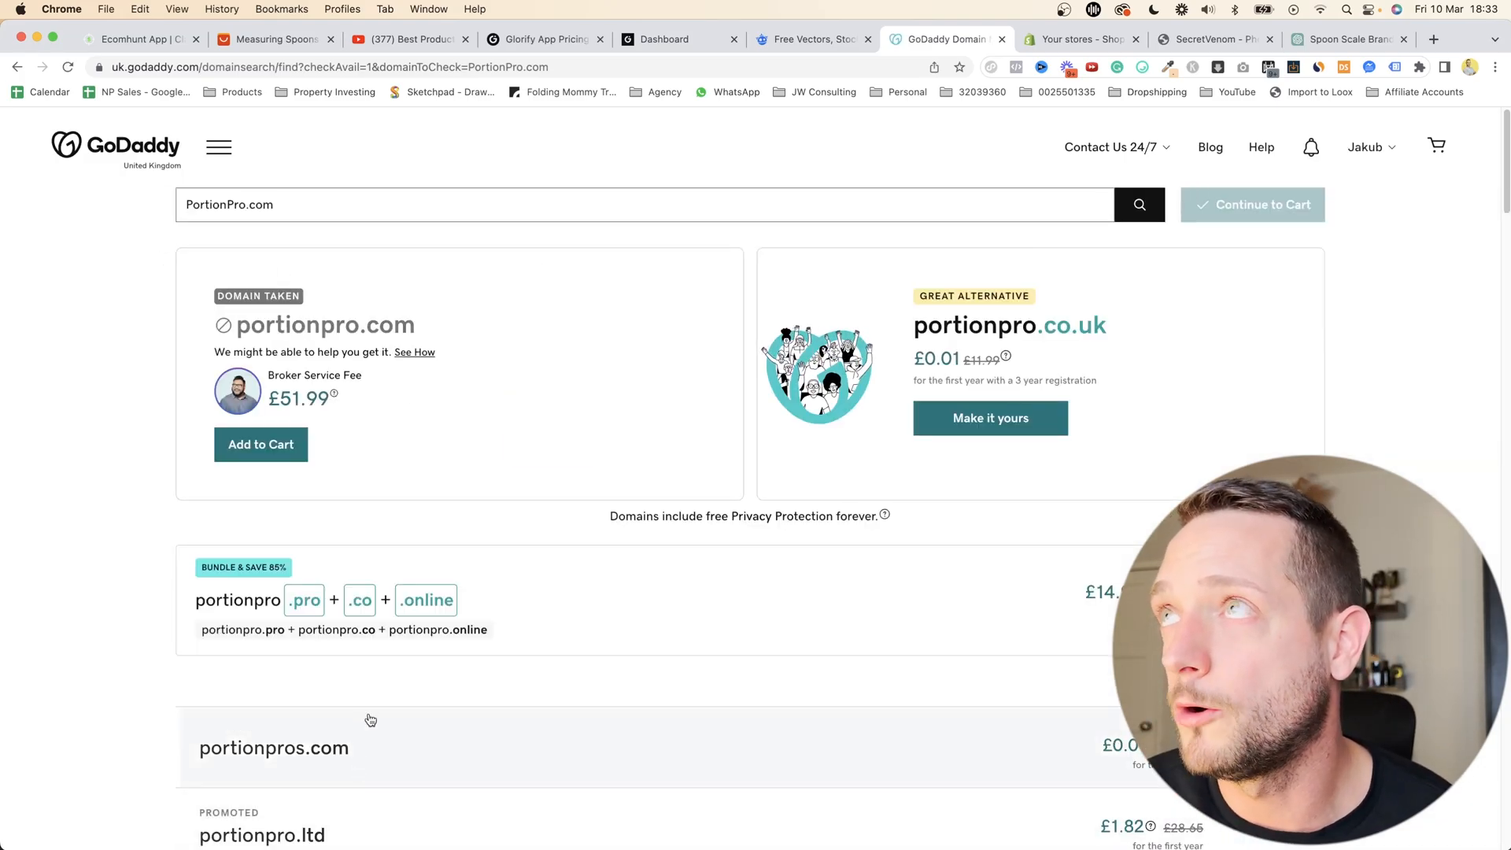
# - Check the availability of the domain Portion-Pro.com on GoDaddy
pyautogui.click(228, 203)
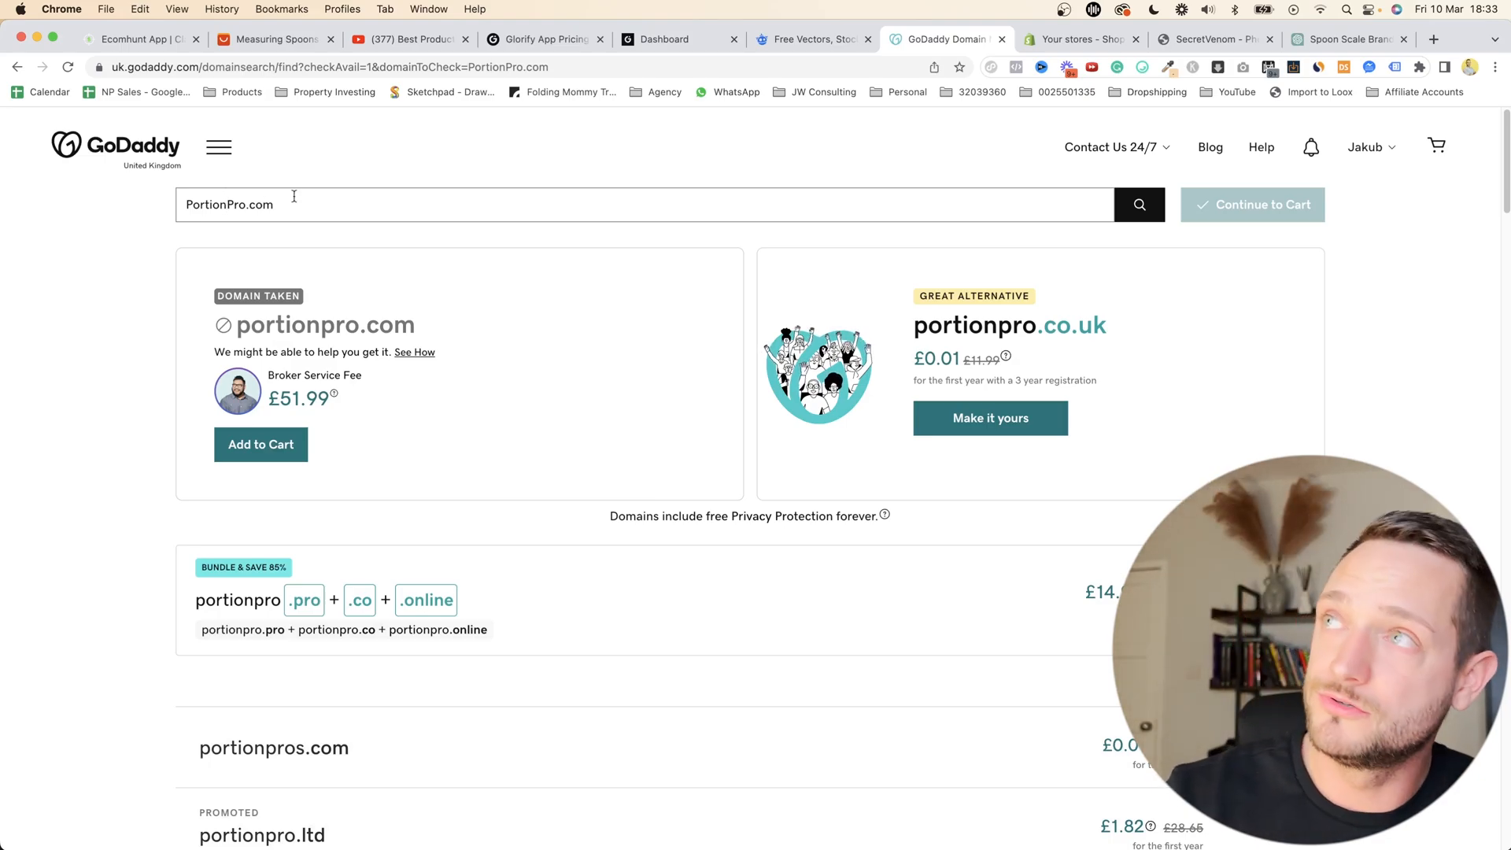
pyautogui.write('-')
pyautogui.press('Return')
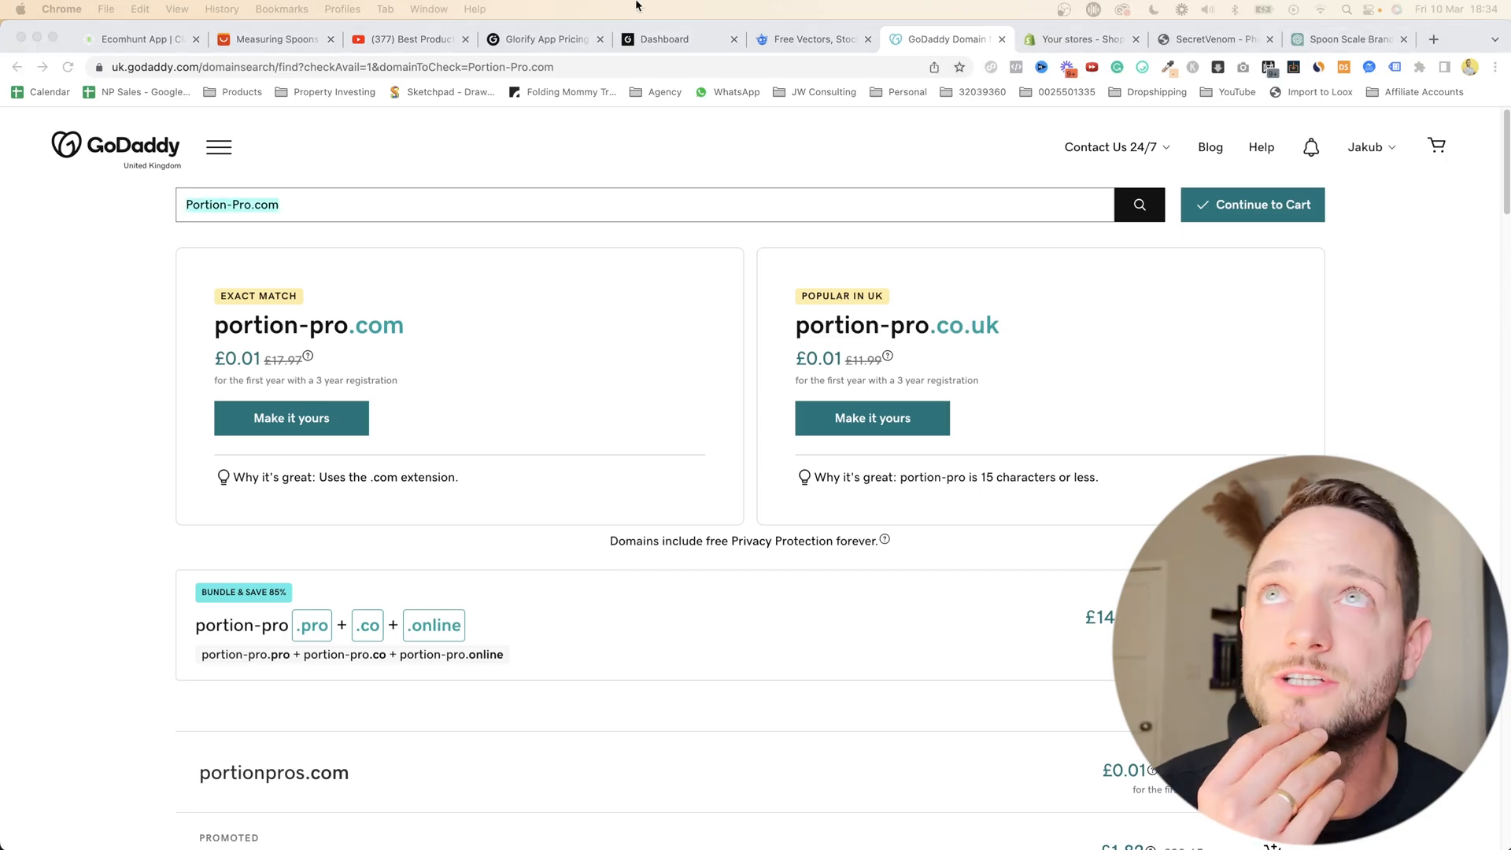
# - Switch to the ChatGPT spoon scale conversation and get its message field ready for another prompt
pyautogui.click(1355, 38)
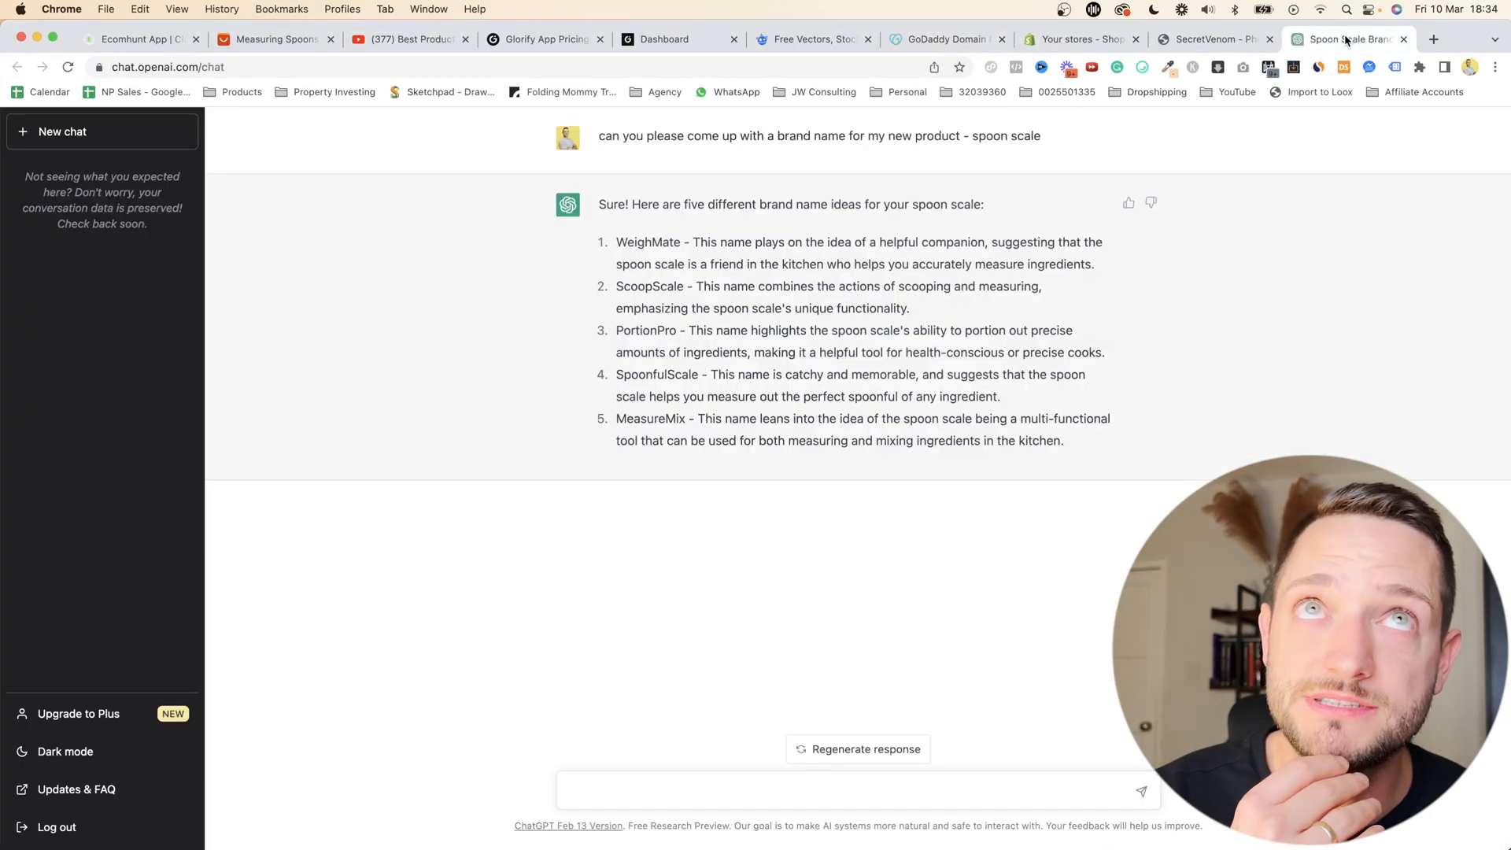
pyautogui.click(678, 790)
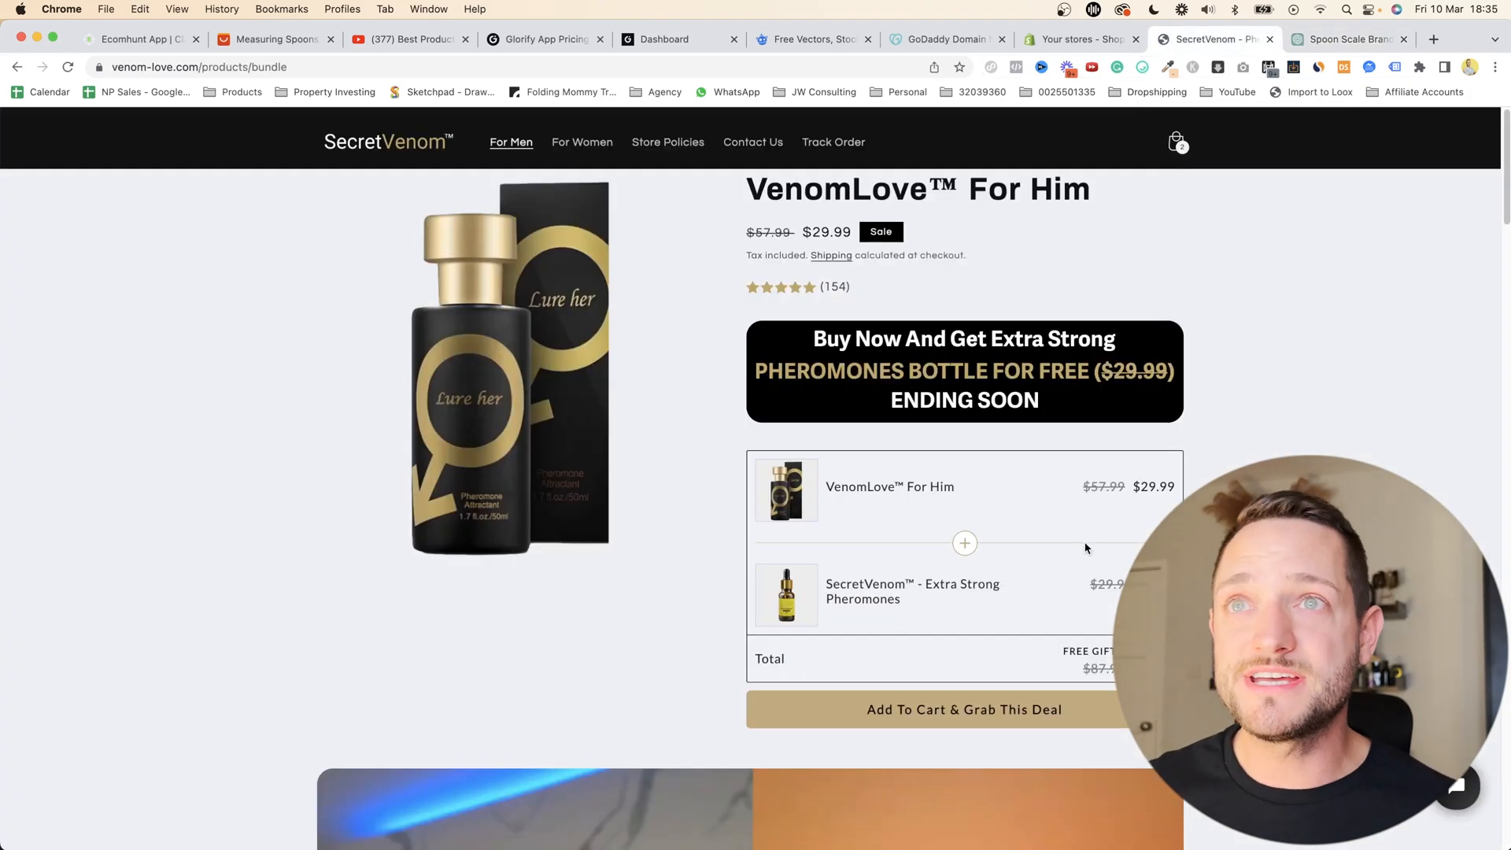
# - Examine the VenomLove product page's layout, including the bundle offer, video, pheromone sections, FAQ and reviews
pyautogui.scroll(-5, 1102, 513)
pyautogui.scroll(-10, 1103, 513)
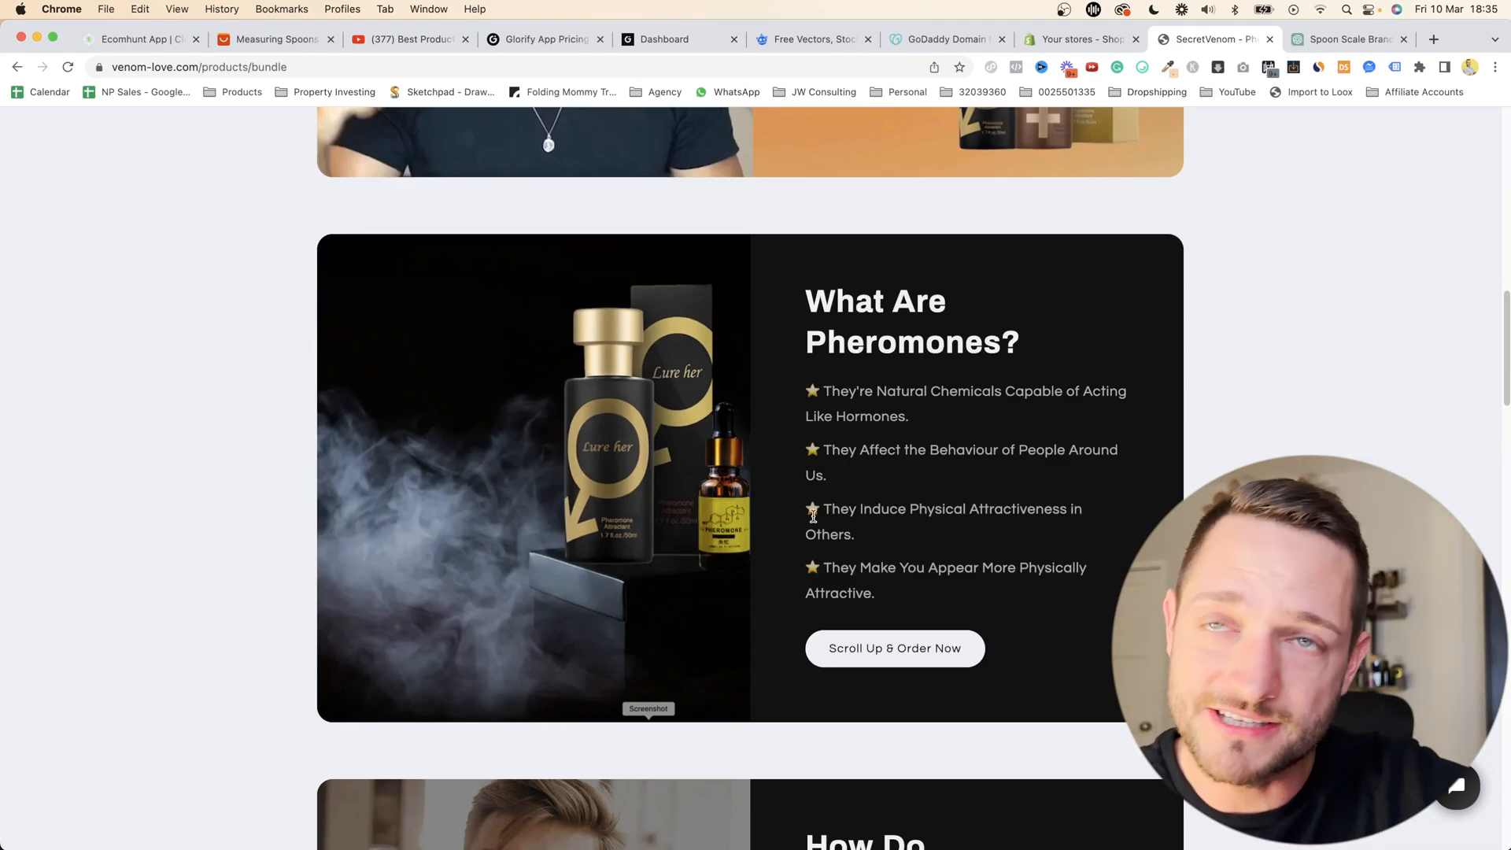
pyautogui.scroll(-6, 813, 516)
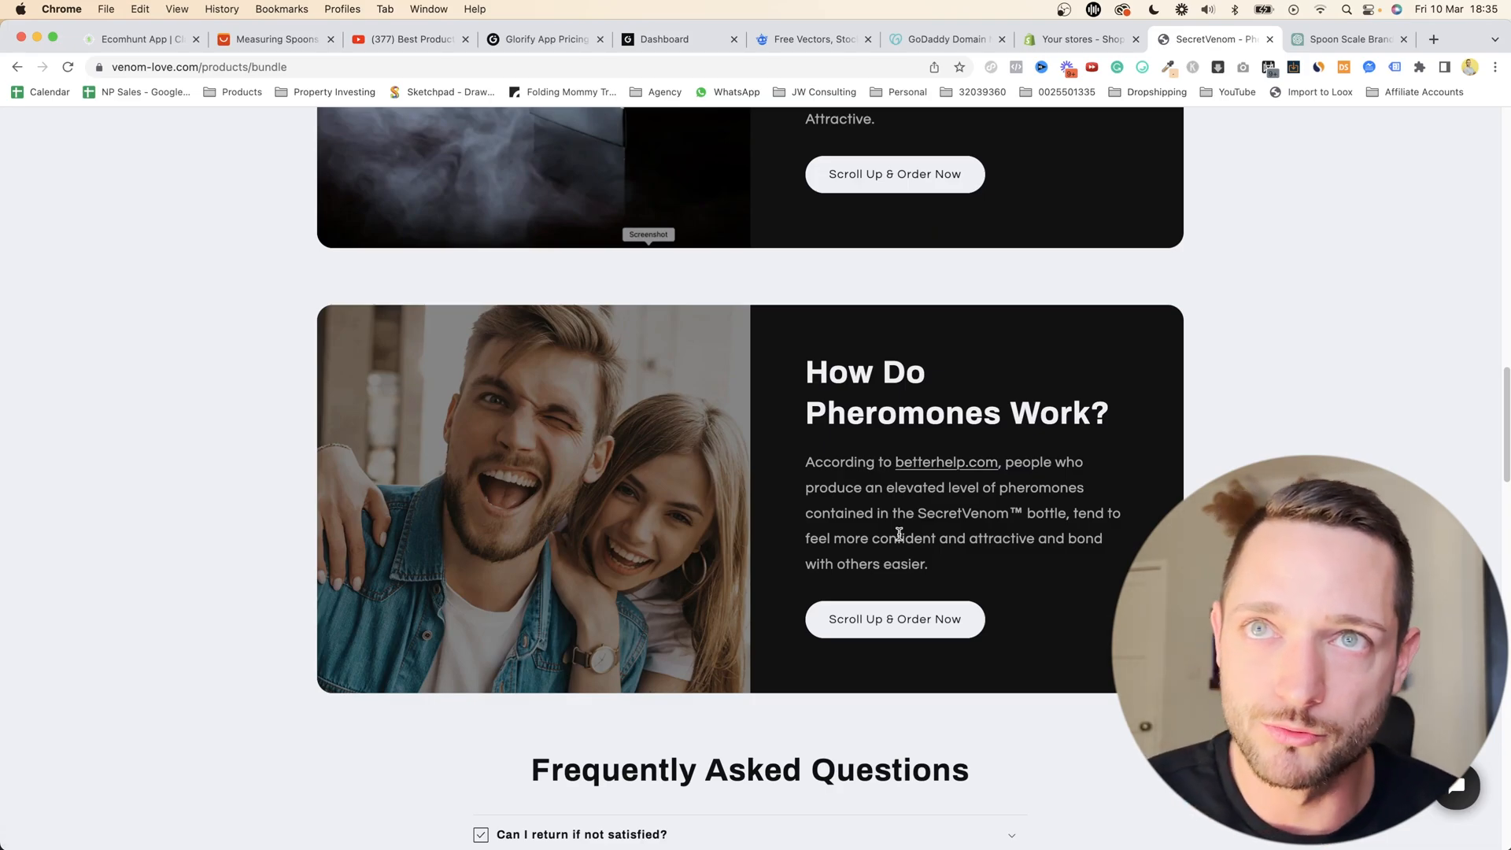
pyautogui.scroll(-4, 900, 533)
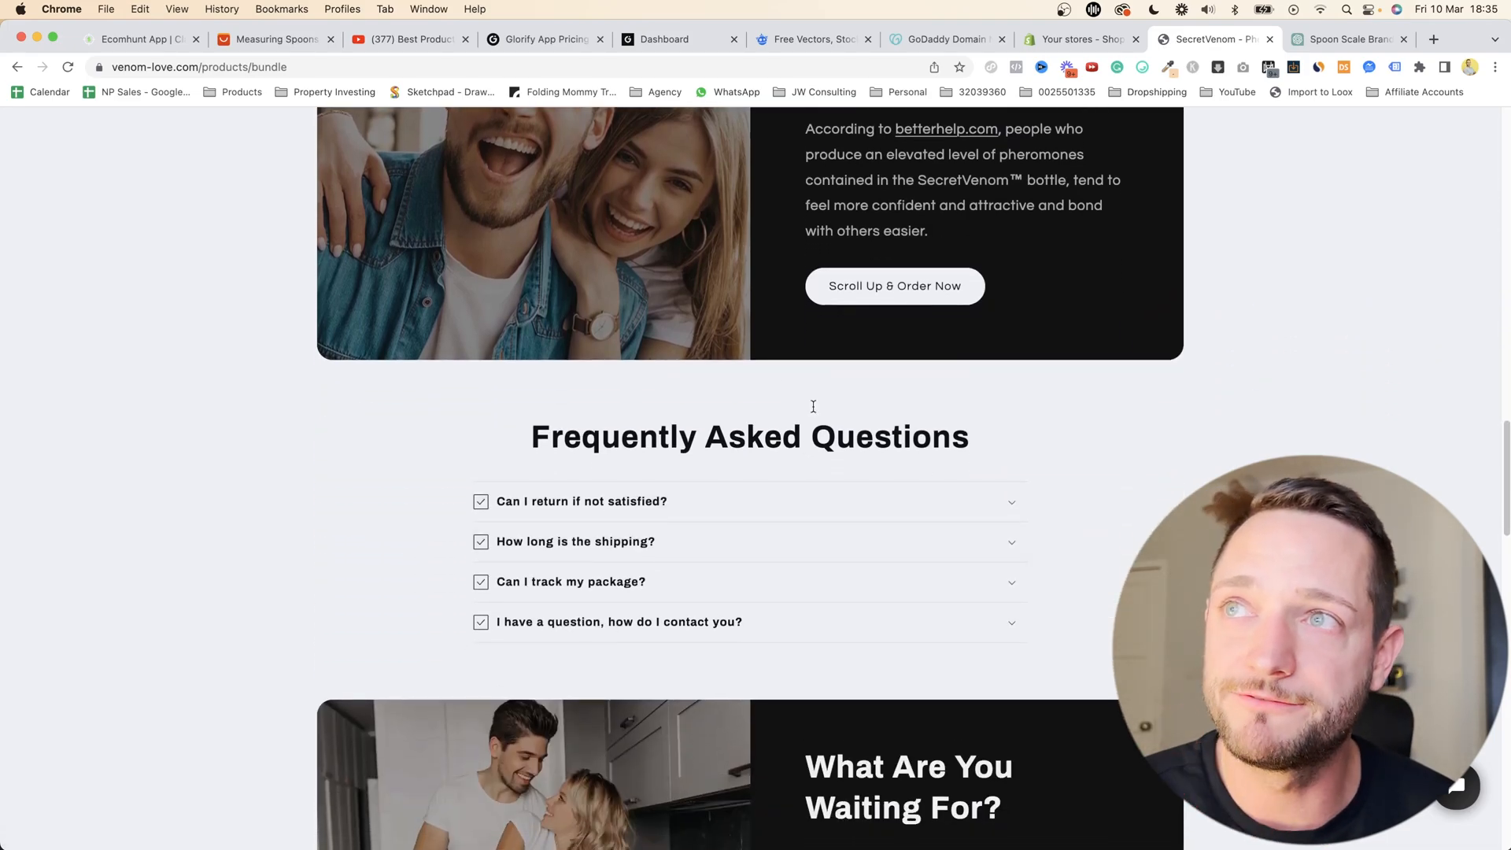
pyautogui.scroll(-4, 677, 563)
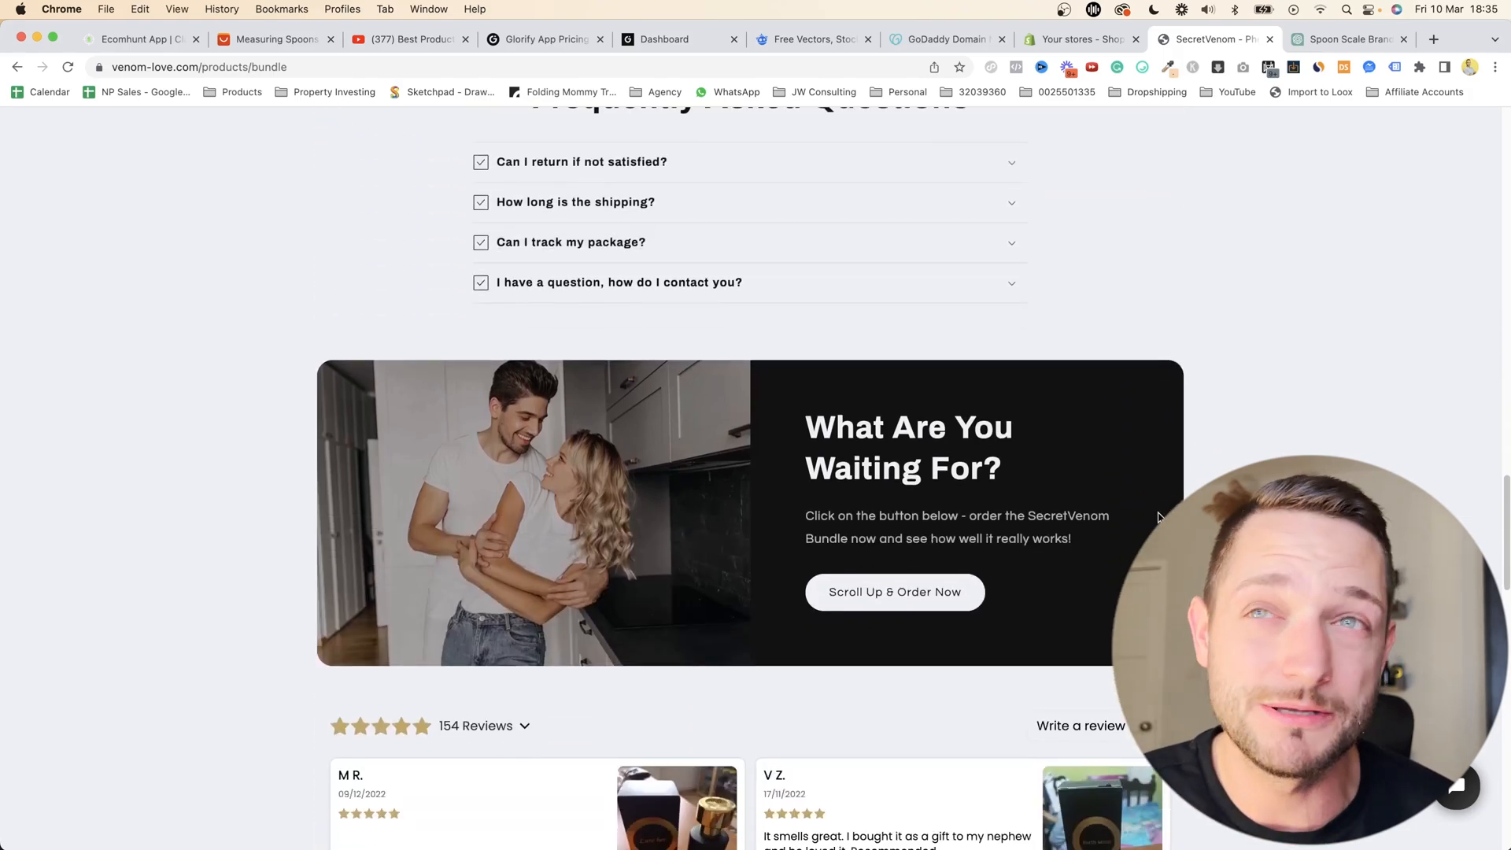
pyautogui.scroll(12, 982, 551)
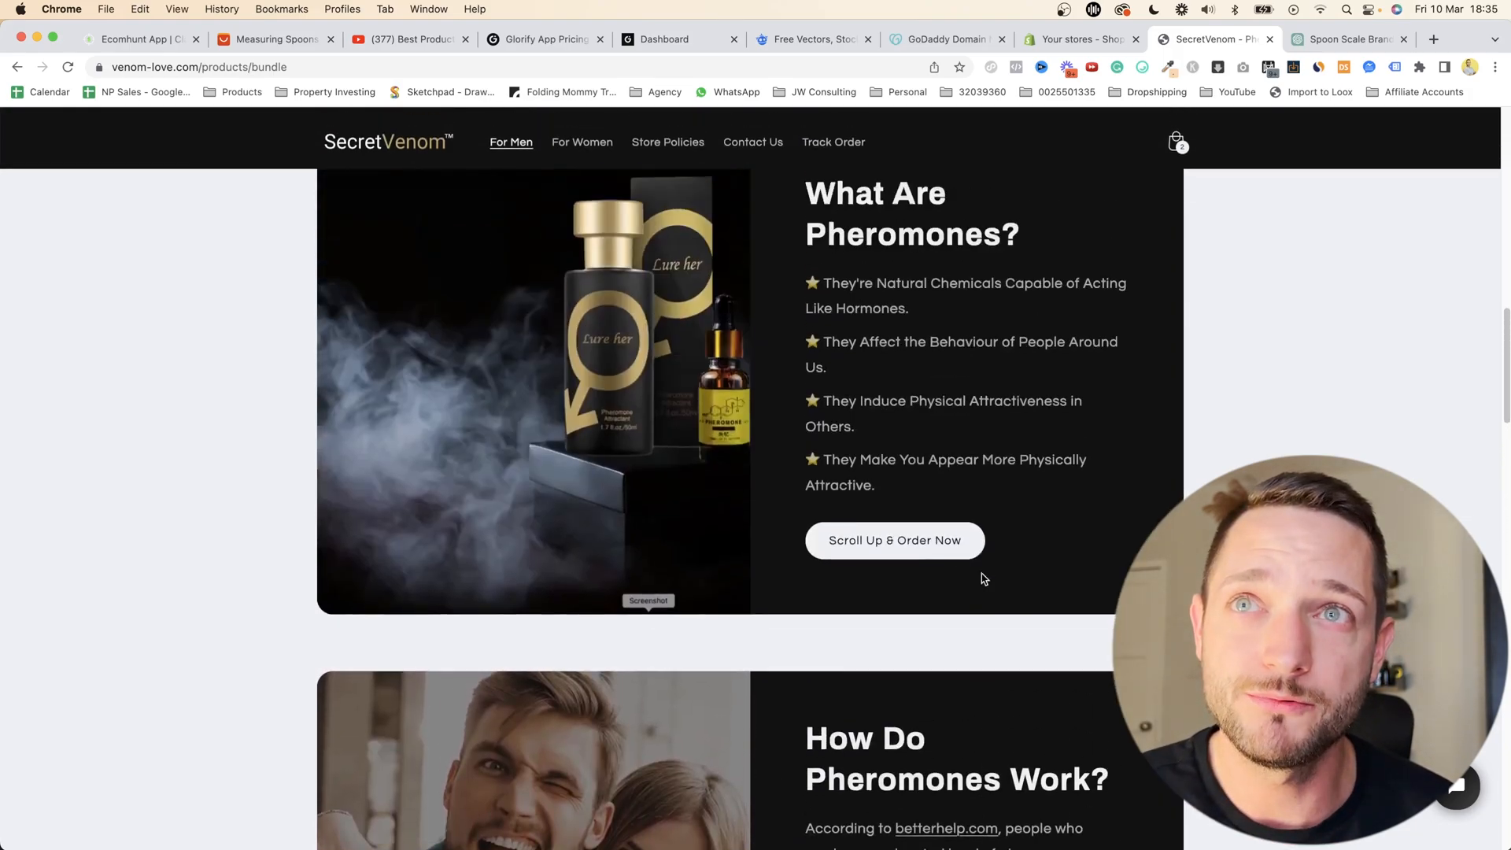
pyautogui.scroll(-4, 954, 433)
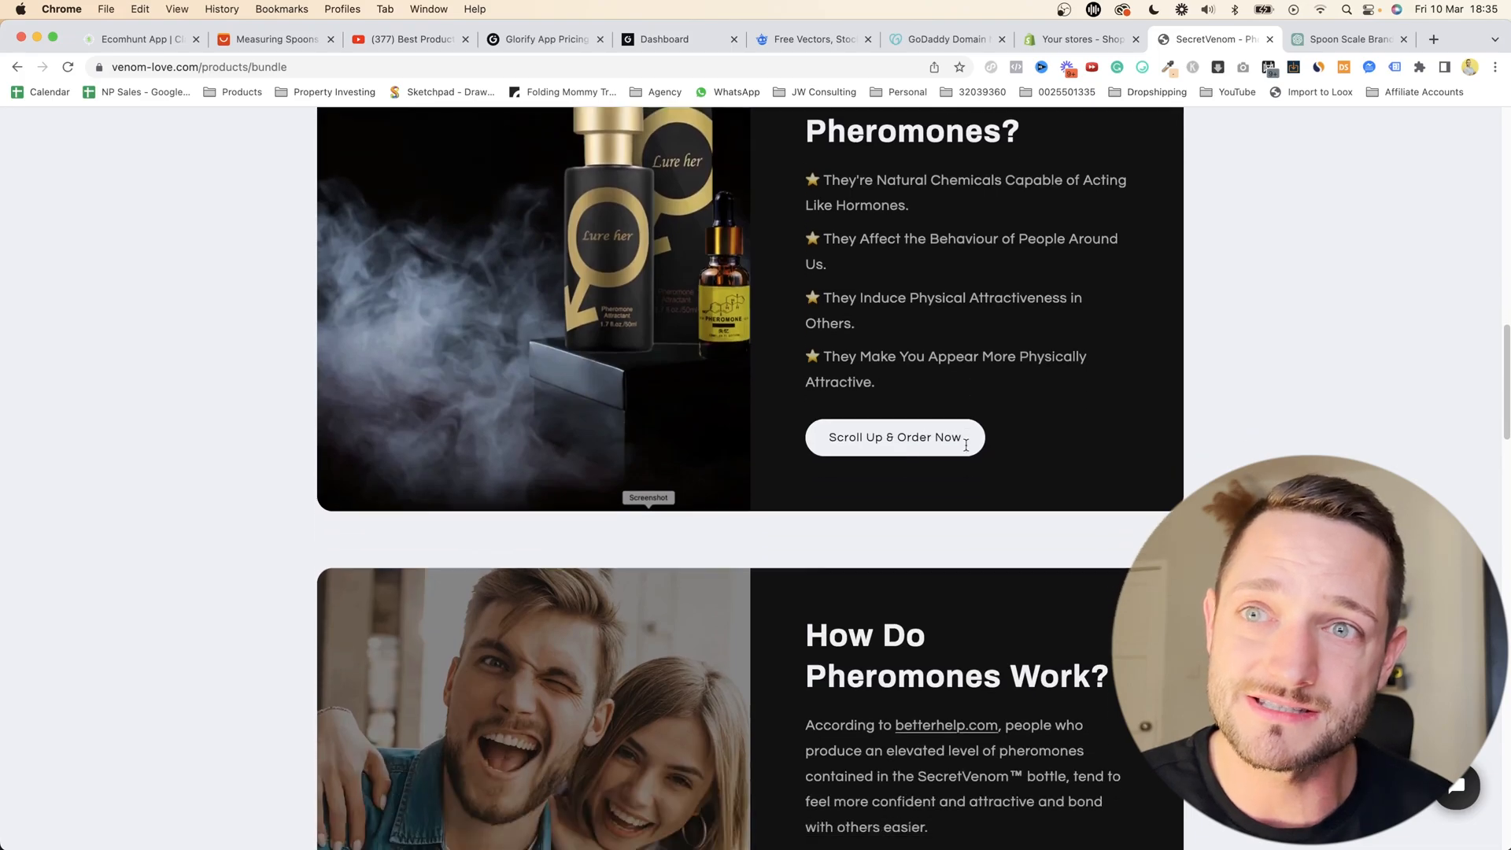
pyautogui.scroll(9, 833, 511)
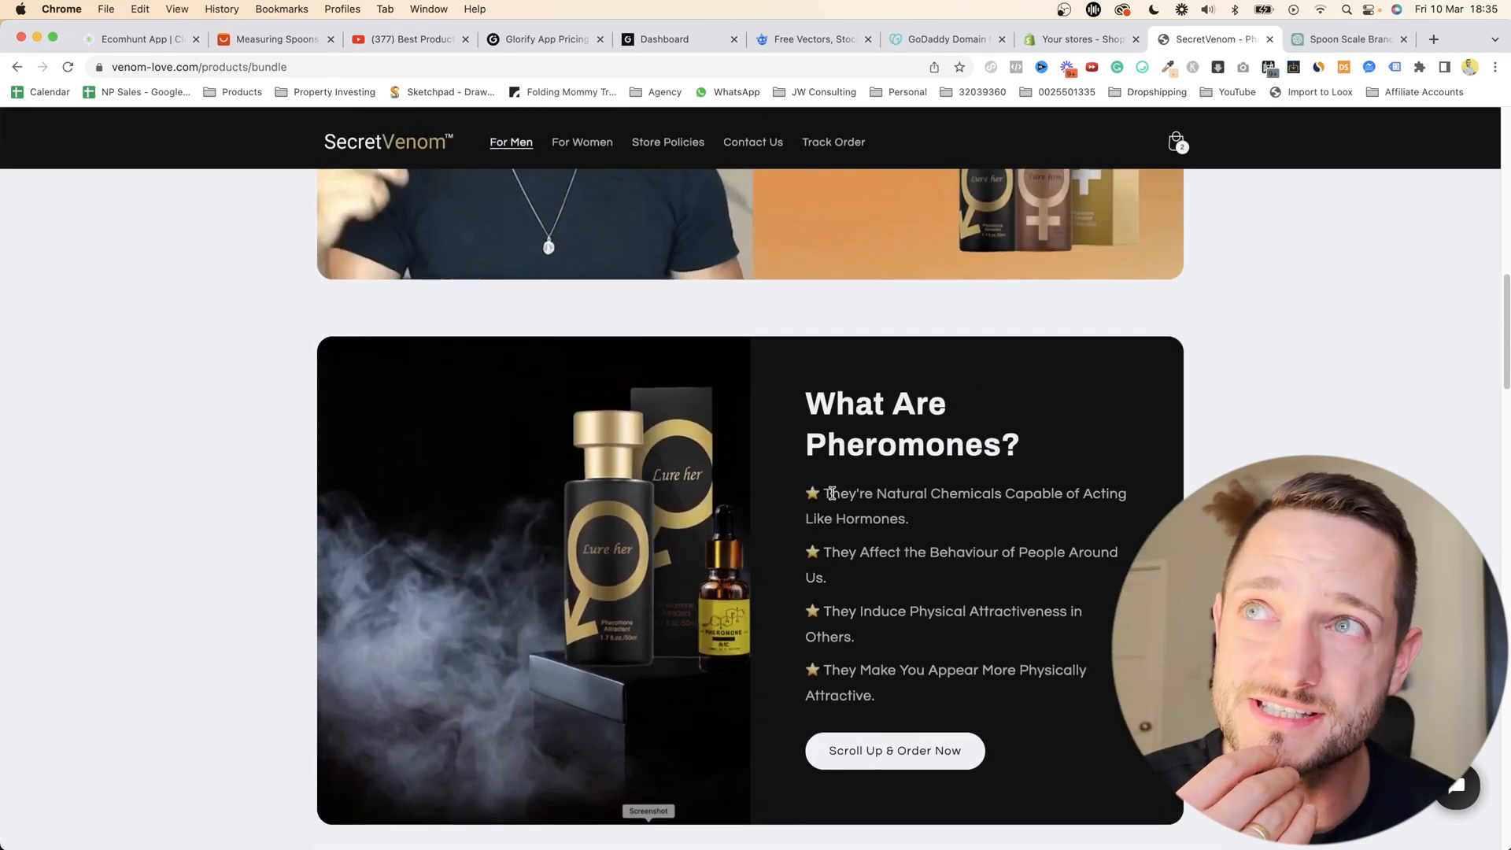
pyautogui.scroll(8, 833, 498)
pyautogui.scroll(-18, 835, 496)
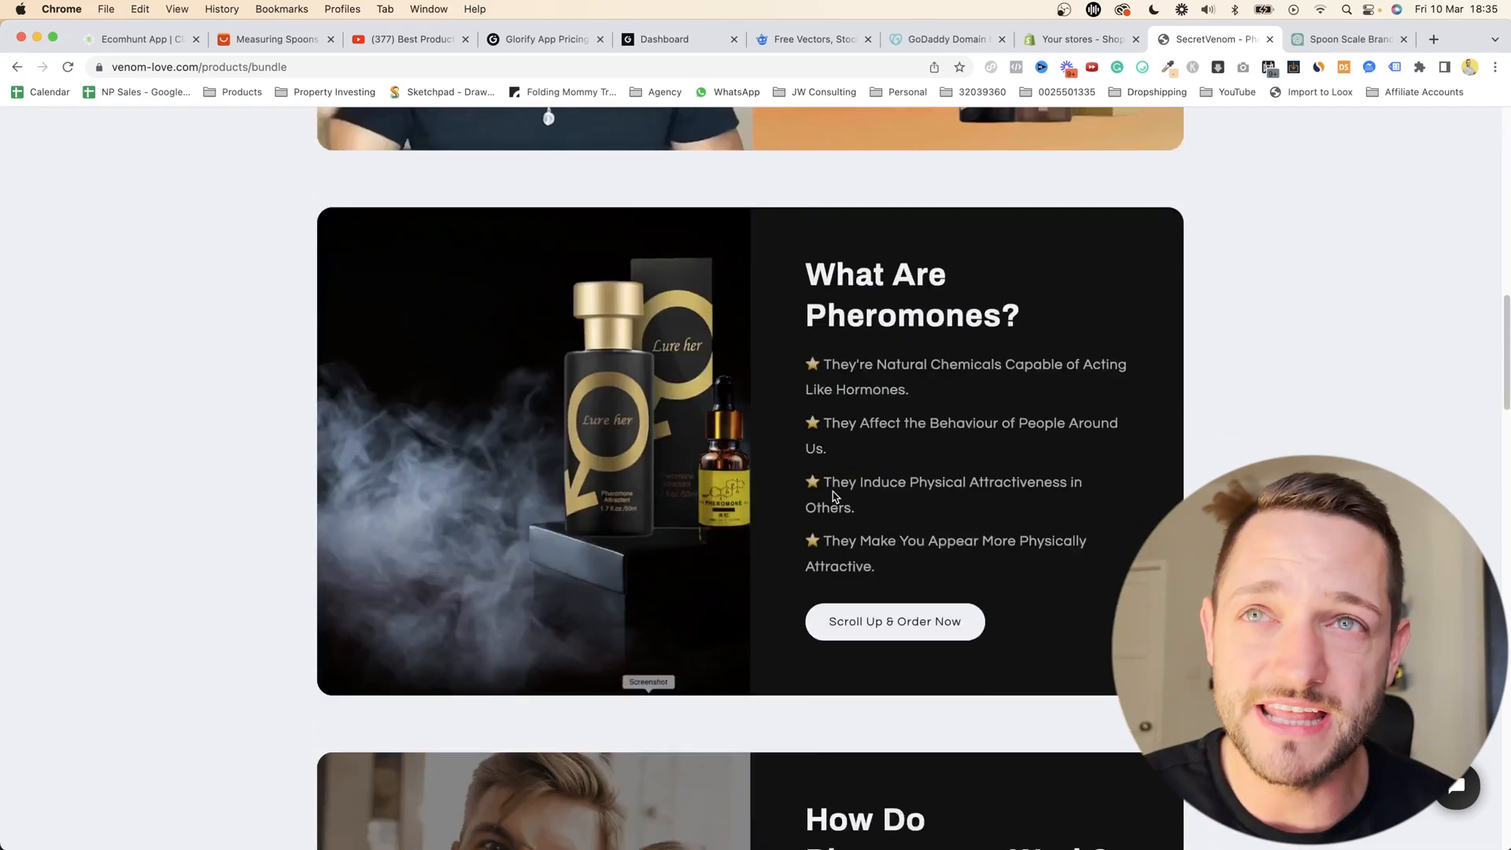
pyautogui.scroll(-1, 834, 496)
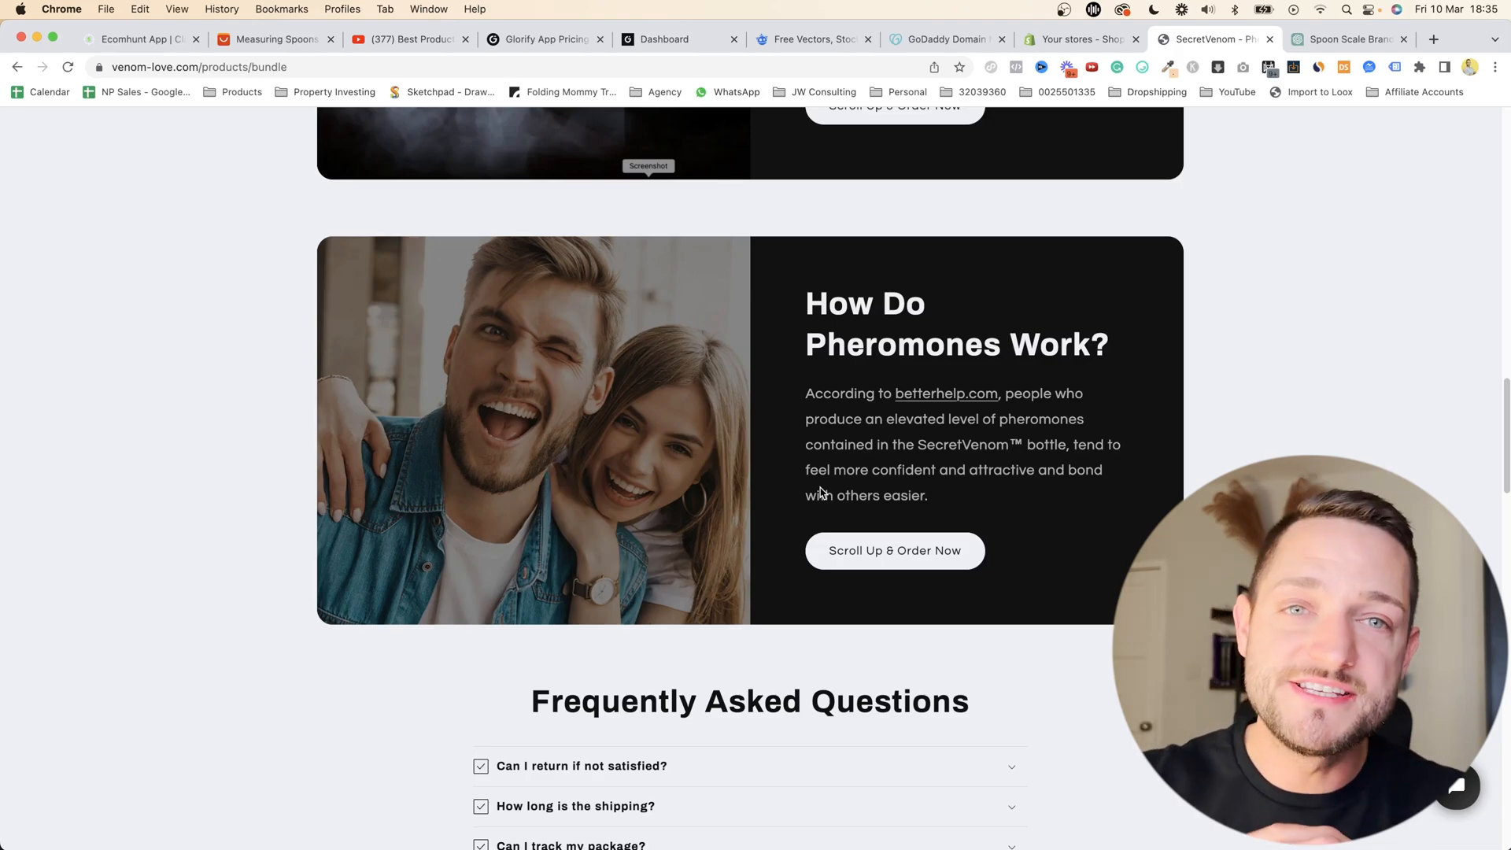
pyautogui.scroll(15, 998, 269)
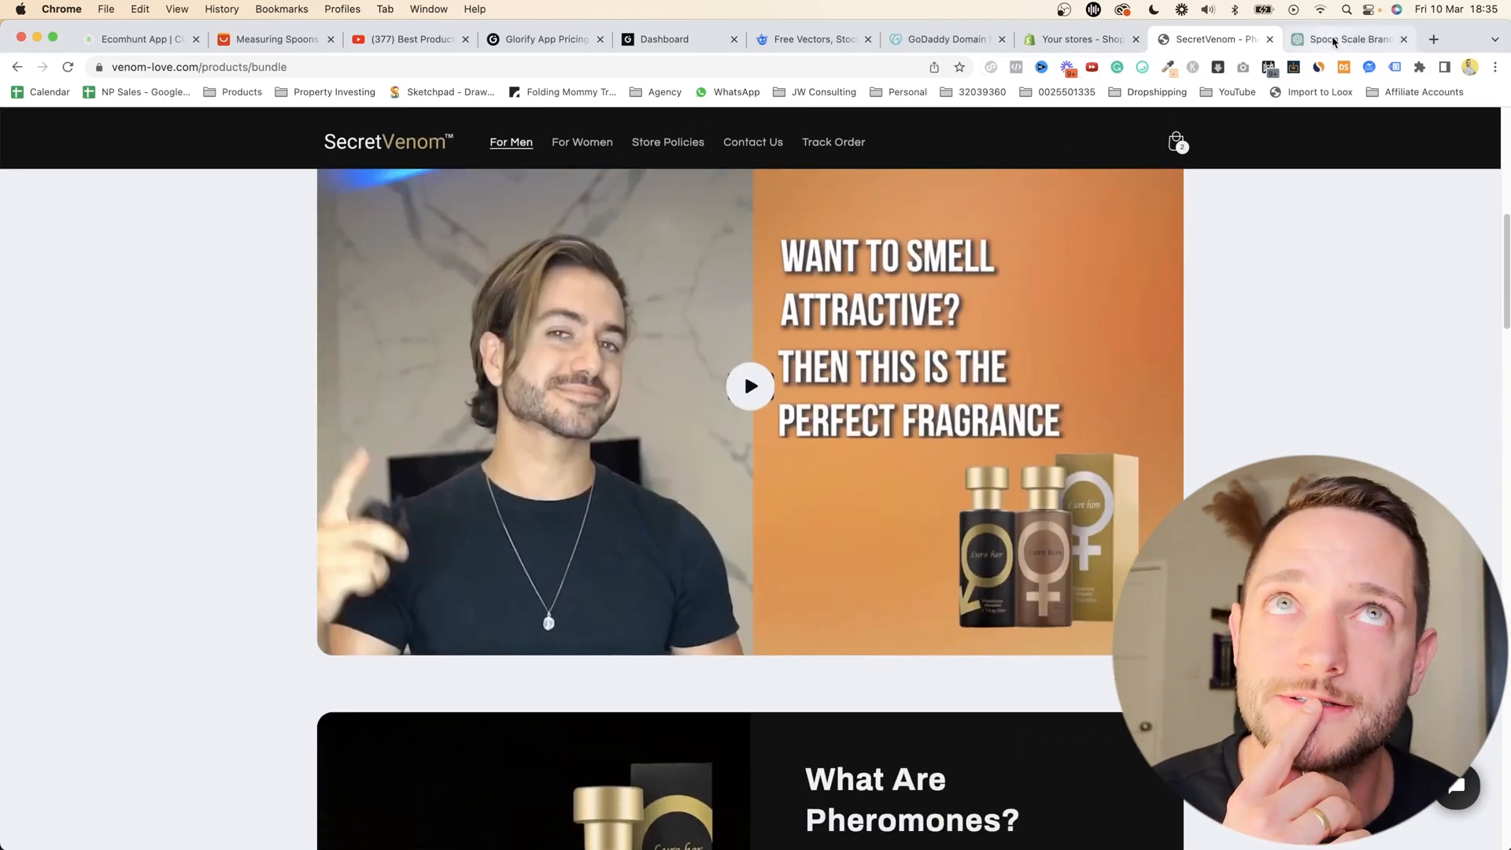
# - Return to ChatGPT and send "great! can you now please come up with 2 sentence sales copy?"
pyautogui.click(1336, 39)
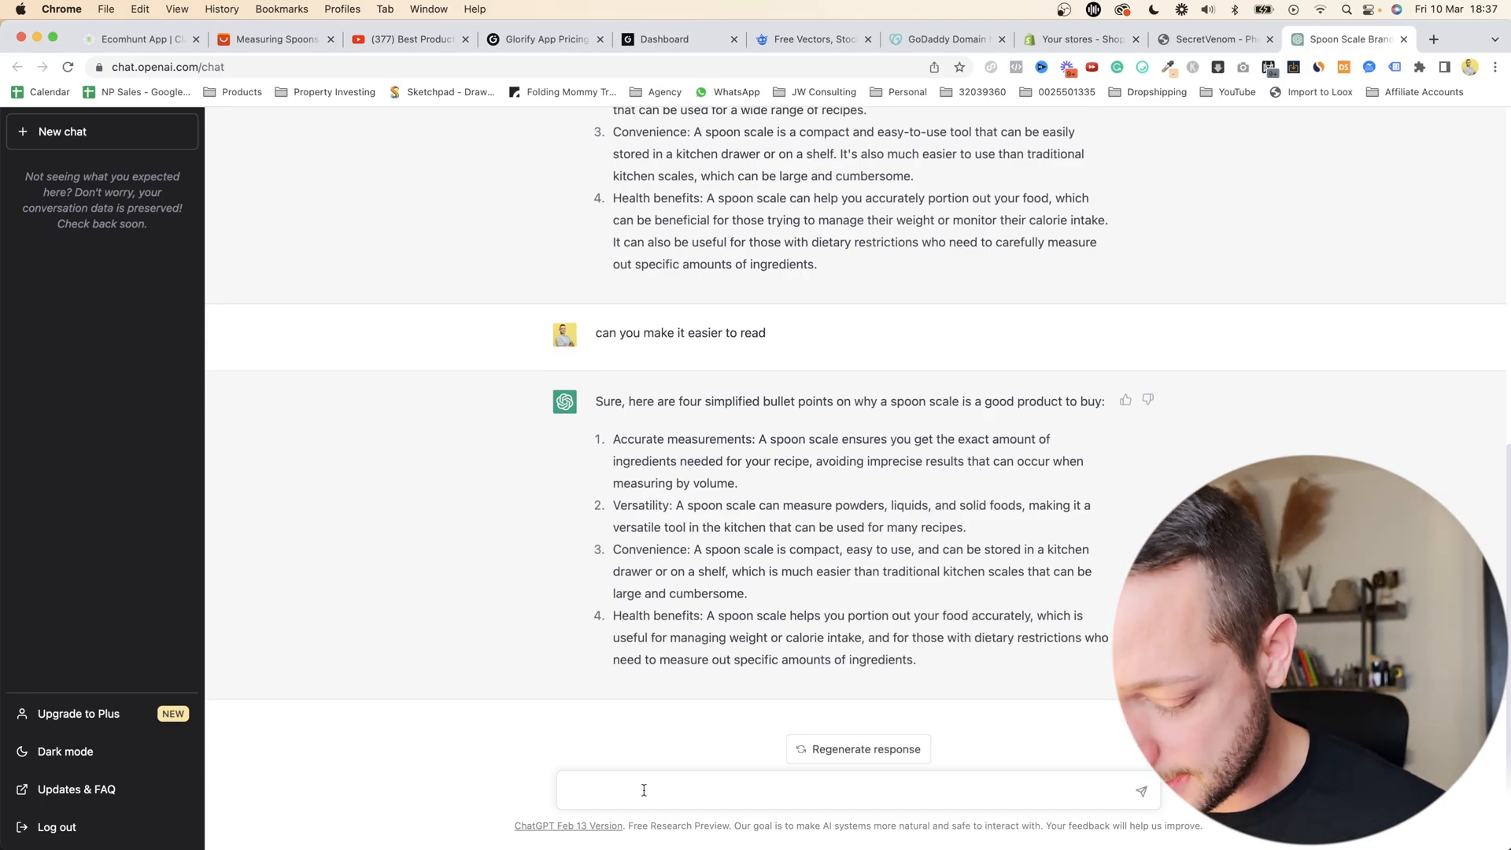
pyautogui.click(644, 789)
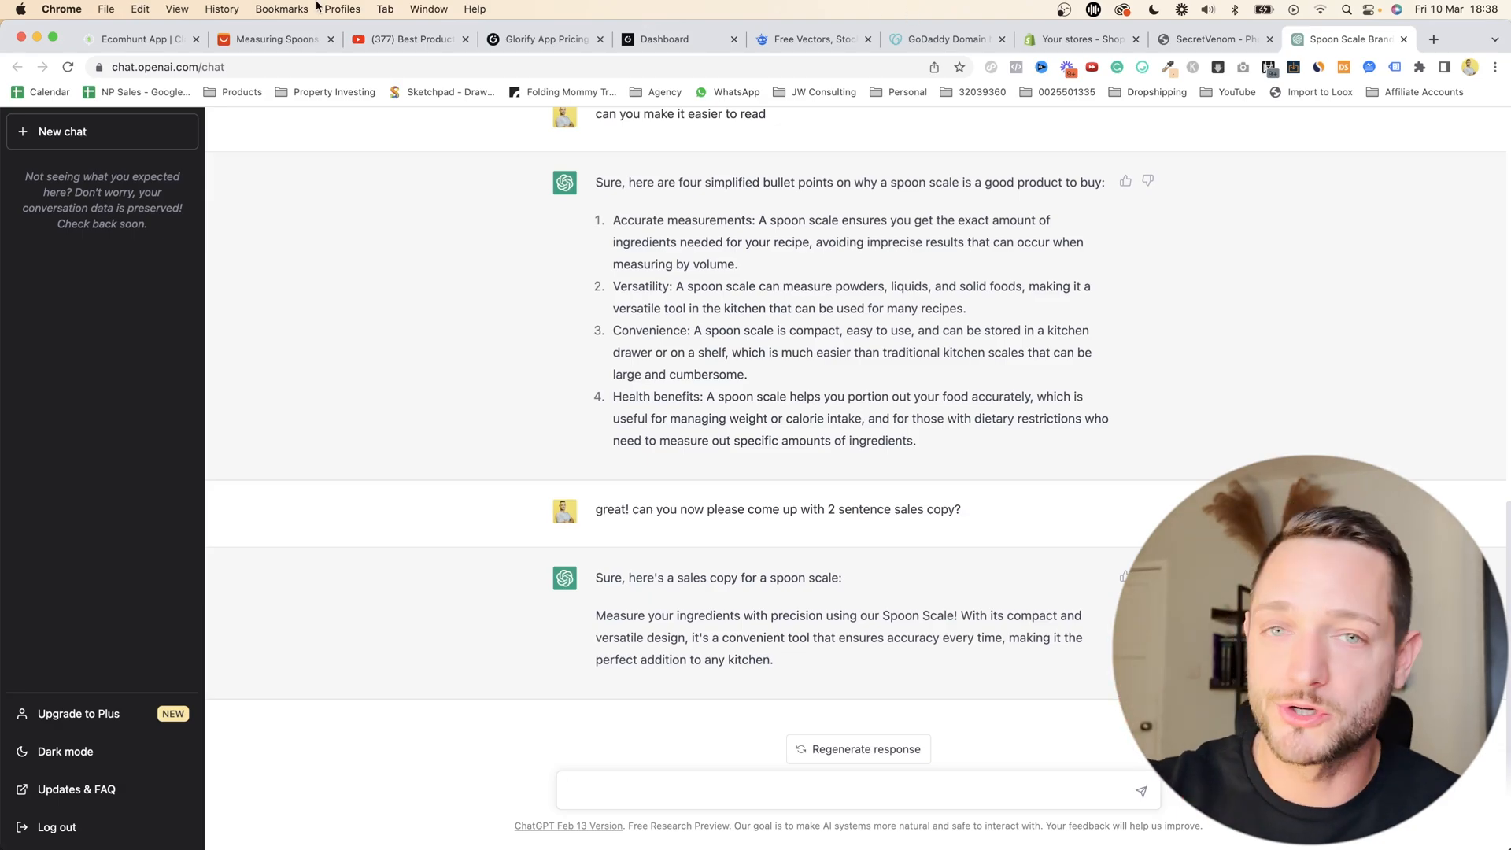
# - Open the Digital Measuring Spoon Scale's AliExpress listing from Ecomhunt and download its main product images
pyautogui.click(154, 44)
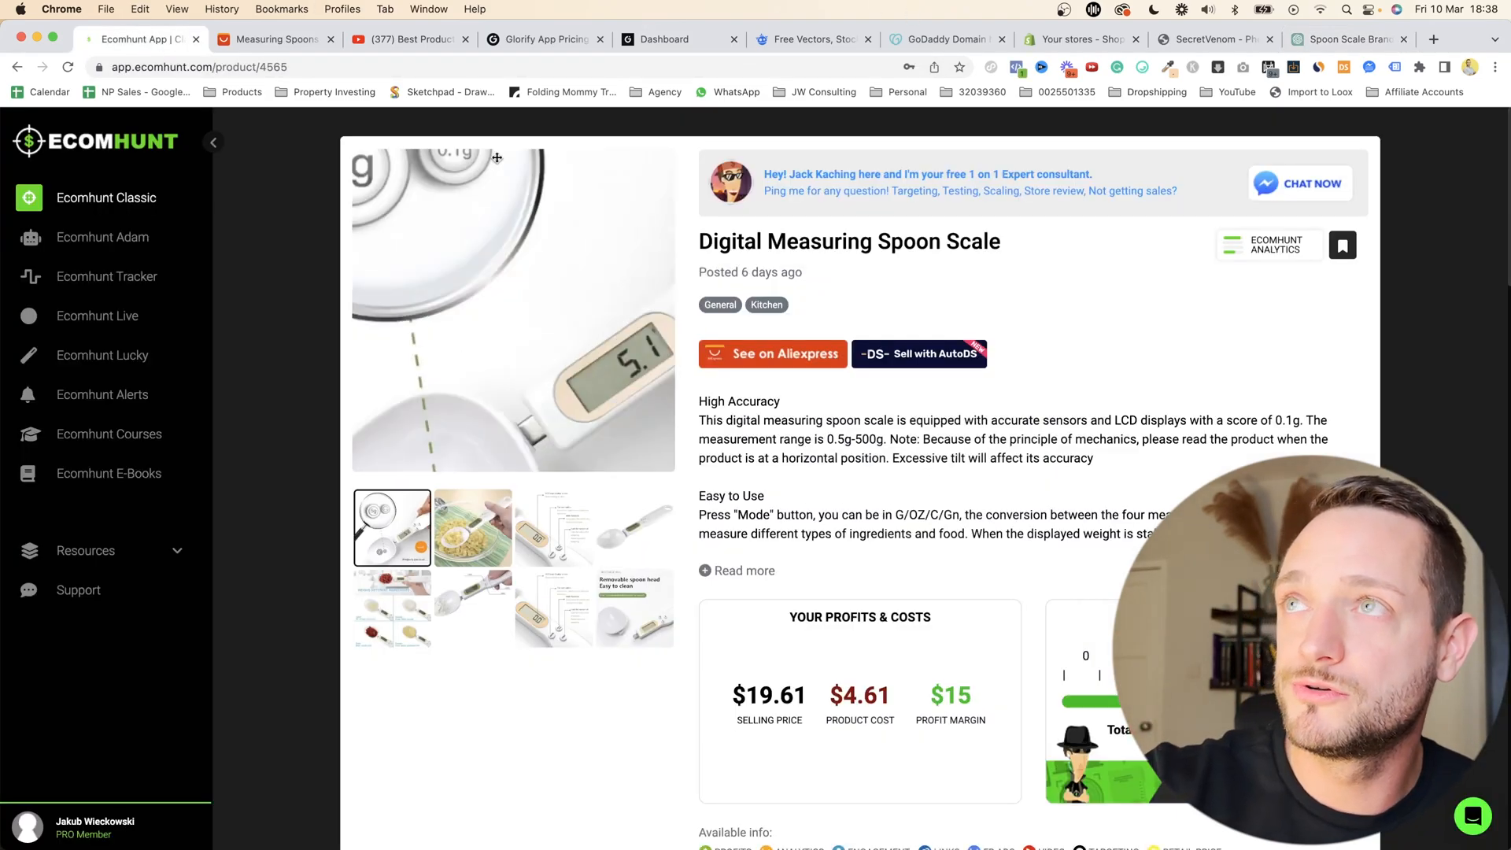
pyautogui.click(741, 358)
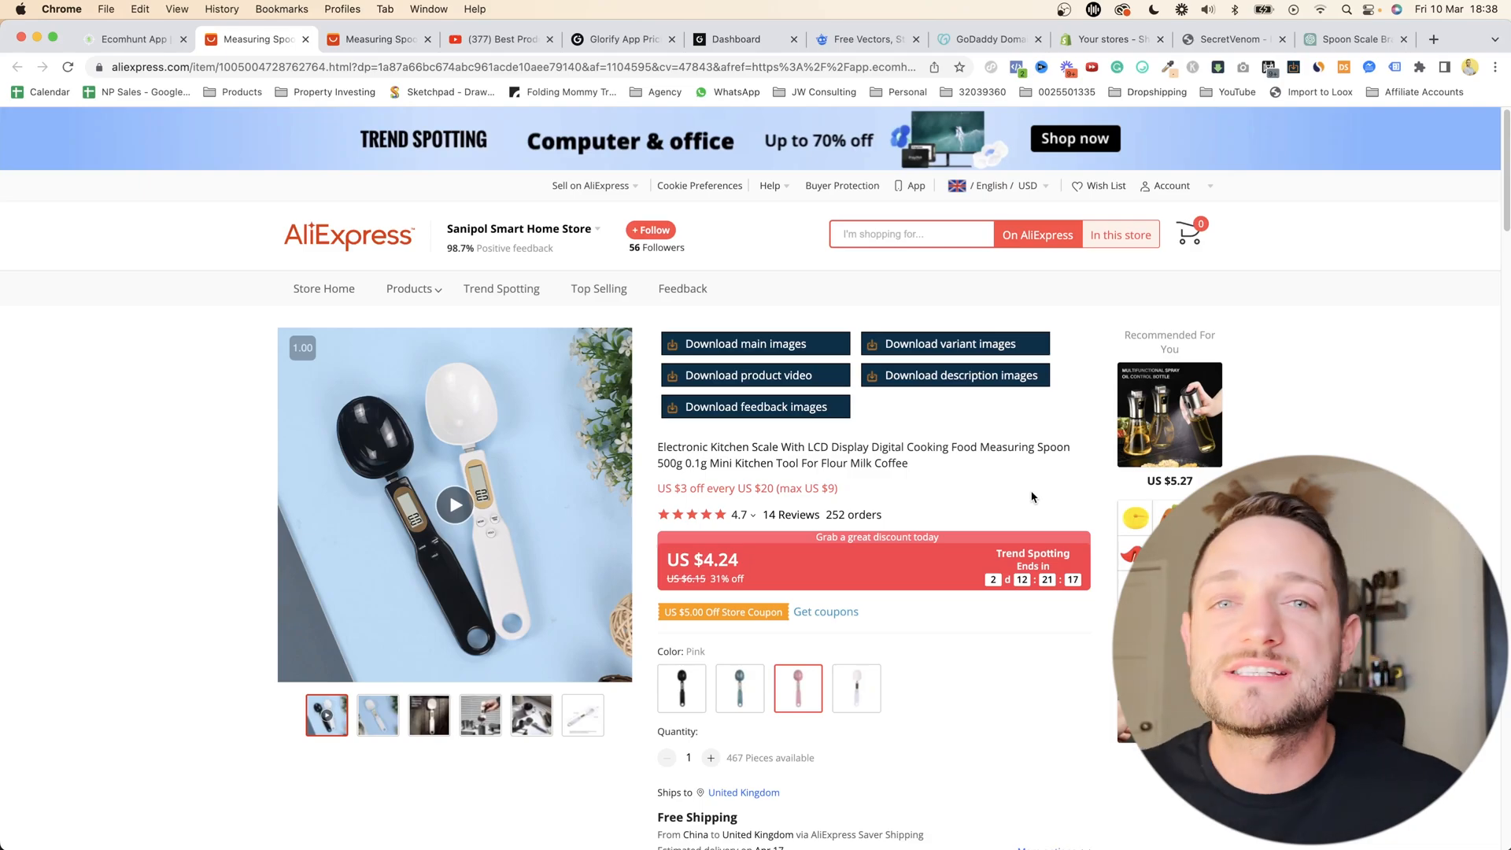
pyautogui.click(1293, 68)
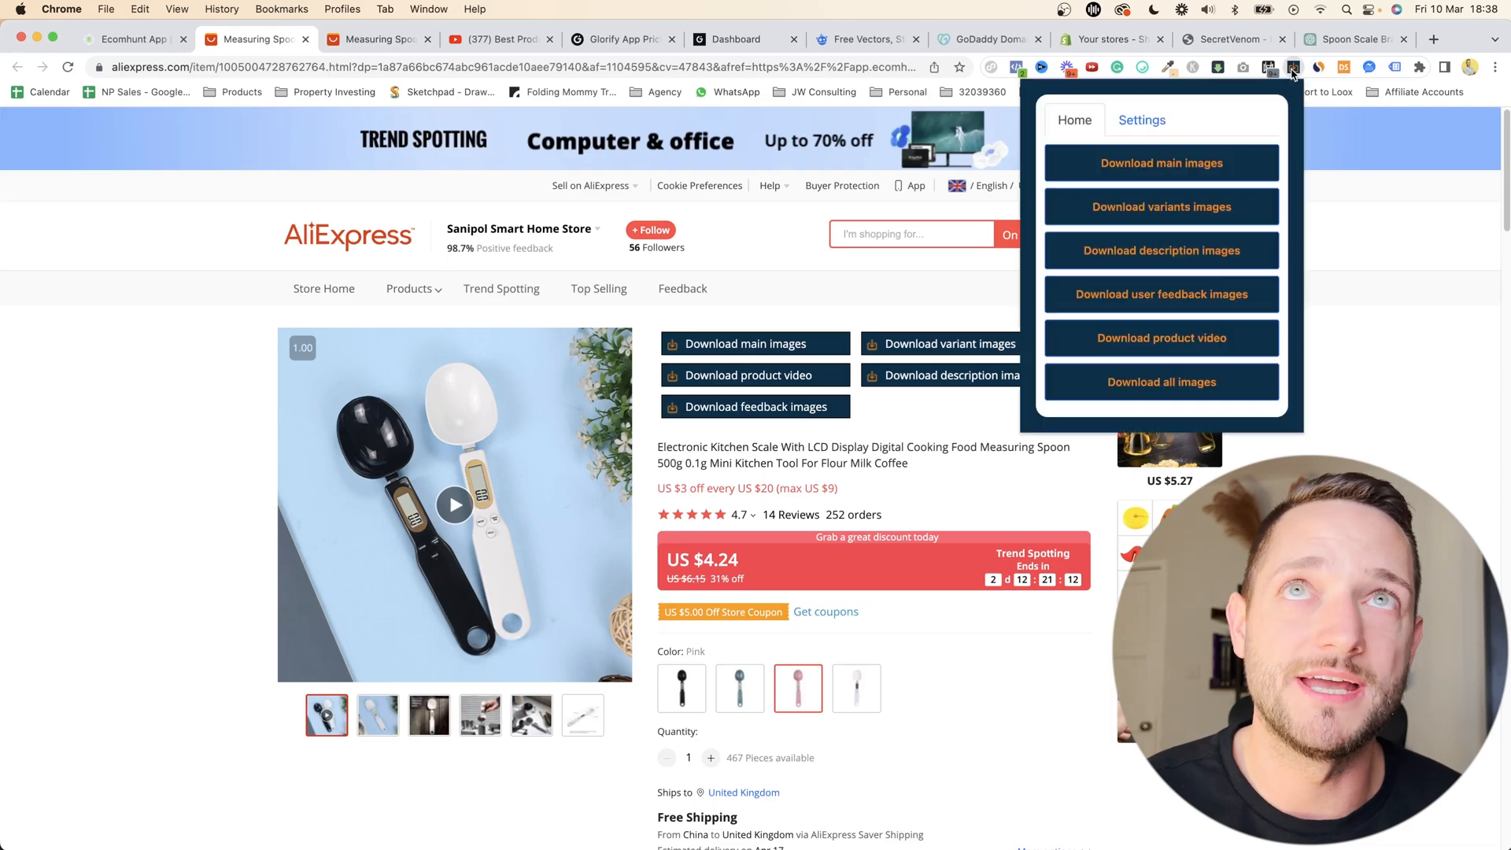
pyautogui.click(1293, 68)
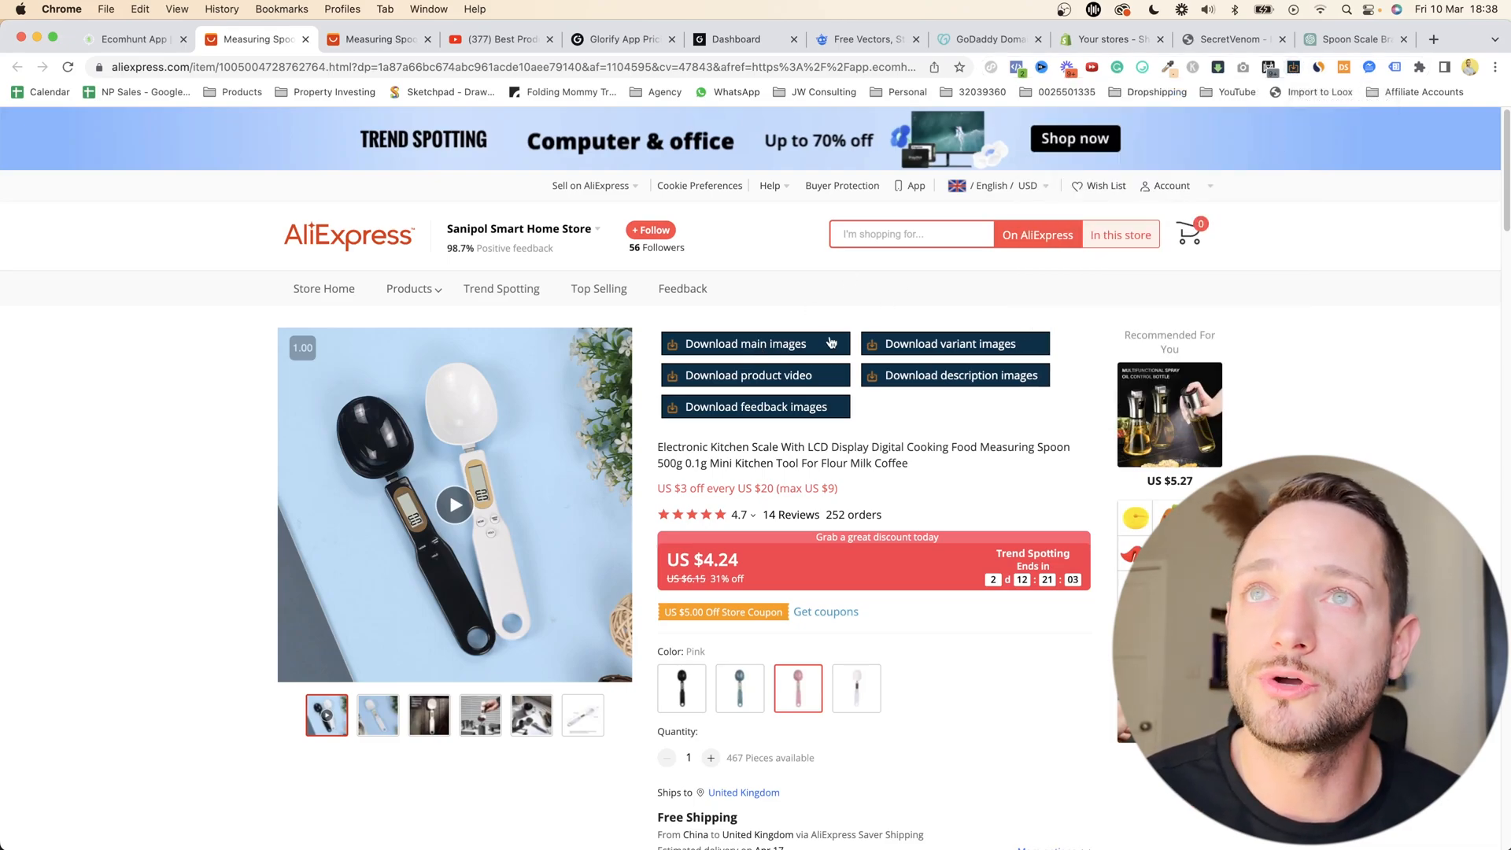
pyautogui.click(754, 346)
pyautogui.scroll(-20, 610, 346)
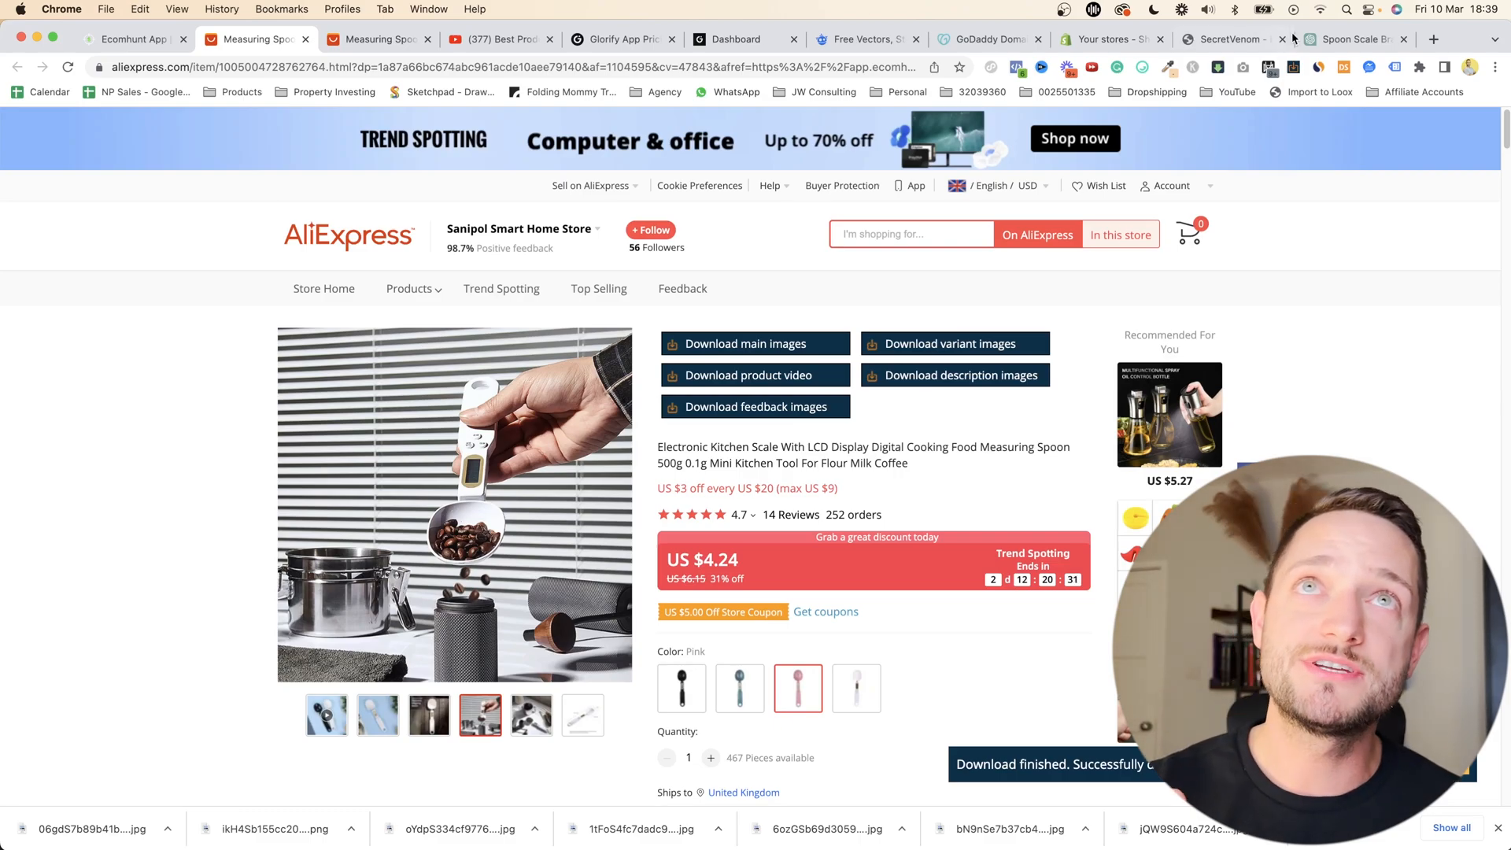
# - Open the SecretVenom store's home page as a design reference
pyautogui.click(1216, 39)
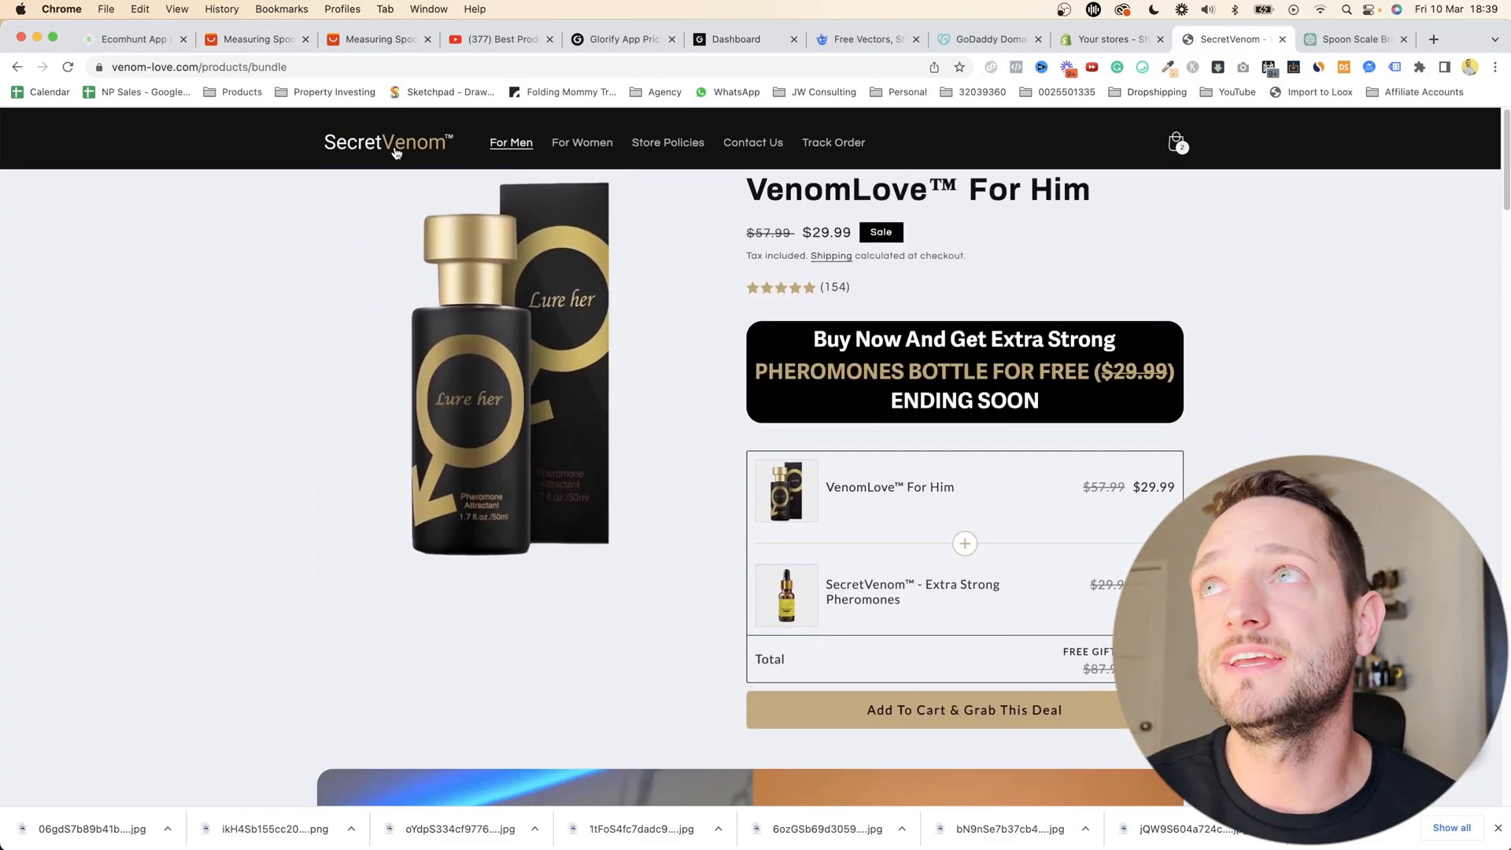
pyautogui.click(395, 152)
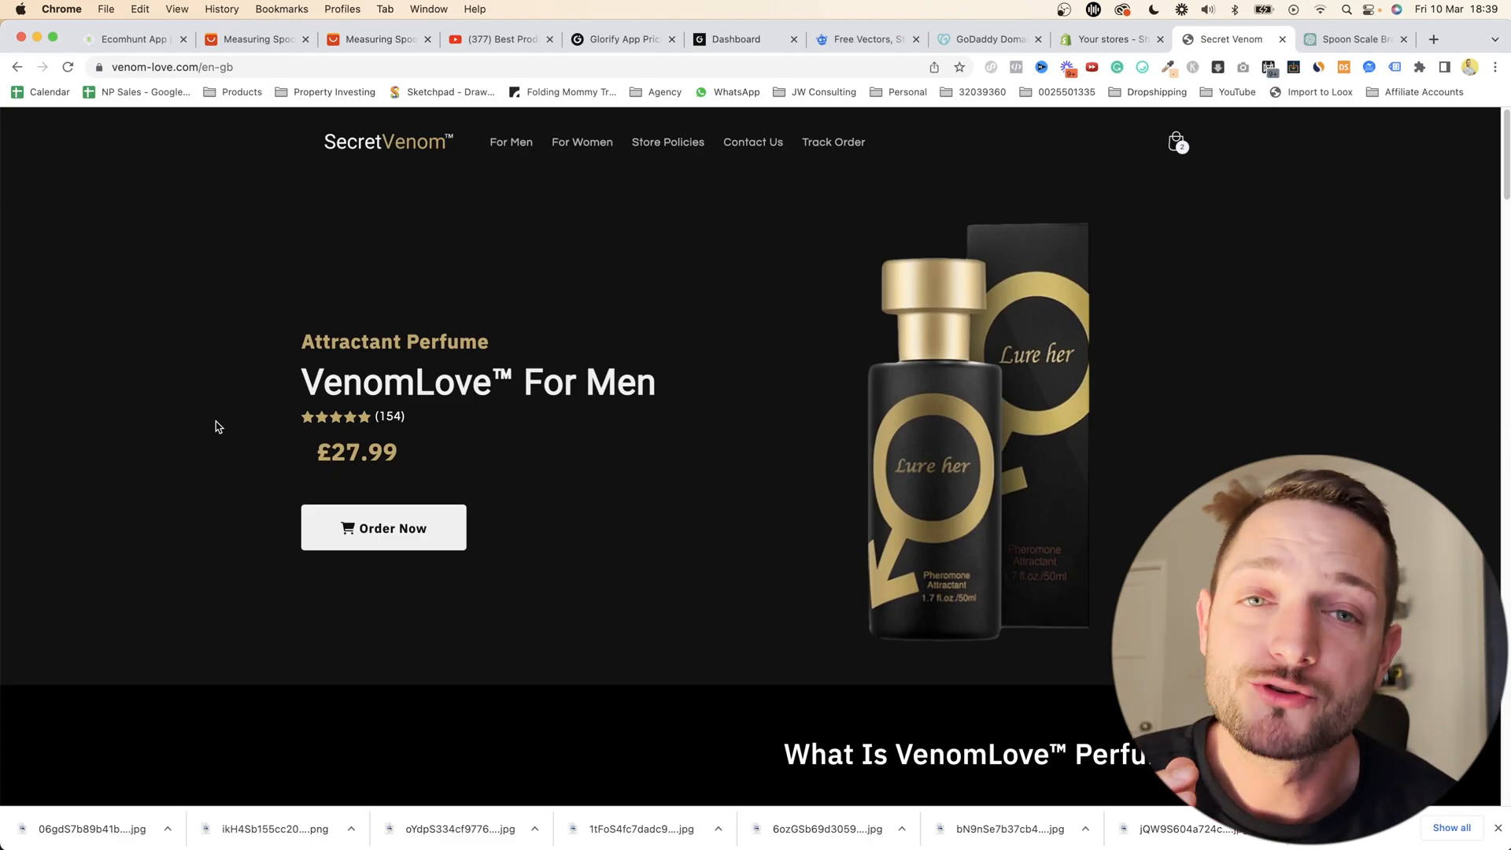
# - Search Freepik for "coocking" and download the photo of different ingredients for Italian pesto
pyautogui.click(870, 46)
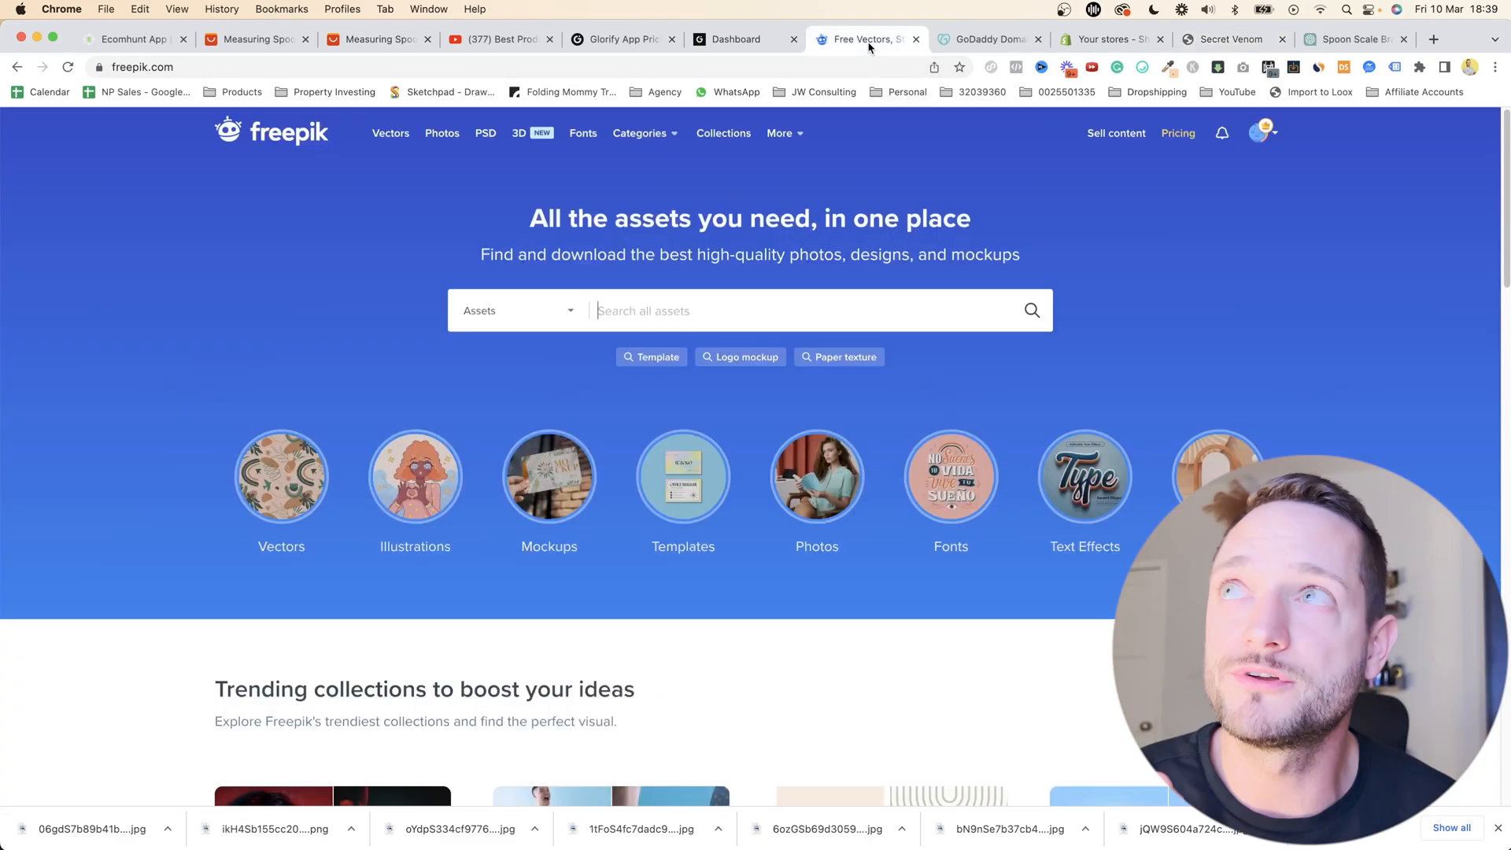
pyautogui.click(643, 310)
pyautogui.press('Return')
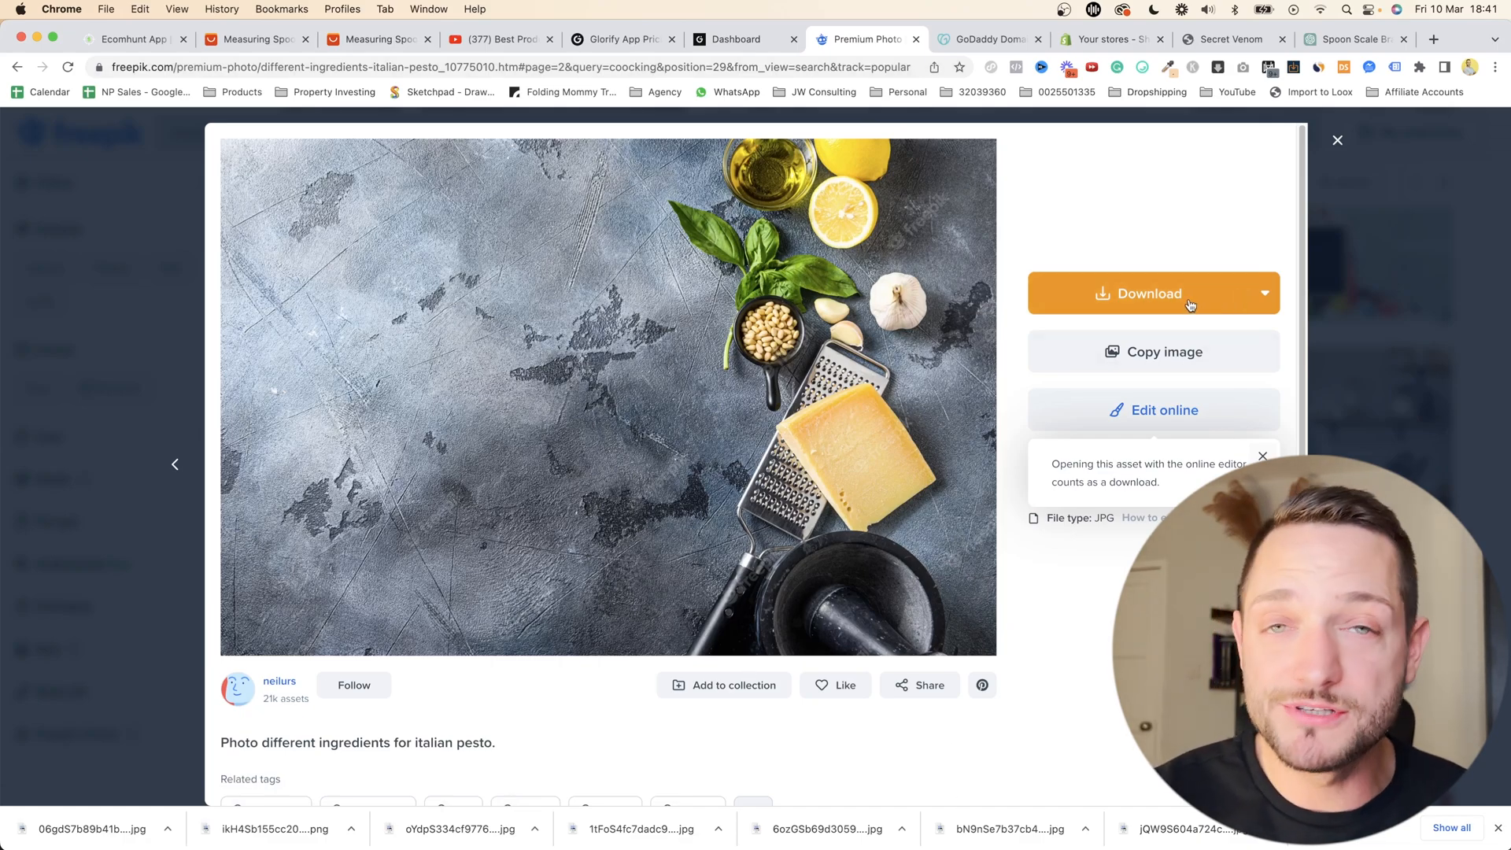
pyautogui.click(1136, 295)
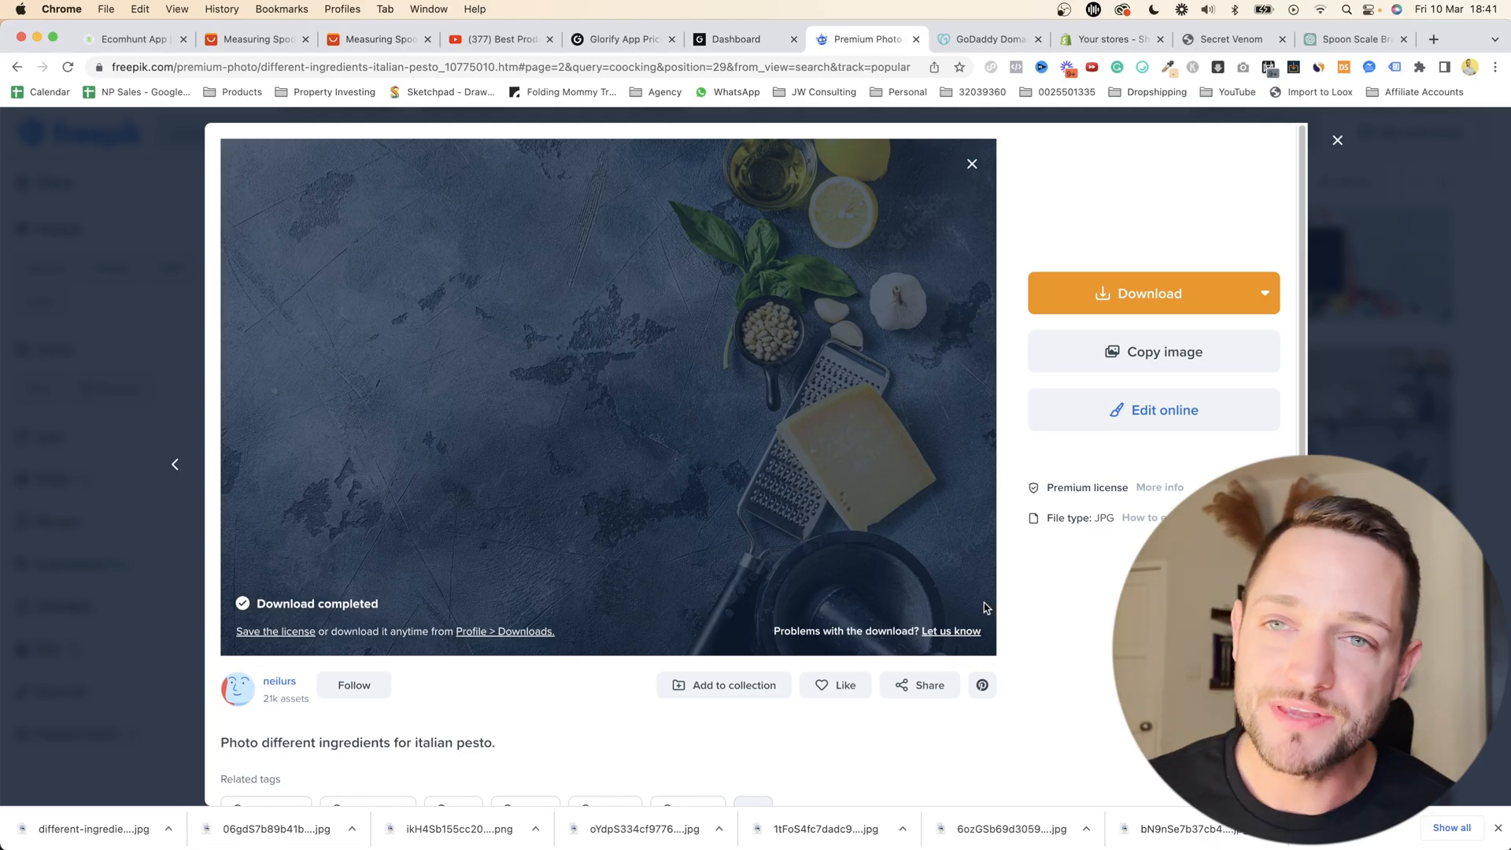
# - Review Glorify's pricing plans and examine the product sections on the SecretVenom home page
pyautogui.click(612, 39)
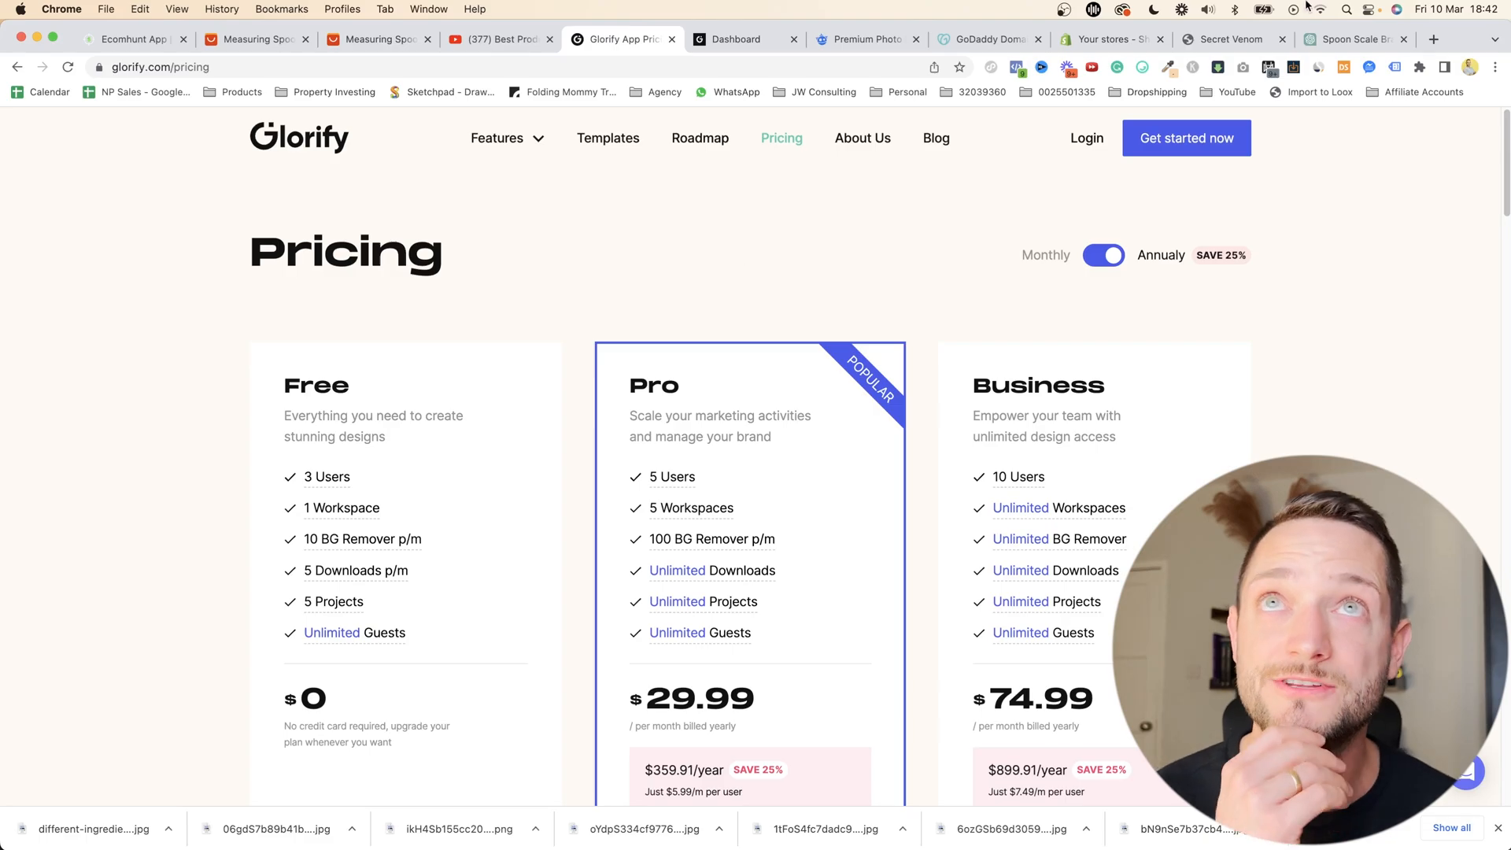
pyautogui.click(1232, 37)
pyautogui.scroll(-10, 682, 485)
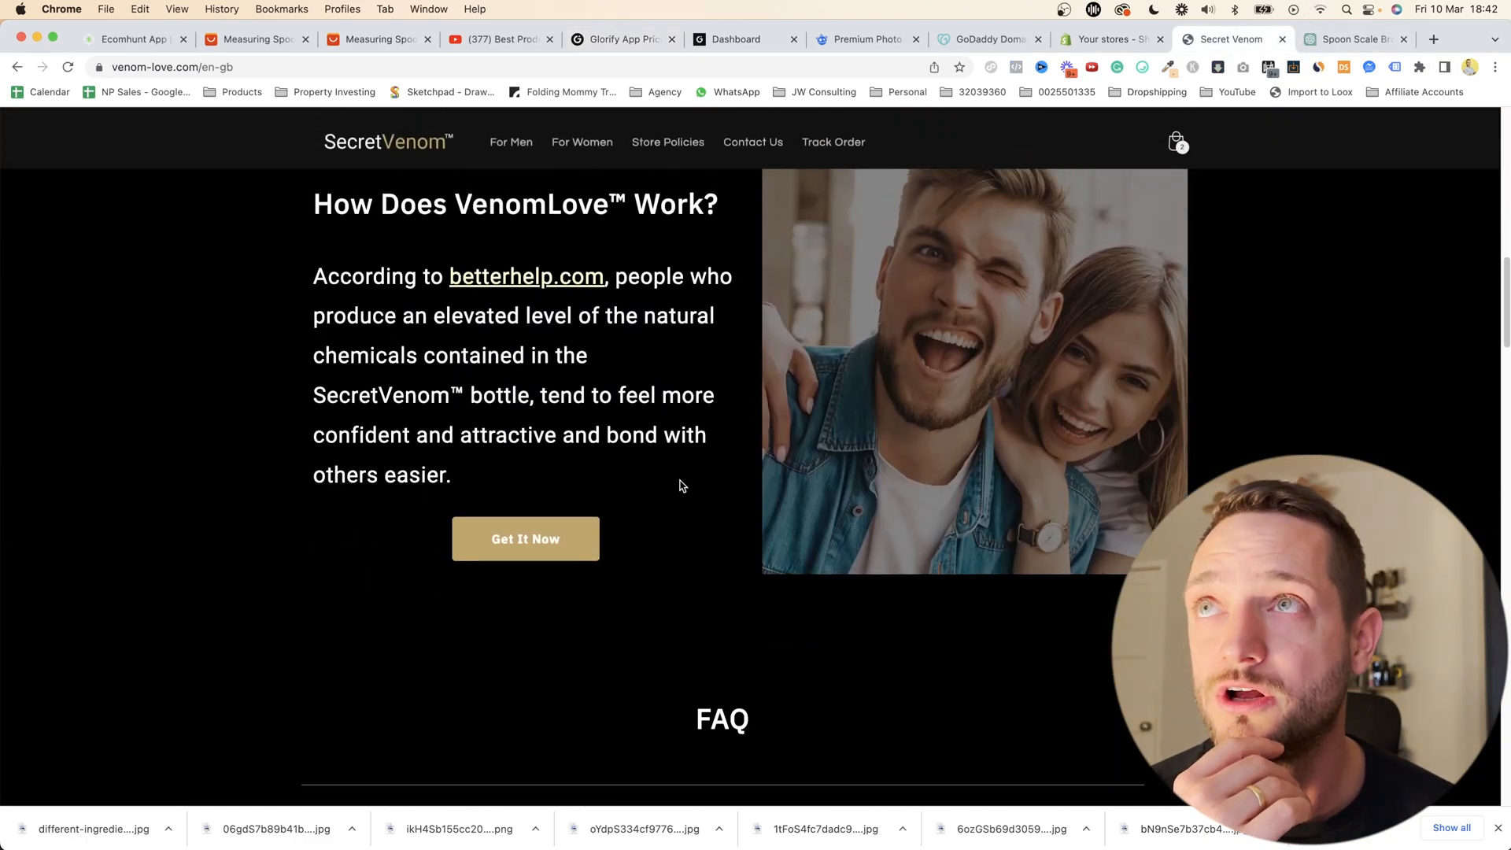
pyautogui.scroll(8, 682, 485)
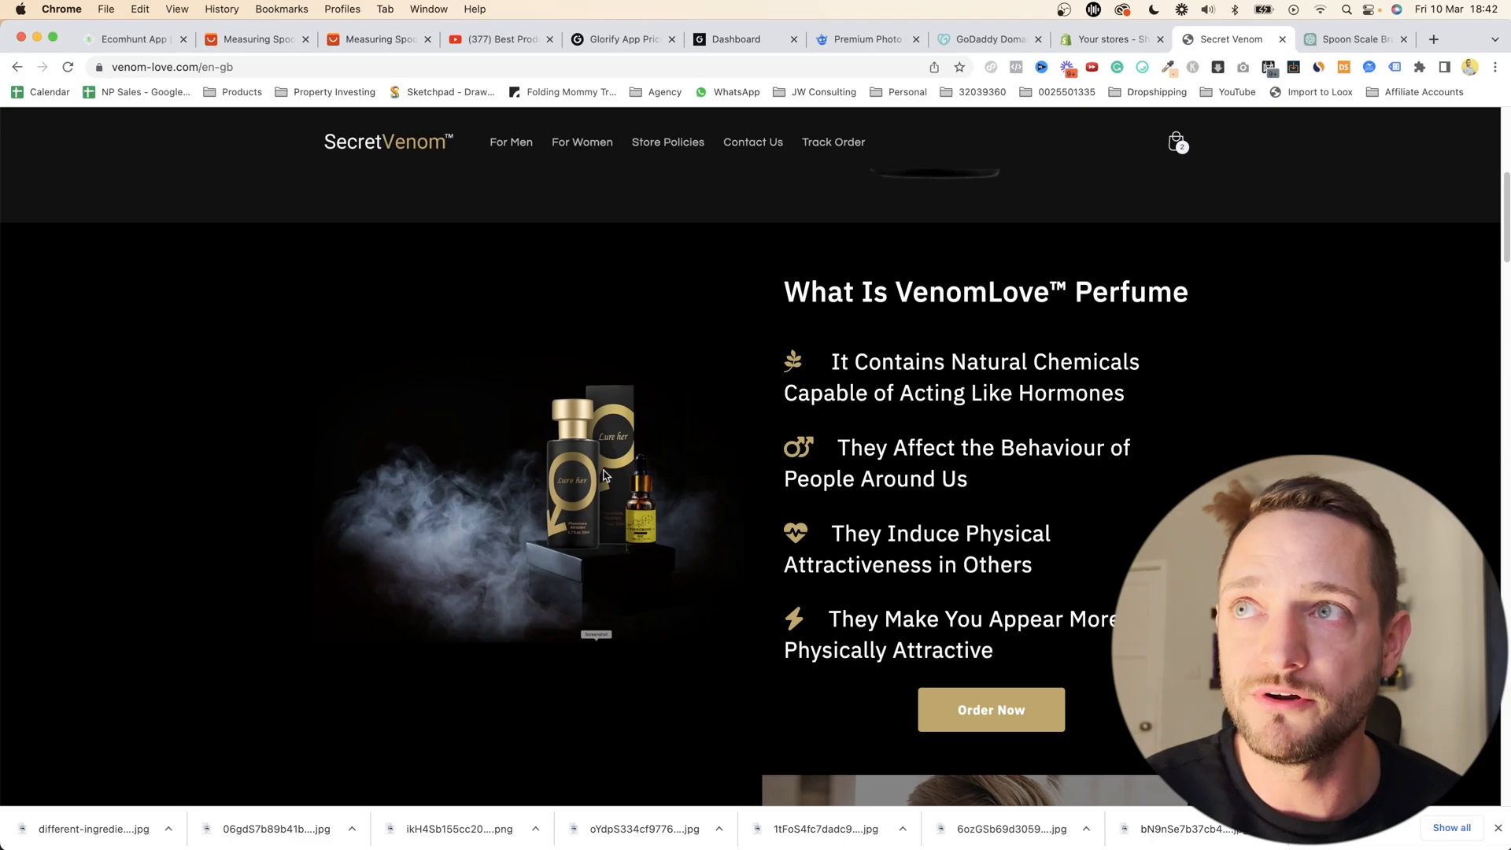
# - Switch to the Glorify dashboard and create a new blank design
pyautogui.click(632, 44)
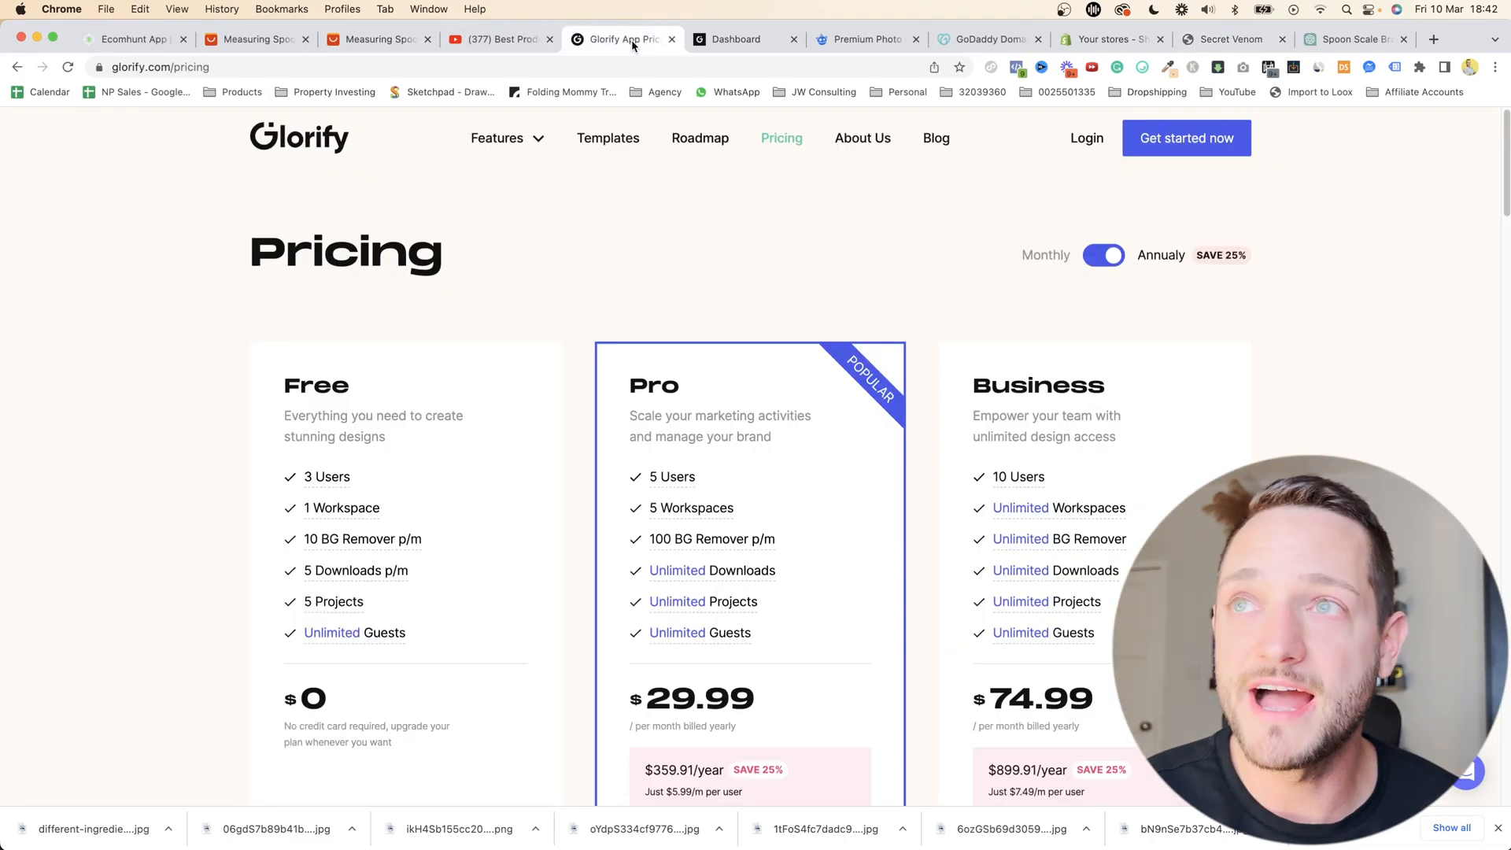
pyautogui.click(722, 41)
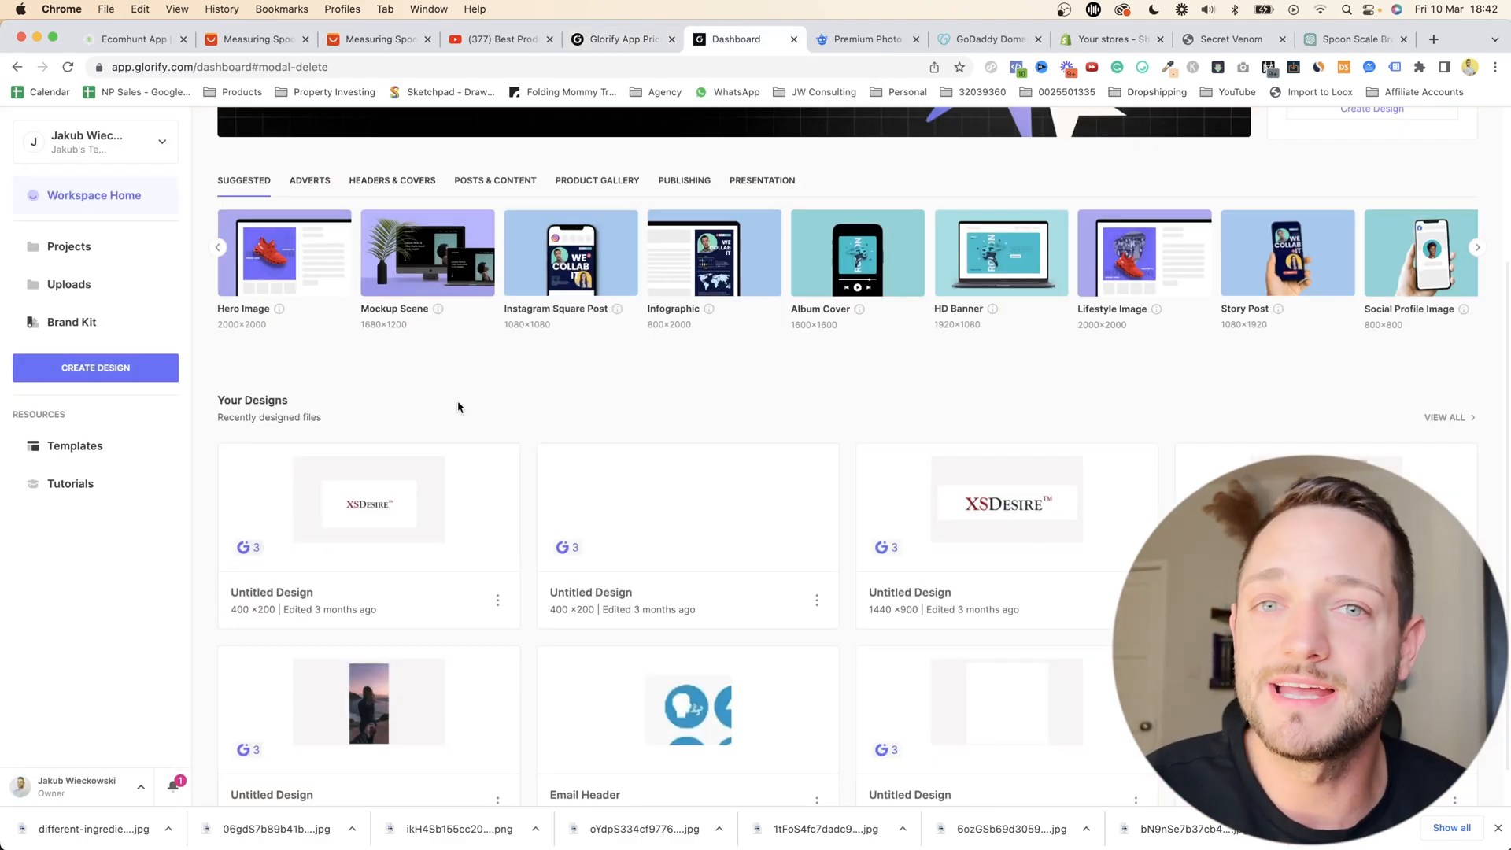
pyautogui.click(108, 371)
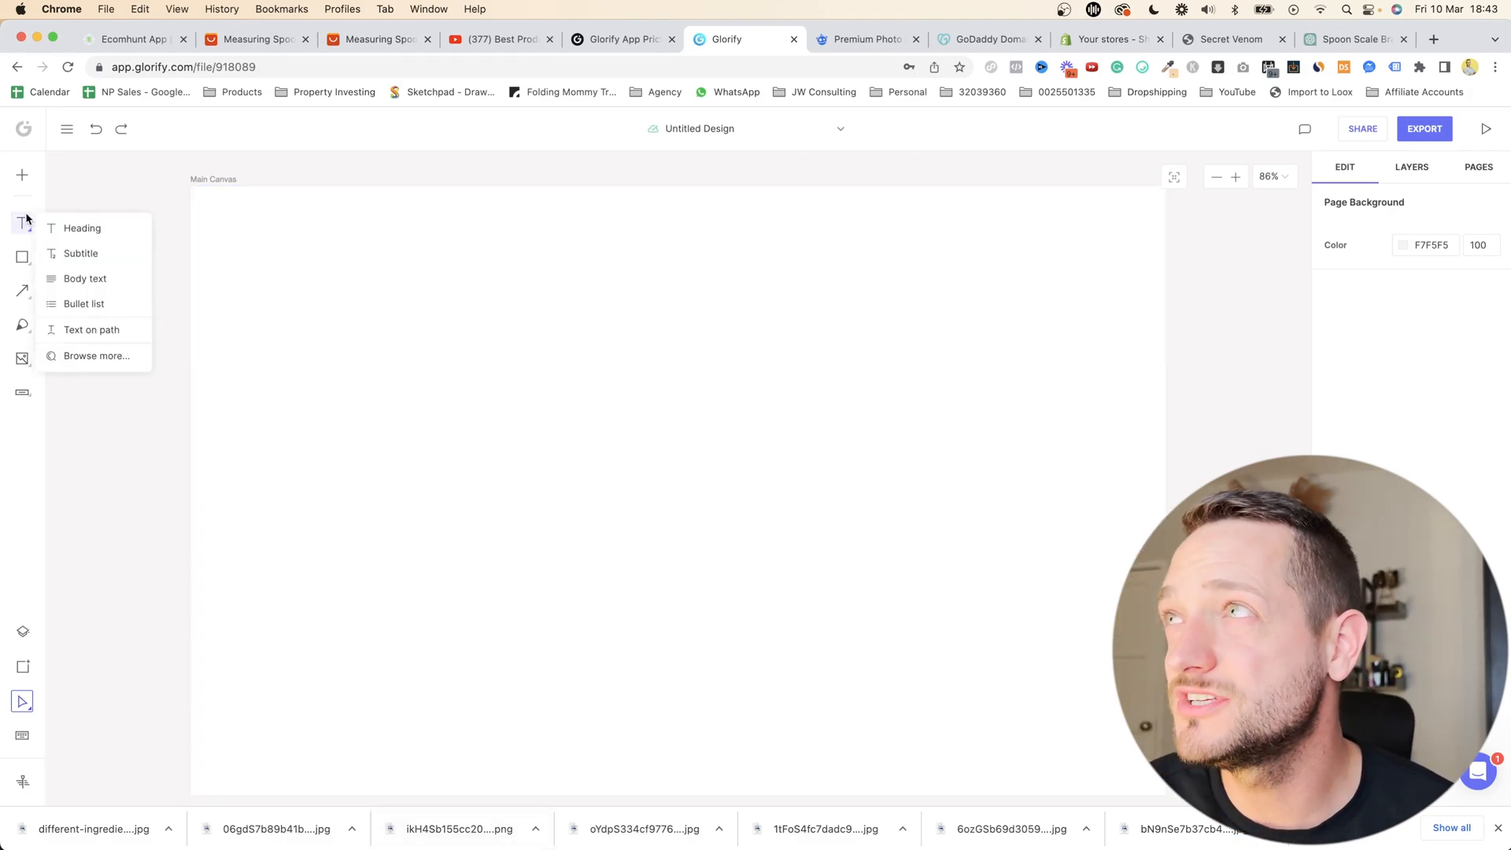
# - Add a heading reading "PortionPro" to the blank canvas
pyautogui.click(70, 227)
pyautogui.click(469, 475)
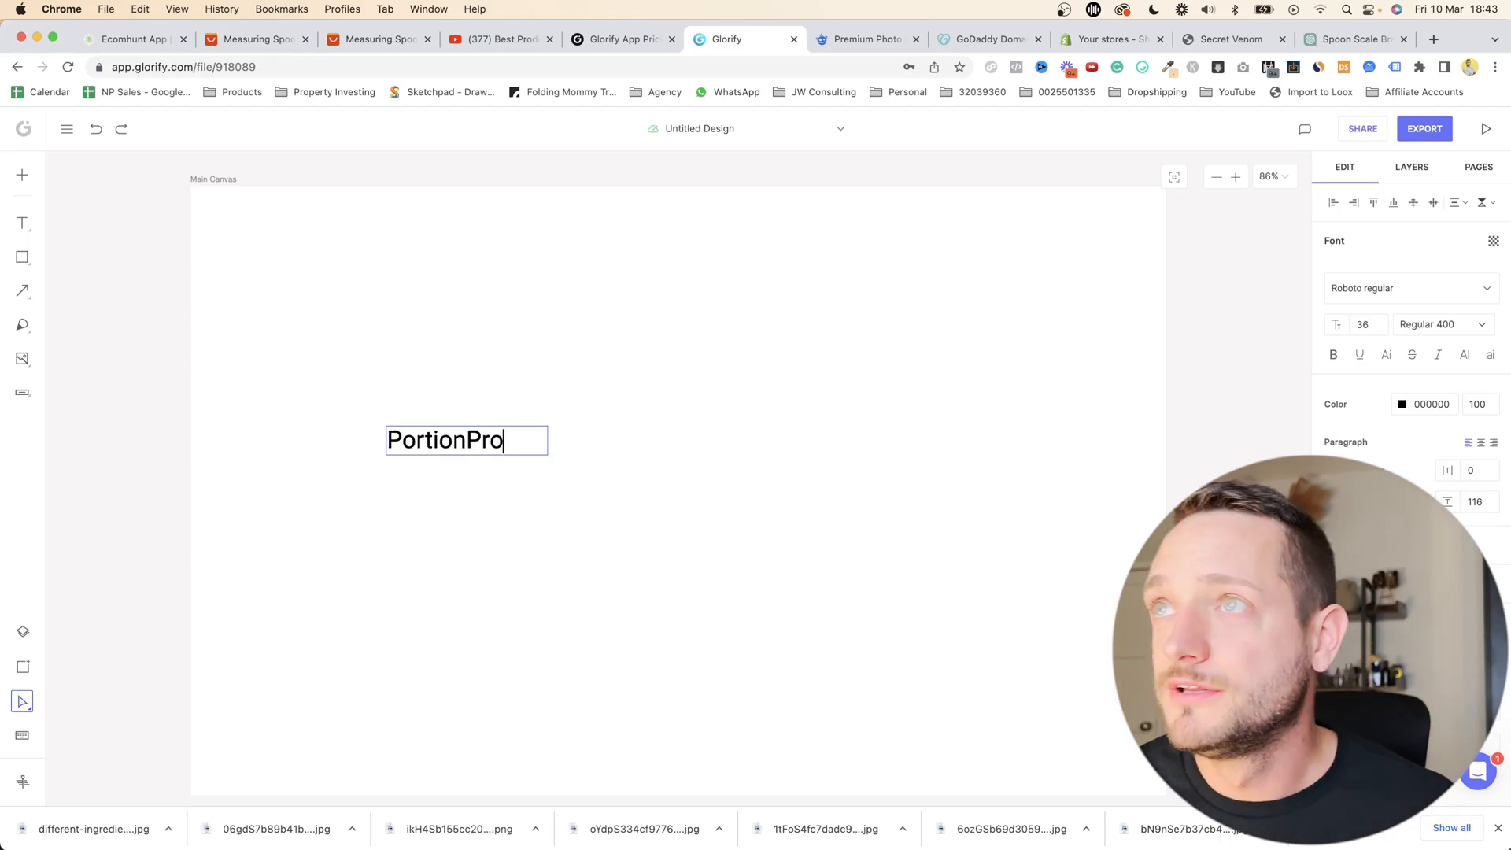
pyautogui.click(469, 442)
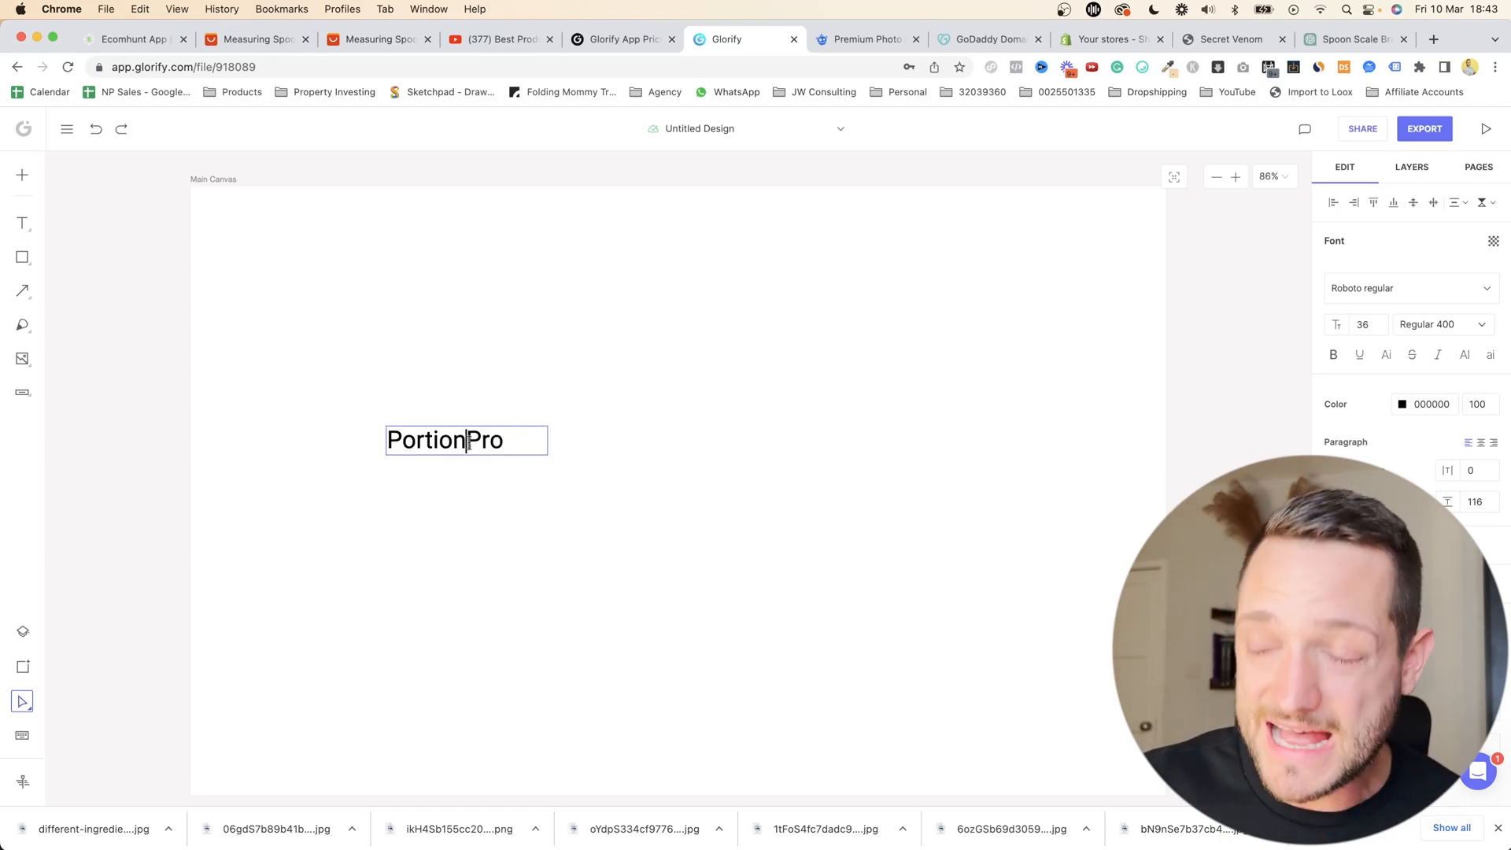
pyautogui.write('-')
pyautogui.press('BackSpace')
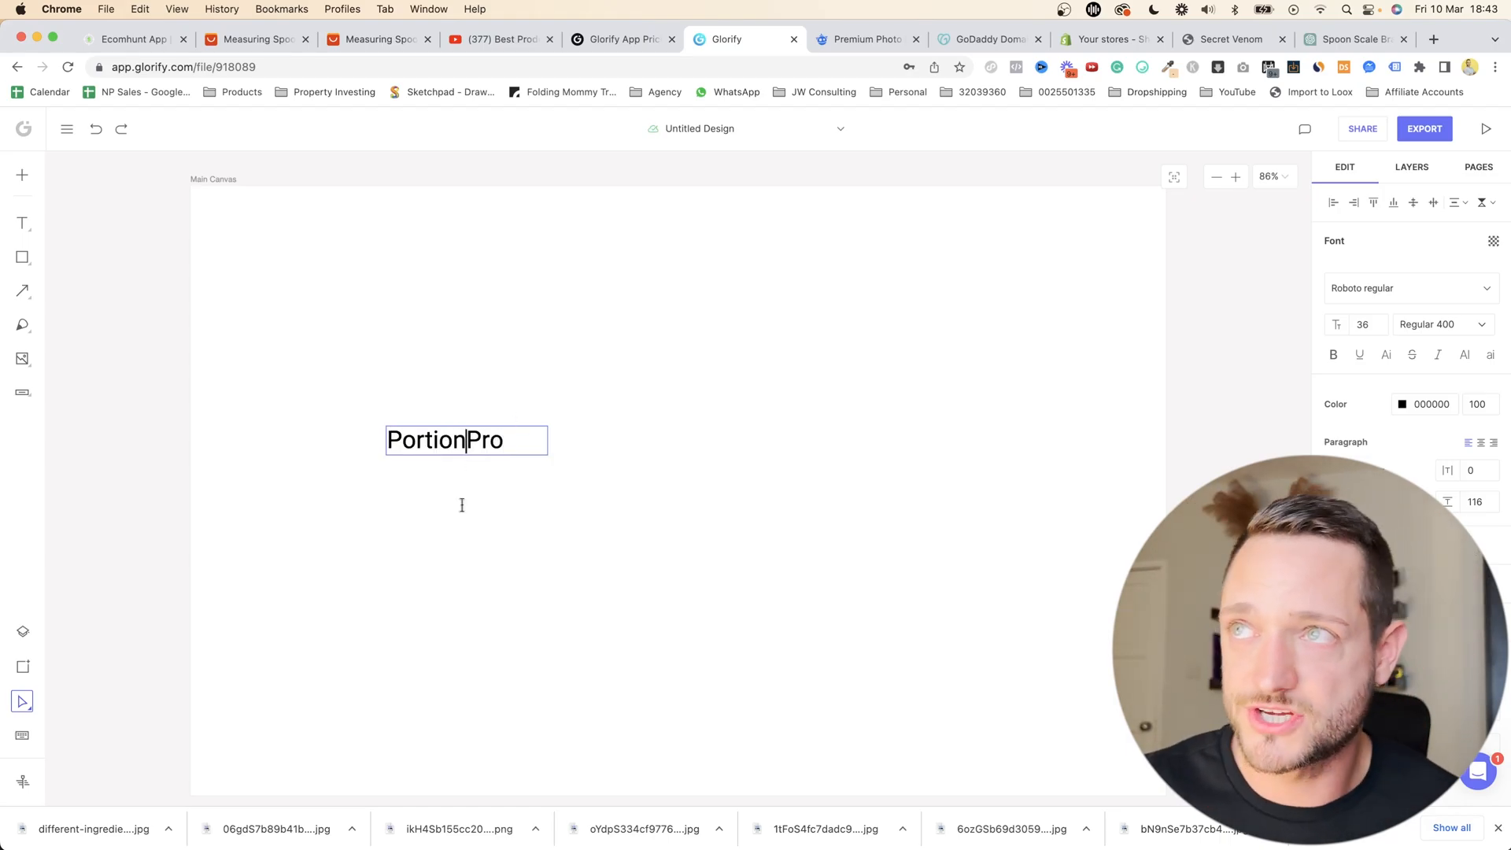
# - Centre the PortionPro heading on the canvas and set it in Poppins Family at size 250
pyautogui.click(728, 520)
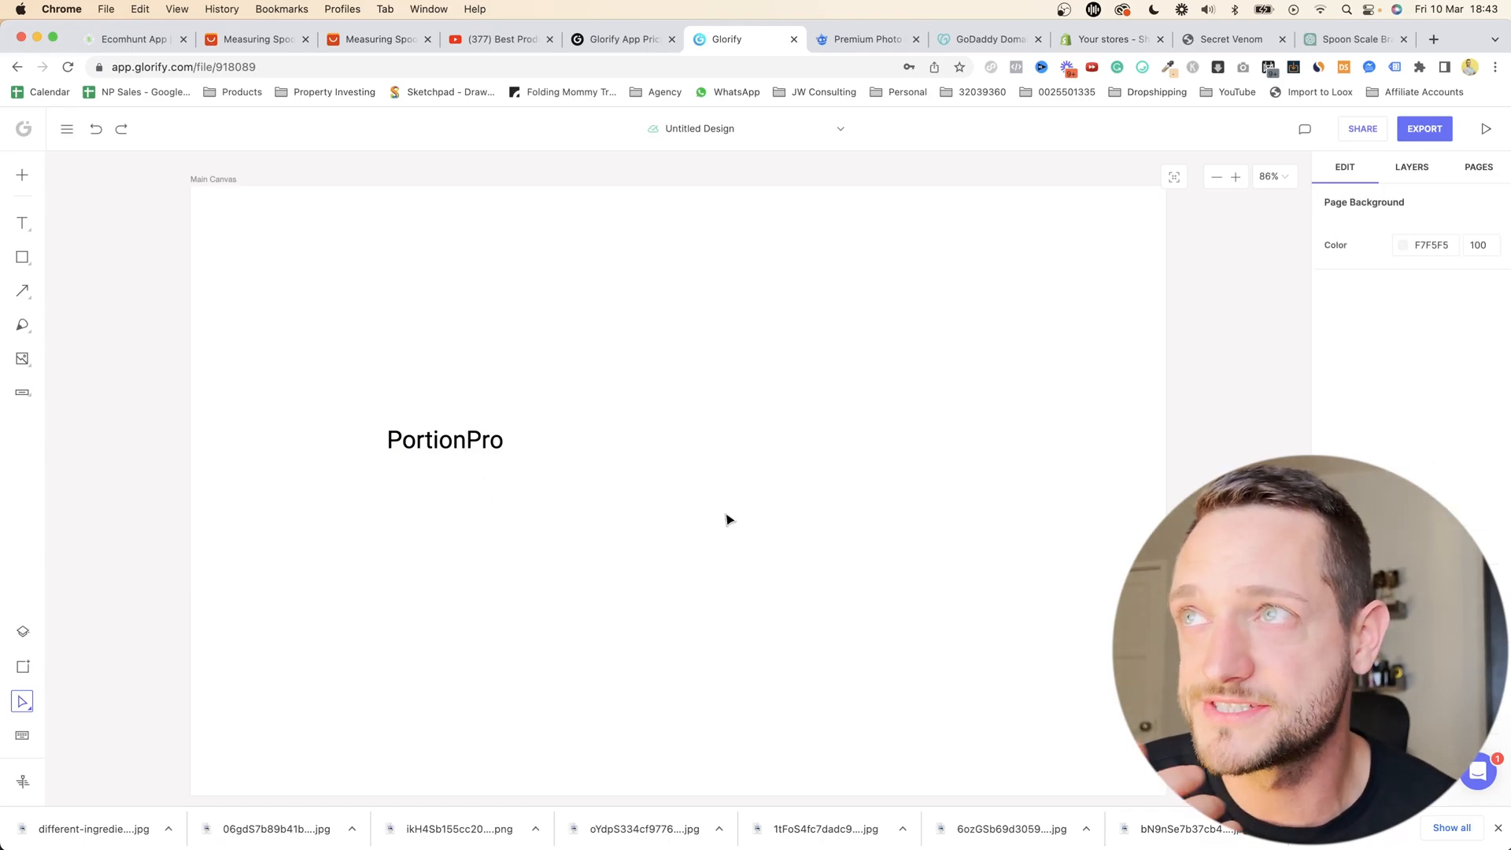
pyautogui.moveTo(465, 443); pyautogui.dragTo(669, 491)
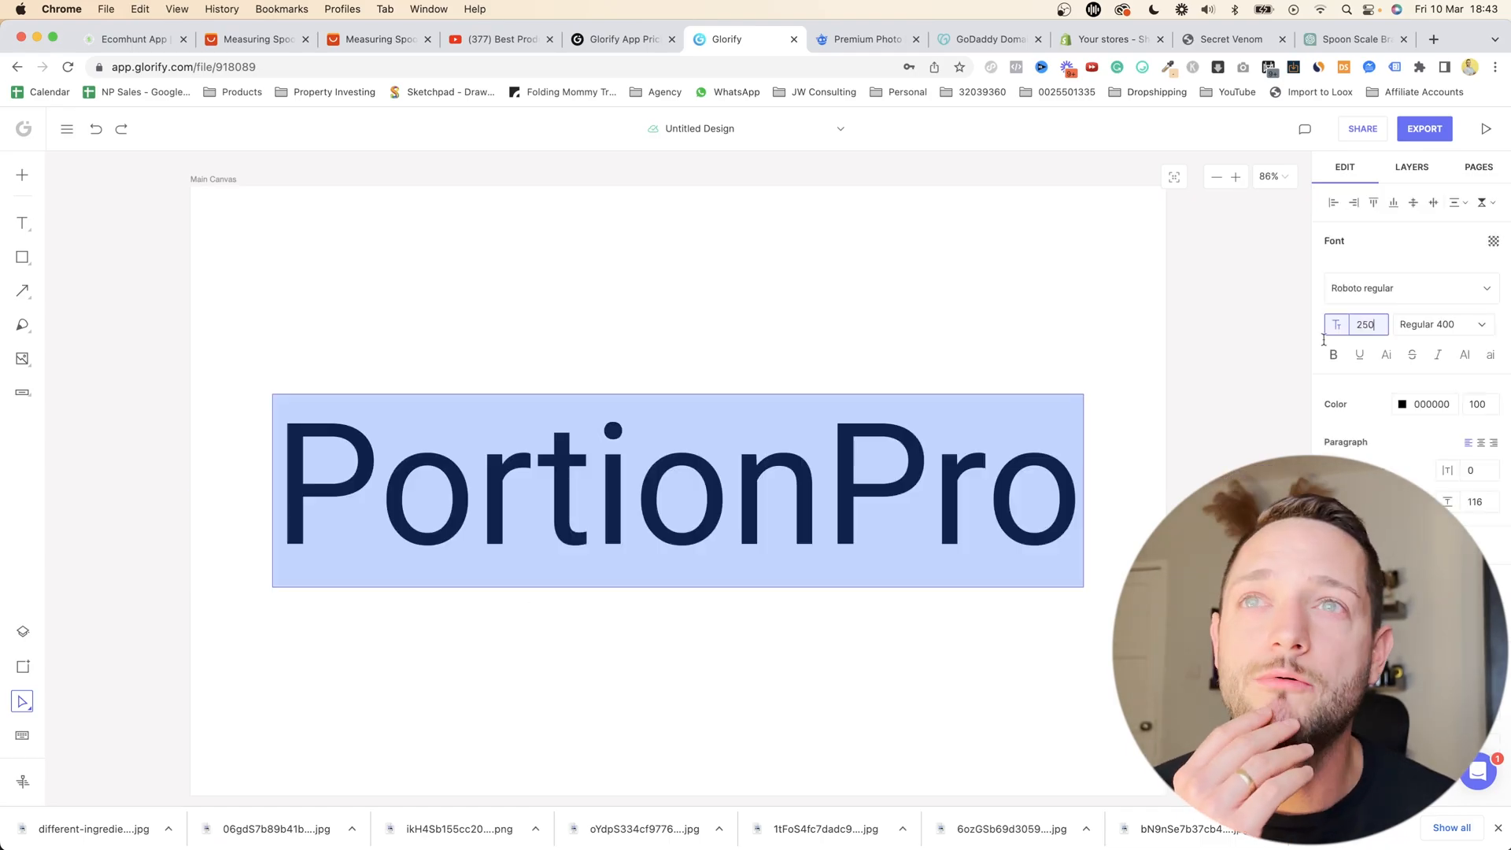
pyautogui.click(1021, 532)
pyautogui.click(1403, 296)
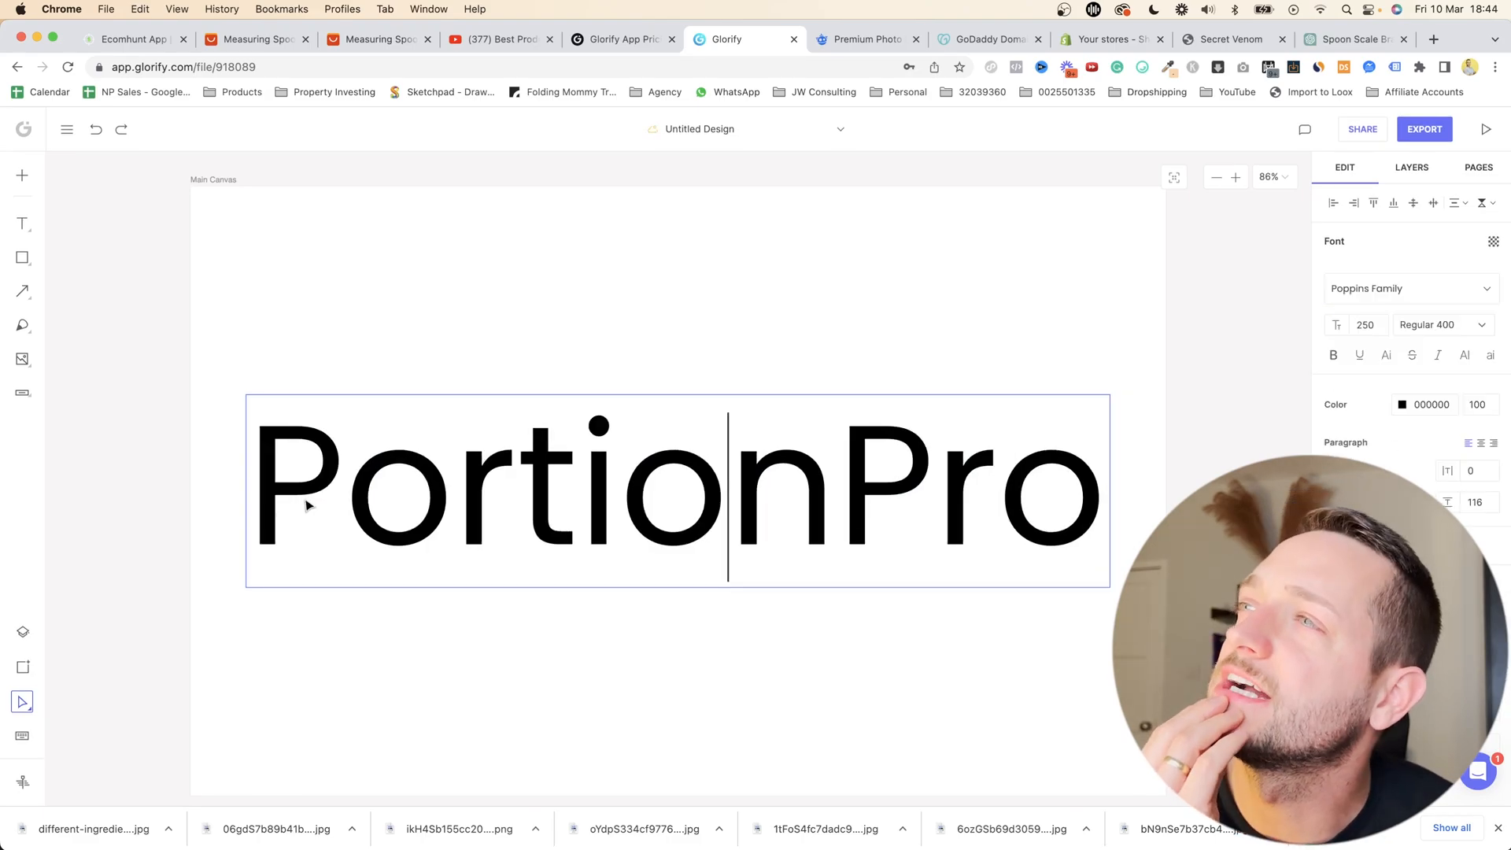
# - Rewrite the heading in lowercase as "portionpro." with a closing full stop and set its size to 200
pyautogui.click(307, 504)
pyautogui.press('BackSpace')
pyautogui.write('p')
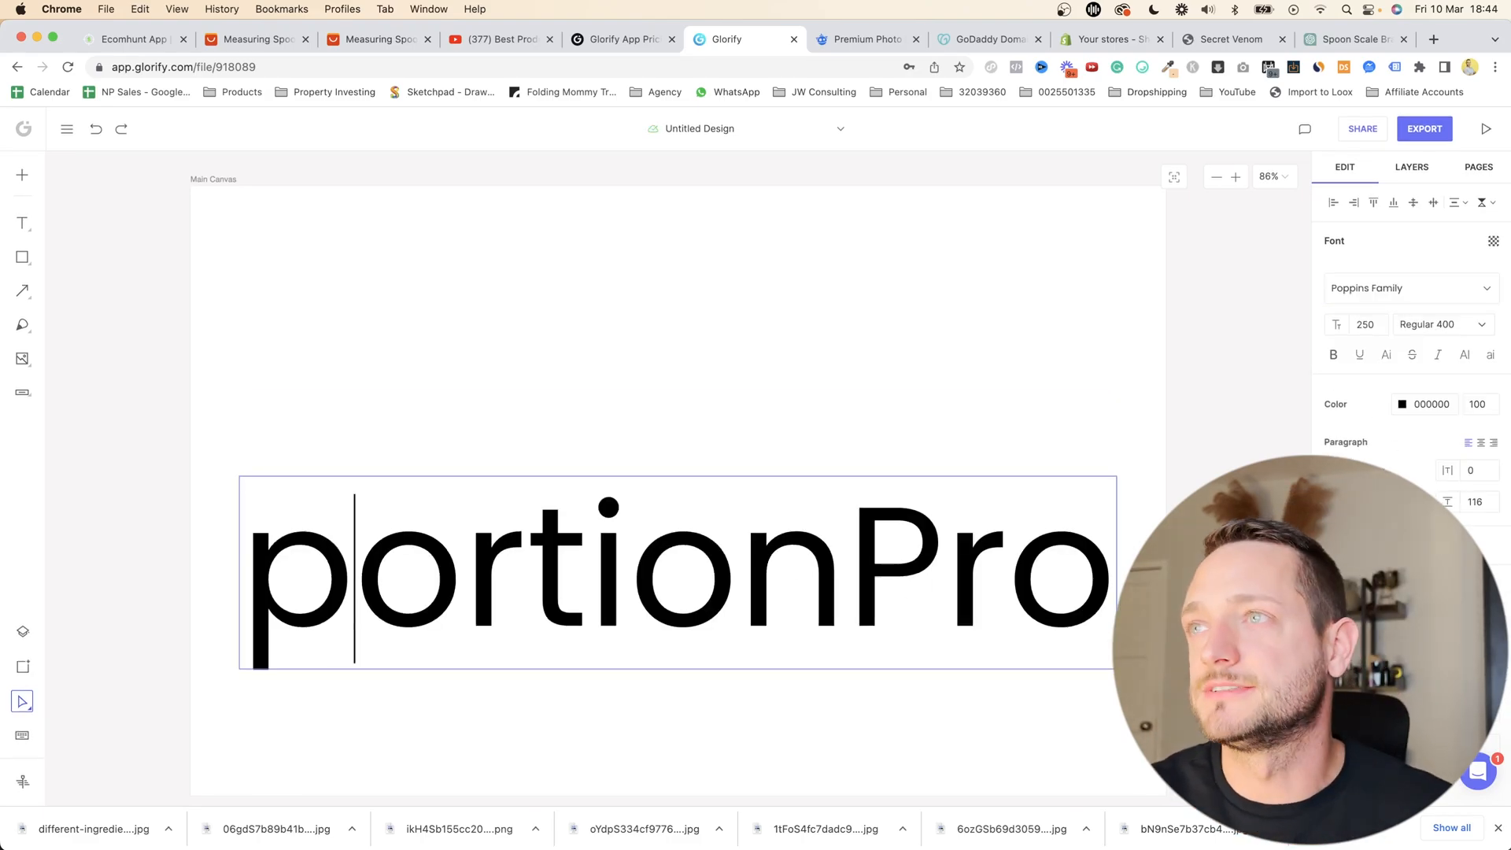
pyautogui.click(936, 560)
pyautogui.press('BackSpace')
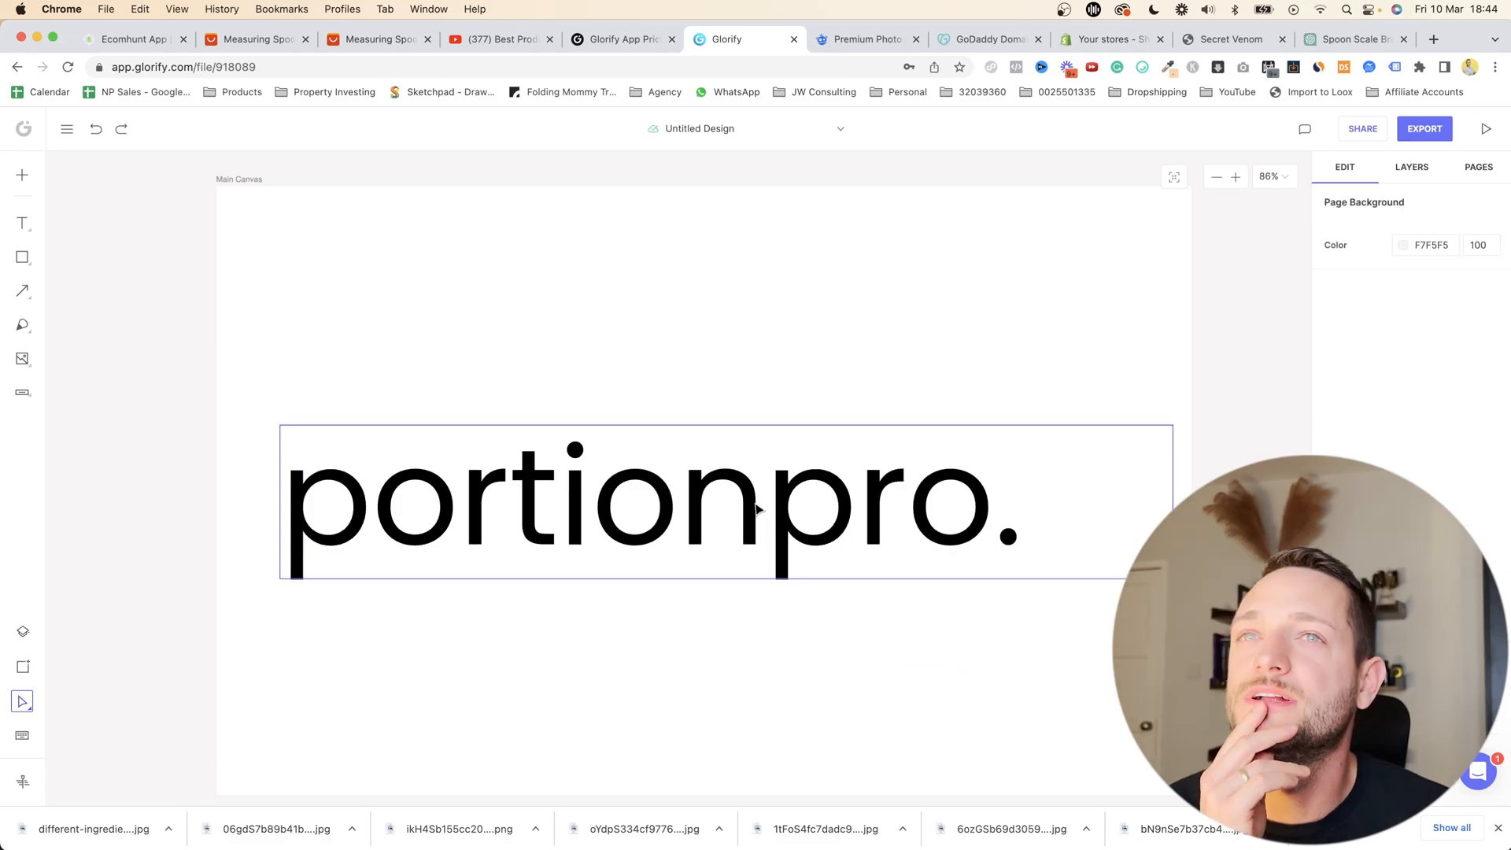
# - Narrow the text box to fit the "portionpro." wordmark and centre it on the canvas
pyautogui.click(756, 506)
pyautogui.moveTo(1173, 501); pyautogui.dragTo(1029, 501)
pyautogui.moveTo(897, 548); pyautogui.dragTo(949, 536)
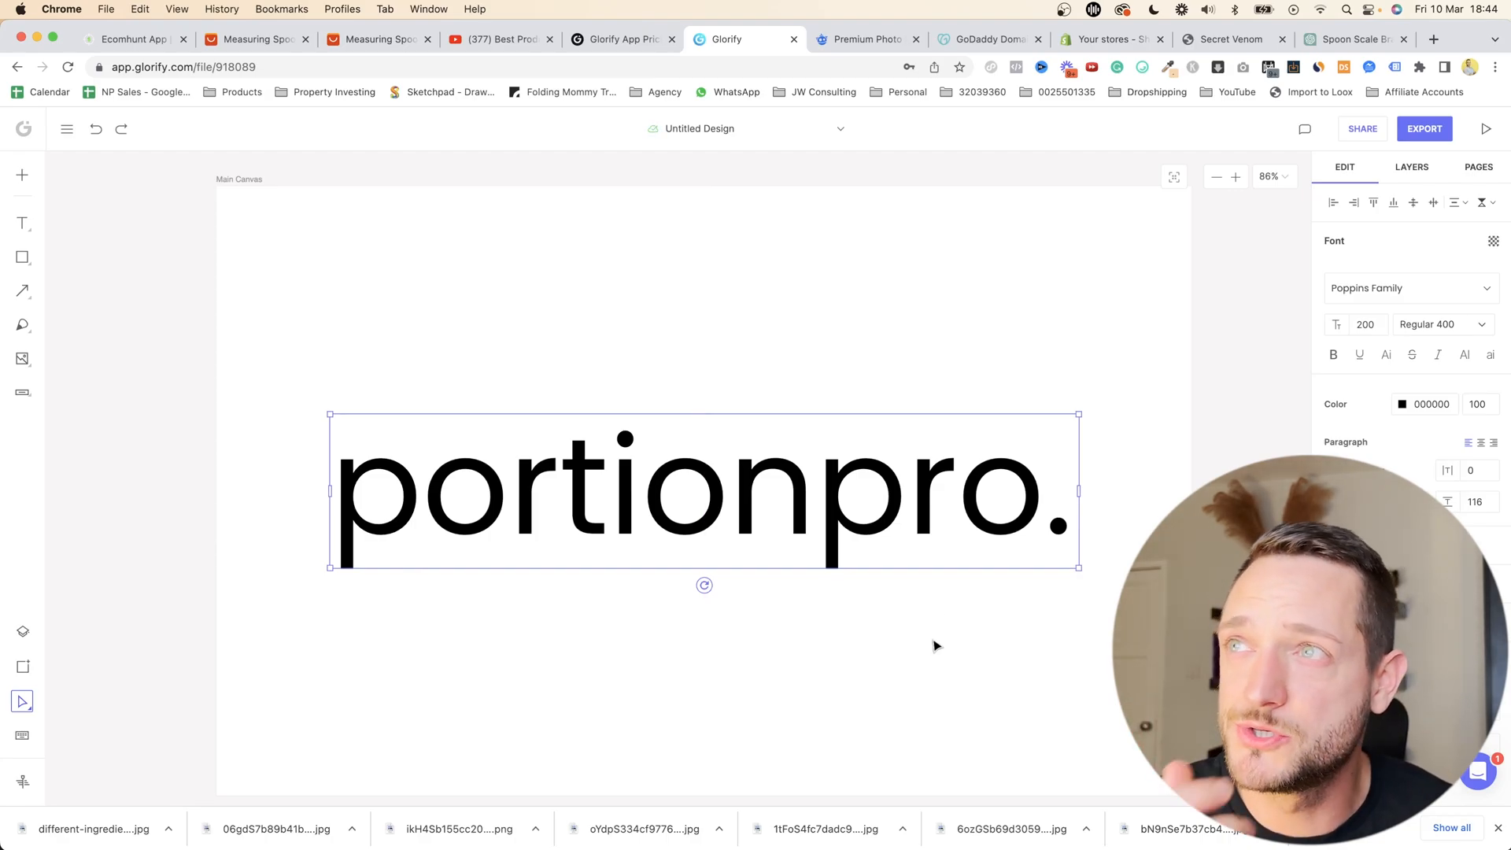
pyautogui.click(694, 645)
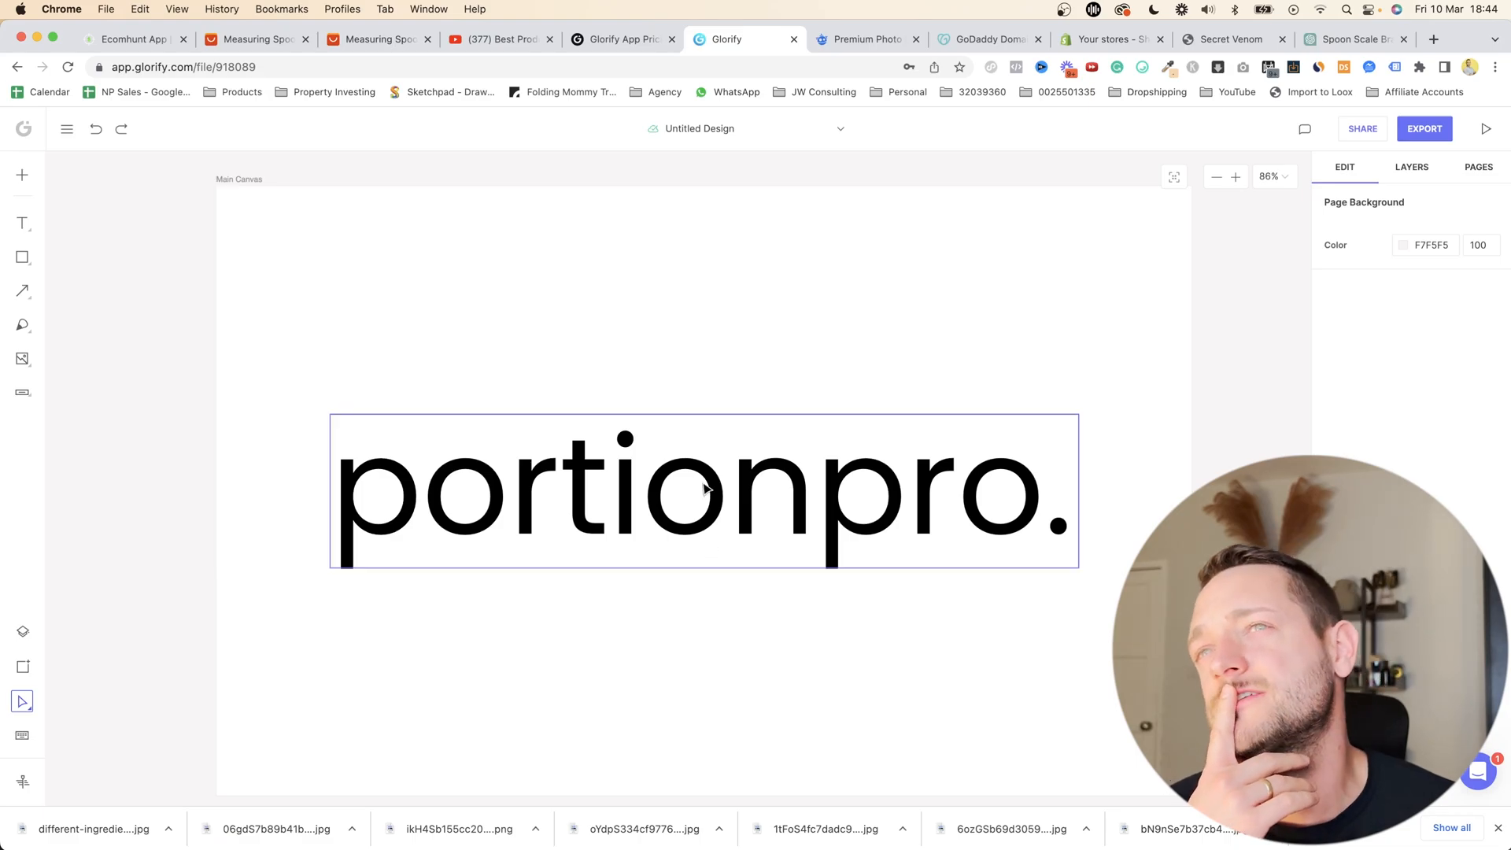
pyautogui.click(704, 488)
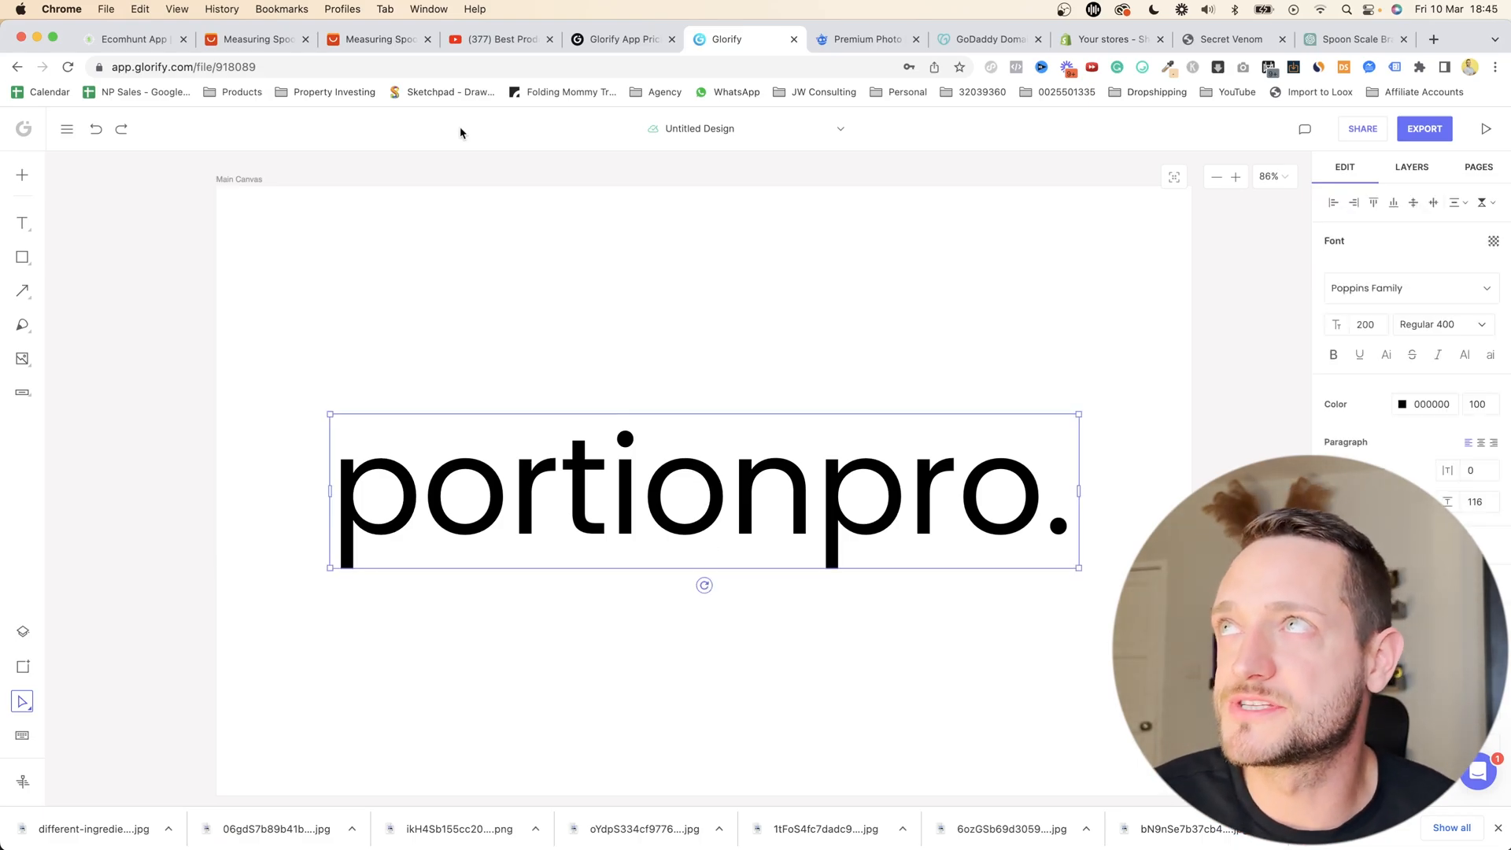
# - Examine the measuring spoon's colours in the Ecomhunt photos and in the AliExpress white variant and main images
pyautogui.click(132, 46)
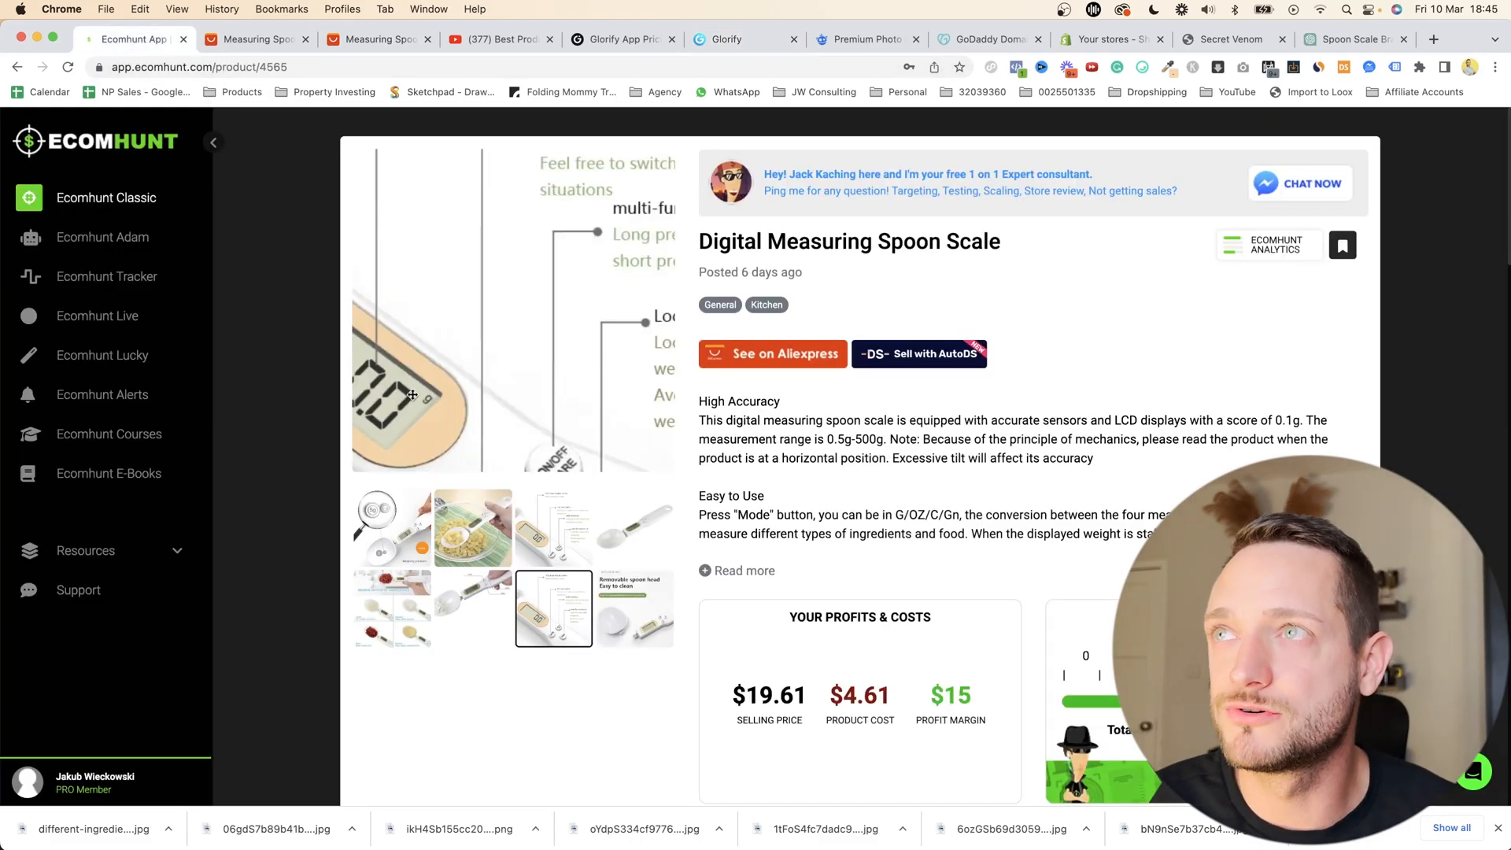
pyautogui.click(649, 536)
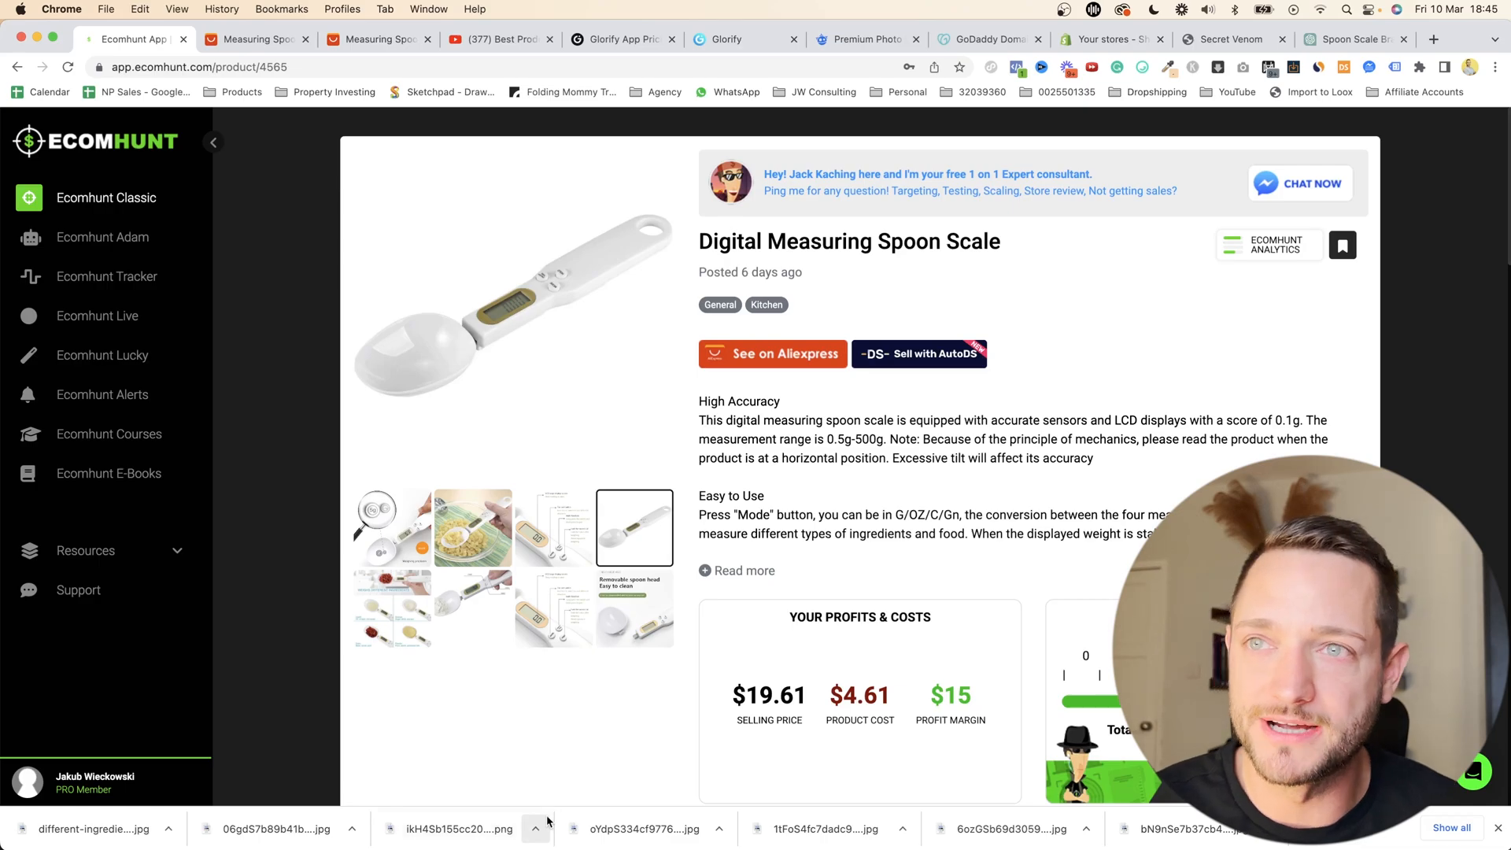
pyautogui.click(259, 39)
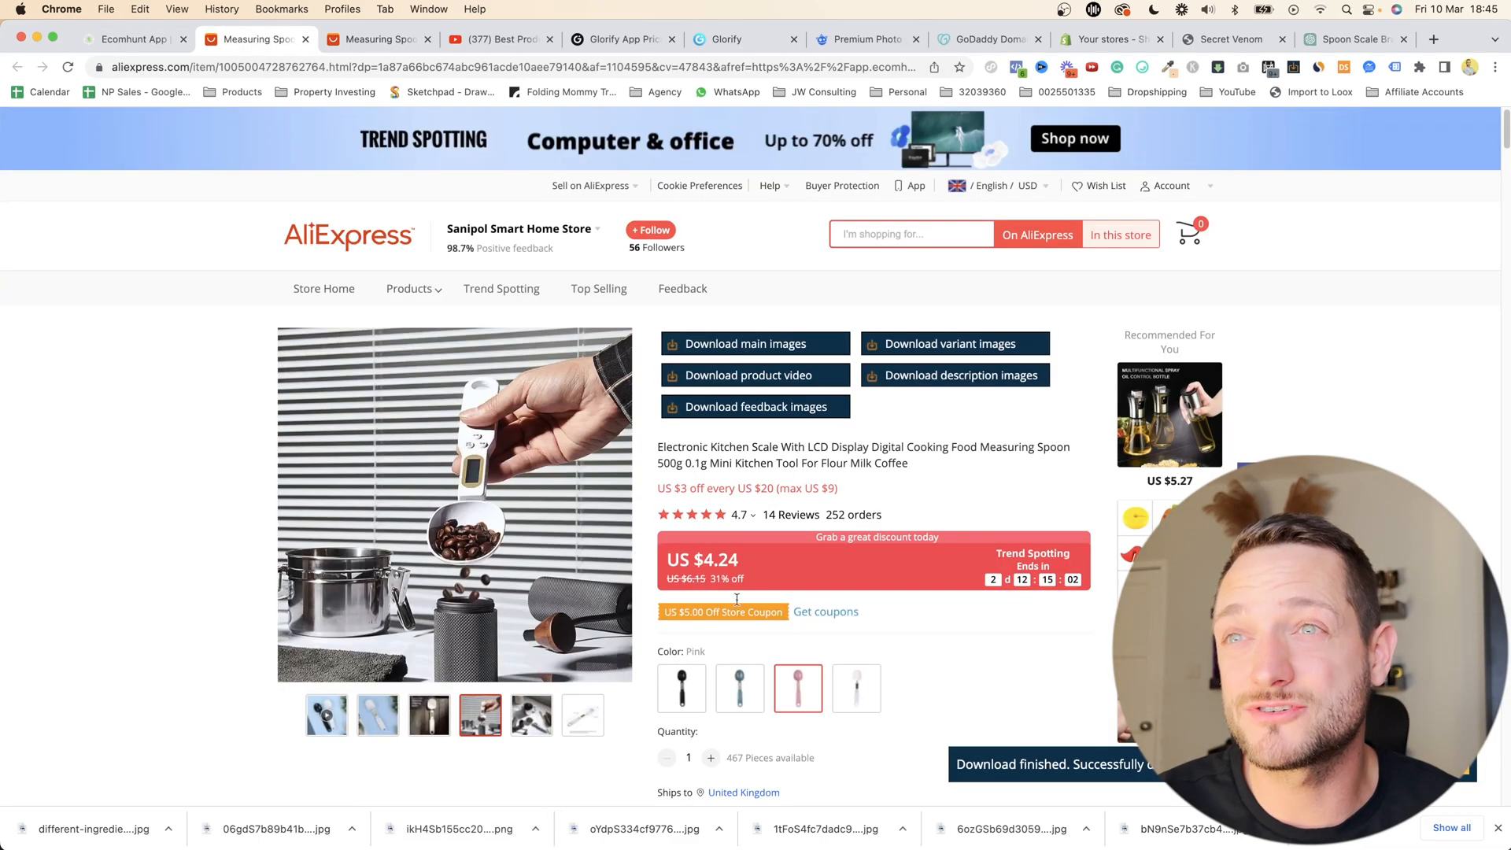
pyautogui.click(846, 700)
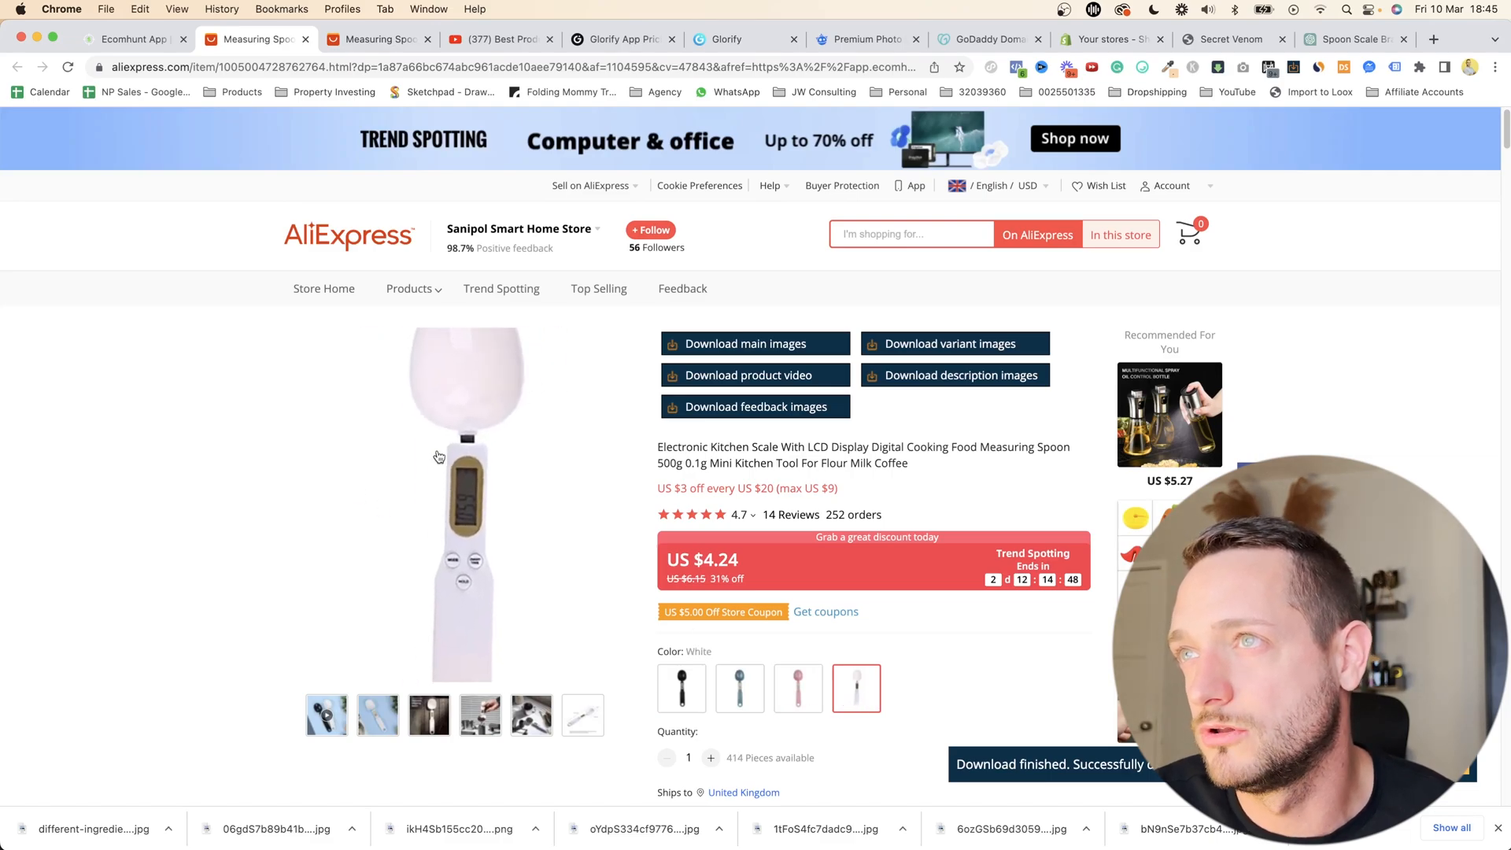
pyautogui.click(315, 730)
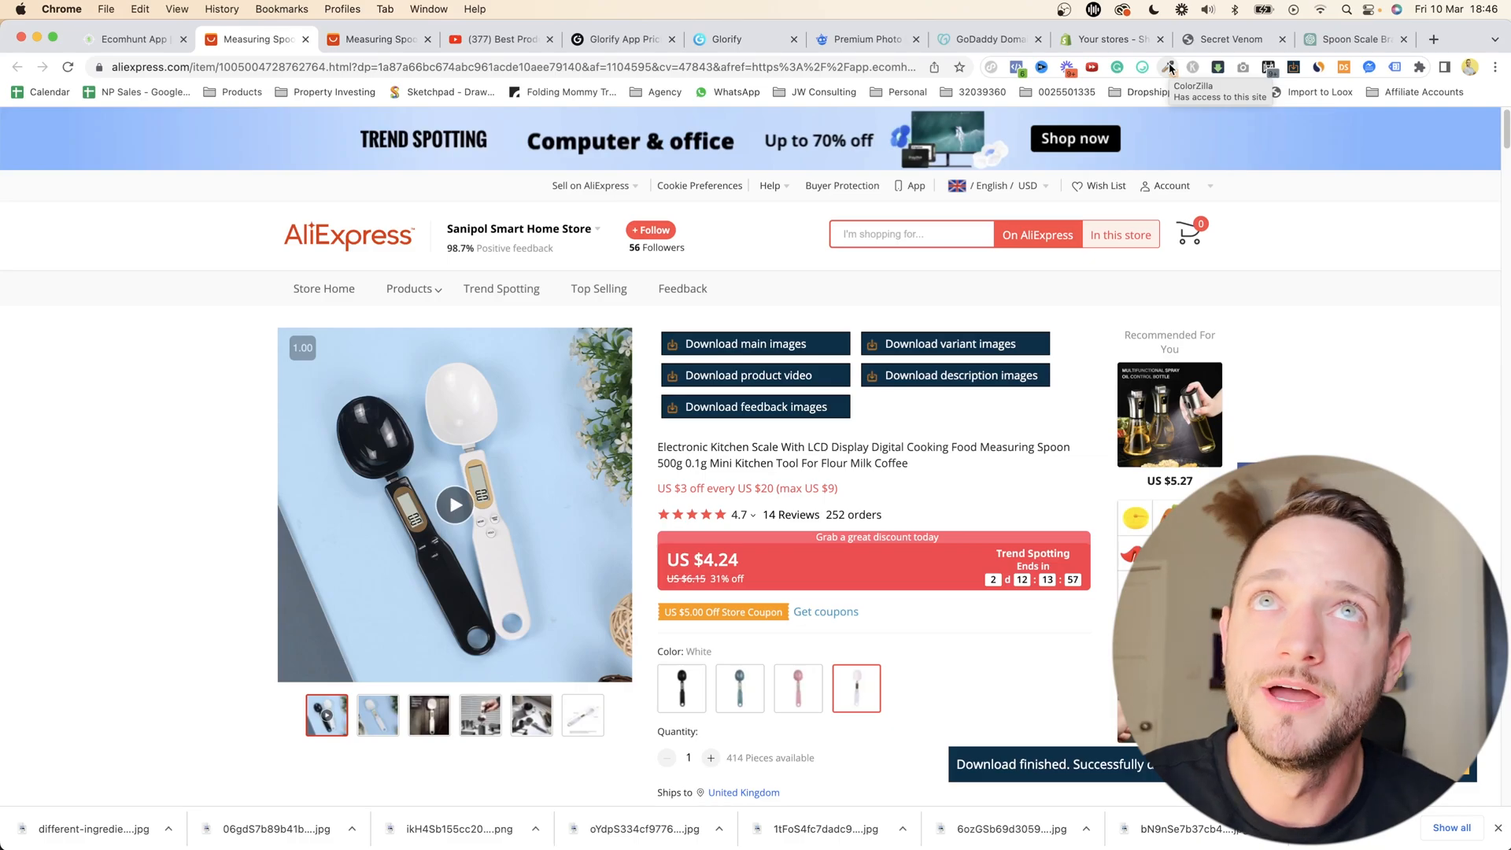
# - Use ColorZilla to copy the beige display-frame colour #FFD9B2 from the white spoon in the AliExpress description photo
pyautogui.click(1170, 68)
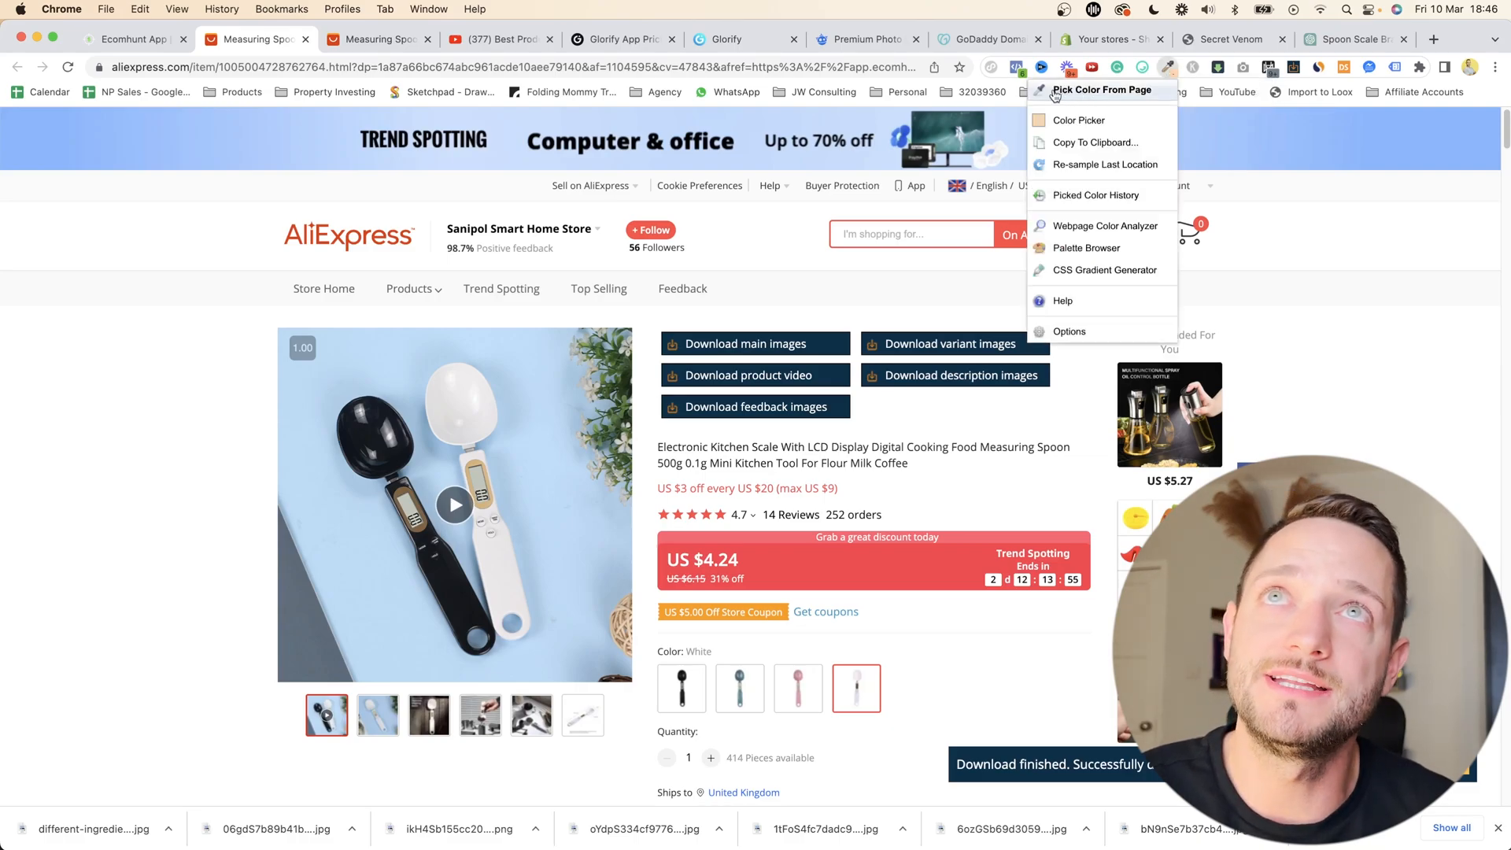
pyautogui.click(1066, 91)
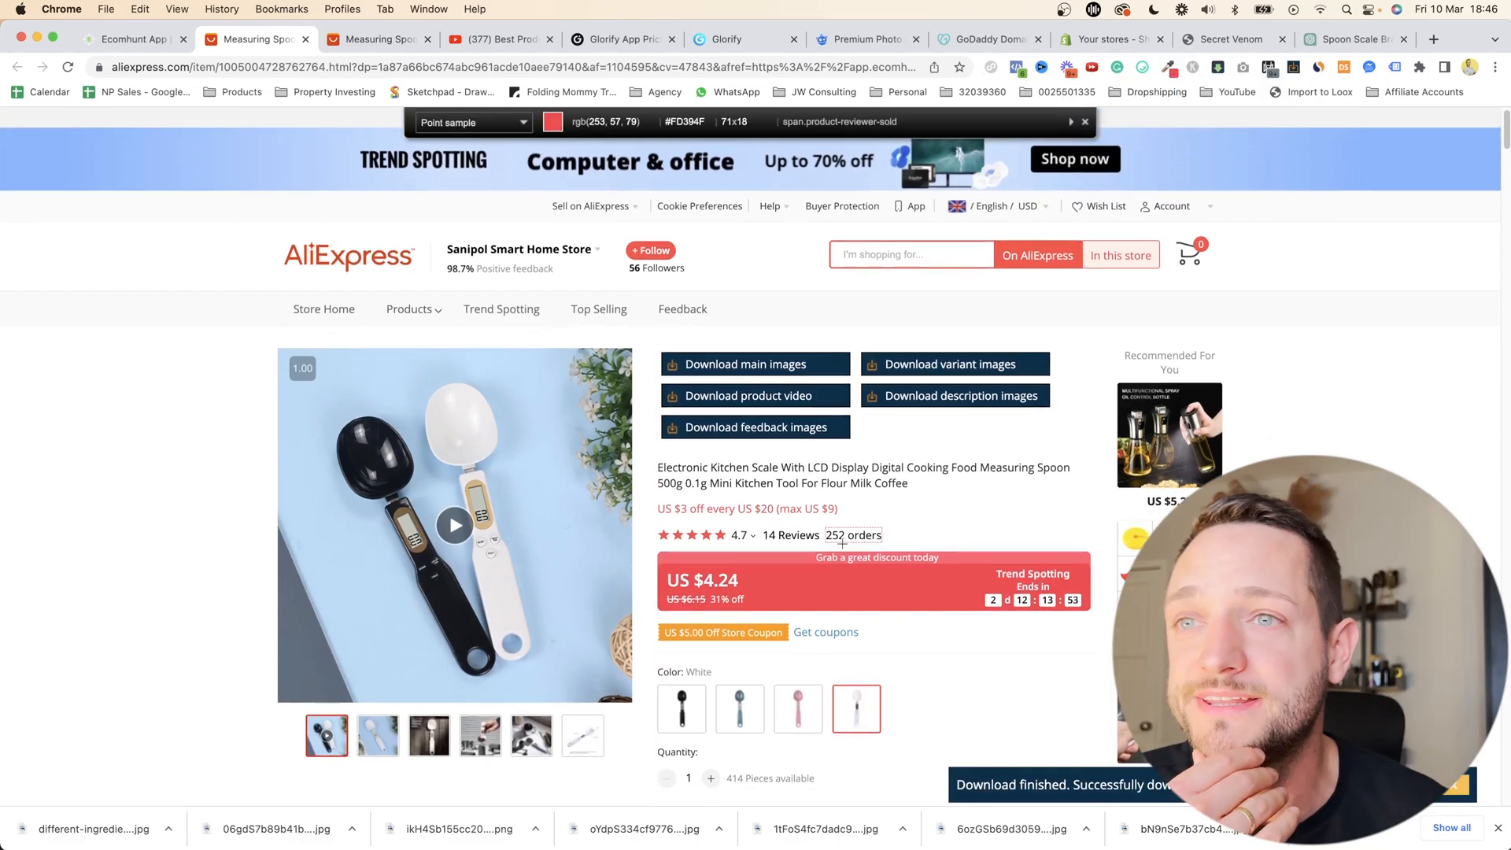
pyautogui.scroll(-7, 841, 541)
pyautogui.scroll(-10, 840, 541)
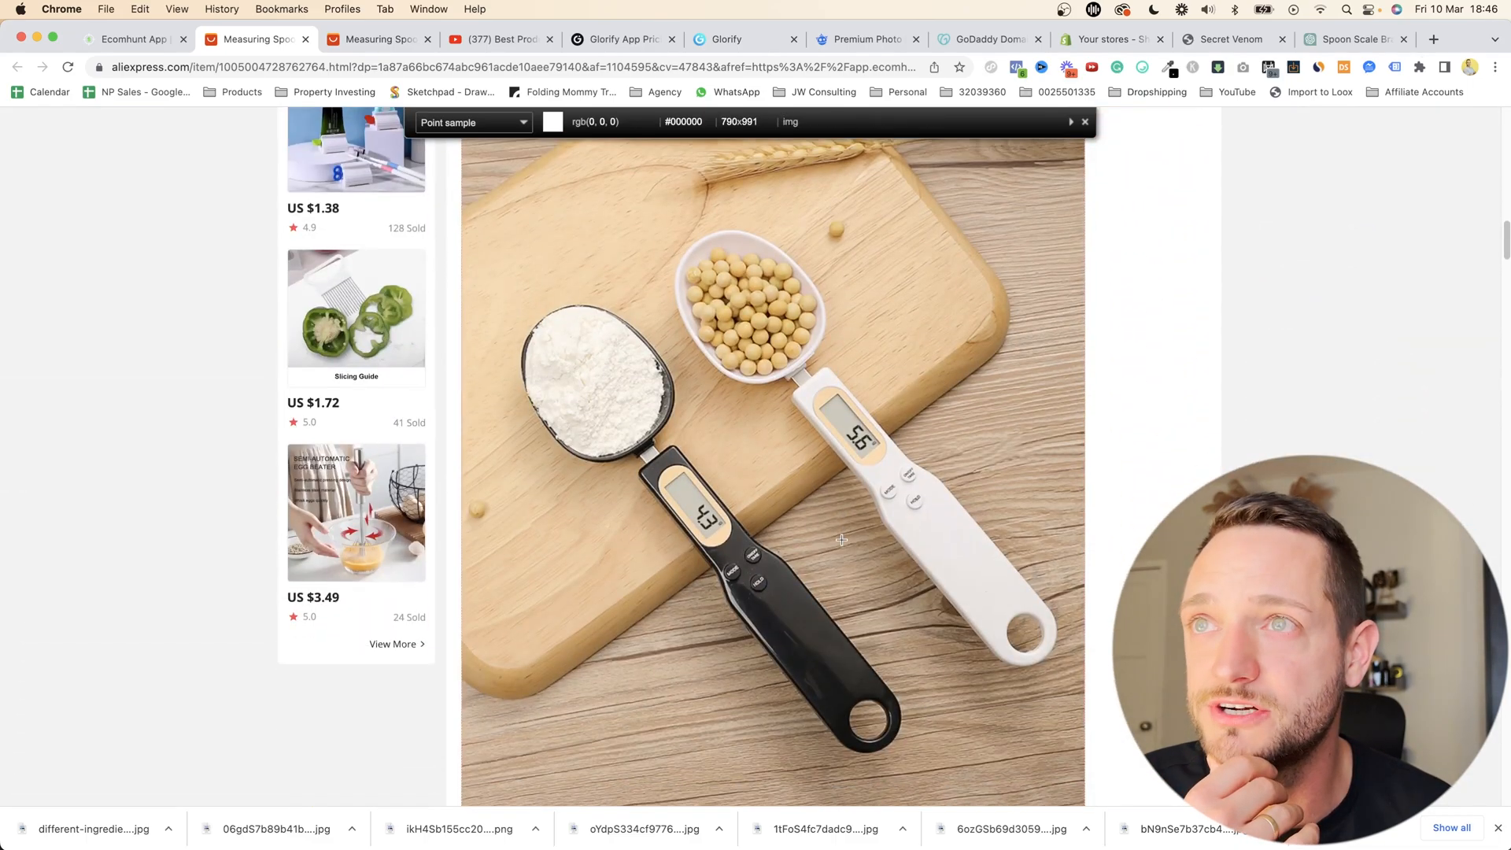
pyautogui.click(873, 453)
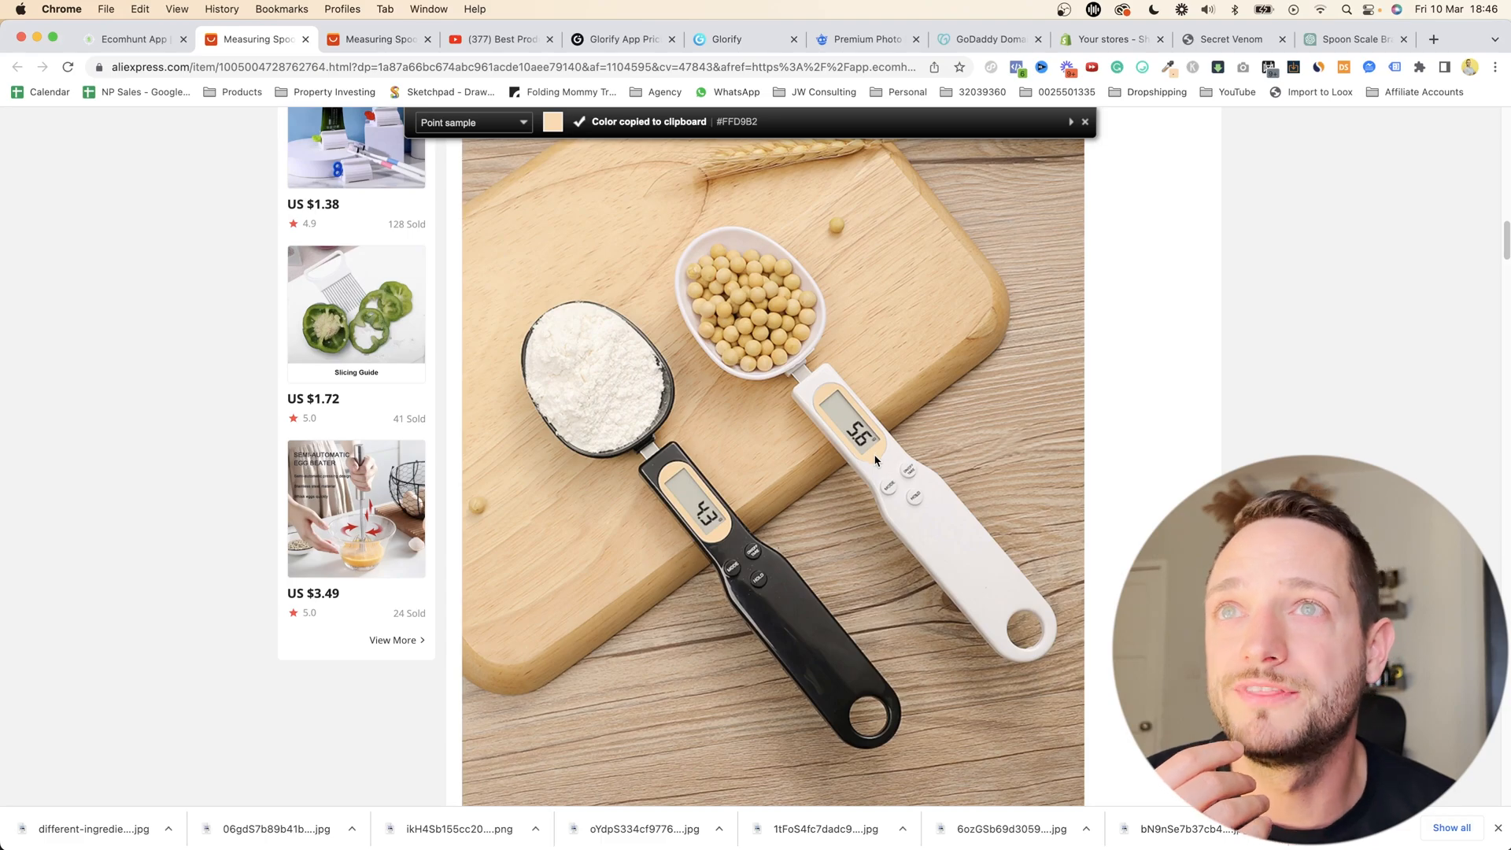
pyautogui.scroll(-1, 875, 460)
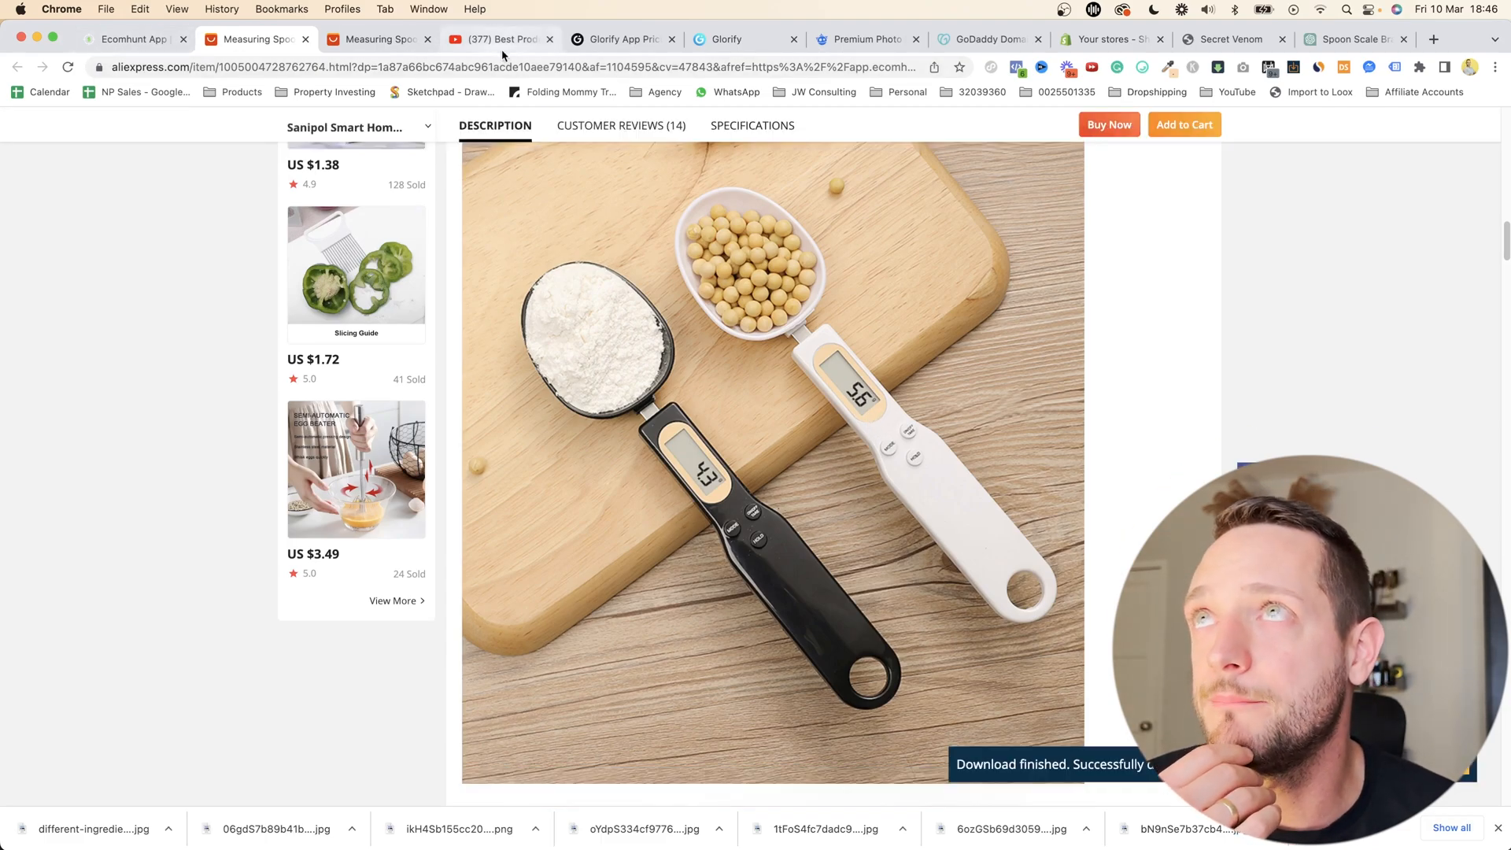
# - Switch back to Glorify and recolour only the wordmark's full stop with the copied beige #FFD9B2
pyautogui.click(727, 37)
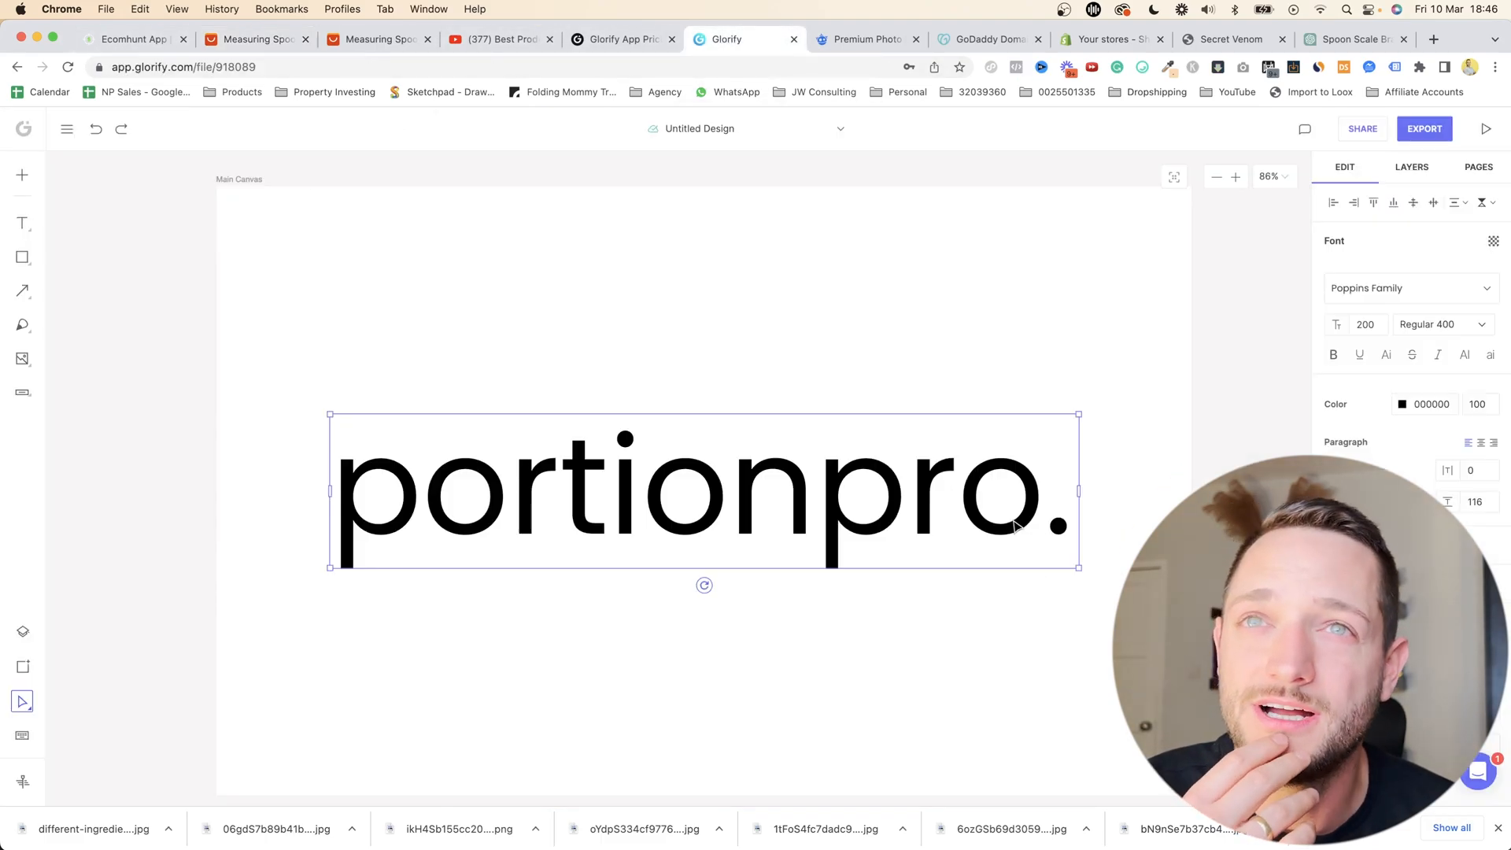
pyautogui.doubleClick(1057, 533)
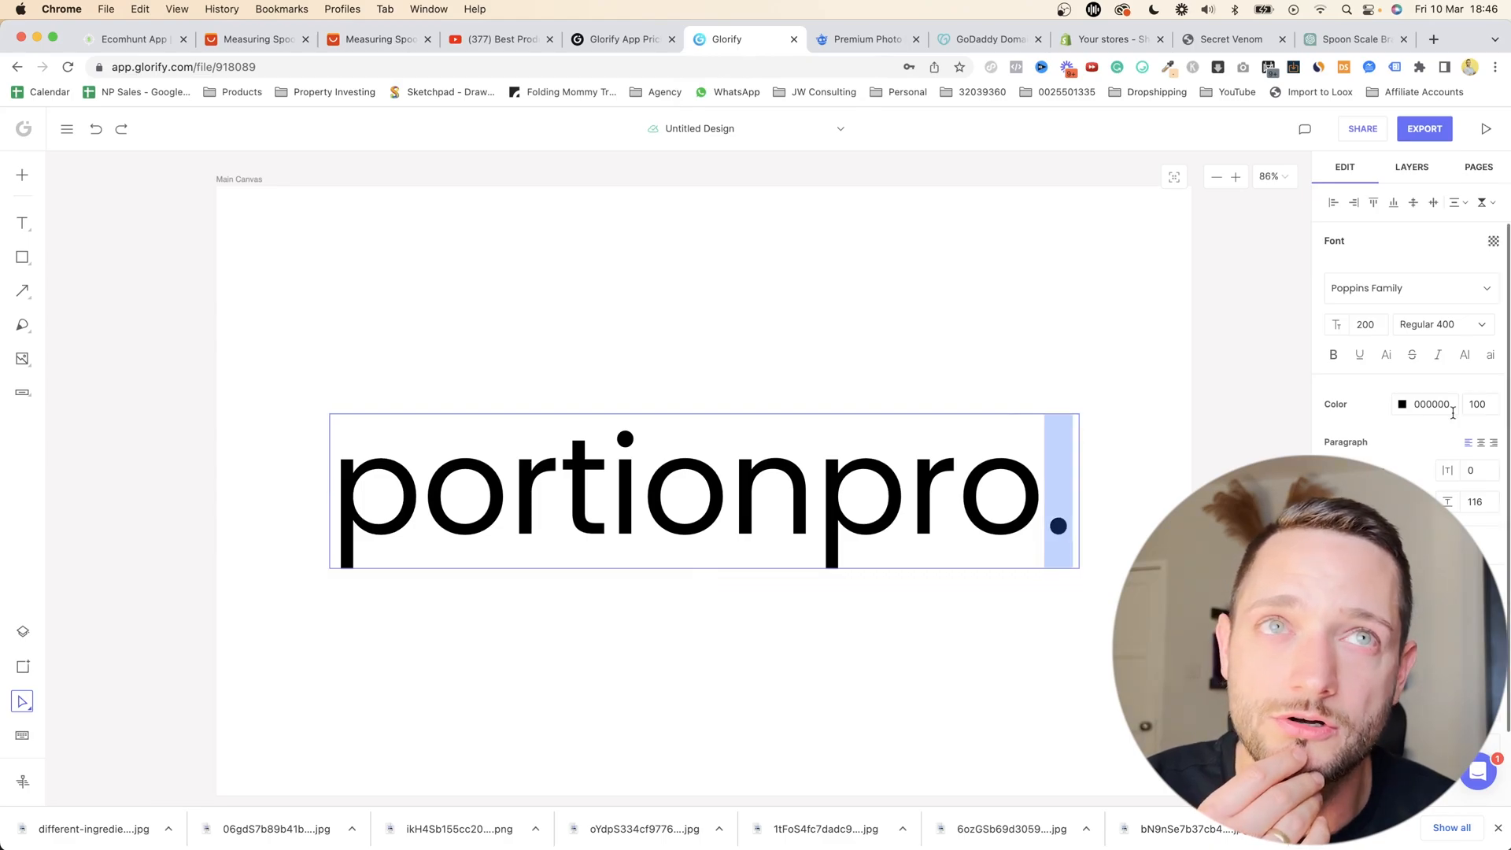
pyautogui.click(1403, 404)
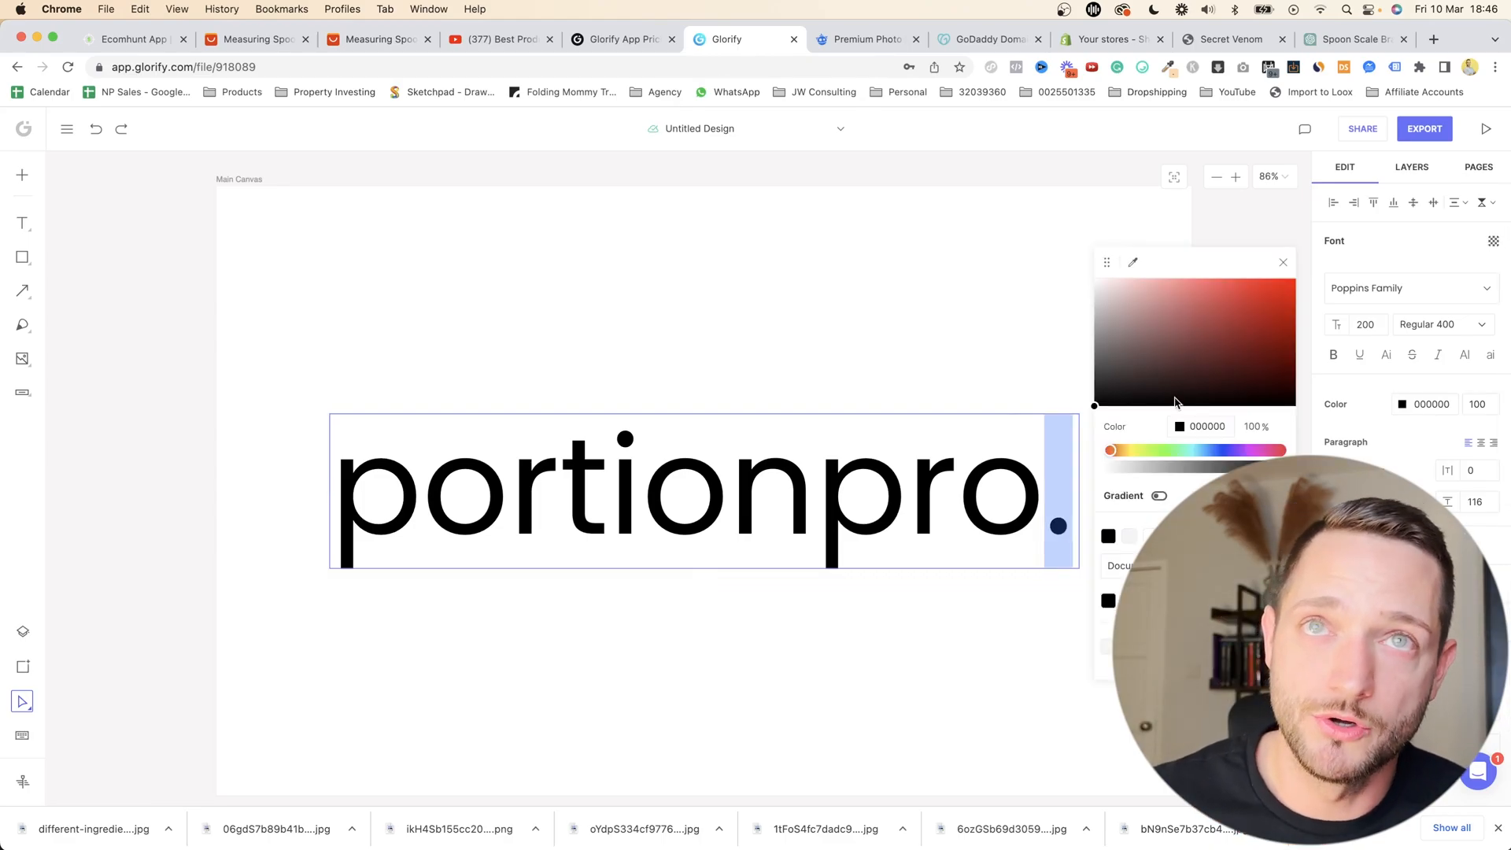
pyautogui.doubleClick(1222, 429)
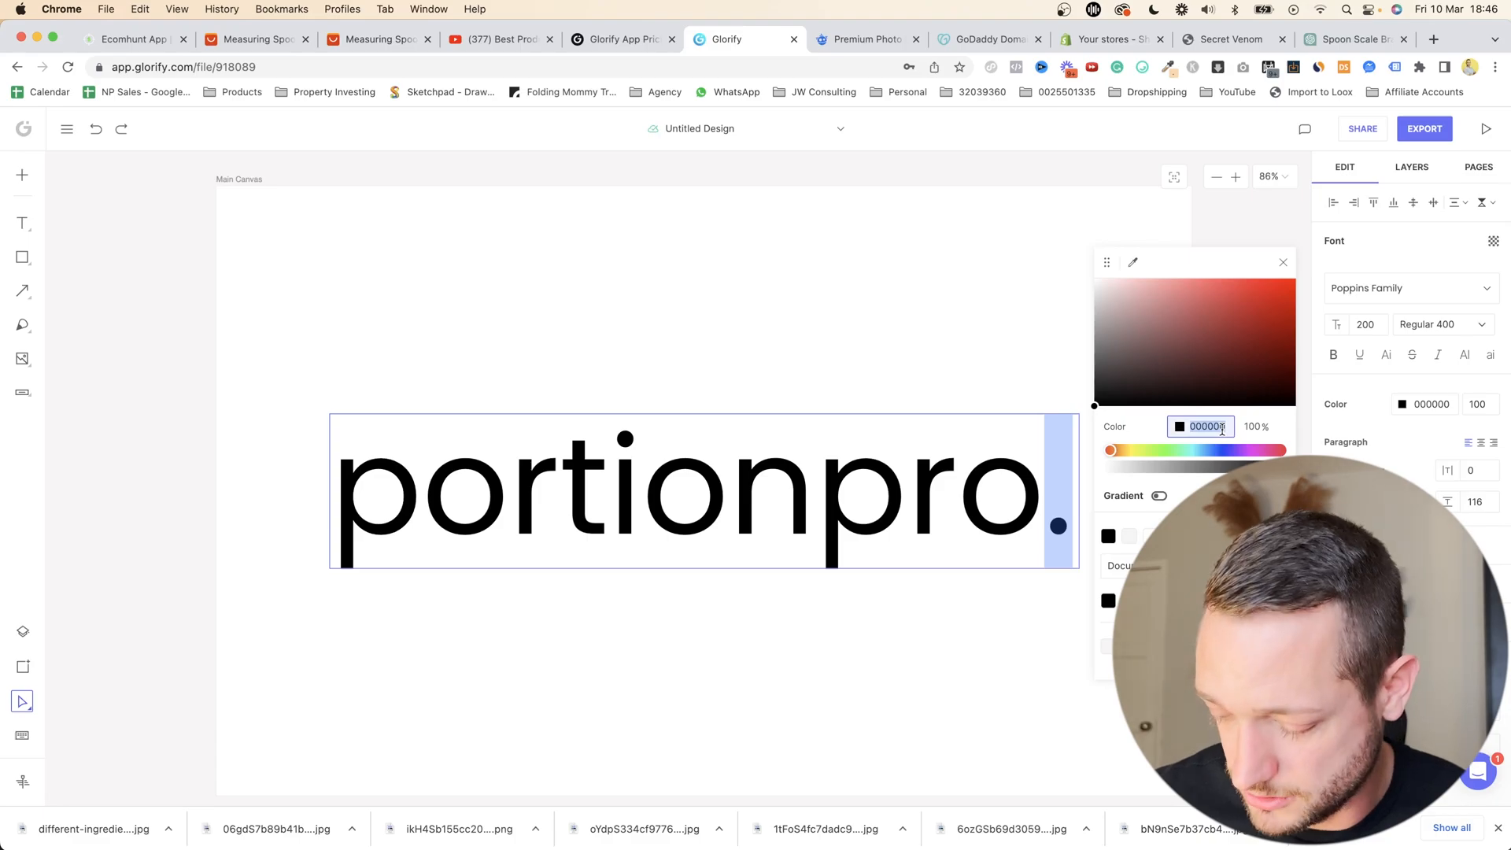
pyautogui.press('super+v')
pyautogui.scroll(4, 1083, 684)
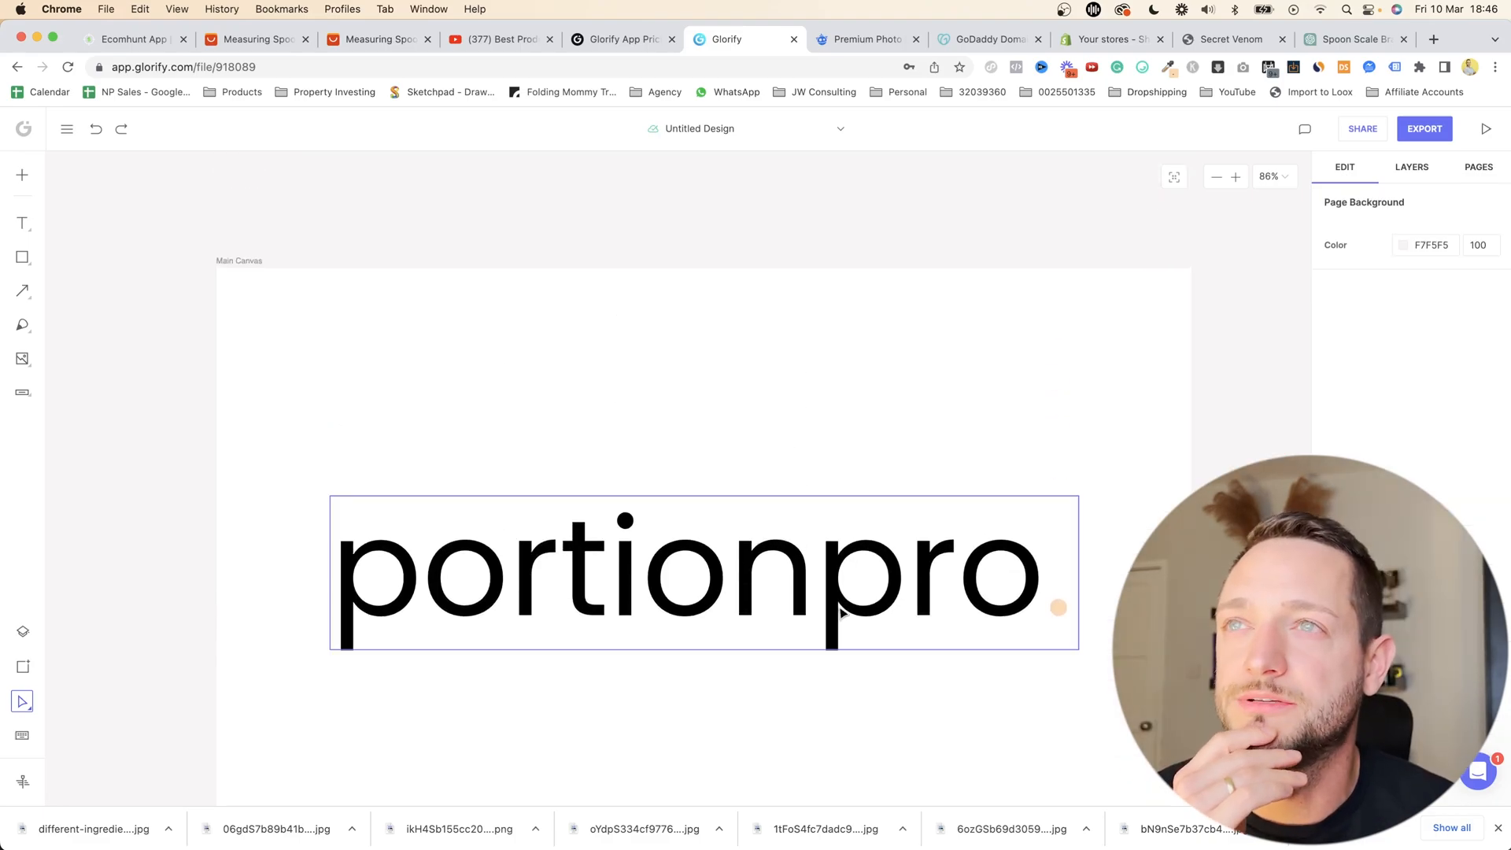
pyautogui.moveTo(834, 598); pyautogui.dragTo(832, 596)
pyautogui.scroll(6, 703, 479)
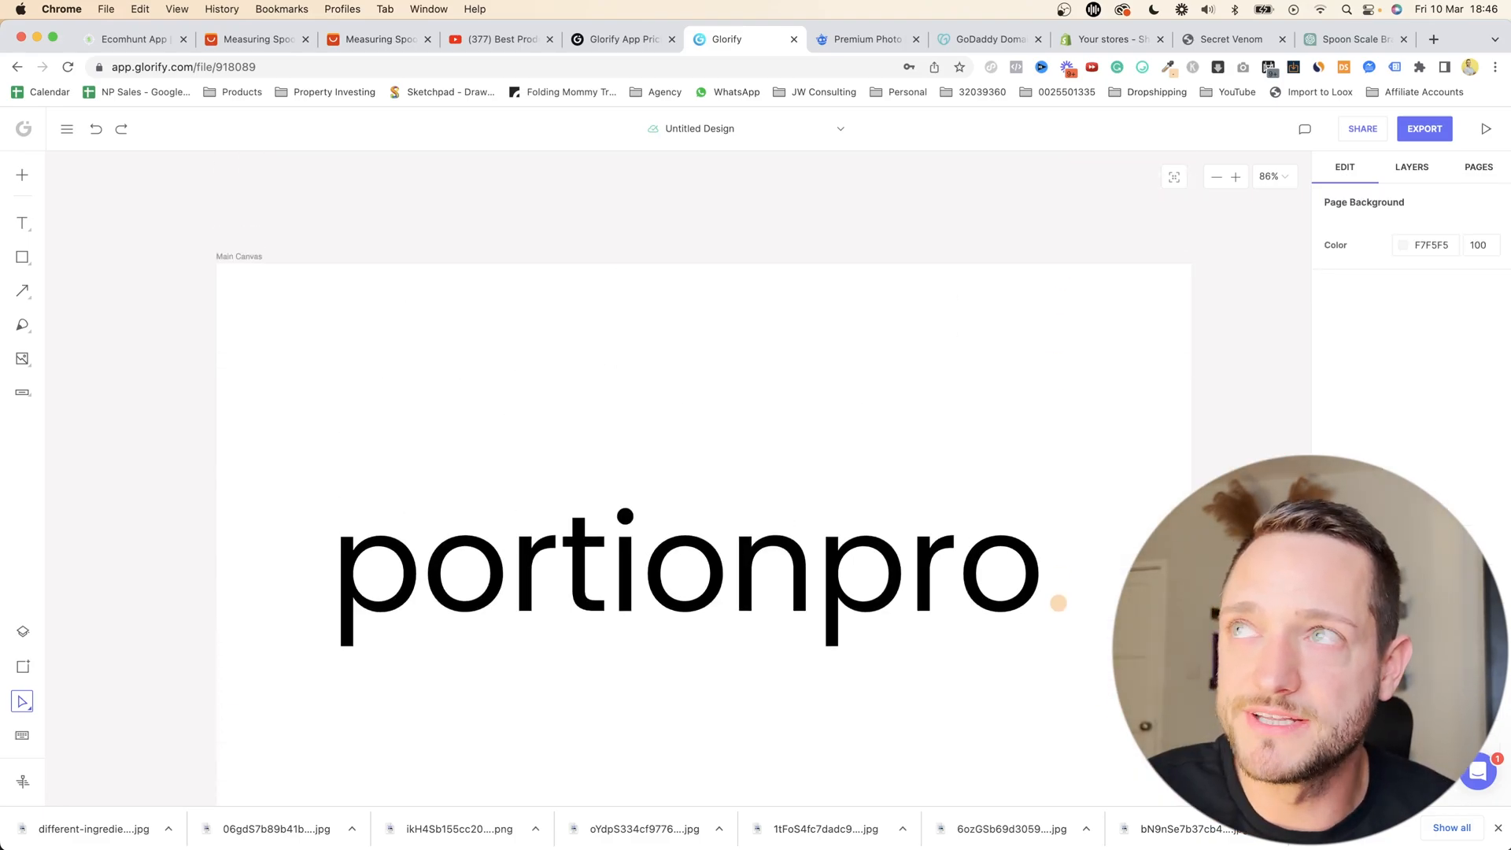
# - Set the main canvas background transparency value to 0
pyautogui.scroll(-1, 703, 440)
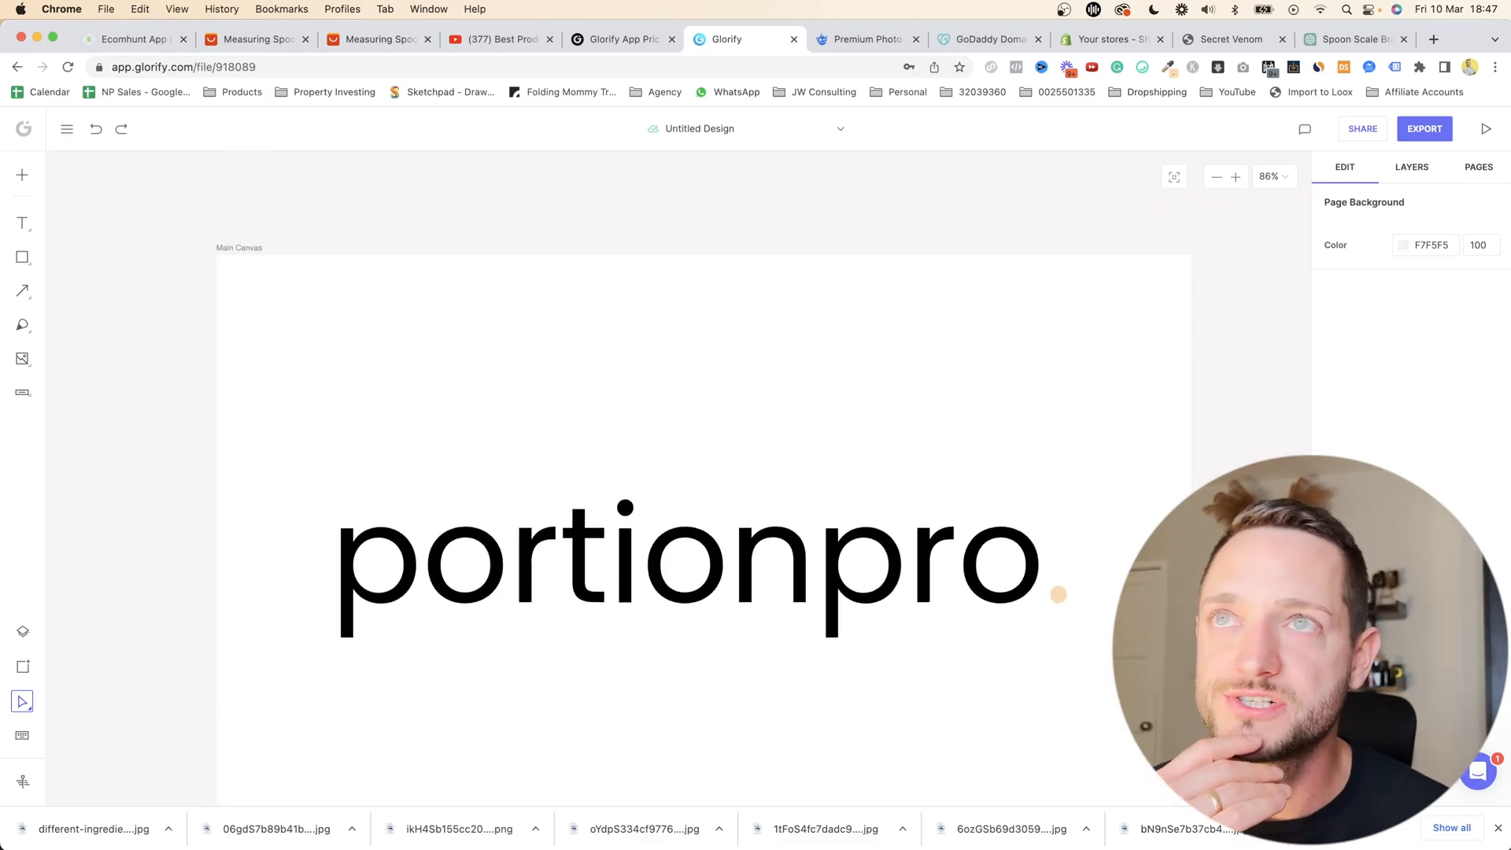
pyautogui.scroll(-2, 704, 472)
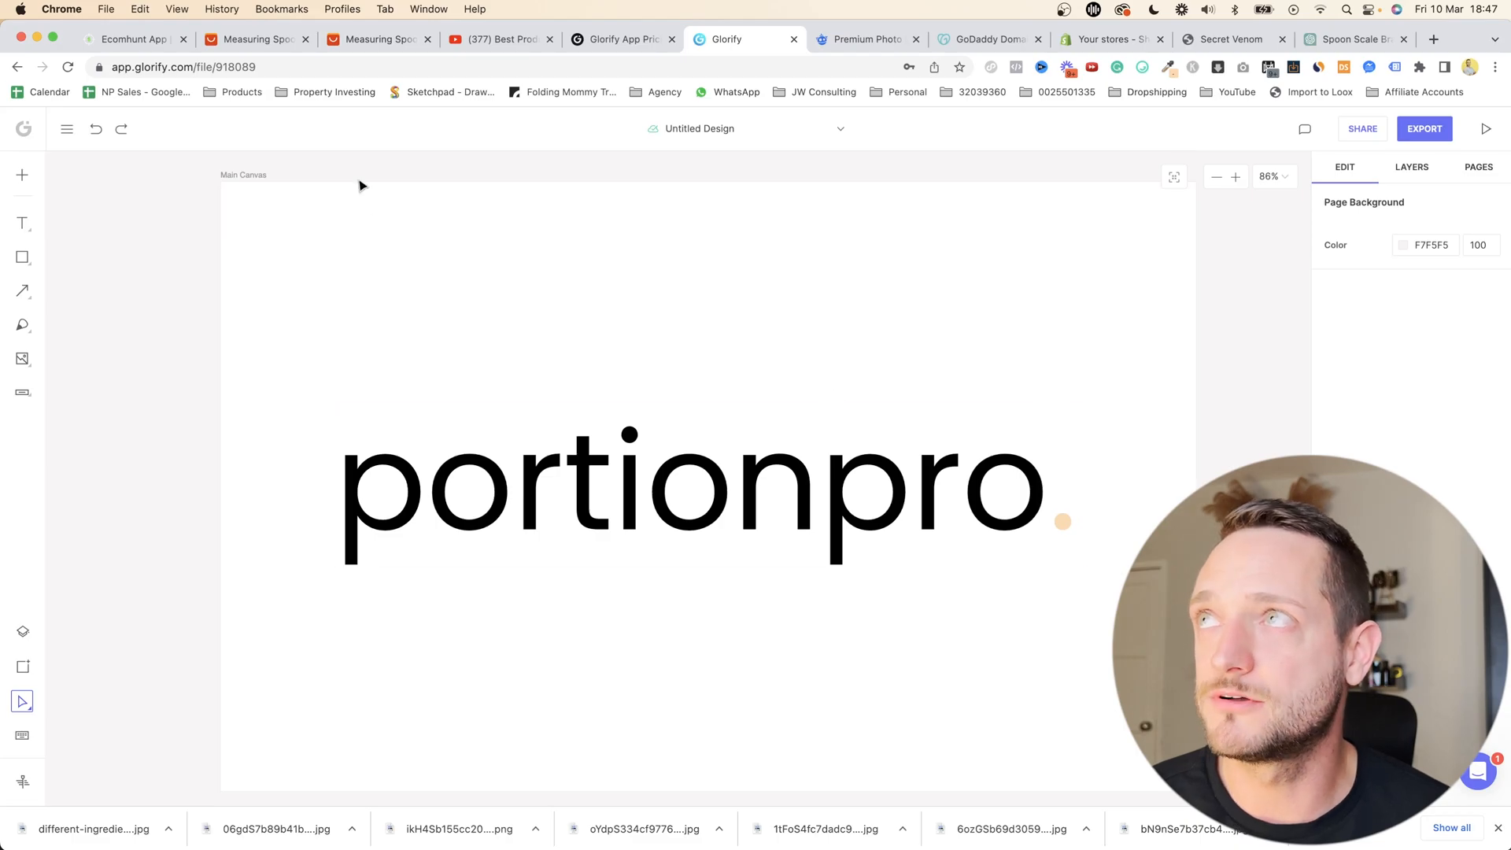
pyautogui.click(233, 178)
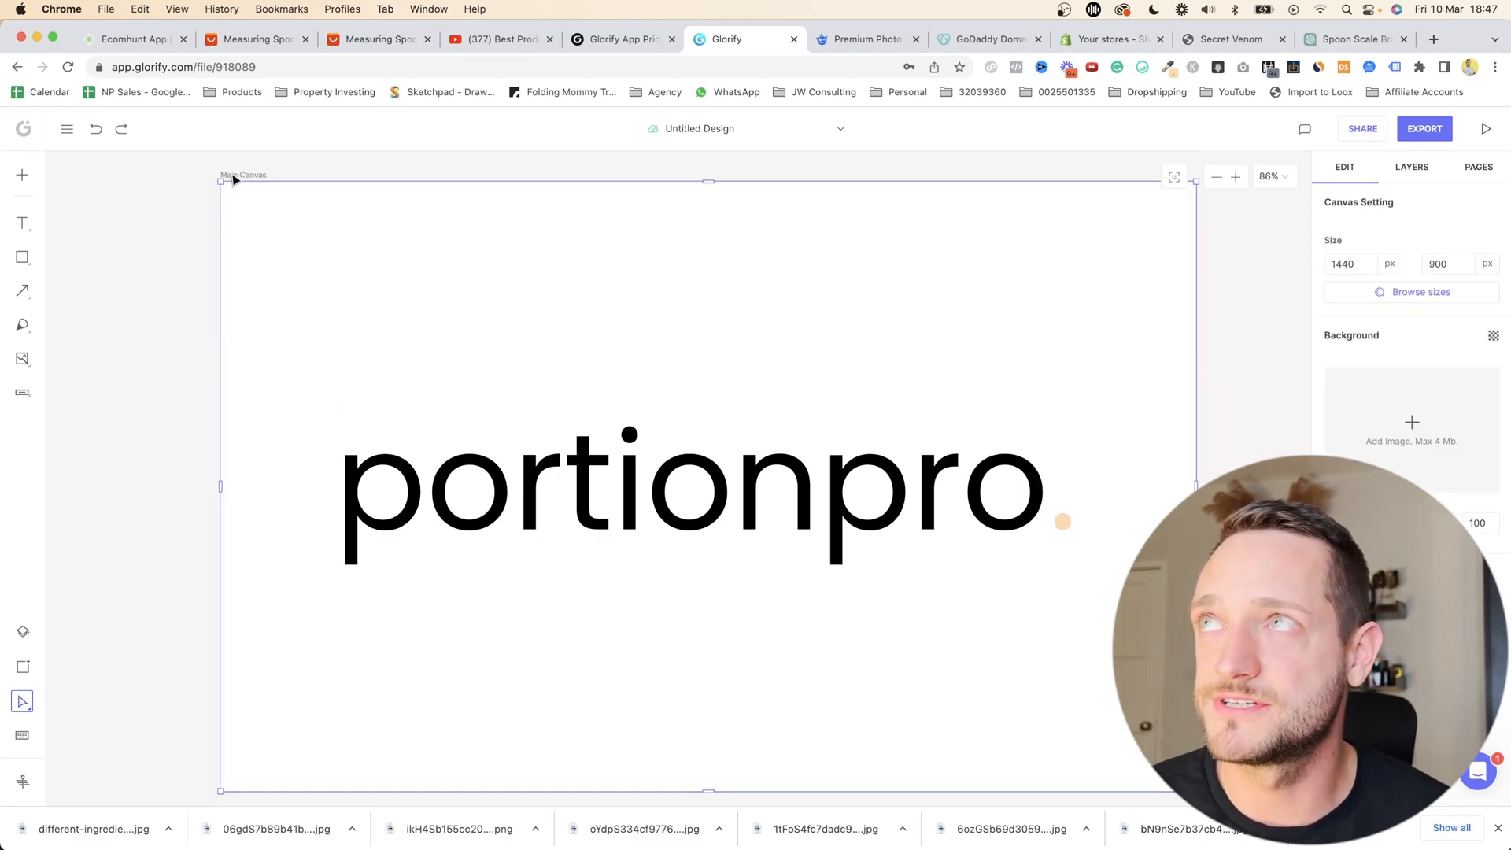
pyautogui.click(1493, 335)
pyautogui.moveTo(1434, 377); pyautogui.dragTo(1419, 379)
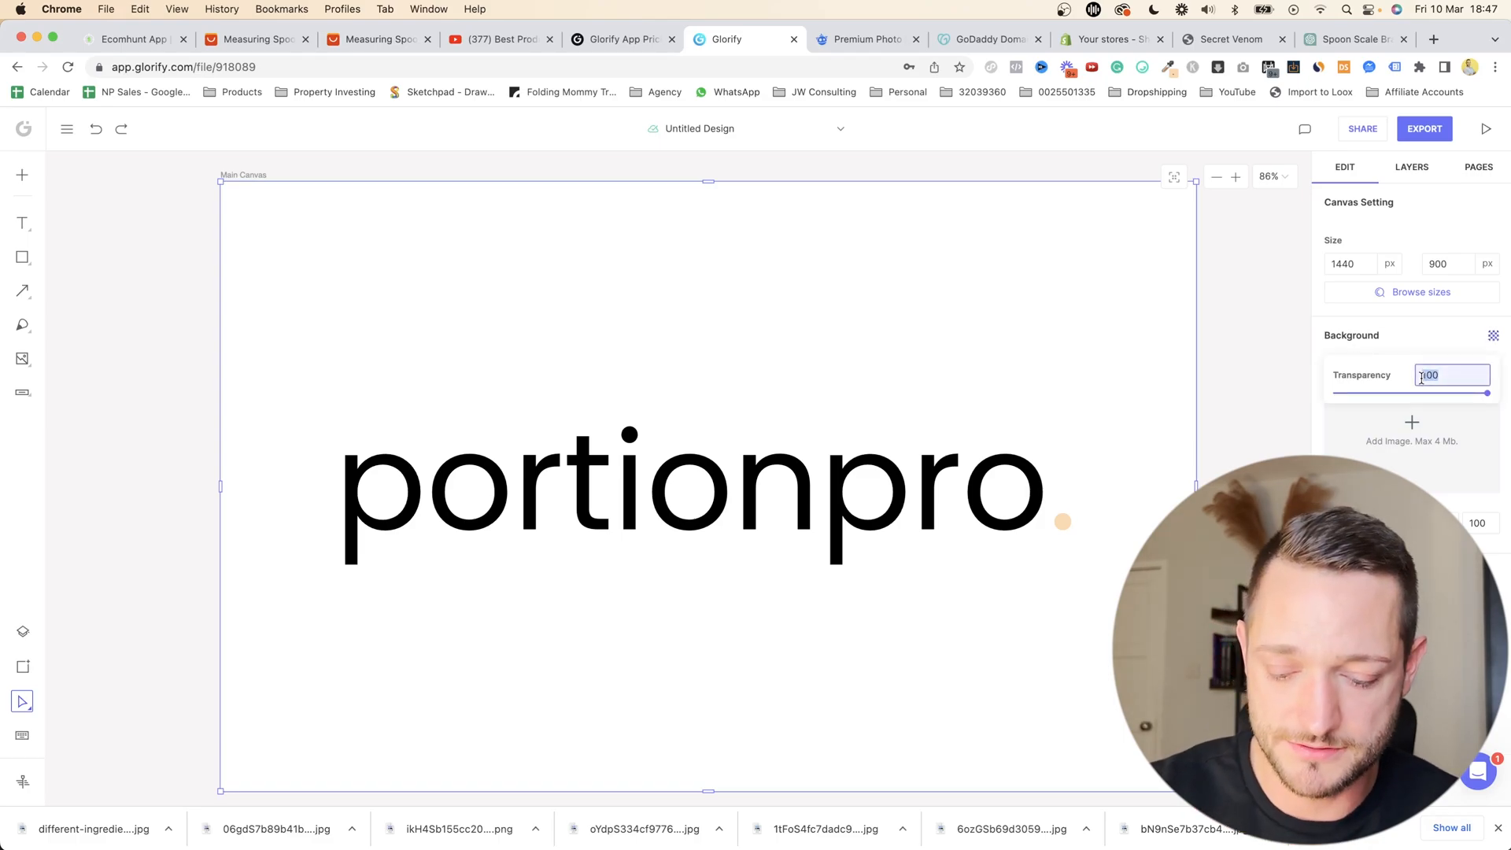
pyautogui.write('0')
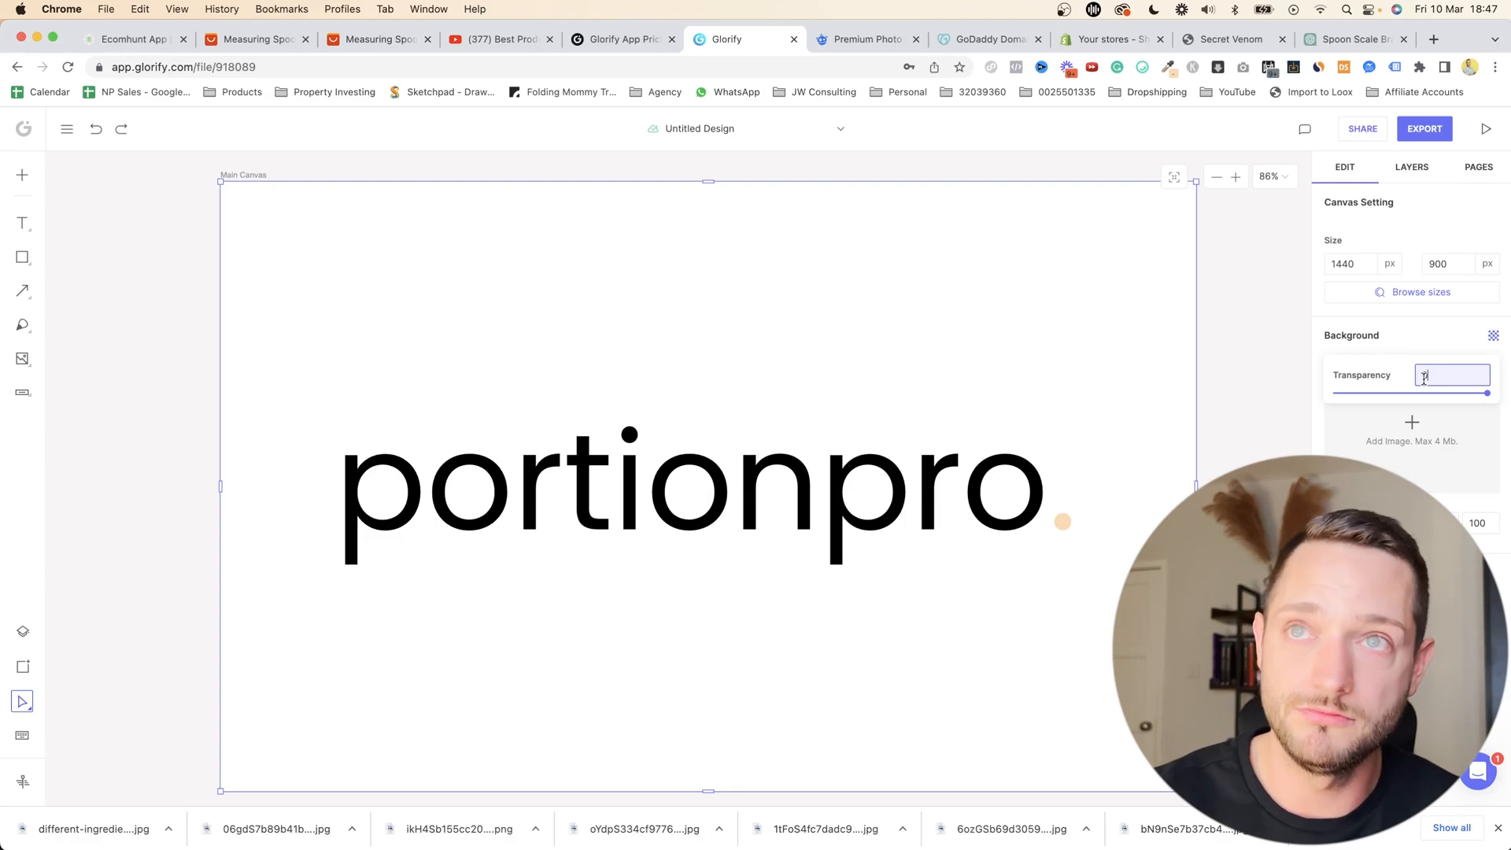
pyautogui.click(1248, 432)
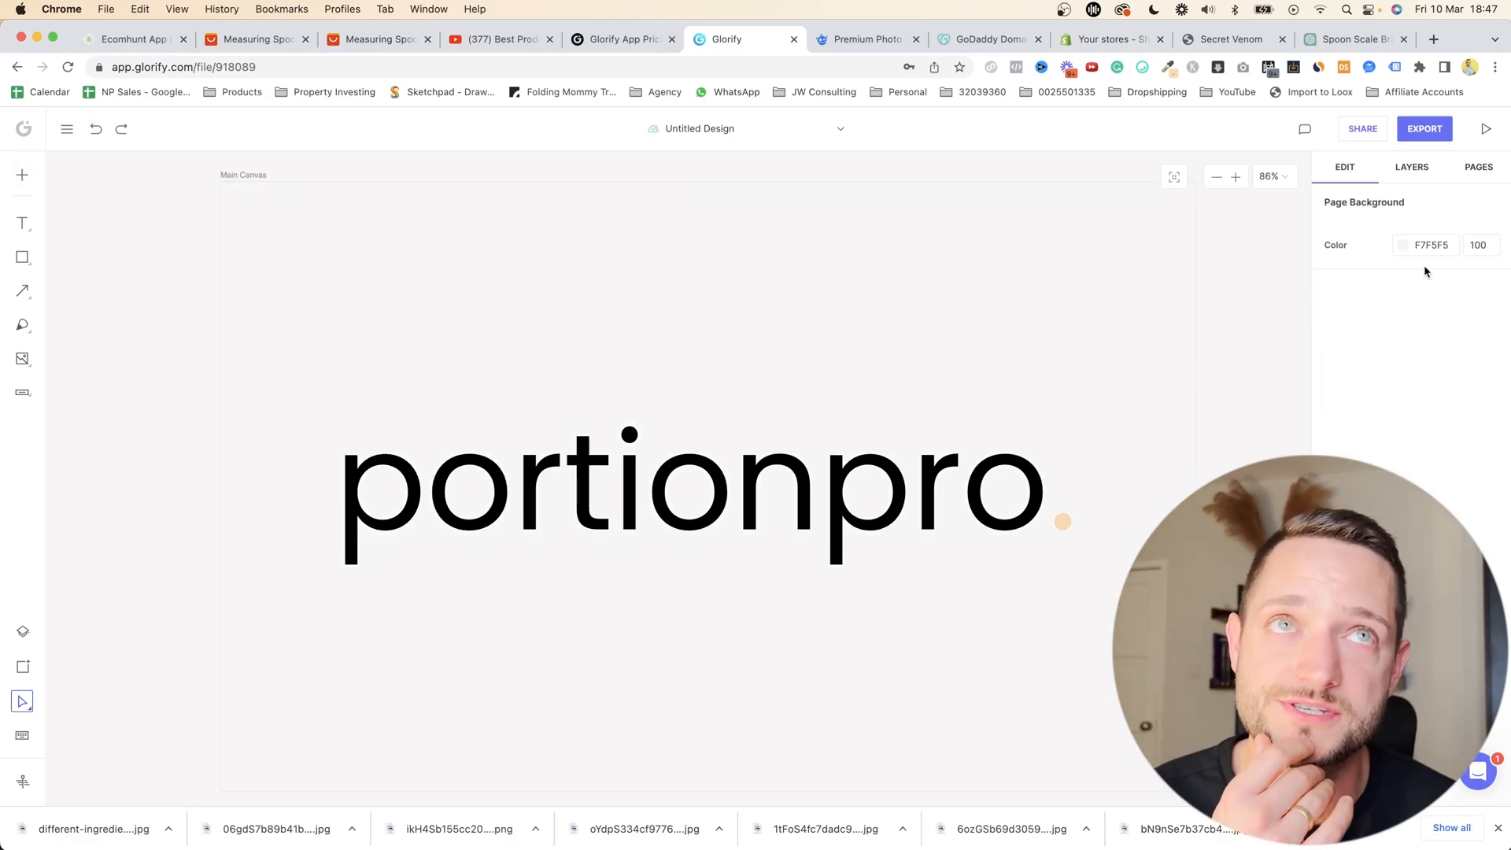
# - Set the page background colour's opacity to 0 and export the main canvas as a PNG
pyautogui.click(1462, 245)
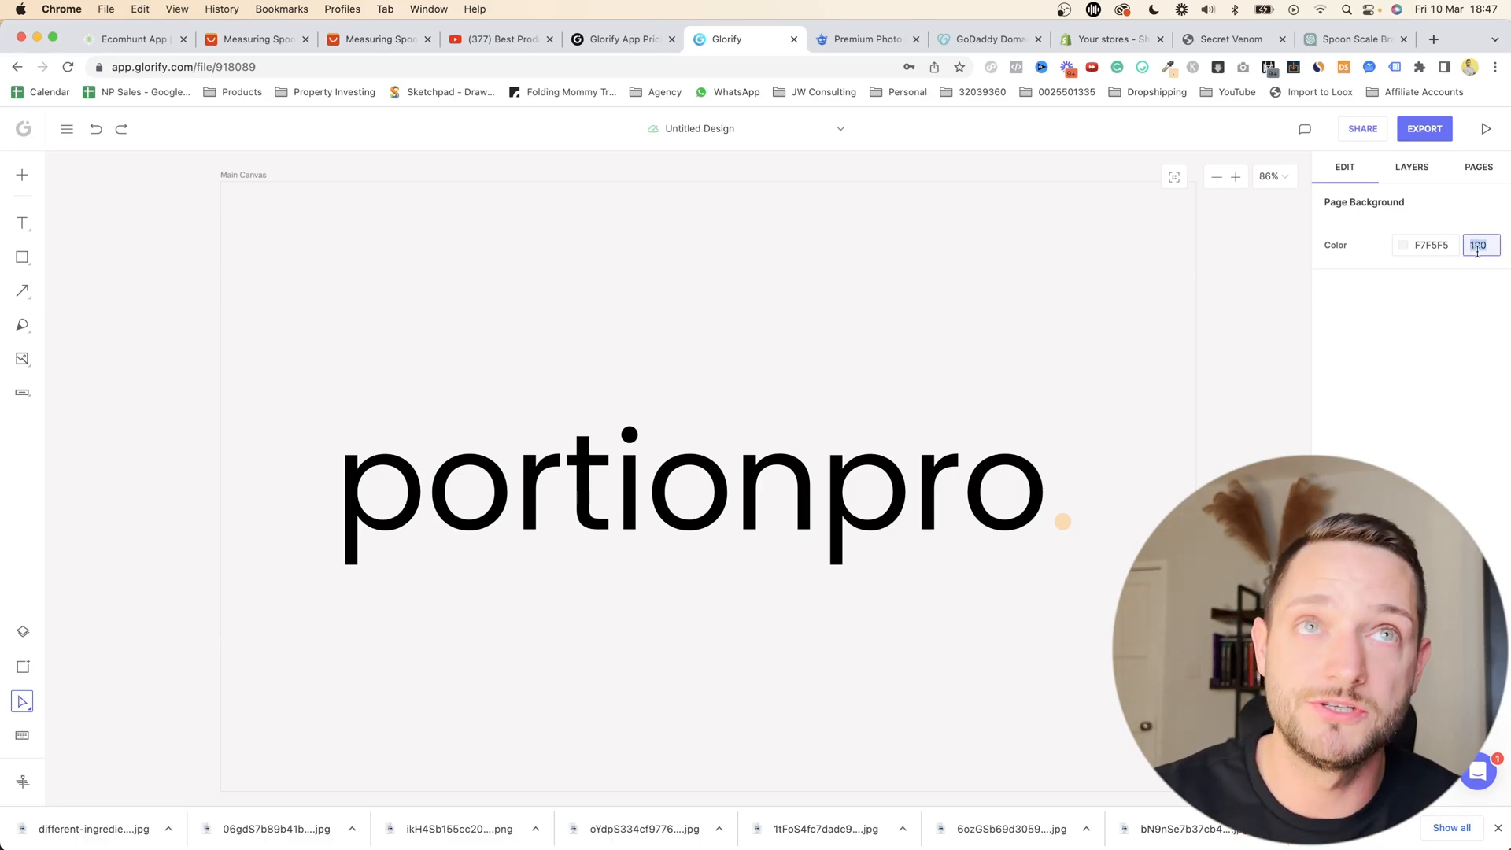
pyautogui.write('0')
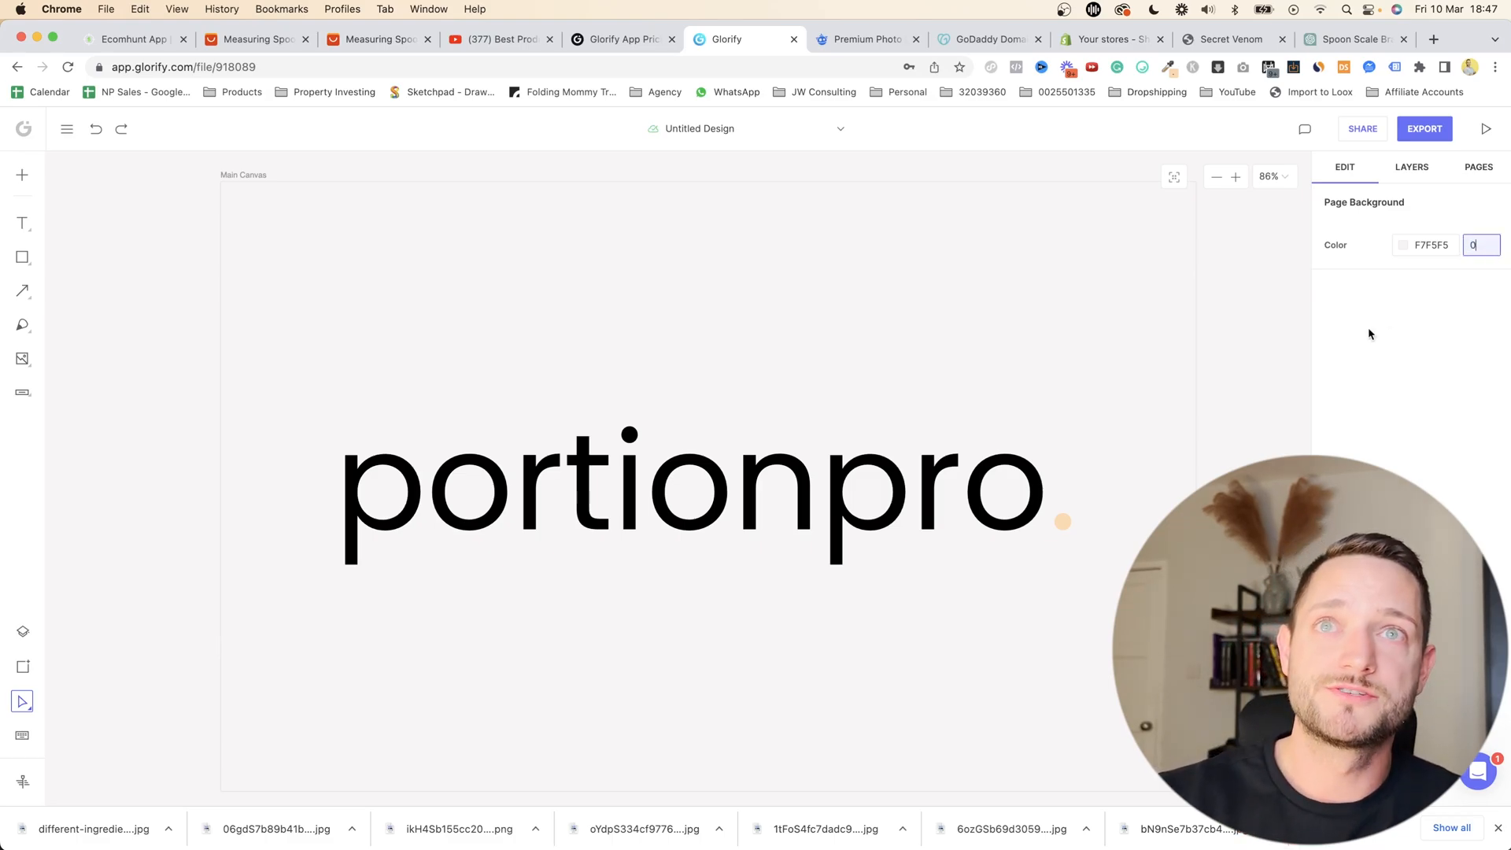
pyautogui.click(1250, 425)
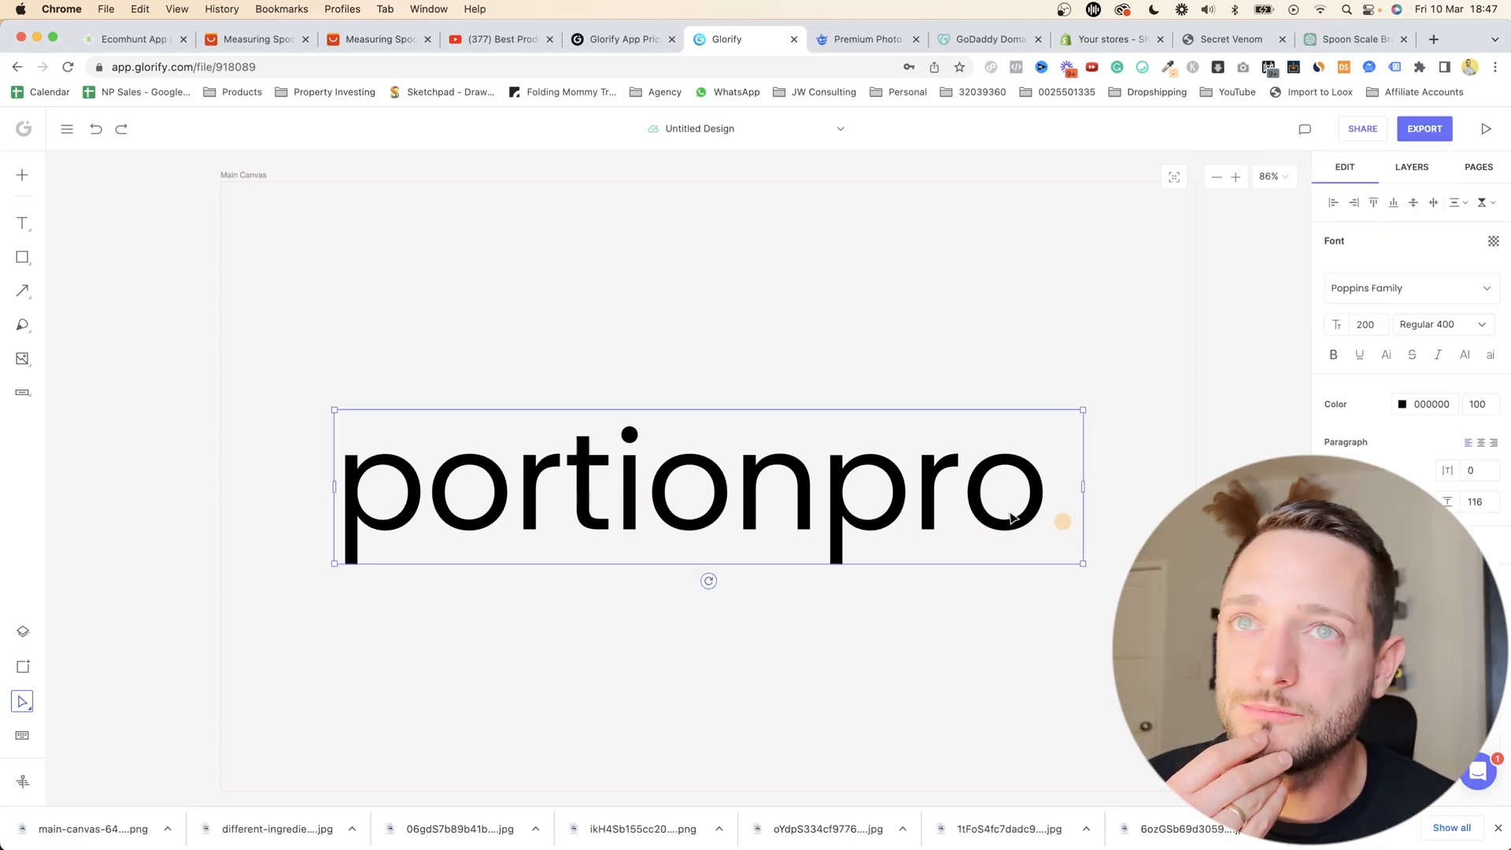
# - Recolour the "portionpro" letters white, leaving out the beige full stop
pyautogui.doubleClick(1038, 511)
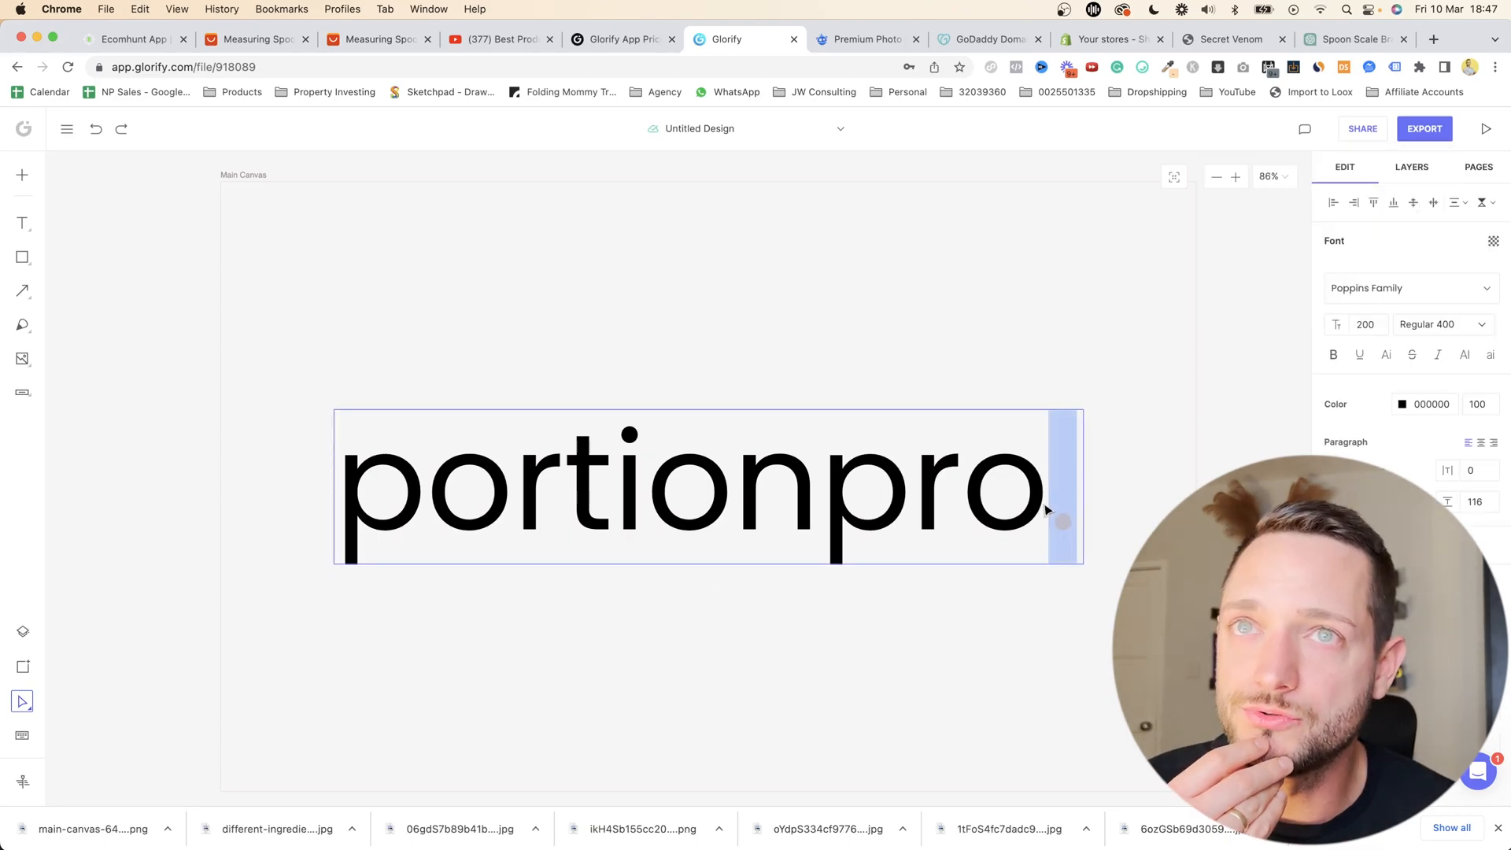
pyautogui.moveTo(1047, 509); pyautogui.dragTo(346, 513)
pyautogui.click(1070, 312)
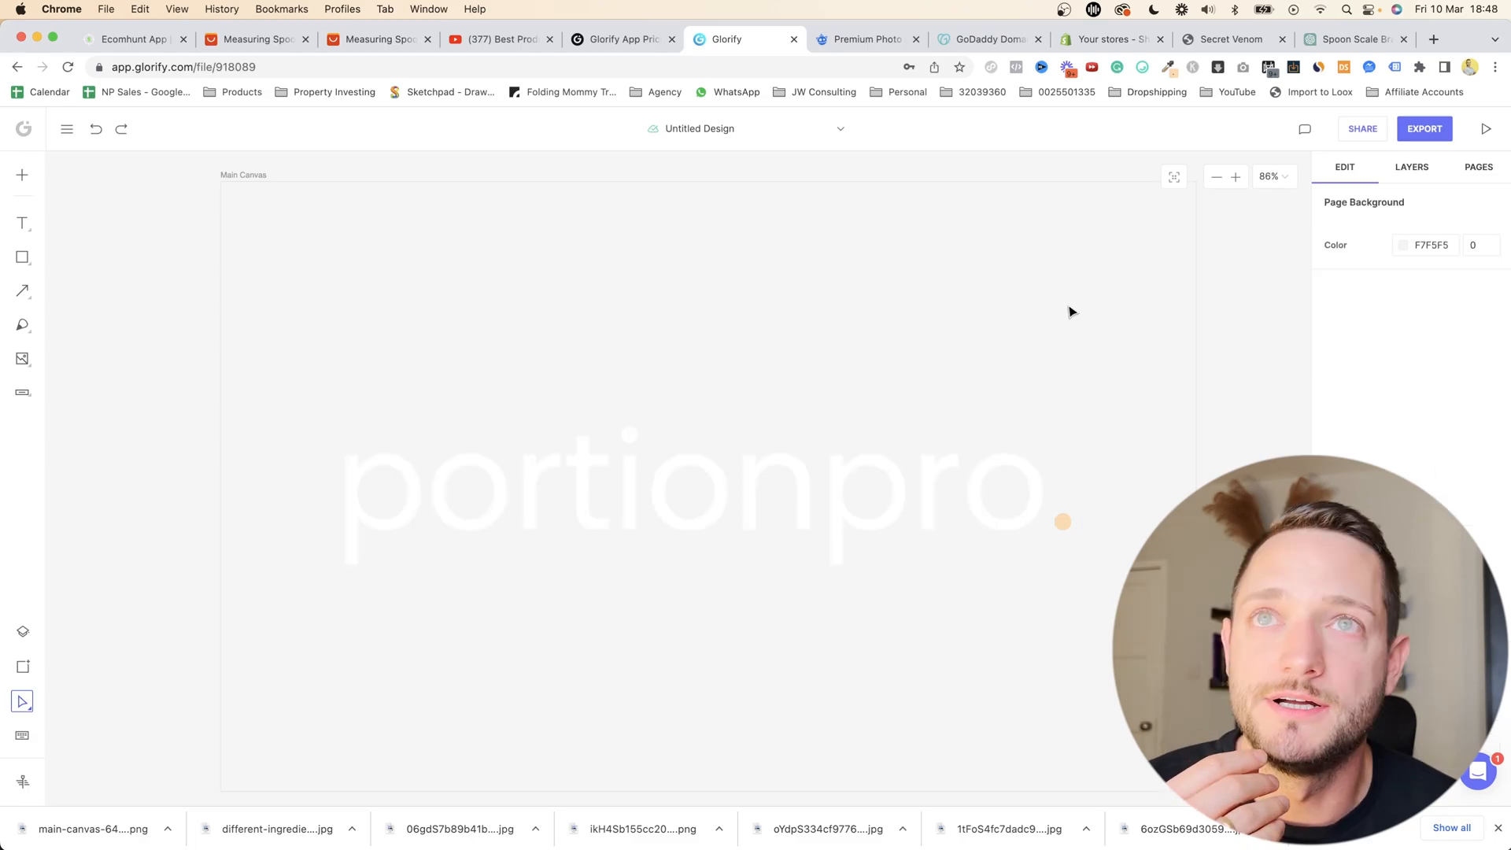
# - Export the white wordmark as a 1x PNG and crop the main canvas to about 1092 × 226 px around the wordmark
pyautogui.click(1427, 132)
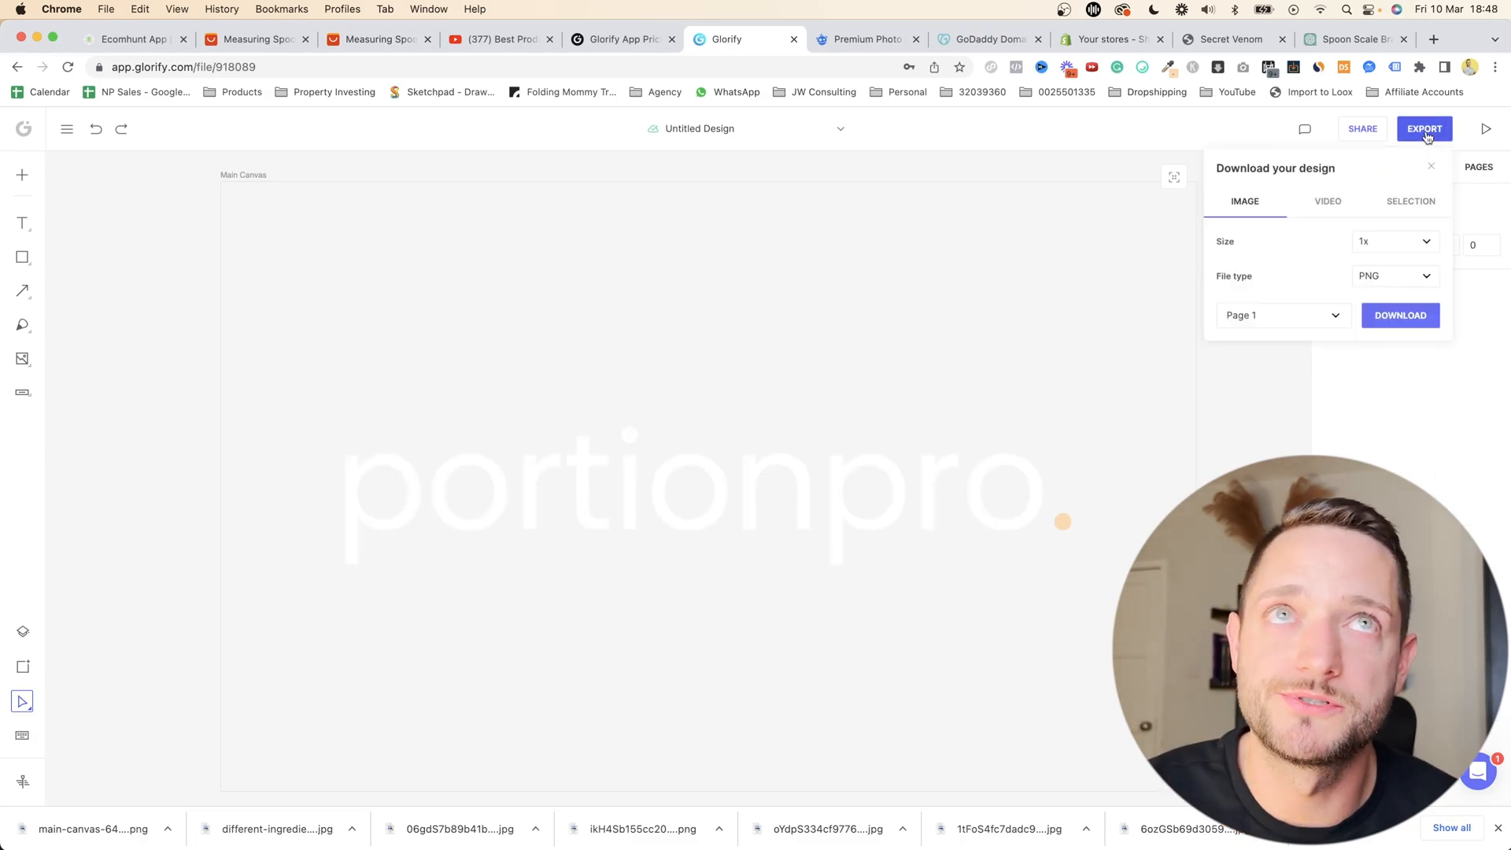
pyautogui.click(1399, 318)
pyautogui.click(239, 178)
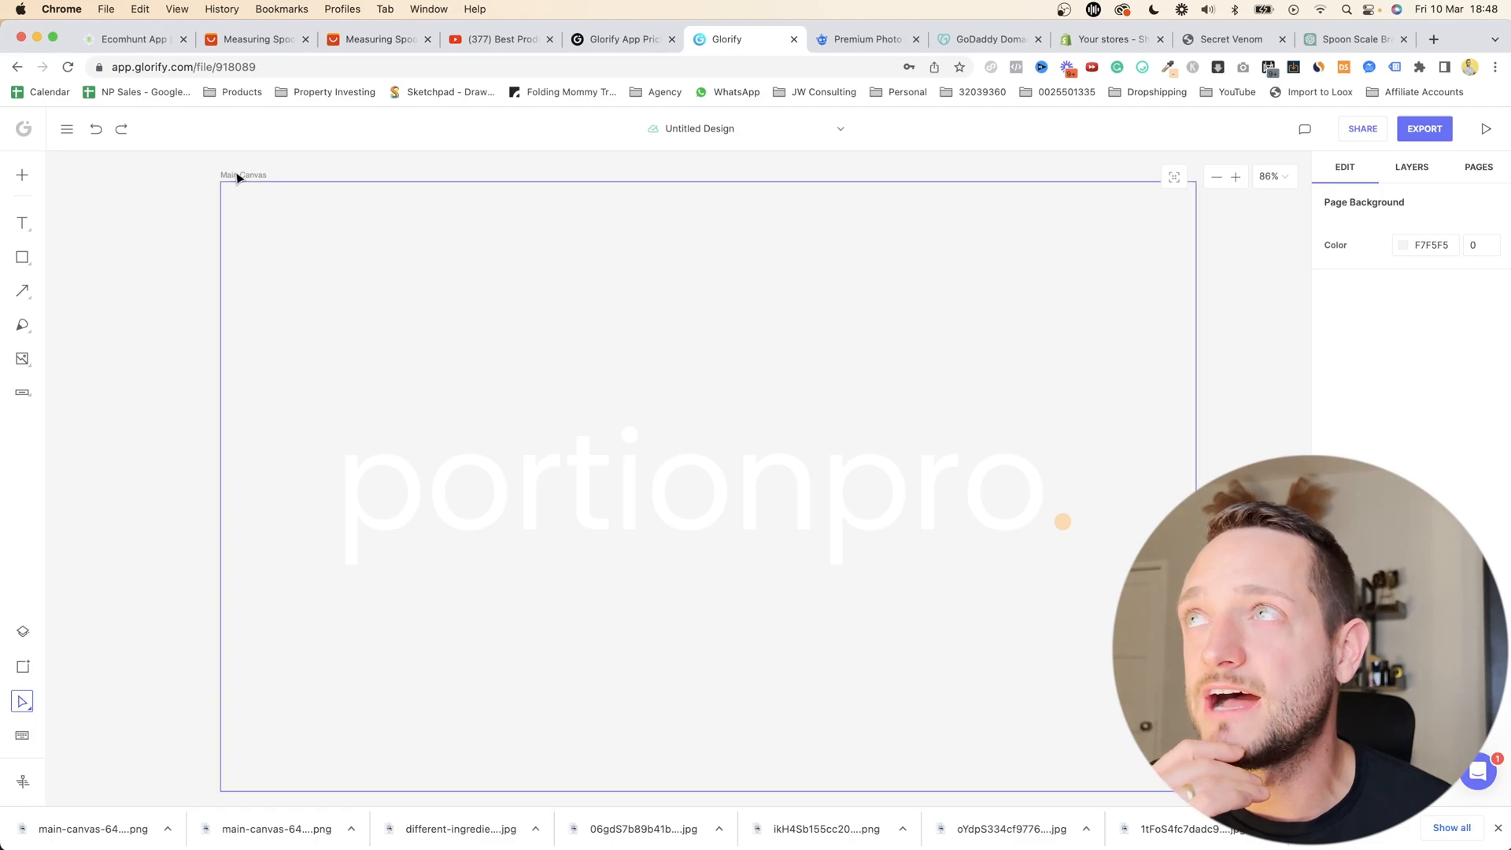
pyautogui.moveTo(709, 183); pyautogui.dragTo(702, 425)
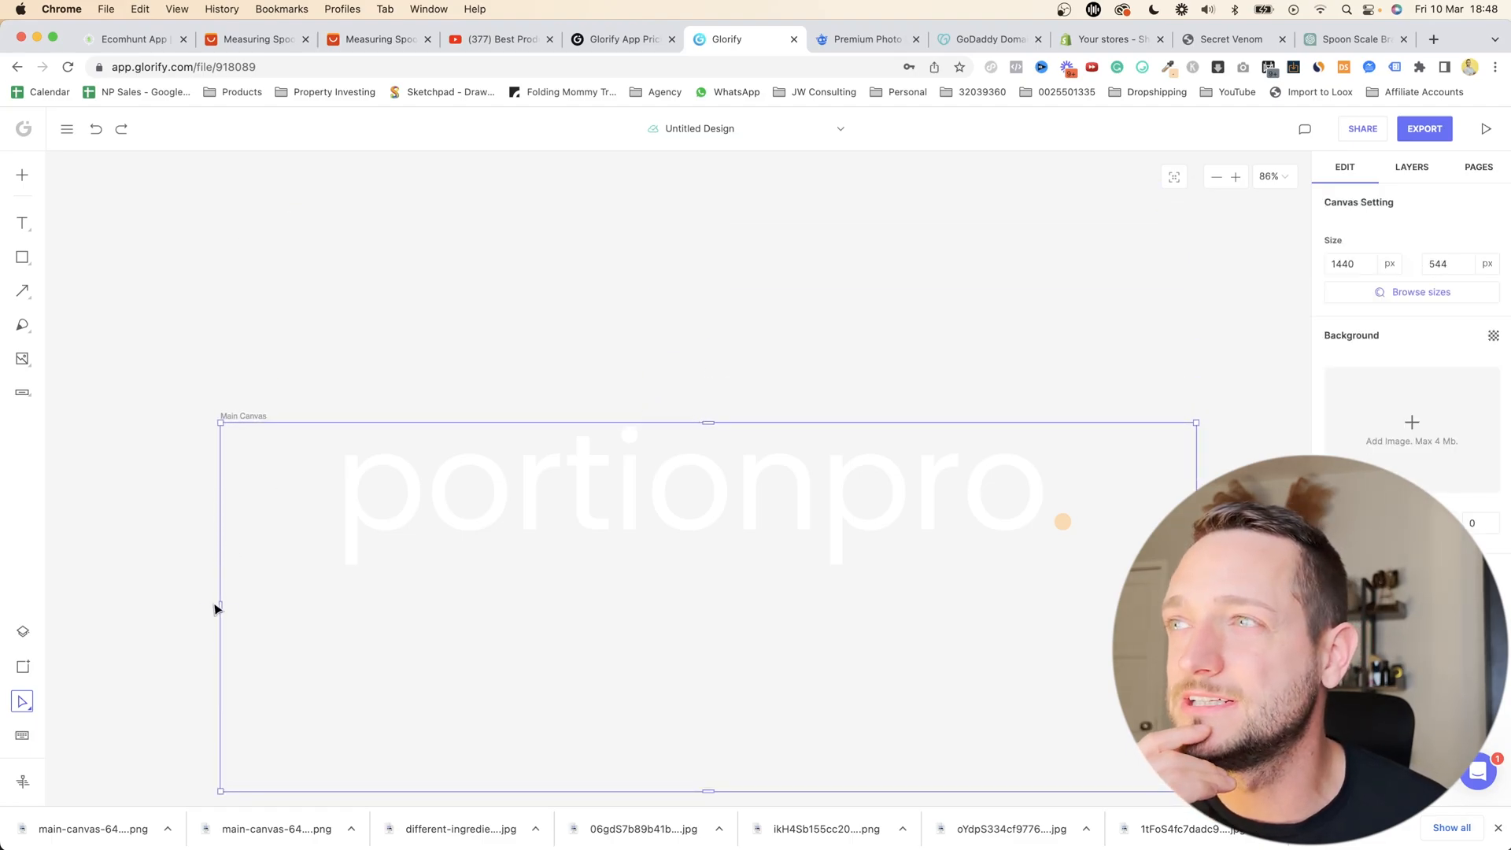
pyautogui.moveTo(220, 607); pyautogui.dragTo(338, 607)
pyautogui.moveTo(1197, 608); pyautogui.dragTo(1083, 610)
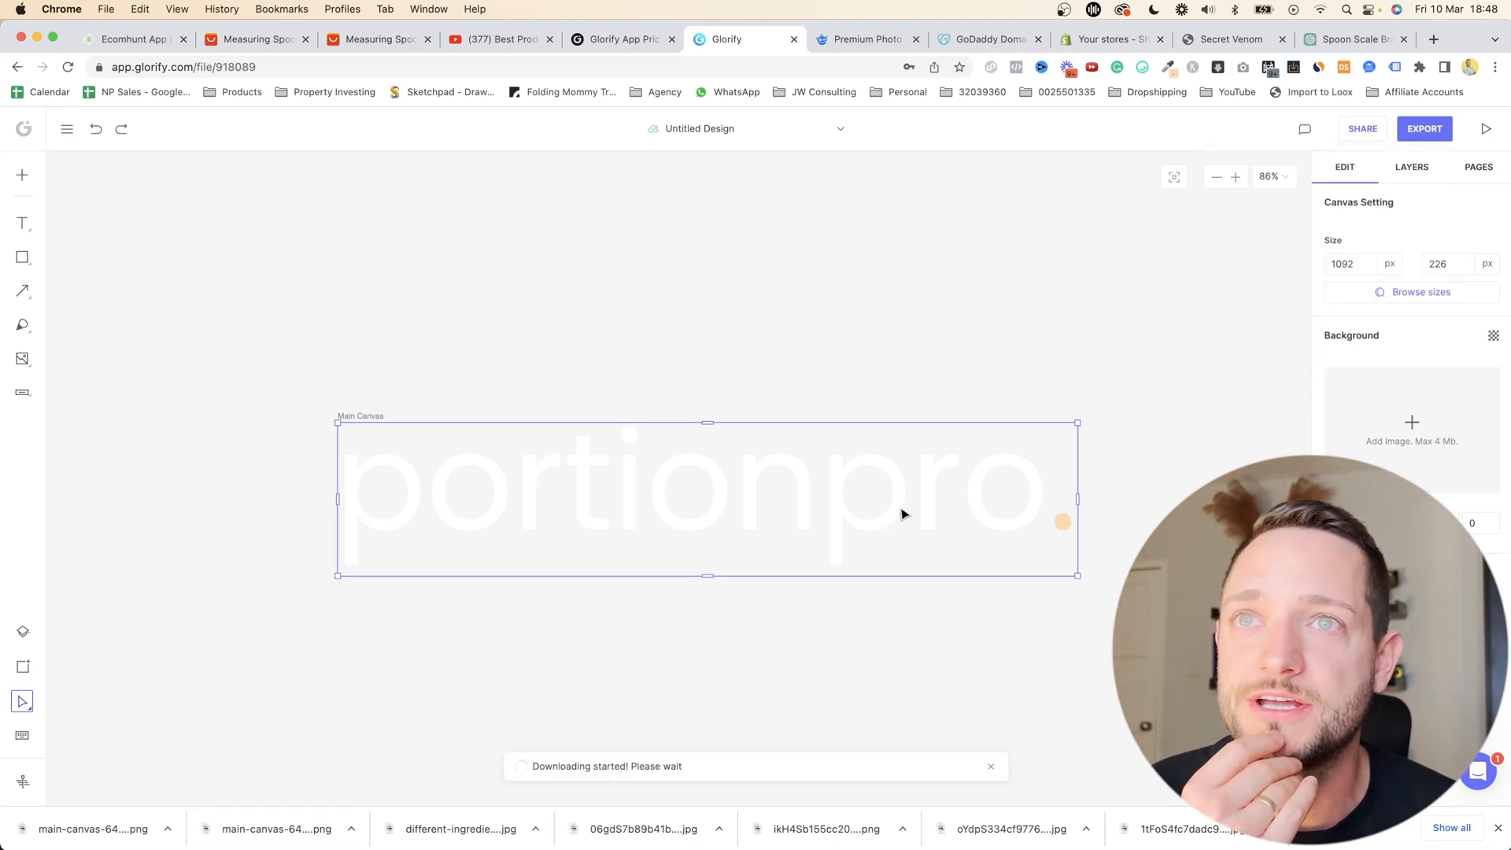
# - Recolour the "portionpro" letters black, keeping the beige full stop, and export the cropped canvas as a 1x PNG
pyautogui.click(1049, 511)
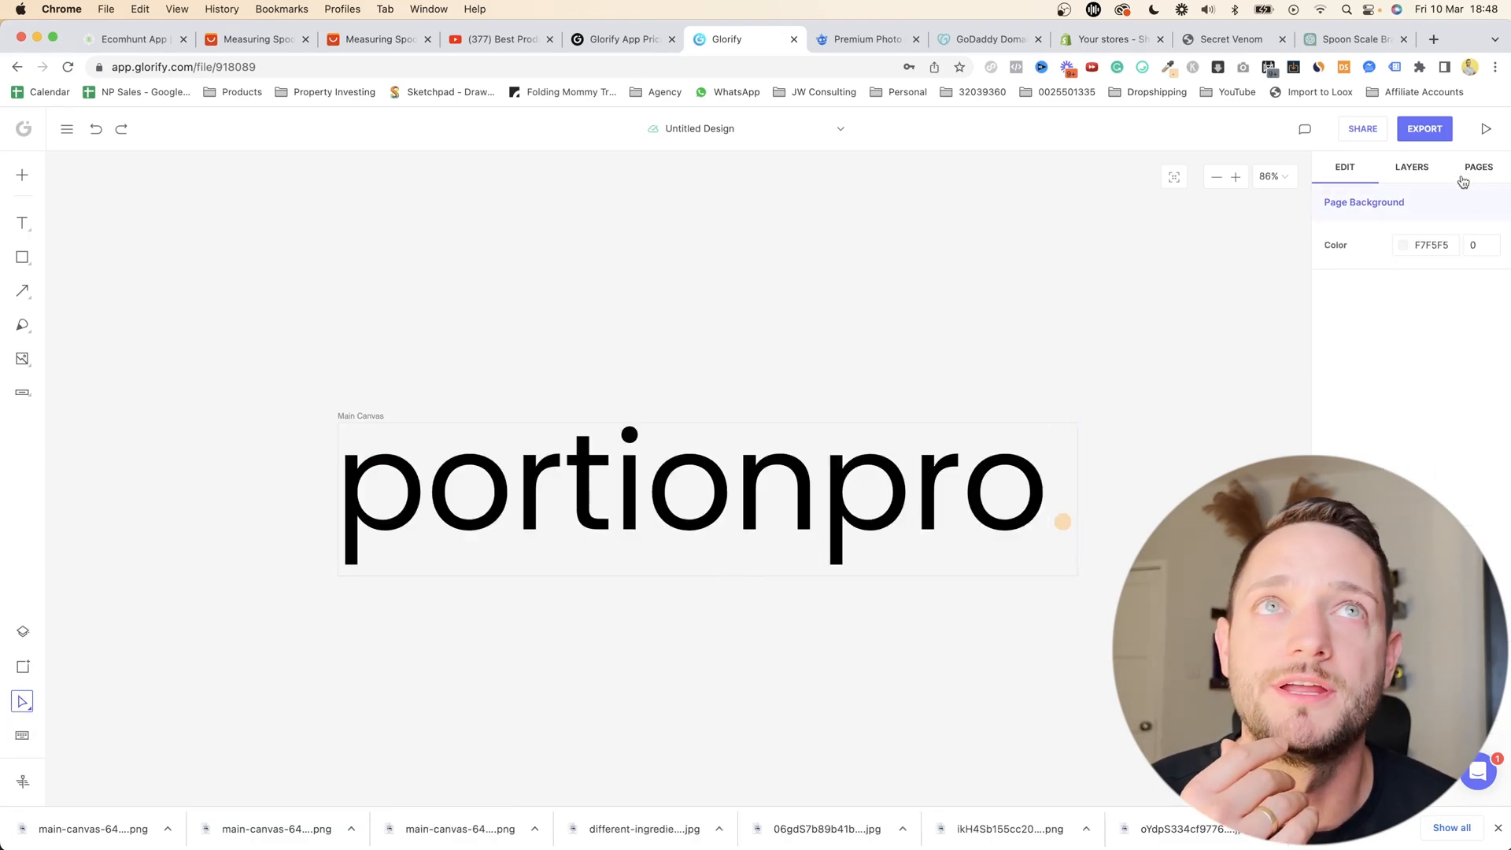
pyautogui.click(1428, 133)
pyautogui.click(1412, 321)
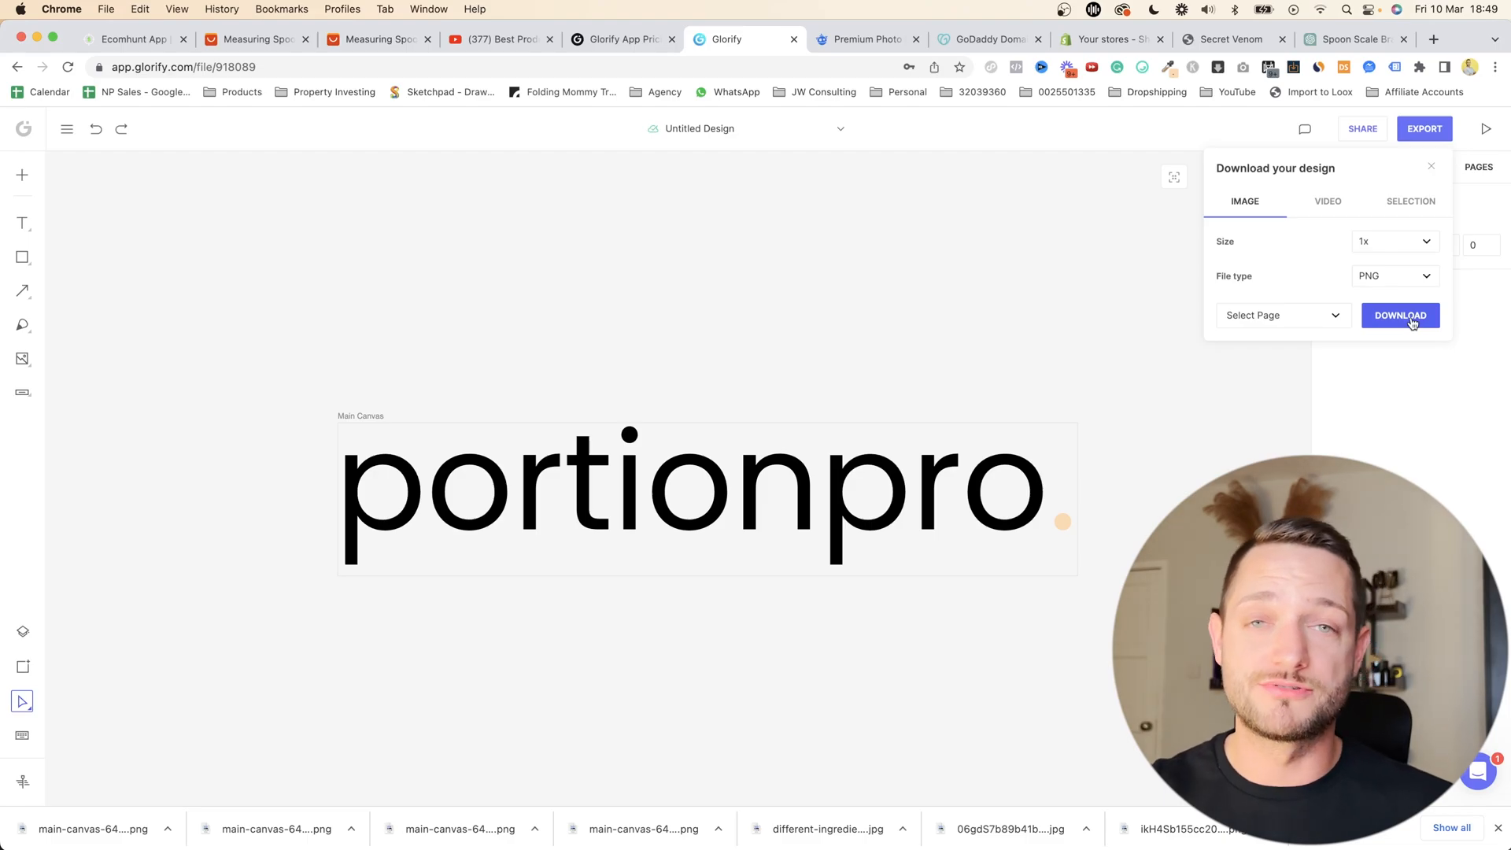
pyautogui.click(1404, 487)
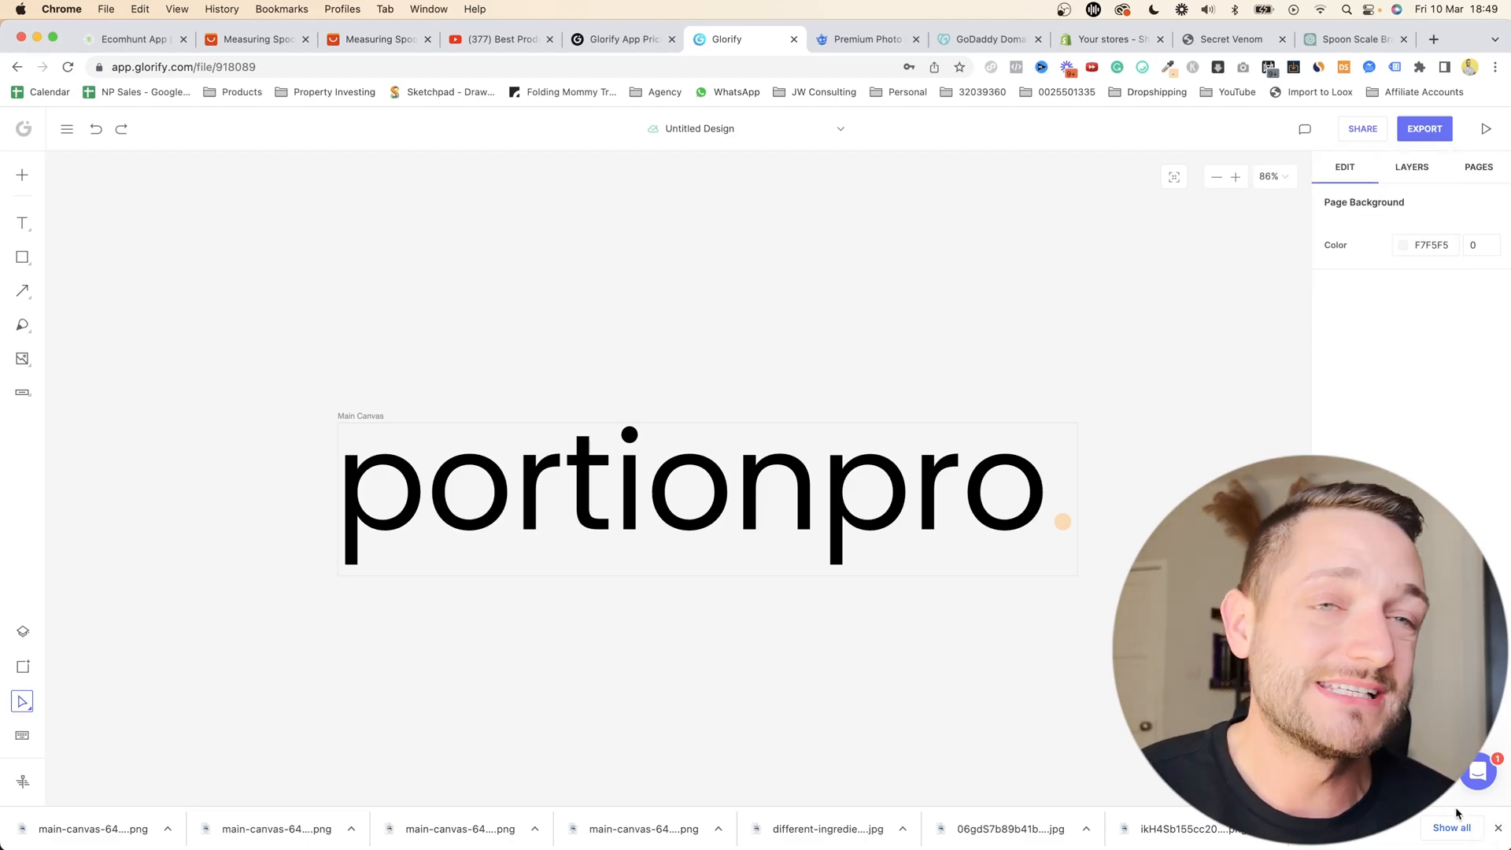
pyautogui.click(1497, 828)
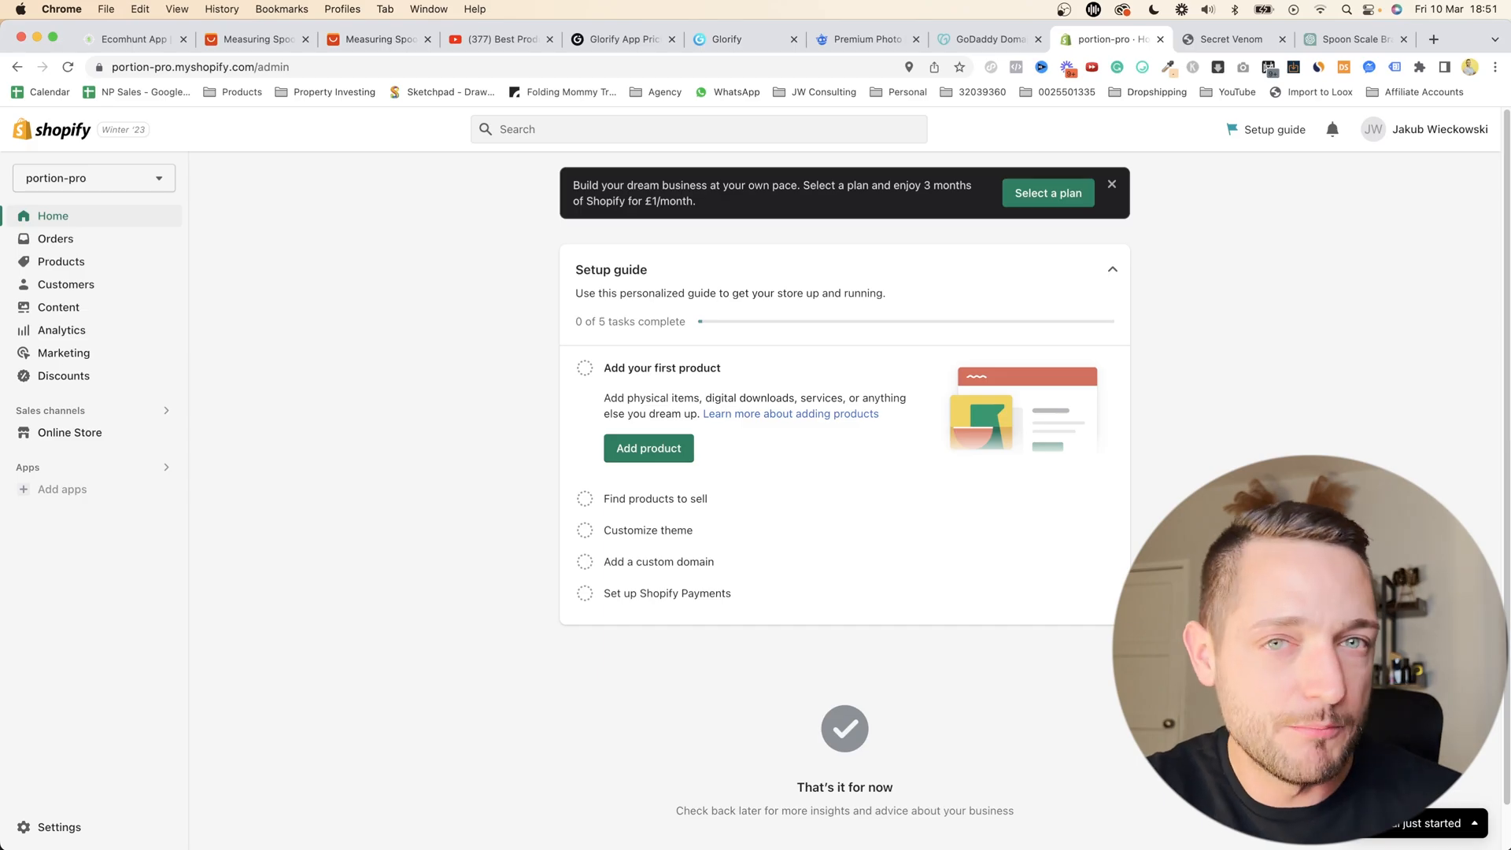
# - Switch to the Shopify admin and, in the store details, set the store name to Portion Pro and enter the store contact email
pyautogui.click(57, 832)
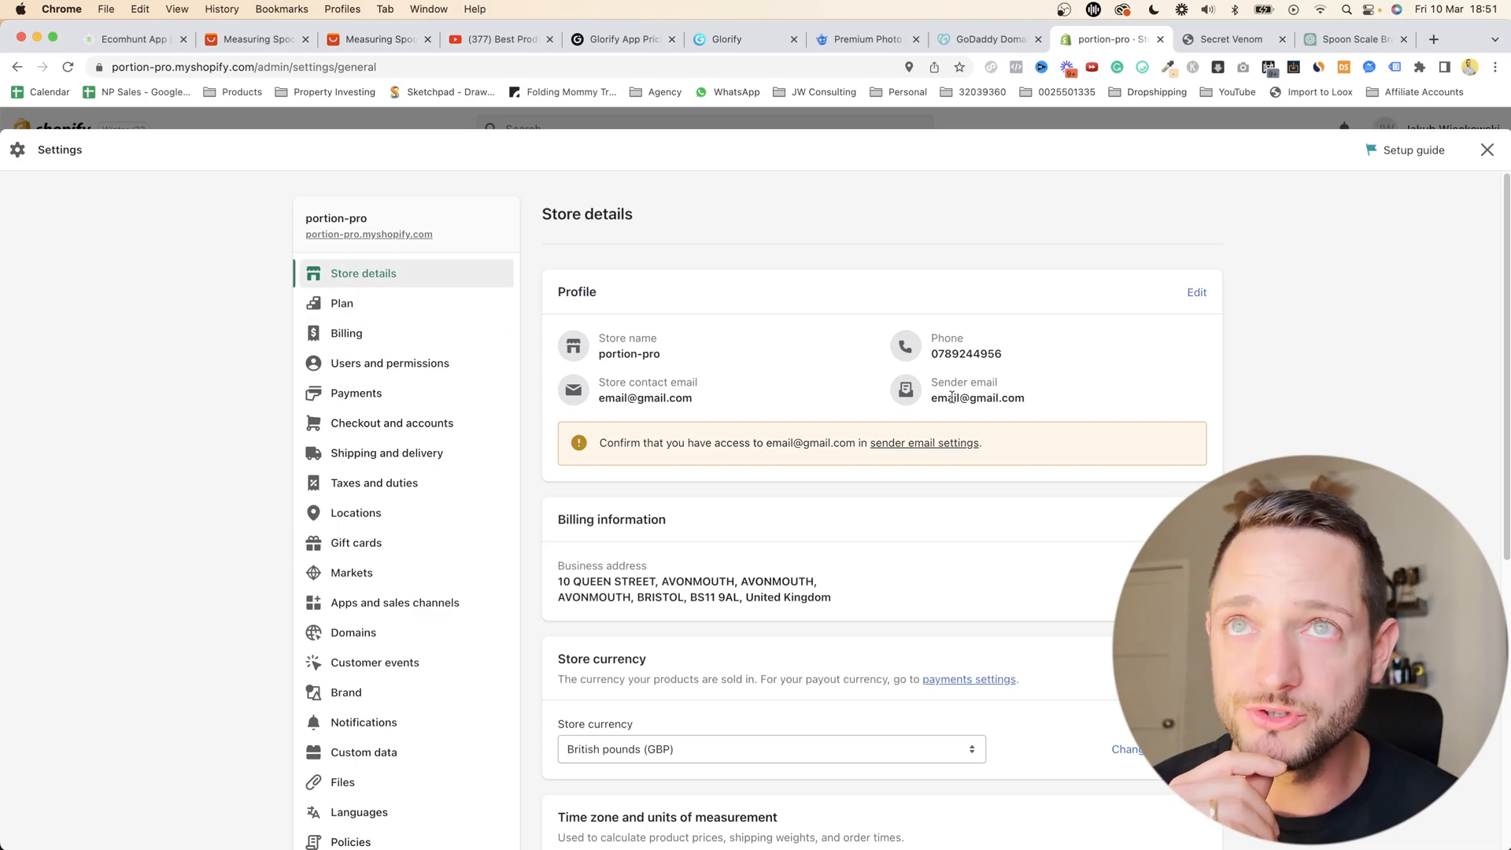
pyautogui.moveTo(931, 399); pyautogui.dragTo(1035, 406)
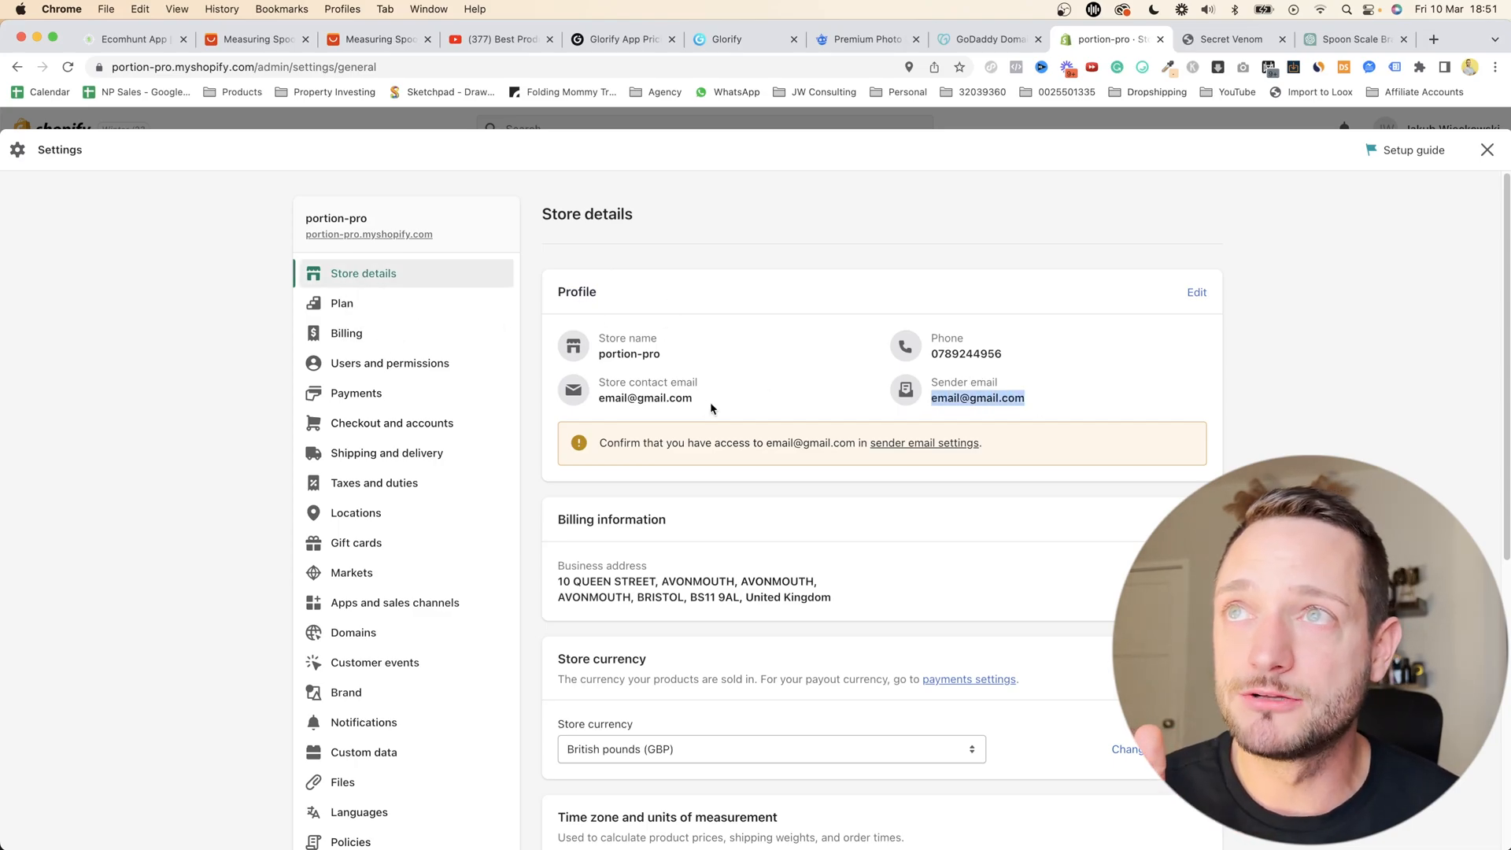
pyautogui.moveTo(694, 401); pyautogui.dragTo(598, 386)
pyautogui.click(1145, 392)
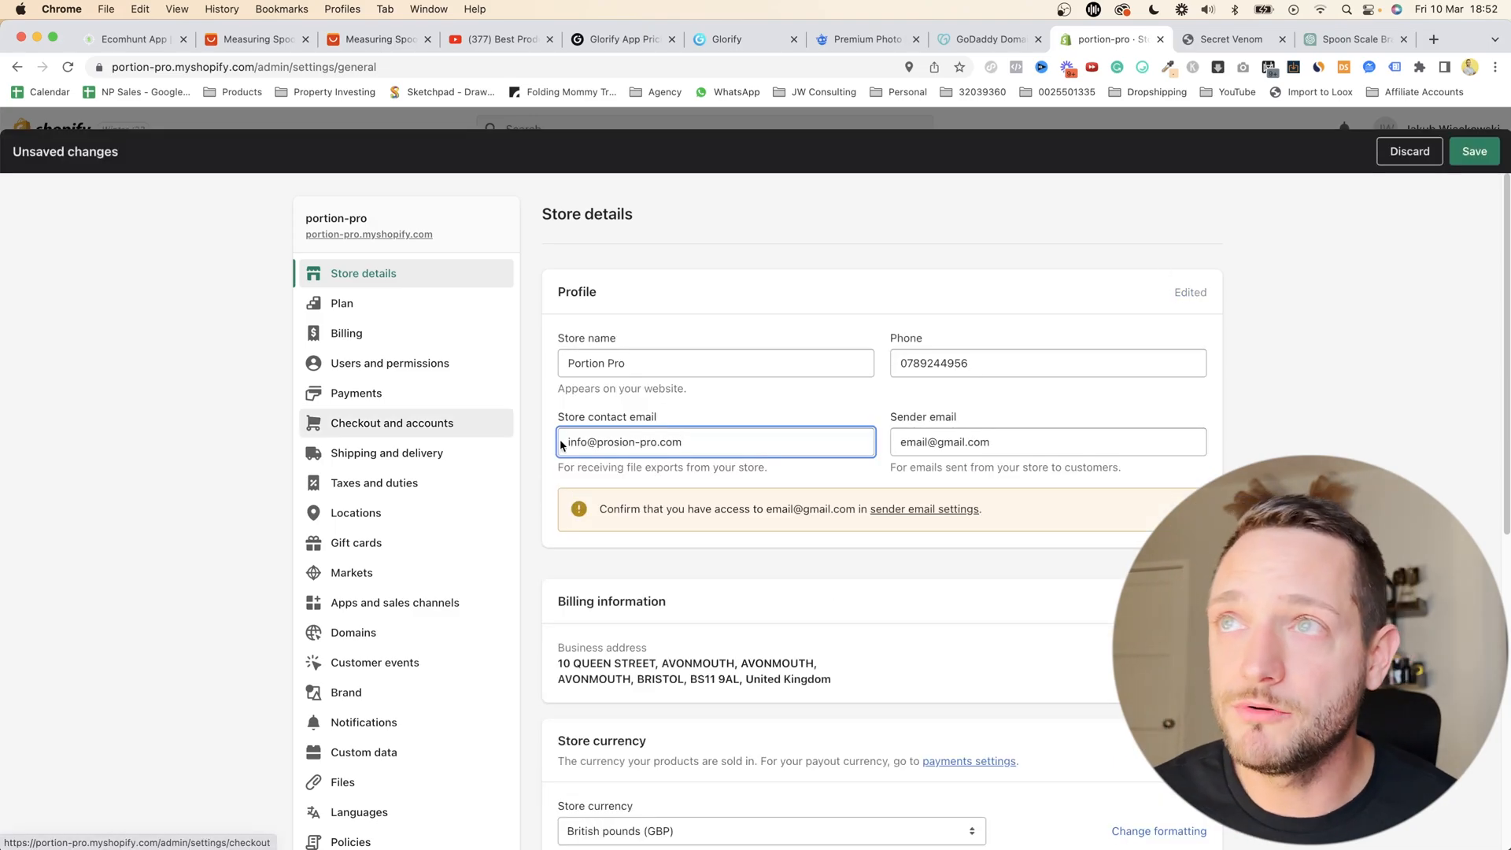
# - Copy the store contact email into the sender email field and save the store details
pyautogui.scroll(-1, 607, 438)
pyautogui.tripleClick(605, 437)
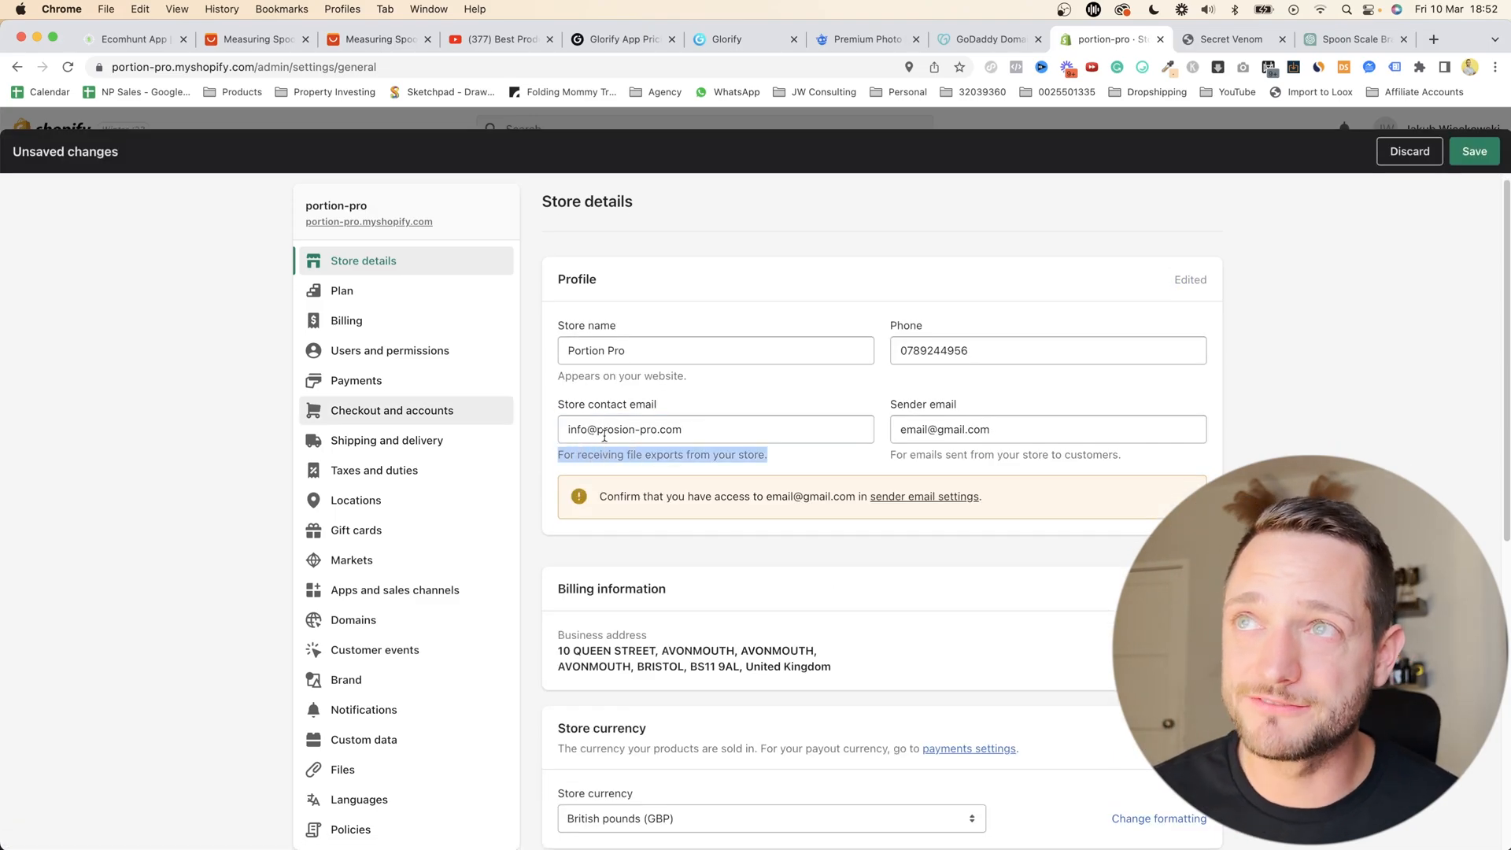
pyautogui.tripleClick(605, 435)
pyautogui.press('super+c')
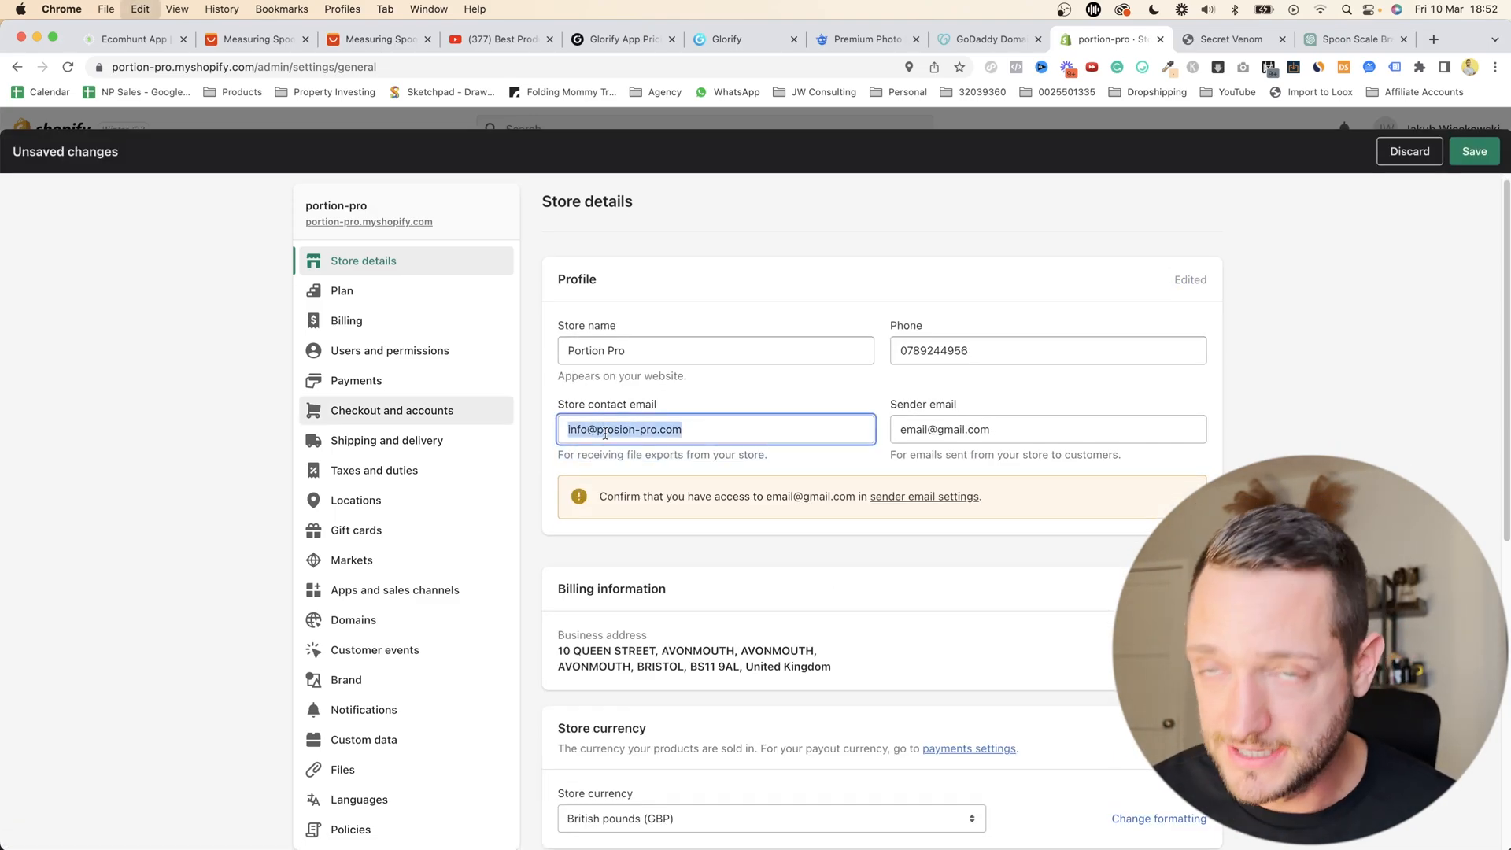
pyautogui.tripleClick(986, 431)
pyautogui.press('super+v')
pyautogui.click(1377, 410)
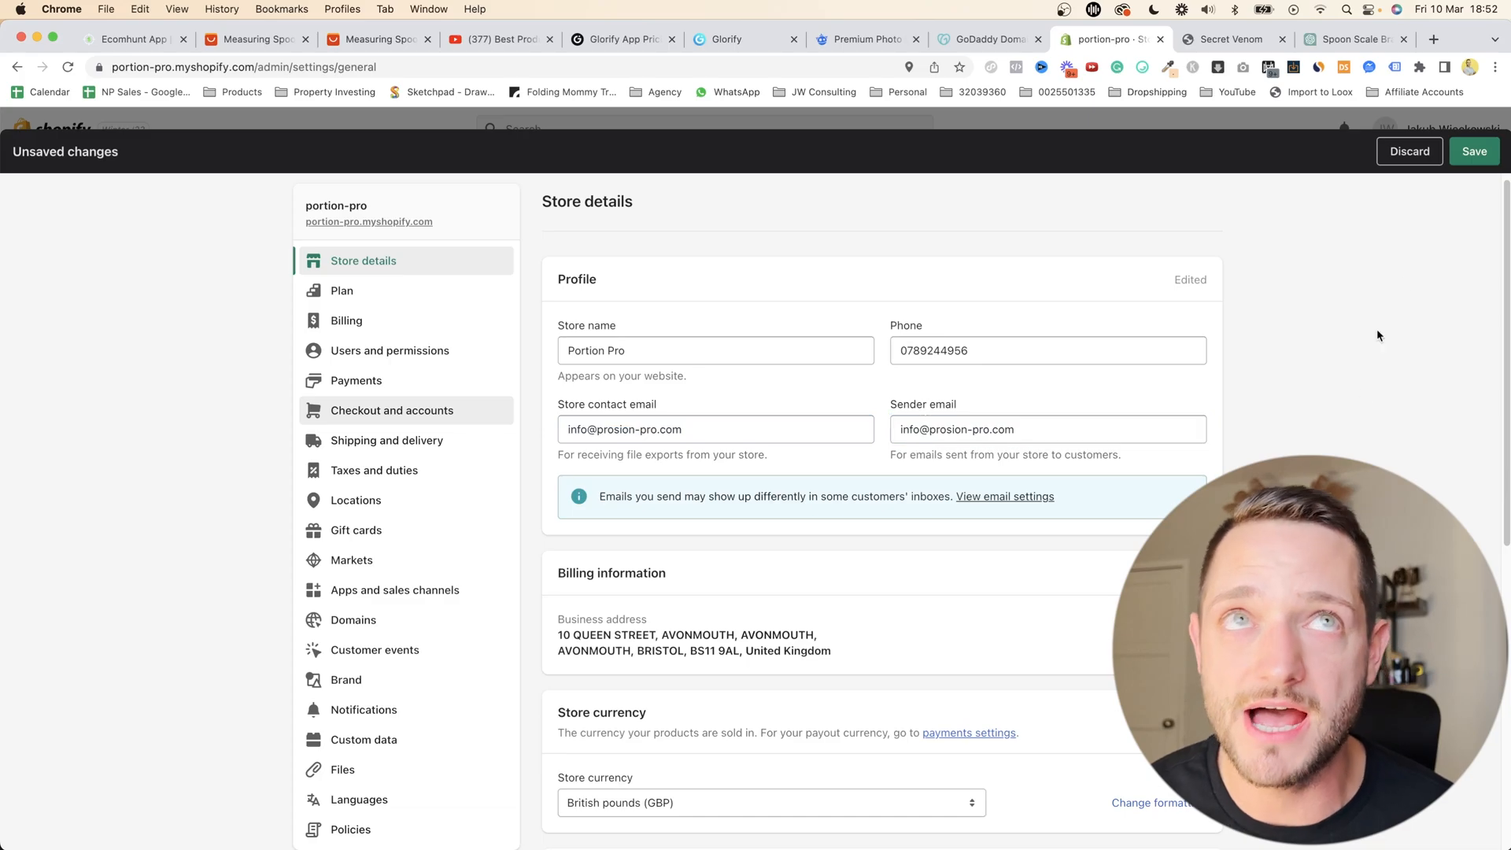
pyautogui.click(1476, 161)
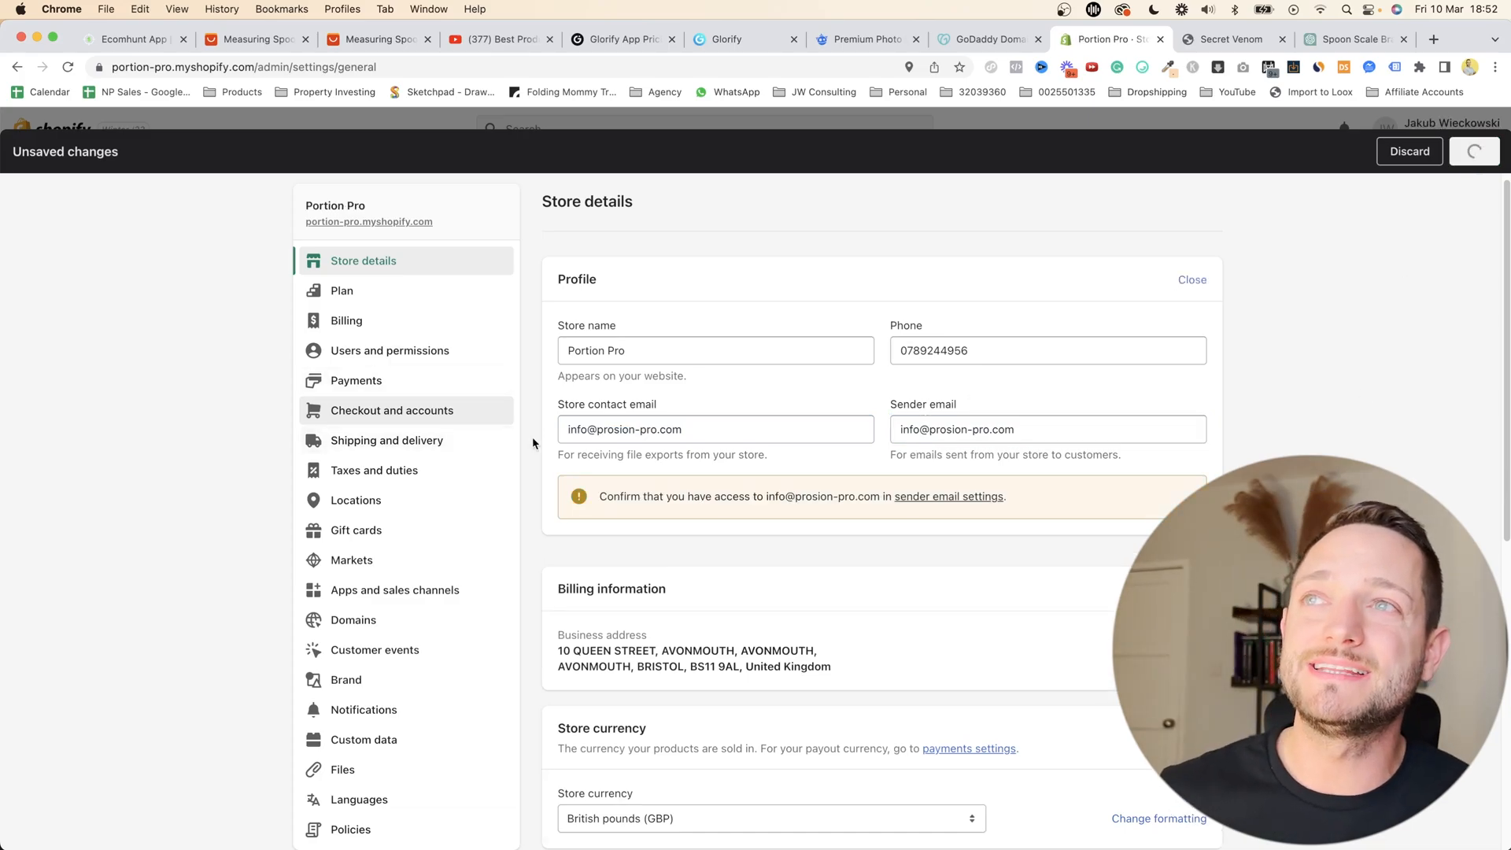
pyautogui.moveTo(600, 386); pyautogui.dragTo(718, 388)
pyautogui.click(717, 388)
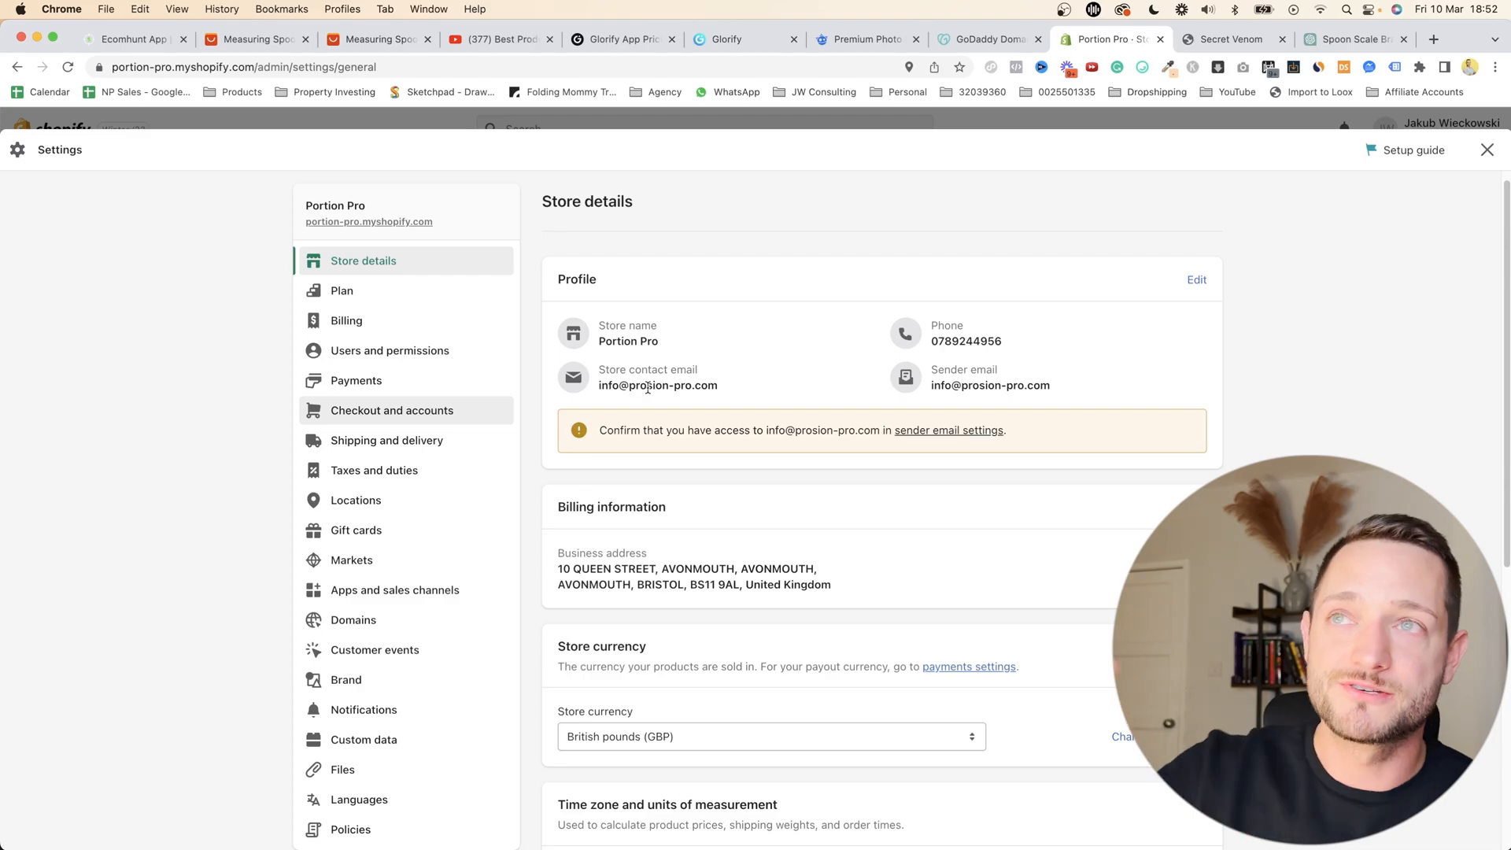
pyautogui.moveTo(599, 386); pyautogui.dragTo(714, 390)
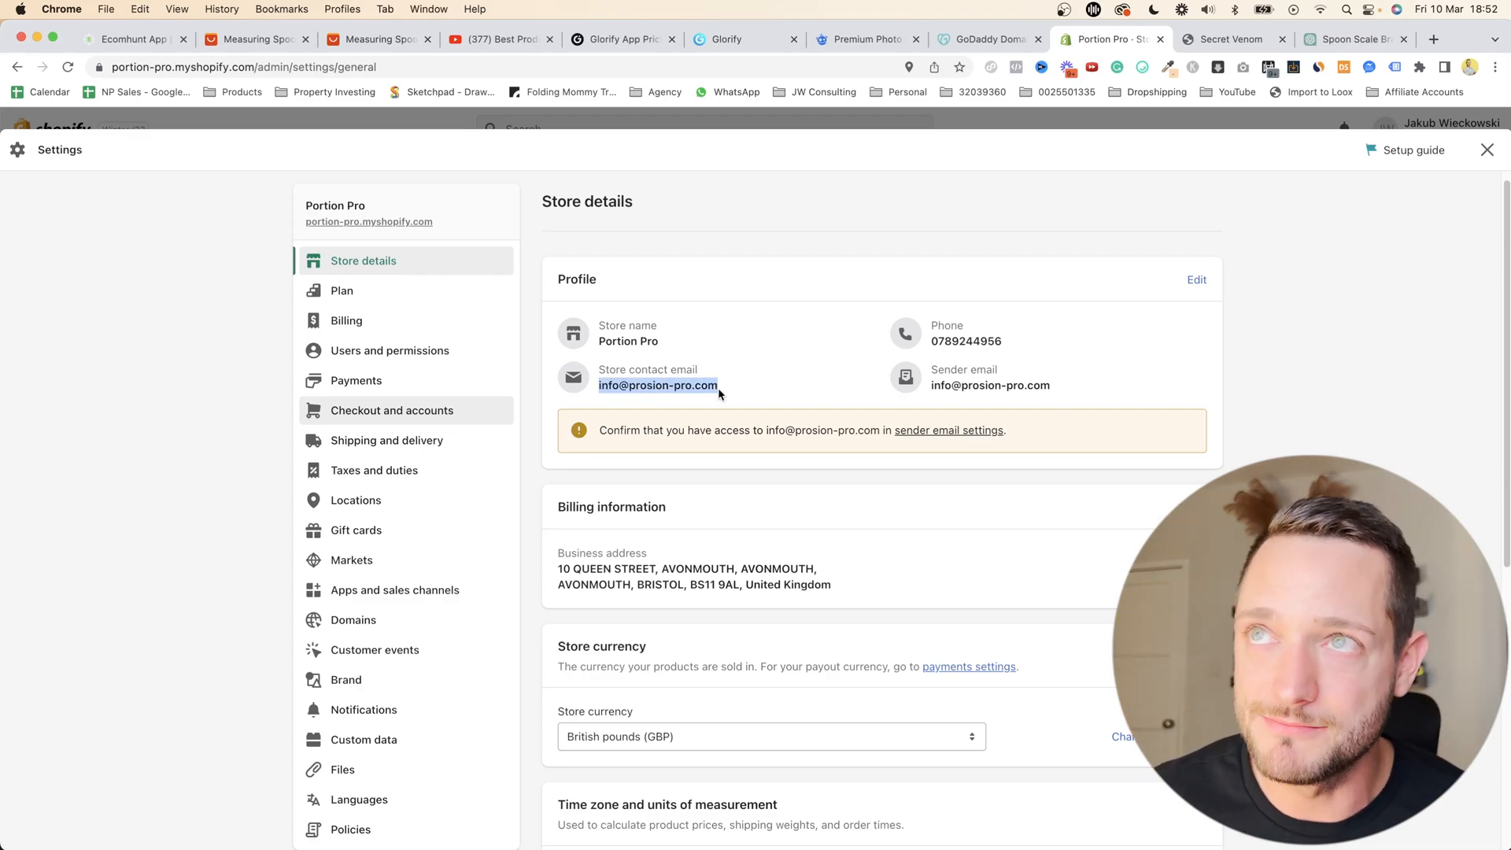
pyautogui.click(711, 388)
# - Set the store currency to US dollars (USD) and save the store settings
pyautogui.scroll(-5, 711, 388)
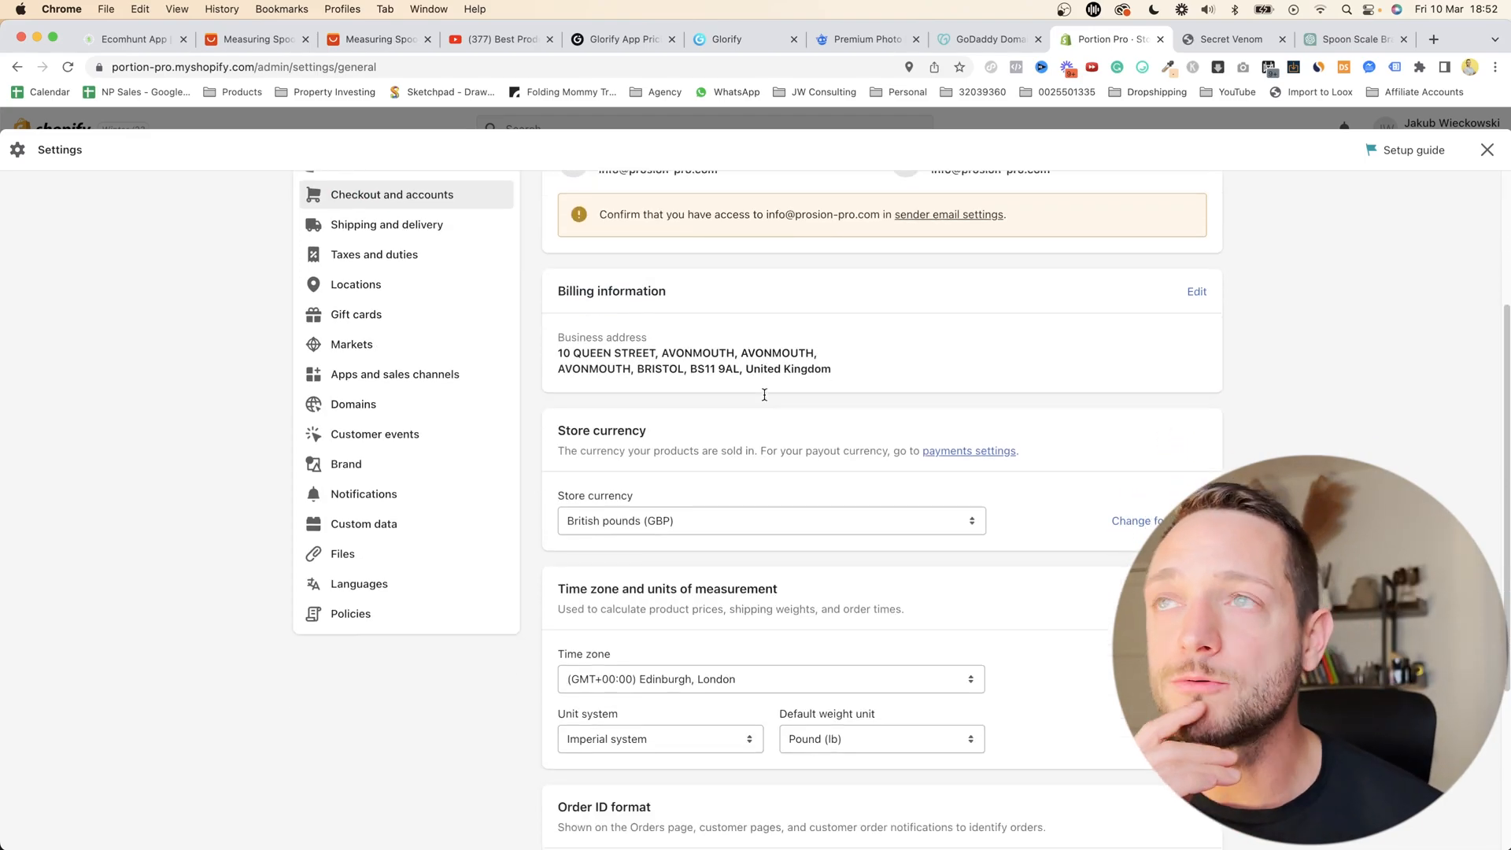
pyautogui.click(636, 506)
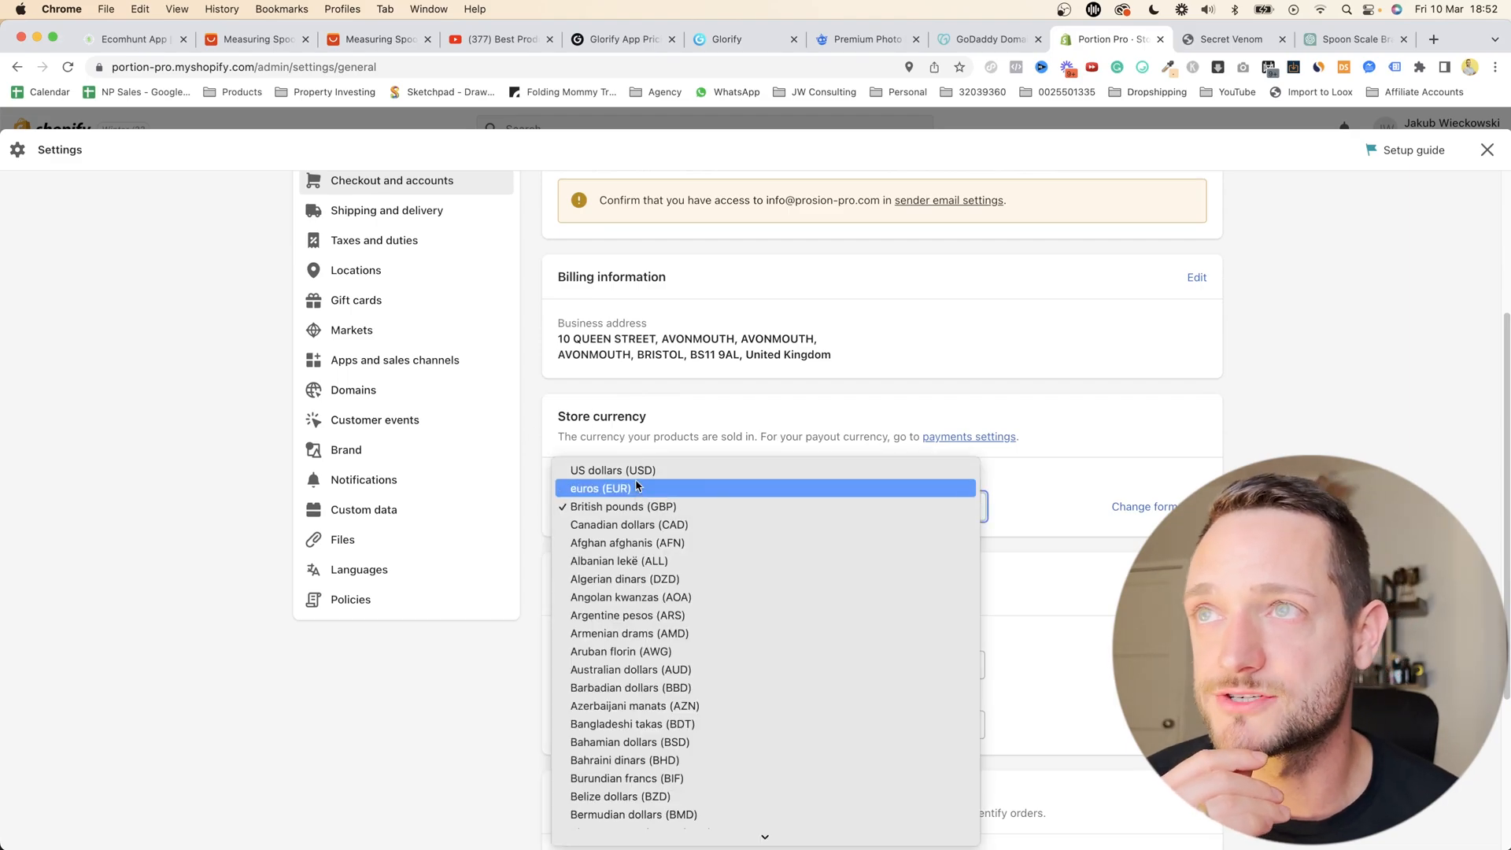
pyautogui.click(622, 470)
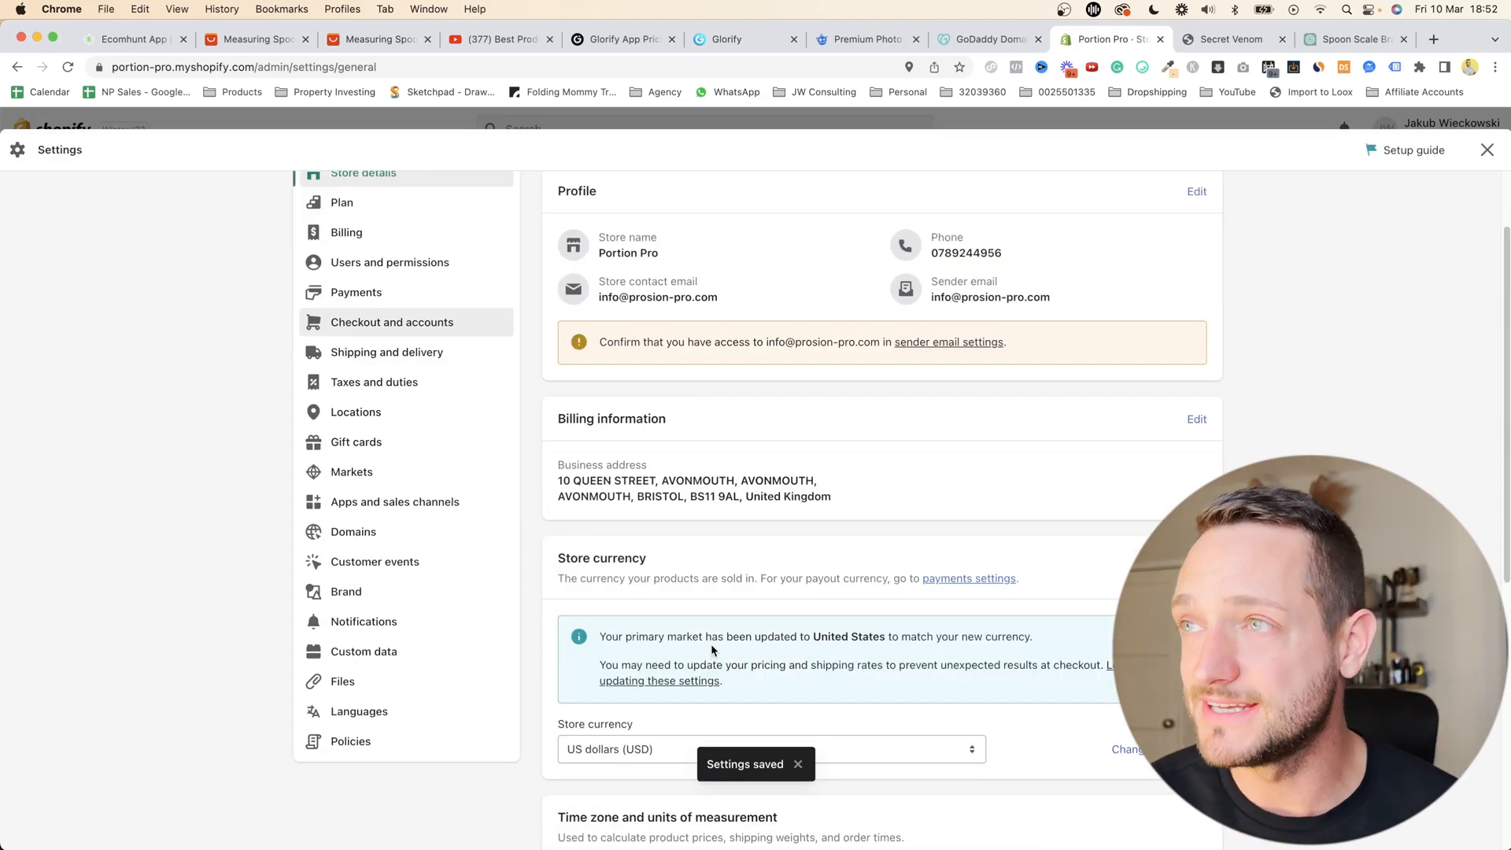
# - Fill the refund policy, privacy policy and terms of service from their templates in the store's policy settings
pyautogui.click(353, 748)
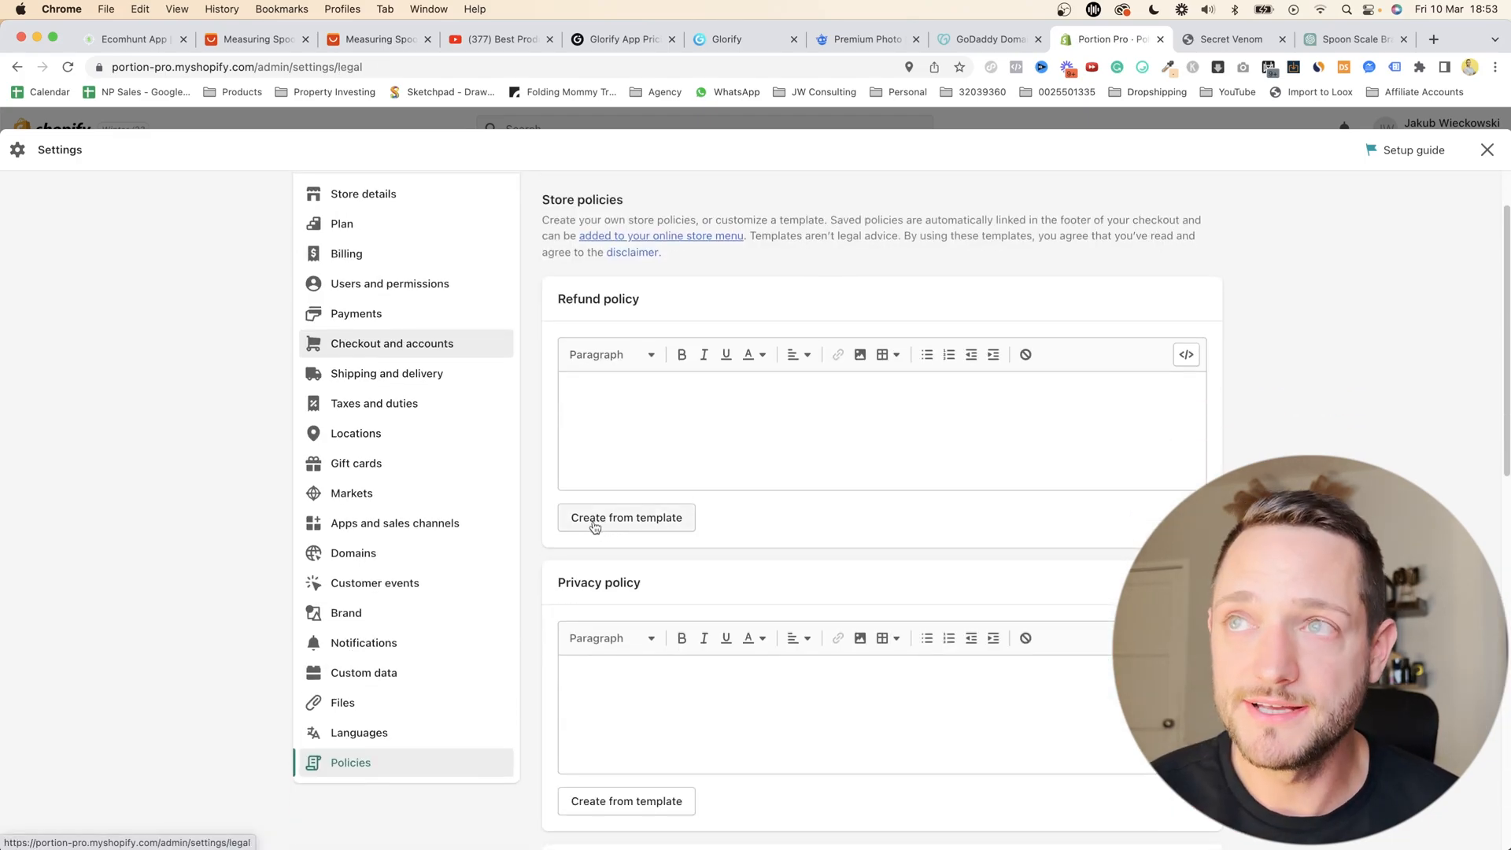
pyautogui.click(631, 517)
pyautogui.scroll(-15, 866, 472)
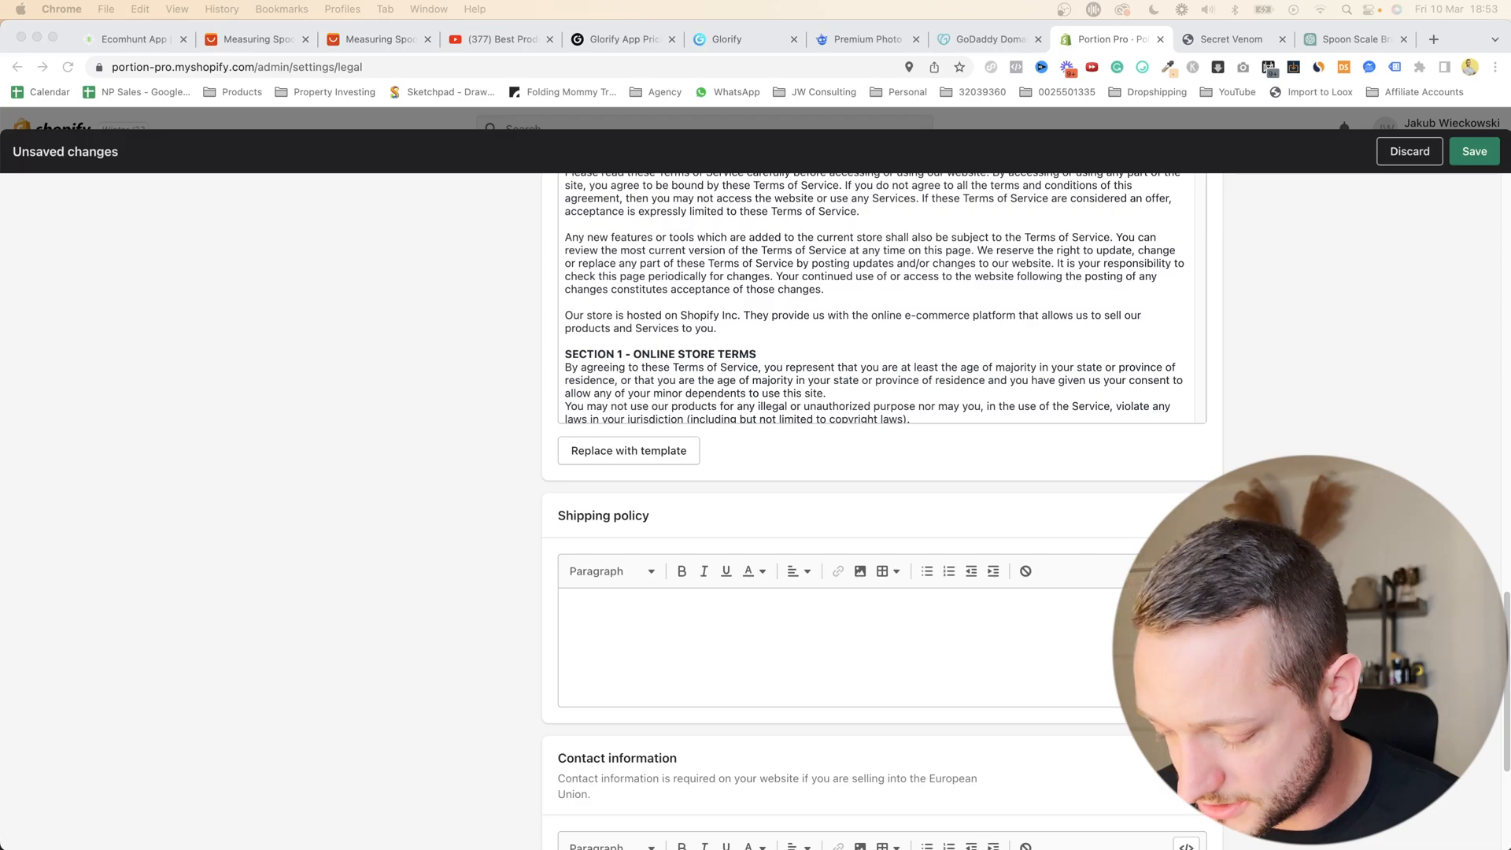
# - Change both mentions of the return period in the refund policy's opening sentence to 14 days
pyautogui.scroll(20, 403, 632)
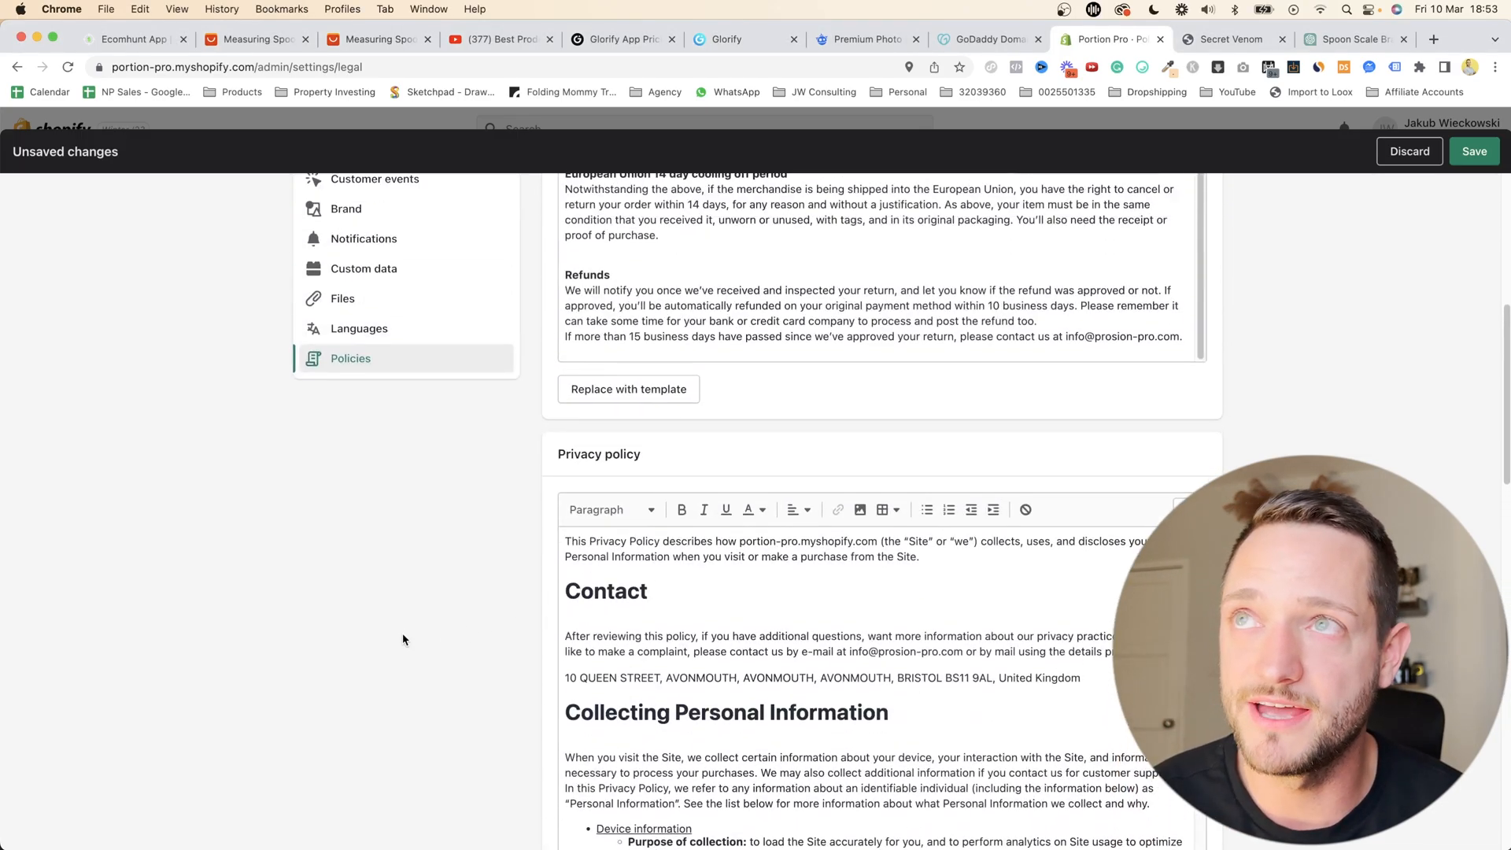
pyautogui.scroll(3, 403, 632)
pyautogui.scroll(5, 684, 526)
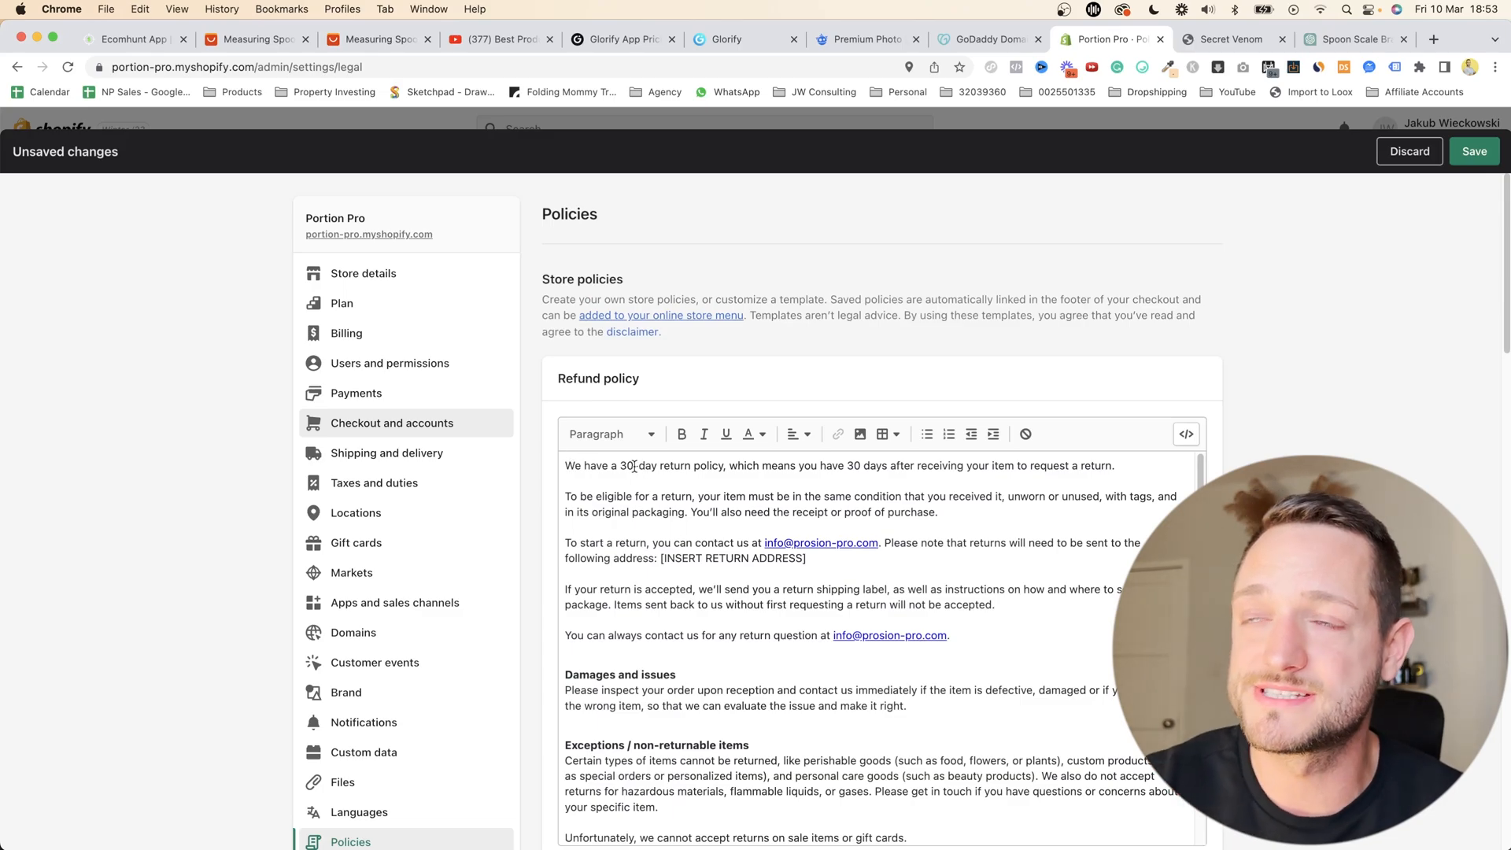
pyautogui.click(626, 465)
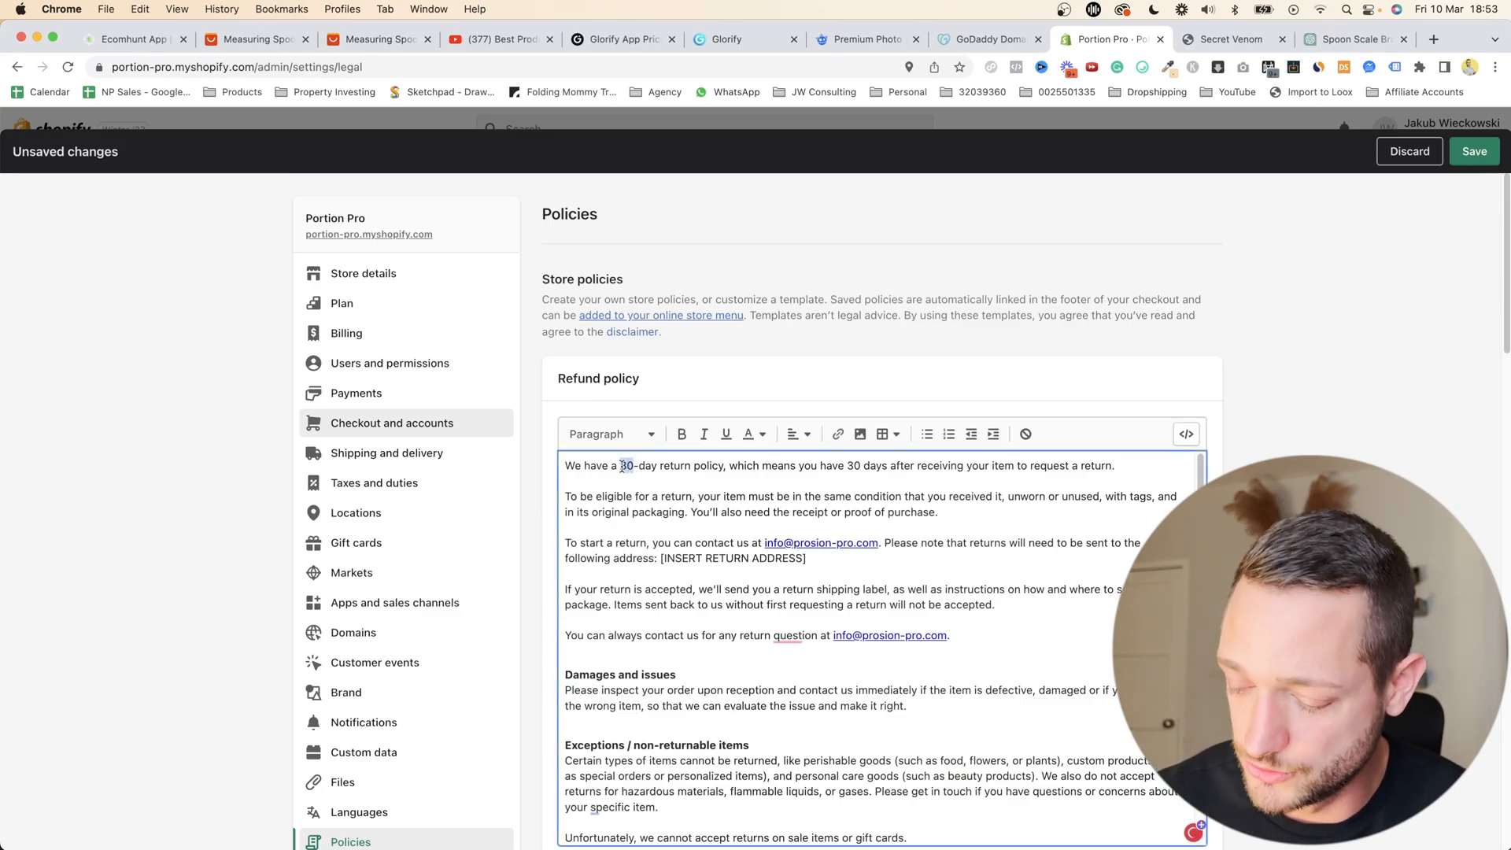
pyautogui.write('14')
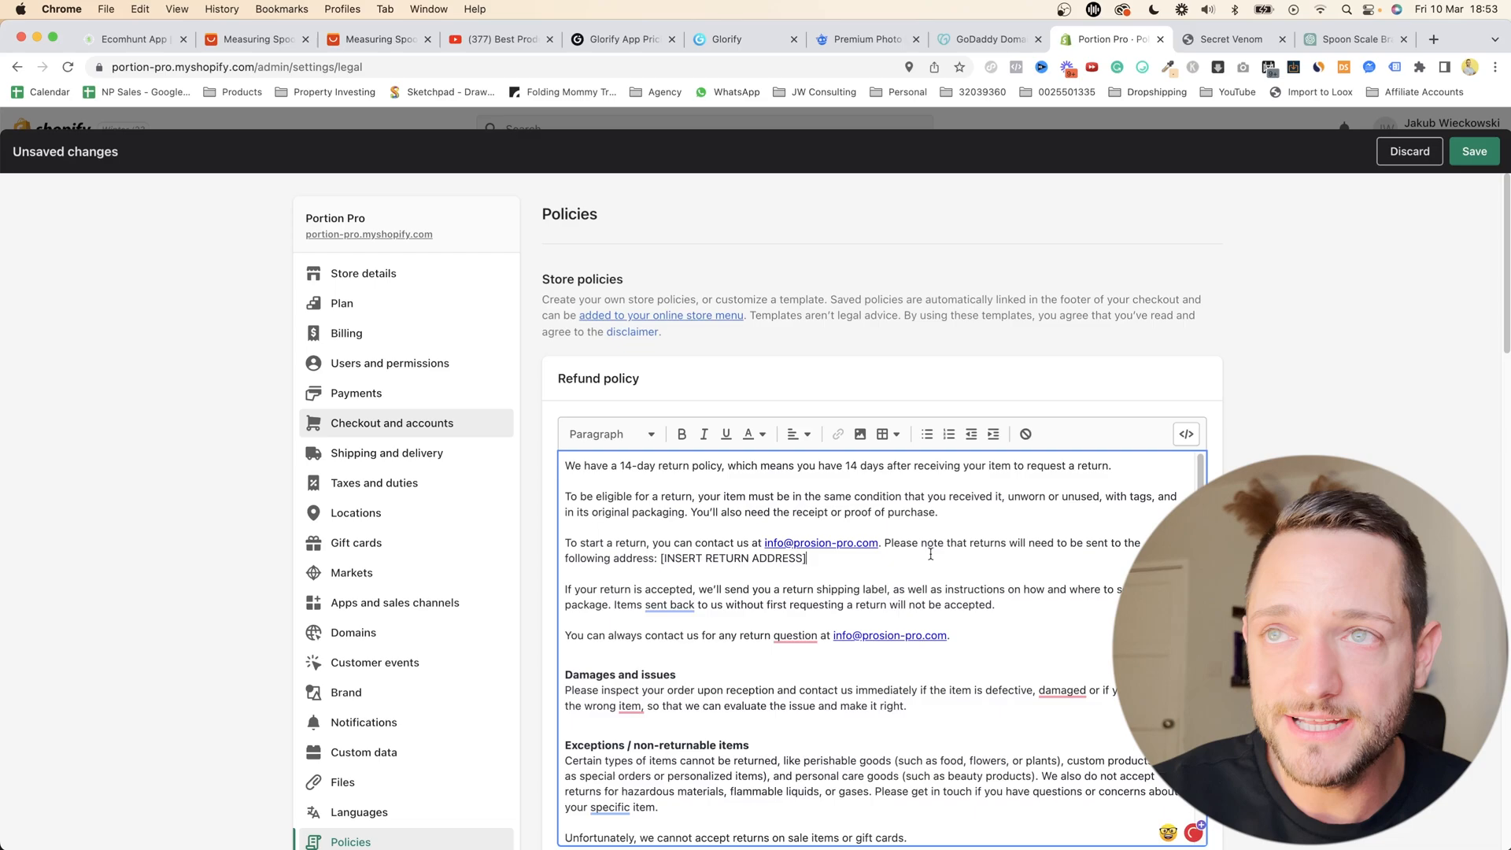
# - Delete the "[INSERT RETURN ADDRESS]" placeholder from the refund policy
pyautogui.scroll(-2, 930, 554)
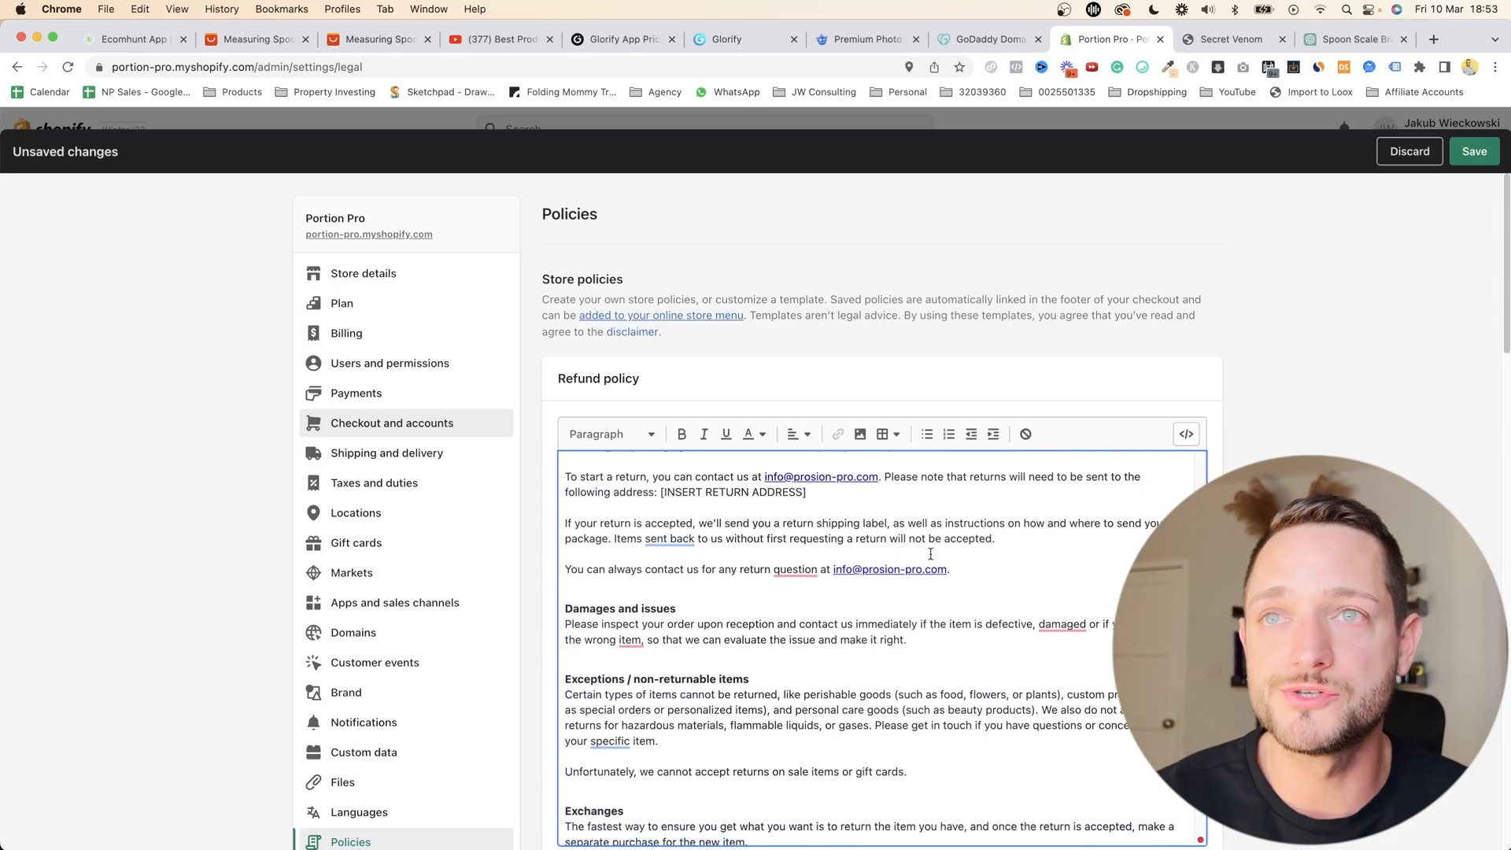
pyautogui.scroll(-3, 929, 557)
pyautogui.scroll(4, 929, 558)
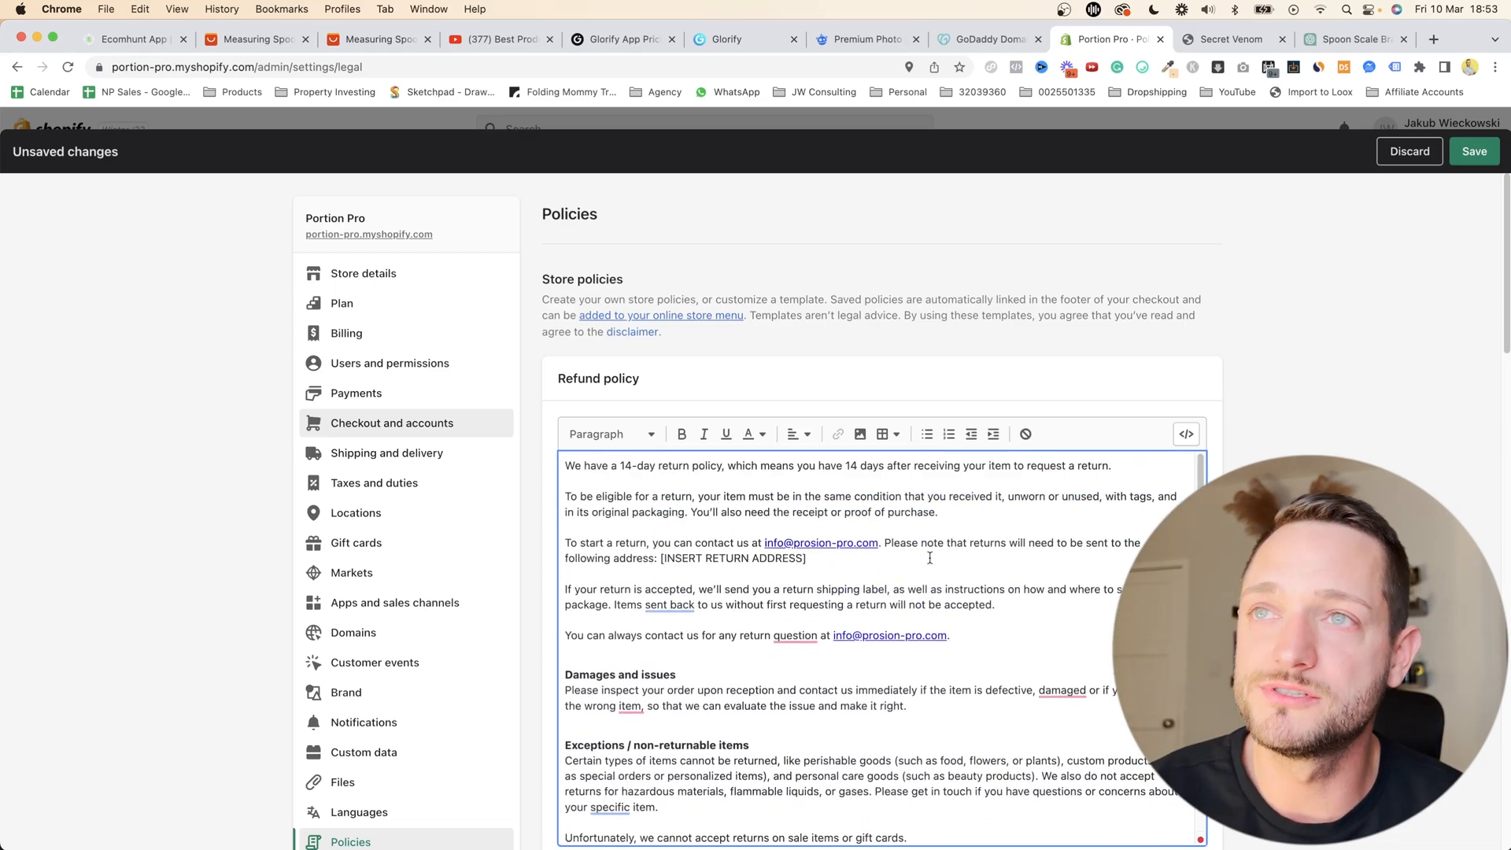
pyautogui.click(828, 564)
pyautogui.moveTo(660, 561); pyautogui.dragTo(807, 564)
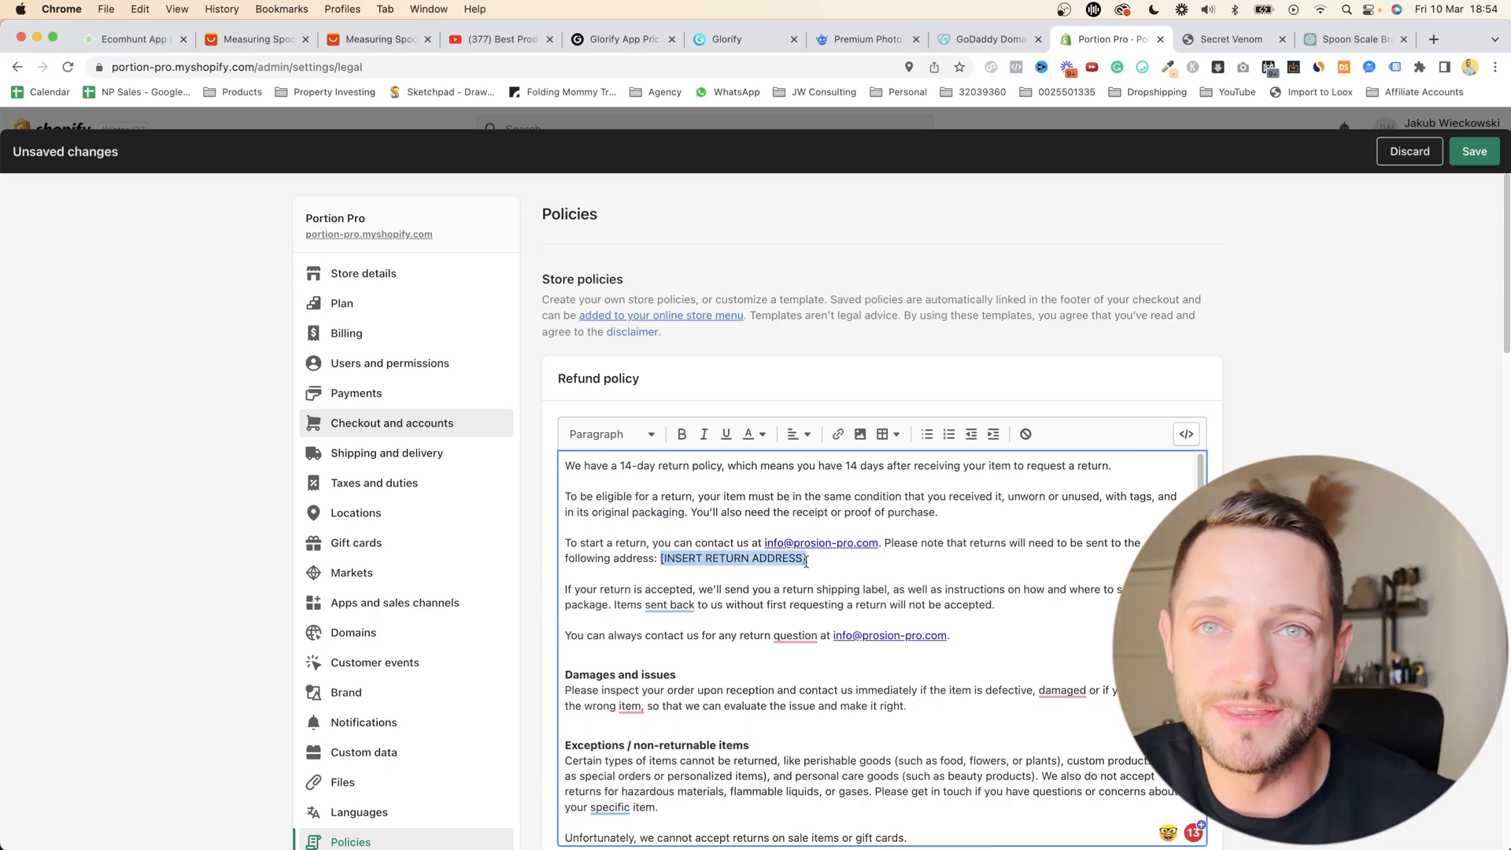
pyautogui.press('BackSpace')
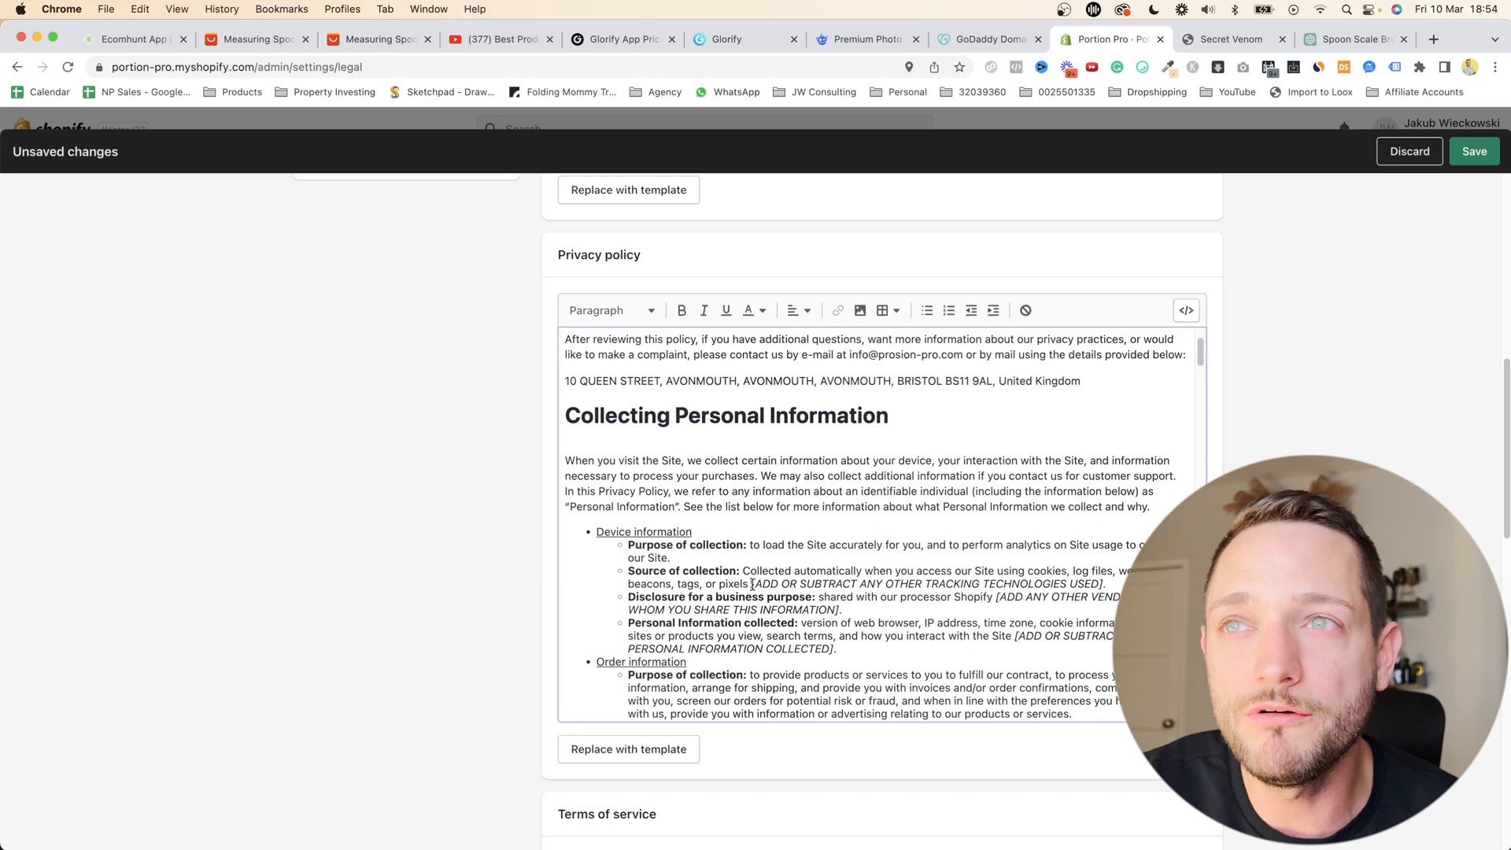
# - Delete the "[ADD OR SUBTRACT ANY OTHER TRACKING TECHNOLOGIES USED]" placeholder from the privacy policy's device information and save the policies
pyautogui.moveTo(753, 585); pyautogui.dragTo(1105, 584)
pyautogui.click(1102, 584)
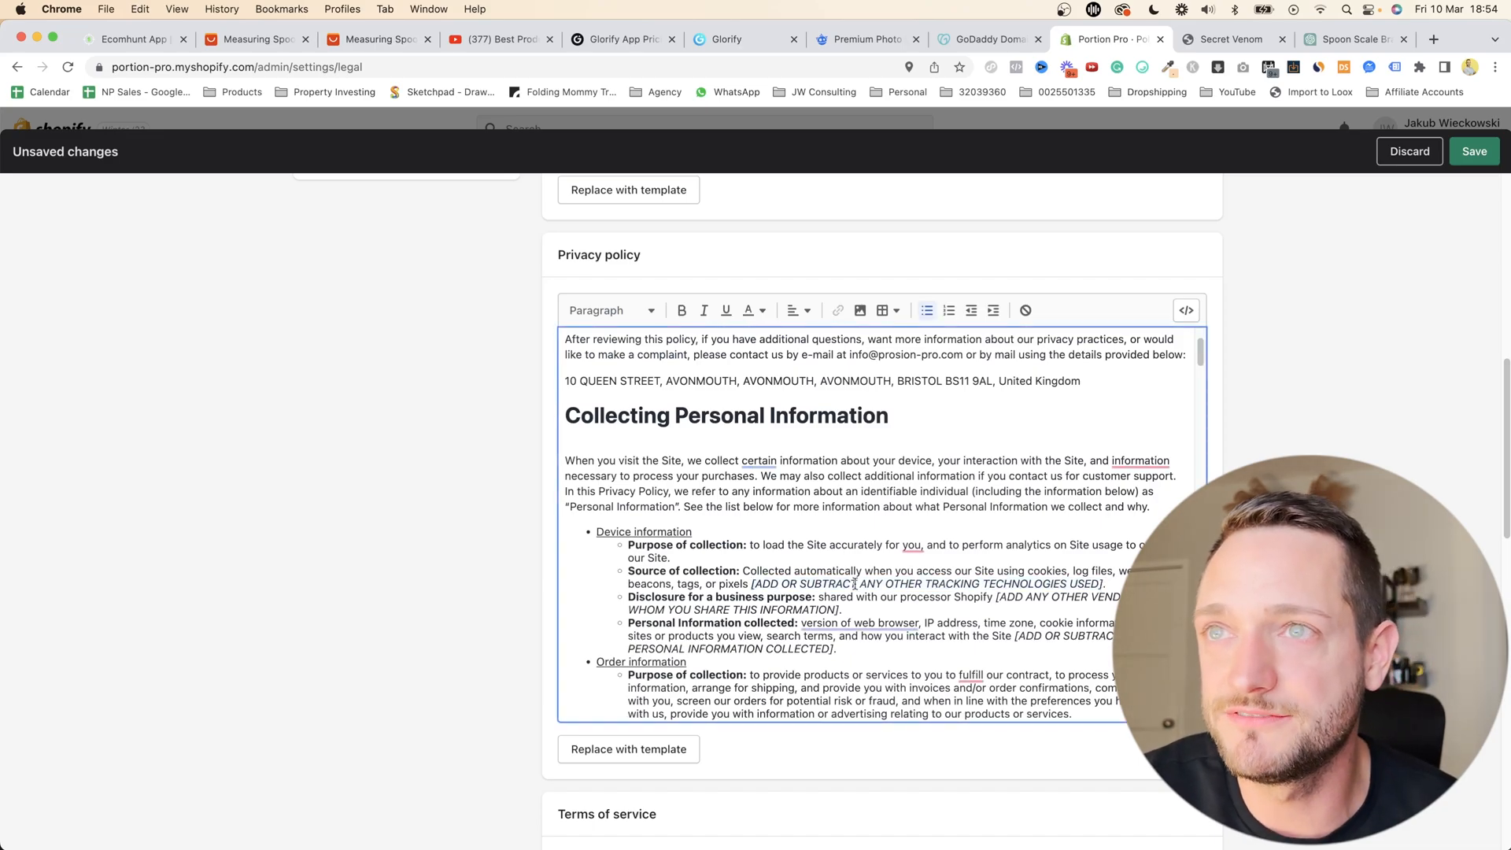
pyautogui.moveTo(753, 585); pyautogui.dragTo(1106, 583)
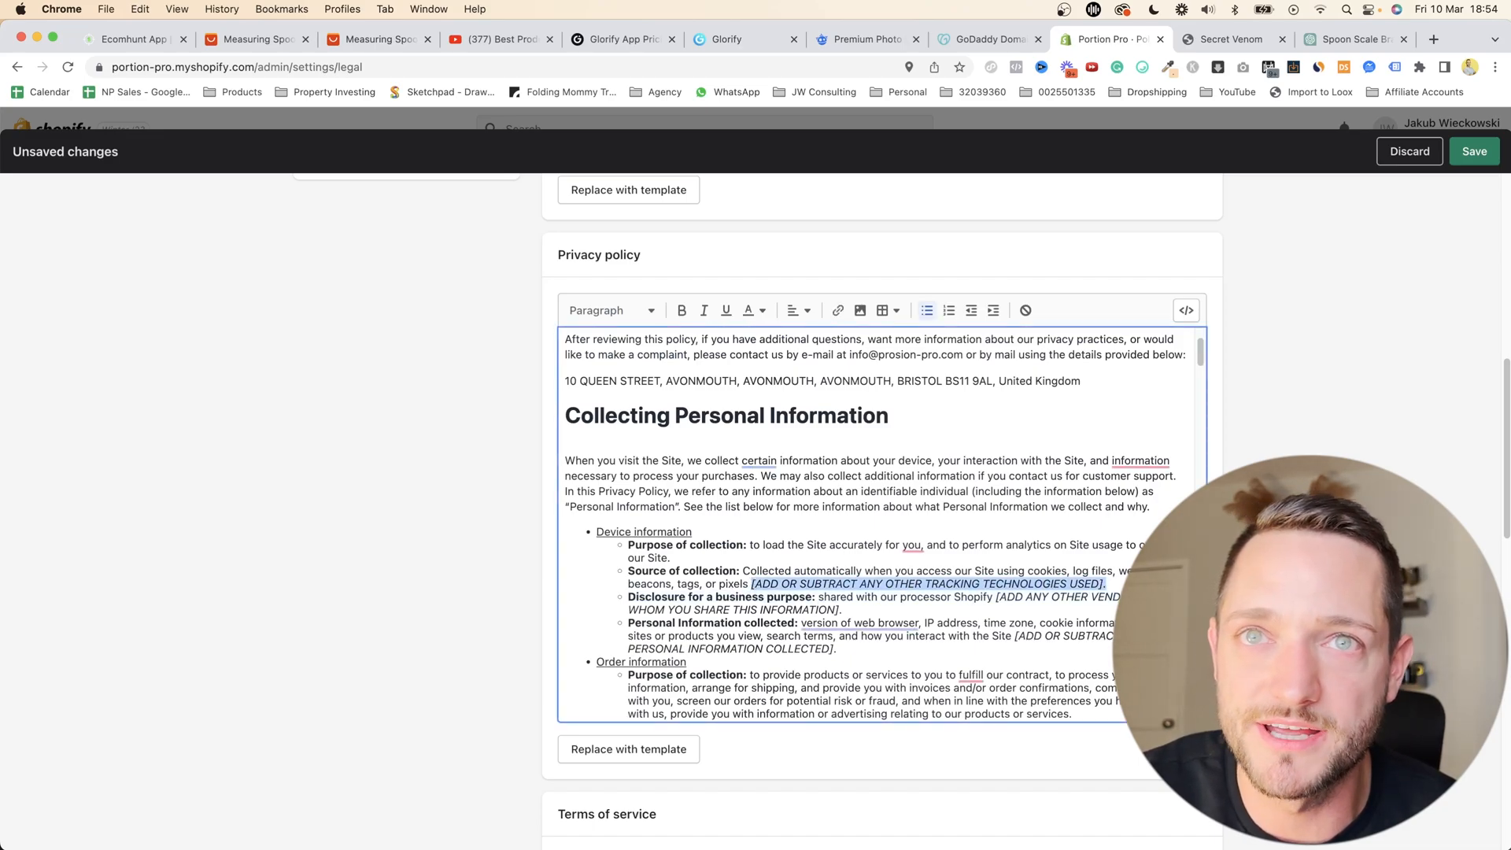
pyautogui.press('BackSpace')
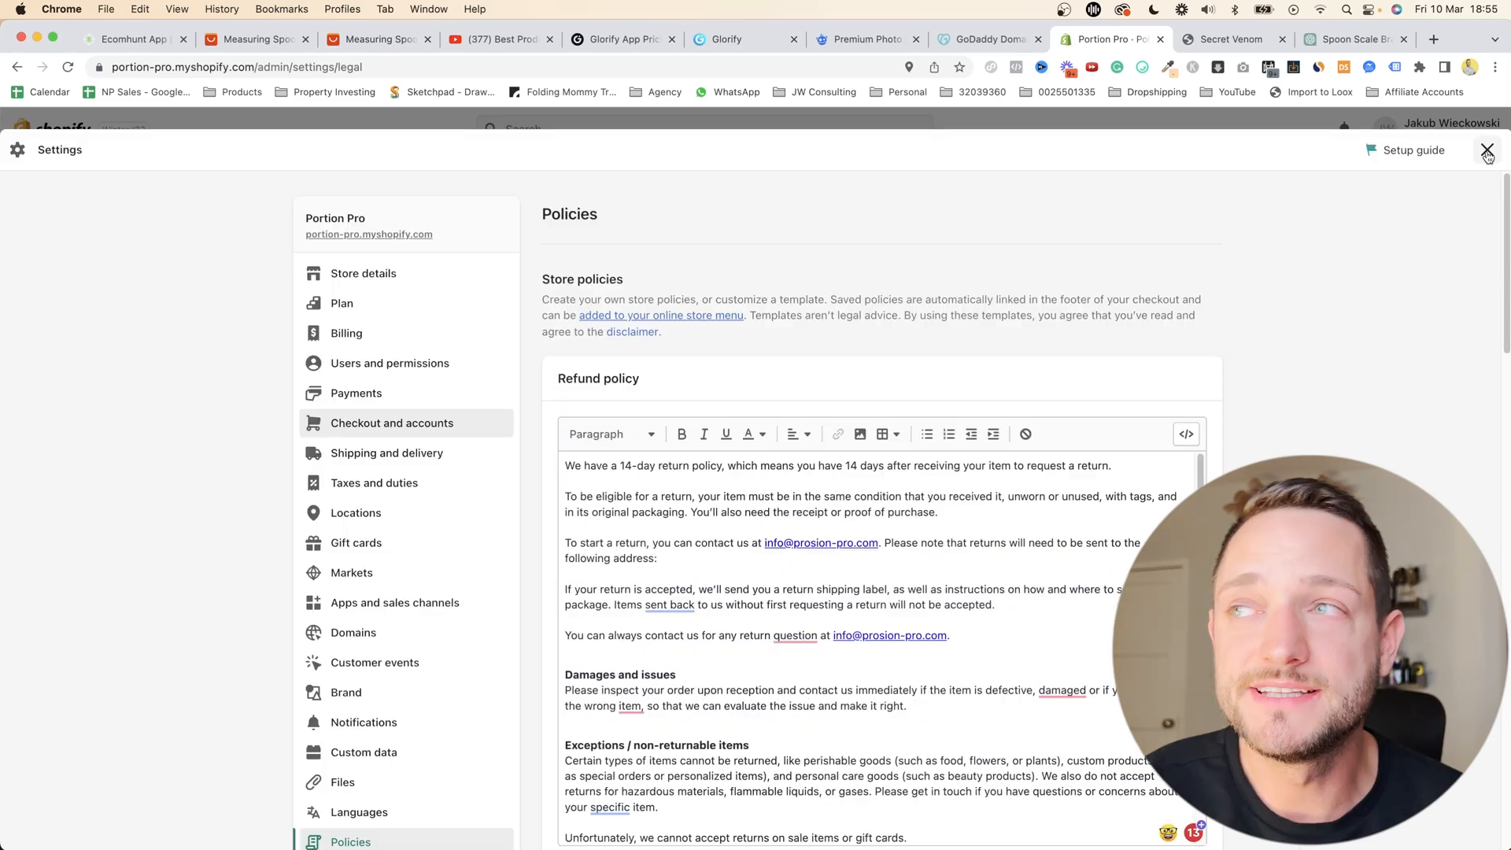
# - Close the store settings and open the Shopify App Store from the admin, continuing with the existing account
pyautogui.click(1487, 149)
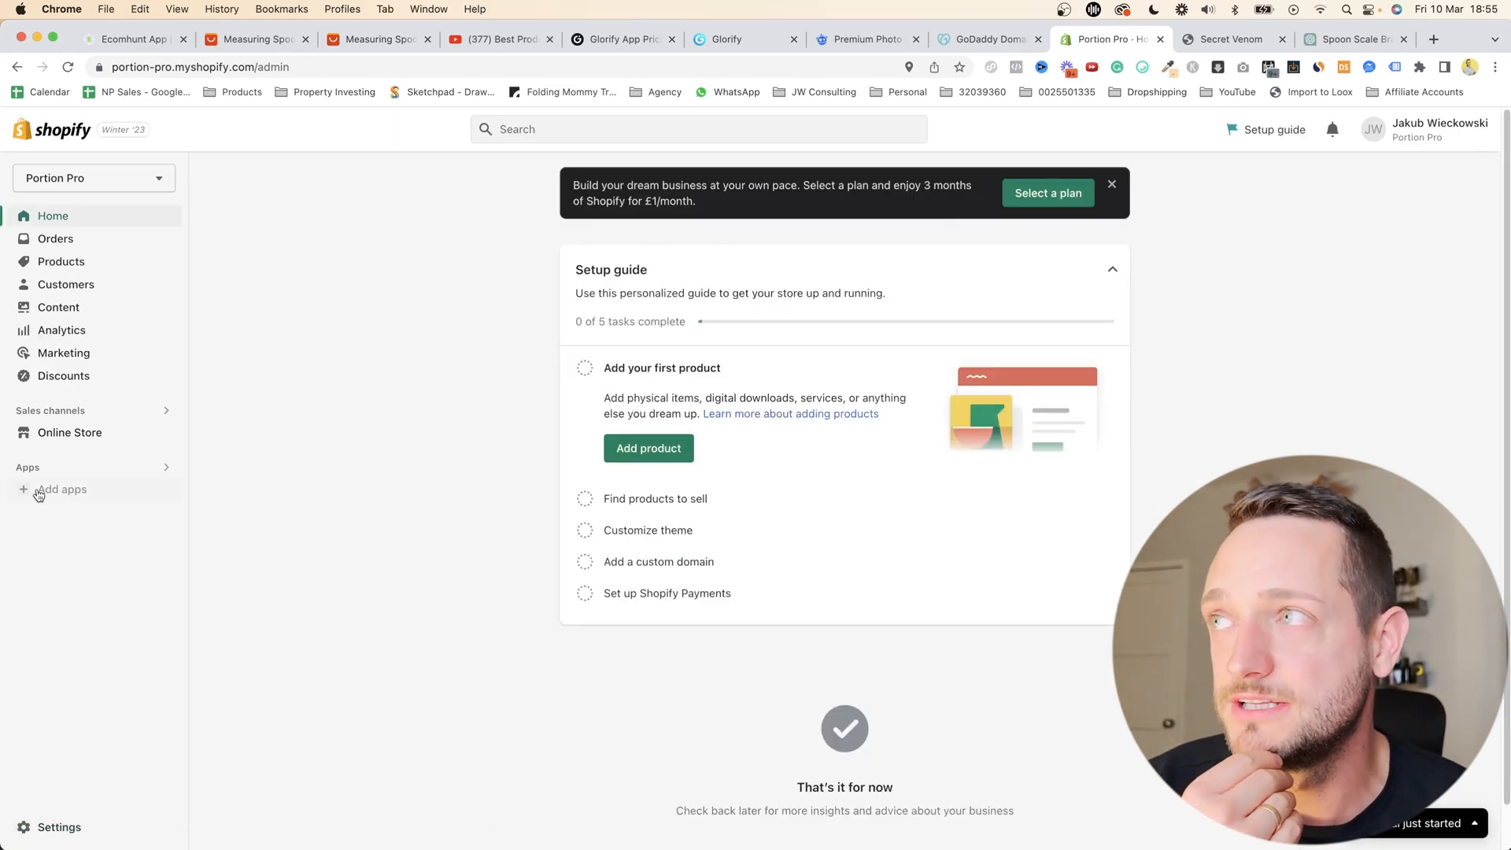
pyautogui.click(64, 491)
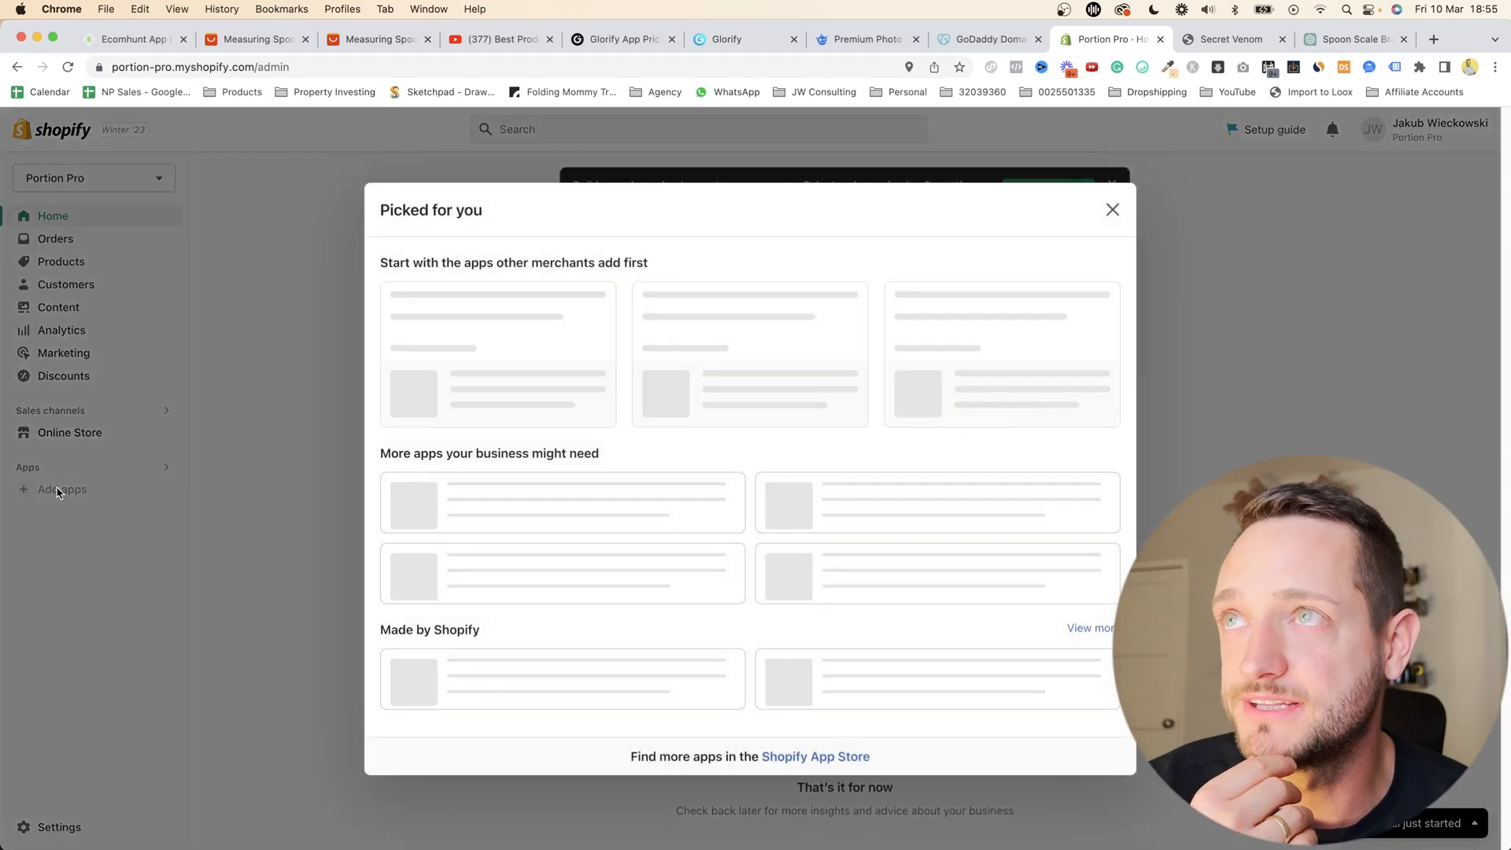
pyautogui.moveTo(631, 777); pyautogui.dragTo(809, 783)
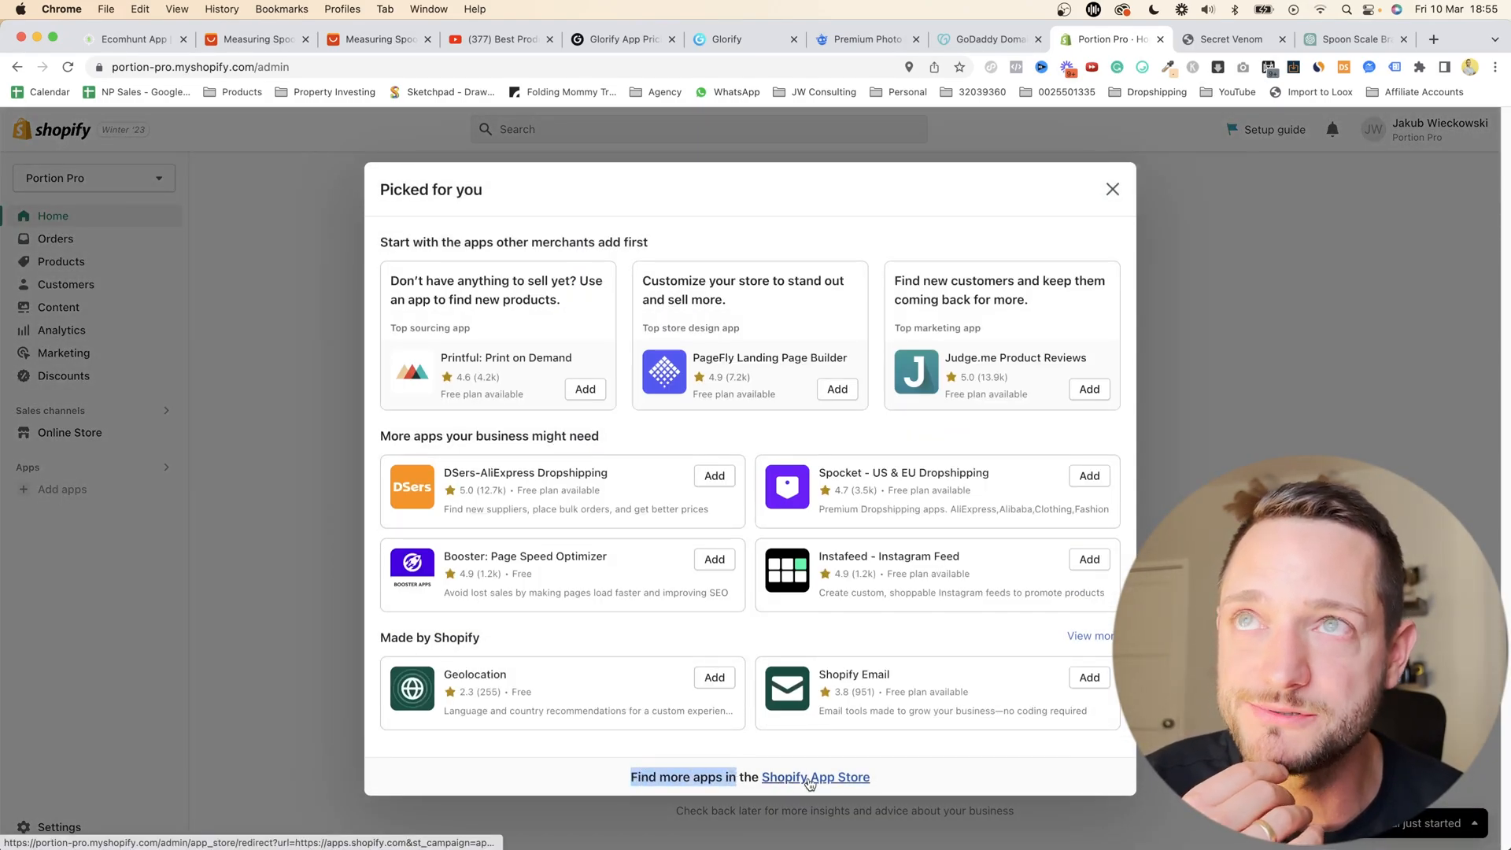
pyautogui.click(809, 783)
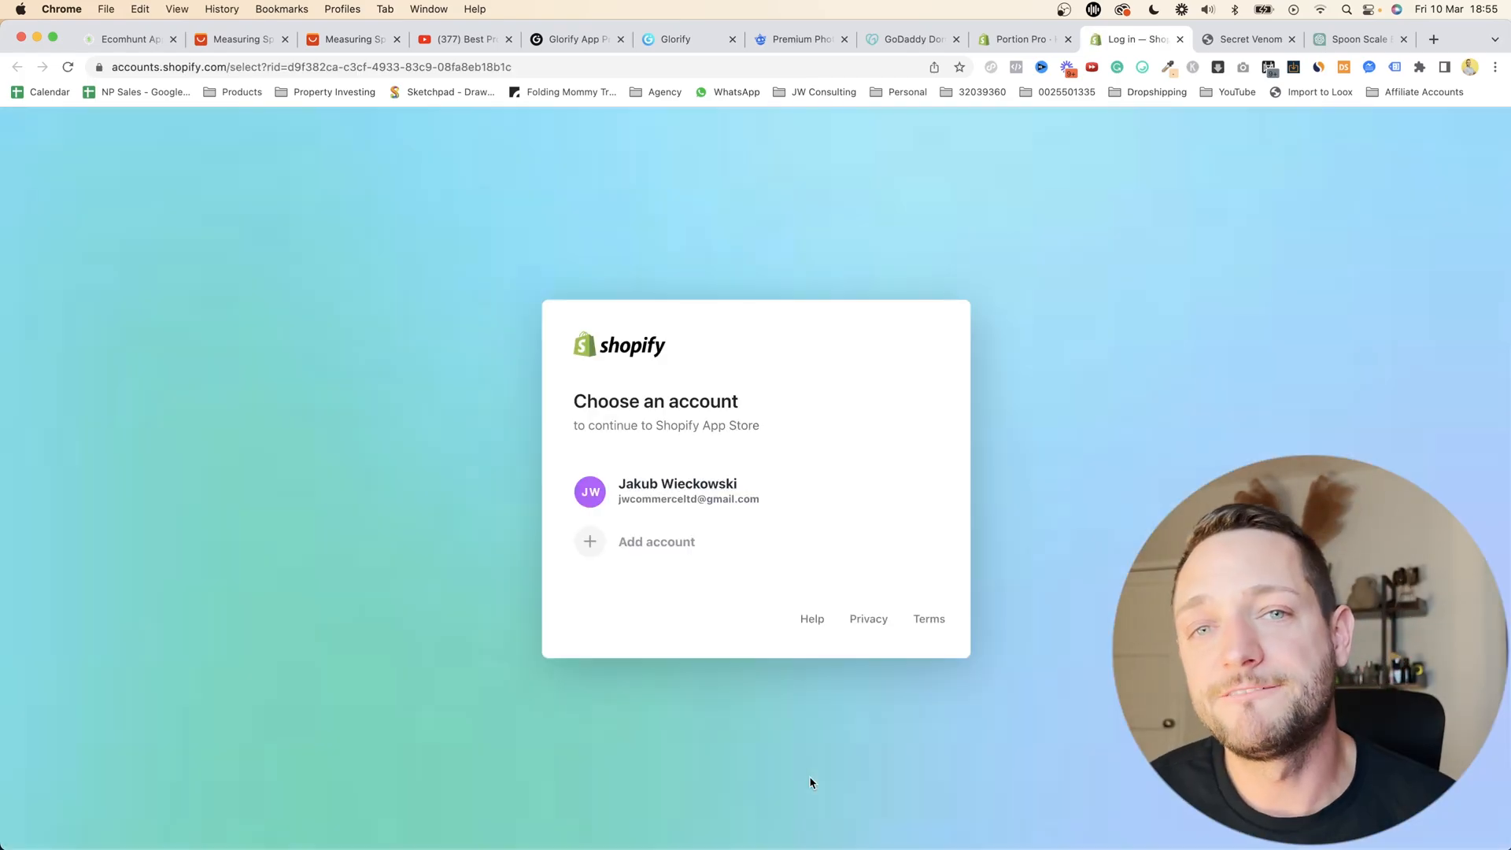
pyautogui.click(663, 492)
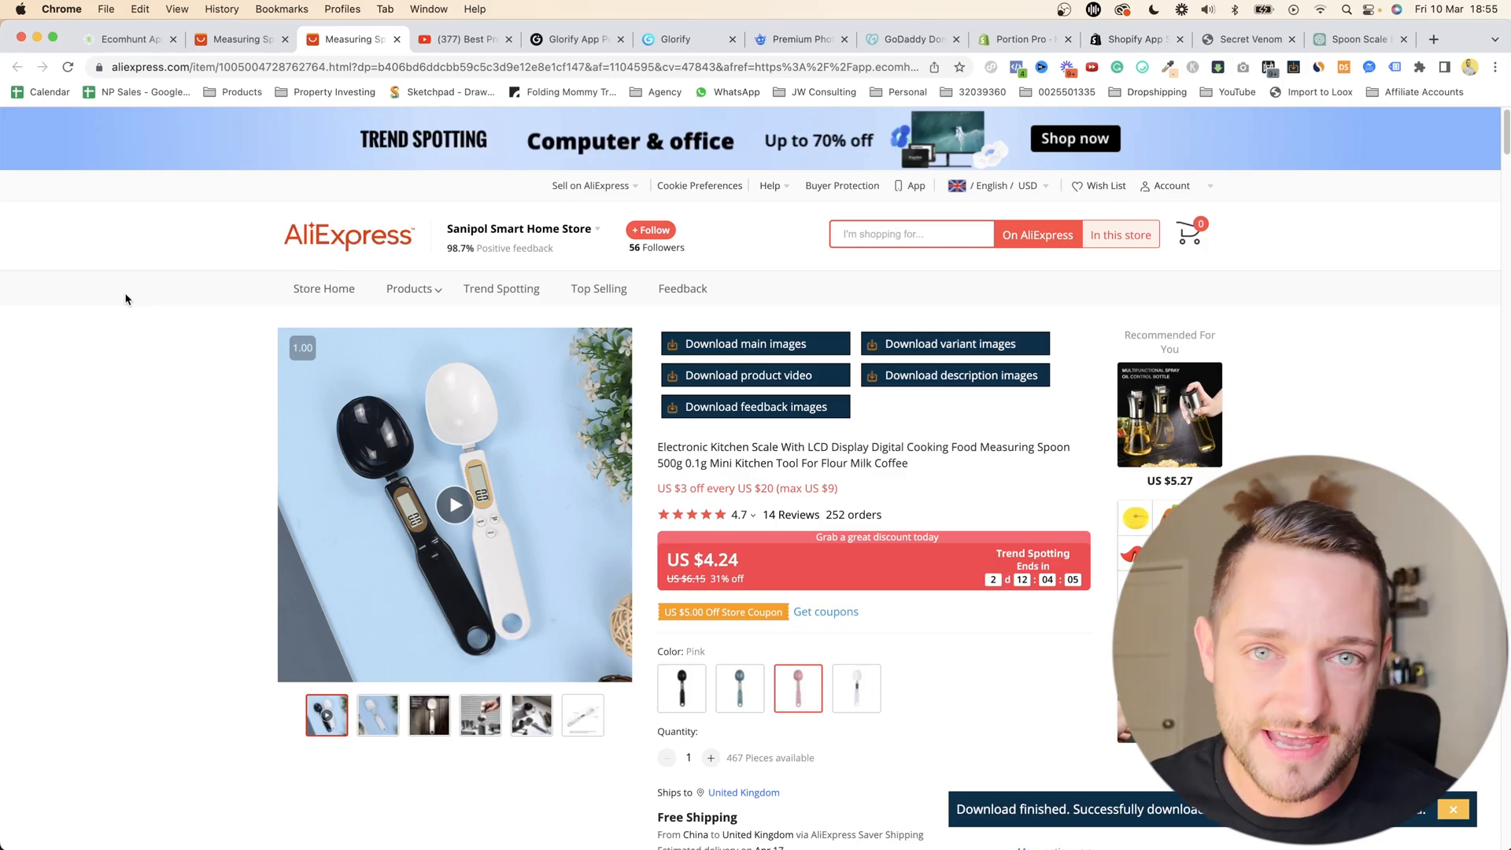
# - Open the cjdropshipping.com website in a new browser tab and search the Shopify App Store for "cjdropshipping"
pyautogui.press('super+t')
pyautogui.click(830, 69)
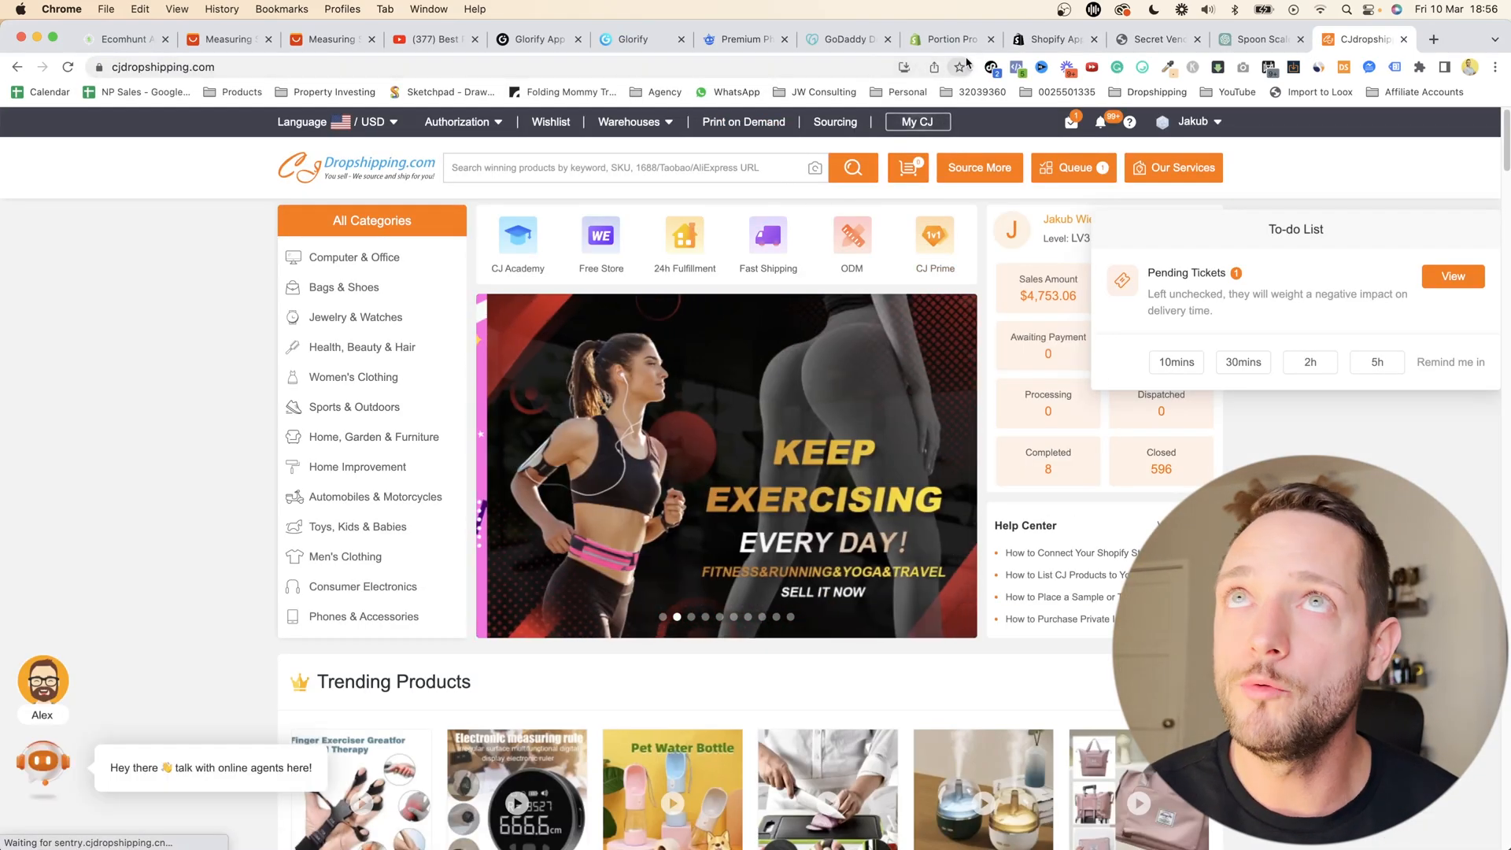
pyautogui.click(952, 39)
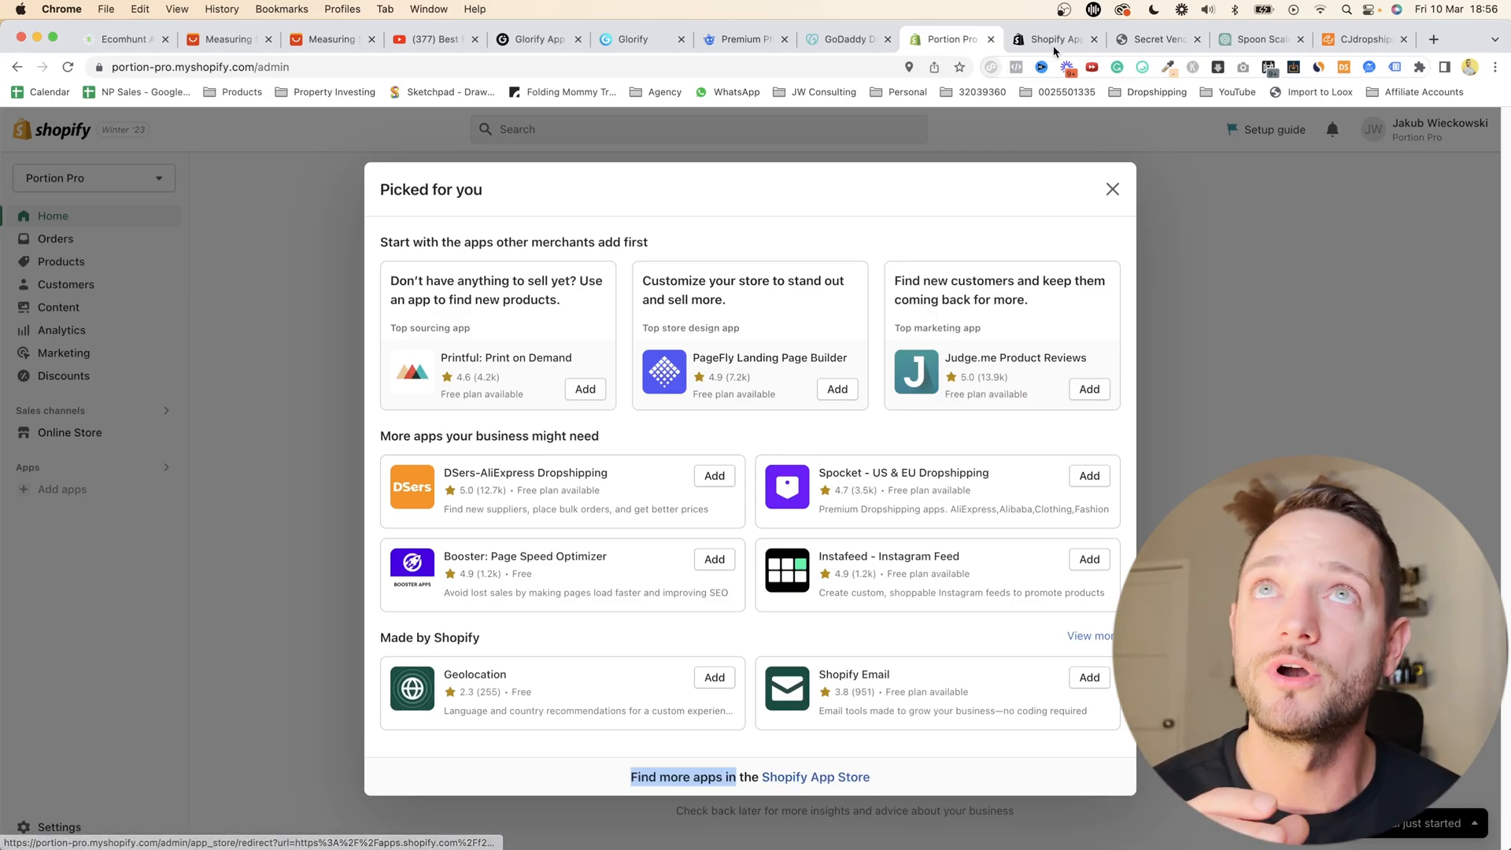
pyautogui.click(1053, 41)
pyautogui.click(534, 148)
pyautogui.write('cjdropshipping')
pyautogui.click(564, 175)
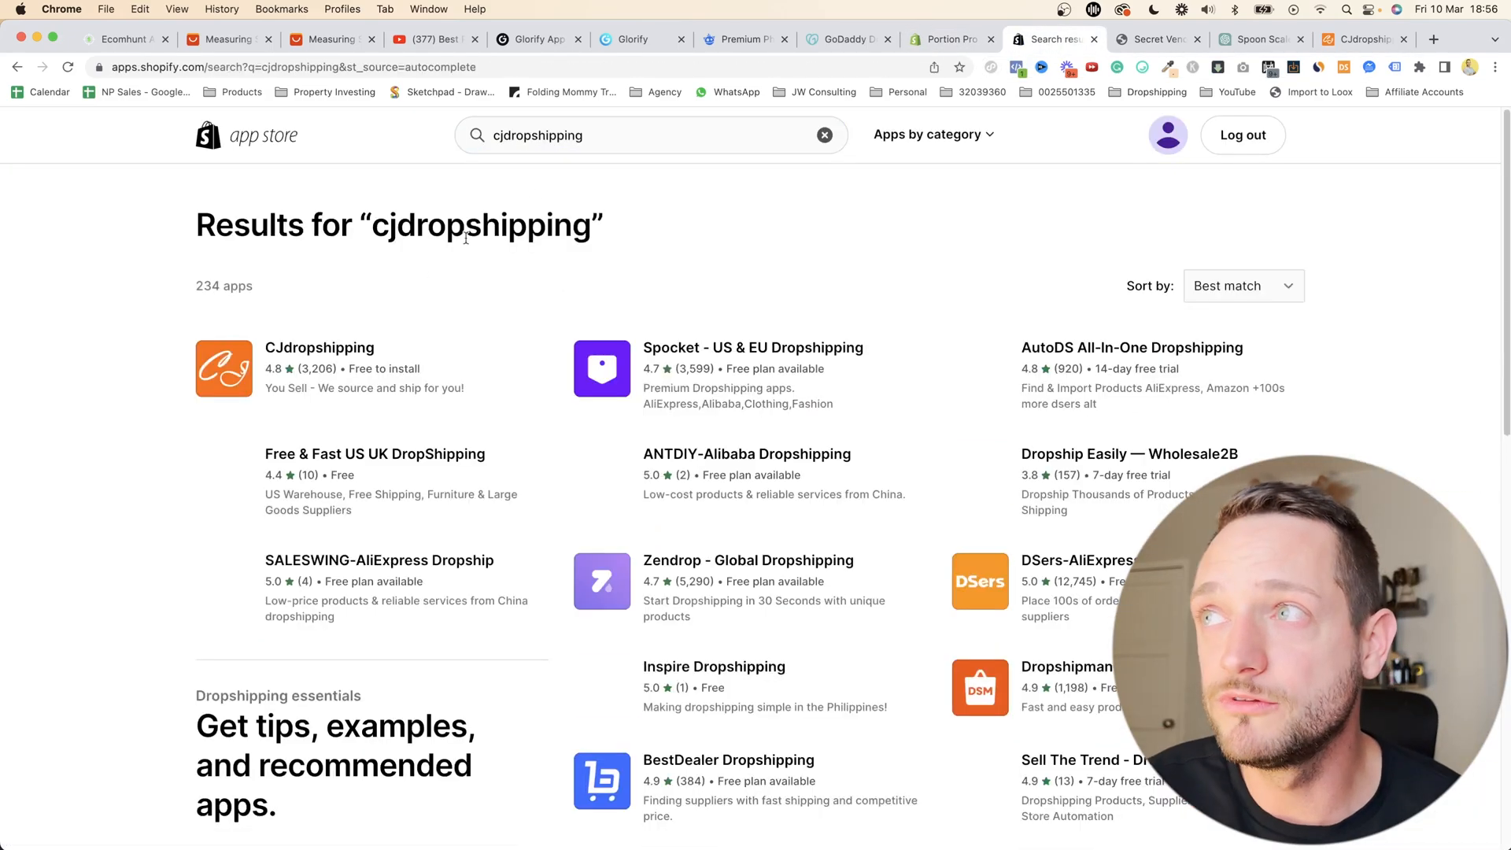
# - Install the CJdropshipping app on the Portion Pro store and authorize it with the existing CJ account, accepting the Store Authorization Agreement
pyautogui.click(224, 362)
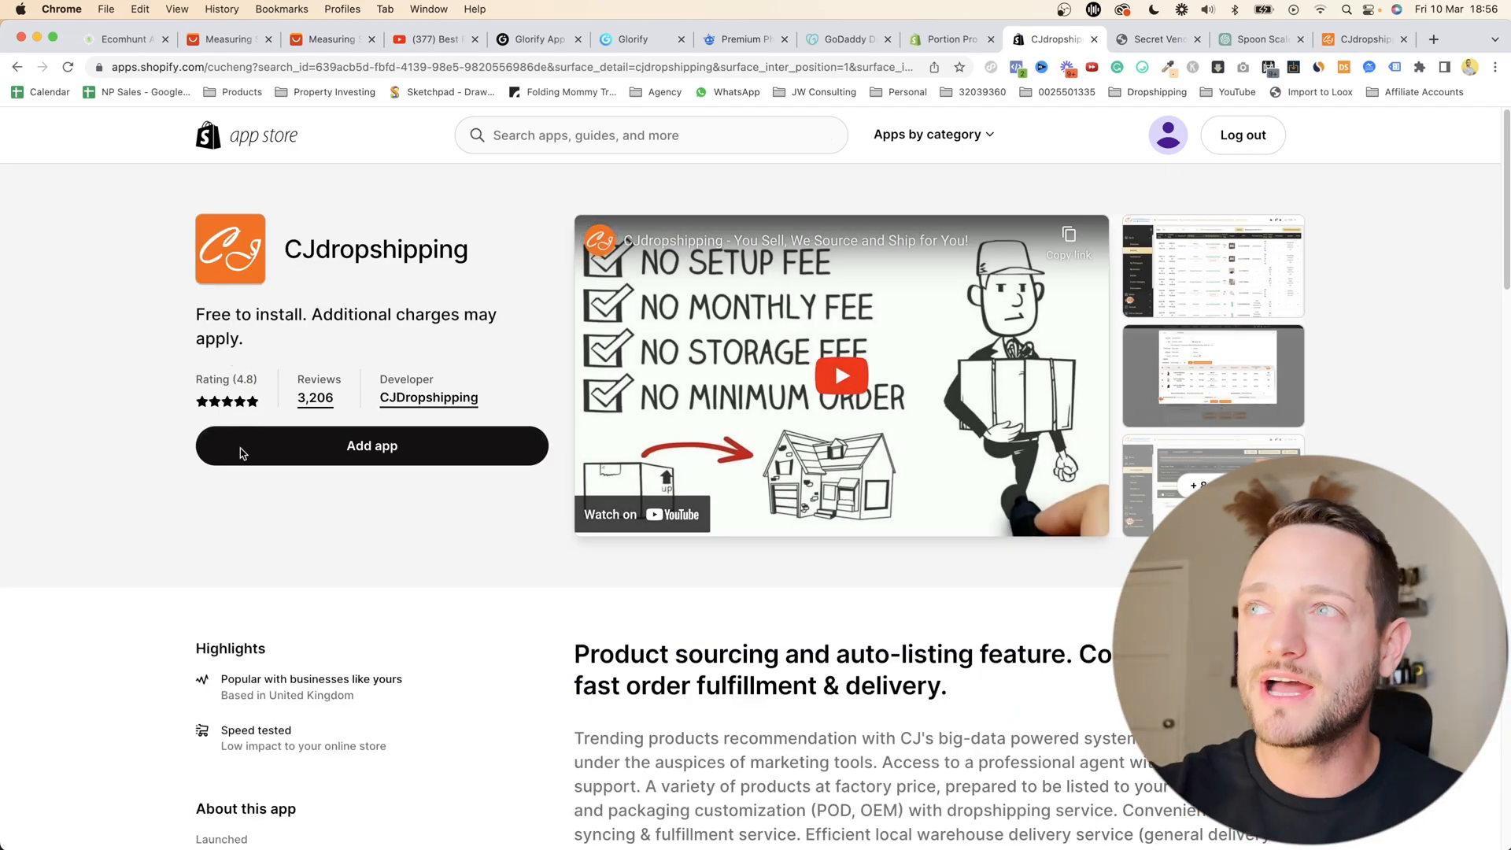
pyautogui.click(353, 447)
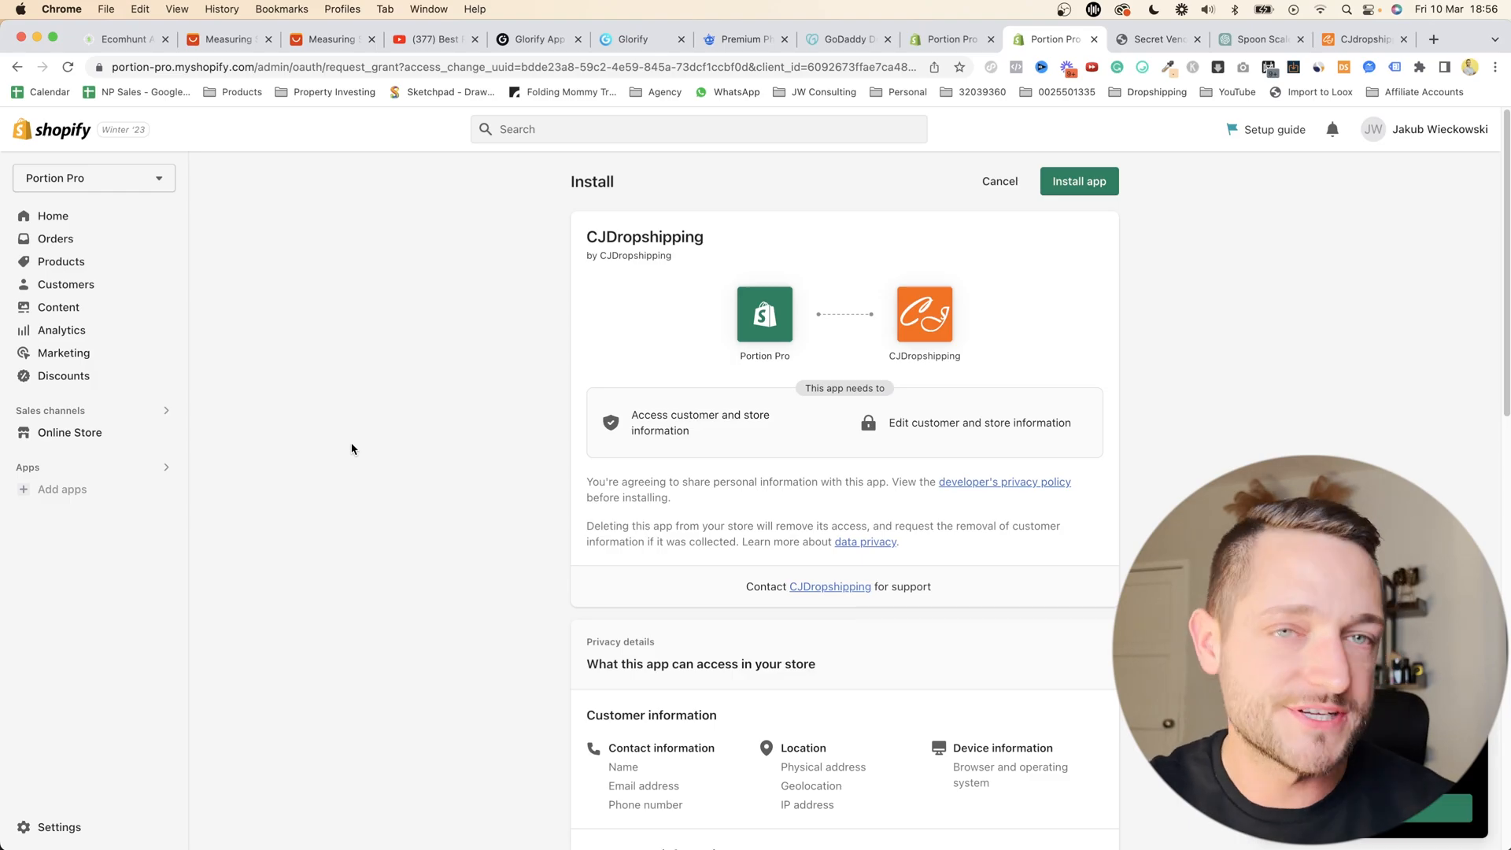
pyautogui.click(1079, 181)
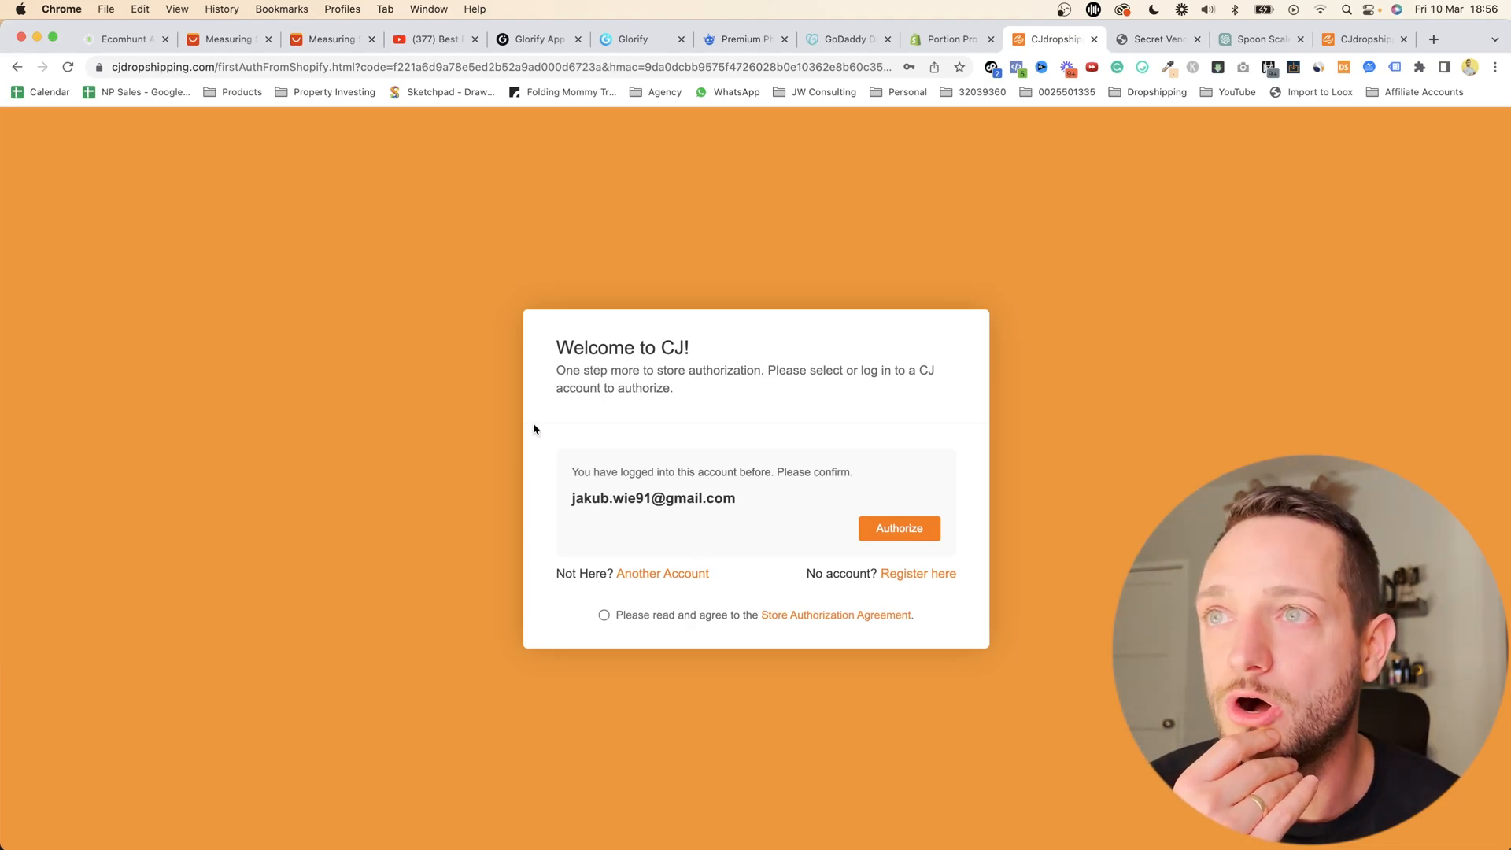
pyautogui.click(903, 528)
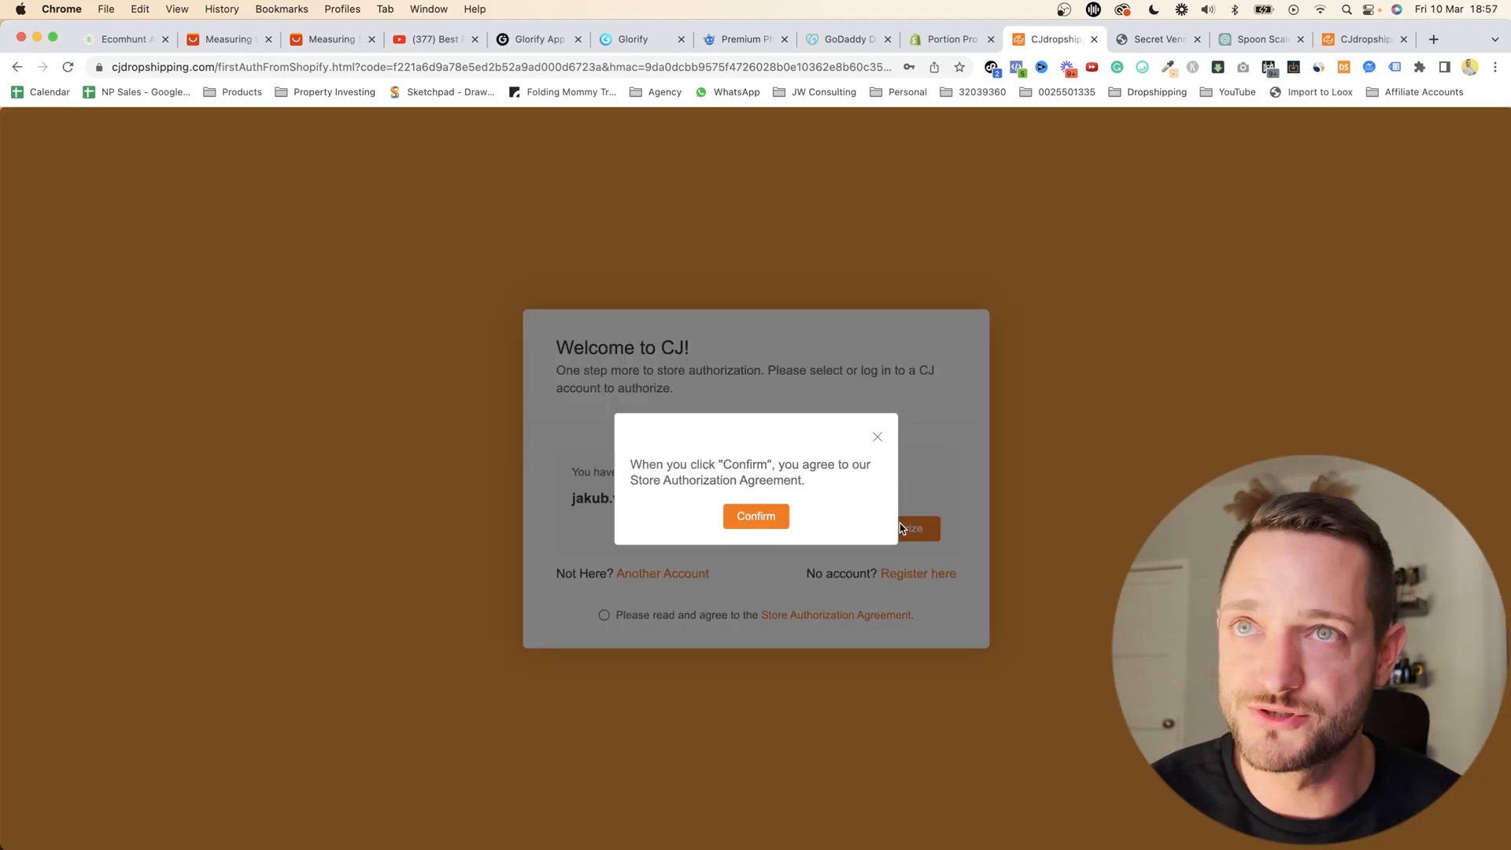
pyautogui.click(757, 518)
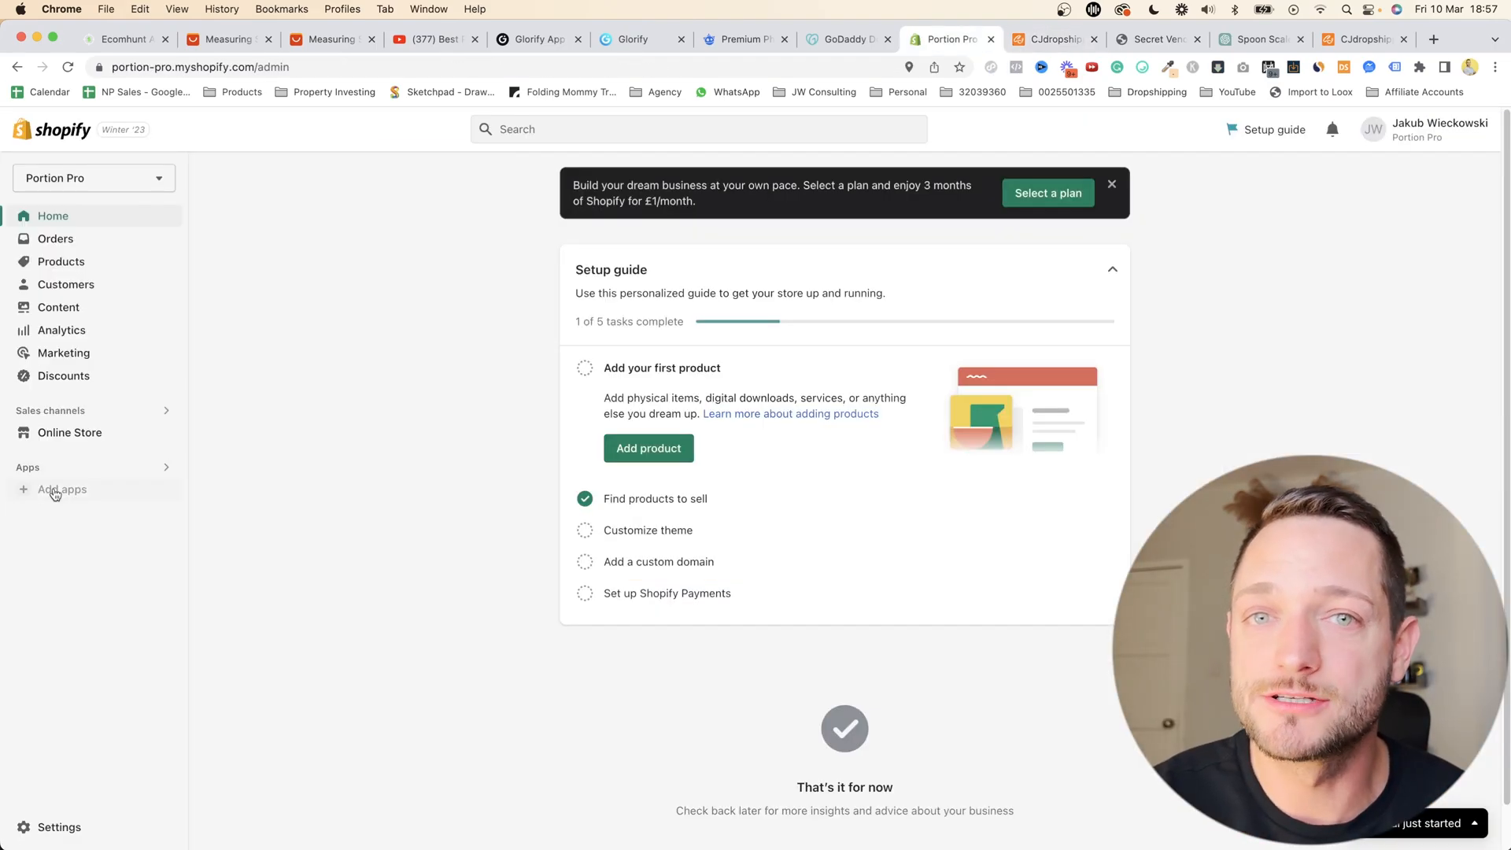
# - Reopen the Shopify App Store, start the 14-day trial of the Beginner plan in Loox Product Reviews & Photos and begin its setup
pyautogui.click(55, 491)
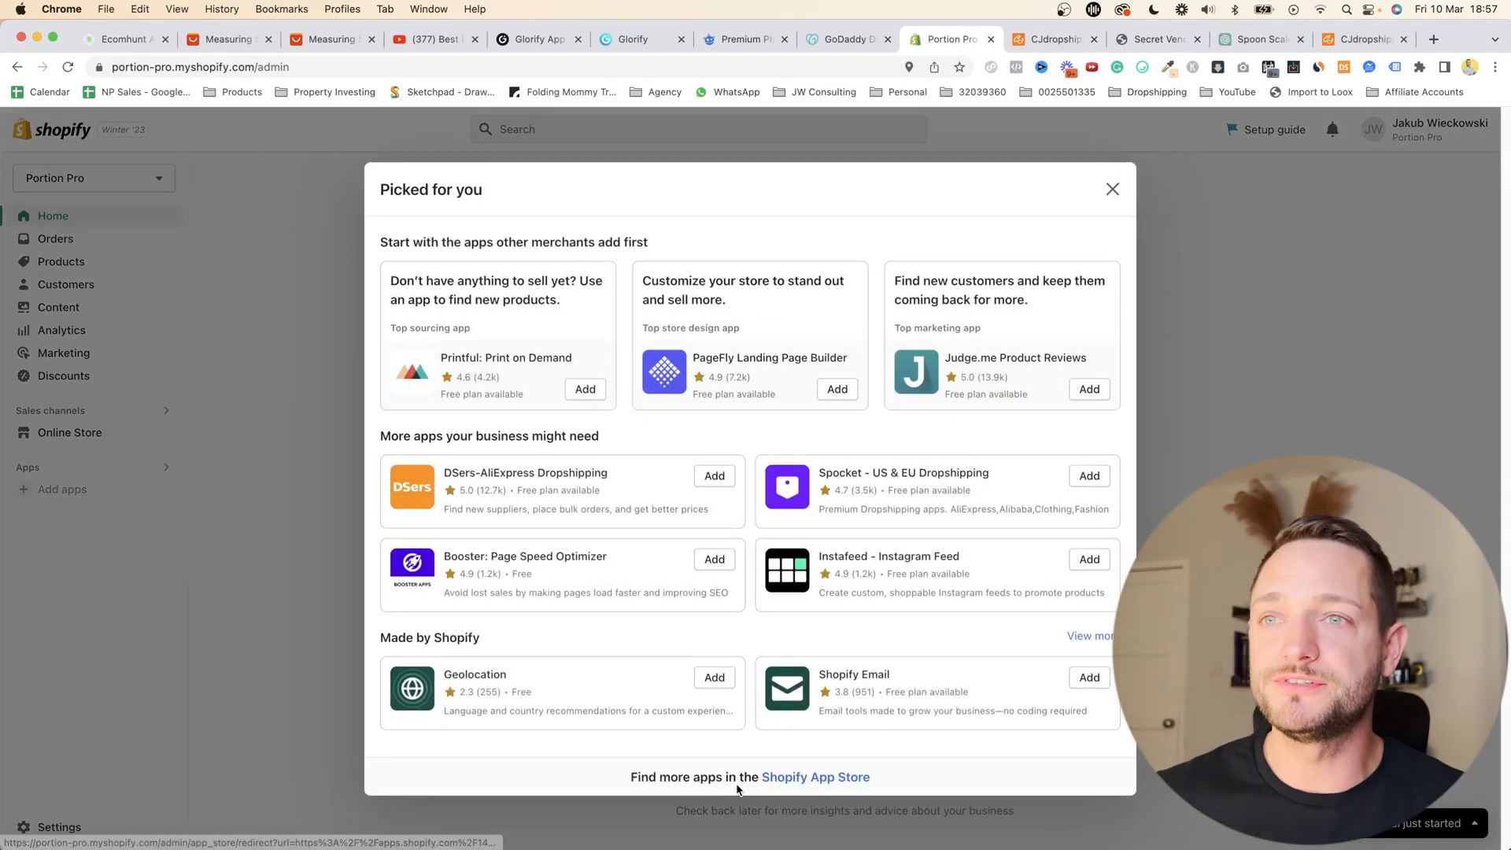
pyautogui.click(785, 779)
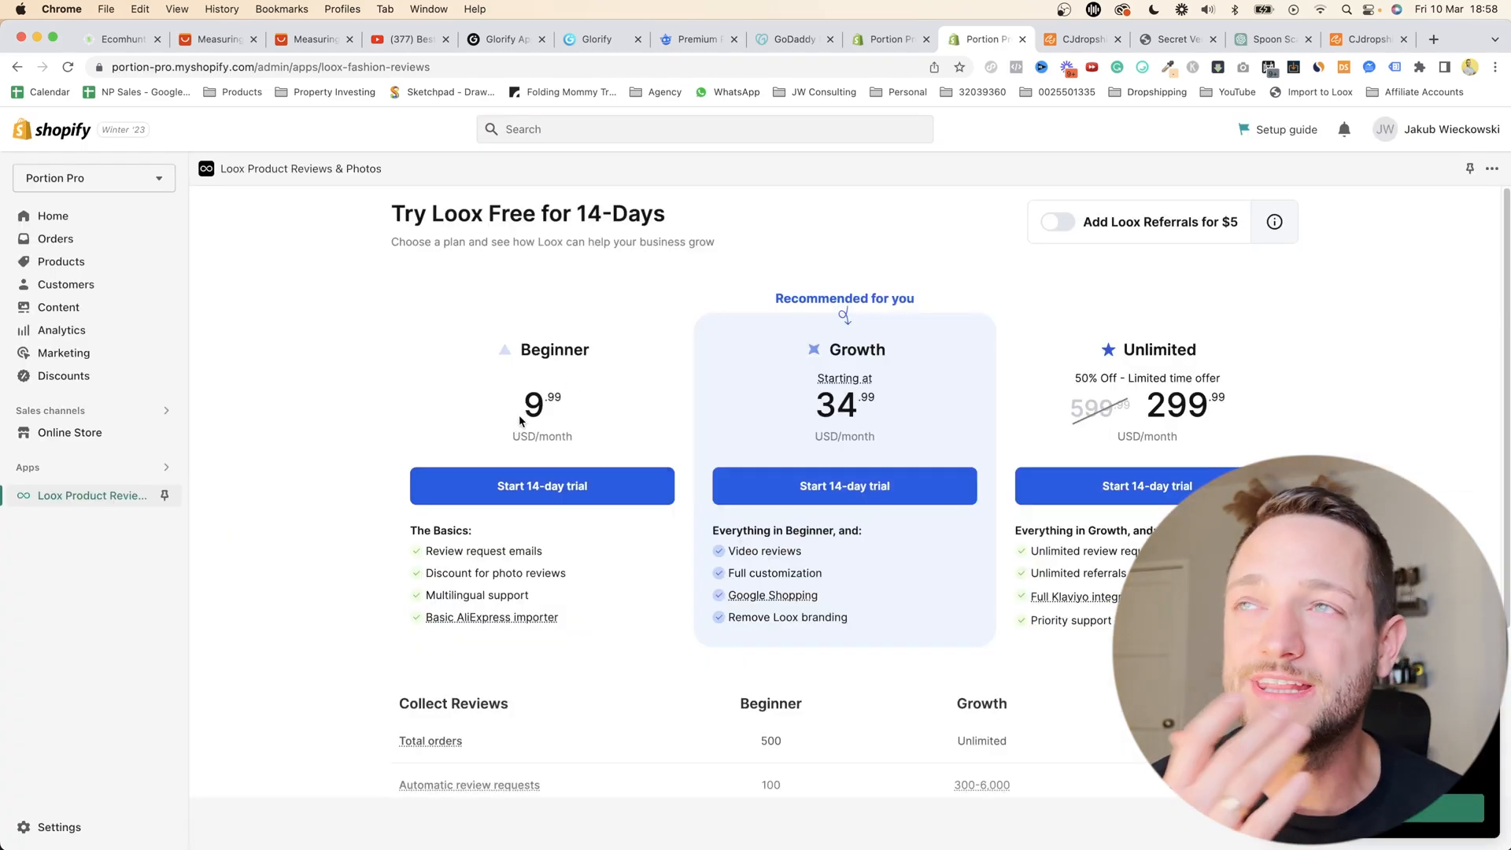
pyautogui.moveTo(523, 414); pyautogui.dragTo(573, 417)
pyautogui.moveTo(819, 413); pyautogui.dragTo(924, 413)
pyautogui.click(919, 408)
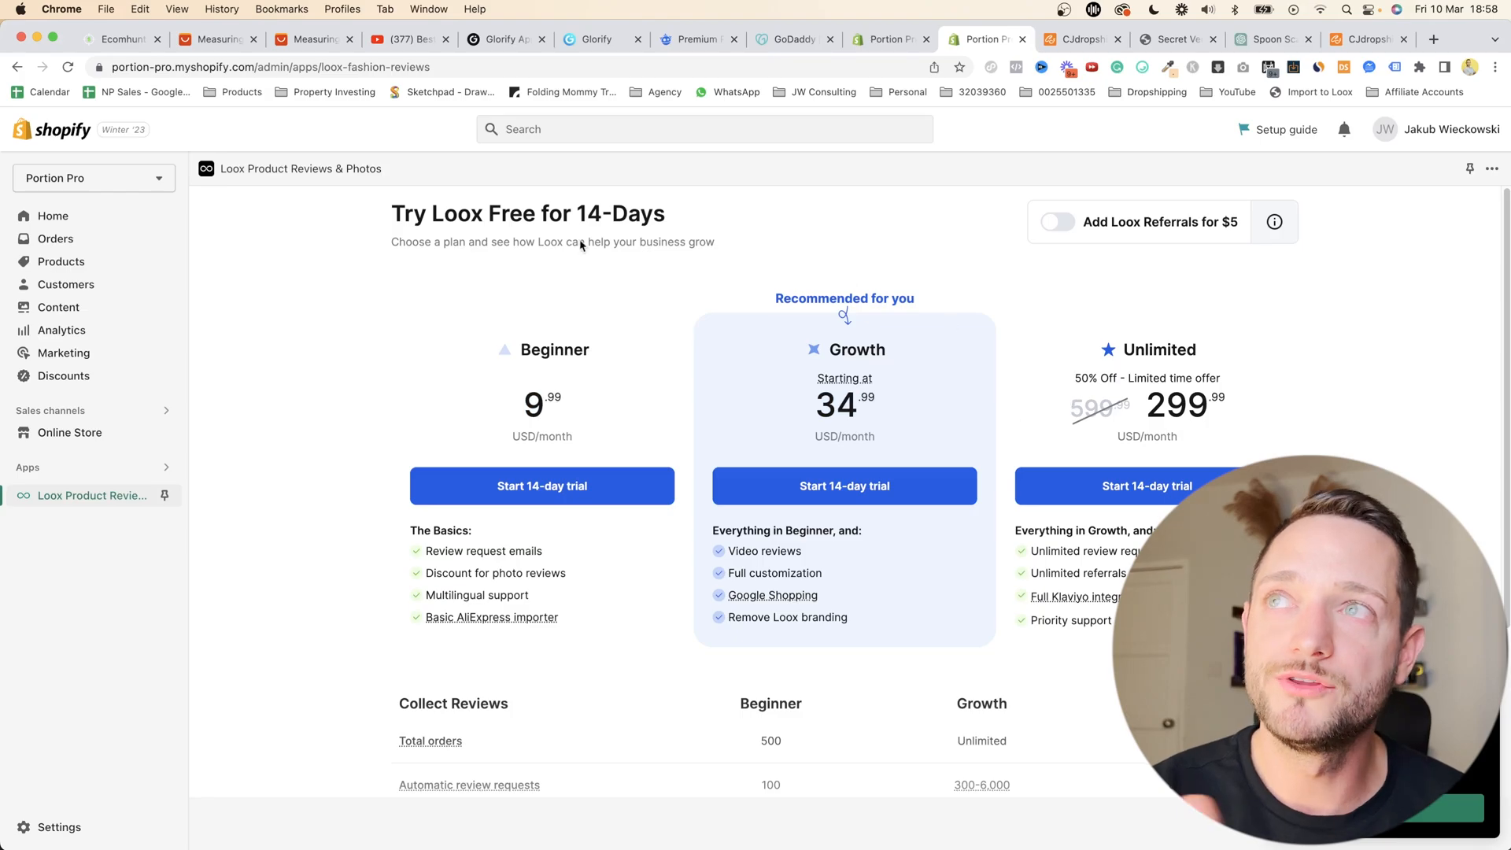
pyautogui.click(521, 494)
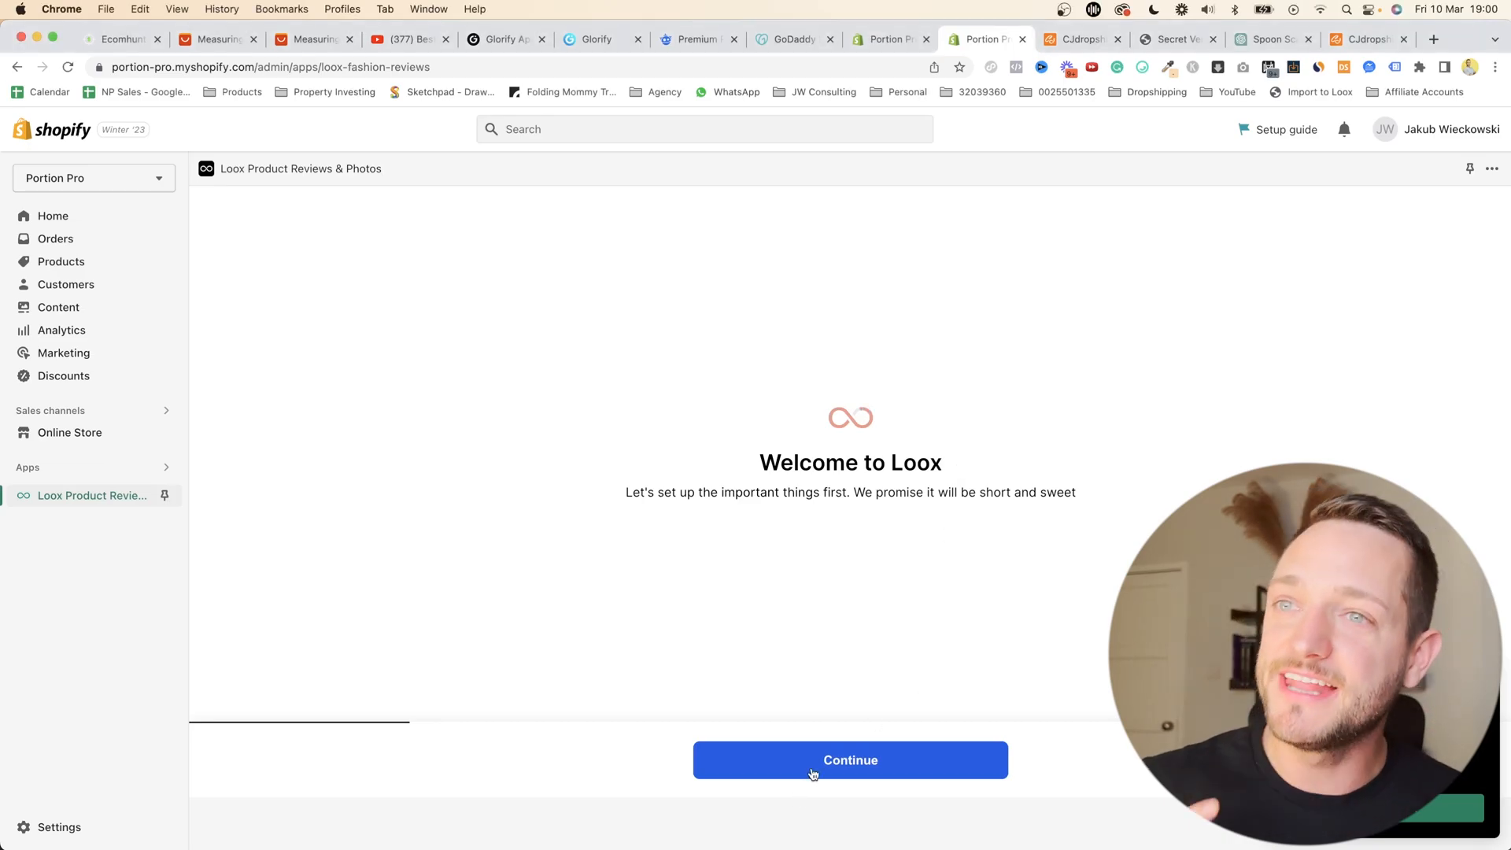
pyautogui.click(838, 758)
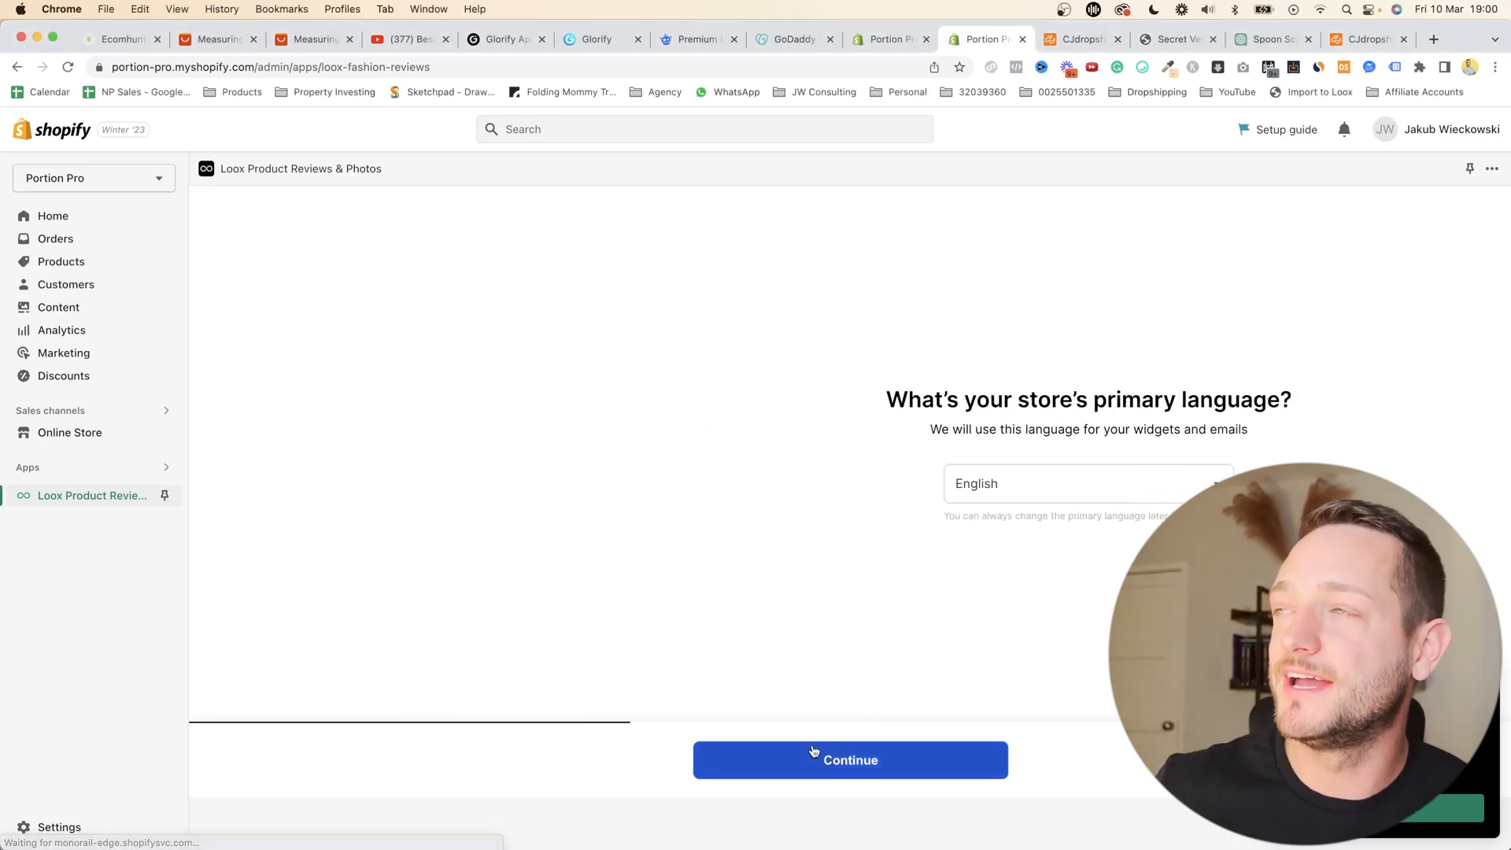
# - View the order tracking page generated by the Track123 app, then return to the store admin
pyautogui.click(166, 467)
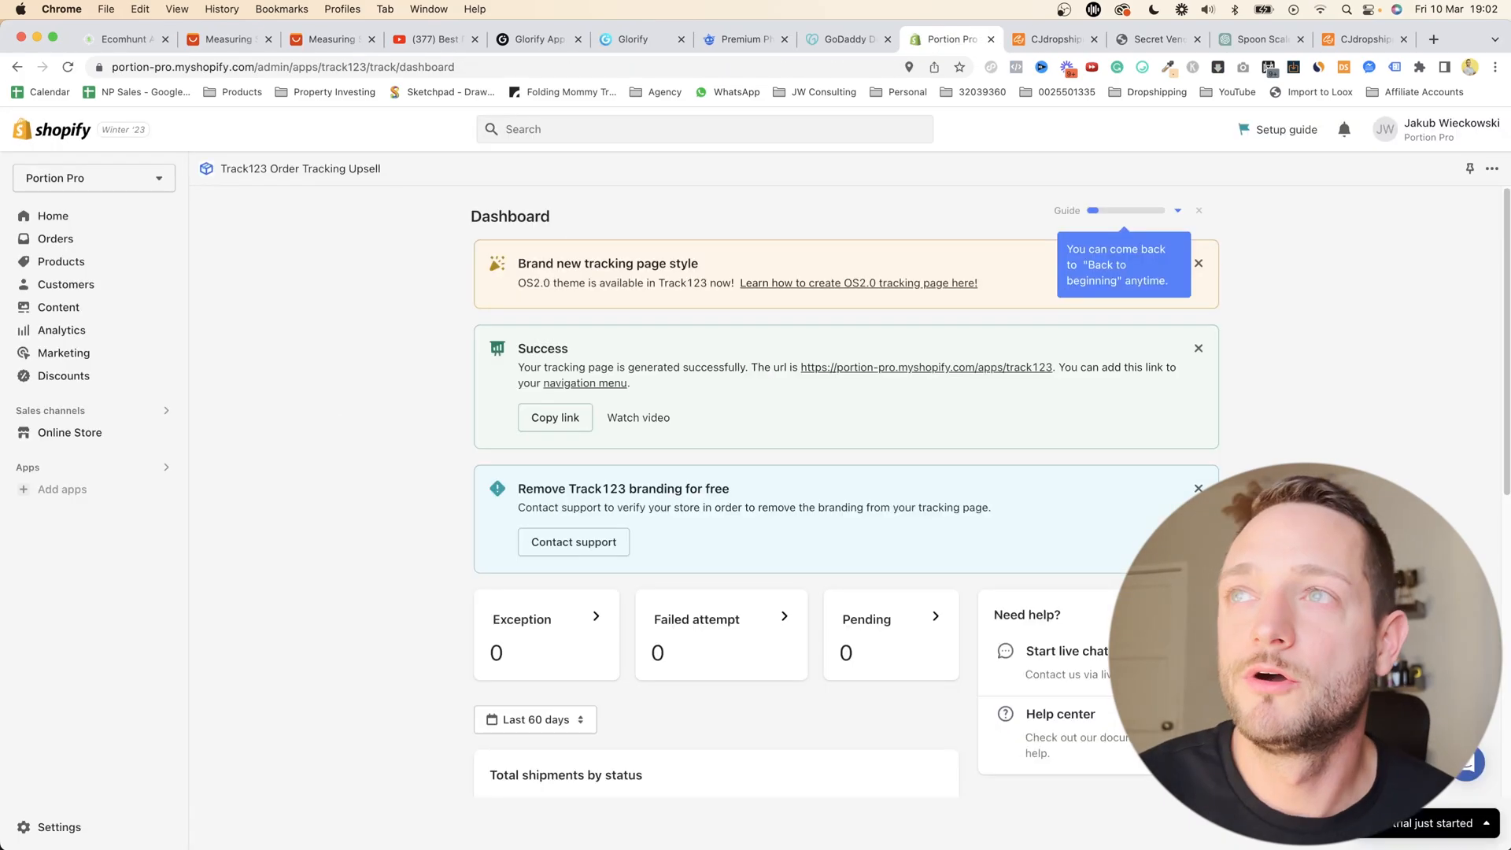
pyautogui.click(866, 369)
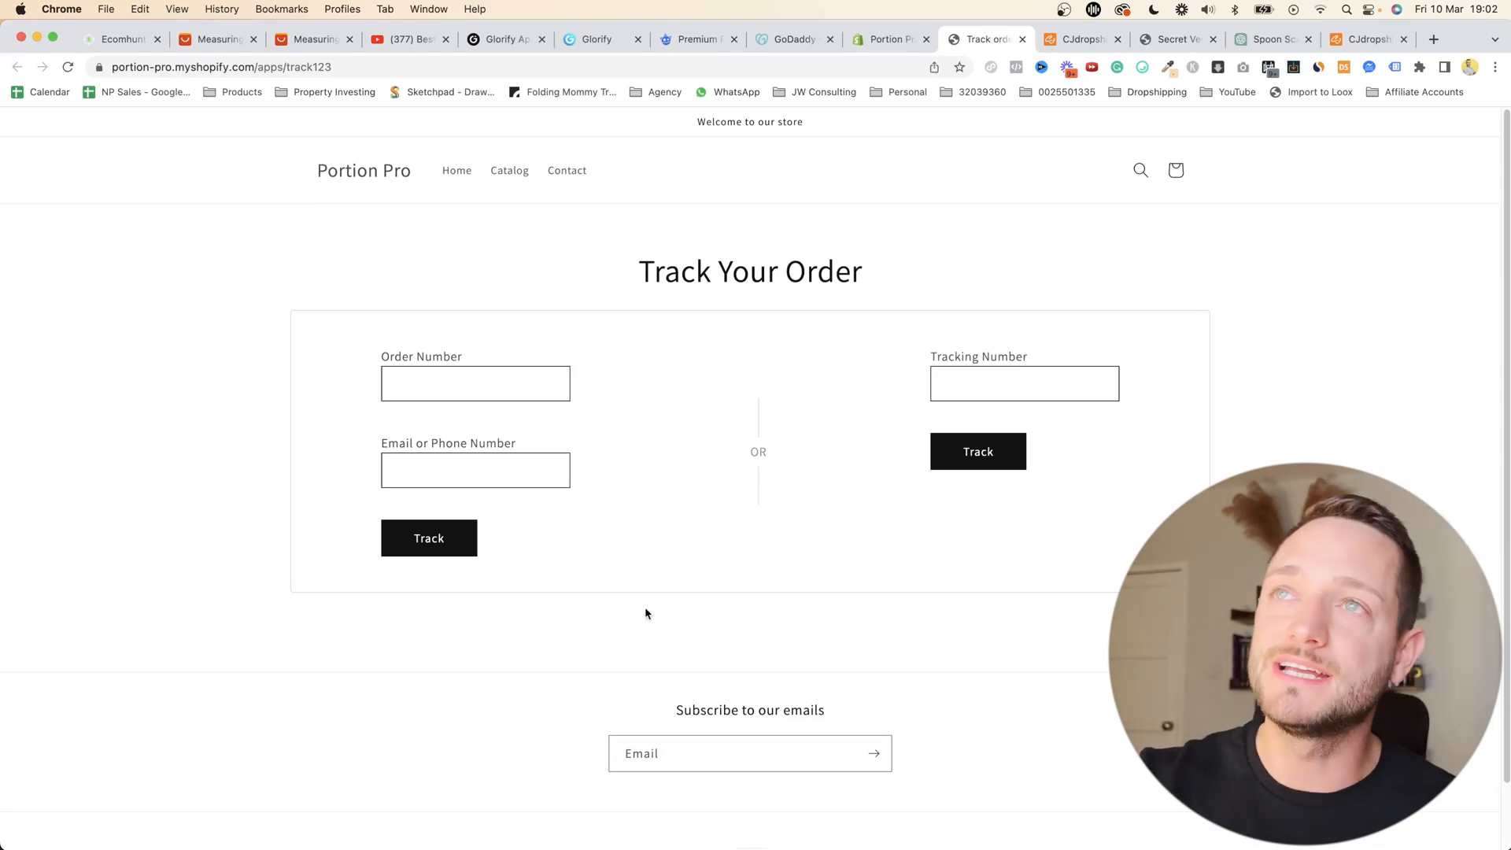
pyautogui.click(887, 39)
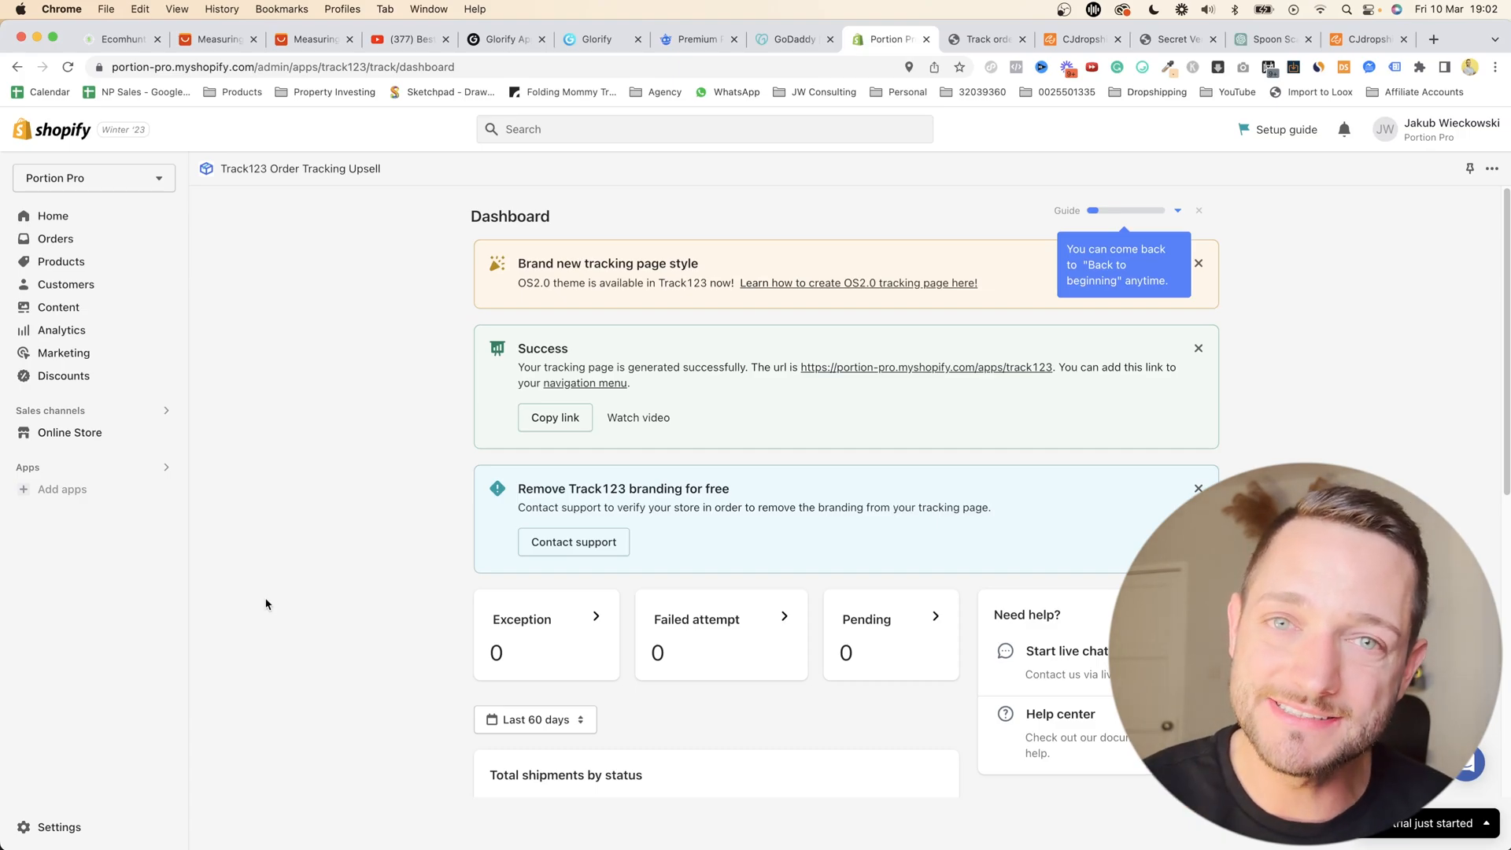
# - Search the Shopify App Store for "trackshore" and start adding the Trackshore - PayPal Track Sync app
pyautogui.click(69, 472)
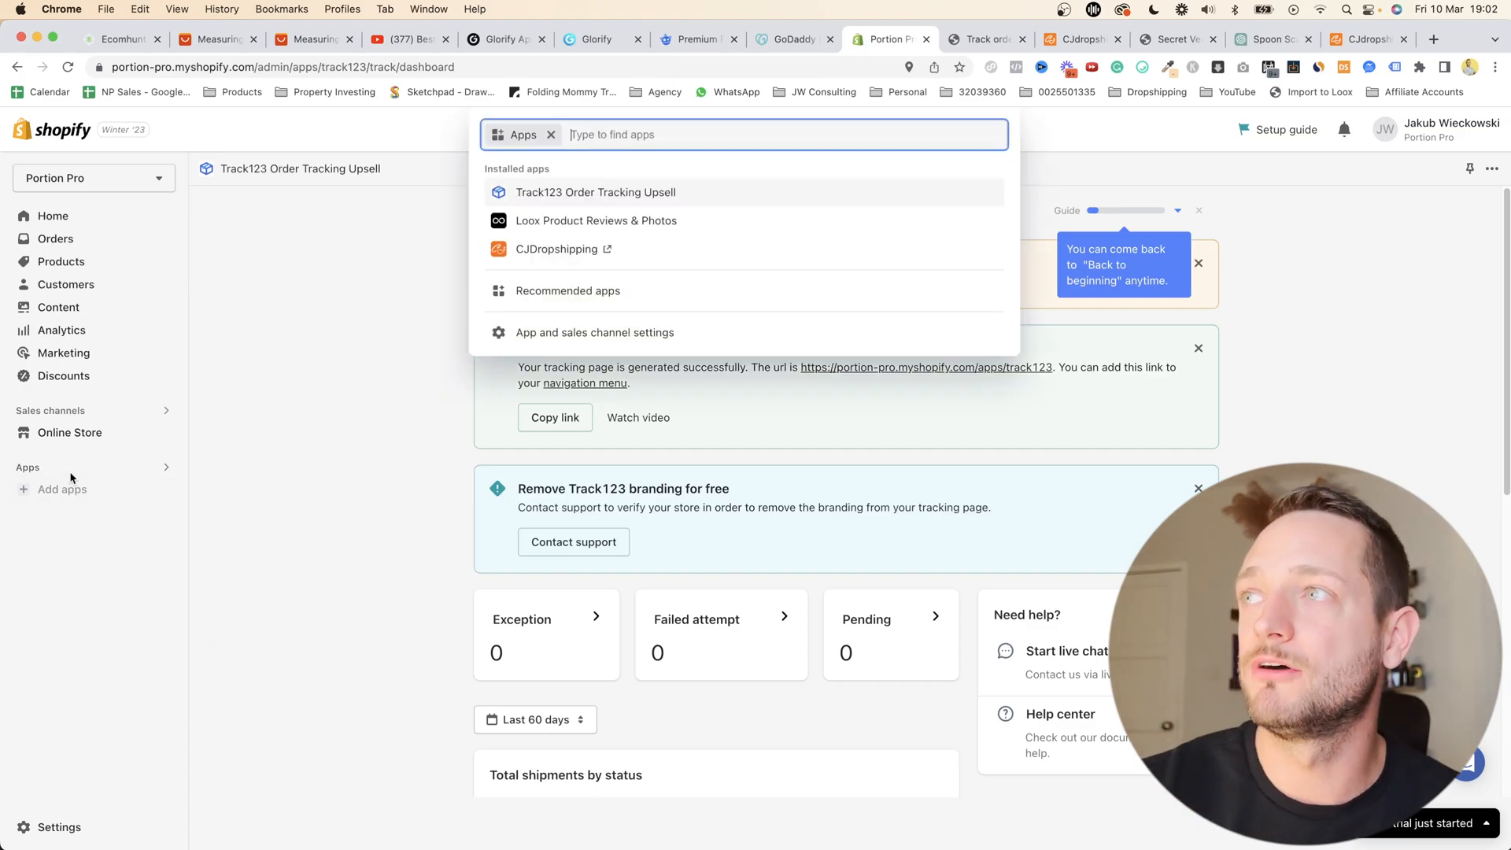
pyautogui.click(540, 333)
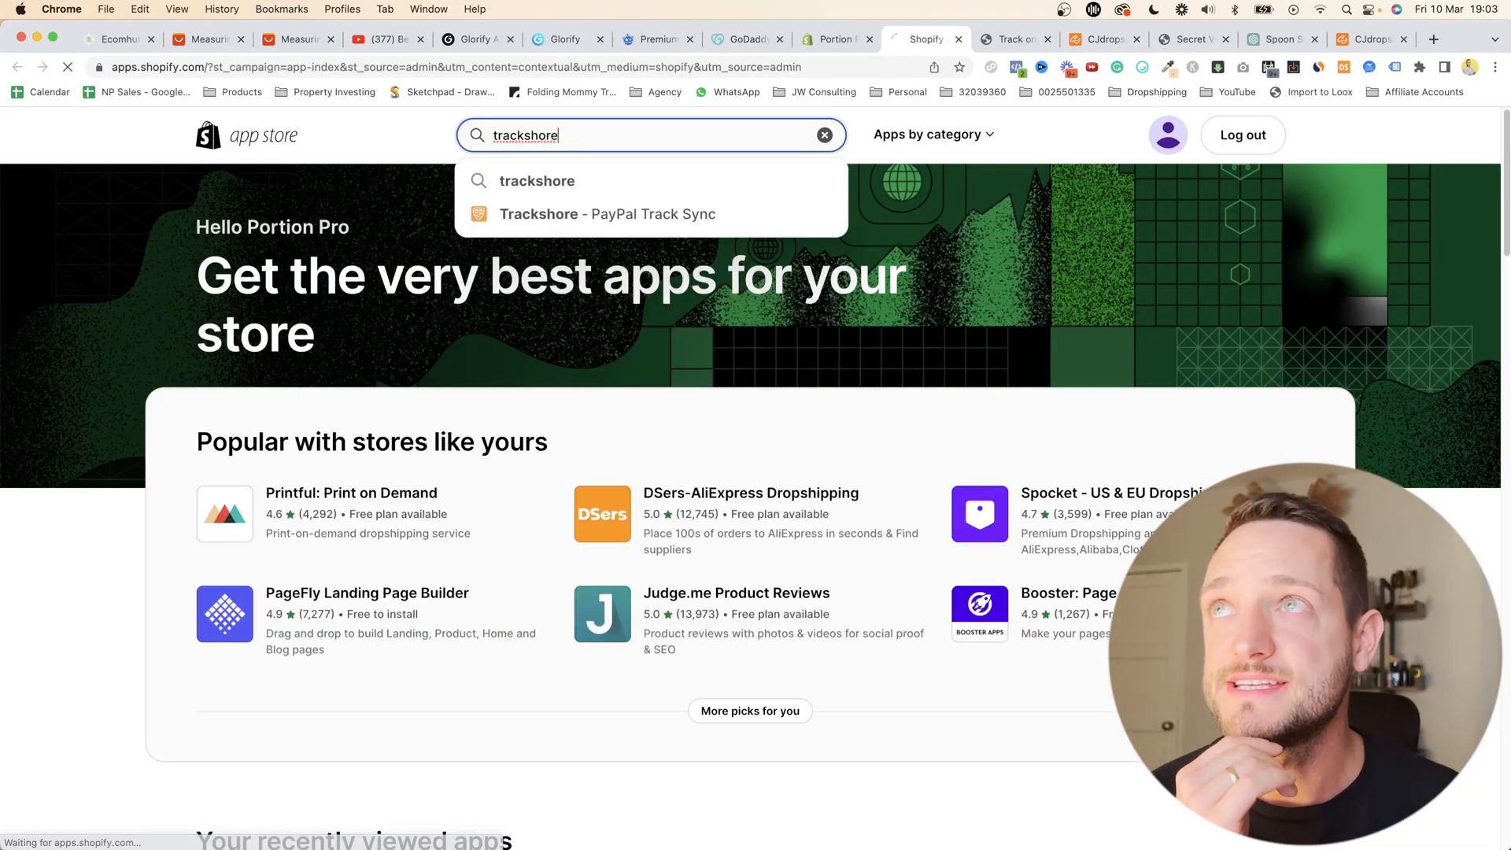
pyautogui.press('Return')
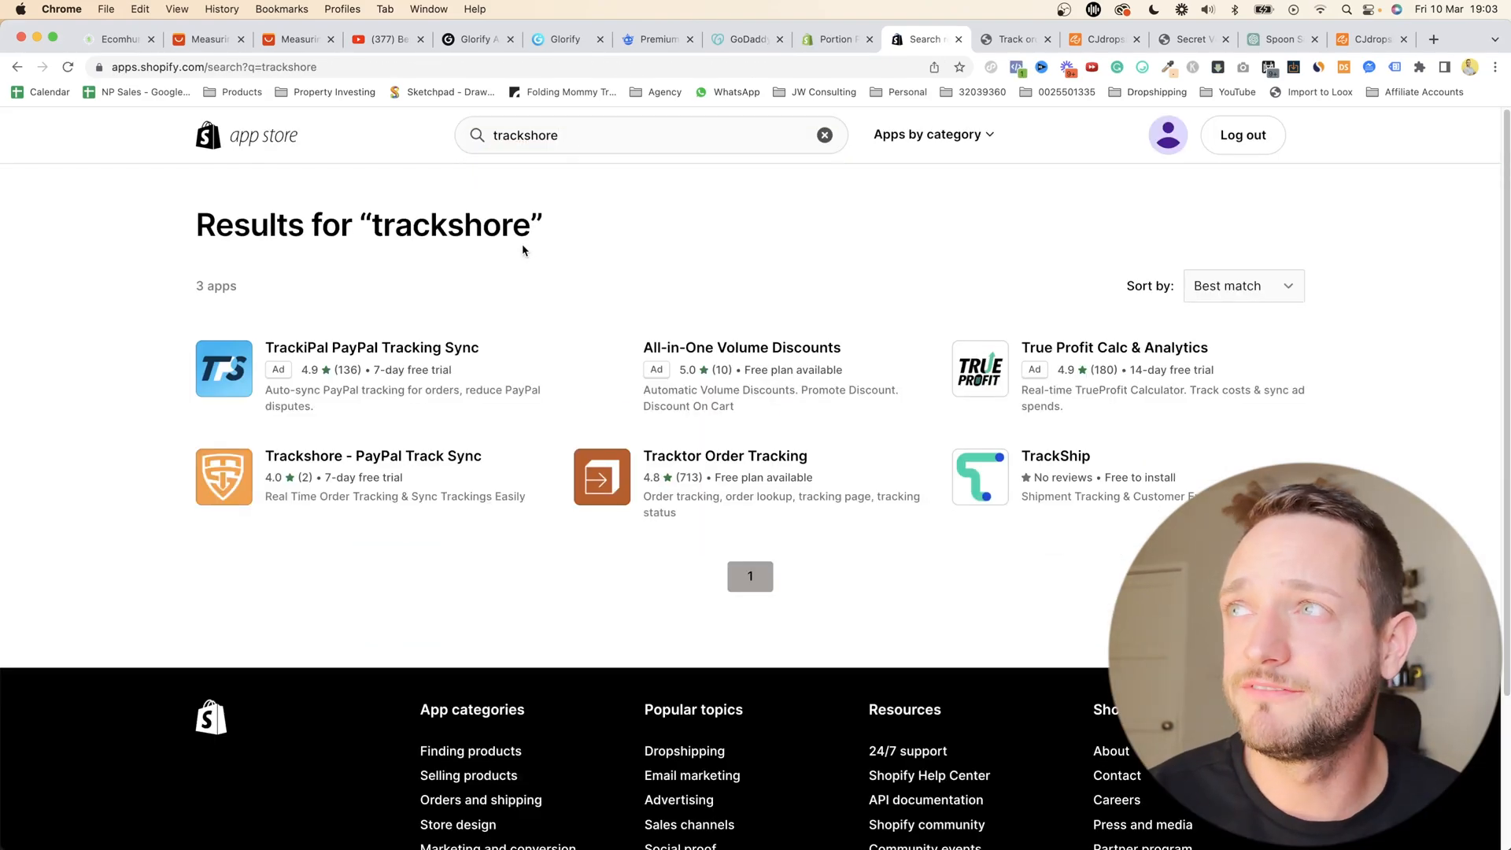
pyautogui.click(371, 460)
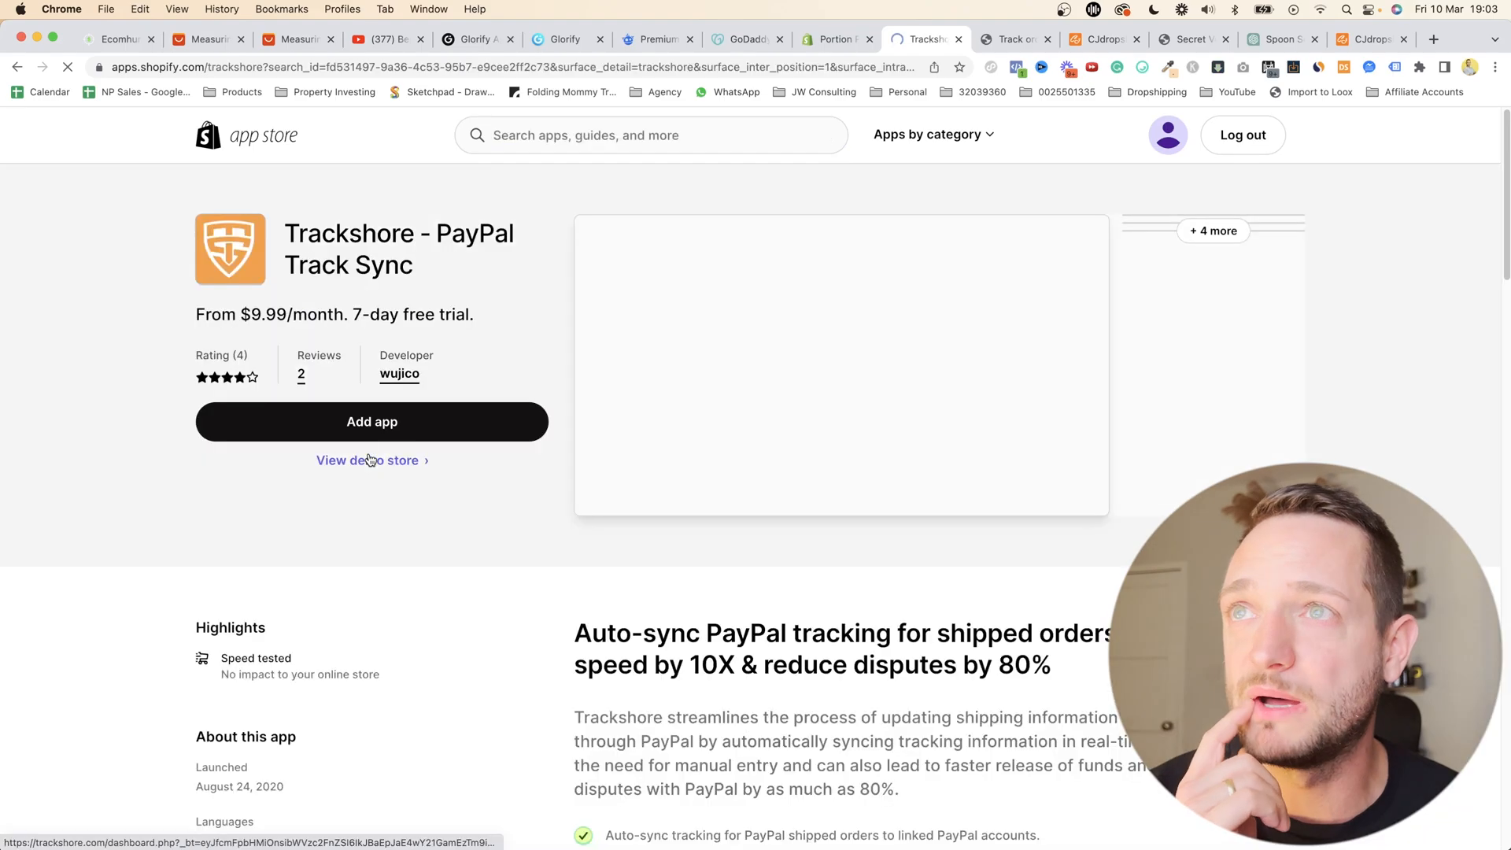
pyautogui.click(362, 422)
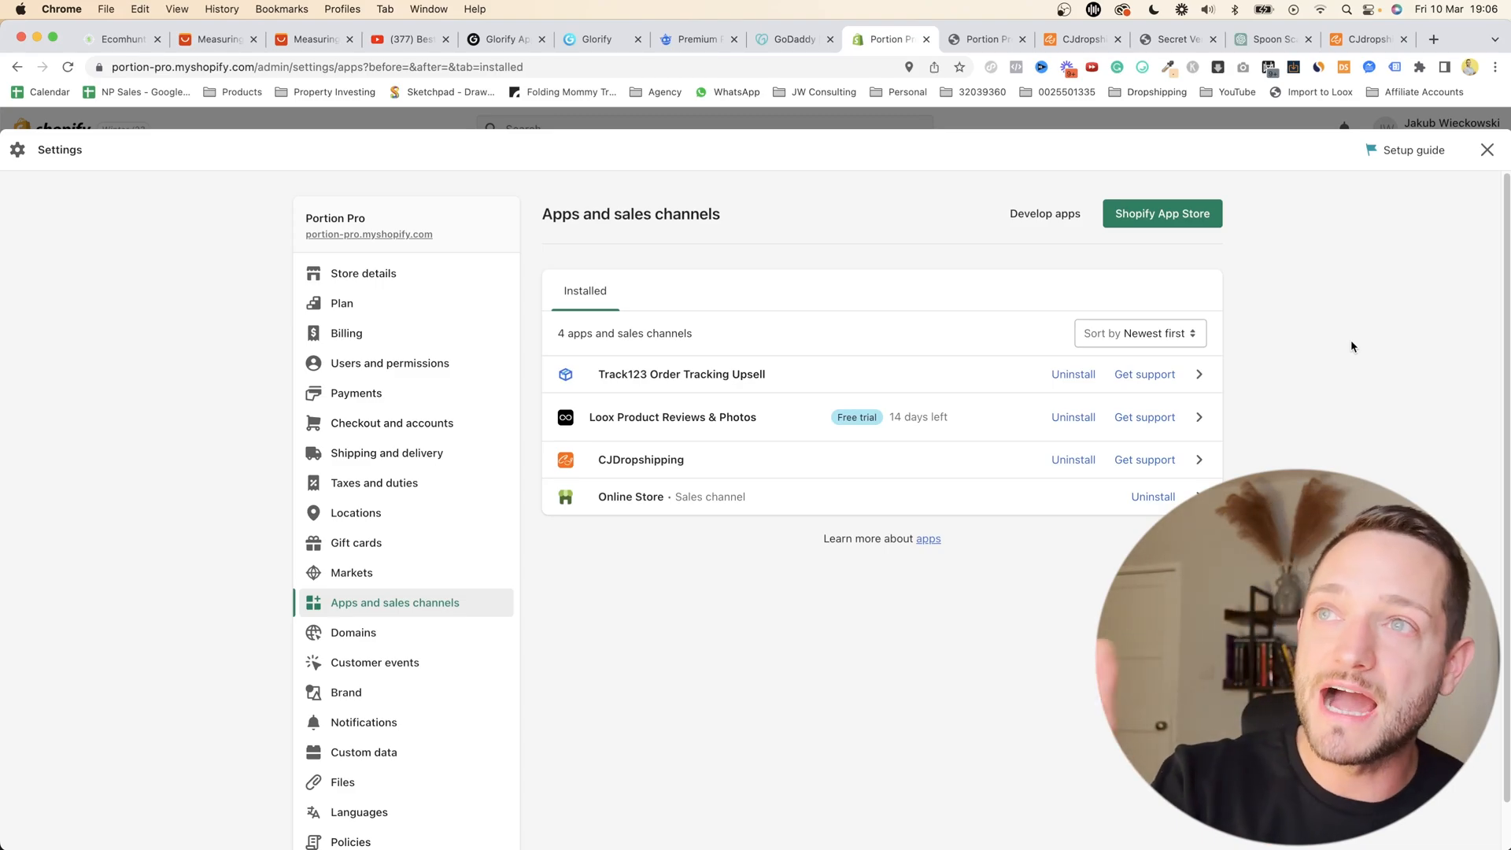
# - Search CJdropshipping for "spoon scale", open the first result, Kitchen Scale Measuring Spoon Scale, and examine its product price
pyautogui.click(1074, 41)
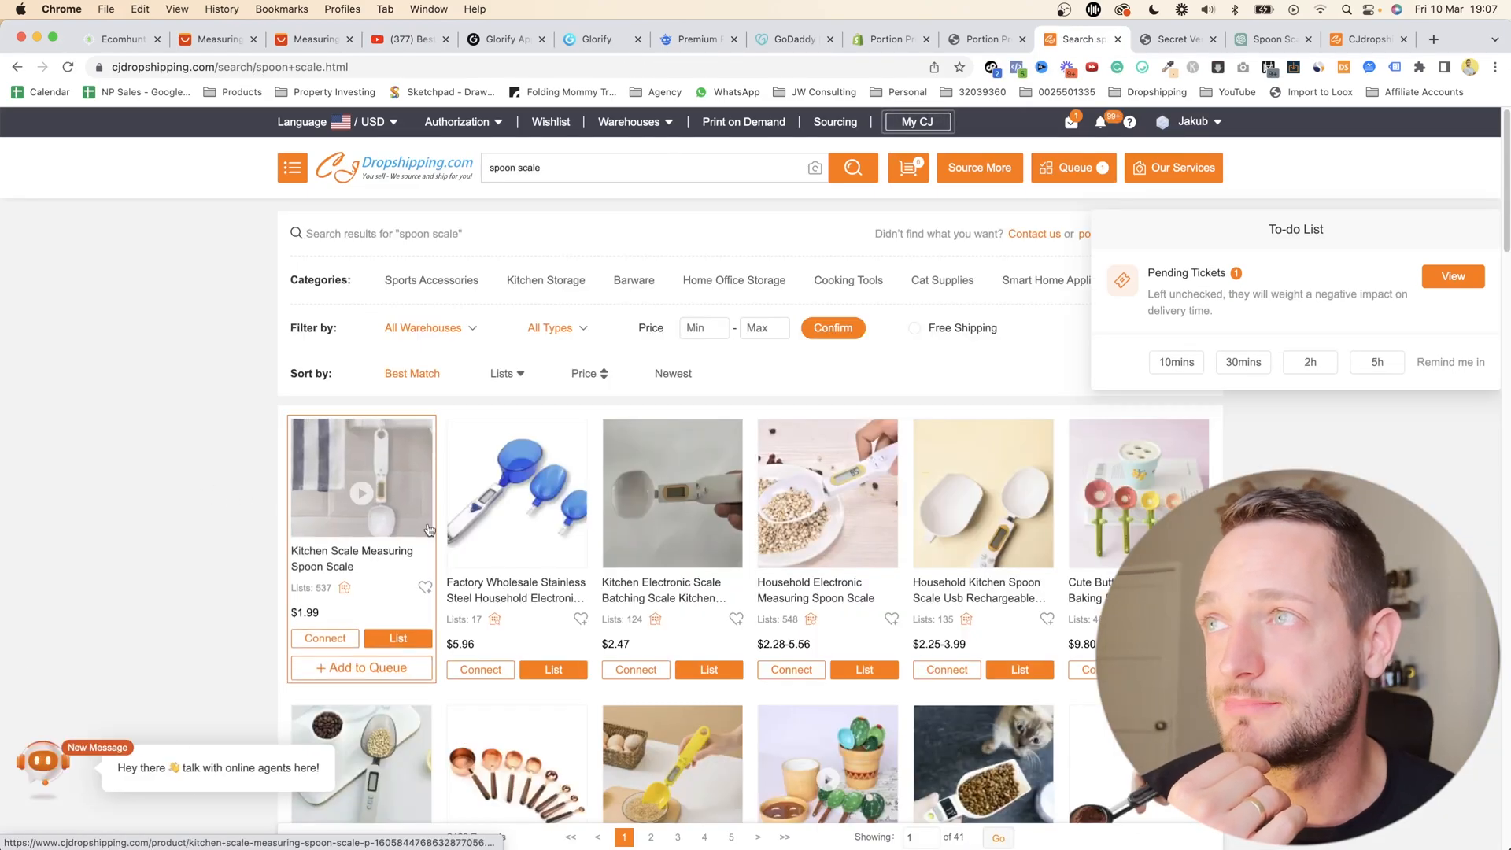
pyautogui.scroll(-3, 227, 624)
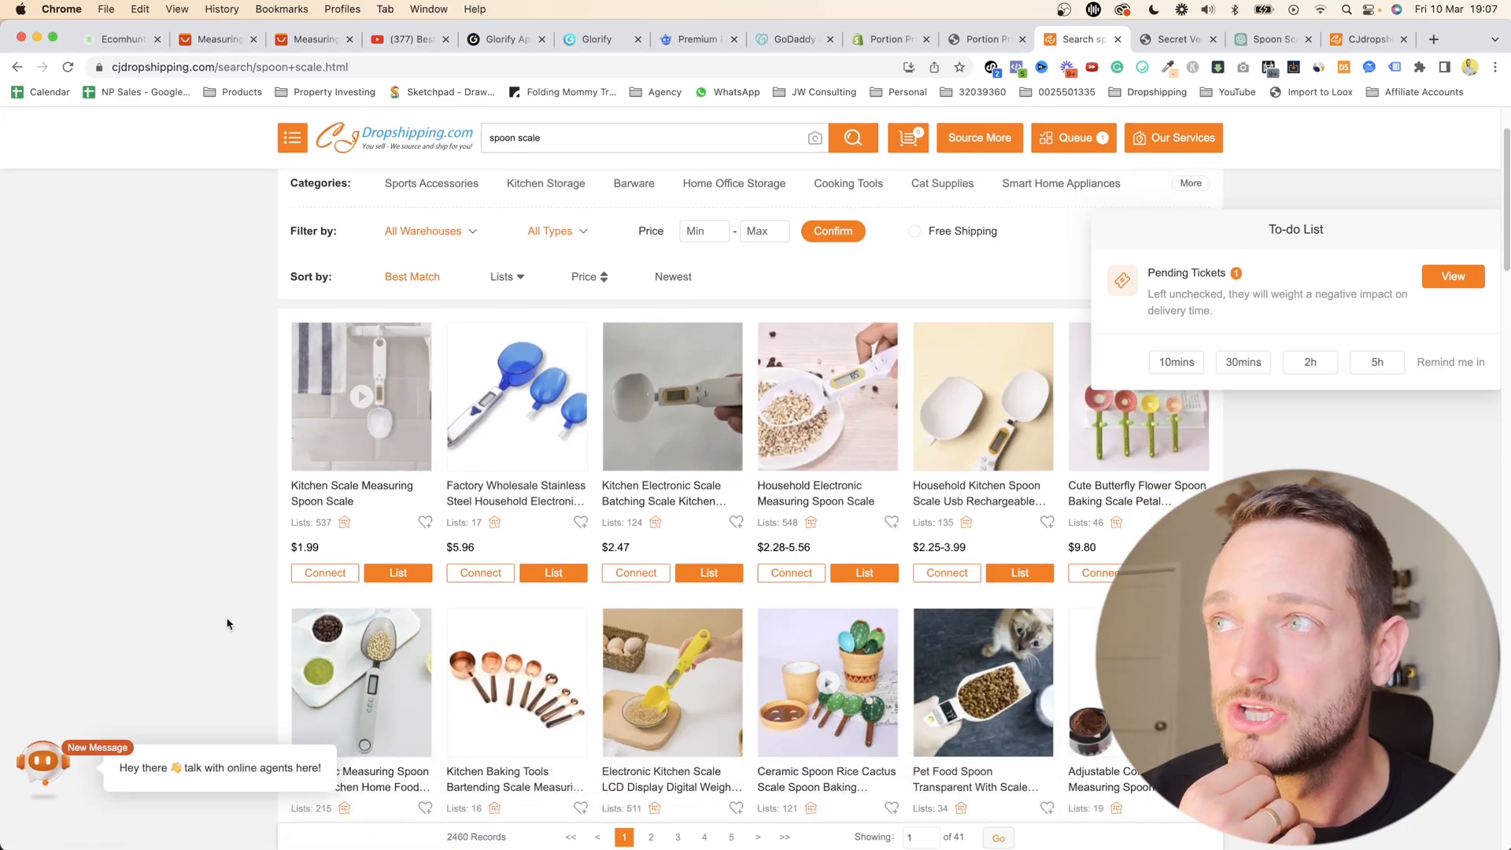
pyautogui.click(407, 374)
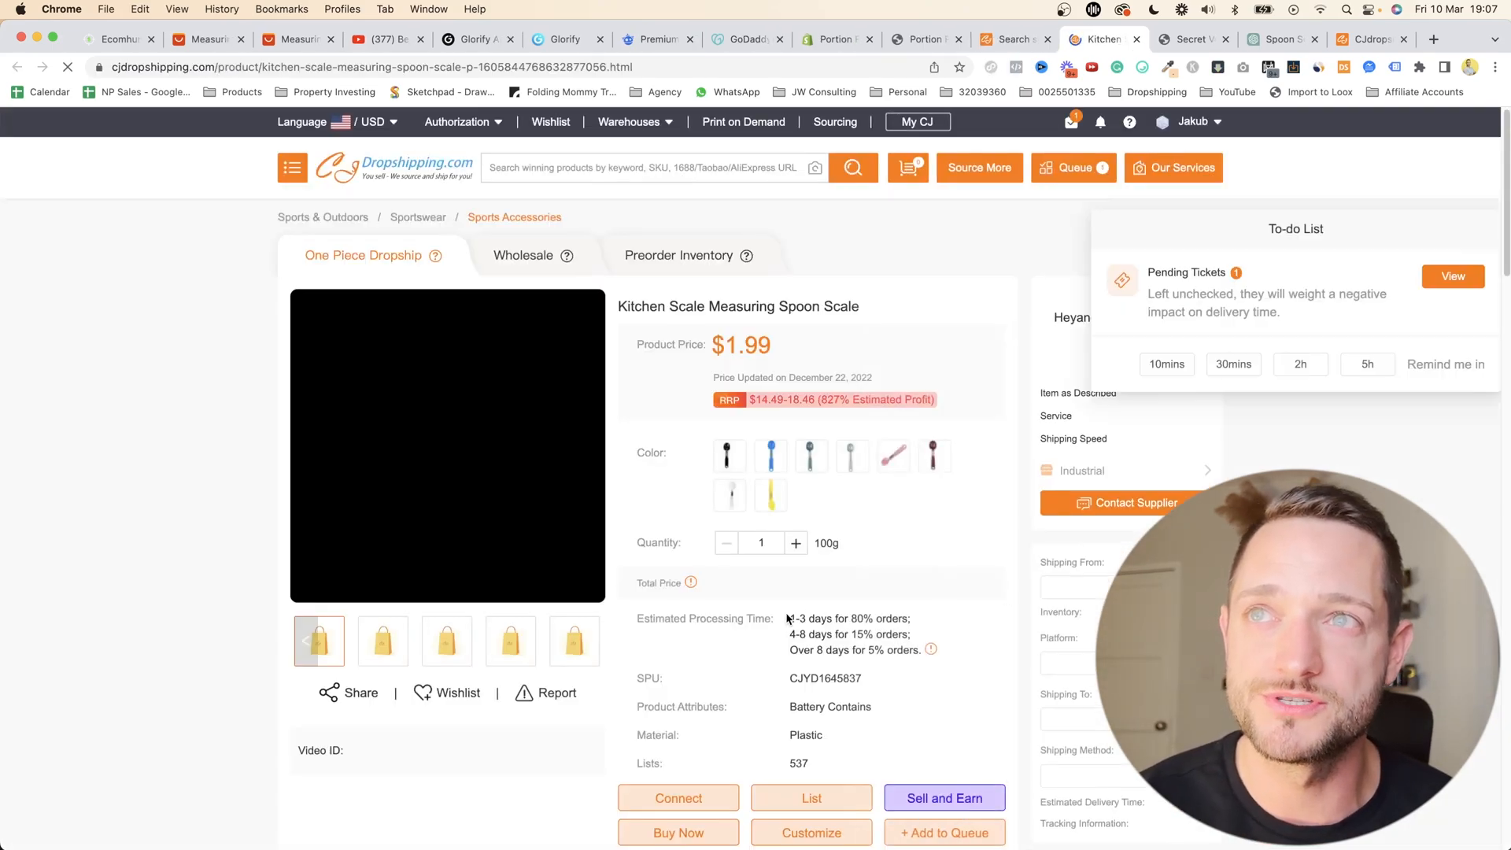
pyautogui.scroll(-1, 790, 620)
pyautogui.moveTo(726, 286); pyautogui.dragTo(786, 289)
pyautogui.click(780, 290)
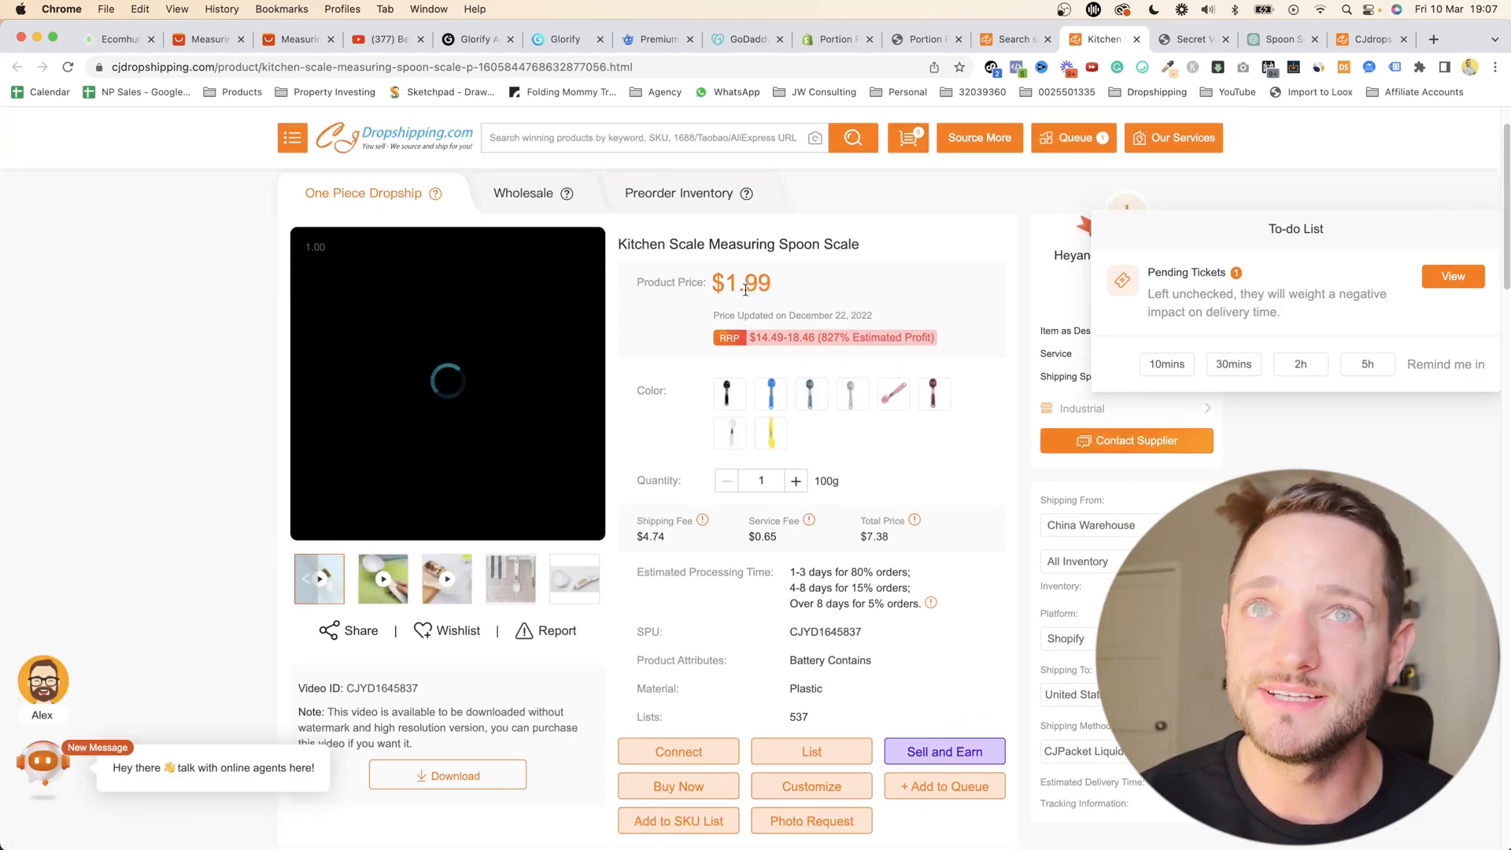
# - Open the spoon scale's shipping methods for the United States and compare their costs and delivery times
pyautogui.scroll(-3, 857, 384)
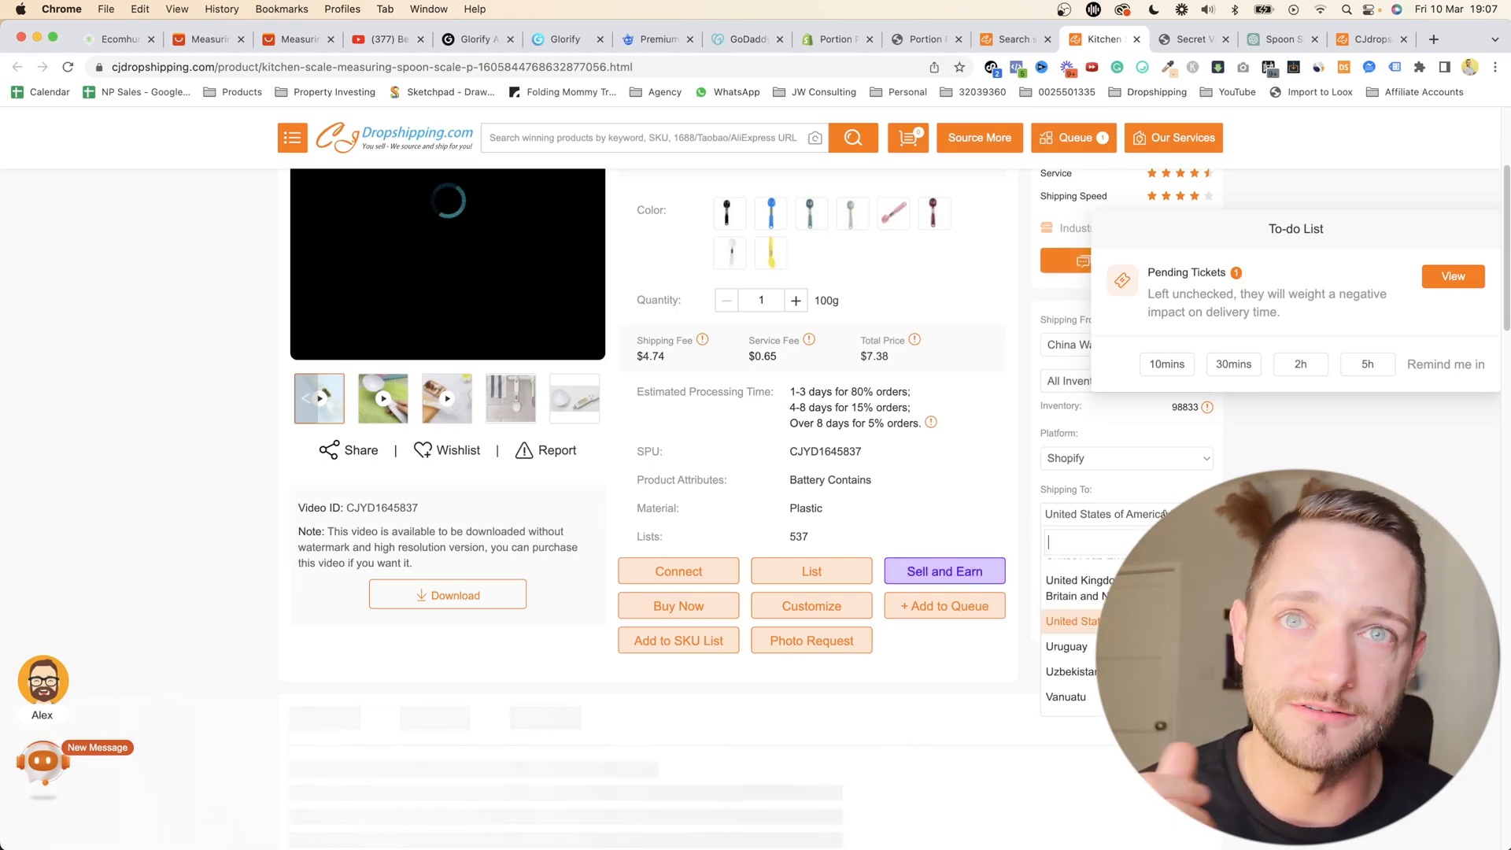
pyautogui.click(1157, 579)
pyautogui.scroll(-2, 1117, 551)
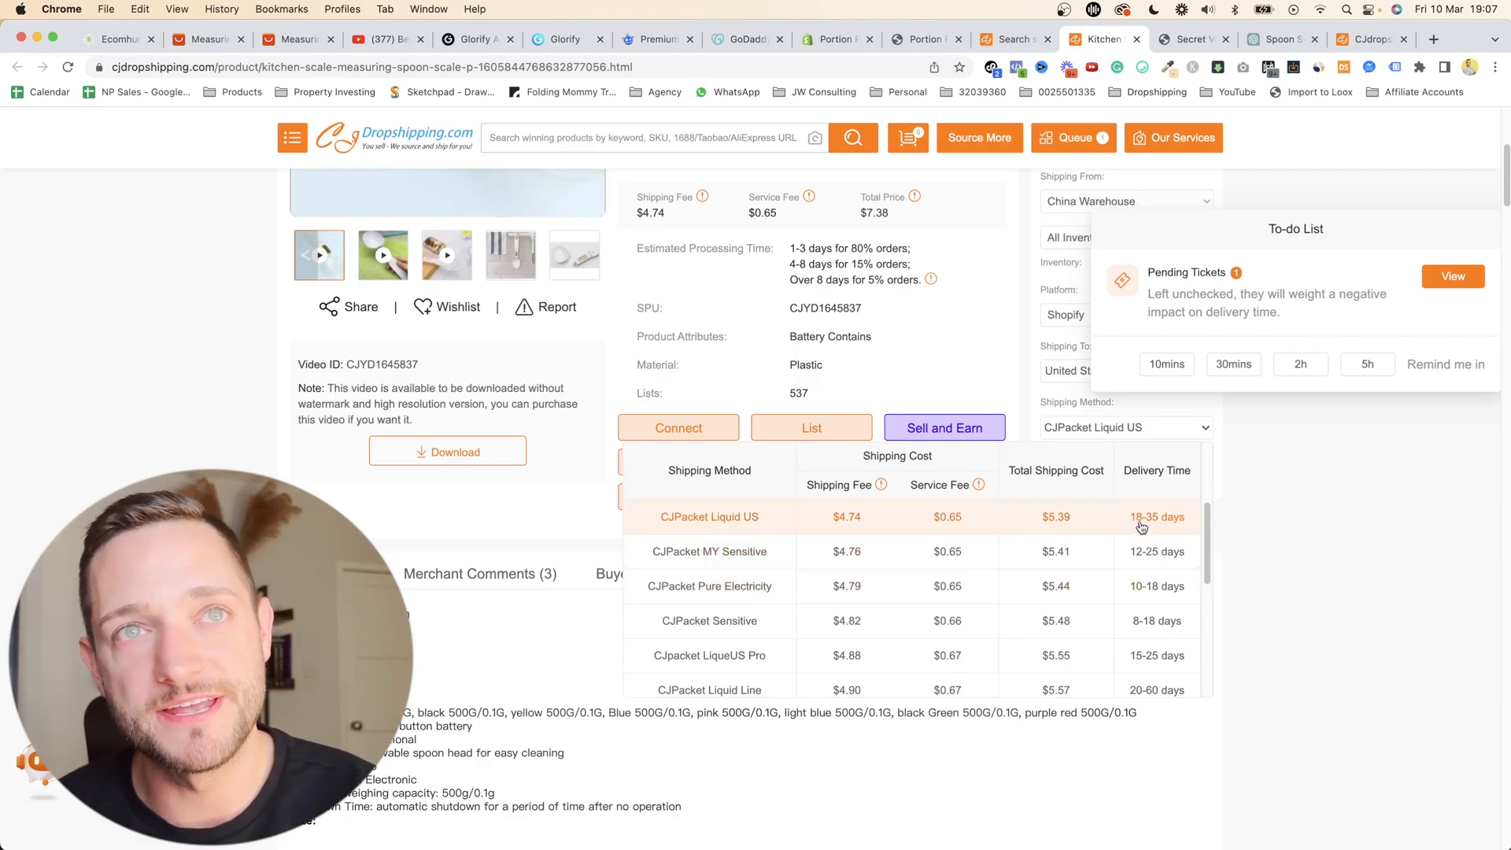
pyautogui.scroll(-1, 1155, 525)
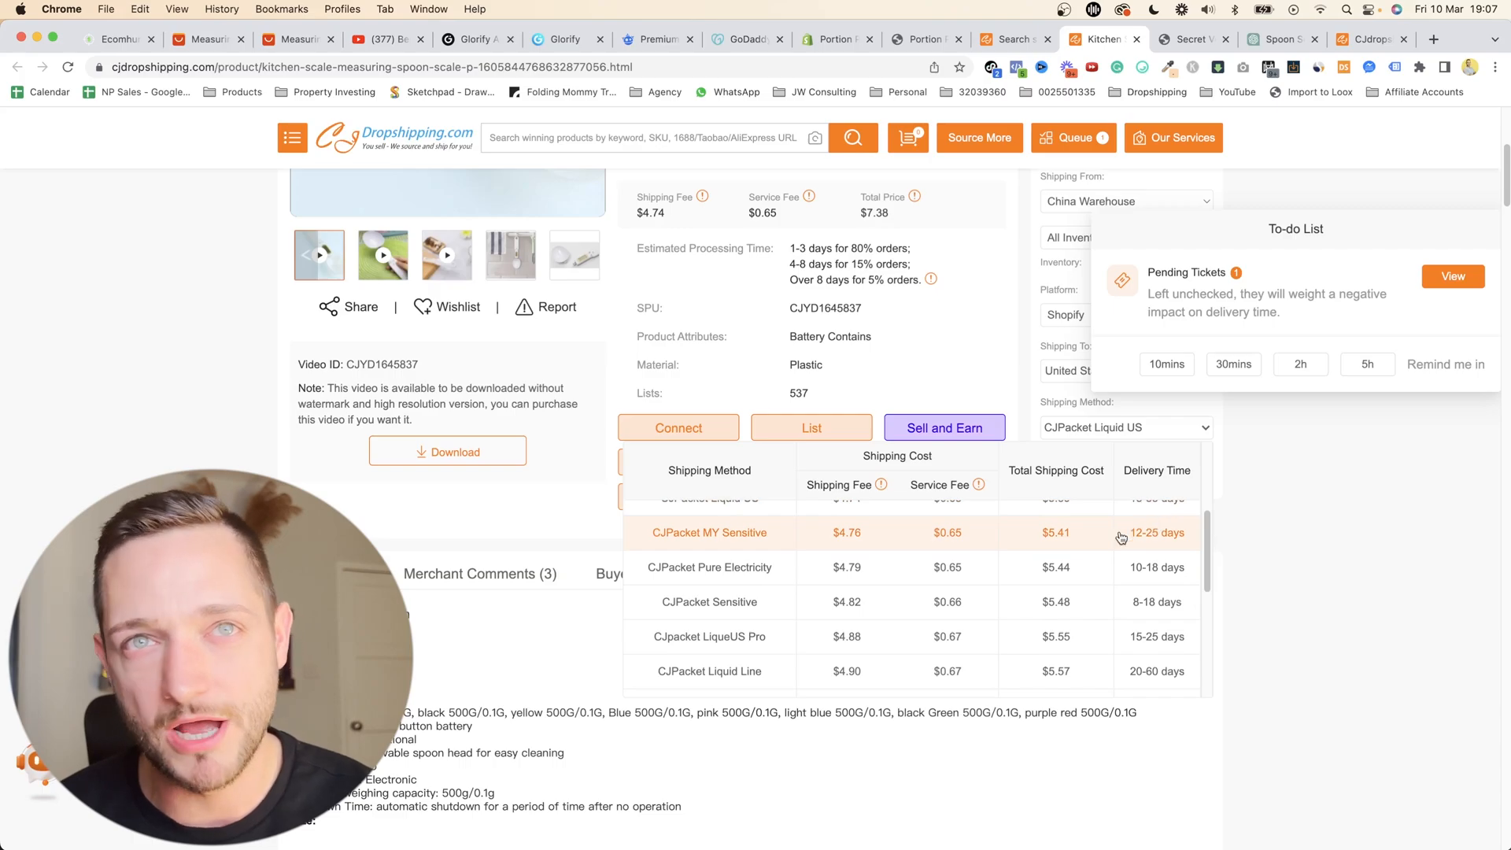
pyautogui.scroll(-2, 1148, 572)
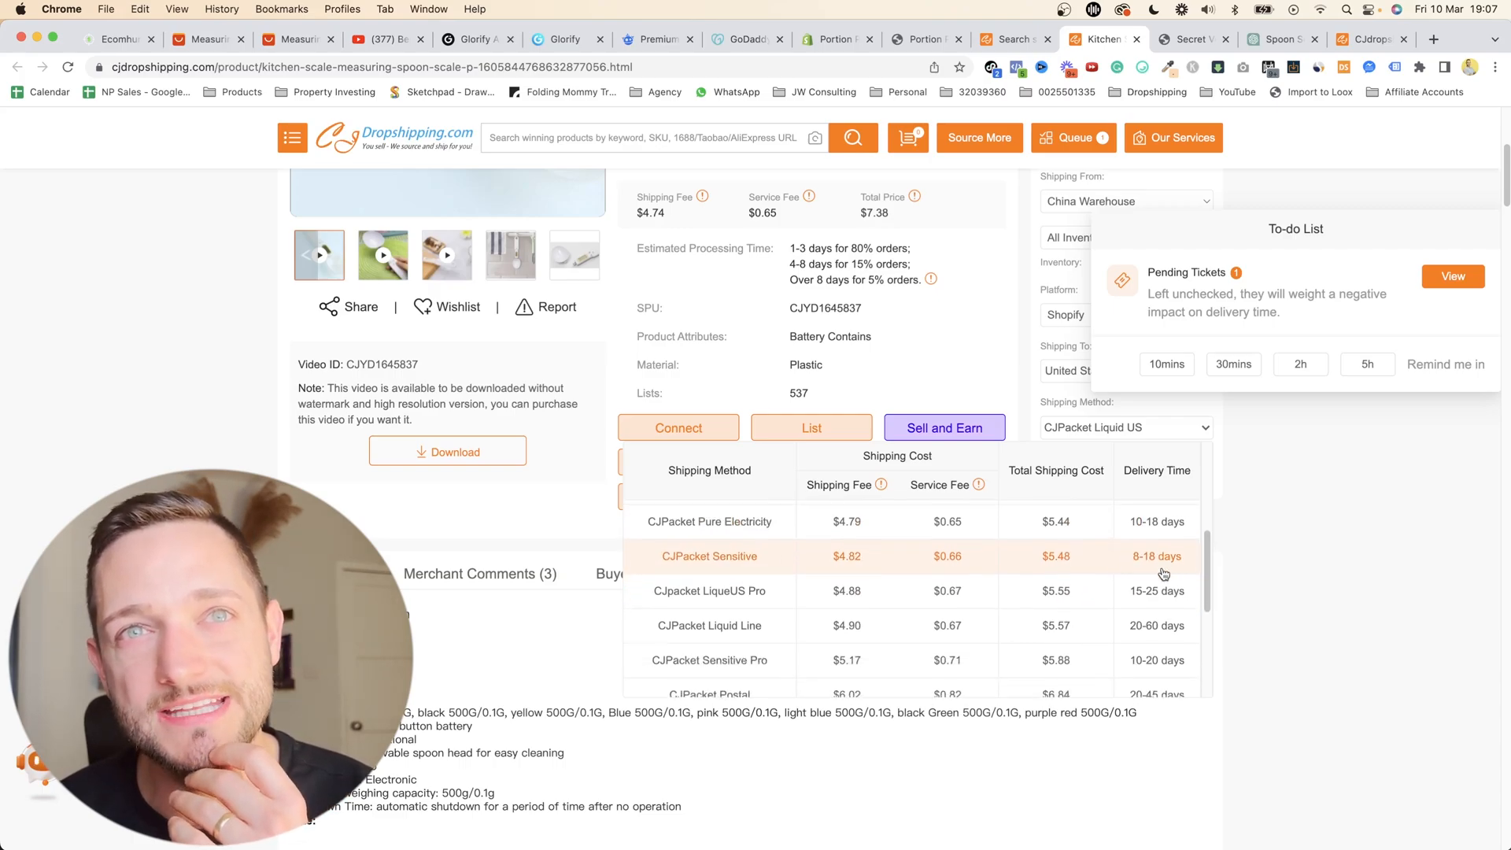
pyautogui.scroll(-7, 1142, 567)
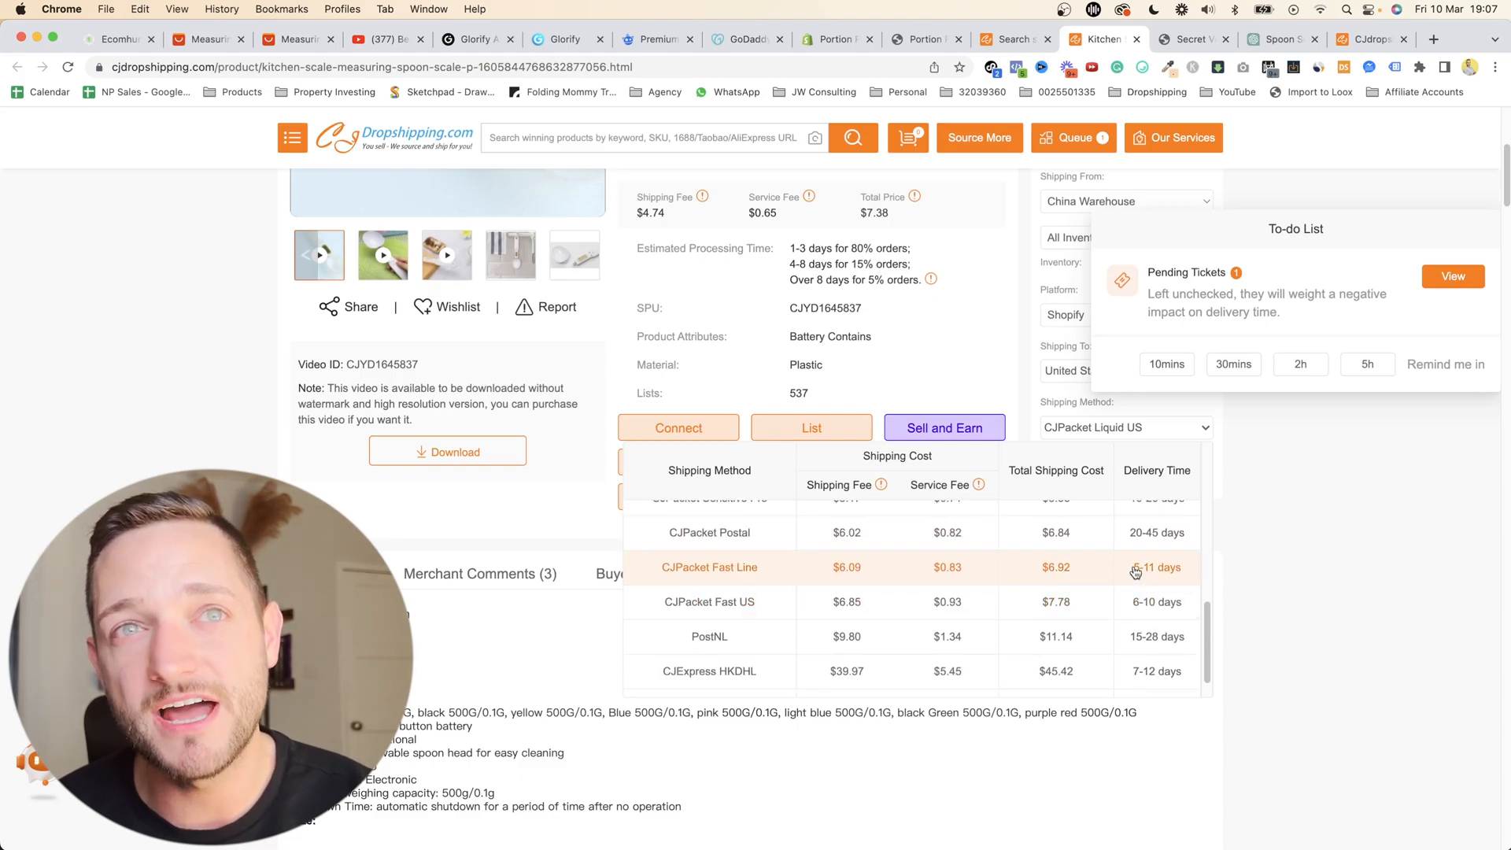
# - Choose CJPacket Fast Line as the spoon scale's shipping method and check the total price
pyautogui.click(1062, 573)
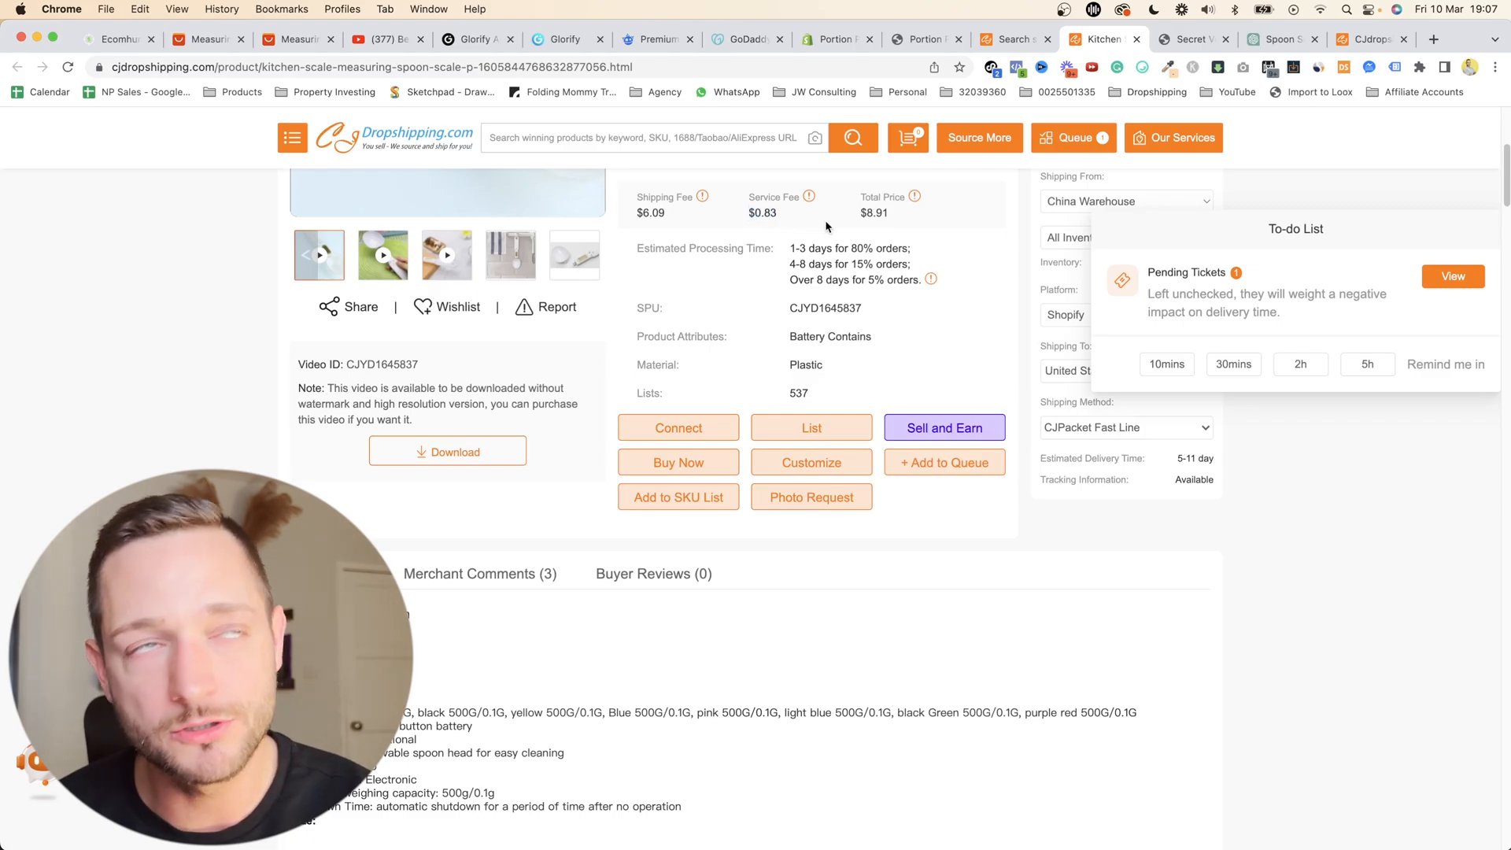
pyautogui.moveTo(857, 218); pyautogui.dragTo(893, 223)
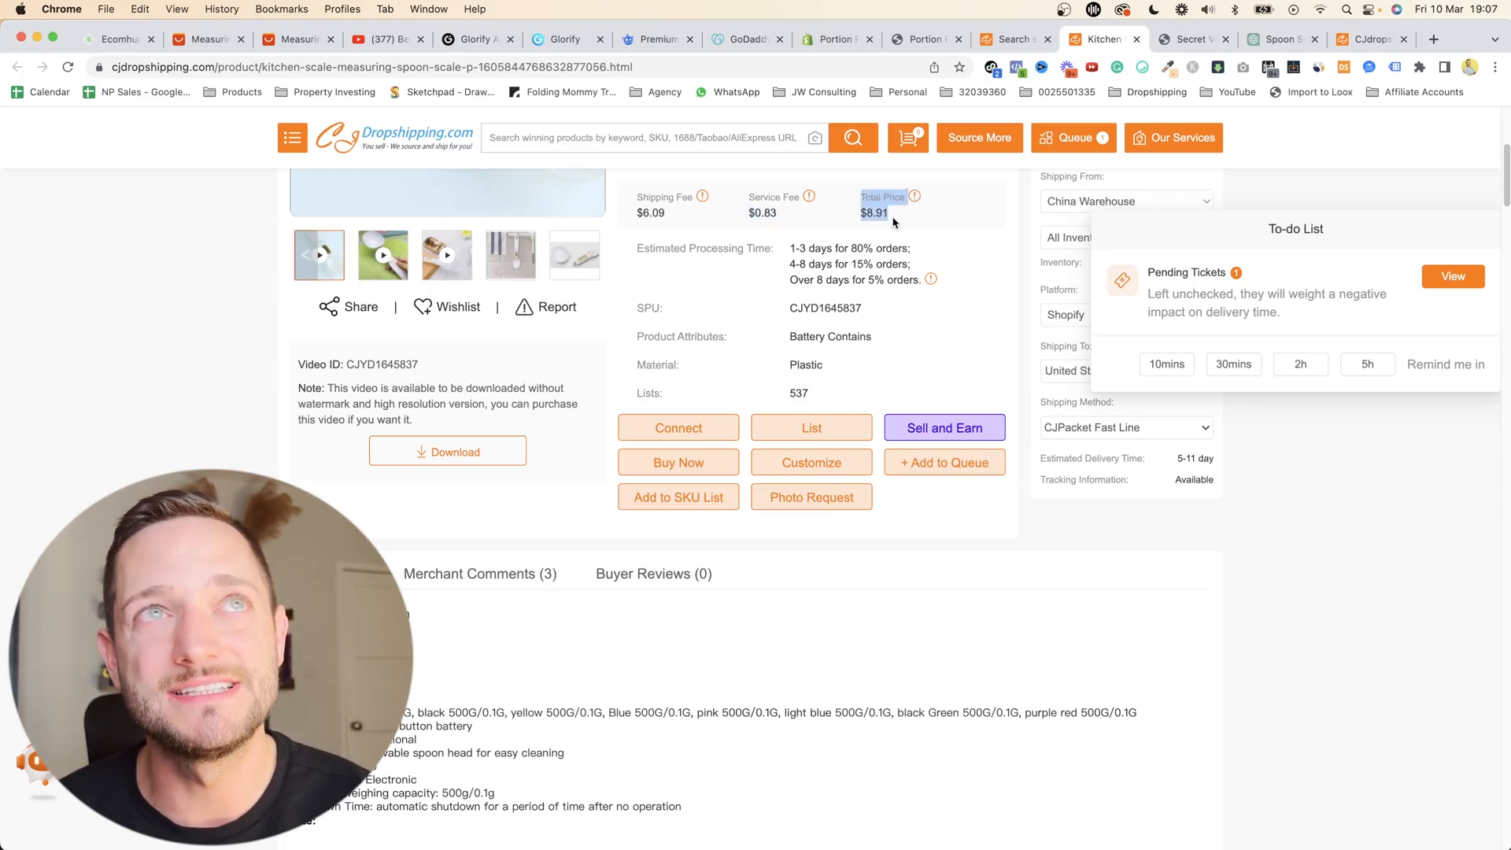
pyautogui.click(884, 216)
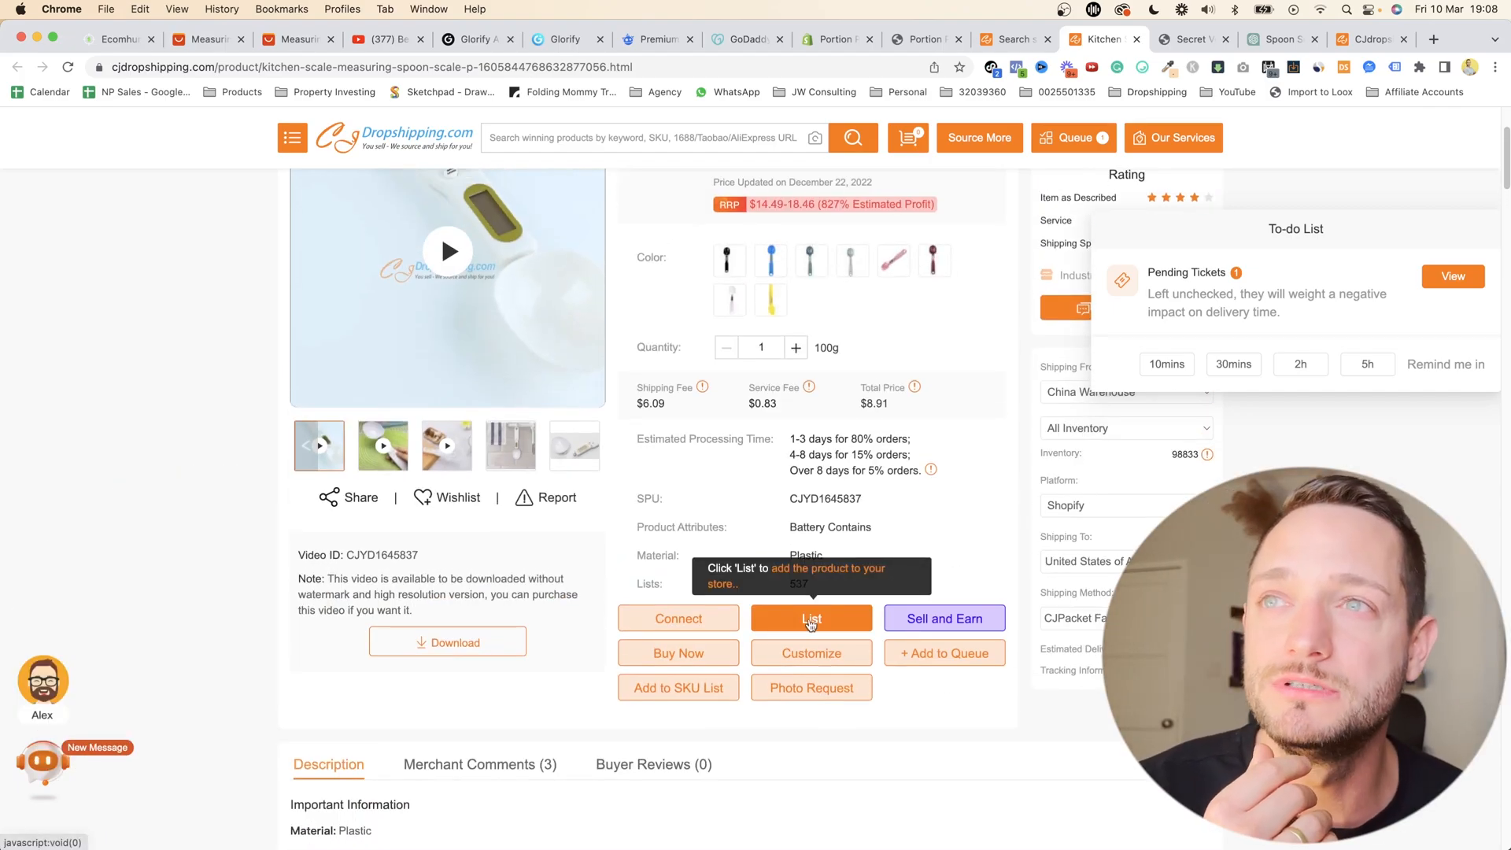
# - Open the listing form for the spoon scale and set its store to portion-pro
pyautogui.click(811, 621)
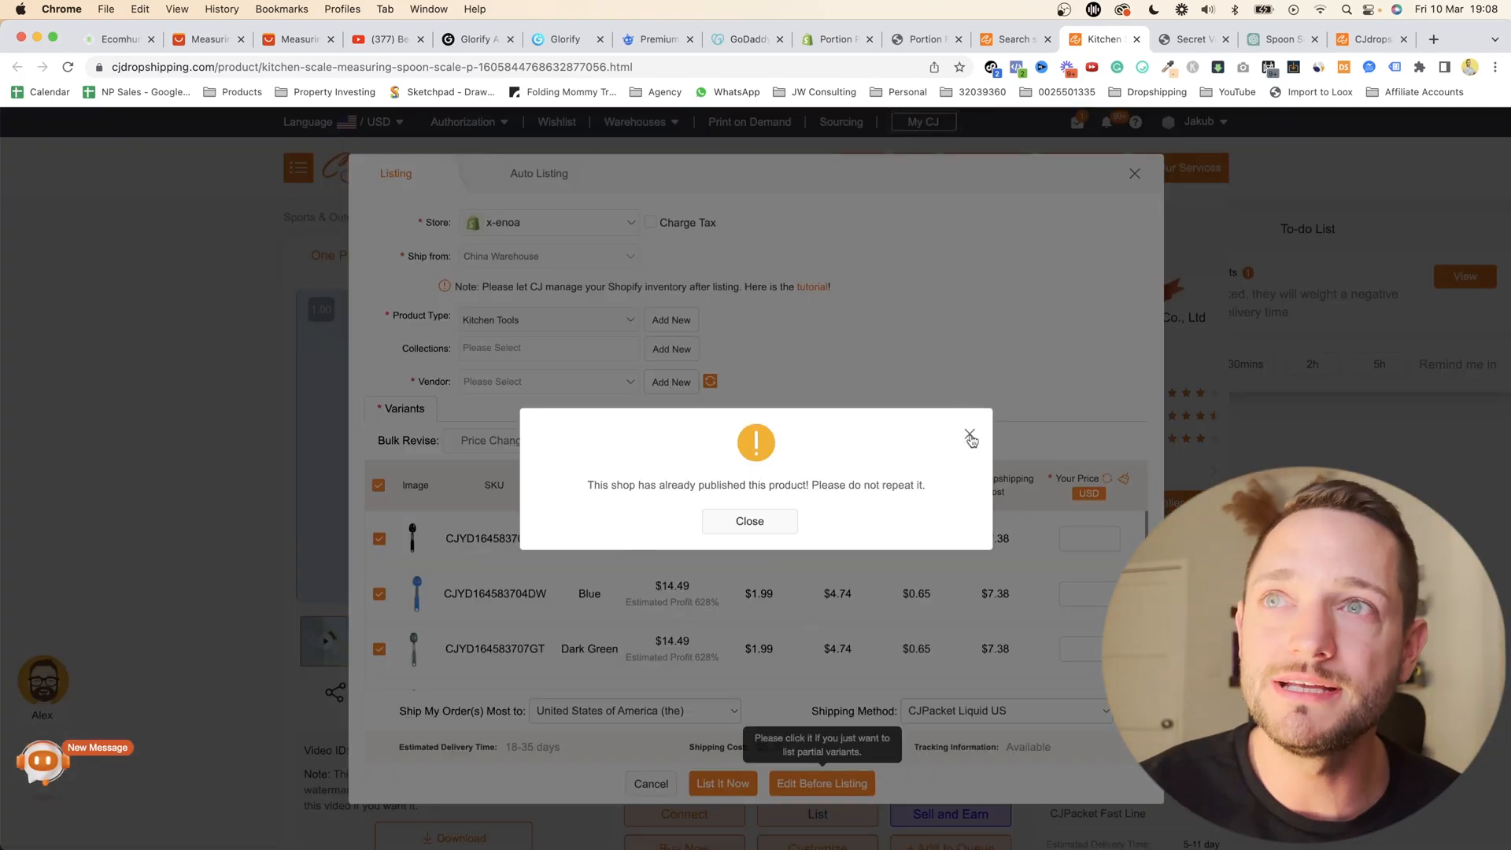
pyautogui.click(970, 437)
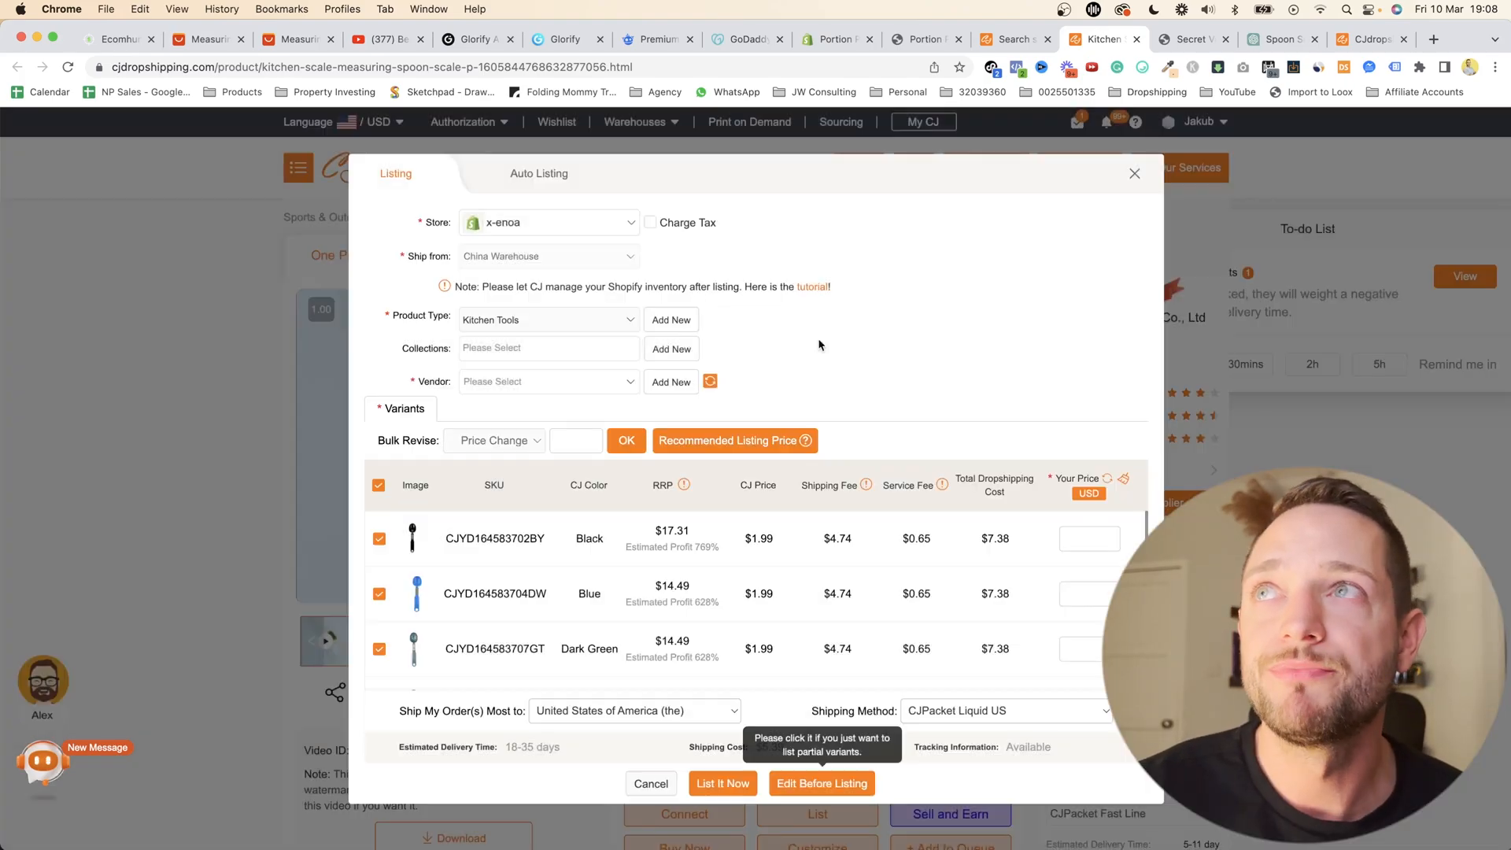
pyautogui.click(550, 224)
pyautogui.click(558, 272)
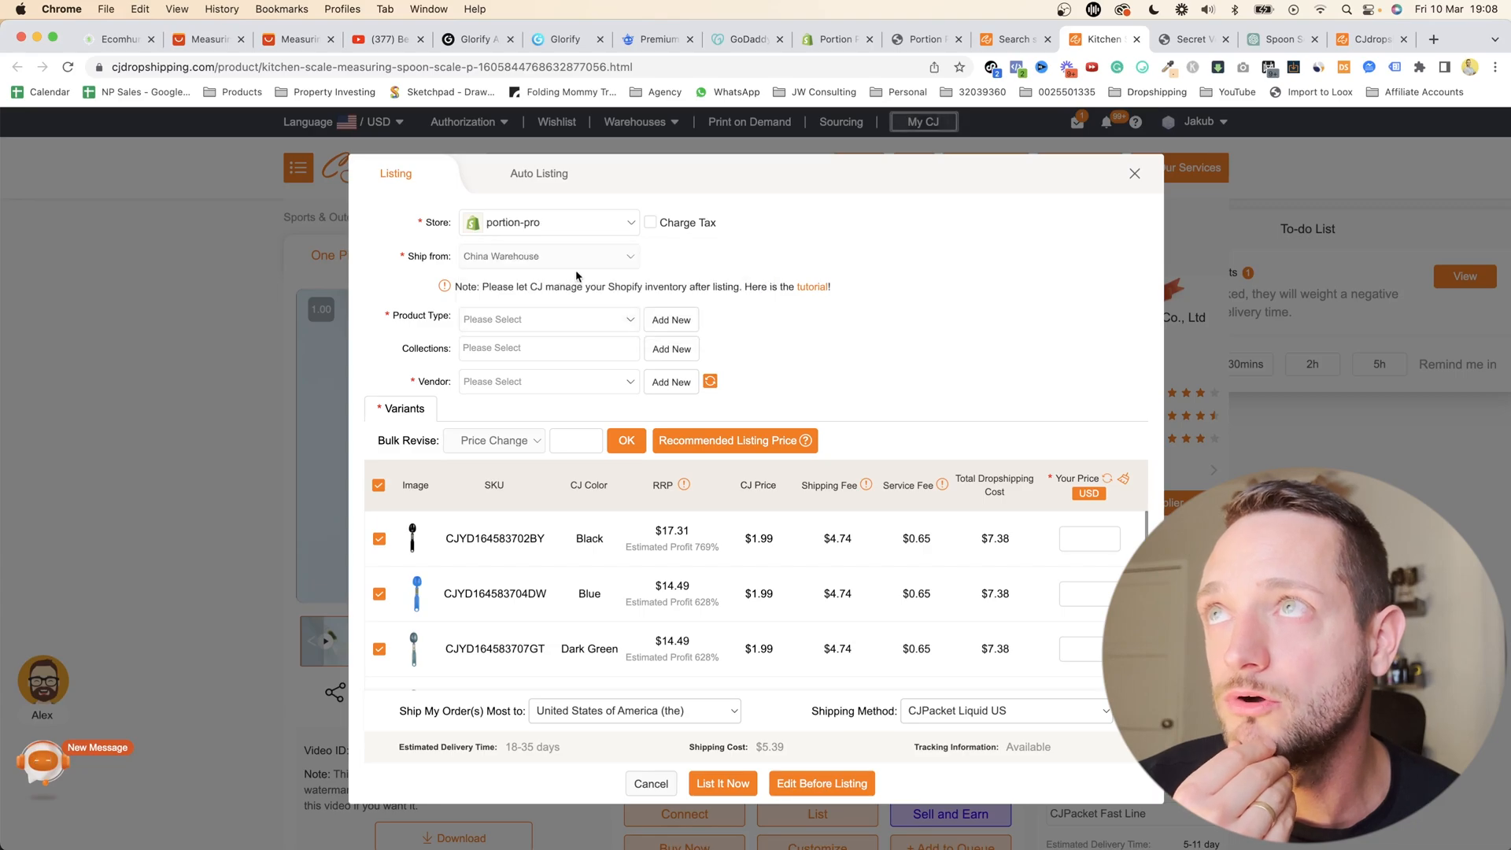
# - Add Kitchen as a new product type and CJ as a new vendor for the listing
pyautogui.click(670, 319)
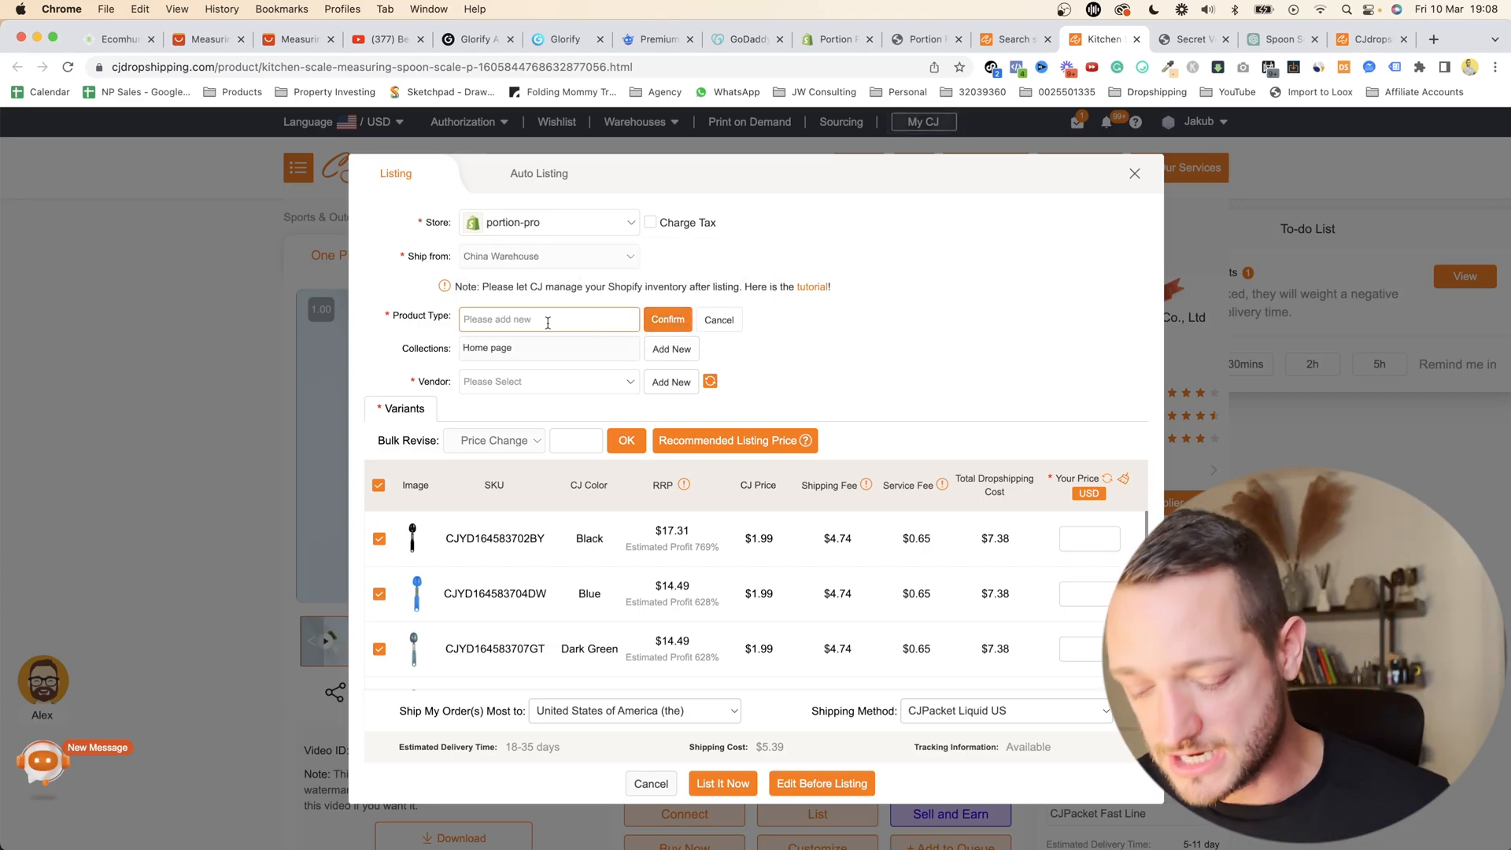
pyautogui.write('Kitchen')
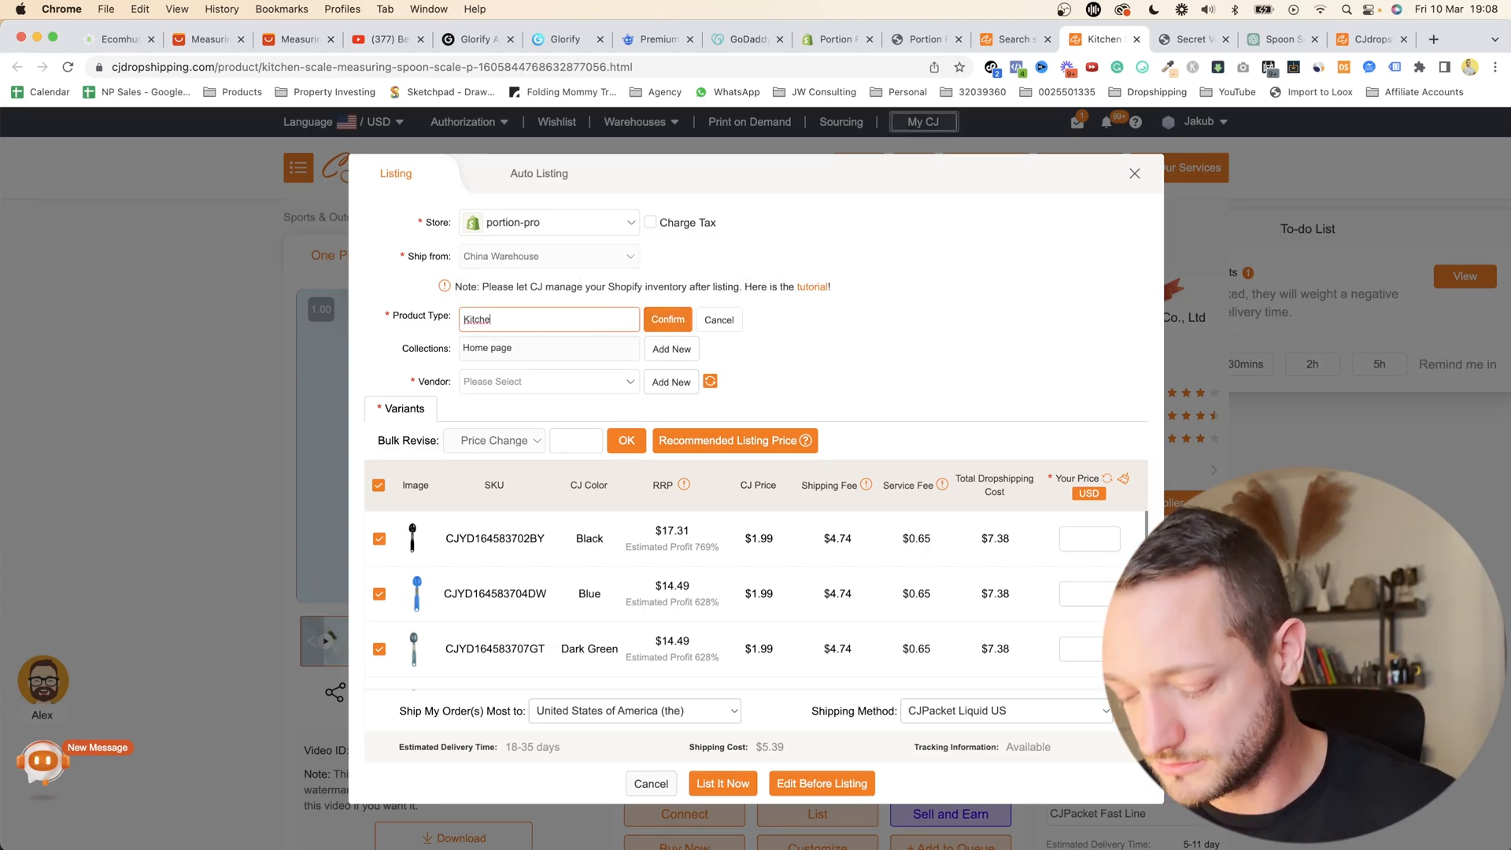
pyautogui.press('Tab')
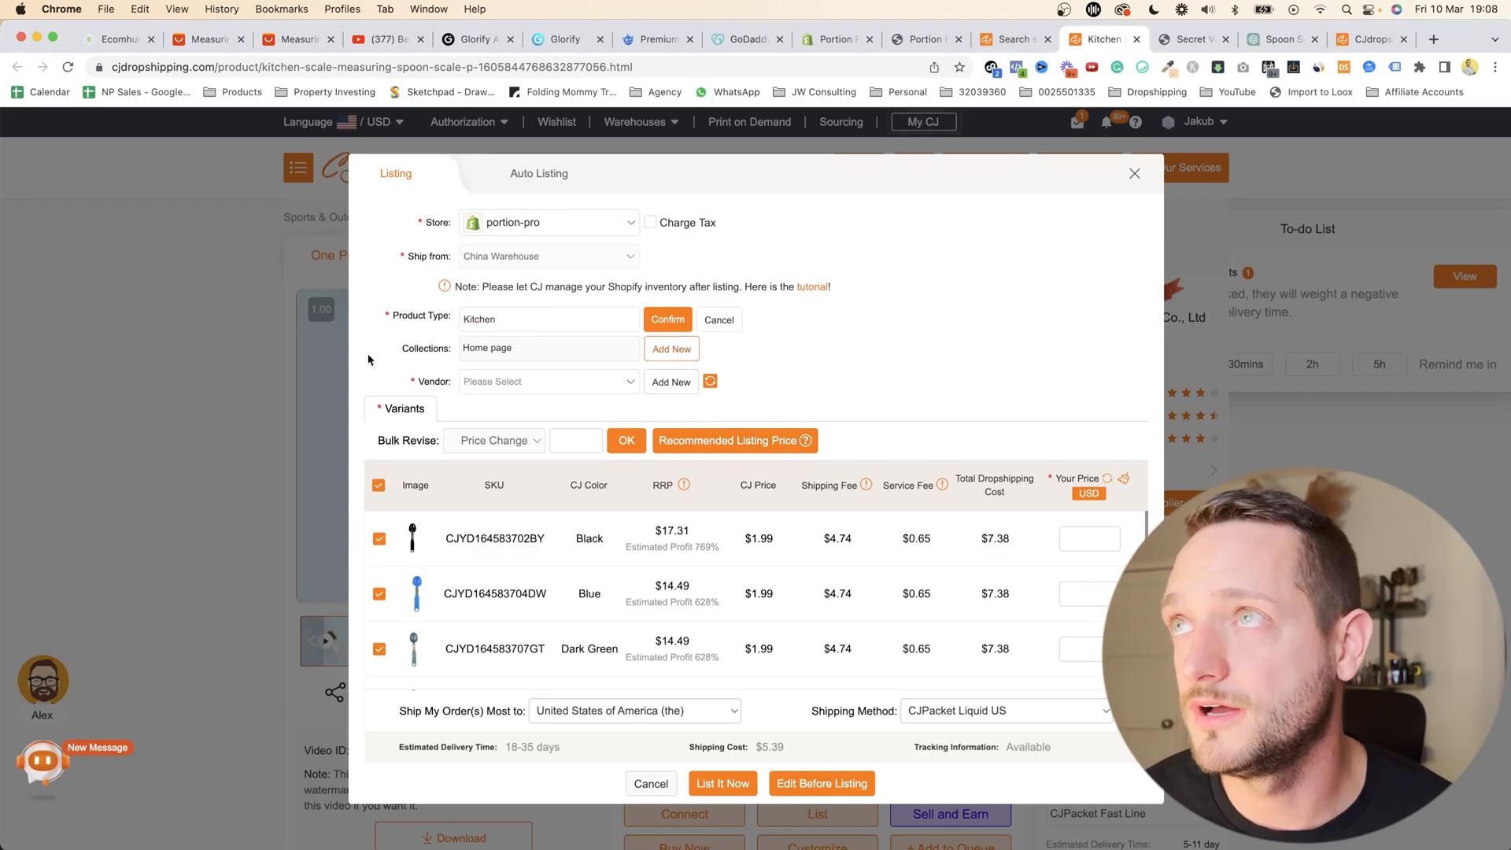
pyautogui.click(668, 382)
pyautogui.write('CJ')
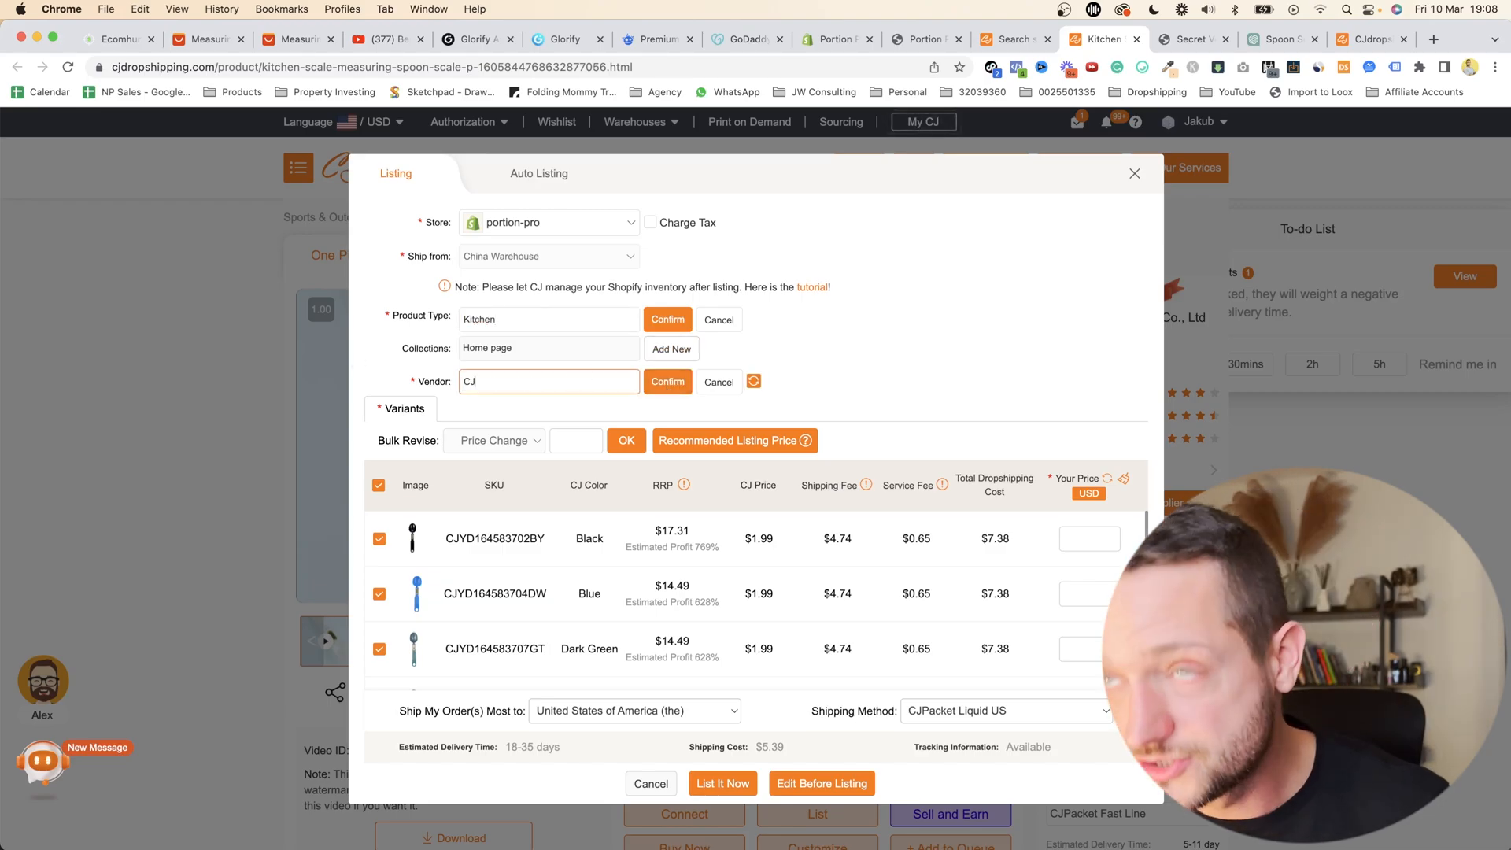
pyautogui.press('Return')
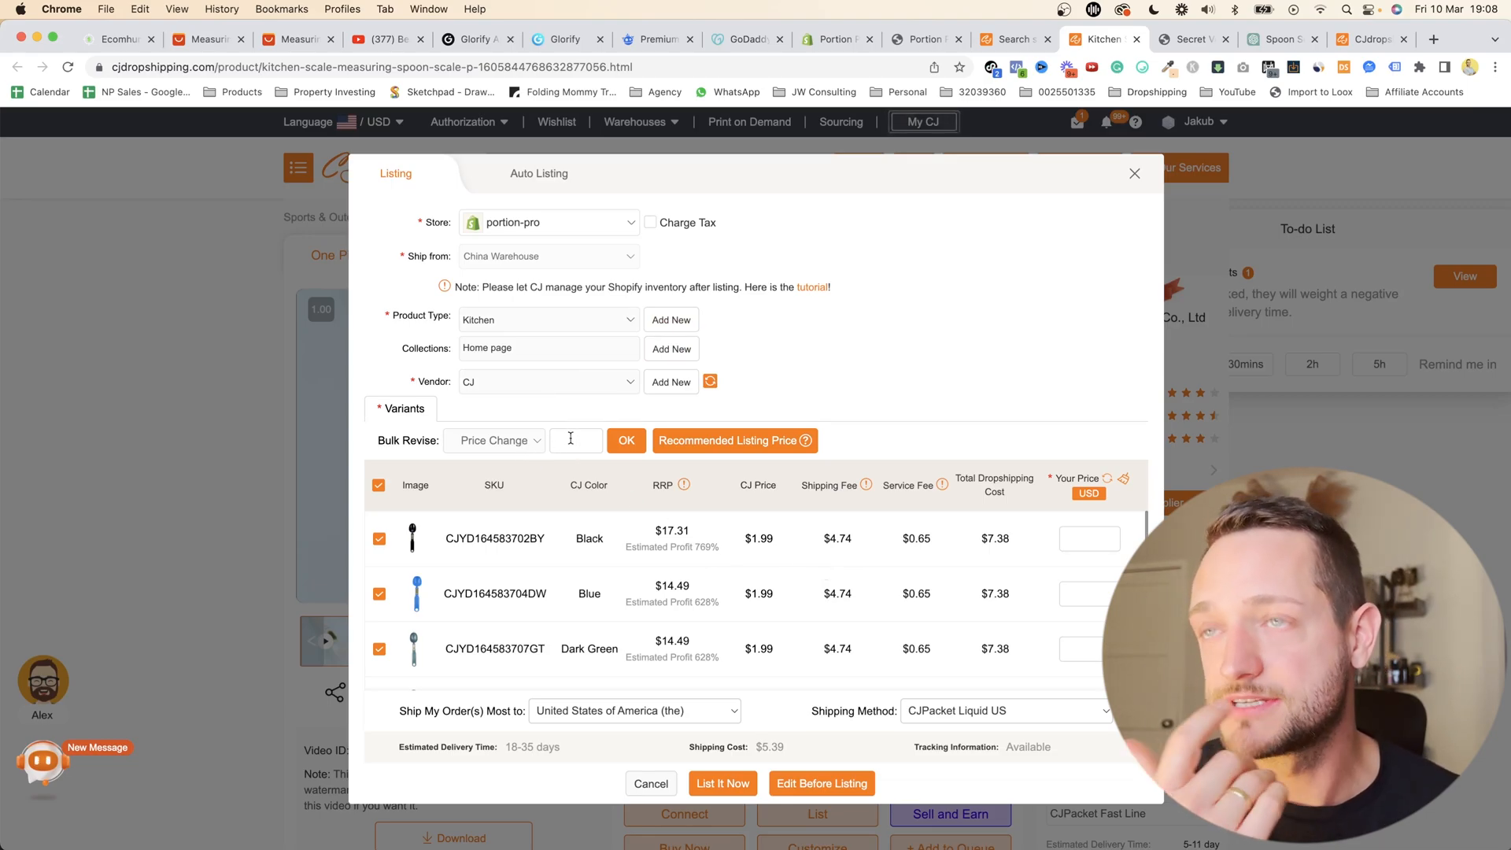
# - Bulk-set the price of all variants to 29.99 USD, check the variants and list the product in the store
pyautogui.write('29.99')
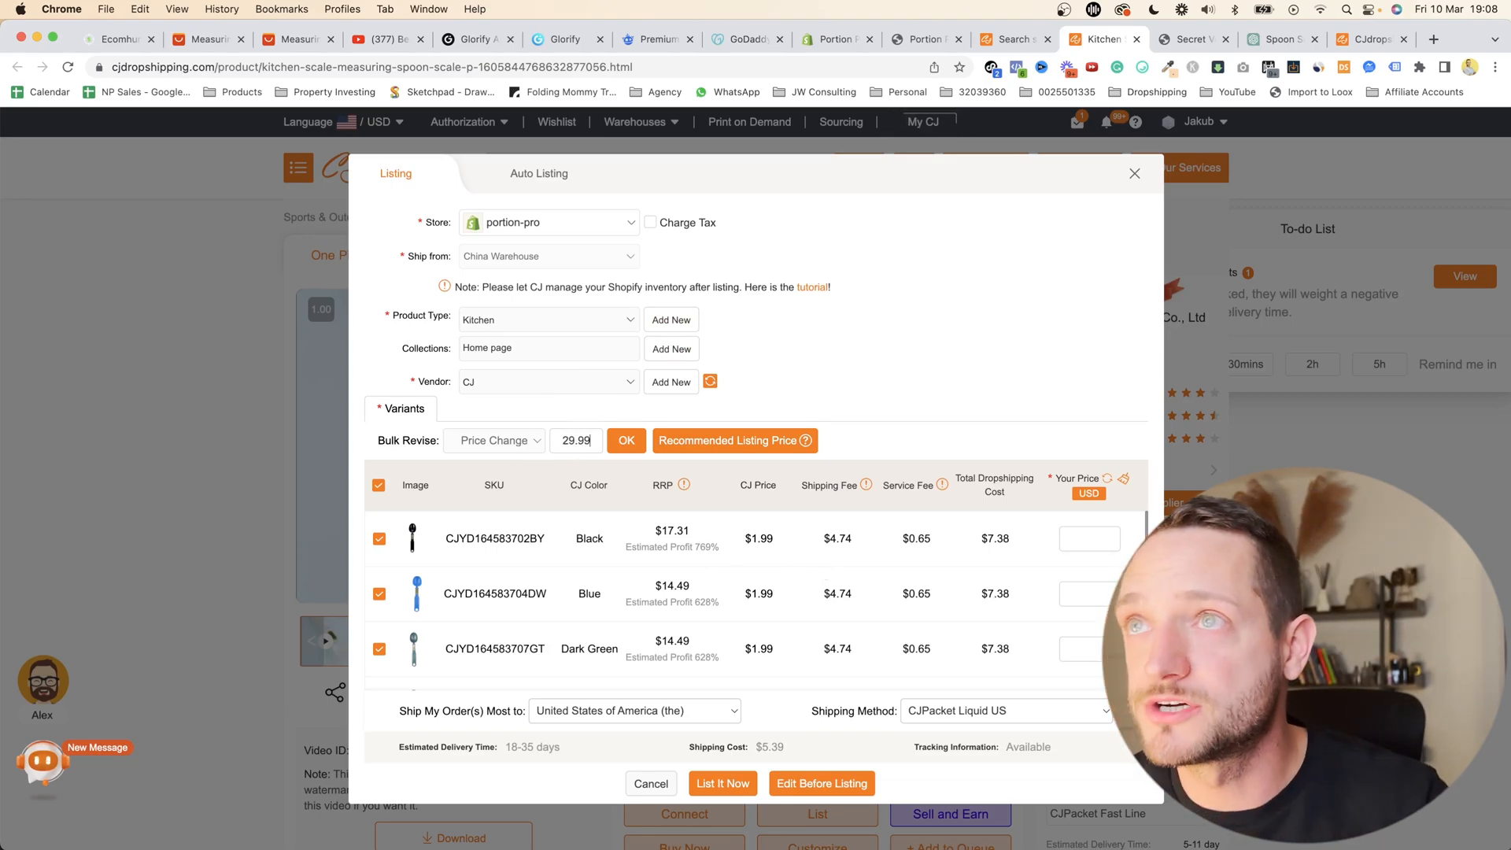
pyautogui.click(626, 440)
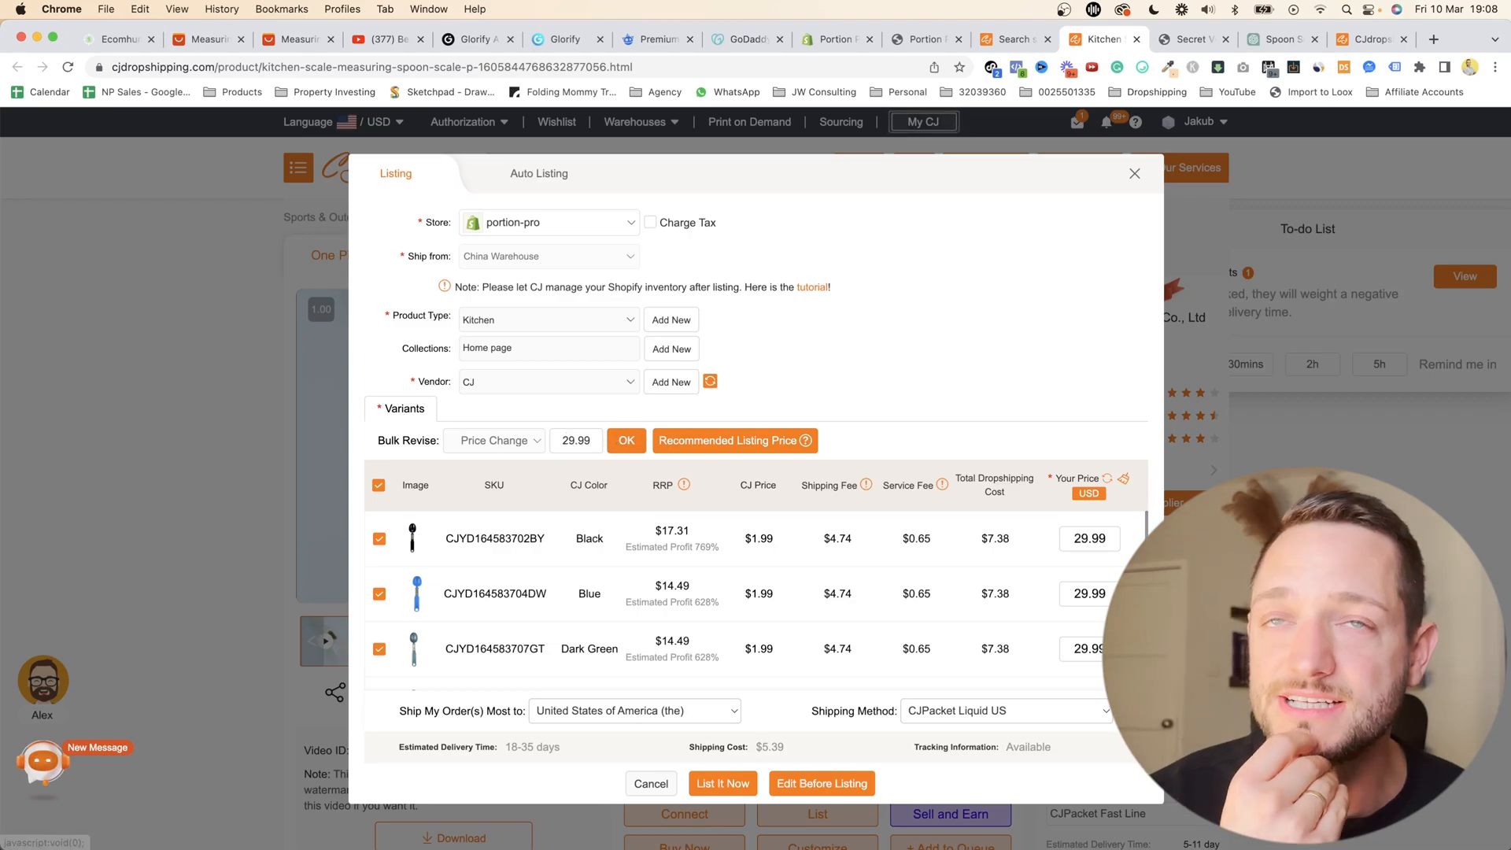
pyautogui.scroll(-5, 1093, 562)
pyautogui.scroll(-2, 1092, 563)
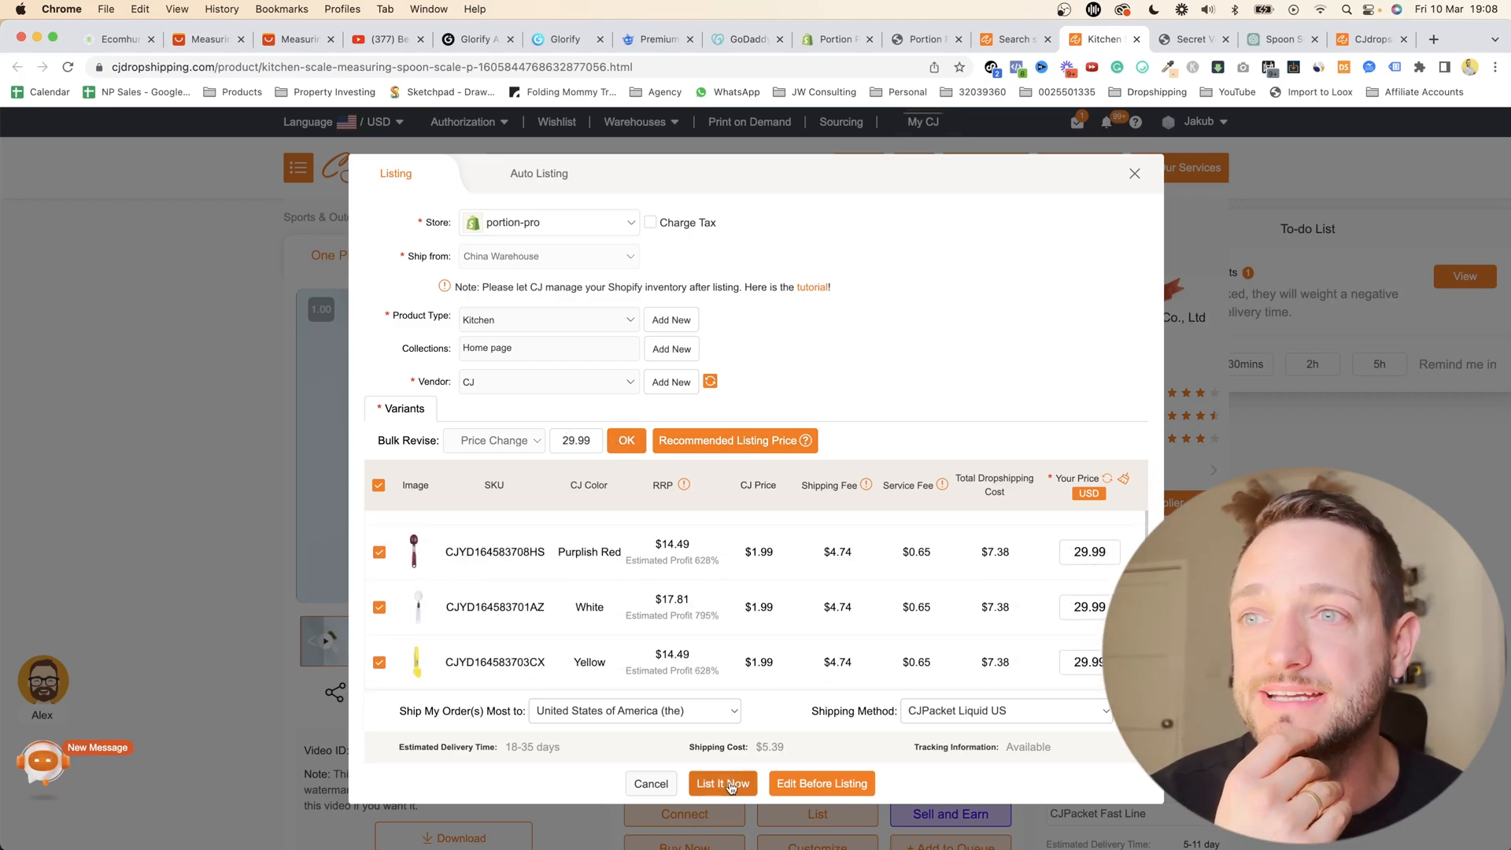
pyautogui.scroll(5, 675, 565)
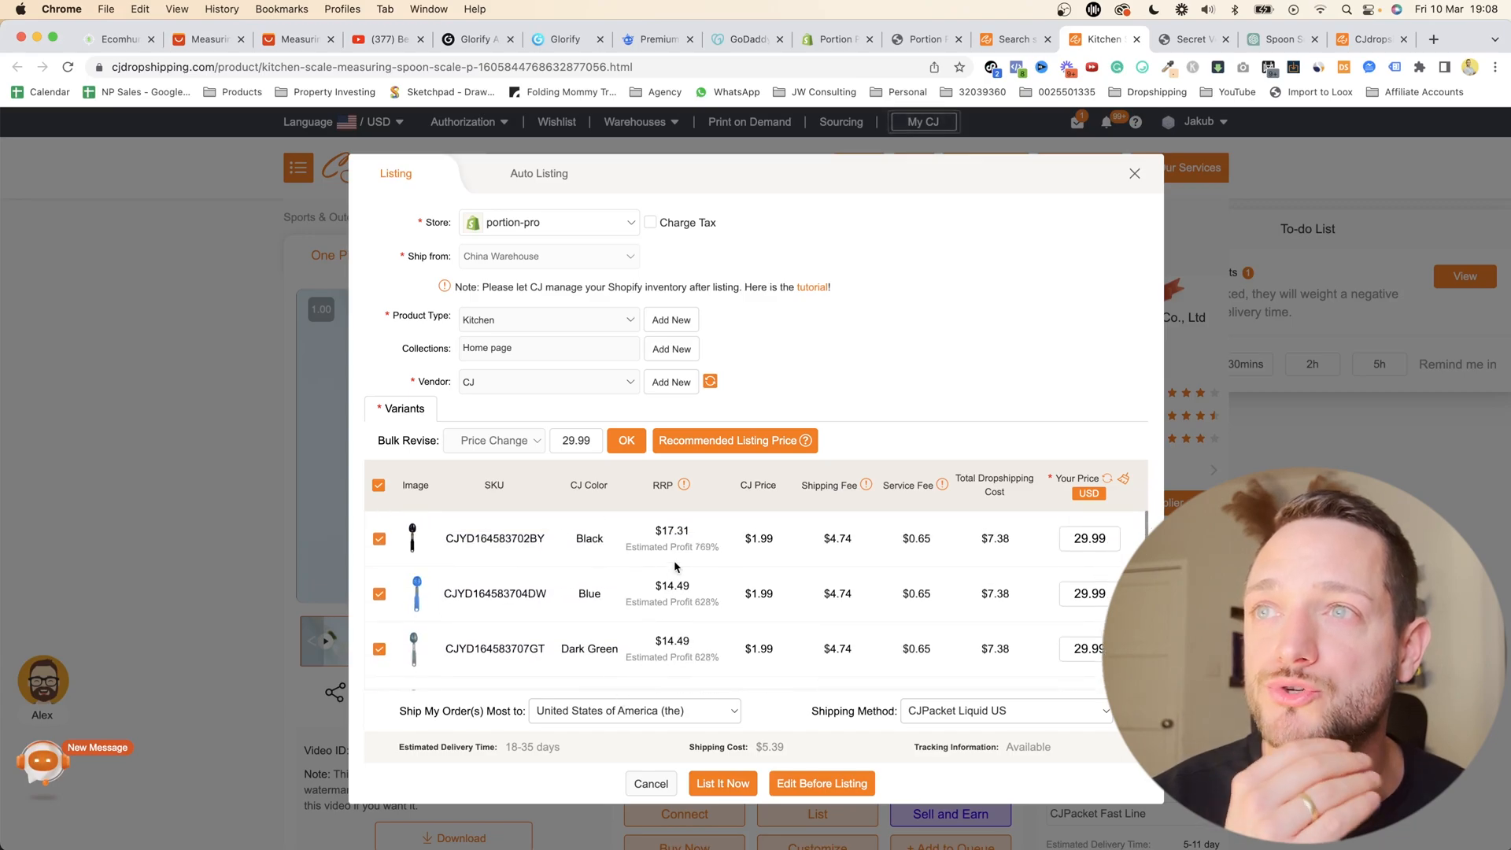
pyautogui.click(722, 783)
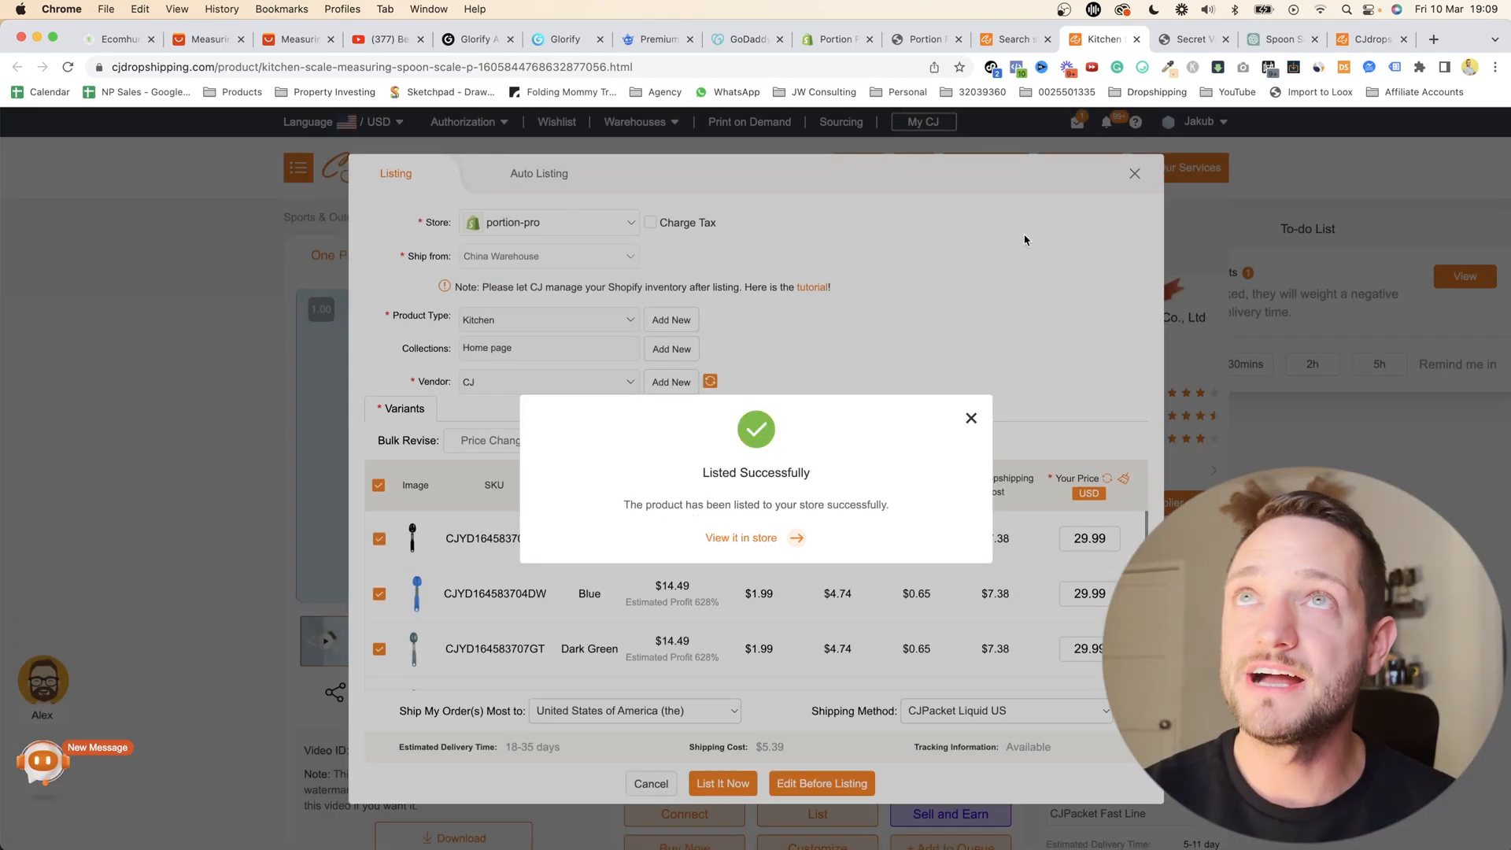
# - Switch to the Shopify admin and open the imported product Kitchen Scale Measuring Spoon Scale
pyautogui.click(834, 38)
pyautogui.click(1487, 150)
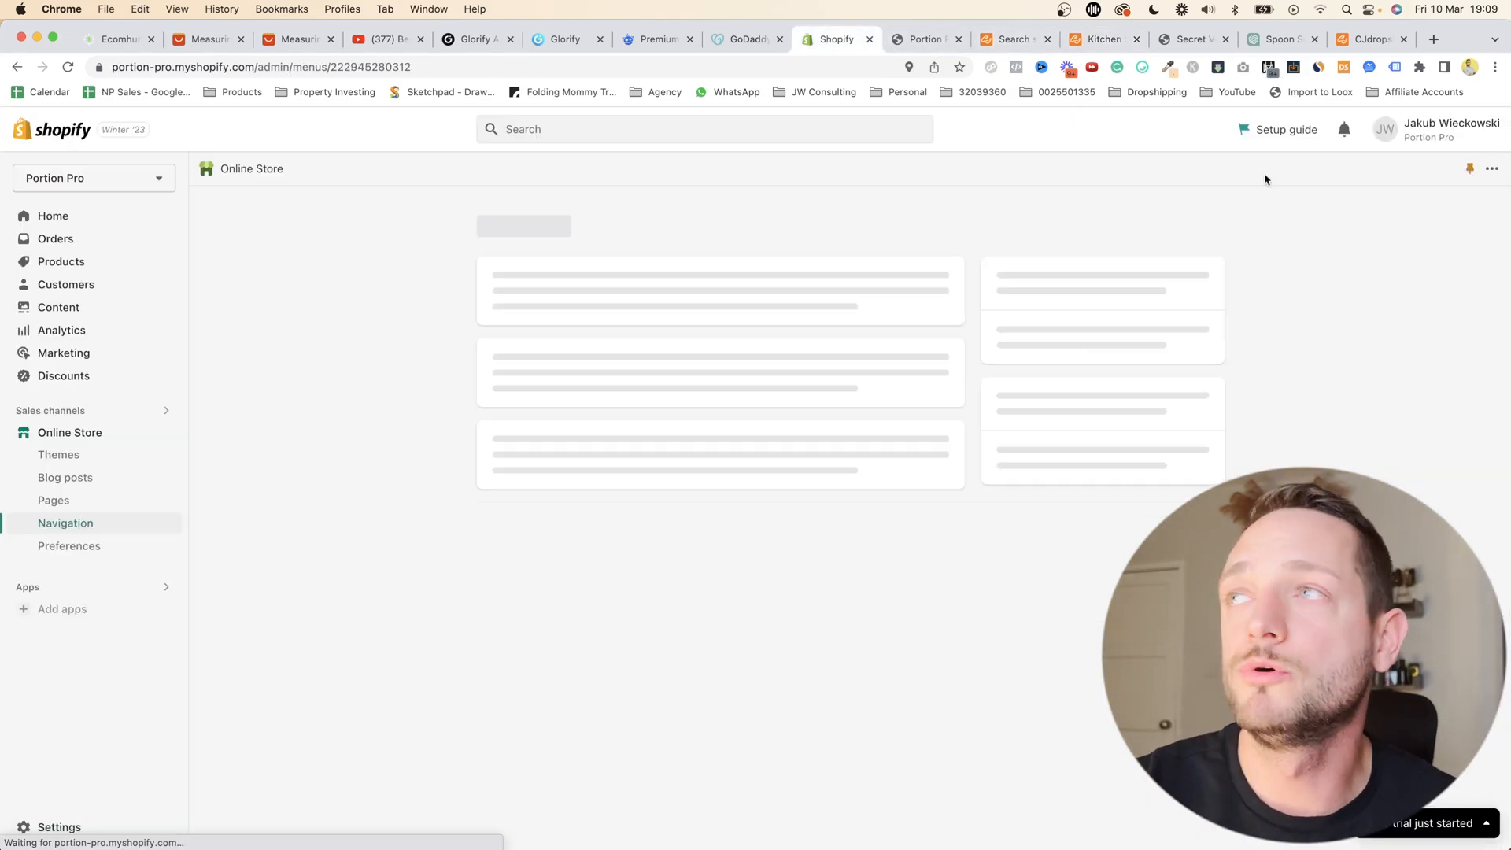
pyautogui.click(47, 266)
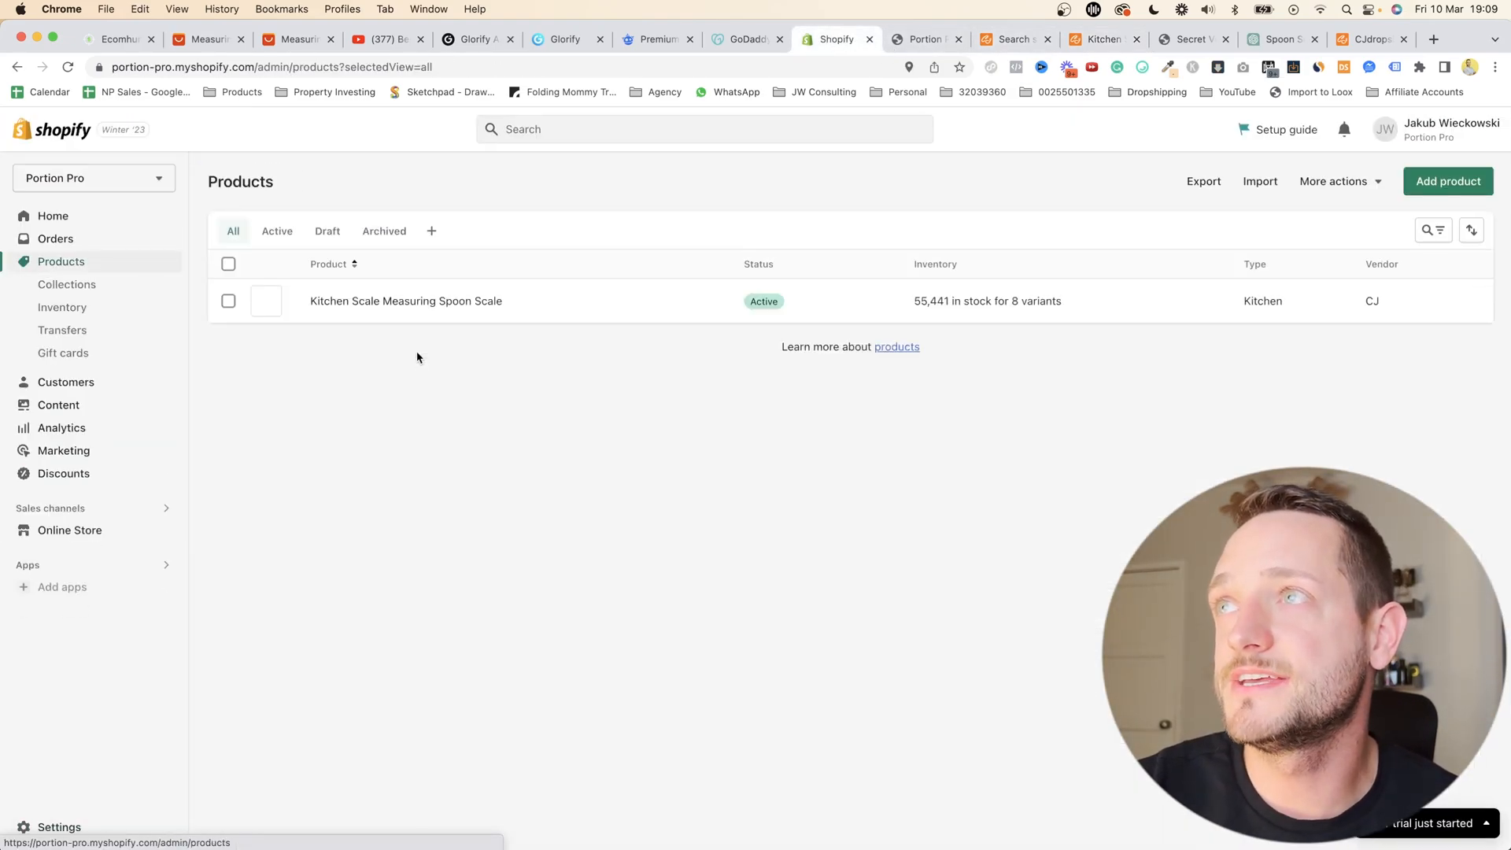
pyautogui.click(438, 304)
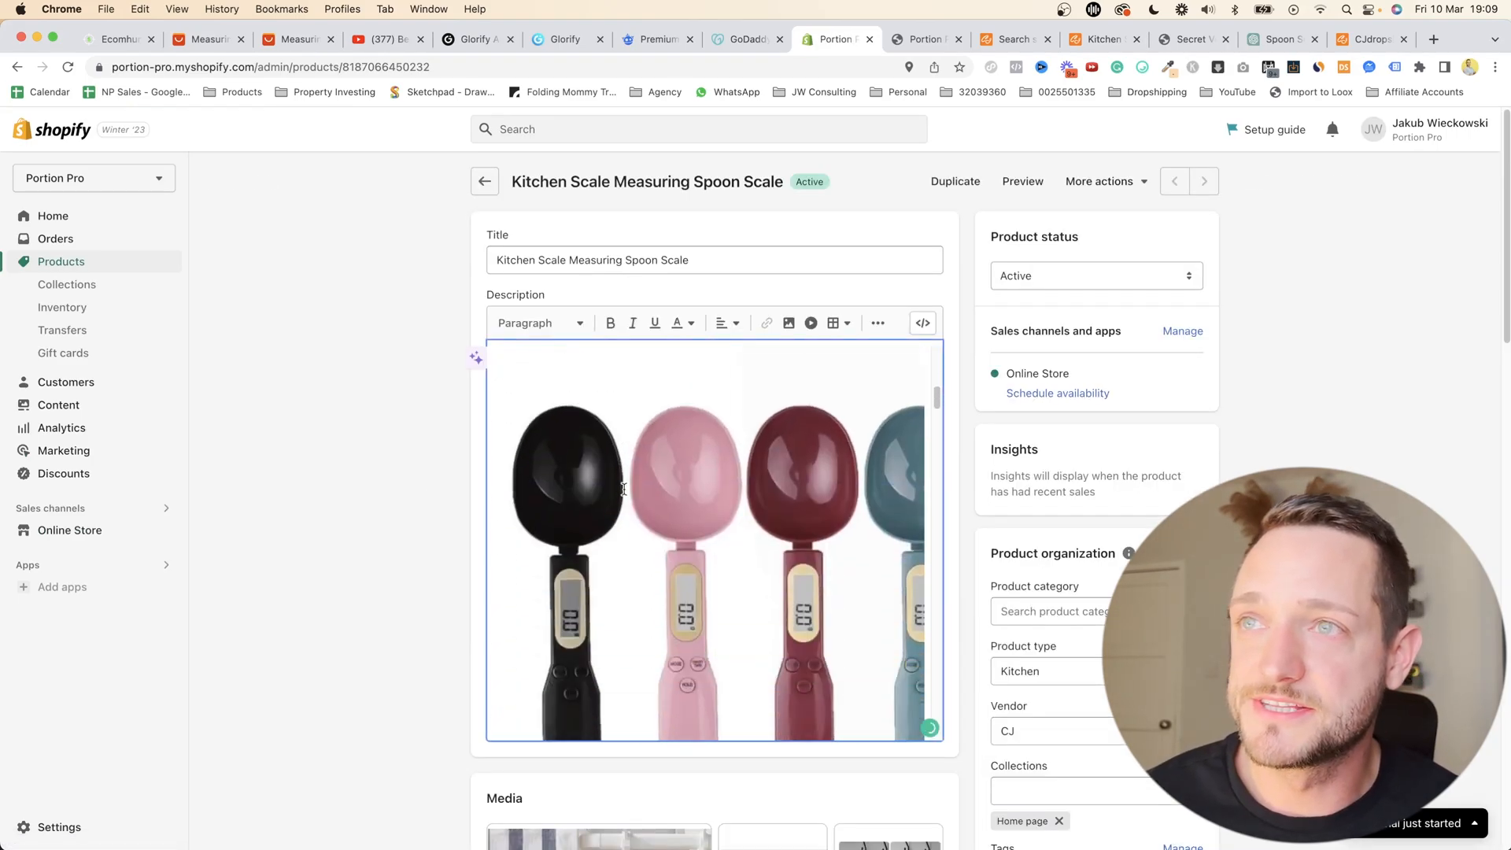
# - Delete the entire imported product description
pyautogui.click(634, 437)
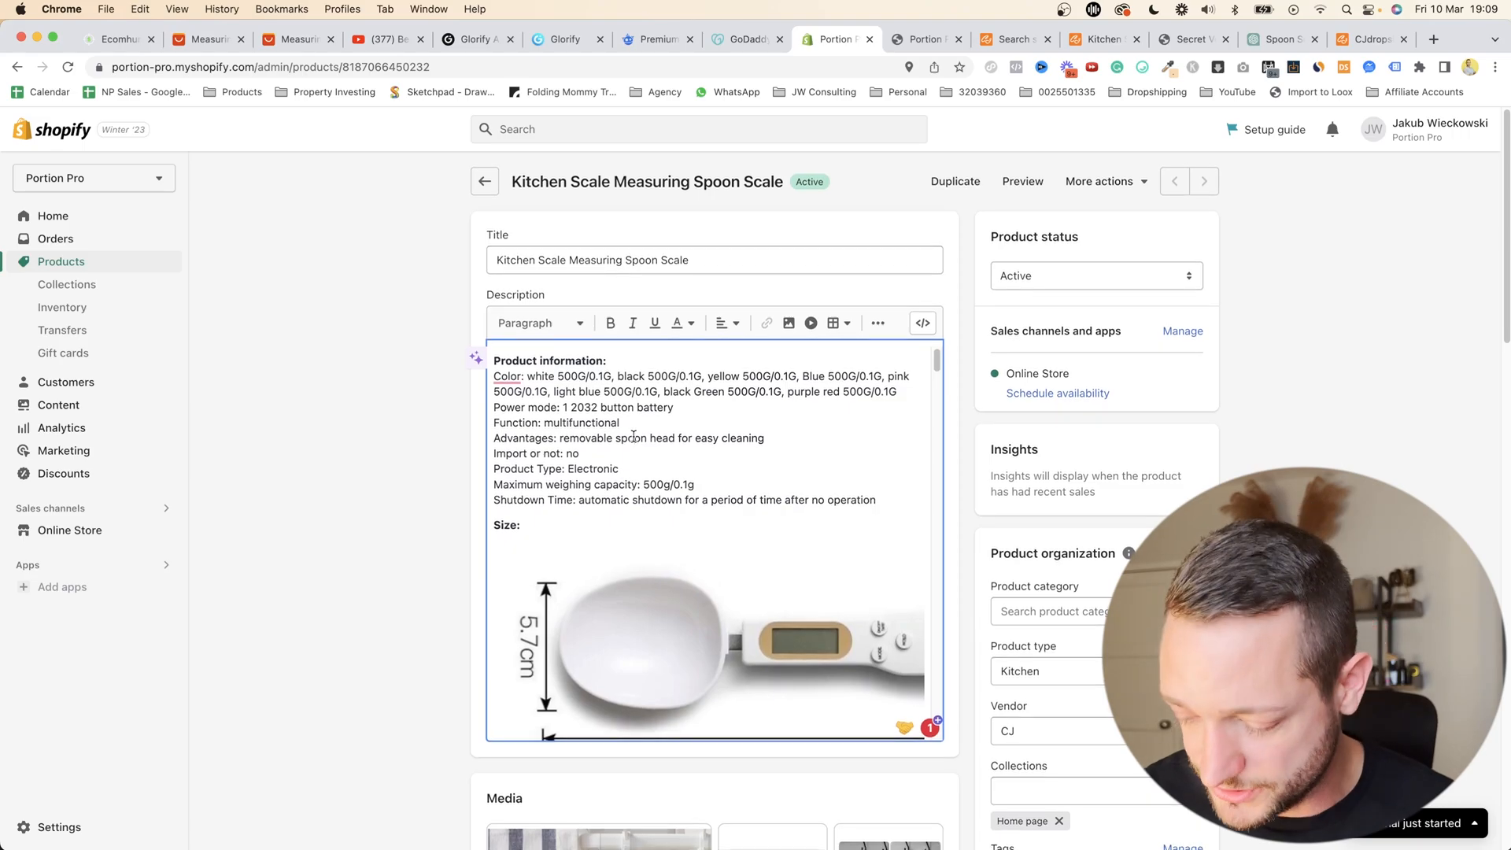
pyautogui.press('super+a')
pyautogui.press('BackSpace')
# - Delete the lifestyle photos and duplicate spoon images from the product media, keeping one image per colour
pyautogui.scroll(-5, 621, 438)
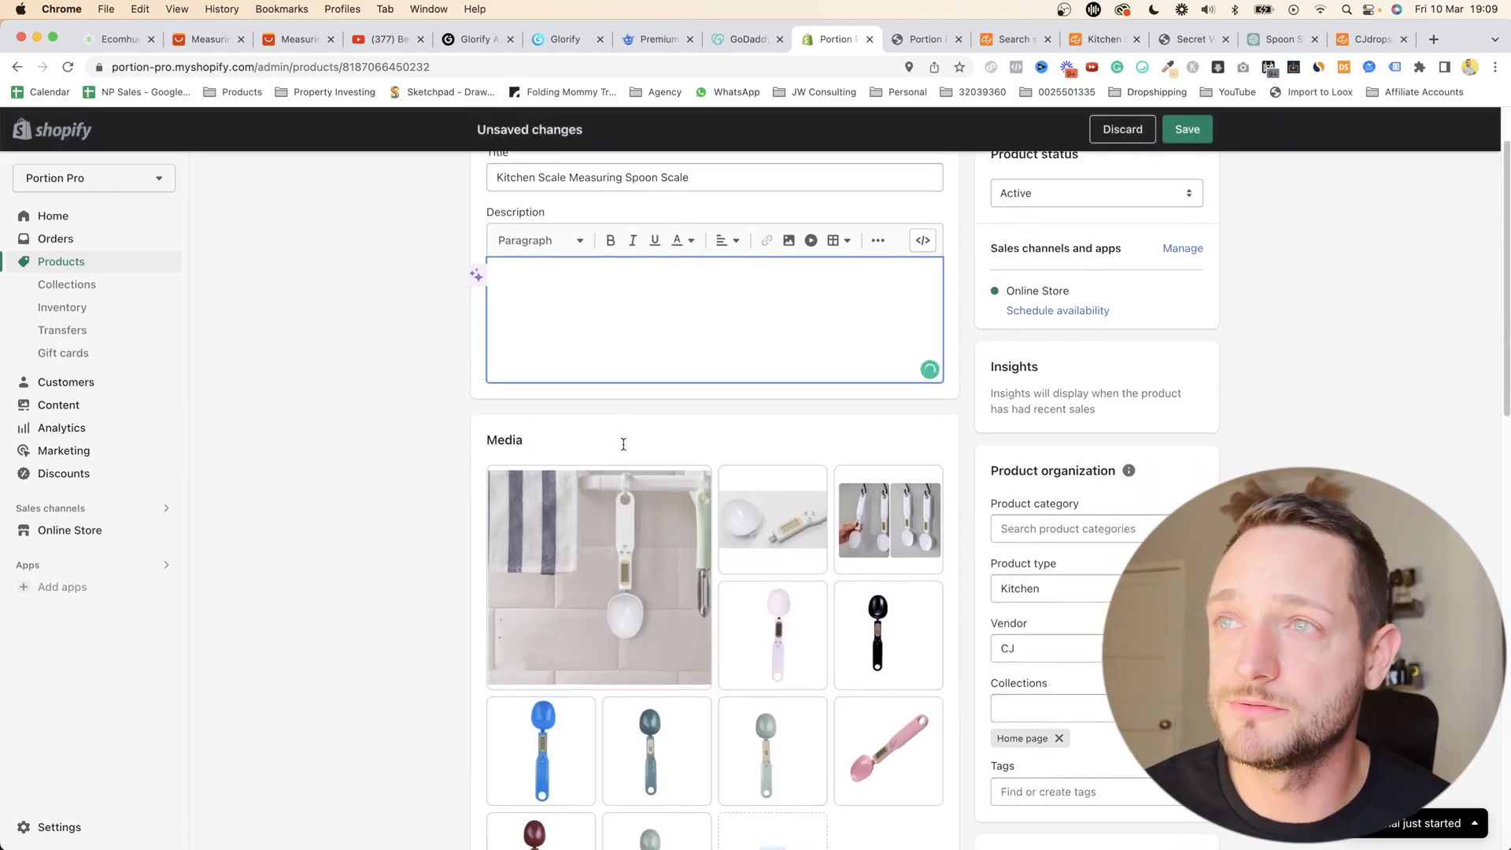
pyautogui.click(502, 381)
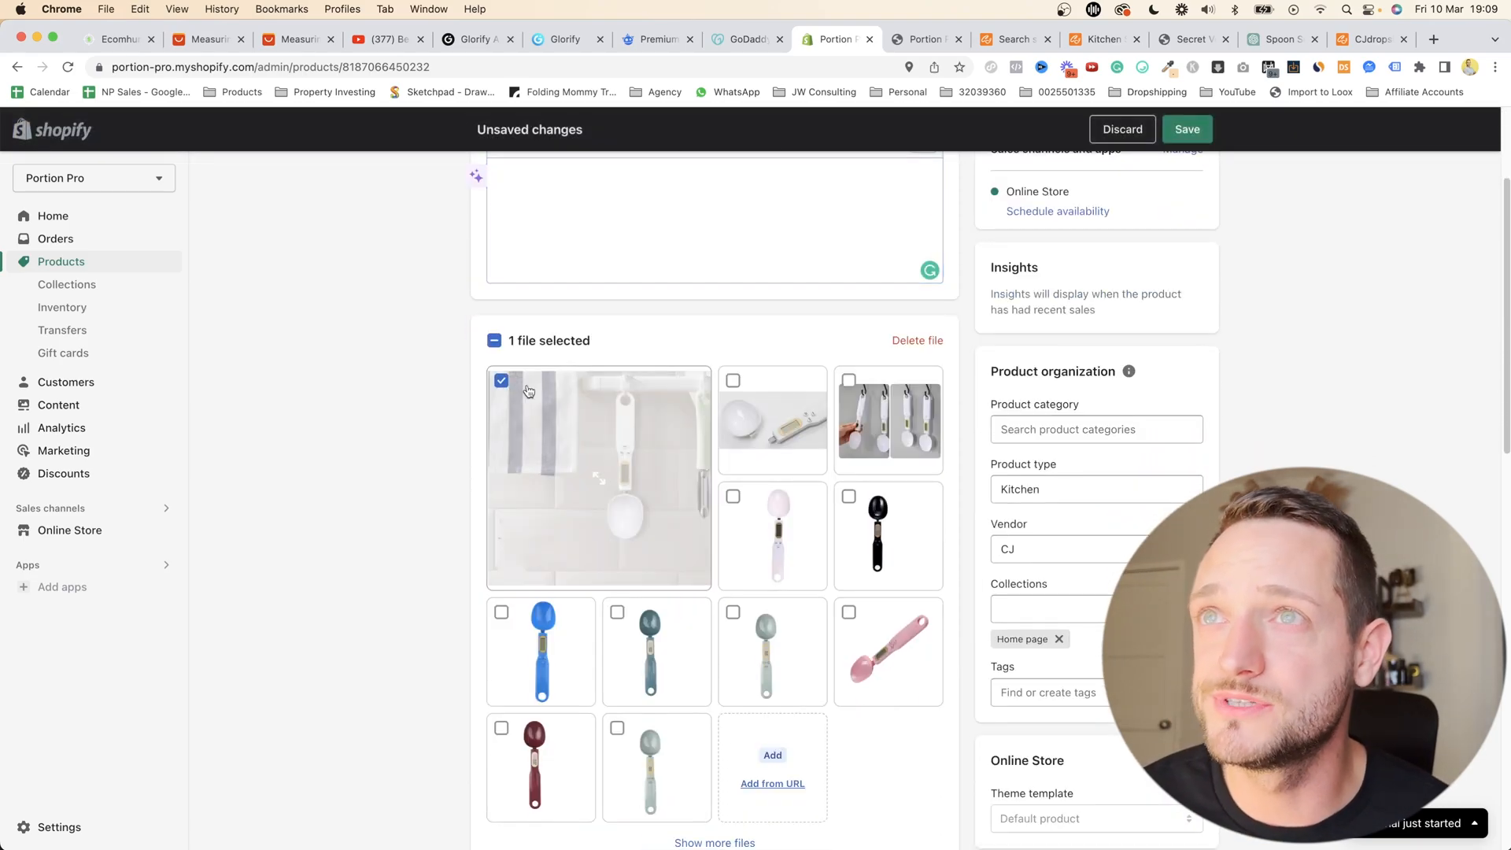
pyautogui.click(732, 380)
pyautogui.click(849, 381)
pyautogui.scroll(-3, 866, 425)
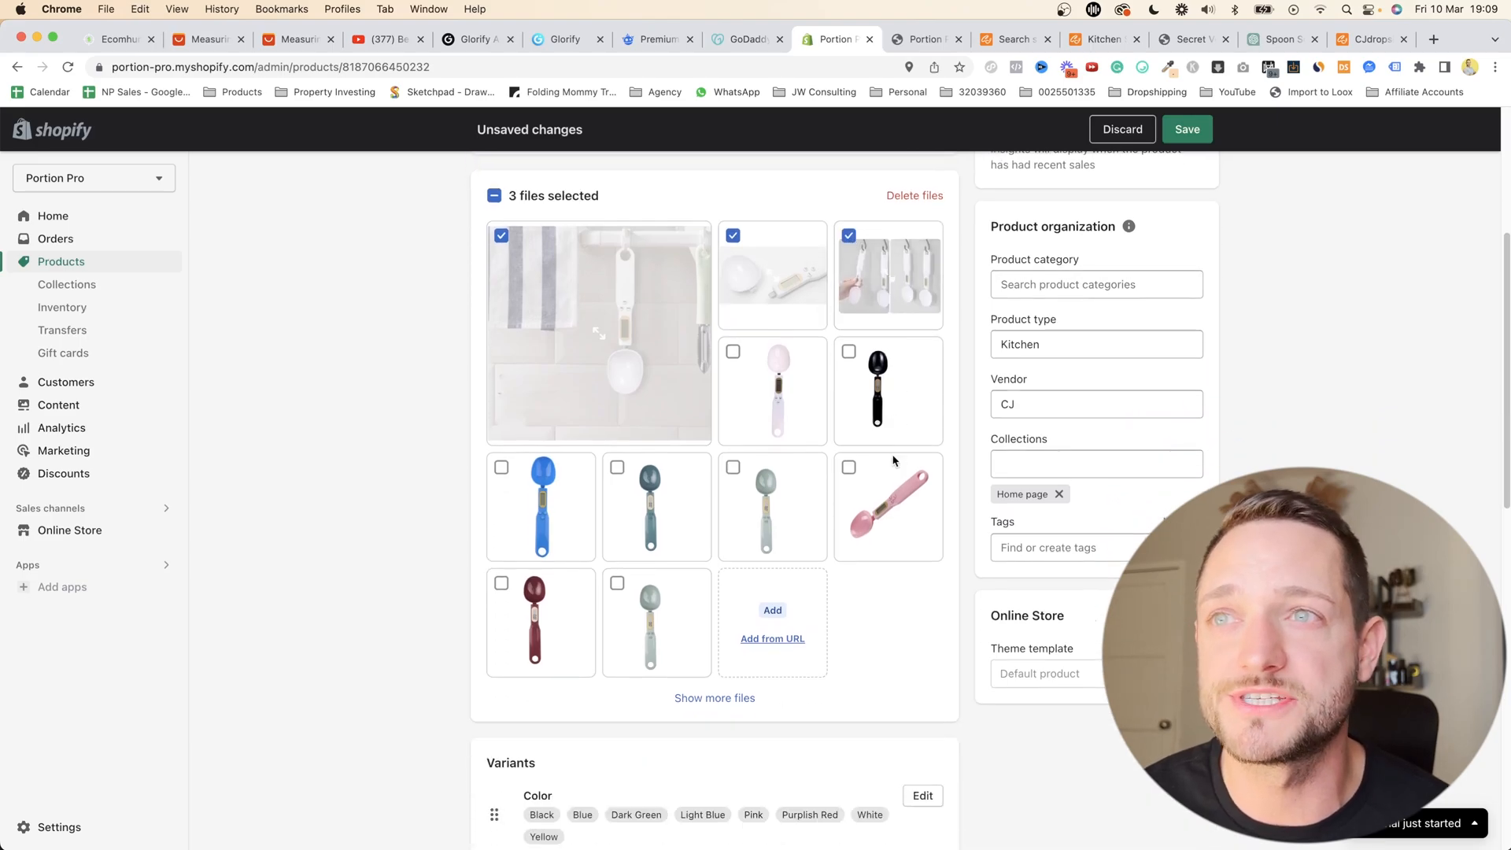
pyautogui.click(715, 689)
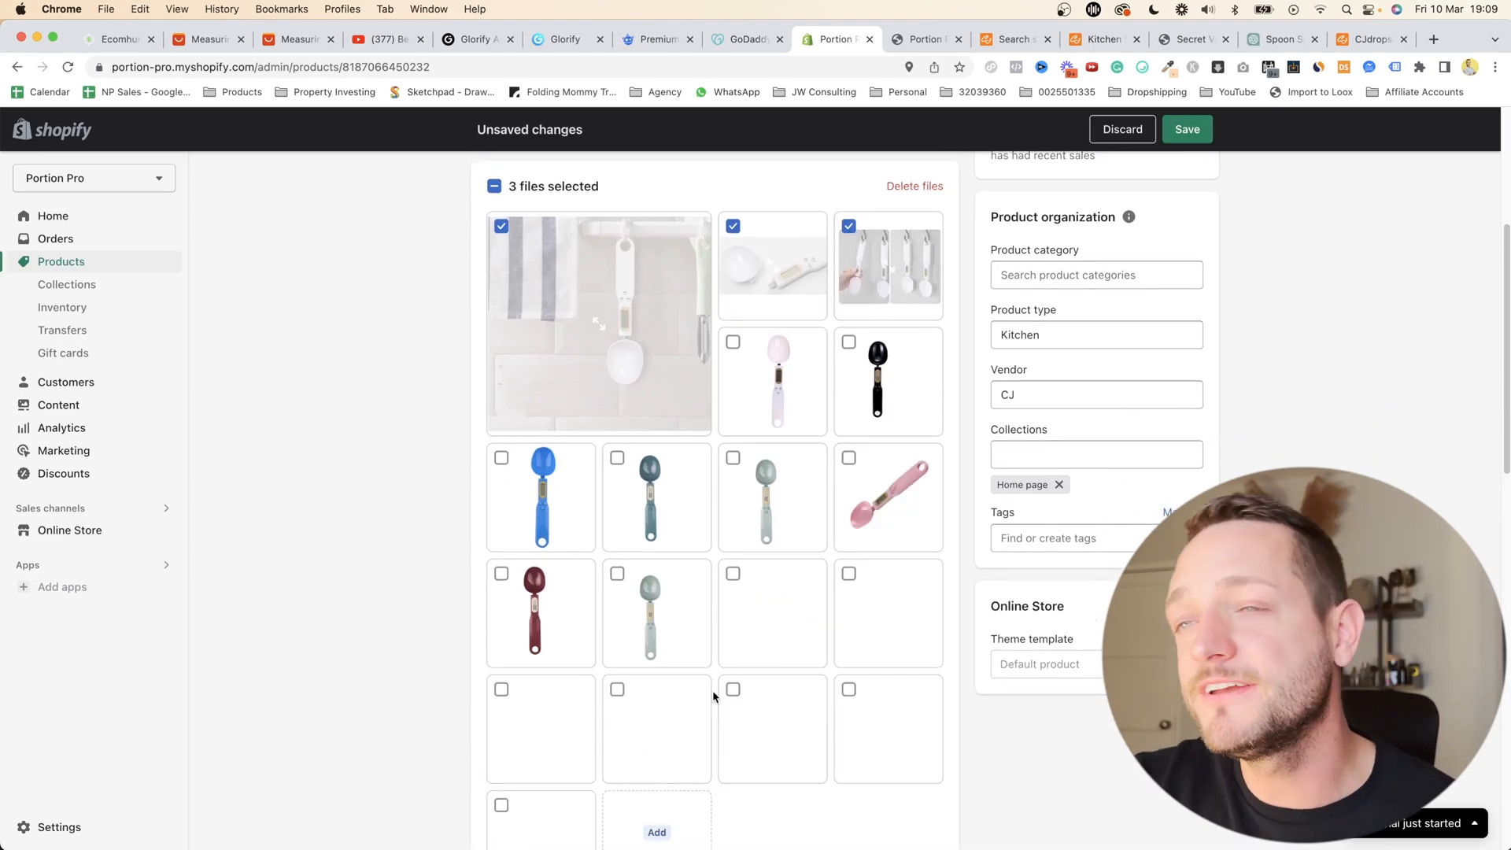
pyautogui.scroll(-2, 714, 697)
pyautogui.scroll(-2, 715, 692)
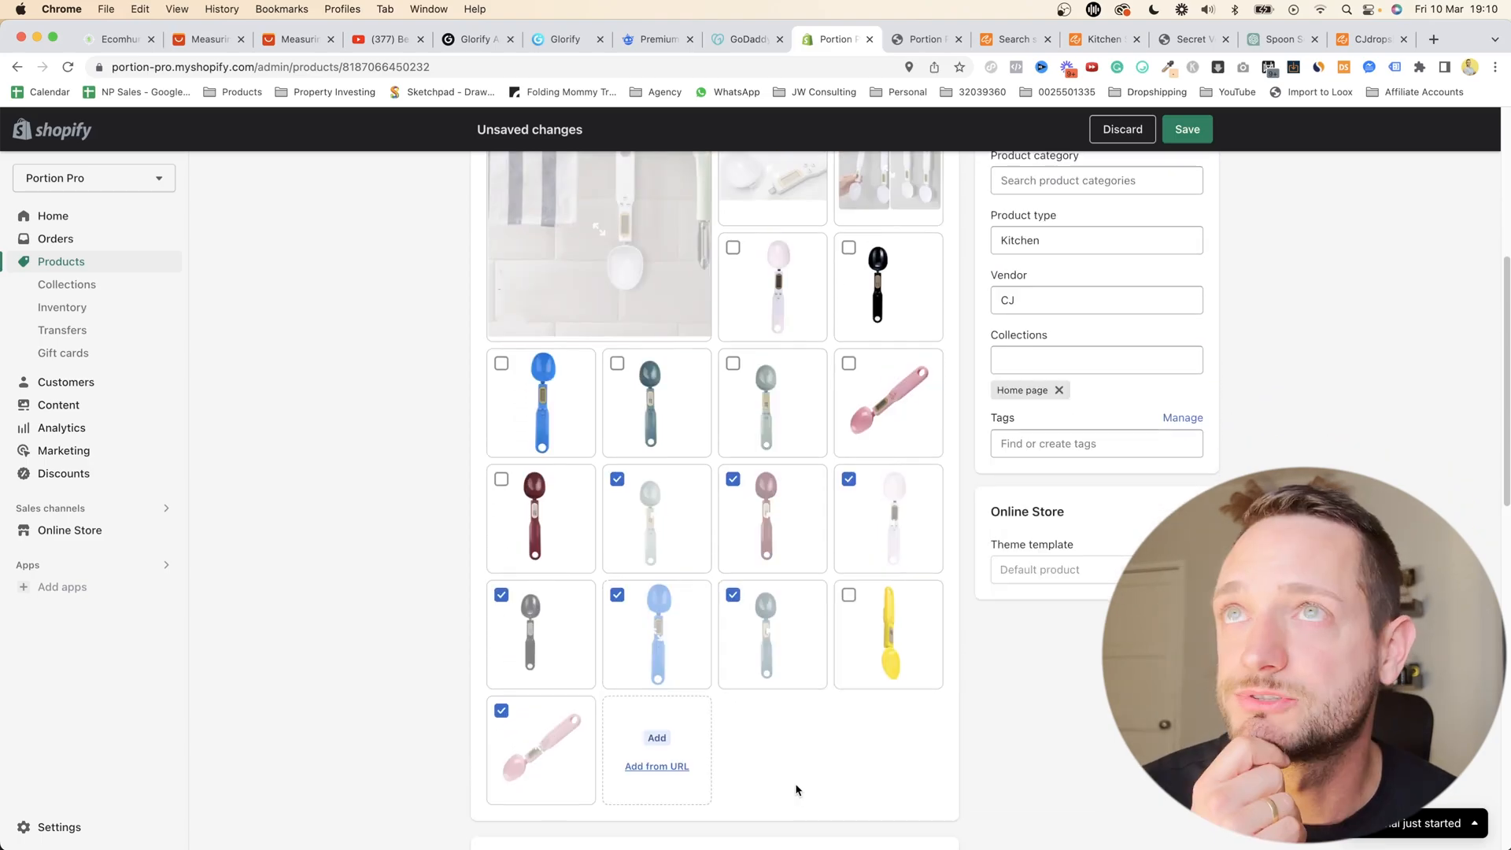
pyautogui.scroll(5, 795, 789)
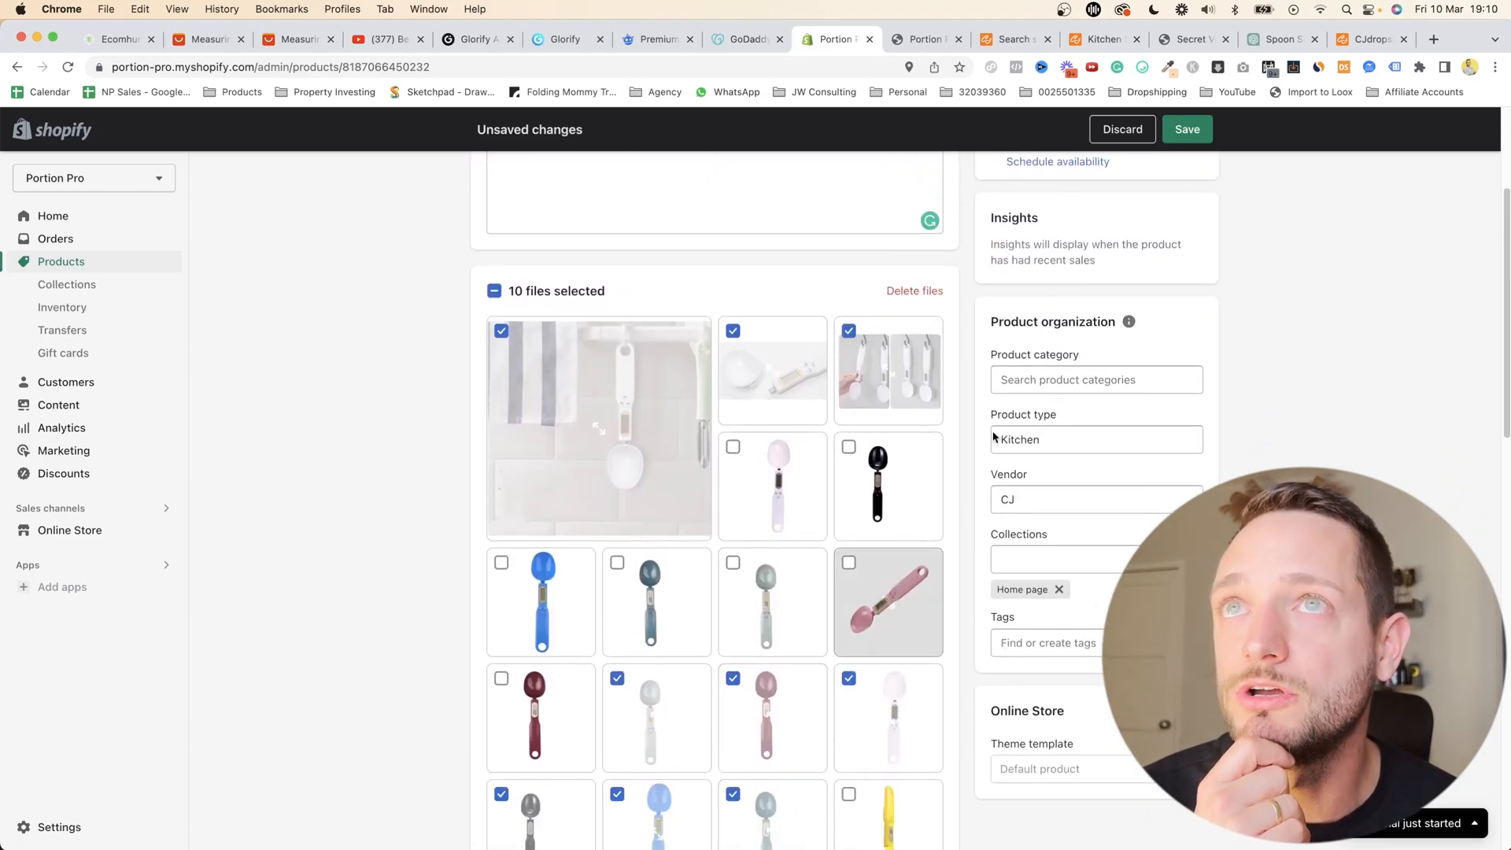
pyautogui.click(914, 290)
pyautogui.click(953, 528)
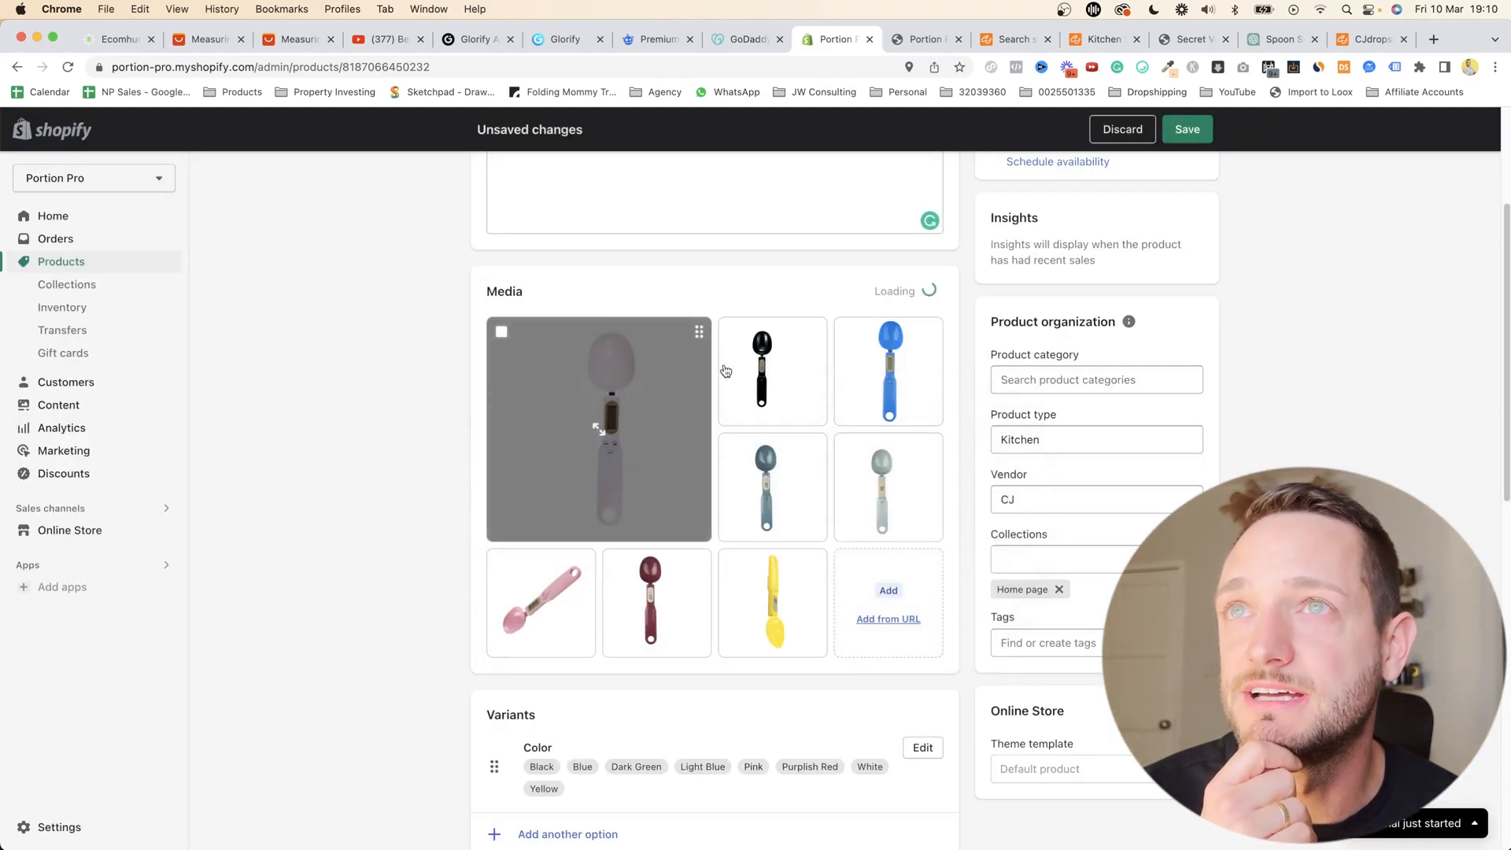
# - Review the remaining product images and the colour variants with their prices and stock
pyautogui.scroll(-2, 446, 594)
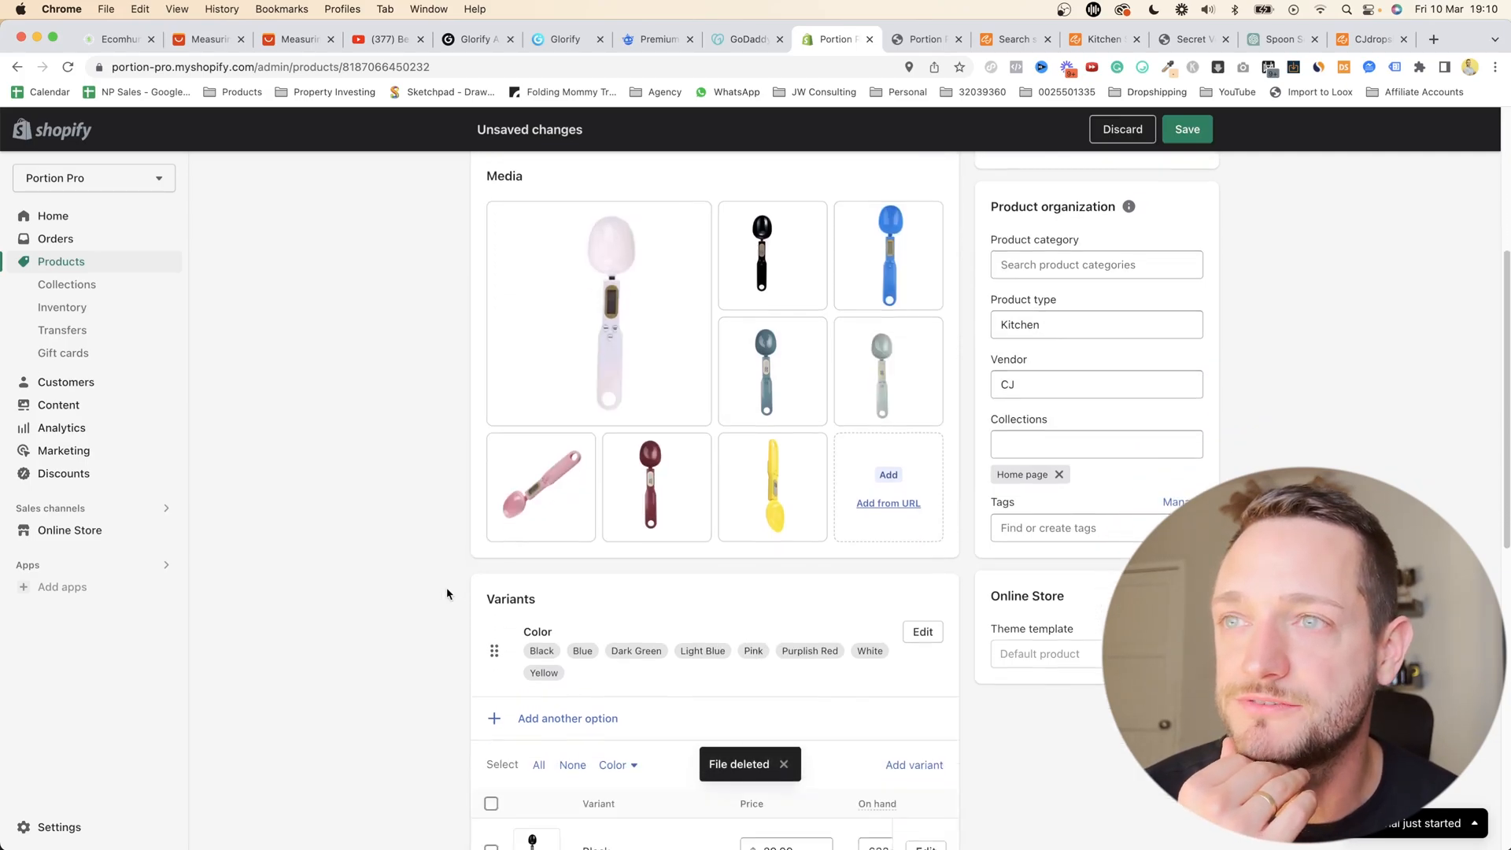
pyautogui.scroll(-3, 446, 593)
pyautogui.scroll(5, 441, 588)
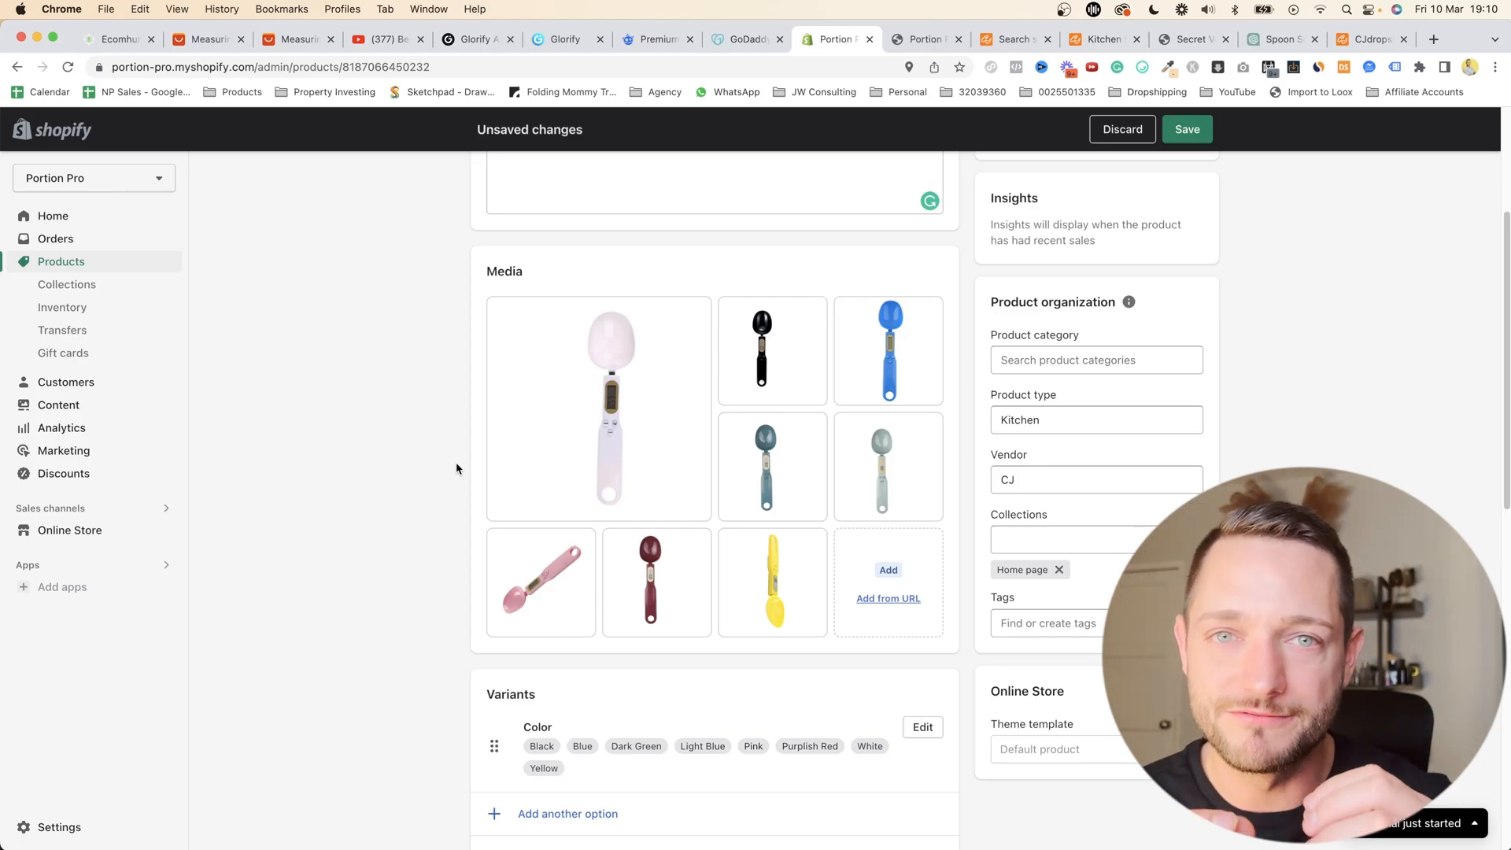
pyautogui.scroll(-1, 472, 555)
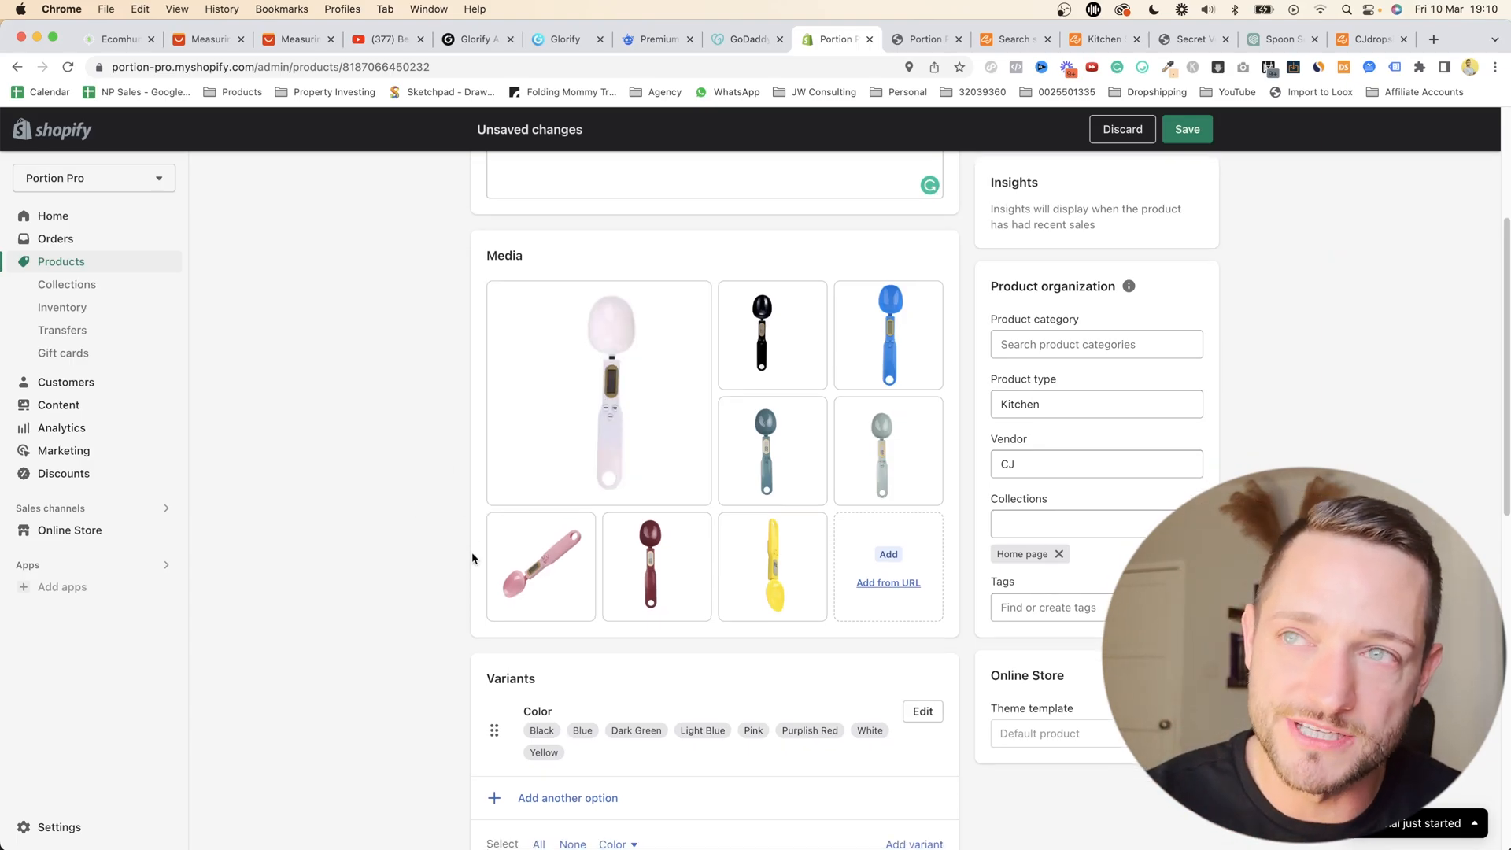
pyautogui.scroll(-10, 472, 558)
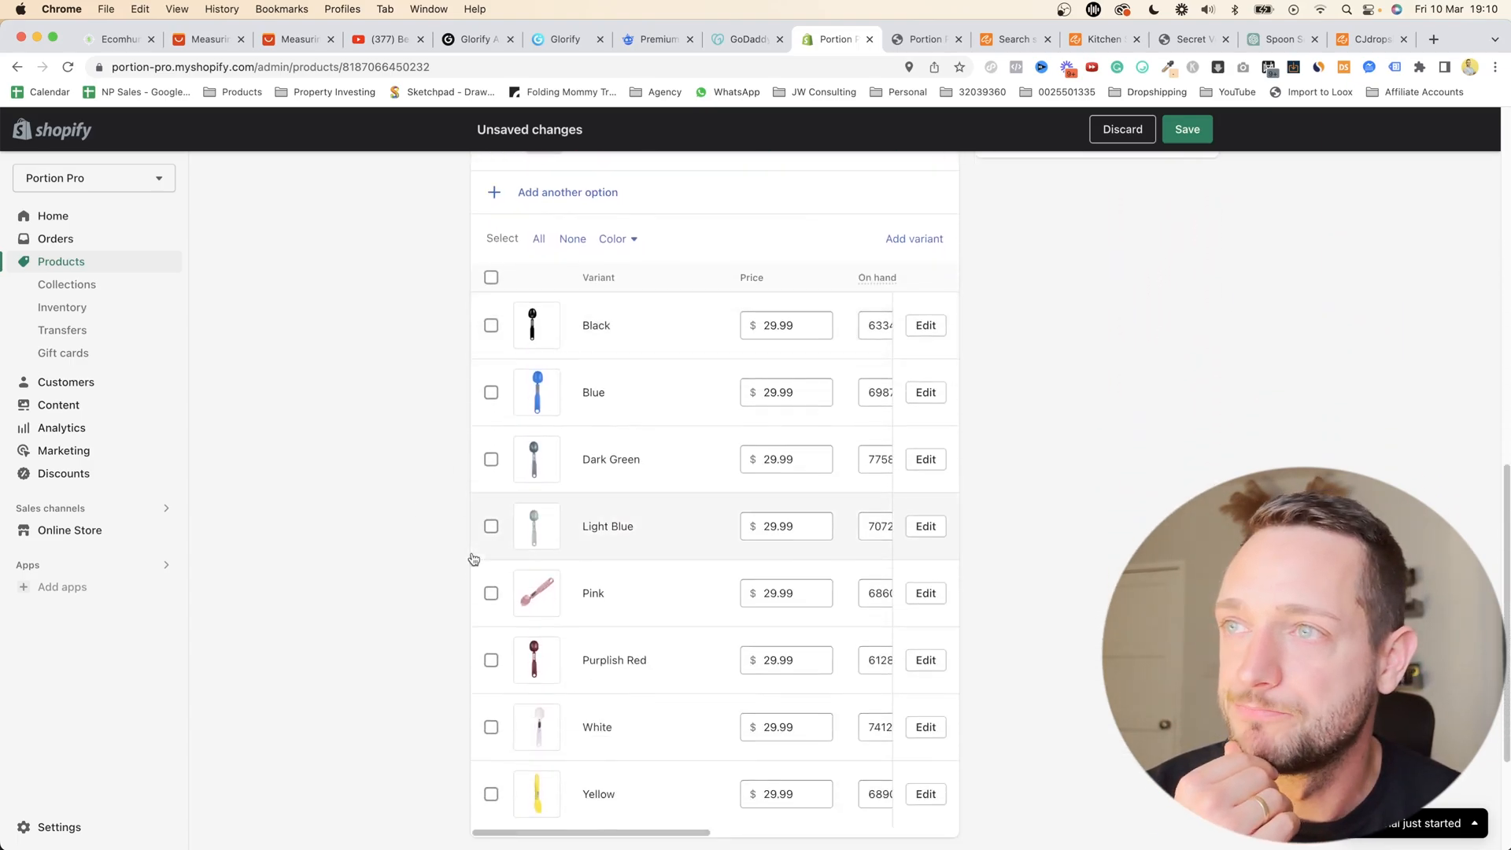
pyautogui.scroll(-3, 480, 565)
pyautogui.scroll(6, 607, 697)
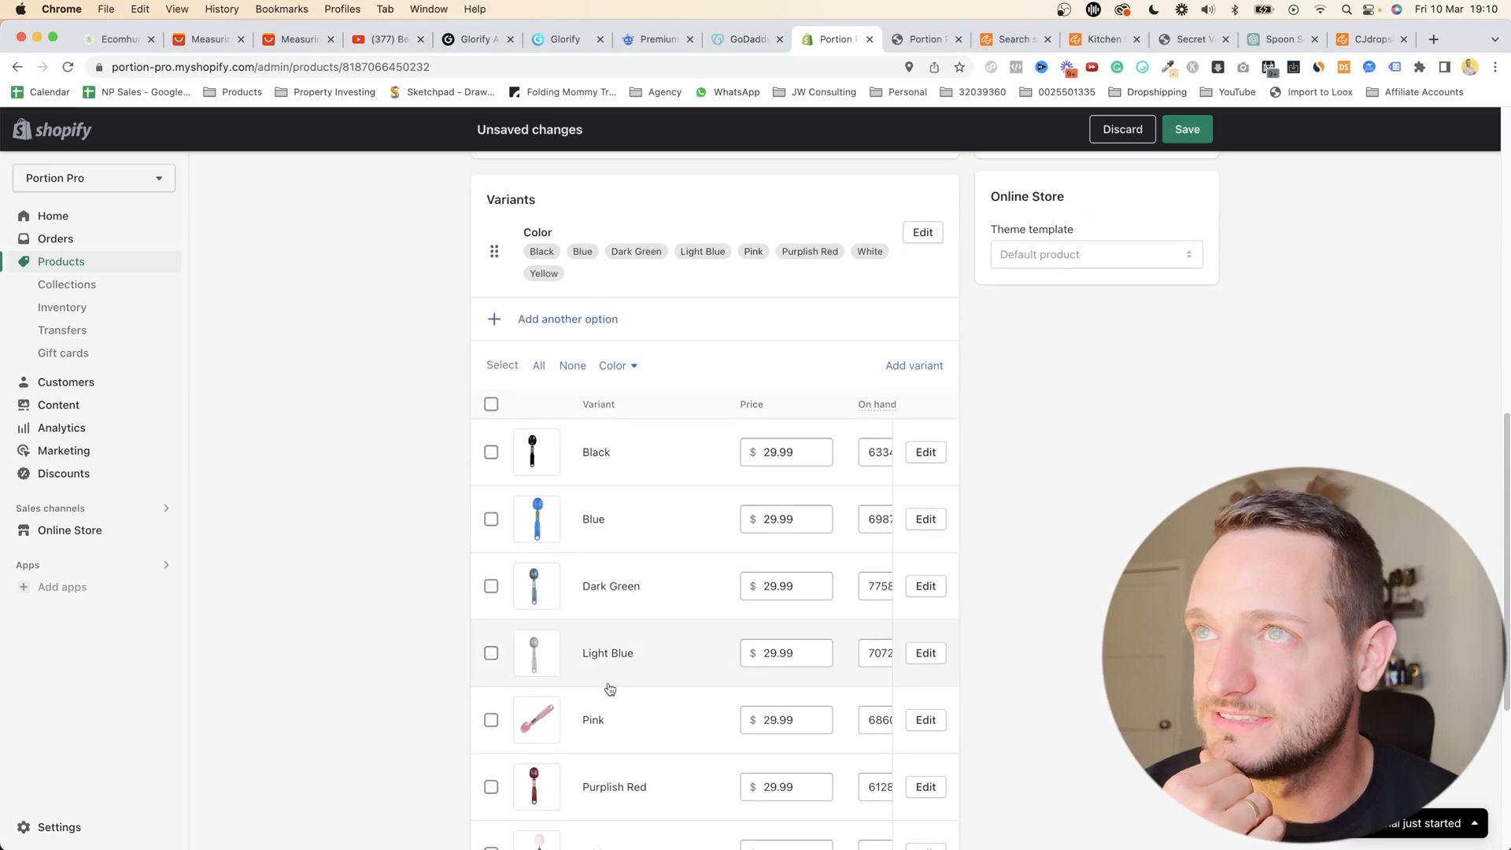
pyautogui.scroll(-4, 609, 689)
# - Replace the product title with SpoonPro
pyautogui.scroll(15, 607, 687)
pyautogui.moveTo(728, 264); pyautogui.dragTo(388, 256)
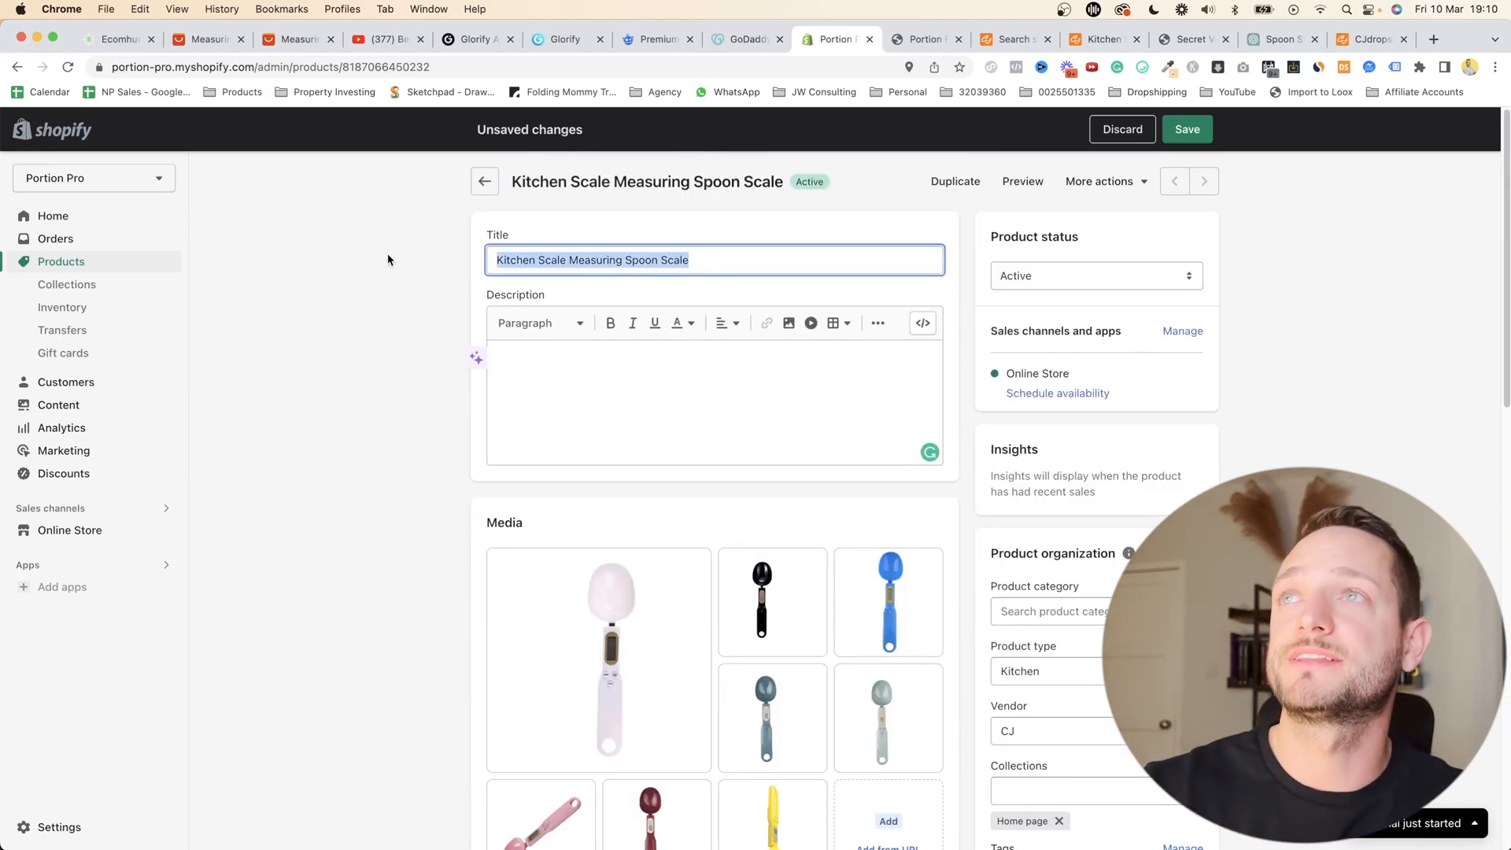
pyautogui.write('SpoonPro')
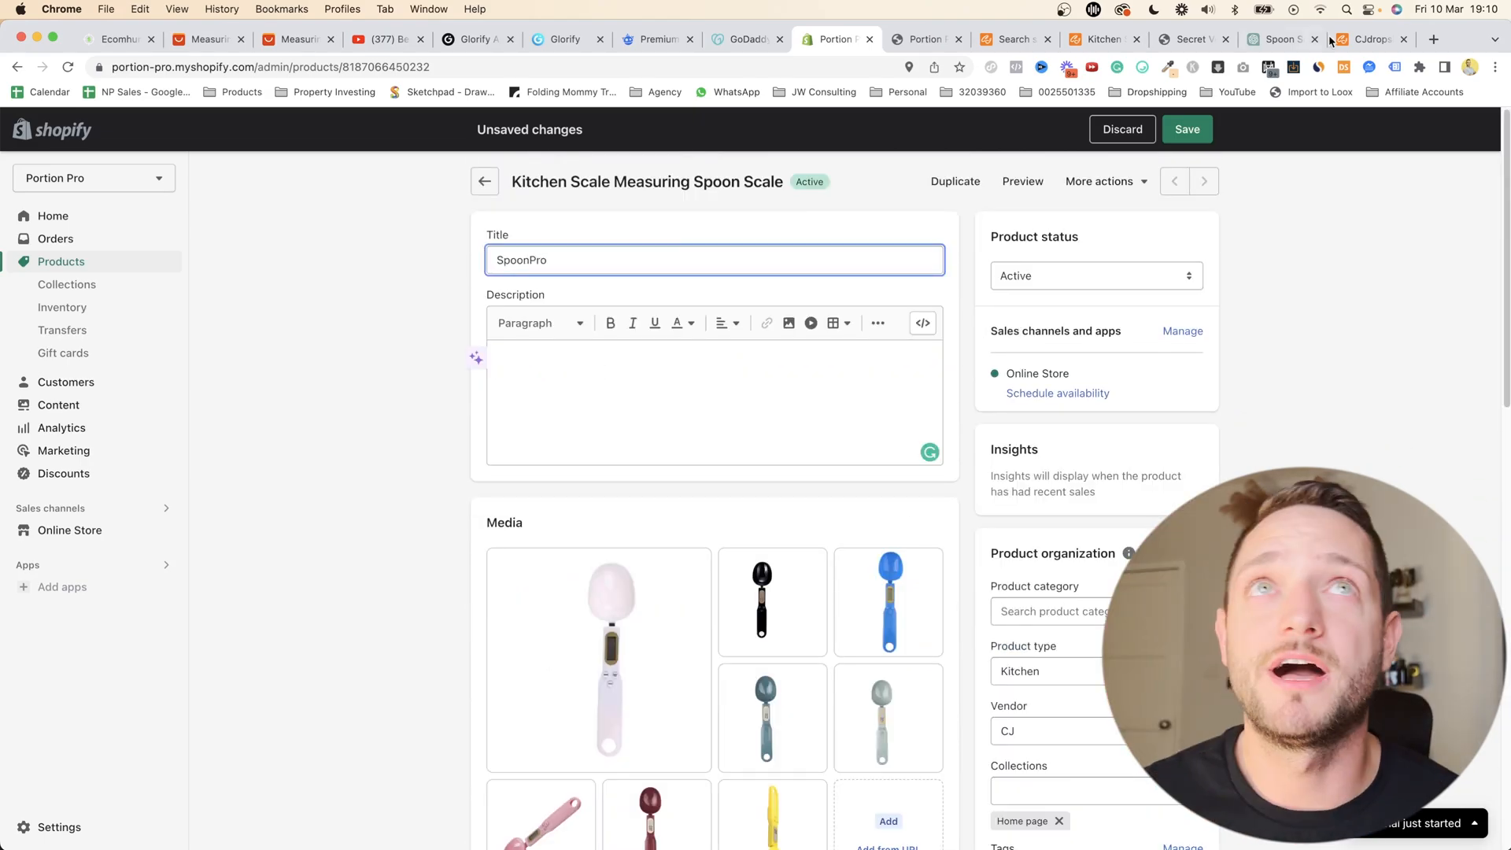
# - Complete the product title as SpoonPro™ - Spoon Scale, copying the trademark symbol from a Google search for tm
pyautogui.click(1433, 39)
pyautogui.click(823, 70)
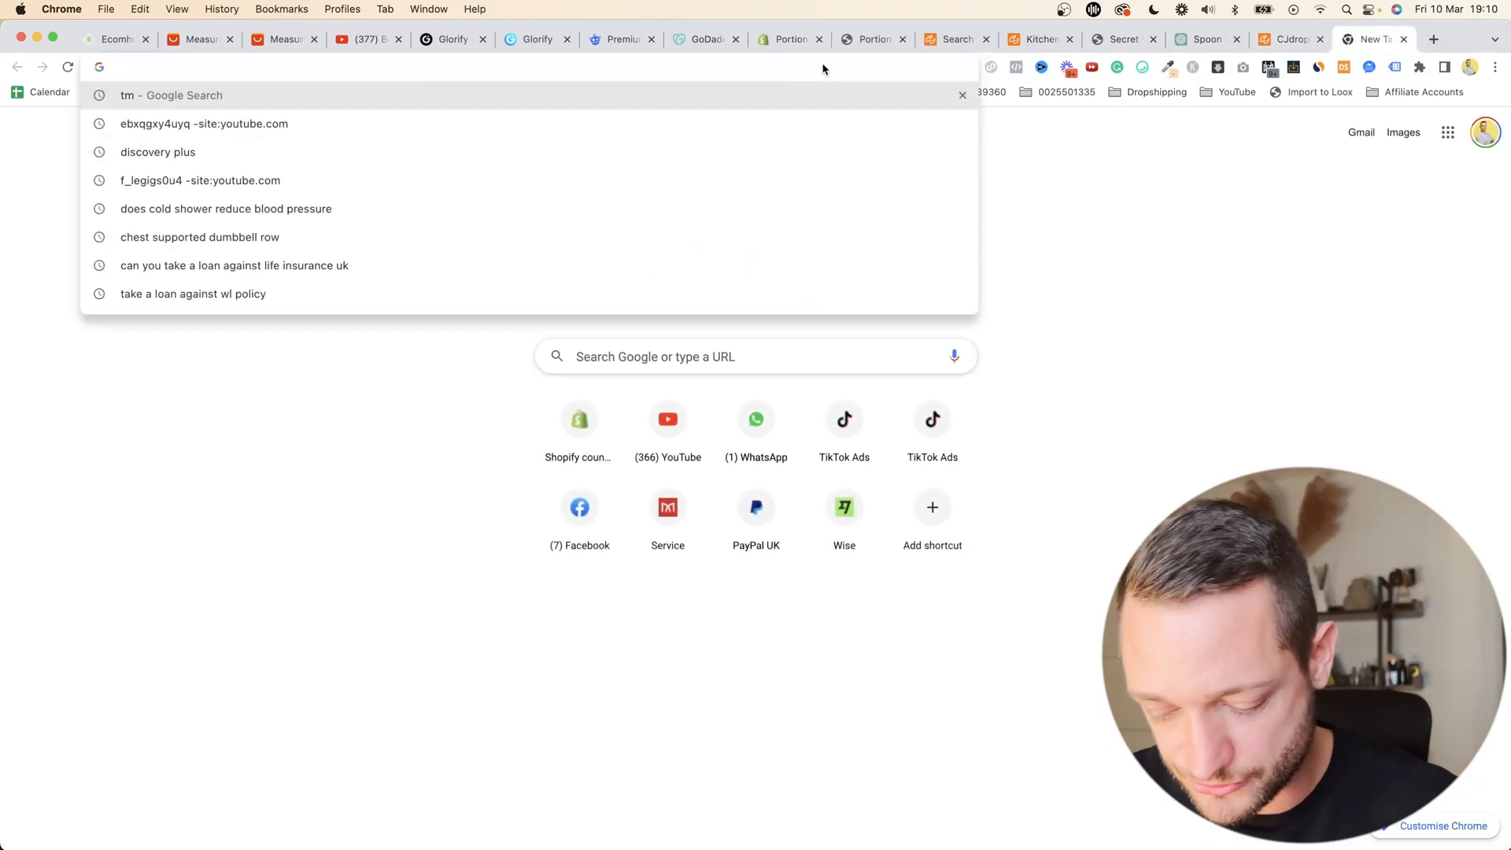
pyautogui.write('tm')
pyautogui.press('Return')
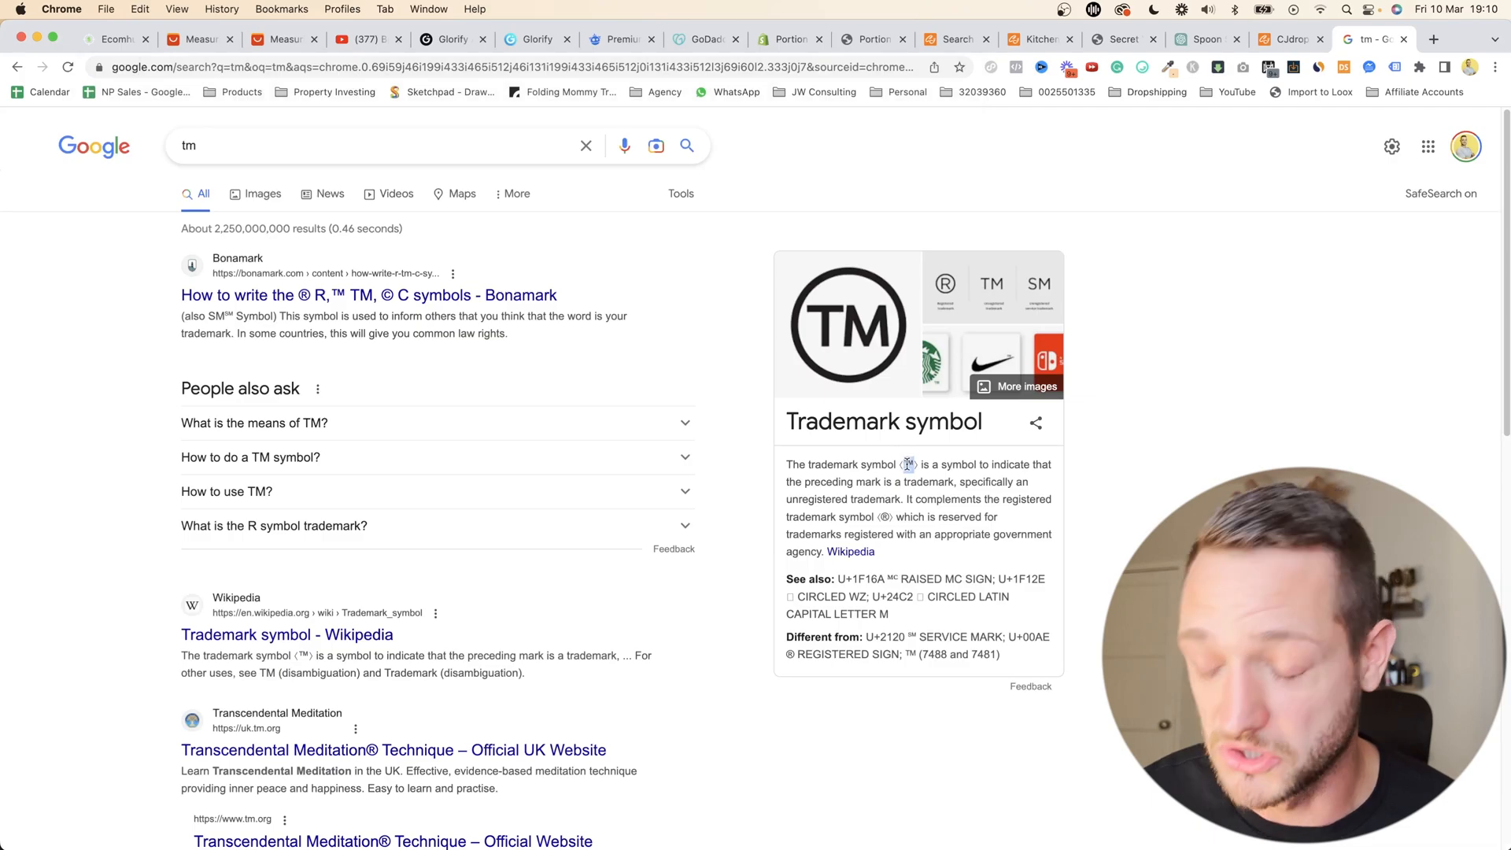
pyautogui.doubleClick(907, 464)
pyautogui.press('super+c')
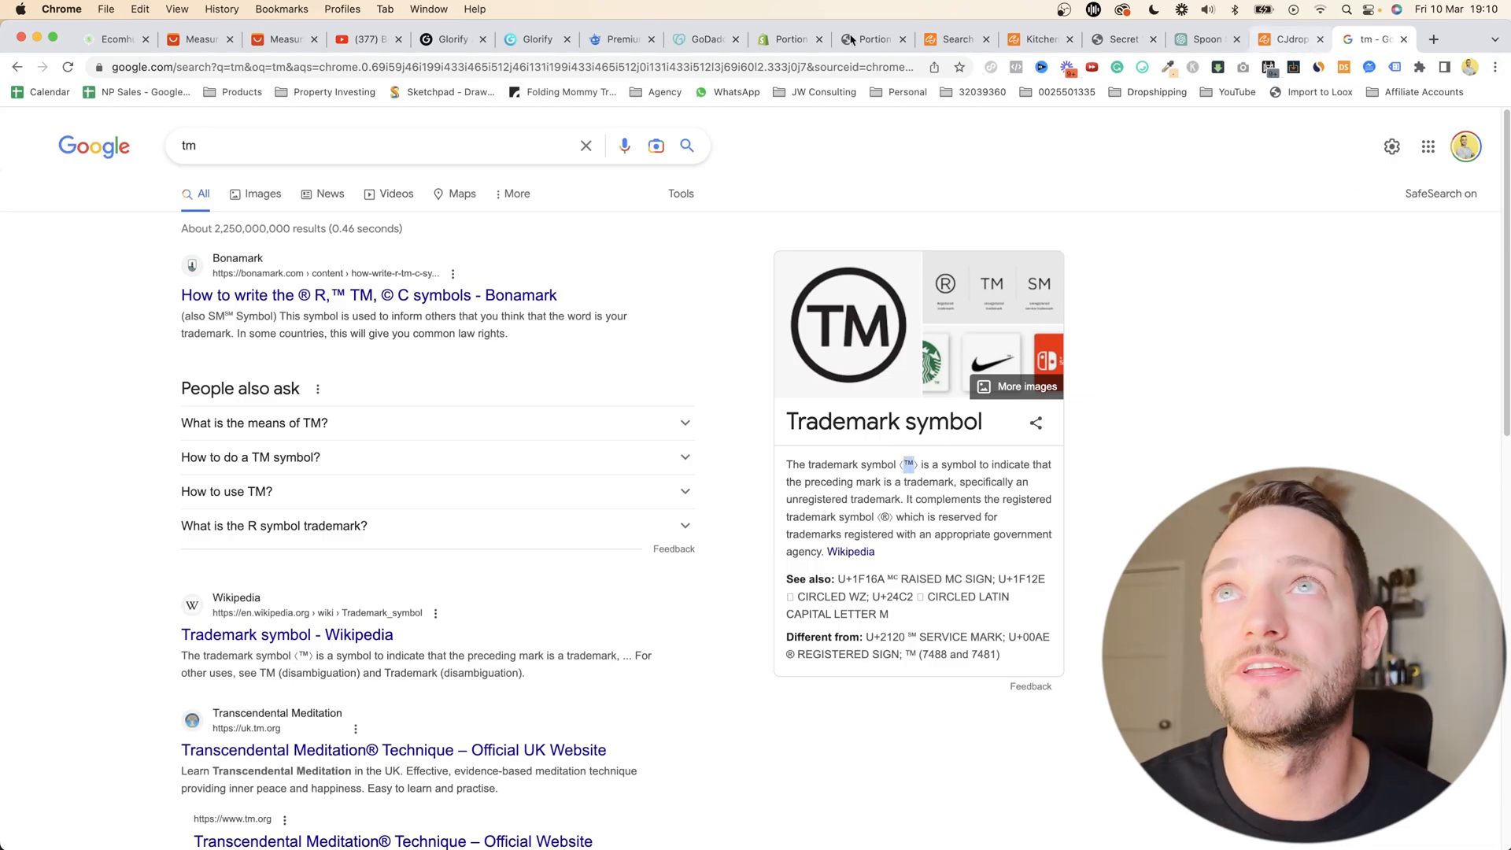
pyautogui.click(784, 43)
pyautogui.press('super+v')
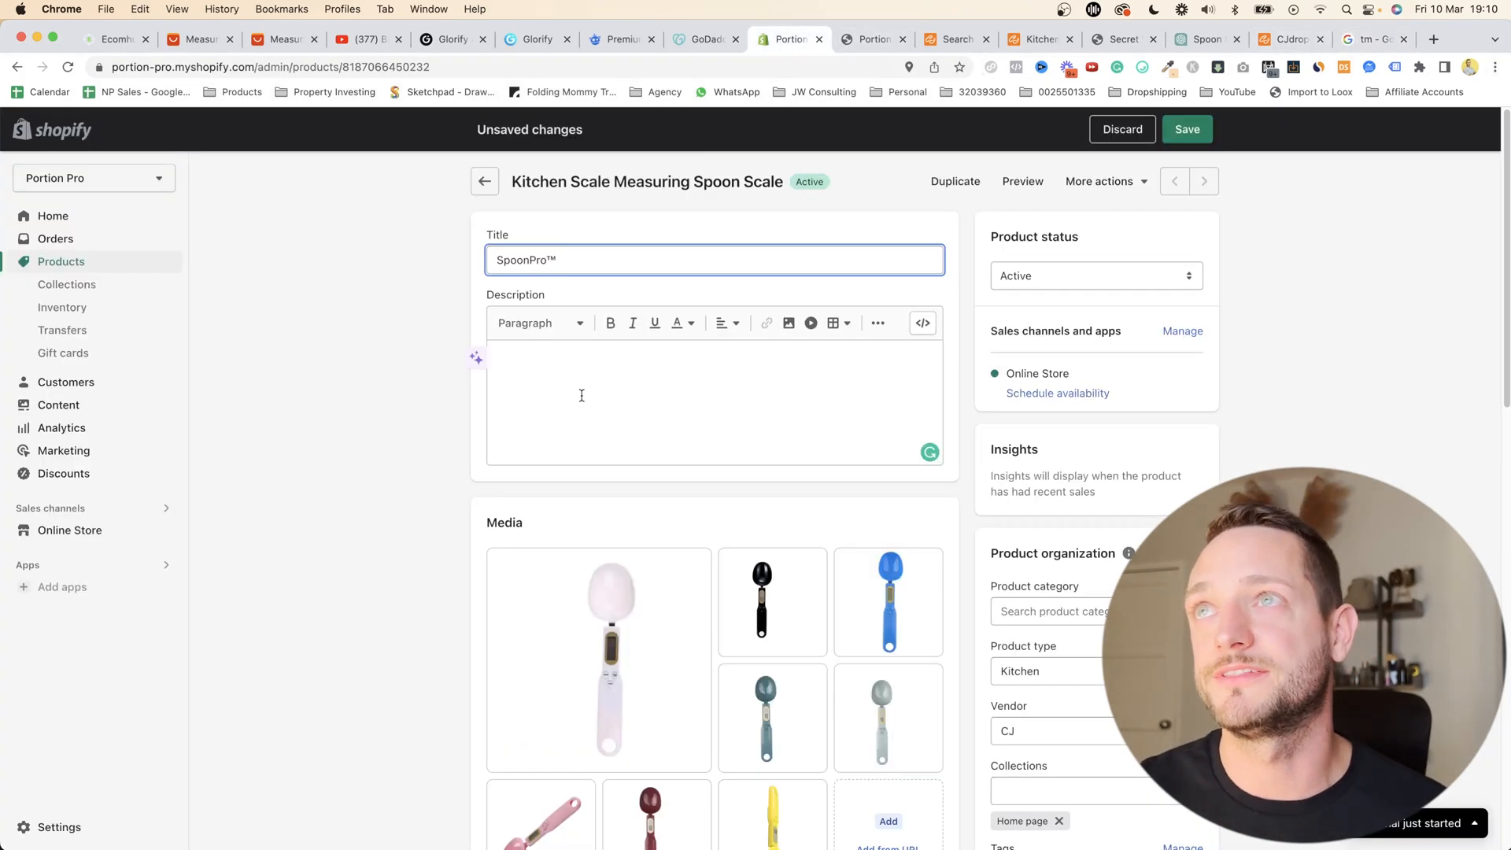
# - Edit the URL handle in the product's search engine listing and save the product
pyautogui.scroll(-15, 581, 395)
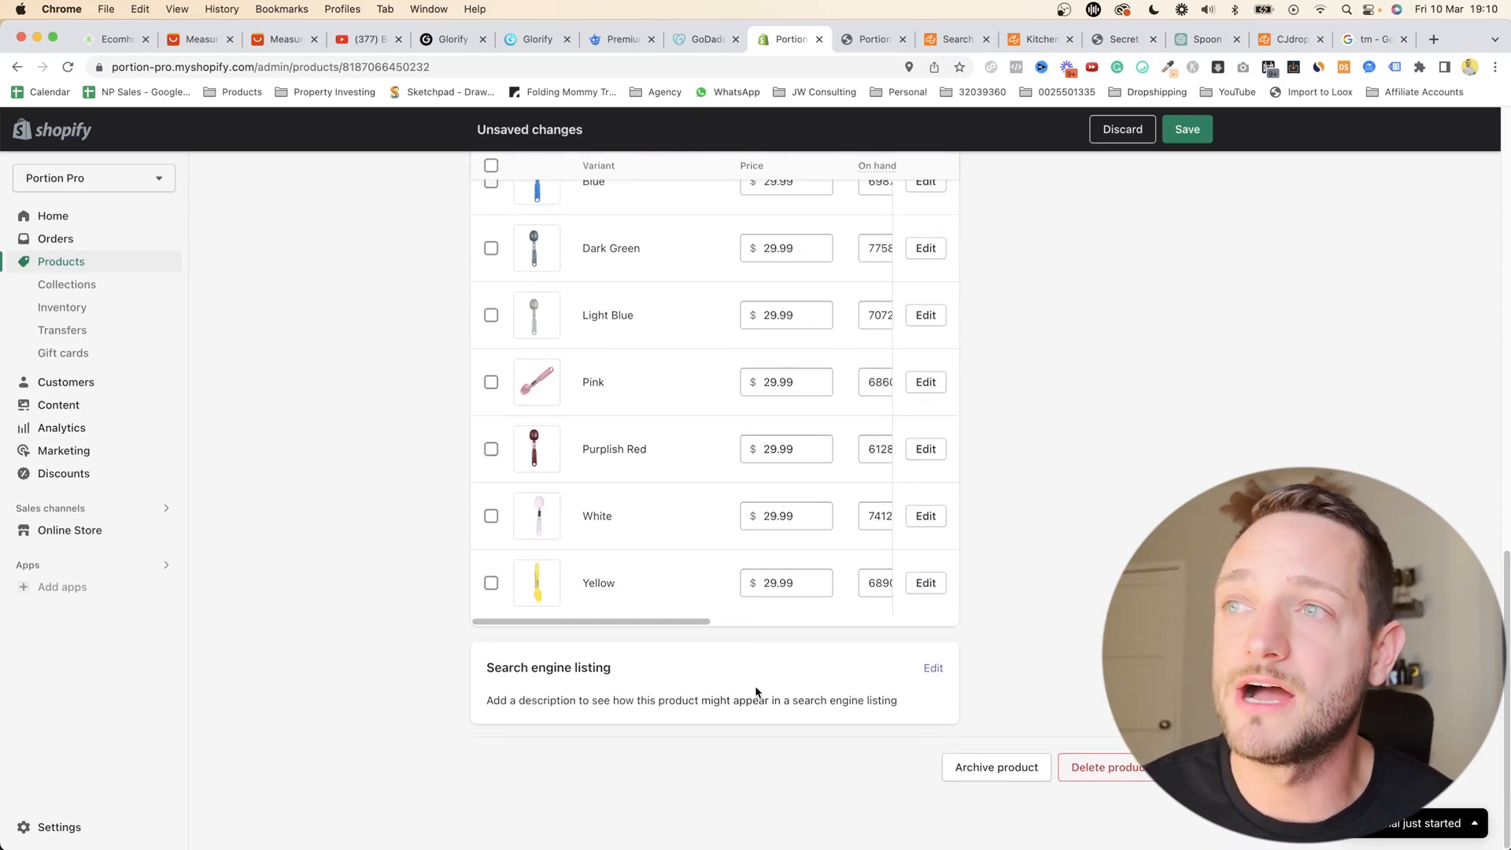
pyautogui.moveTo(486, 673); pyautogui.dragTo(580, 670)
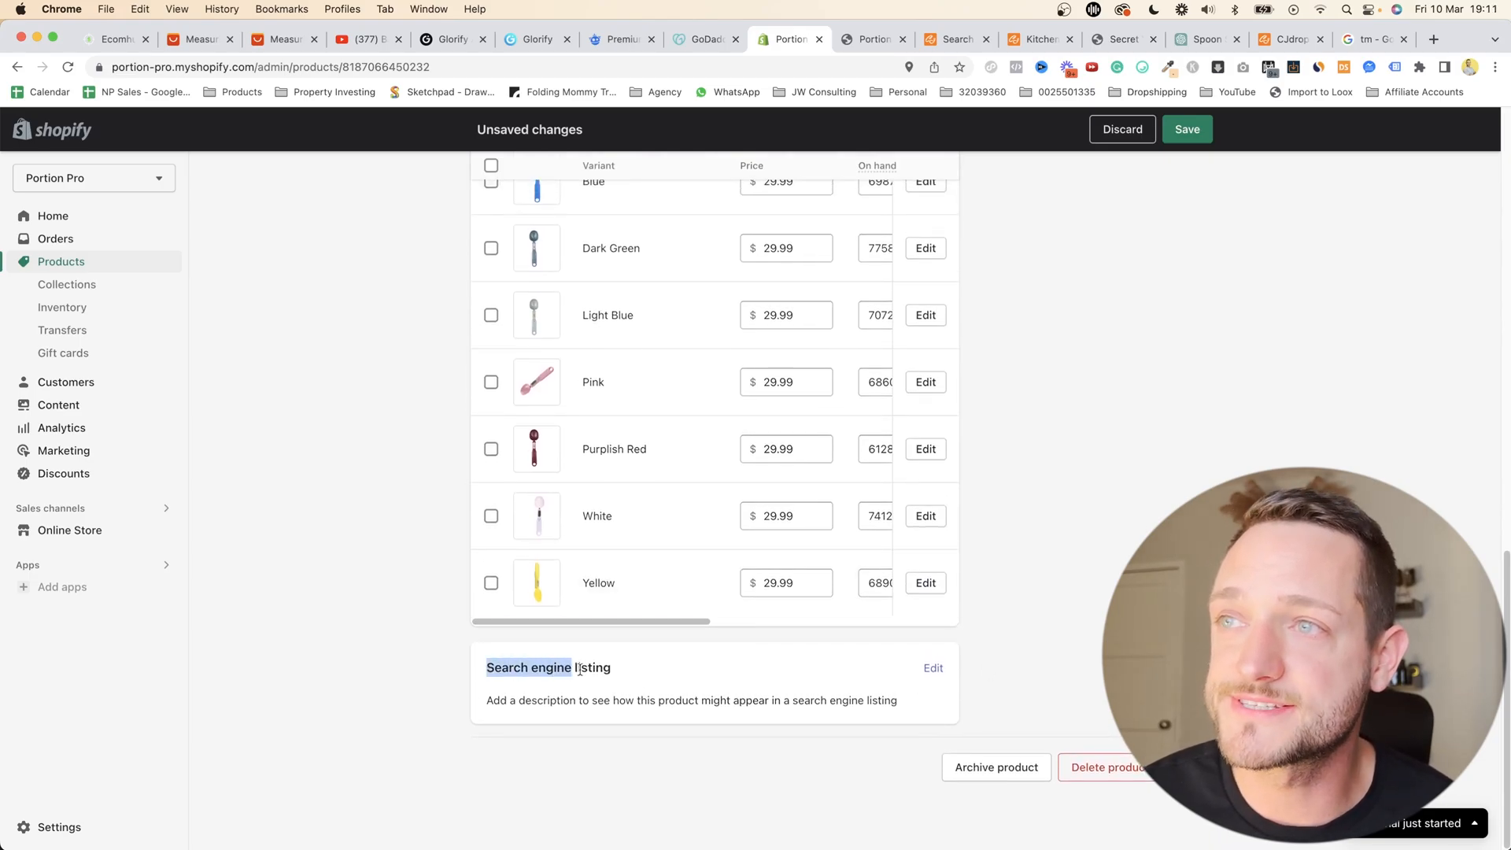
pyautogui.click(934, 667)
pyautogui.scroll(-4, 937, 669)
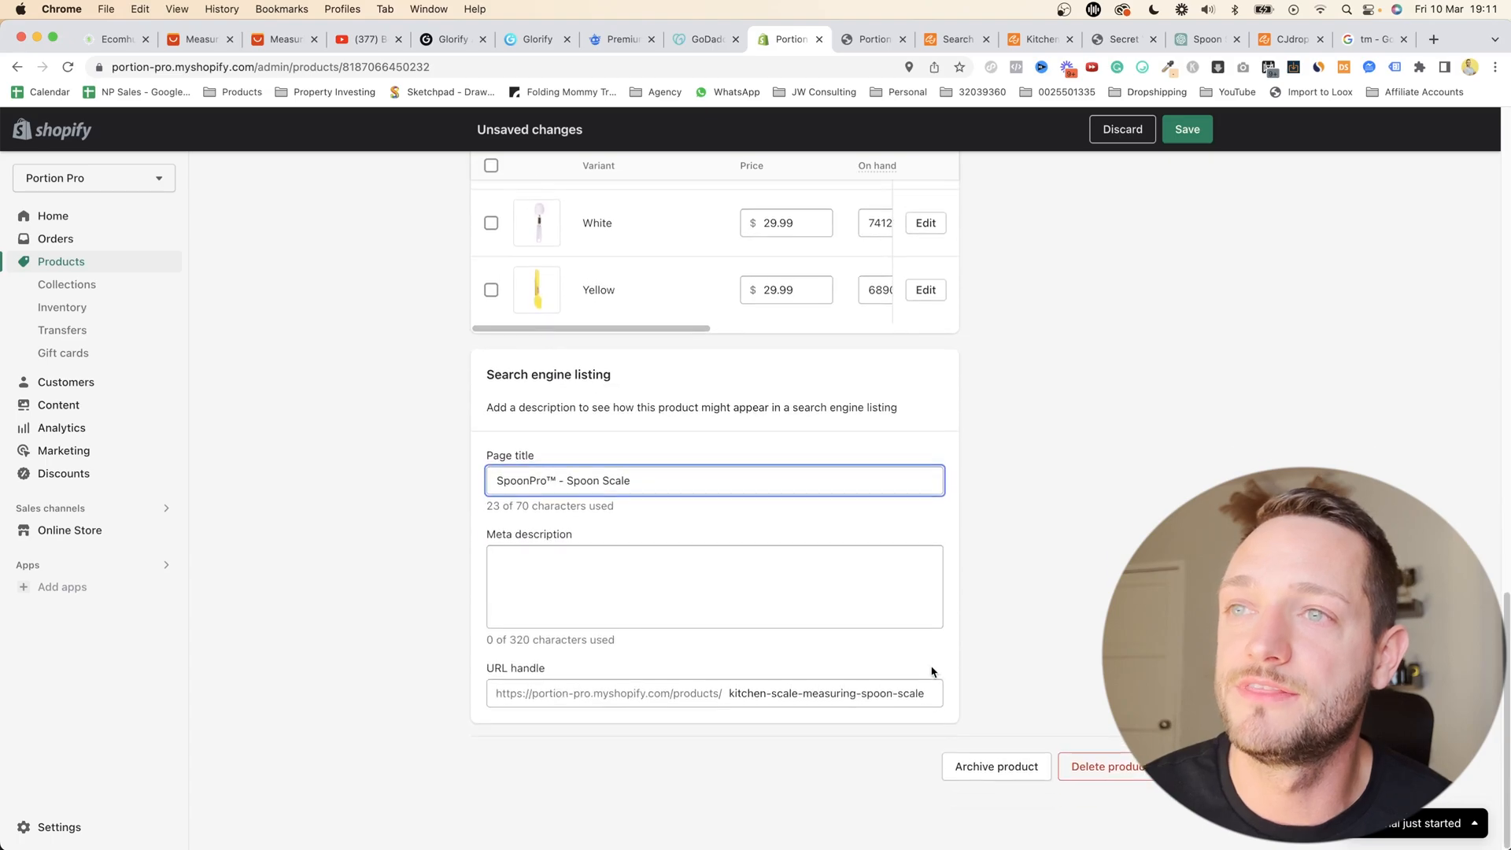
pyautogui.tripleClick(775, 697)
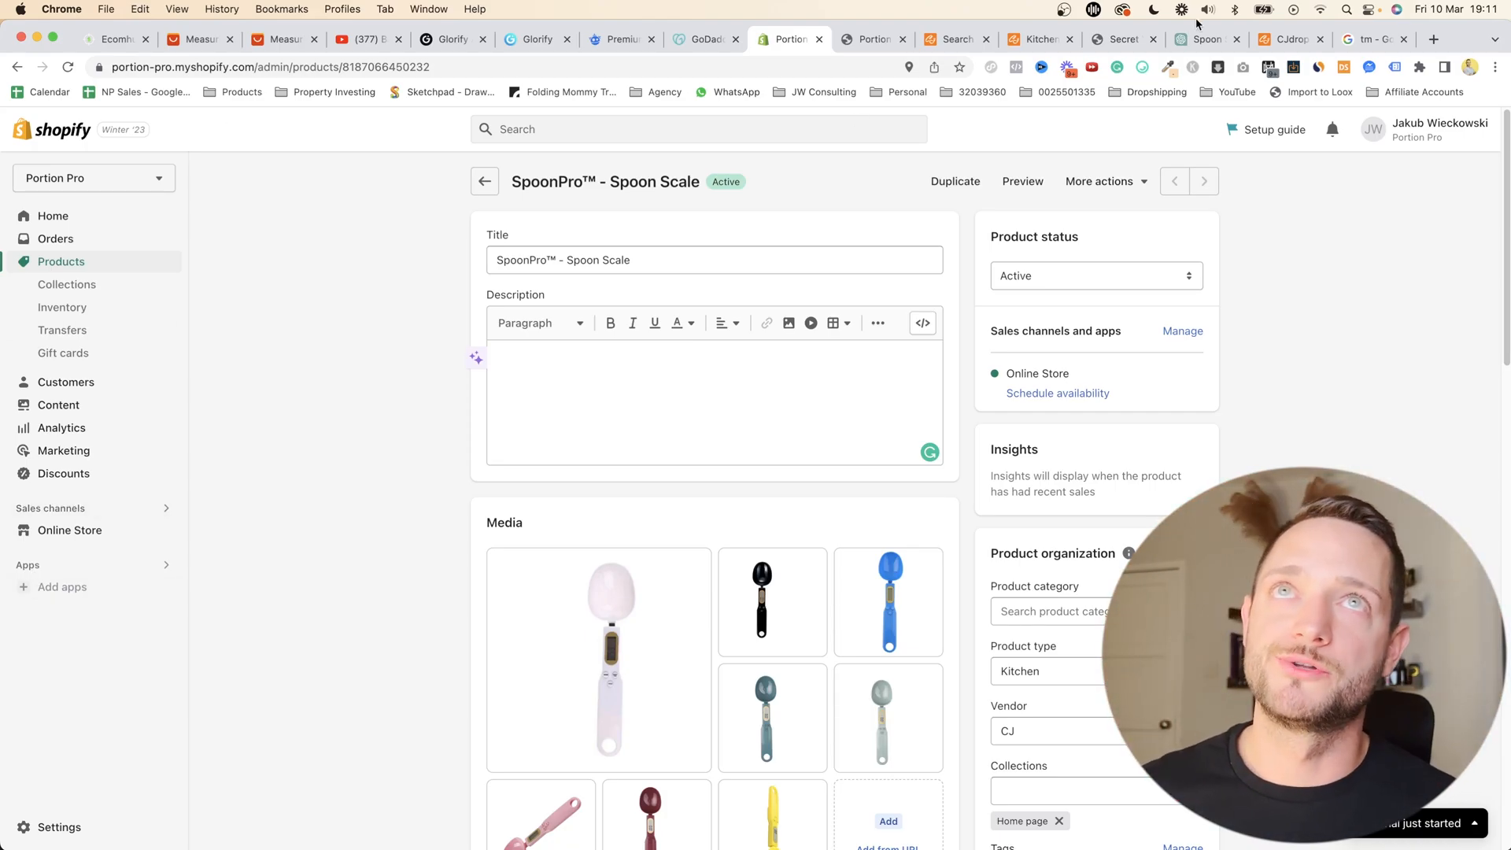
# - Examine the header menu and footer policy links of the SecretVenom example store, and return to the Shopify admin
pyautogui.click(1118, 40)
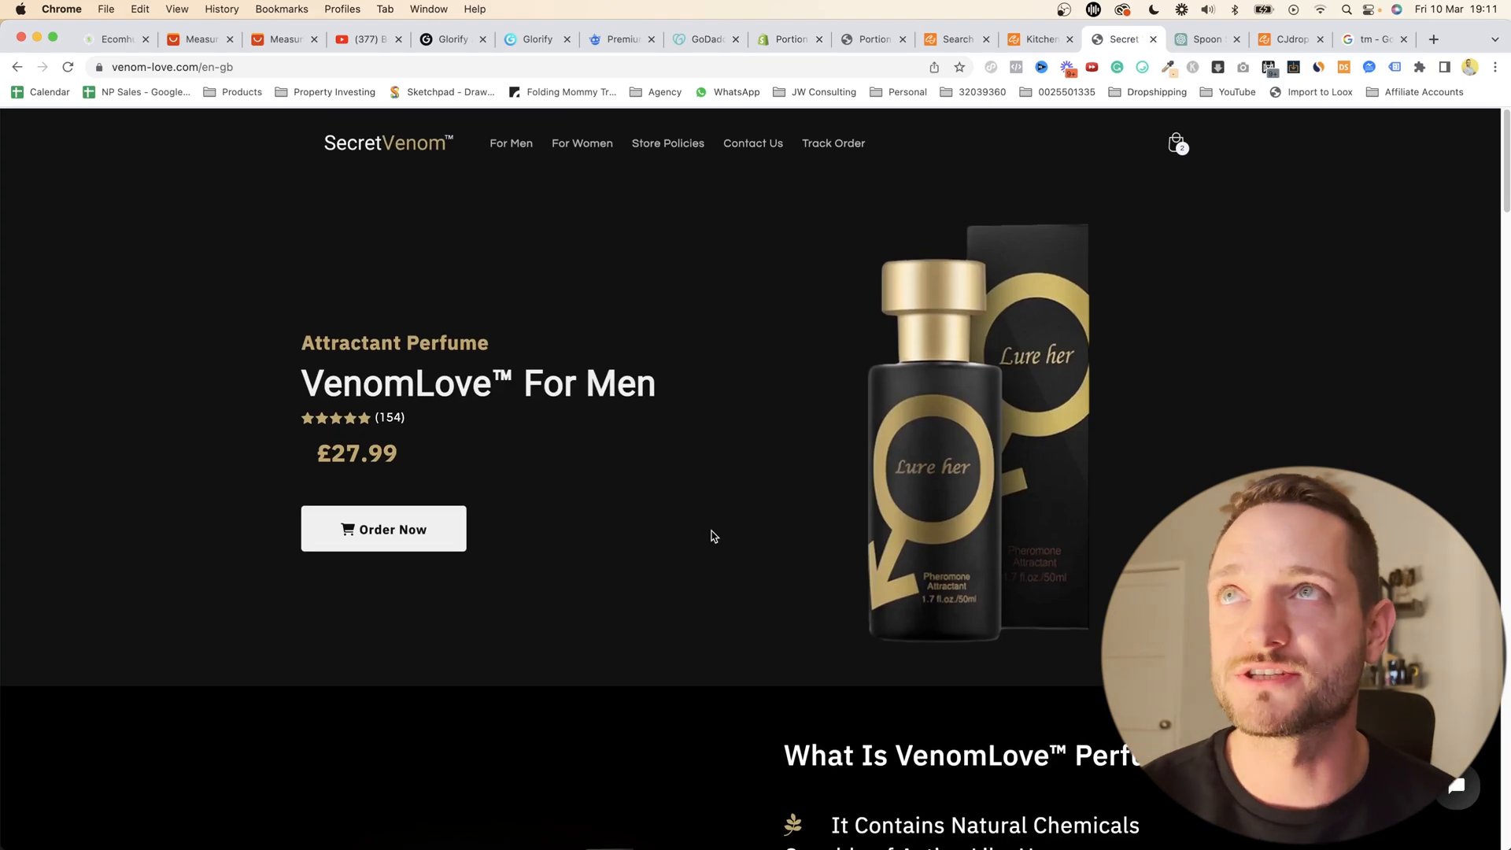
pyautogui.scroll(-20, 769, 523)
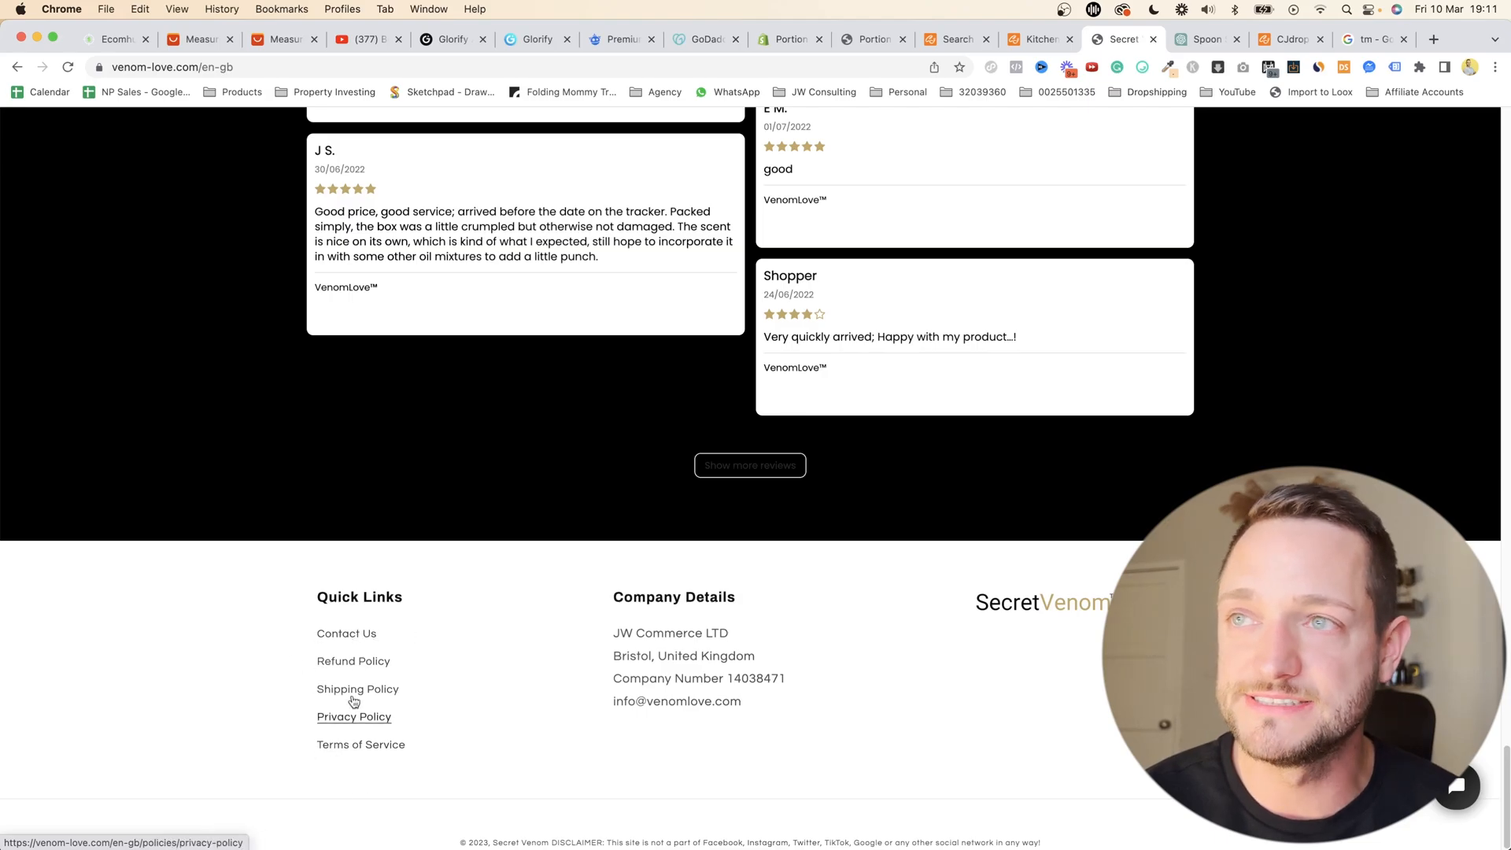
pyautogui.click(783, 39)
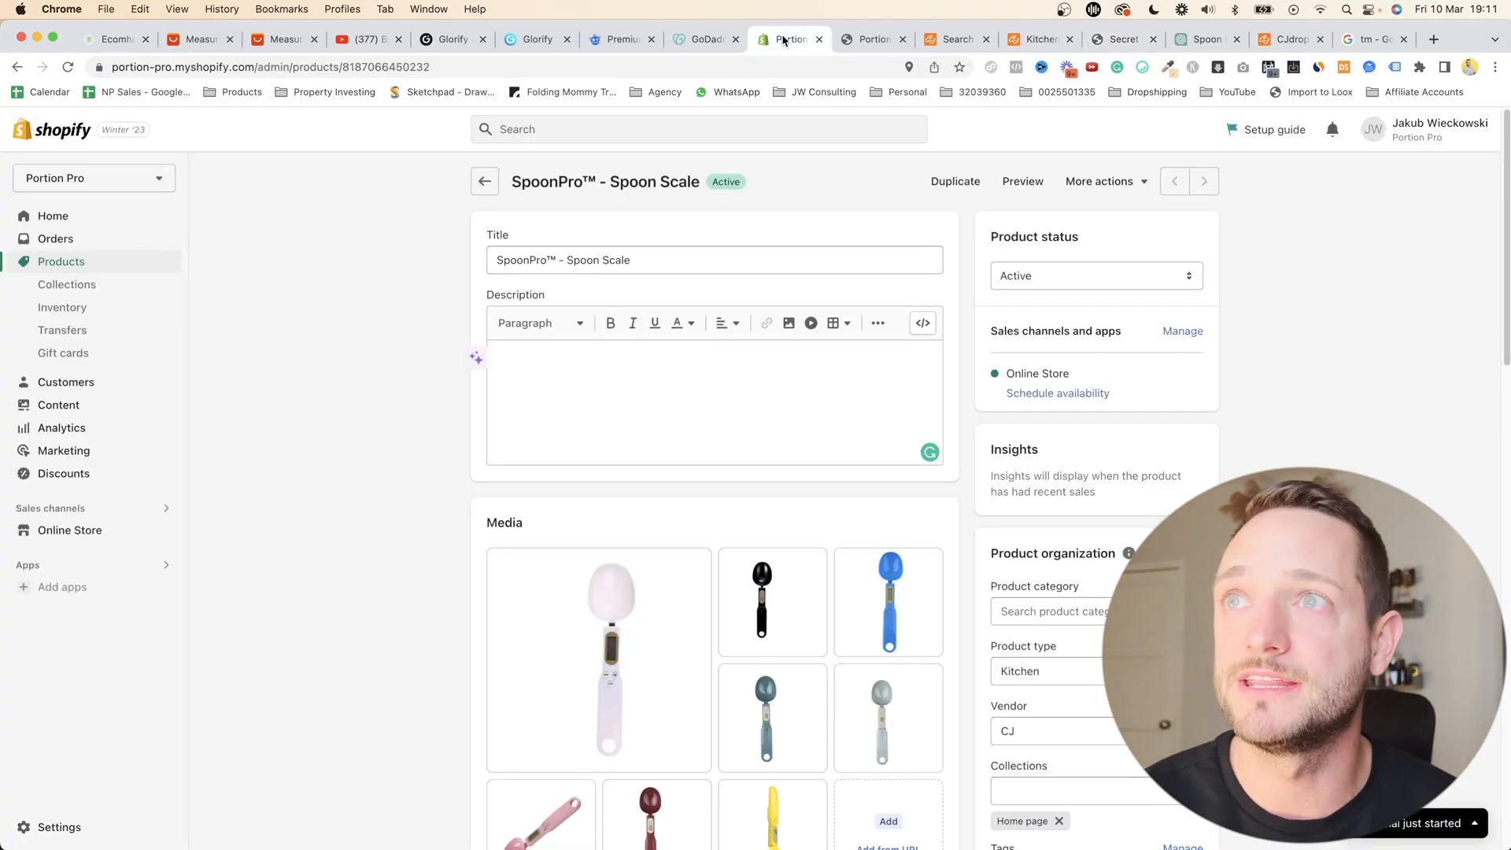
# - In the online store's main menu, rename the Home item to Order and link it to the SpoonPro™ - Spoon Scale product
pyautogui.click(55, 538)
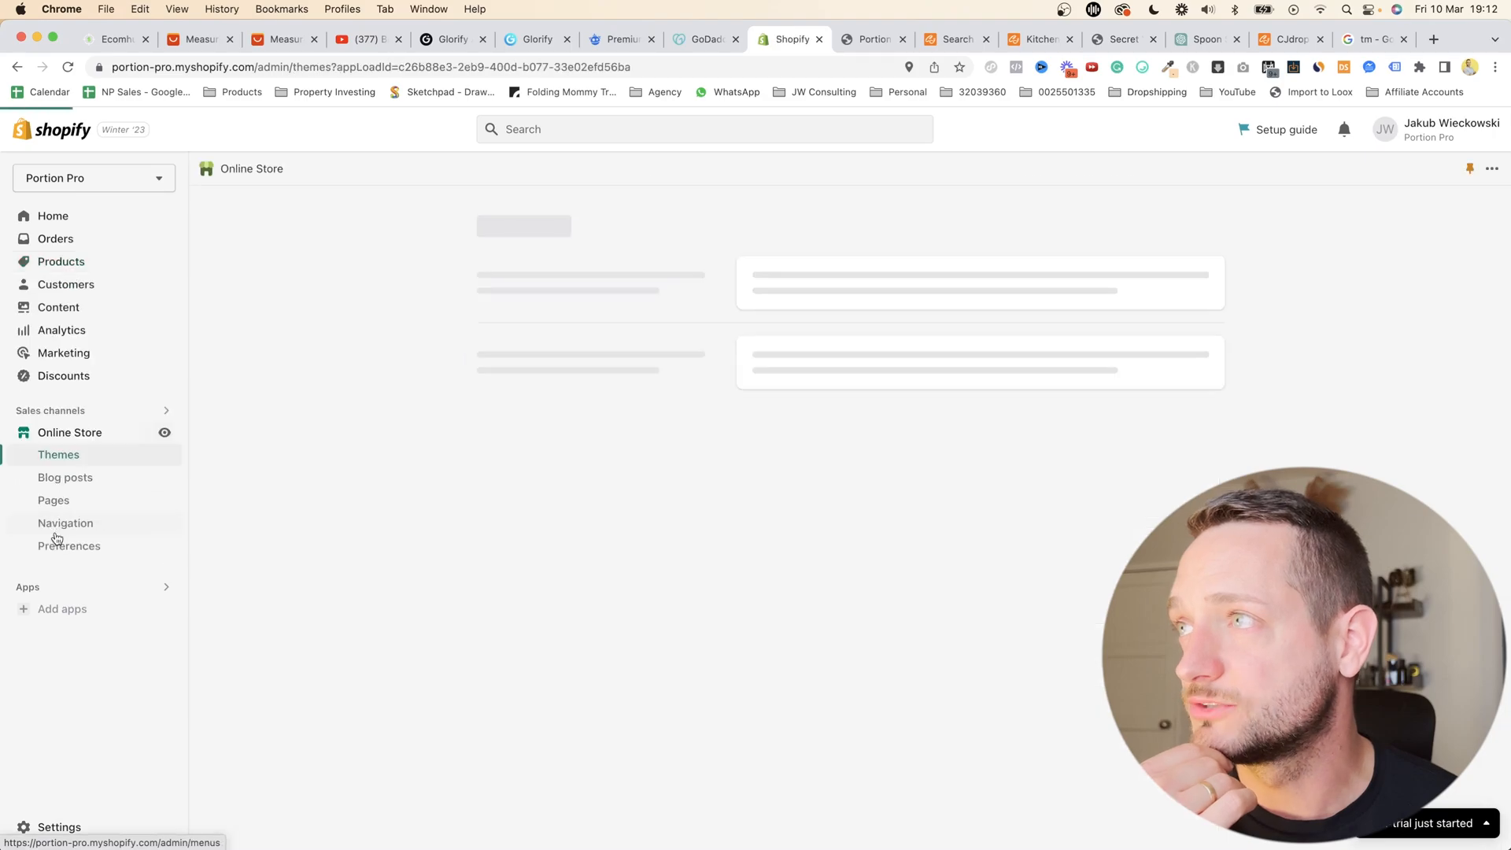
pyautogui.click(51, 532)
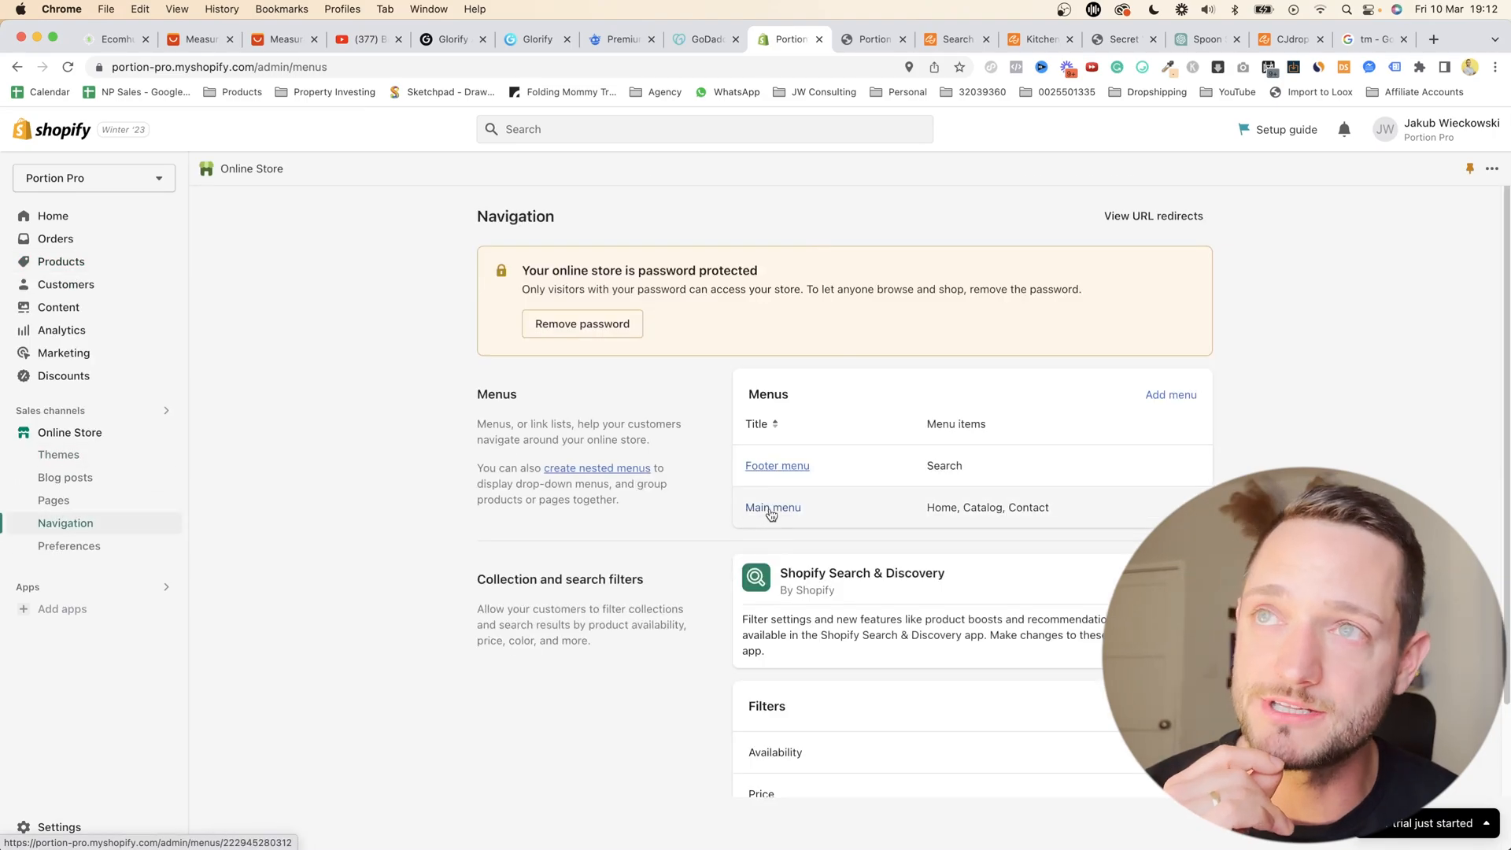
pyautogui.click(758, 511)
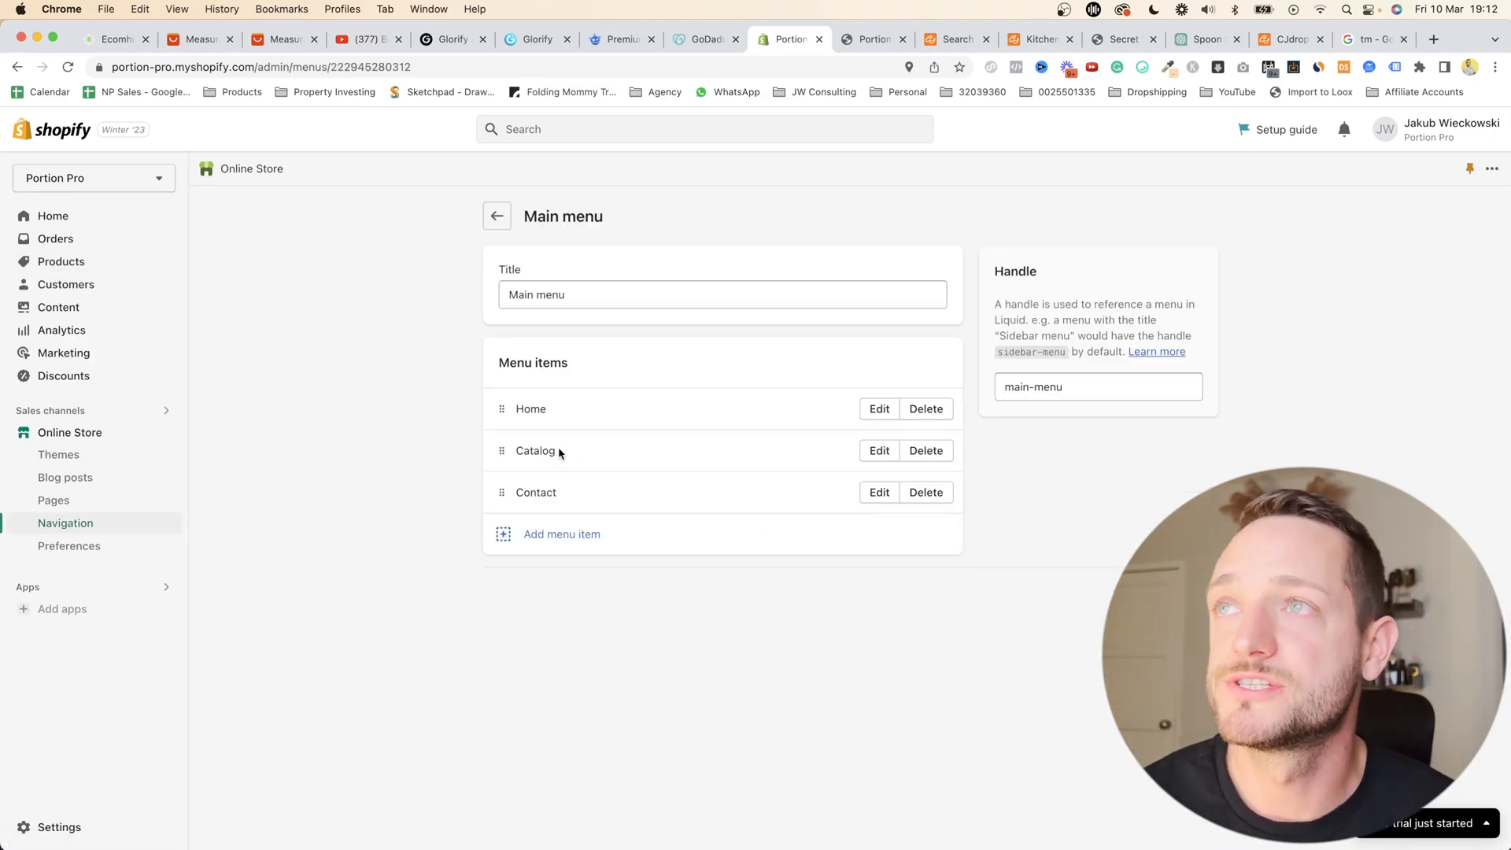
pyautogui.click(879, 409)
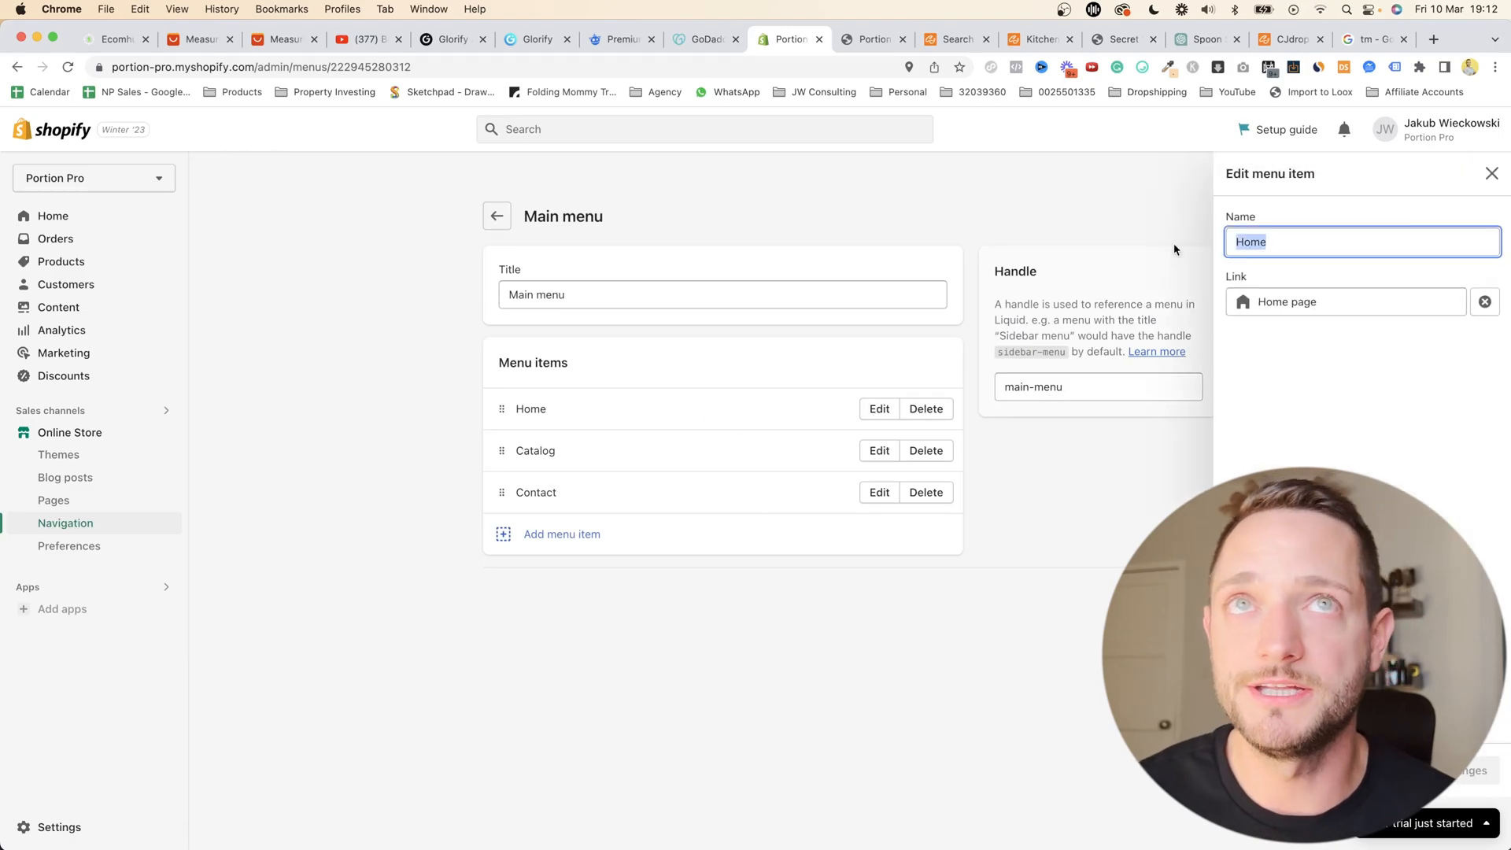
pyautogui.write('Order')
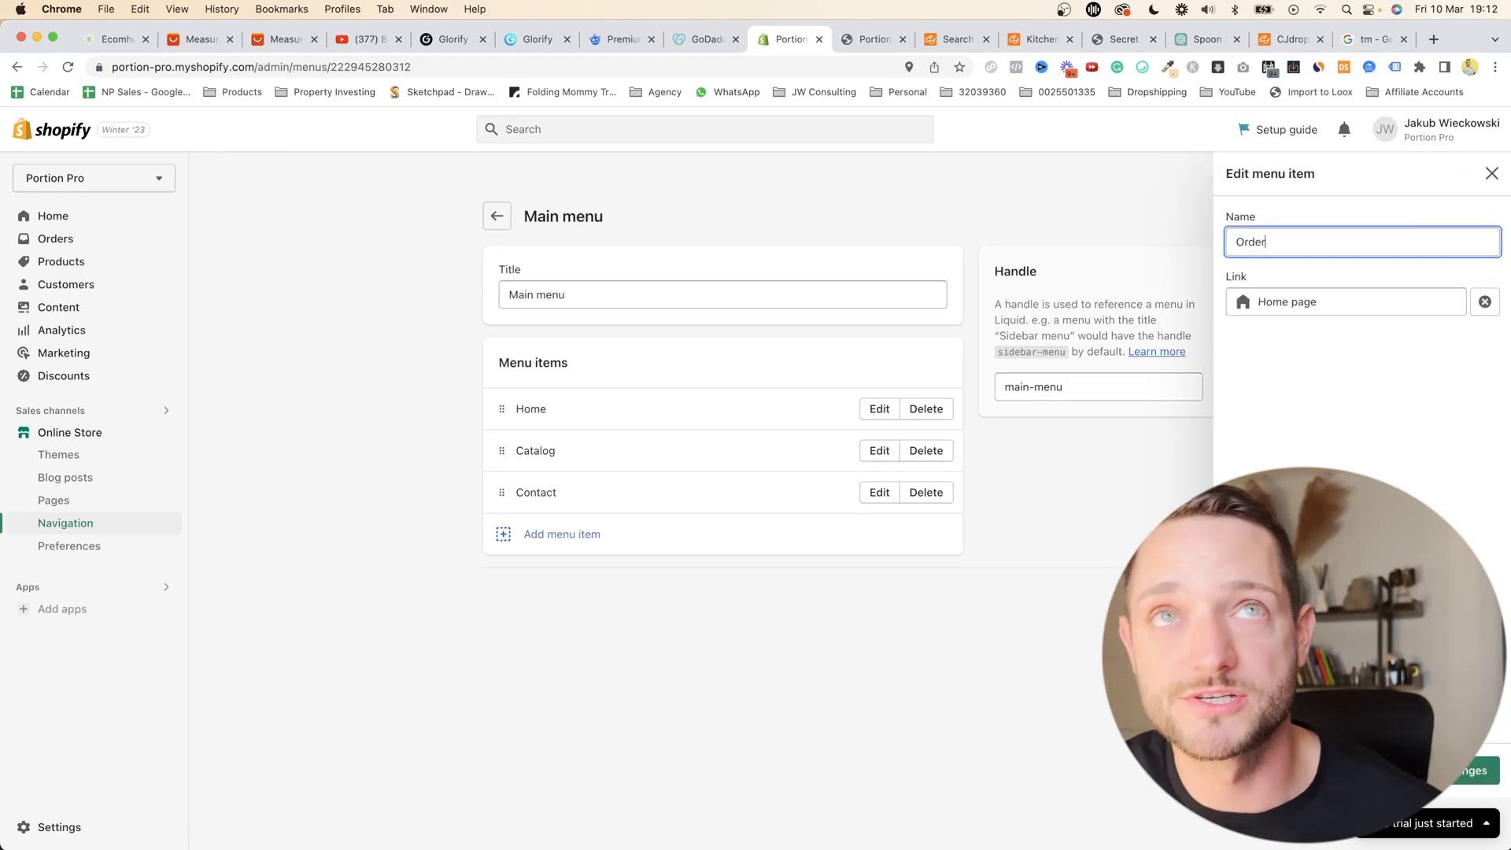
pyautogui.click(1299, 298)
pyautogui.click(1310, 431)
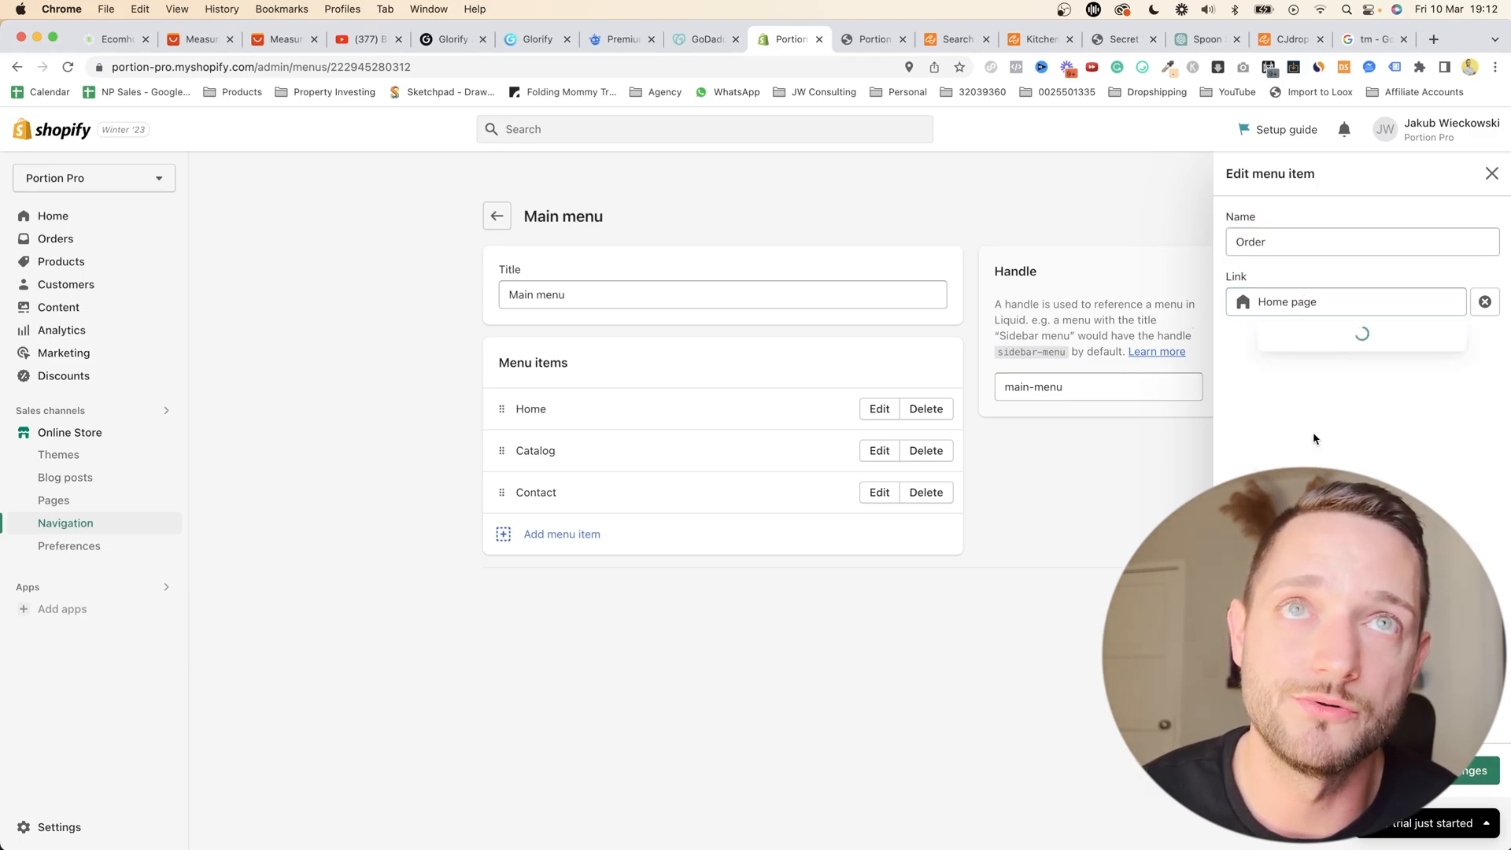
pyautogui.click(1322, 397)
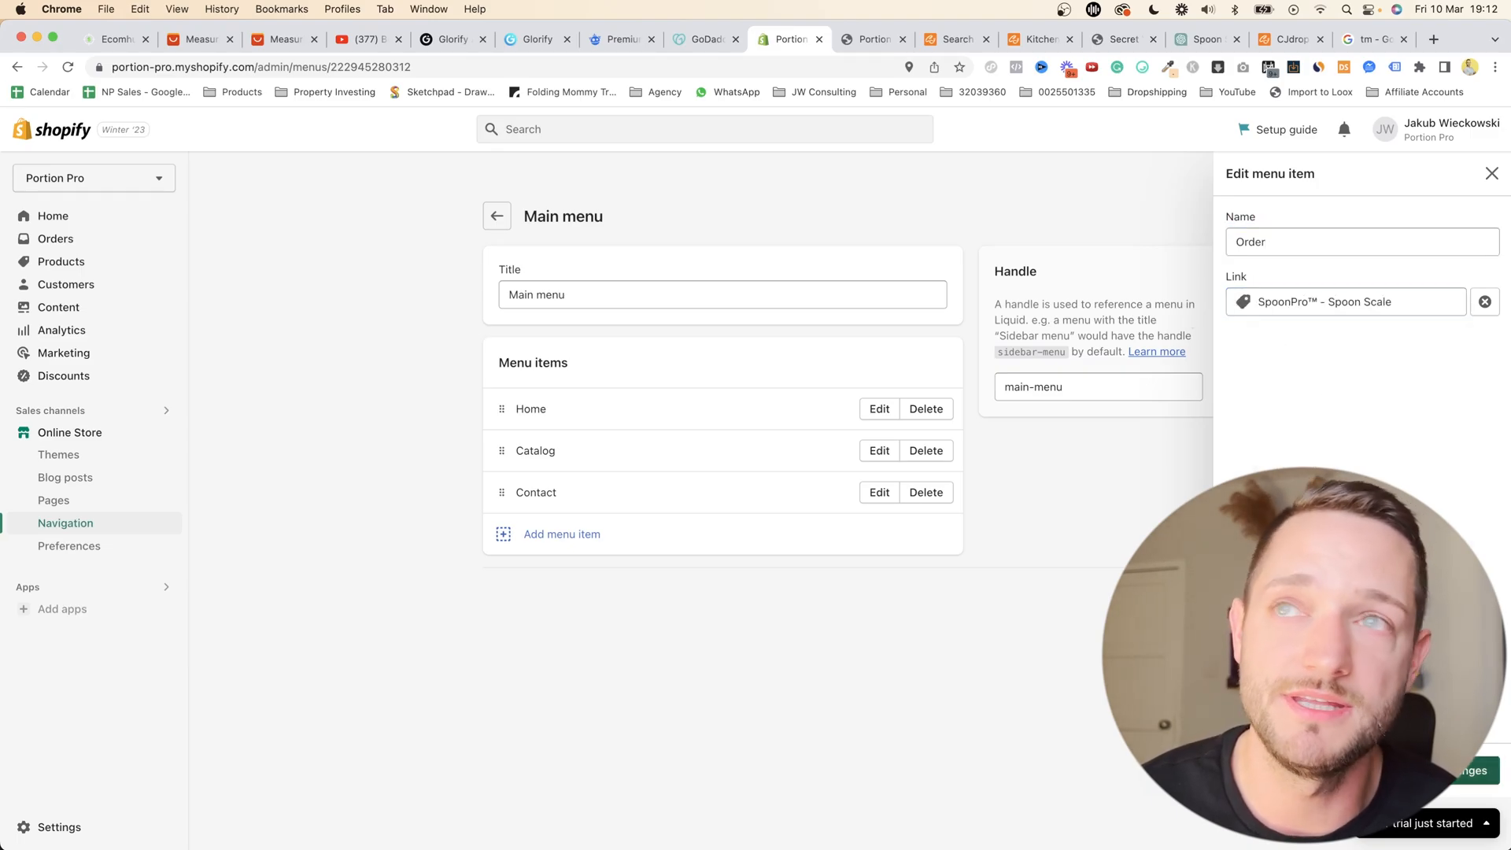
pyautogui.click(1441, 771)
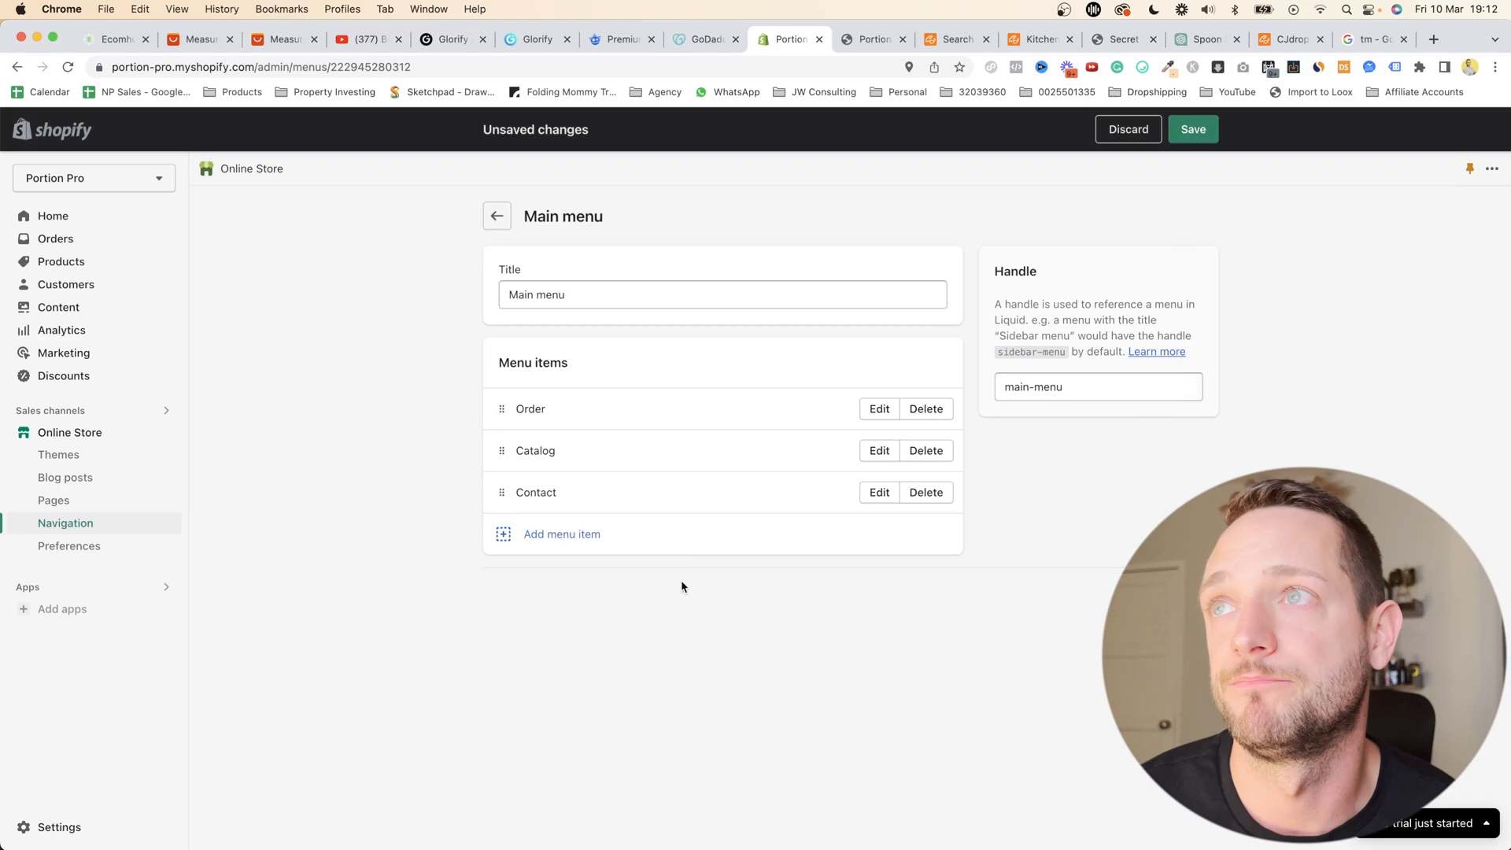
# - Delete the Catalog item from the main menu
pyautogui.click(925, 453)
pyautogui.click(953, 529)
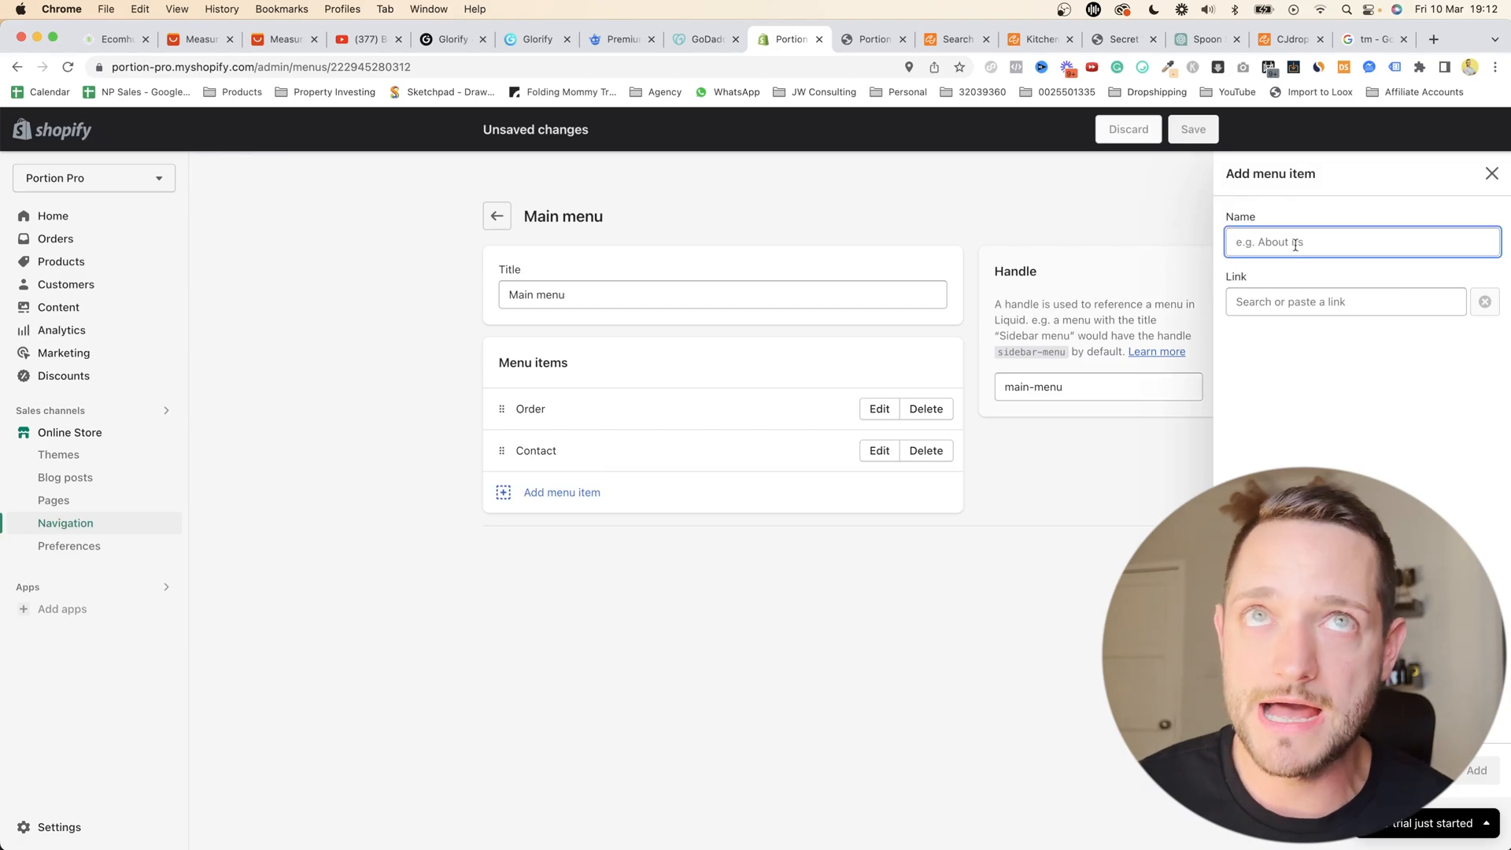
pyautogui.write('Track Order')
pyautogui.click(1353, 307)
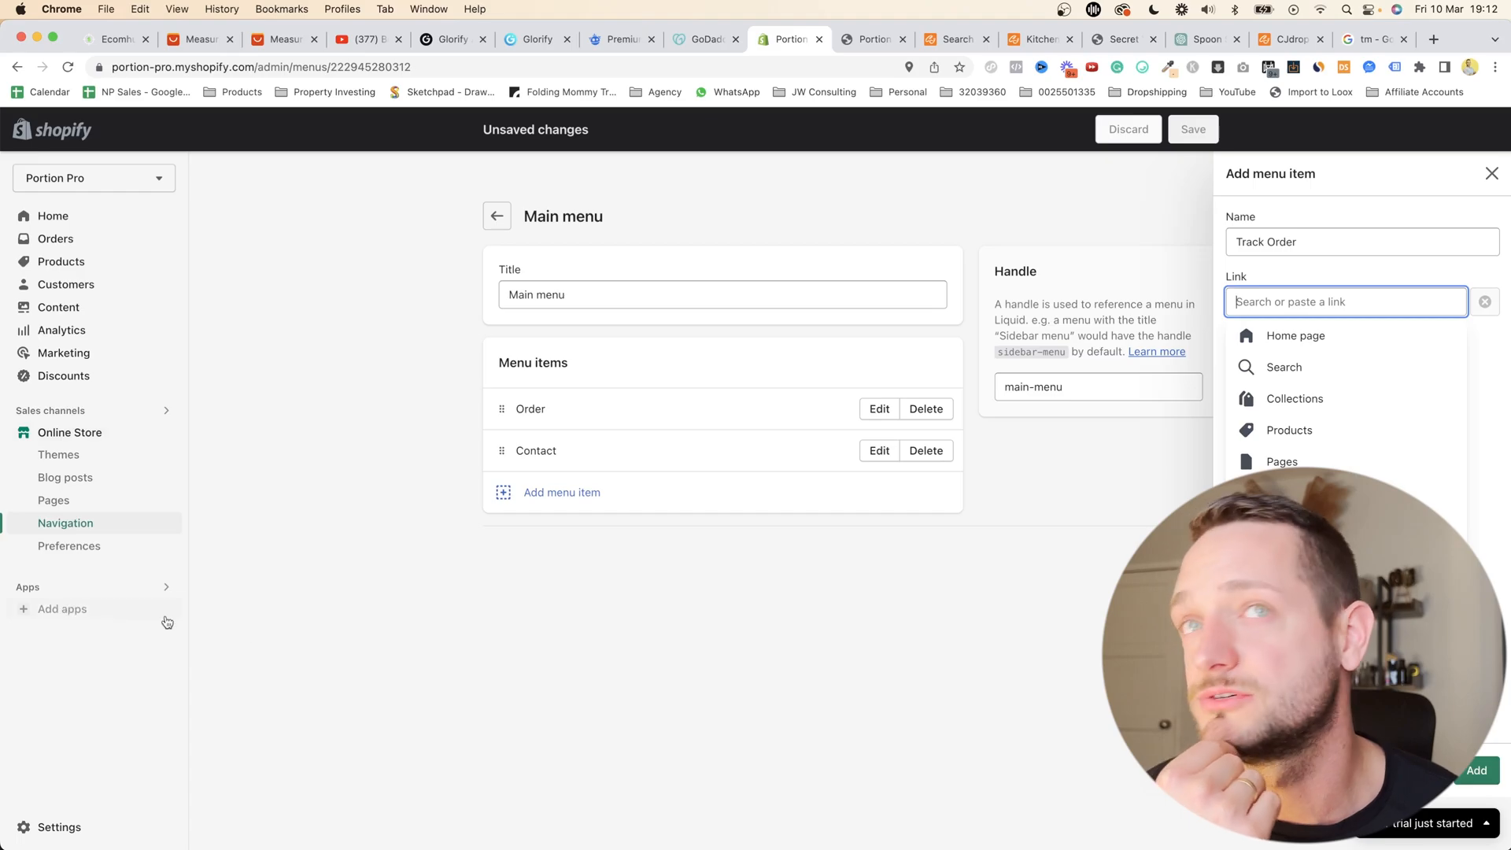
pyautogui.click(826, 721)
pyautogui.click(1492, 173)
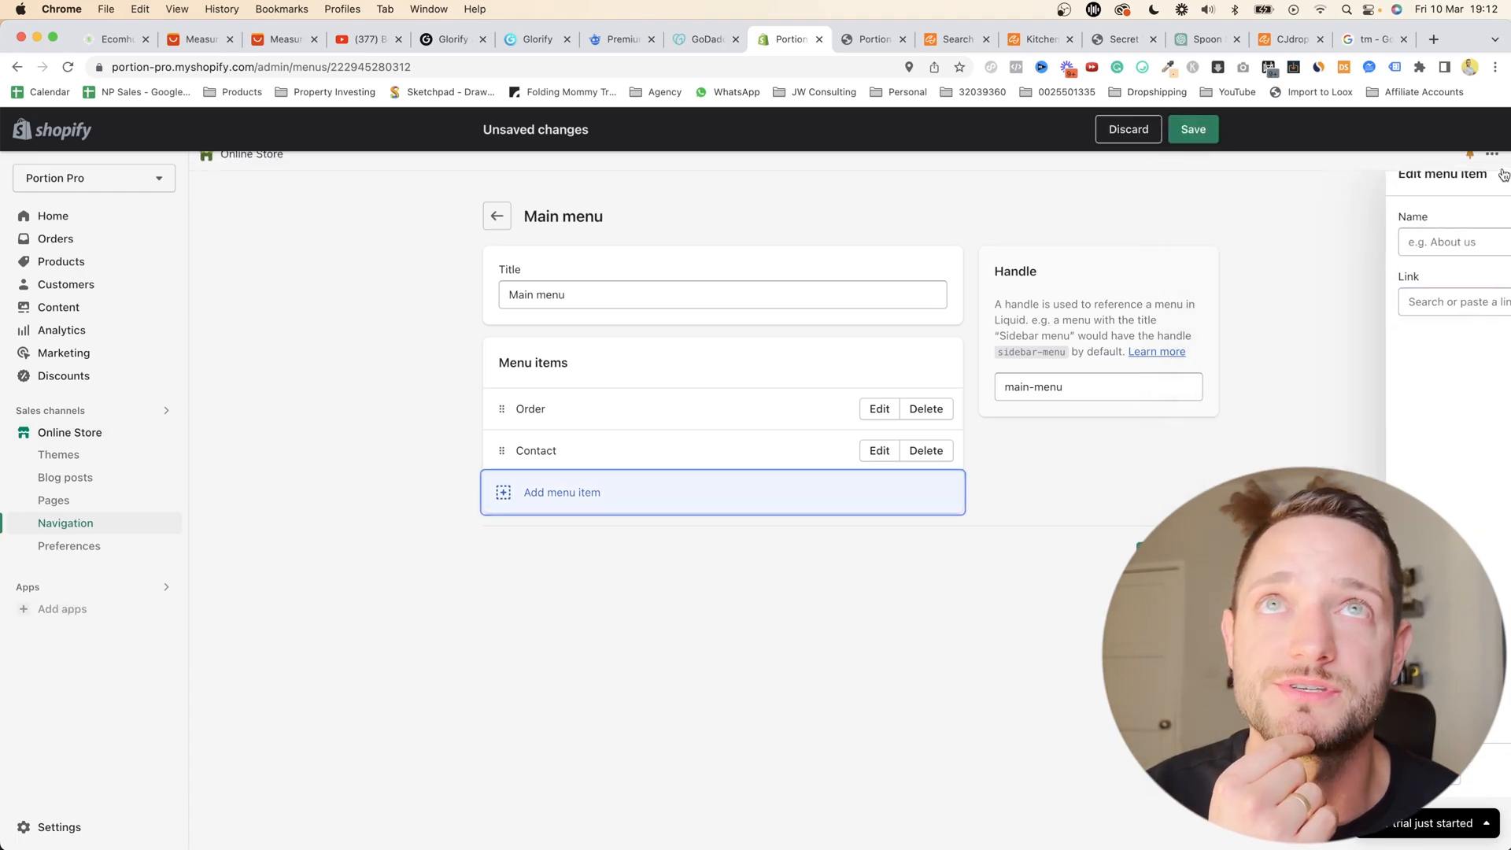
# - Save the main menu and copy the tracking page link from the Track123 Order Tracking Upsell app
pyautogui.click(1192, 132)
pyautogui.click(56, 610)
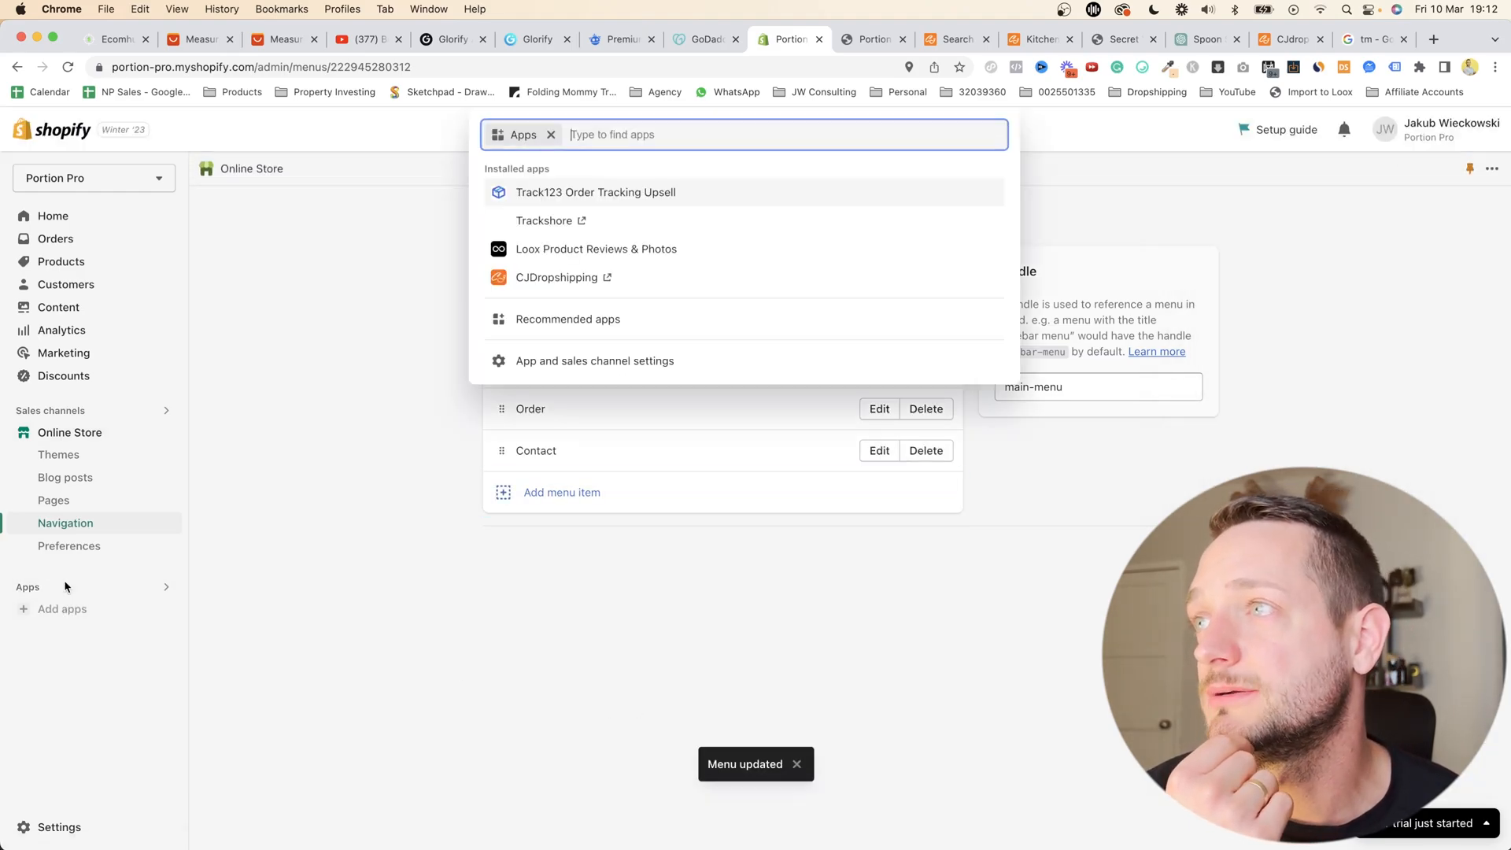
pyautogui.click(534, 191)
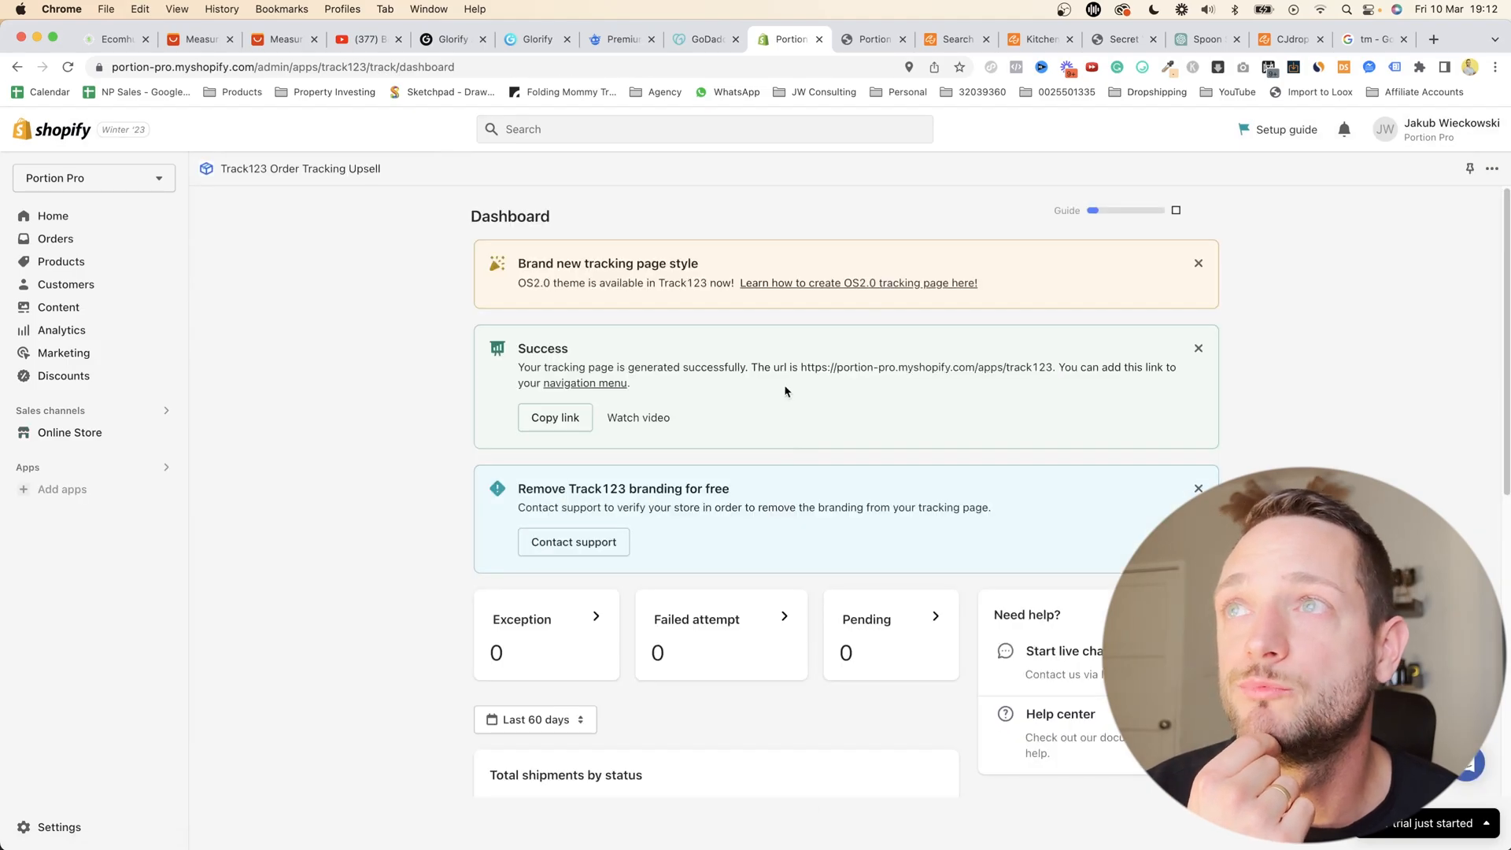
pyautogui.click(557, 418)
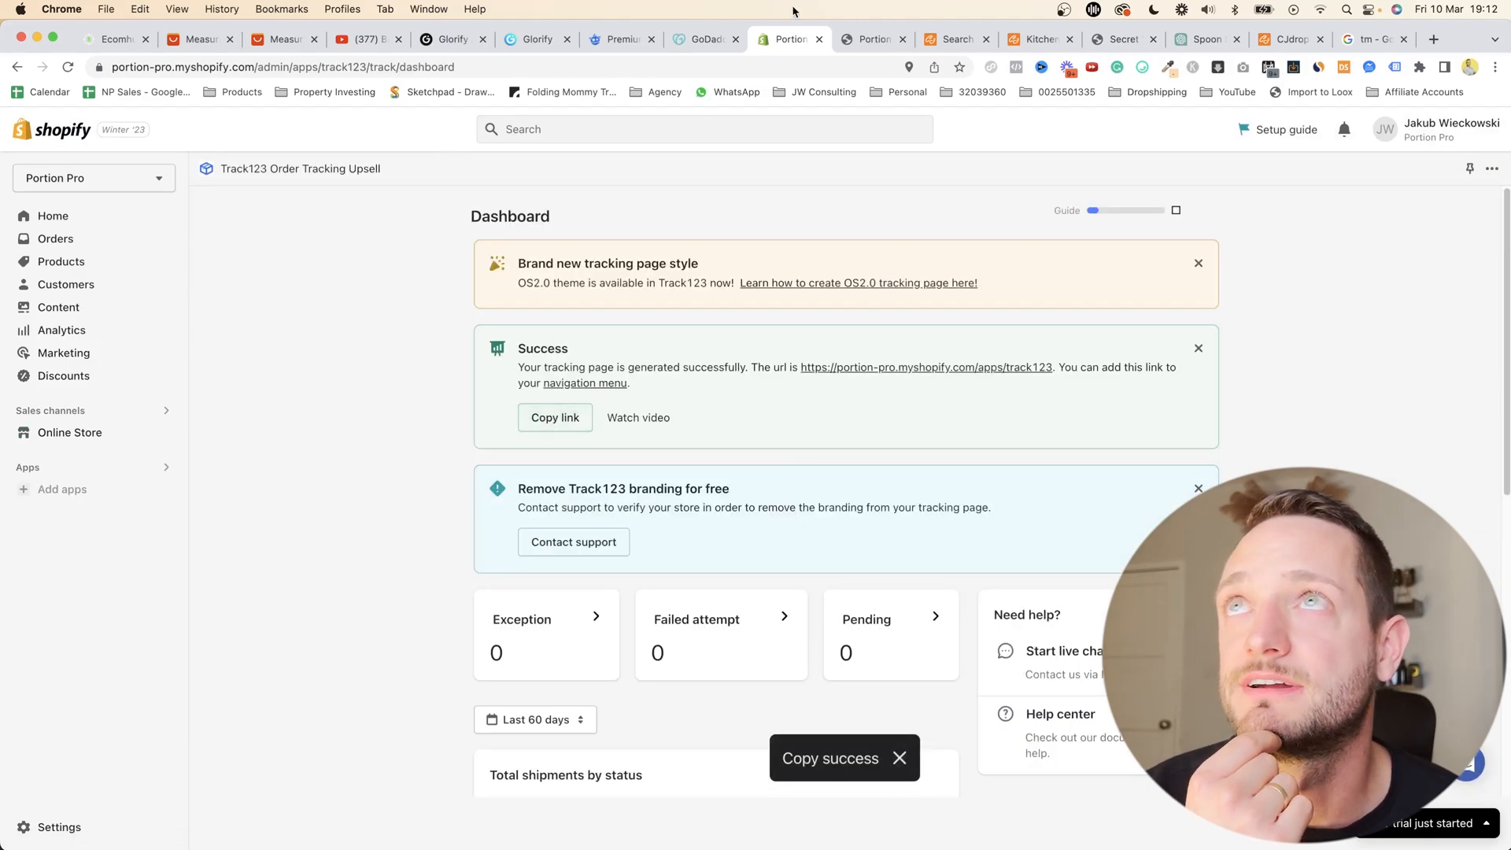
# - Add a Track Order item to the main menu, linked to the copied portion-pro.myshopify.com/apps/track123 address
pyautogui.click(100, 432)
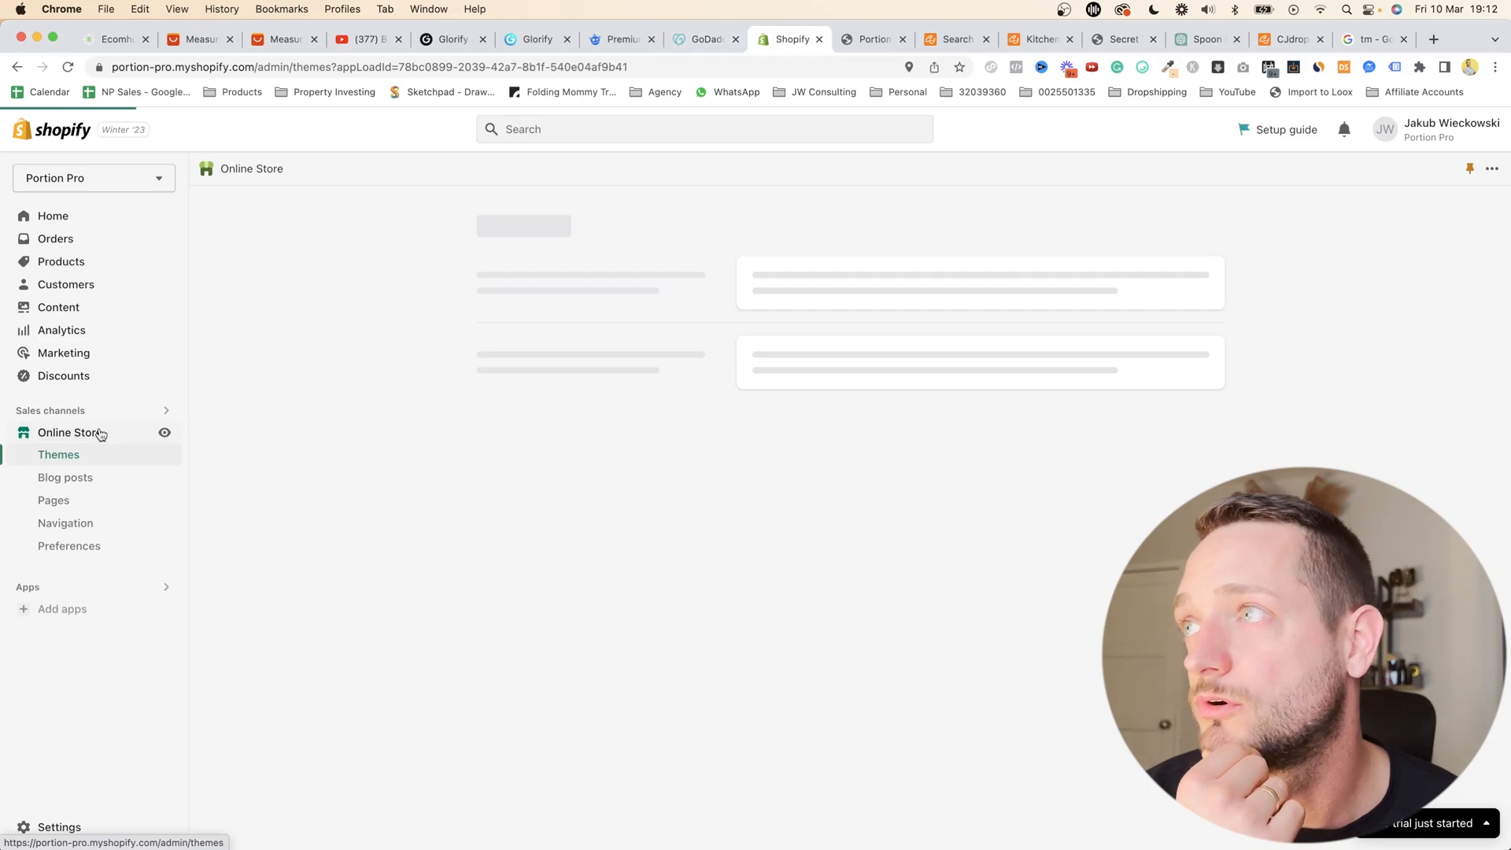
pyautogui.click(67, 523)
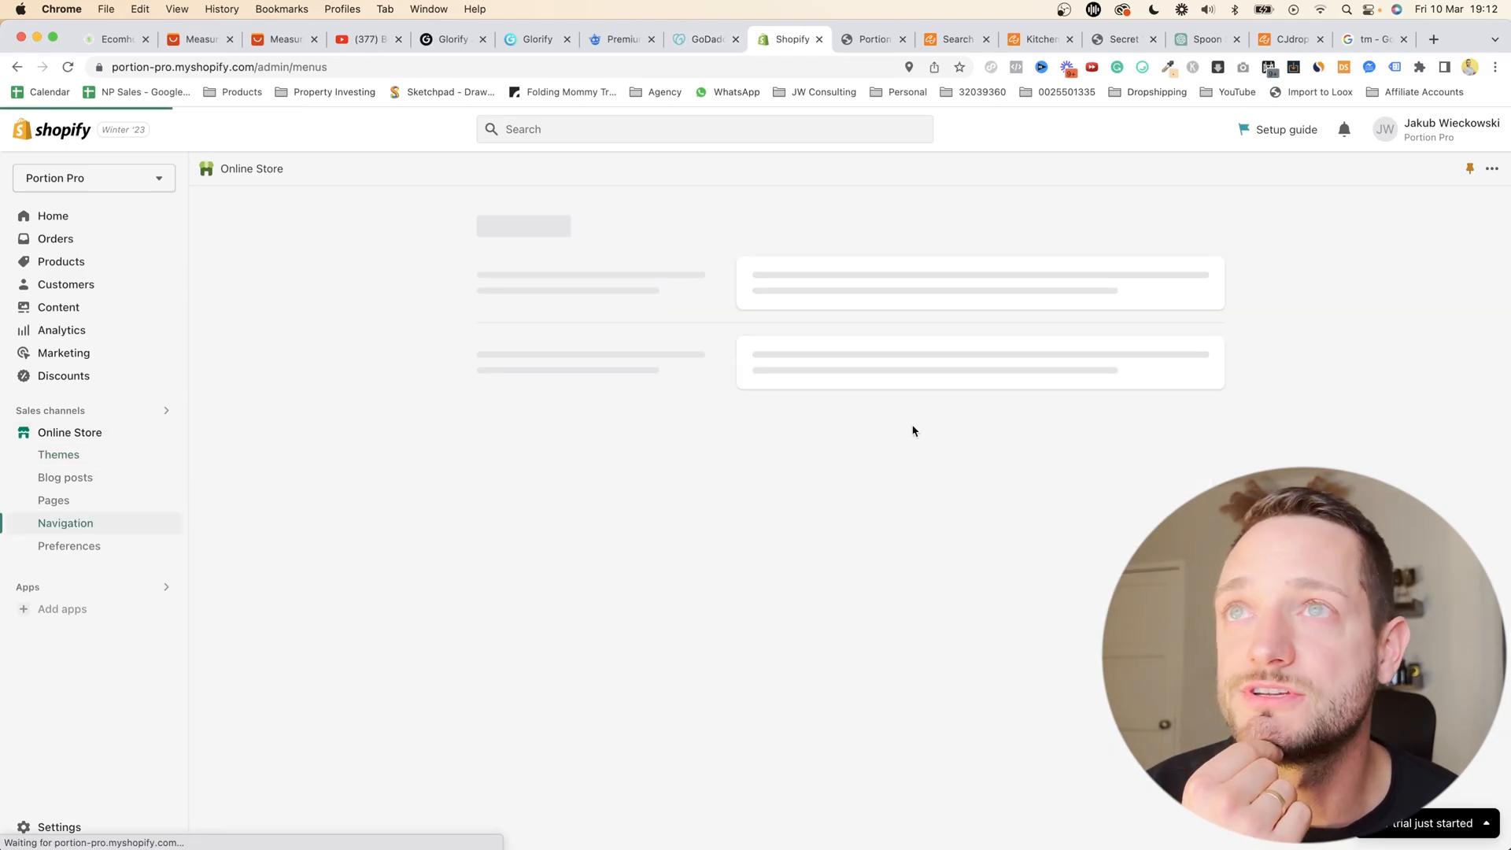
pyautogui.click(776, 513)
pyautogui.click(581, 493)
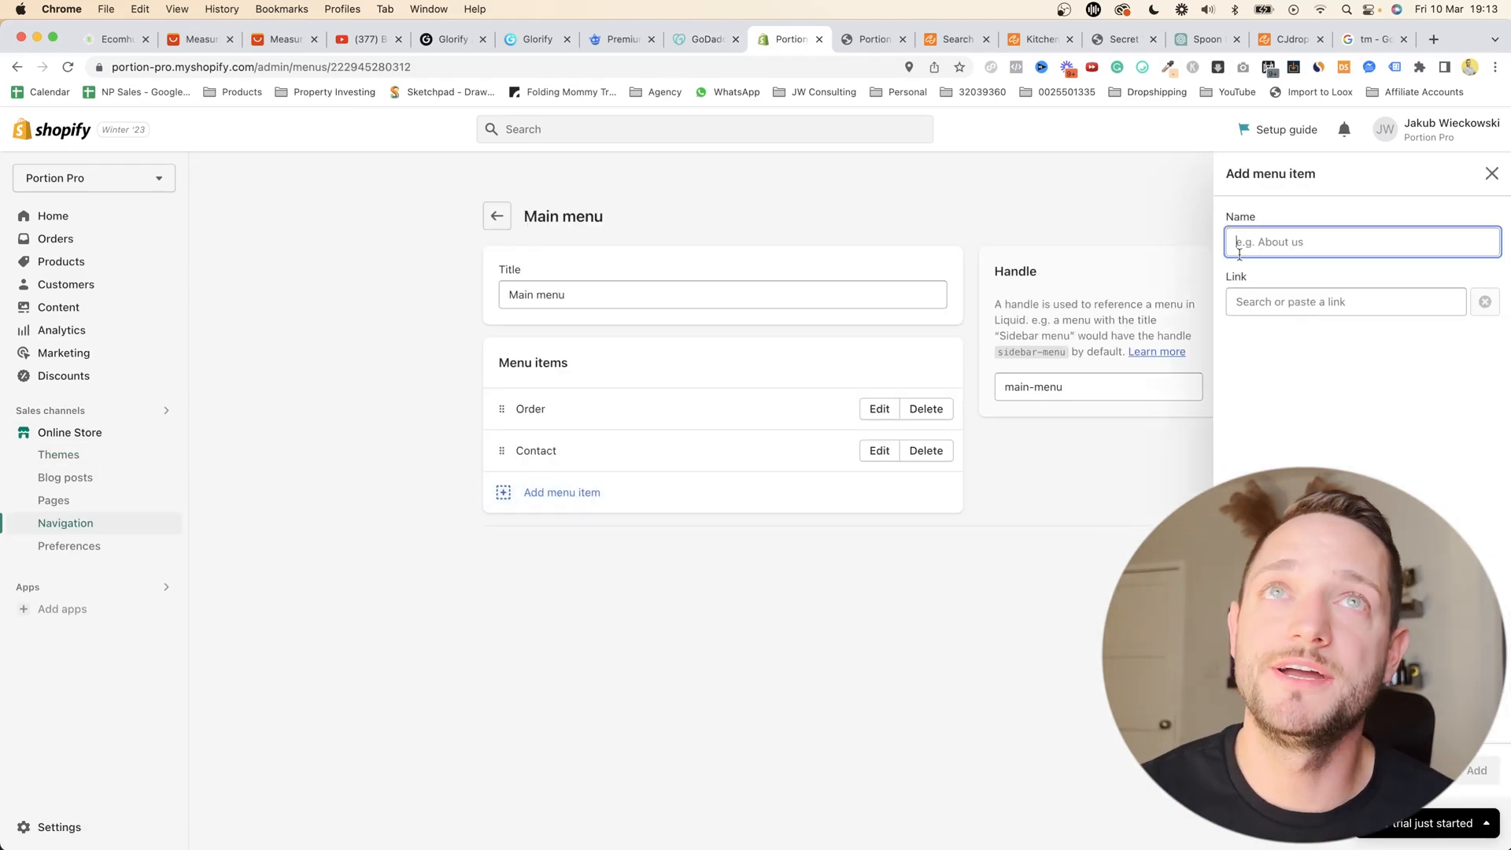
pyautogui.write('Track Order')
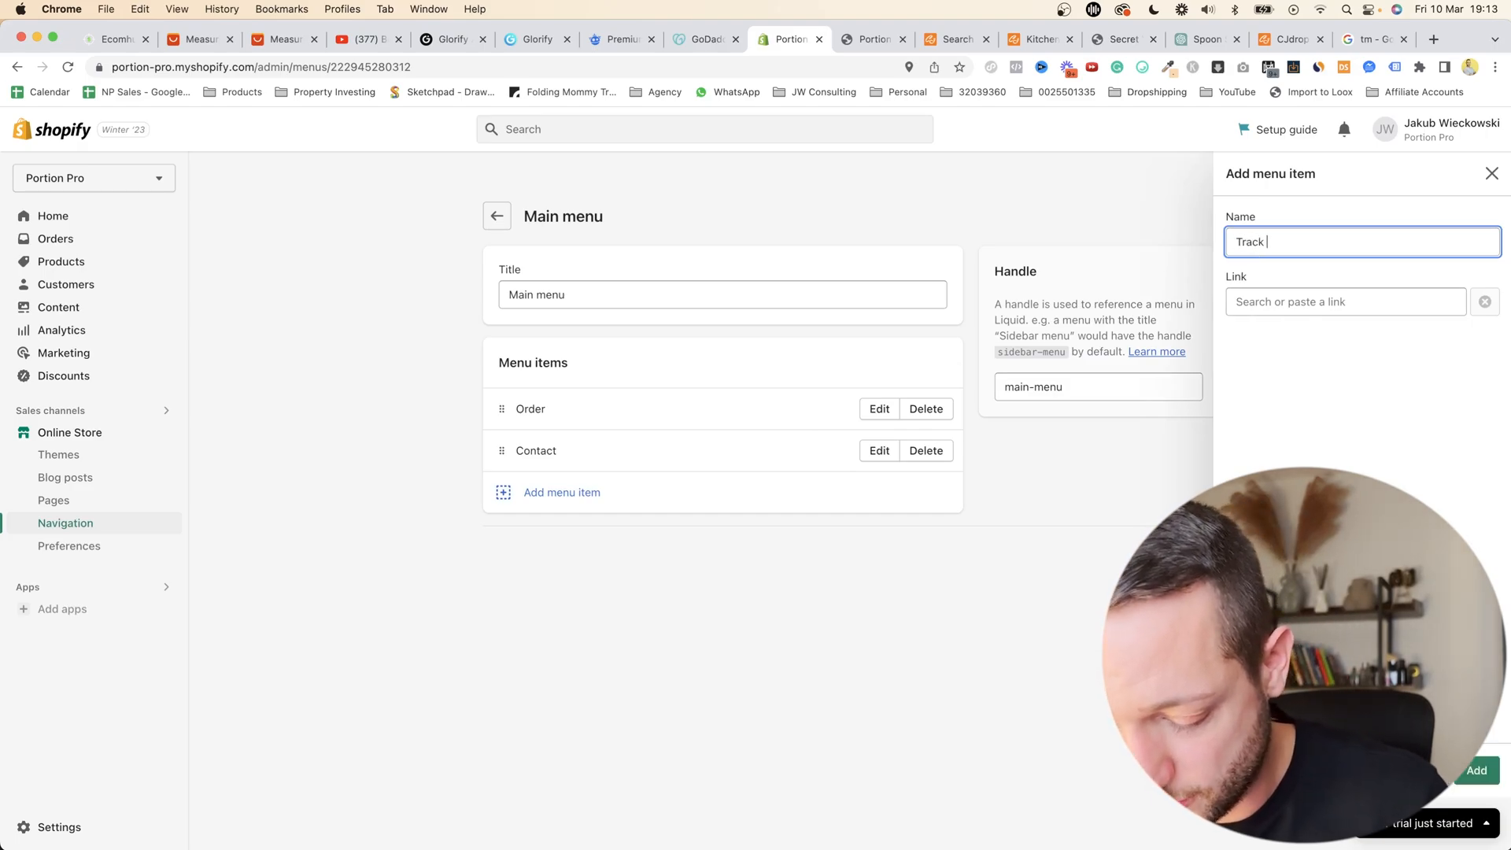
pyautogui.click(1309, 303)
pyautogui.press('super+v')
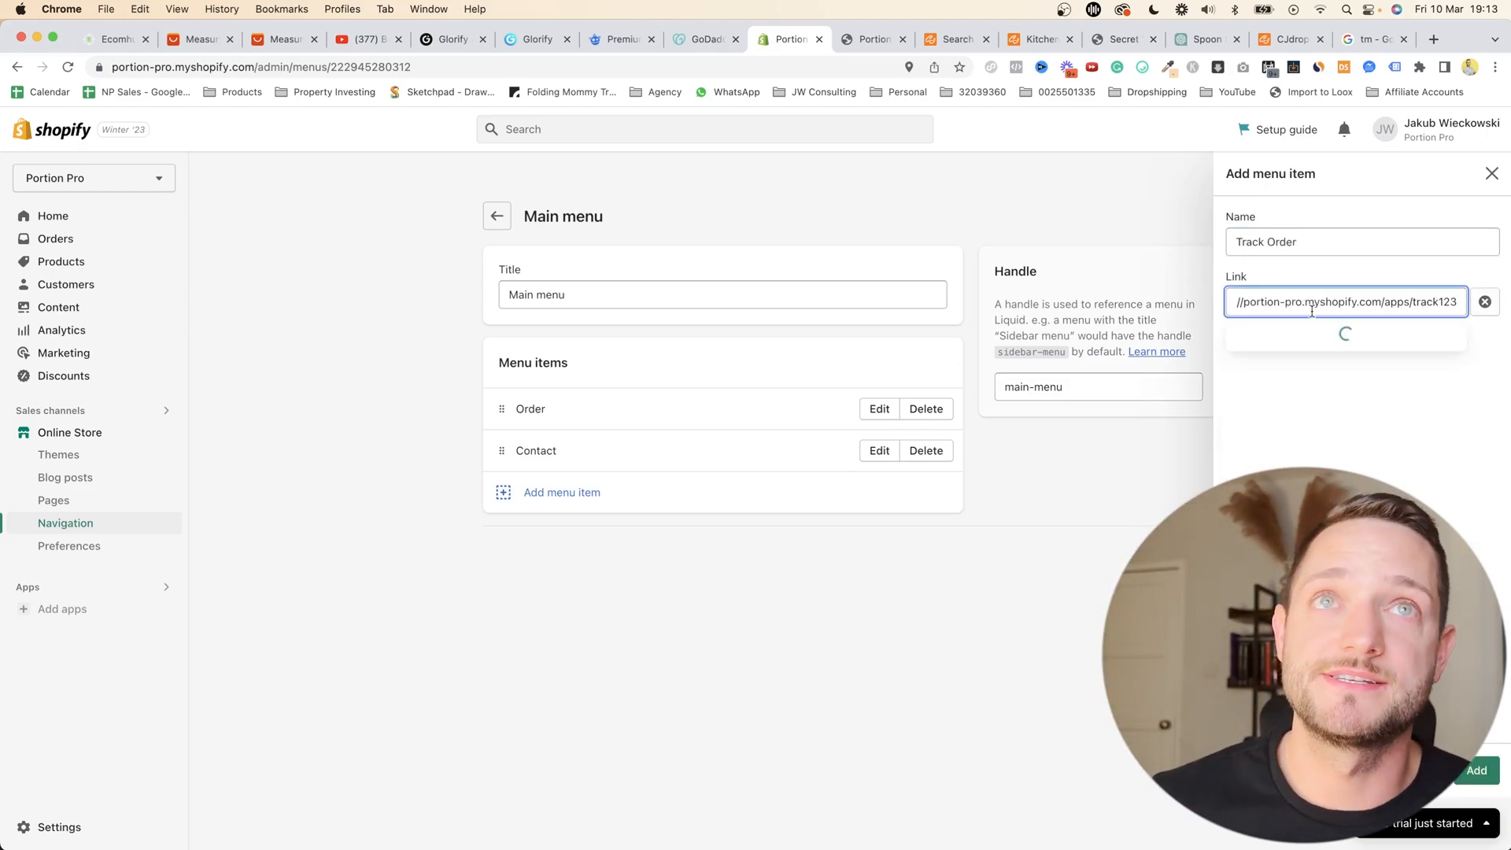
pyautogui.click(1310, 336)
pyautogui.click(1493, 765)
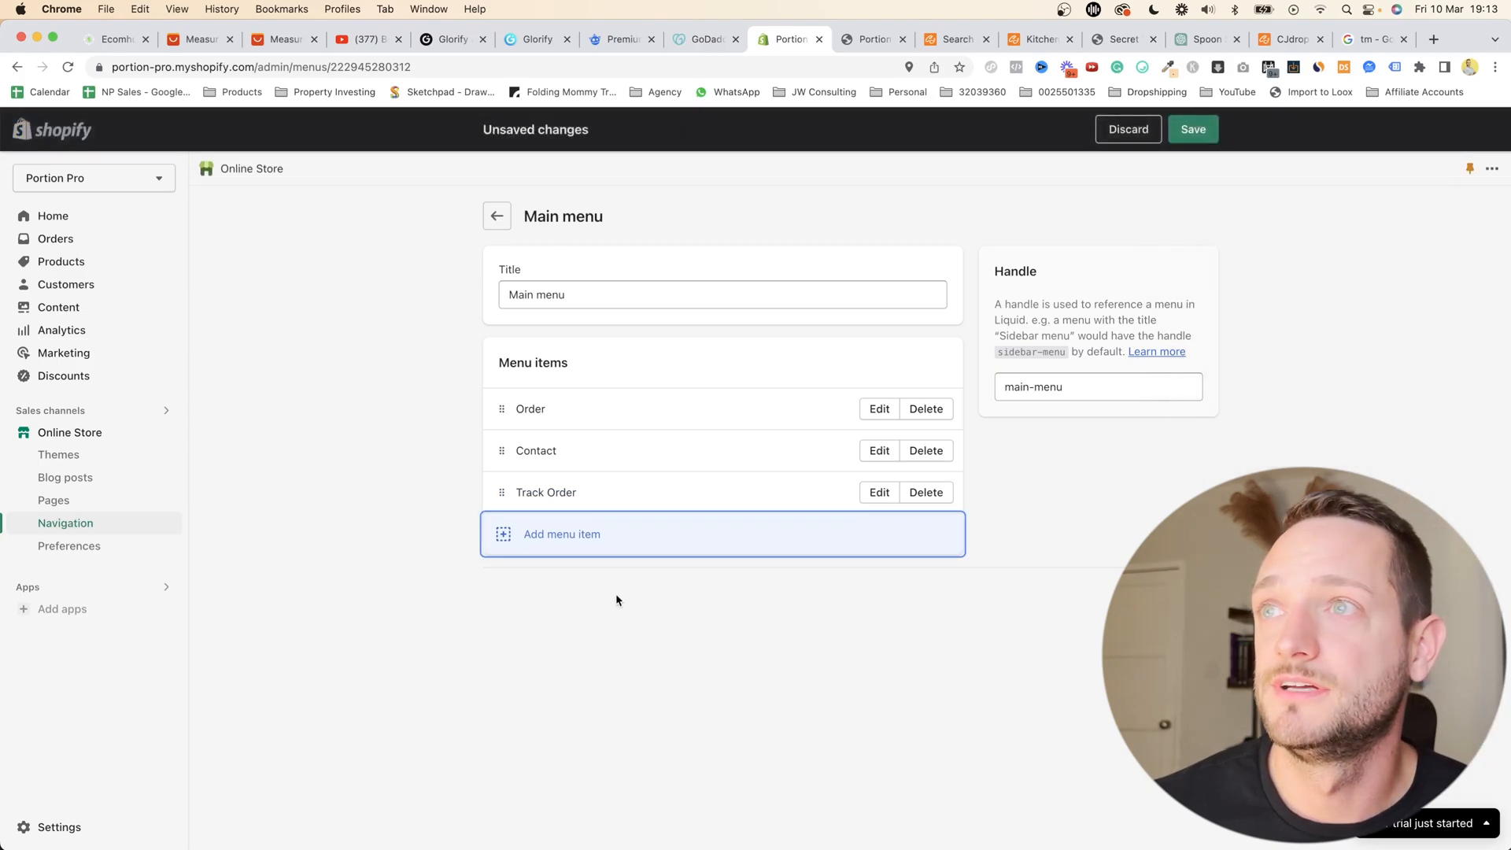
# - Add a Policies item to the main menu, linked to the store's Privacy Policy
pyautogui.click(535, 542)
pyautogui.click(1279, 241)
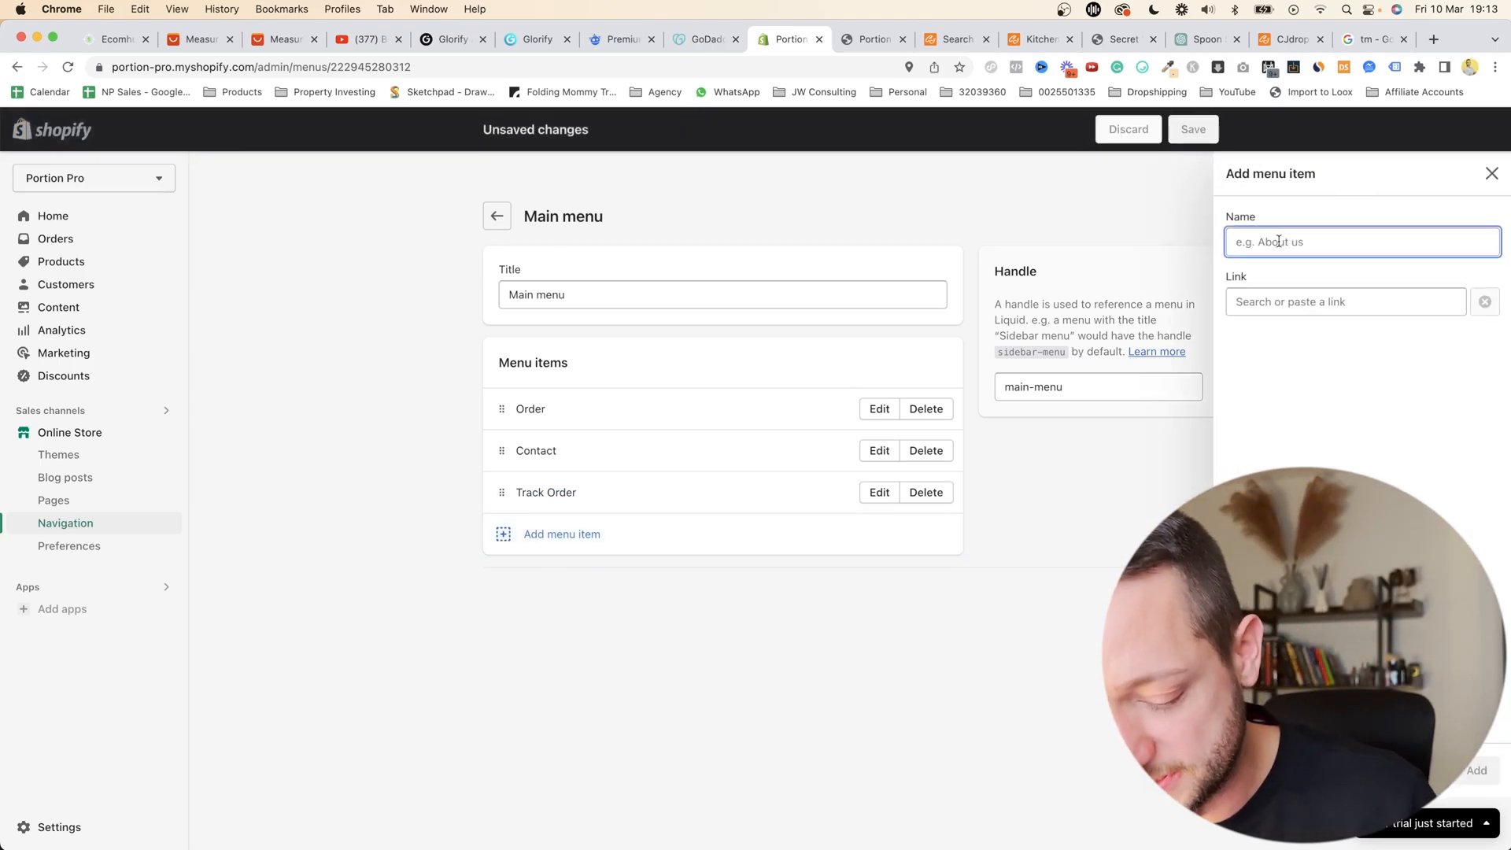
pyautogui.write('Policies')
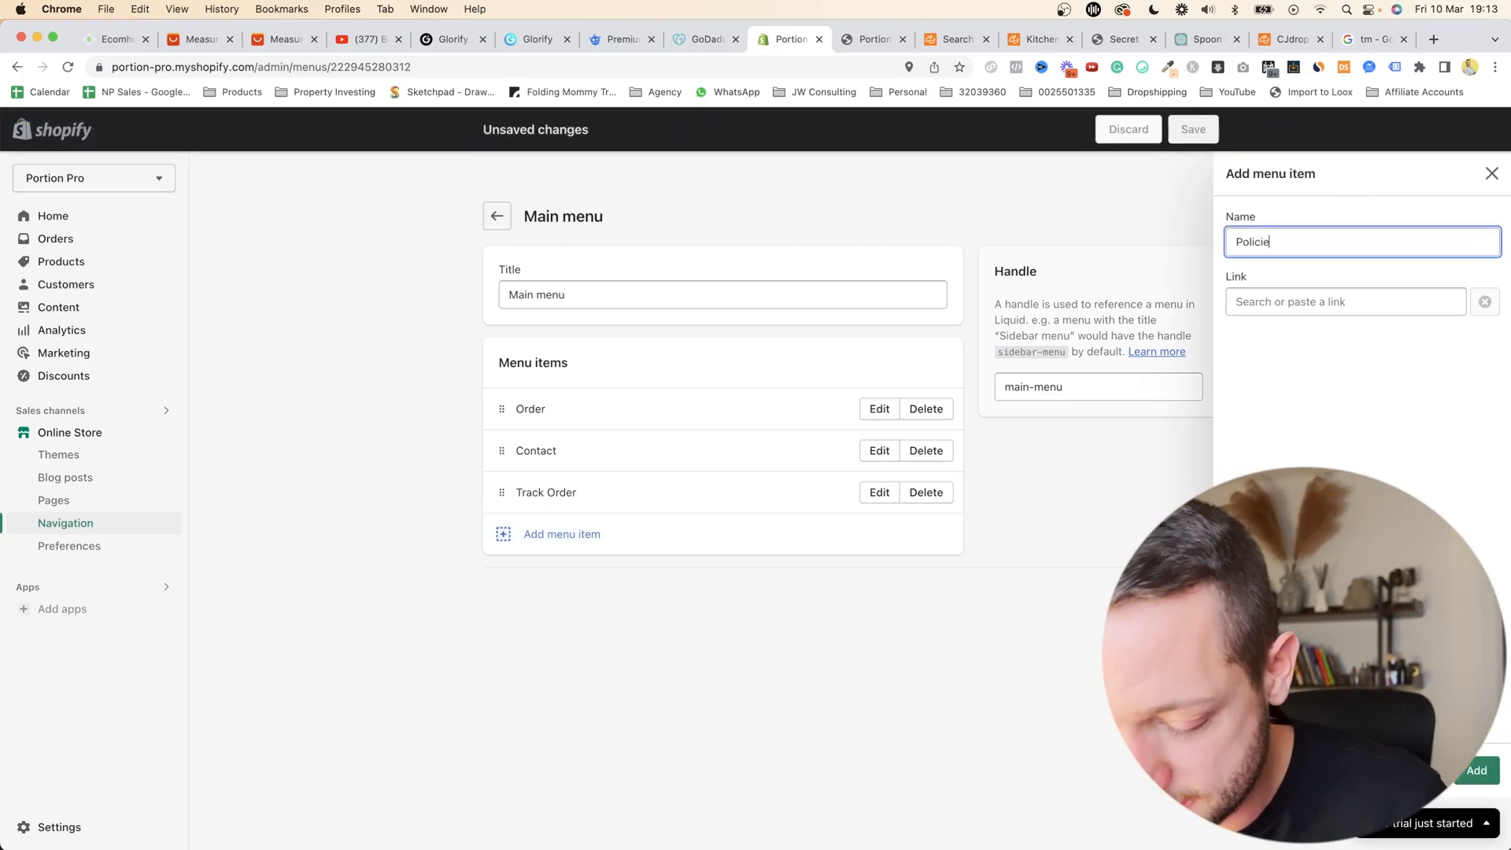
pyautogui.click(1299, 306)
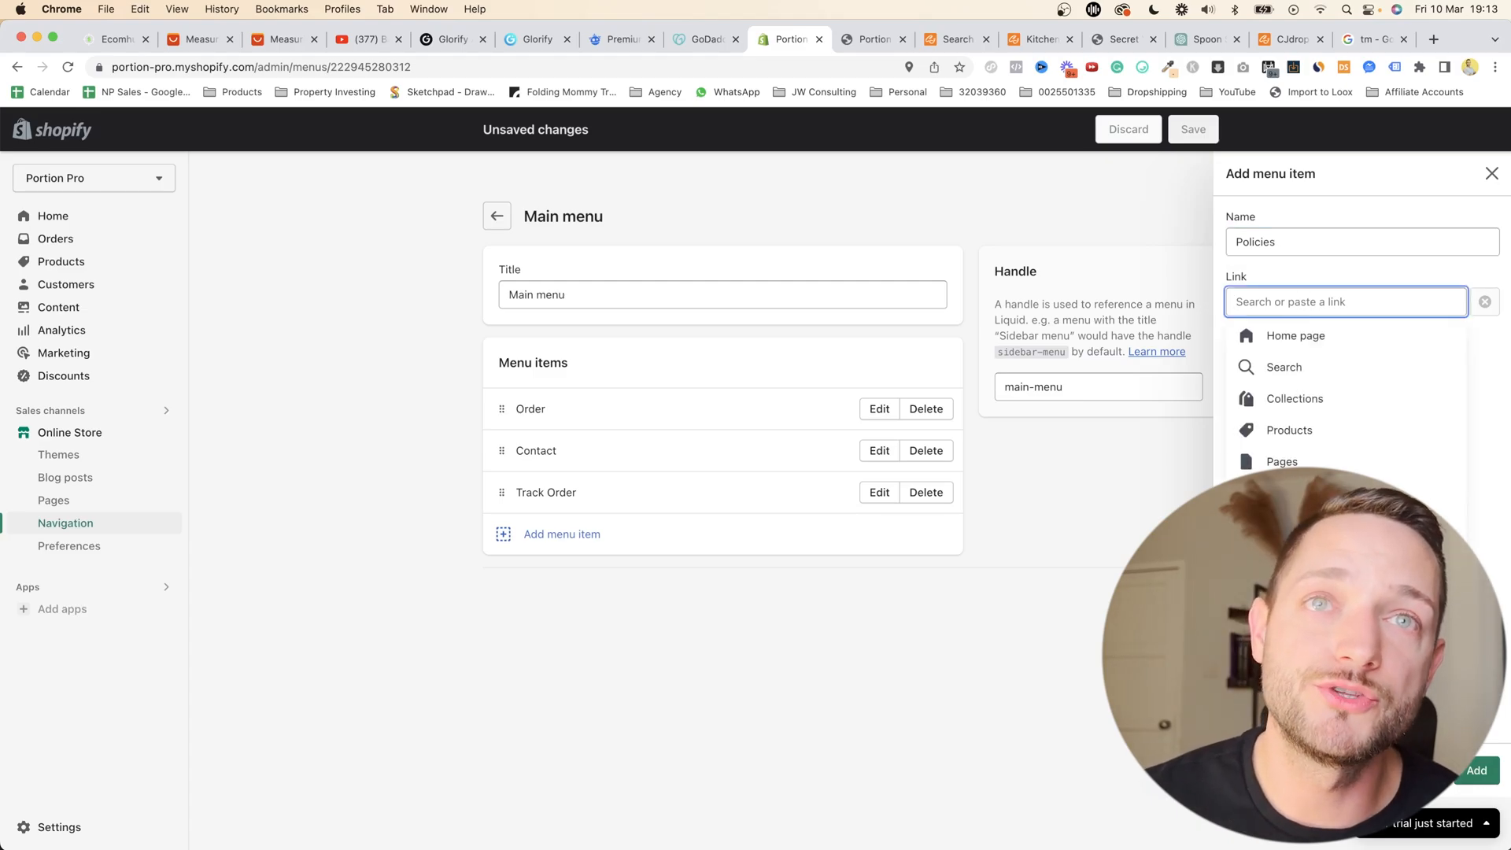
pyautogui.click(1287, 556)
pyautogui.click(1281, 380)
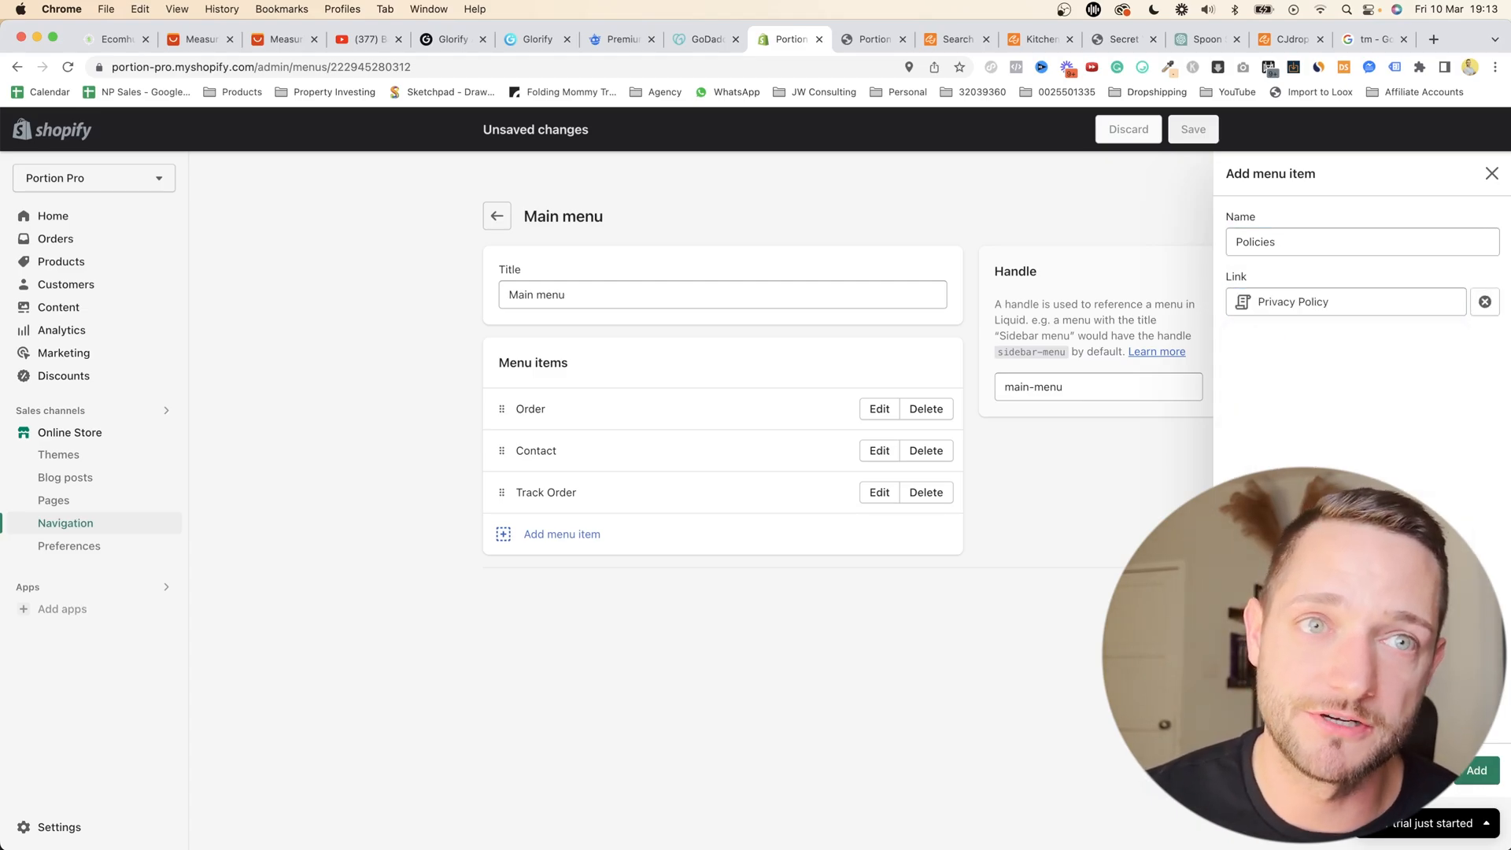
pyautogui.click(1476, 771)
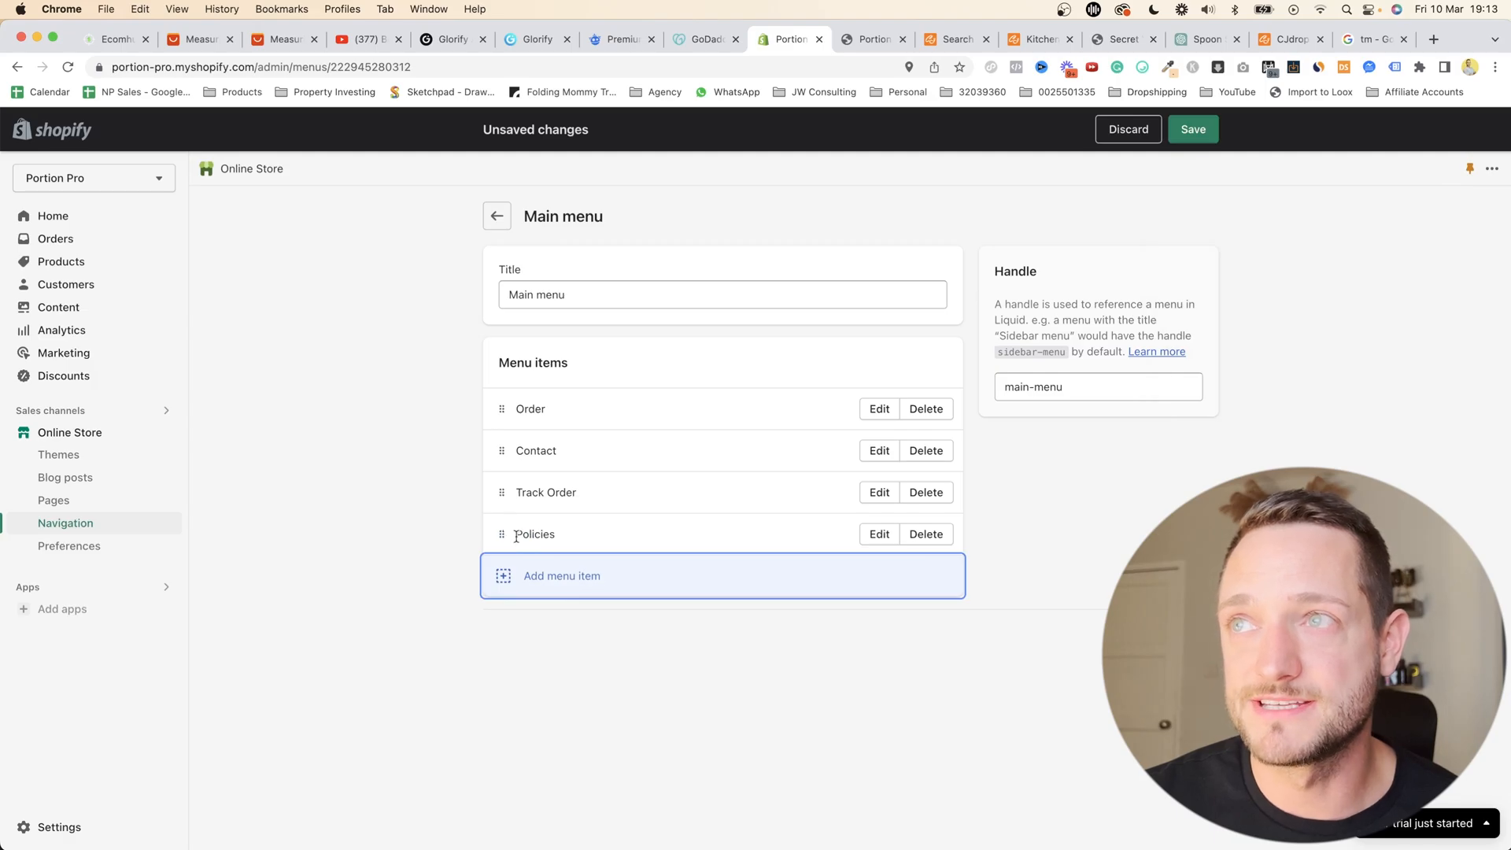
pyautogui.moveTo(517, 536); pyautogui.dragTo(551, 534)
pyautogui.click(572, 675)
# - Add a Refund Policy item linked to the store's Refund Policy and nest it under Policies in the main menu
pyautogui.click(580, 575)
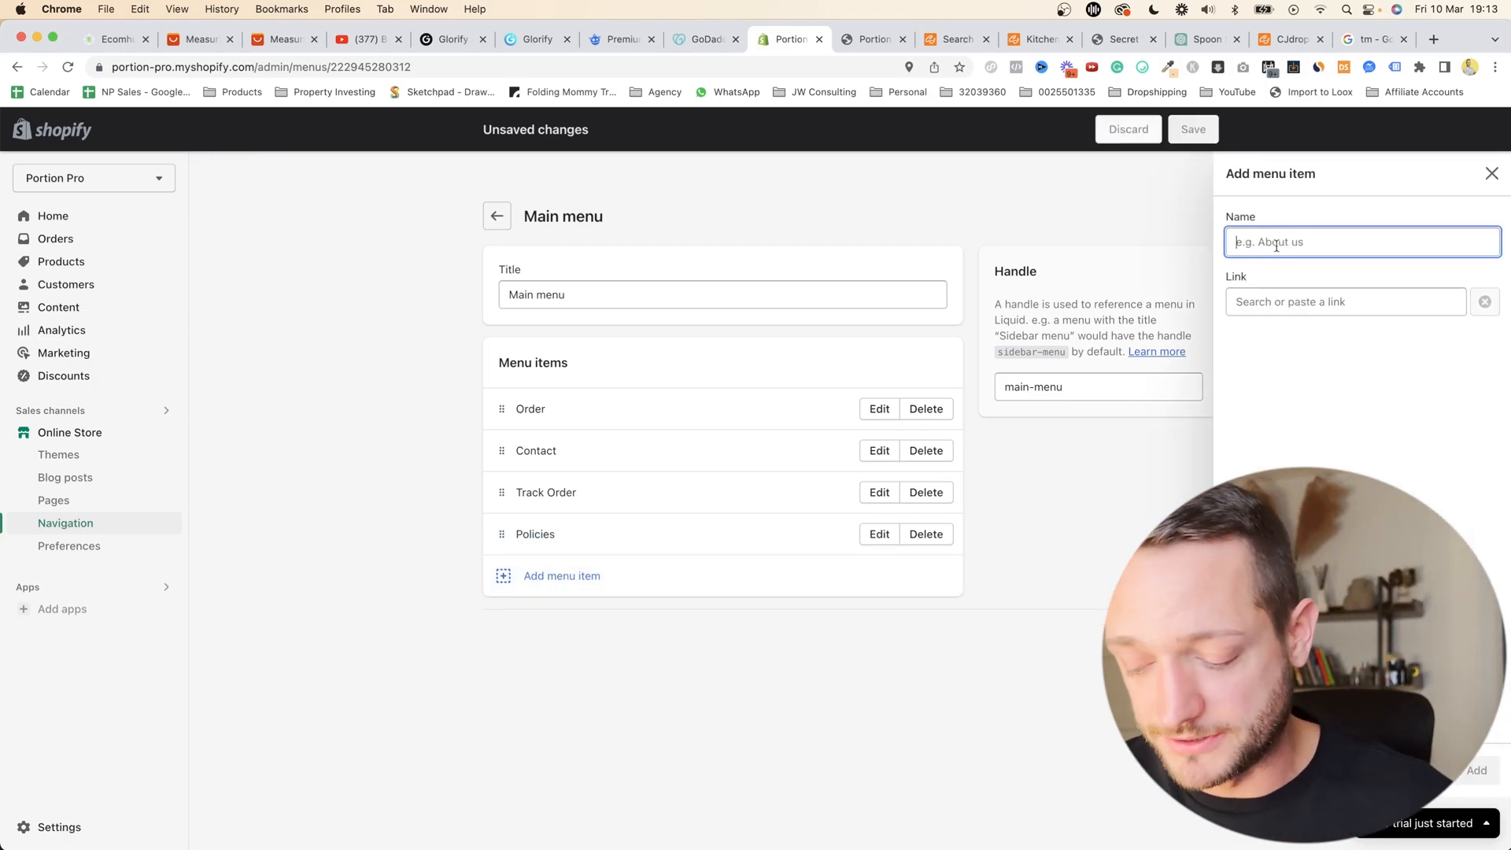
pyautogui.write('Re')
pyautogui.write('fund Policy')
pyautogui.click(1330, 307)
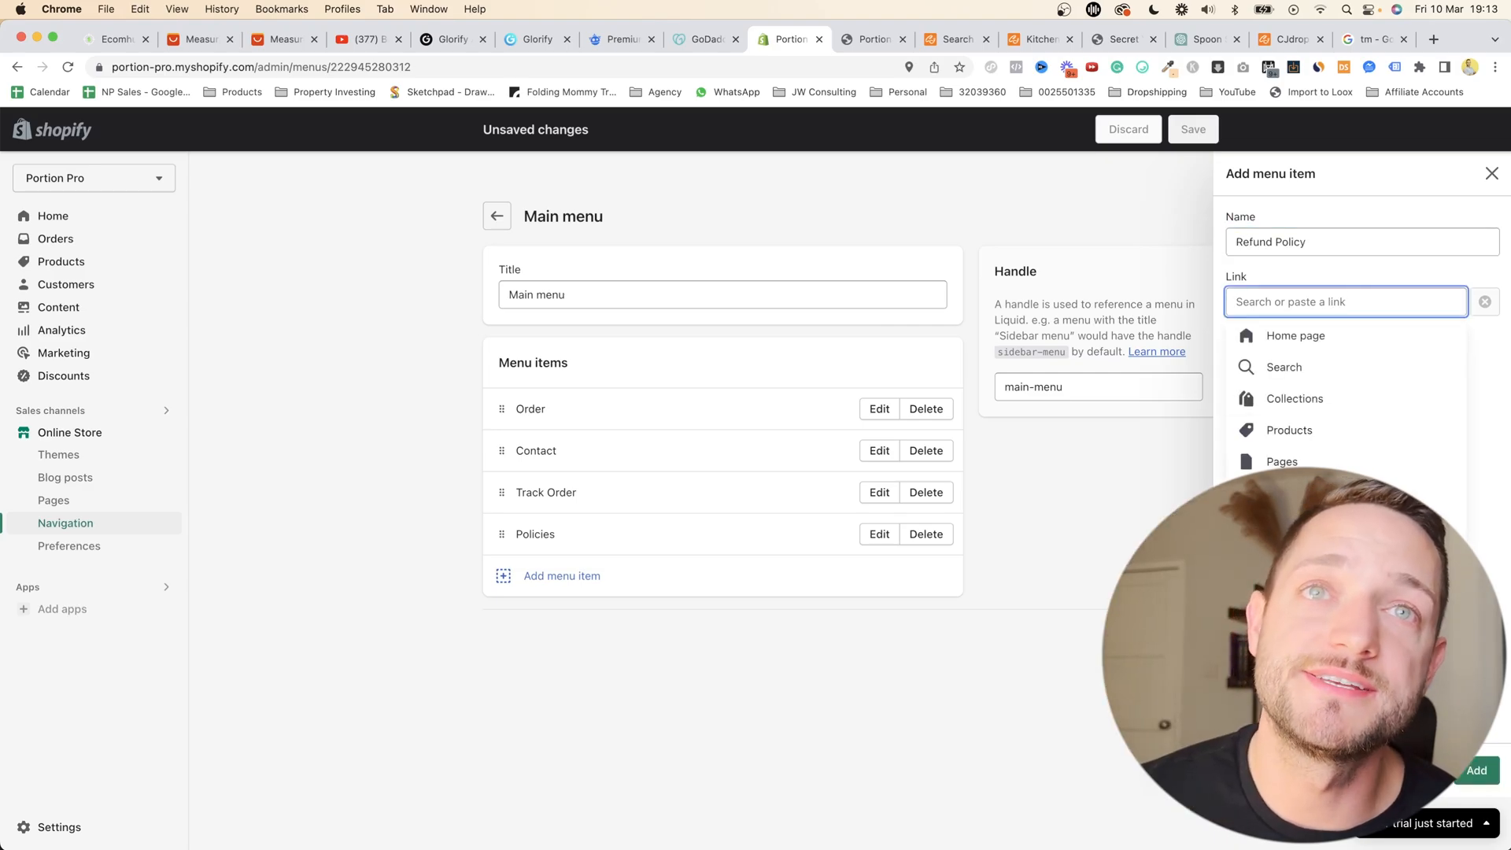
pyautogui.click(1267, 556)
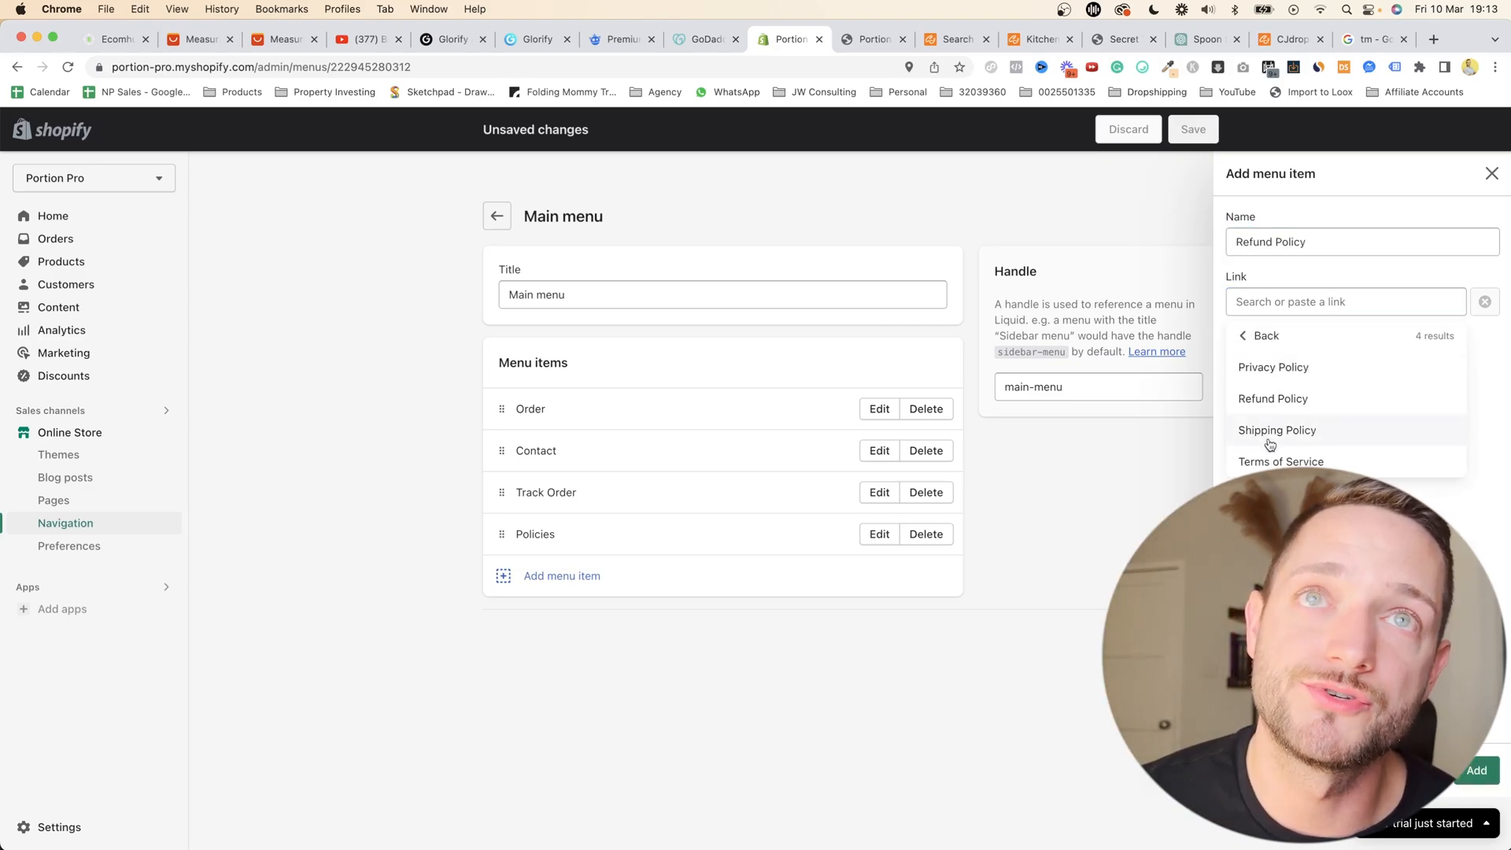
pyautogui.click(1266, 399)
pyautogui.click(1468, 770)
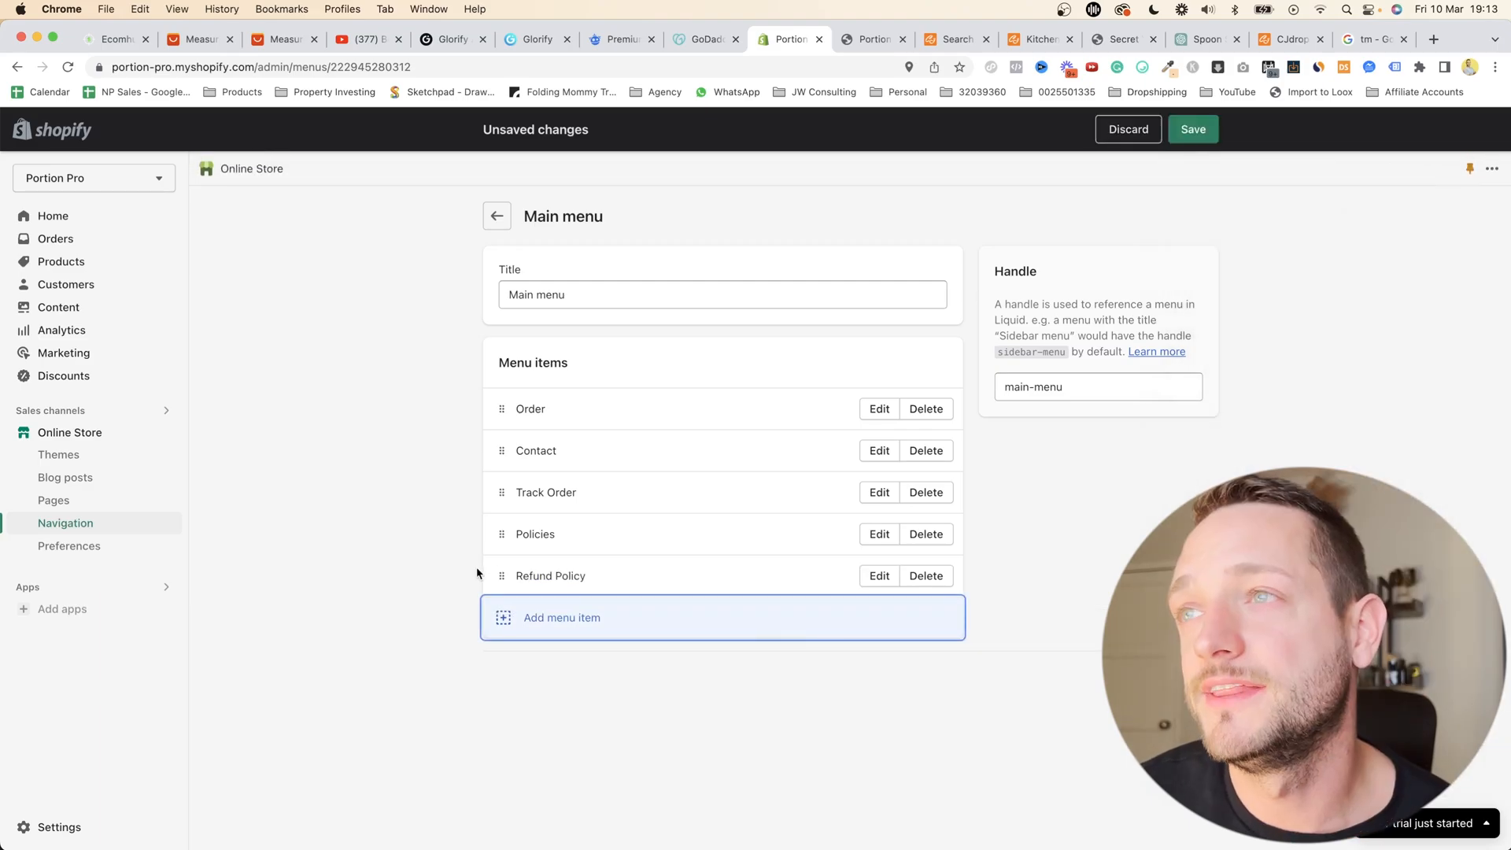
pyautogui.moveTo(497, 574); pyautogui.dragTo(543, 531)
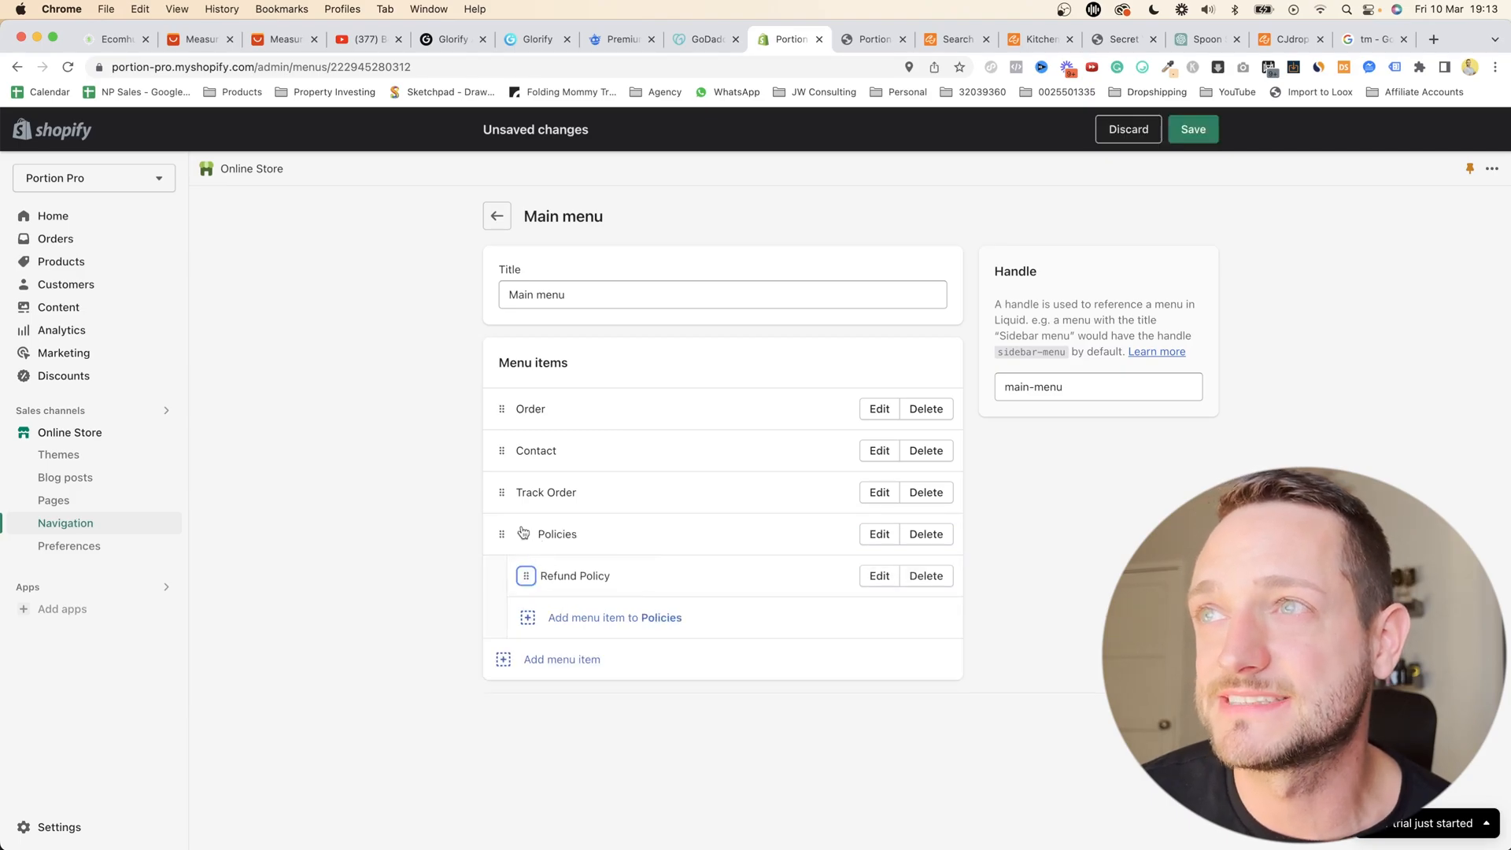
# - Open the live storefront to check the Policies dropdown in its header menu, and return to the menu editor
pyautogui.click(151, 434)
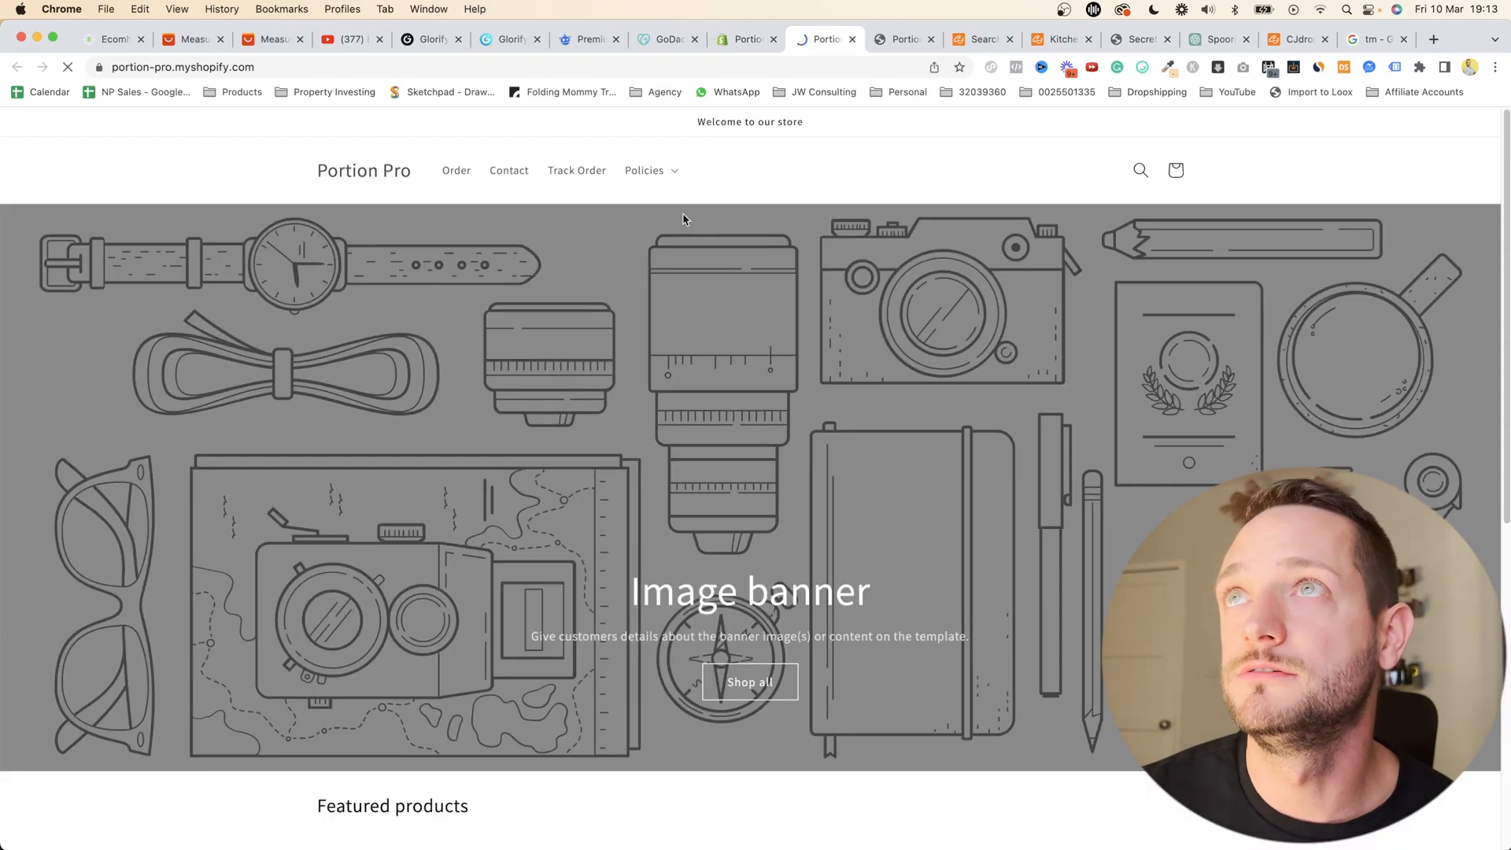
pyautogui.click(674, 178)
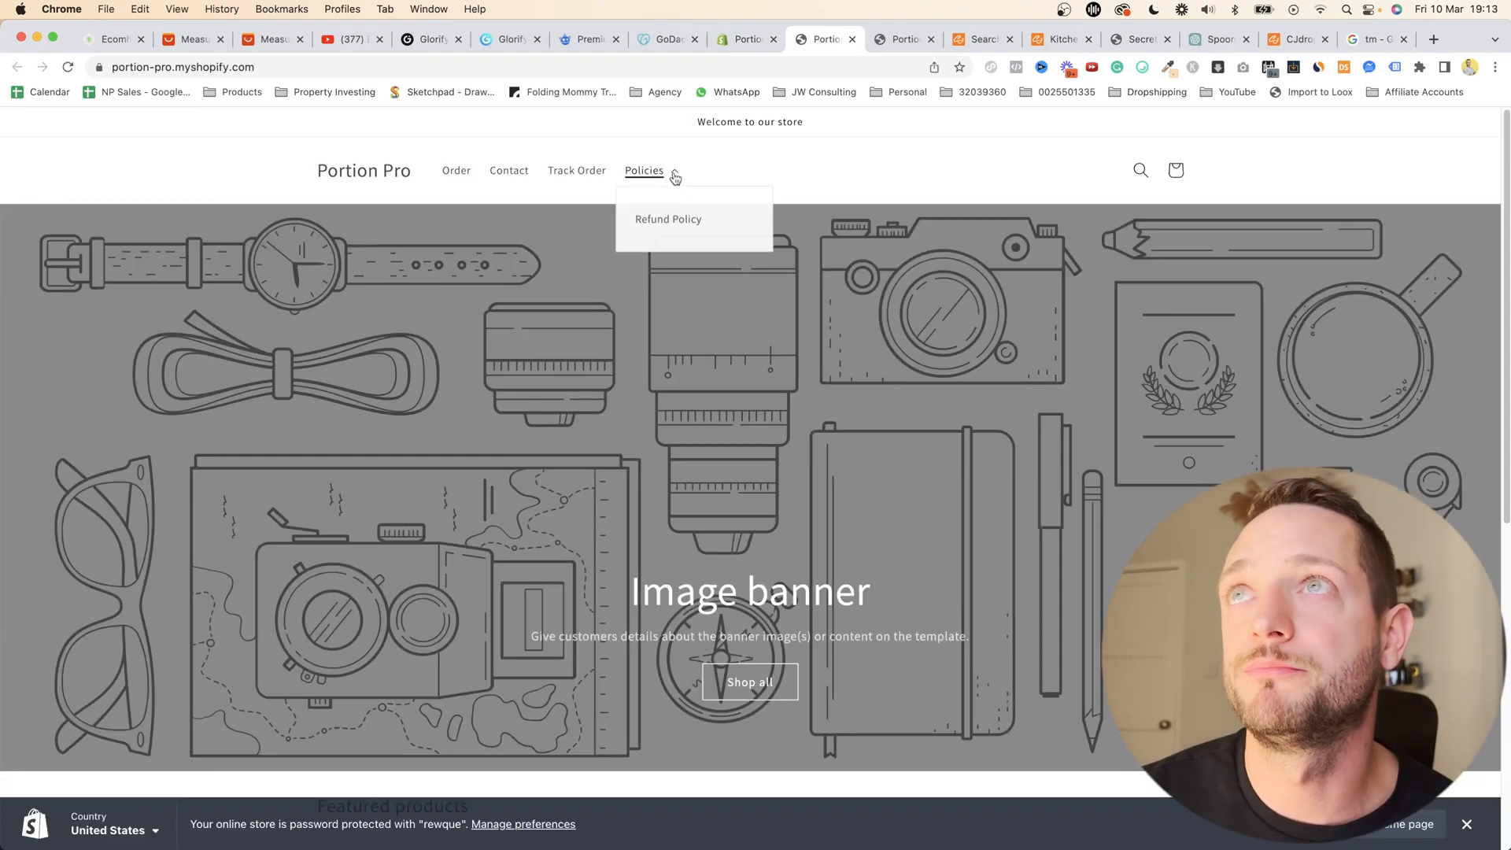
pyautogui.click(748, 38)
# - Add a Shipping Policy item under Policies, linked to the store's Shipping Policy
pyautogui.click(551, 617)
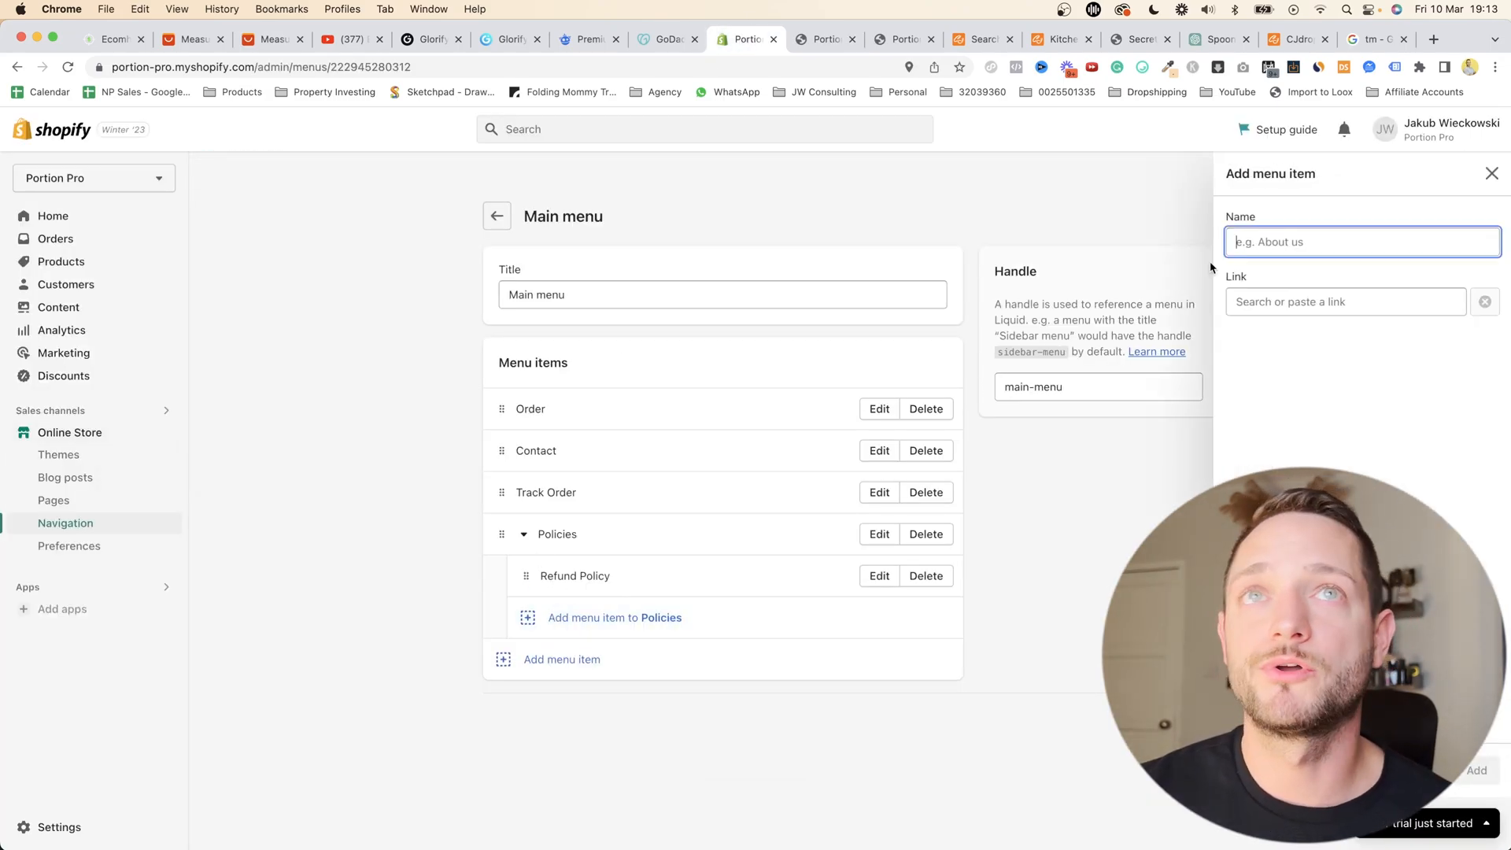
pyautogui.write('Shipping')
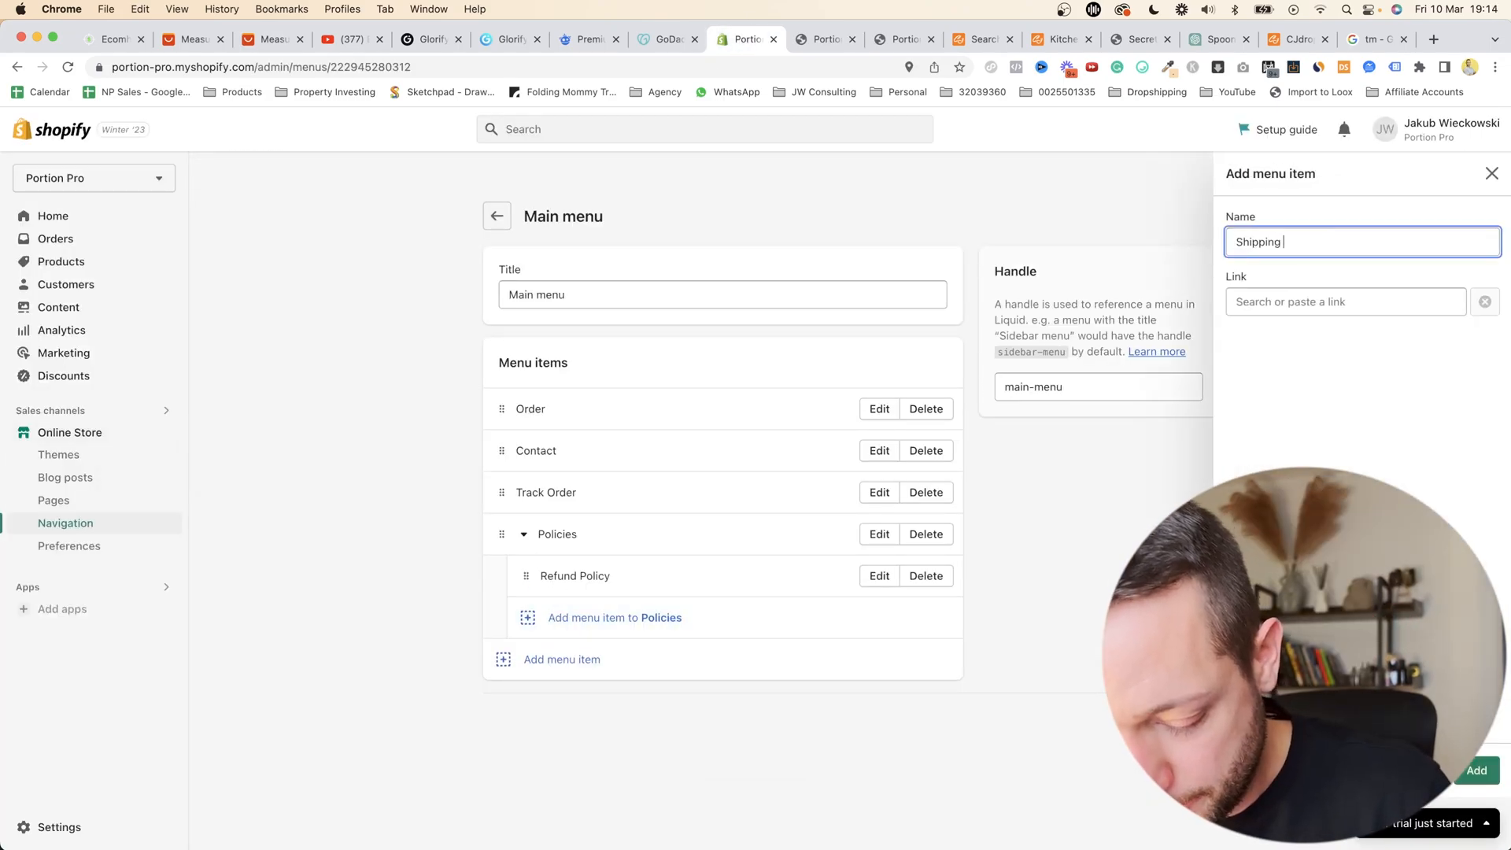
pyautogui.write(' Policy')
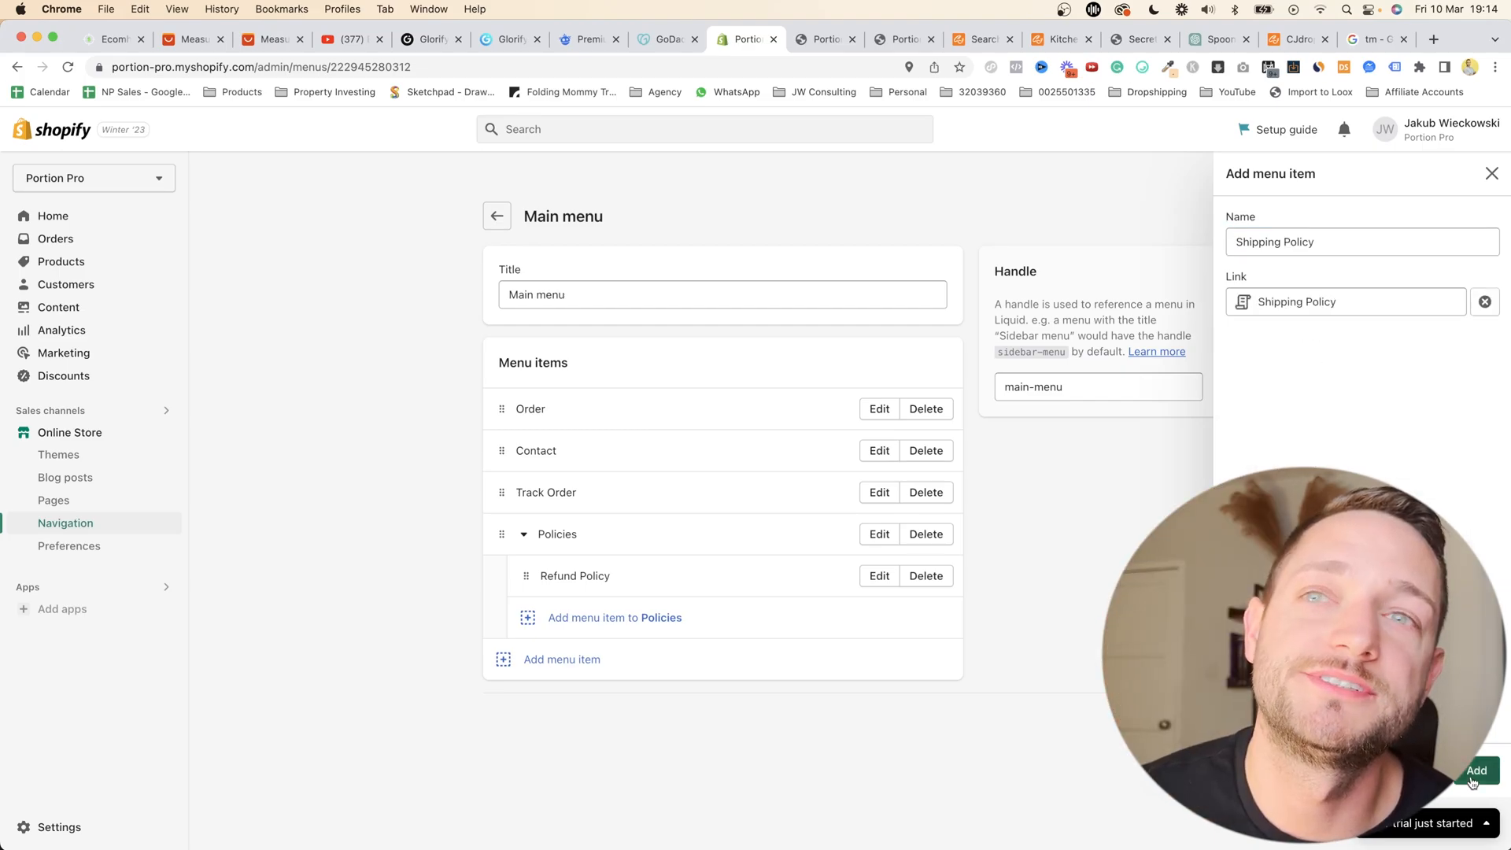
pyautogui.click(1473, 771)
# - Add a Privacy Policy item under Policies, linked to the store's Privacy Policy
pyautogui.click(614, 658)
pyautogui.write('Privacy Policy')
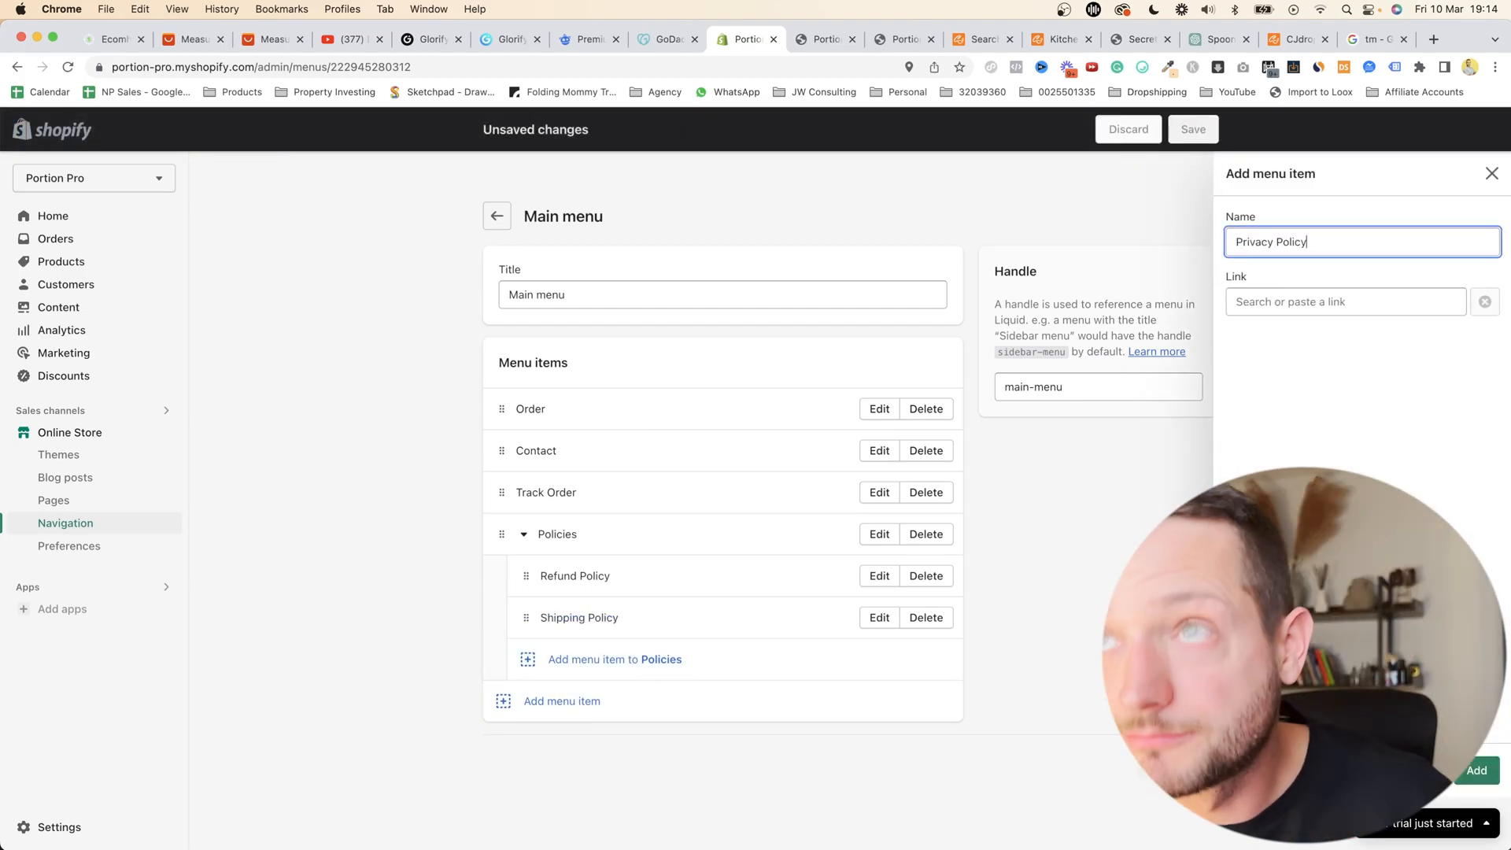
pyautogui.click(1331, 299)
pyautogui.click(1293, 553)
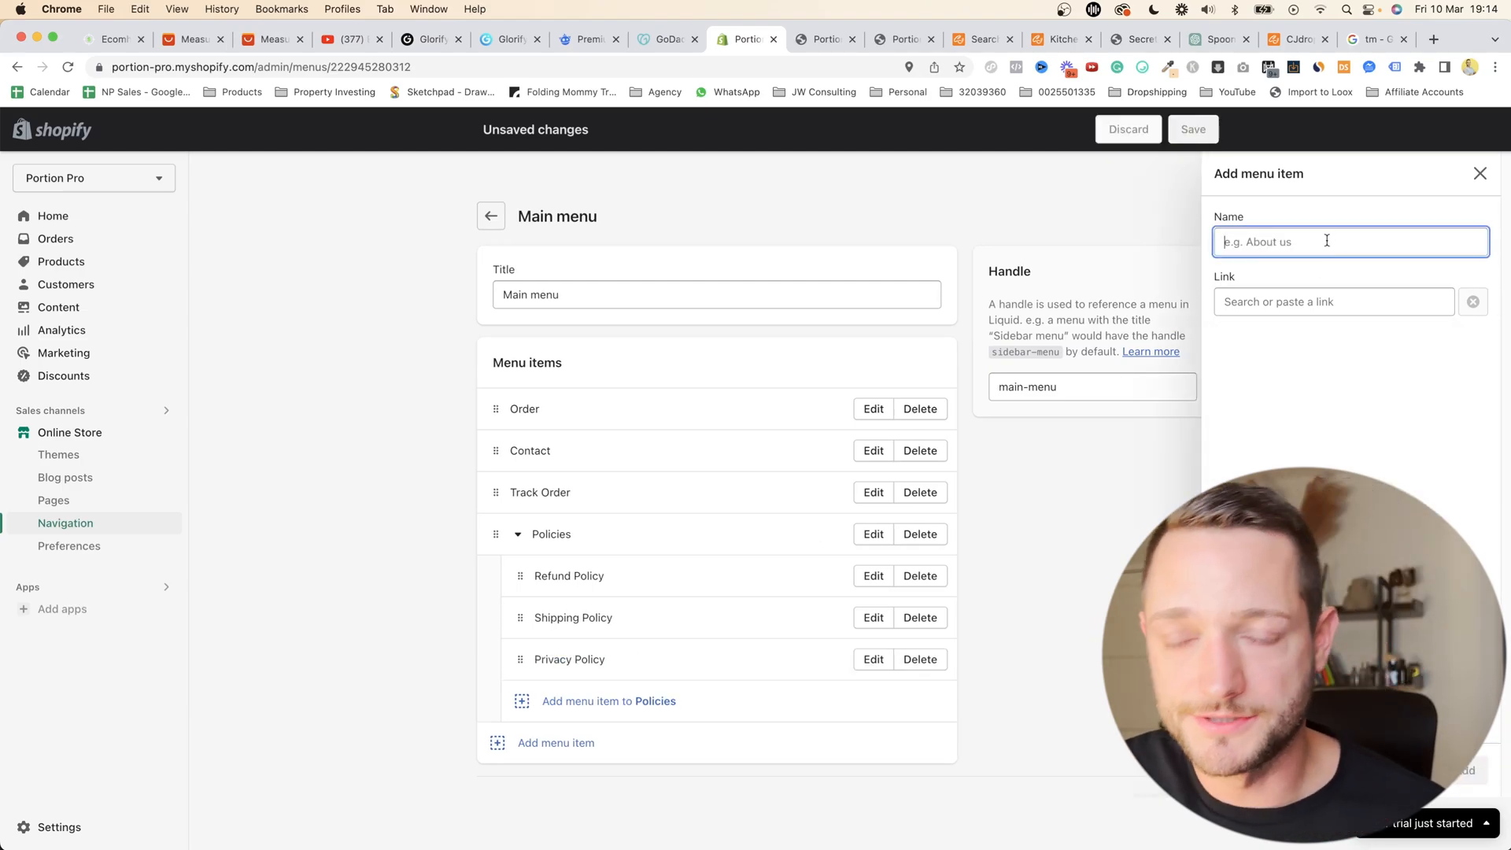
# - Add a Terms Of Service item under Policies, linked to the store's Terms of Service
pyautogui.write('Ter')
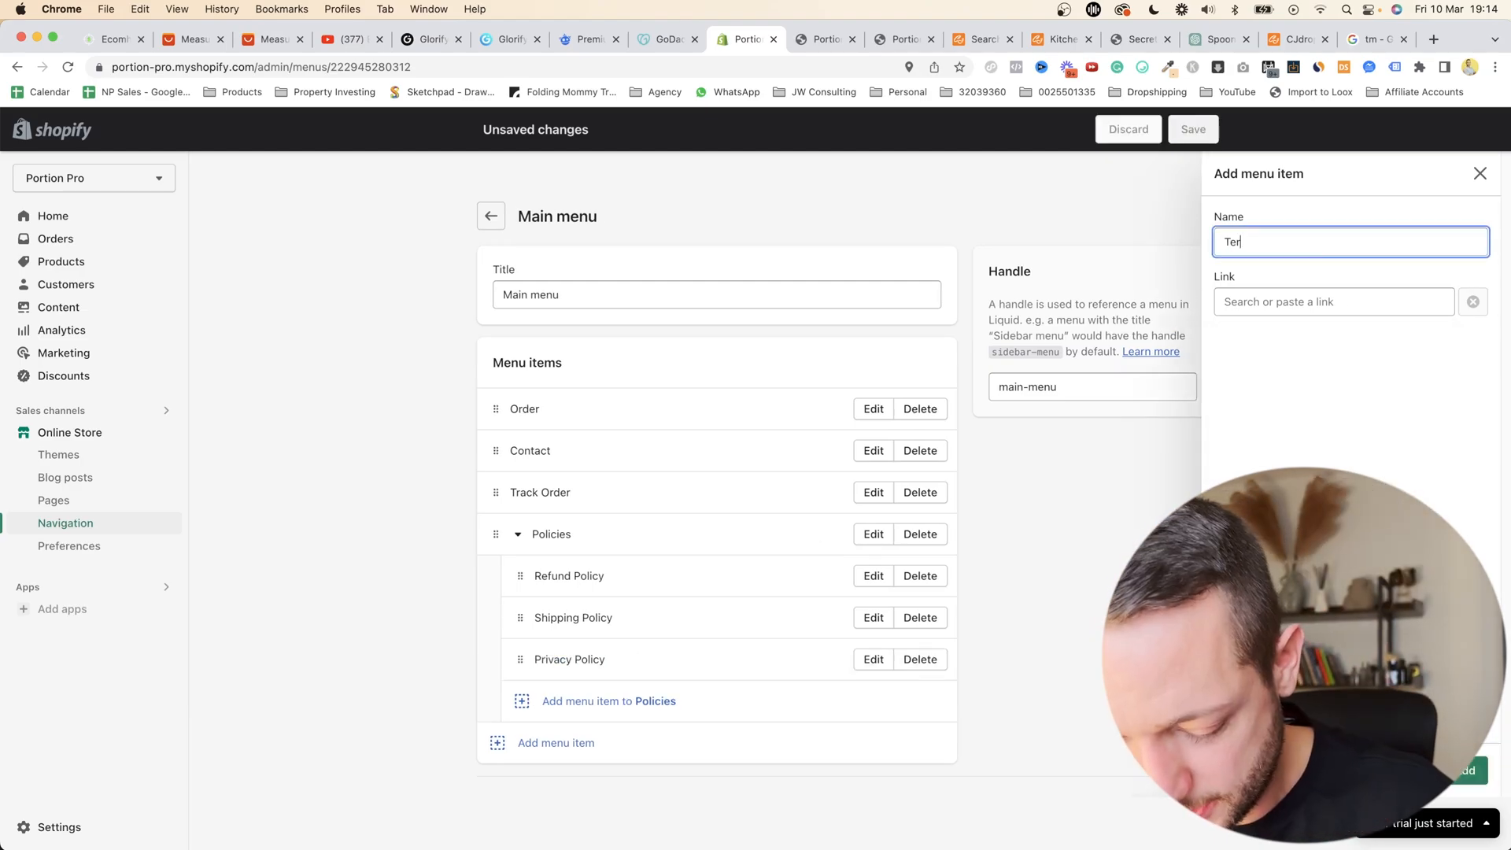
pyautogui.write('ms Or Service')
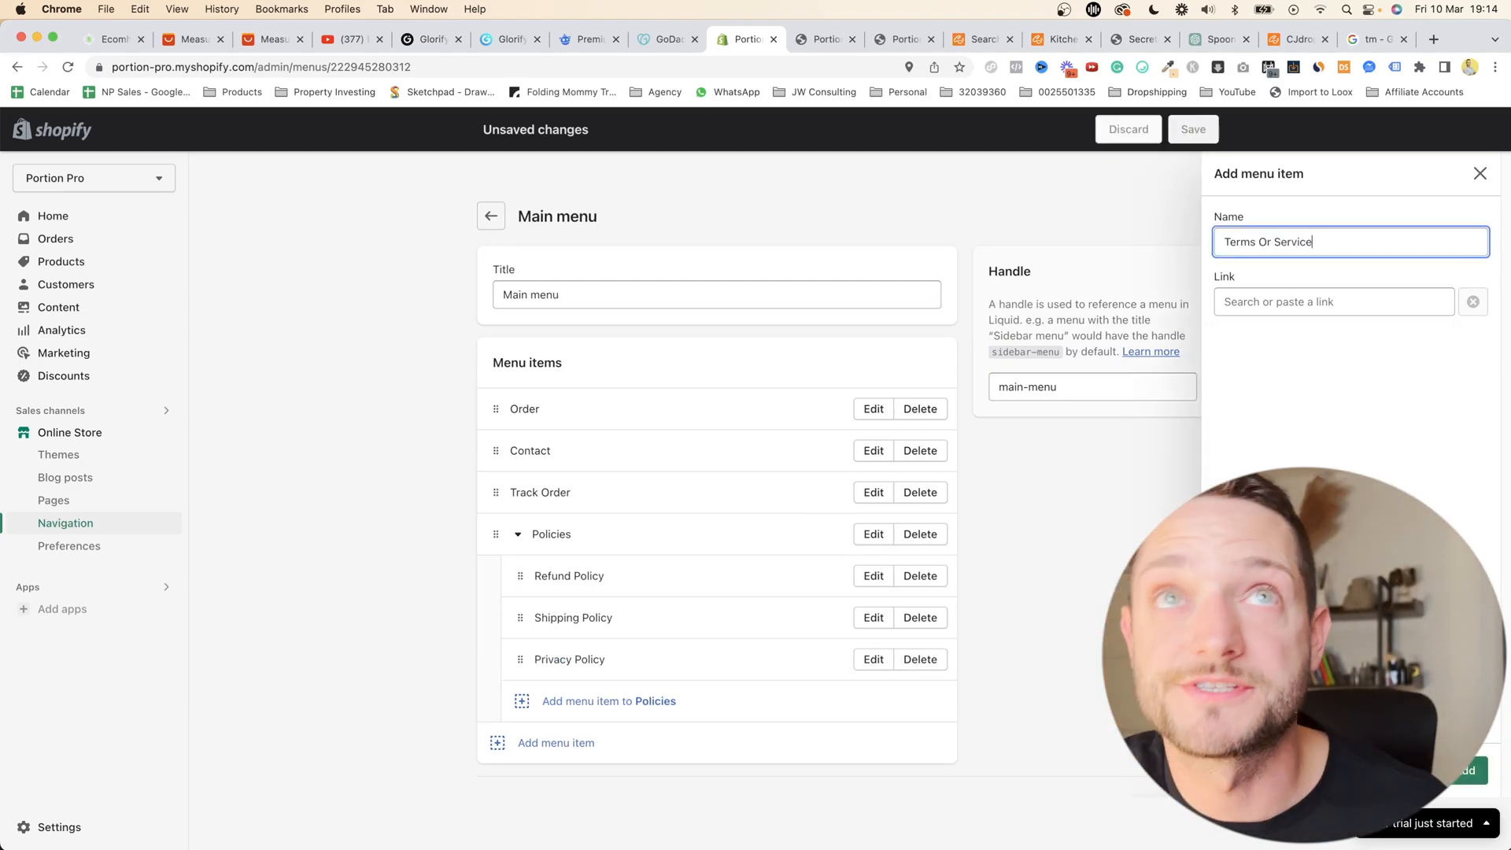
pyautogui.press('Left')
pyautogui.press('Left')
pyautogui.press('Left')
pyautogui.press('Left')
pyautogui.press('Left')
pyautogui.press('Left')
pyautogui.press('Left')
pyautogui.press('Left')
pyautogui.press('BackSpace')
pyautogui.write('f')
pyautogui.click(1322, 301)
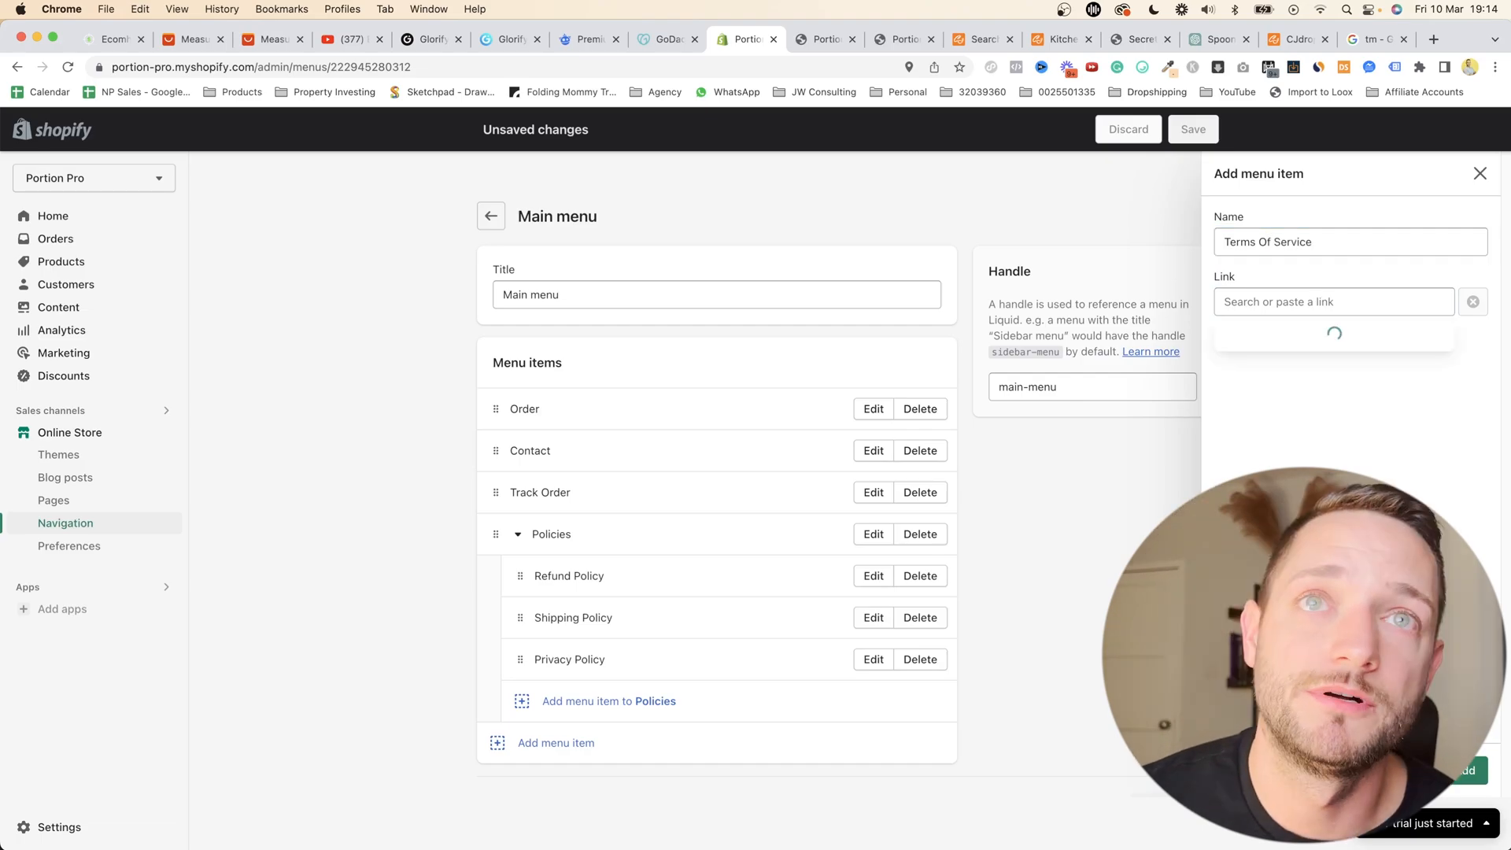
pyautogui.click(1275, 459)
pyautogui.click(1468, 770)
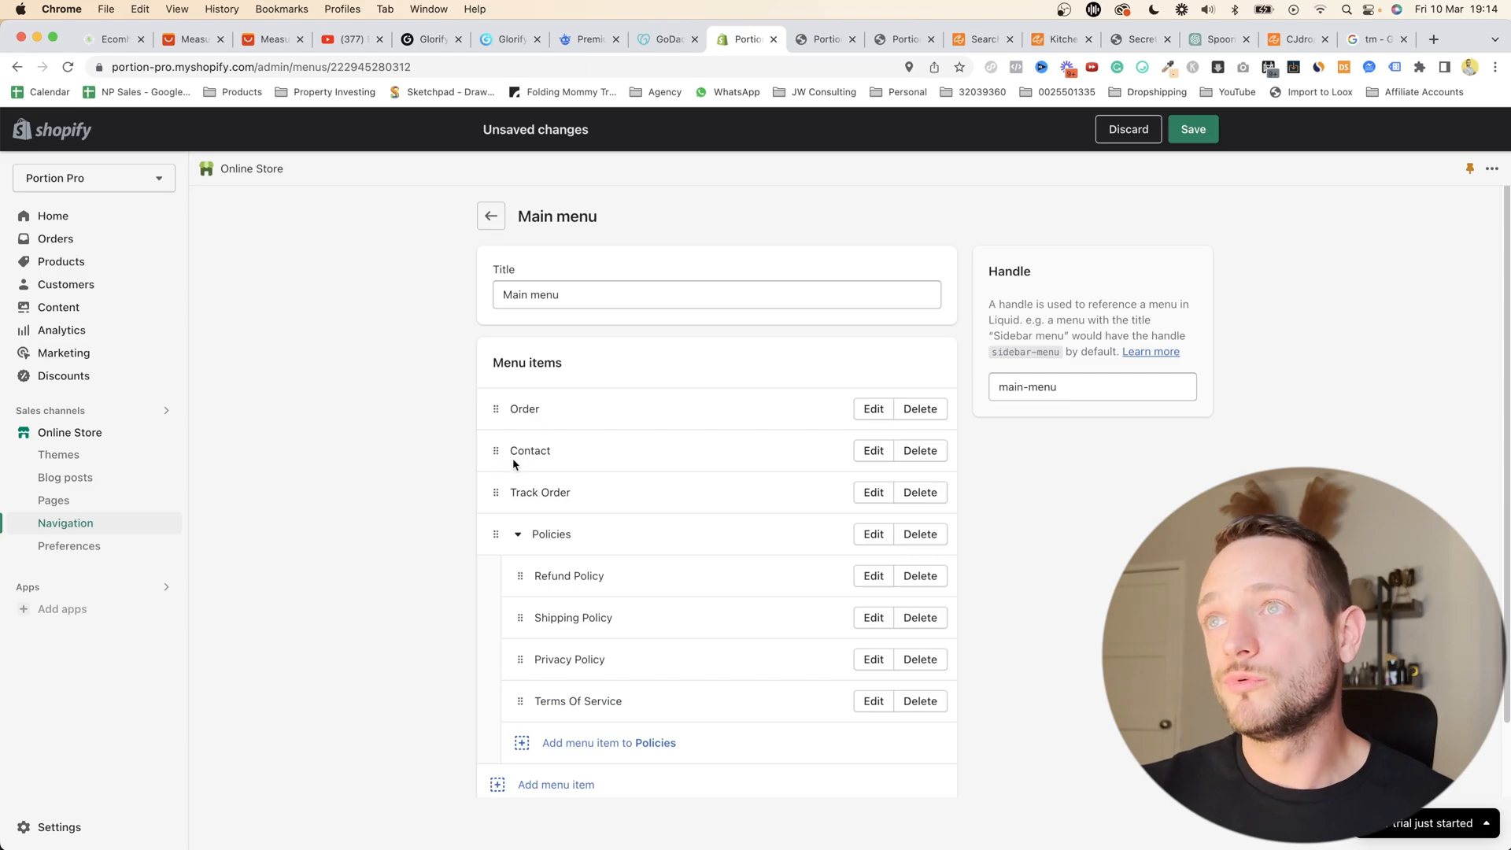
# - Move the Contact item to the end of the main menu, below Policies, and save the menu
pyautogui.moveTo(496, 451); pyautogui.dragTo(496, 723)
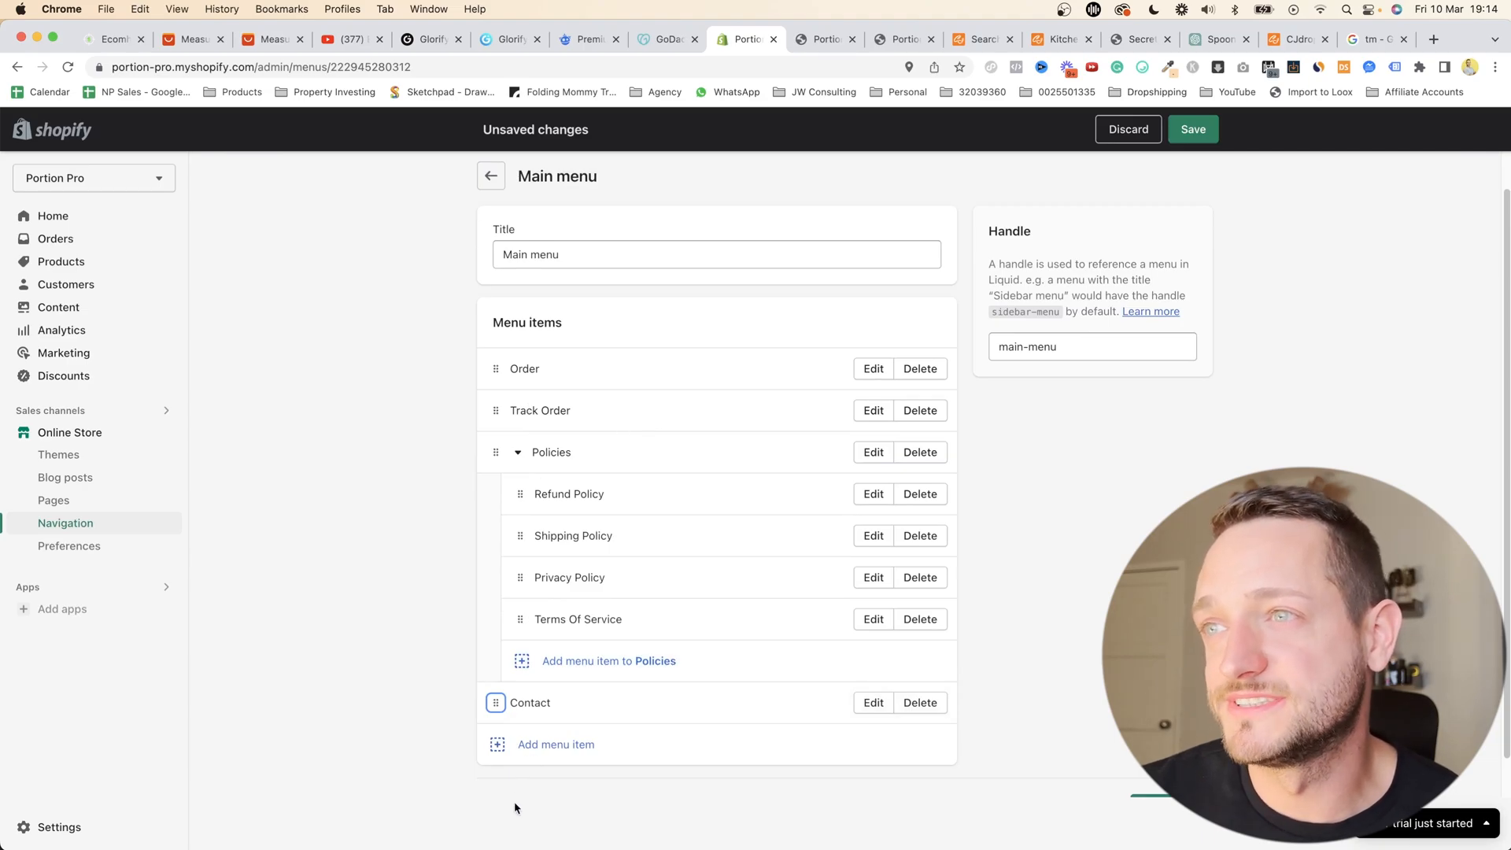
pyautogui.click(1199, 136)
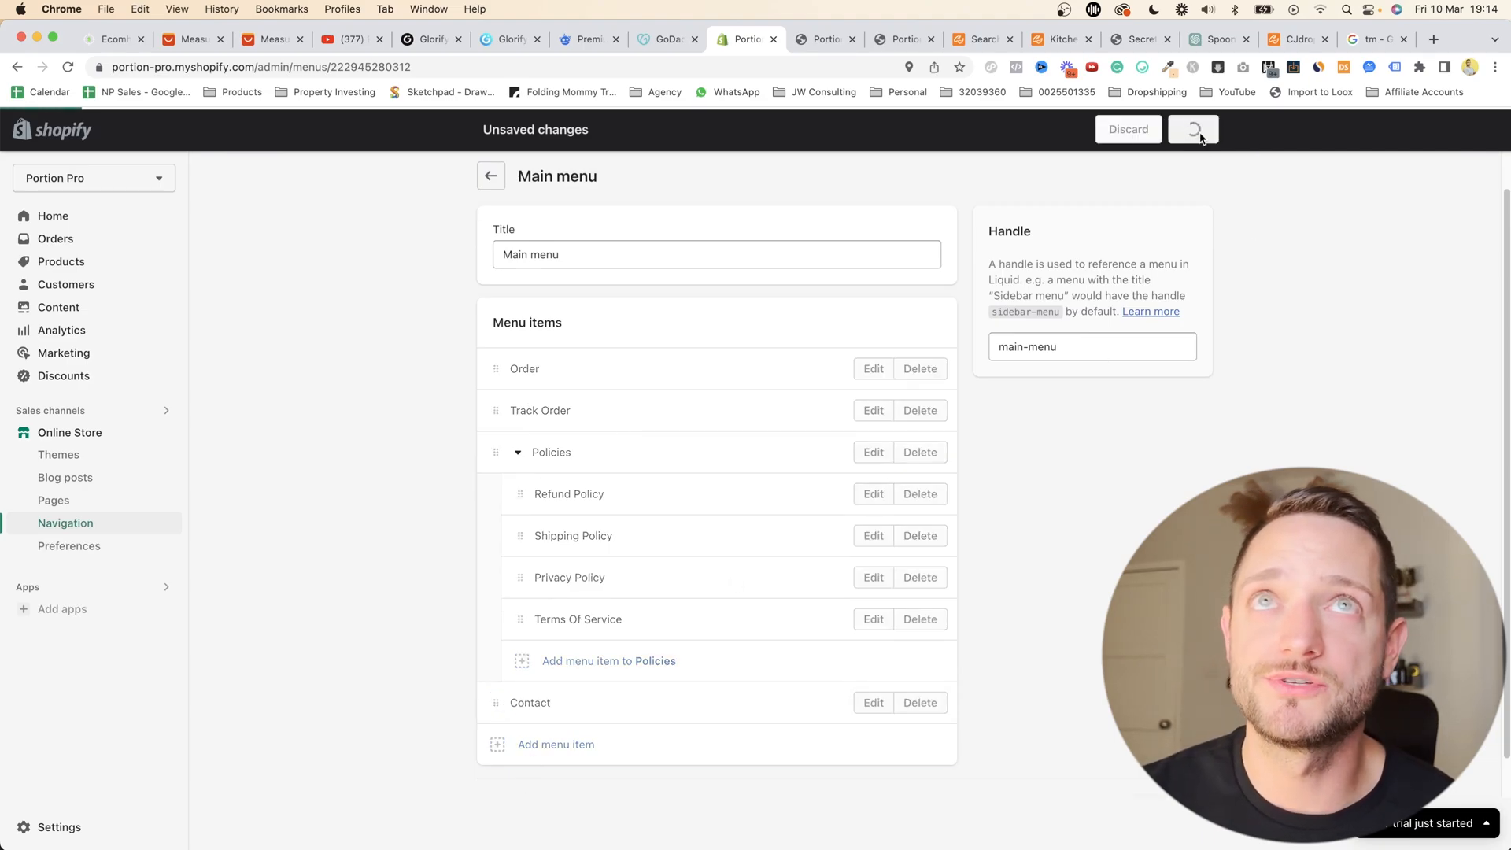
# - Replace the footer menu's Search item with Contact Us, Refund Policy, Shipping Policy, Privacy Policy and Terms of Service items
pyautogui.click(479, 177)
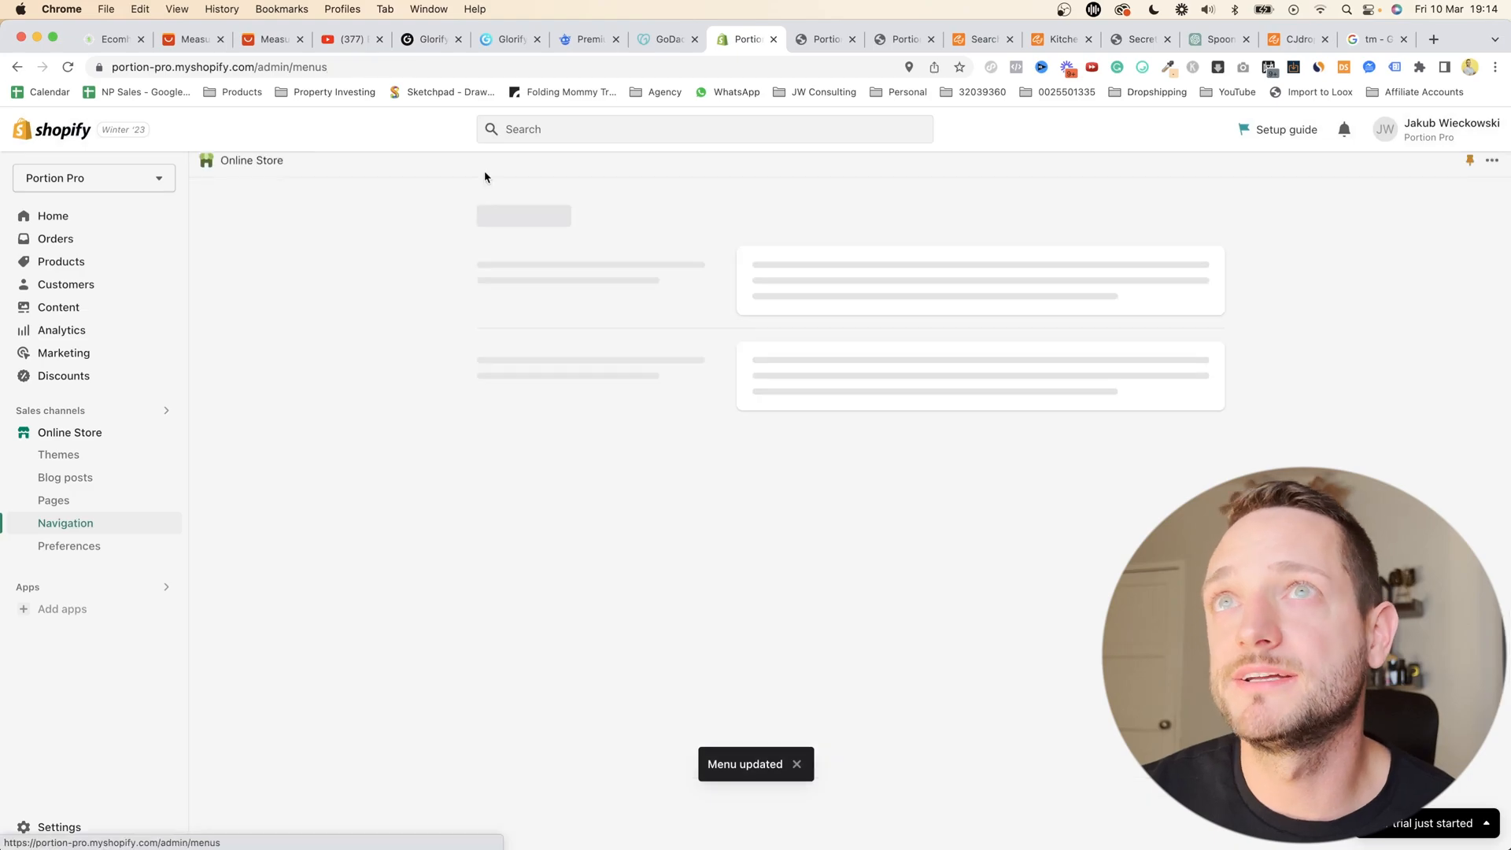
pyautogui.click(769, 465)
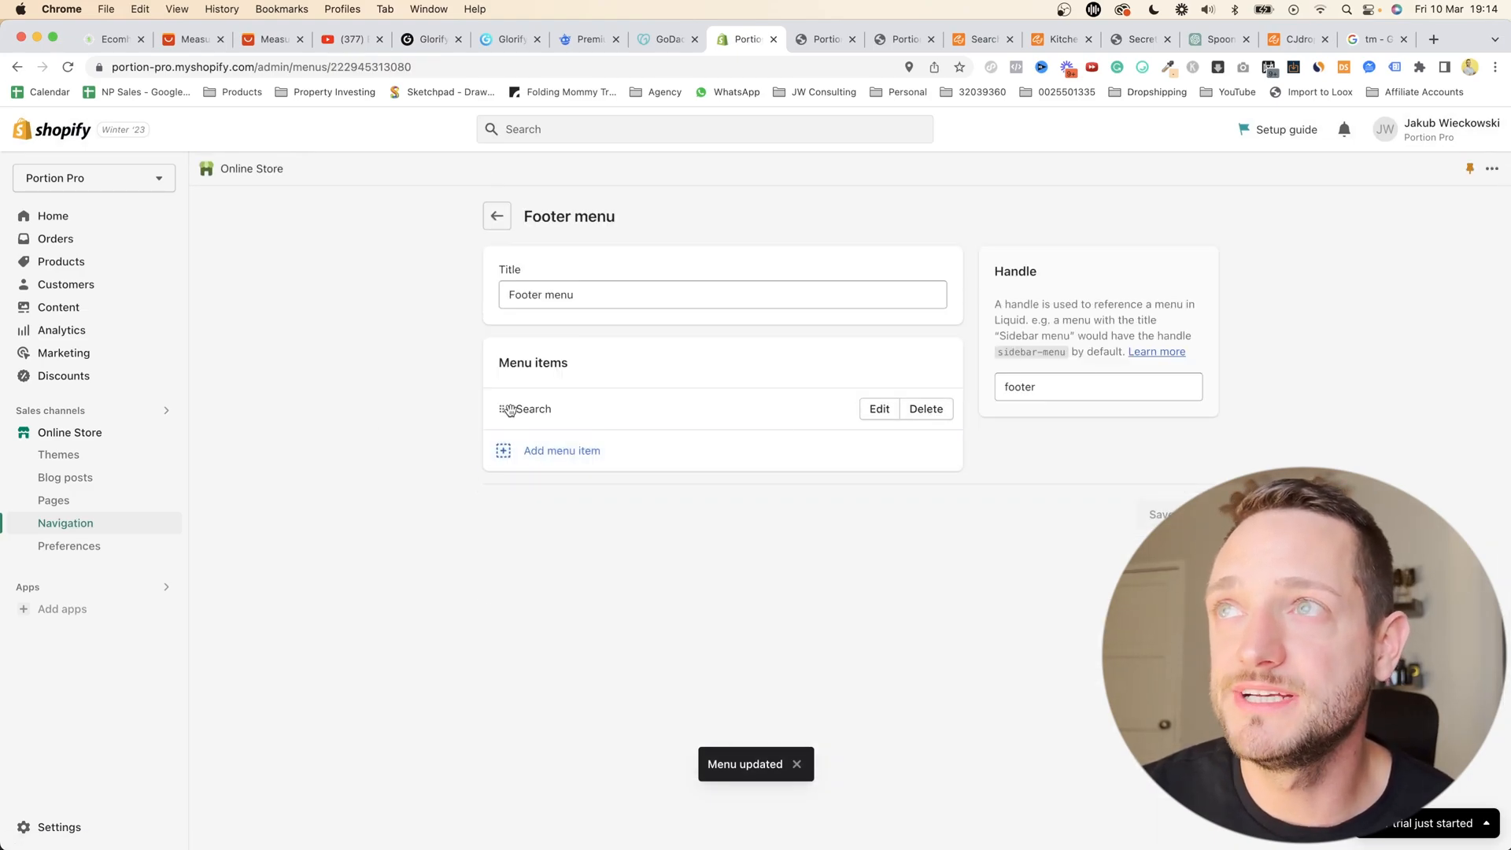
pyautogui.click(929, 410)
pyautogui.click(954, 530)
pyautogui.click(554, 482)
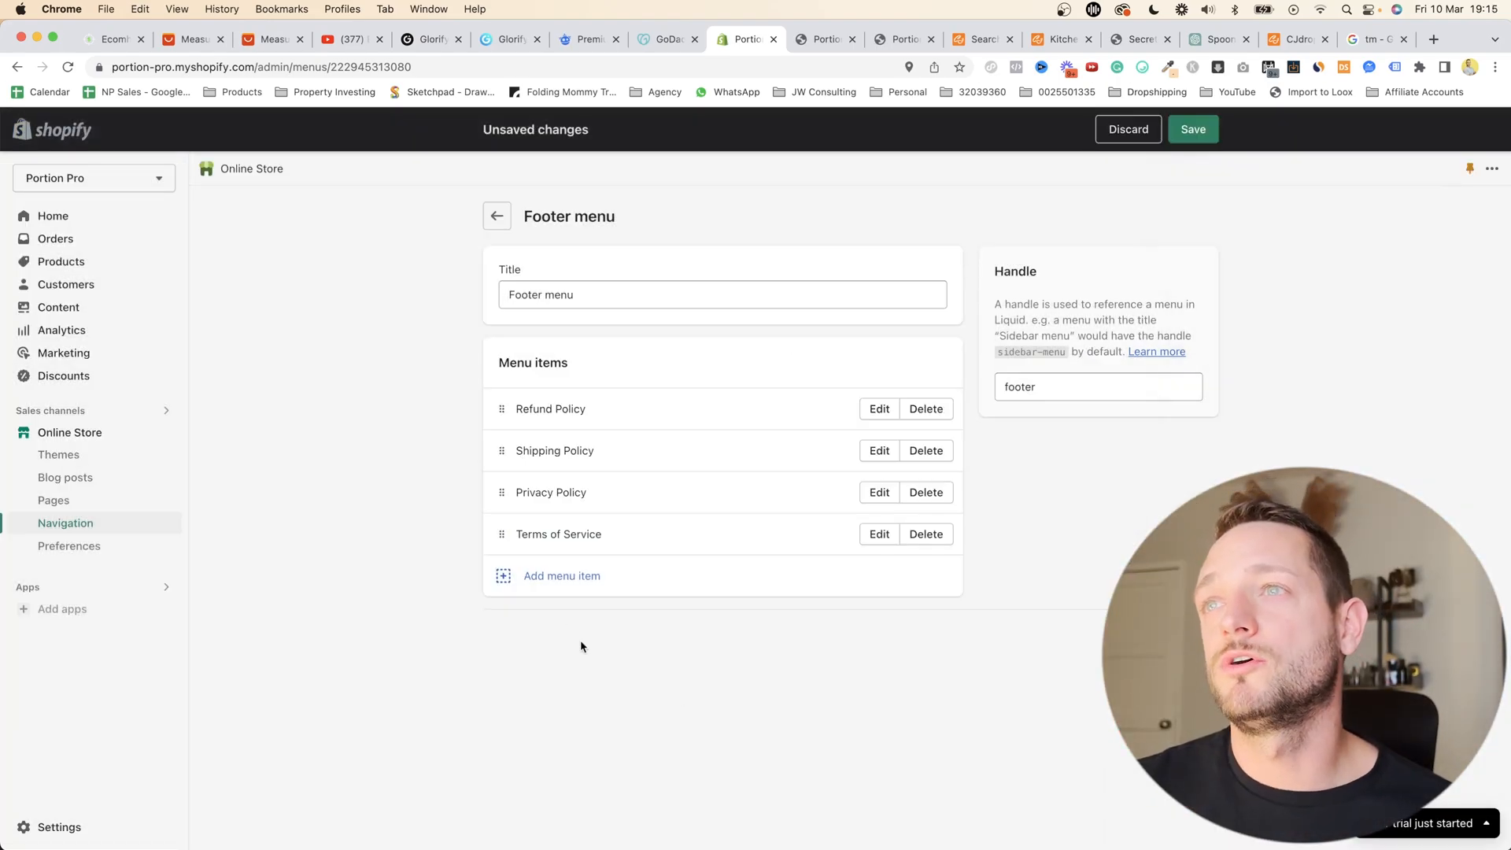
pyautogui.click(507, 576)
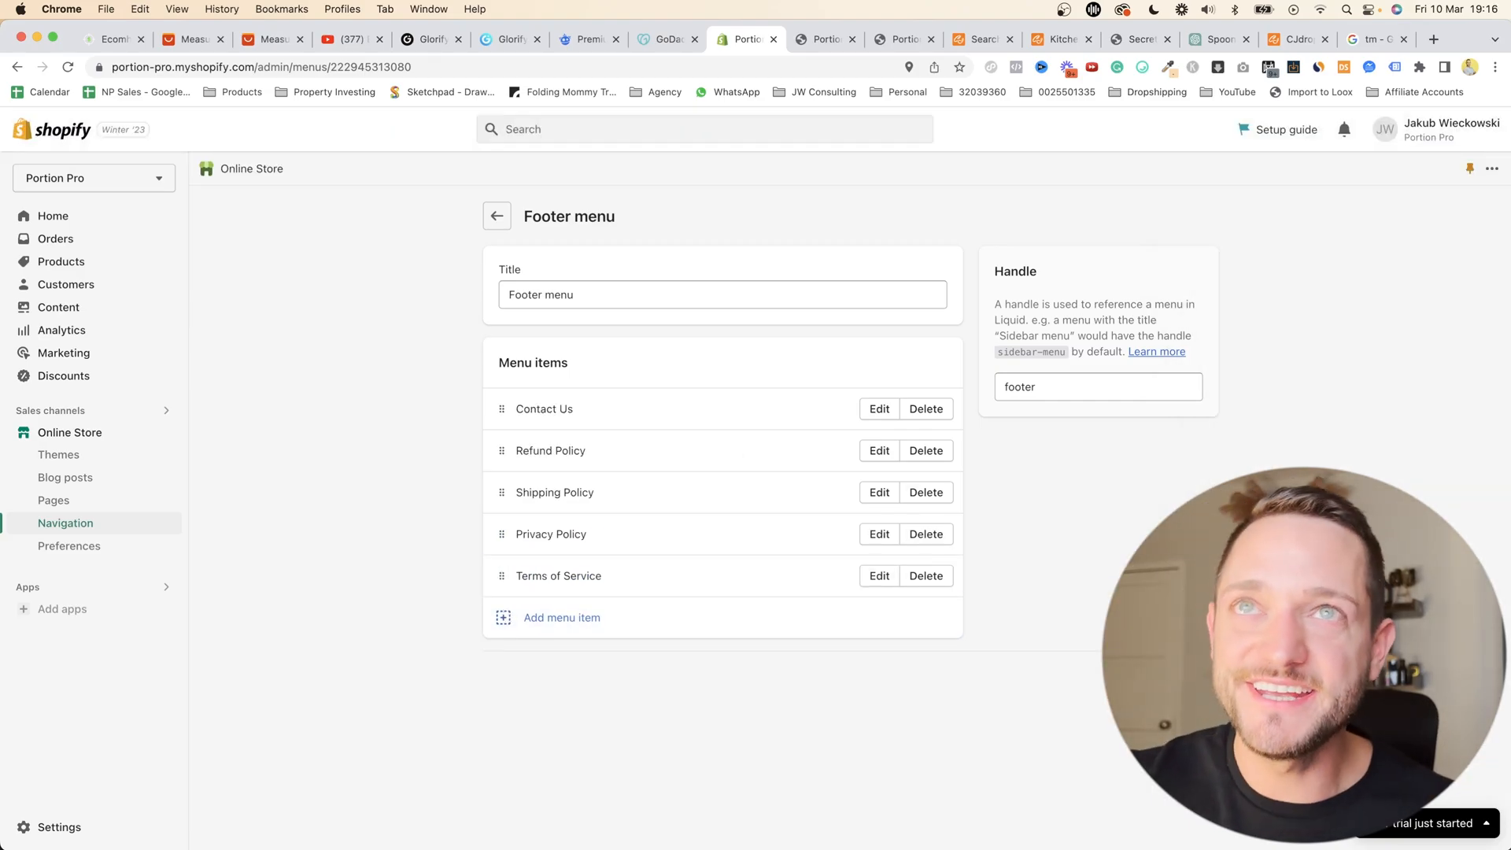
# - In the store's general shipping rates, delete the EU (European Union), International and United Kingdom shipping zones
pyautogui.click(56, 834)
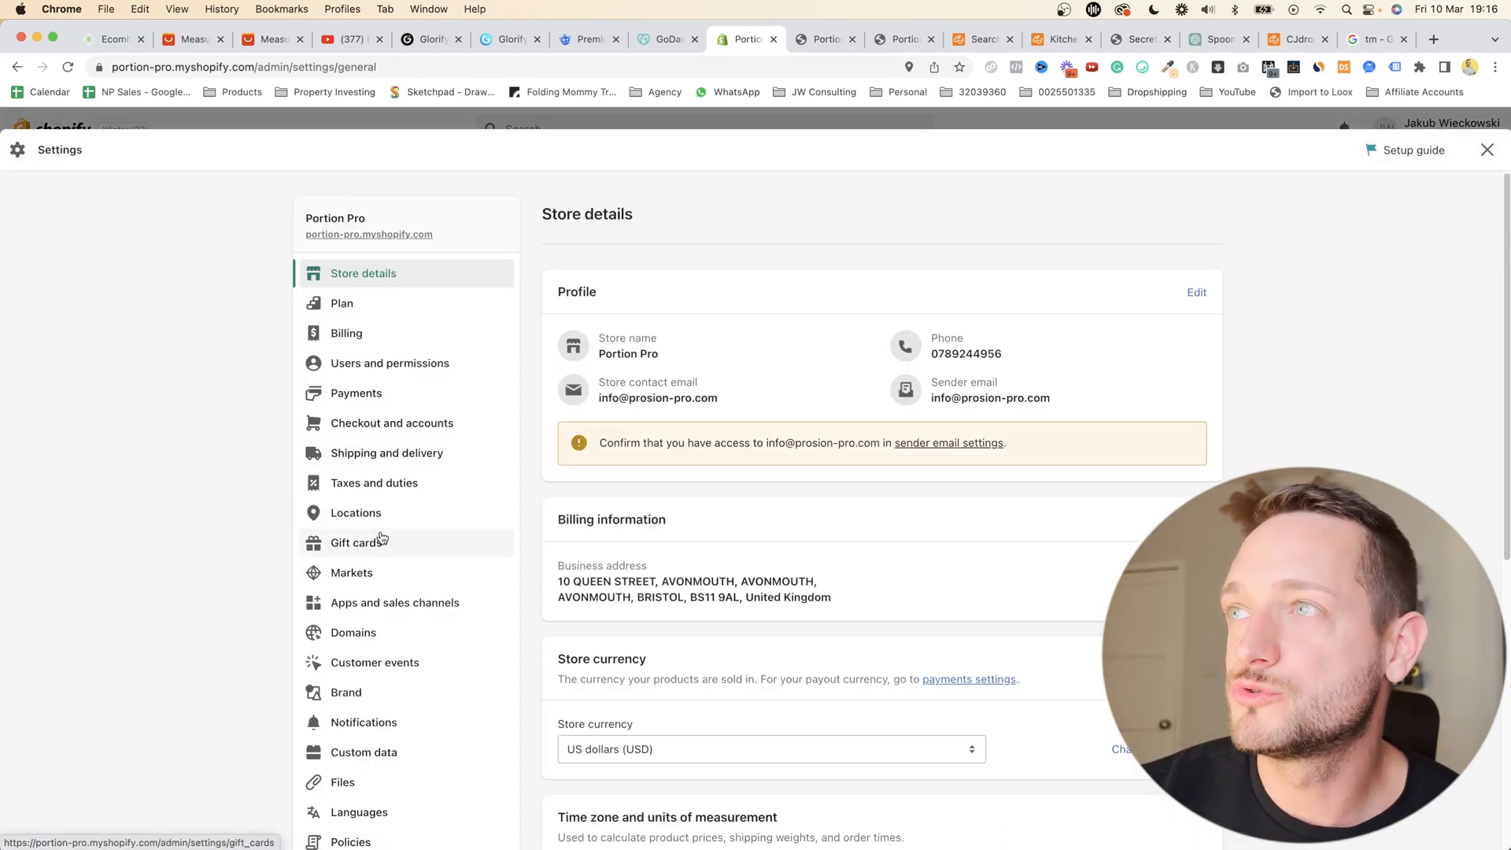
pyautogui.click(419, 458)
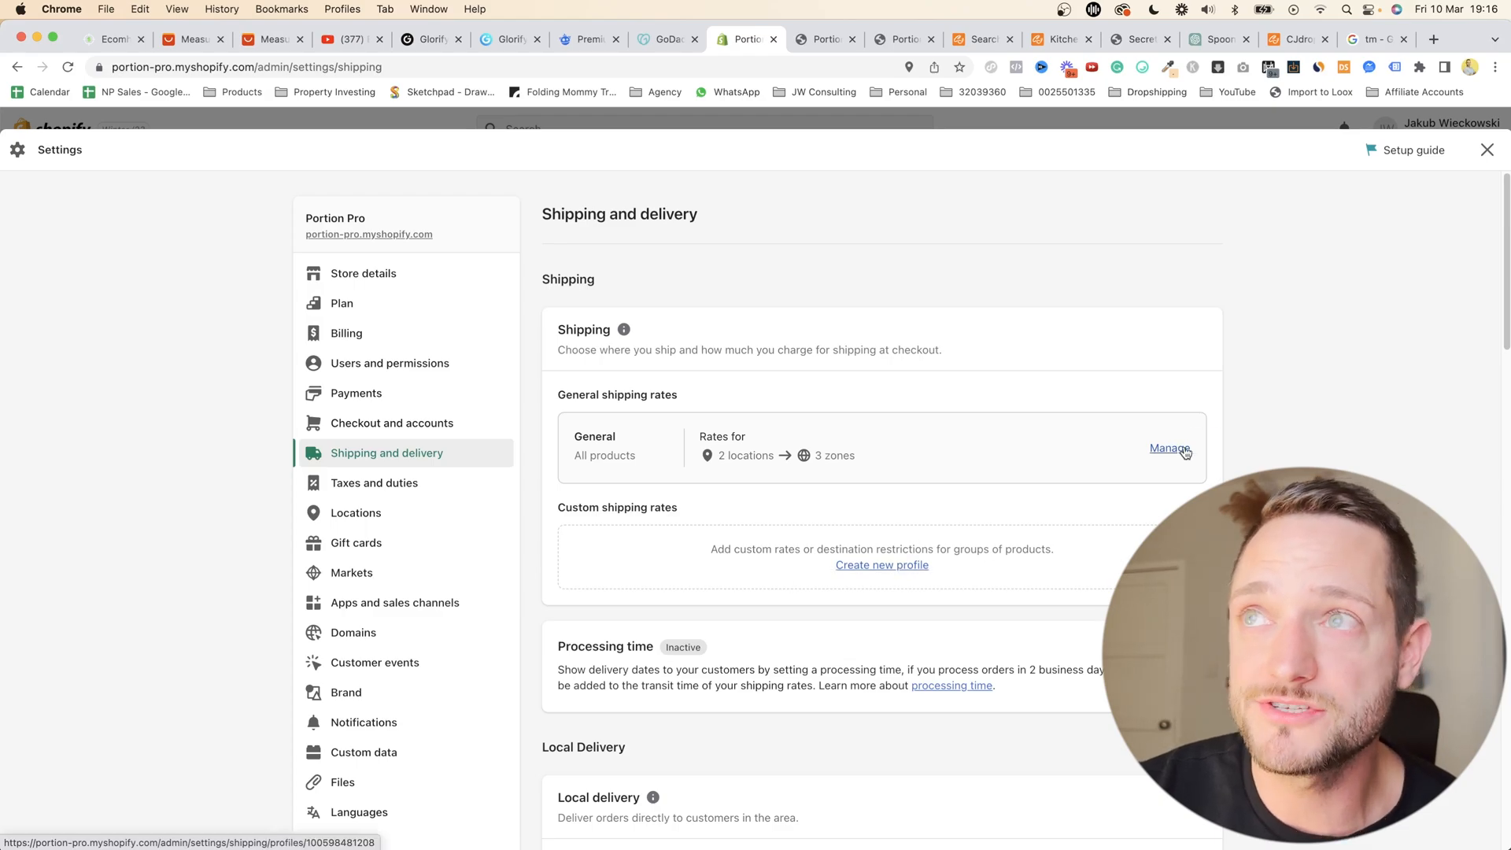
pyautogui.click(1158, 450)
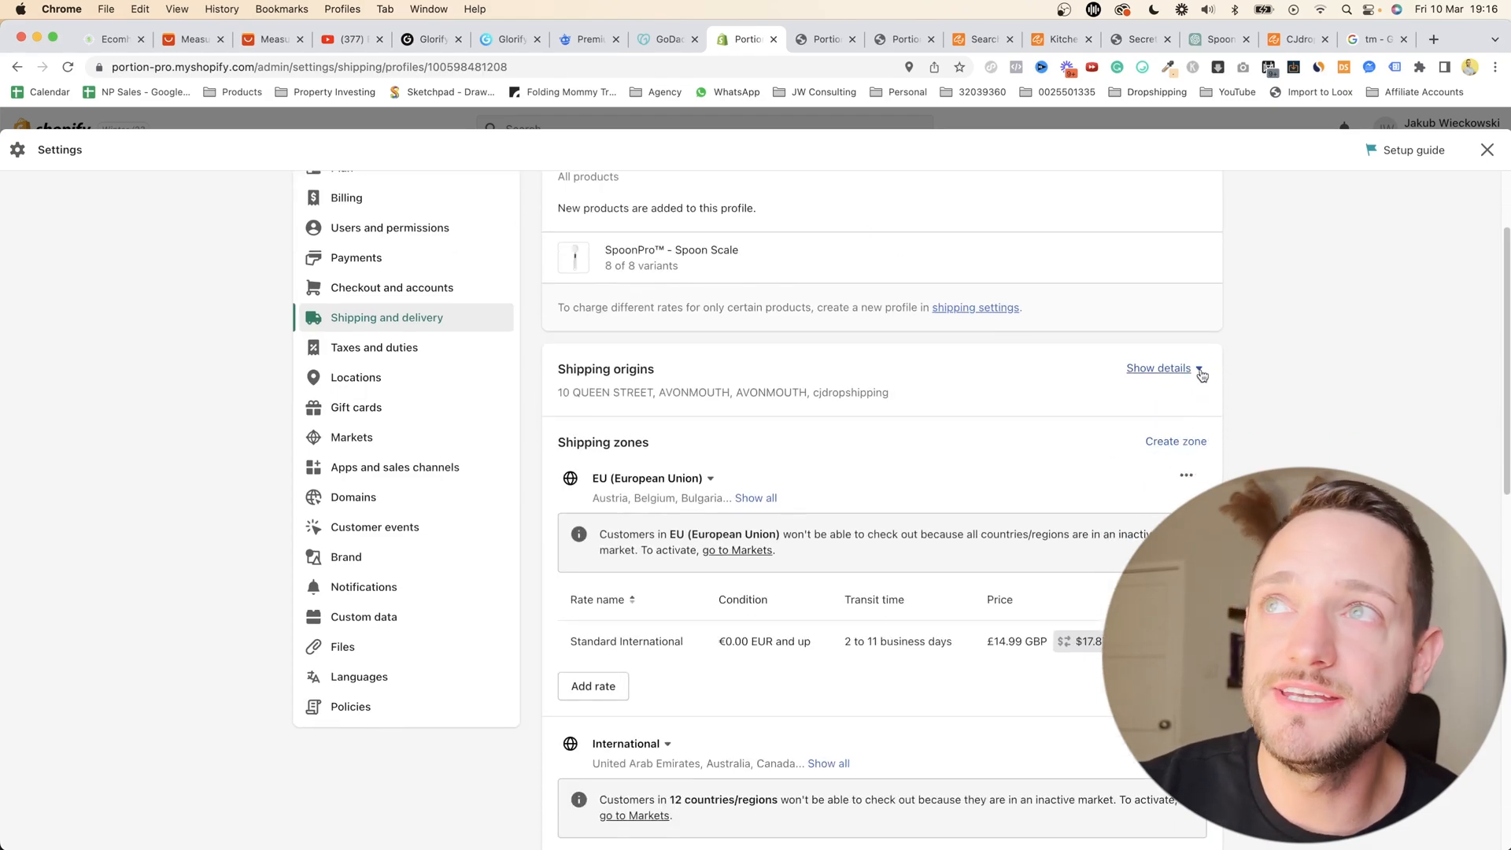
pyautogui.click(1187, 477)
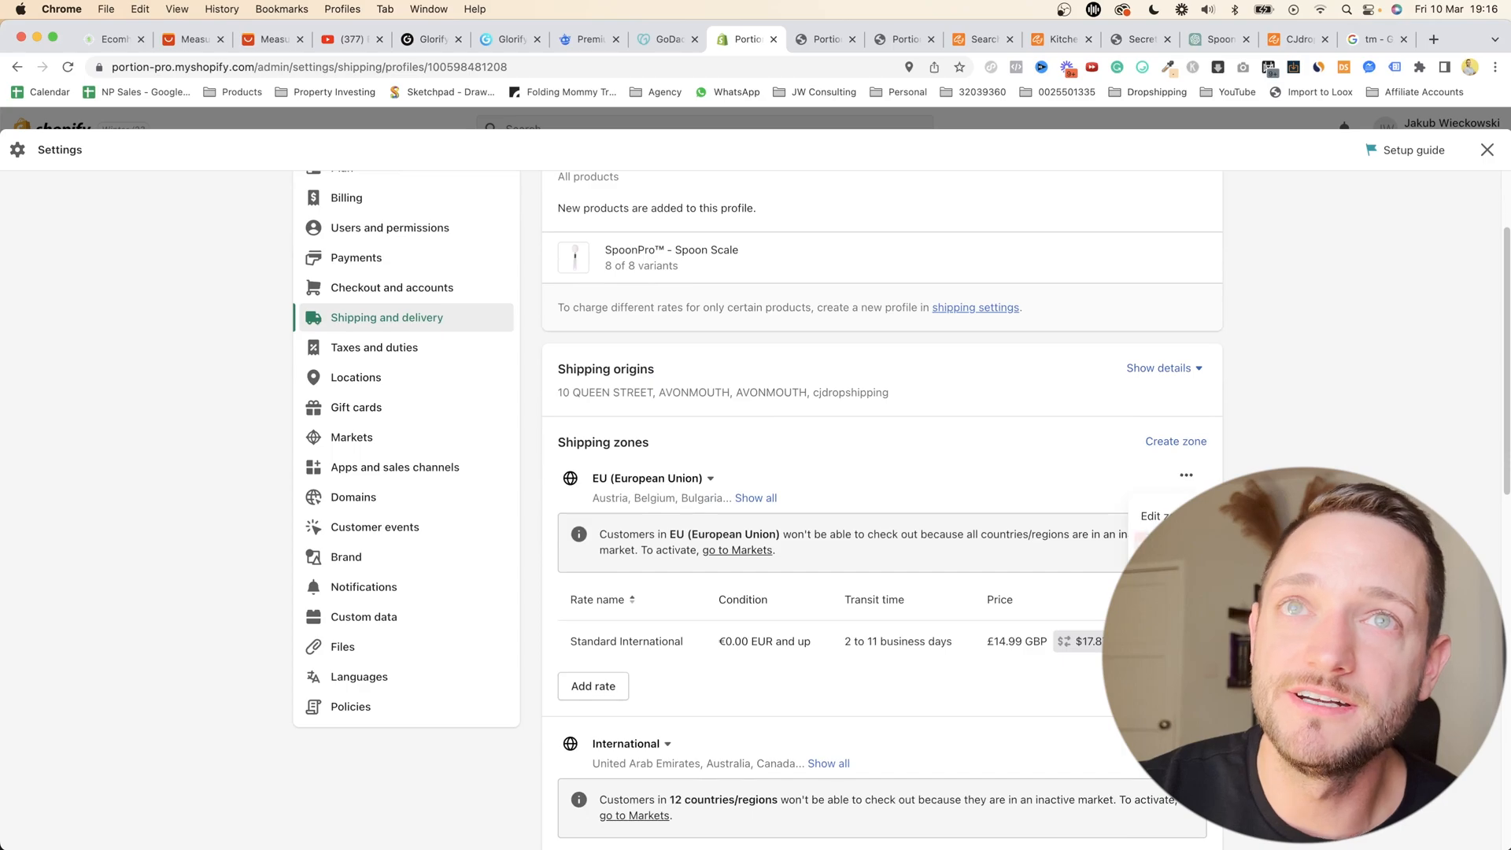
pyautogui.click(1155, 538)
pyautogui.click(1187, 475)
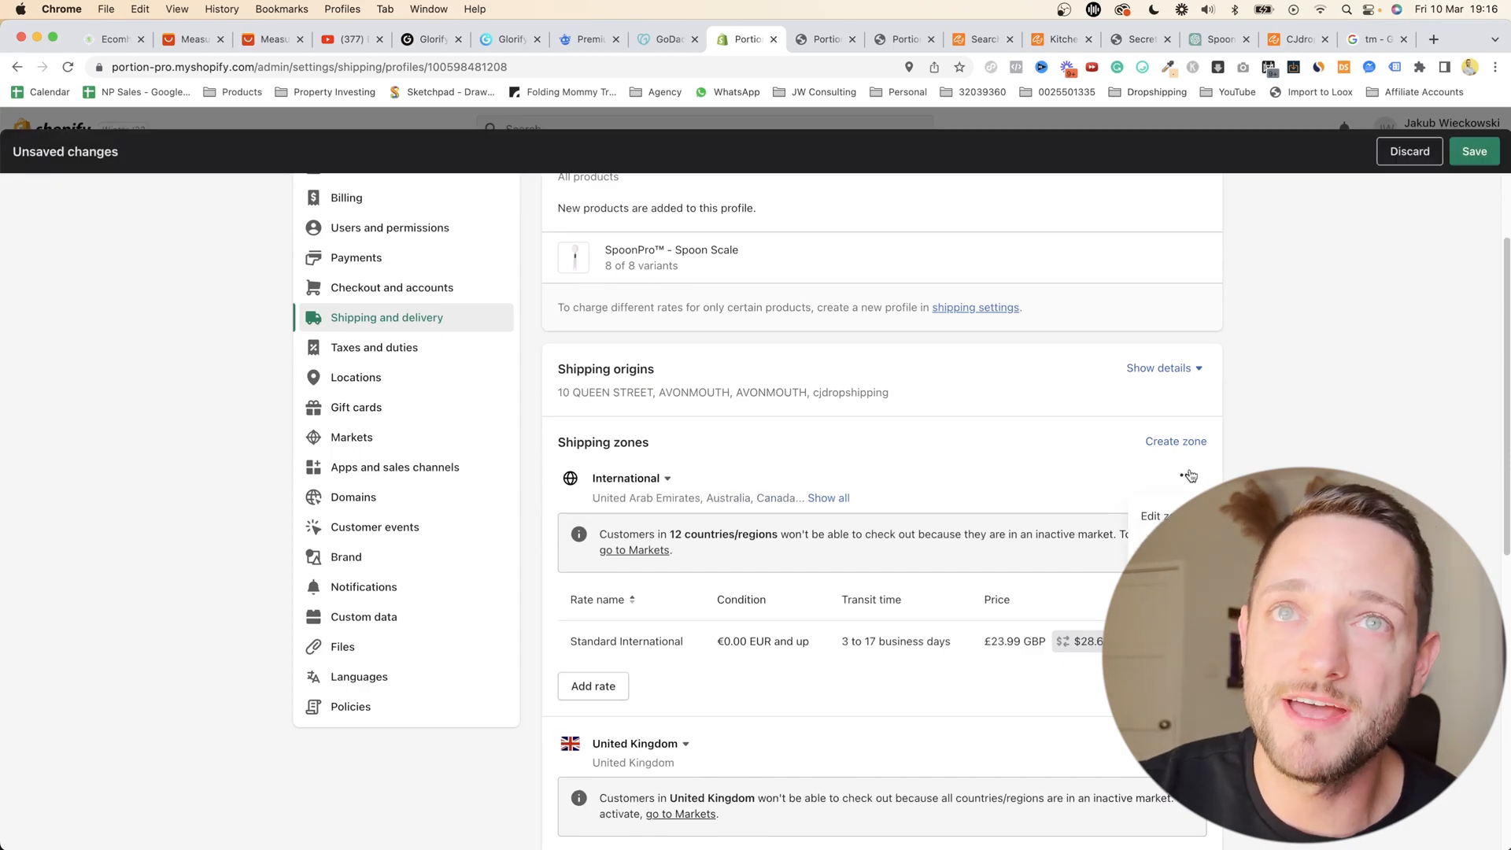
pyautogui.click(1155, 538)
pyautogui.click(1186, 477)
pyautogui.click(1155, 538)
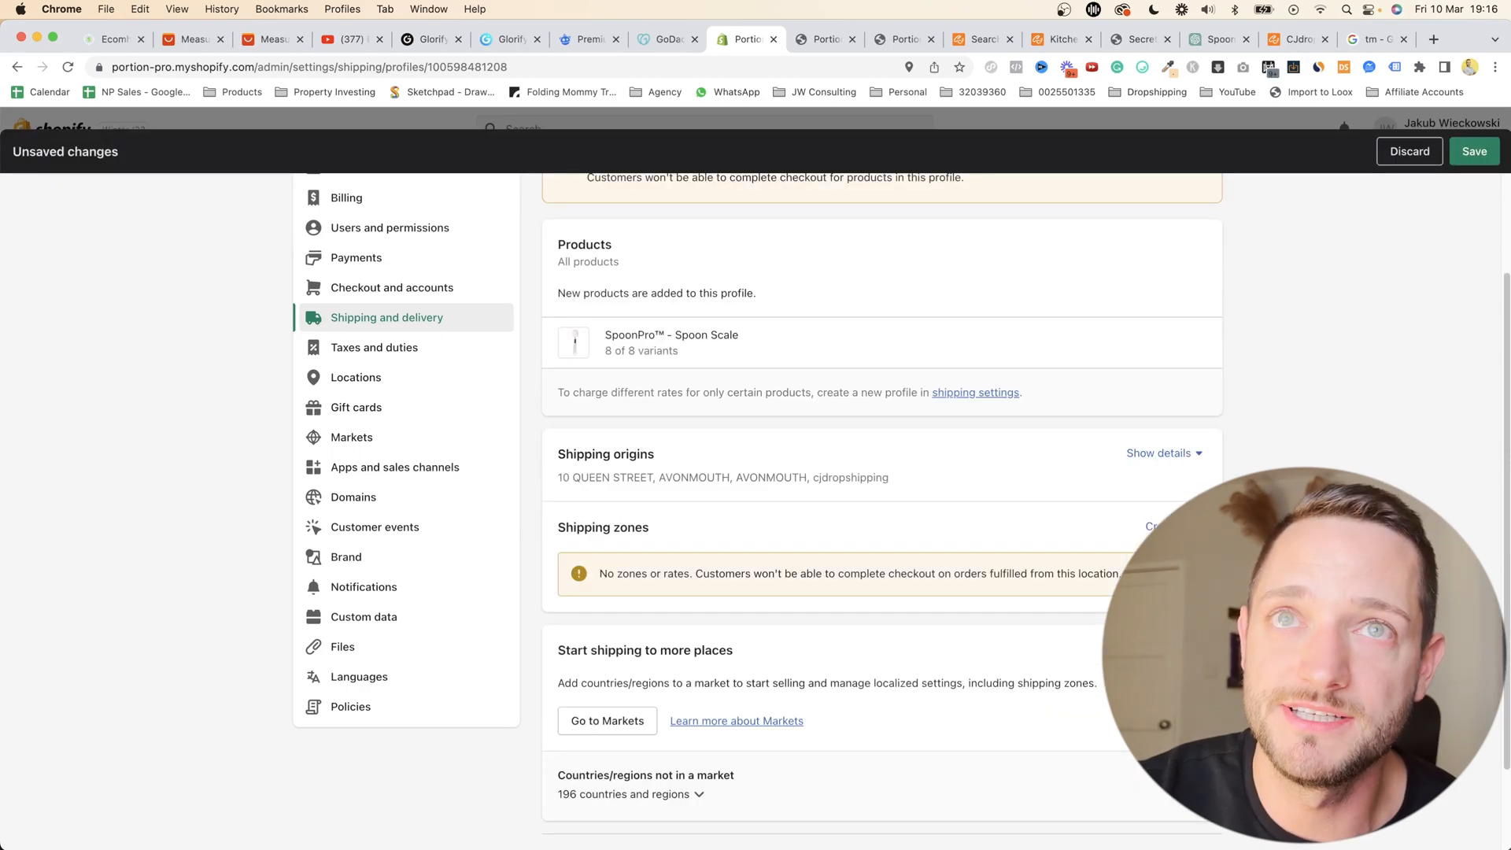
pyautogui.scroll(-2, 627, 338)
pyautogui.moveTo(555, 462); pyautogui.dragTo(691, 465)
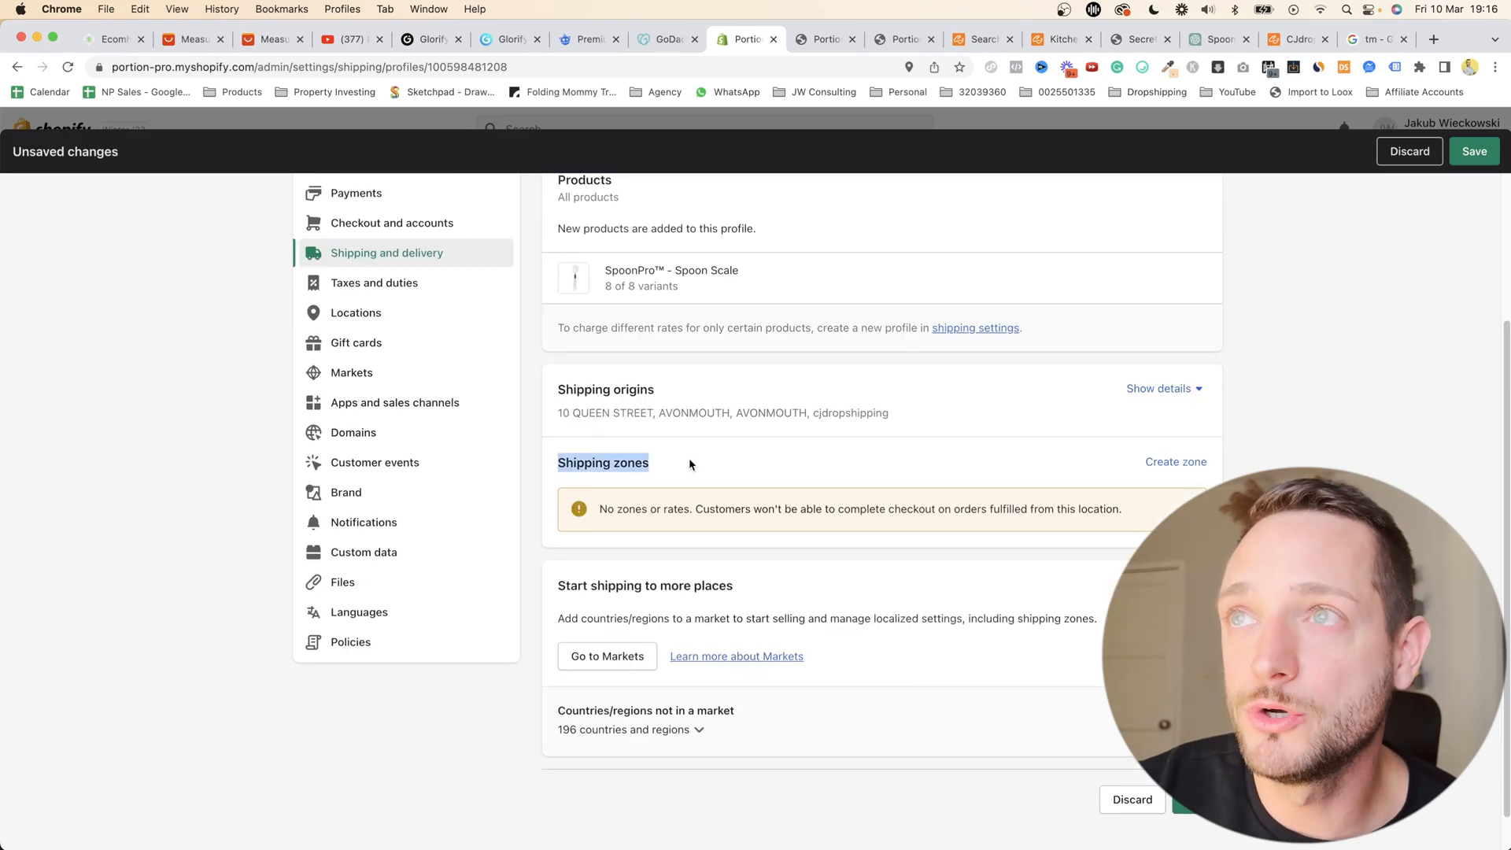
pyautogui.click(673, 494)
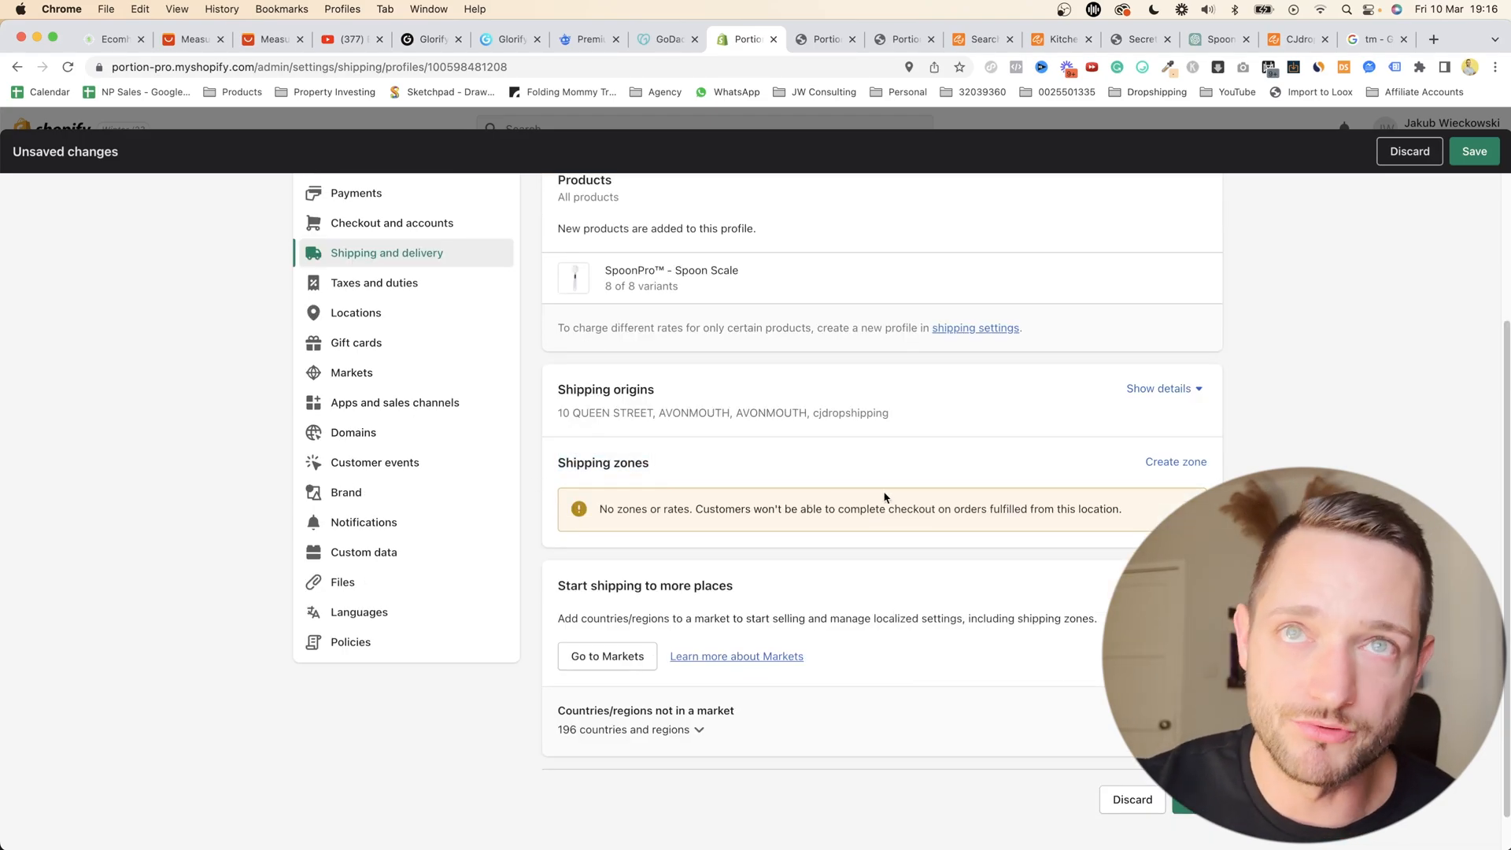
# - Create a shipping zone named United States that covers the United States with all its states
pyautogui.click(1174, 464)
pyautogui.click(764, 261)
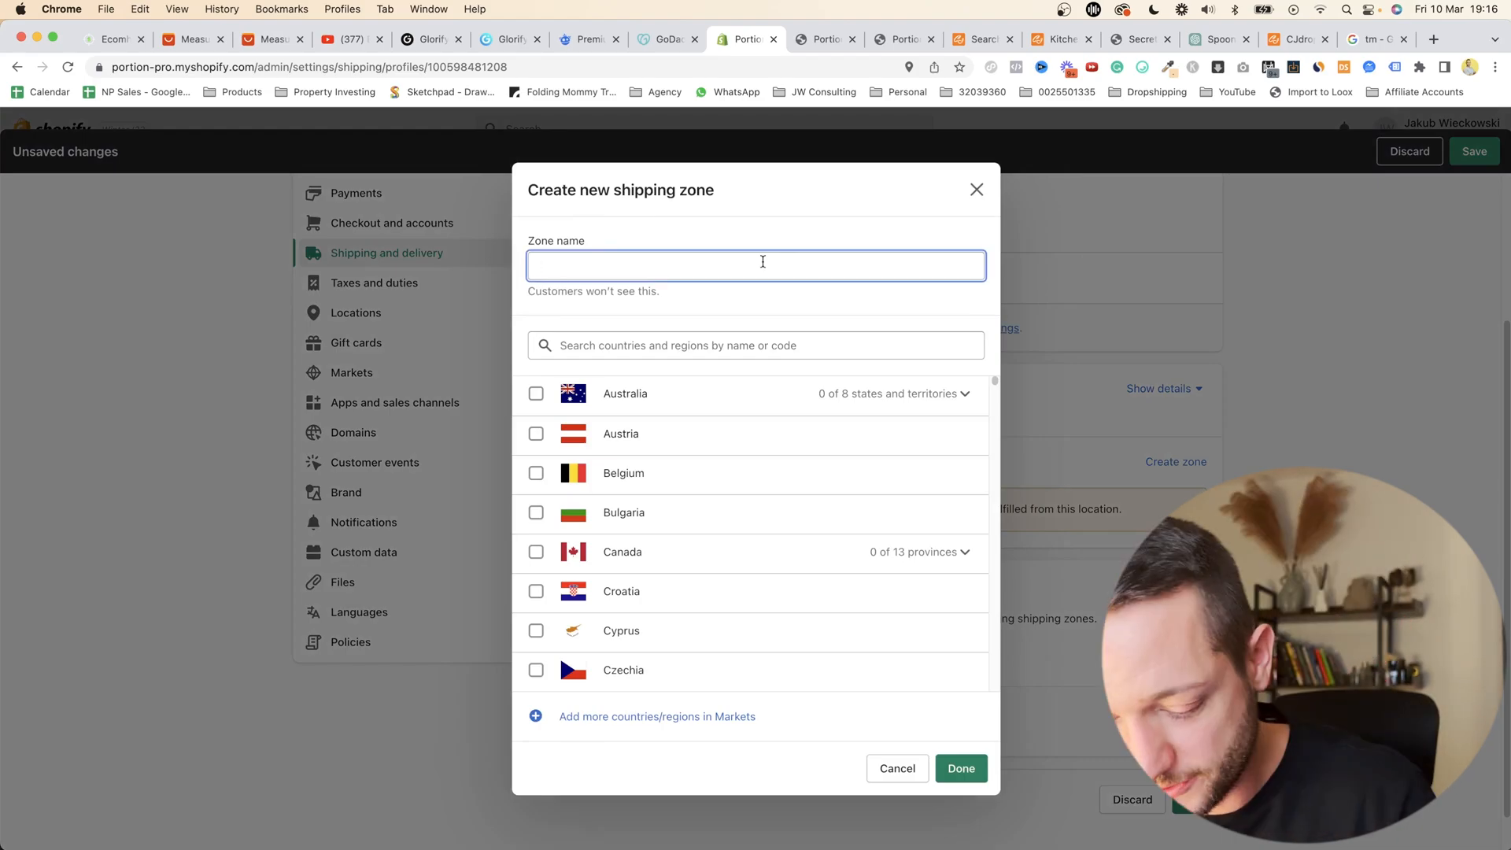
pyautogui.write('United States')
pyautogui.click(696, 344)
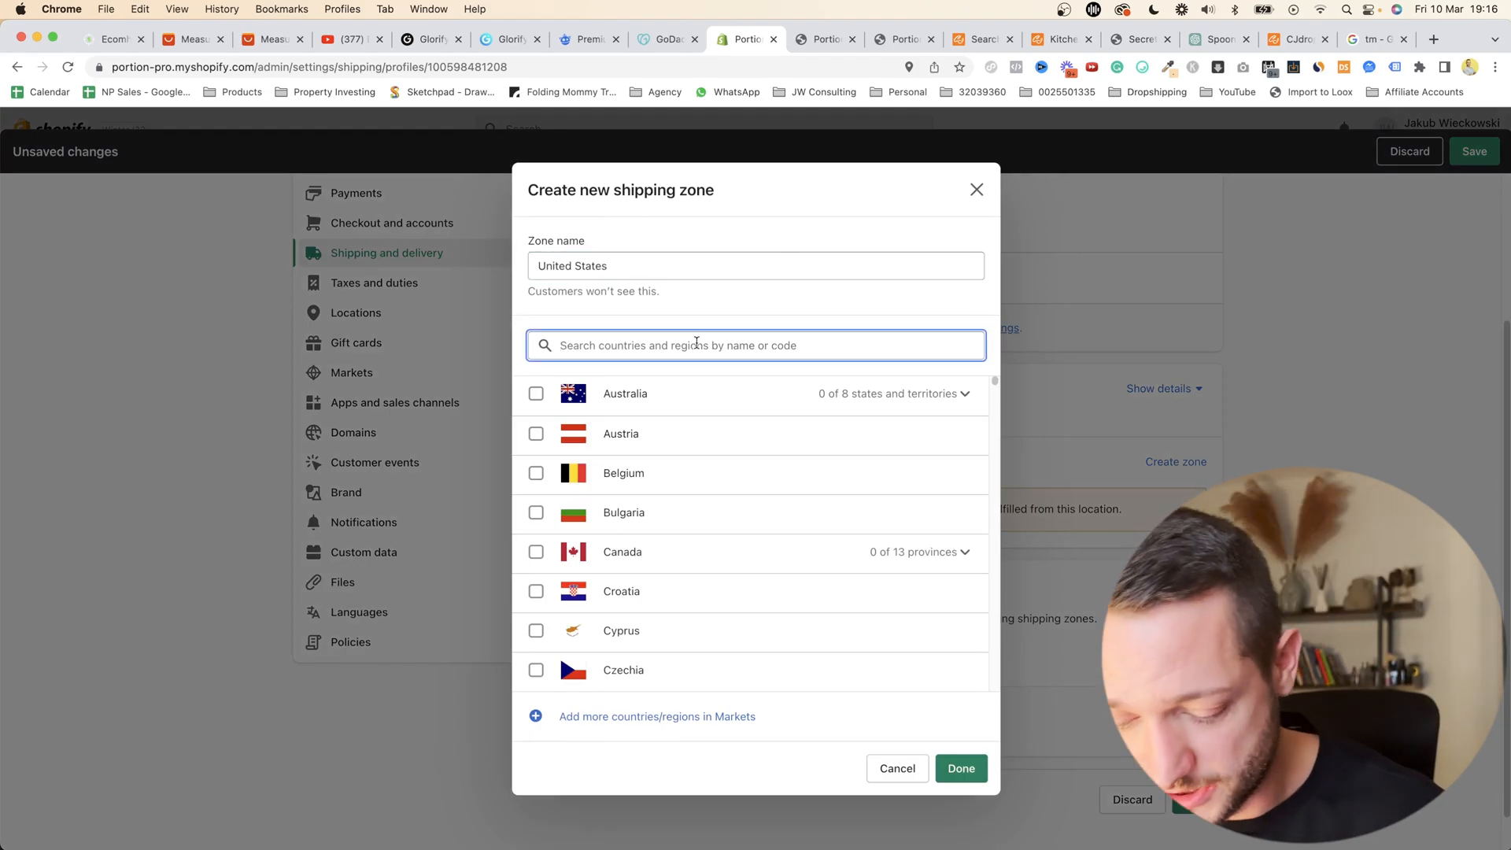
pyautogui.write('united stat')
pyautogui.click(536, 391)
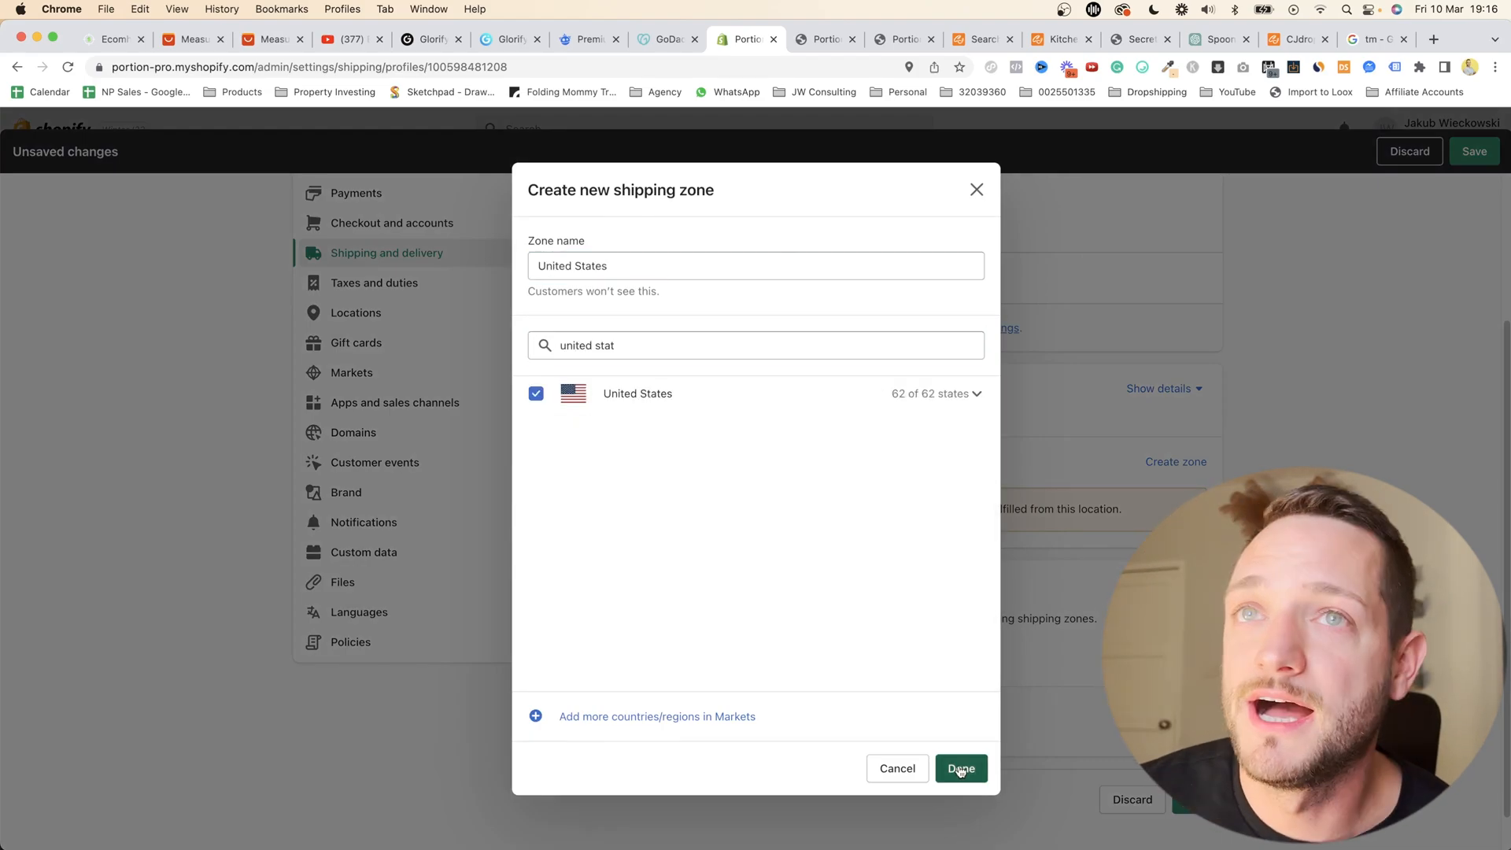
pyautogui.click(961, 768)
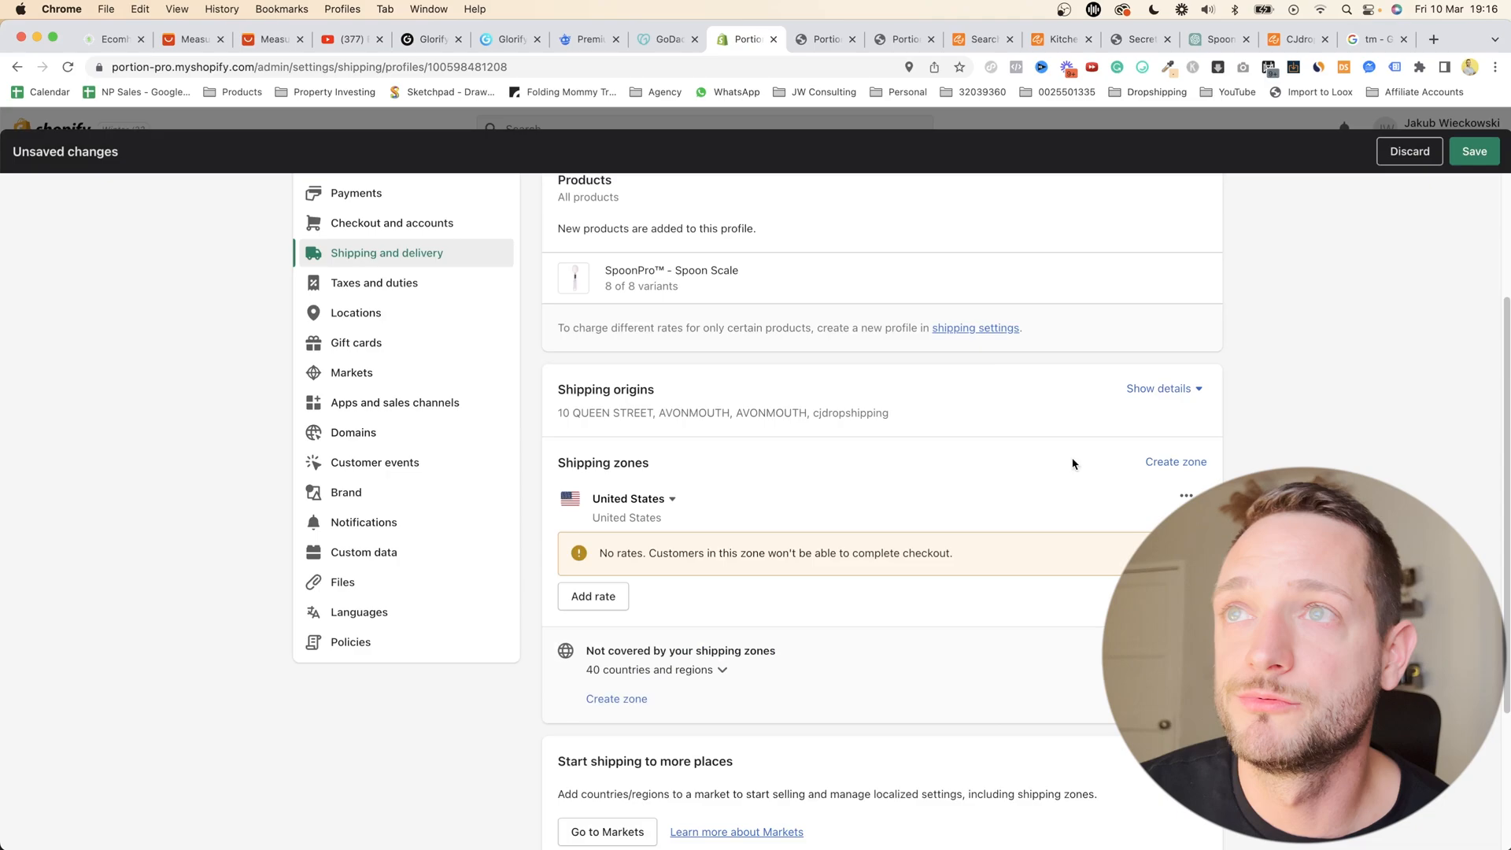
# - Add a free rate named US Express Shipping to the United States zone and save the shipping profile
pyautogui.click(609, 605)
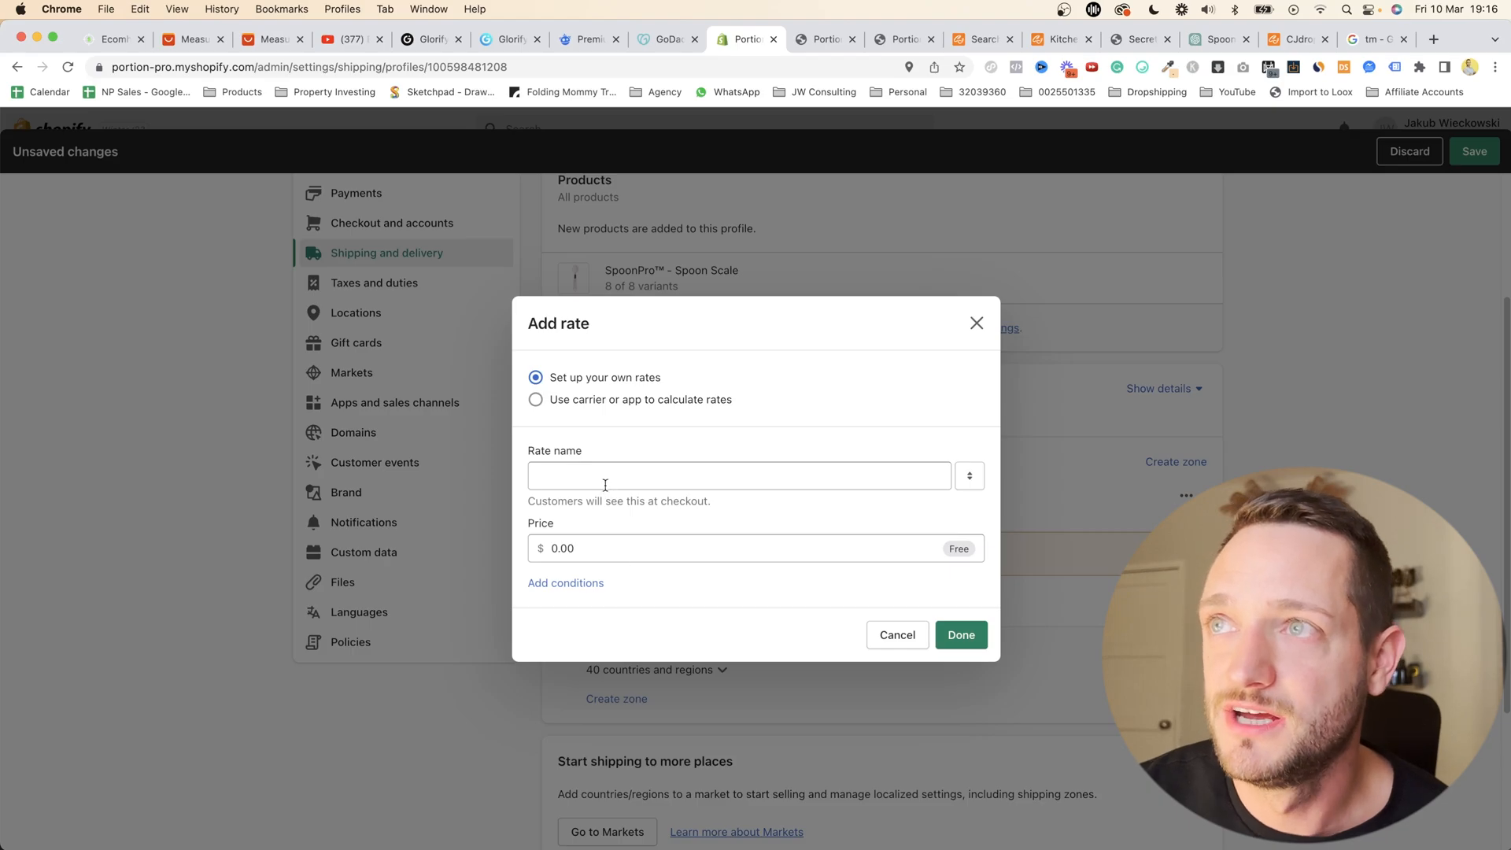
pyautogui.click(605, 484)
pyautogui.write('Free Shippinf')
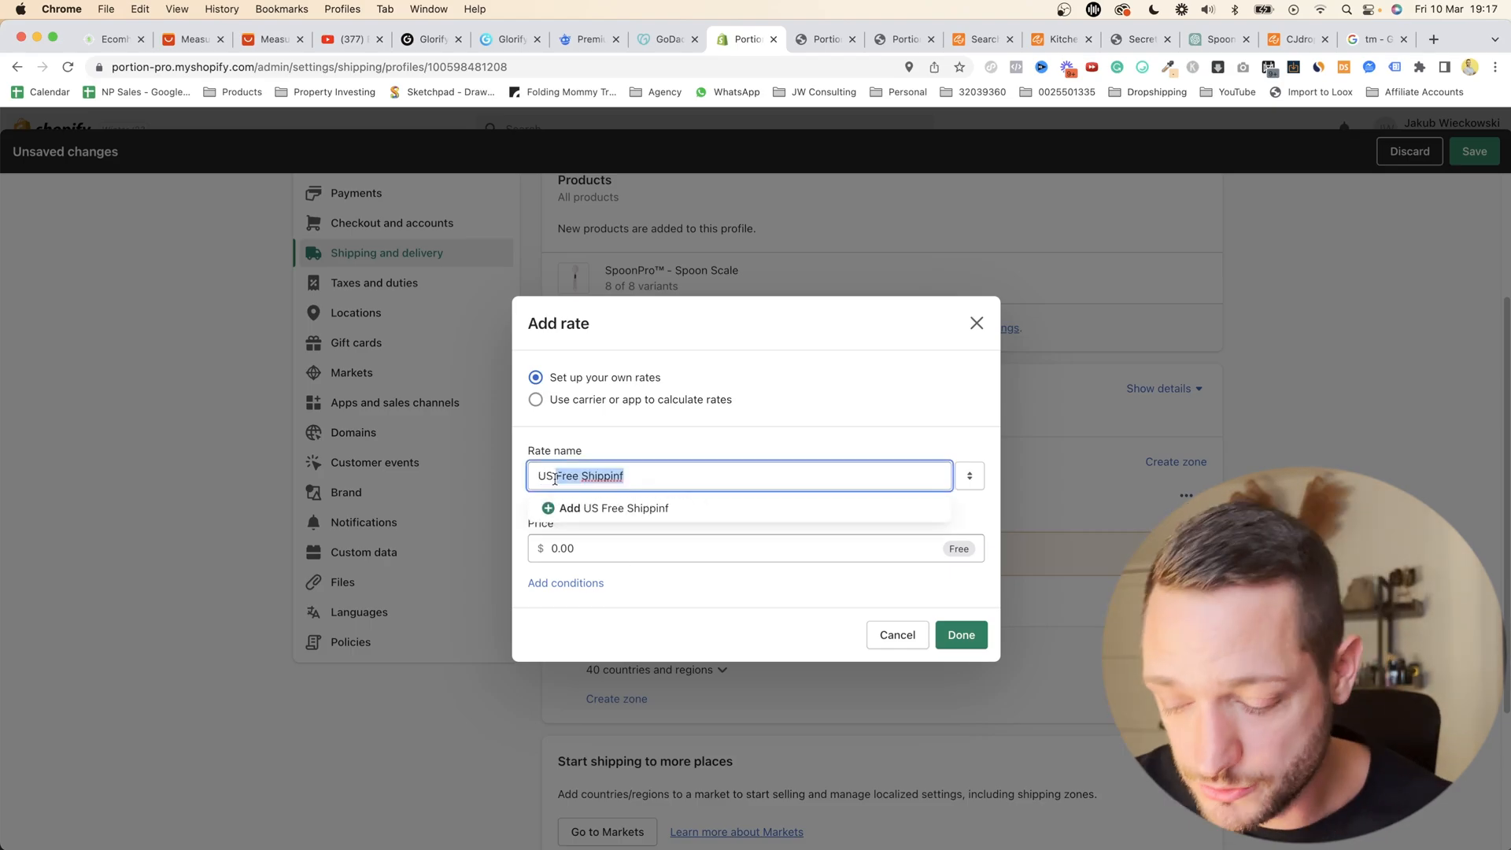
pyautogui.write('Express S')
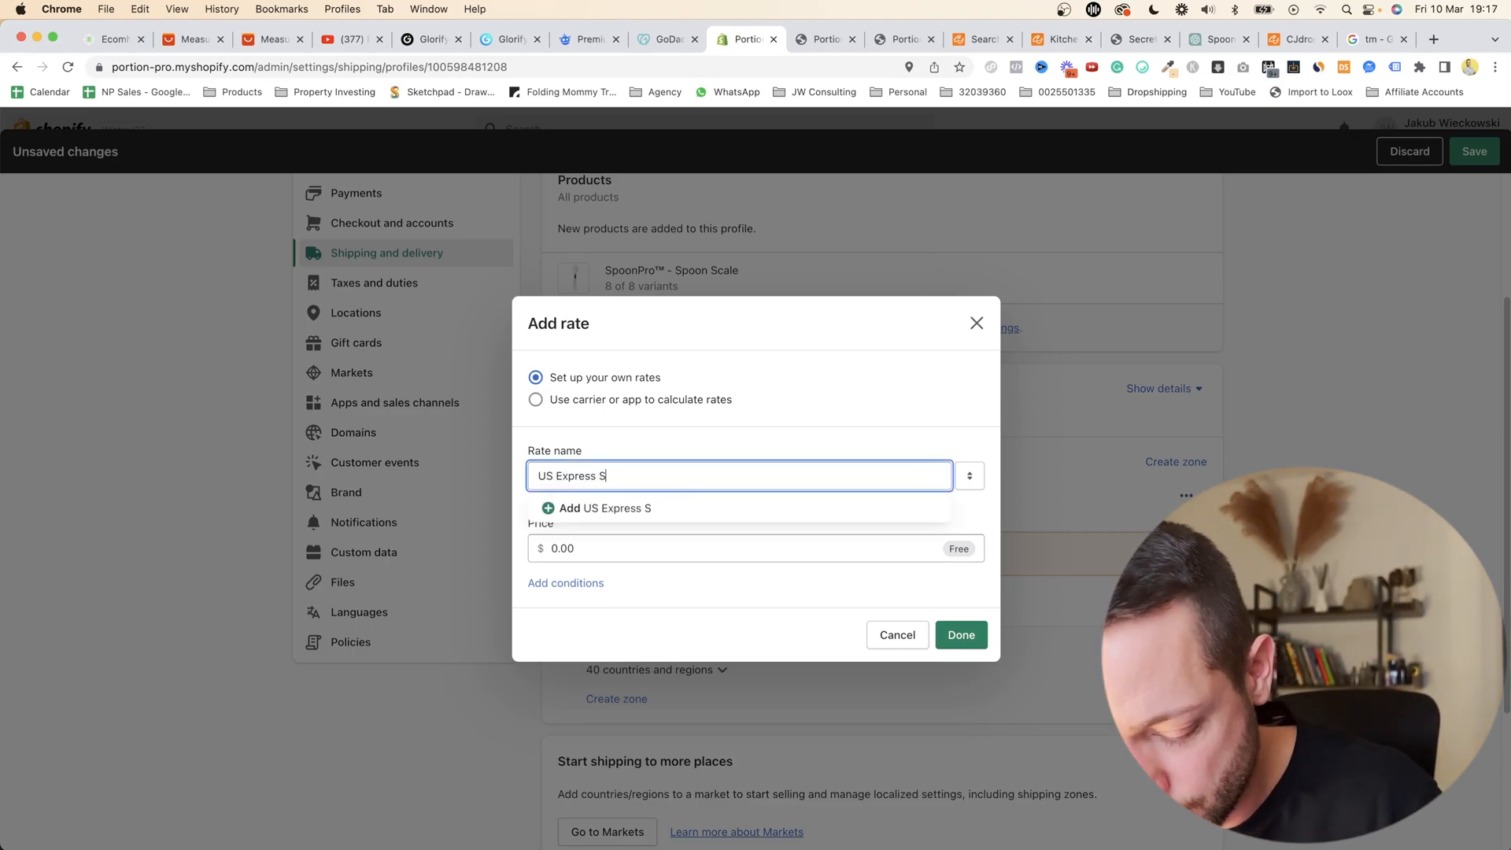
pyautogui.write('hipping')
pyautogui.click(974, 635)
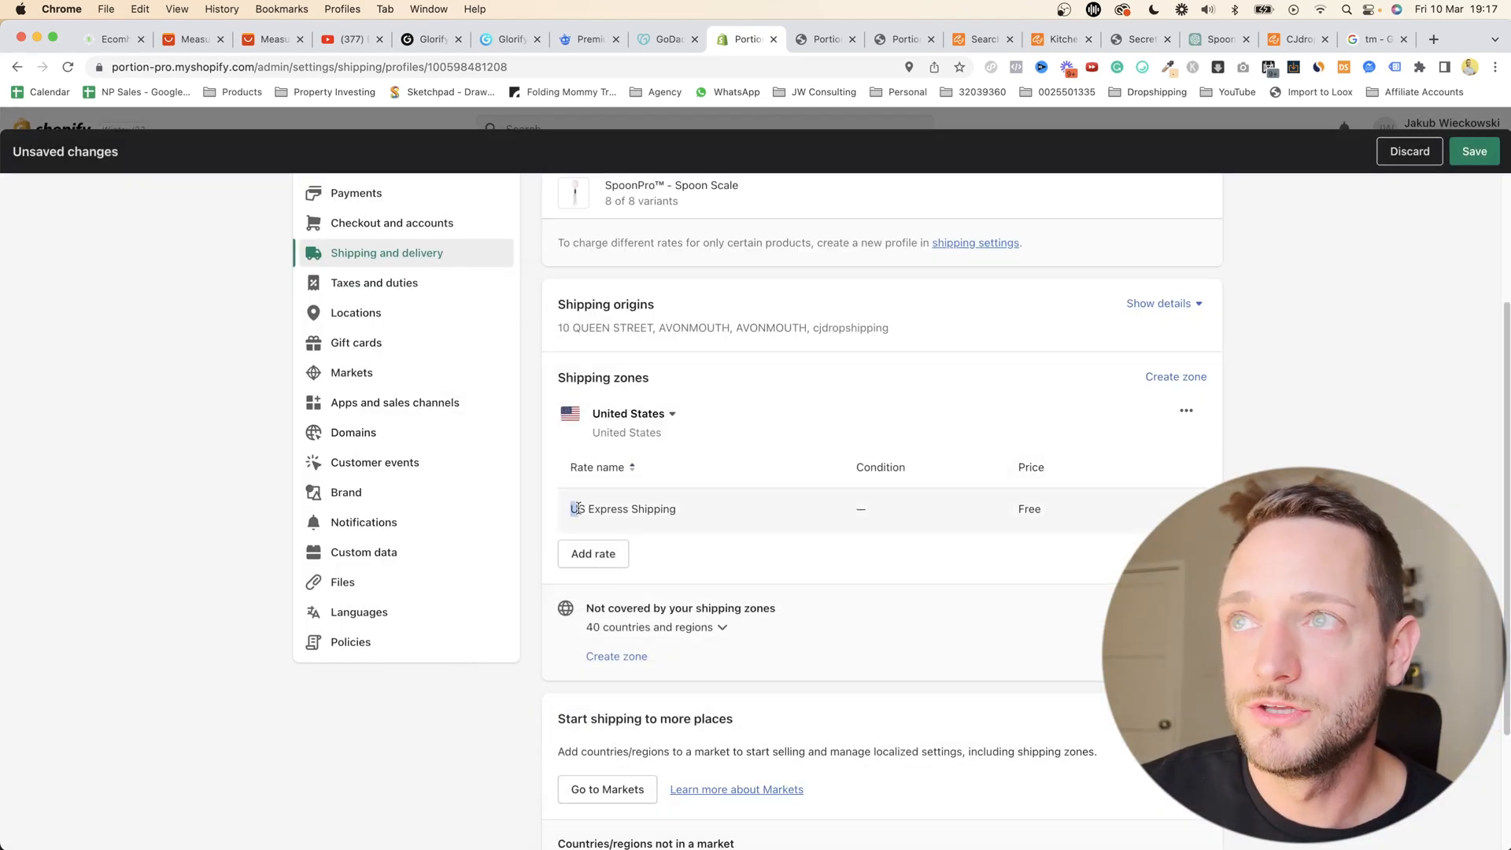
pyautogui.moveTo(573, 509); pyautogui.dragTo(693, 517)
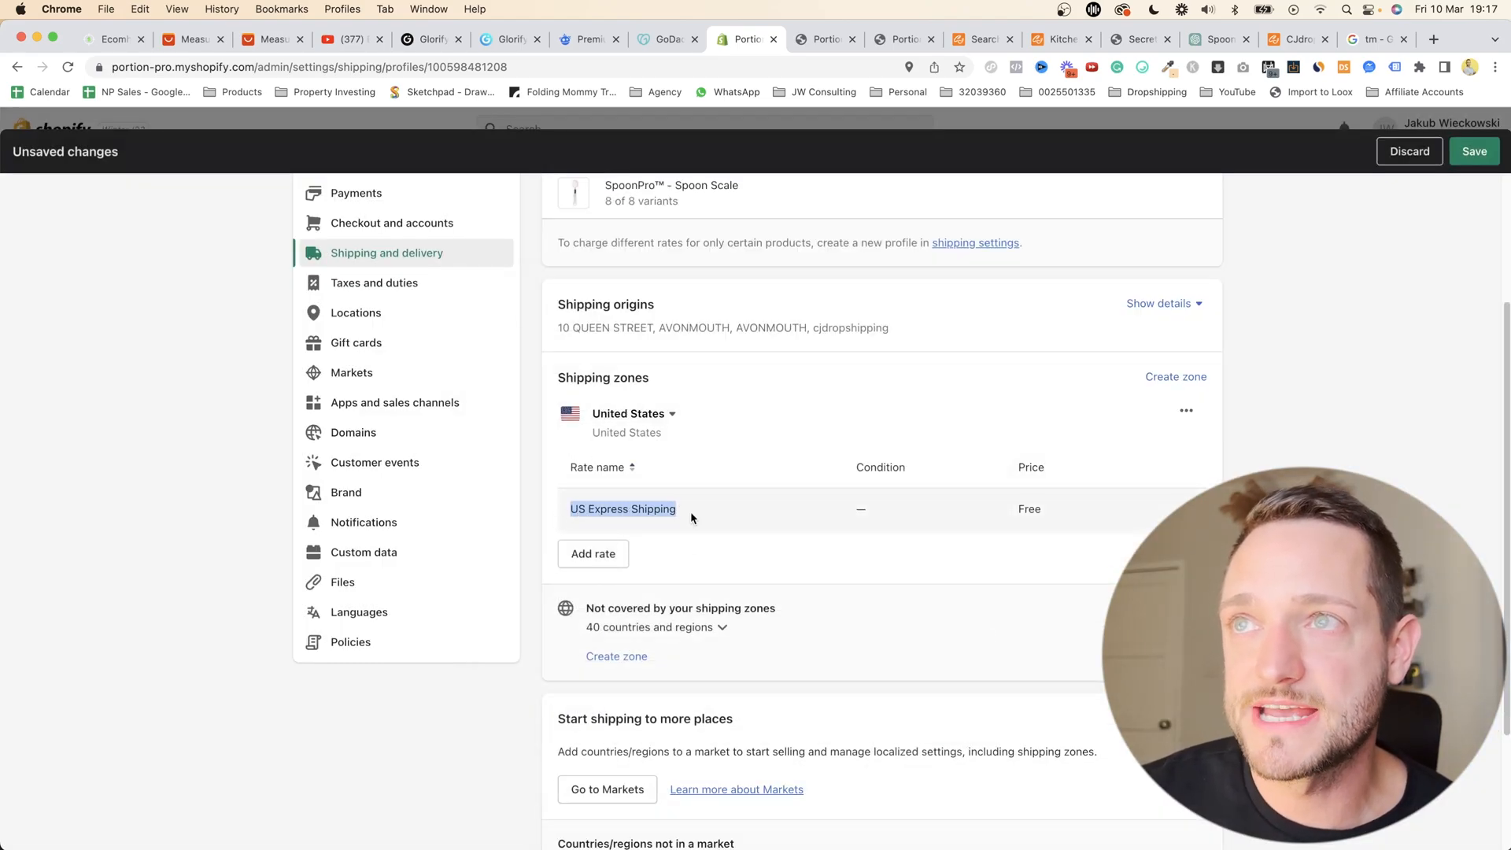
pyautogui.click(610, 509)
pyautogui.click(1093, 517)
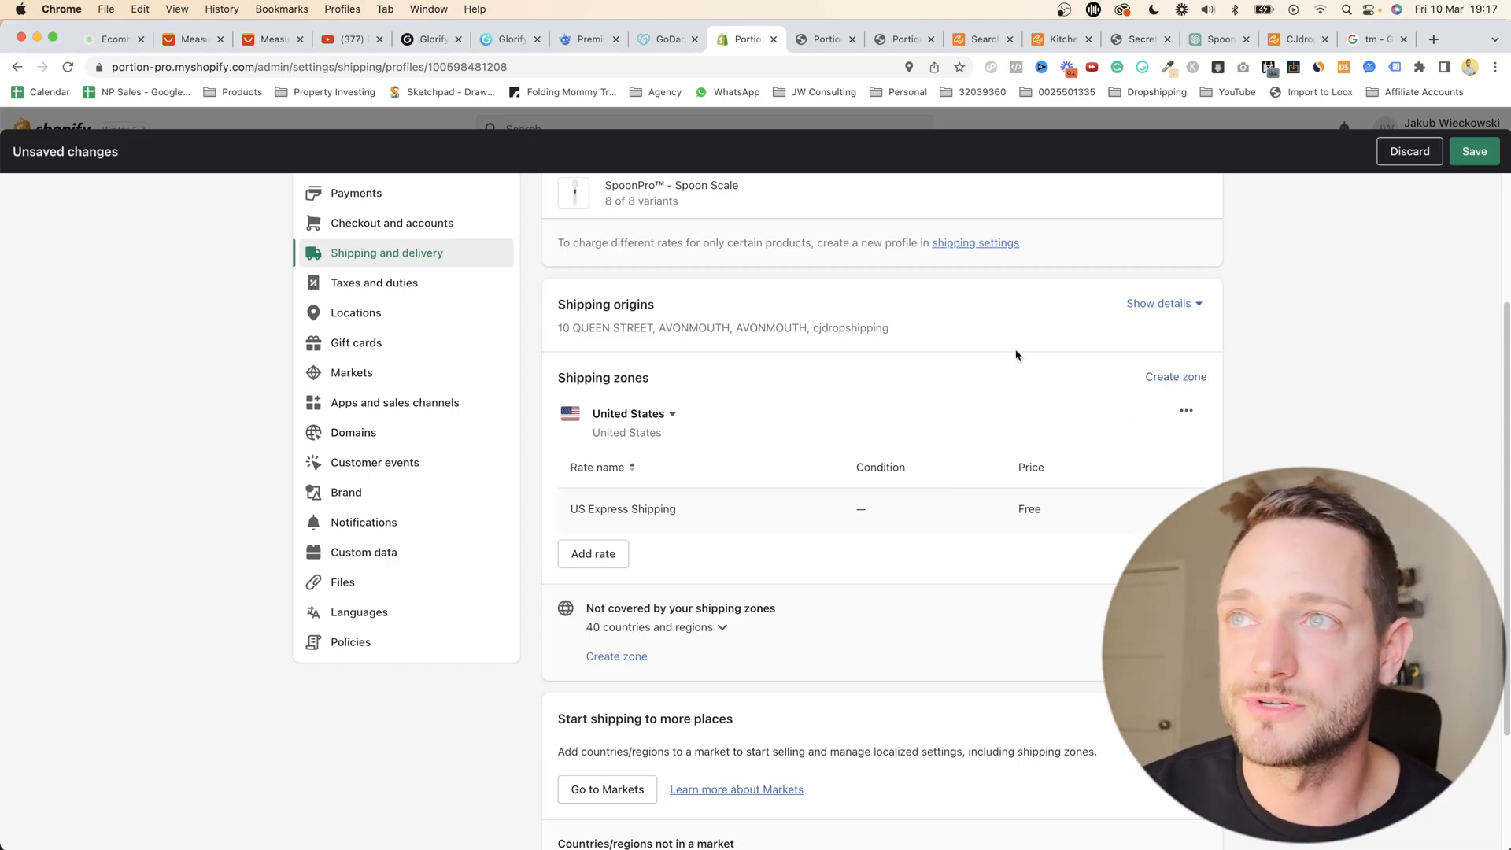
pyautogui.click(1474, 151)
# - Review the store's payment settings, including Shopify Payments and the supported payment methods such as PayPal
pyautogui.scroll(5, 380, 446)
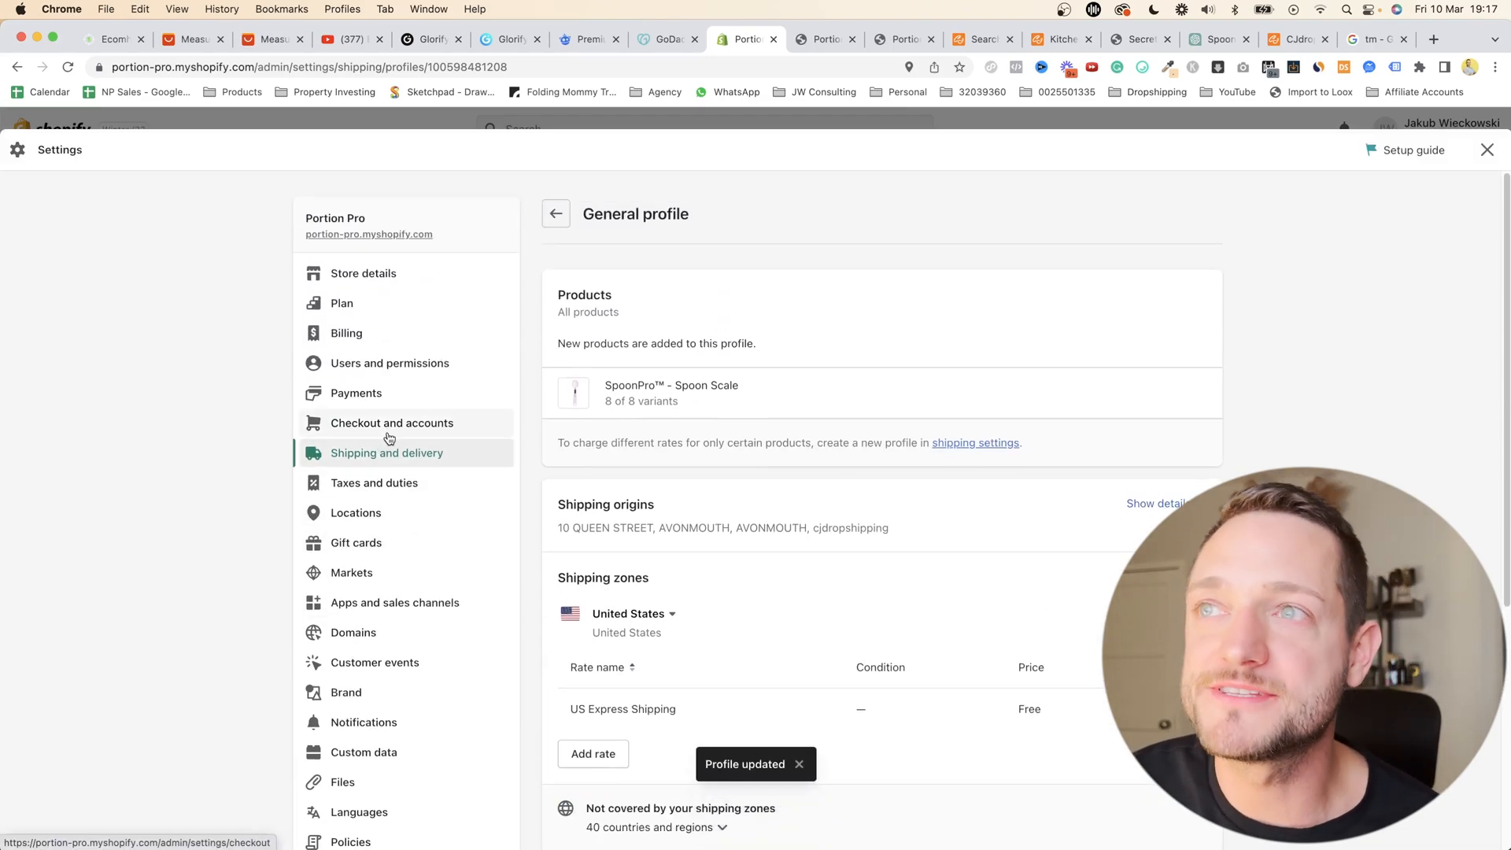
pyautogui.click(365, 396)
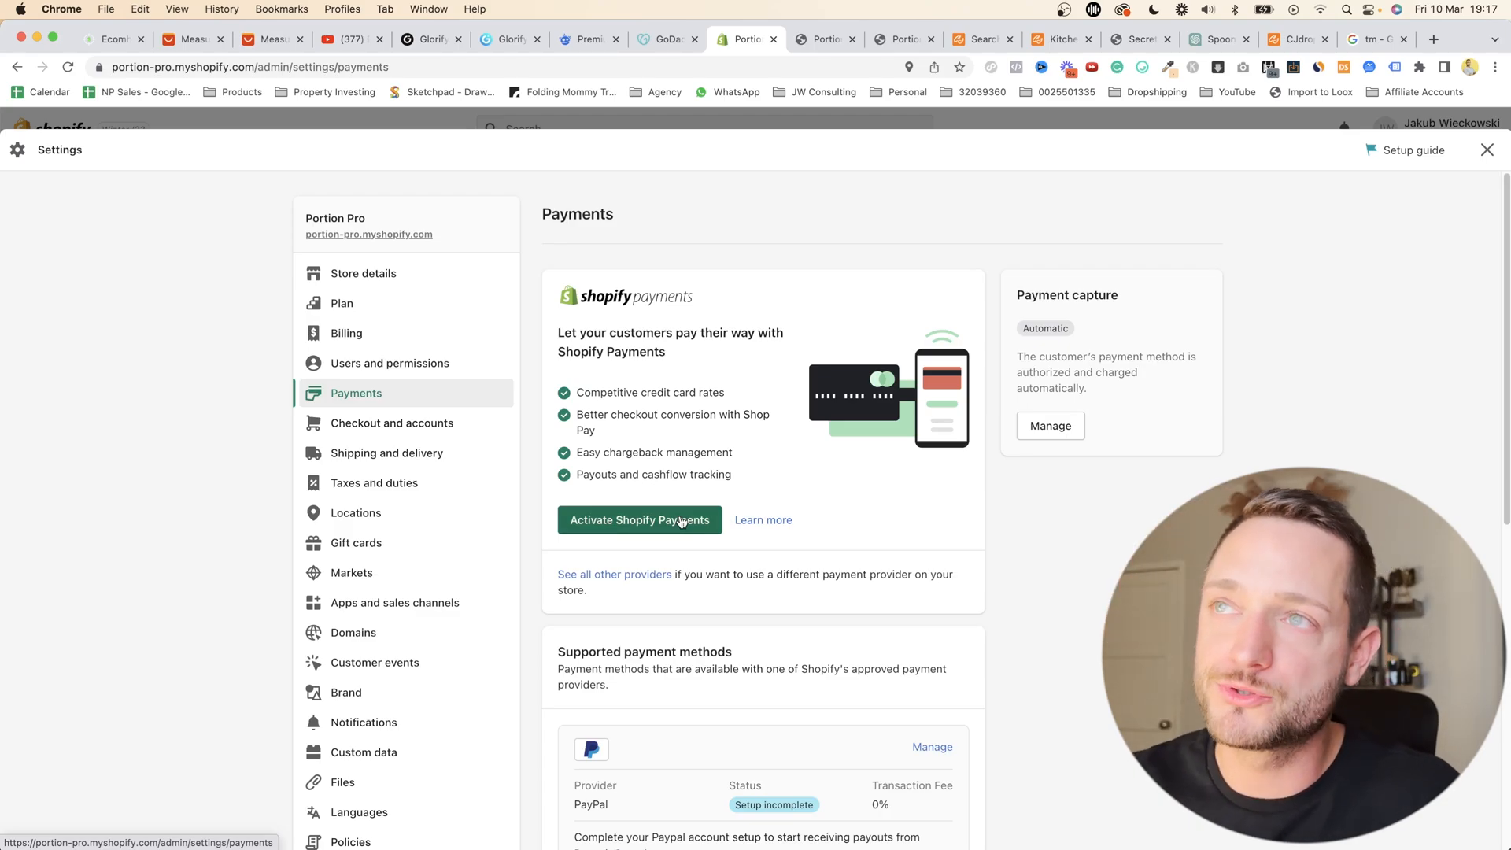
pyautogui.scroll(-5, 681, 522)
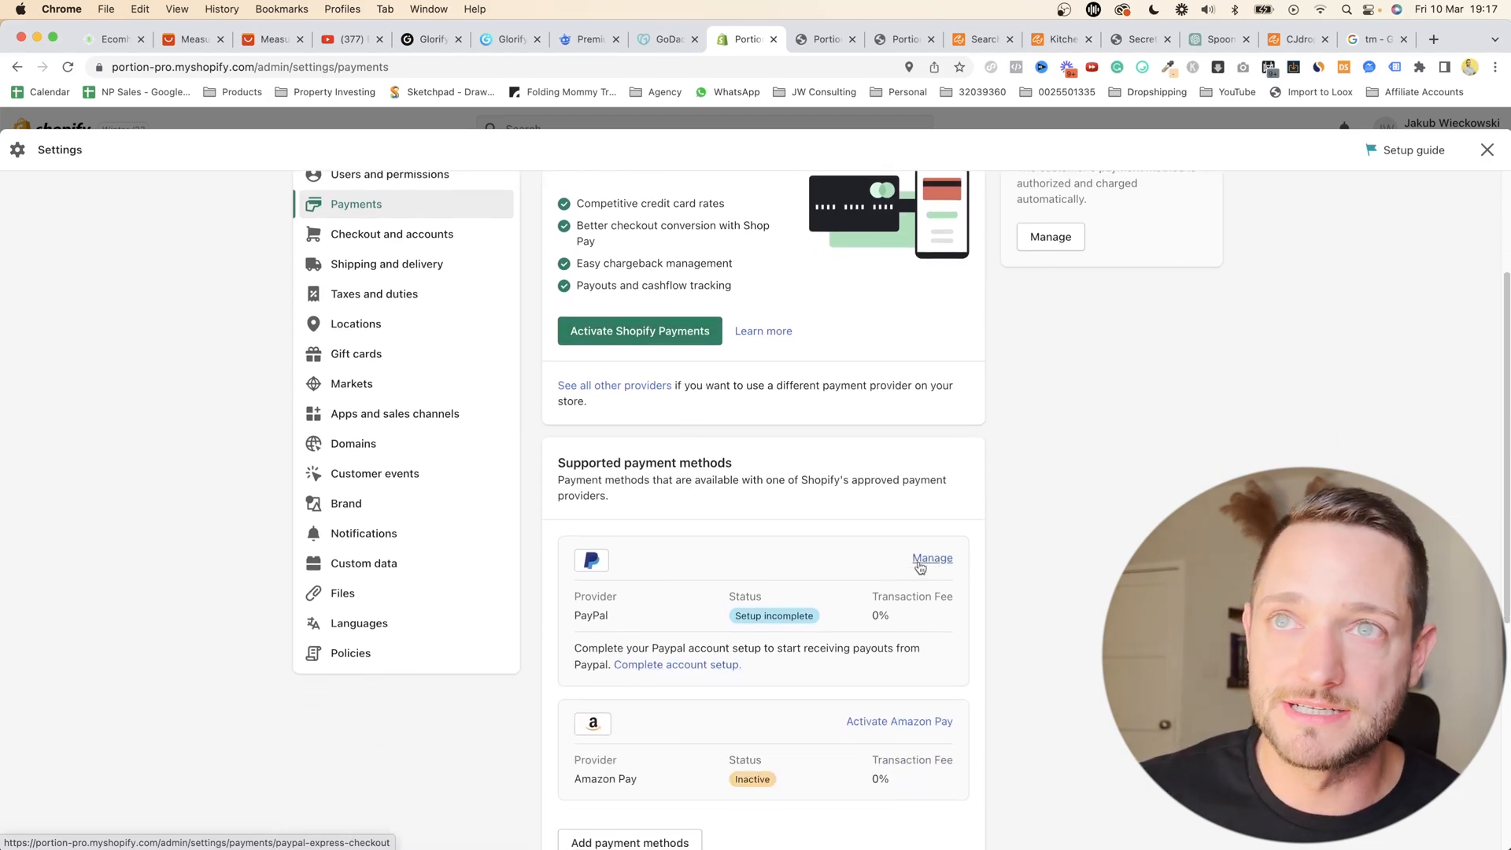
pyautogui.scroll(5, 927, 566)
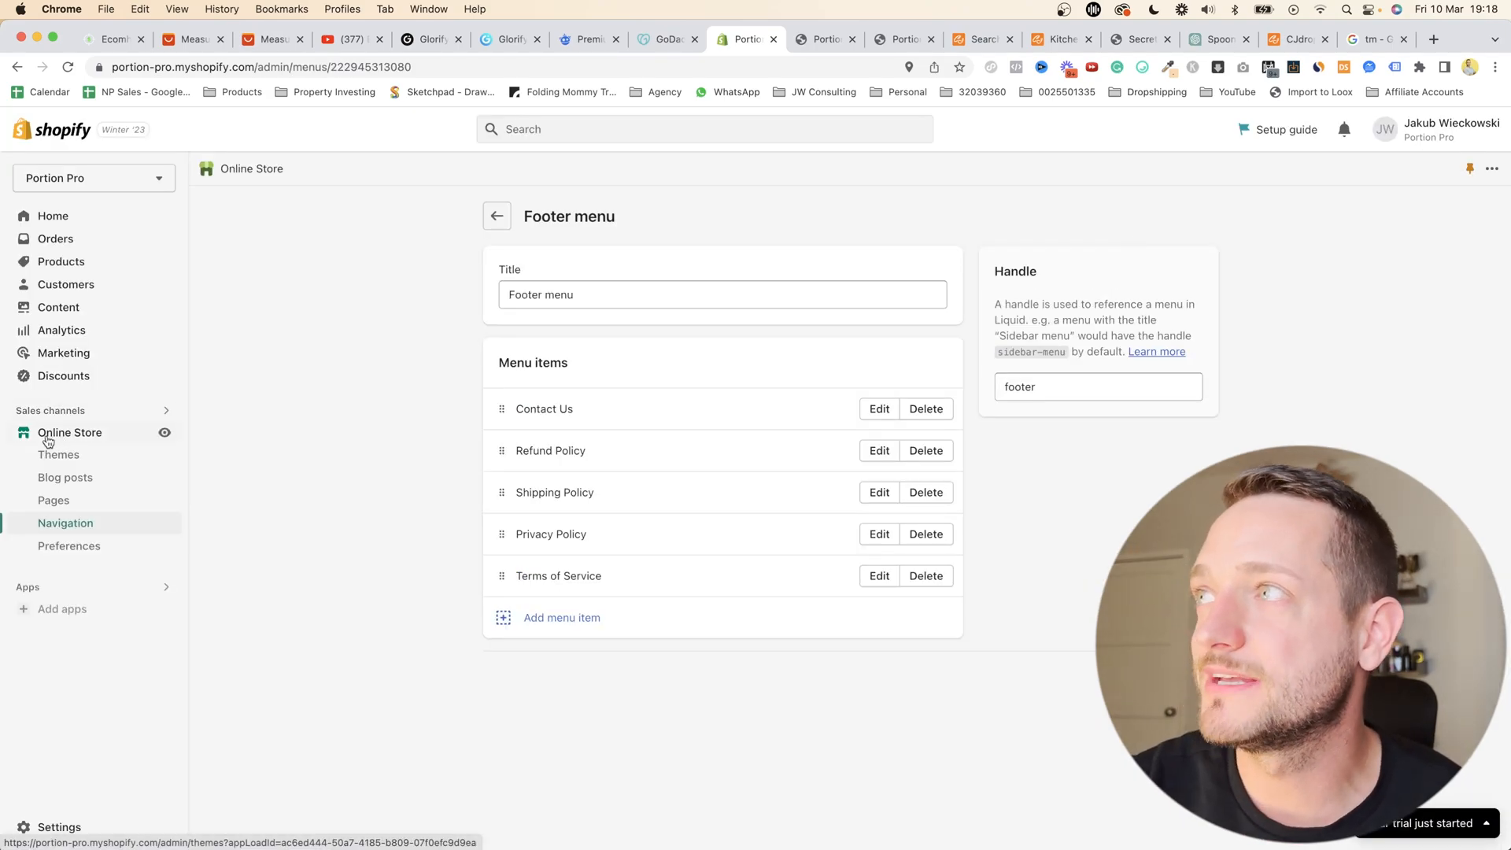
# - Add the free Refresh theme to the online store's theme library
pyautogui.click(45, 440)
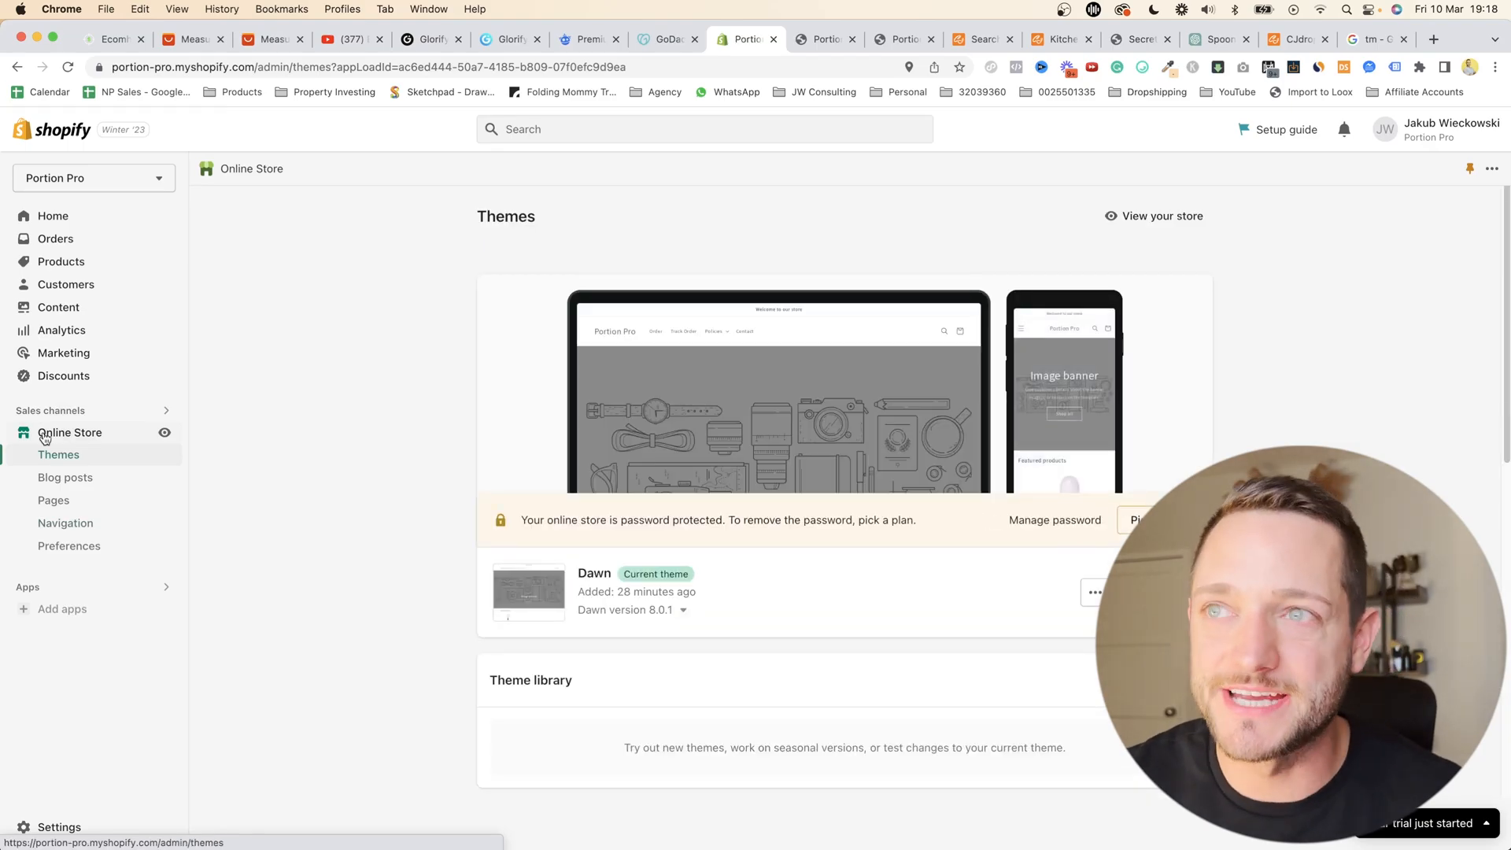
pyautogui.scroll(-5, 423, 549)
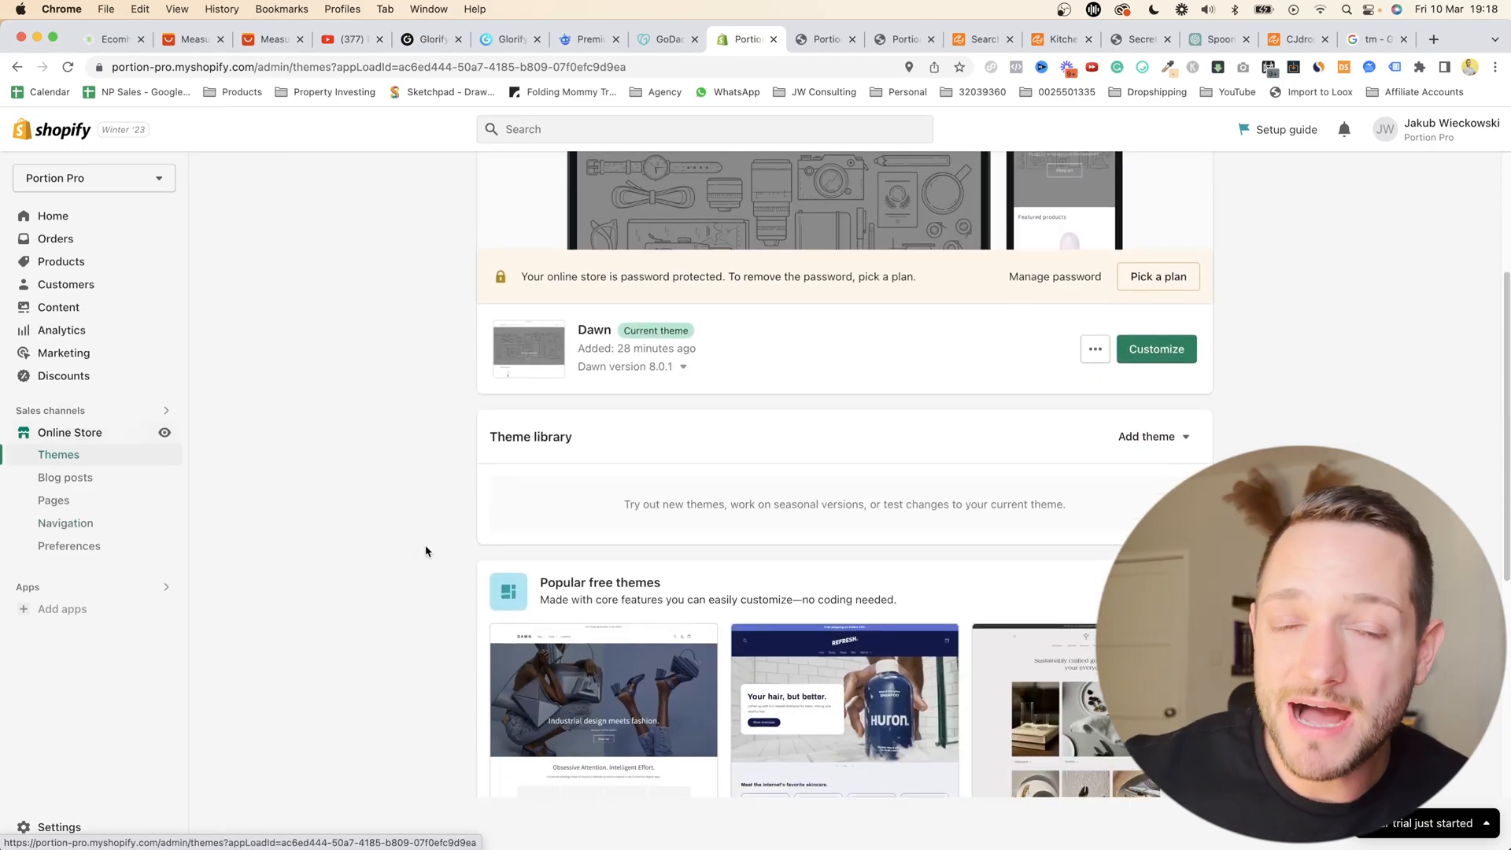
pyautogui.scroll(-2, 426, 550)
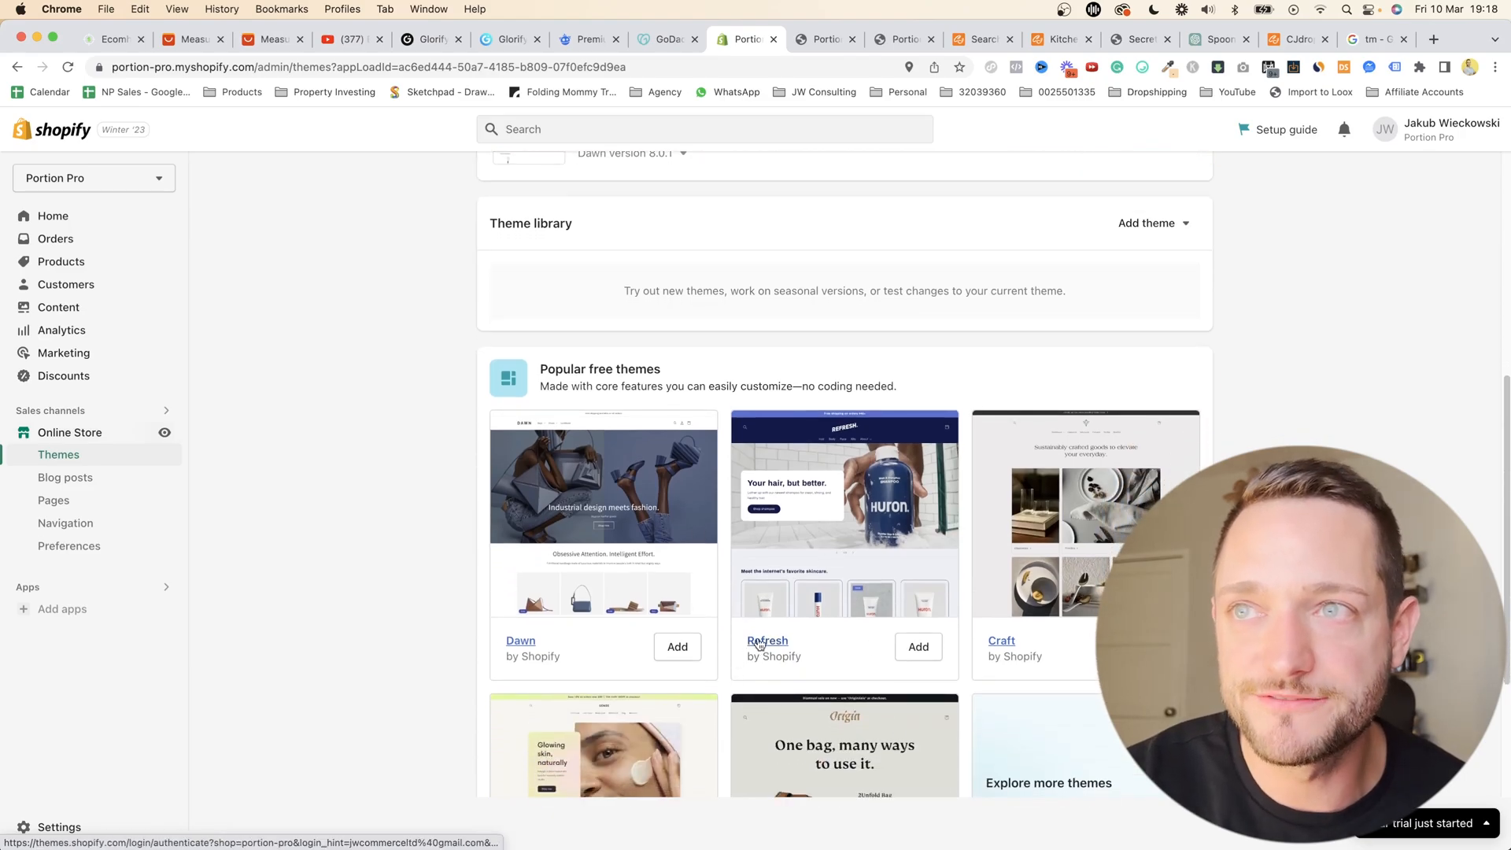
pyautogui.click(918, 647)
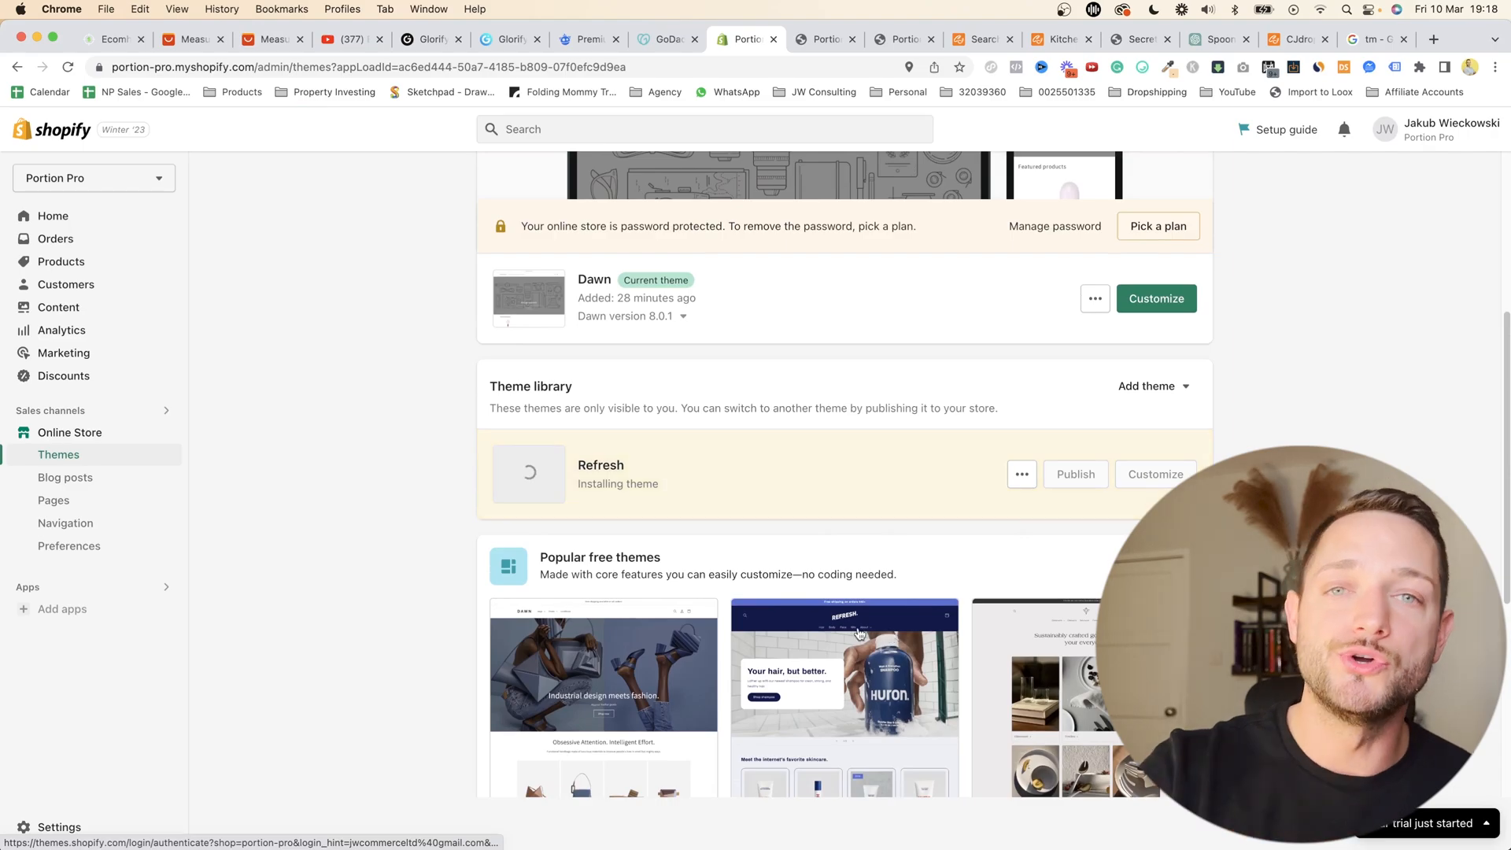
# - Switch to the SecretVenom example store and examine its VenomLove product page, from the bundle offer to the customer reviews
pyautogui.click(1133, 39)
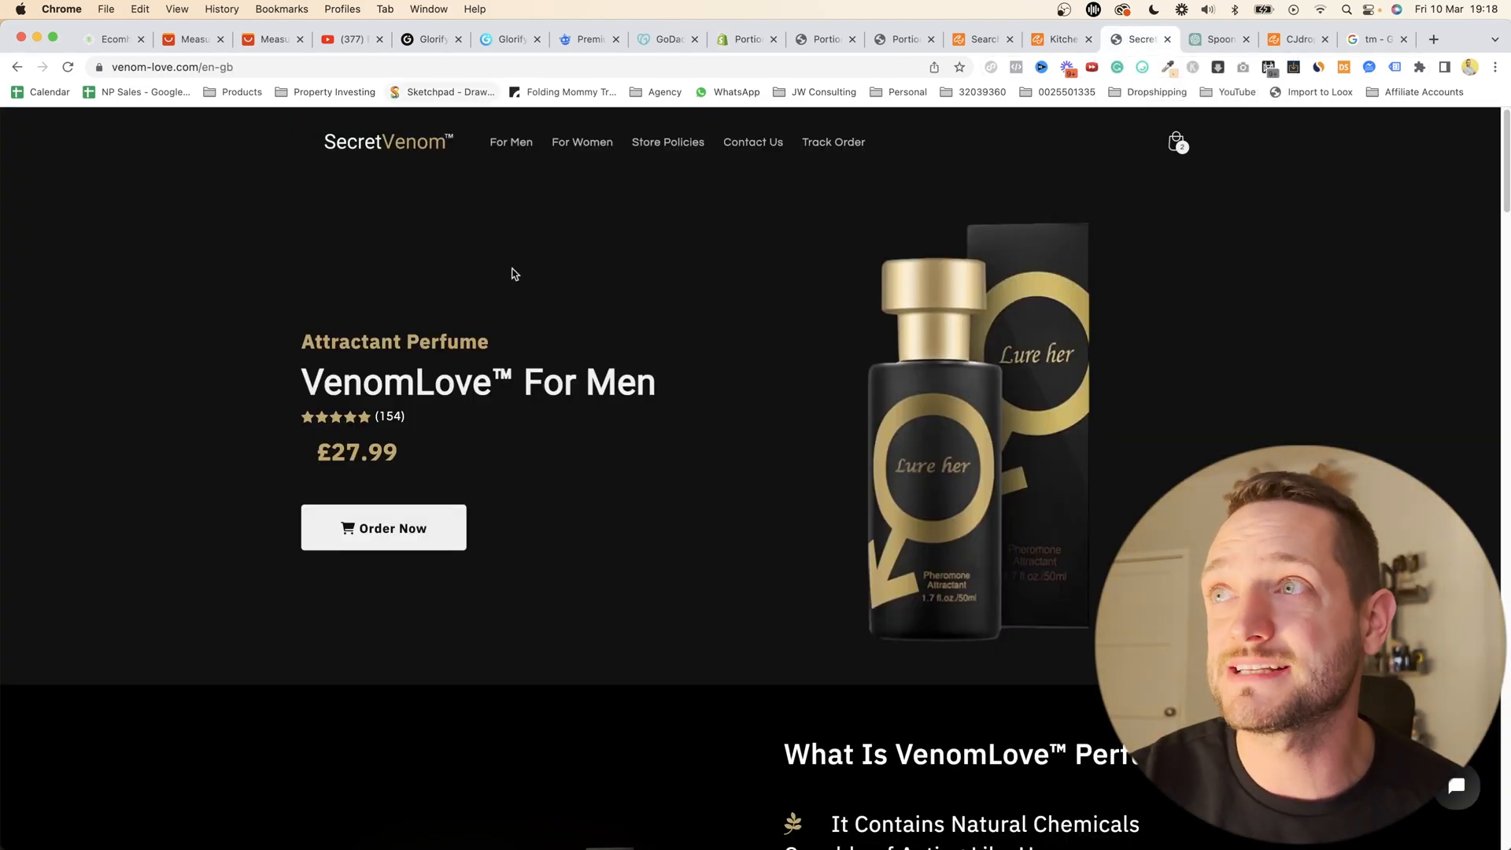
pyautogui.click(406, 528)
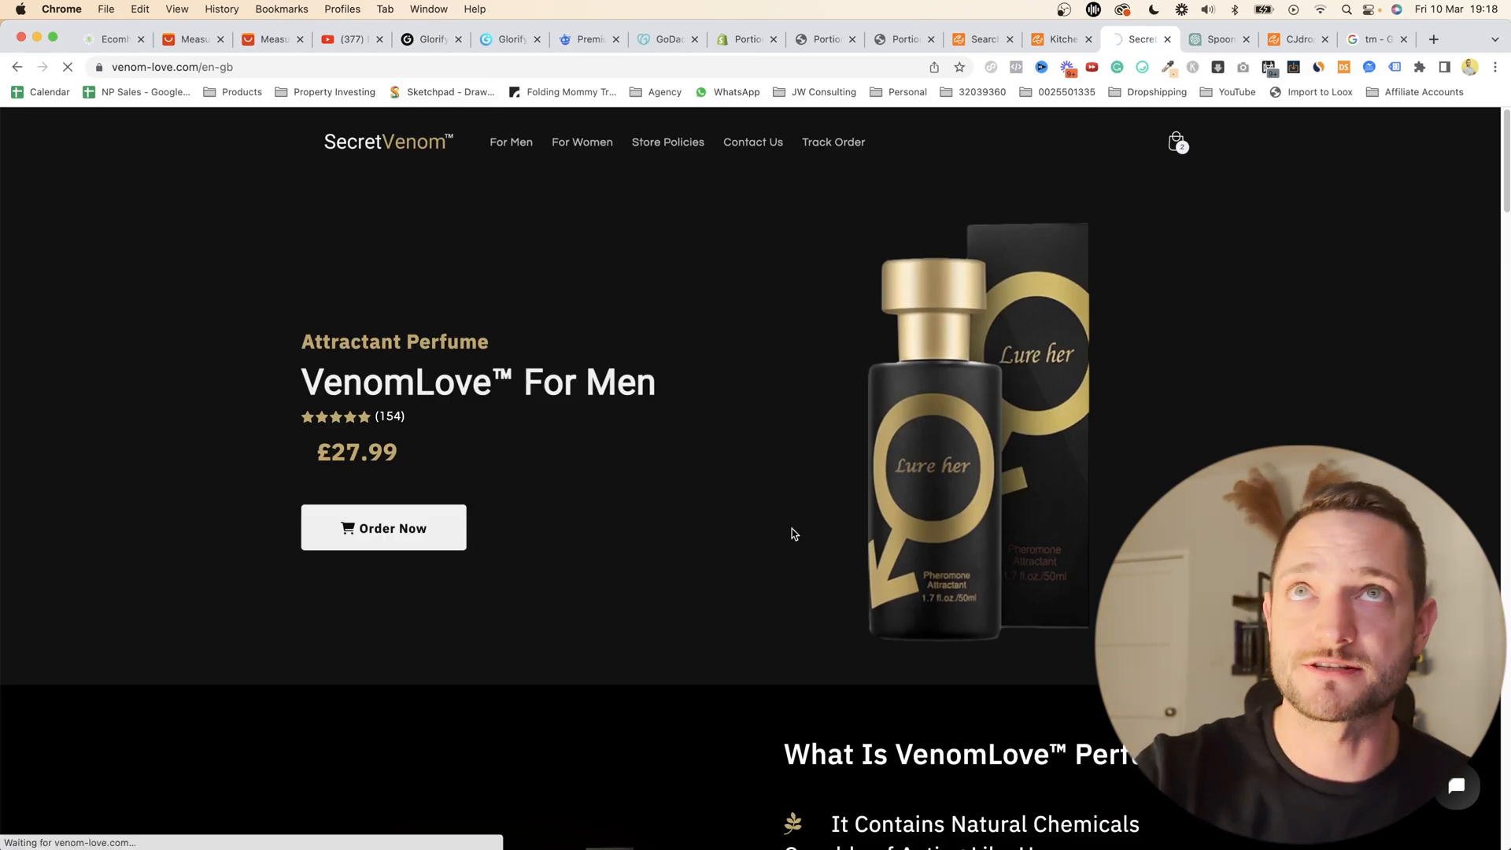
pyautogui.scroll(-10, 794, 534)
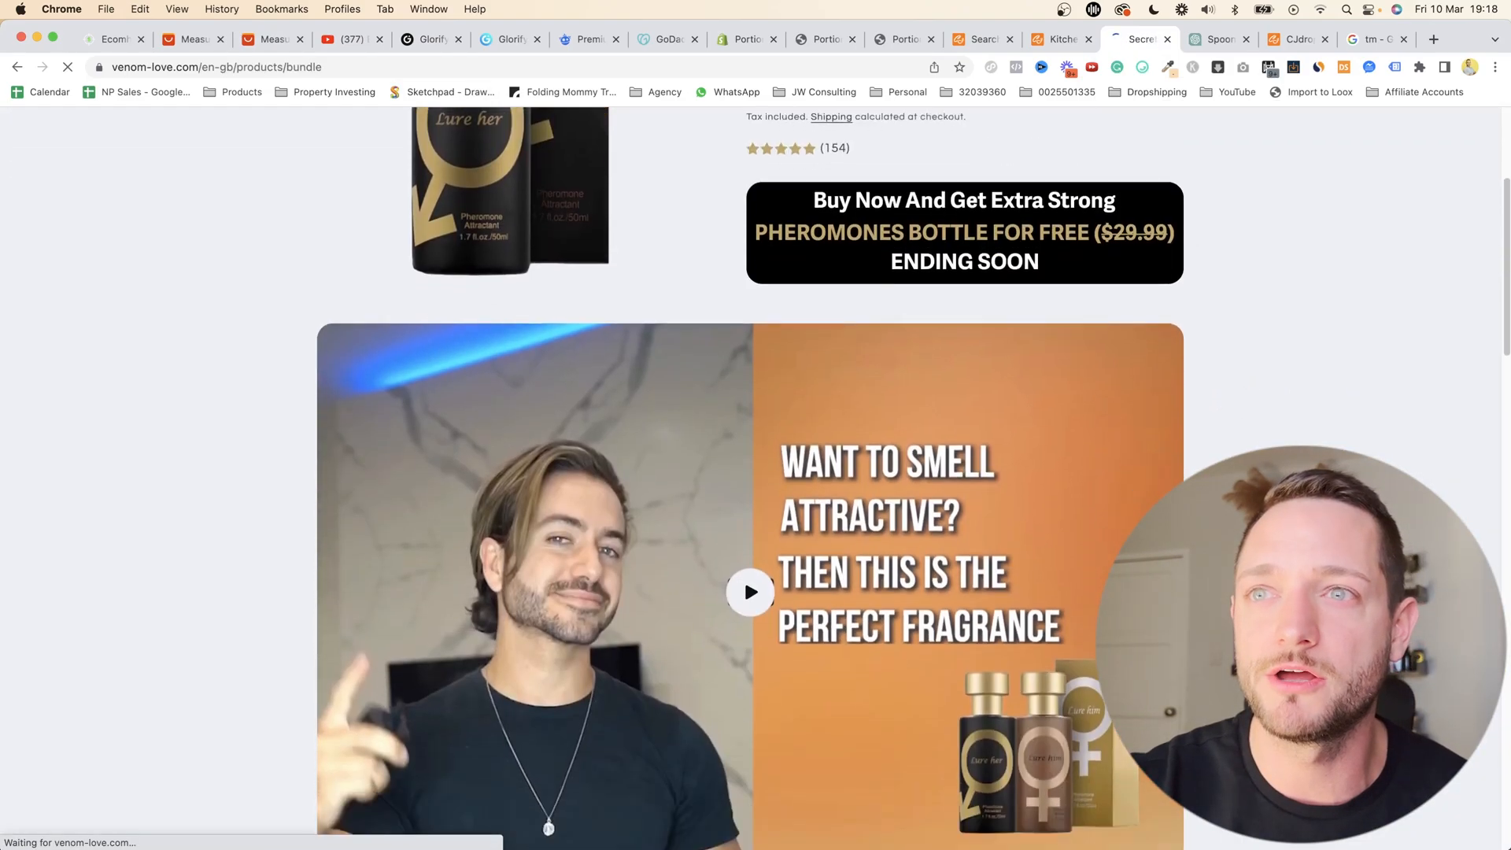
pyautogui.scroll(-5, 752, 472)
pyautogui.scroll(15, 752, 473)
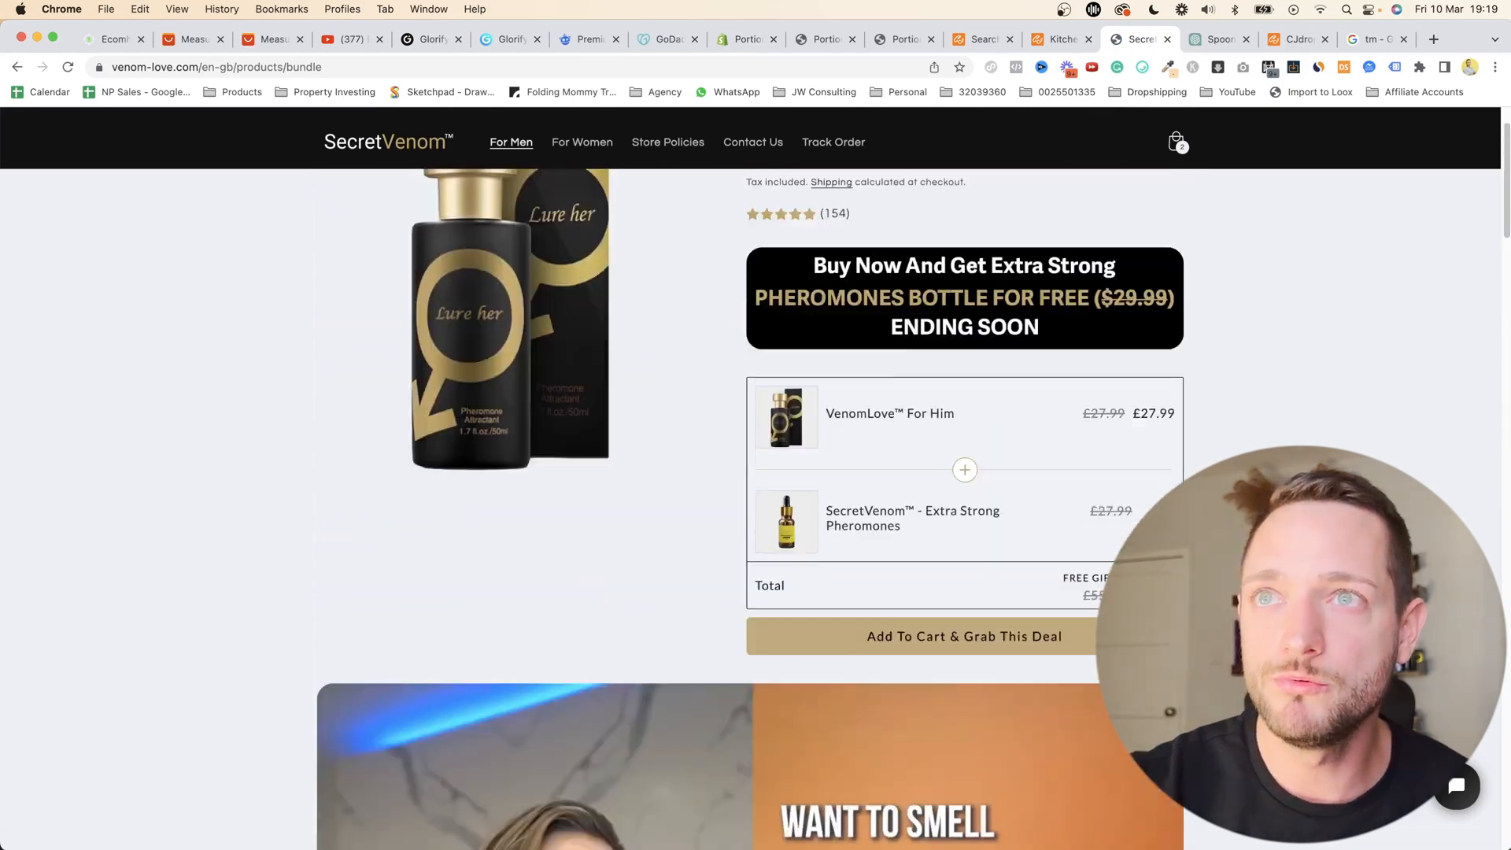
pyautogui.scroll(-3, 565, 576)
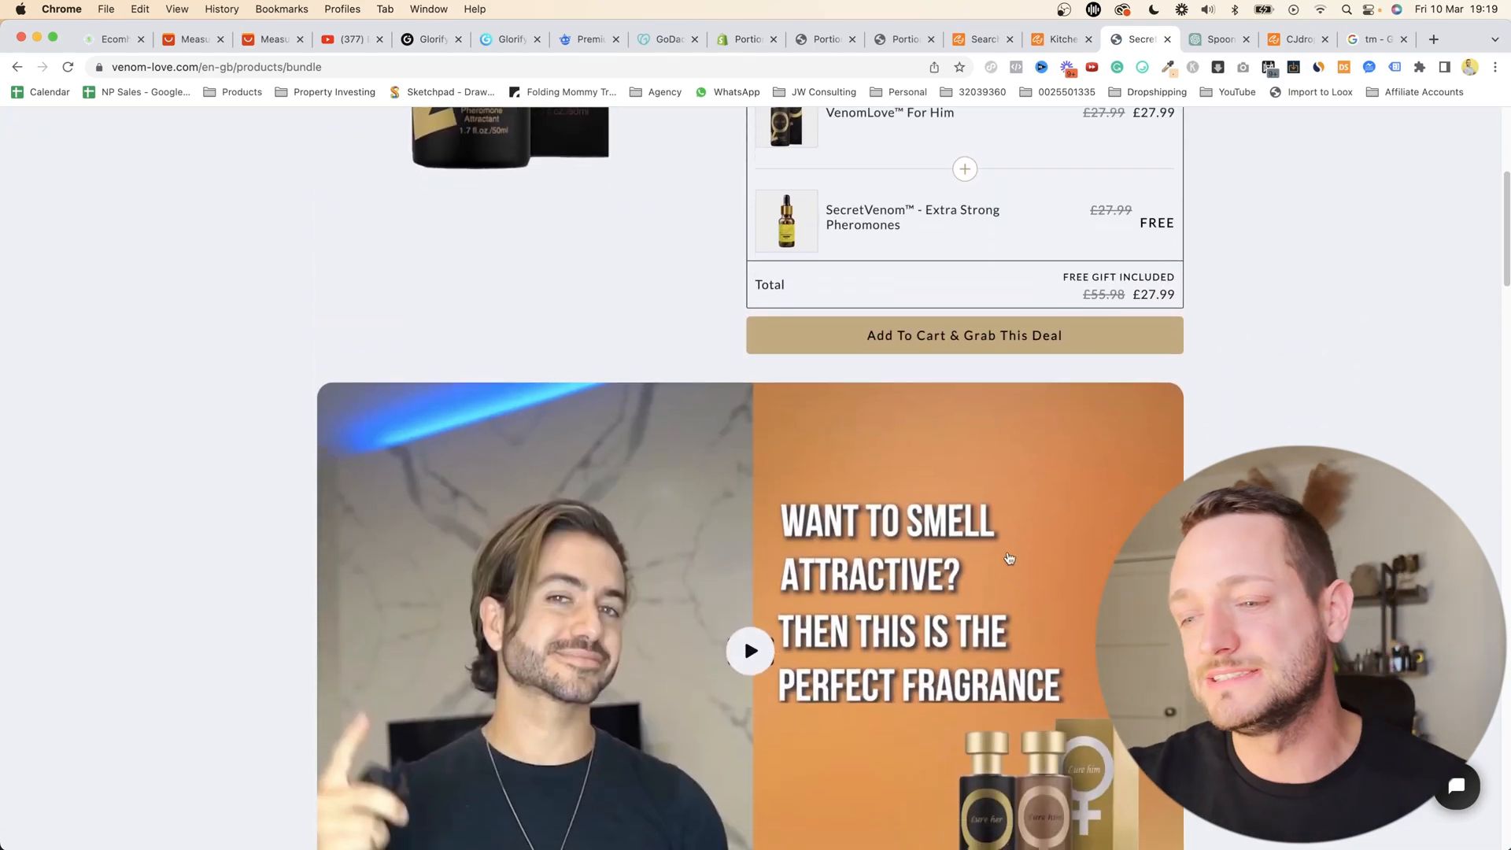
pyautogui.scroll(-10, 1010, 558)
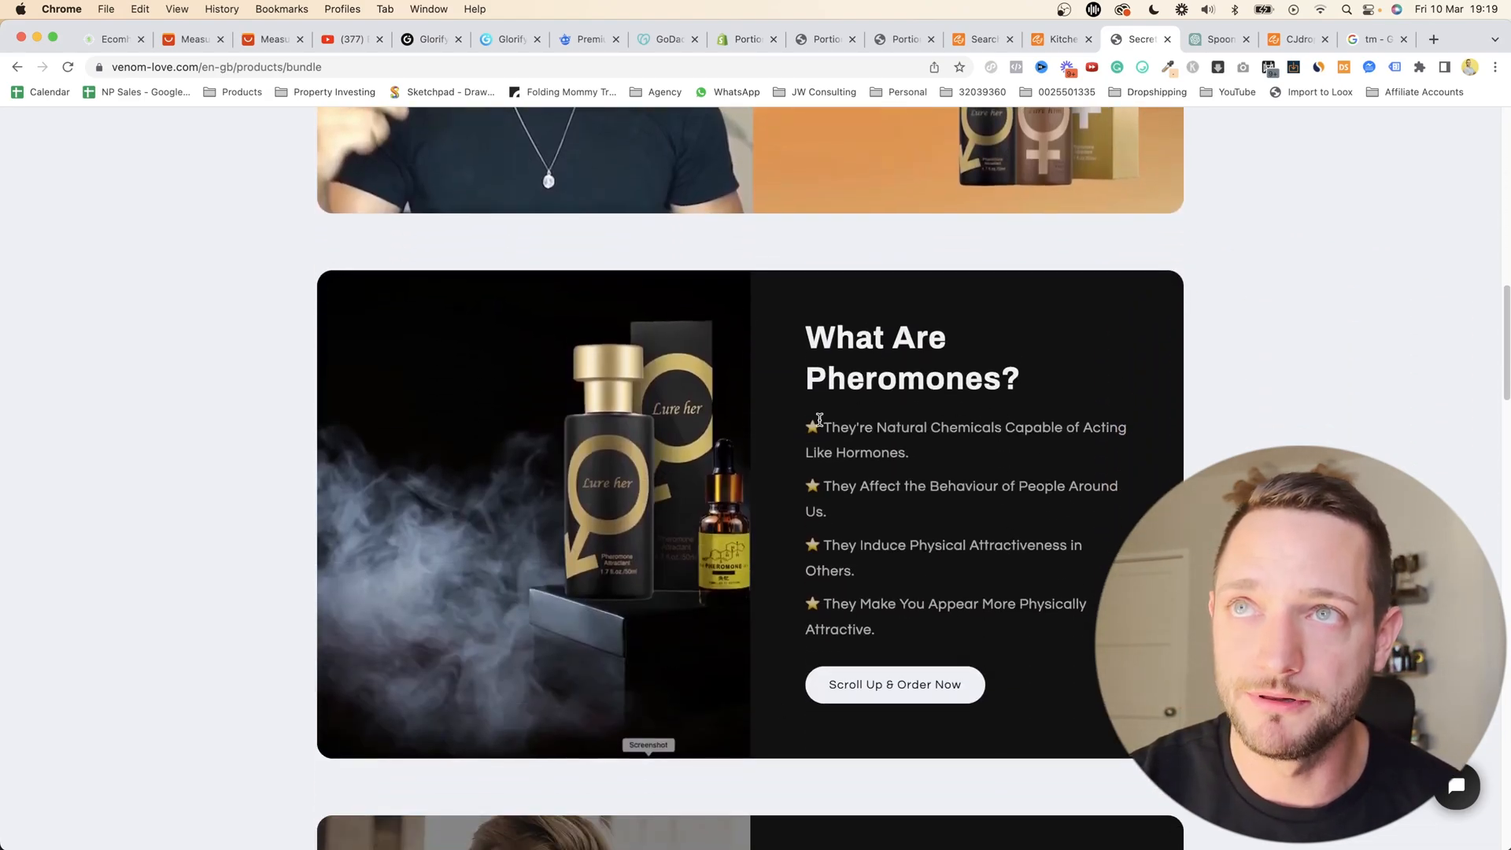
pyautogui.scroll(-6, 865, 602)
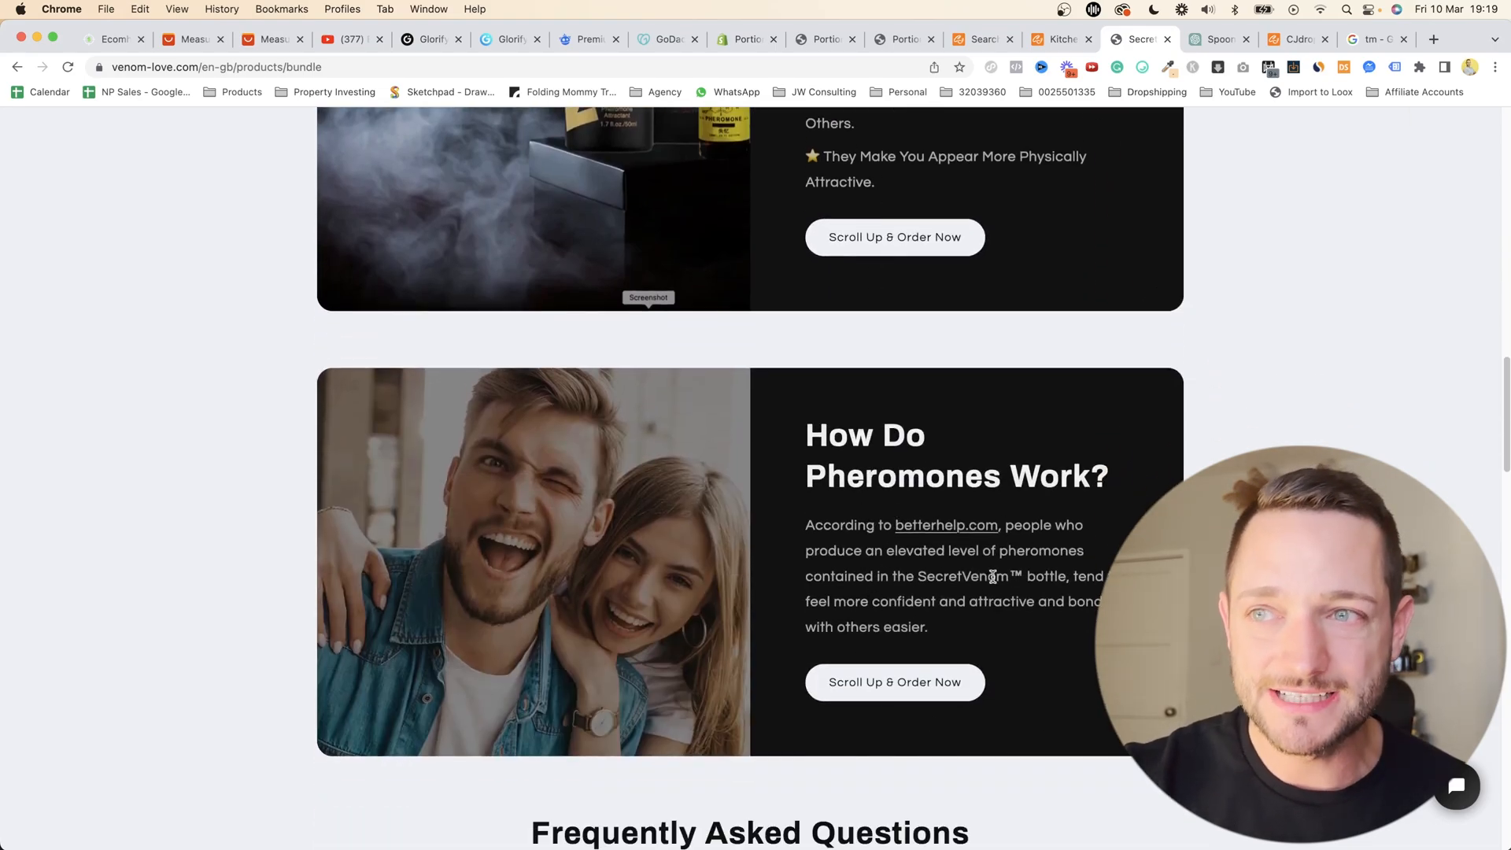
pyautogui.scroll(-4, 993, 582)
pyautogui.scroll(-8, 746, 617)
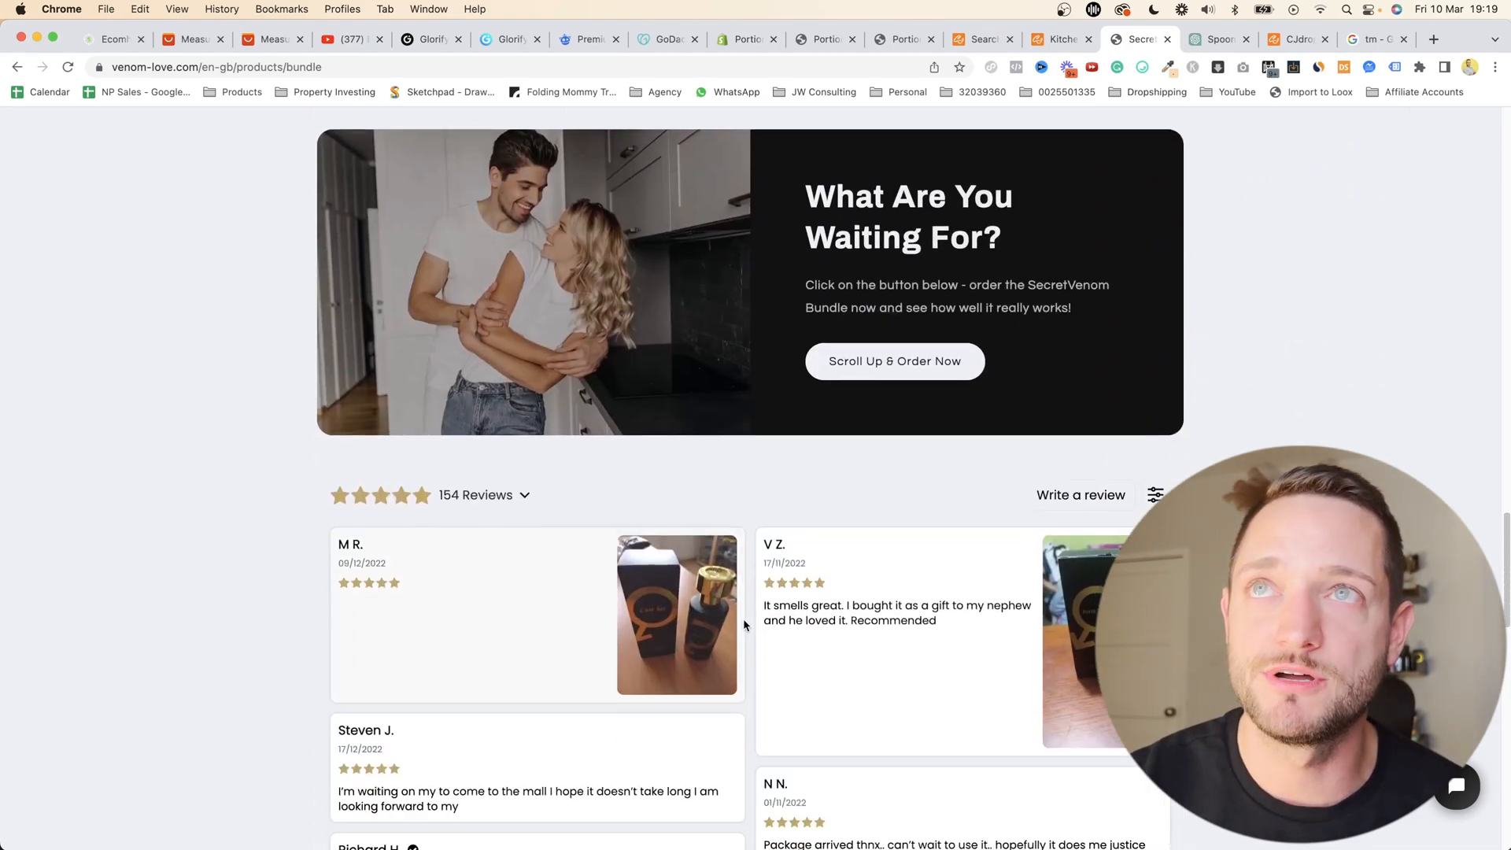
pyautogui.scroll(1, 940, 408)
pyautogui.scroll(-4, 873, 532)
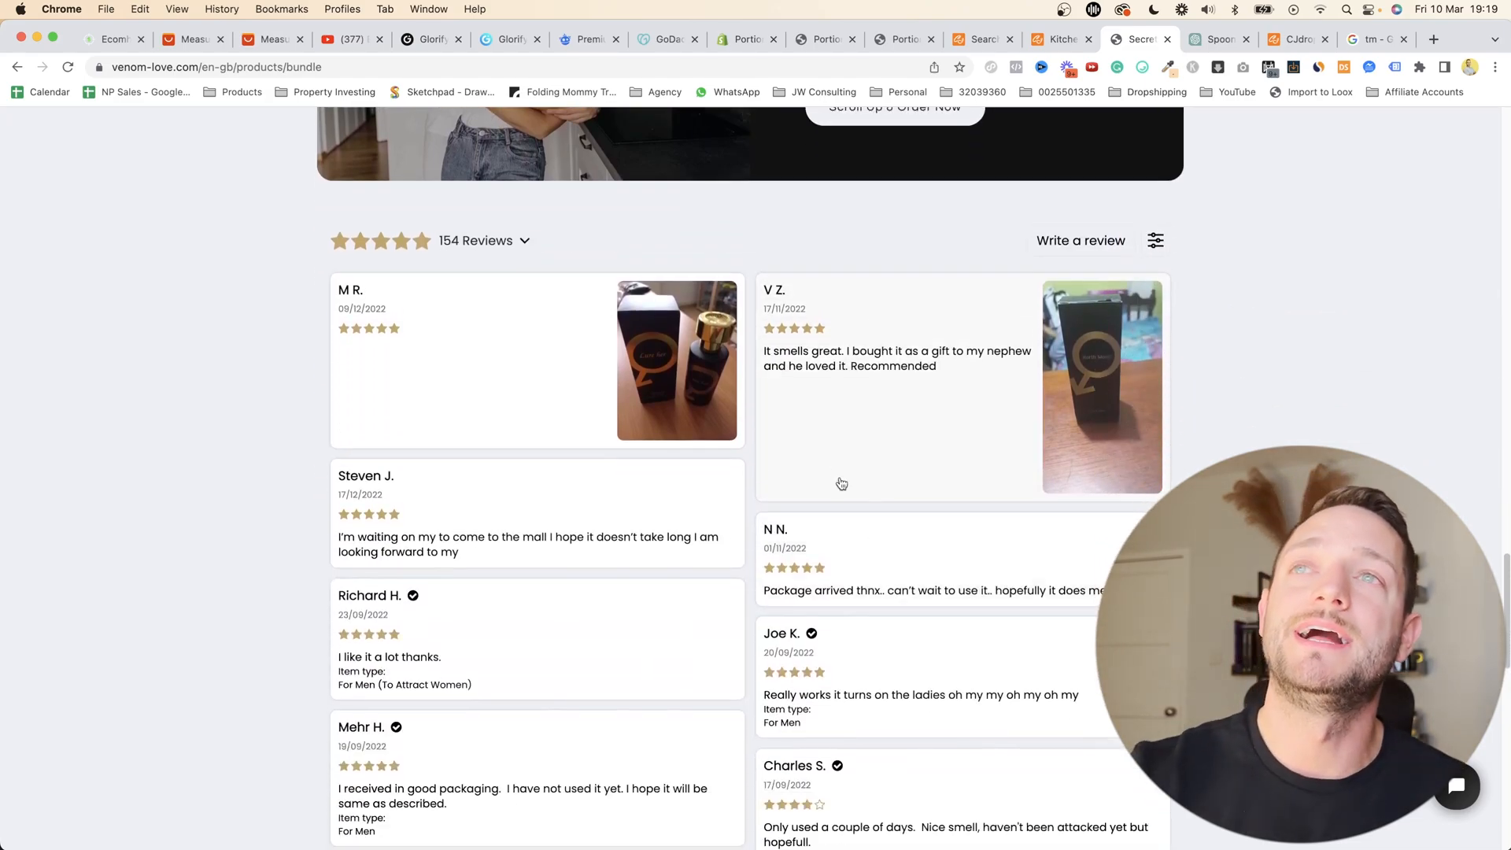
pyautogui.scroll(20, 763, 624)
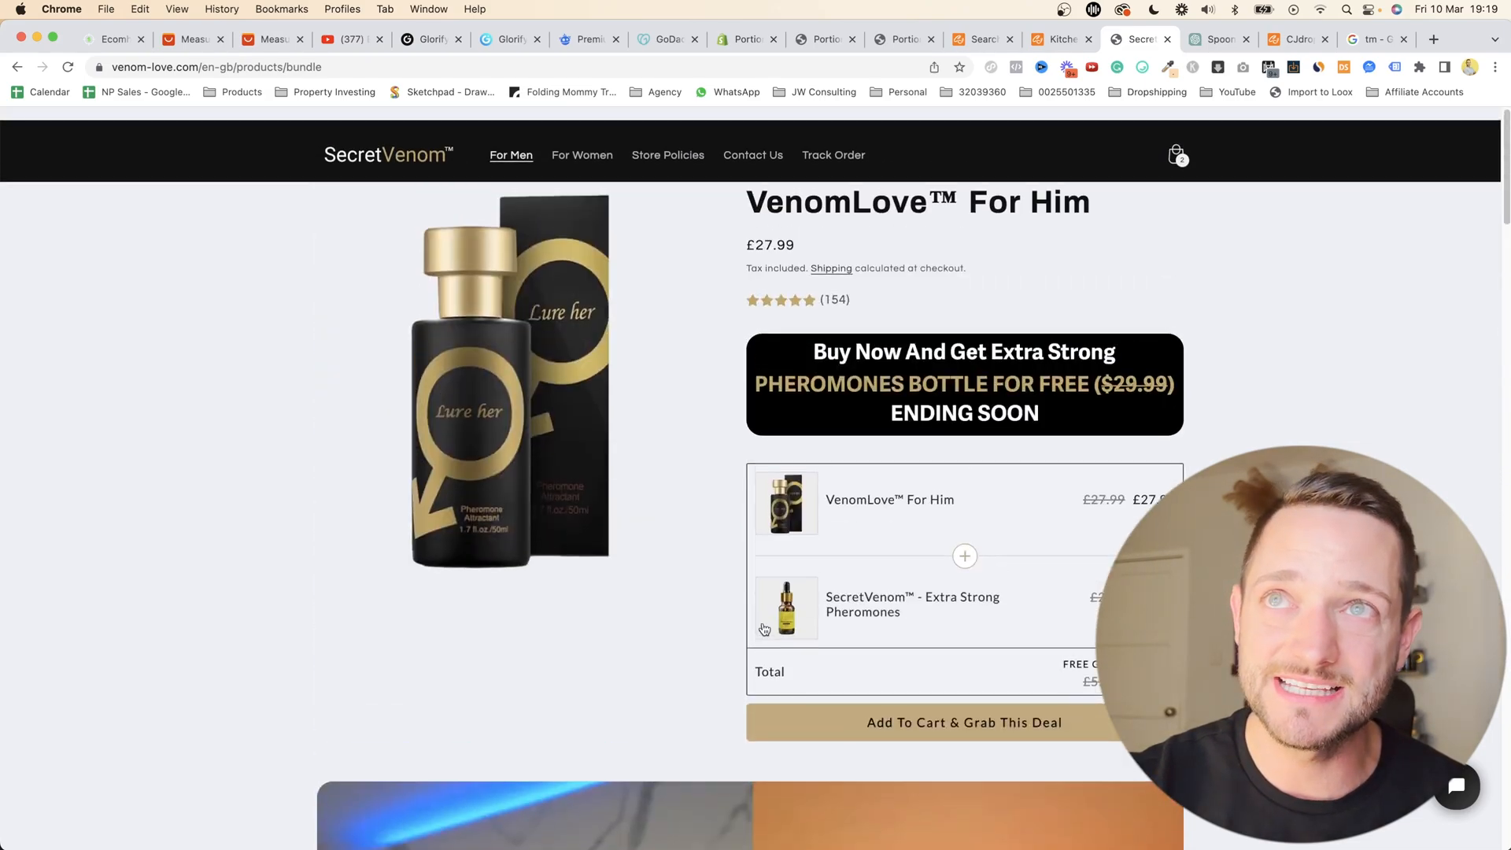
pyautogui.scroll(-1, 764, 632)
pyautogui.scroll(2, 763, 632)
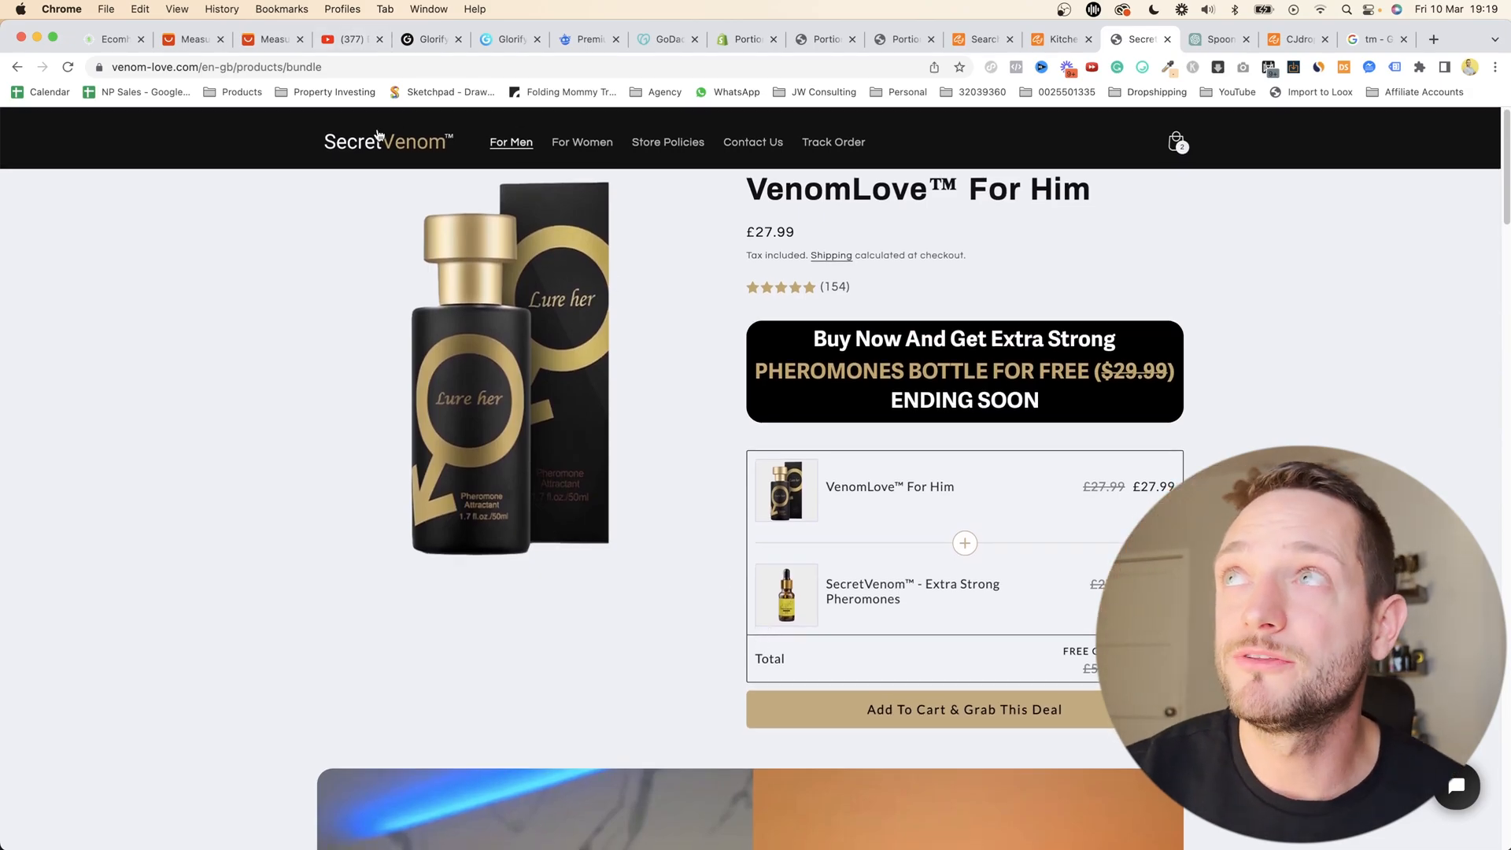
# - Examine the SecretVenom store's home page layout, including the product introduction, benefits list and FAQ sections
pyautogui.click(378, 150)
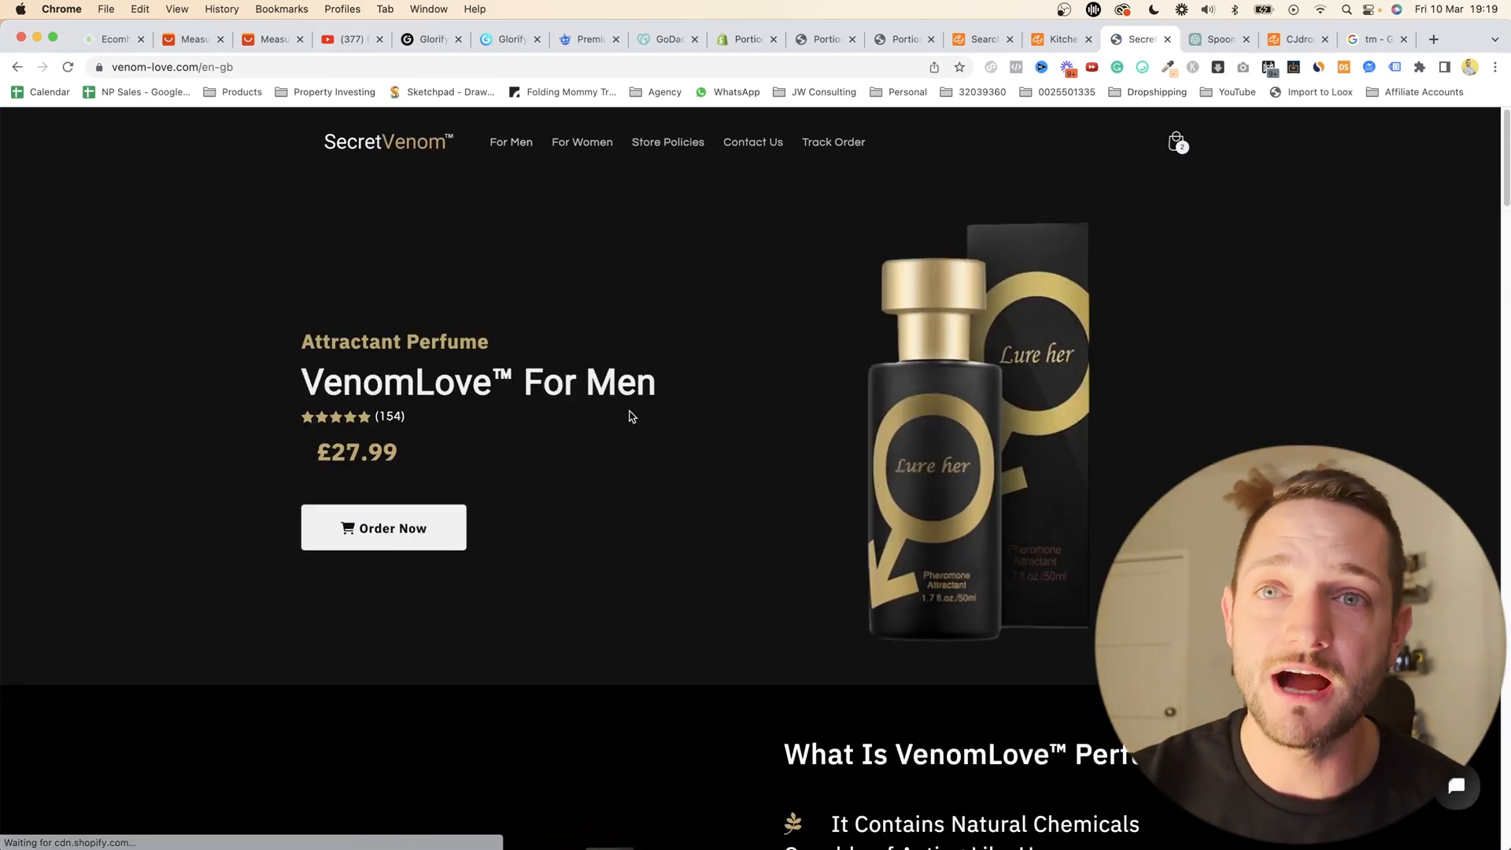
pyautogui.scroll(-3, 629, 425)
pyautogui.scroll(-20, 630, 425)
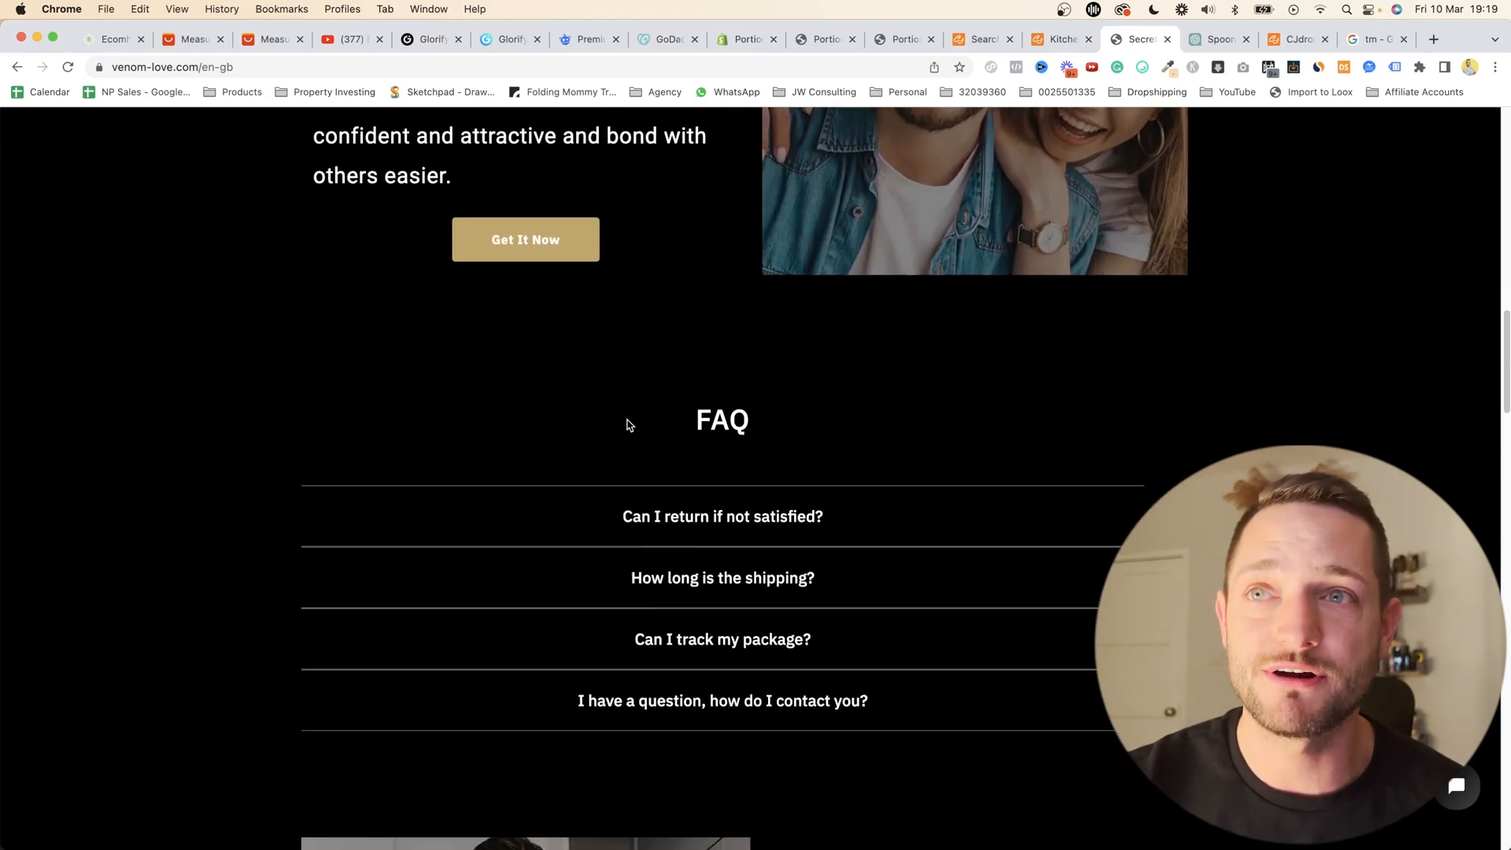
pyautogui.scroll(-7, 627, 424)
pyautogui.scroll(20, 628, 425)
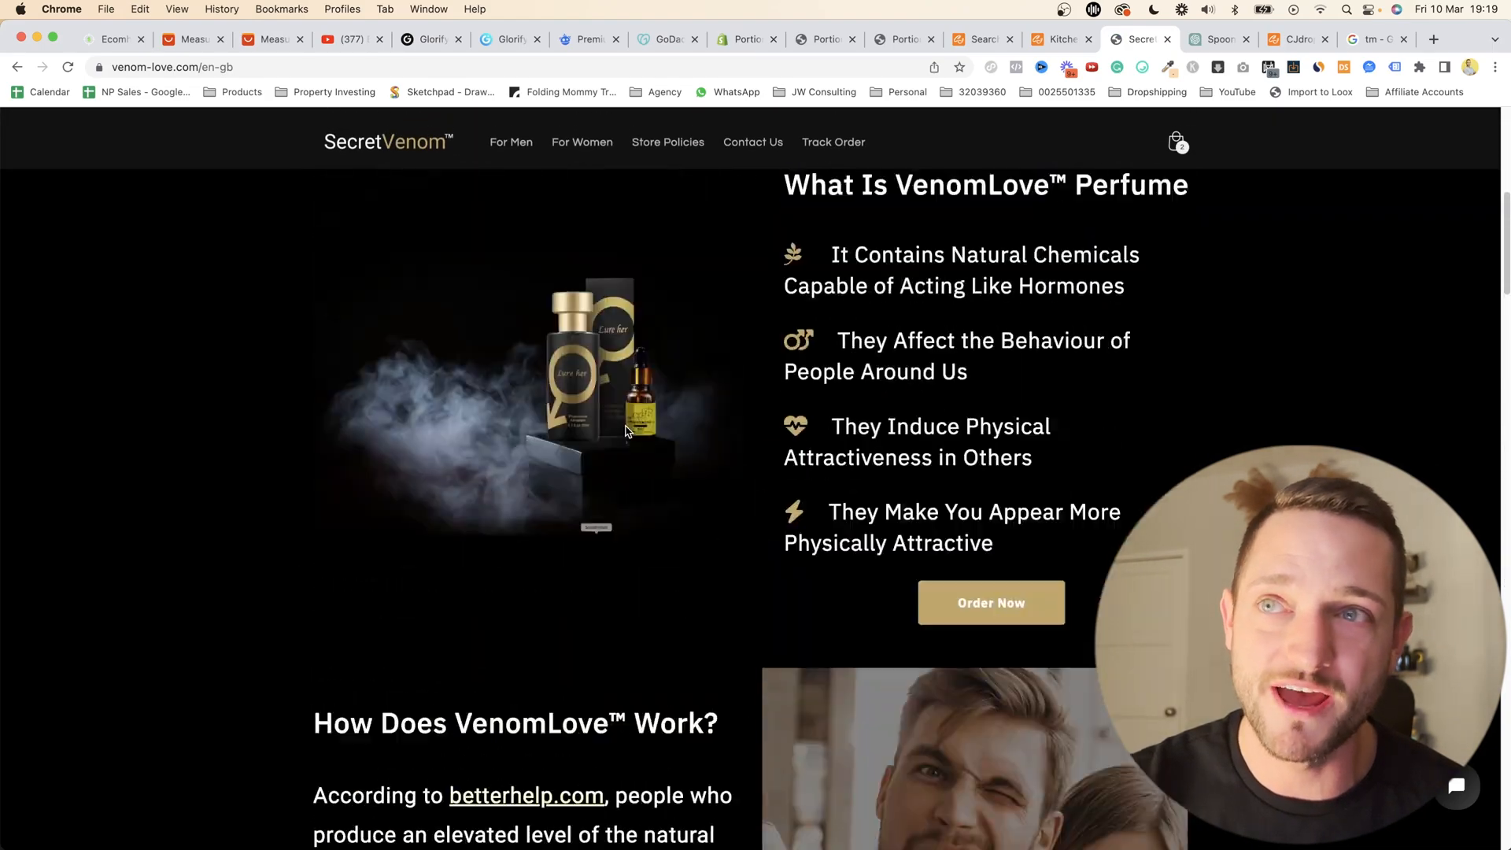
pyautogui.scroll(-10, 627, 431)
pyautogui.scroll(6, 624, 428)
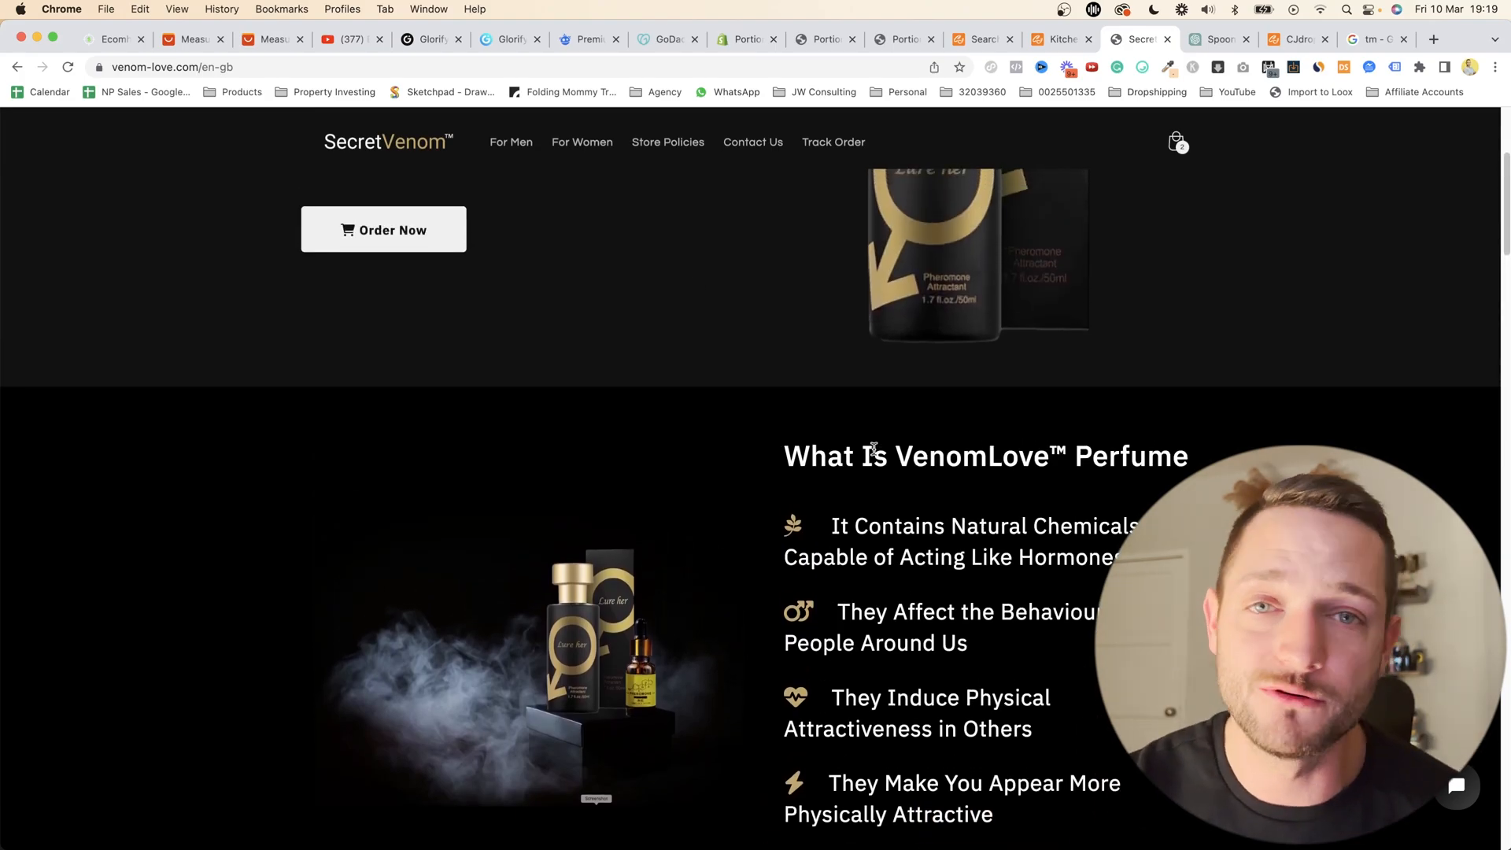
# - Switch back to the Portion Pro Shopify admin and publish the Refresh theme as the store's current theme
pyautogui.click(746, 38)
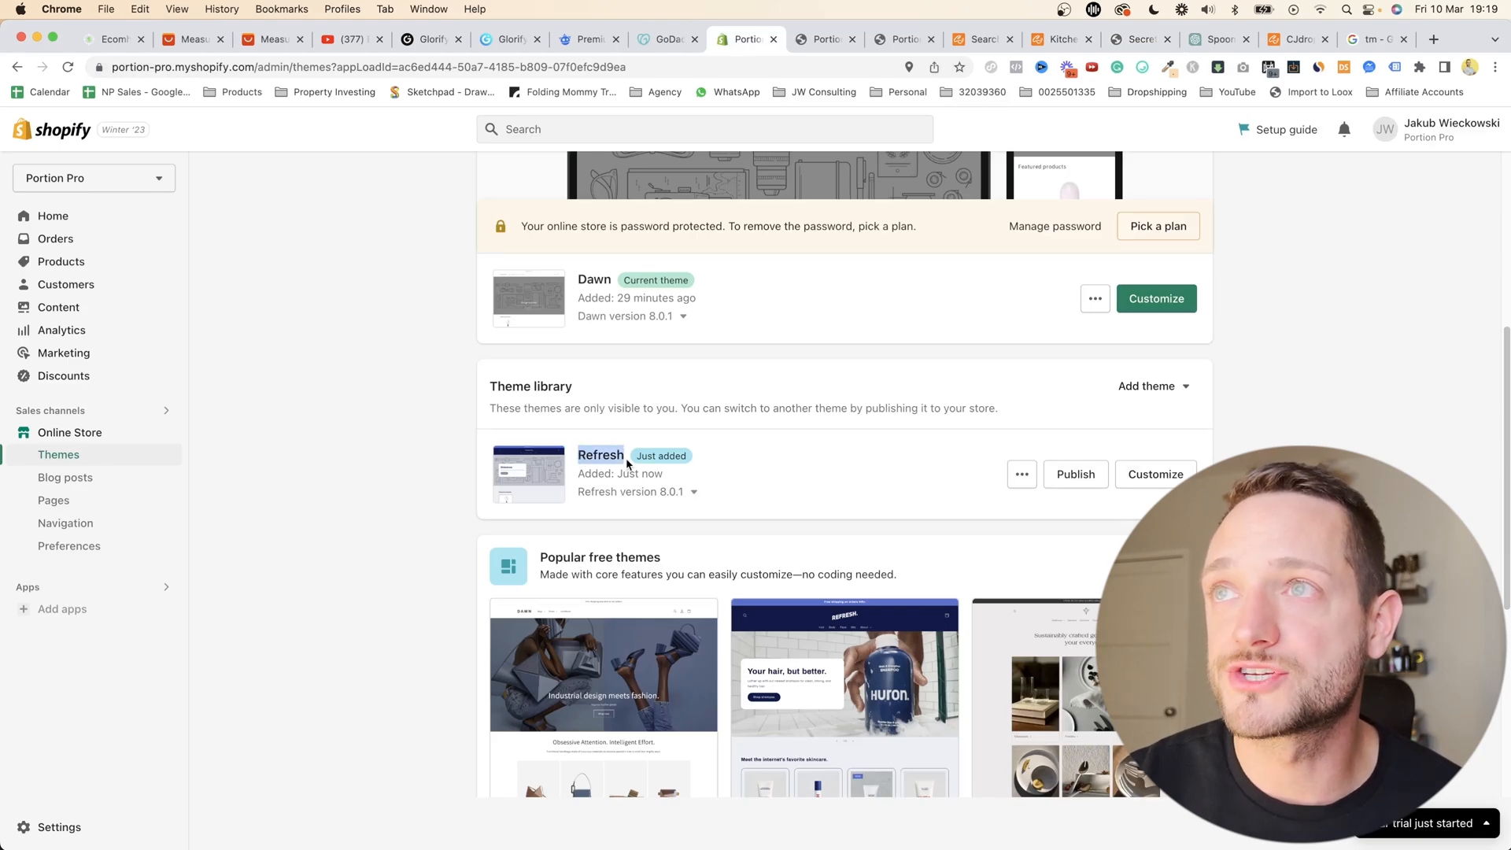
pyautogui.click(1070, 475)
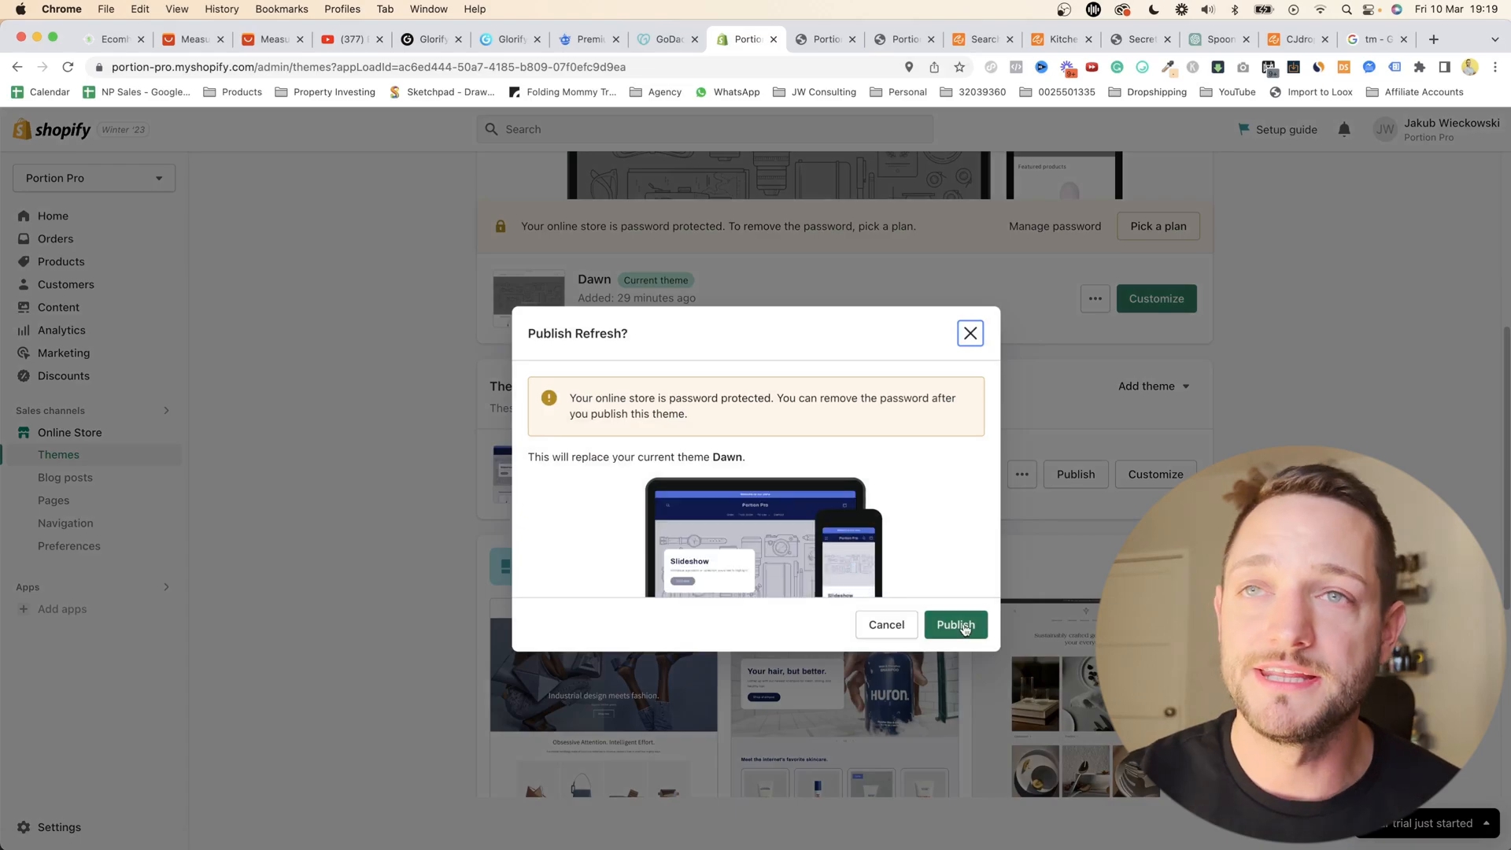
pyautogui.click(963, 626)
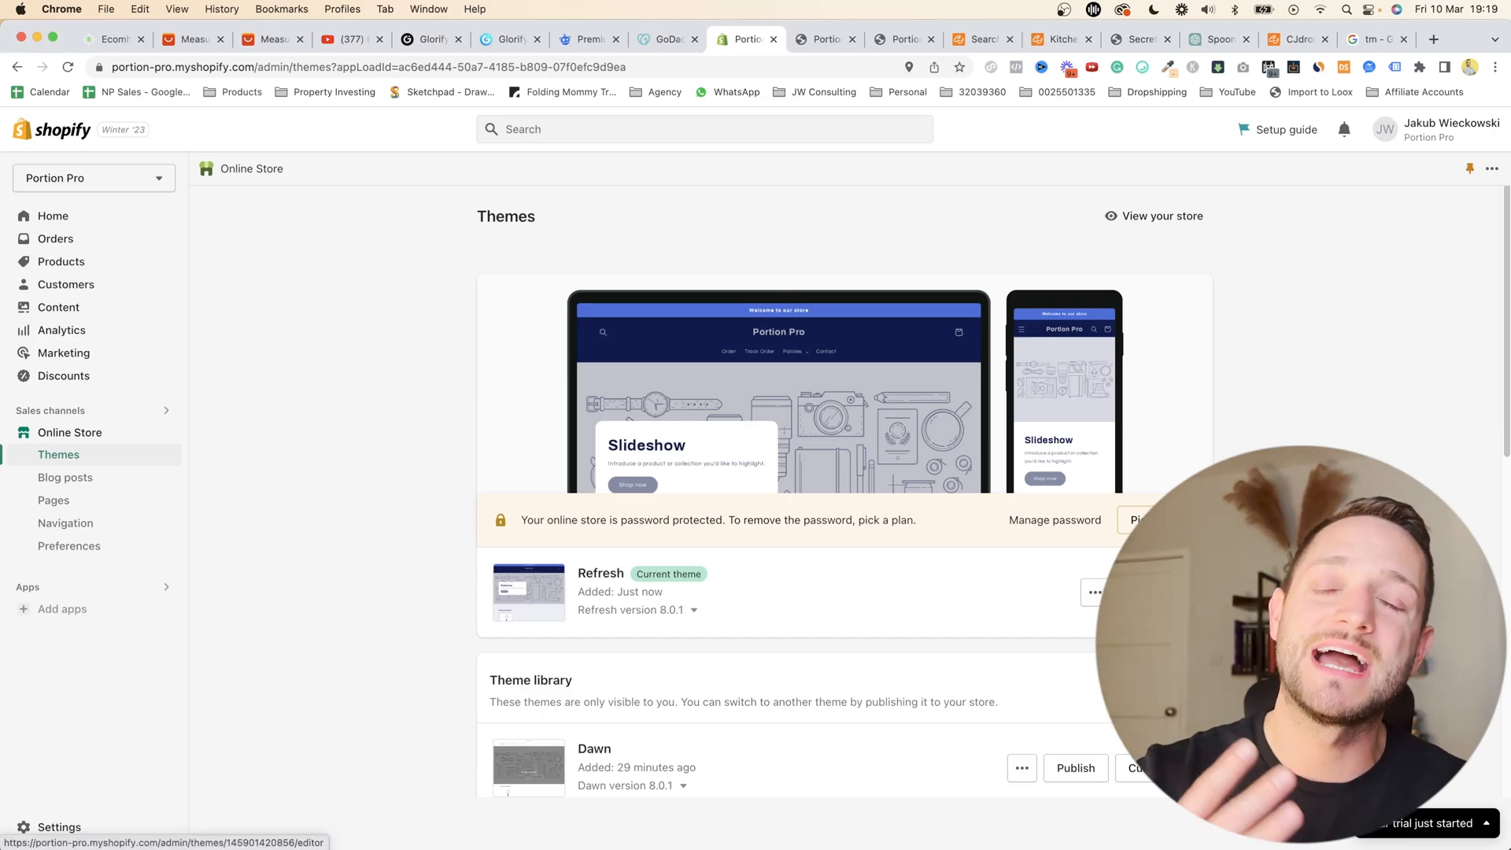
# - Start customizing the published Refresh theme, look over its home page and open the theme's color settings
pyautogui.click(1153, 592)
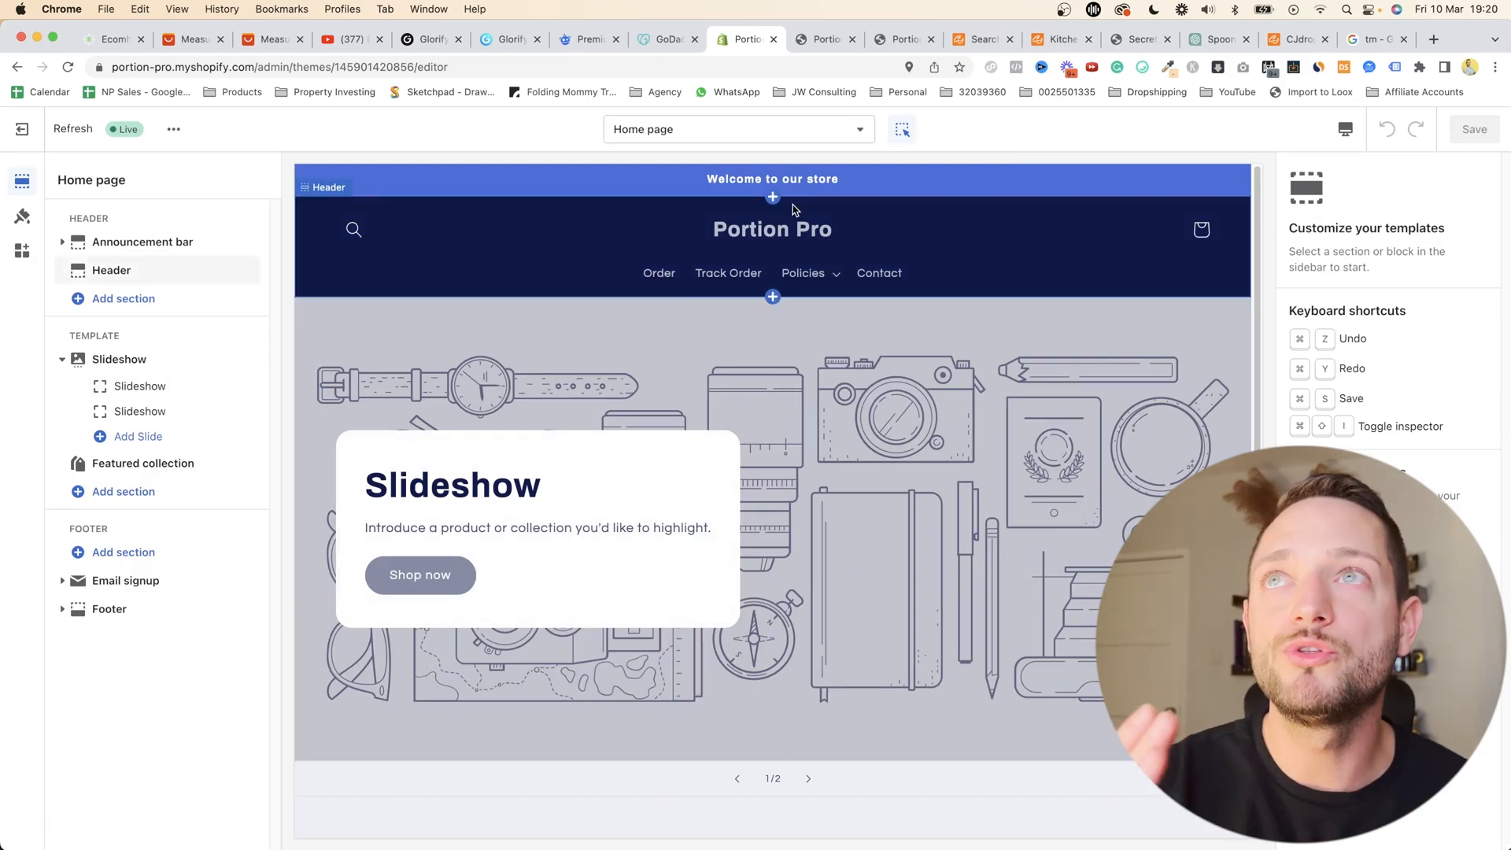
pyautogui.scroll(-10, 1055, 315)
pyautogui.scroll(10, 1045, 354)
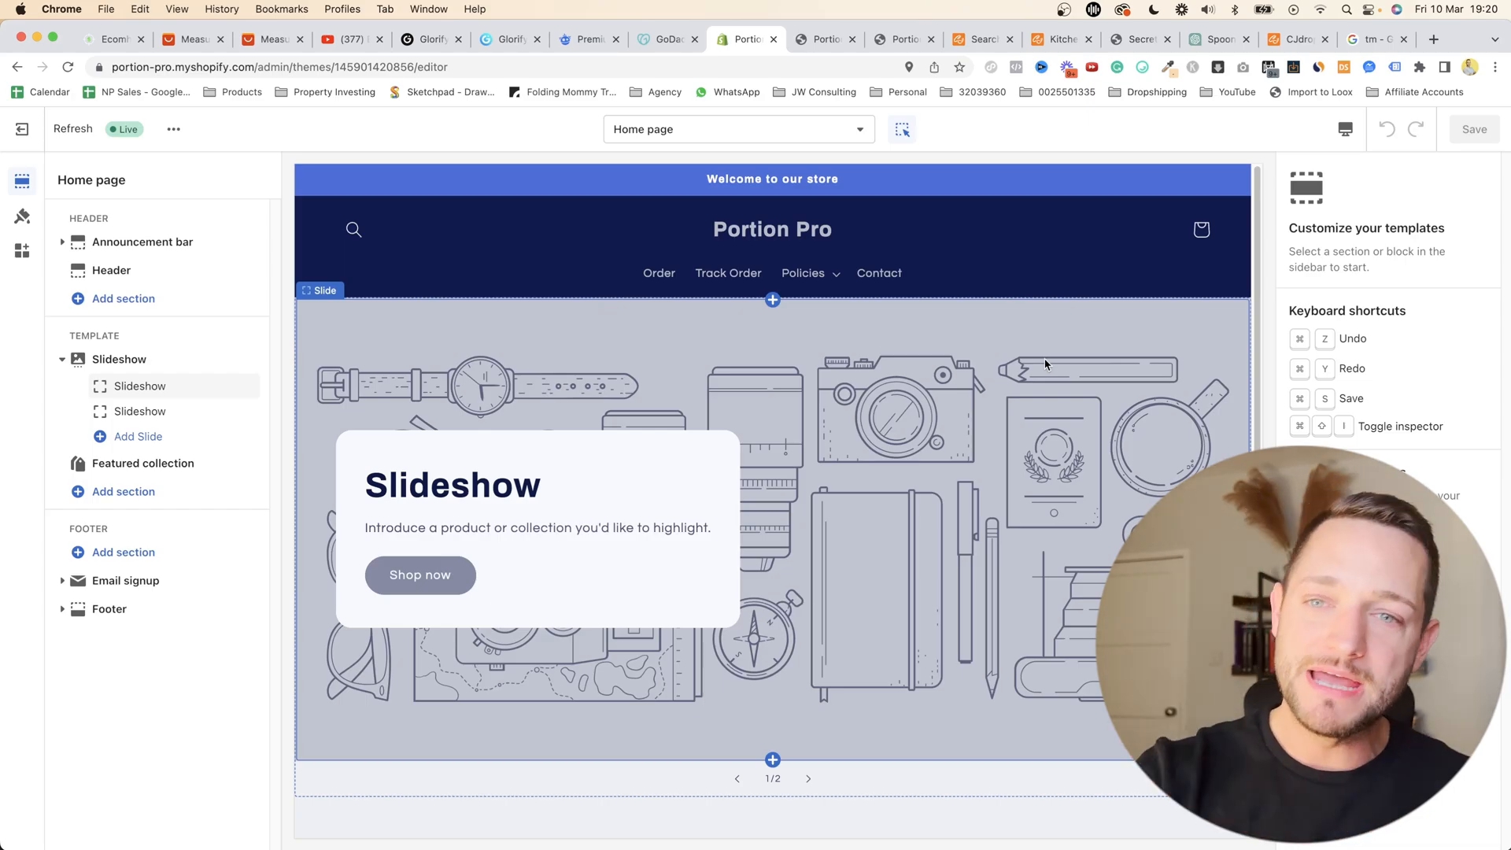
pyautogui.click(23, 218)
pyautogui.click(77, 253)
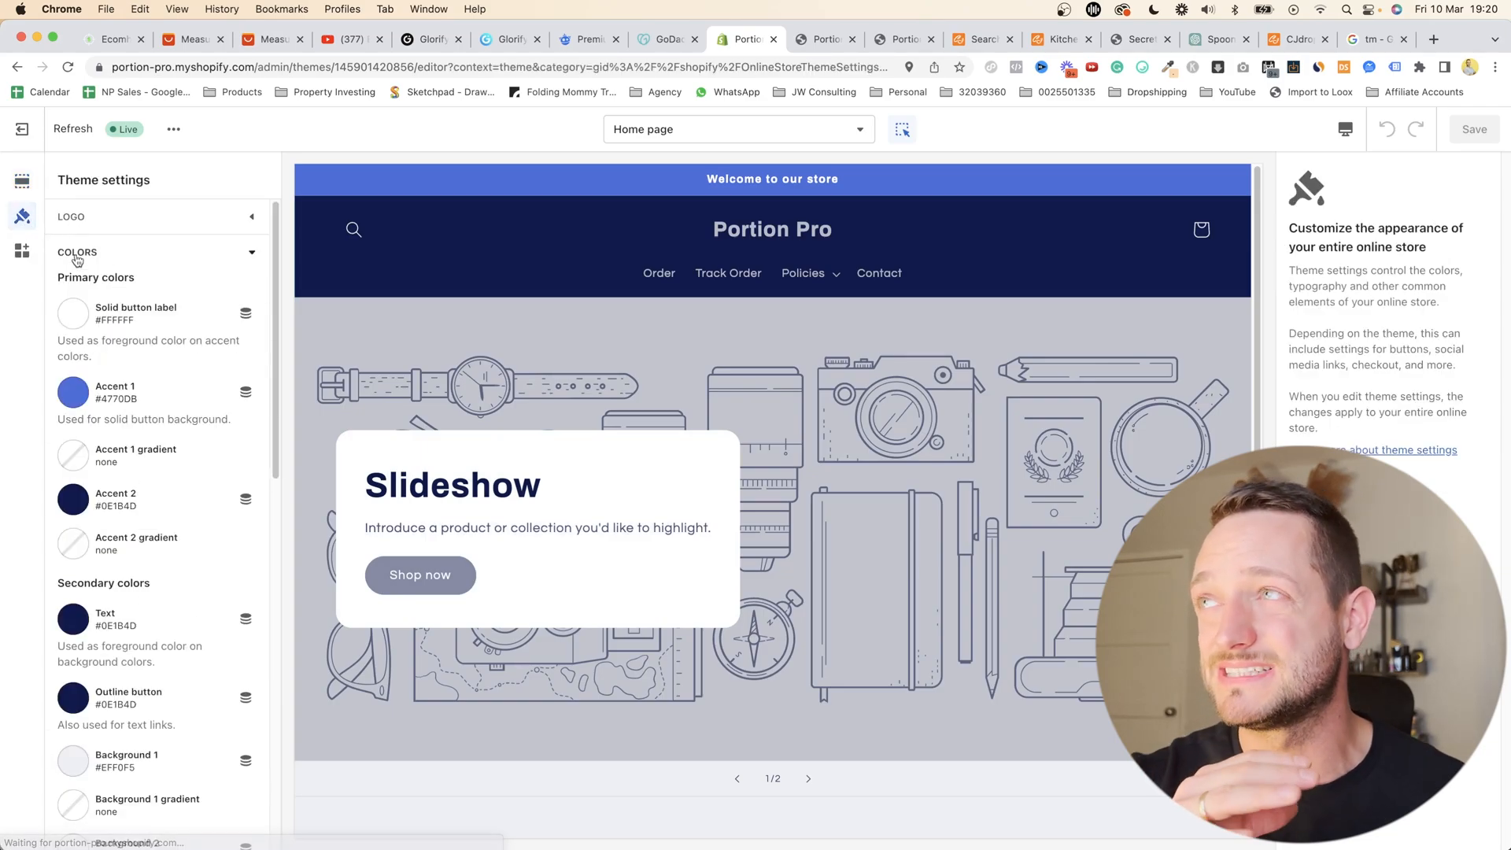
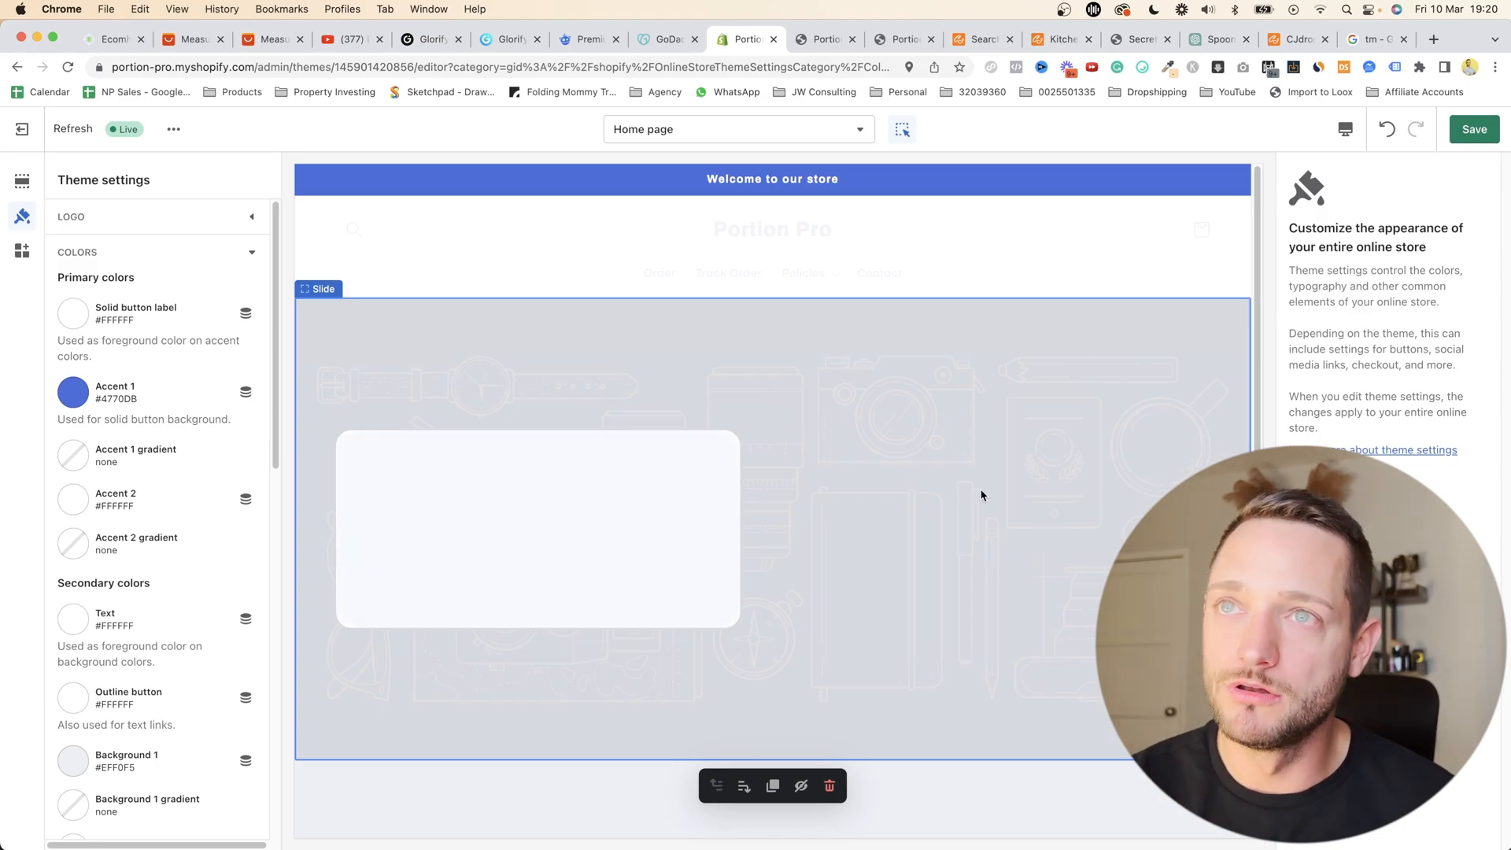
# - Try Background 2 as the home page header's color scheme, and set the scheme to Background 1
pyautogui.click(902, 408)
pyautogui.click(969, 236)
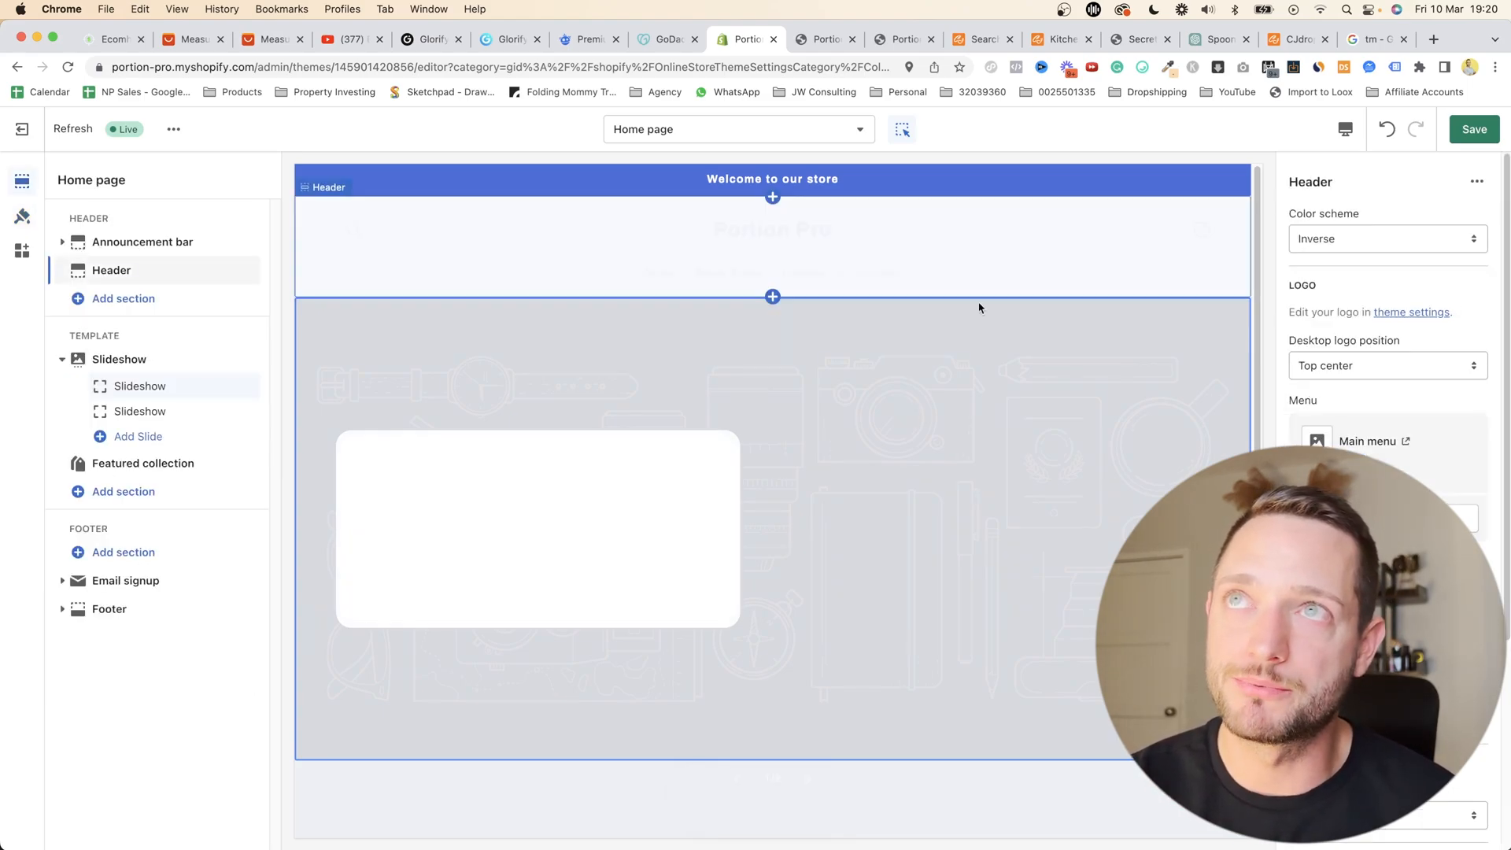
pyautogui.click(953, 528)
pyautogui.scroll(-1, 953, 528)
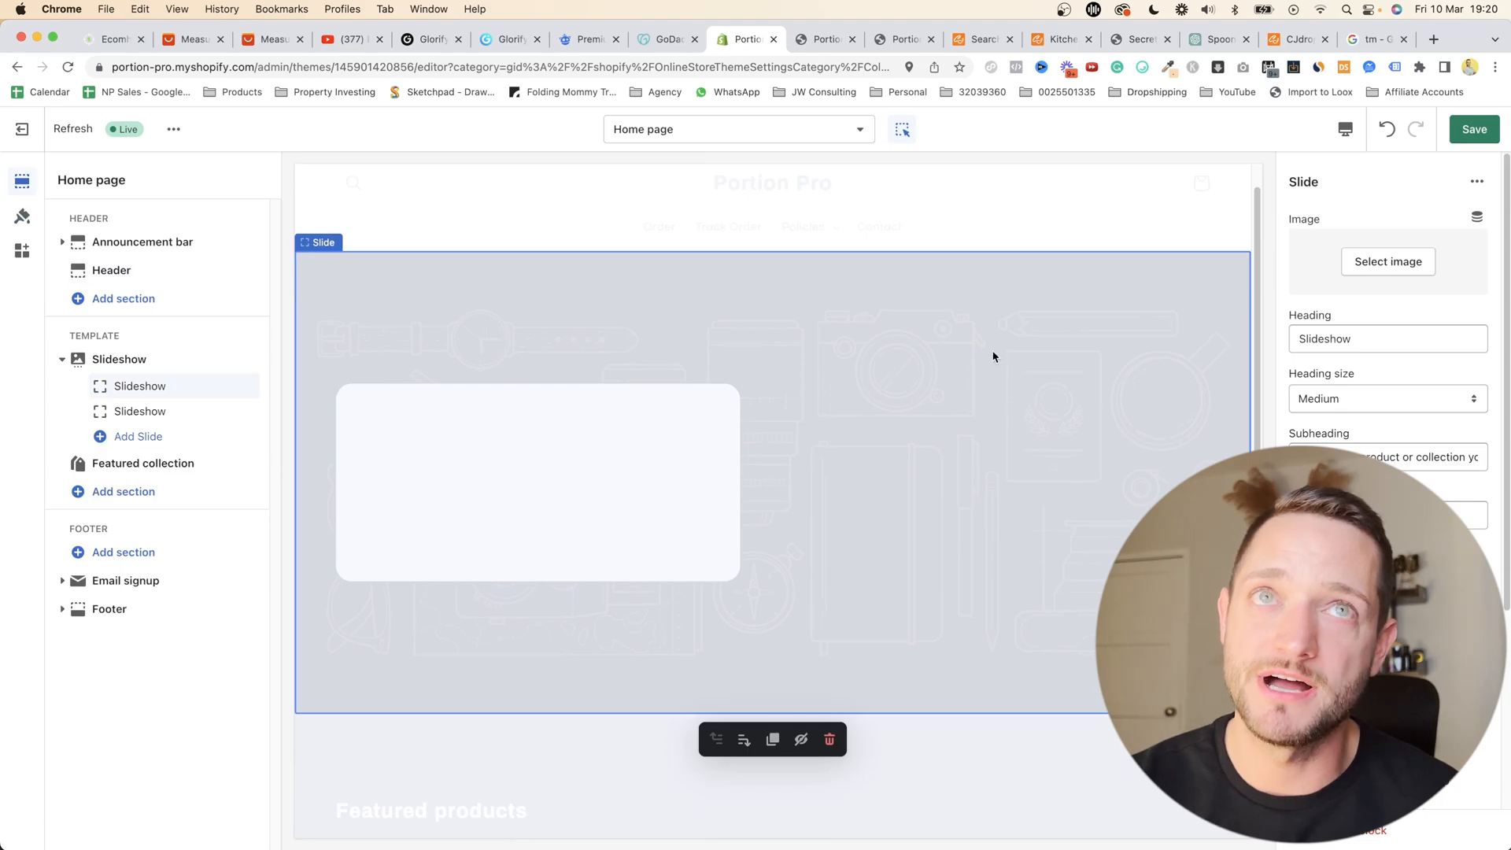
pyautogui.scroll(1, 993, 356)
pyautogui.click(649, 240)
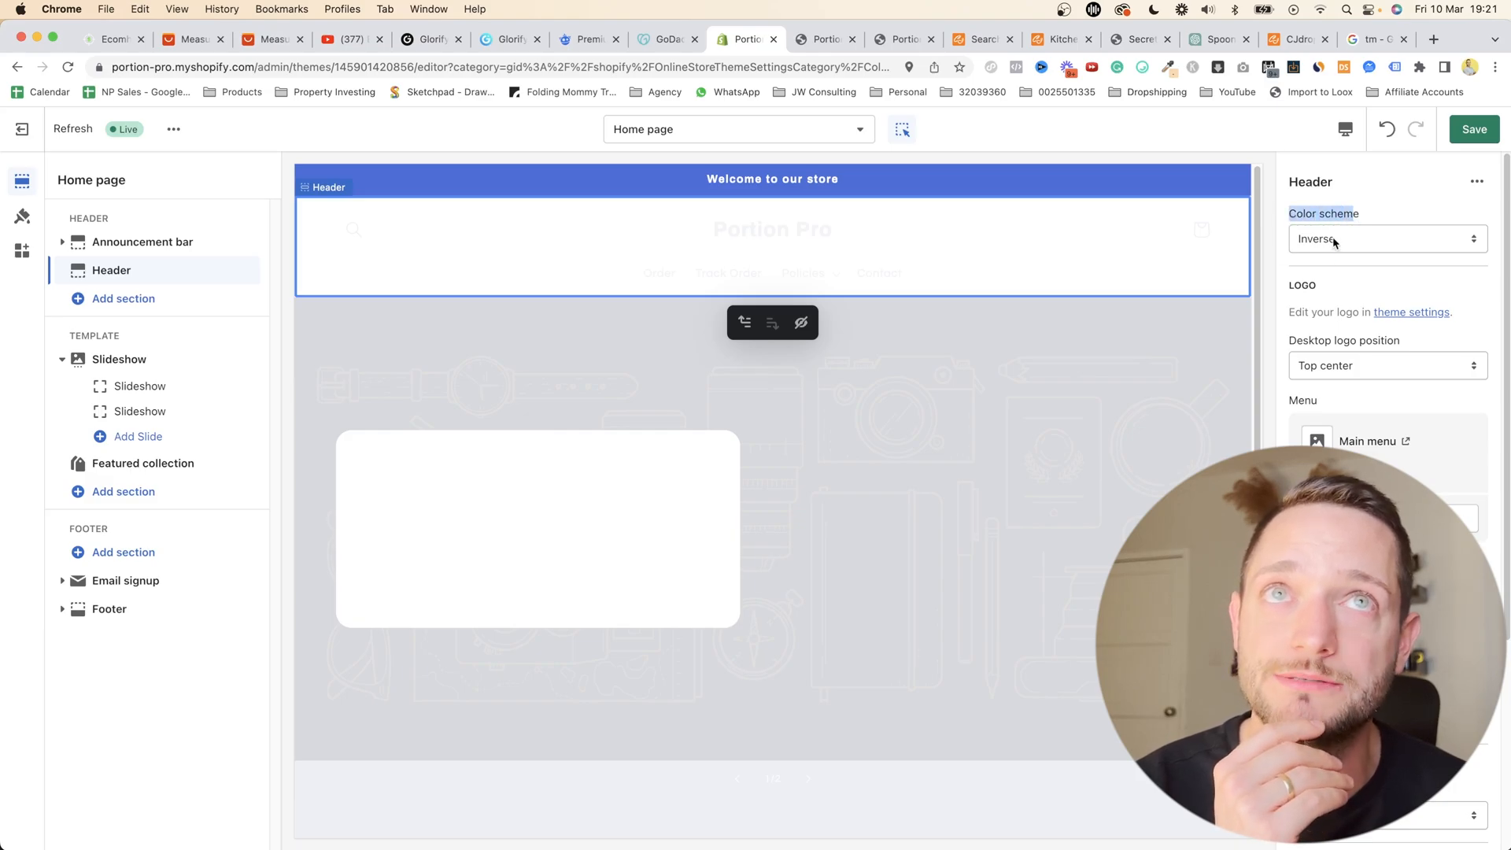
pyautogui.click(1334, 241)
pyautogui.click(1338, 225)
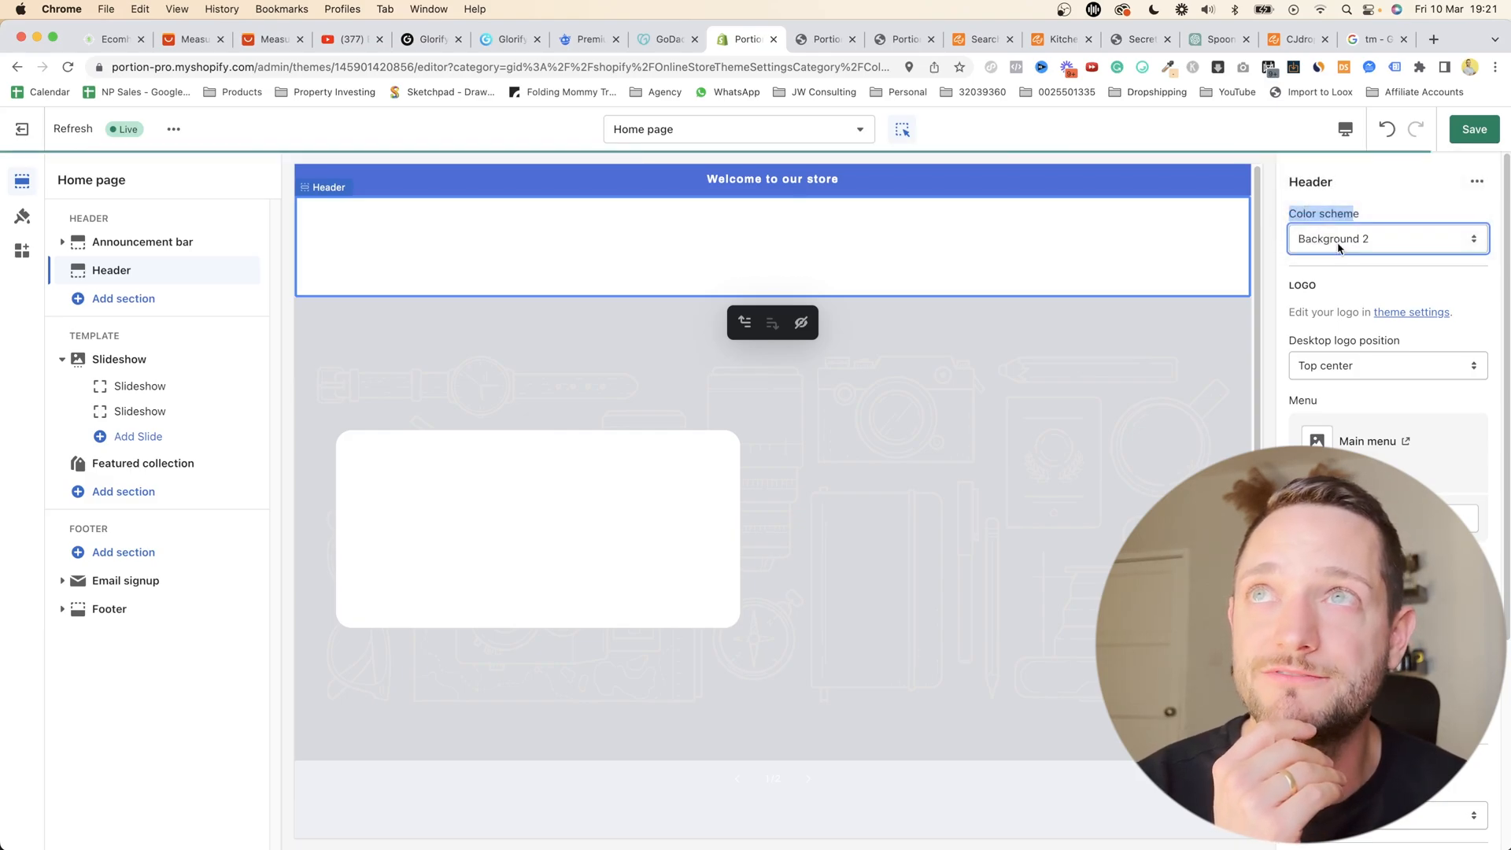
pyautogui.click(1338, 246)
pyautogui.click(1337, 225)
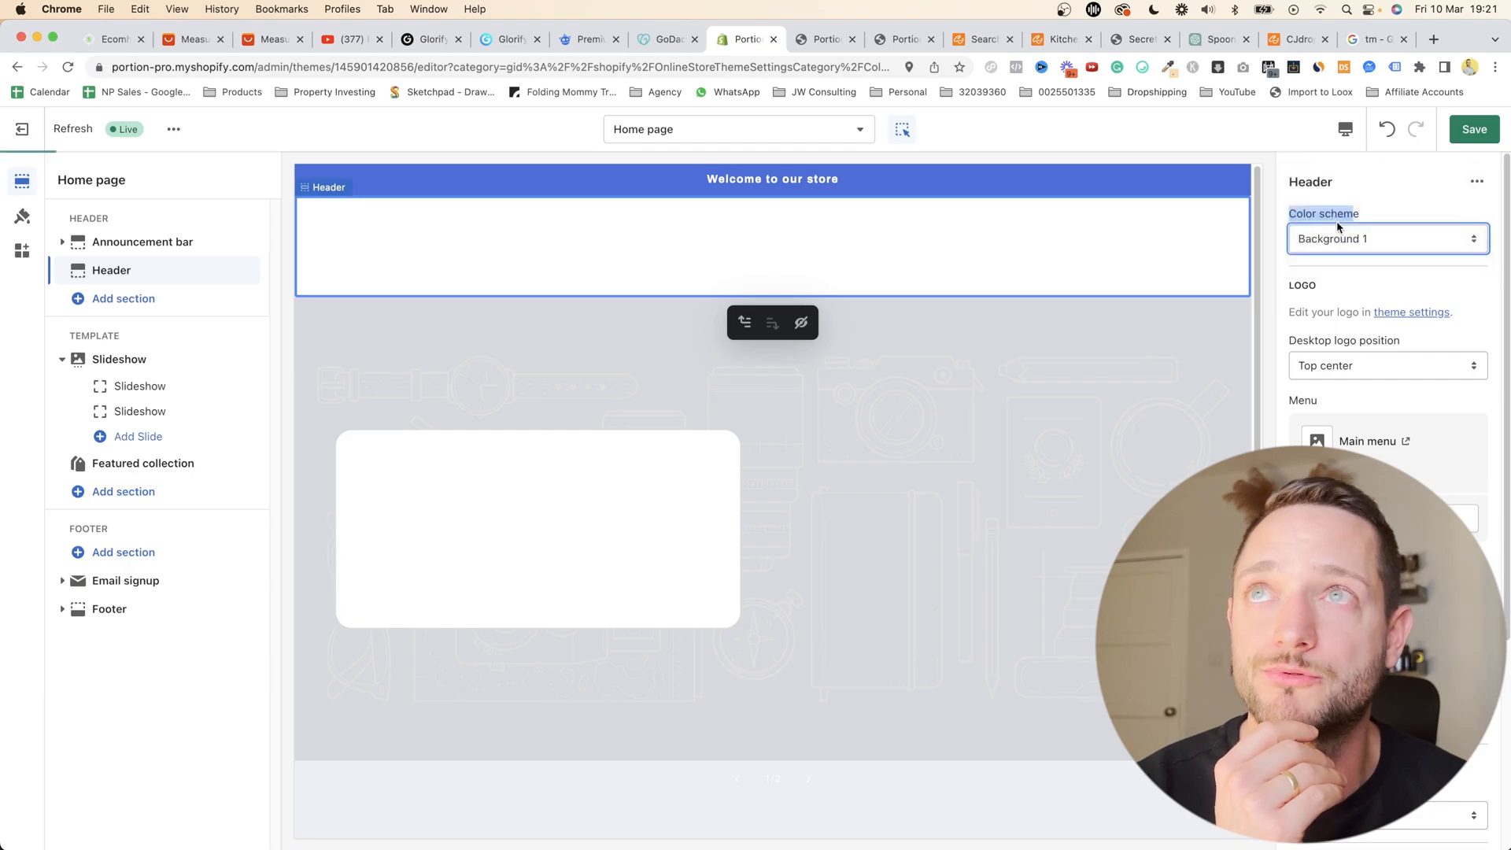
# - Set the theme's Background 1 color to the peach tone #FFD9B2 in the secondary colors
pyautogui.click(22, 216)
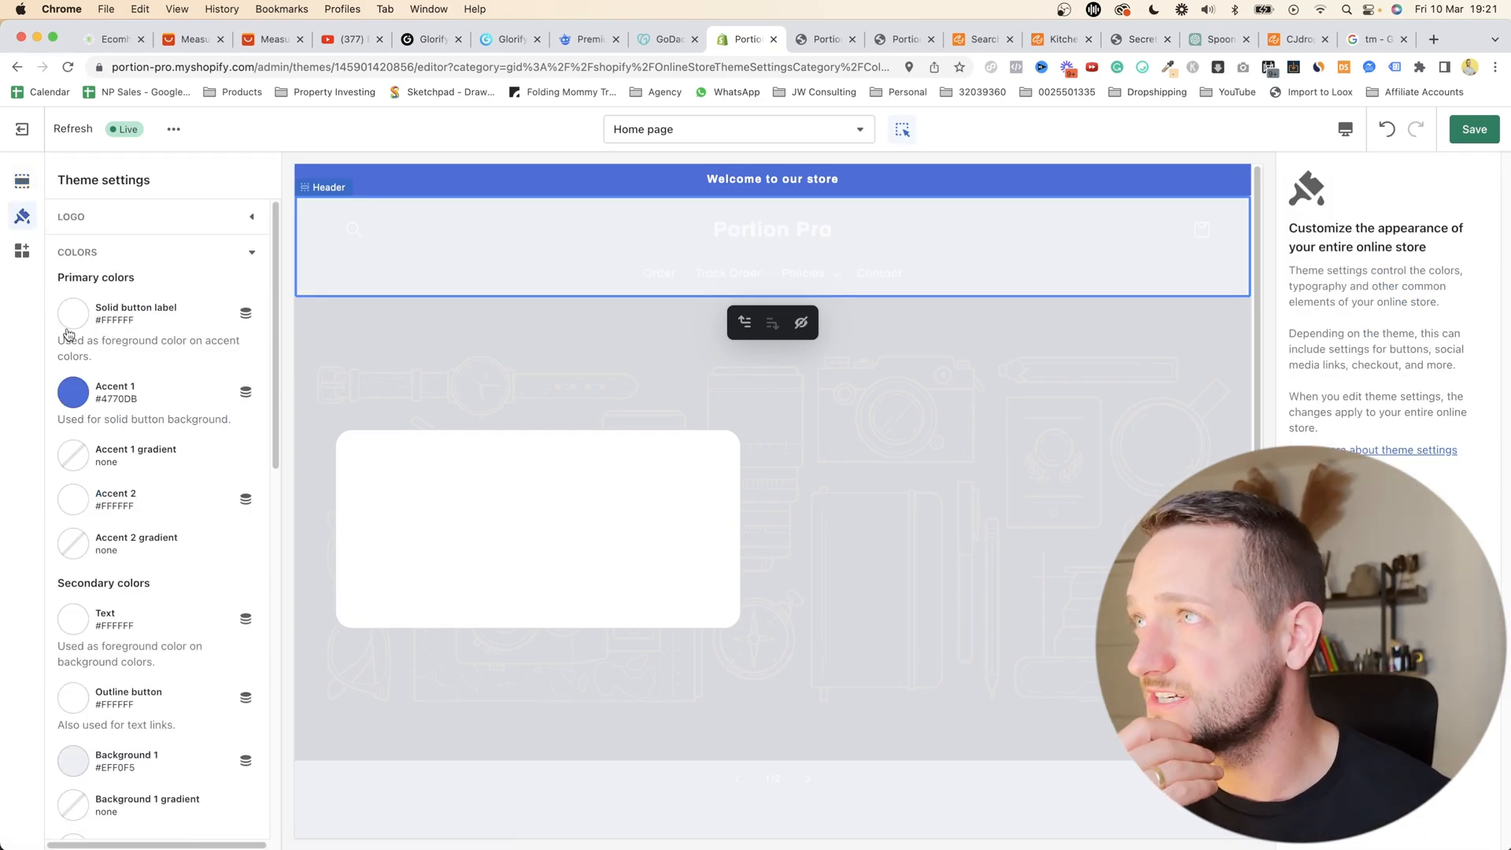
pyautogui.click(79, 400)
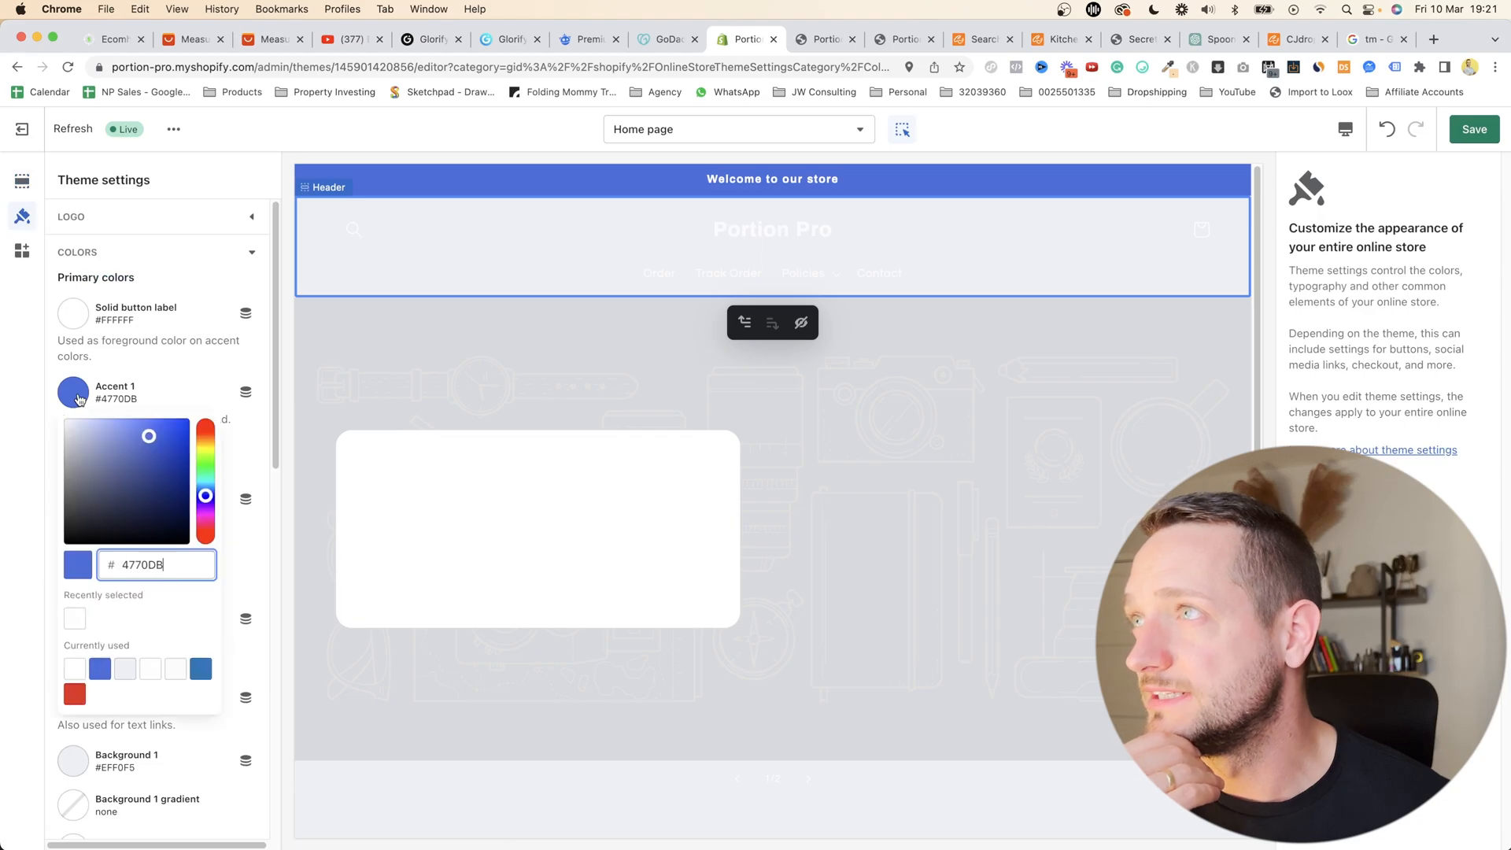
pyautogui.click(22, 437)
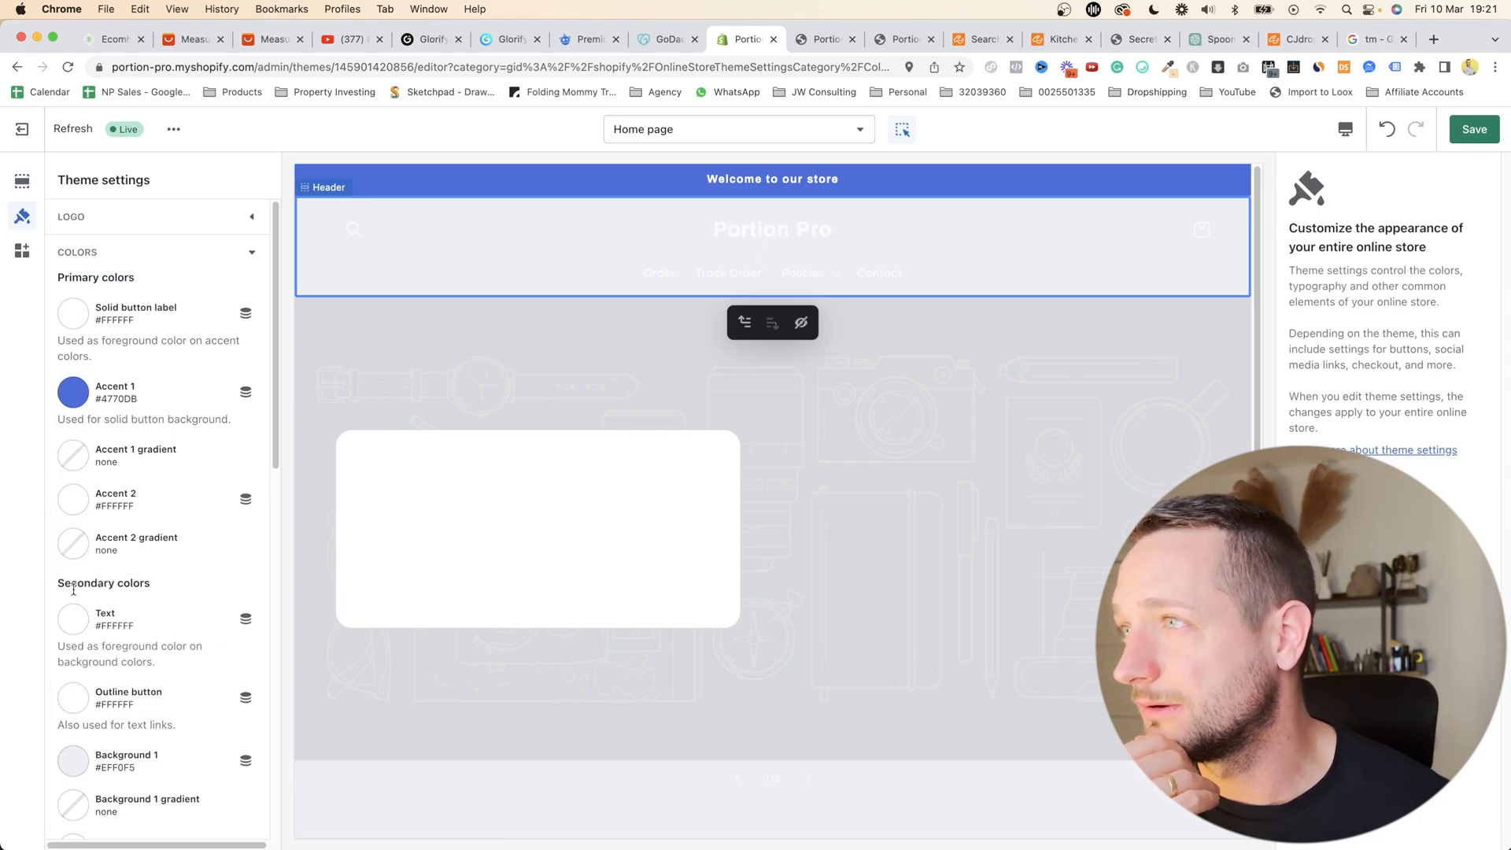
pyautogui.scroll(-5, 73, 588)
pyautogui.click(74, 529)
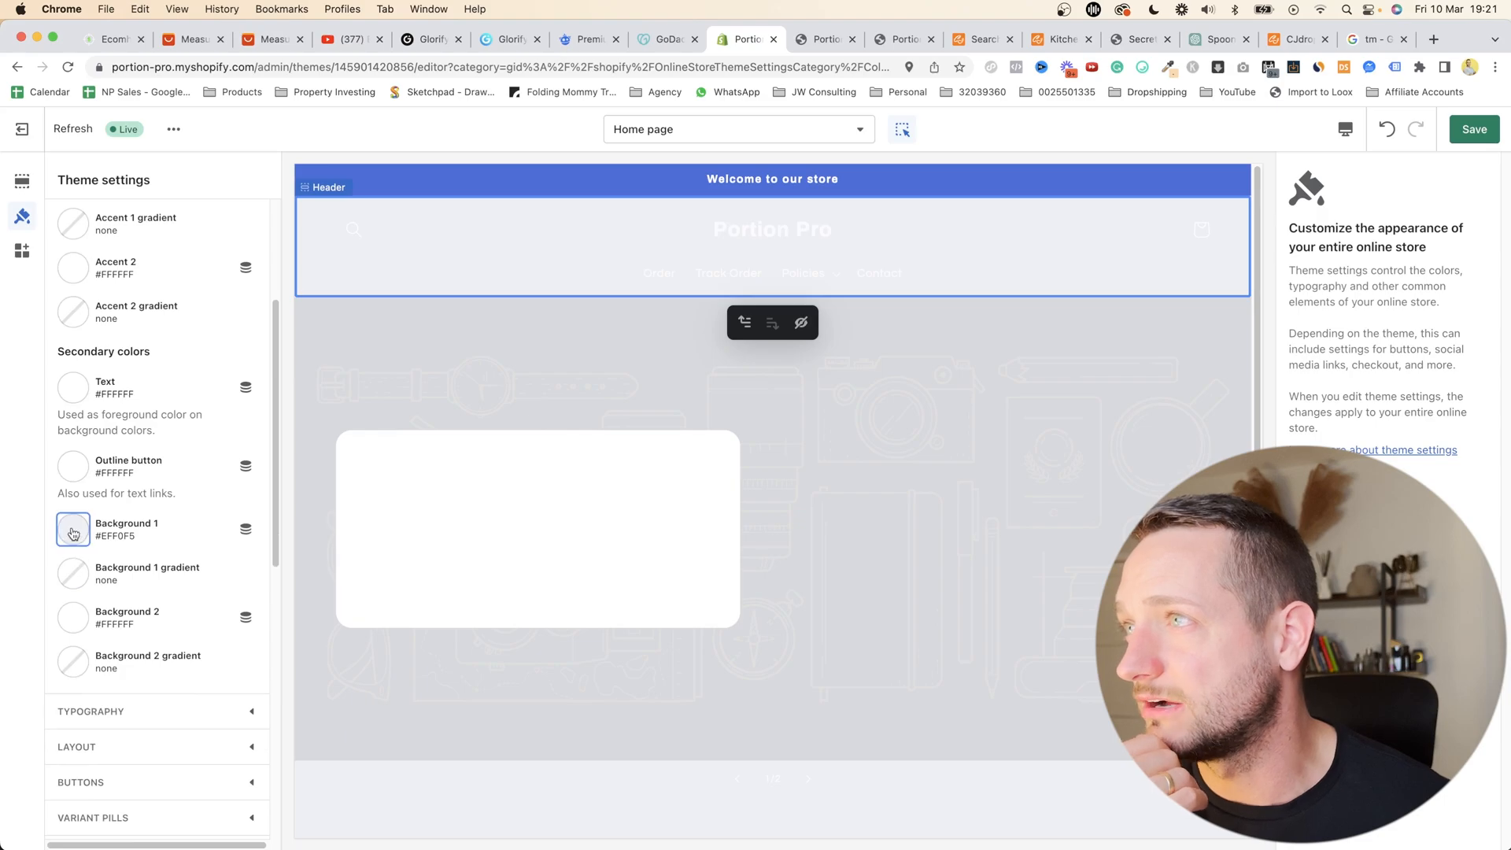
pyautogui.click(398, 141)
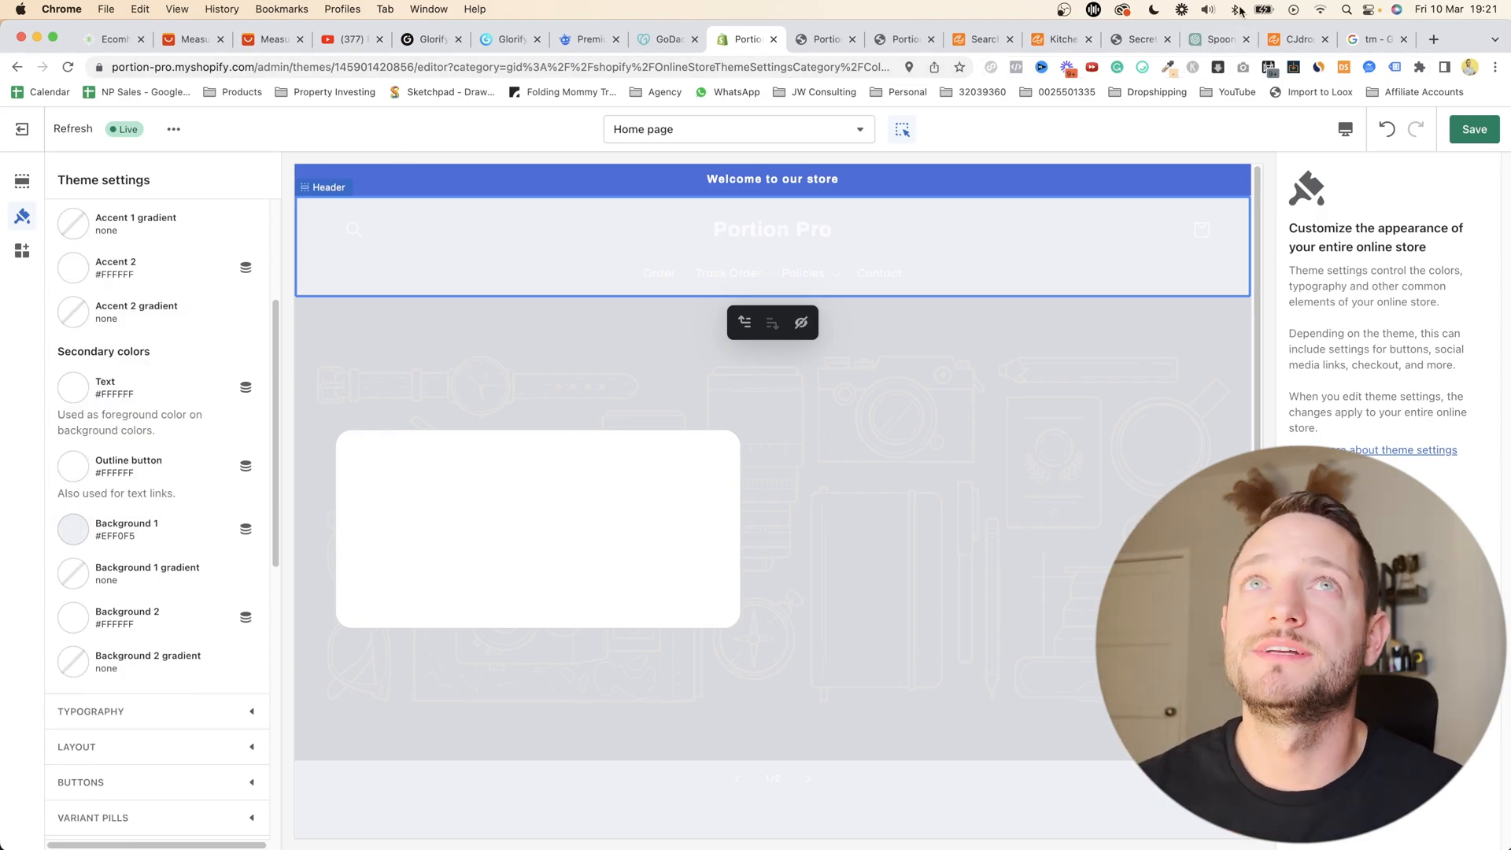
pyautogui.click(1167, 68)
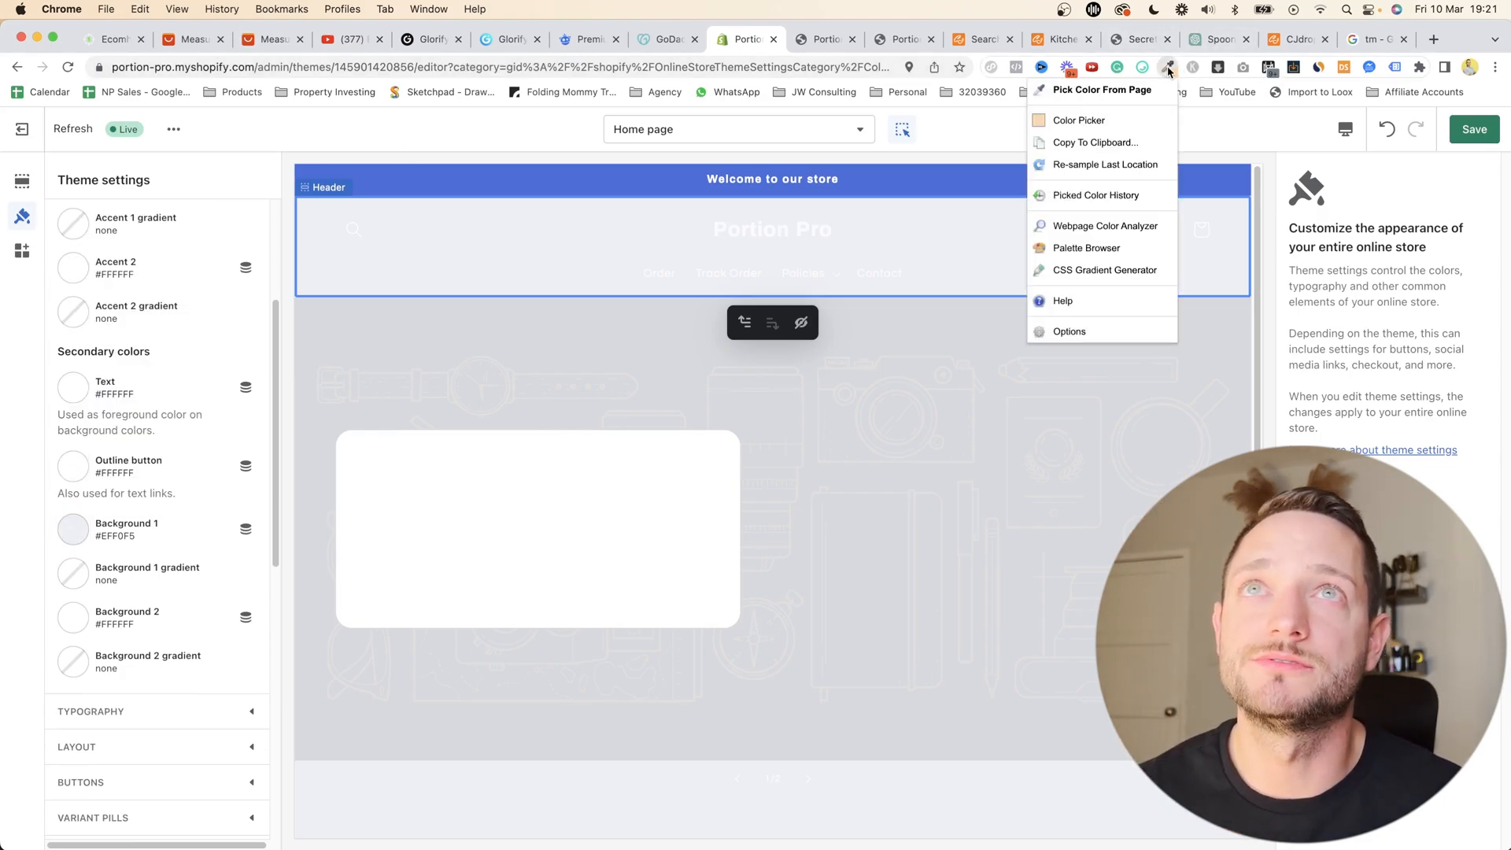
pyautogui.click(1082, 119)
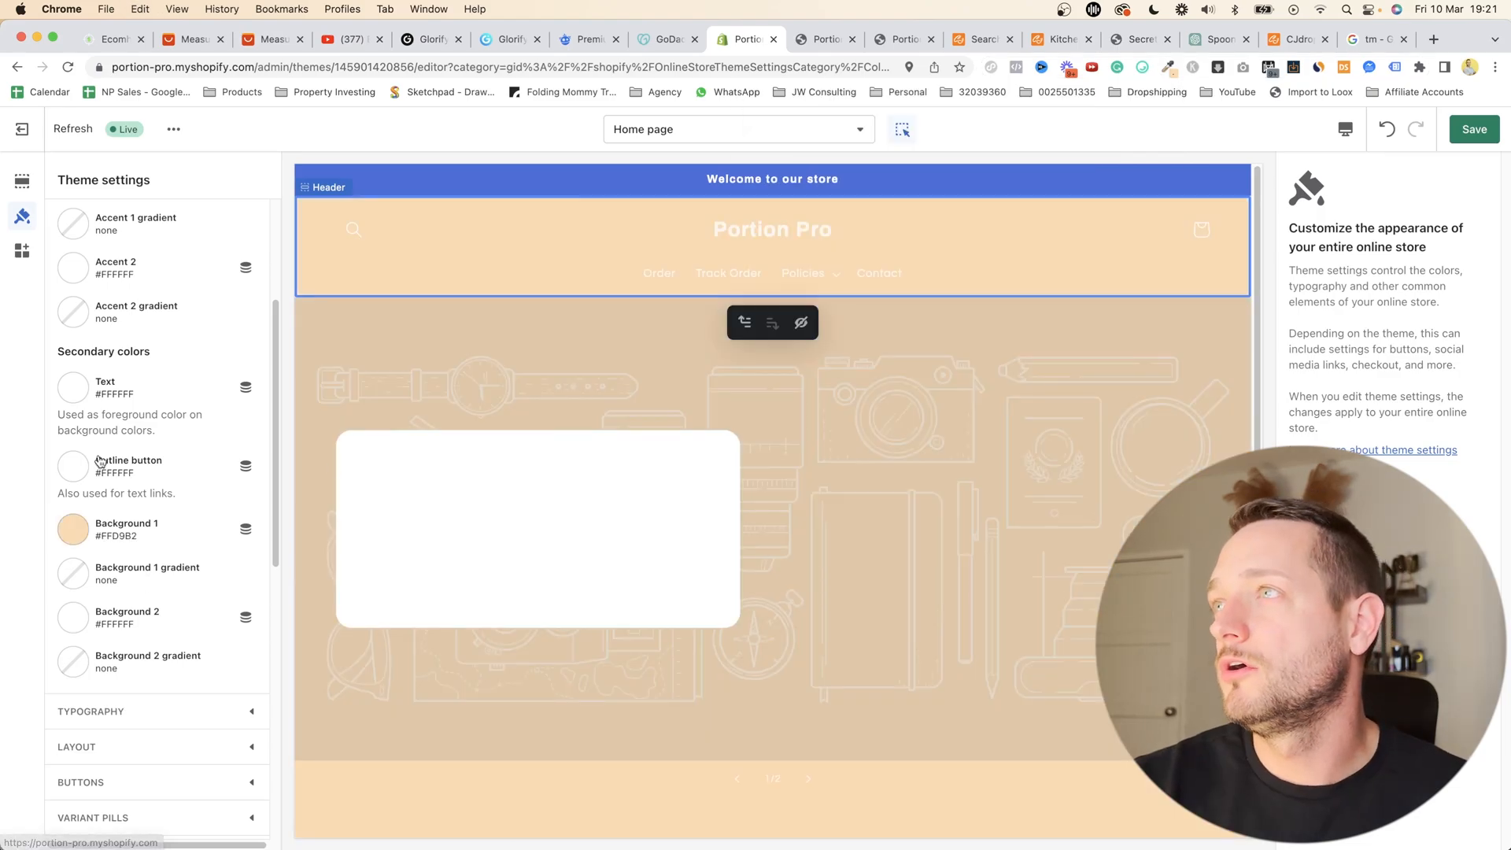
# - Set the theme's Text color to #000000, check the home page preview and select the first slideshow slide
pyautogui.click(70, 397)
pyautogui.moveTo(103, 468); pyautogui.dragTo(11, 612)
pyautogui.scroll(-8, 981, 521)
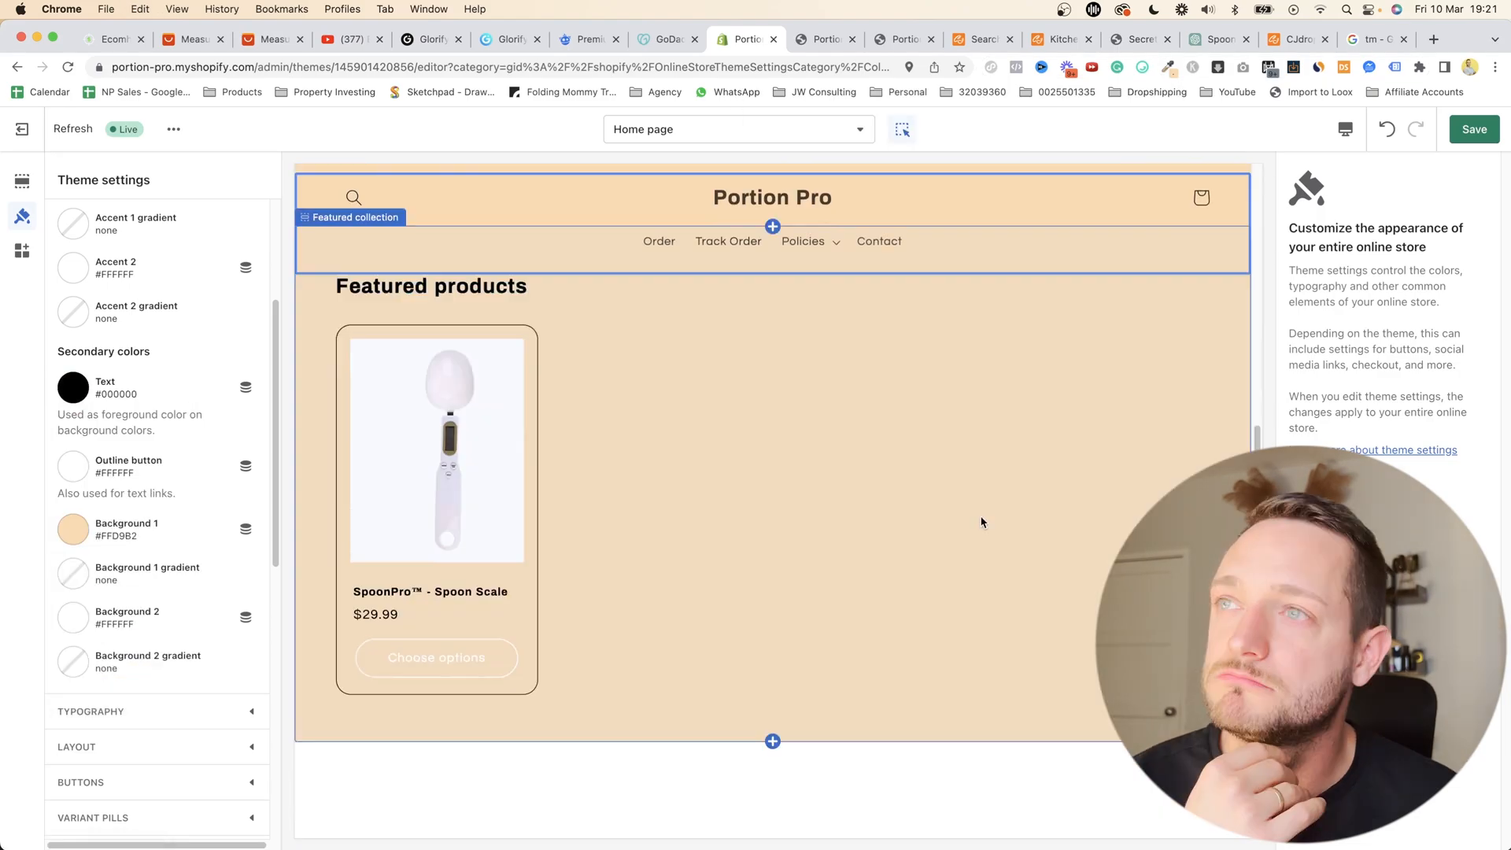
pyautogui.scroll(8, 982, 516)
pyautogui.click(966, 427)
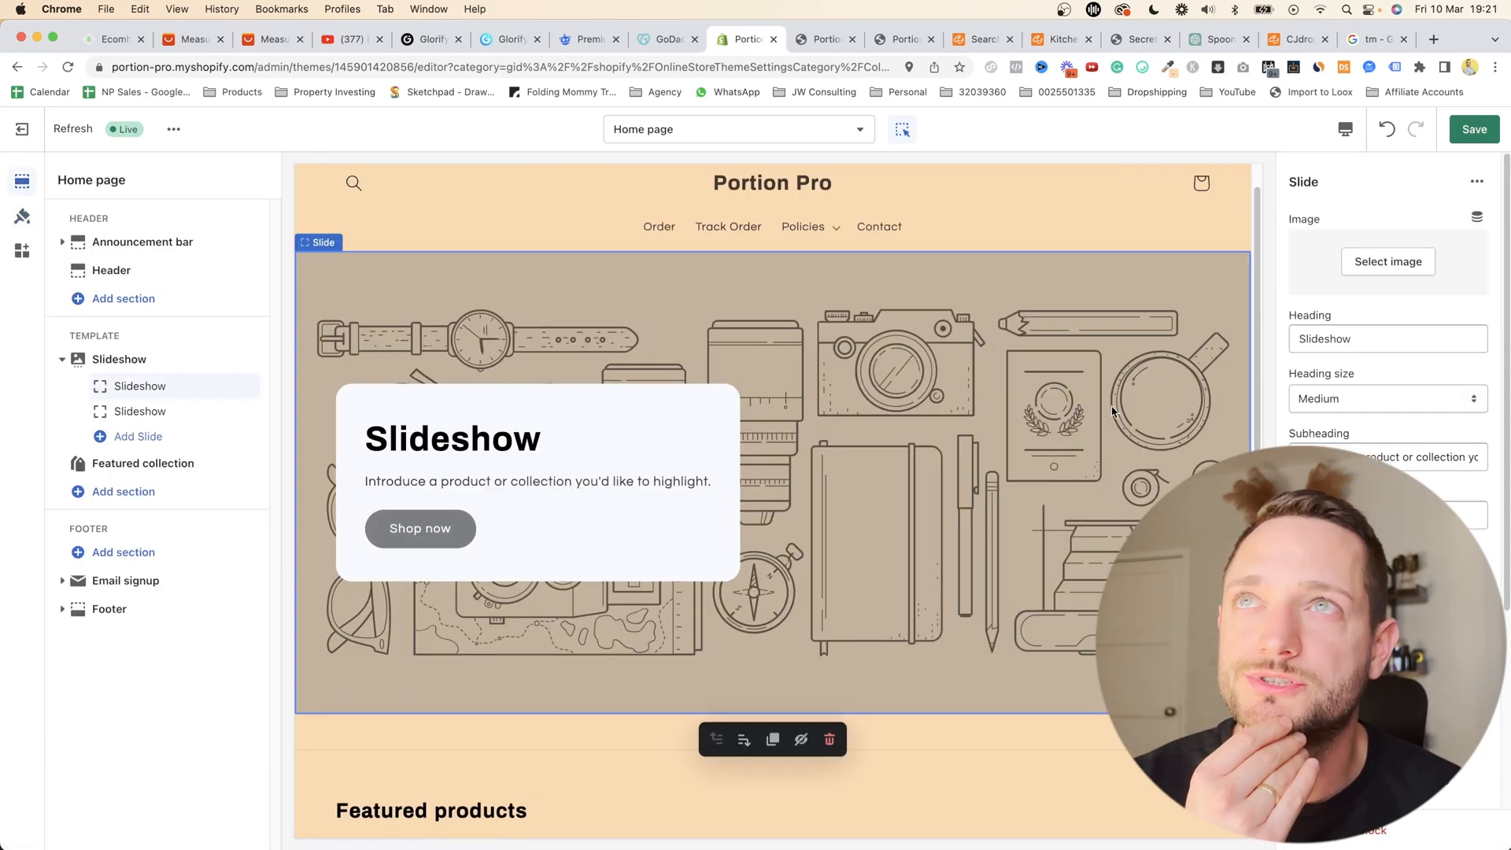
# - Set the color scheme of the home page header section to Background 2
pyautogui.click(995, 254)
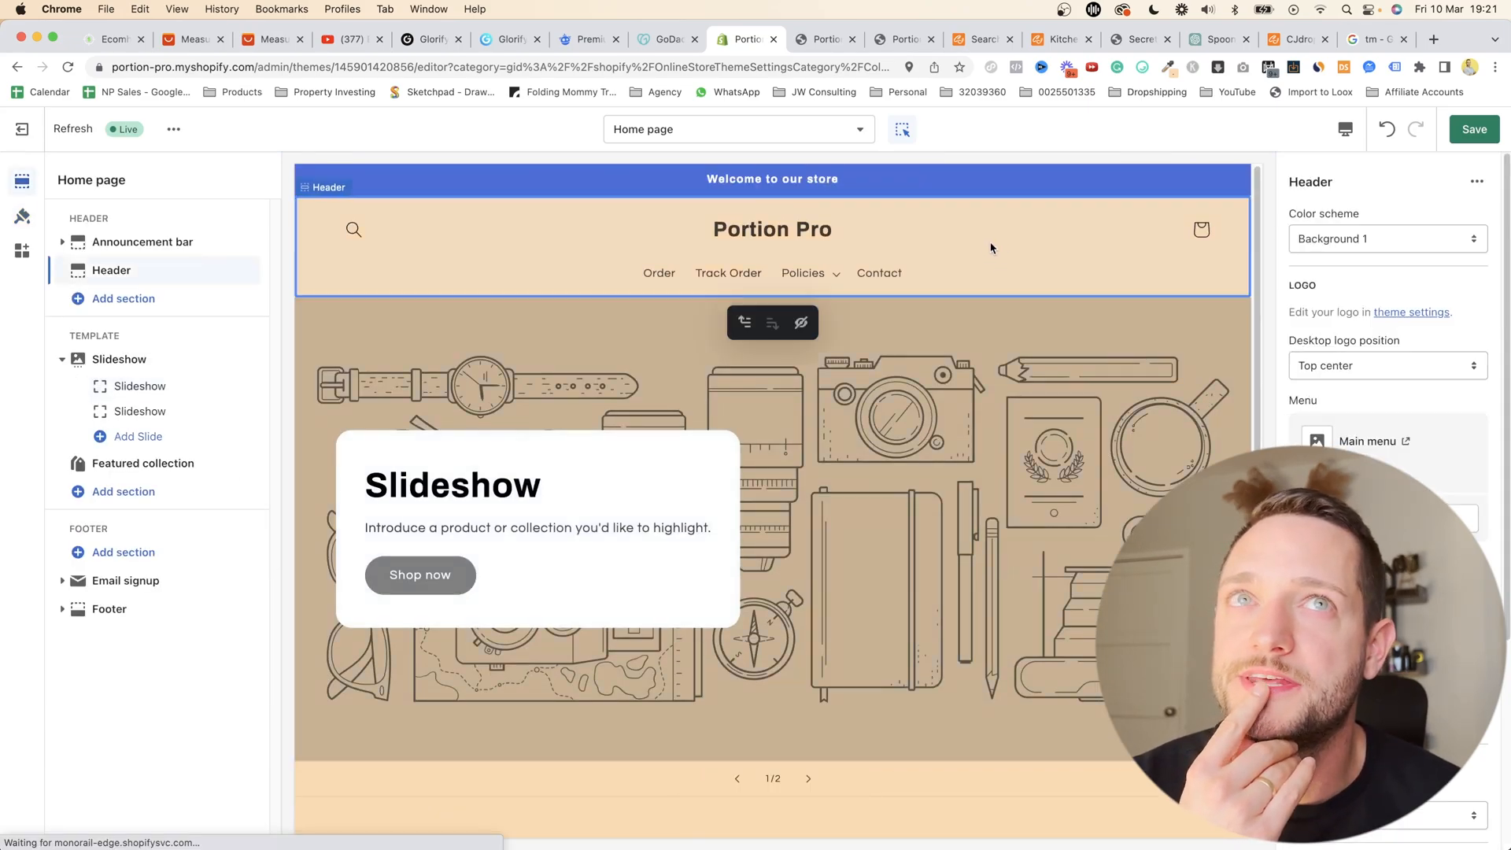
pyautogui.click(1346, 251)
pyautogui.click(1345, 257)
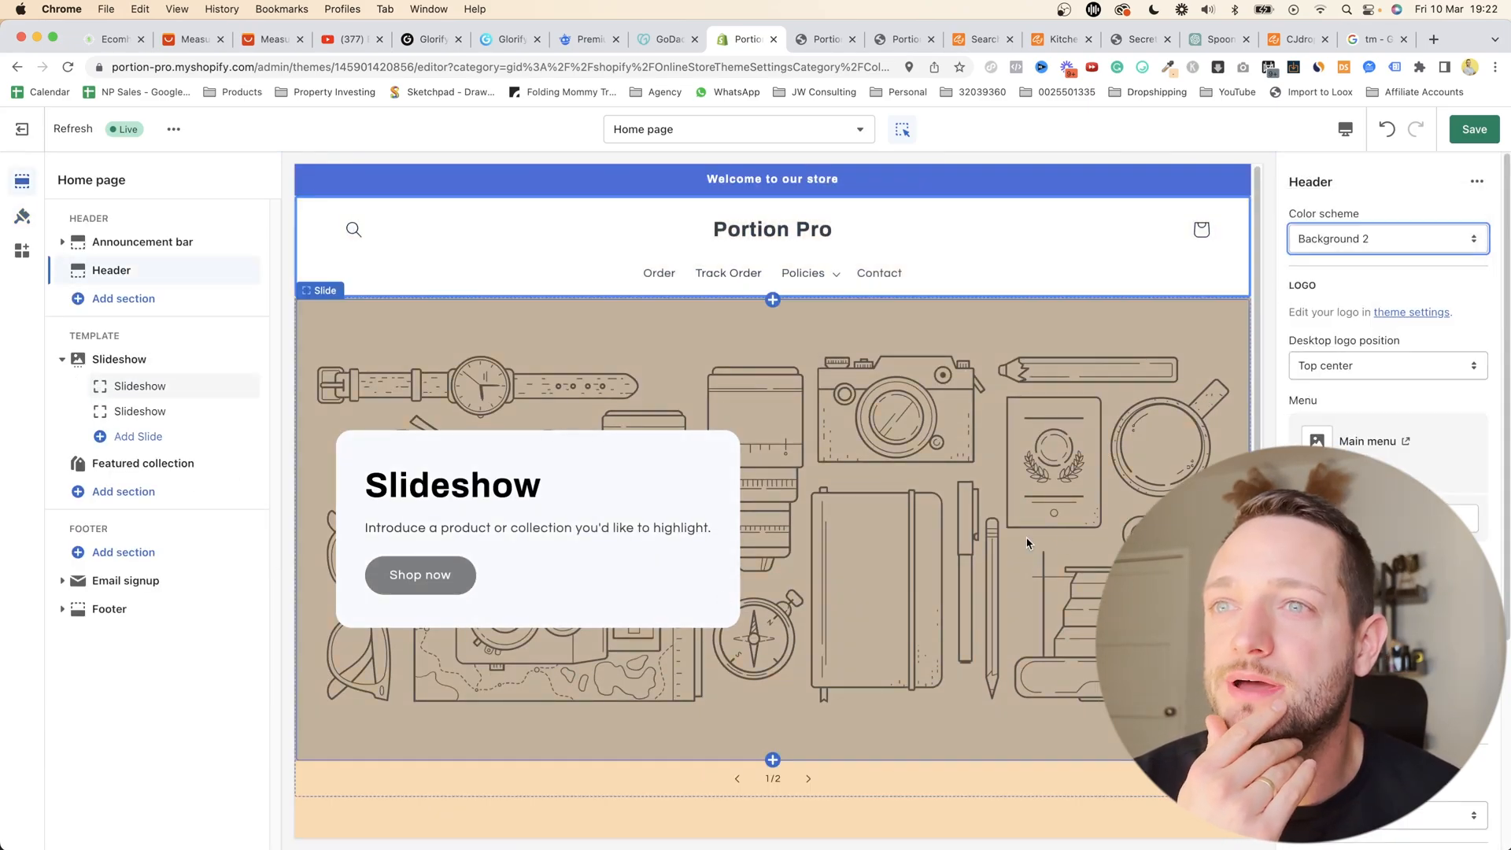
# - Remove the Featured collection section from the home page template
pyautogui.scroll(-7, 1027, 543)
pyautogui.click(1032, 574)
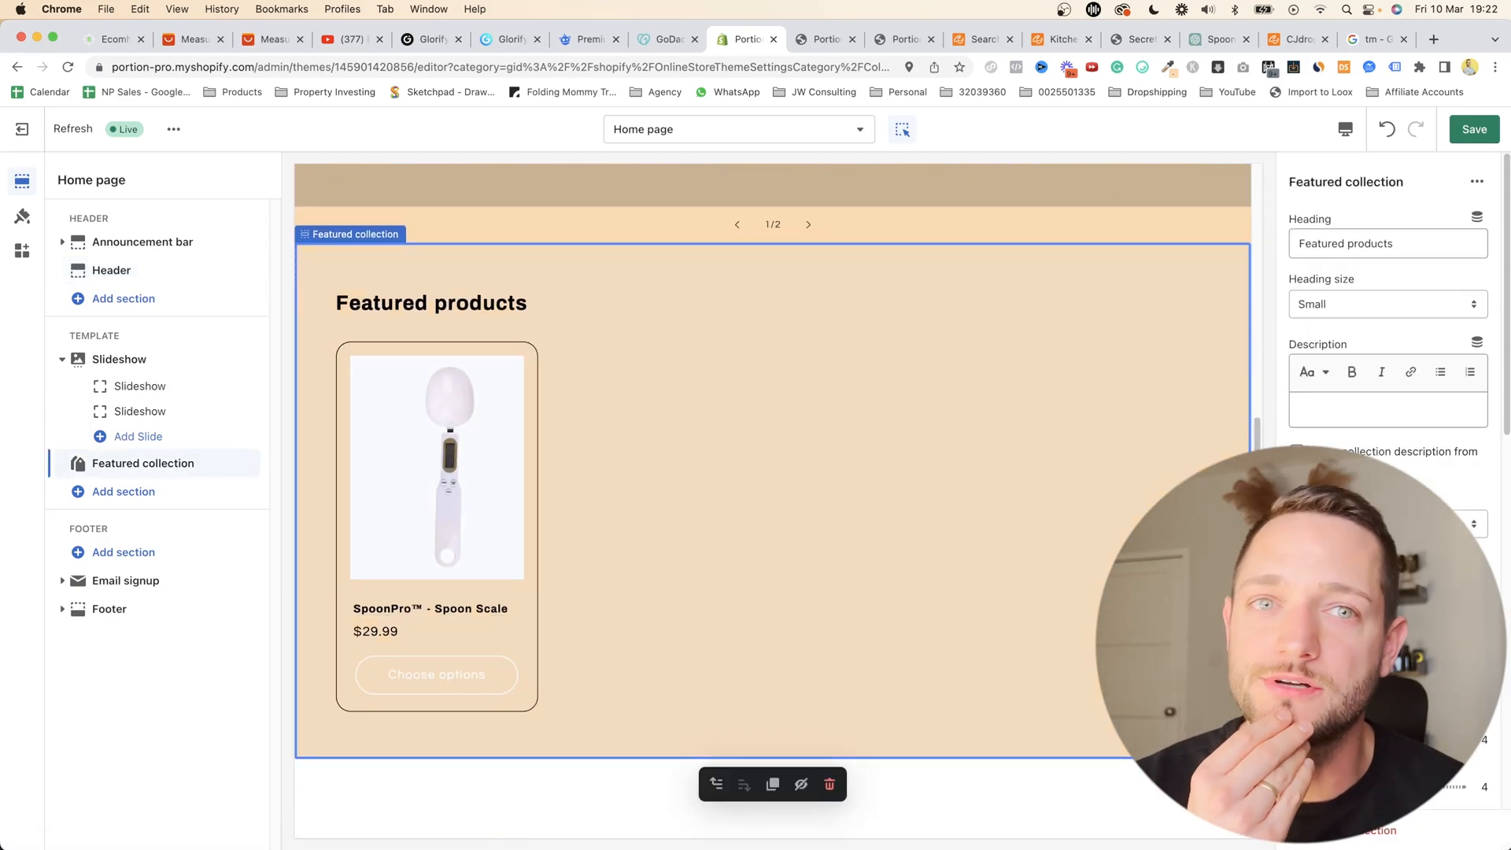
pyautogui.click(1347, 830)
pyautogui.scroll(5, 727, 486)
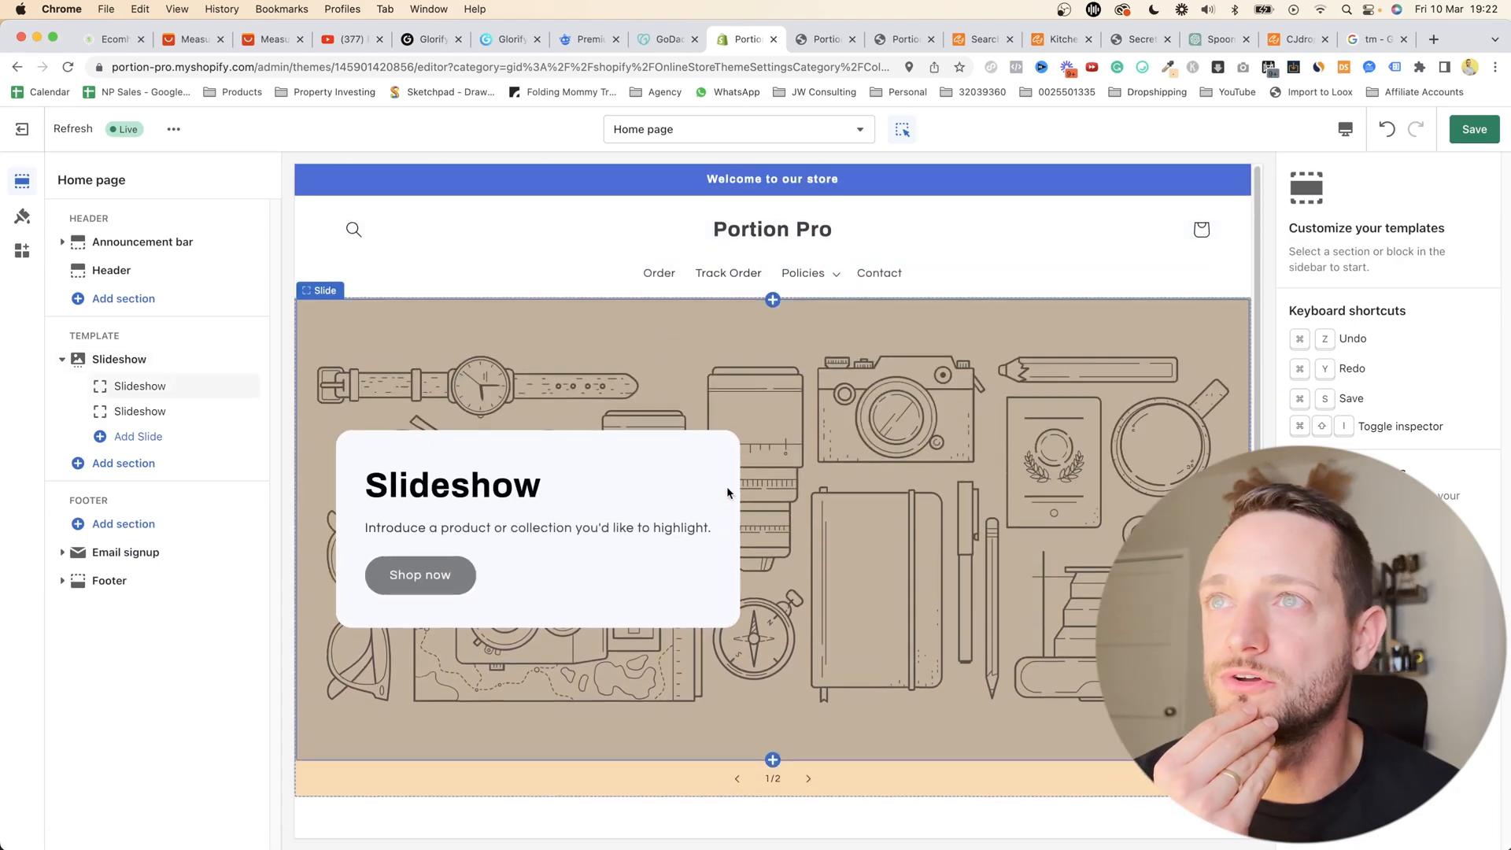
# - Try Background 2 as the footer's color scheme, and settle on Background 1
pyautogui.scroll(-5, 727, 493)
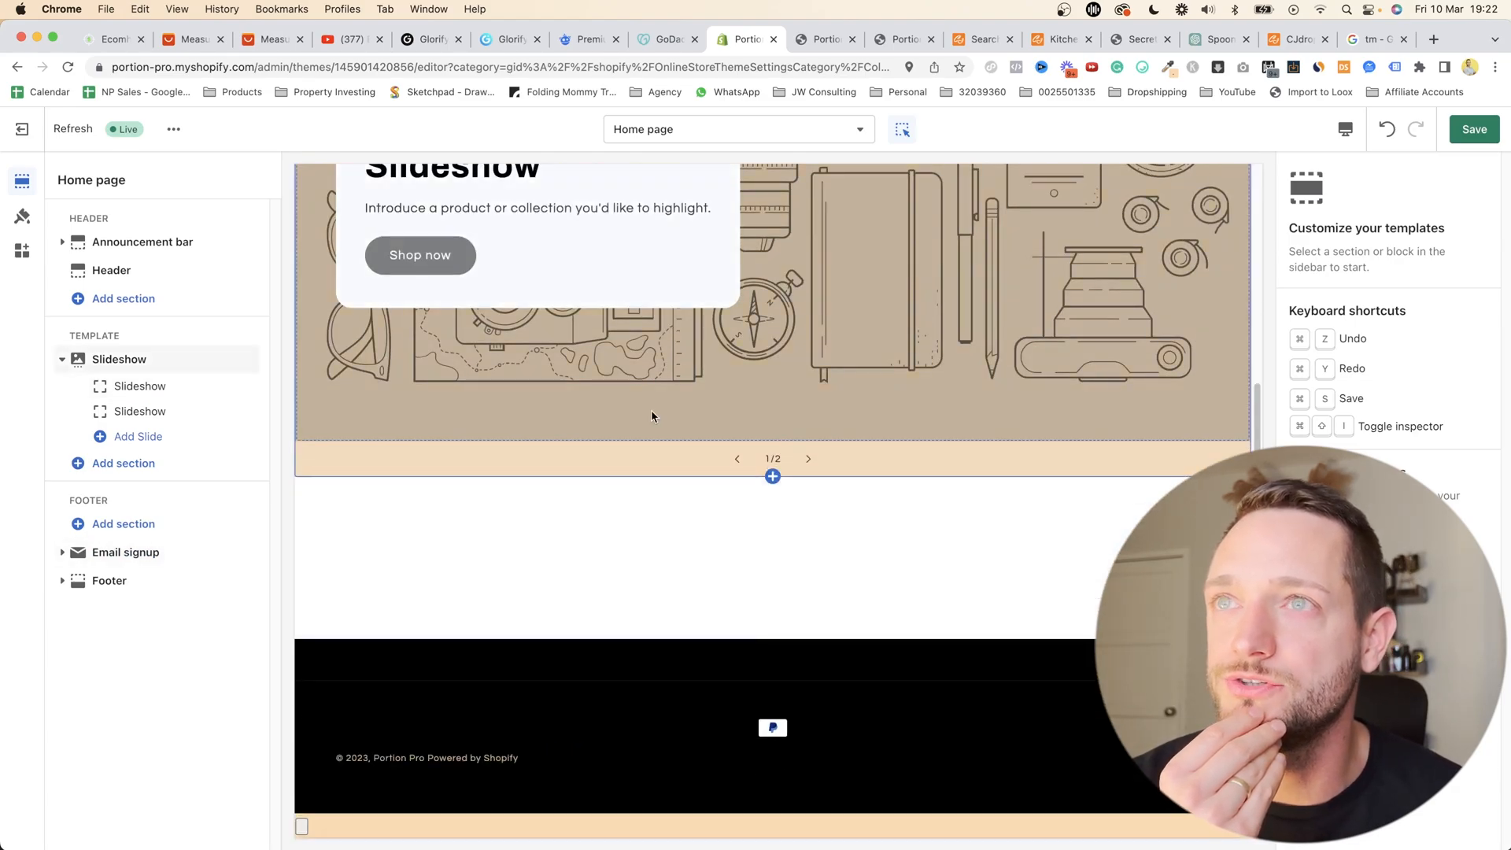
pyautogui.click(615, 714)
pyautogui.click(1348, 239)
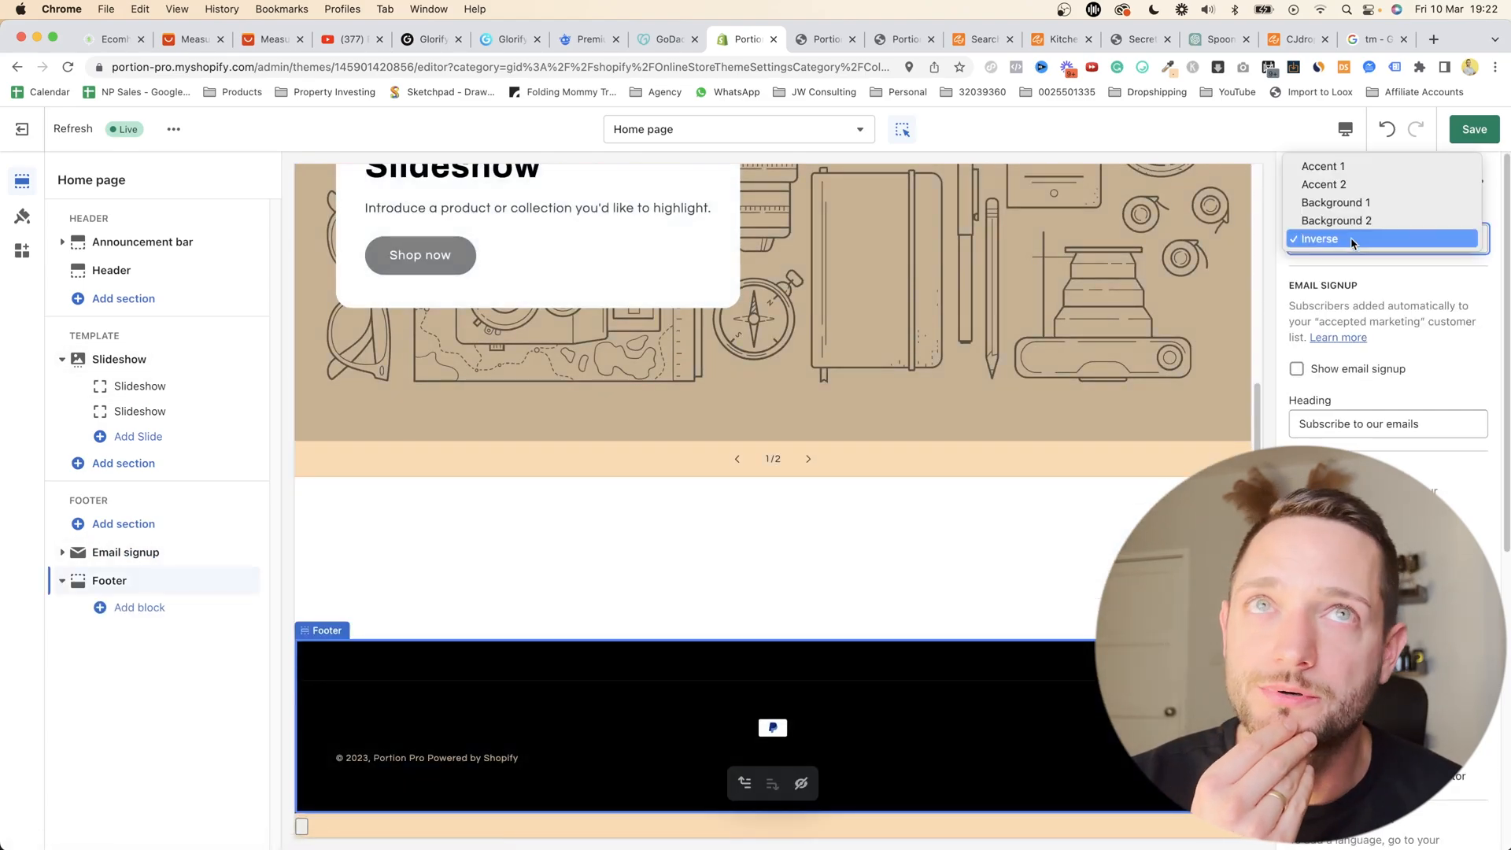
pyautogui.click(1350, 221)
pyautogui.click(1345, 240)
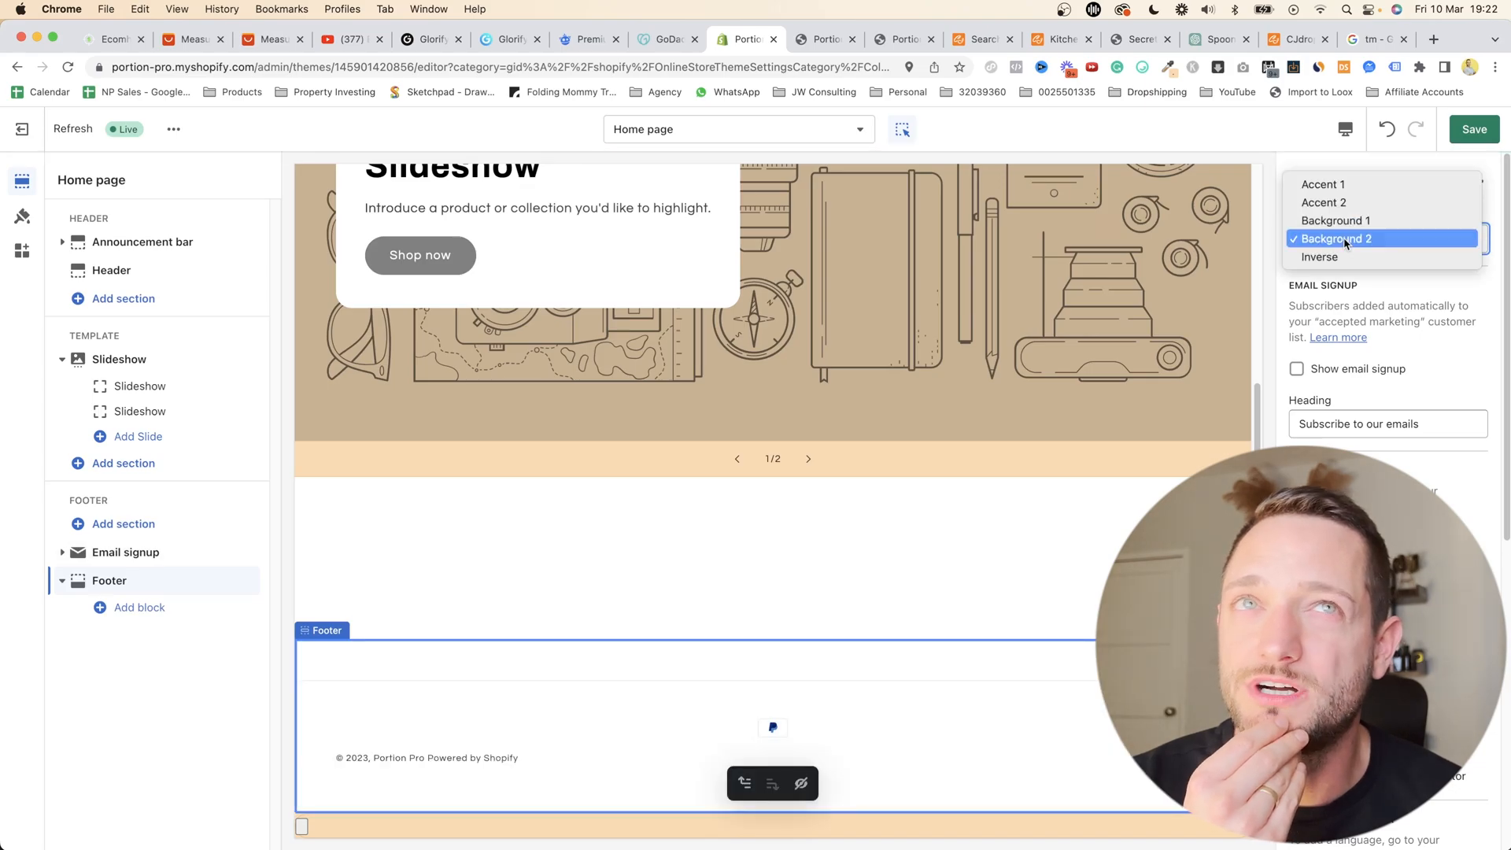
pyautogui.click(1347, 221)
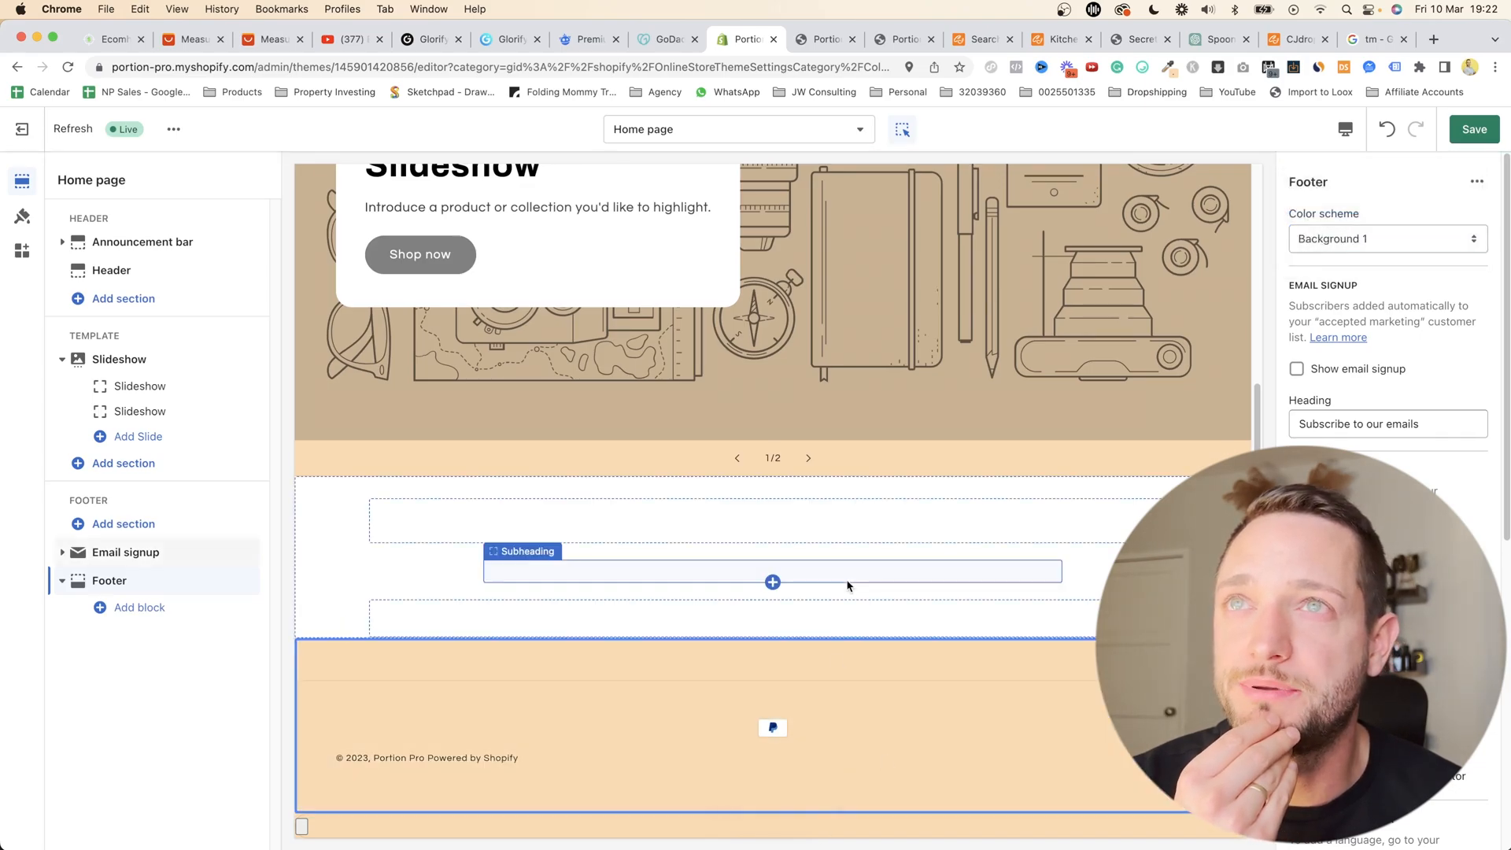
pyautogui.click(846, 586)
pyautogui.scroll(5, 1082, 520)
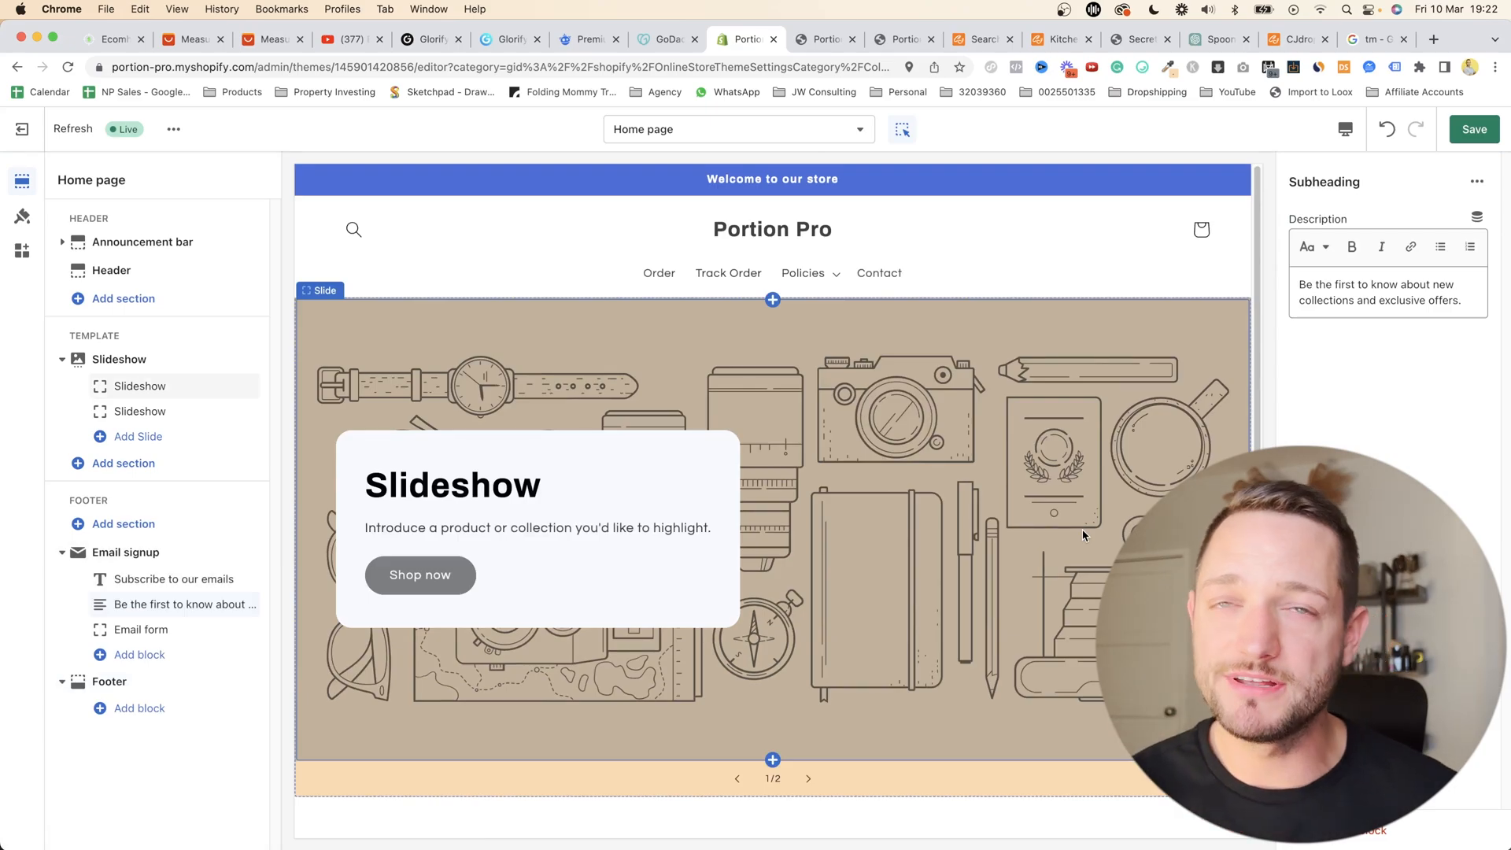
# - Change the theme's Accent 1 color to black, #000000, in the theme color settings
pyautogui.click(23, 217)
pyautogui.click(75, 400)
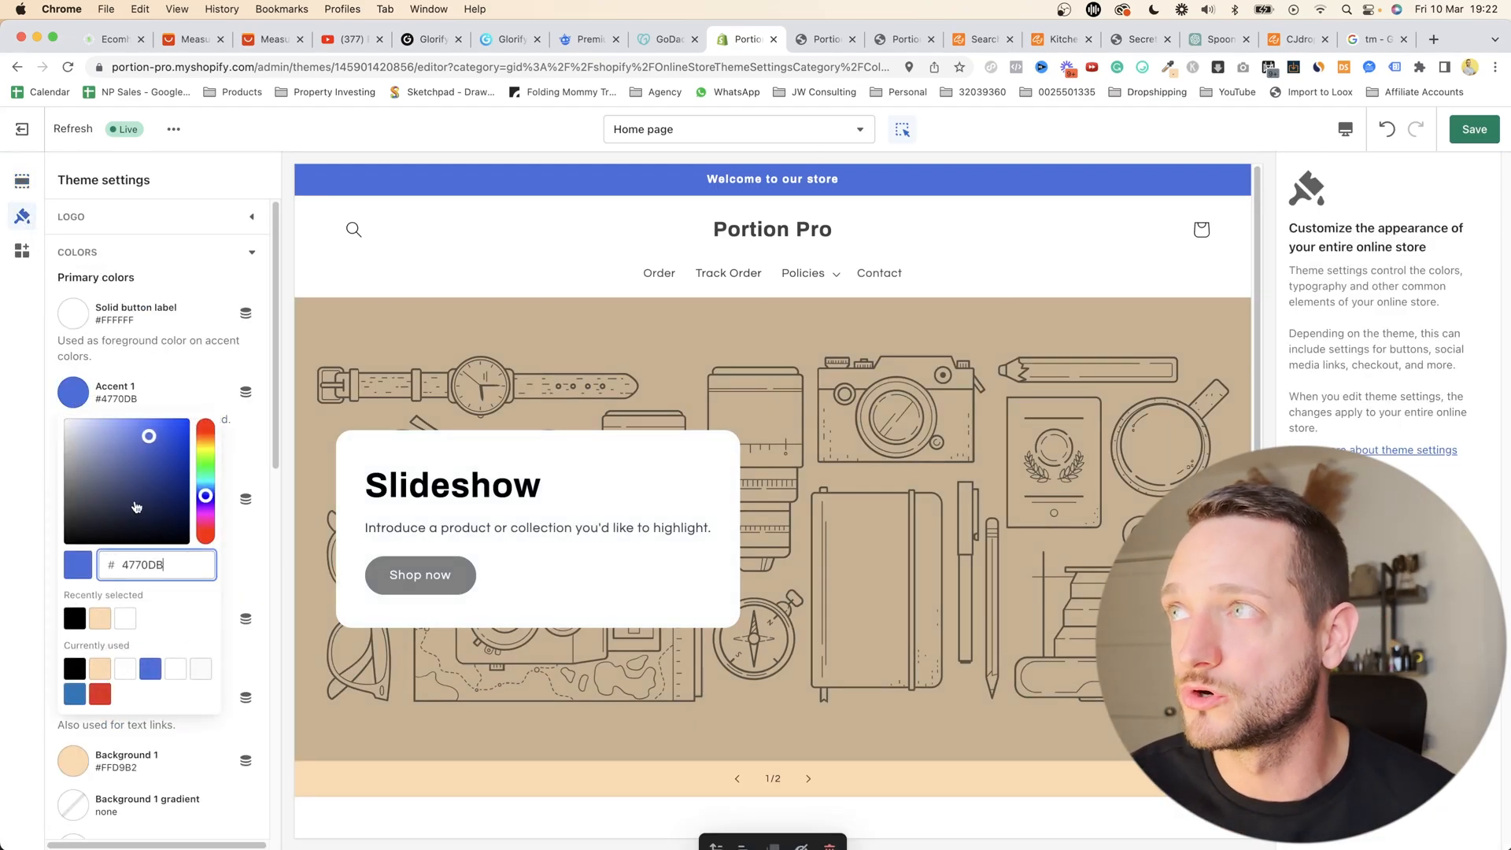
pyautogui.moveTo(138, 510); pyautogui.dragTo(61, 546)
pyautogui.click(25, 531)
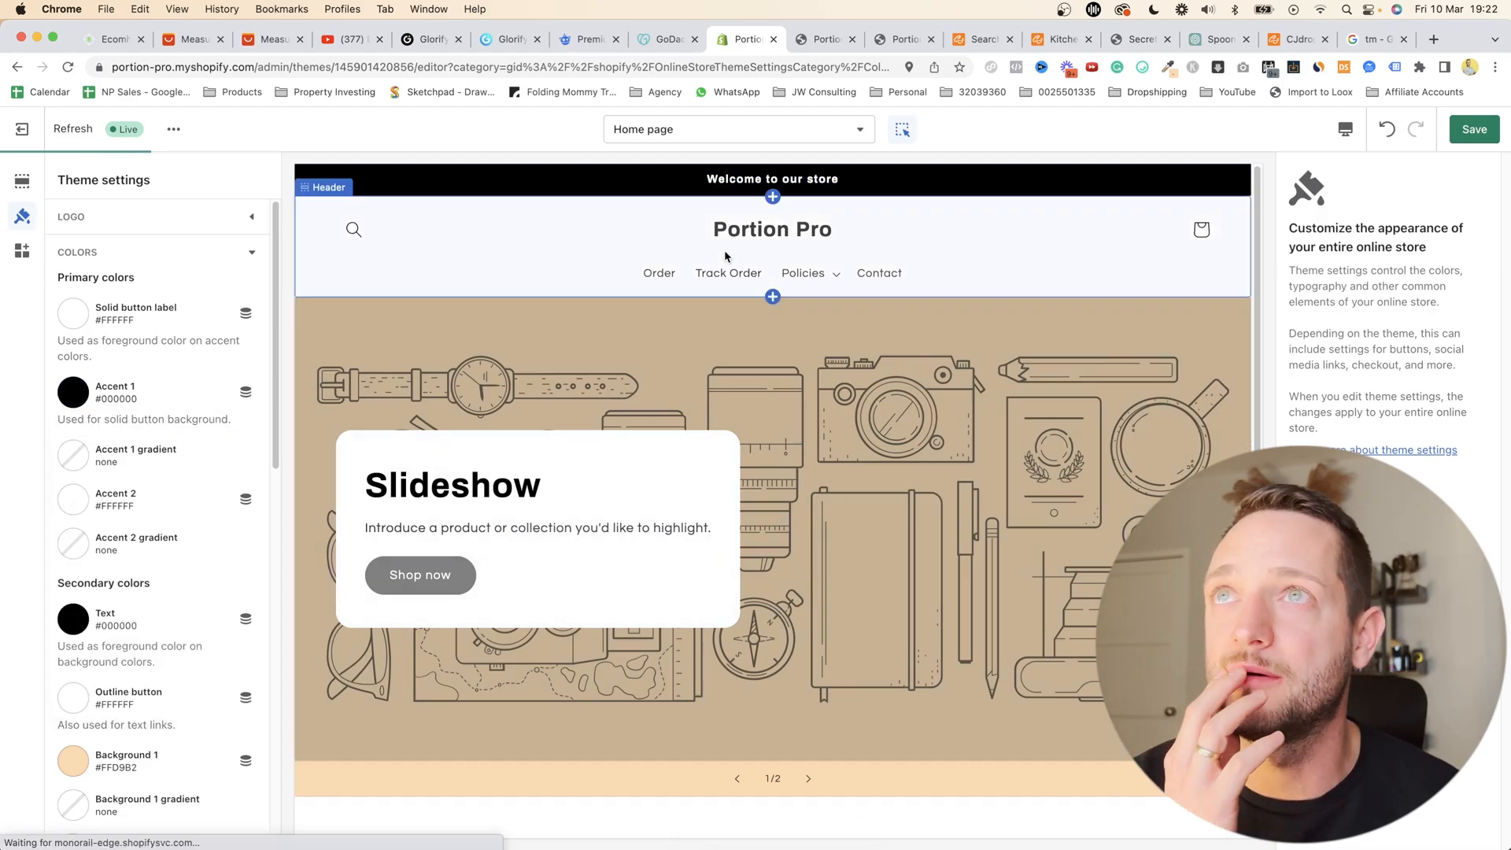
pyautogui.click(1026, 650)
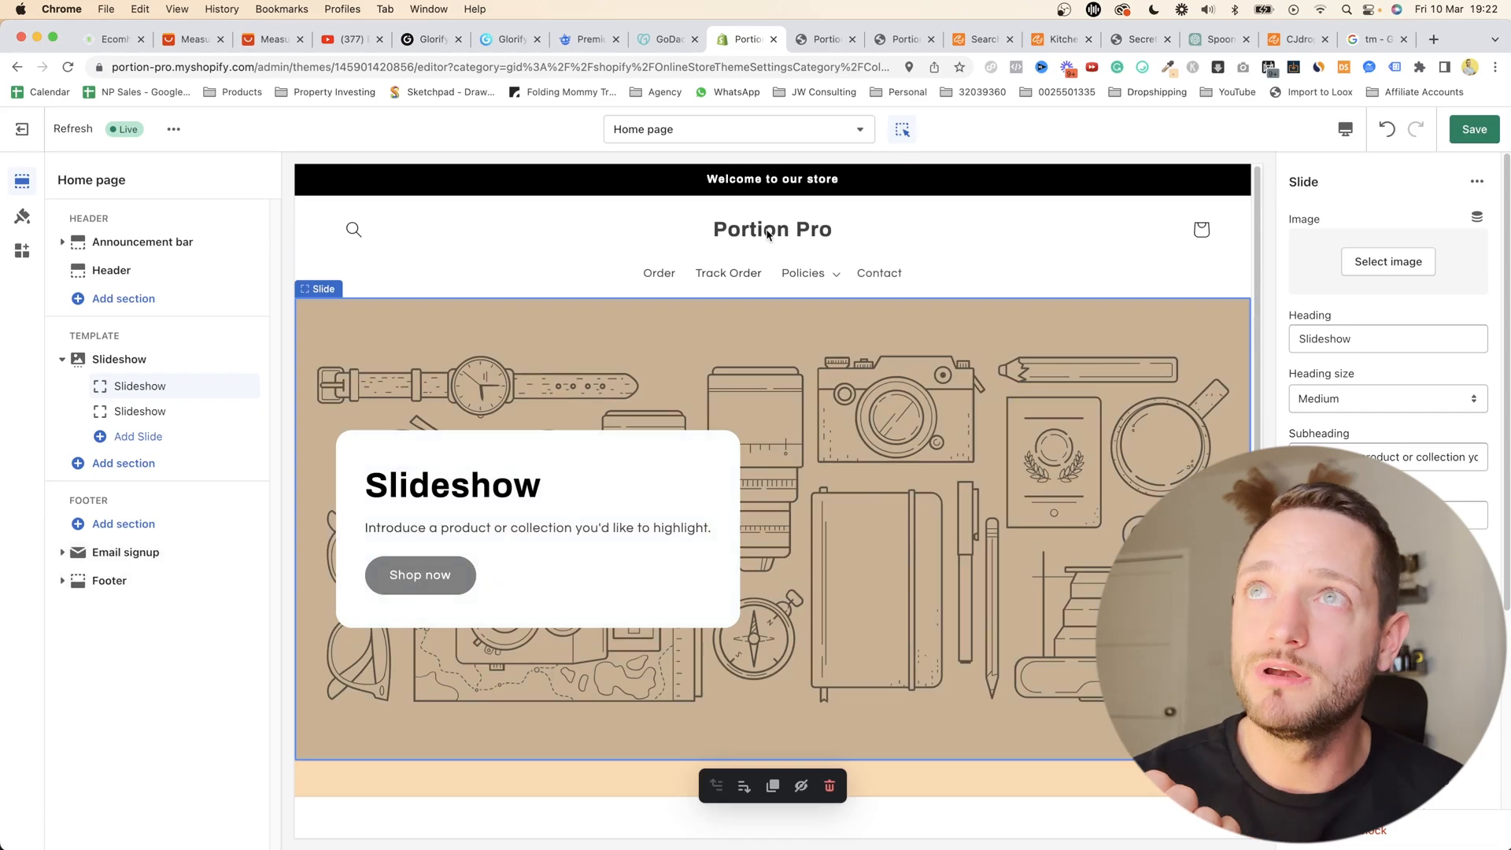
# - Upload the portionpro logo PNG ending in e96 from the Downloads folder as the store logo in the theme settings
pyautogui.click(768, 234)
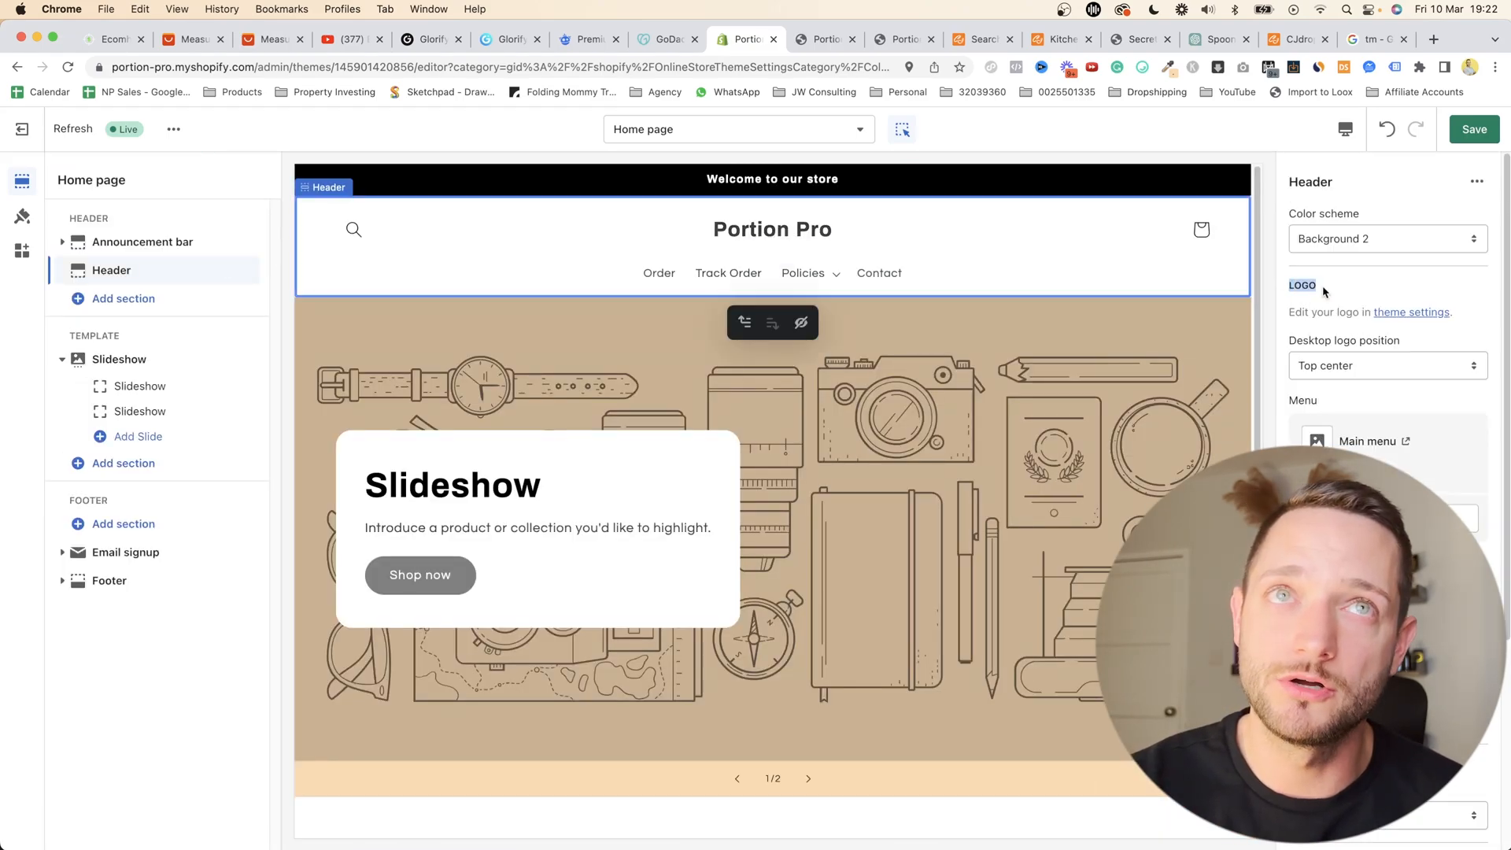
pyautogui.click(1382, 313)
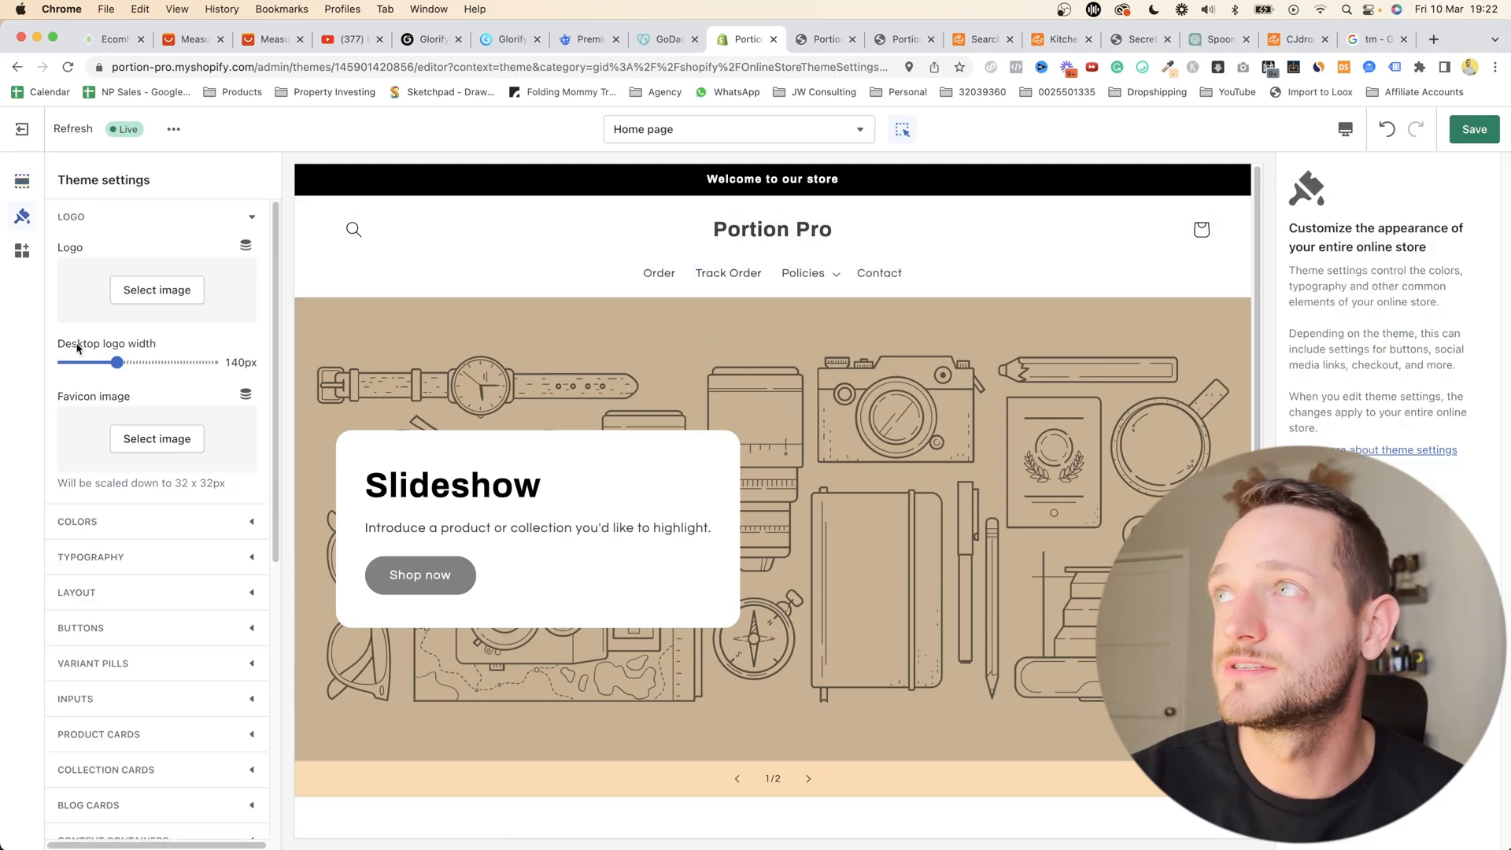
pyautogui.click(140, 291)
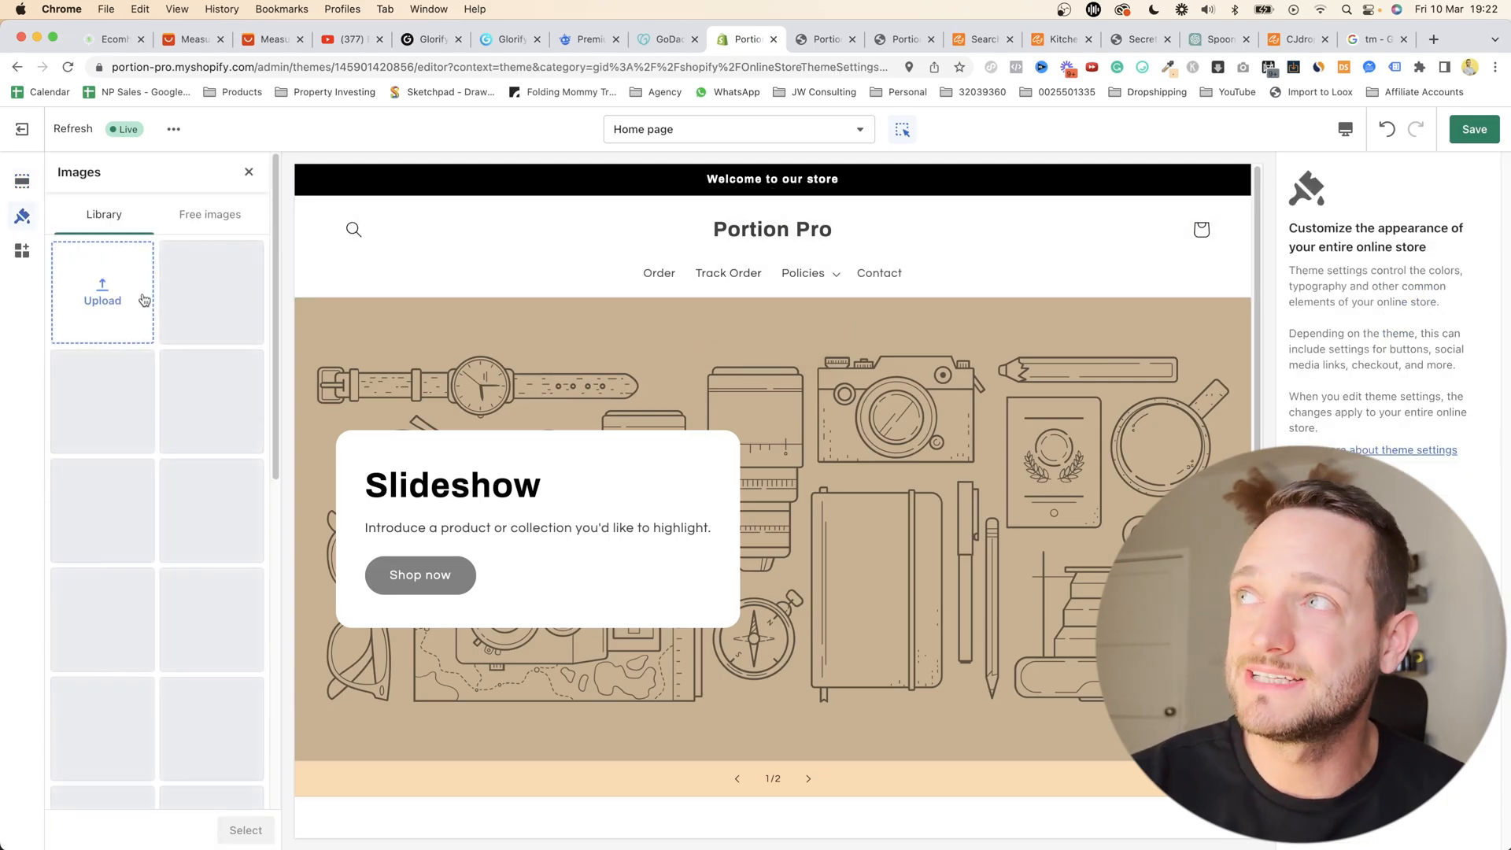
pyautogui.click(171, 298)
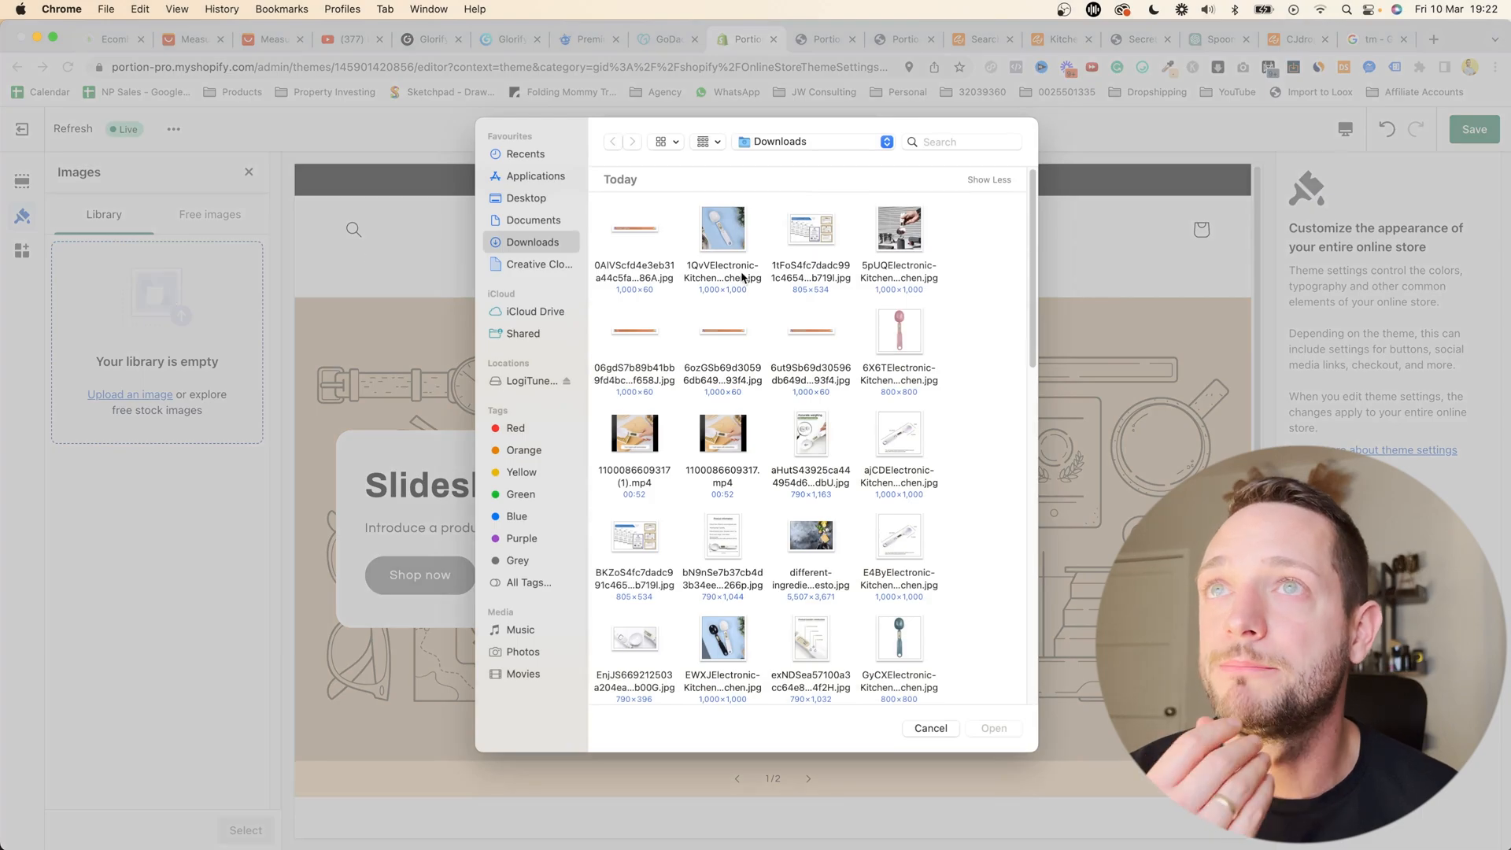
pyautogui.scroll(-15, 947, 367)
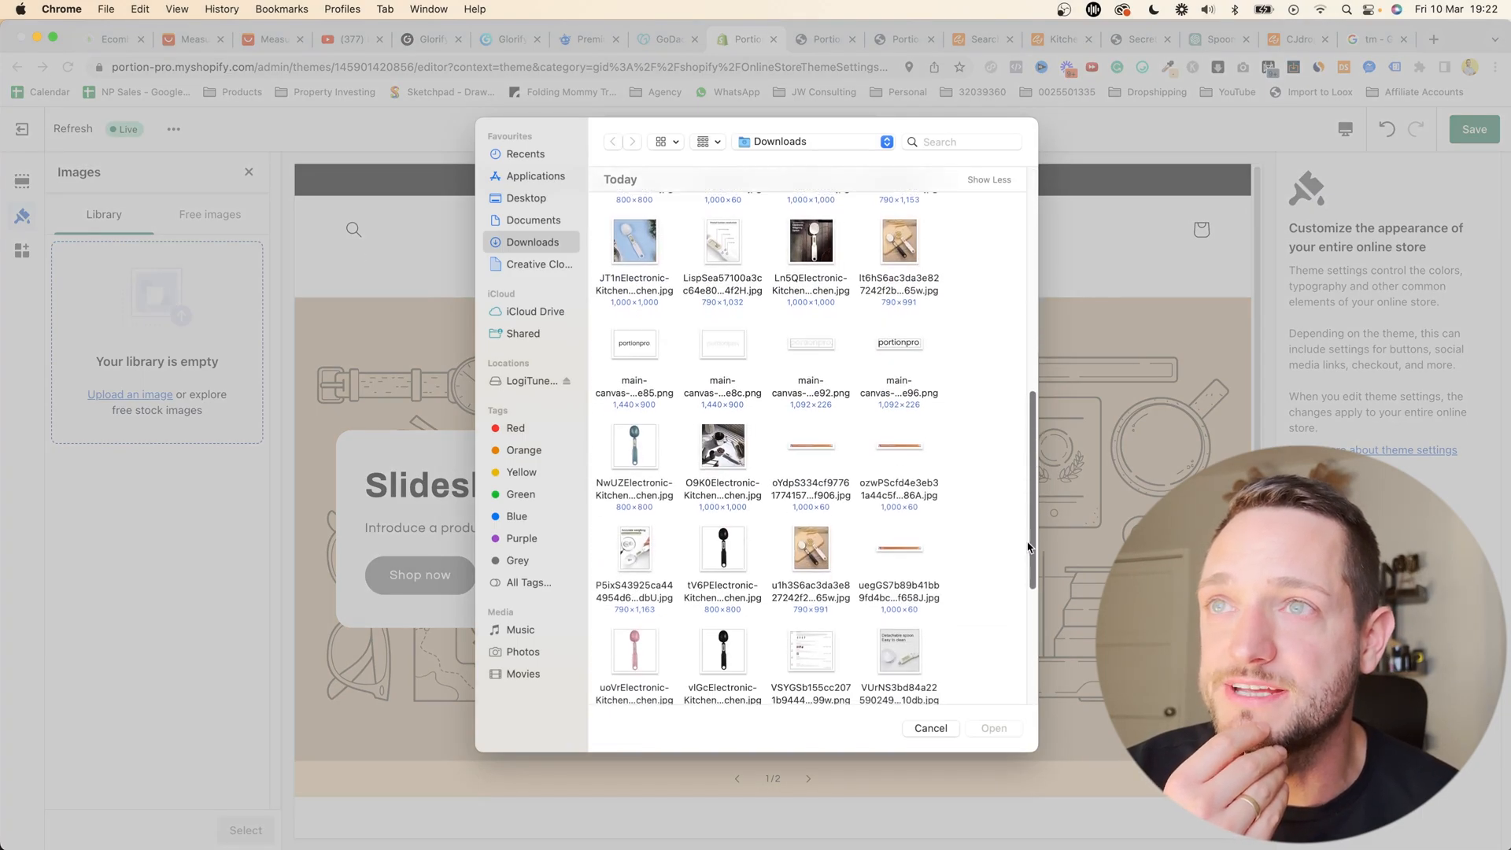
pyautogui.scroll(5, 1022, 624)
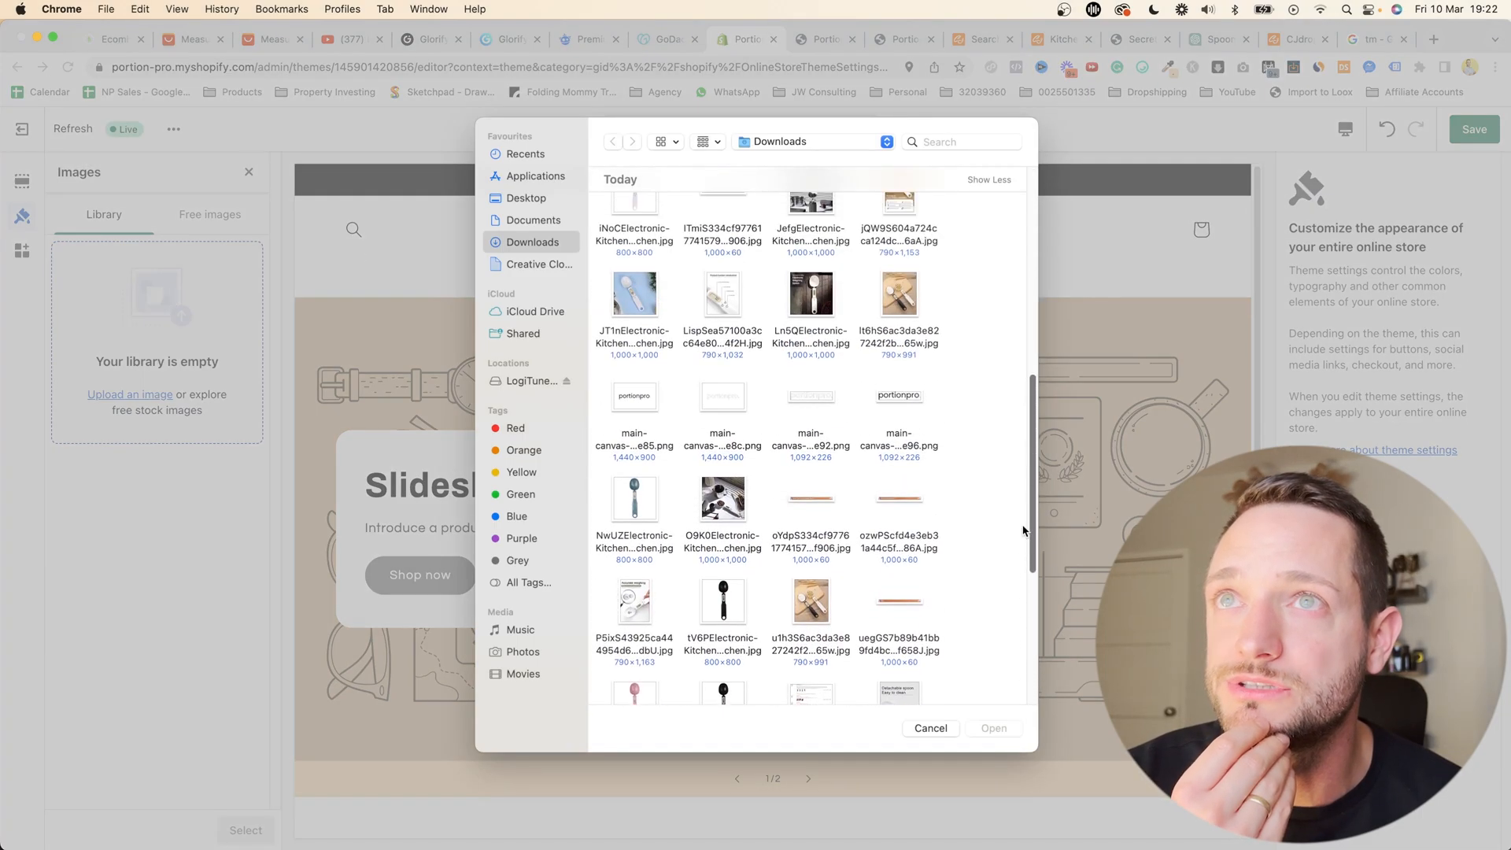
pyautogui.scroll(2, 1021, 512)
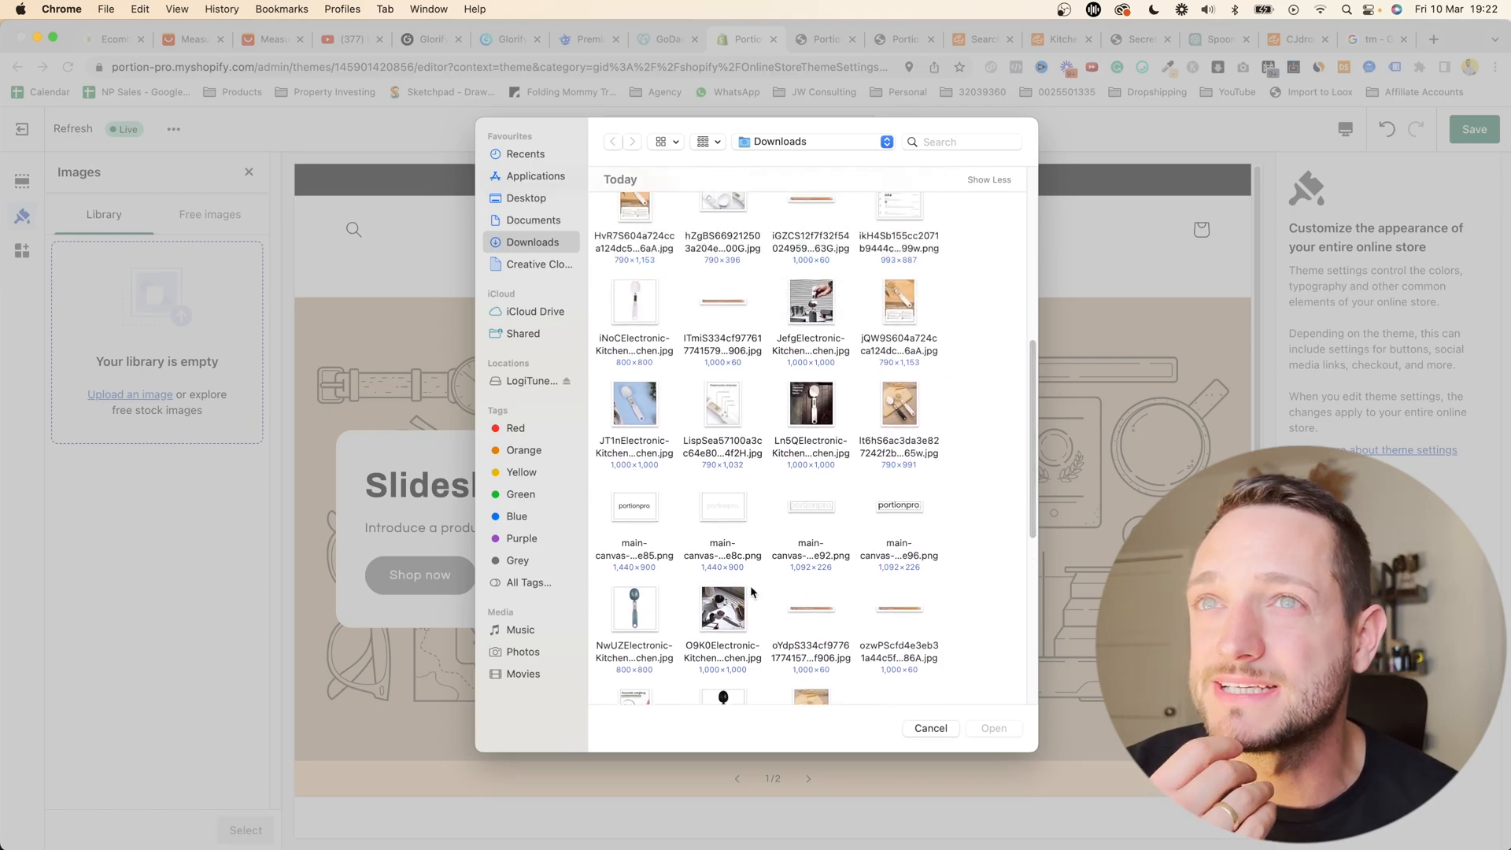
pyautogui.doubleClick(876, 515)
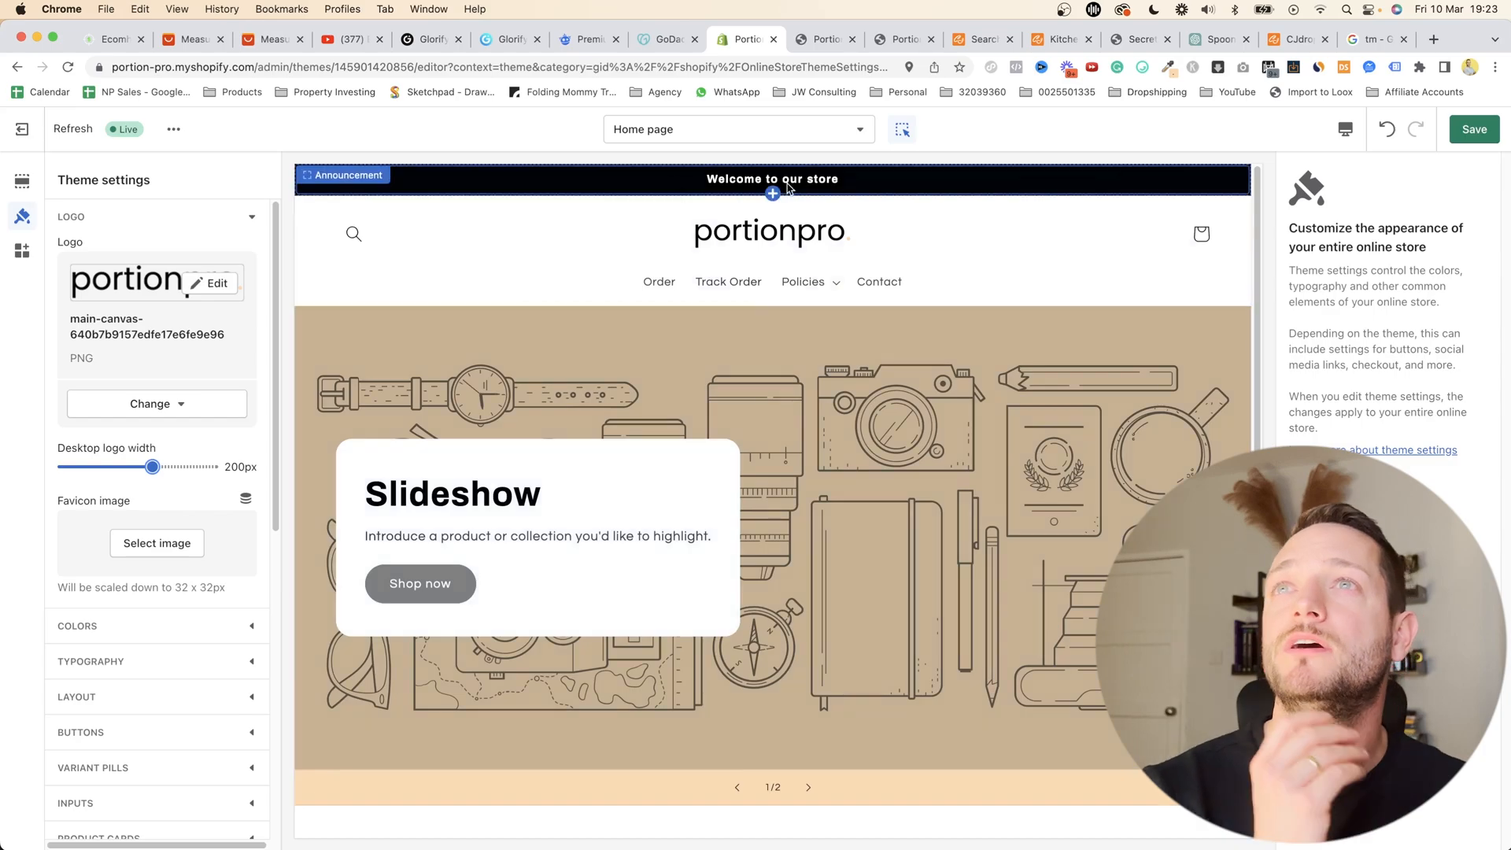
# - Change the announcement bar text to "50% OFF & FREE Shipping Ends Soon"
pyautogui.click(822, 182)
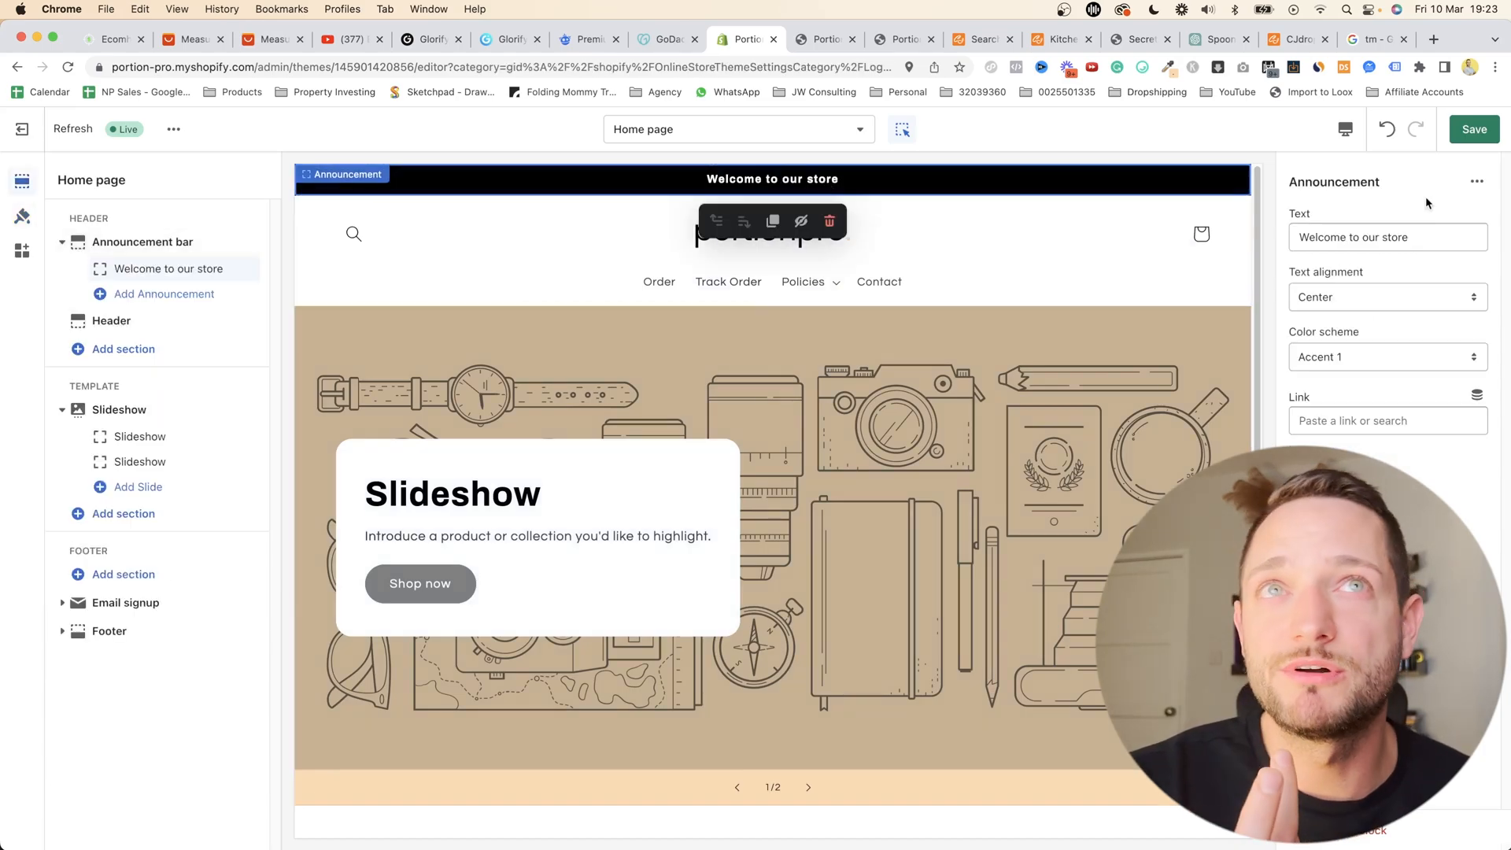
pyautogui.moveTo(1424, 234); pyautogui.dragTo(1317, 239)
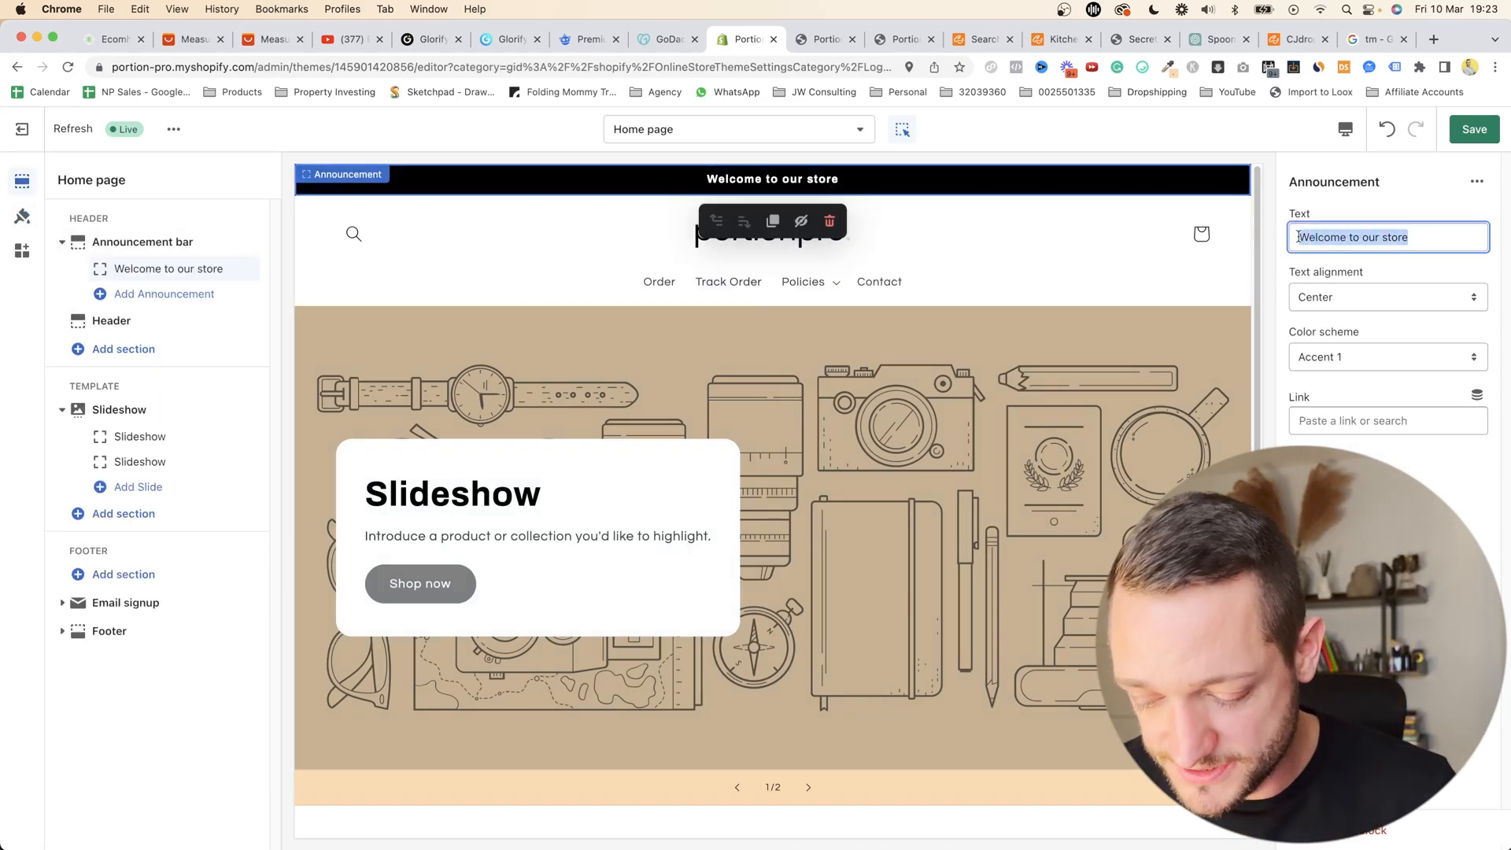
pyautogui.write('50% OFF &')
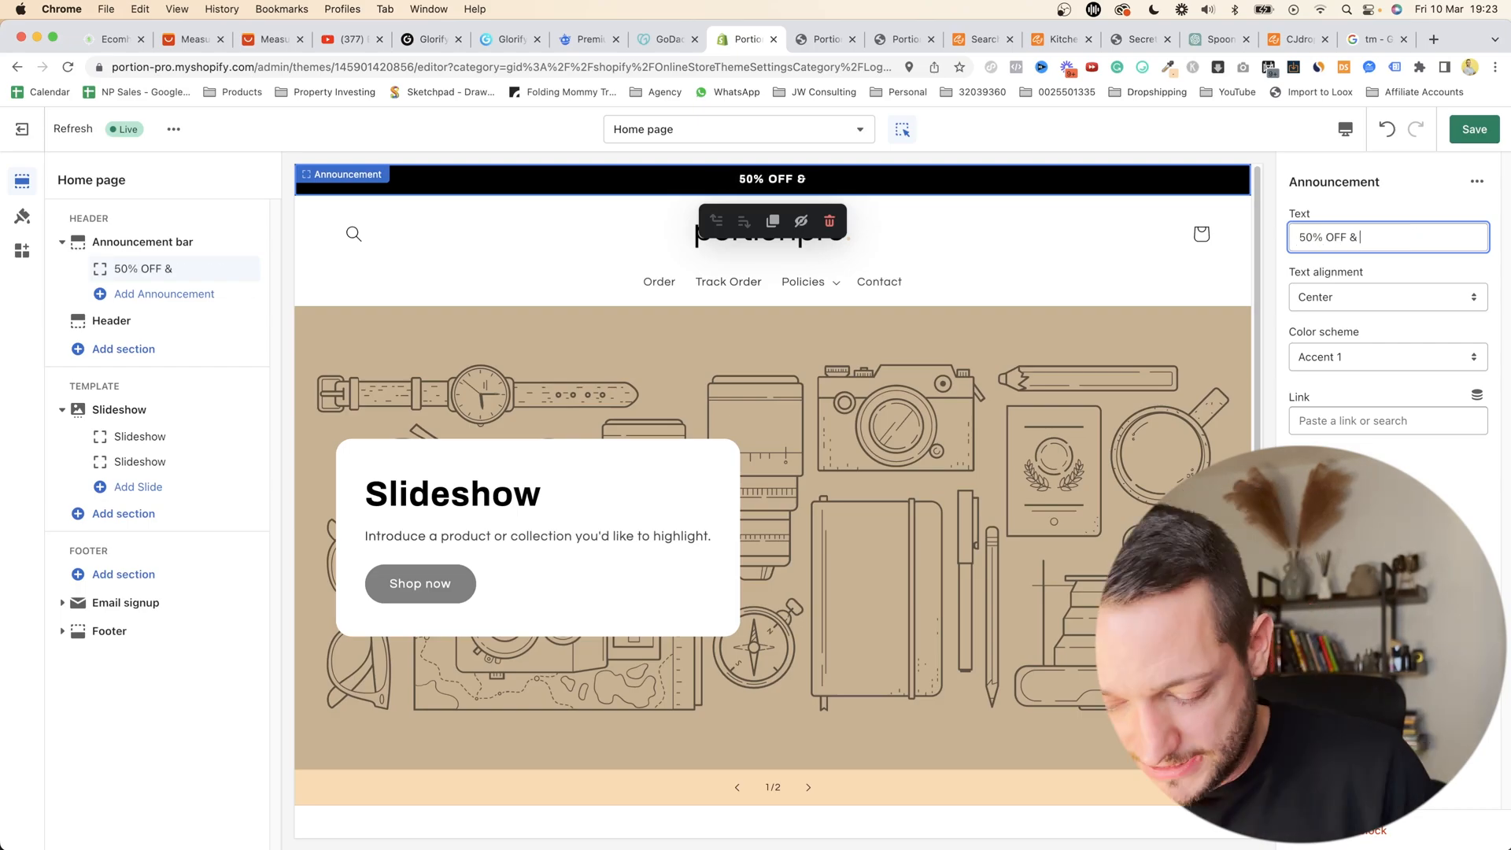
pyautogui.write(' FREE Ship')
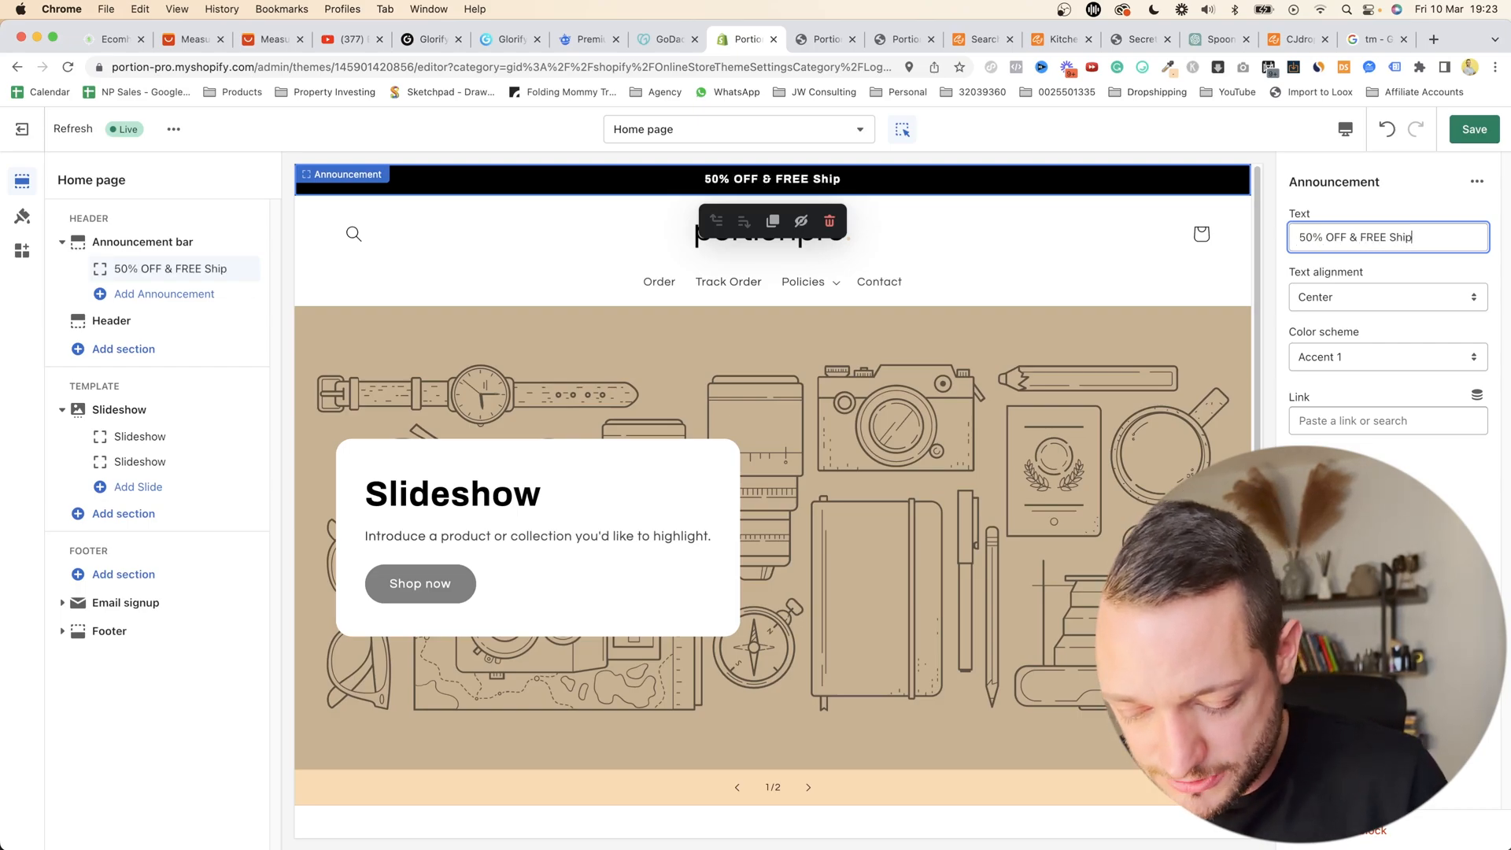
pyautogui.write('ping Ends Soon')
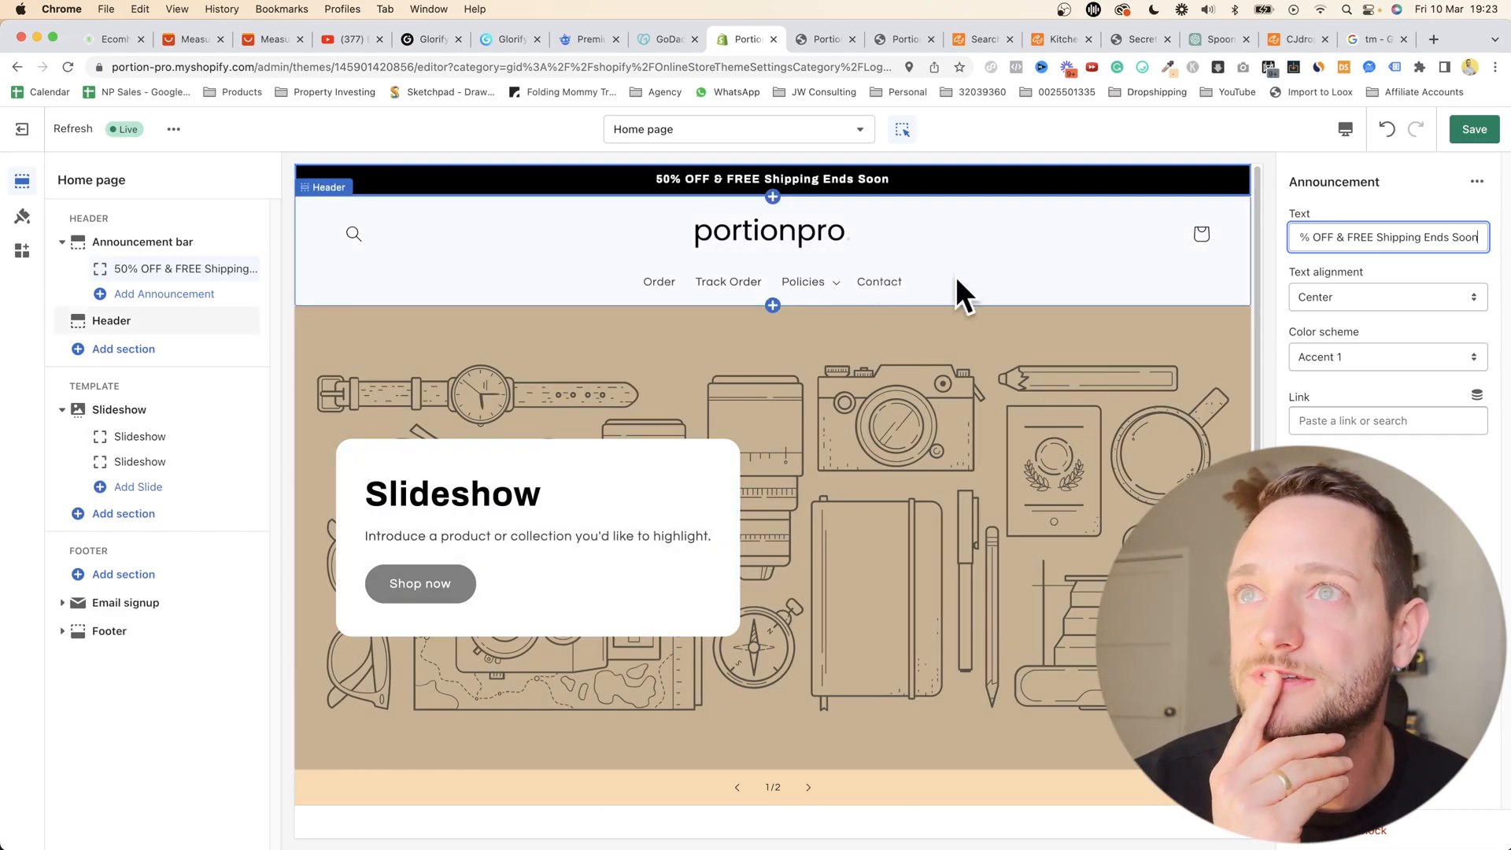
# - Add a Menu block, a Text block and an Image block to the footer section
pyautogui.scroll(-4, 984, 354)
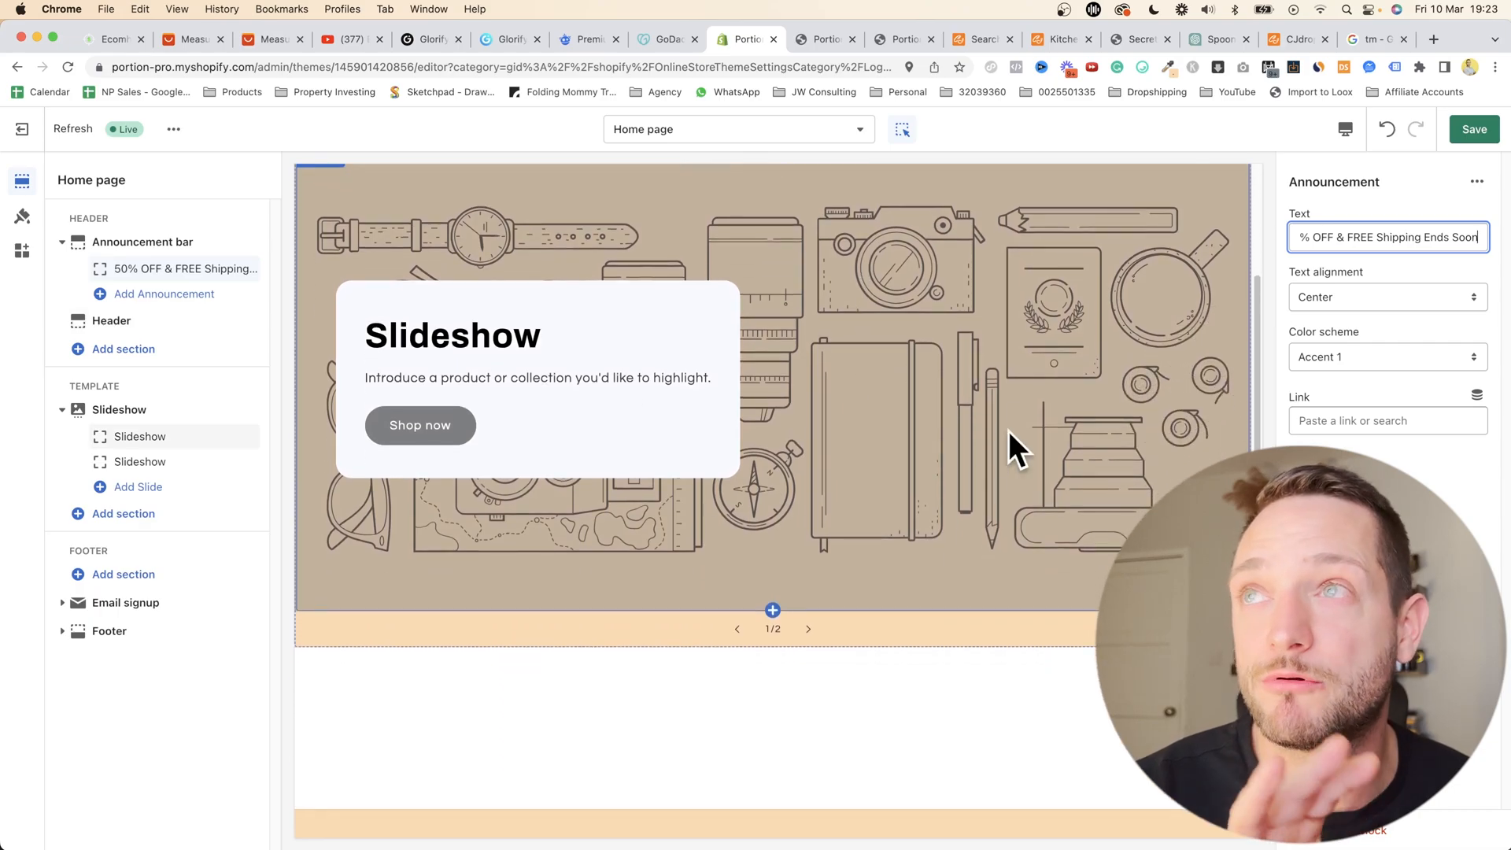
pyautogui.scroll(-3, 950, 335)
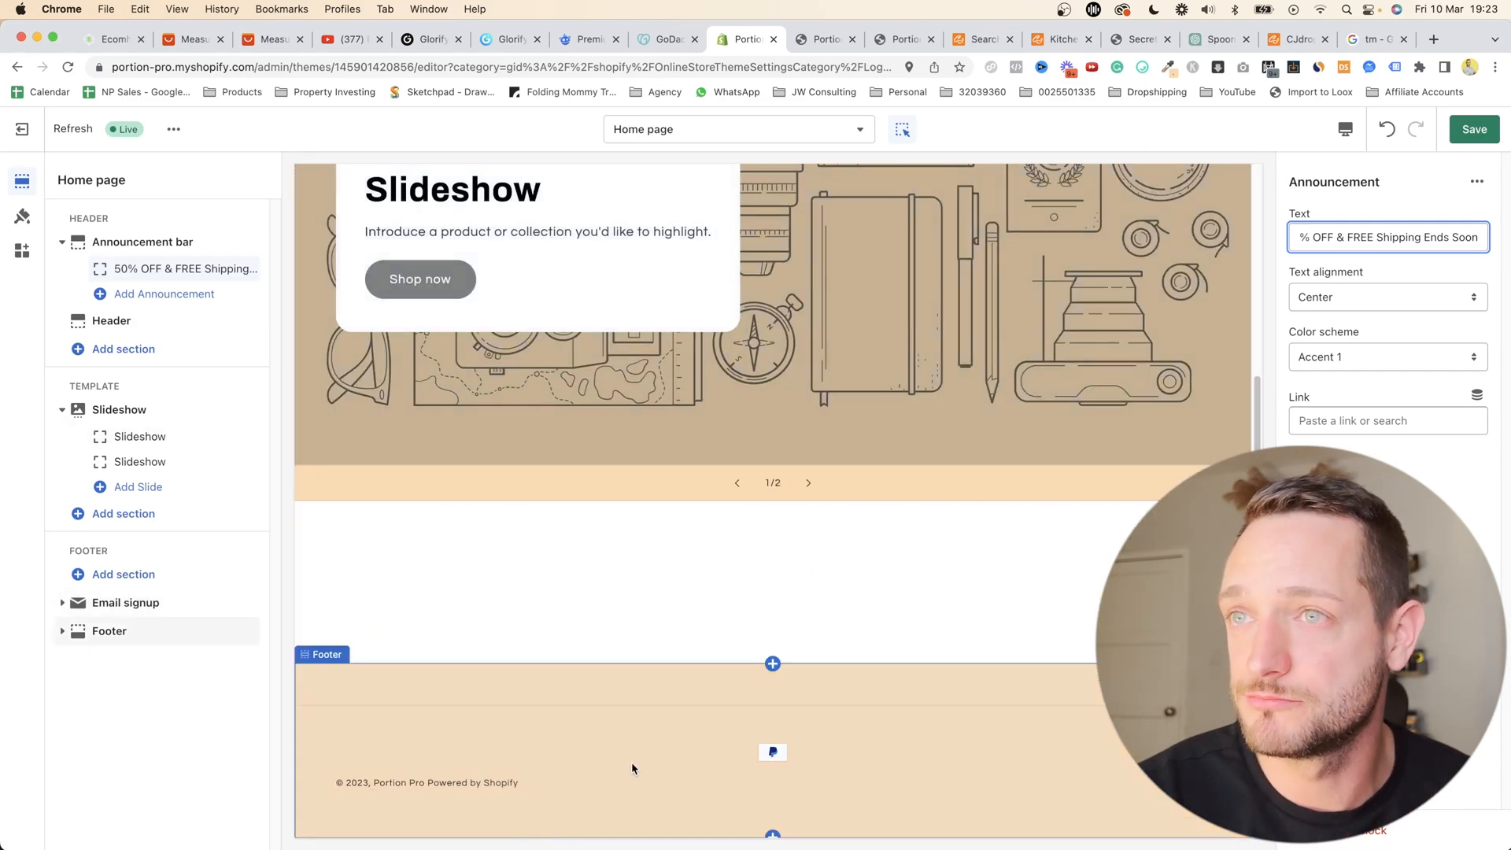
pyautogui.click(631, 768)
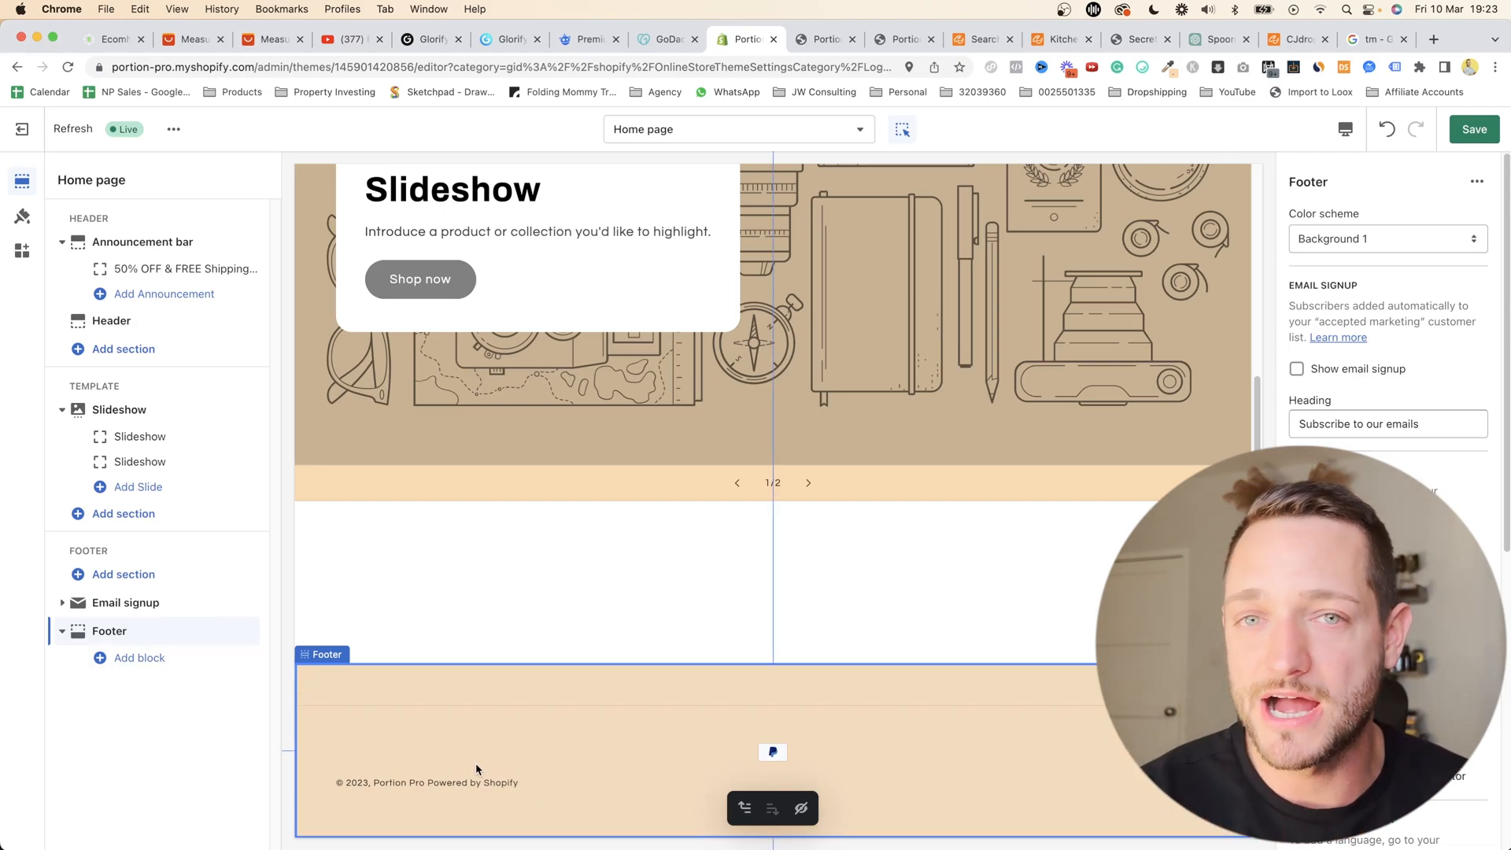
pyautogui.click(138, 663)
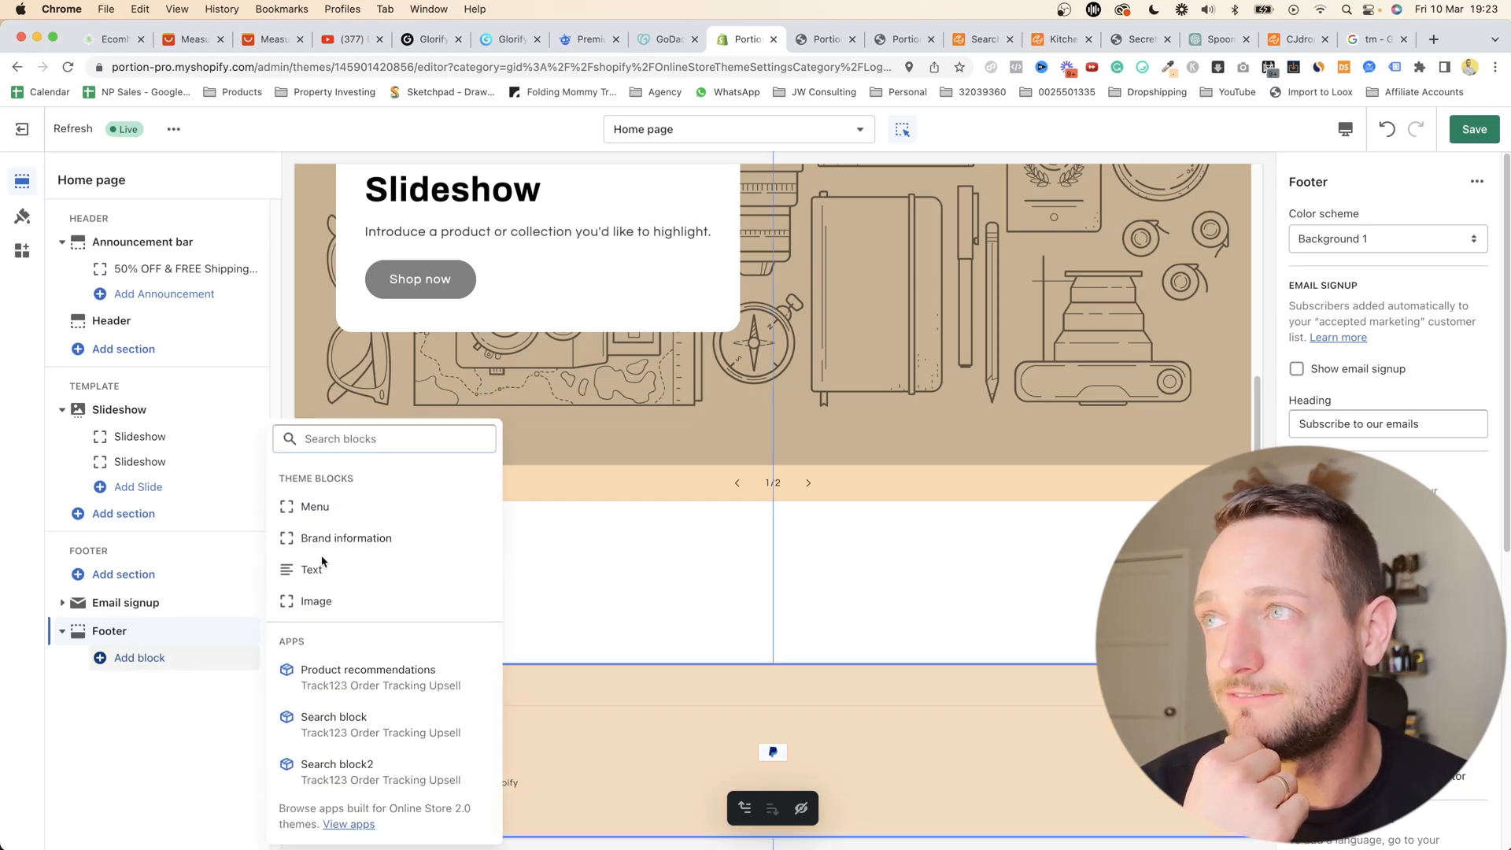
pyautogui.click(300, 506)
pyautogui.click(139, 682)
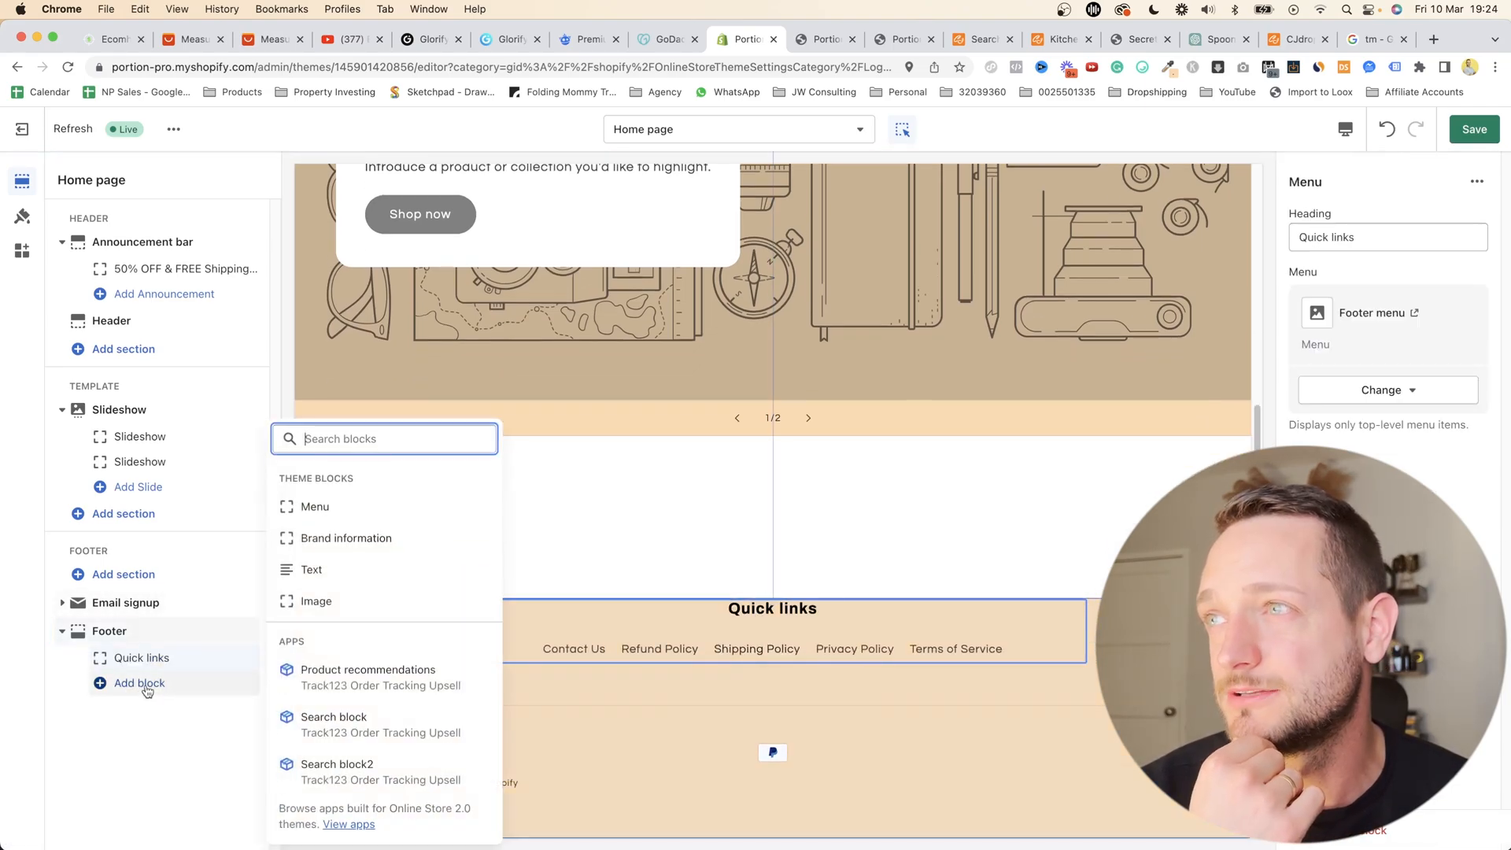
pyautogui.click(338, 573)
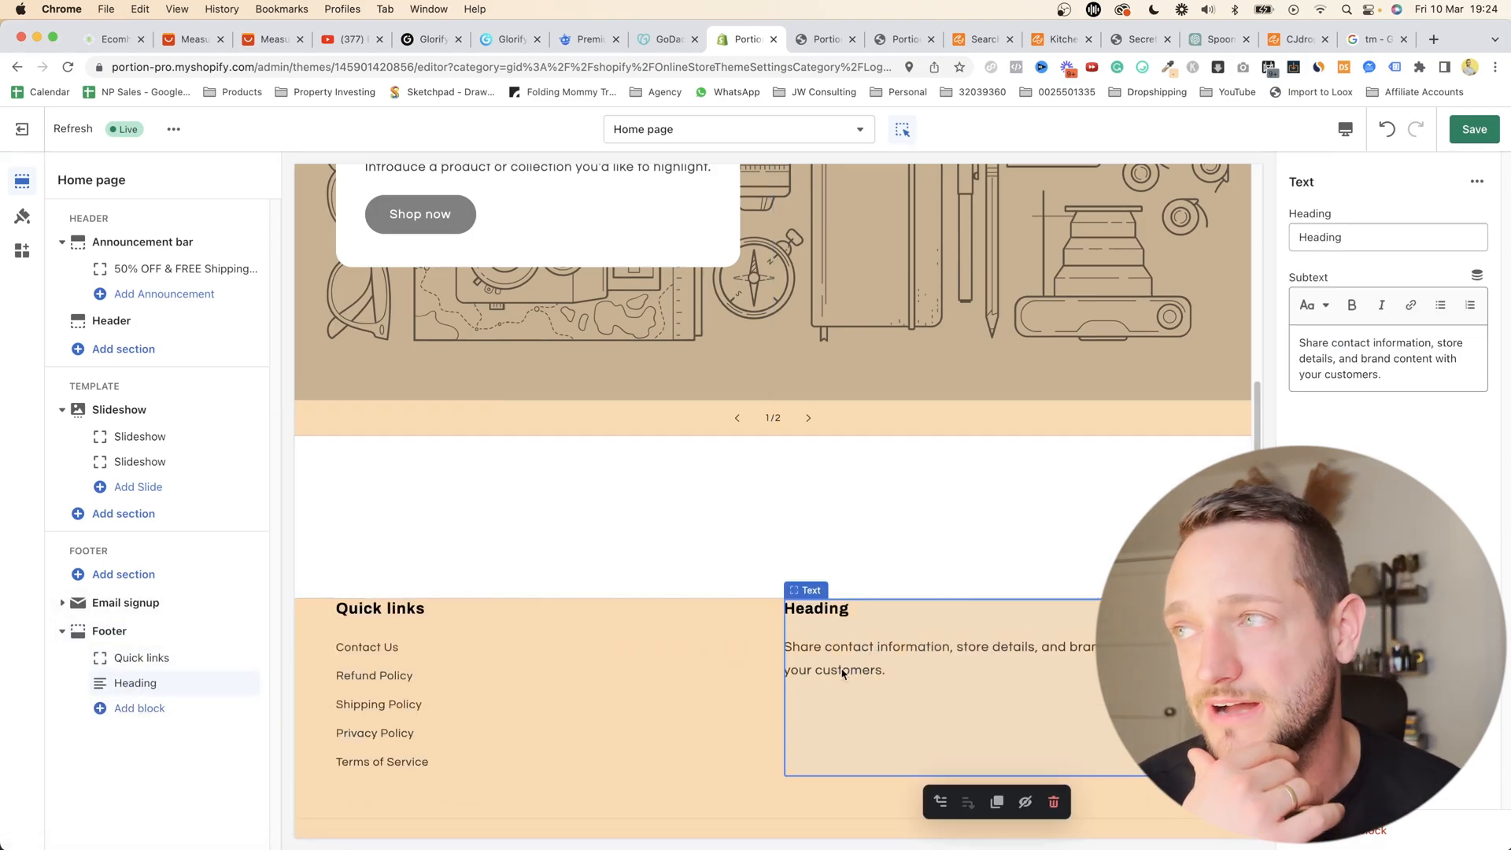
pyautogui.click(140, 709)
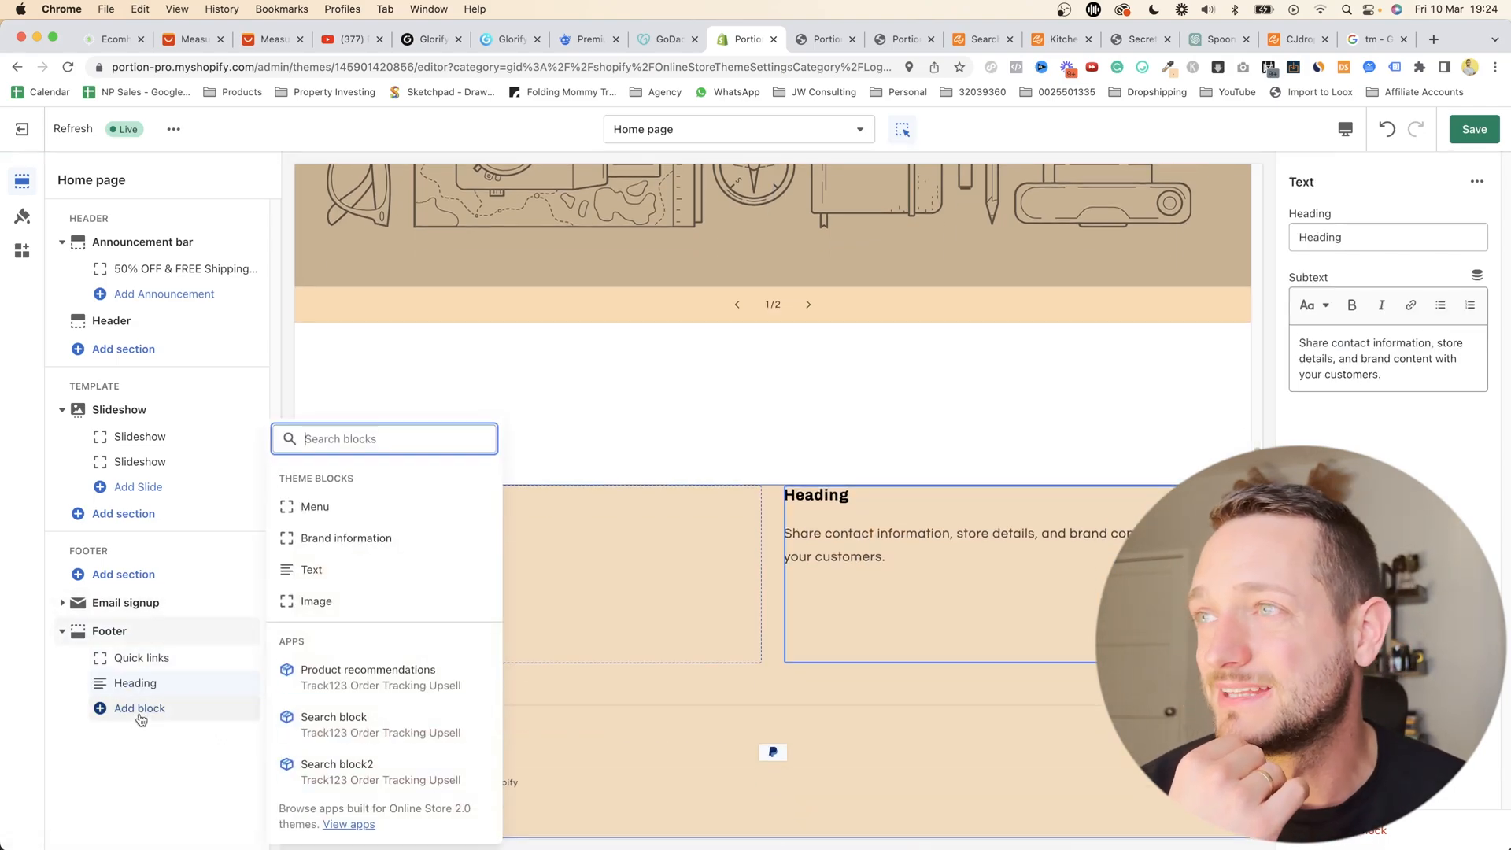
pyautogui.click(304, 602)
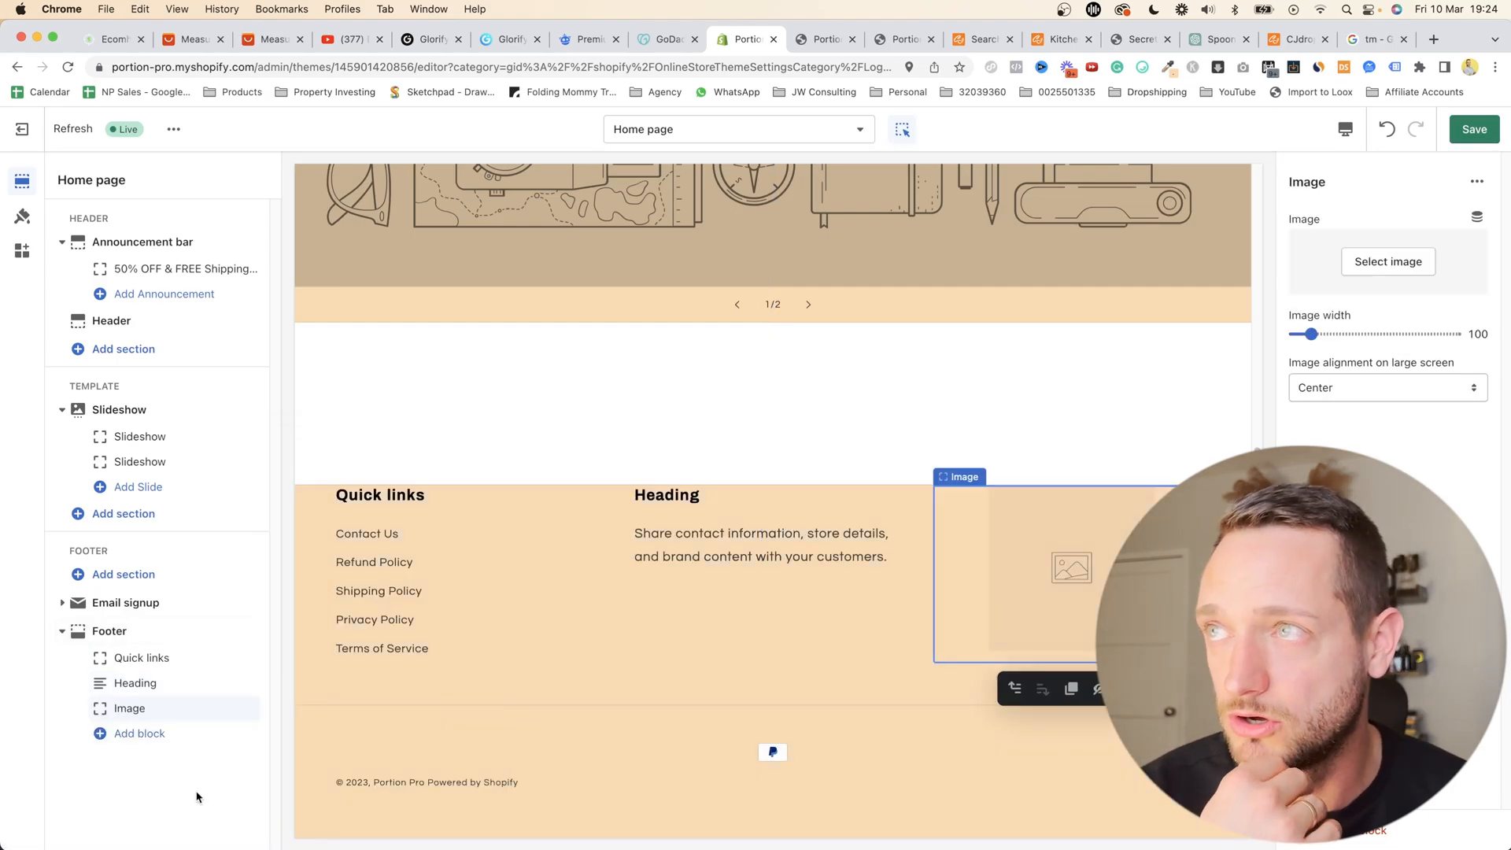
# - Set the footer text block's heading to "JW Store" and its subtext to the lines "Address", "Email" and "Tel Number"
pyautogui.click(689, 497)
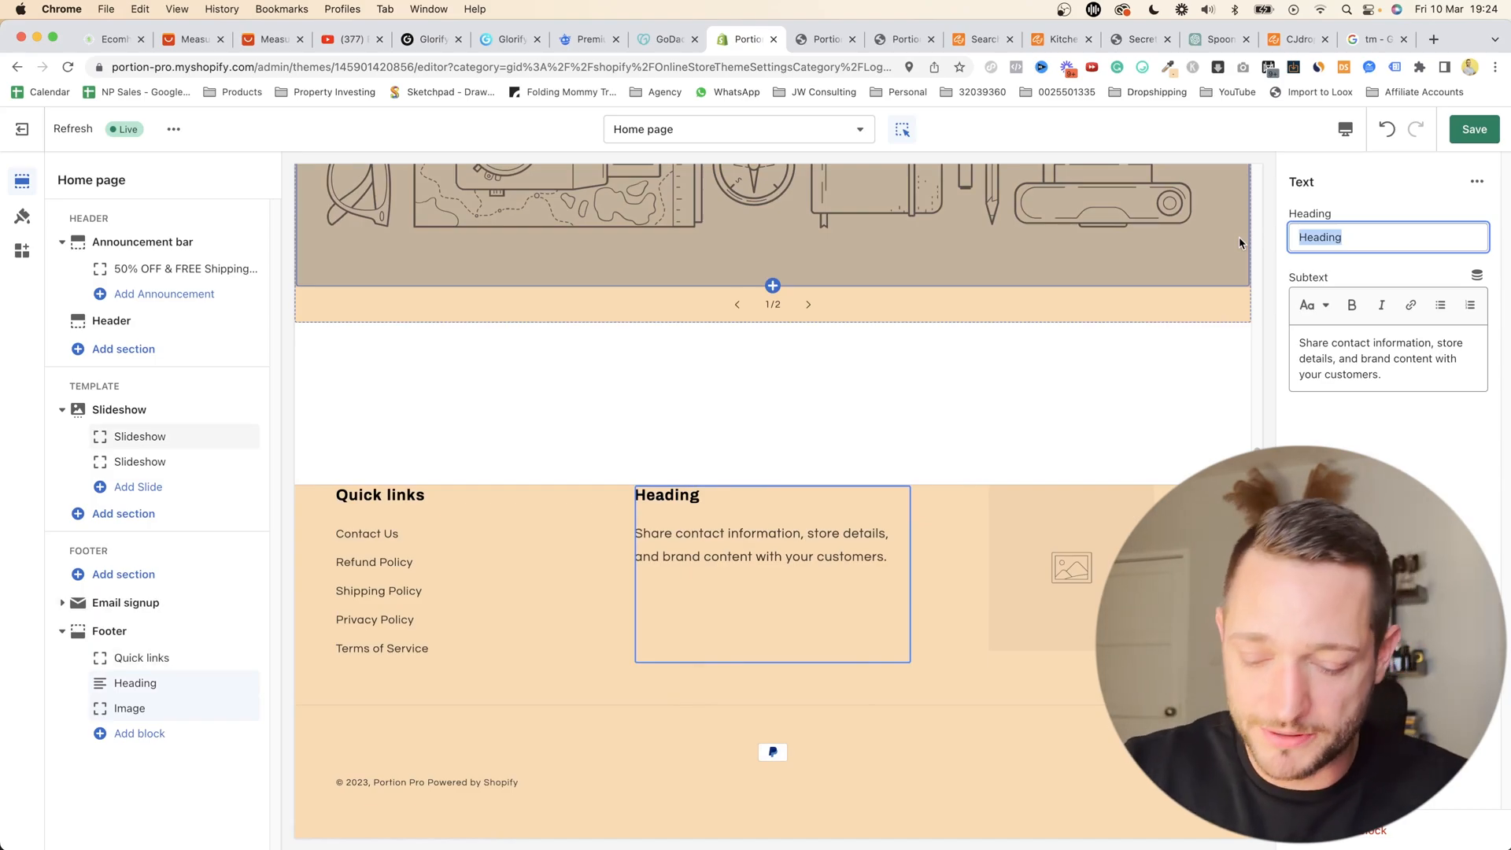
pyautogui.write('JW ')
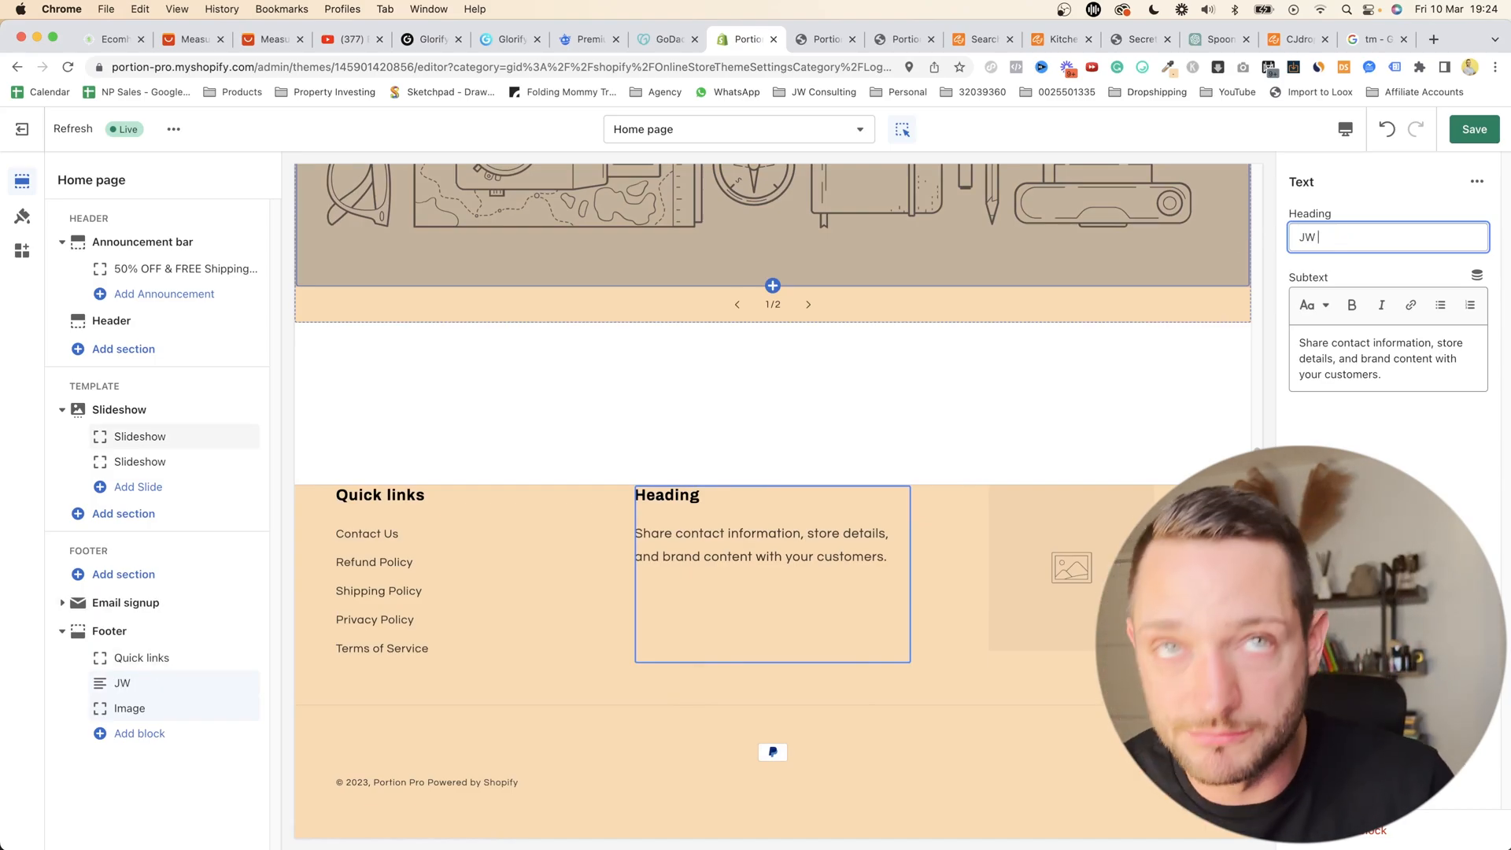
pyautogui.write('Store')
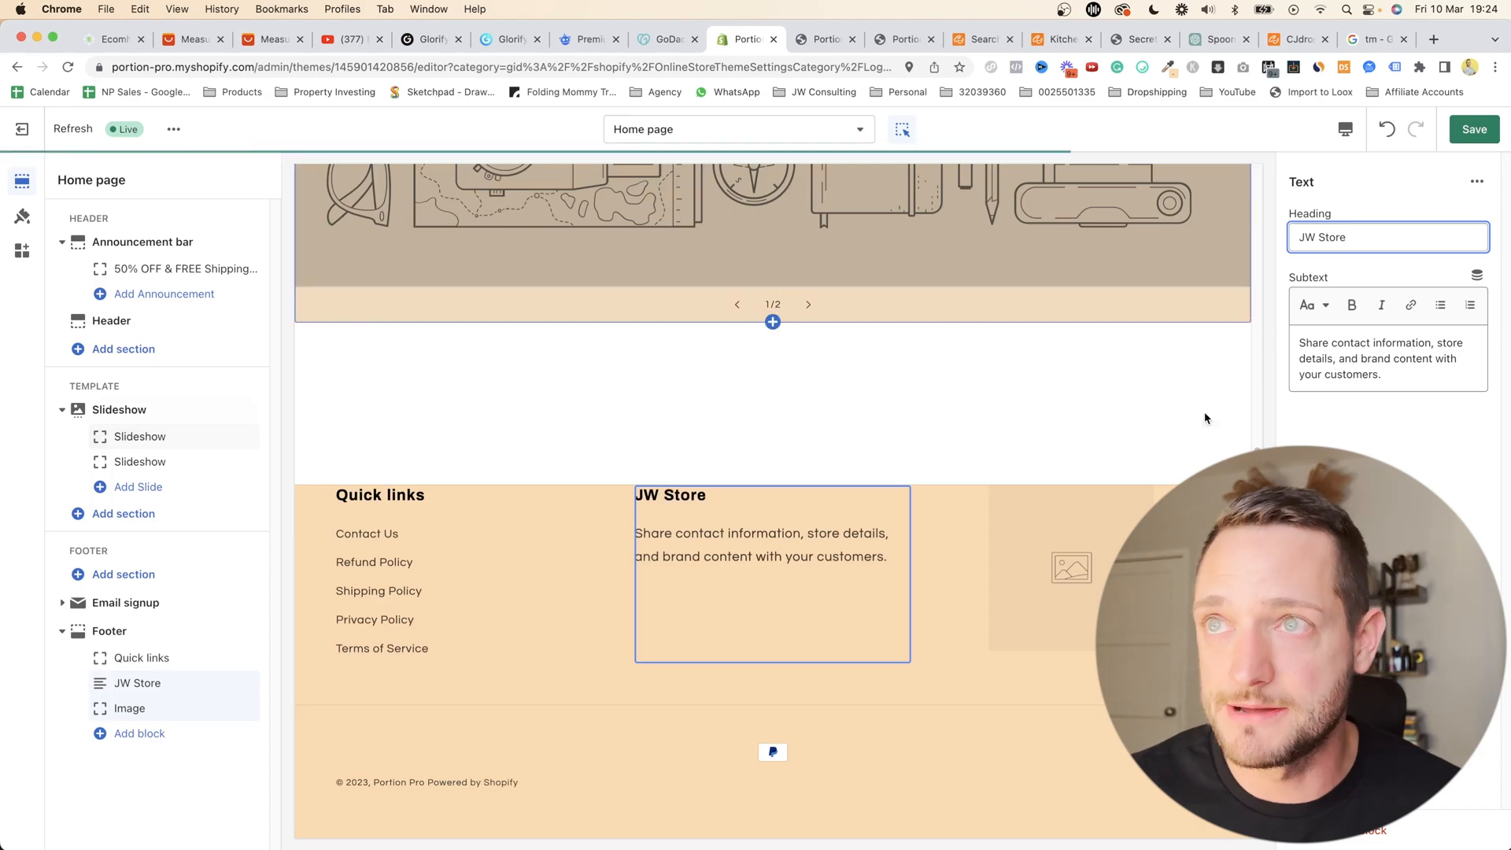
pyautogui.moveTo(1407, 375); pyautogui.dragTo(1294, 346)
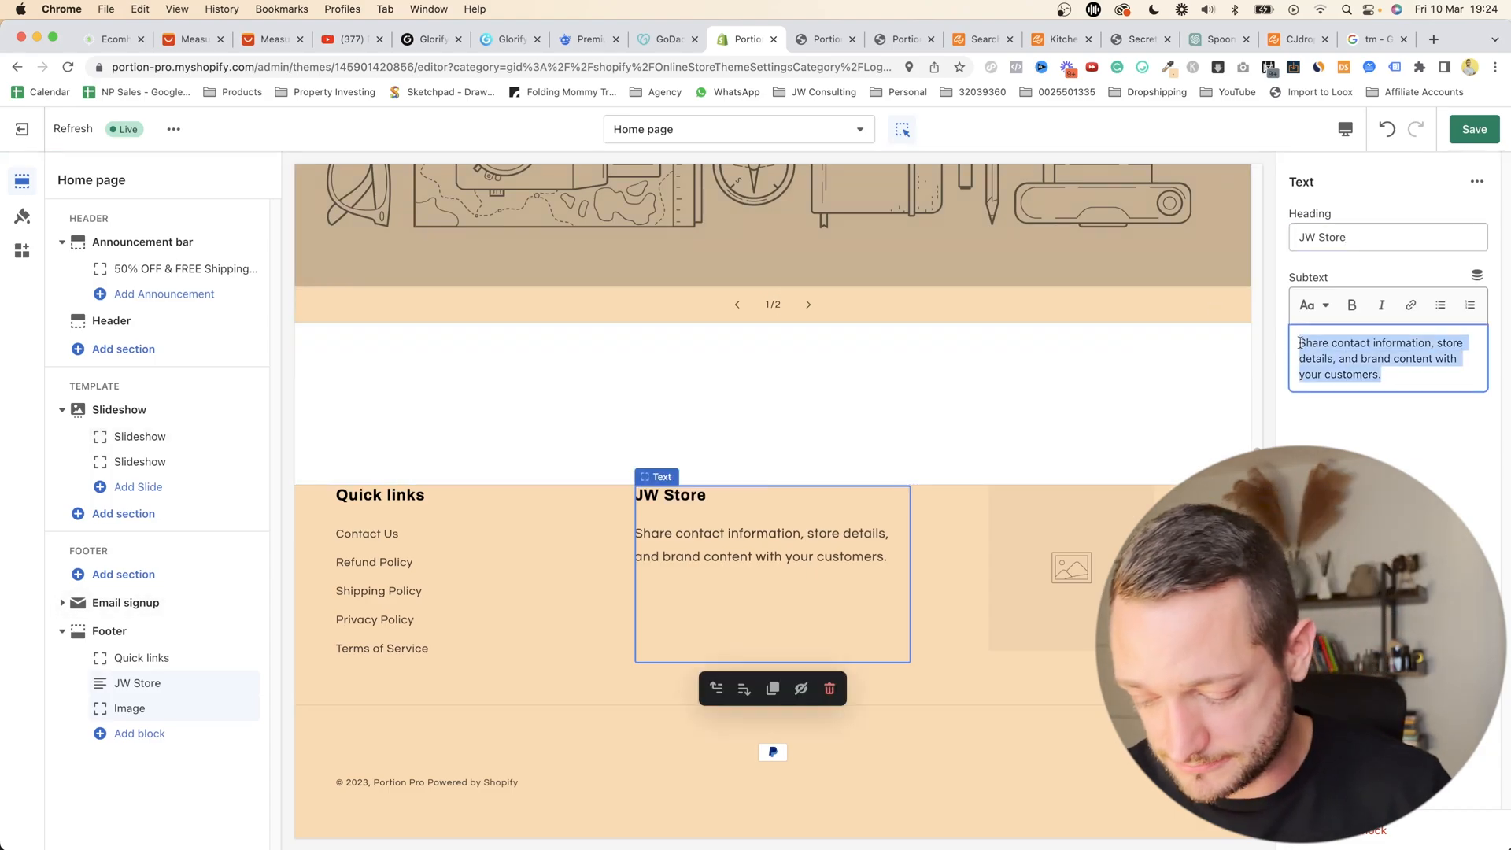
pyautogui.write('Address')
pyautogui.press('Return')
pyautogui.write('Email ')
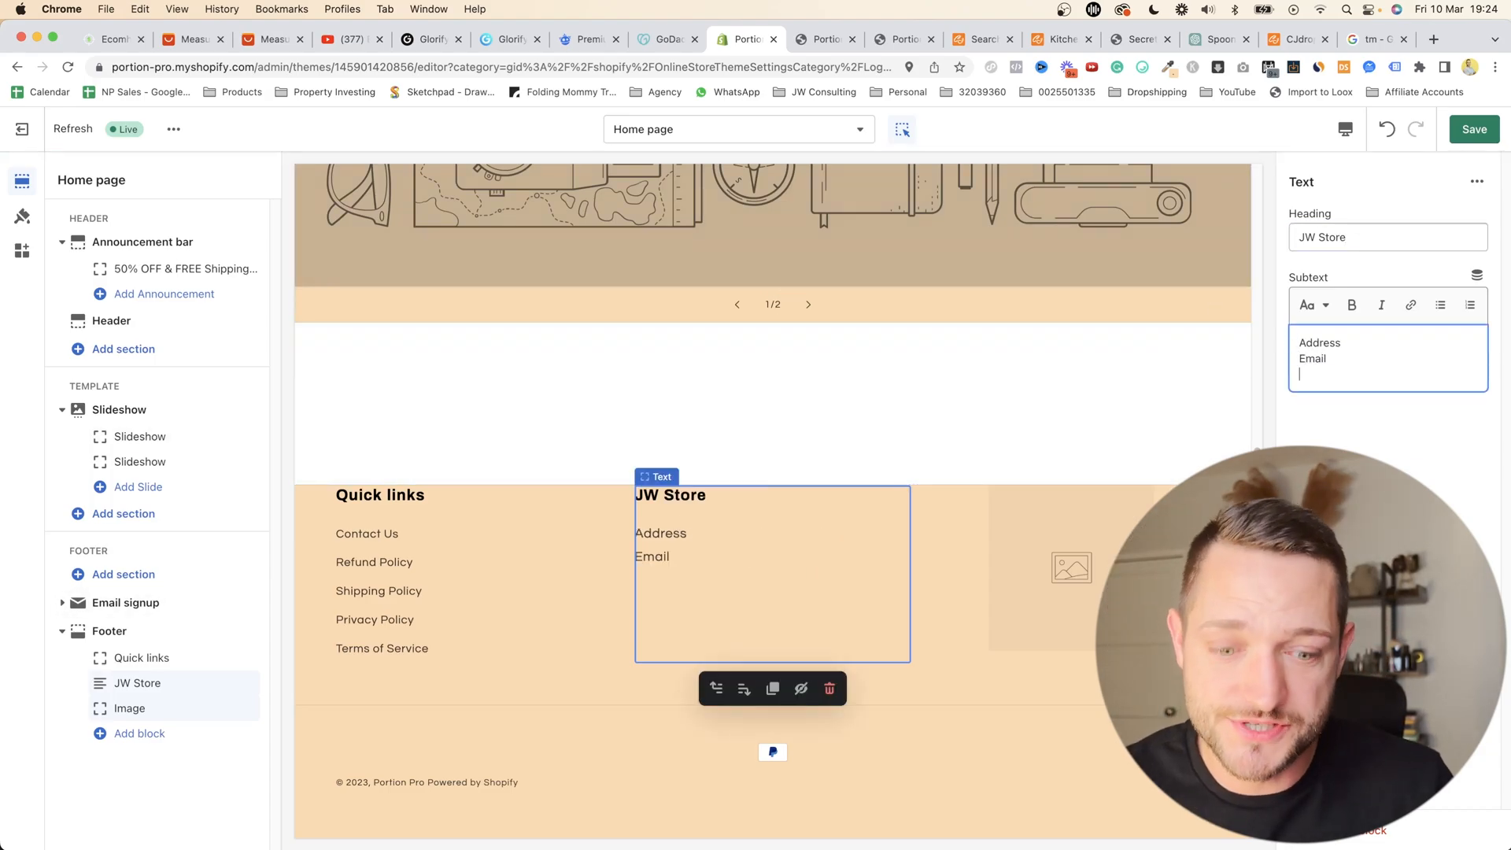
pyautogui.write('Tel Number')
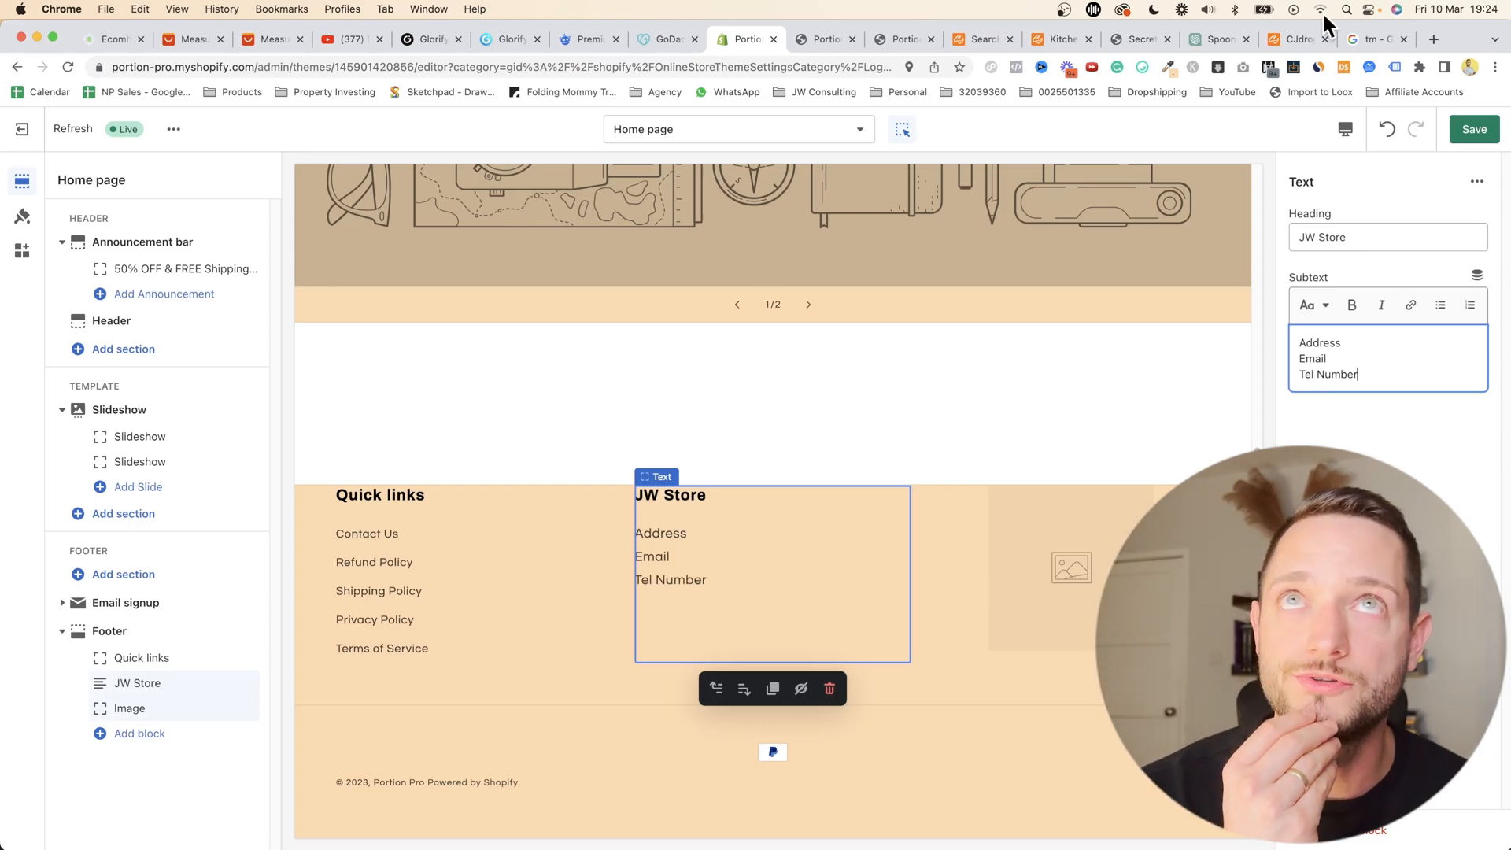
# - Look through the SecretVenom store's home page down to its footer as a reference for the footer layout
pyautogui.click(1137, 38)
pyautogui.scroll(-20, 874, 751)
pyautogui.scroll(-10, 873, 751)
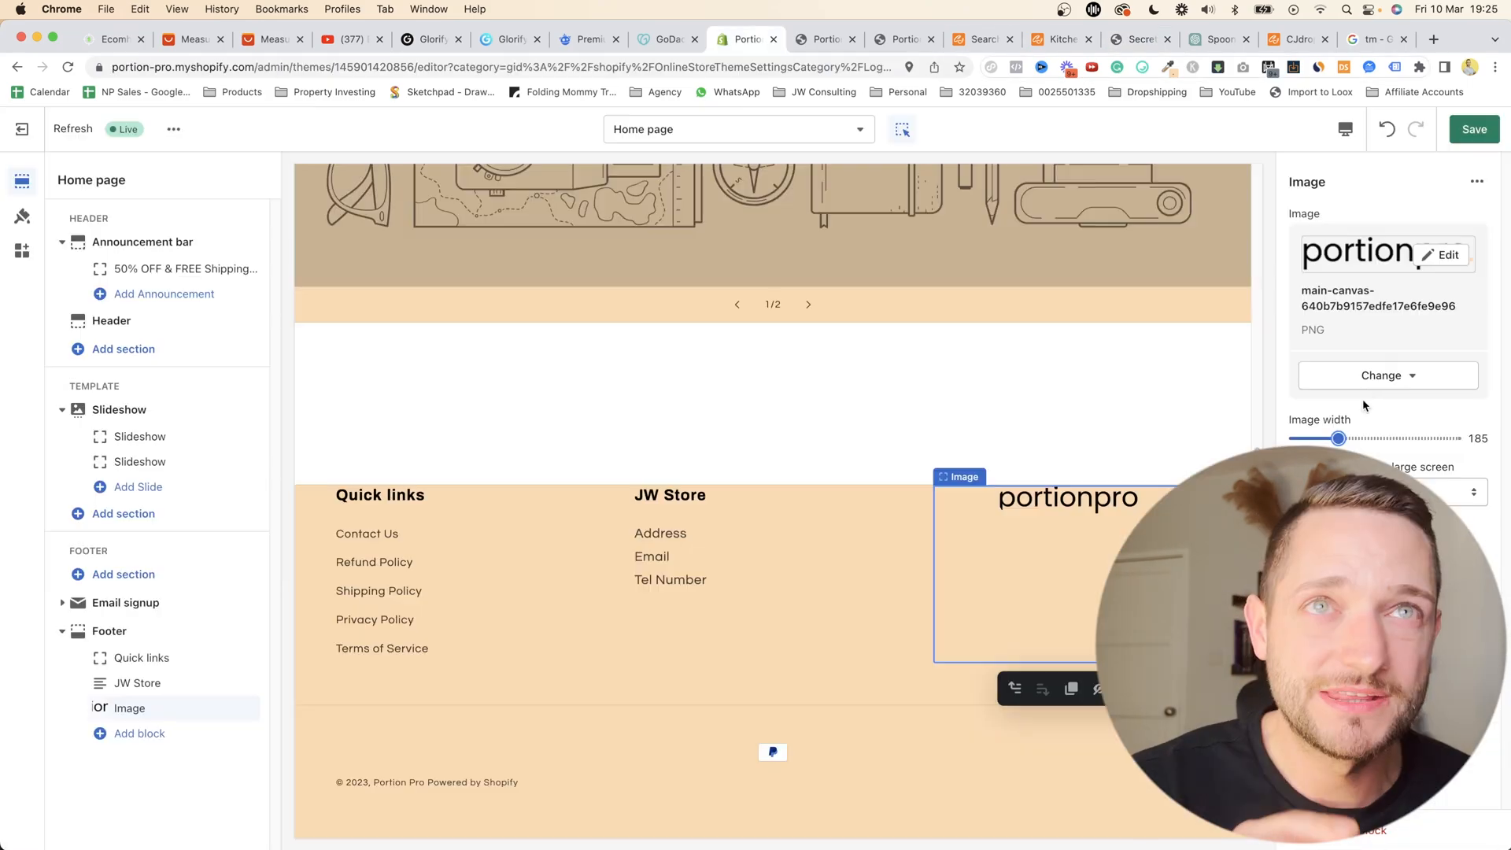
# - Replace the footer block's image with the portionpro logo PNG ending in e85 and set the image width to 265
pyautogui.click(1370, 386)
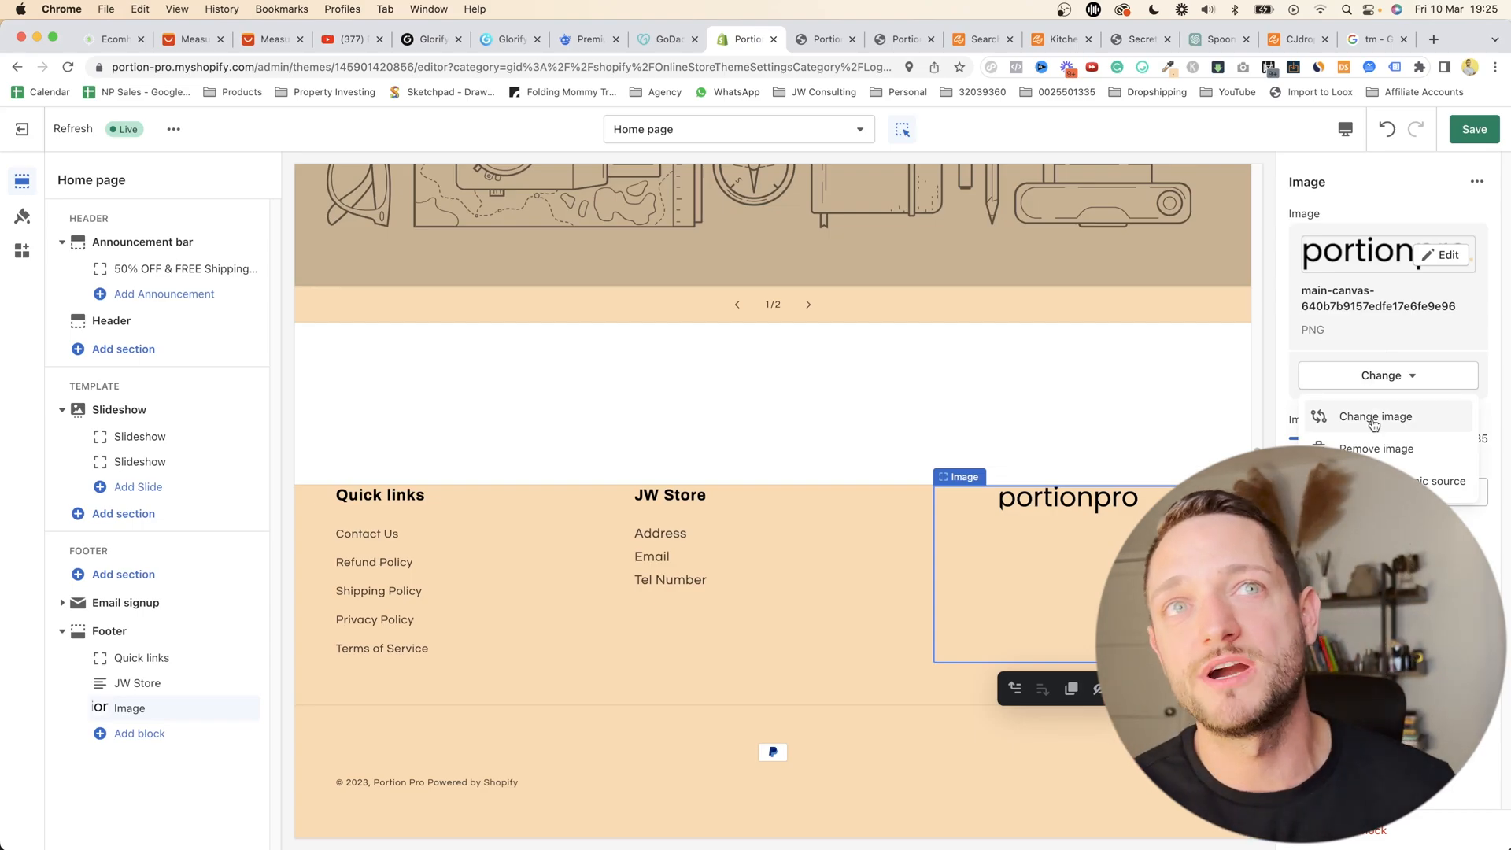
pyautogui.click(1374, 423)
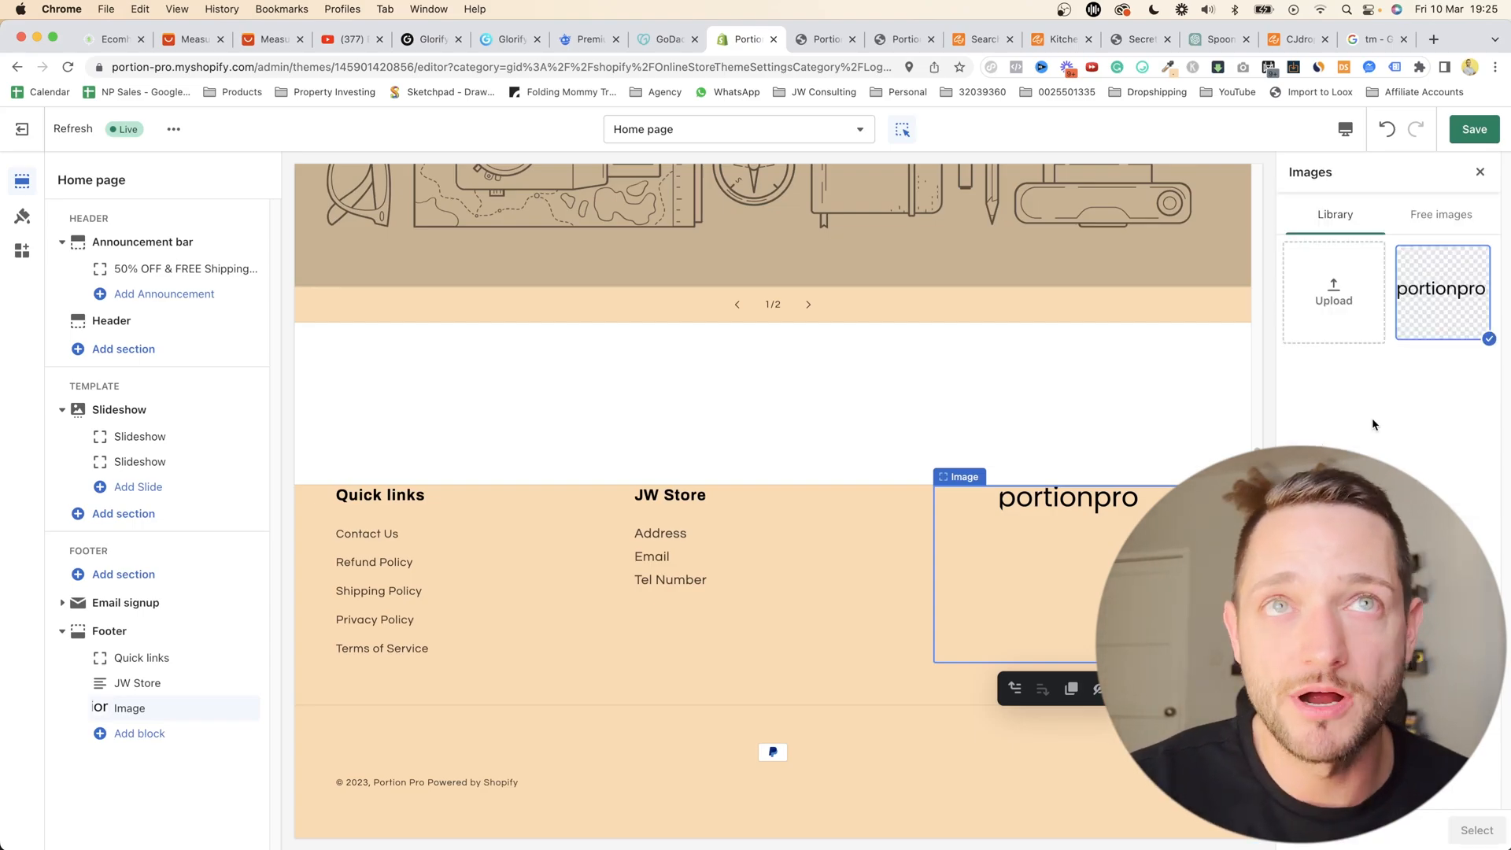
pyautogui.click(1336, 292)
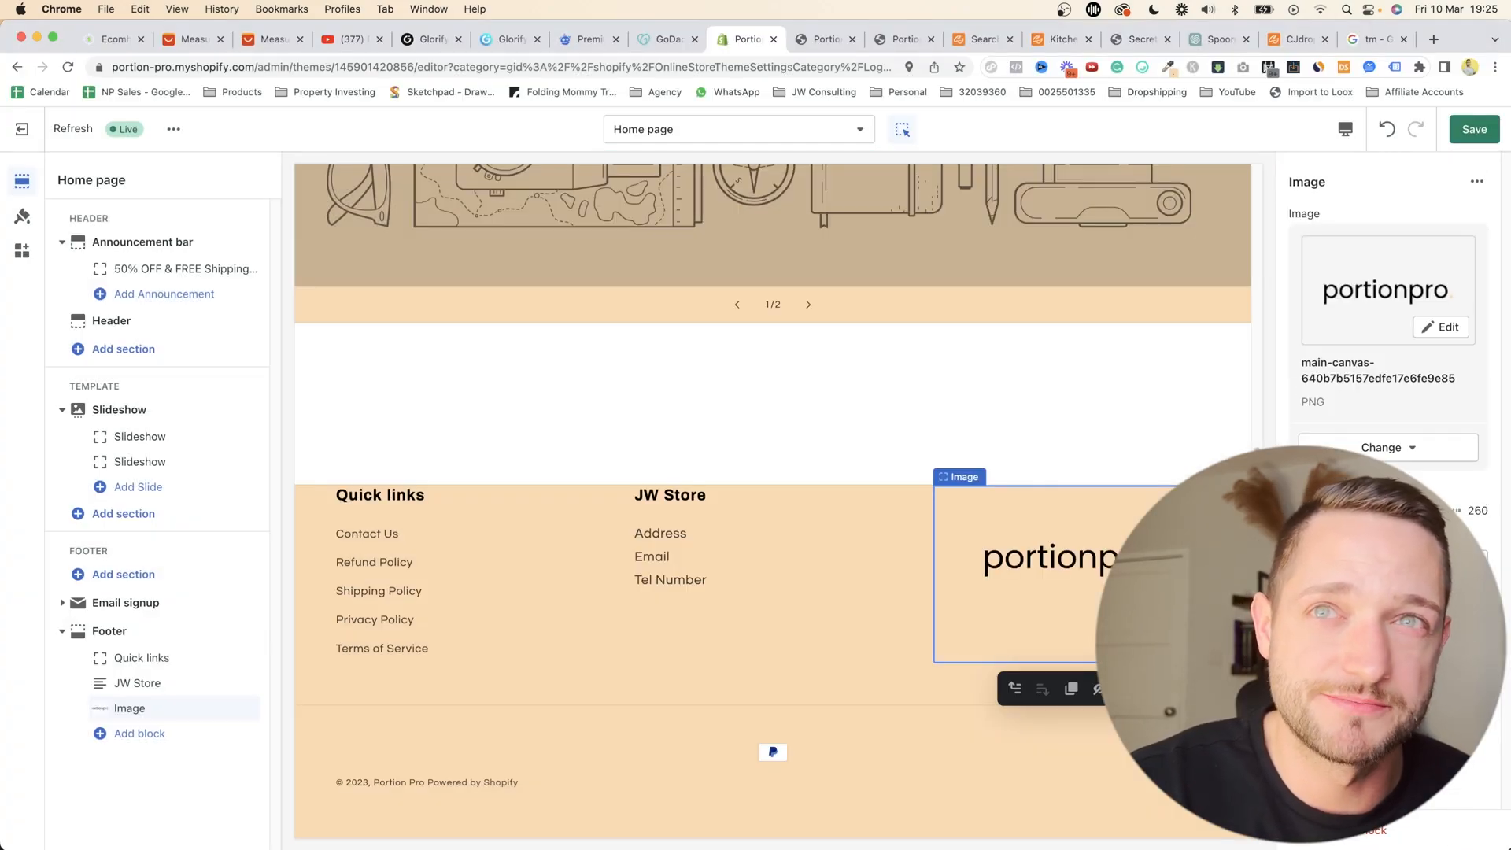
pyautogui.moveTo(1363, 510); pyautogui.dragTo(1364, 511)
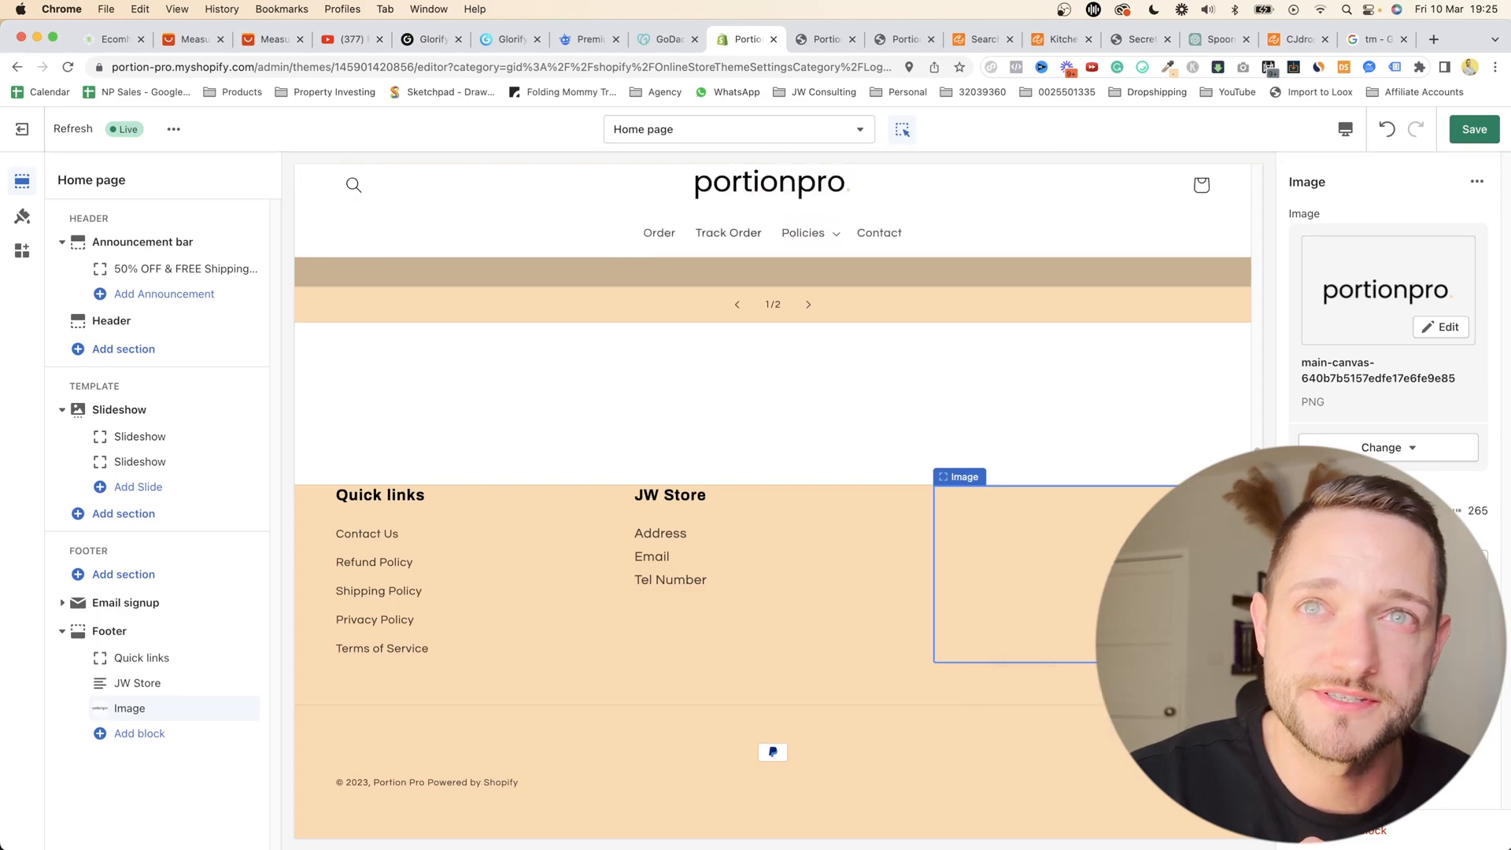
# - Try Background 2 for the footer section, then set its color scheme to Accent 1
pyautogui.click(818, 688)
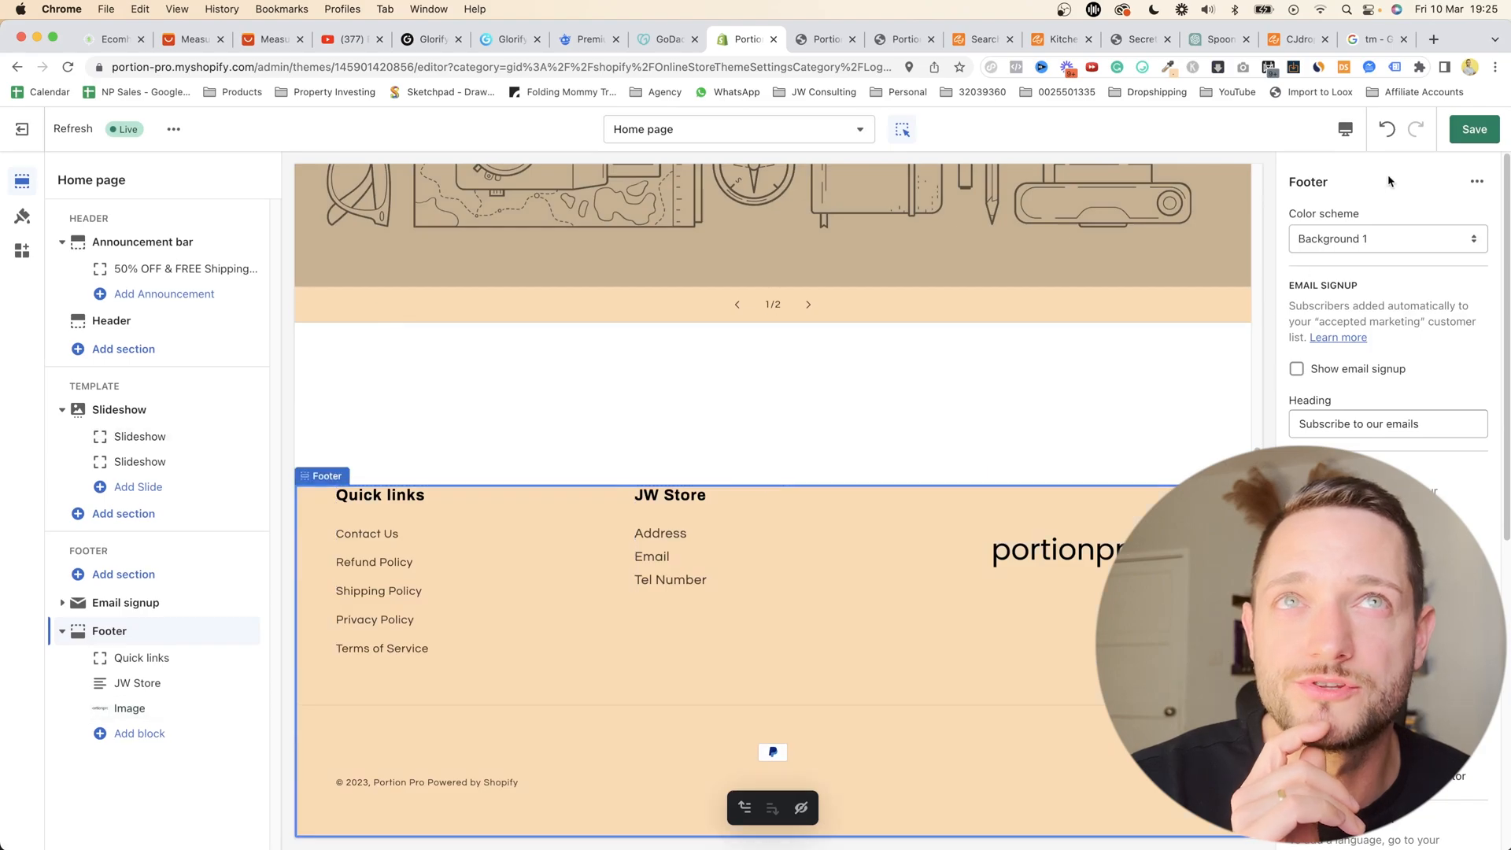
pyautogui.click(1388, 239)
pyautogui.click(1338, 254)
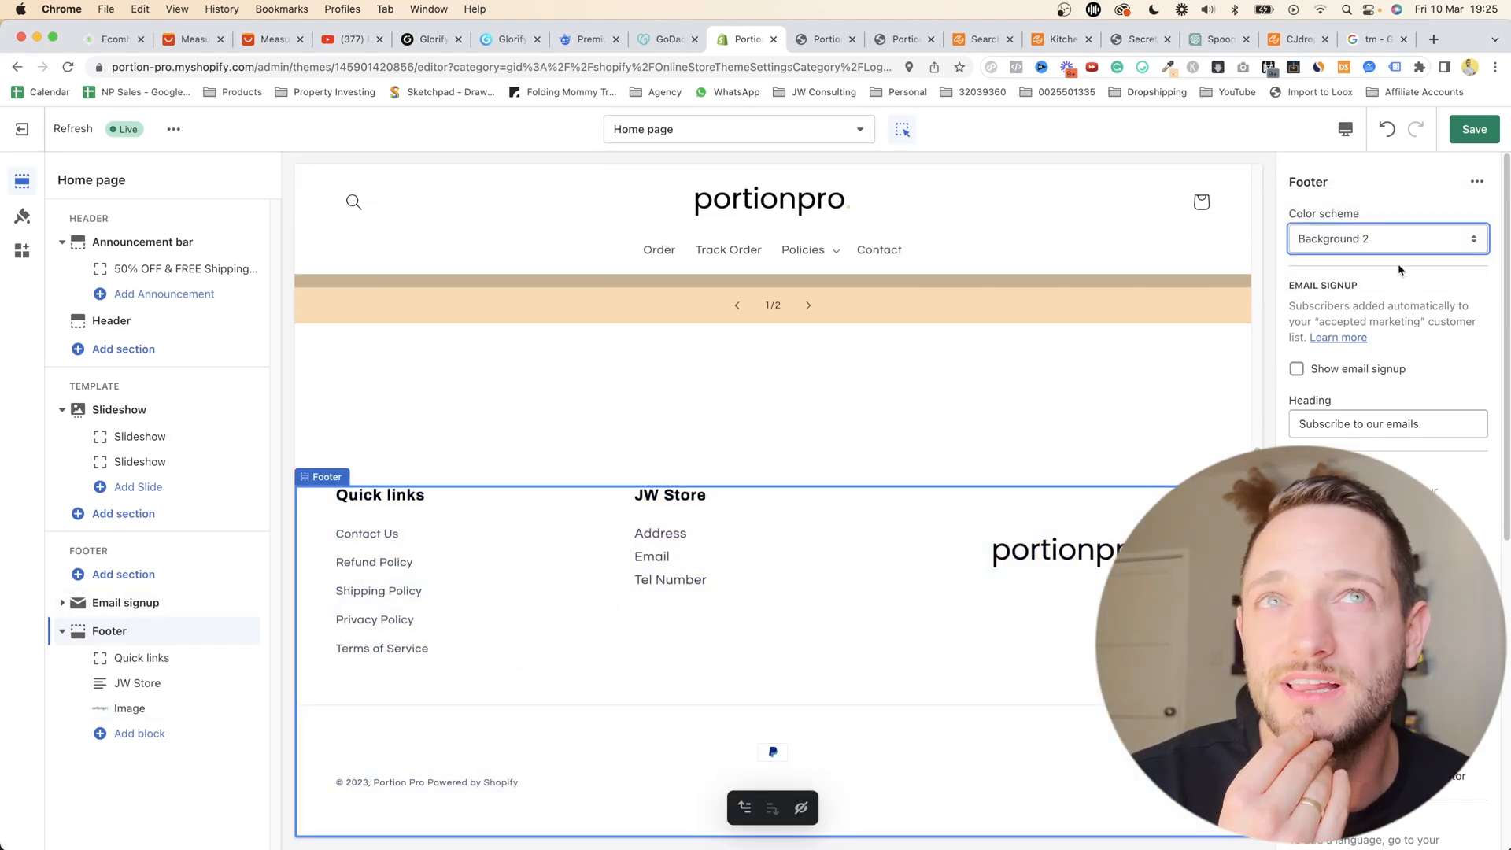
pyautogui.click(1377, 239)
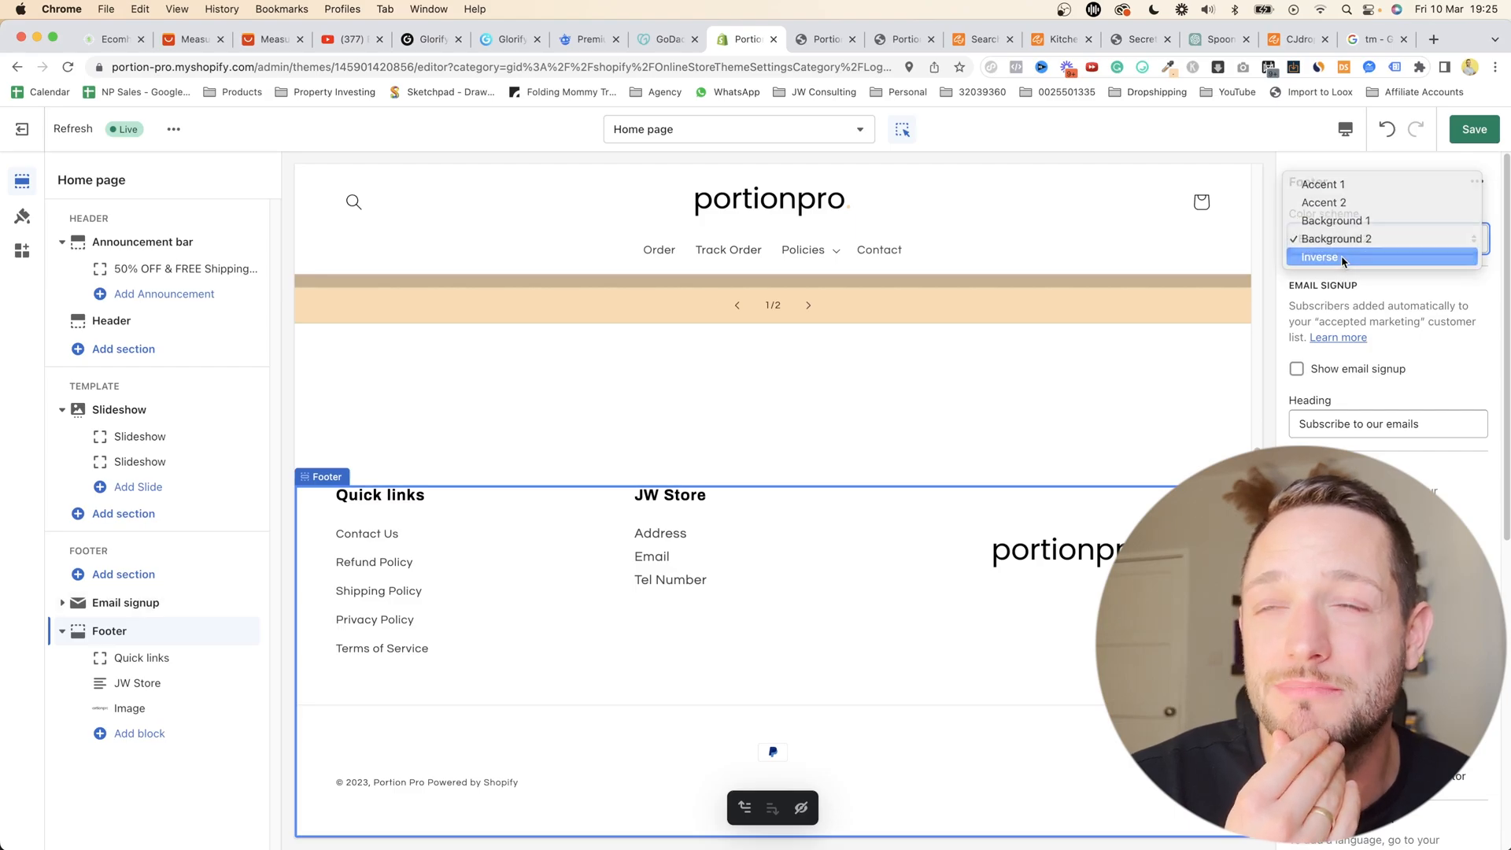
pyautogui.click(1323, 185)
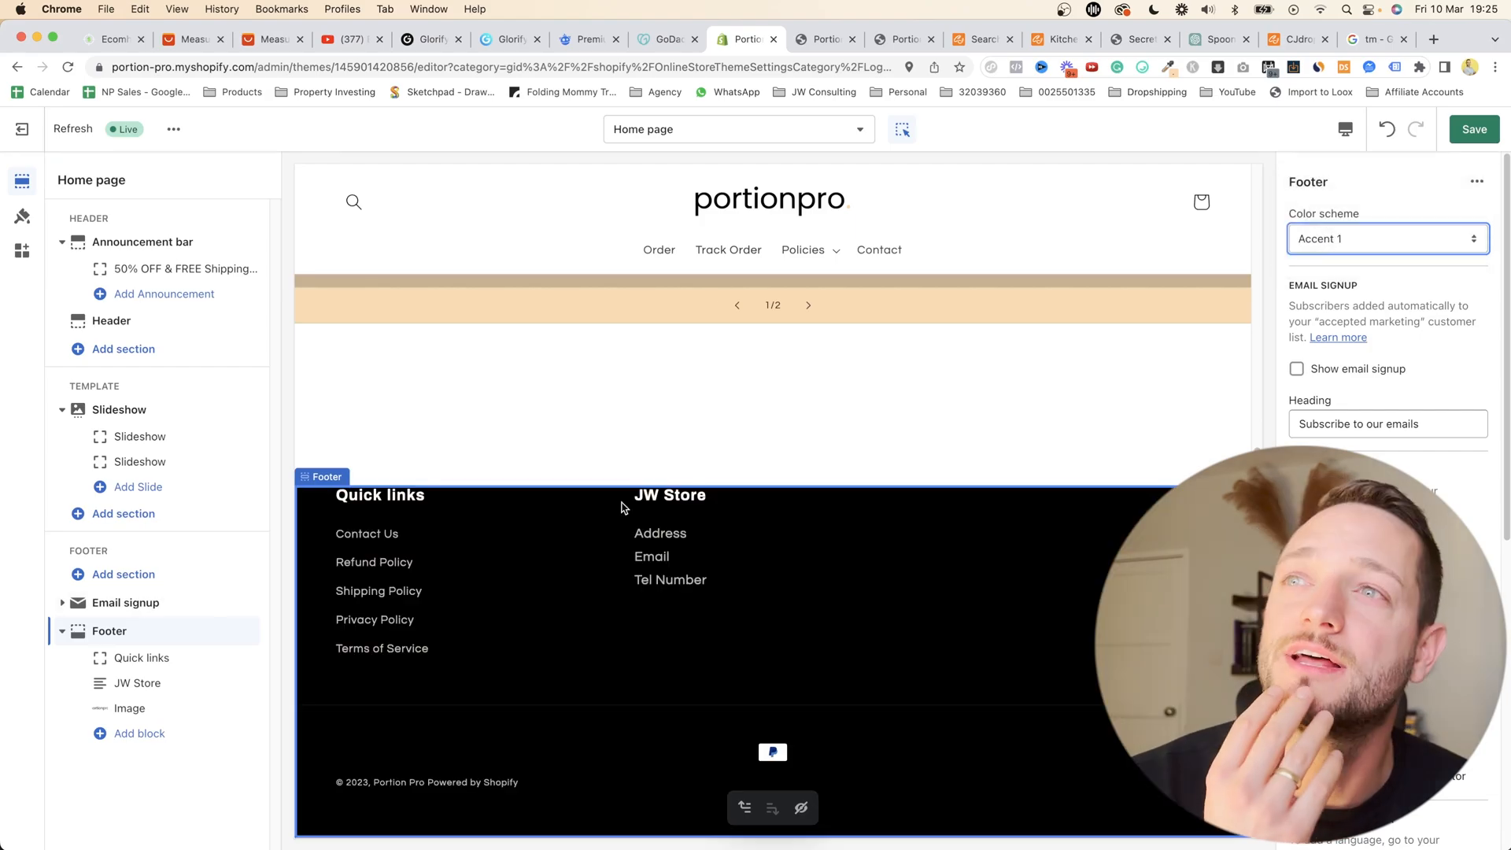
# - Upload the white portionpro logo PNG from the Downloads folder and use it as the footer block's image
pyautogui.click(1079, 567)
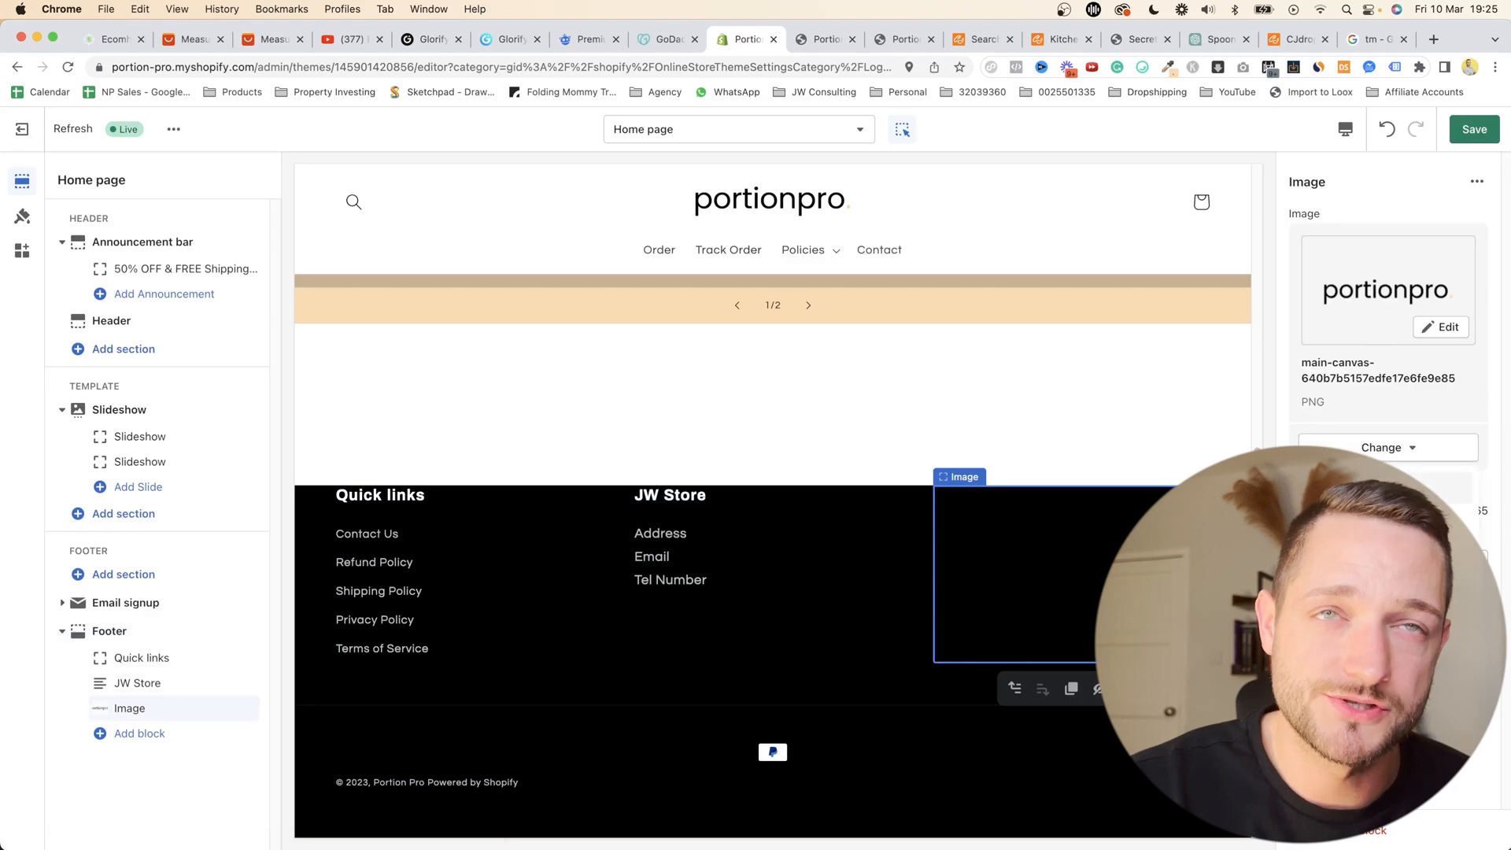
pyautogui.click(1385, 447)
pyautogui.click(1338, 285)
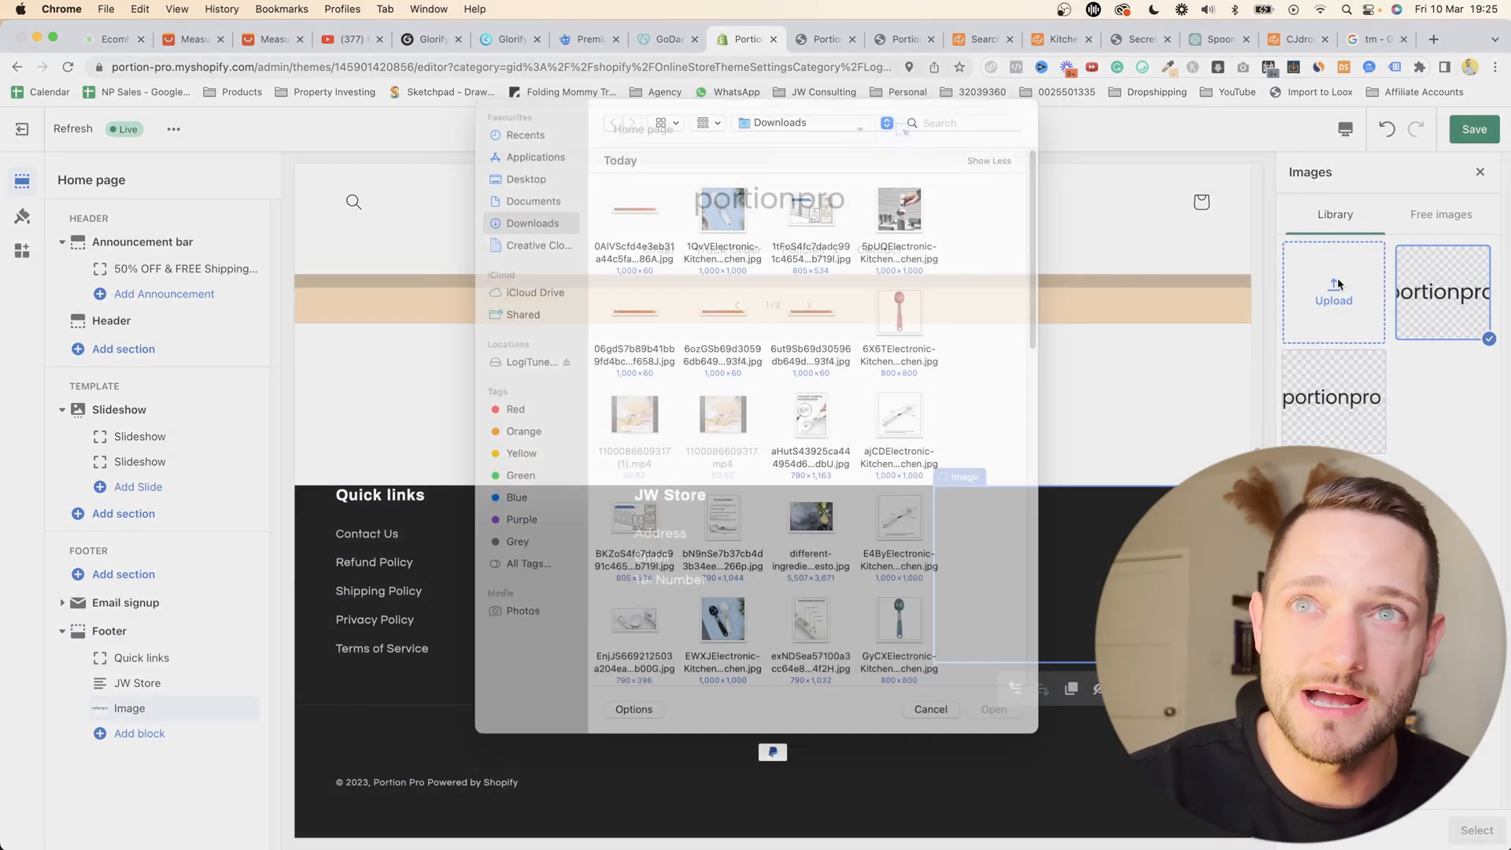
pyautogui.scroll(-5, 802, 620)
pyautogui.scroll(-3, 803, 620)
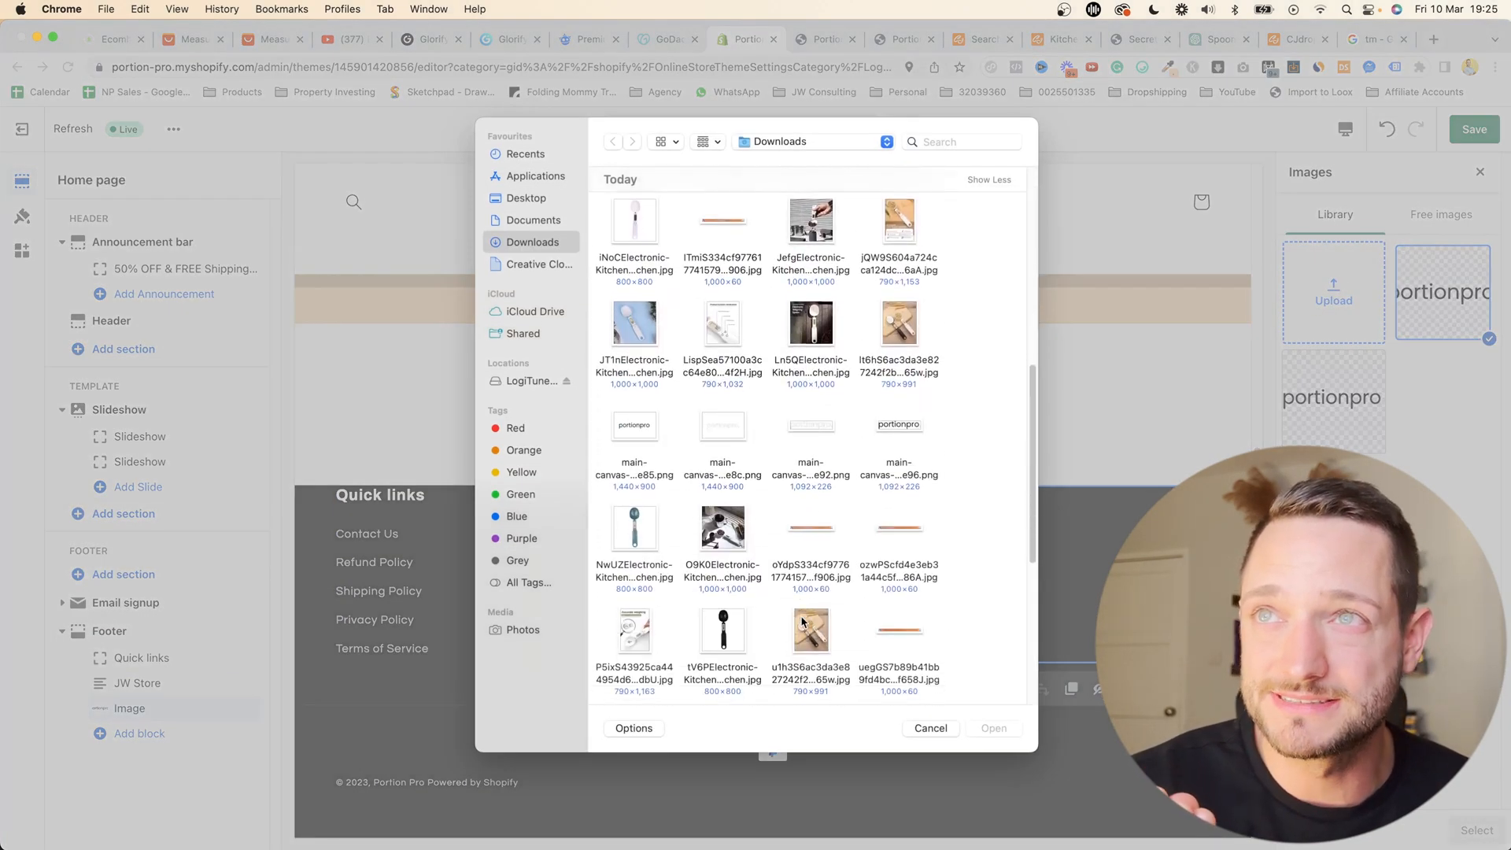
pyautogui.click(760, 351)
pyautogui.click(994, 729)
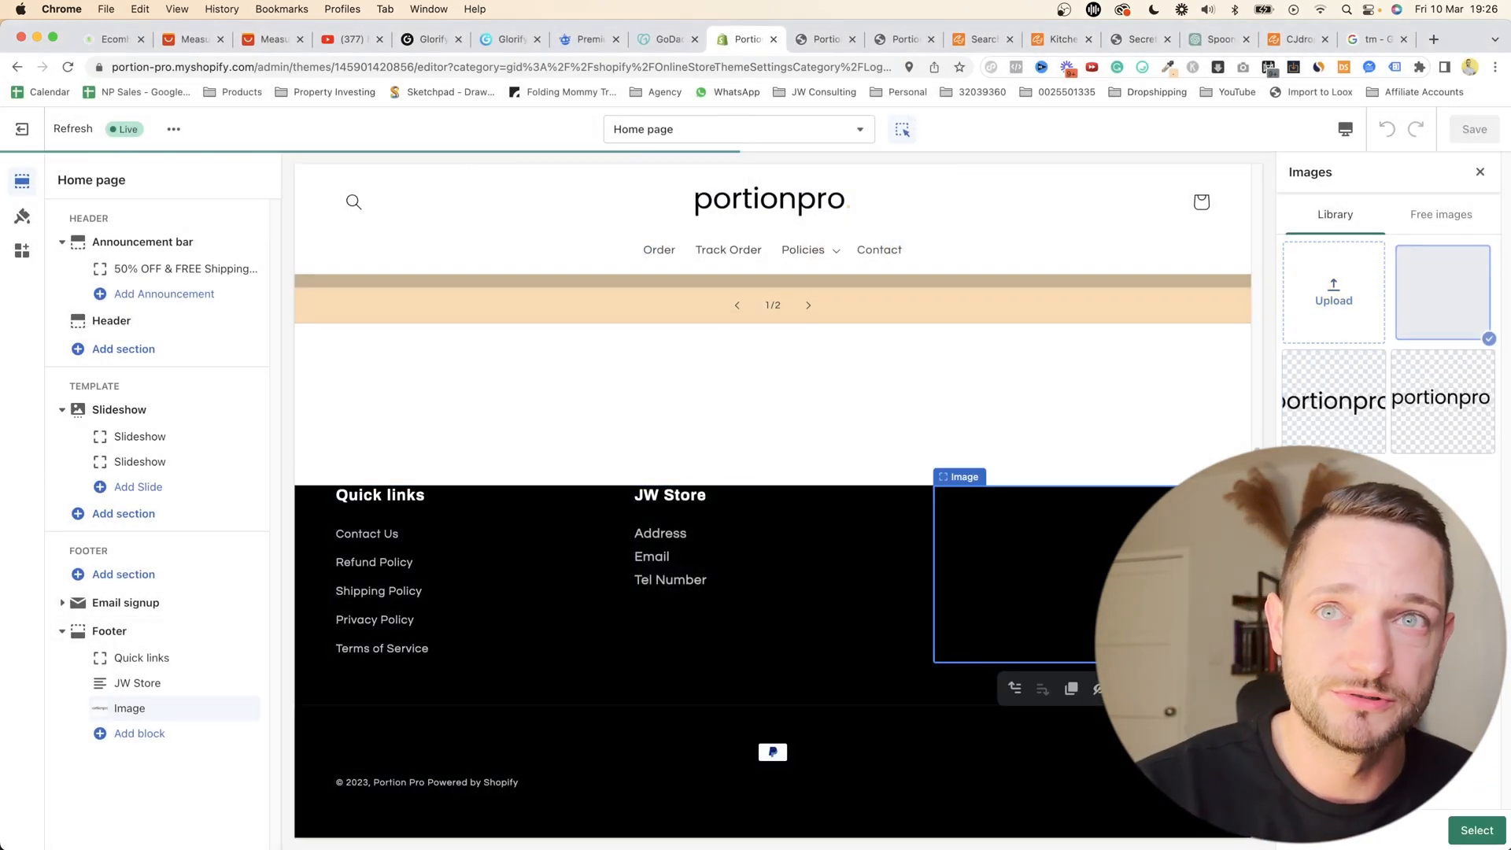
pyautogui.click(1476, 830)
pyautogui.click(1173, 747)
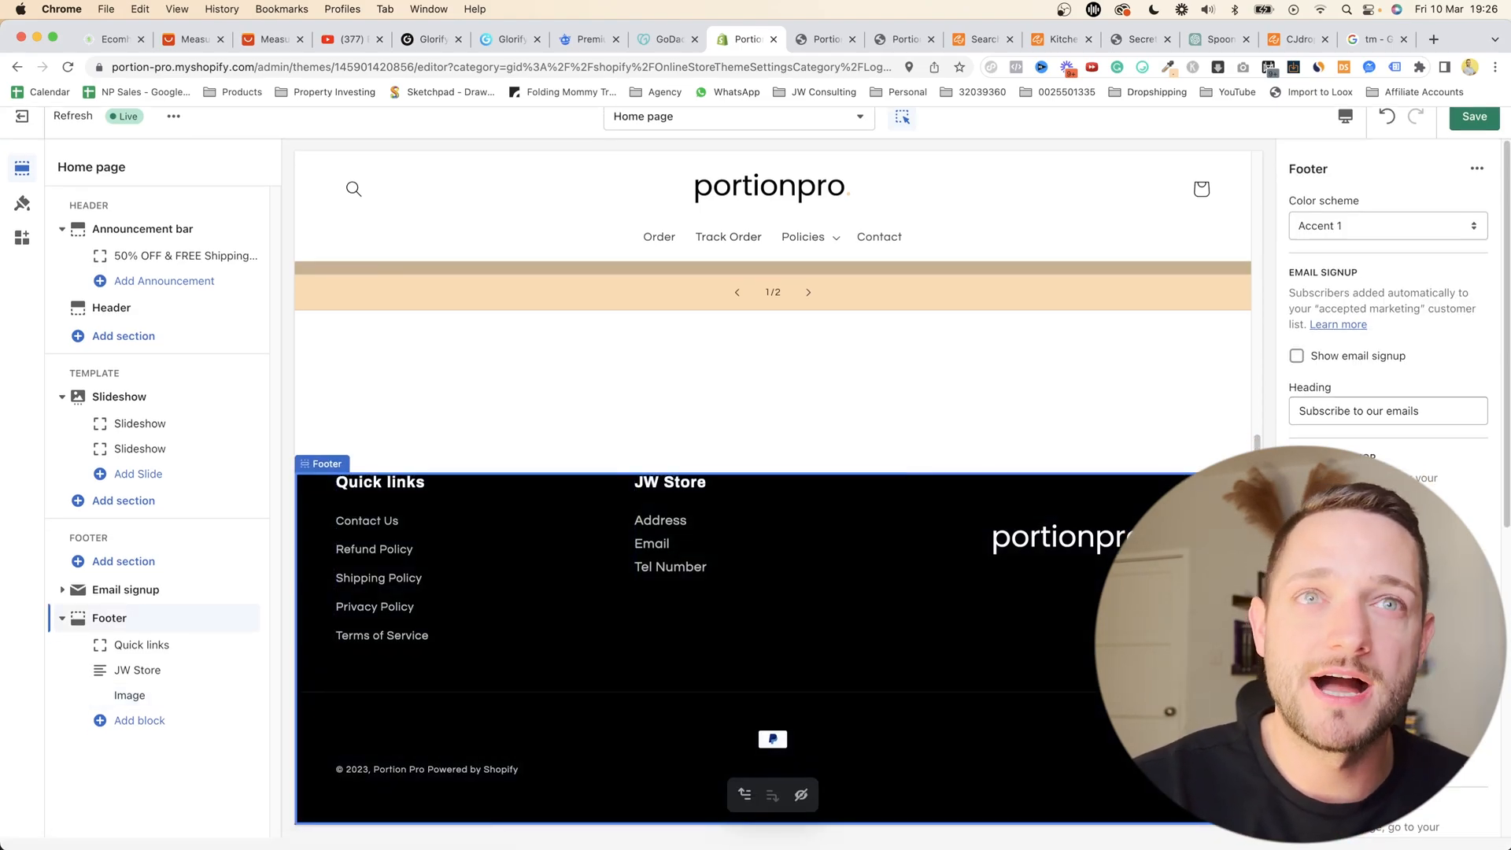
# - Try the Accent 1 and Background 1 schemes on the Email signup section and settle on Background 2
pyautogui.scroll(-7, 1369, 535)
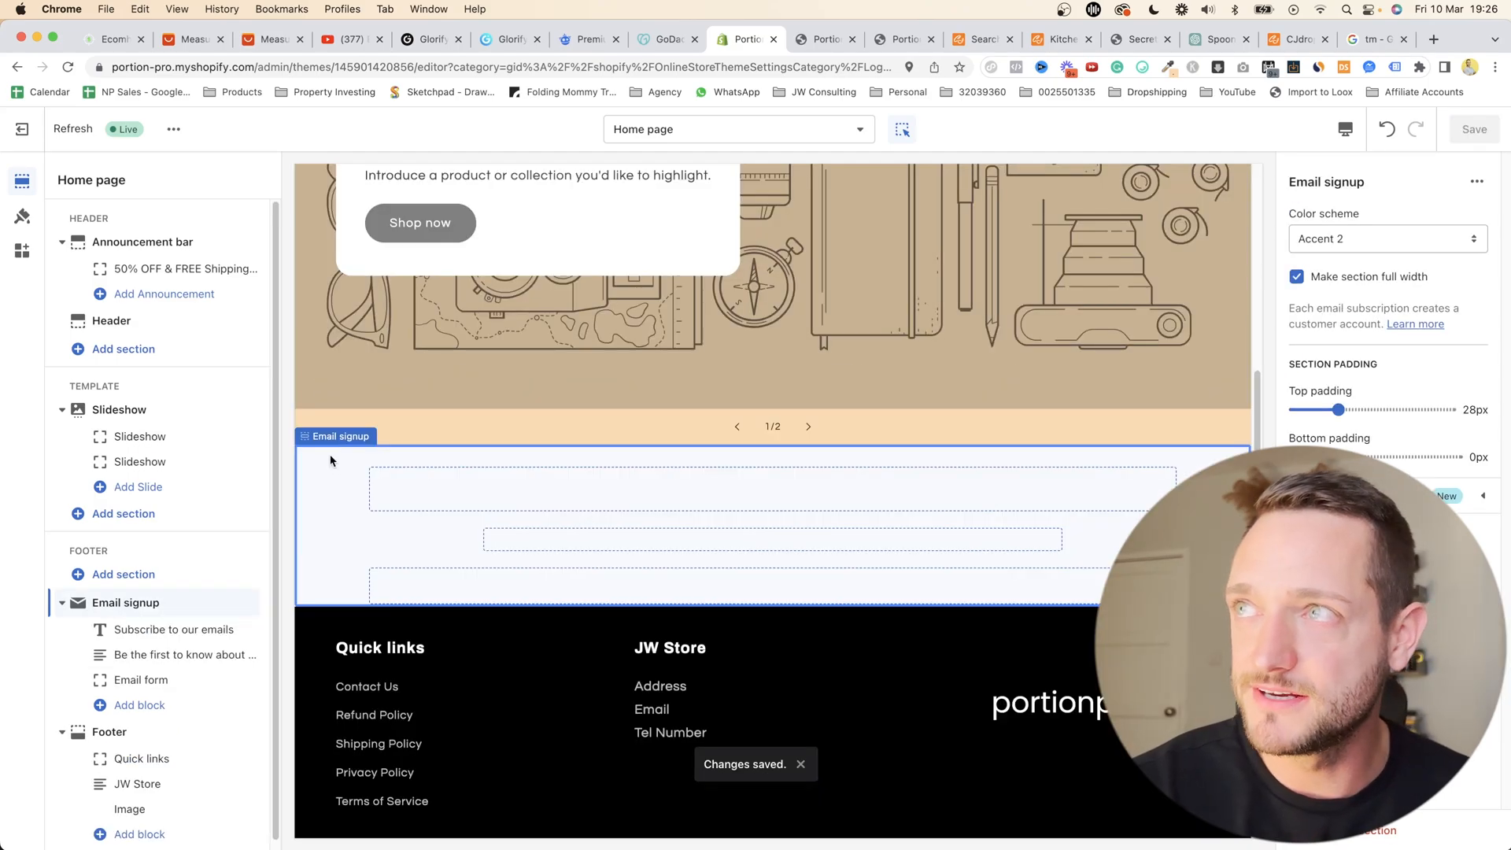
pyautogui.click(1320, 249)
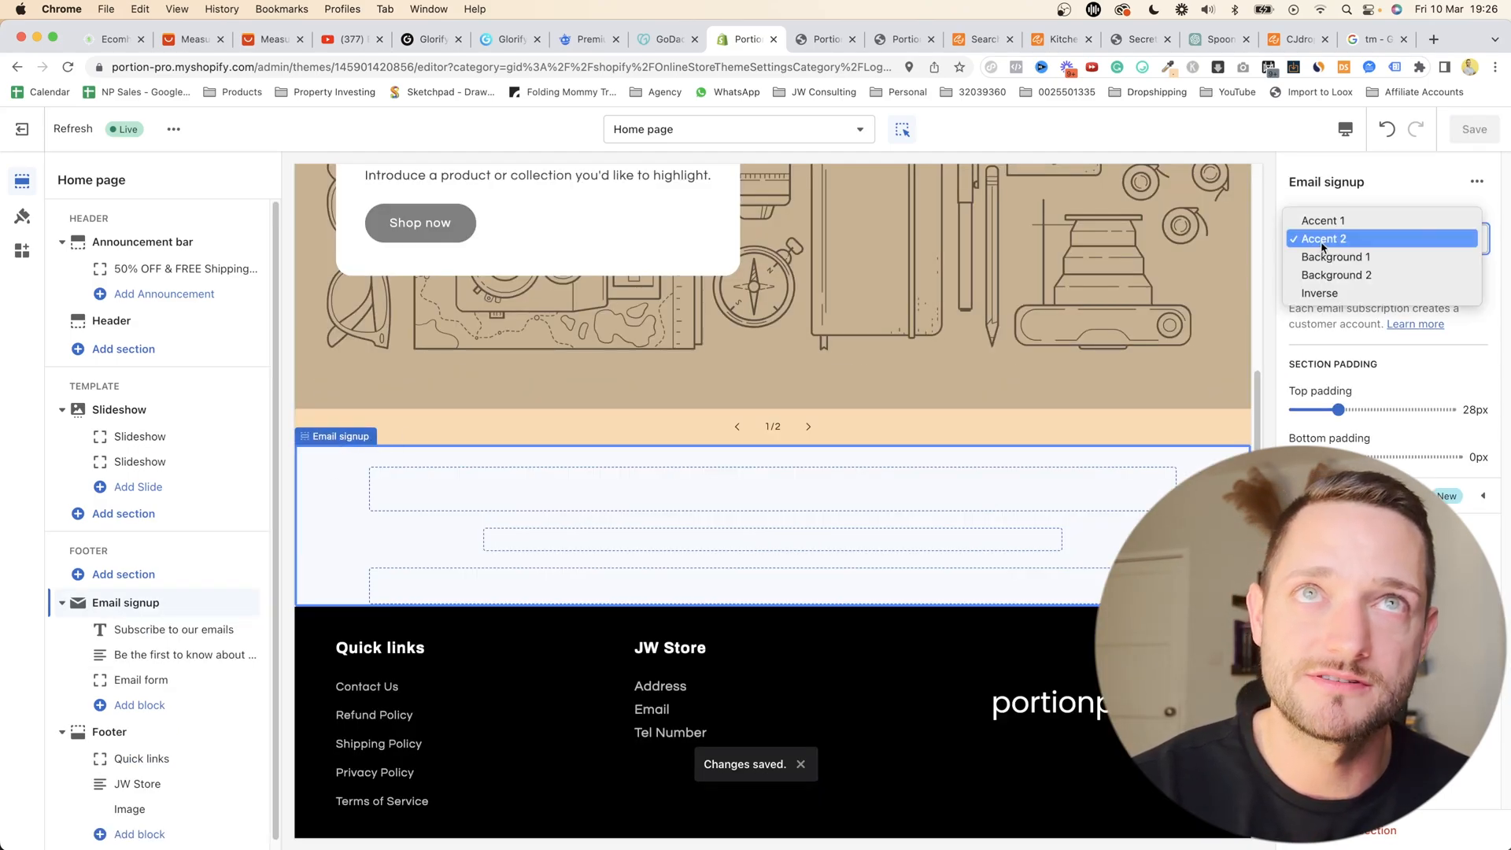
pyautogui.click(1330, 219)
pyautogui.click(1335, 242)
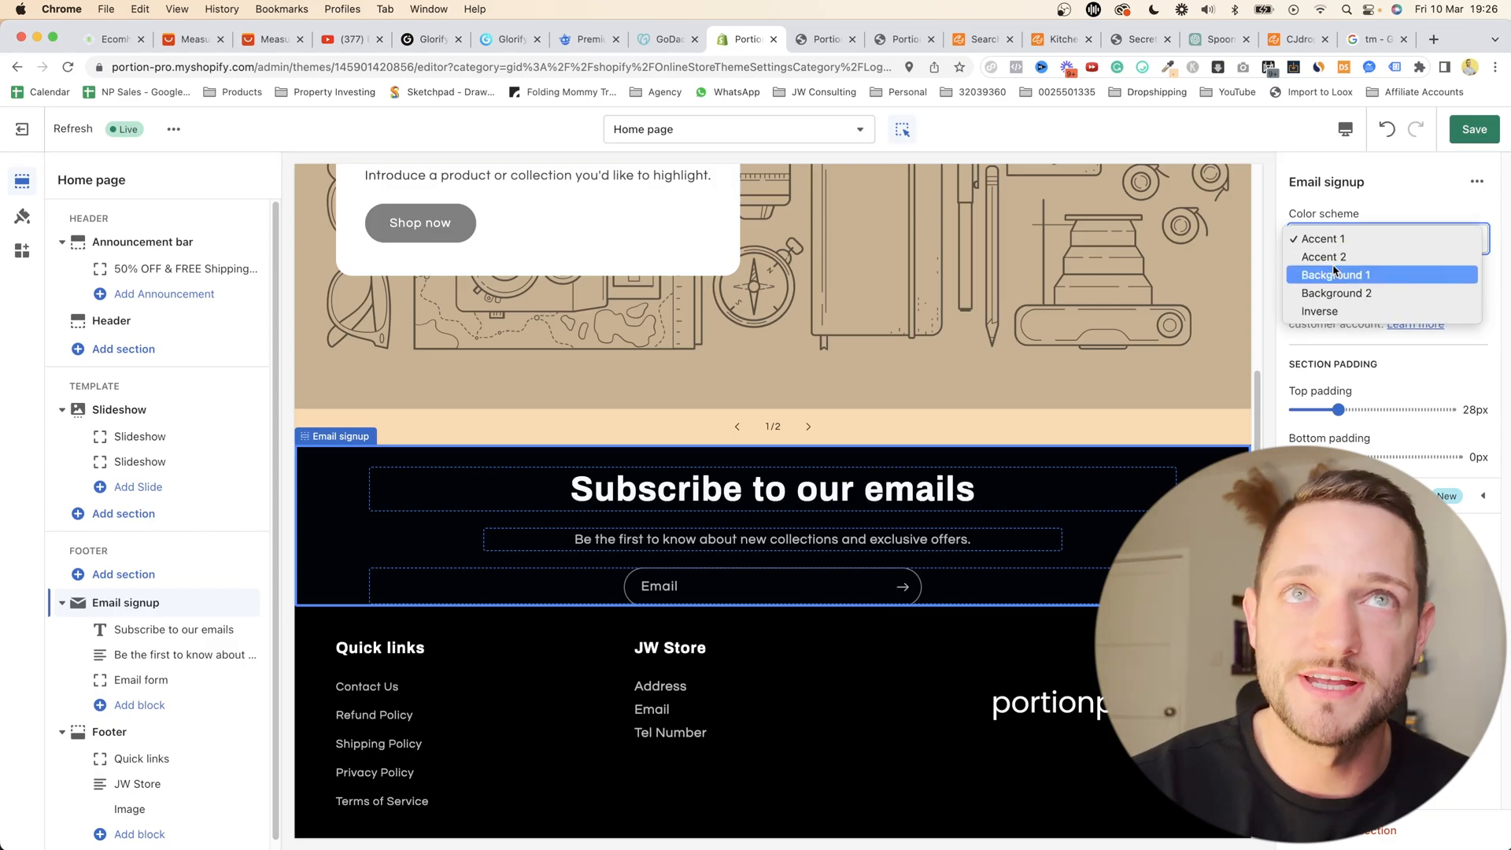
pyautogui.click(1335, 273)
pyautogui.click(1347, 244)
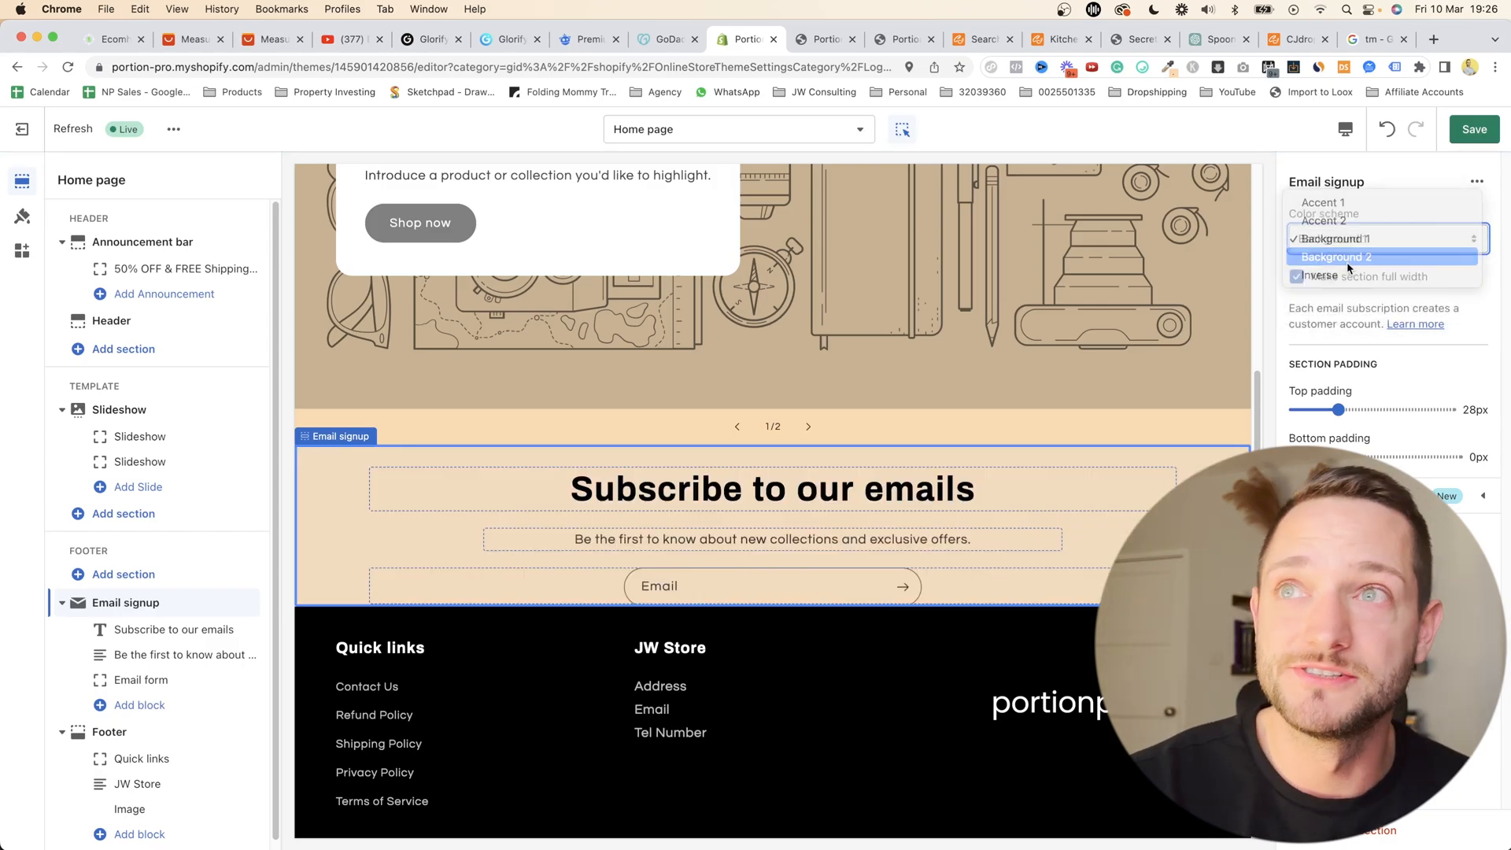
pyautogui.click(1347, 260)
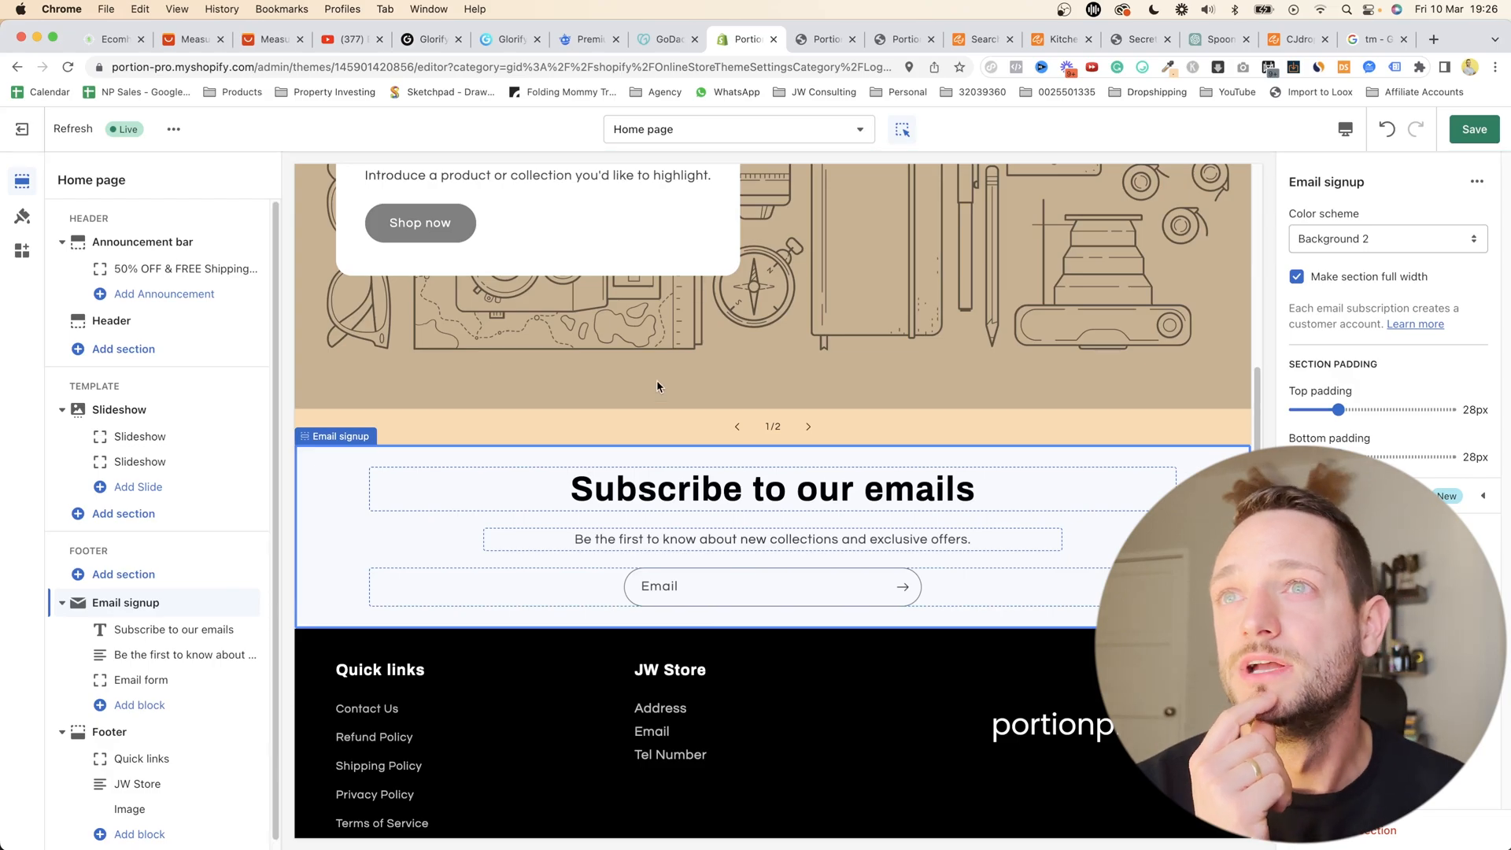
# - Add two Image with text sections to the home page template between the slideshow and the email signup
pyautogui.click(693, 397)
pyautogui.scroll(-4, 739, 440)
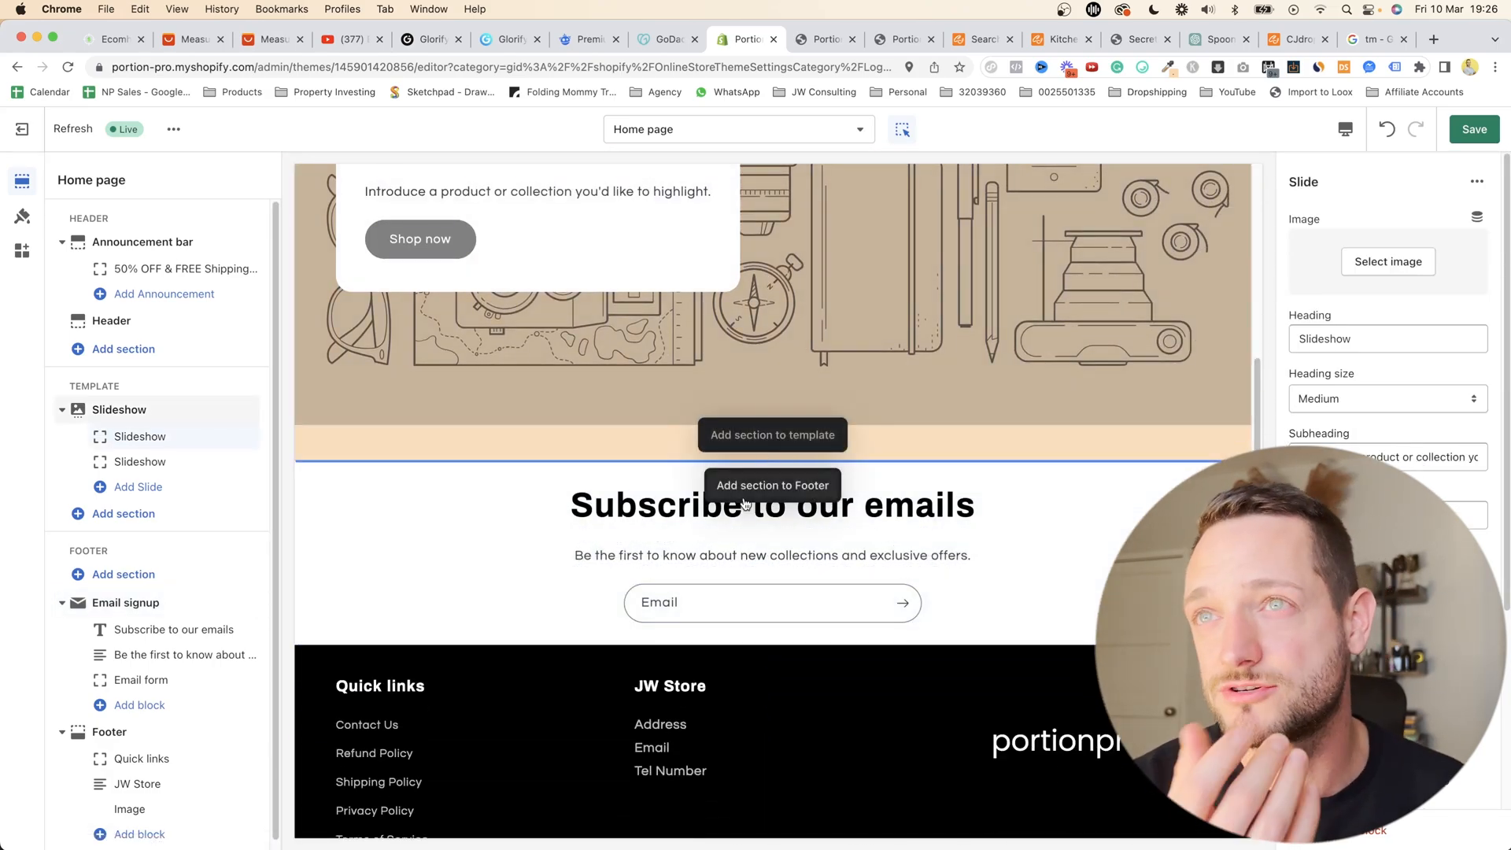
pyautogui.click(751, 494)
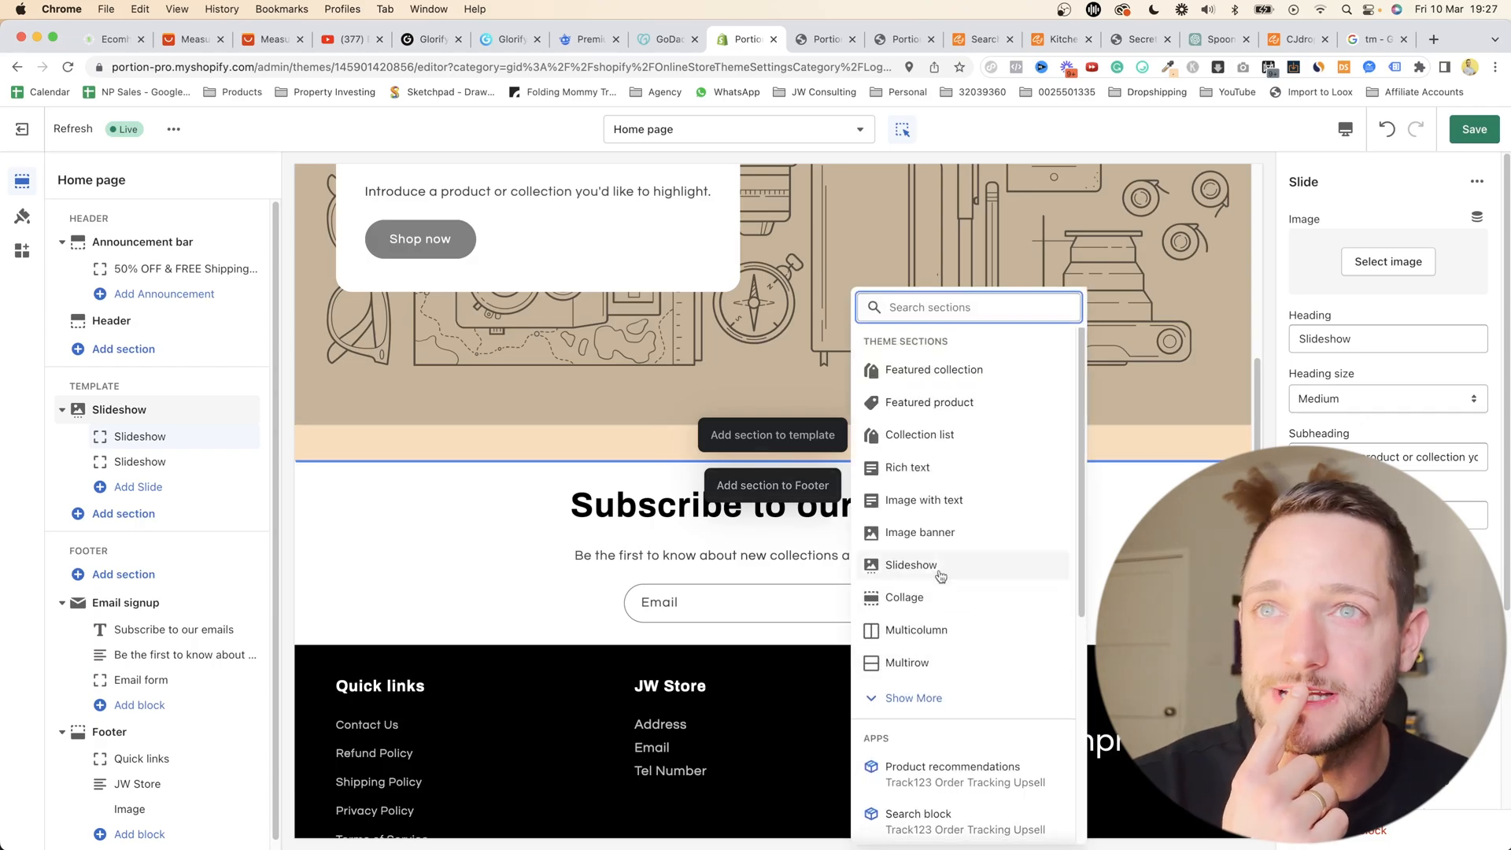
pyautogui.click(934, 532)
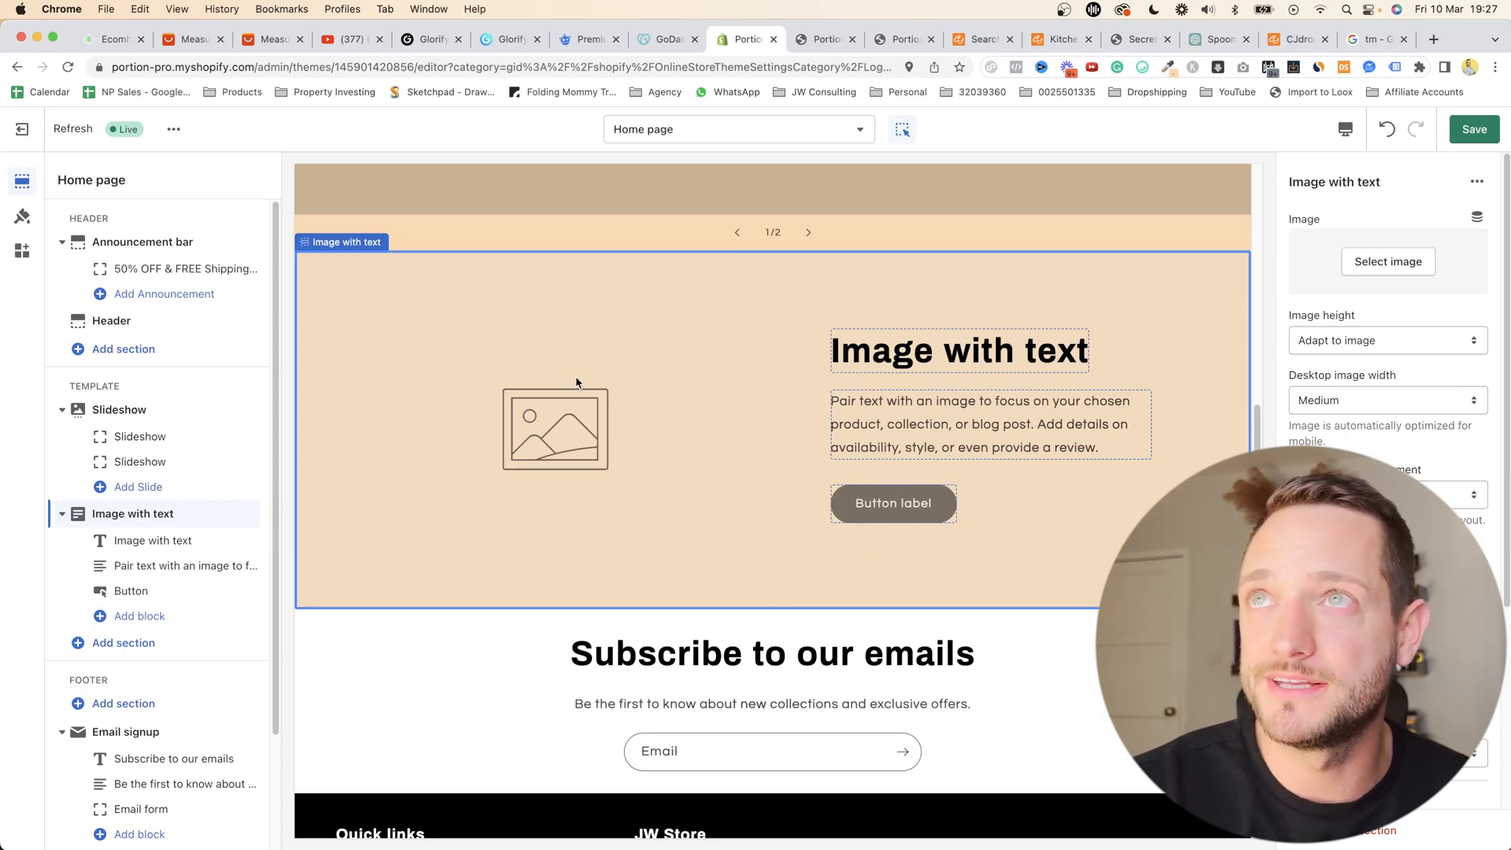
pyautogui.scroll(-1, 1072, 695)
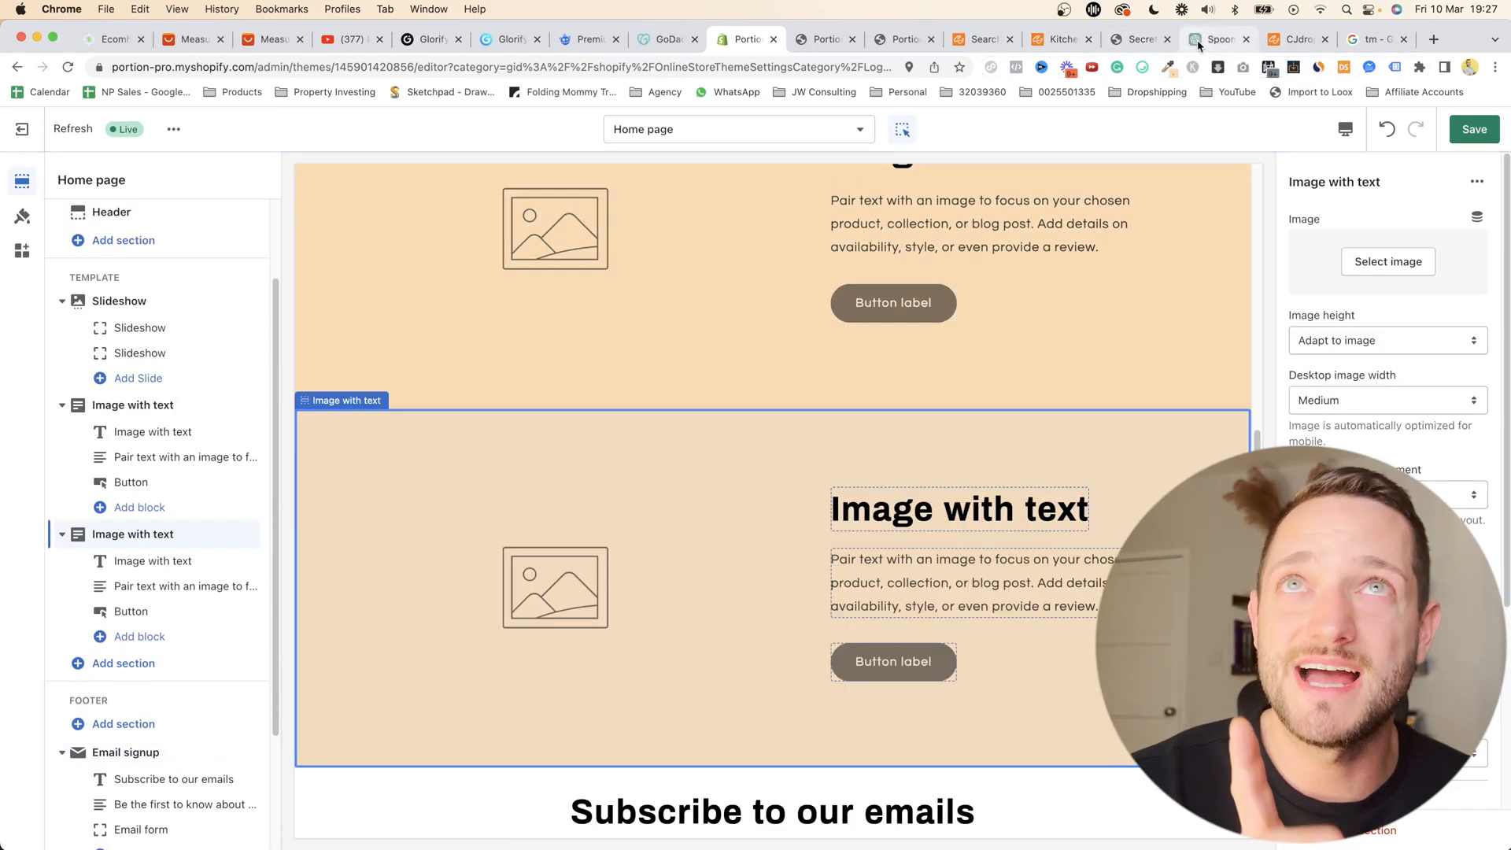
# - Examine the image-with-text sections on the SecretVenom store's VenomLove product page and compare them with the new sections in the theme editor
pyautogui.click(1132, 39)
pyautogui.scroll(15, 913, 448)
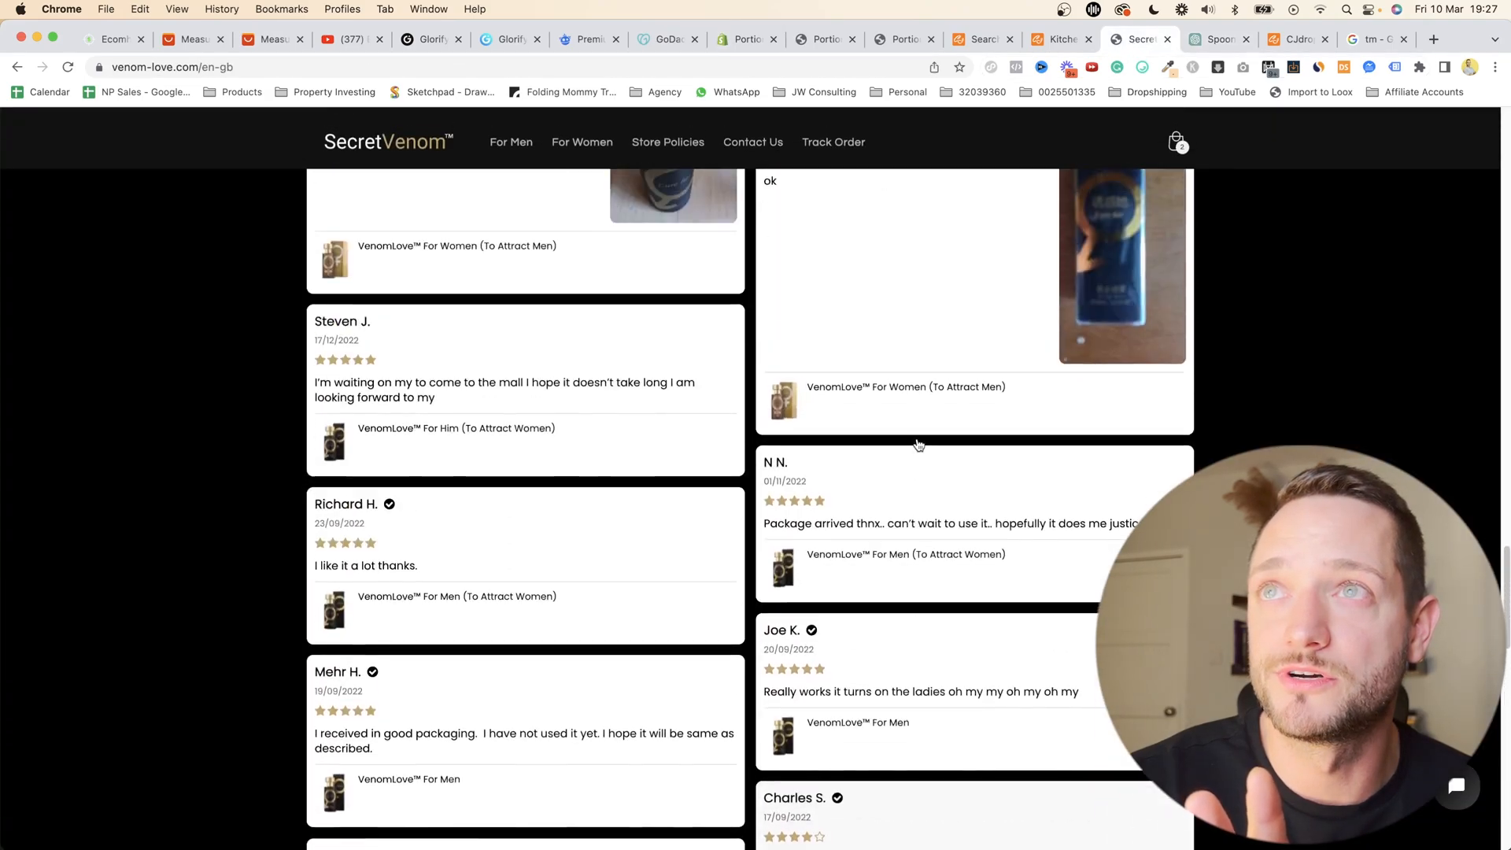
pyautogui.scroll(10, 916, 463)
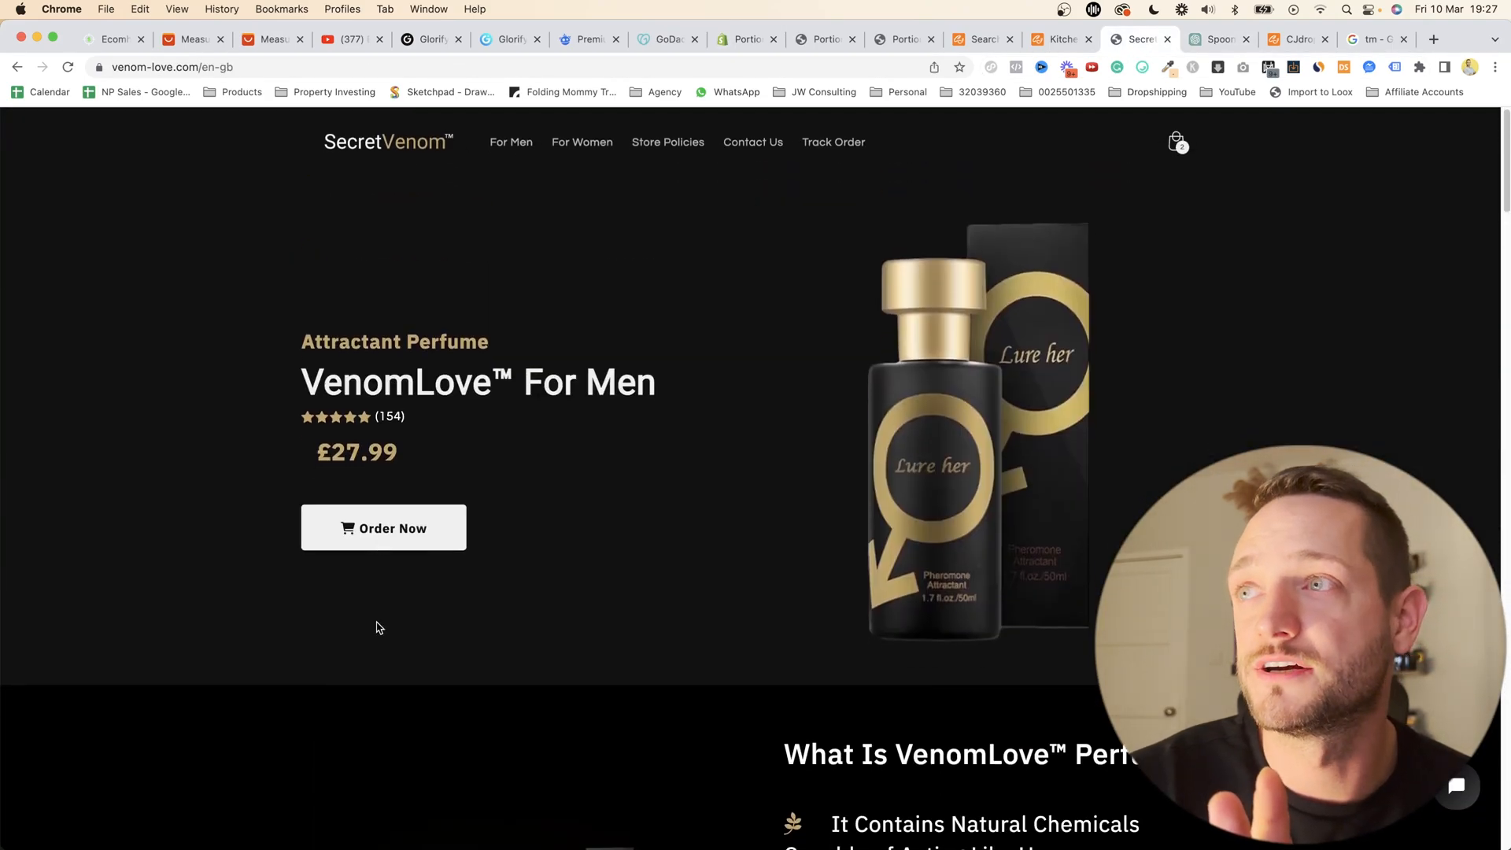
pyautogui.click(381, 543)
pyautogui.scroll(-3, 748, 553)
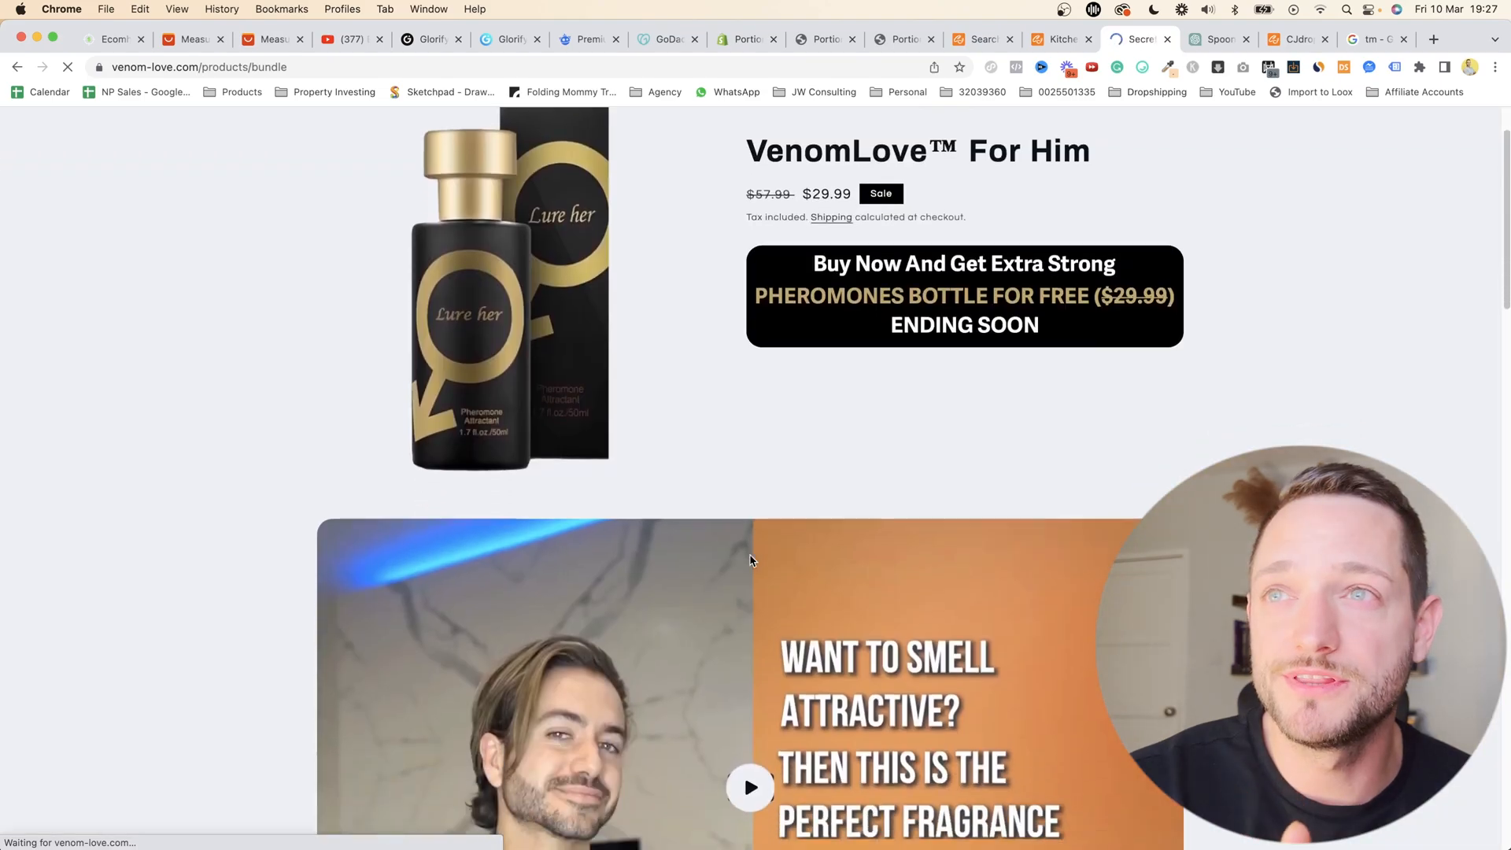
pyautogui.scroll(-14, 750, 559)
pyautogui.scroll(3, 750, 559)
pyautogui.scroll(-1, 750, 559)
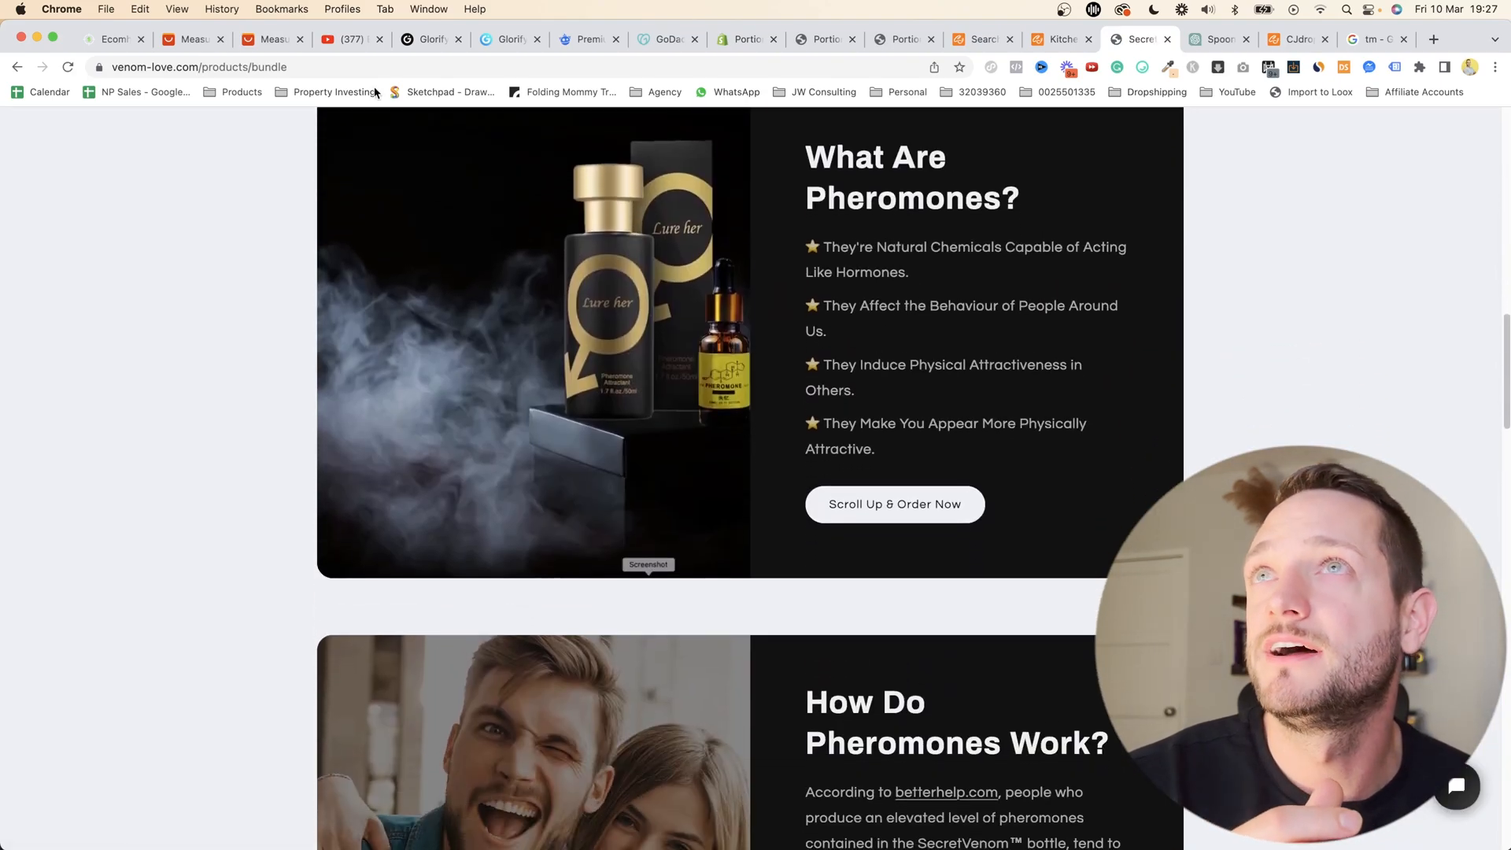
pyautogui.click(738, 46)
pyautogui.scroll(5, 971, 472)
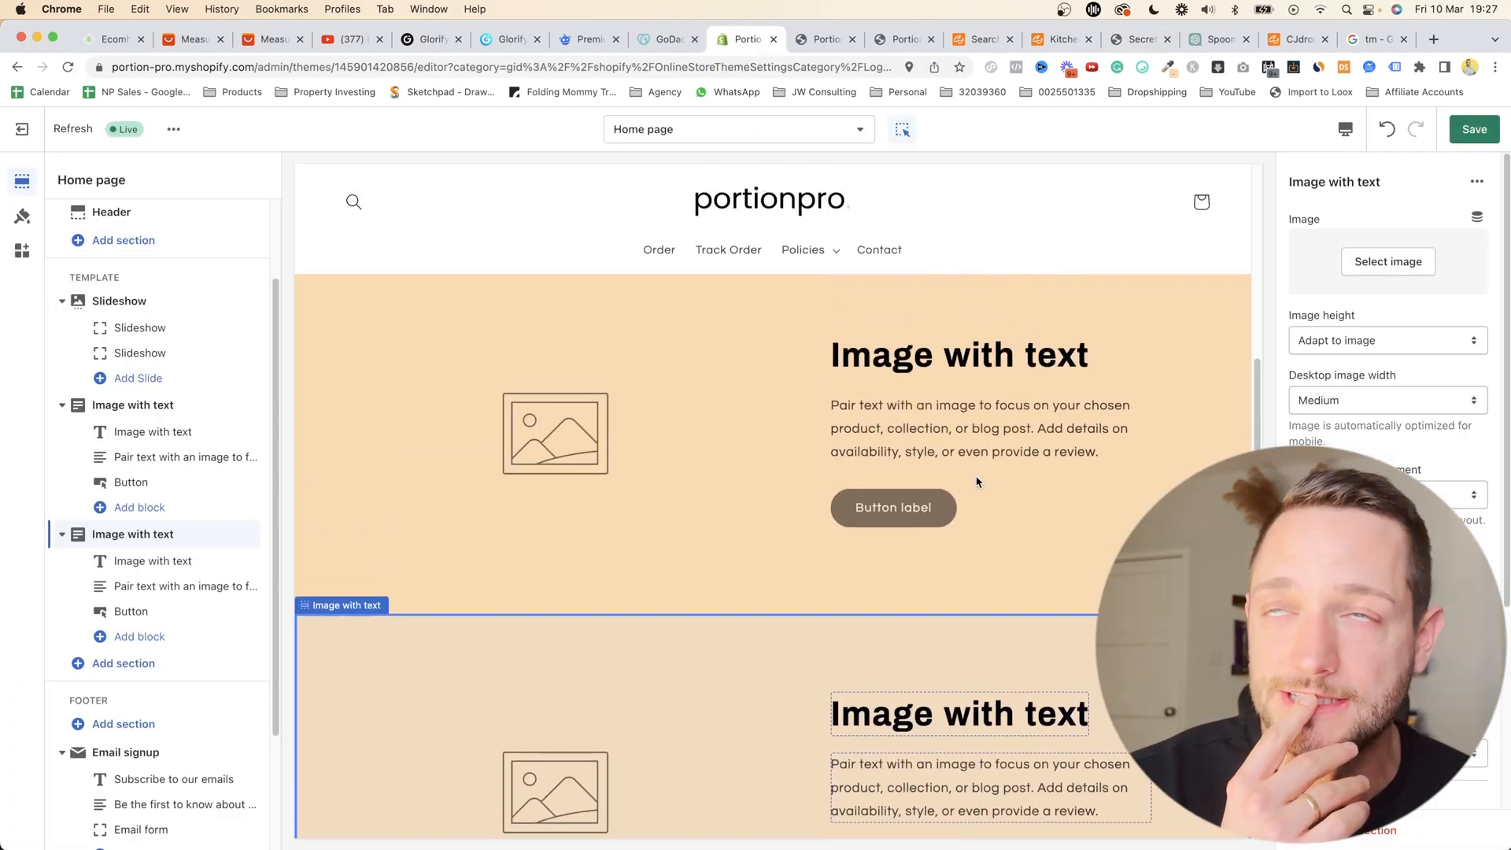
pyautogui.scroll(-8, 974, 487)
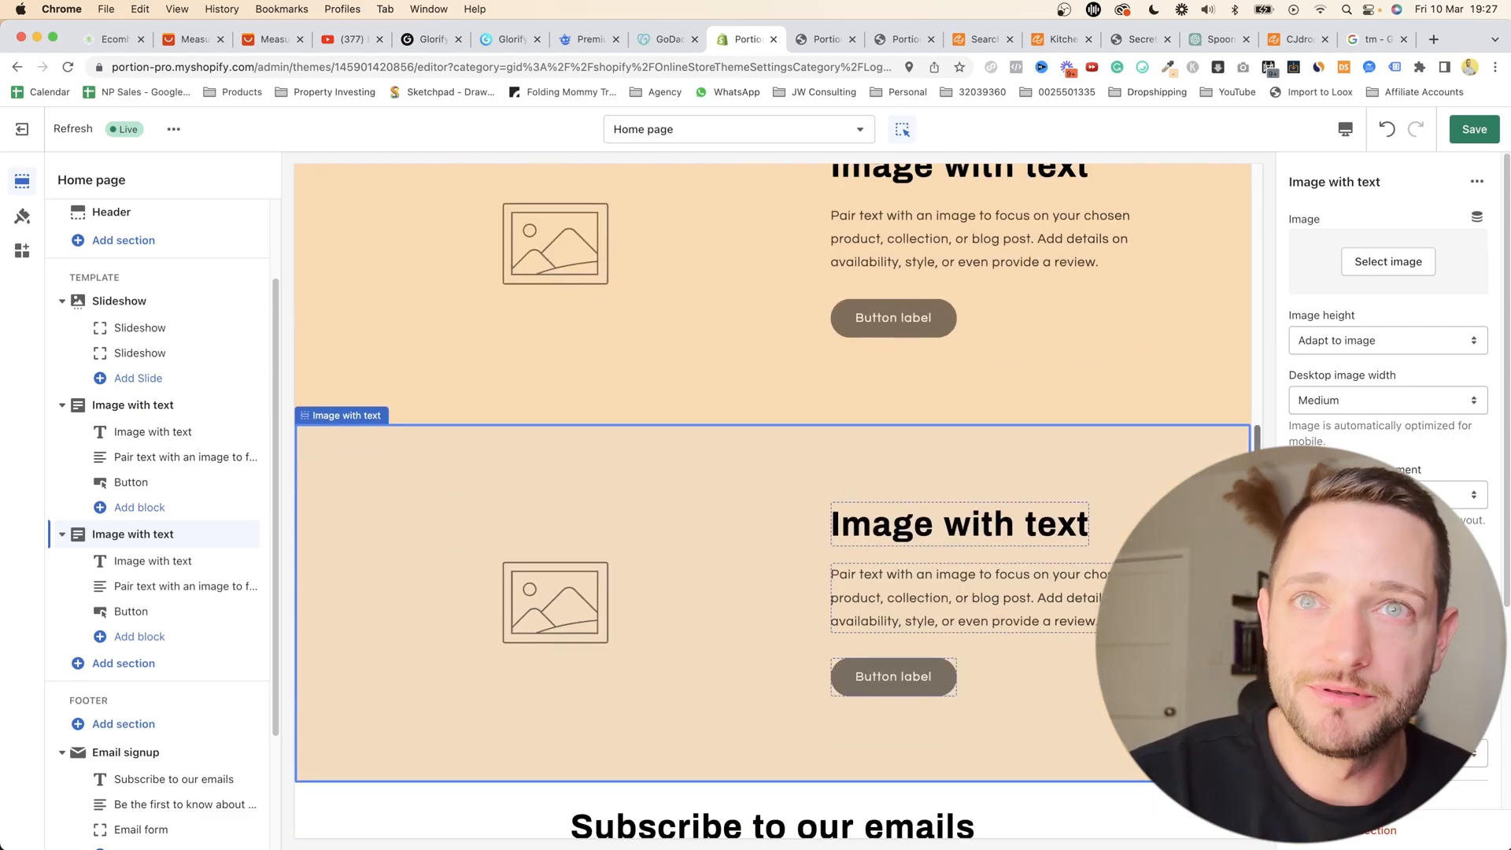
# - Compare the two new Image with text sections and the Email signup section in the home page preview
pyautogui.click(766, 560)
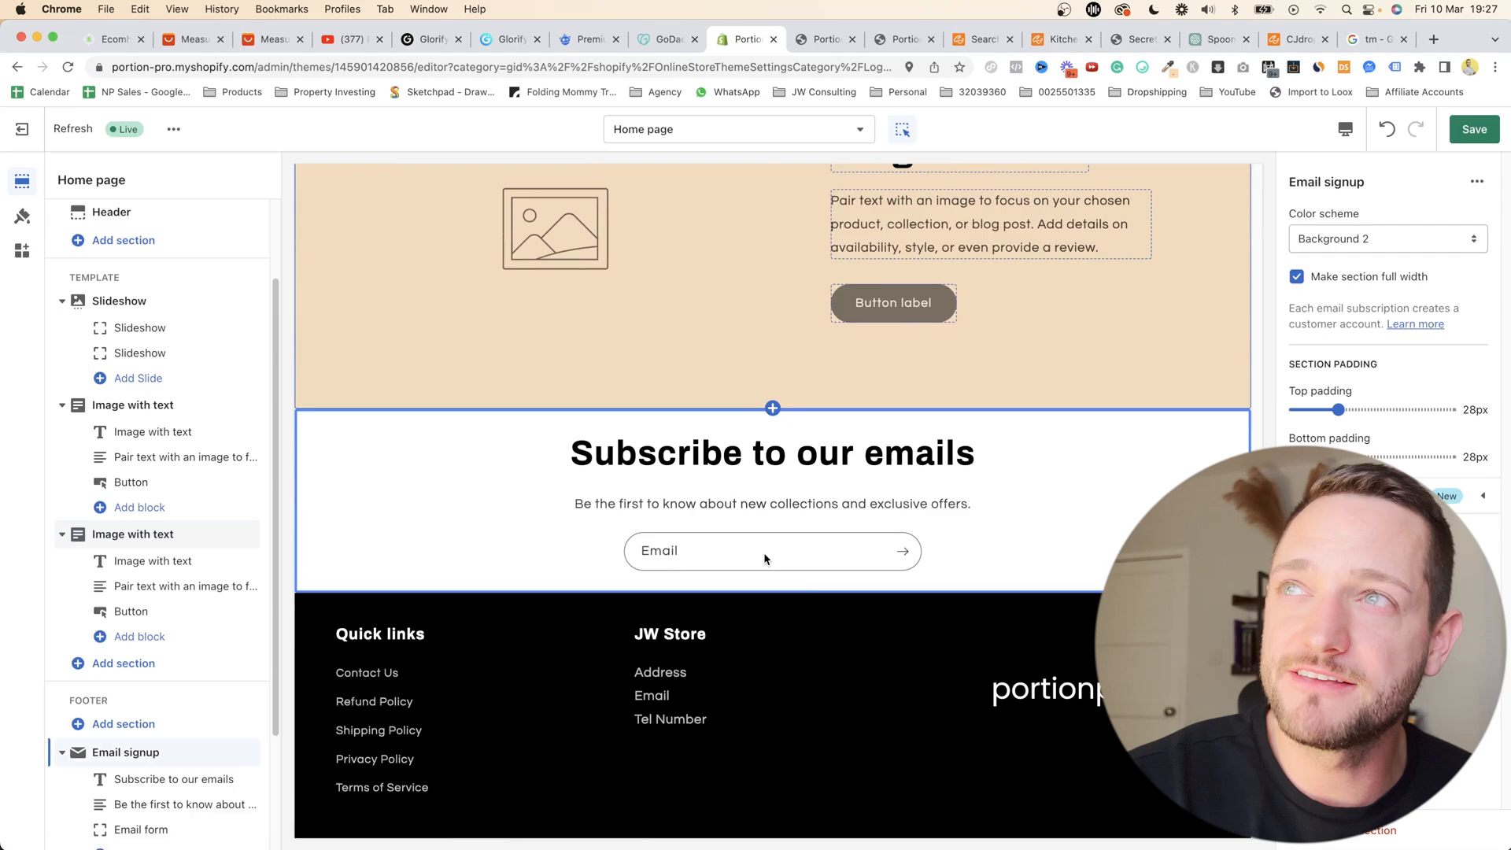
pyautogui.scroll(5, 758, 572)
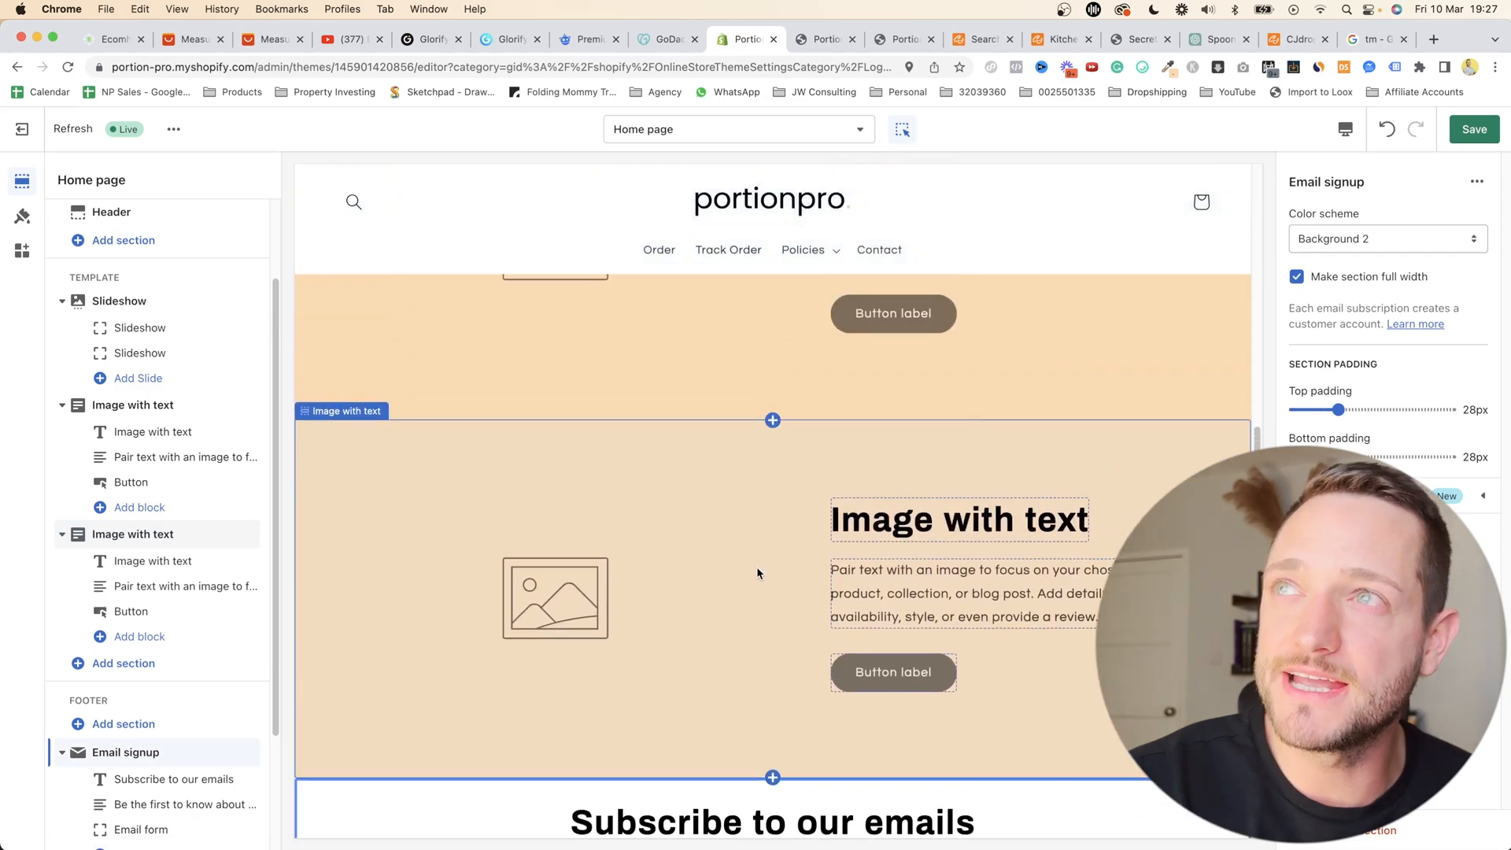
pyautogui.scroll(3, 758, 572)
pyautogui.click(540, 475)
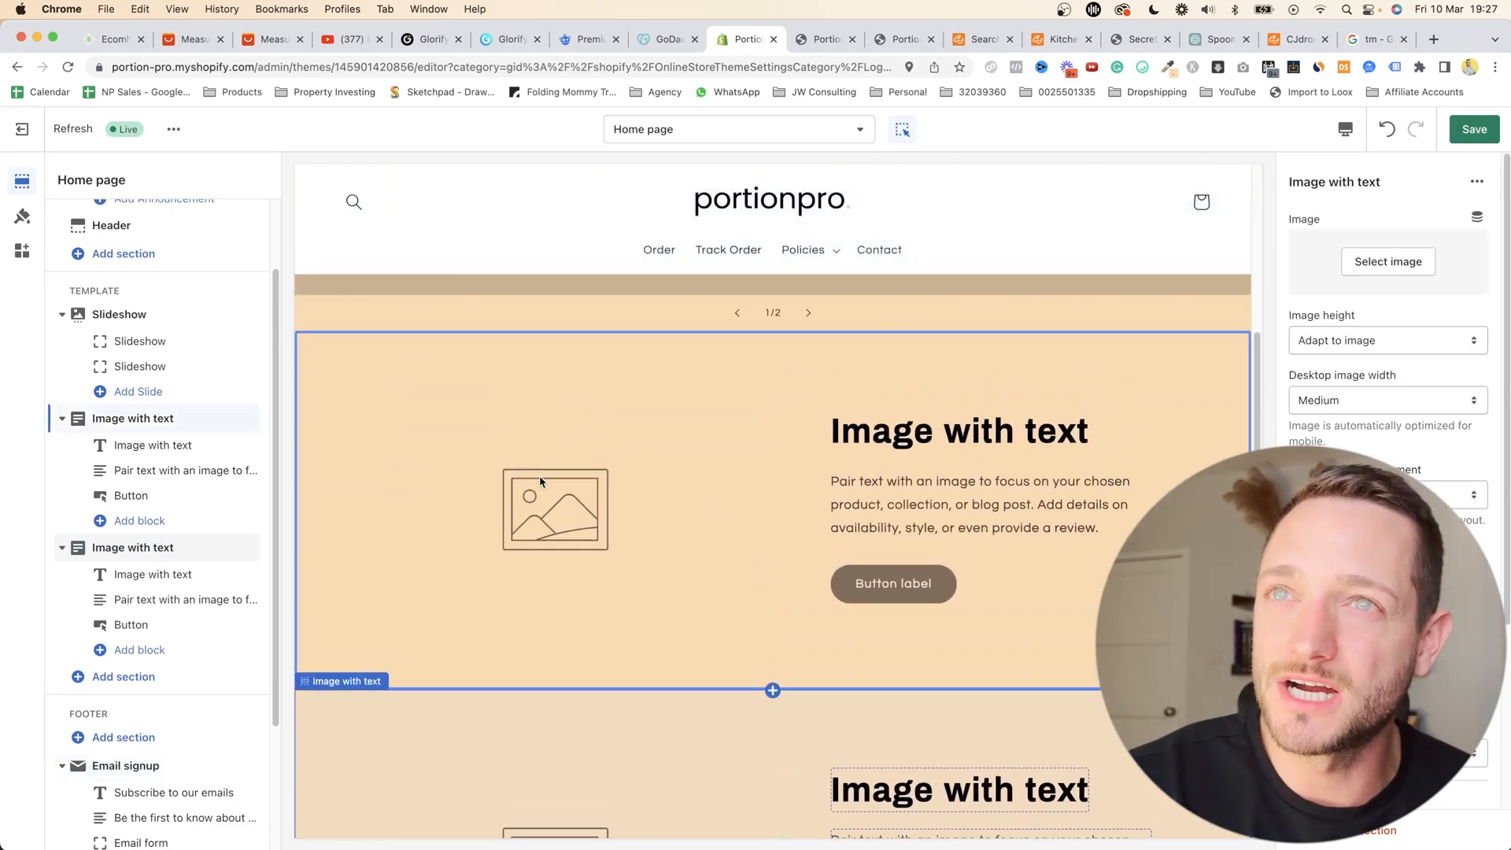
pyautogui.scroll(-5, 563, 641)
pyautogui.click(560, 361)
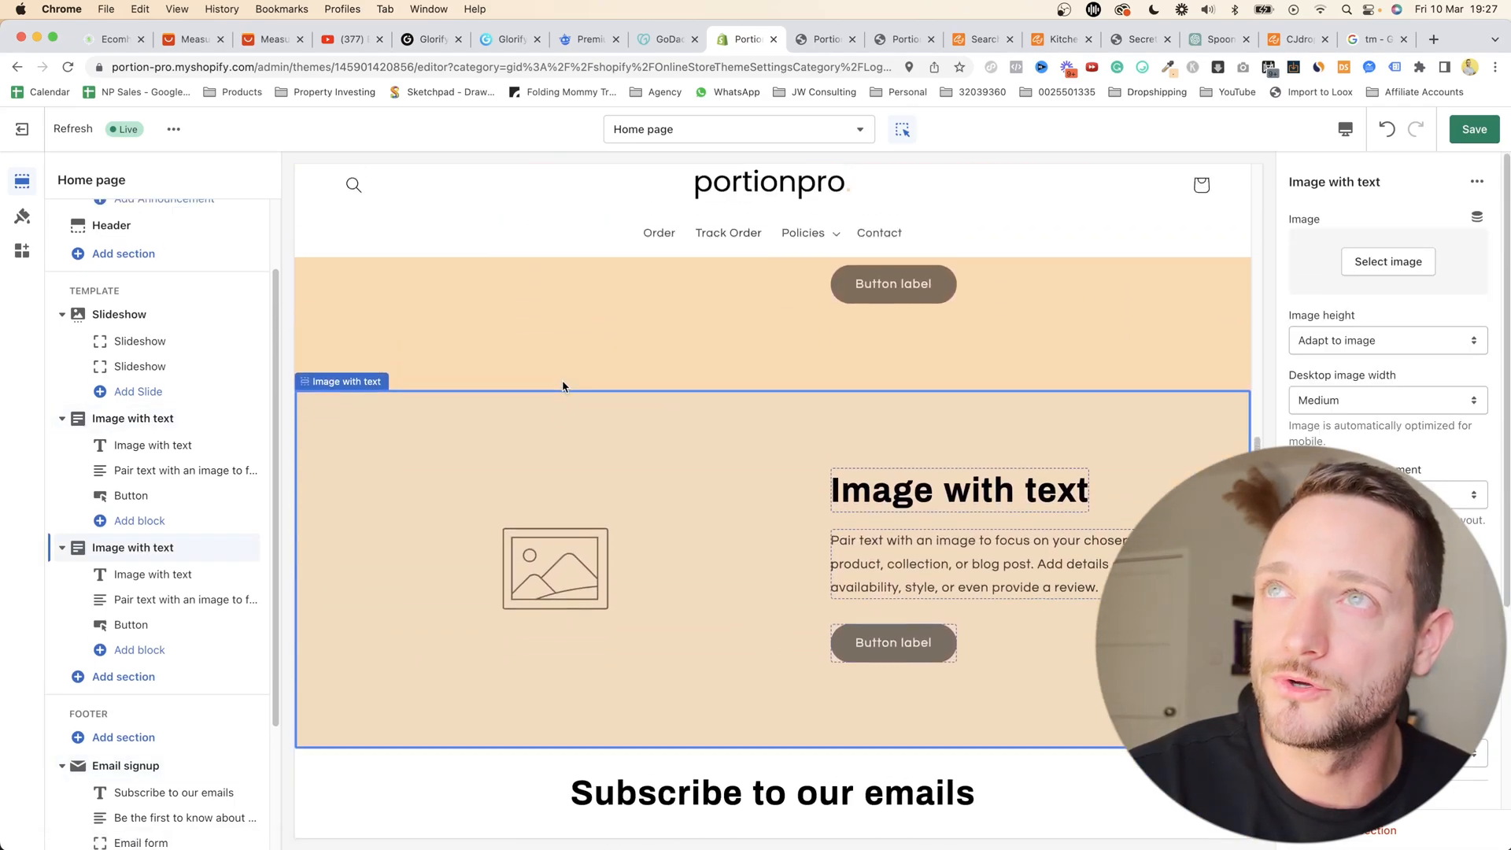
pyautogui.scroll(4, 564, 383)
pyautogui.click(621, 516)
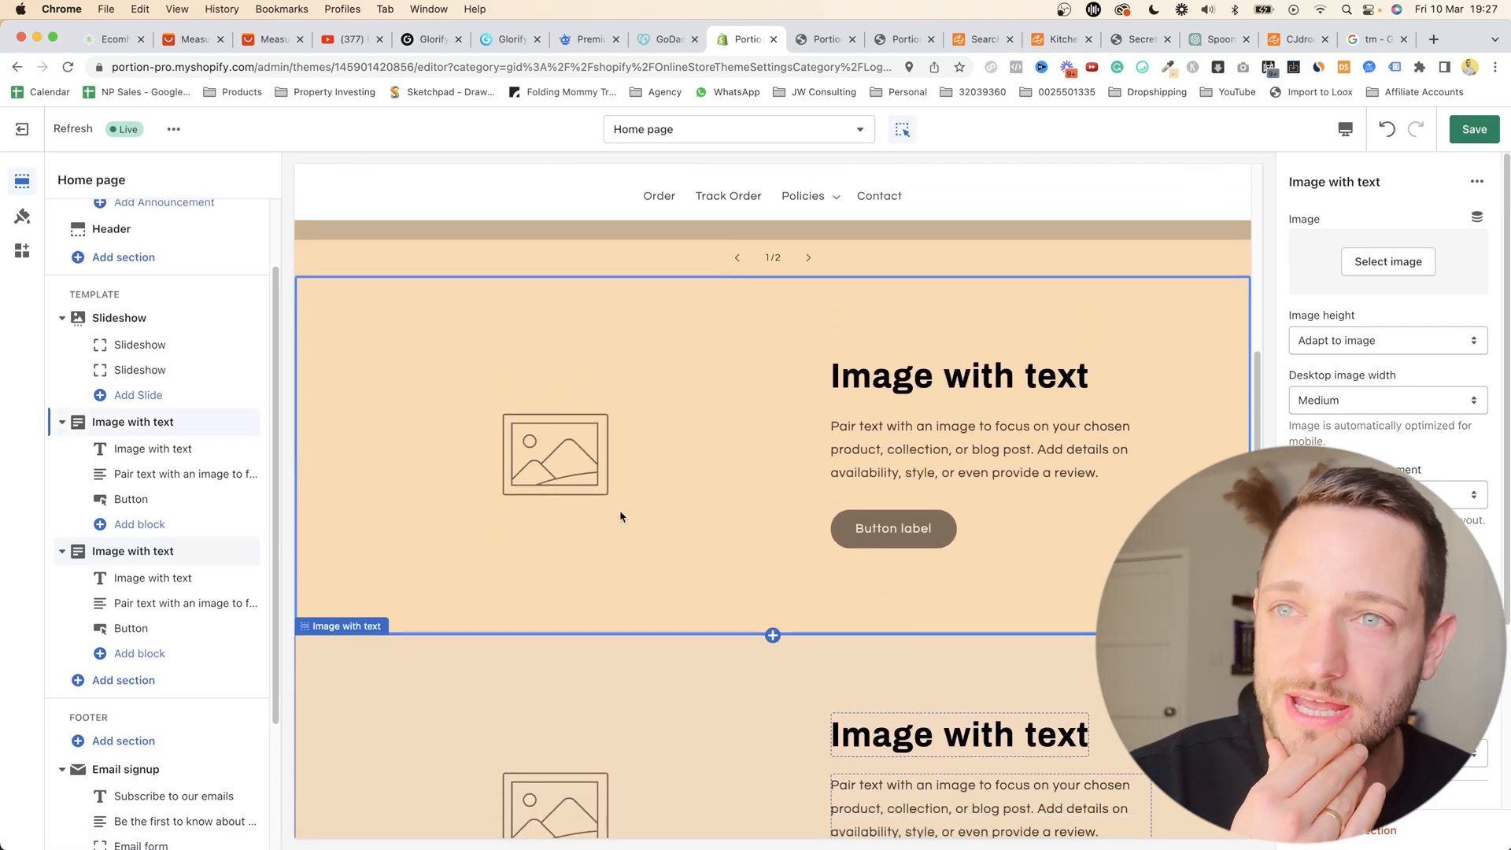
pyautogui.scroll(-4, 621, 516)
# - Switch to Glorify and look through the product photos in the Downloads folder, previewing the "Accurate weighing" picture
pyautogui.click(507, 39)
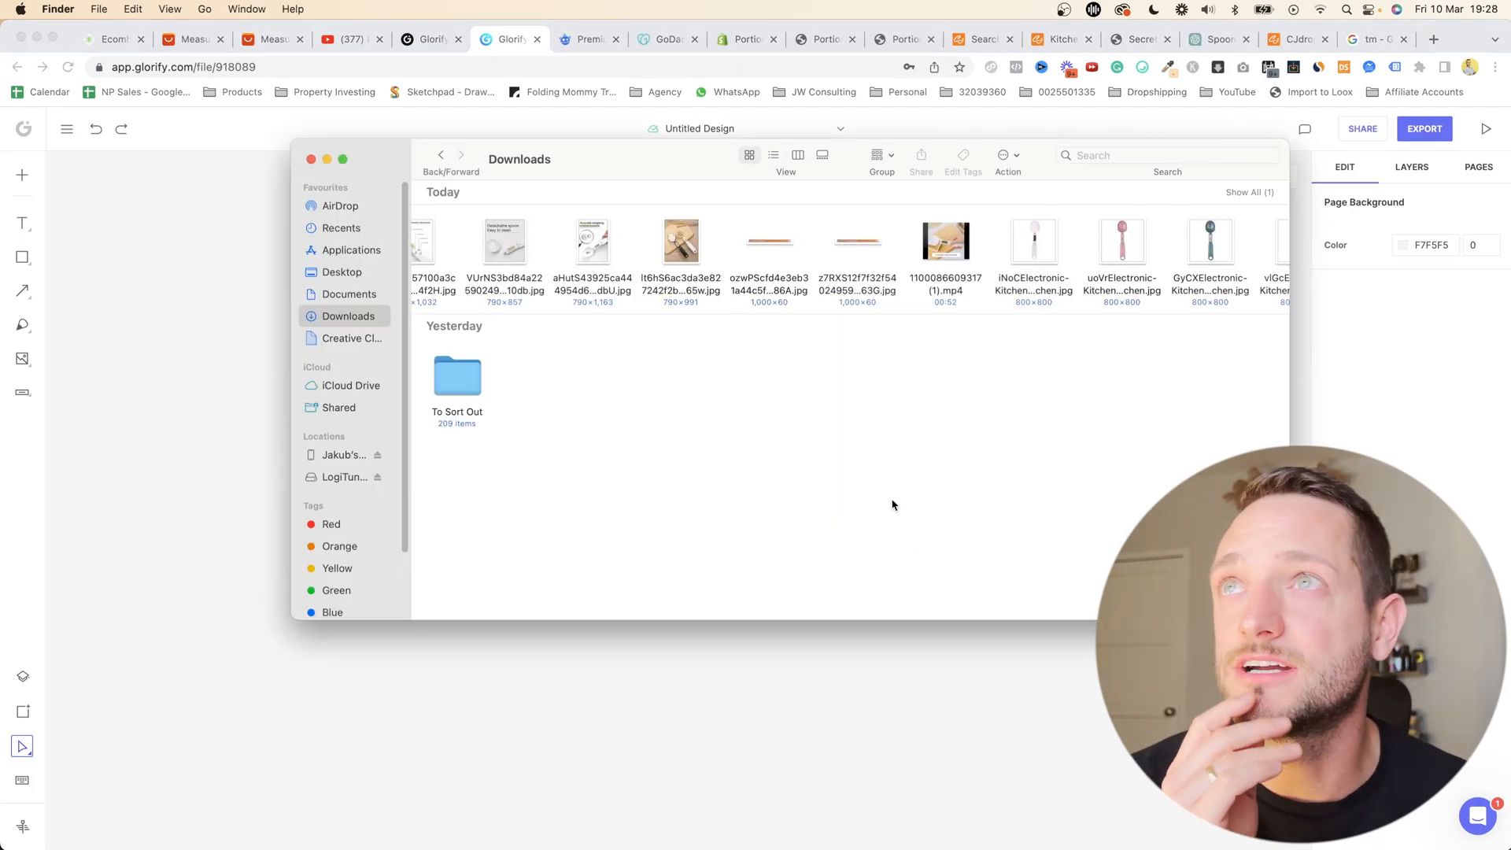
pyautogui.hscroll(-10, 725, 284)
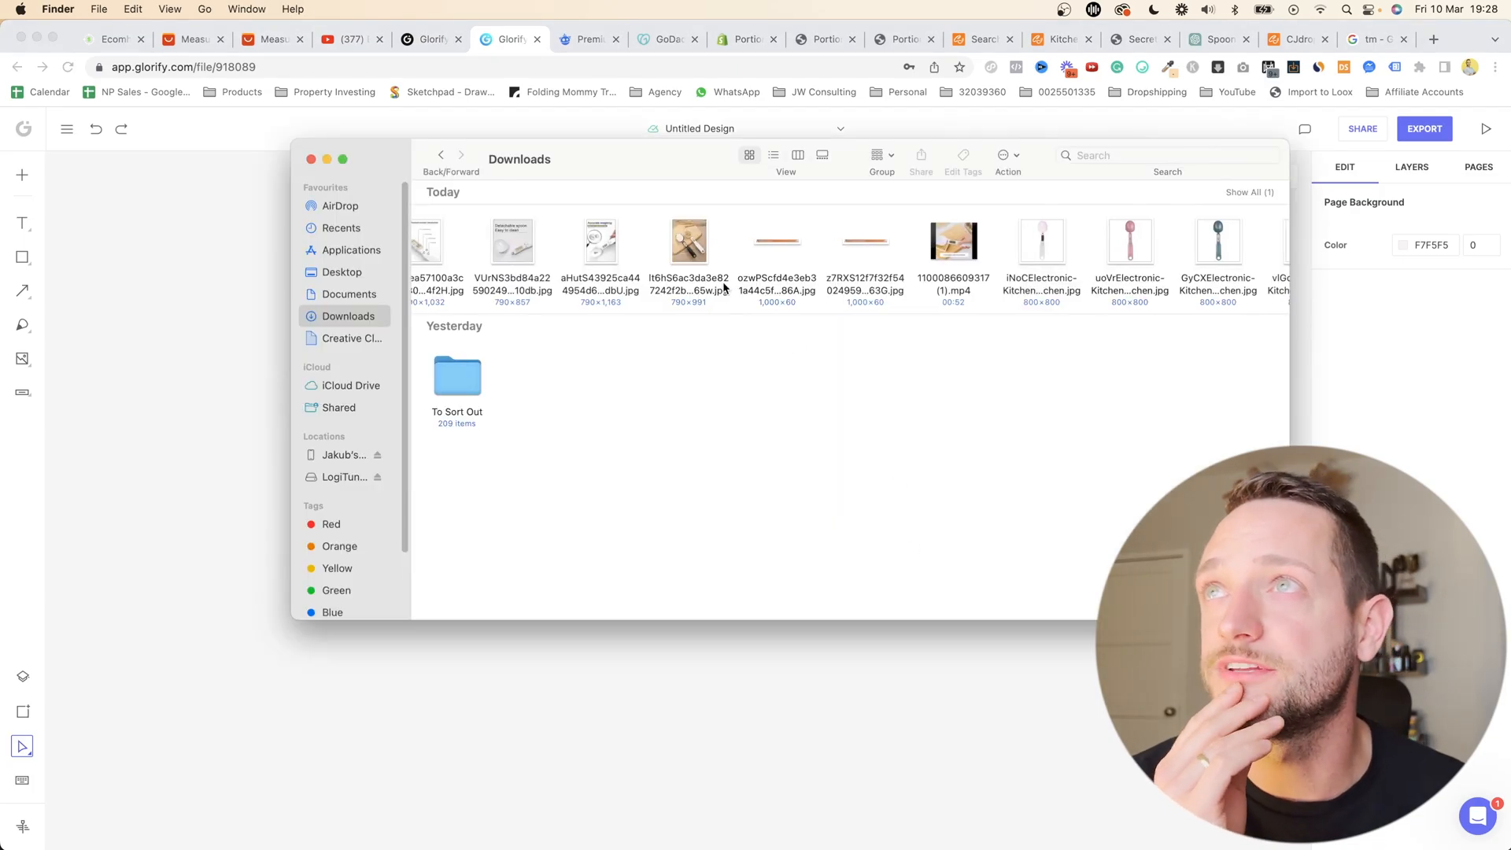
pyautogui.hscroll(10, 735, 254)
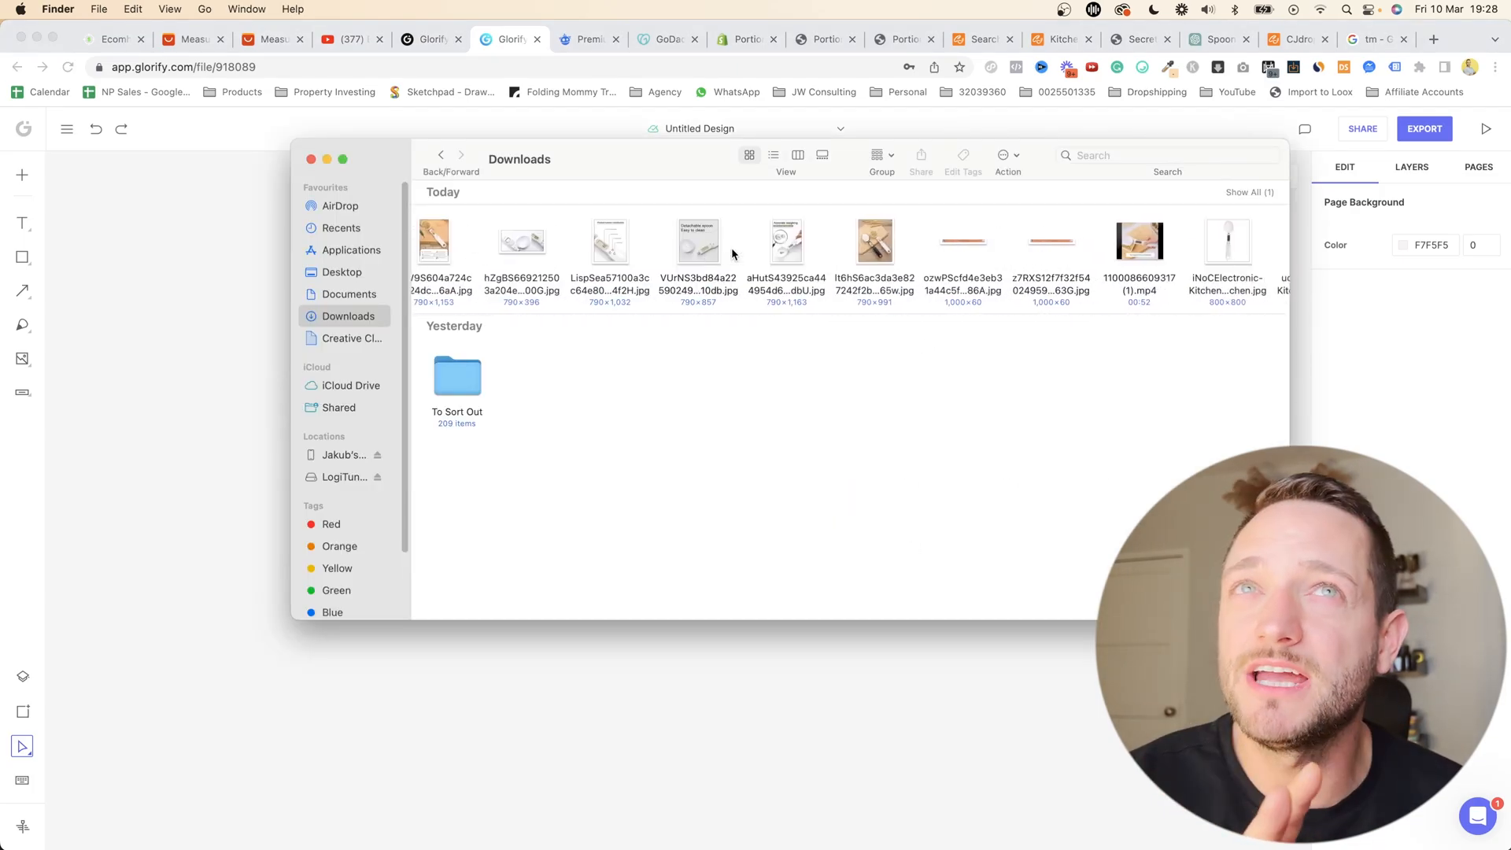
pyautogui.doubleClick(767, 244)
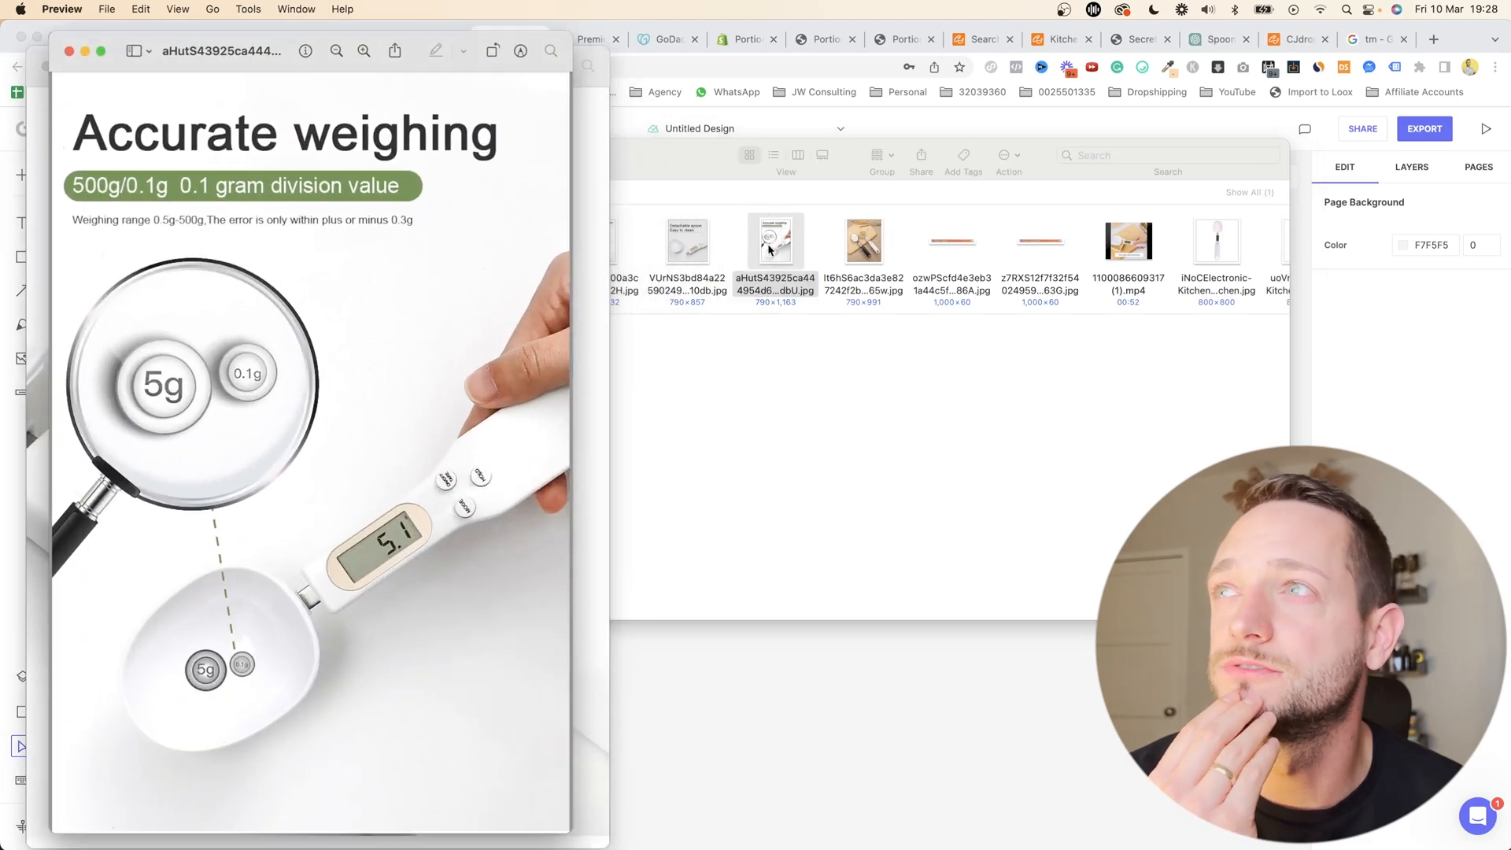
pyautogui.click(70, 52)
pyautogui.click(46, 67)
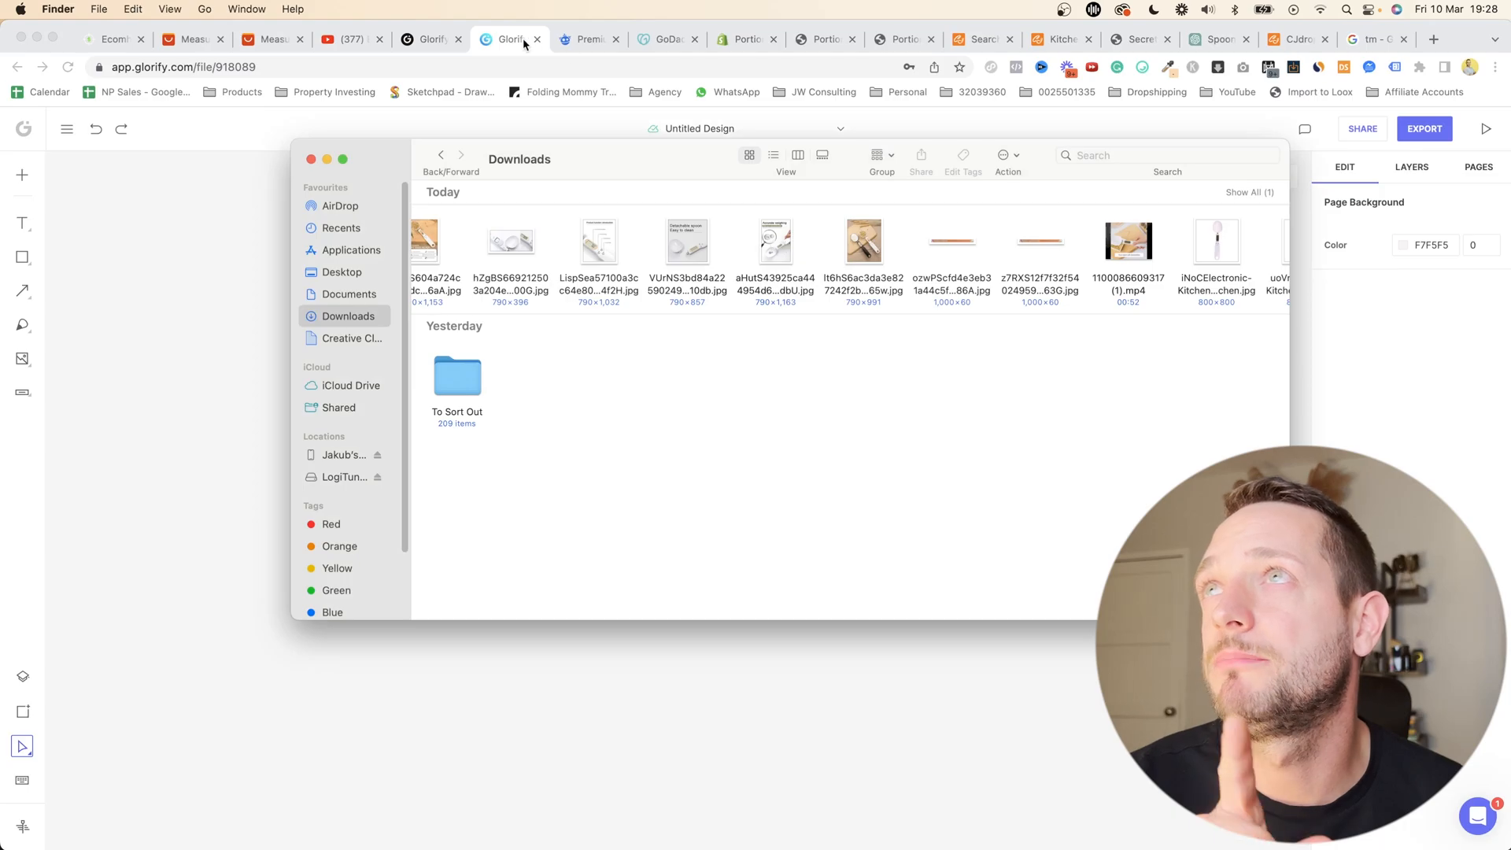
# - Create a new Glorify design and upload the "Accurate weighing" JPG from the Downloads folder into it
pyautogui.click(209, 373)
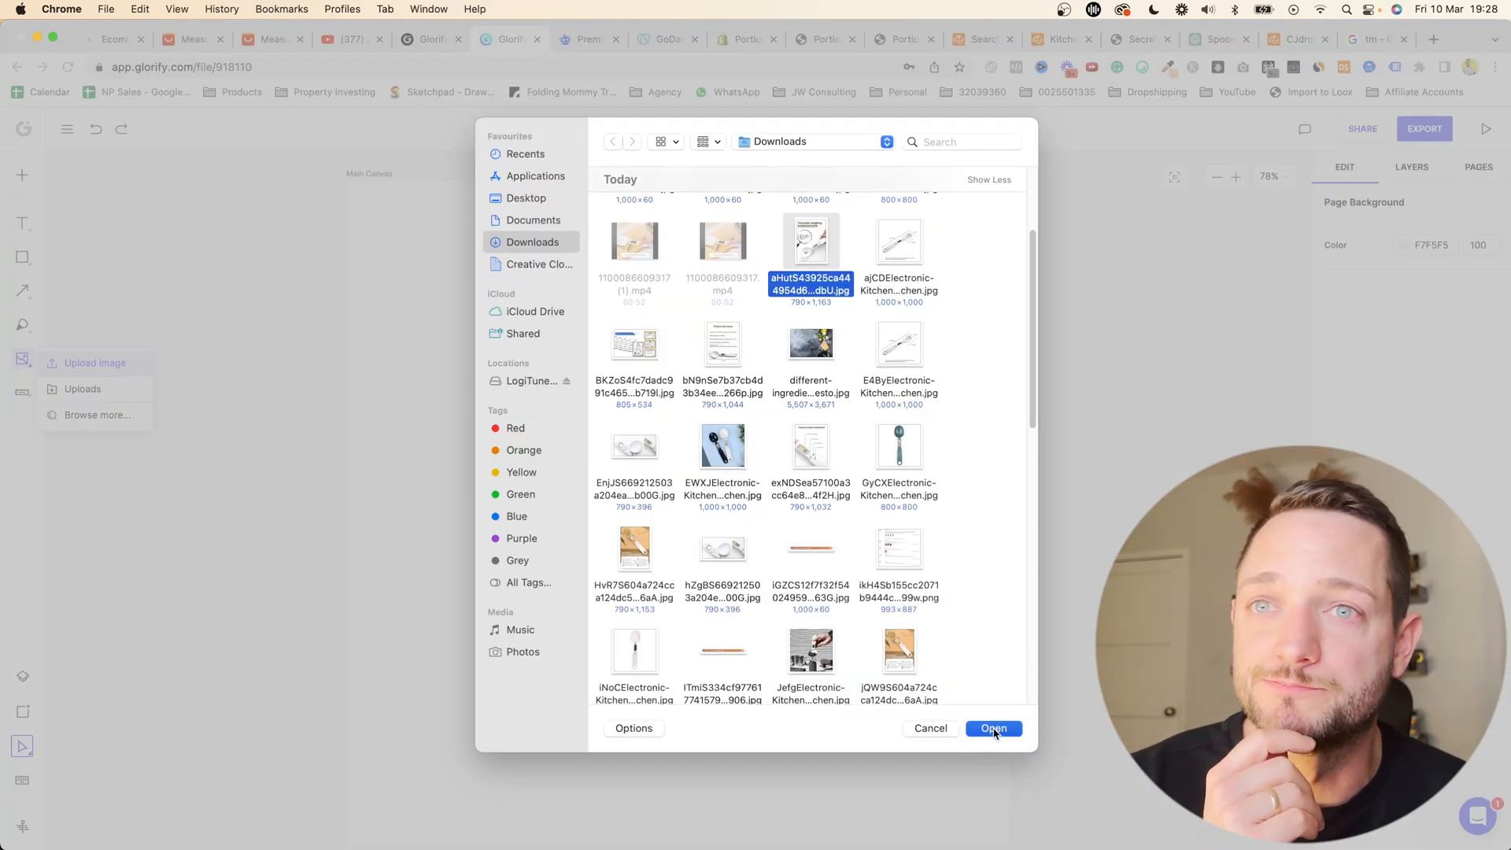
pyautogui.click(994, 729)
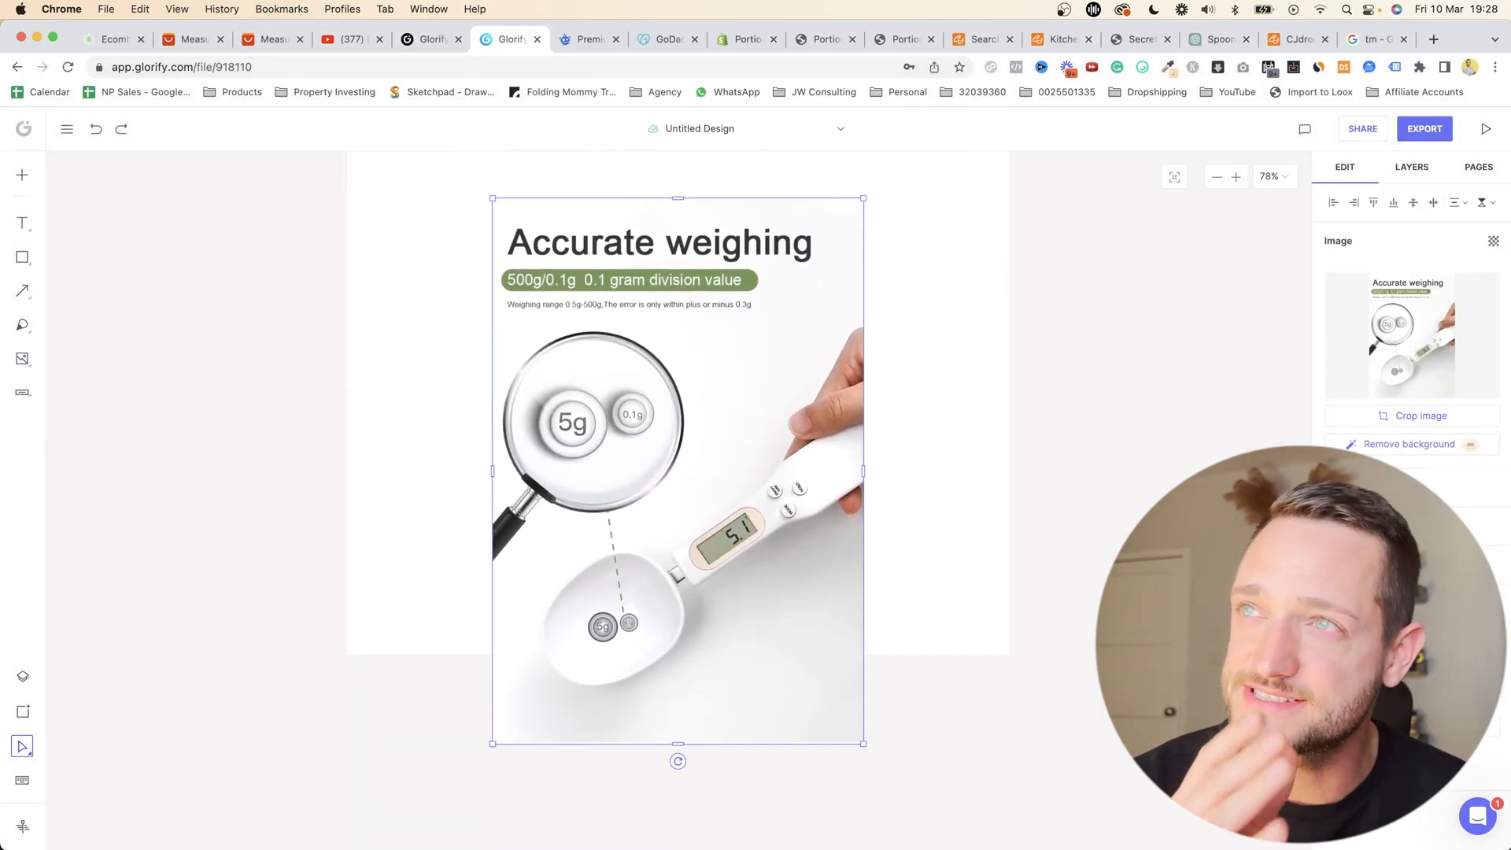
pyautogui.scroll(4, 875, 598)
# - Reposition the picture and resize the canvas to 793 × 885 px, framing the magnifier and spoon scale without the heading text
pyautogui.moveTo(774, 681); pyautogui.dragTo(766, 494)
pyautogui.scroll(-5, 976, 599)
pyautogui.moveTo(968, 692); pyautogui.dragTo(1201, 848)
pyautogui.moveTo(1026, 722); pyautogui.dragTo(888, 478)
pyautogui.scroll(4, 888, 478)
pyautogui.scroll(-3, 889, 481)
pyautogui.hscroll(-2, 929, 448)
pyautogui.scroll(3, 1119, 543)
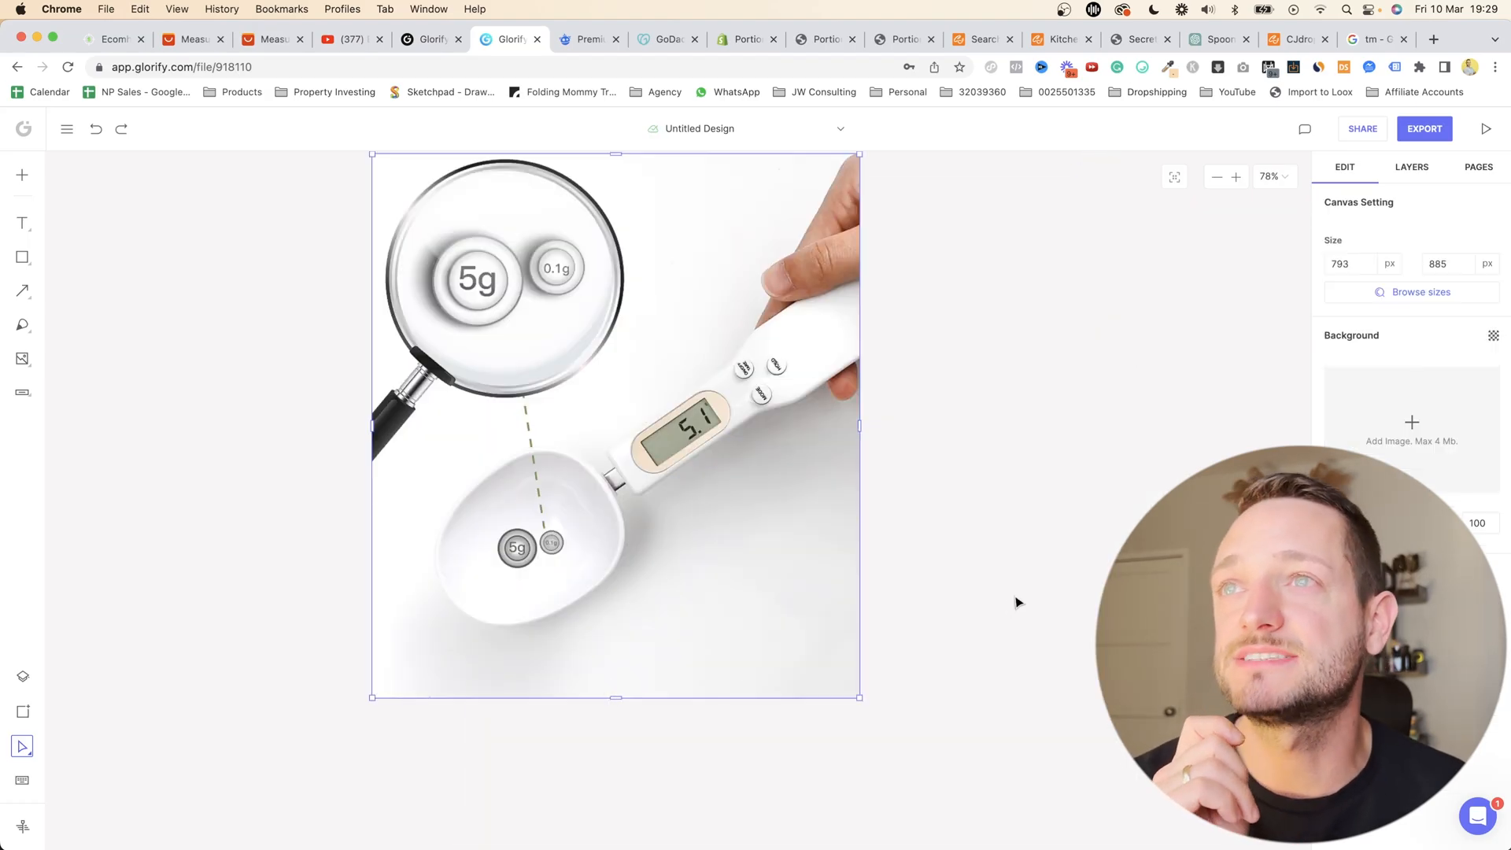
pyautogui.click(1015, 602)
# - Add the black portionpro logo to the spoon scale's handle, rotated along it, and lighten the logo
pyautogui.scroll(4, 1018, 595)
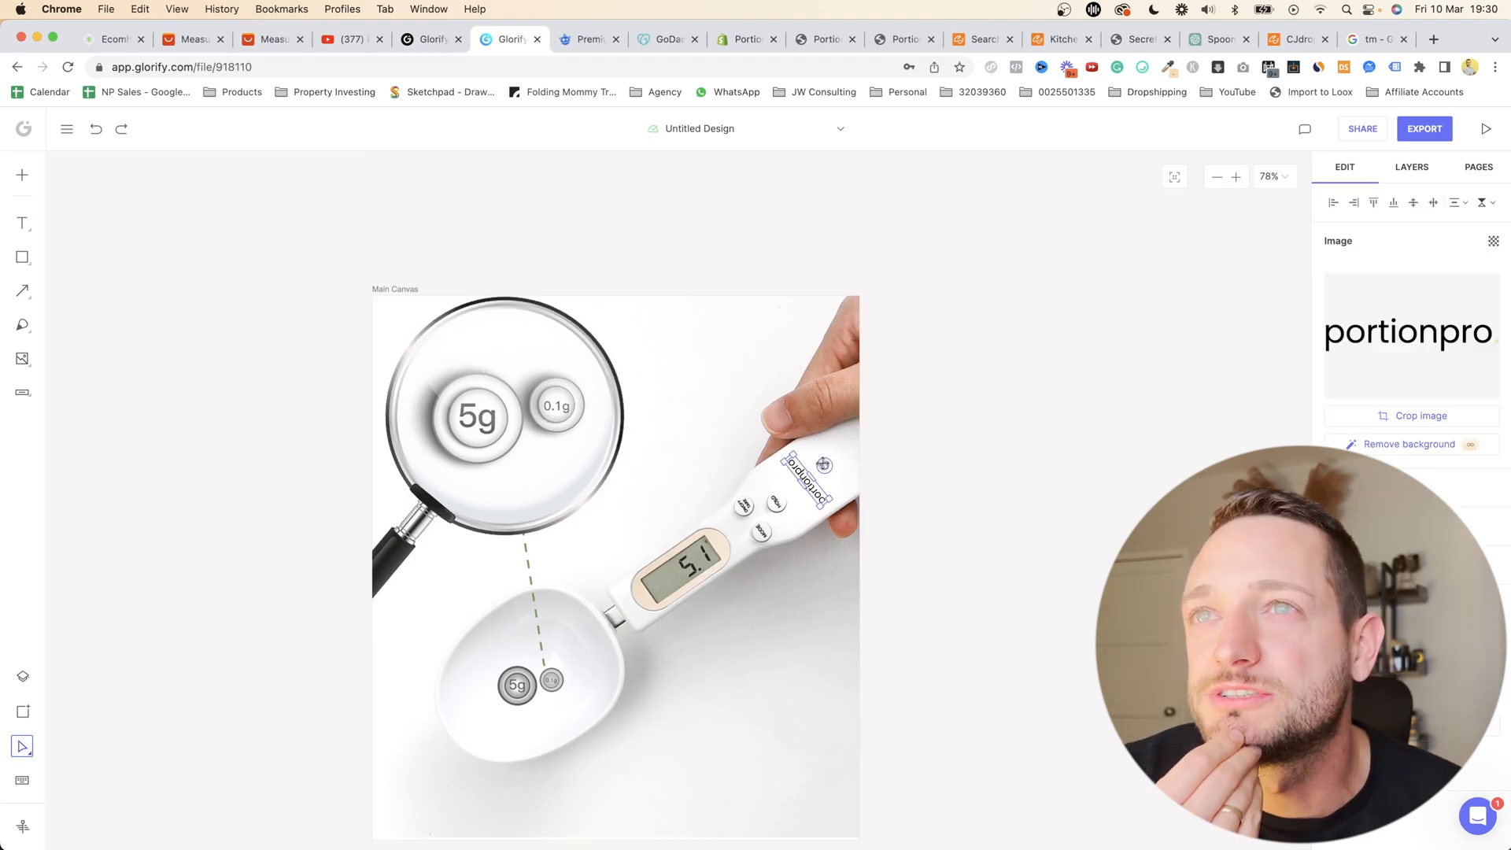
pyautogui.click(852, 518)
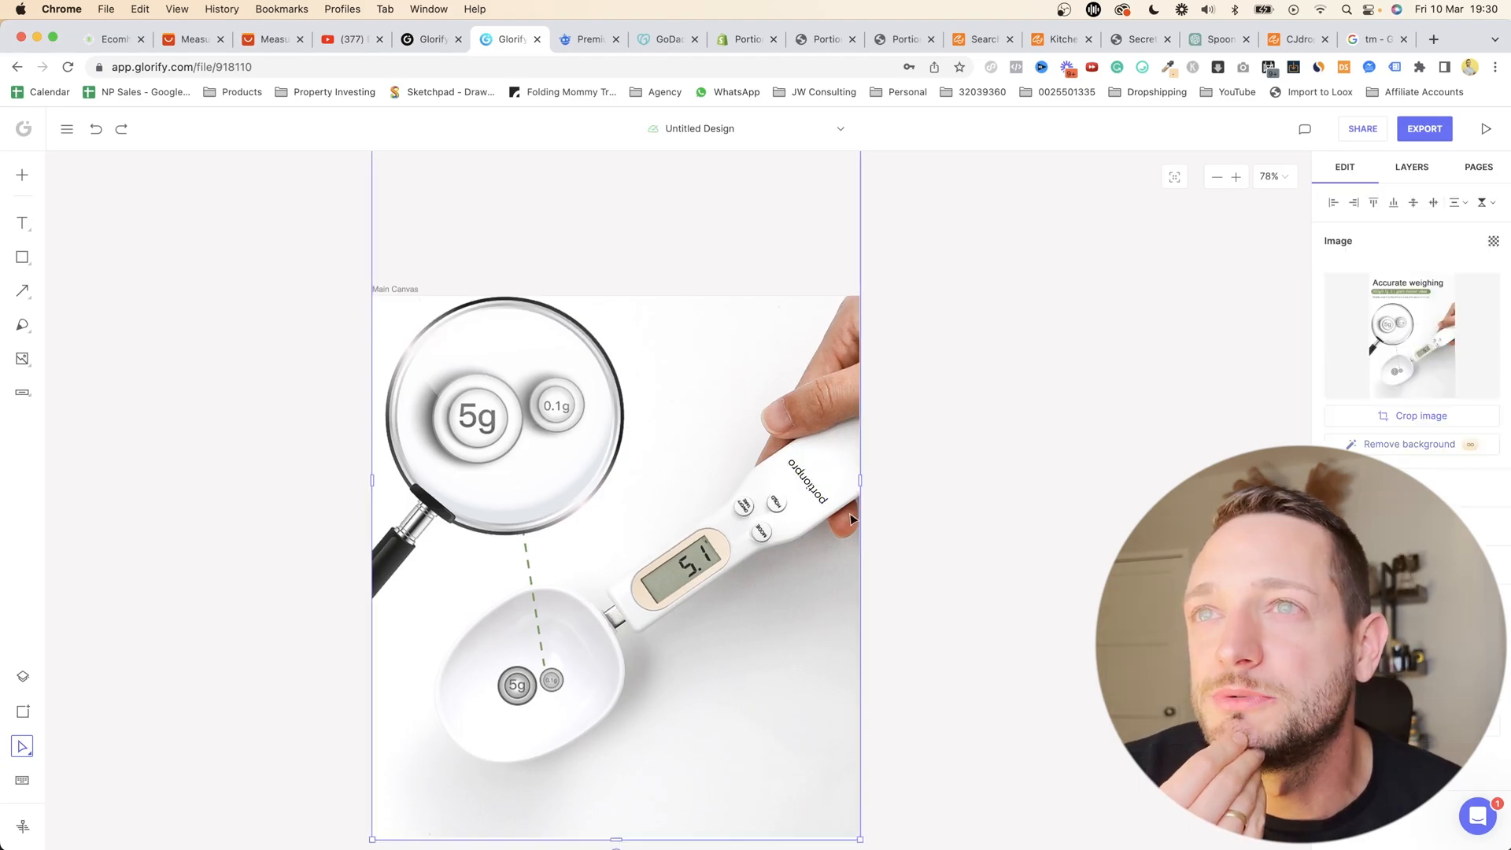
pyautogui.click(822, 497)
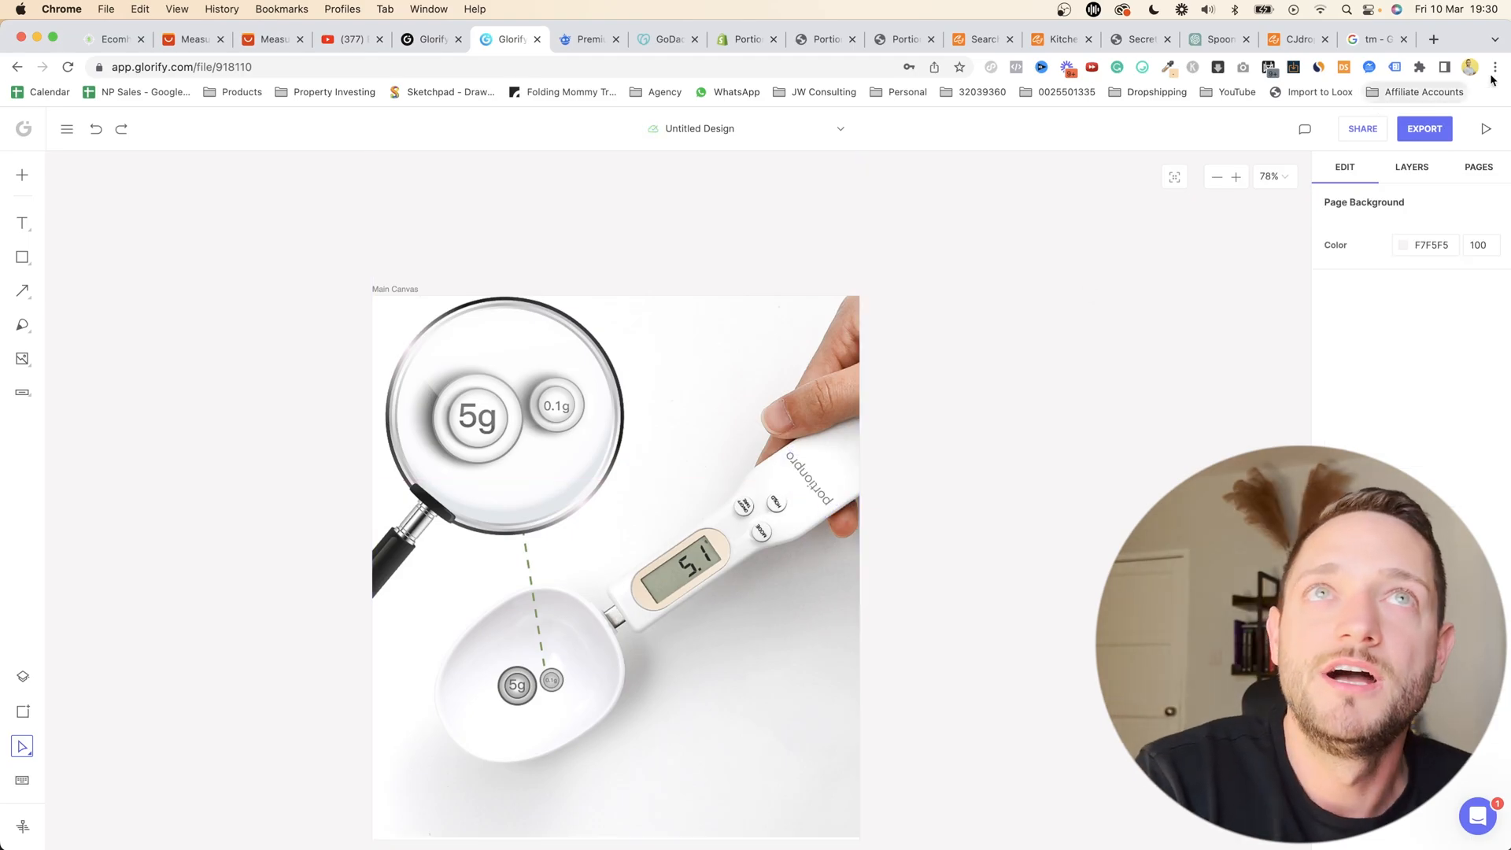
# - Export the design as a 1x PNG and use it as the first Image with text section's image in the Shopify theme editor
pyautogui.click(1416, 132)
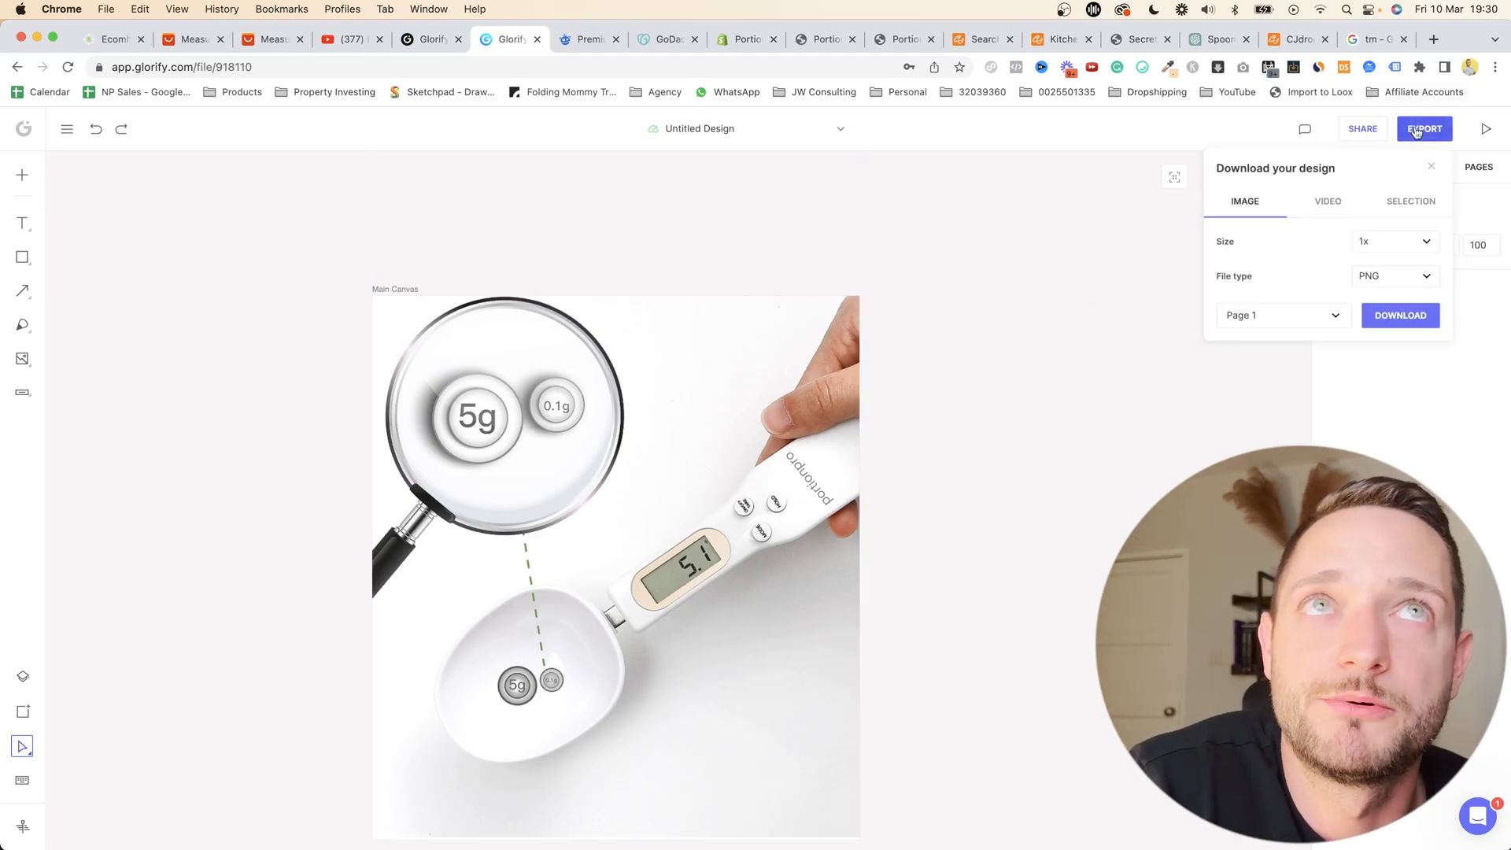
pyautogui.click(1391, 314)
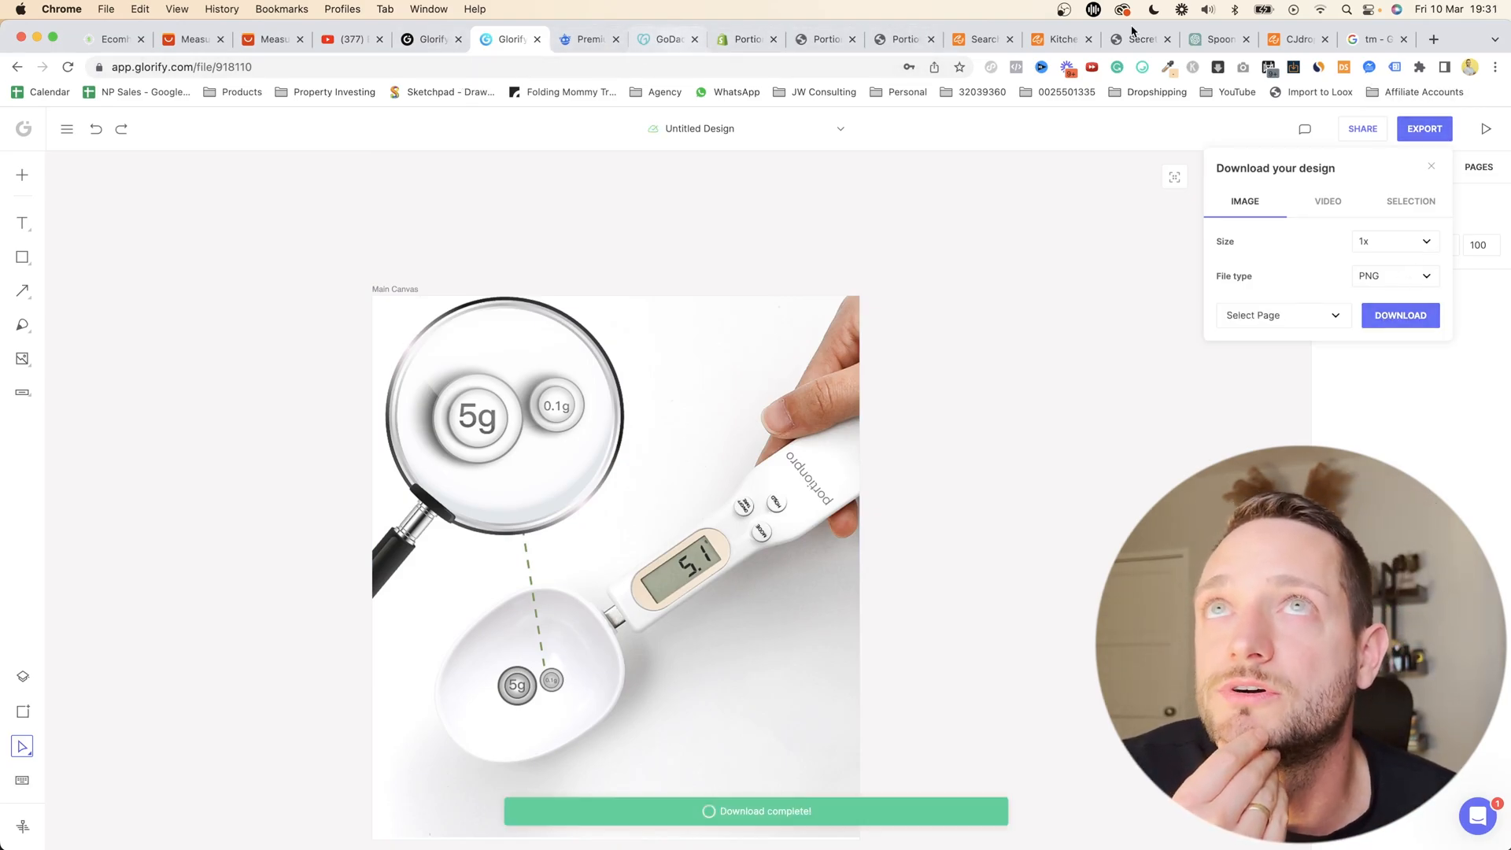
pyautogui.click(901, 39)
pyautogui.click(744, 40)
pyautogui.scroll(3, 1088, 621)
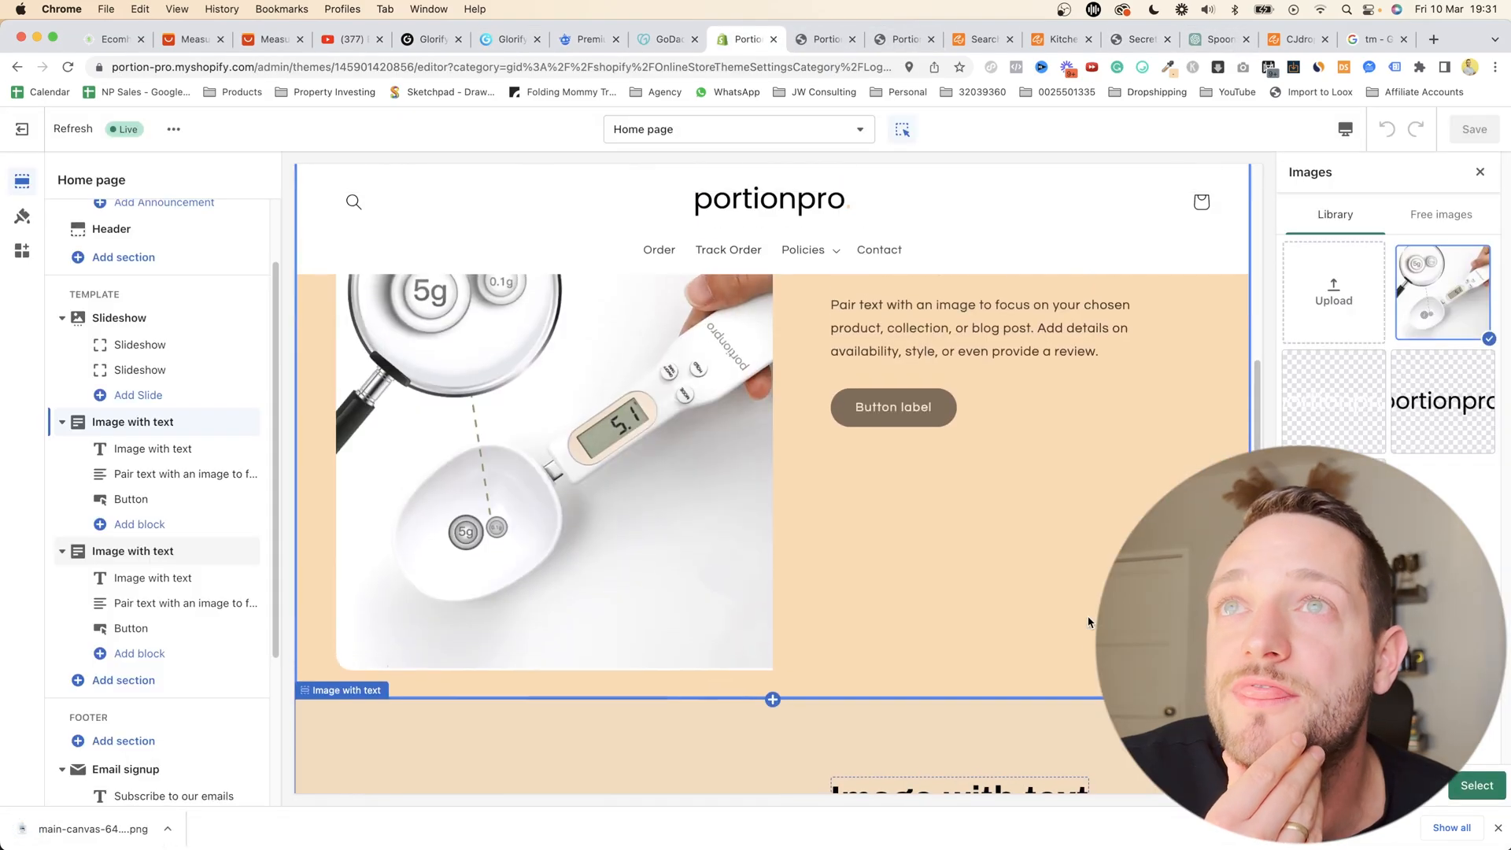
pyautogui.scroll(2, 1220, 330)
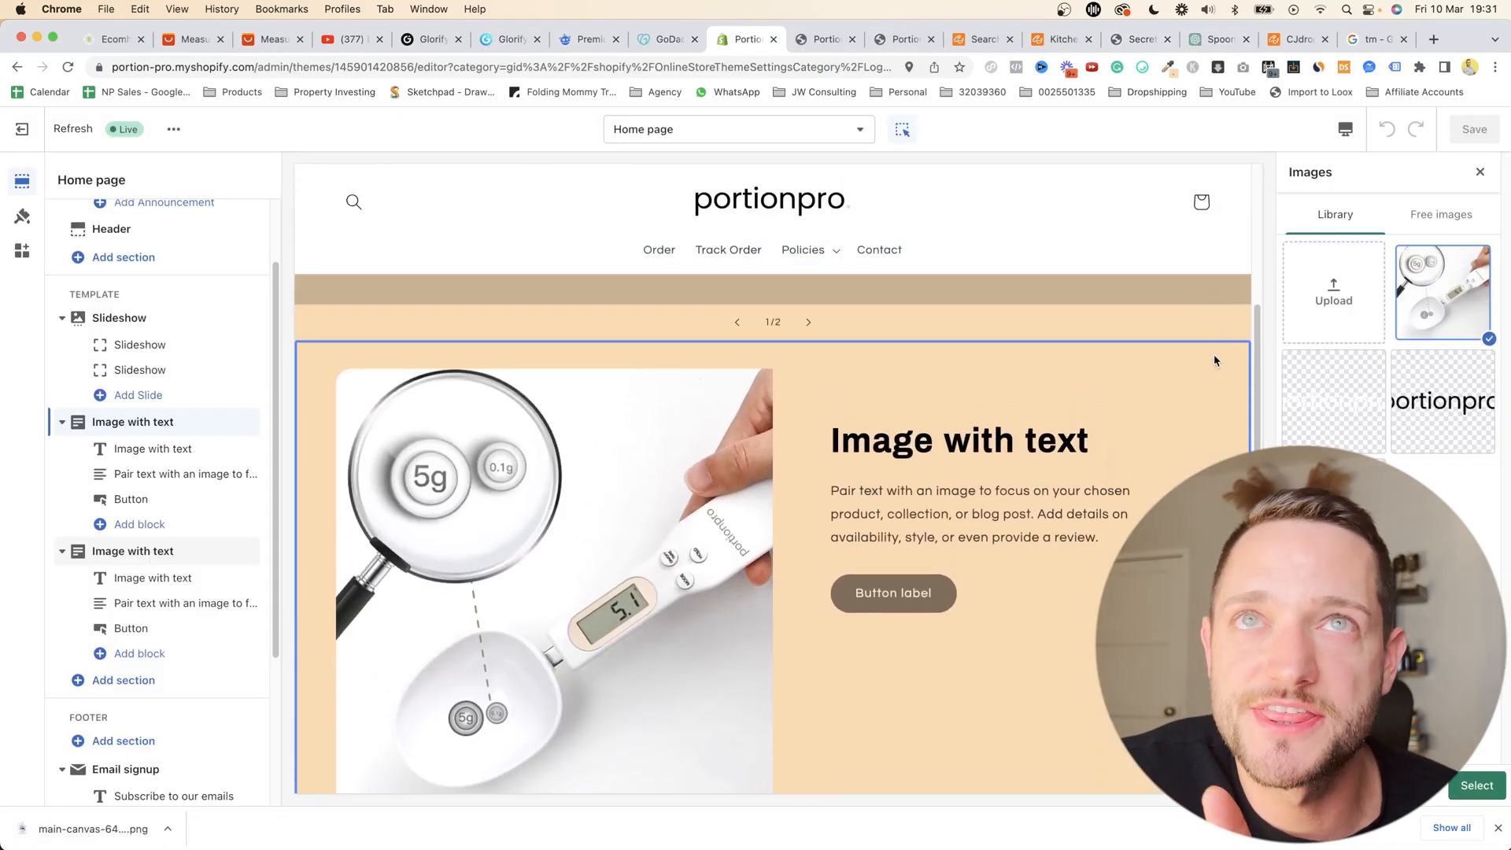
pyautogui.click(1477, 785)
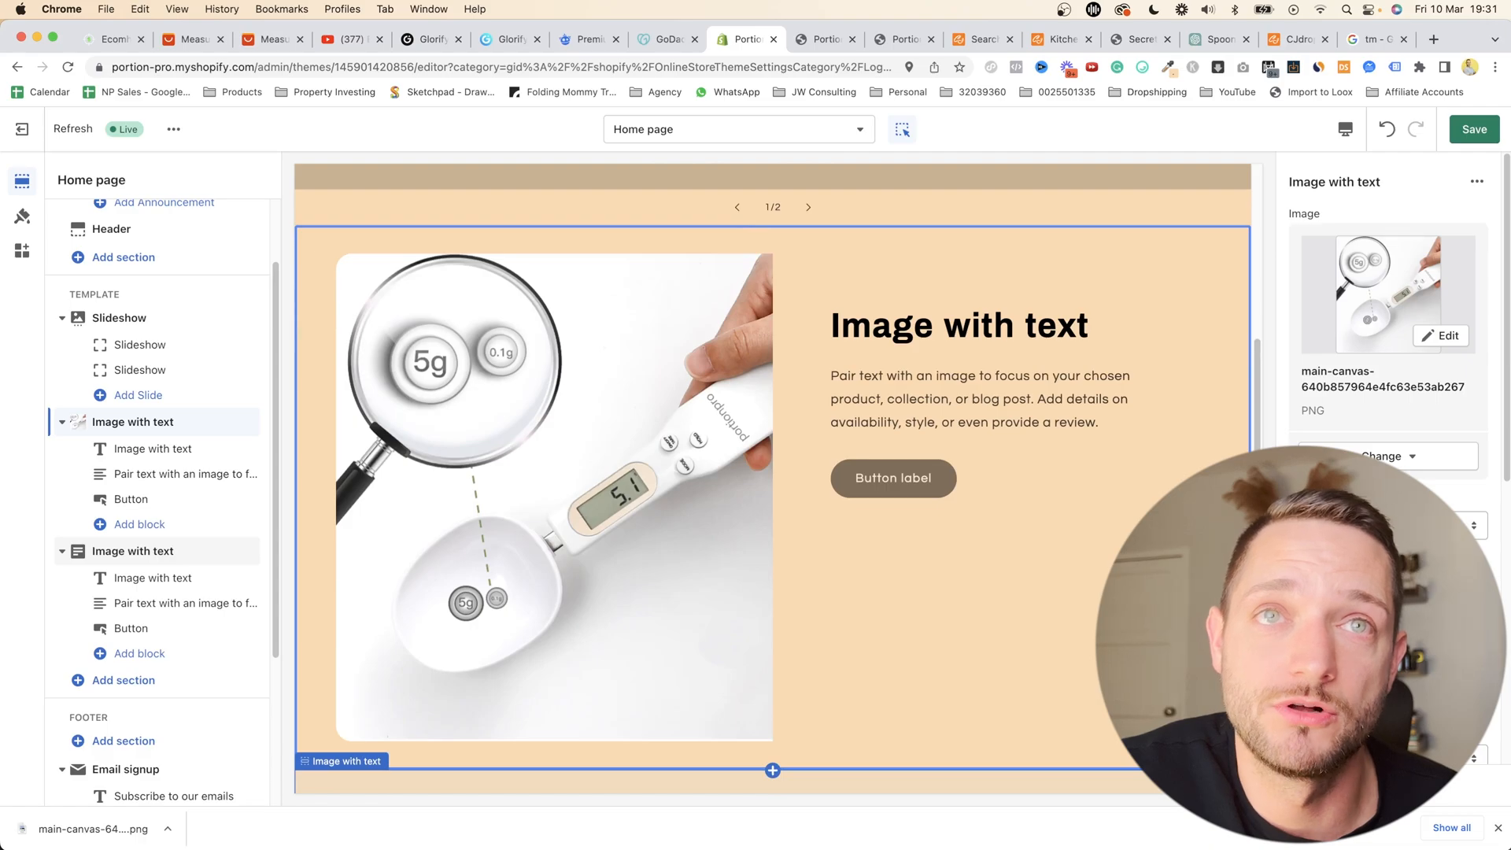
# - Set the first Image with text section's color scheme to Background 2 and check it in the preview
pyautogui.scroll(-5, 1388, 551)
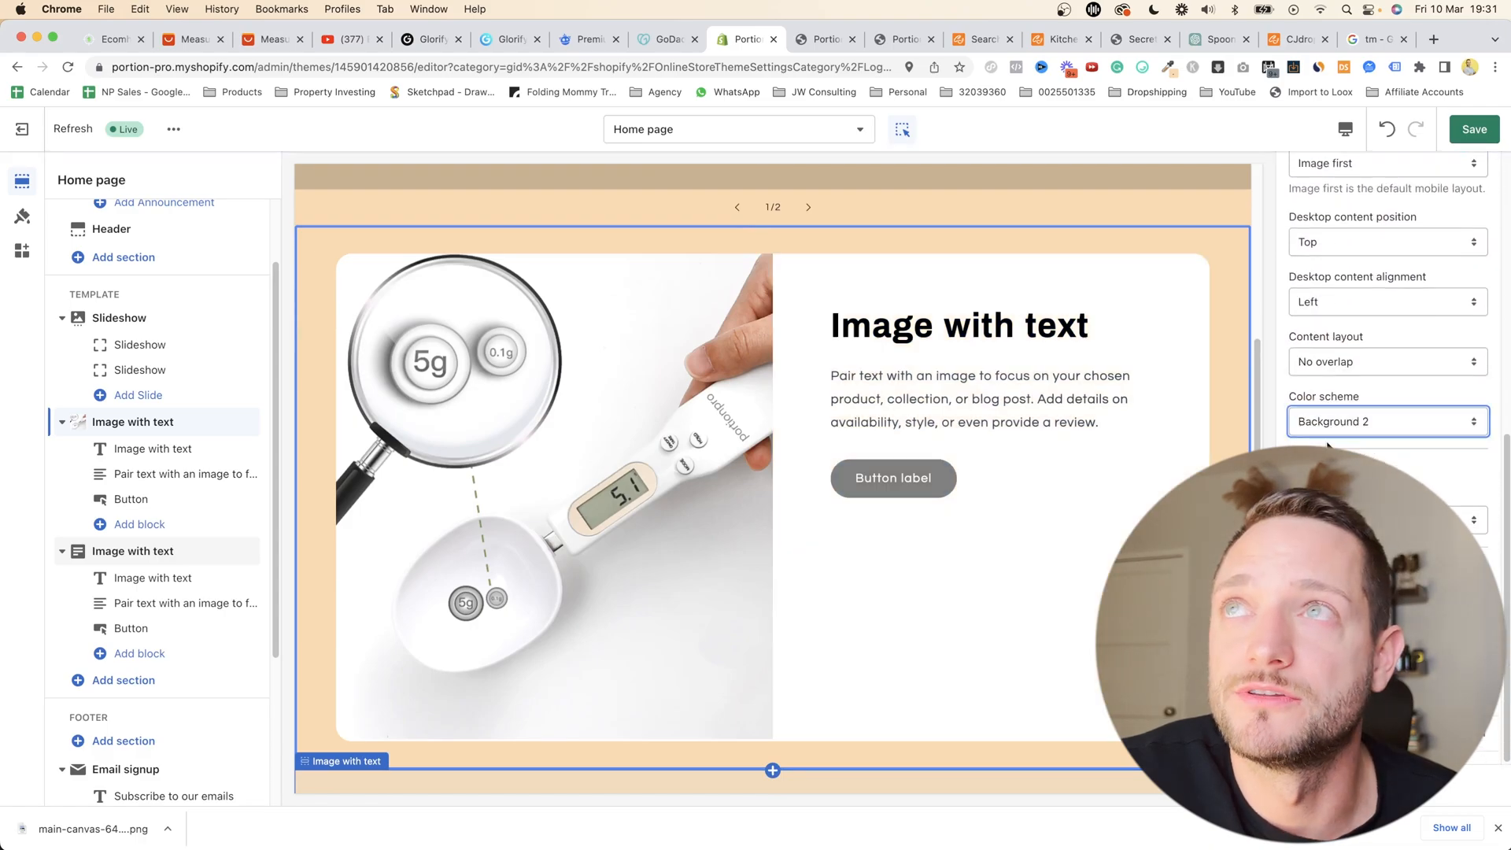
pyautogui.scroll(3, 876, 547)
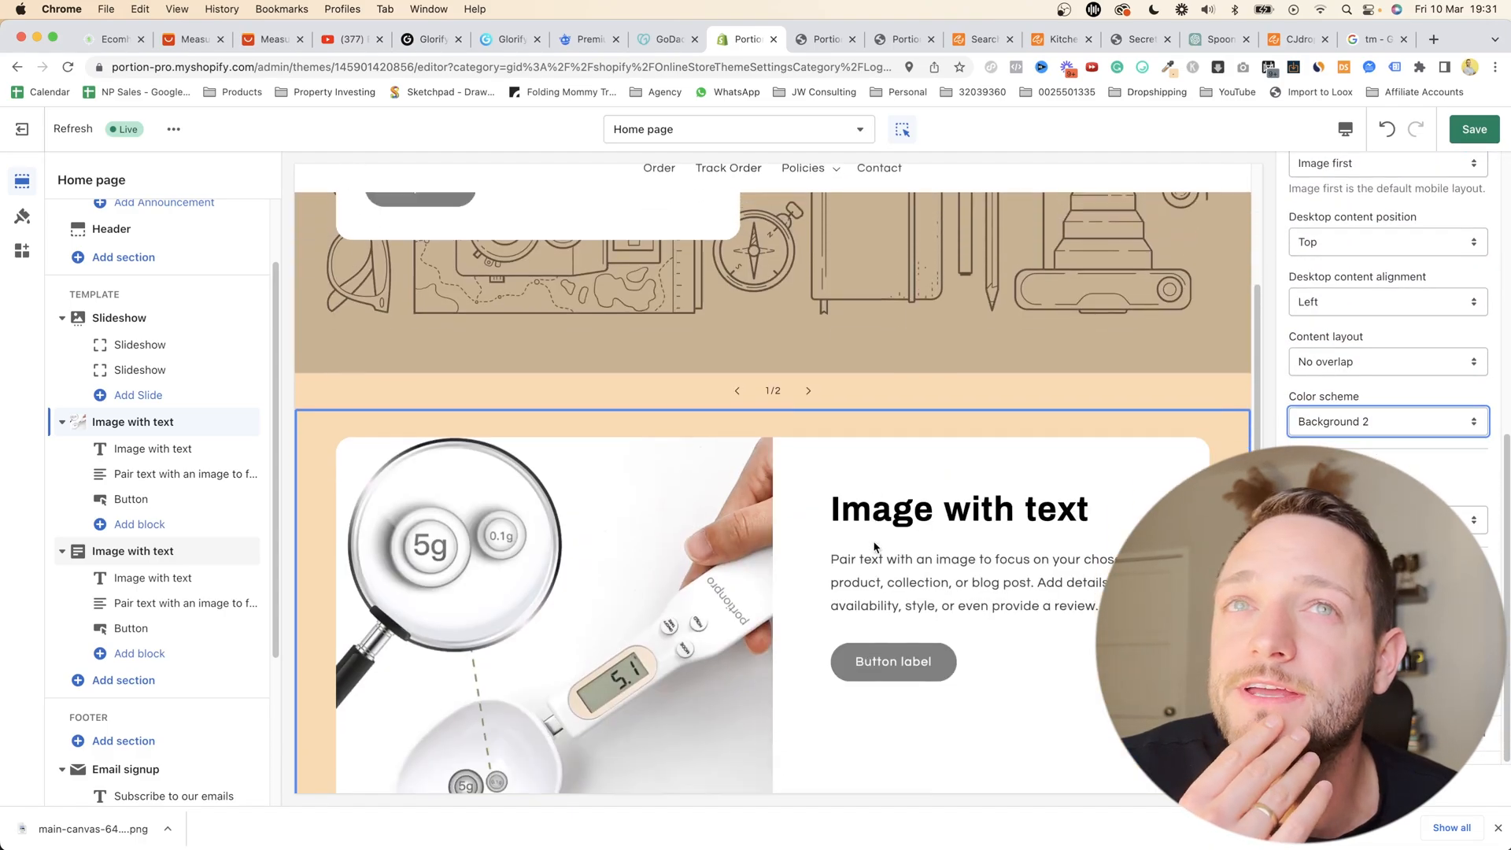
pyautogui.scroll(-7, 876, 547)
pyautogui.scroll(4, 876, 547)
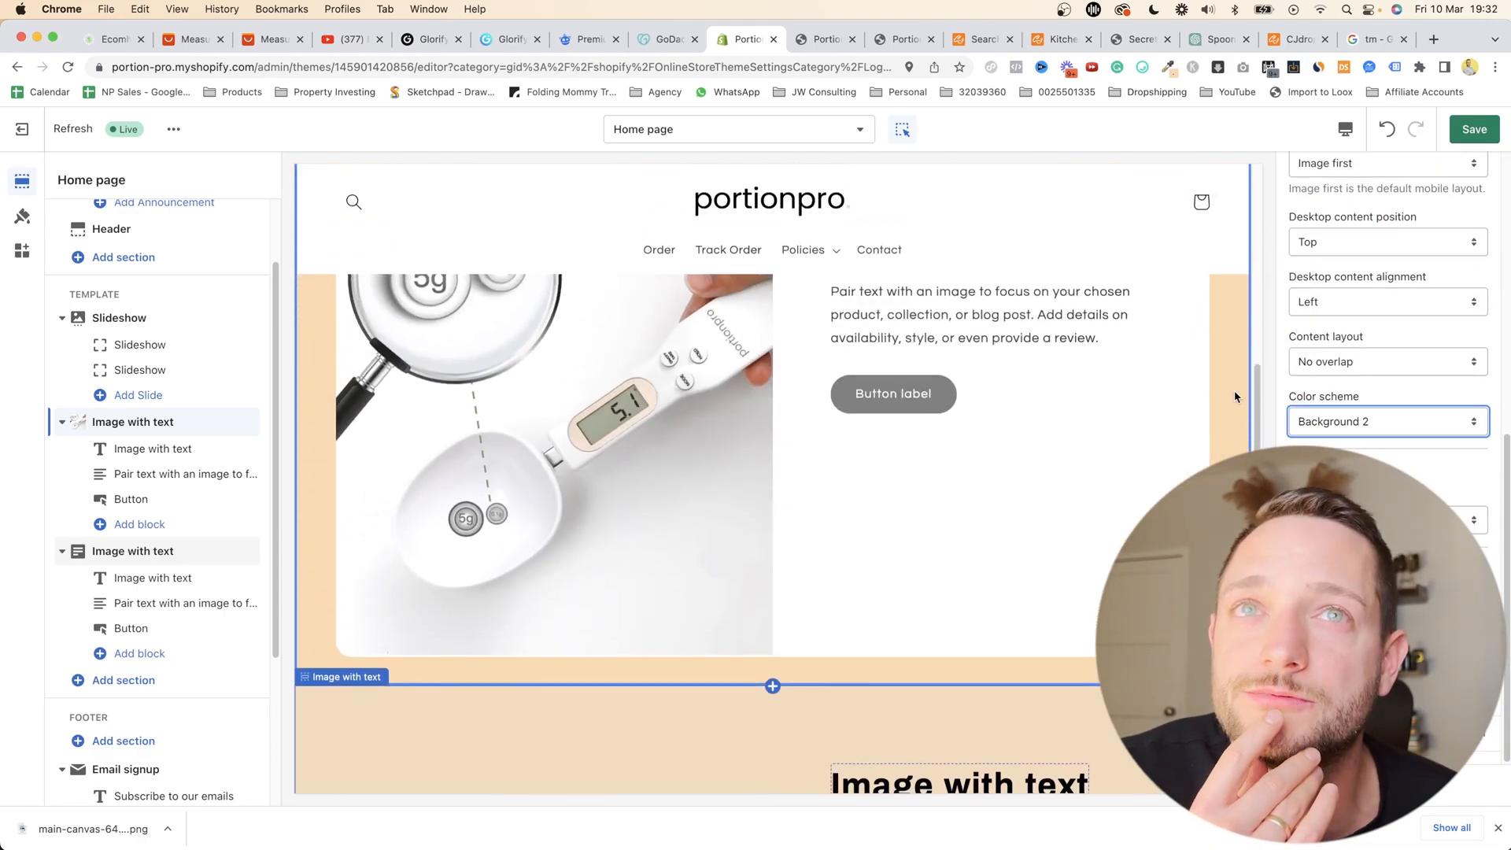
pyautogui.scroll(3, 1233, 398)
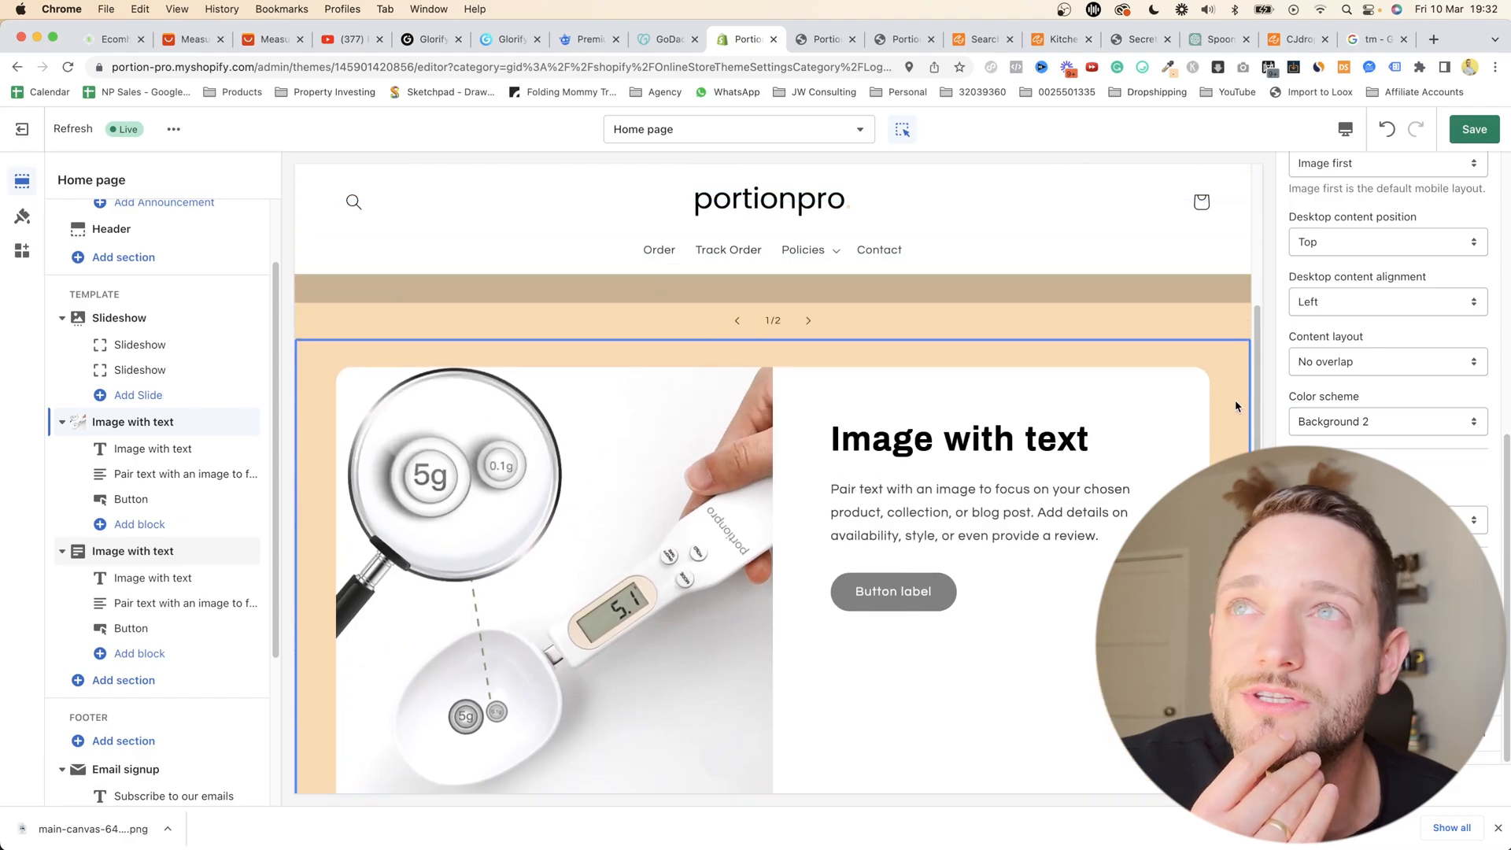
# - Change the theme's background colors so the page background is white and Background 2 is peach
pyautogui.click(22, 215)
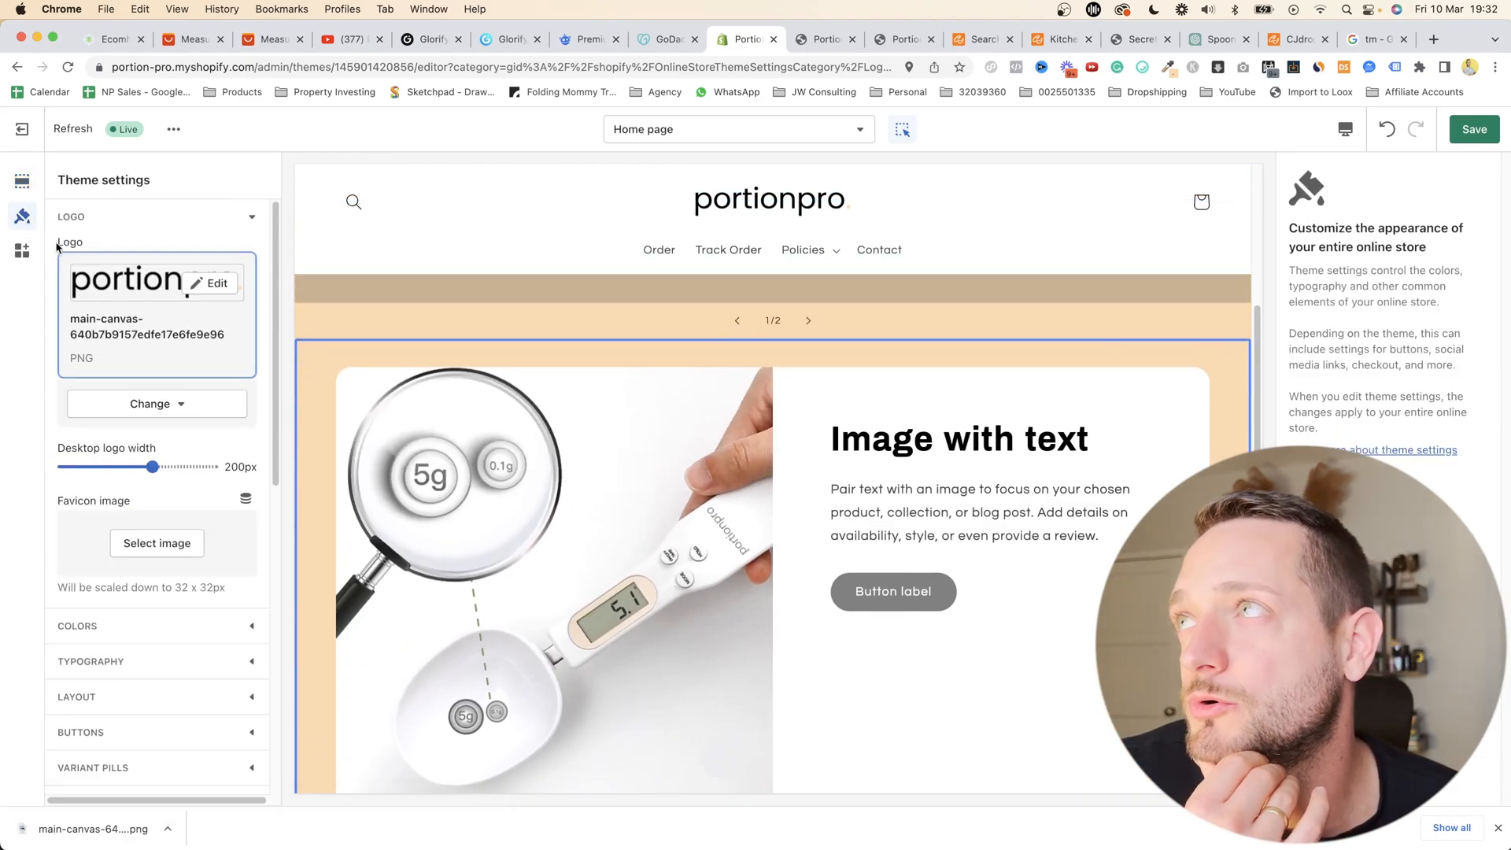
pyautogui.scroll(-3, 166, 578)
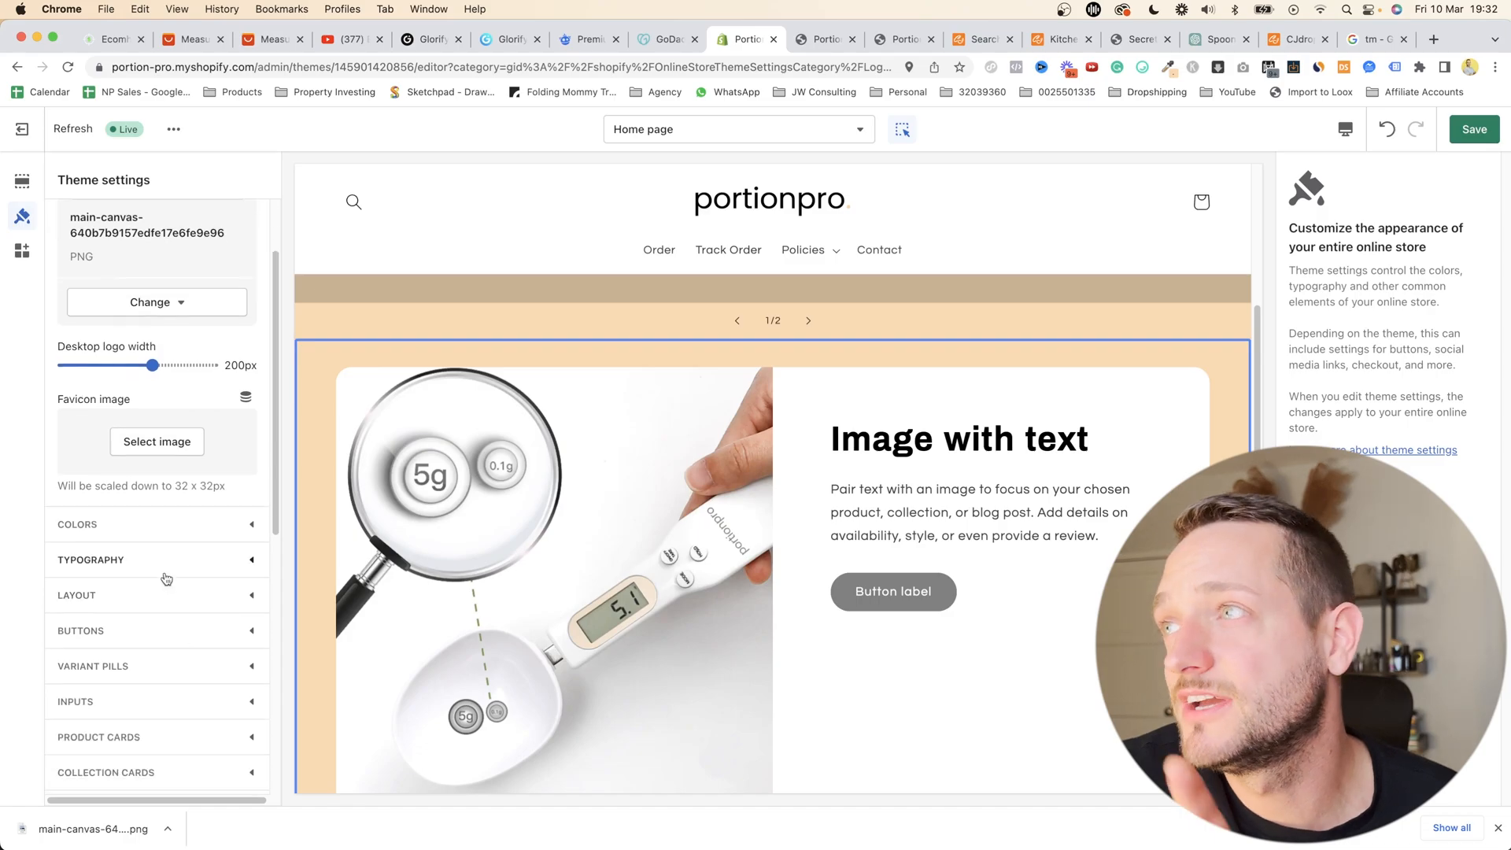
pyautogui.click(158, 524)
pyautogui.scroll(-2, 157, 524)
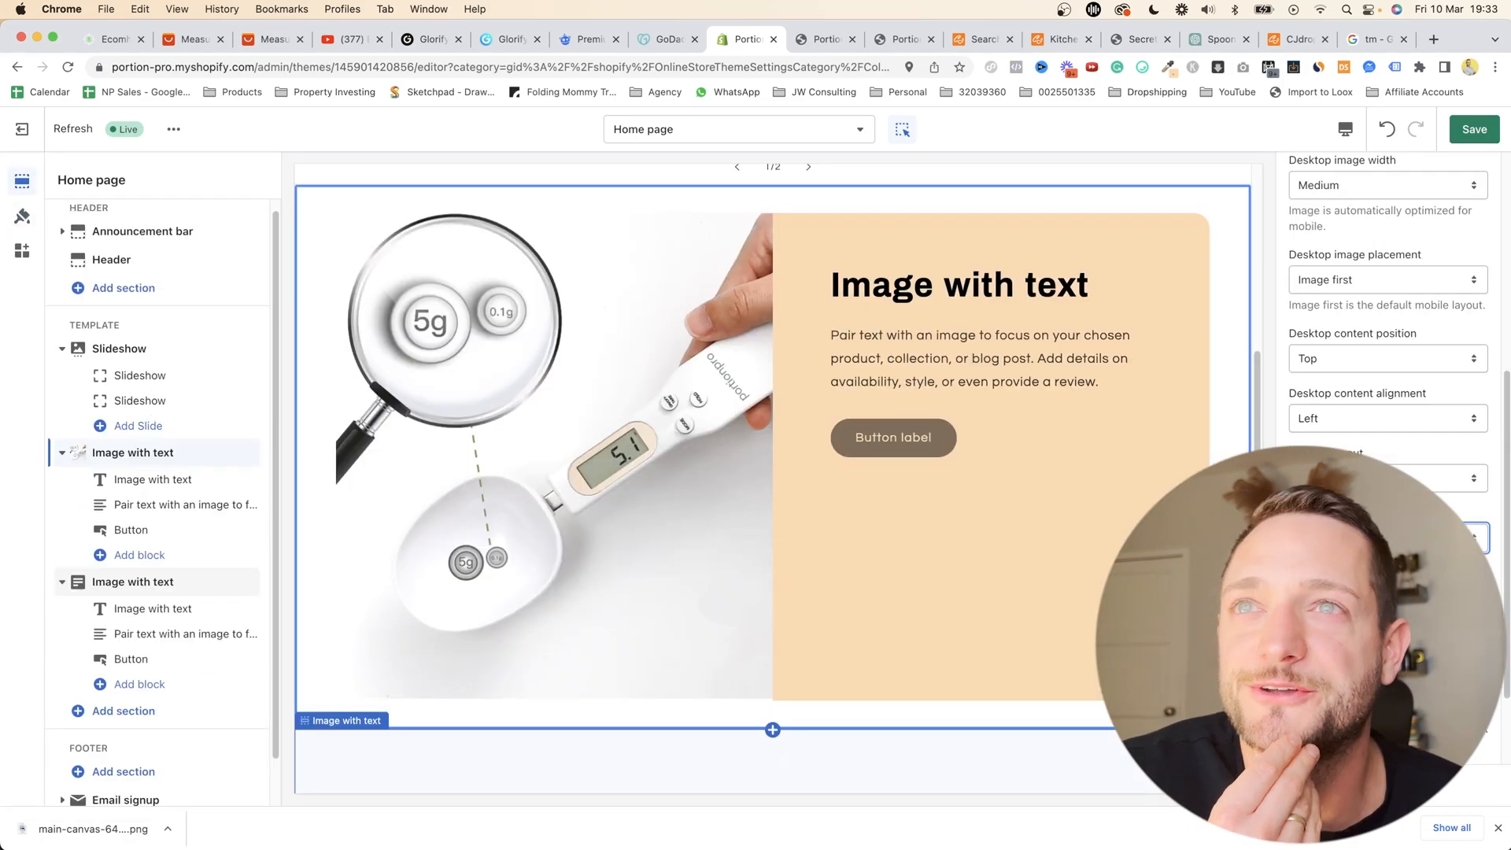
# - Review the new colors across the slideshow and both Image with text sections in the home page preview
pyautogui.scroll(8, 773, 478)
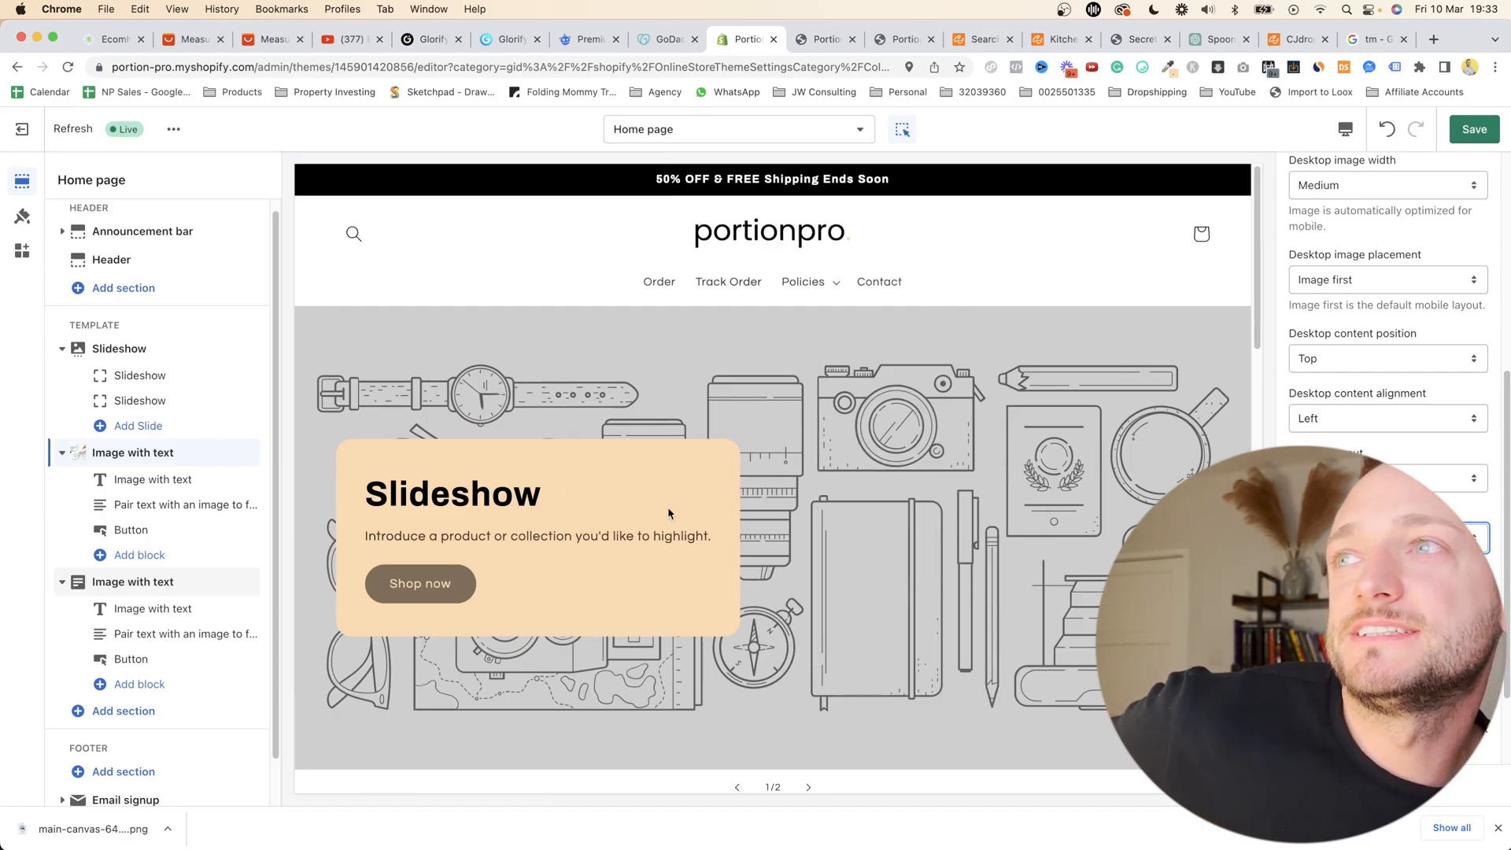
pyautogui.scroll(-10, 826, 299)
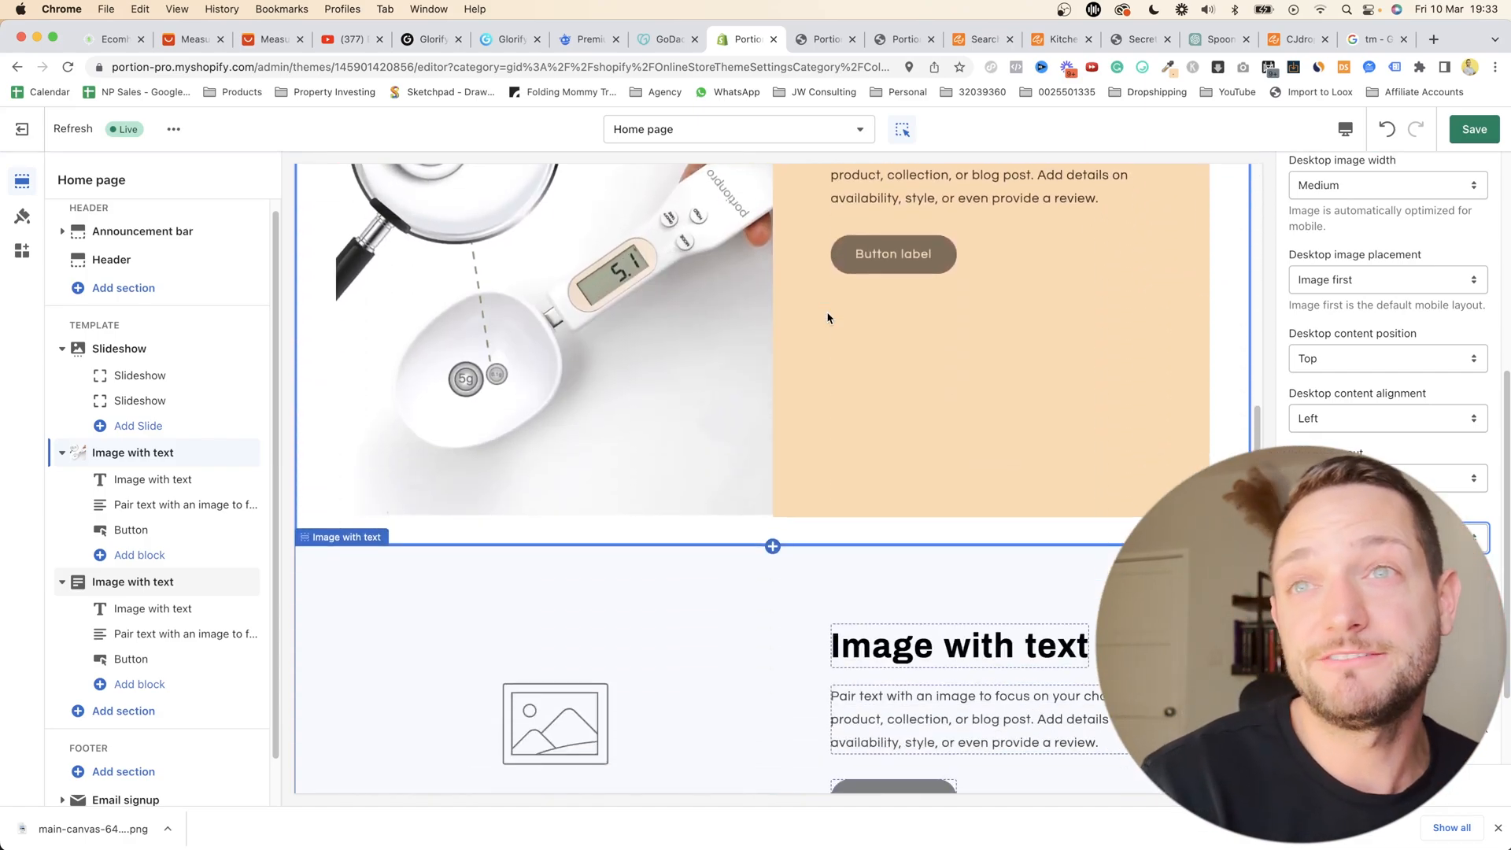
pyautogui.scroll(-5, 827, 317)
pyautogui.scroll(4, 928, 537)
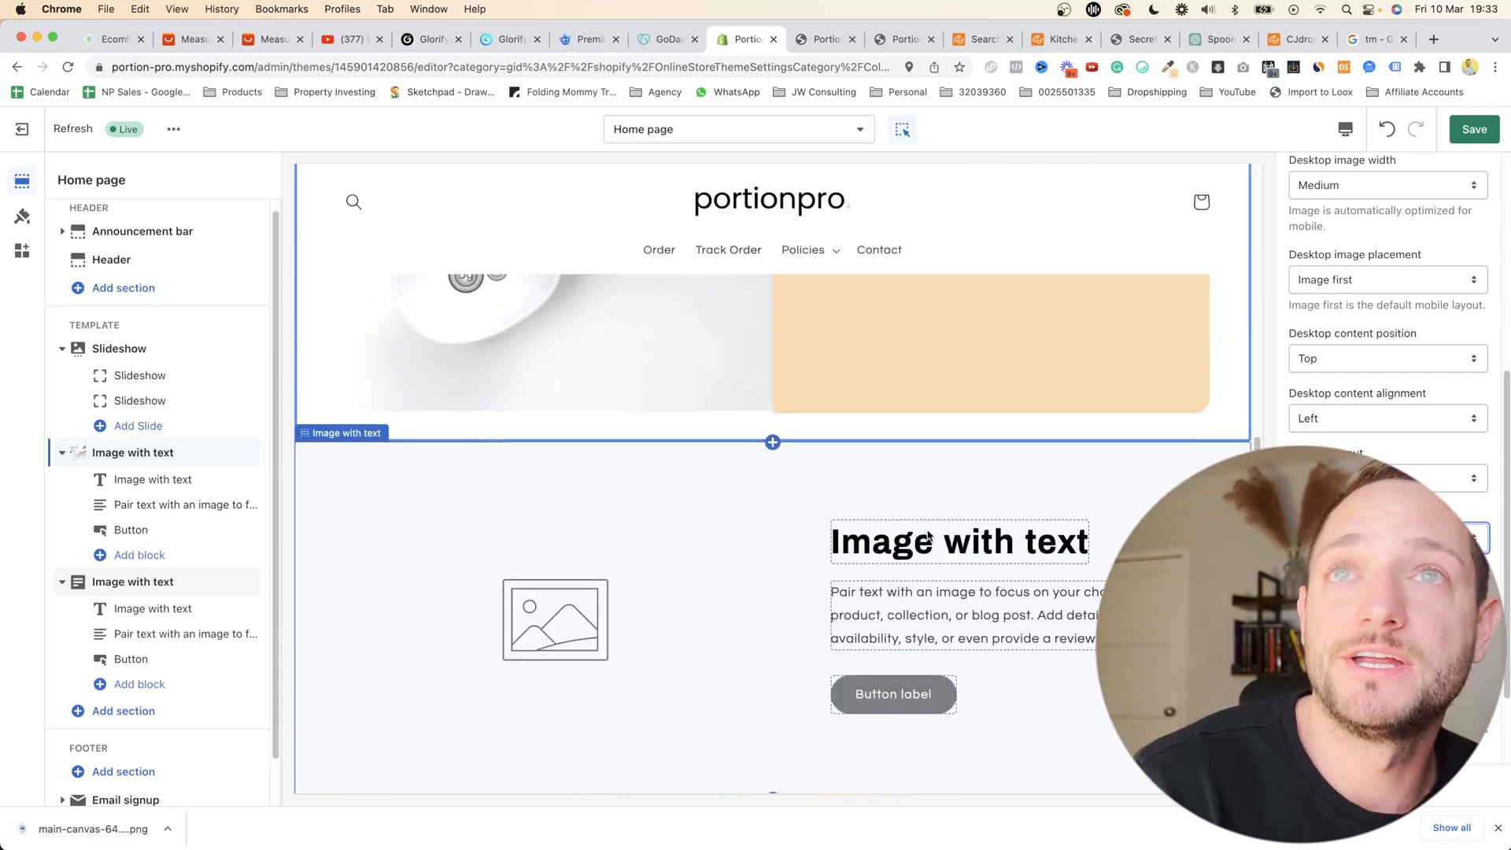
pyautogui.scroll(6, 928, 537)
pyautogui.scroll(-3, 928, 538)
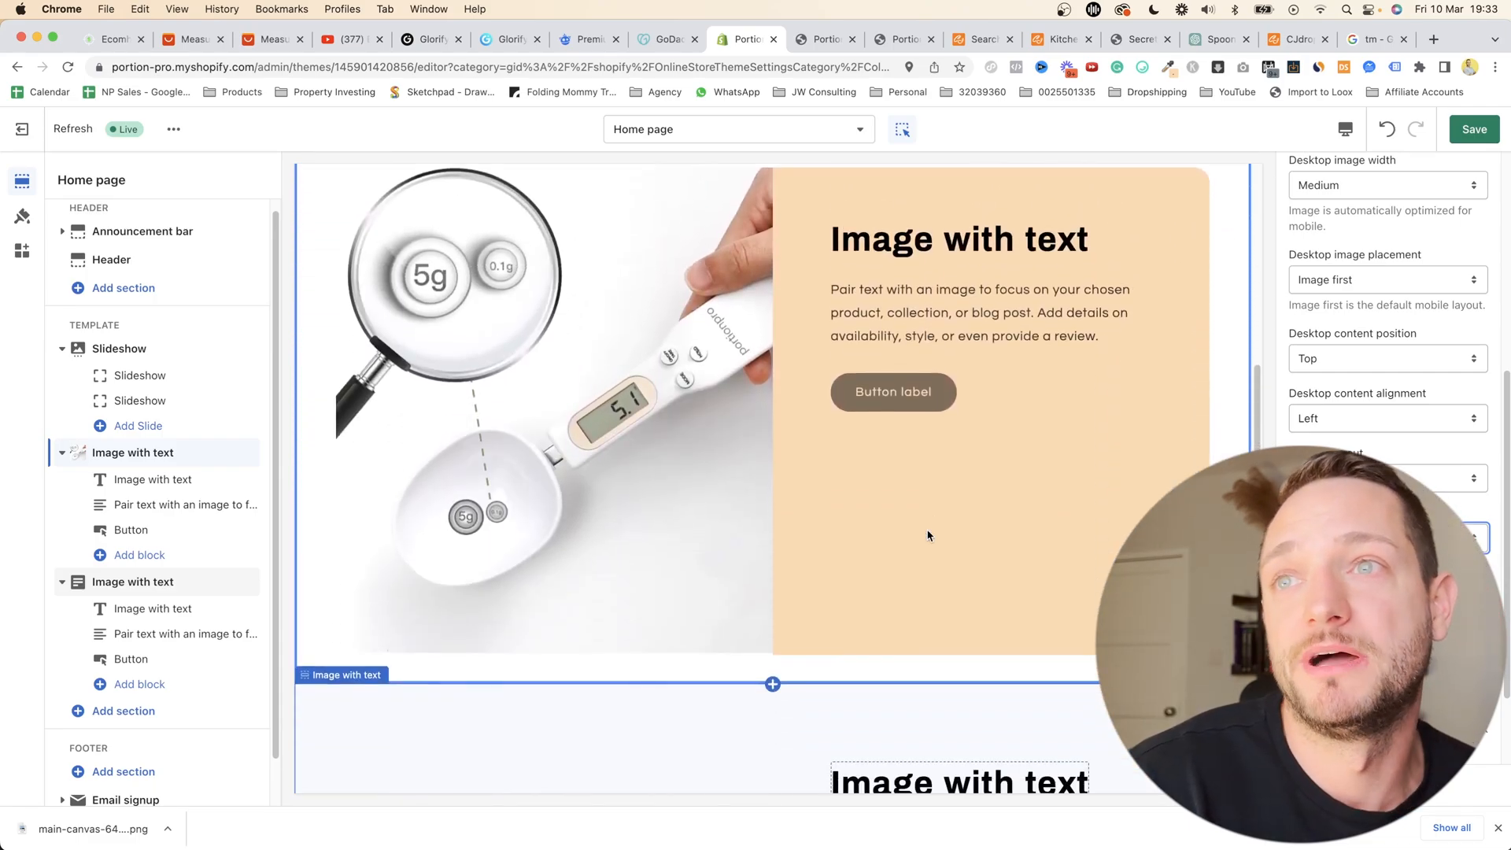
pyautogui.scroll(2, 662, 438)
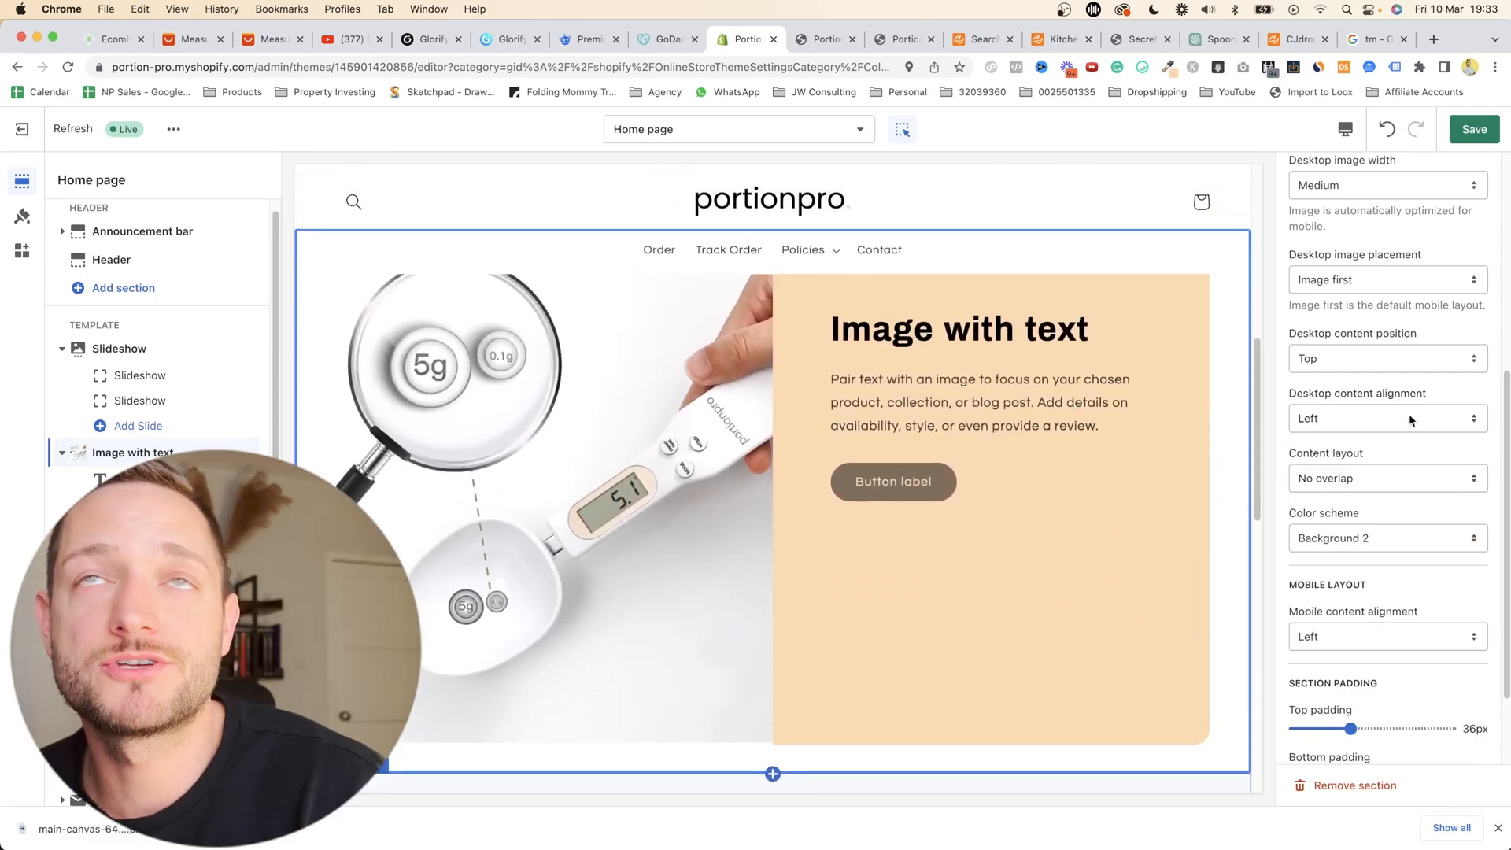
# - Set the first Image with text section's image height to Medium and check the result in the preview
pyautogui.scroll(5, 1377, 433)
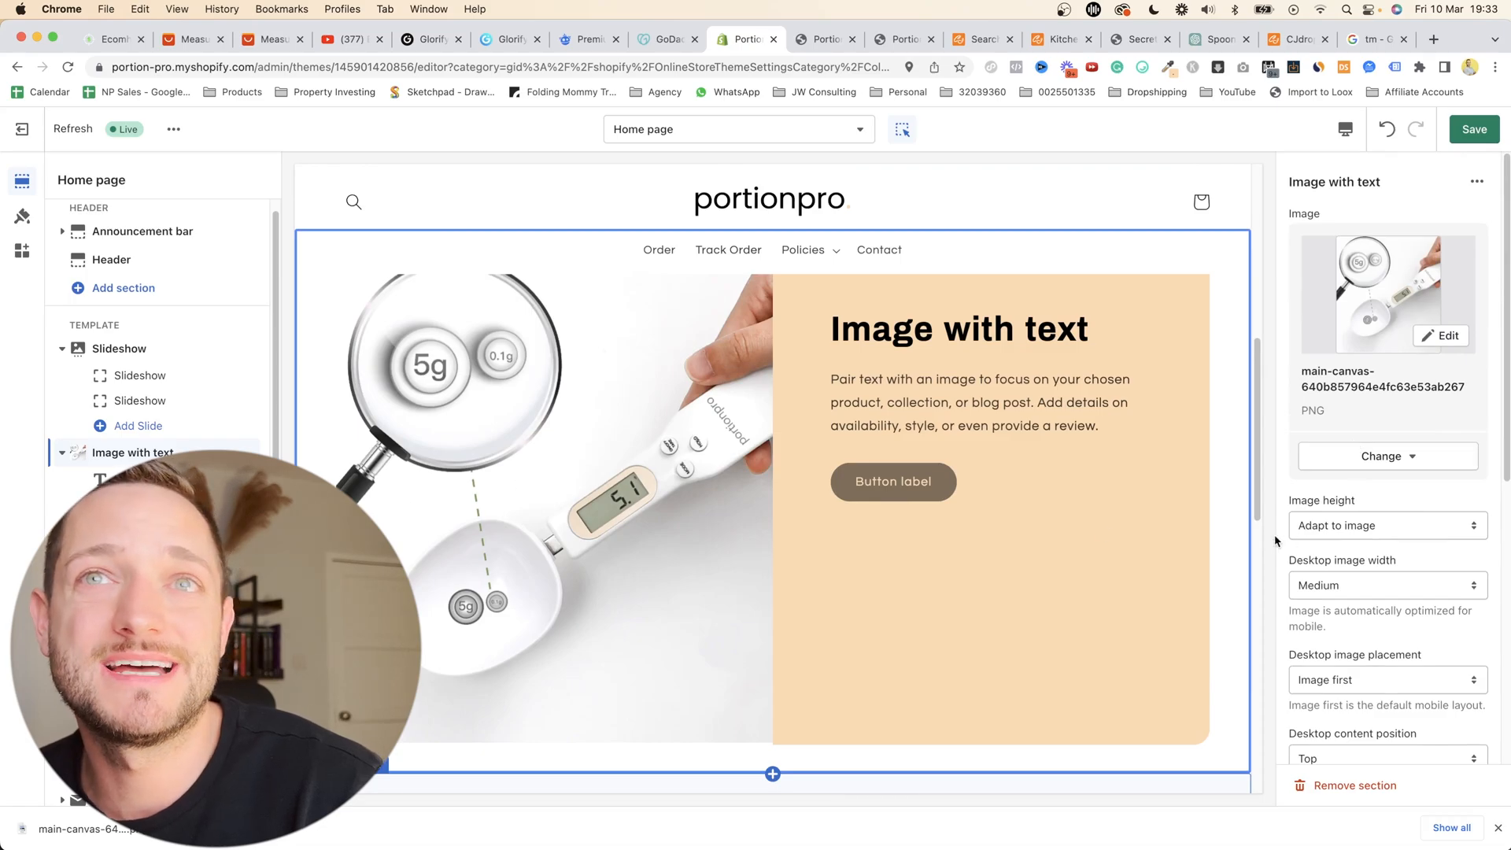
pyautogui.click(1374, 526)
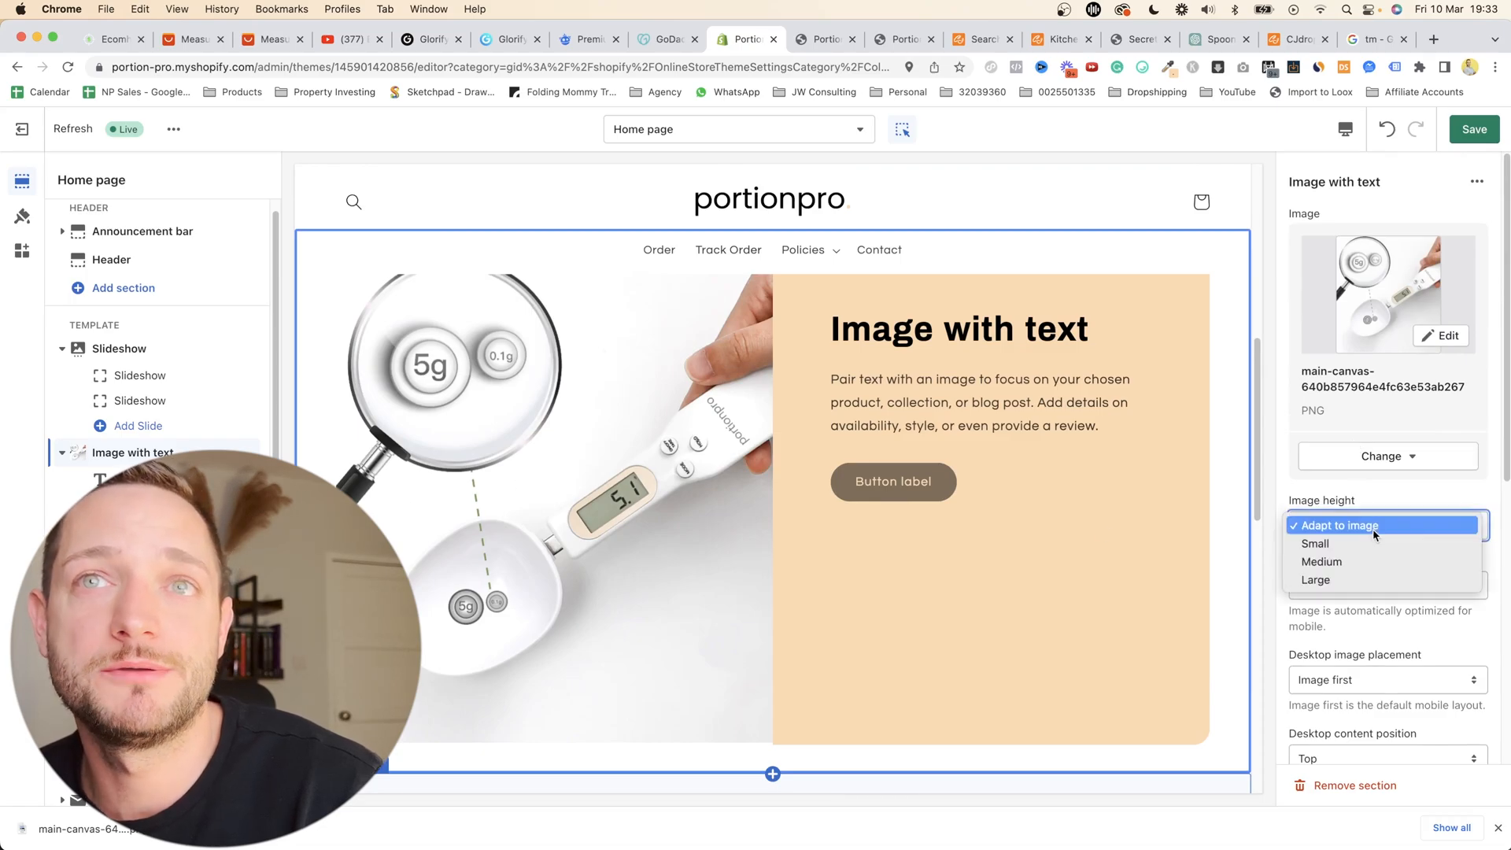
pyautogui.click(1355, 567)
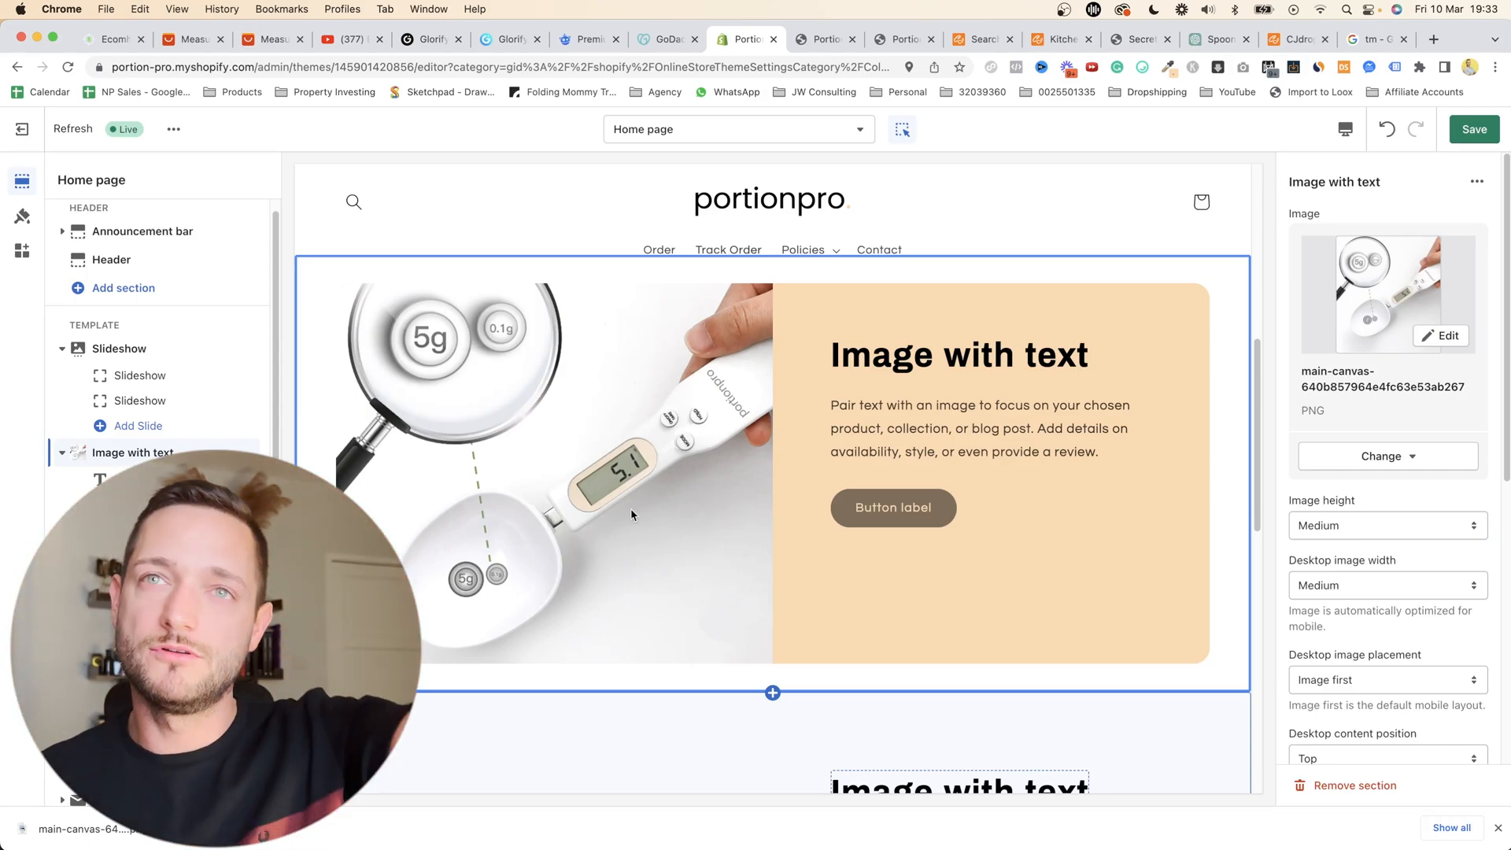
pyautogui.scroll(-4, 691, 504)
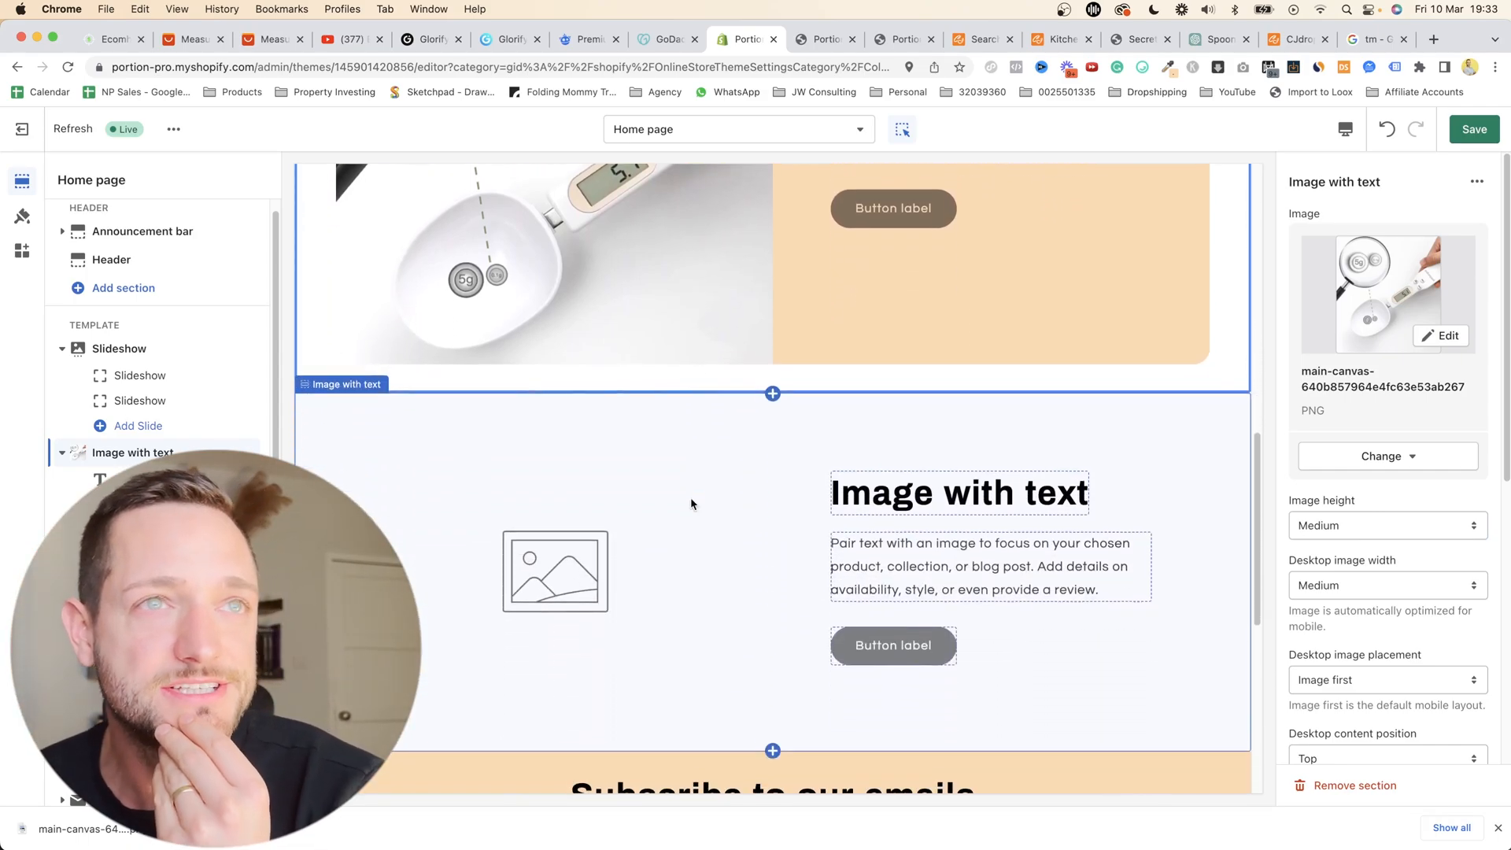
pyautogui.scroll(-2, 691, 504)
pyautogui.scroll(5, 685, 504)
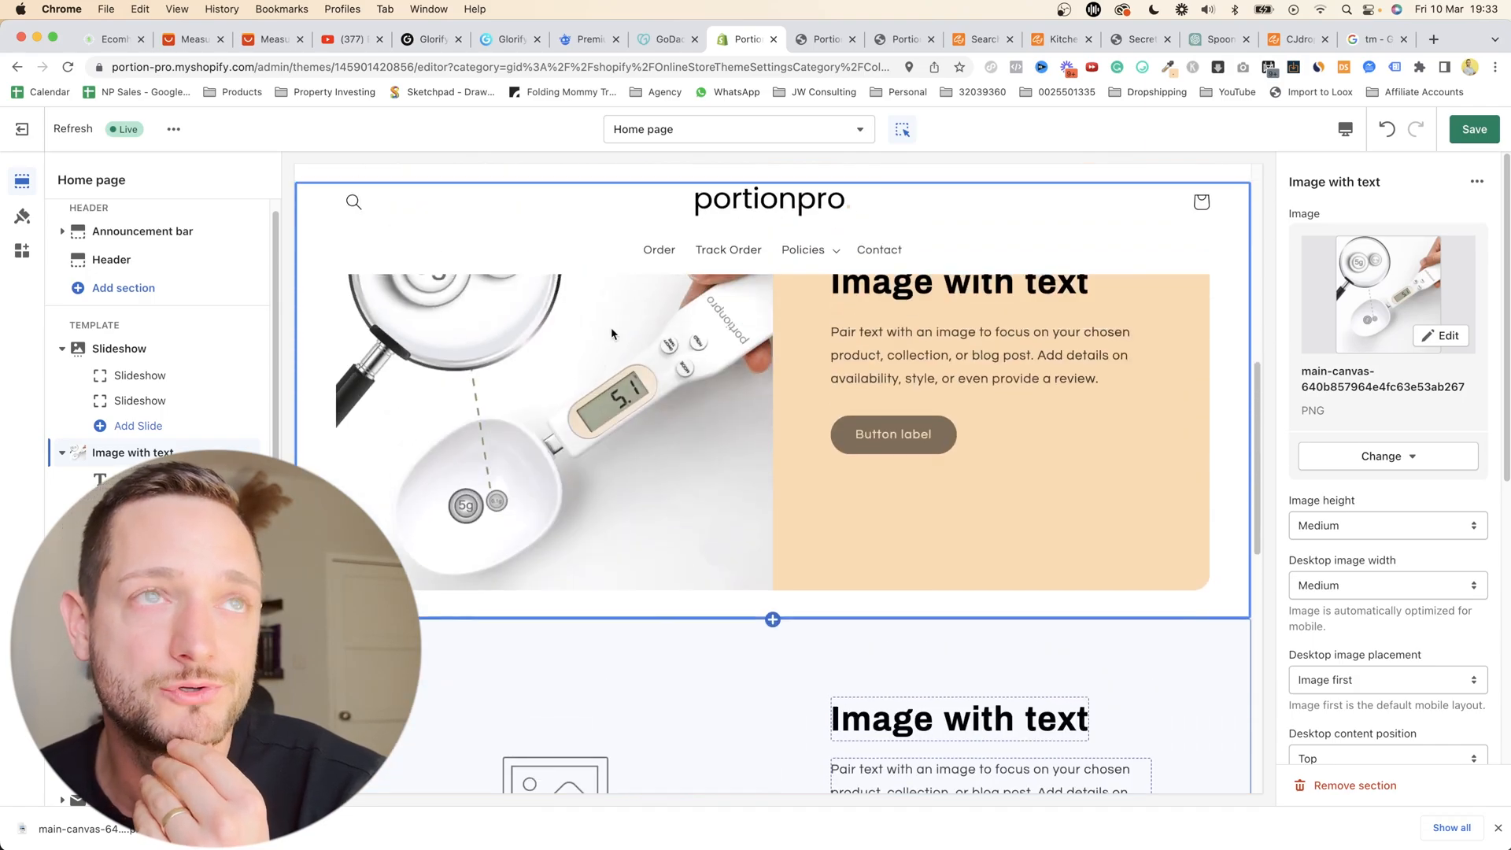
pyautogui.scroll(-3, 668, 550)
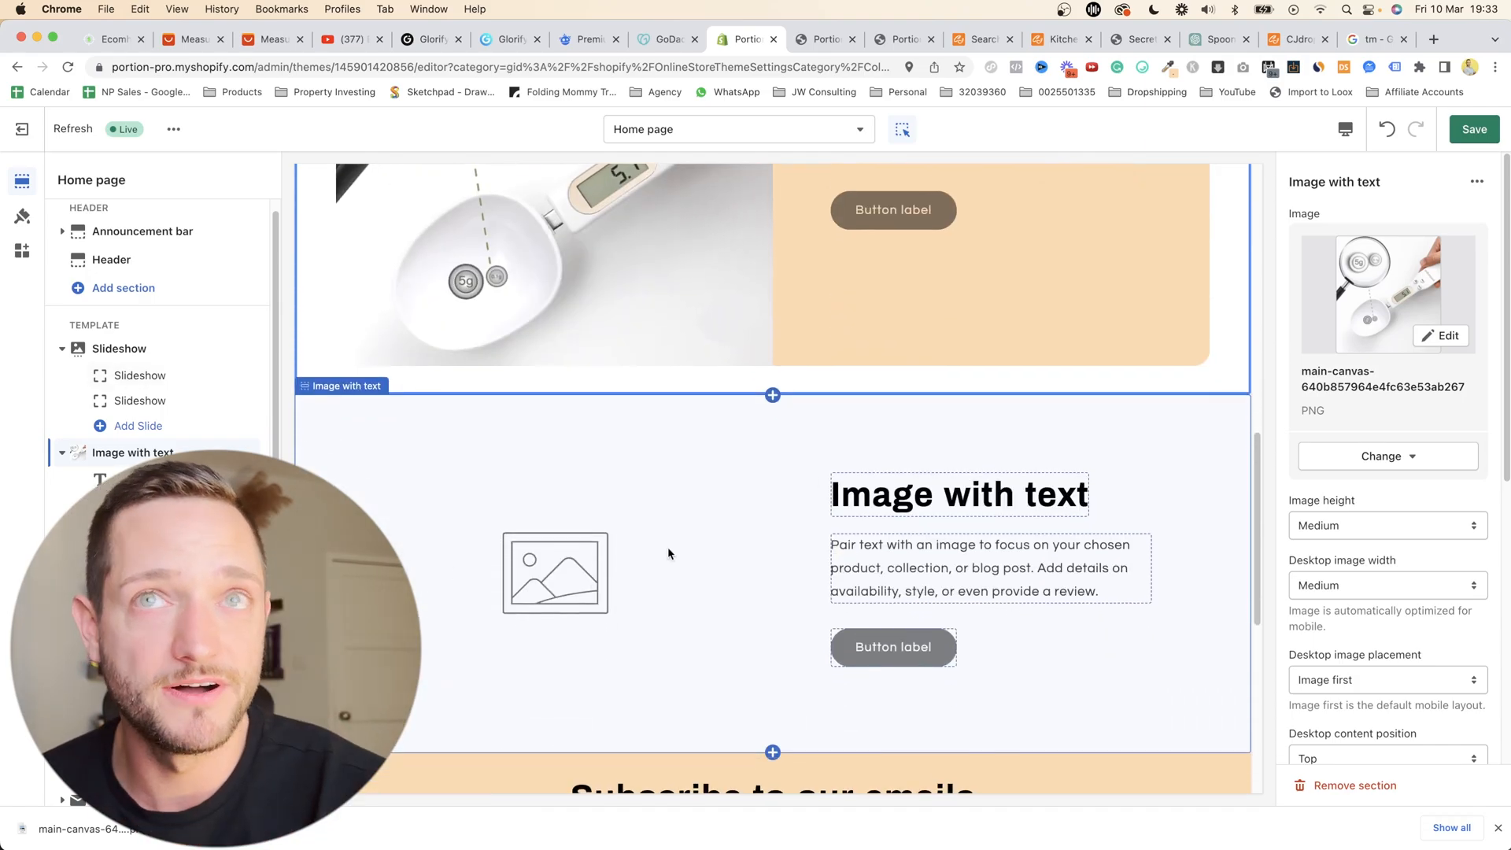
pyautogui.scroll(2, 622, 465)
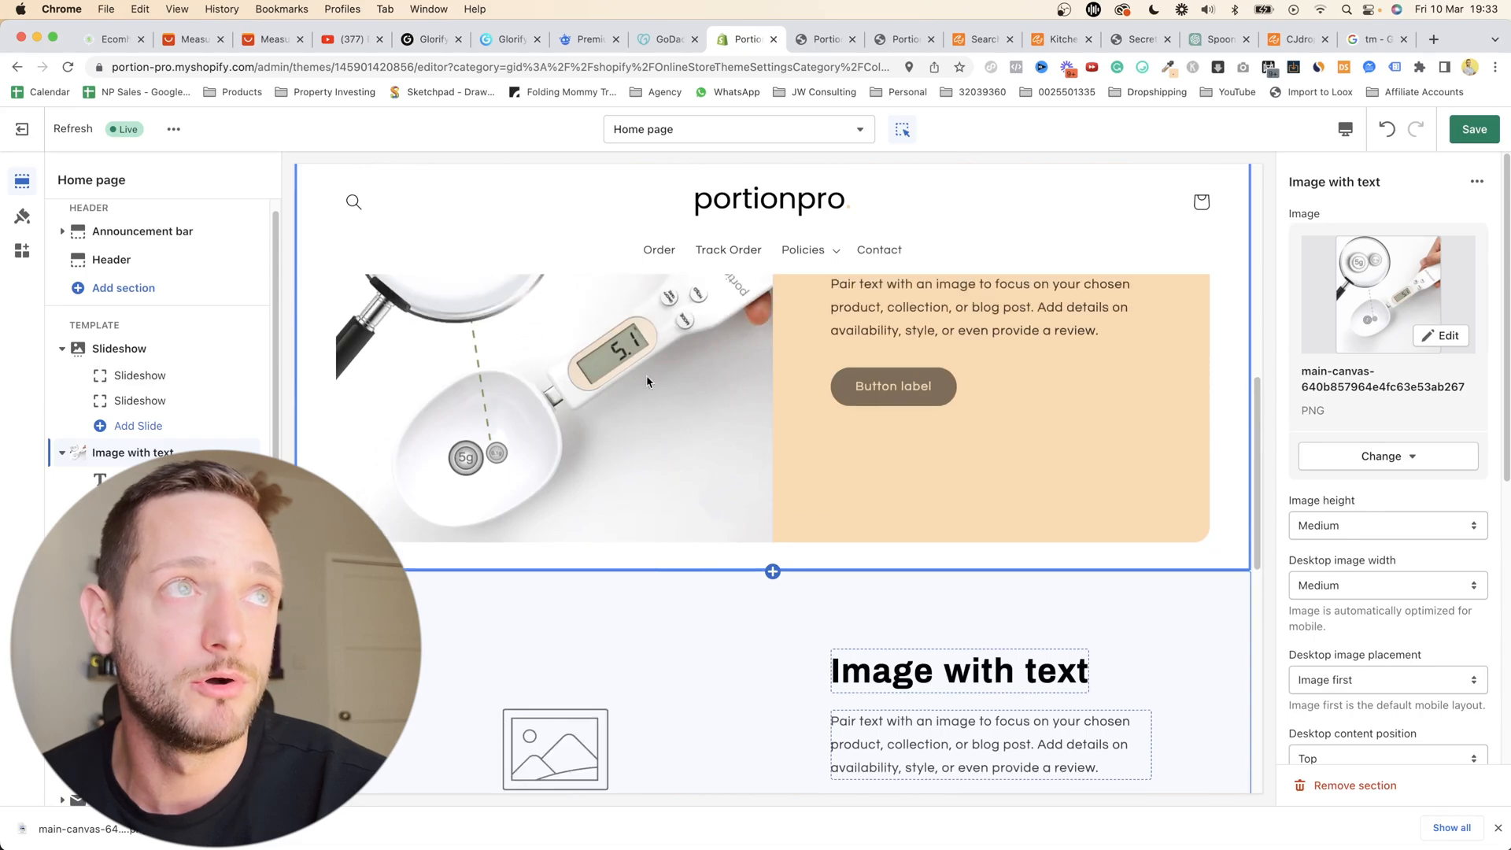
pyautogui.scroll(-3, 669, 744)
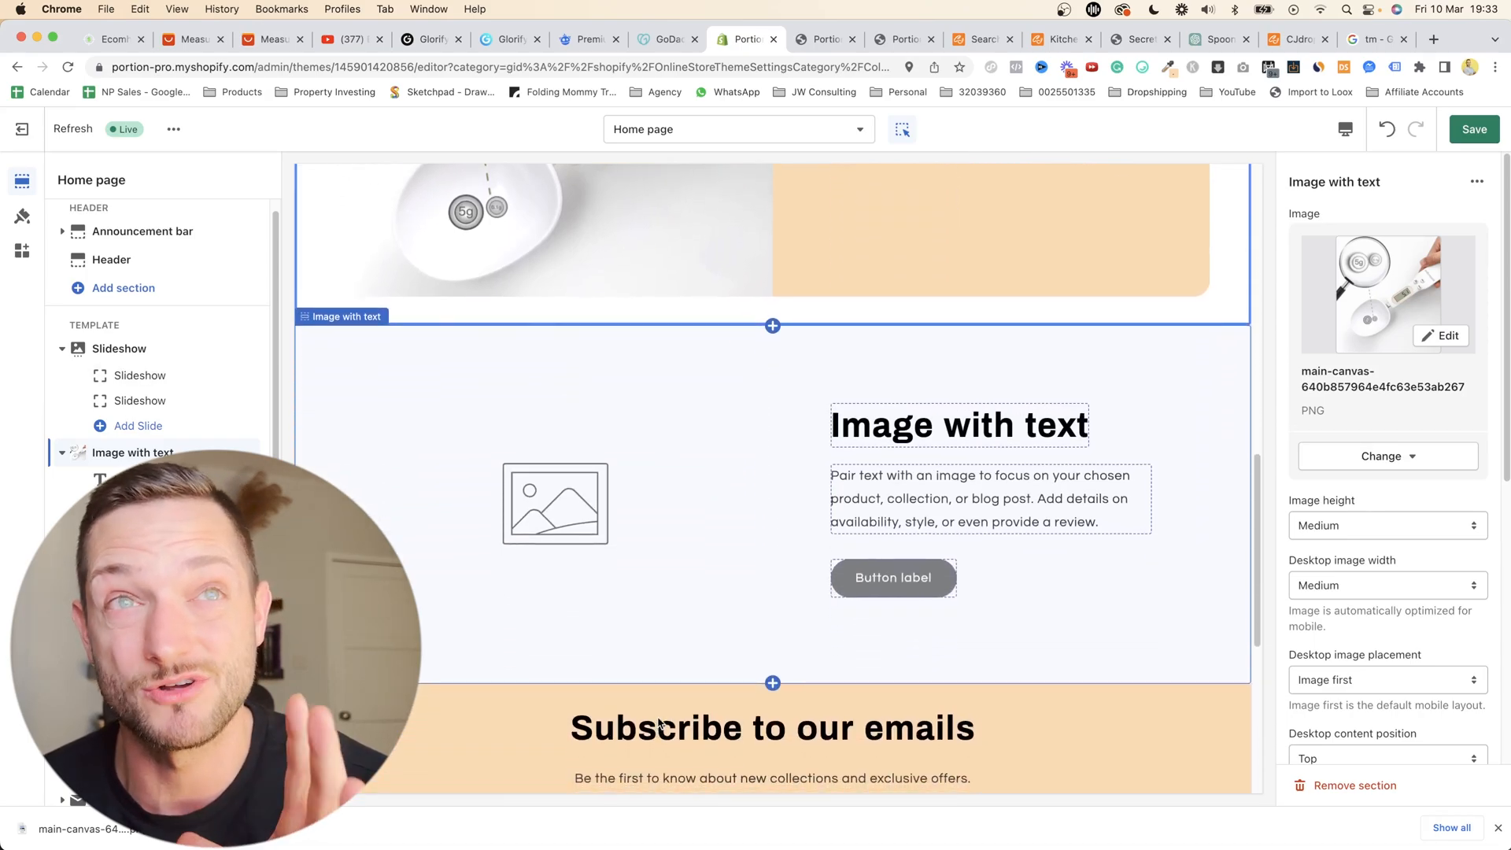
# - Set the second Image with text section's color scheme to Background 2 and compare it with the section above
pyautogui.click(537, 629)
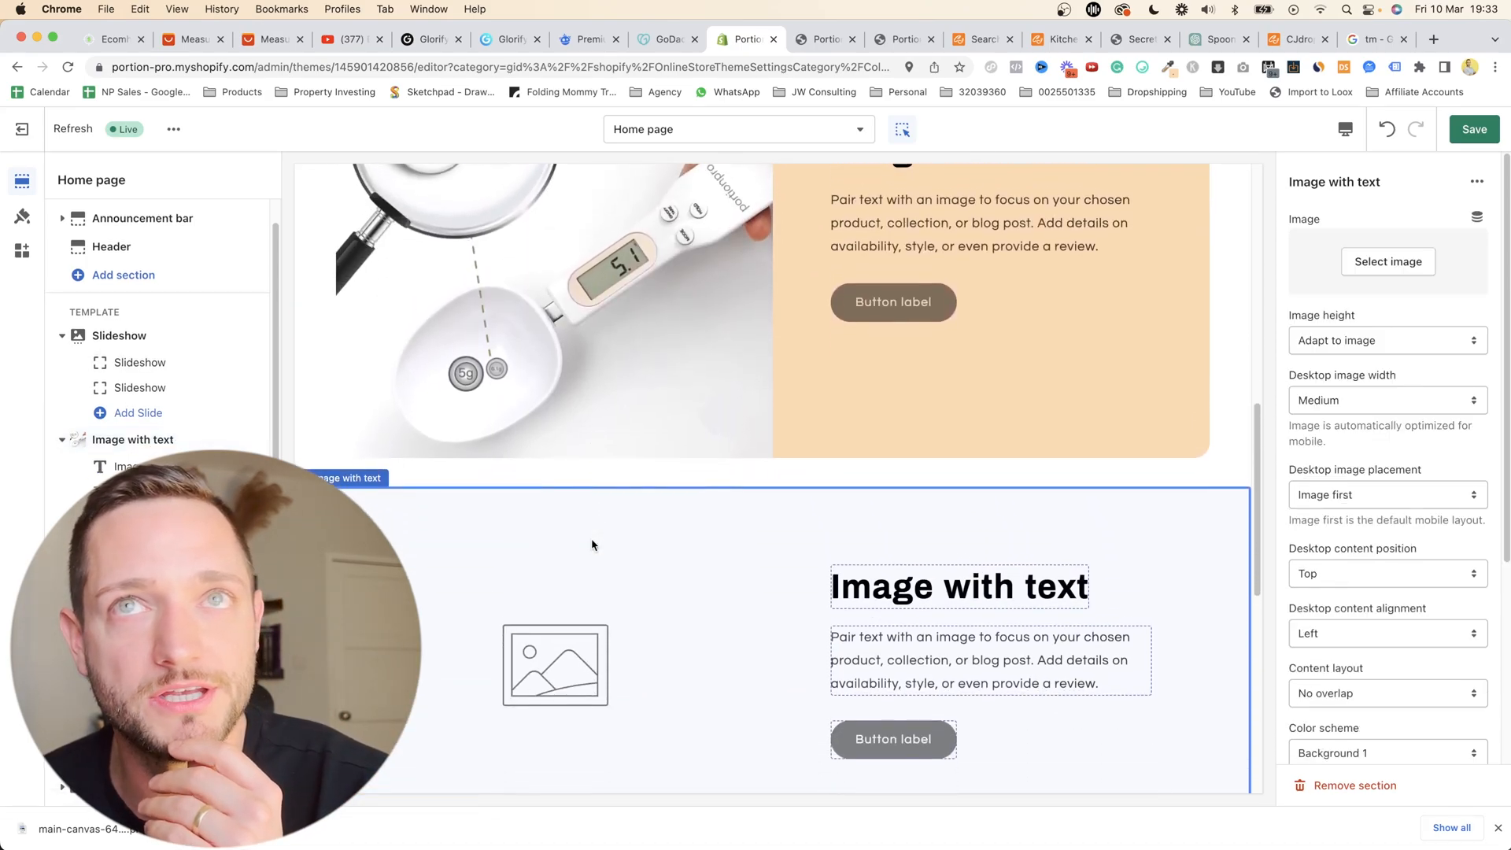
pyautogui.scroll(-3, 1373, 504)
pyautogui.click(1357, 584)
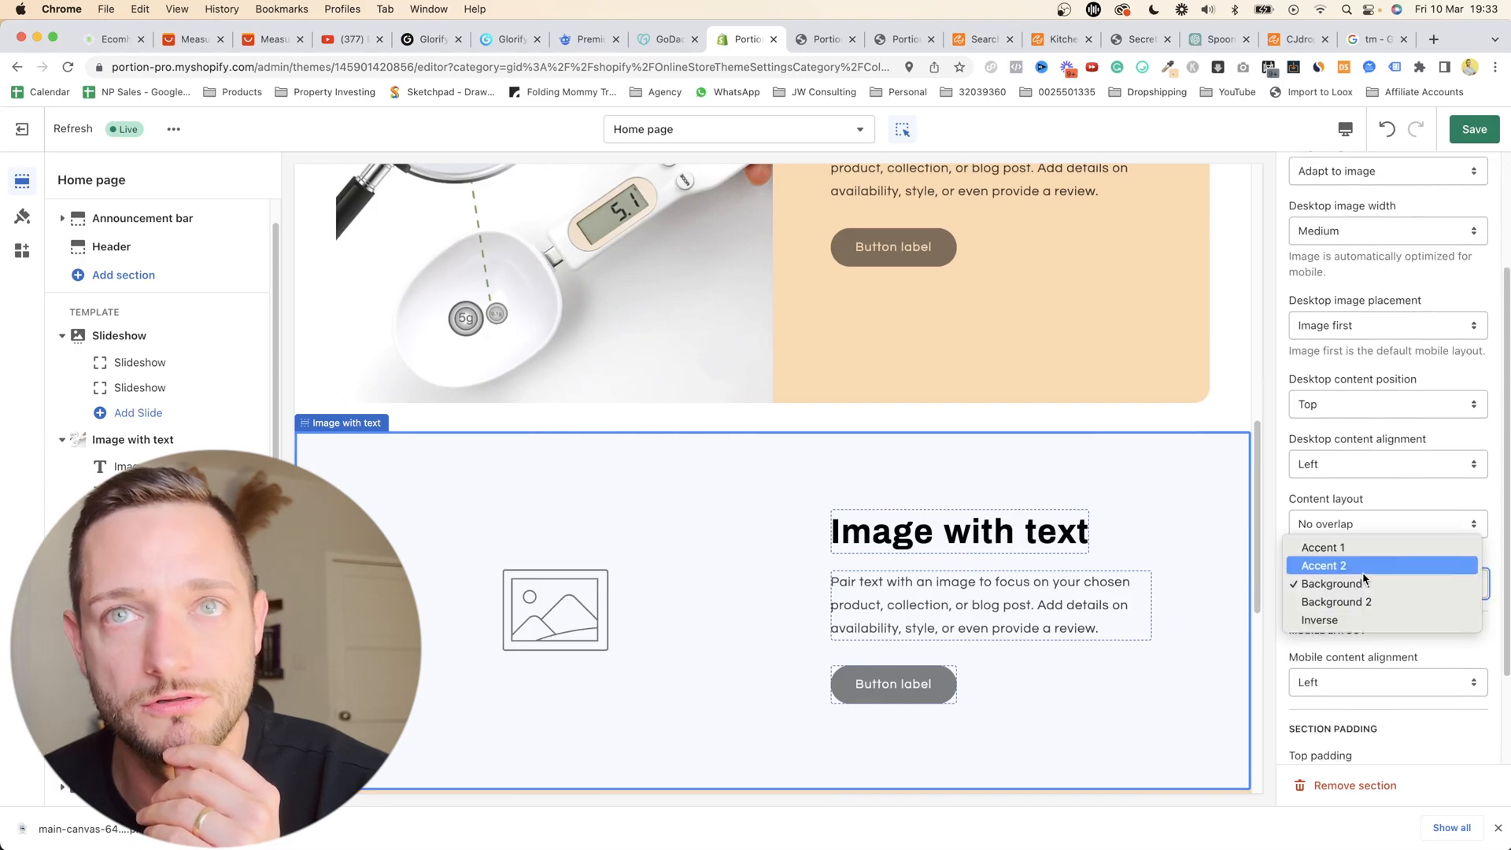
pyautogui.click(1356, 602)
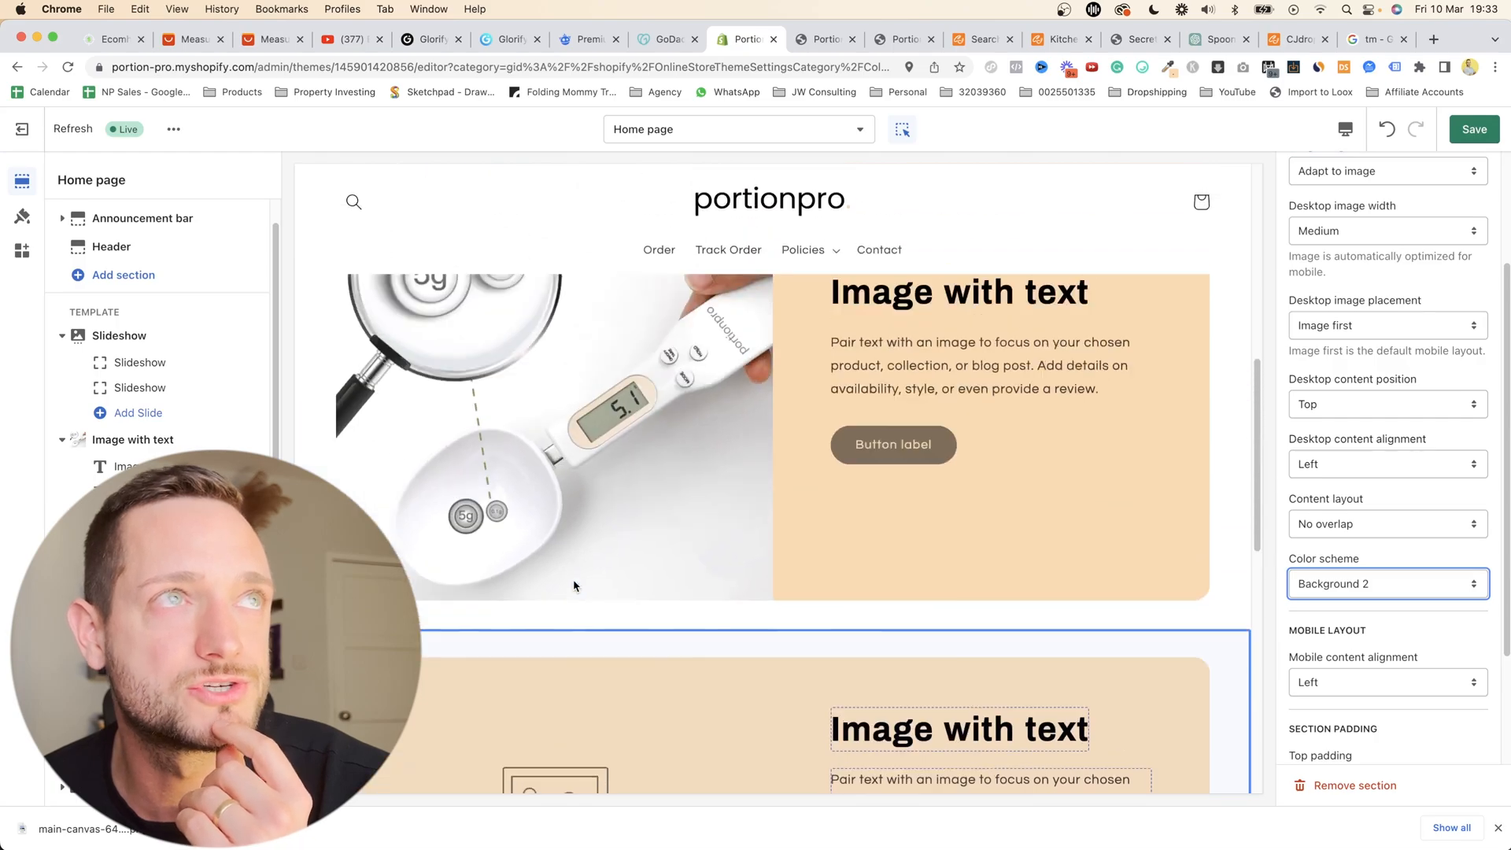
pyautogui.scroll(-5, 520, 525)
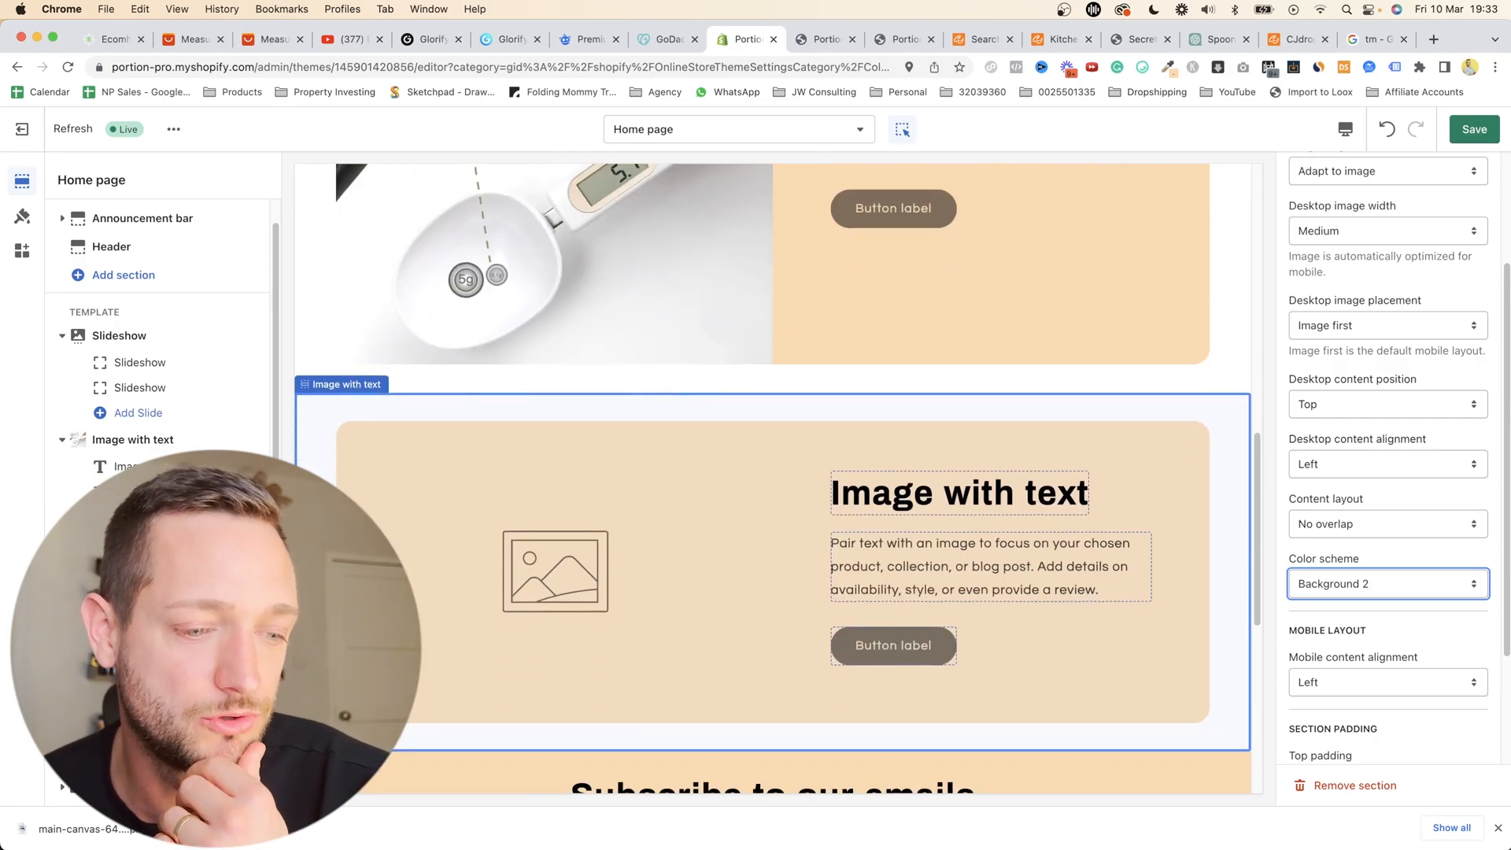
# - Browse the Downloads folder for a product photo and view the one of the spoon scales on a wooden board
pyautogui.moveTo(806, 401); pyautogui.dragTo(663, 244)
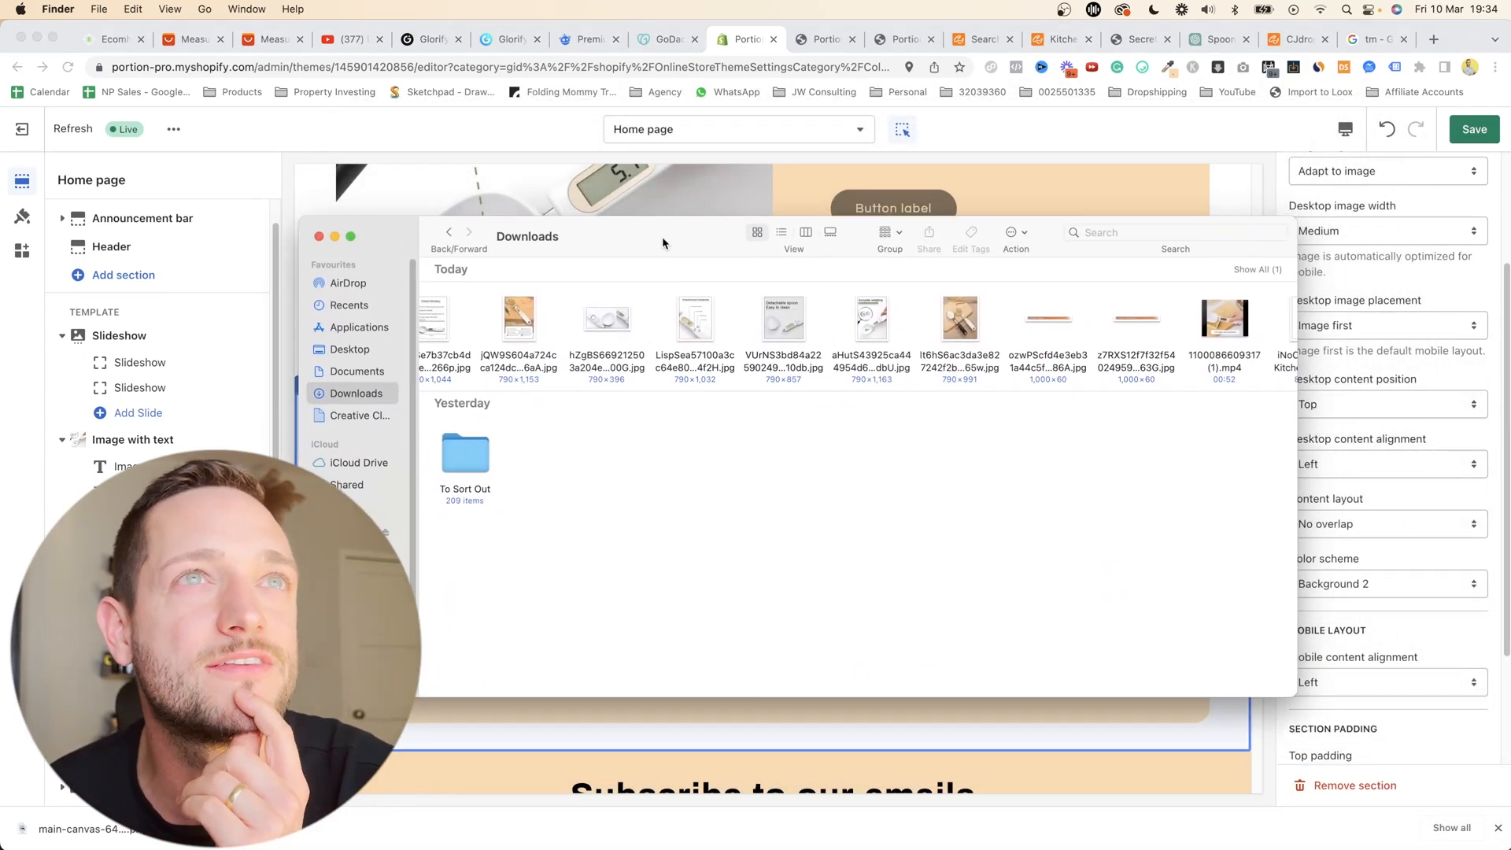
pyautogui.hscroll(-5, 806, 344)
pyautogui.hscroll(-10, 807, 344)
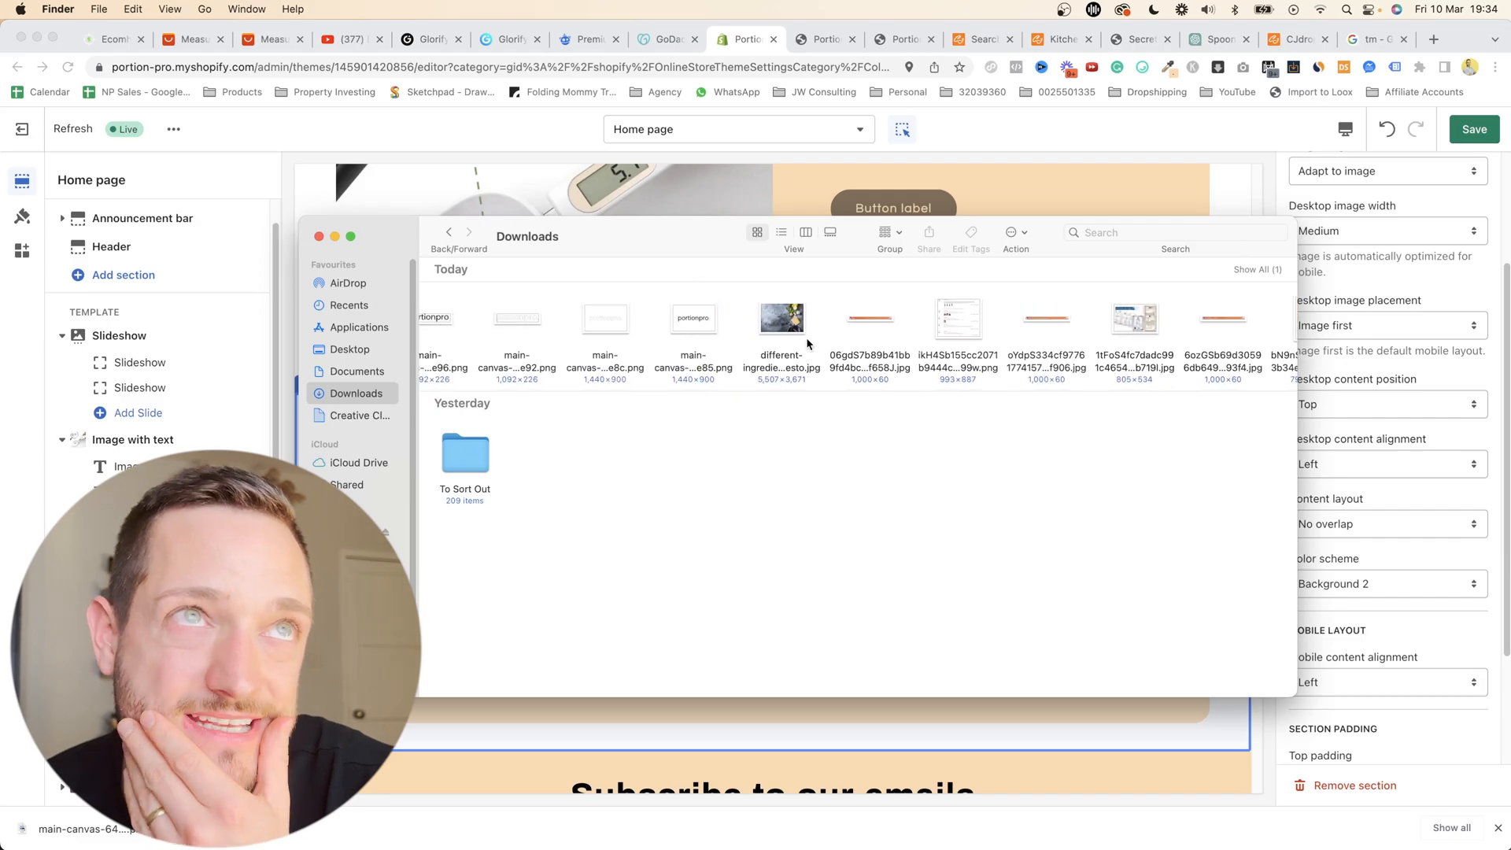
pyautogui.hscroll(-5, 810, 344)
pyautogui.doubleClick(839, 332)
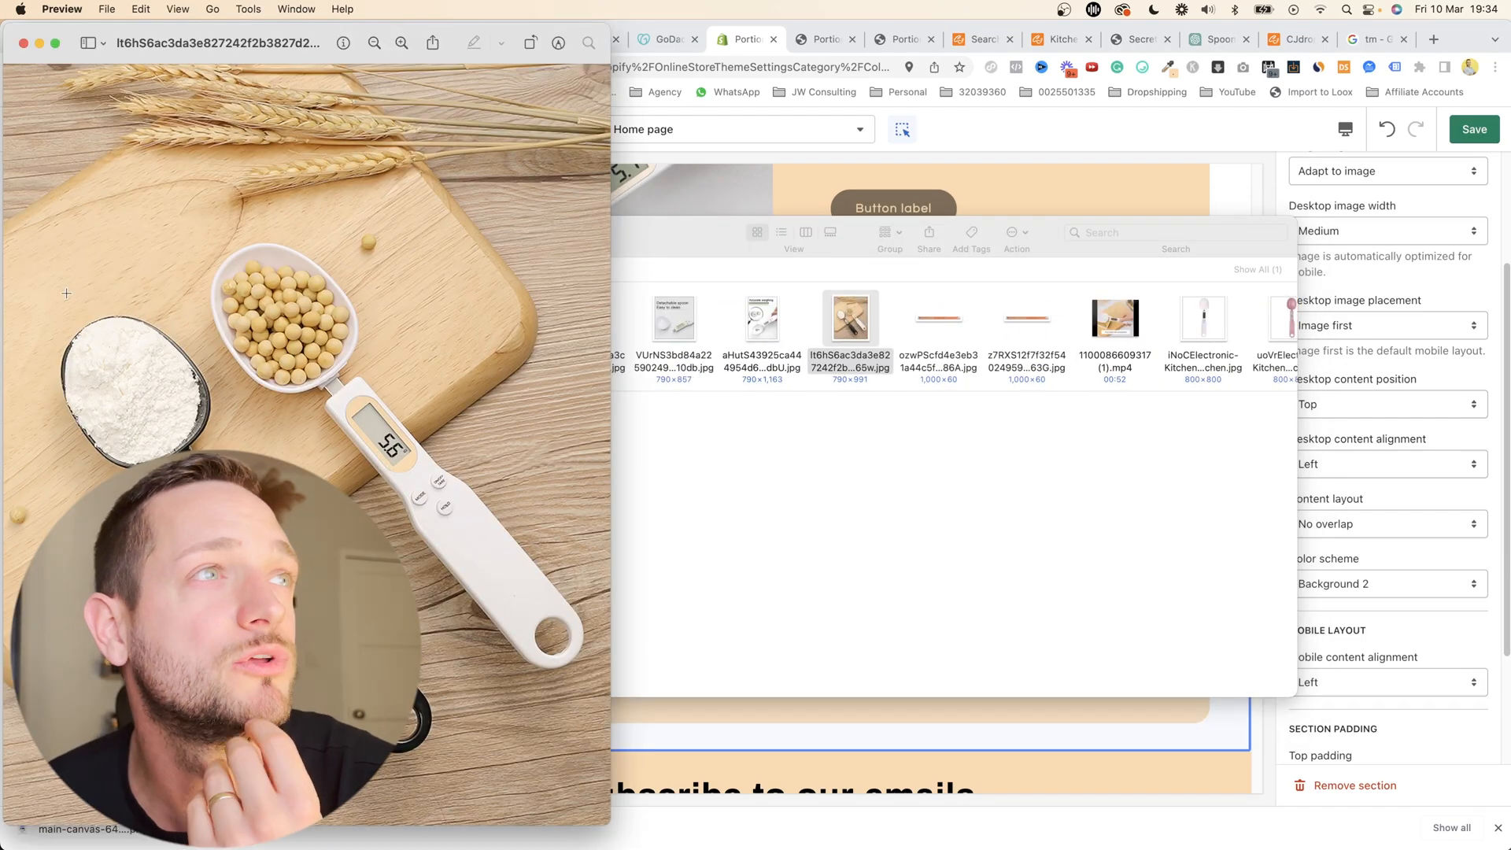
pyautogui.click(24, 43)
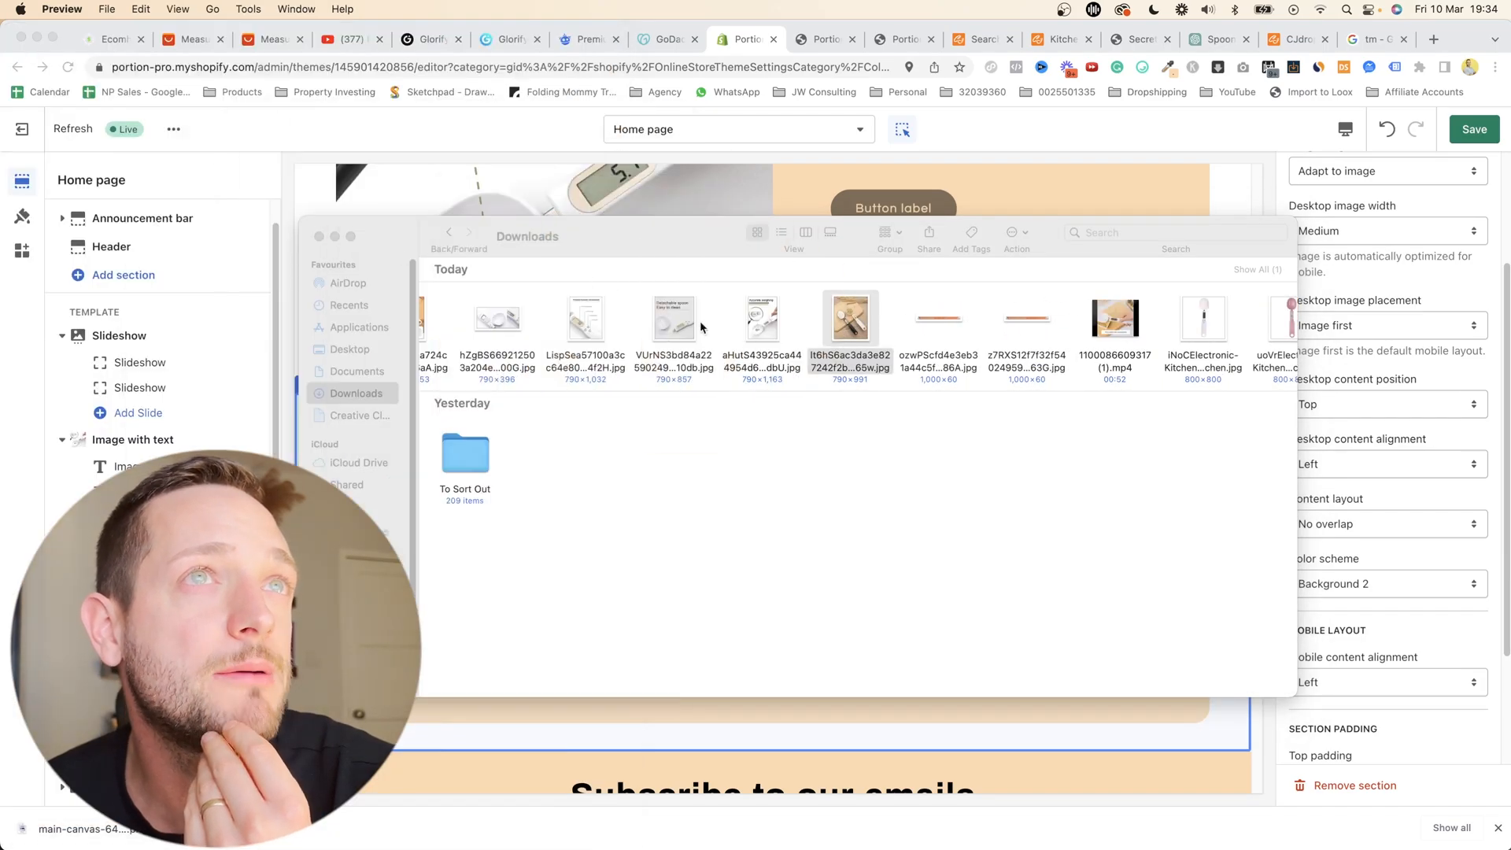
# - Switch to Glorify, check the portionpro logo on the black spoon's handle on Page 2, and start exporting the design
pyautogui.click(496, 44)
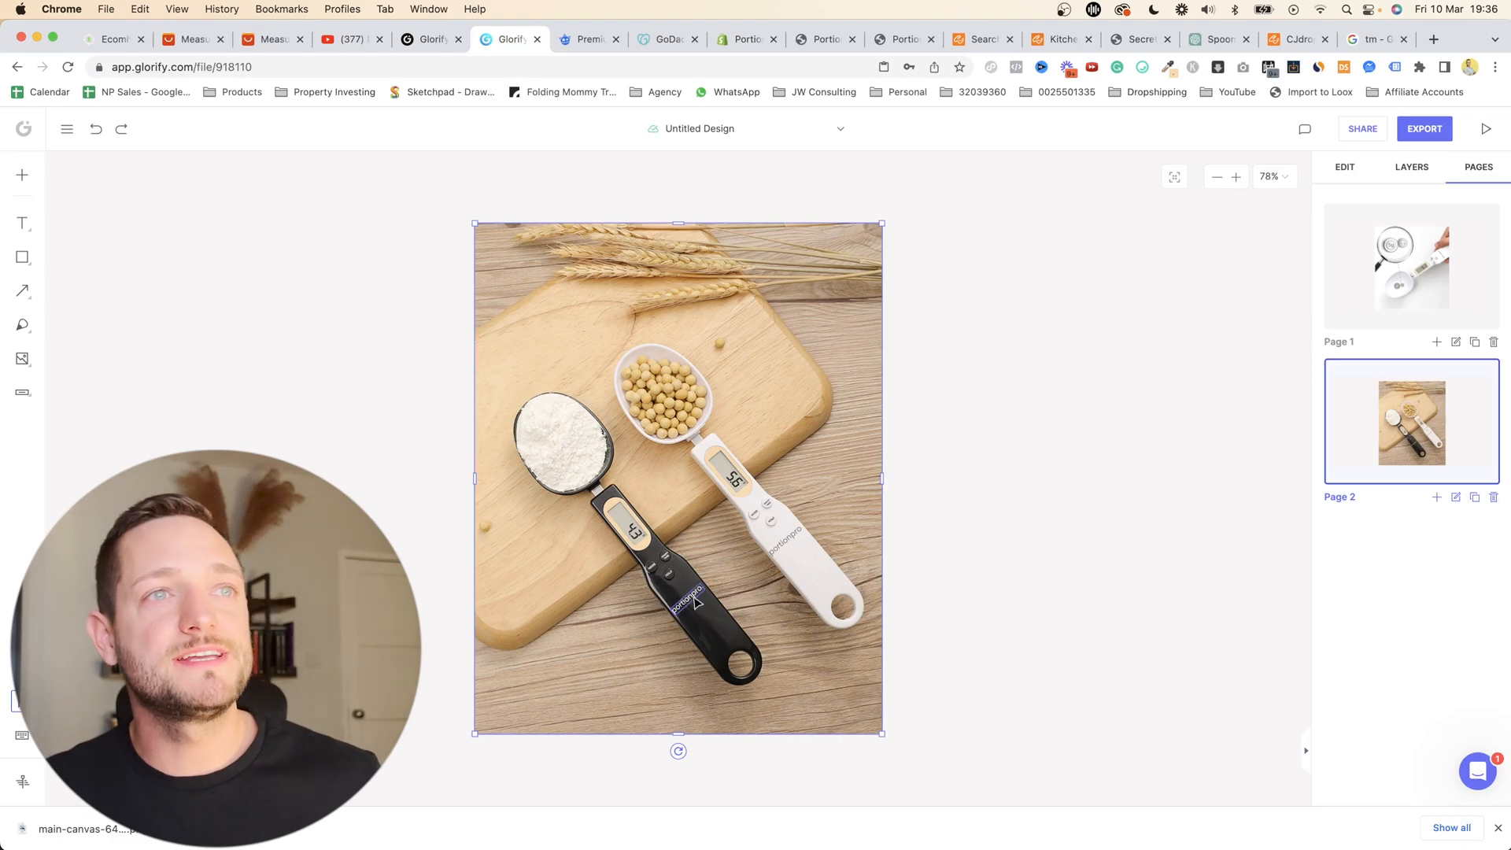
pyautogui.click(695, 602)
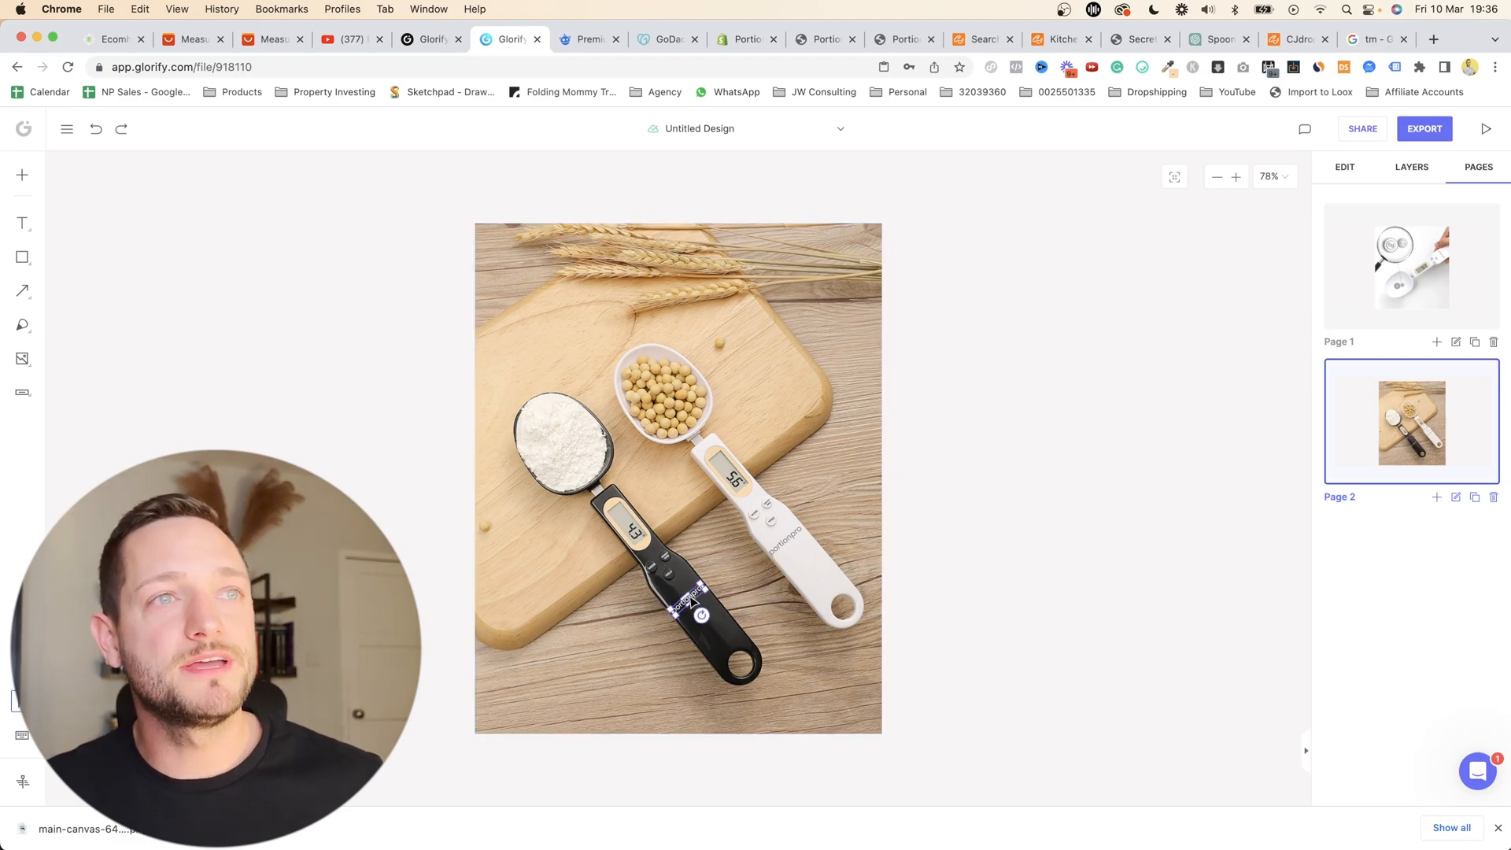
pyautogui.click(767, 601)
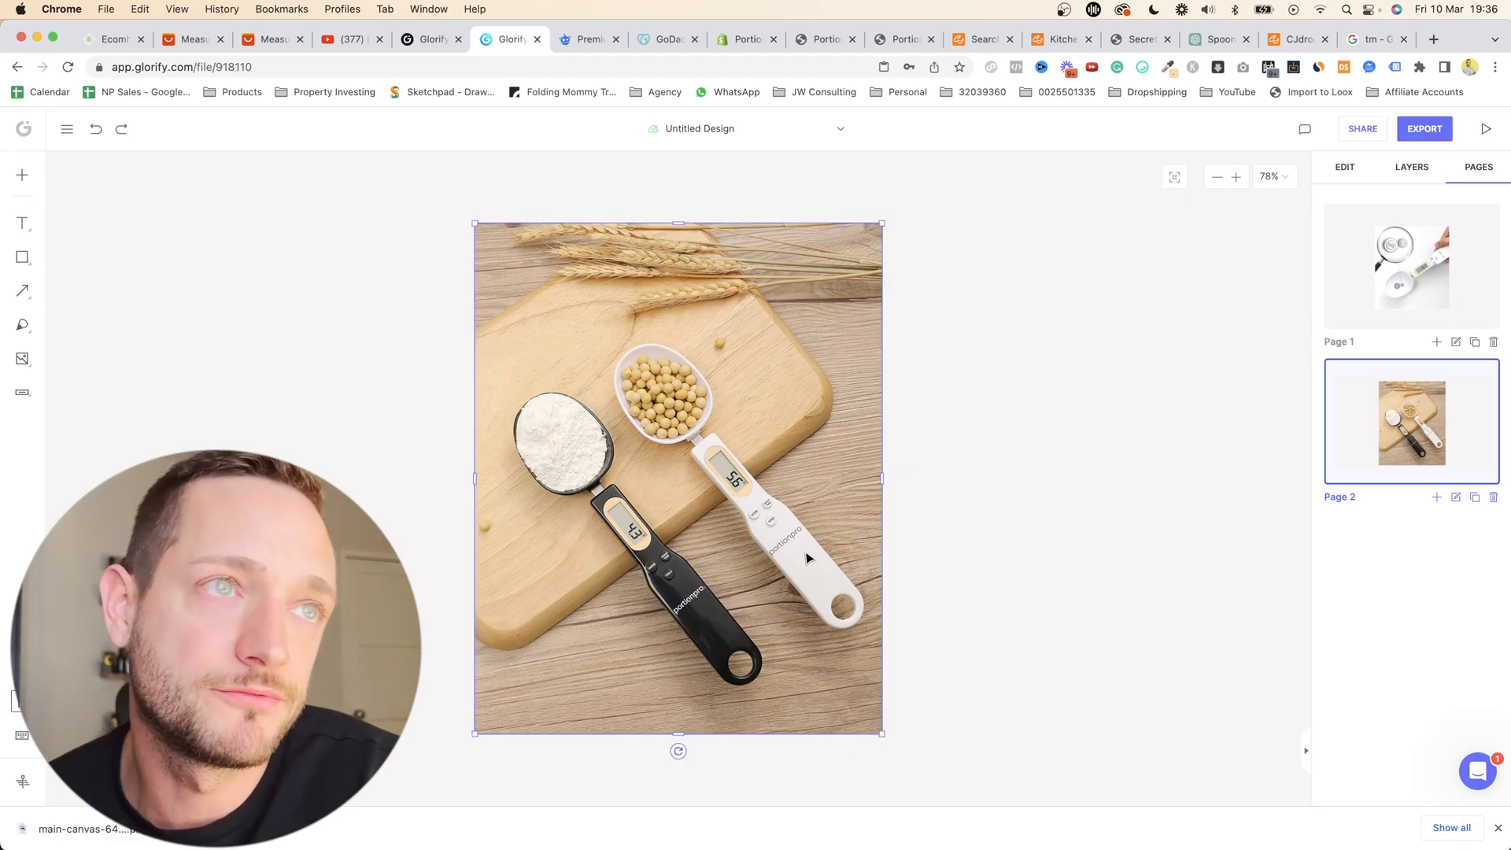
pyautogui.click(1431, 134)
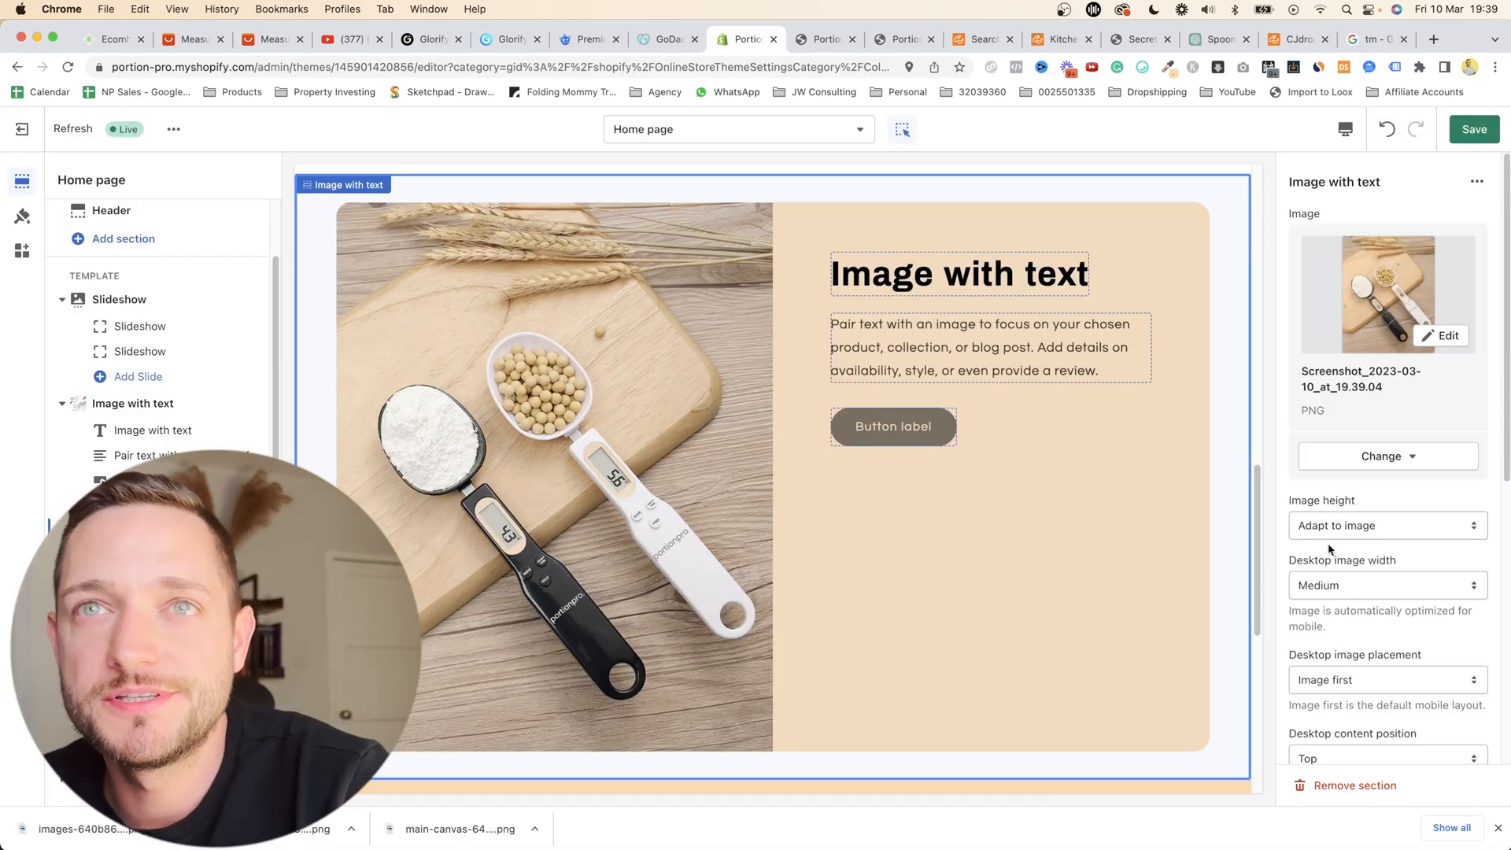
# - Set the second Image with text section's image height to Medium and check it against the email signup and footer
pyautogui.click(1324, 528)
pyautogui.click(1333, 560)
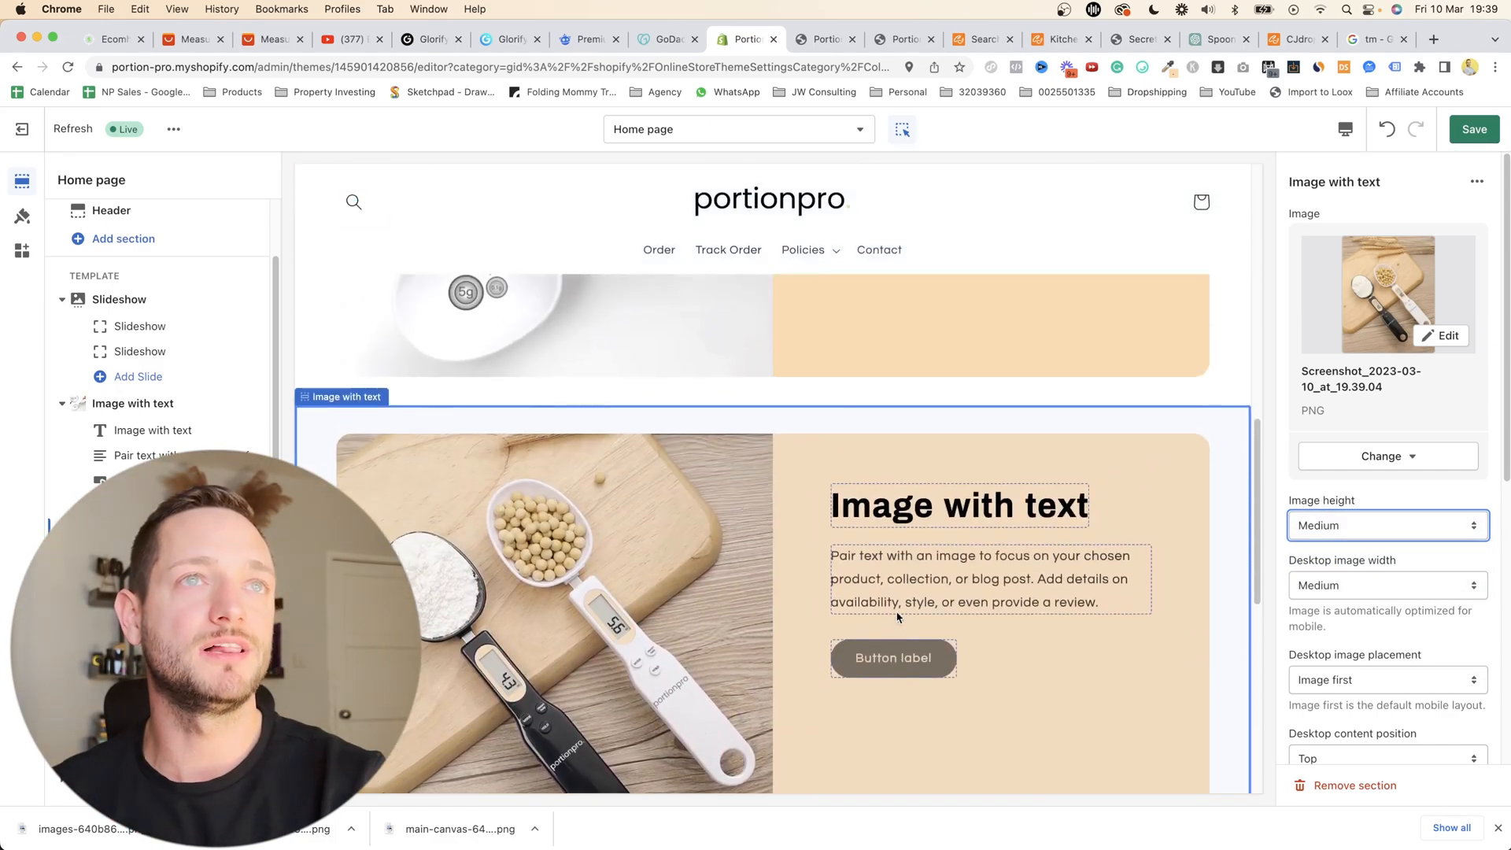
pyautogui.scroll(-12, 897, 616)
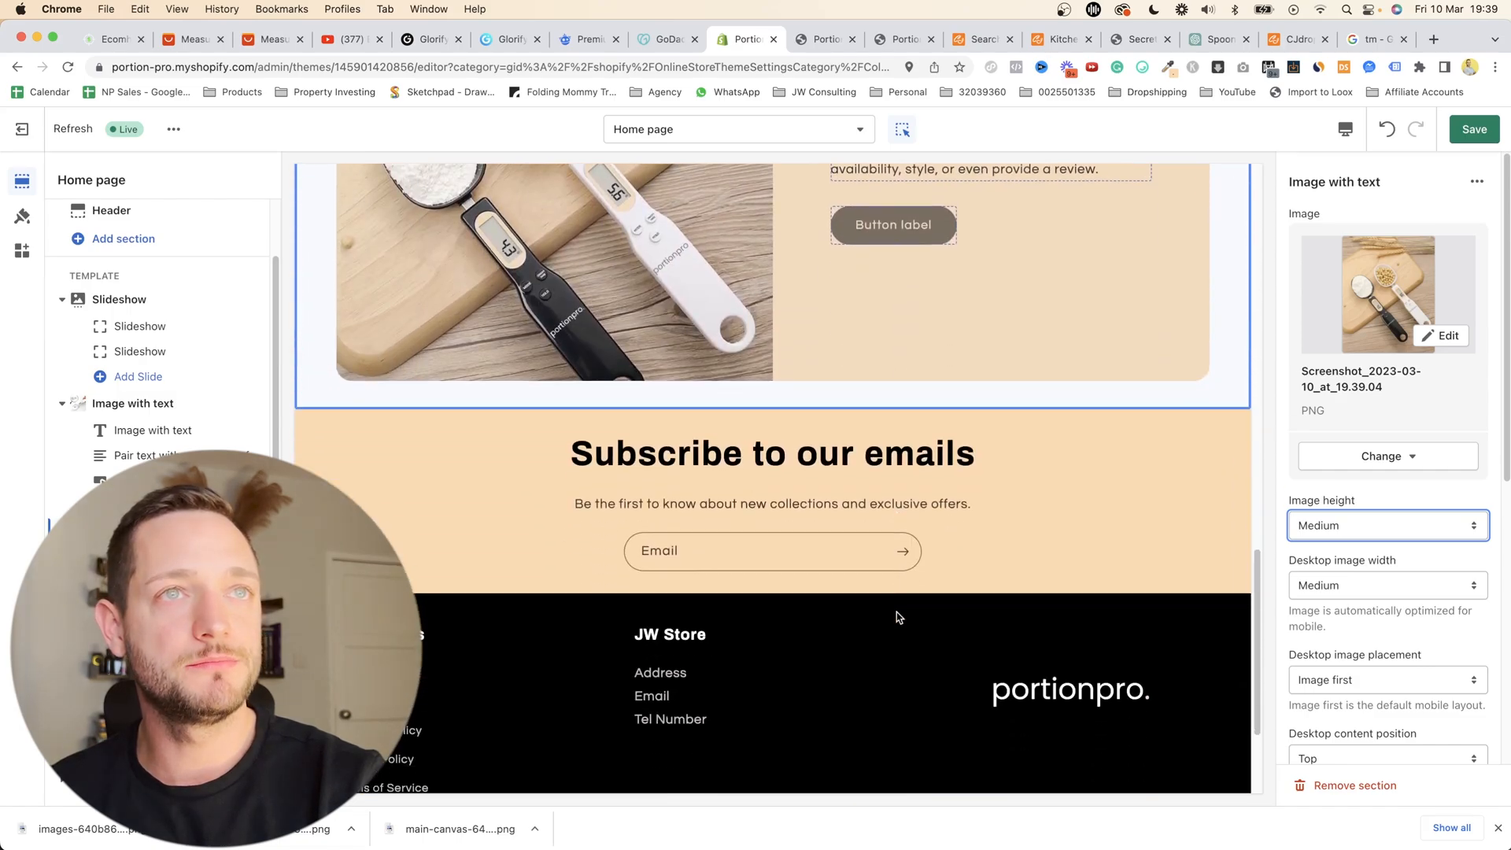
pyautogui.click(707, 402)
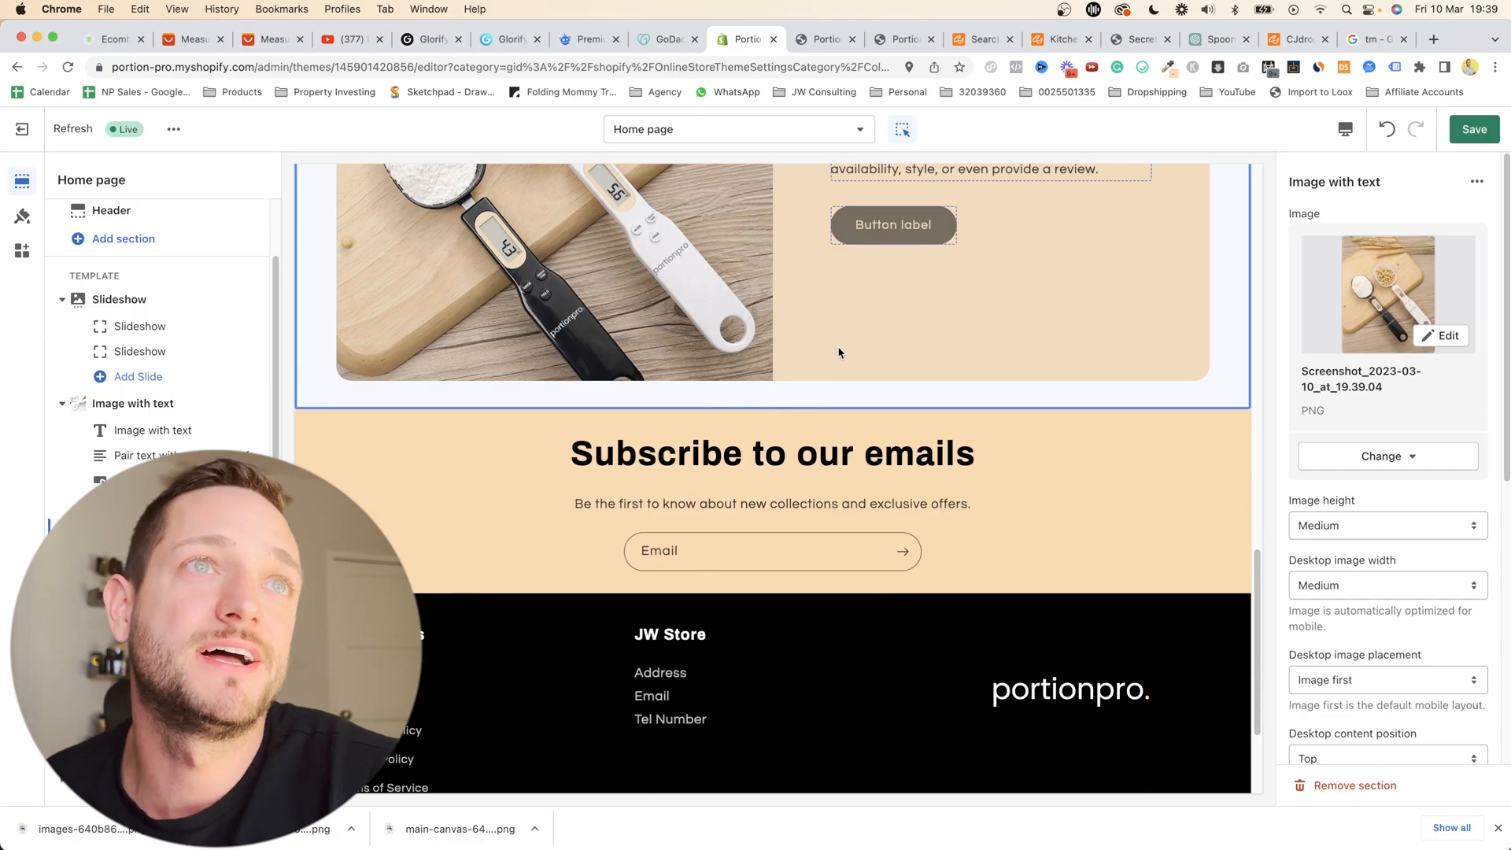
pyautogui.scroll(2, 795, 344)
# - Set the Email signup section's color scheme to Background 1 and review it beside the neighbouring sections
pyautogui.click(1112, 680)
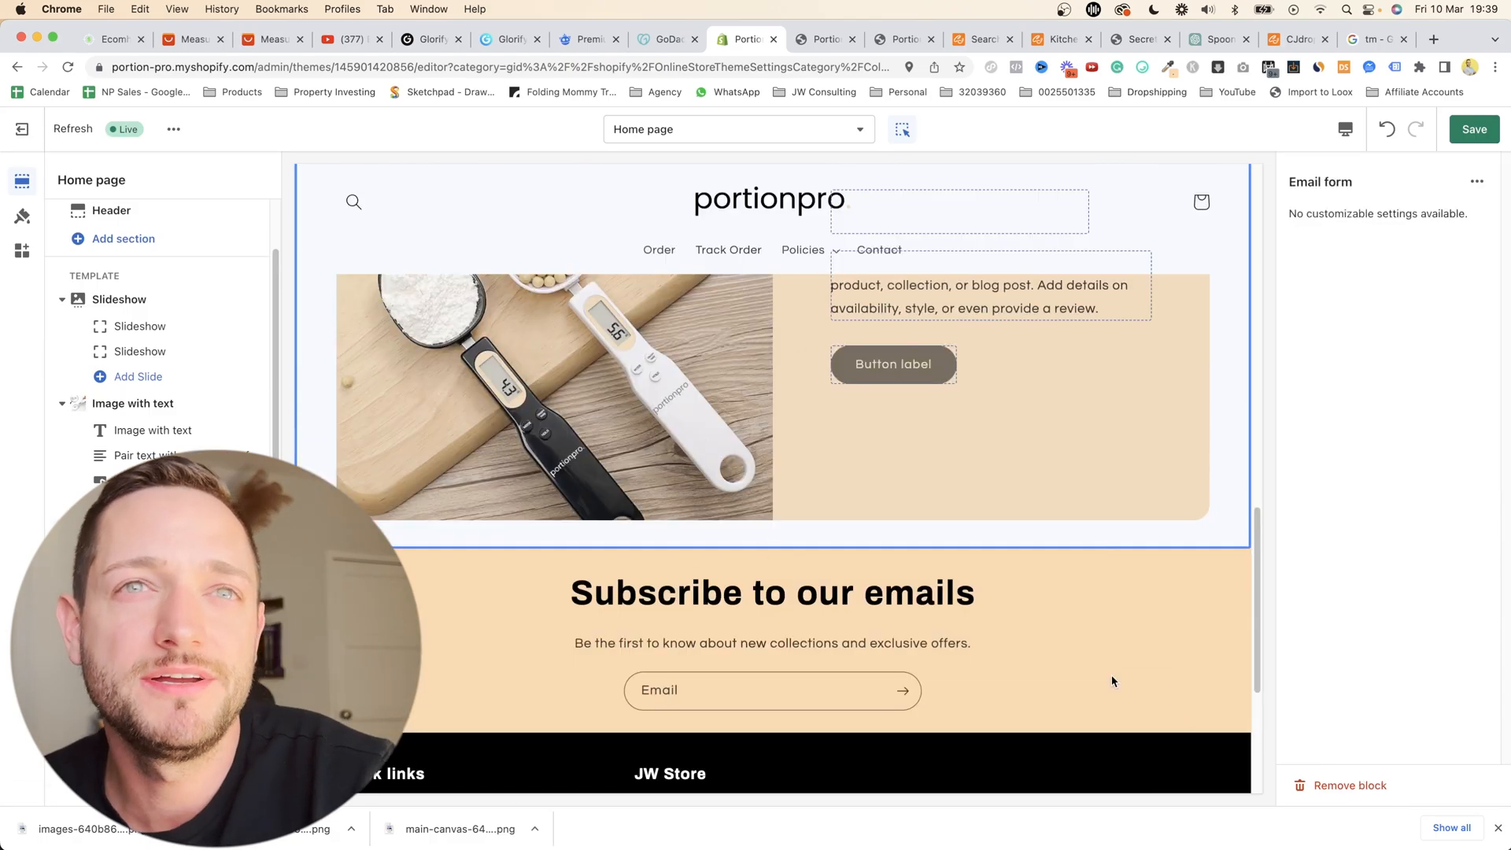
pyautogui.click(1168, 609)
pyautogui.click(1208, 620)
pyautogui.click(1381, 239)
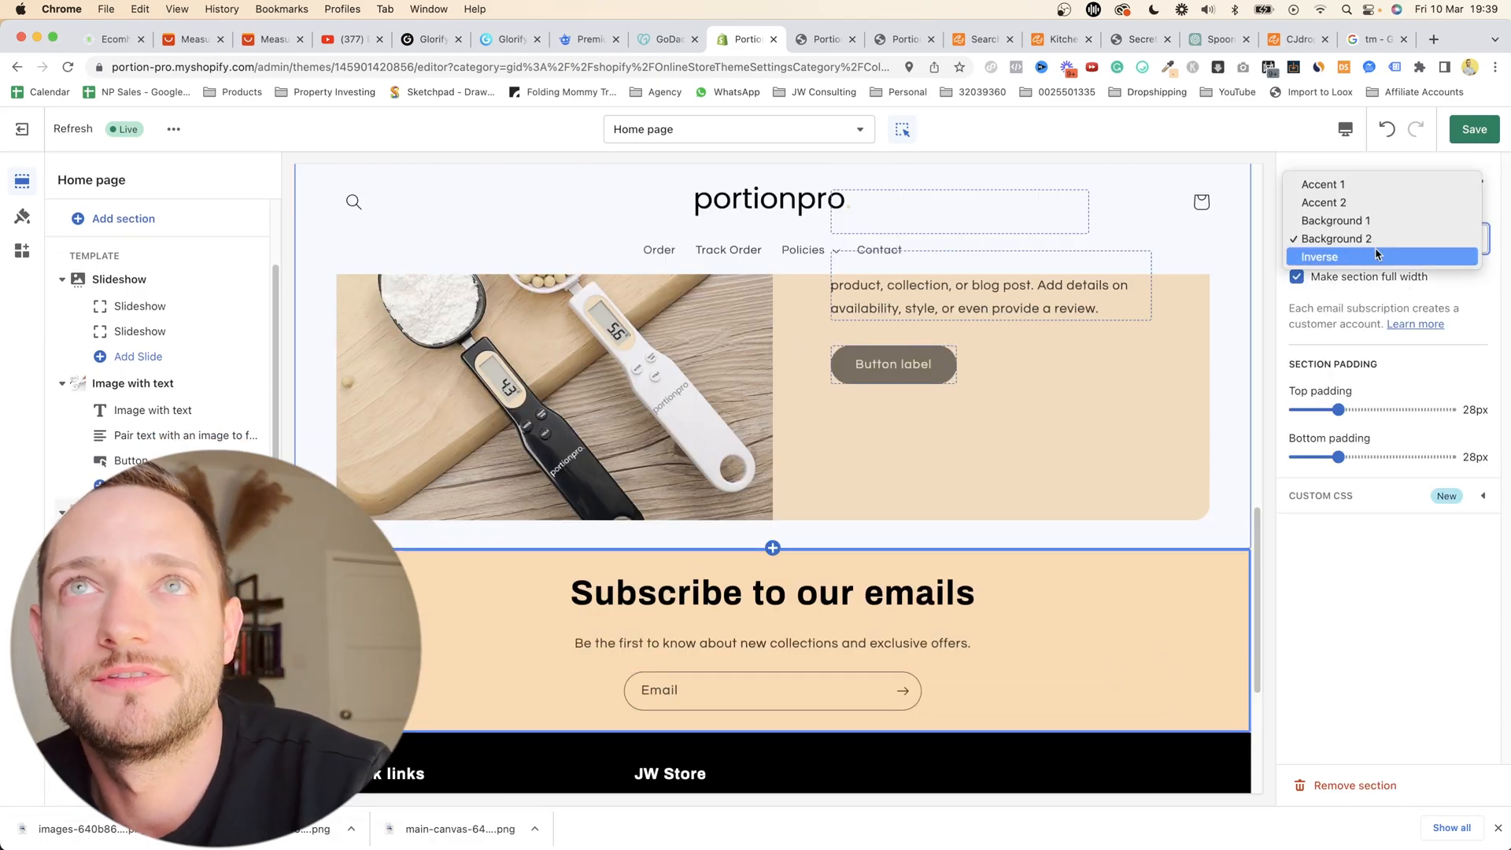
pyautogui.click(1381, 233)
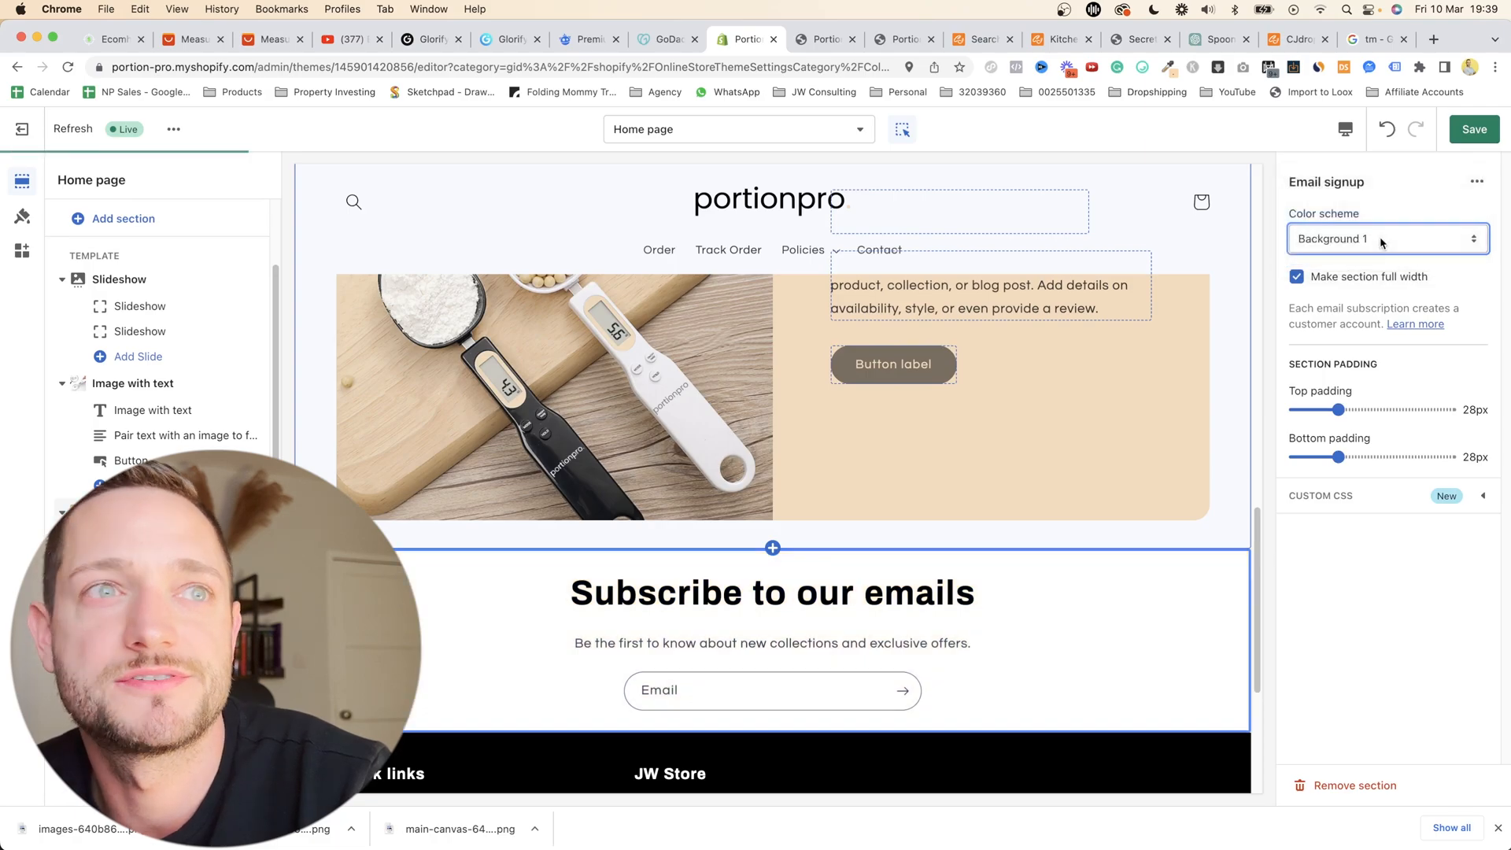
pyautogui.scroll(2, 734, 531)
pyautogui.click(761, 680)
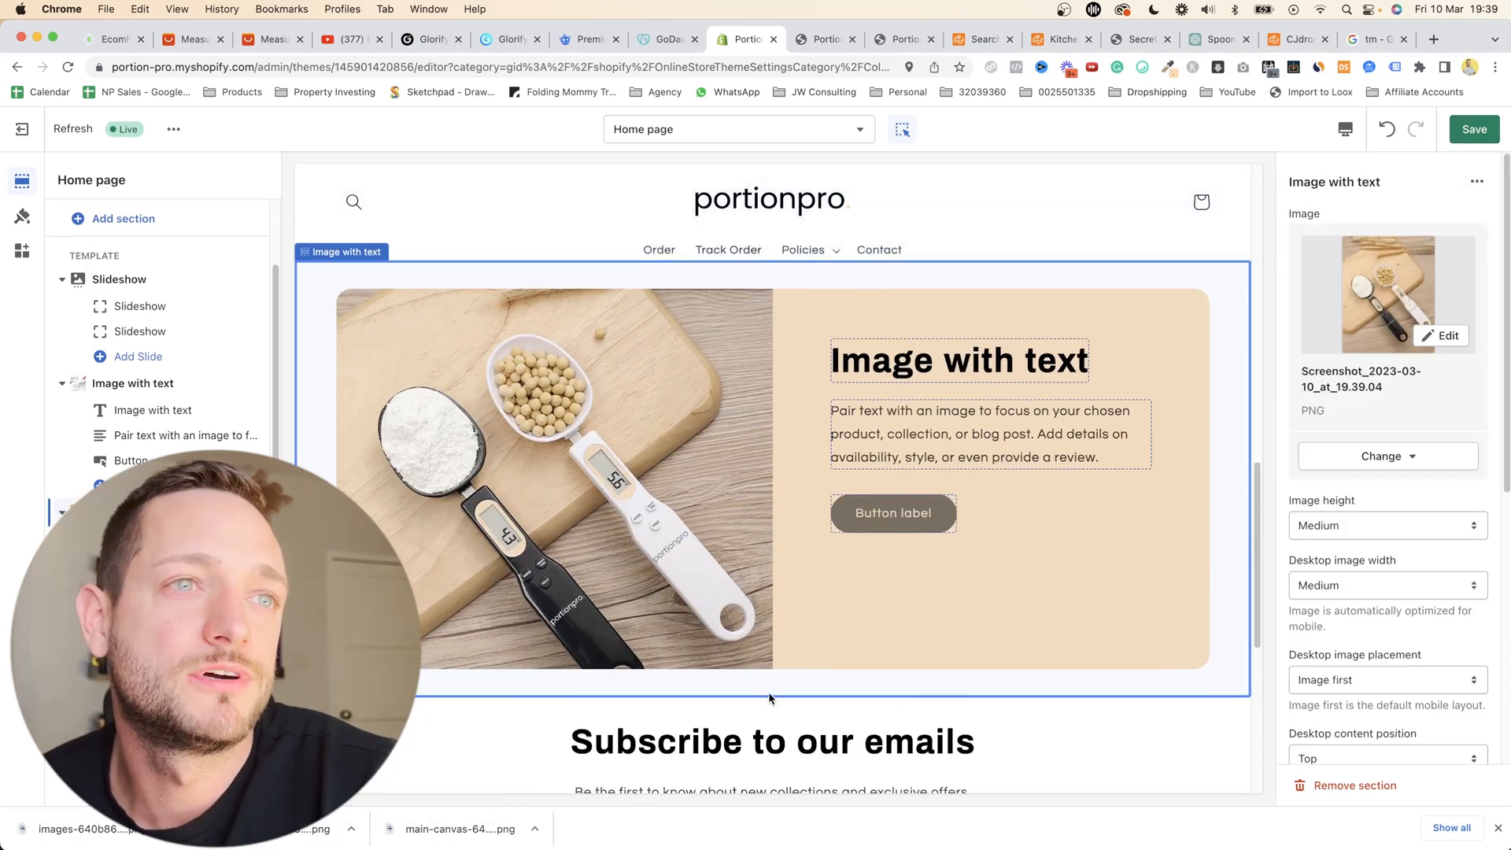
pyautogui.scroll(-4, 775, 698)
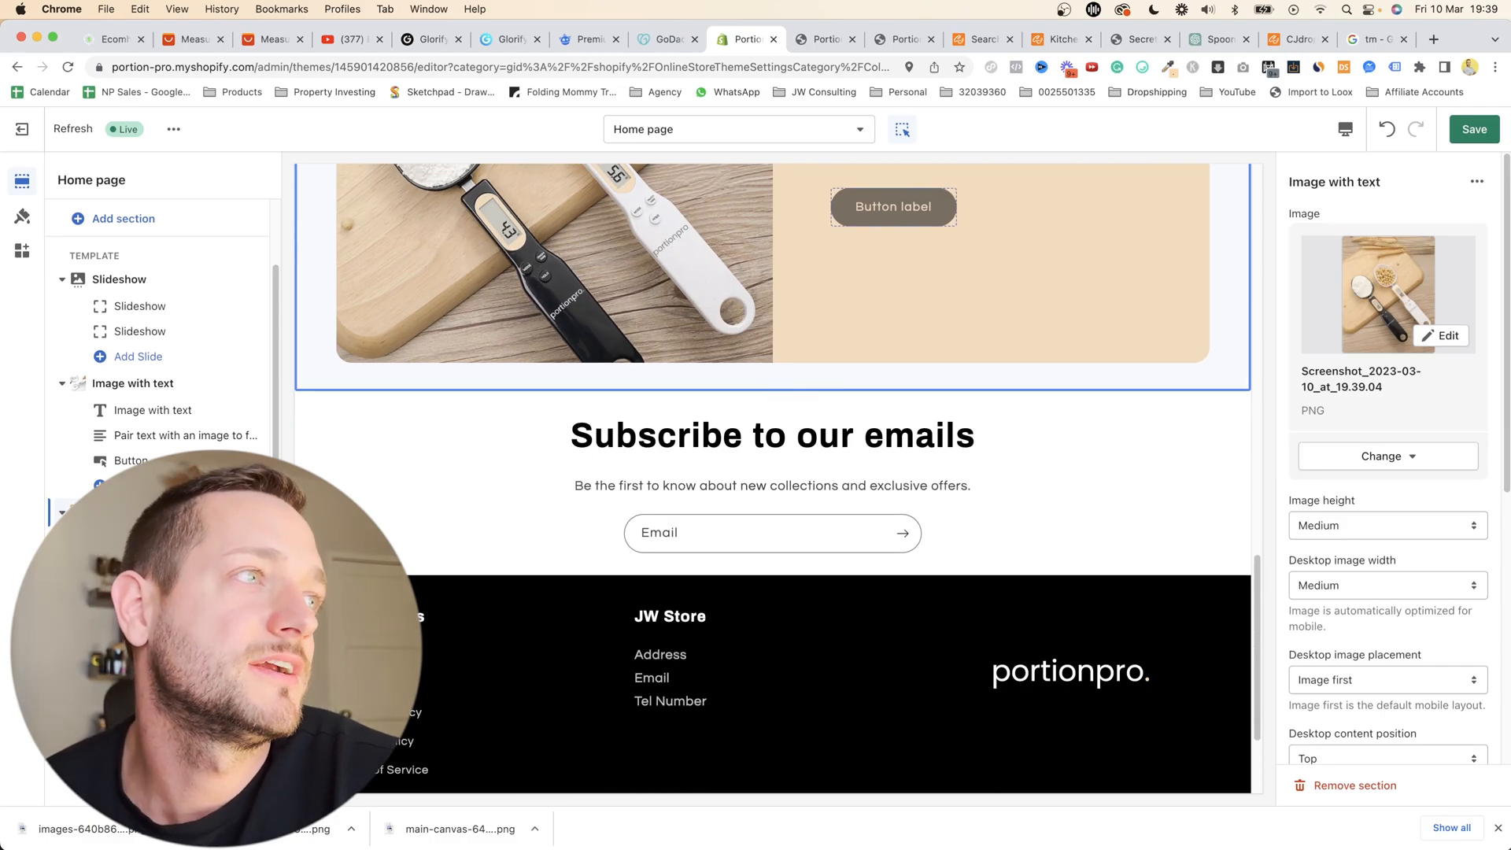
# - Add a Collapsible content section to the home page template
pyautogui.click(124, 668)
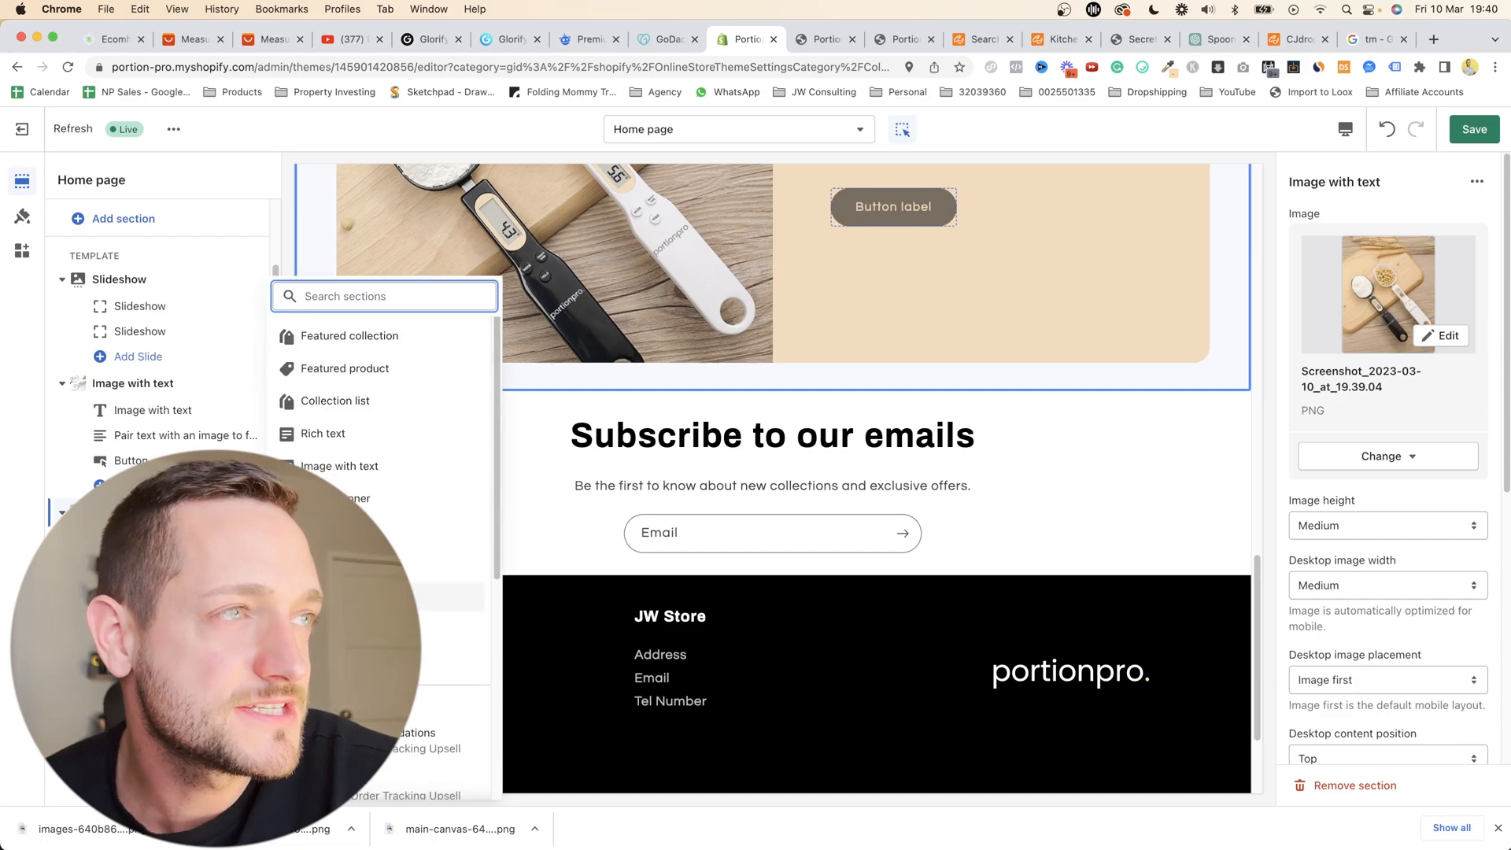
pyautogui.scroll(-1, 409, 582)
pyautogui.scroll(-2, 378, 581)
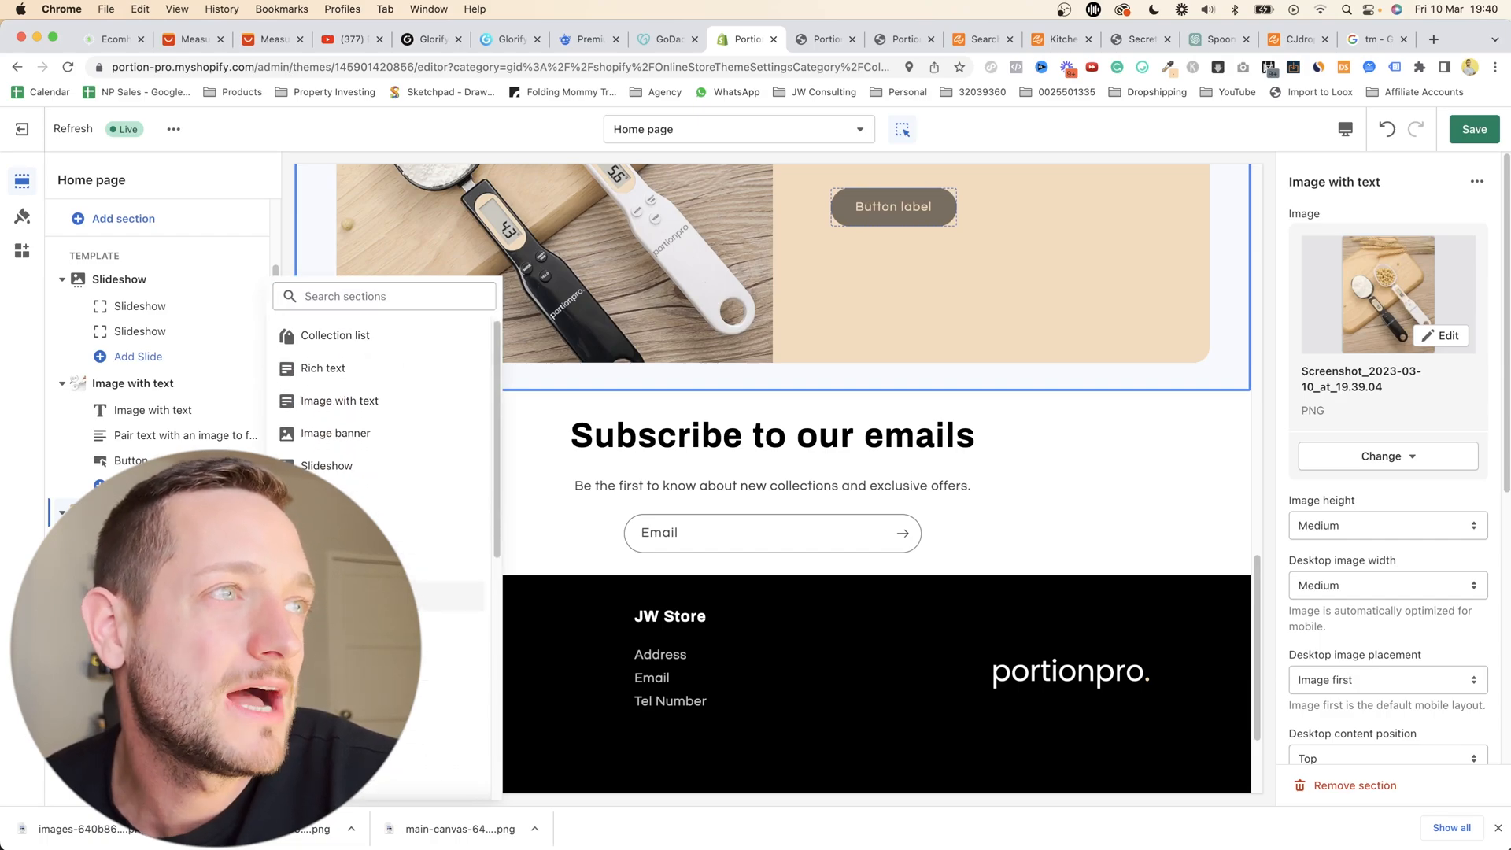
pyautogui.click(378, 581)
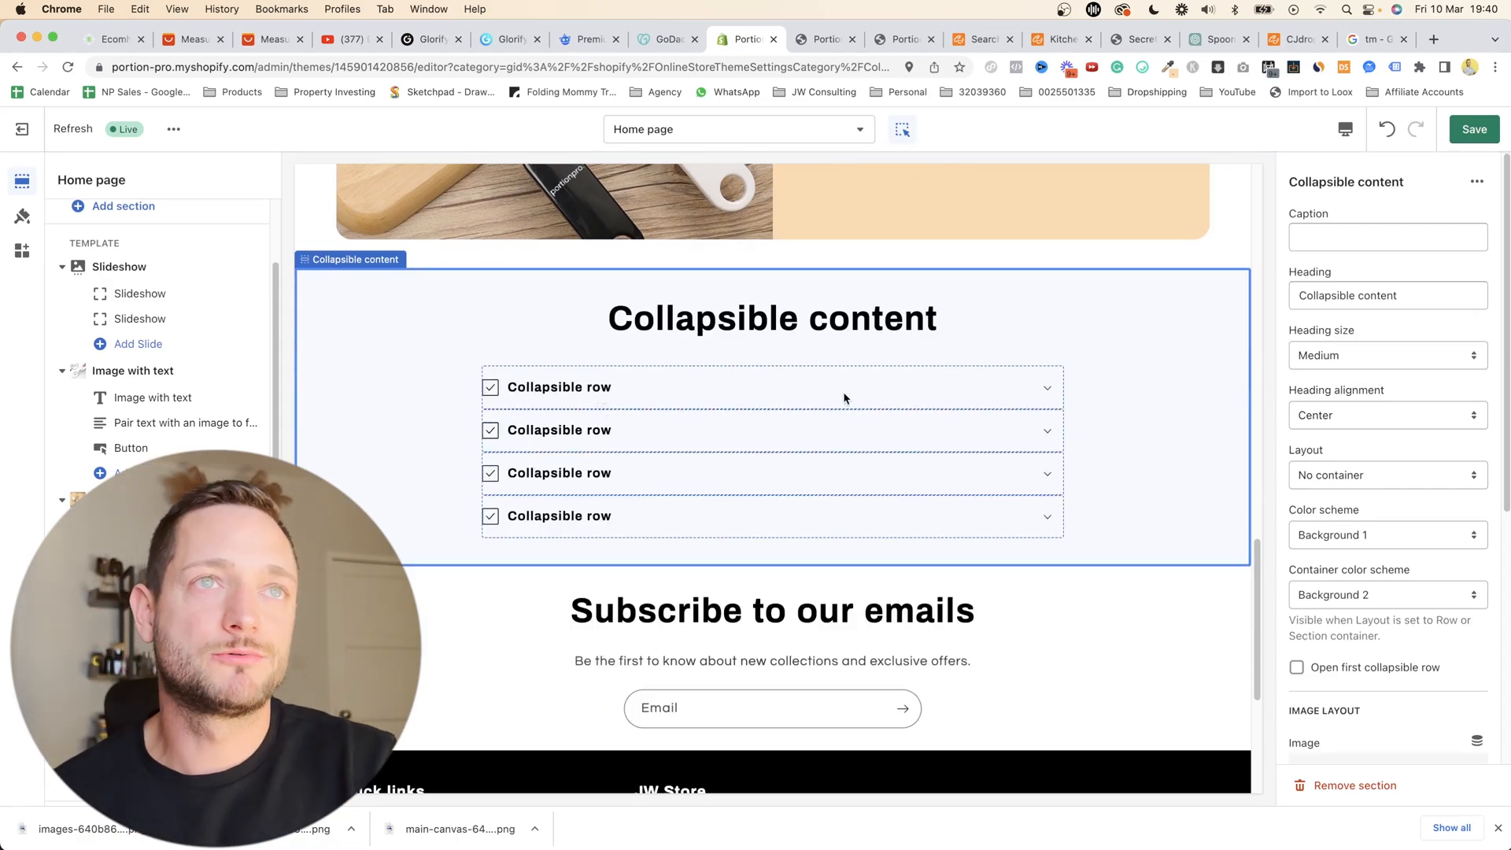
# - Review both Image with text sections in the preview and expand the first row of the Collapsible content section
pyautogui.scroll(10, 841, 417)
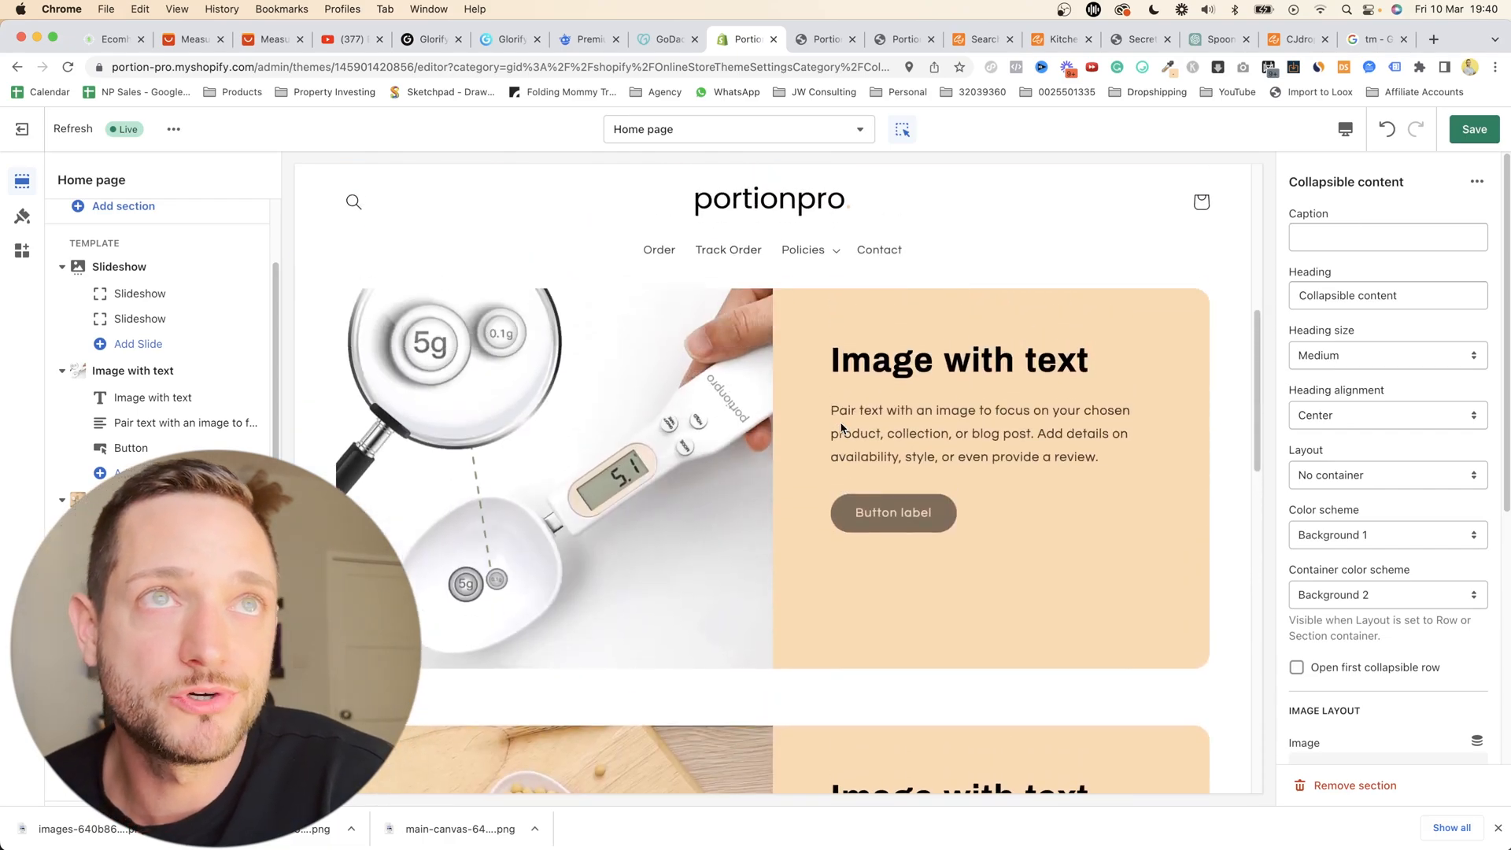
pyautogui.scroll(-5, 902, 519)
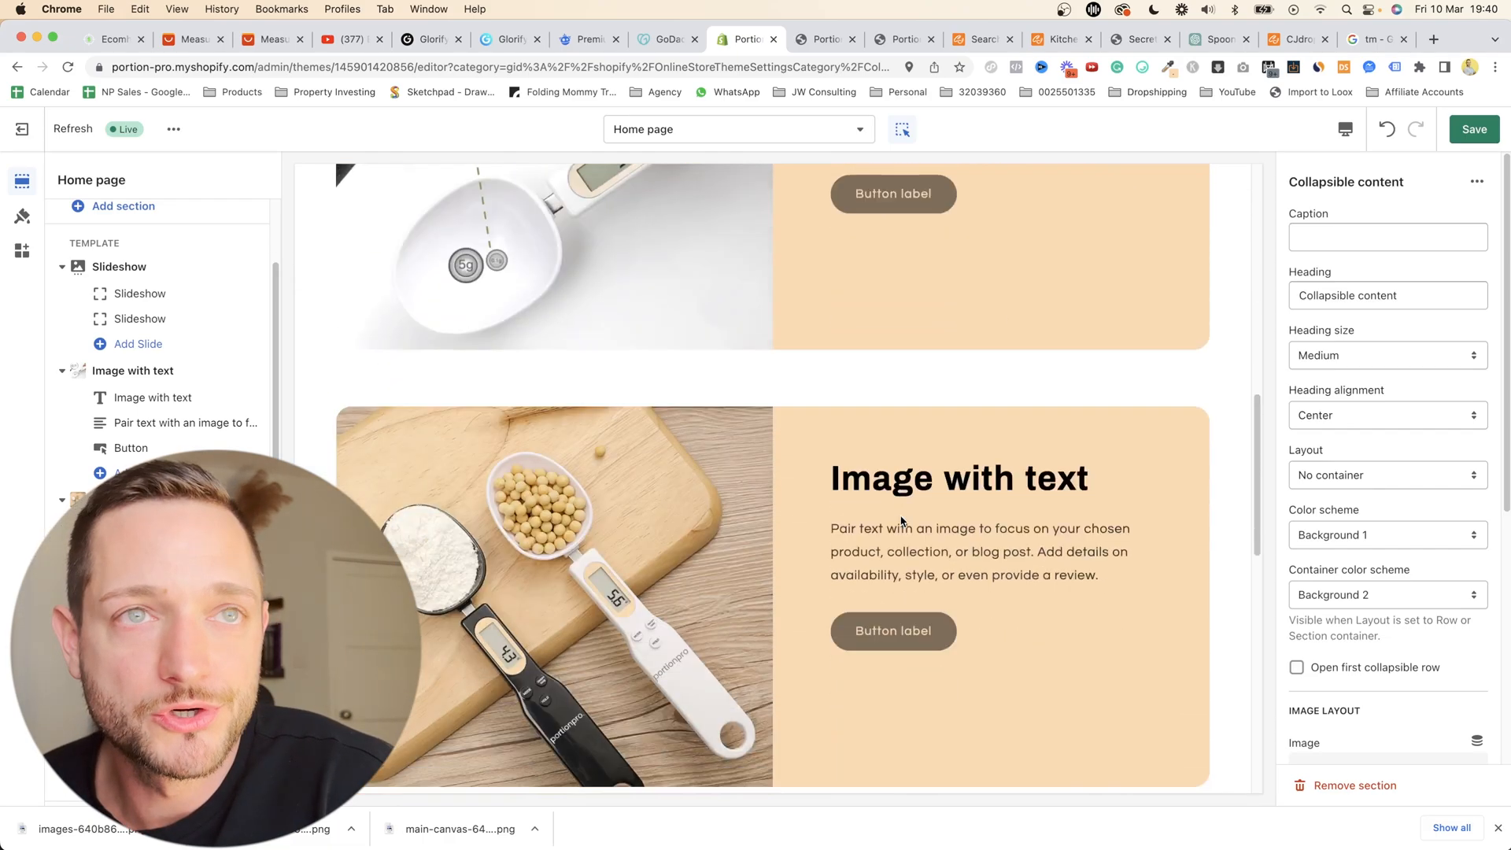
pyautogui.scroll(-6, 970, 466)
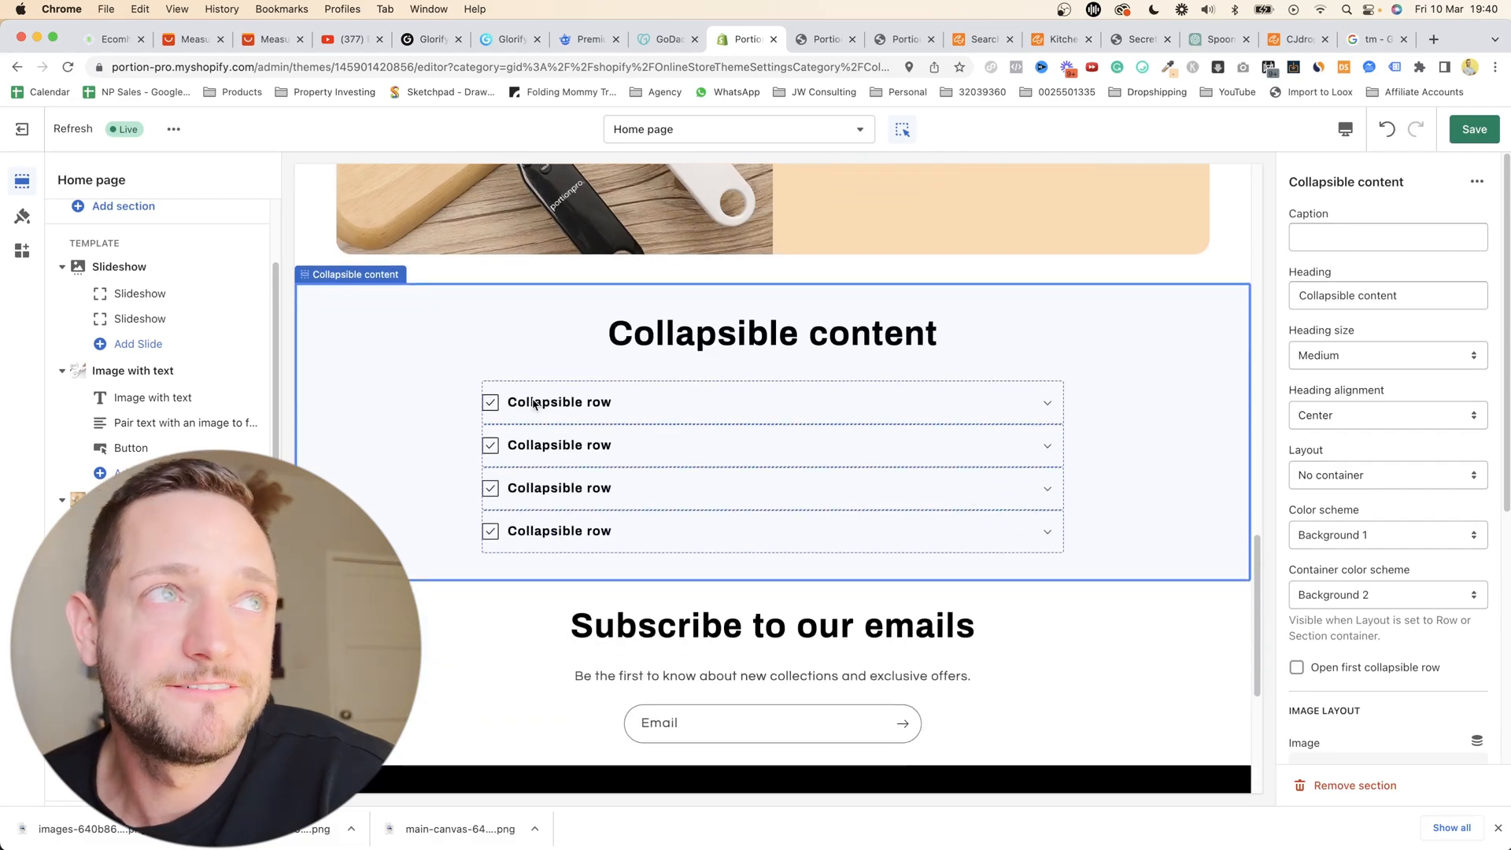
pyautogui.click(1009, 416)
pyautogui.click(1046, 406)
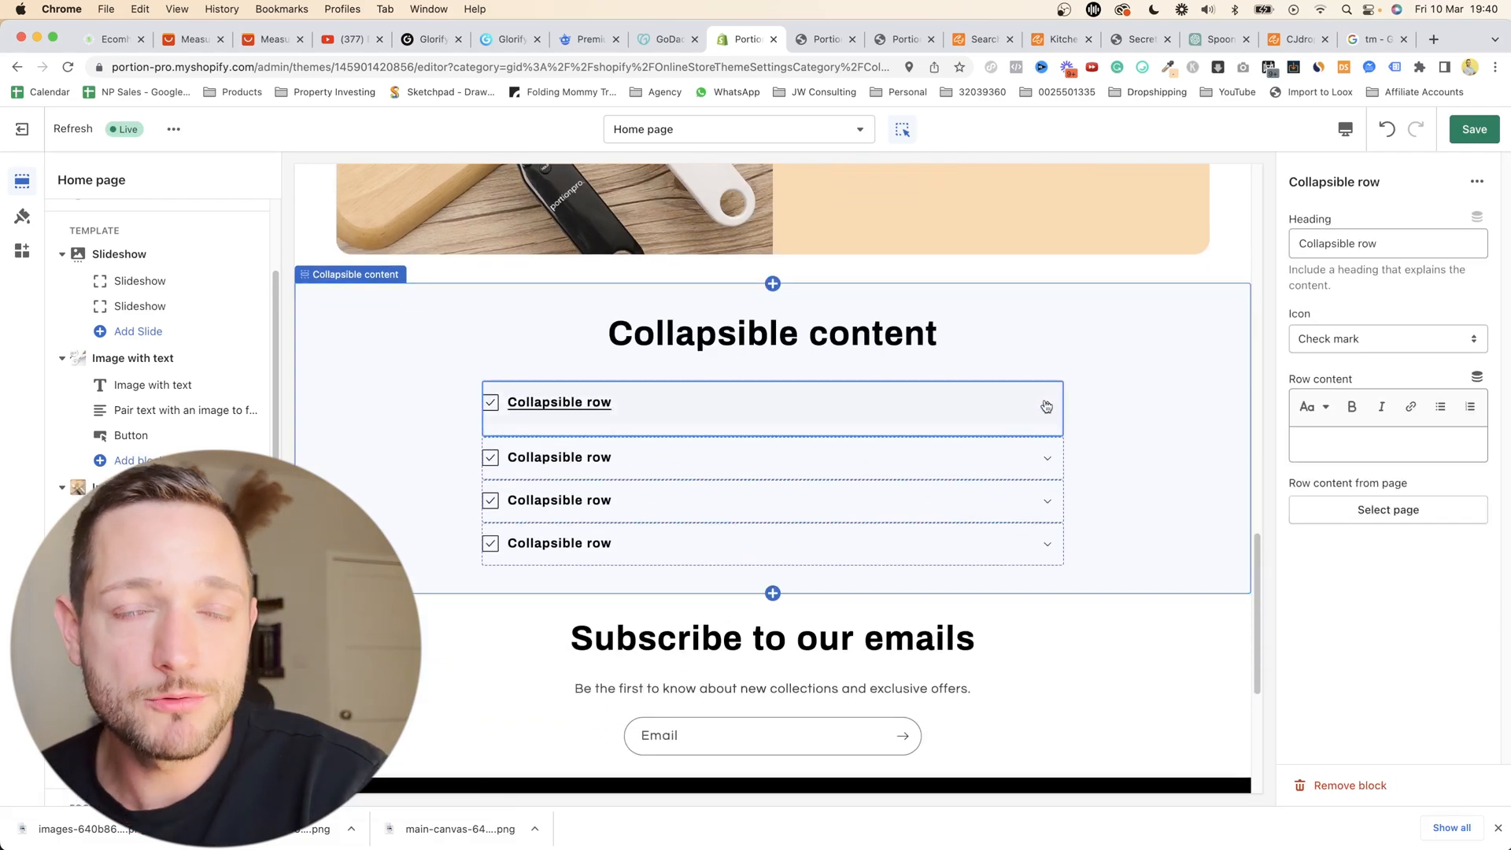
# - Change the first collapsible row's heading to "Features of SpoonPro™"
pyautogui.click(1046, 406)
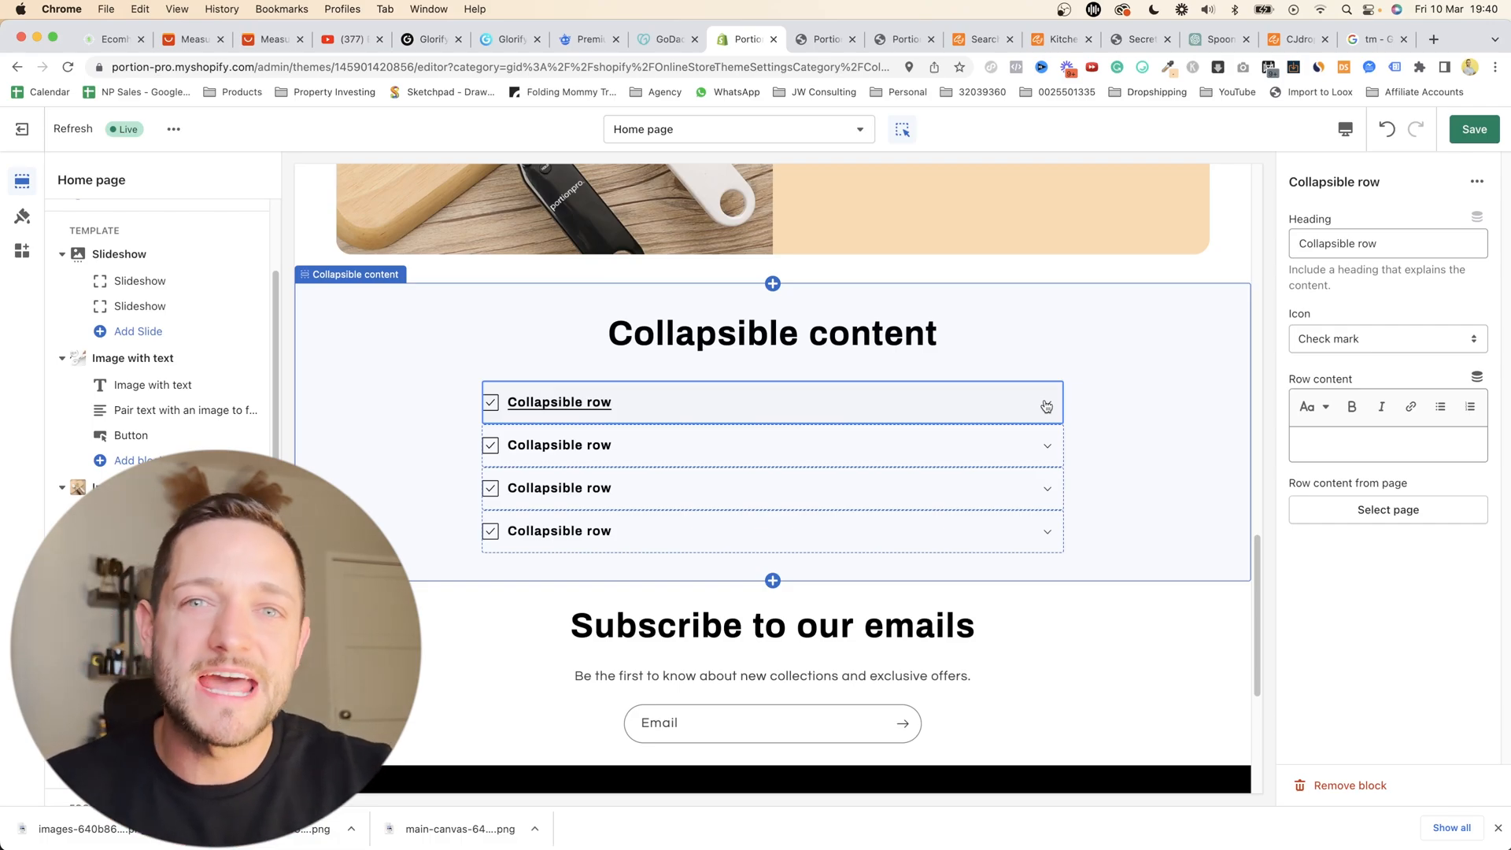
pyautogui.click(984, 409)
pyautogui.moveTo(1396, 244); pyautogui.dragTo(1298, 242)
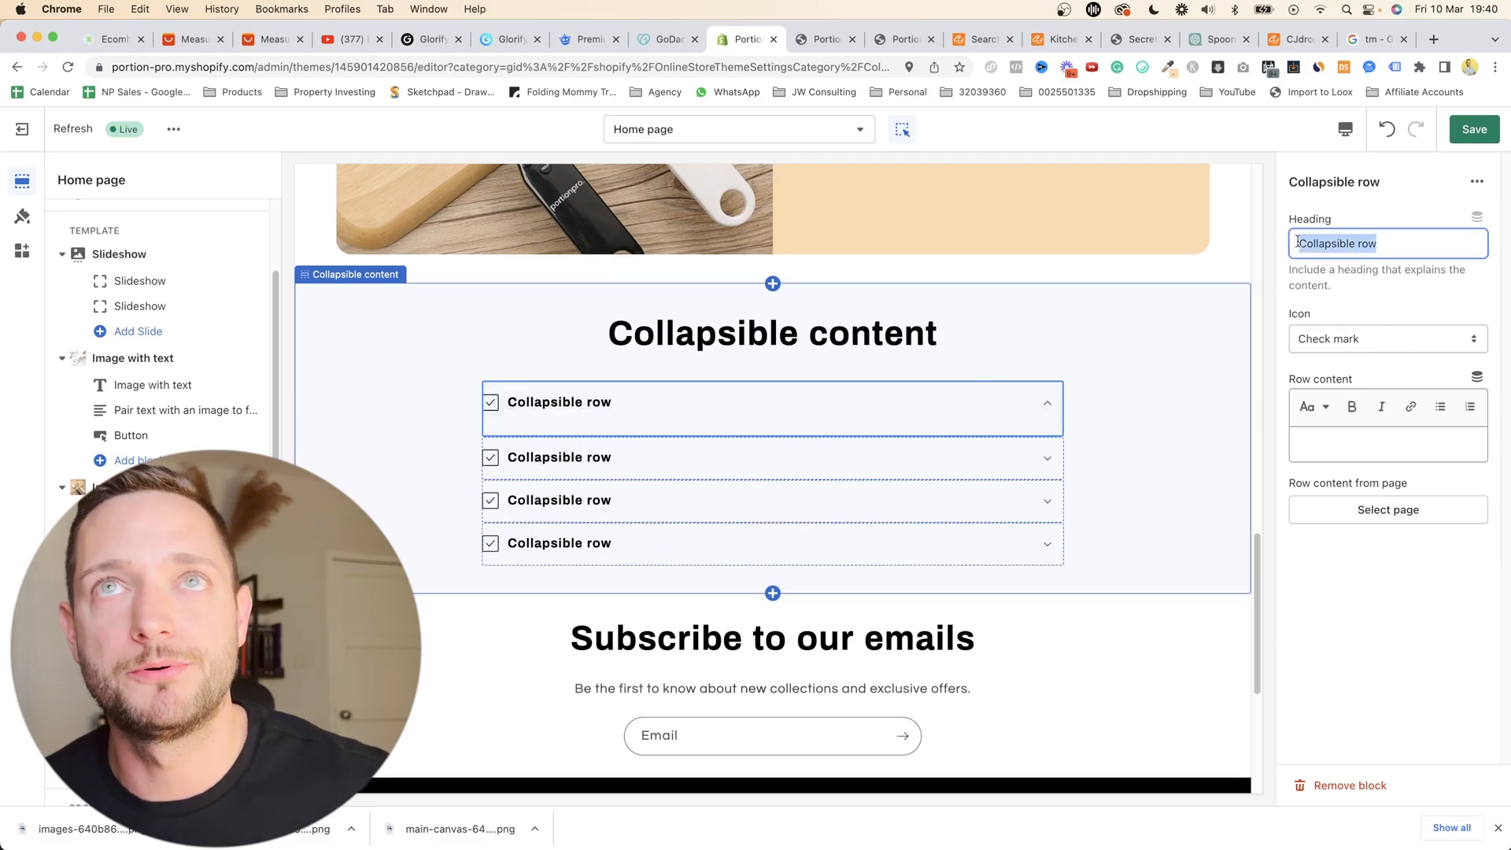
pyautogui.write('Features o')
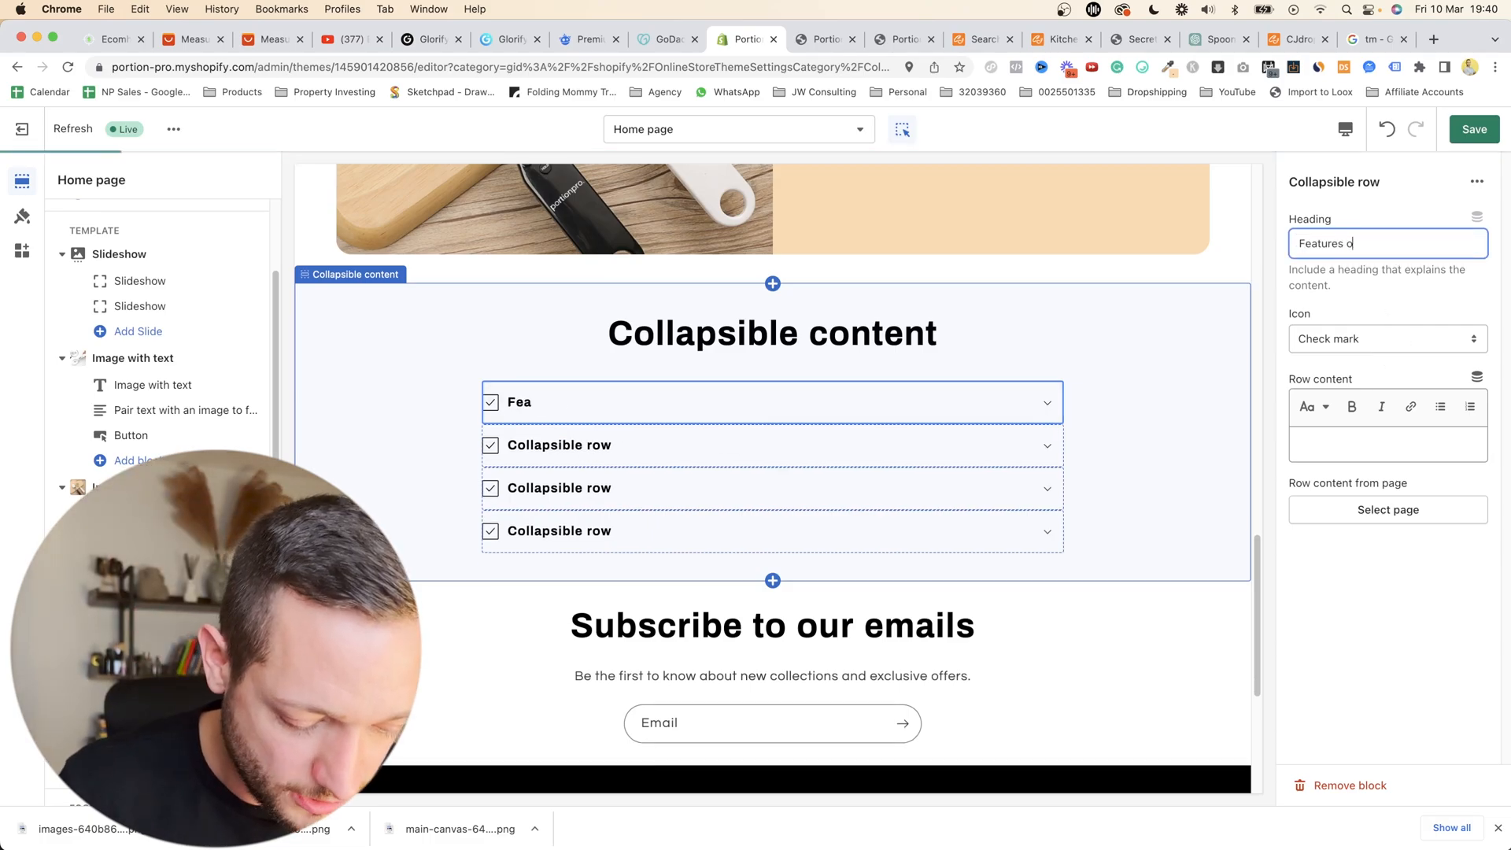
pyautogui.write('f SpoonPro™')
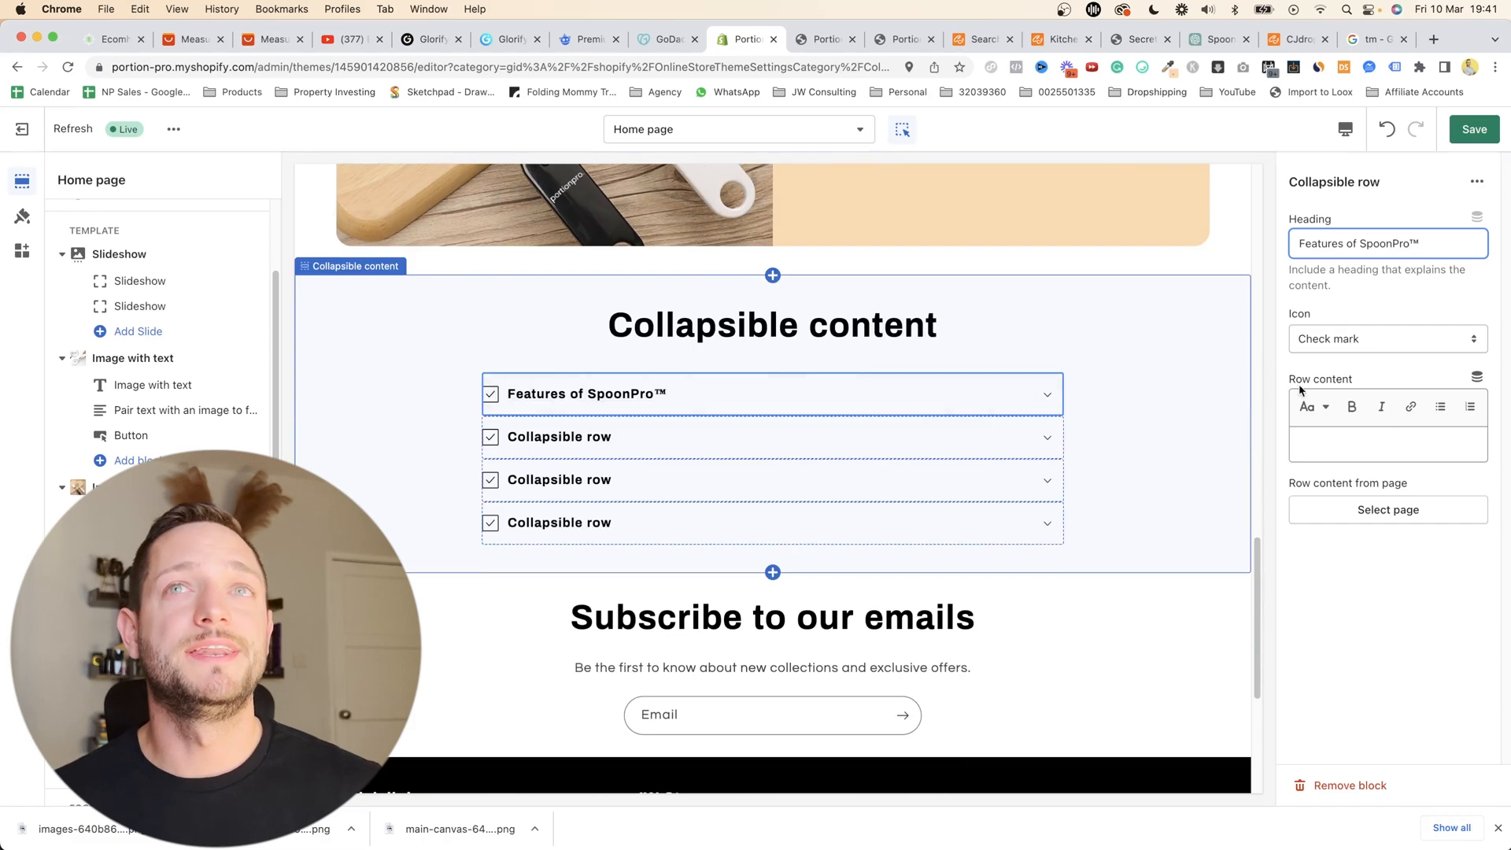
# - Fill the first collapsible row's content with a bulleted list of 1, 2 and 3, and expand the row in the preview
pyautogui.click(1319, 443)
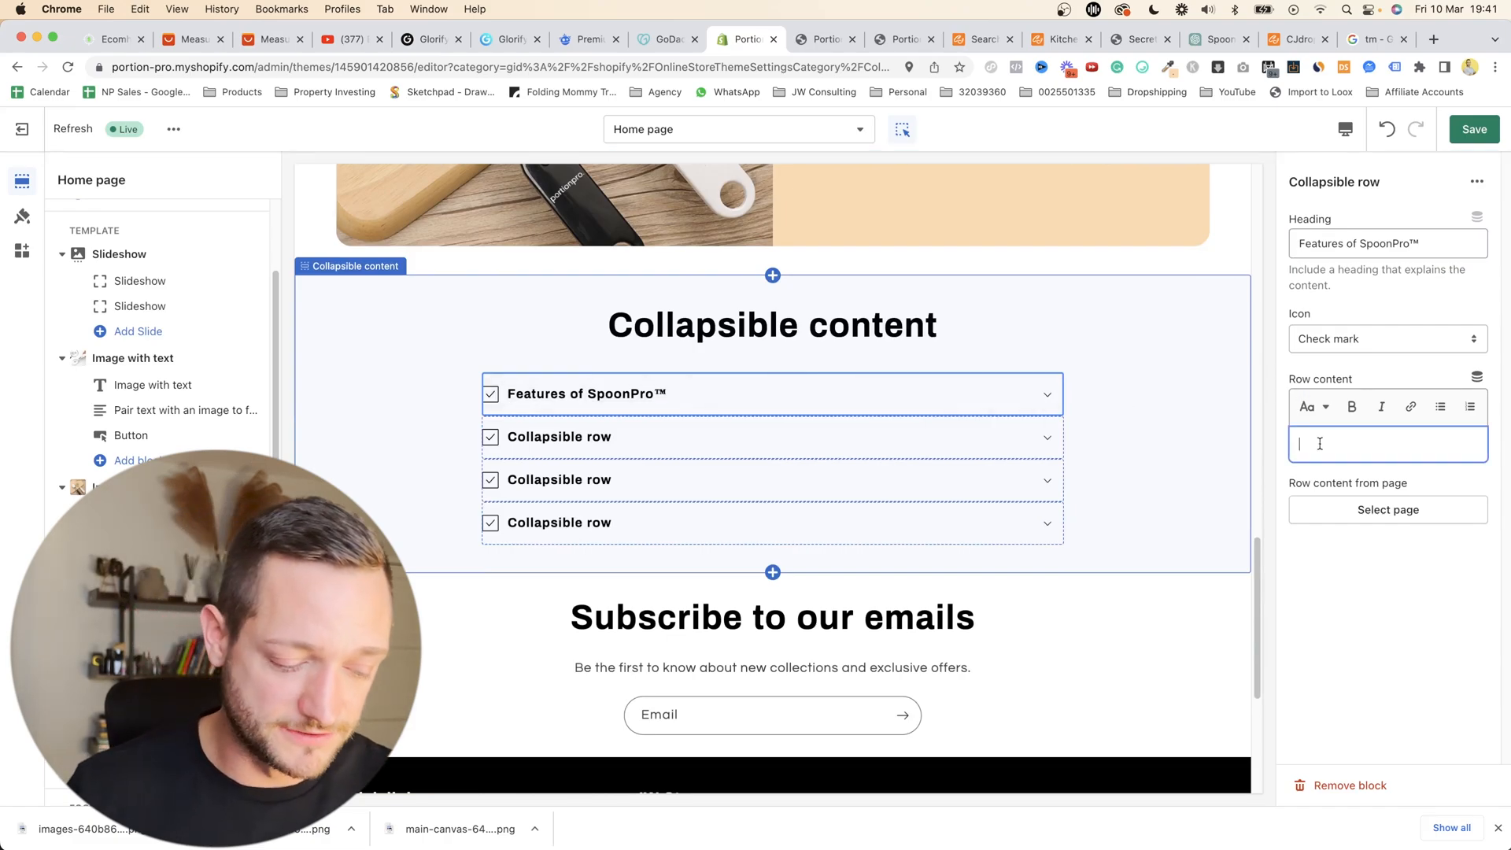
pyautogui.write('1')
pyautogui.press('Return')
pyautogui.write('2')
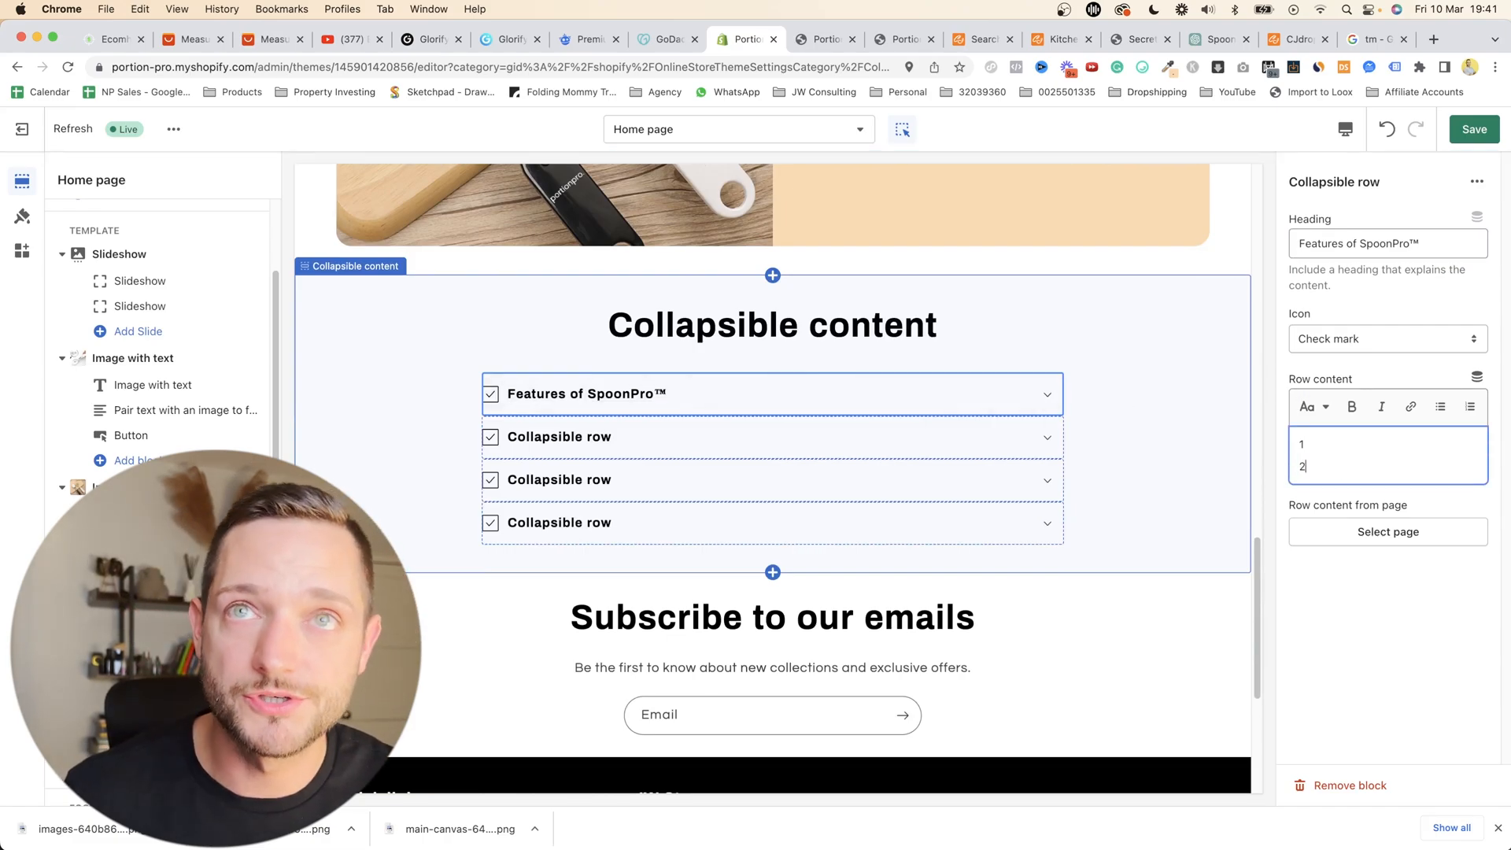
pyautogui.press('Return')
pyautogui.write('3')
pyautogui.click(1440, 406)
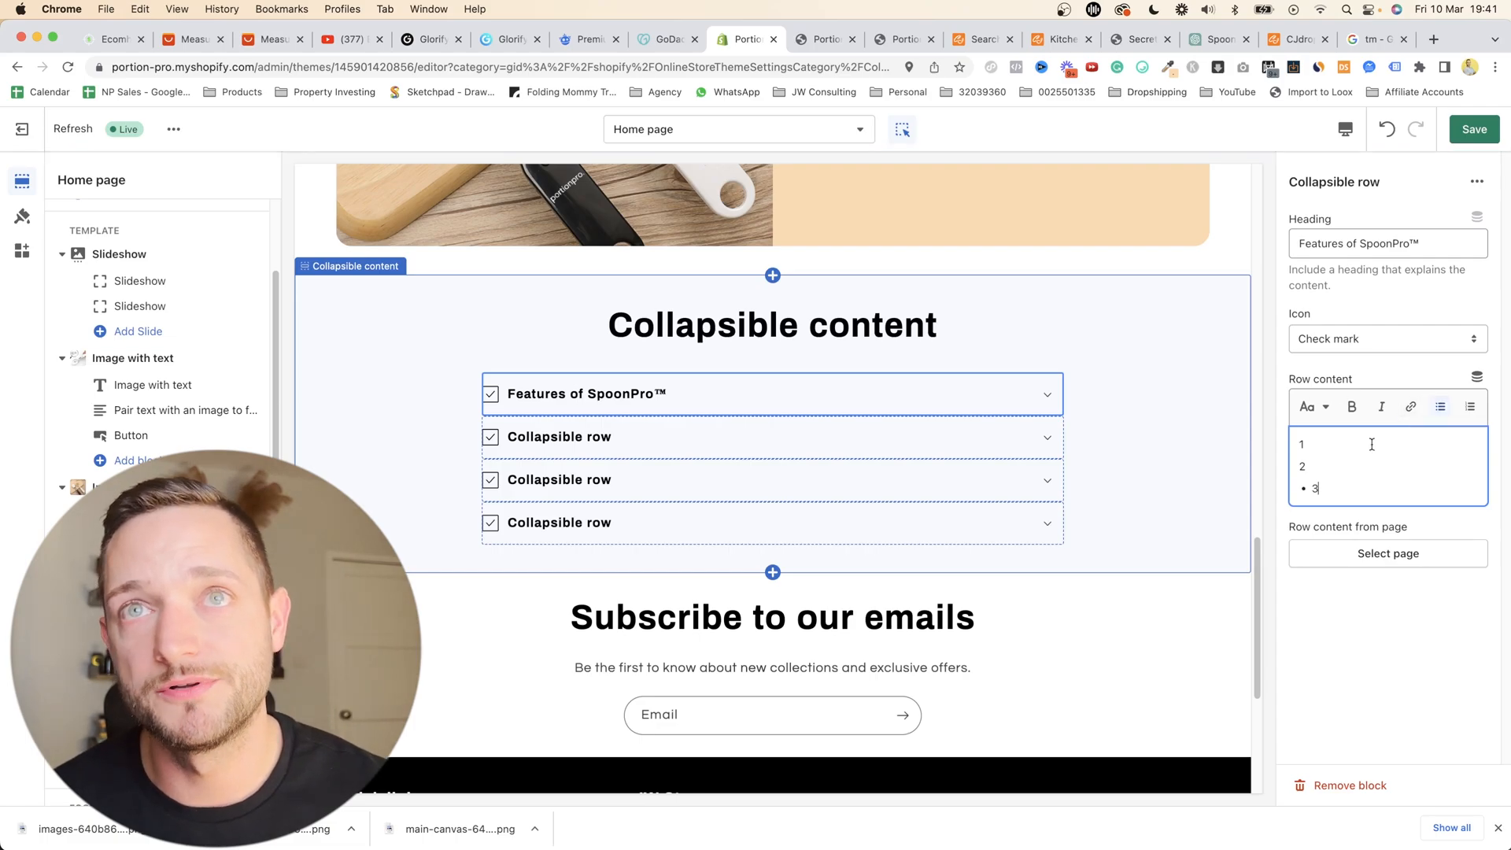
pyautogui.click(1441, 407)
pyautogui.click(1359, 445)
pyautogui.click(1440, 407)
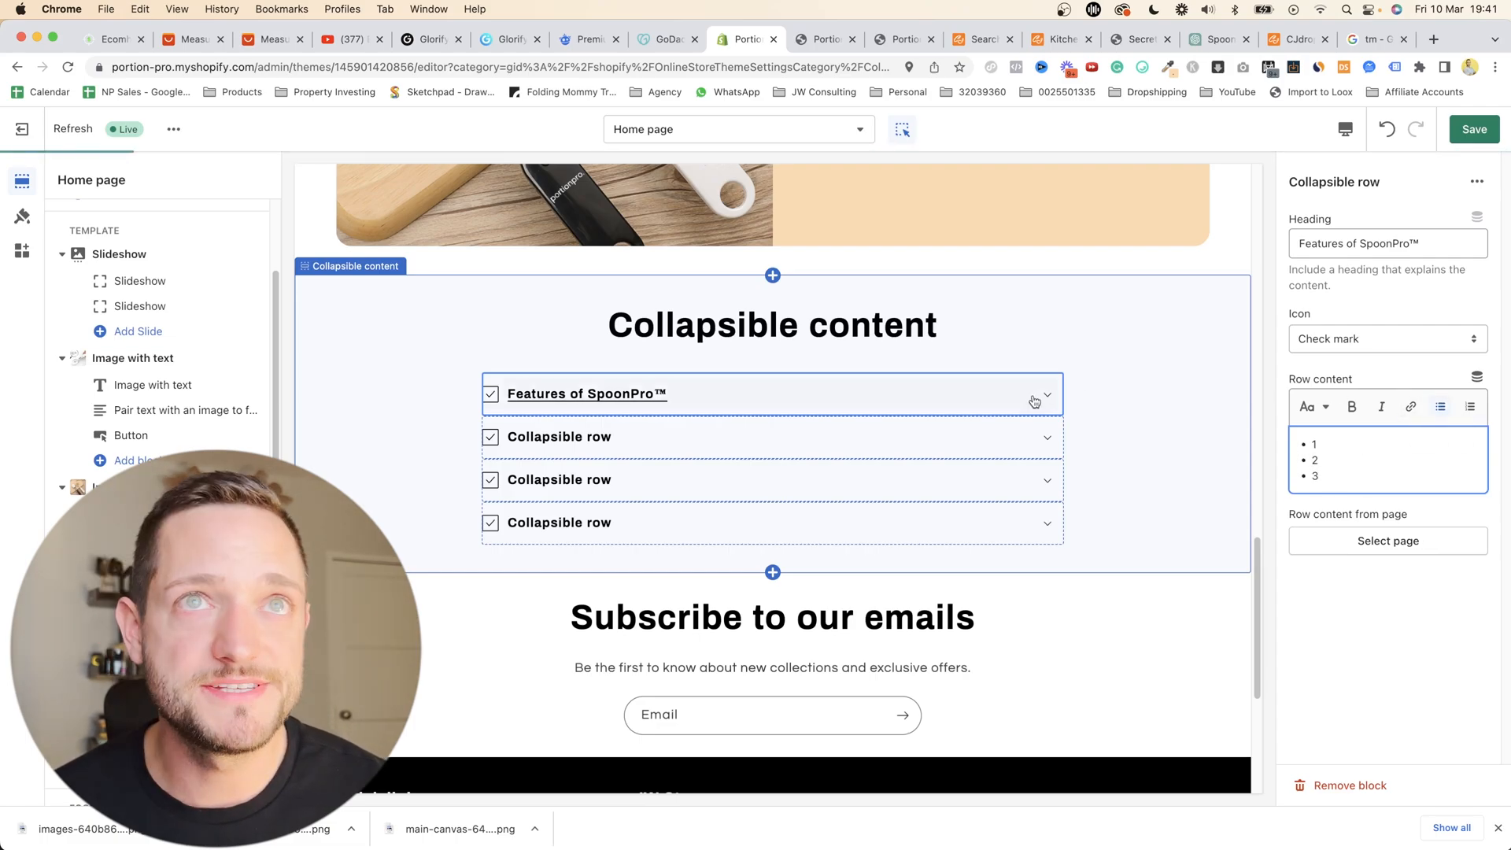
pyautogui.click(1051, 396)
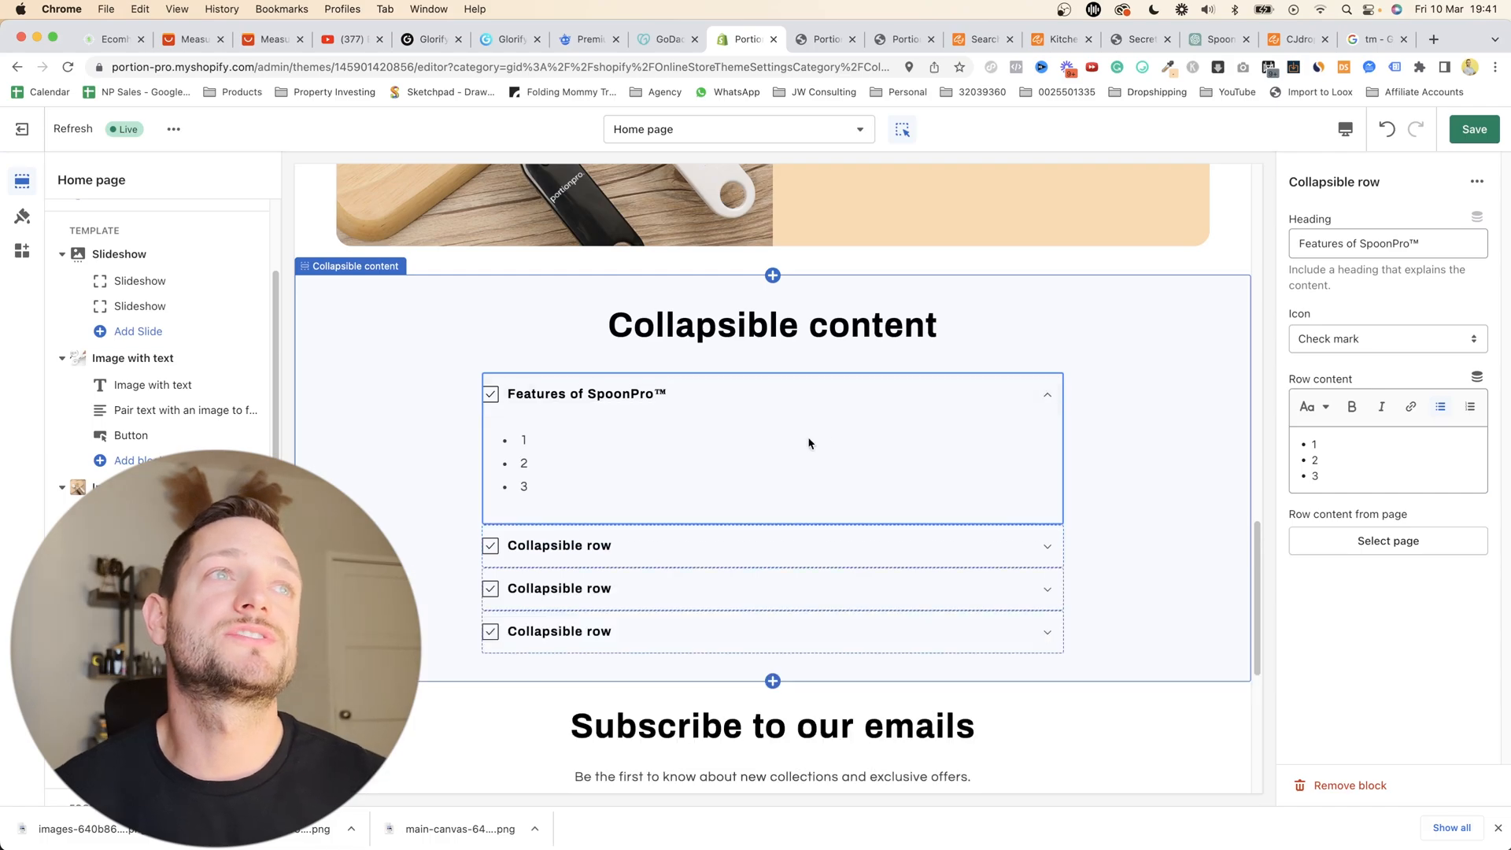
# - Replace the first Image with text section's placeholder paragraph with a bullet containing the accurate-measurements sentence copied from ChatGPT
pyautogui.scroll(10, 673, 461)
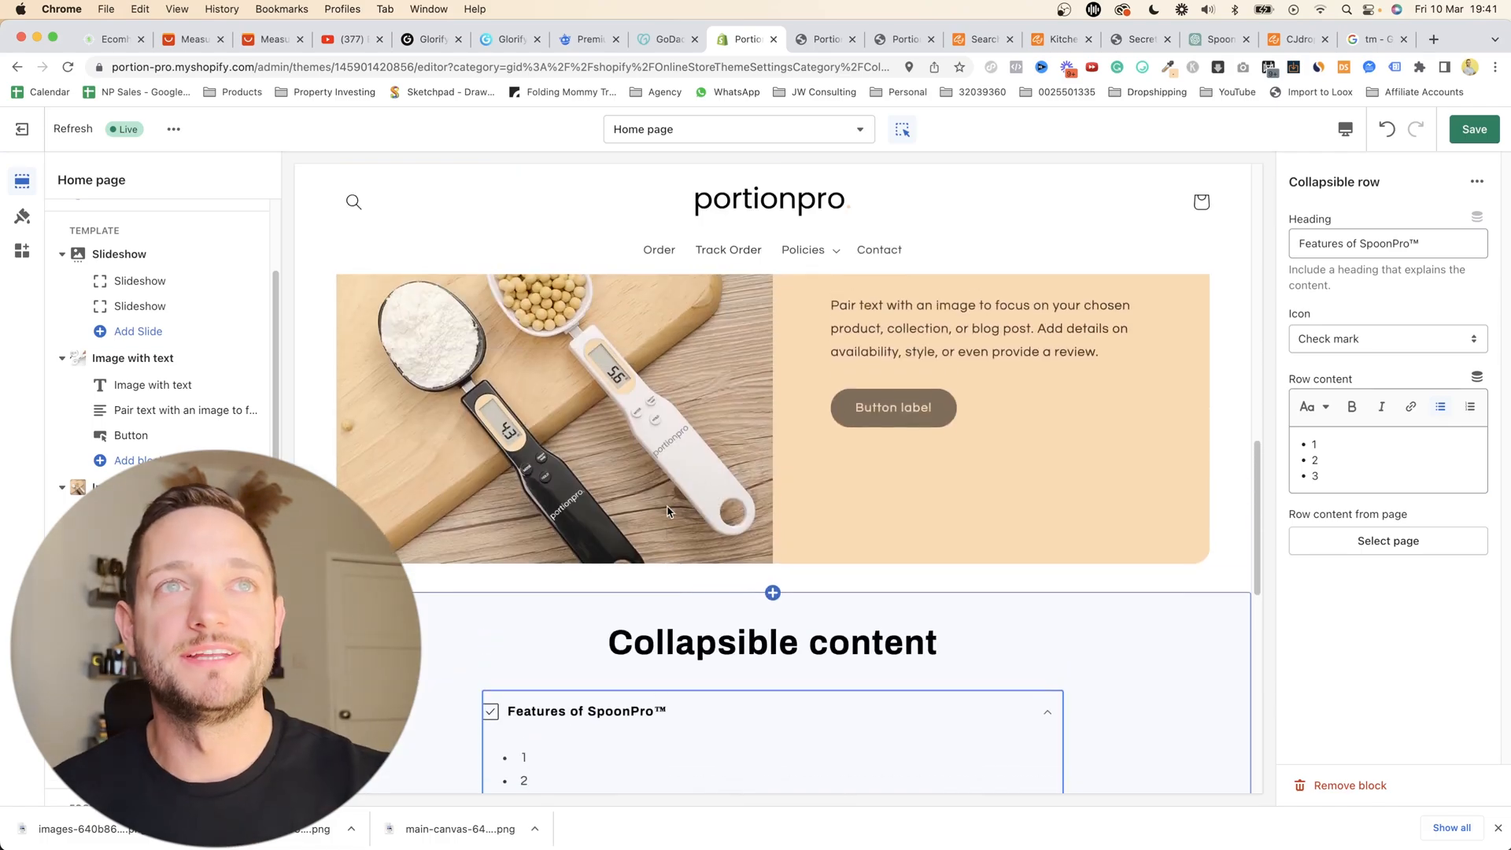
pyautogui.scroll(5, 927, 551)
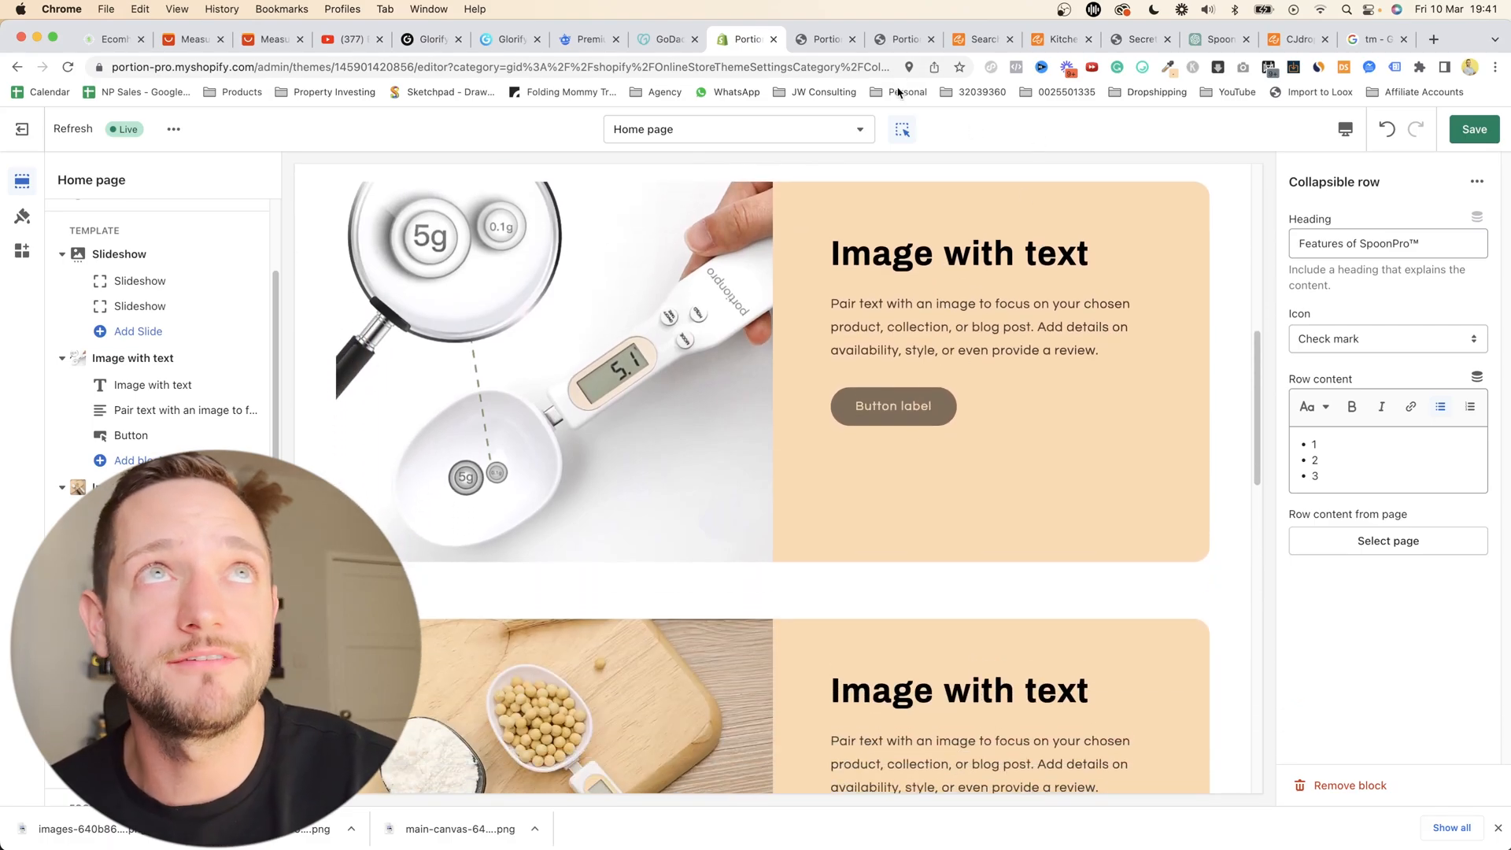
pyautogui.click(1219, 39)
pyautogui.scroll(6, 901, 527)
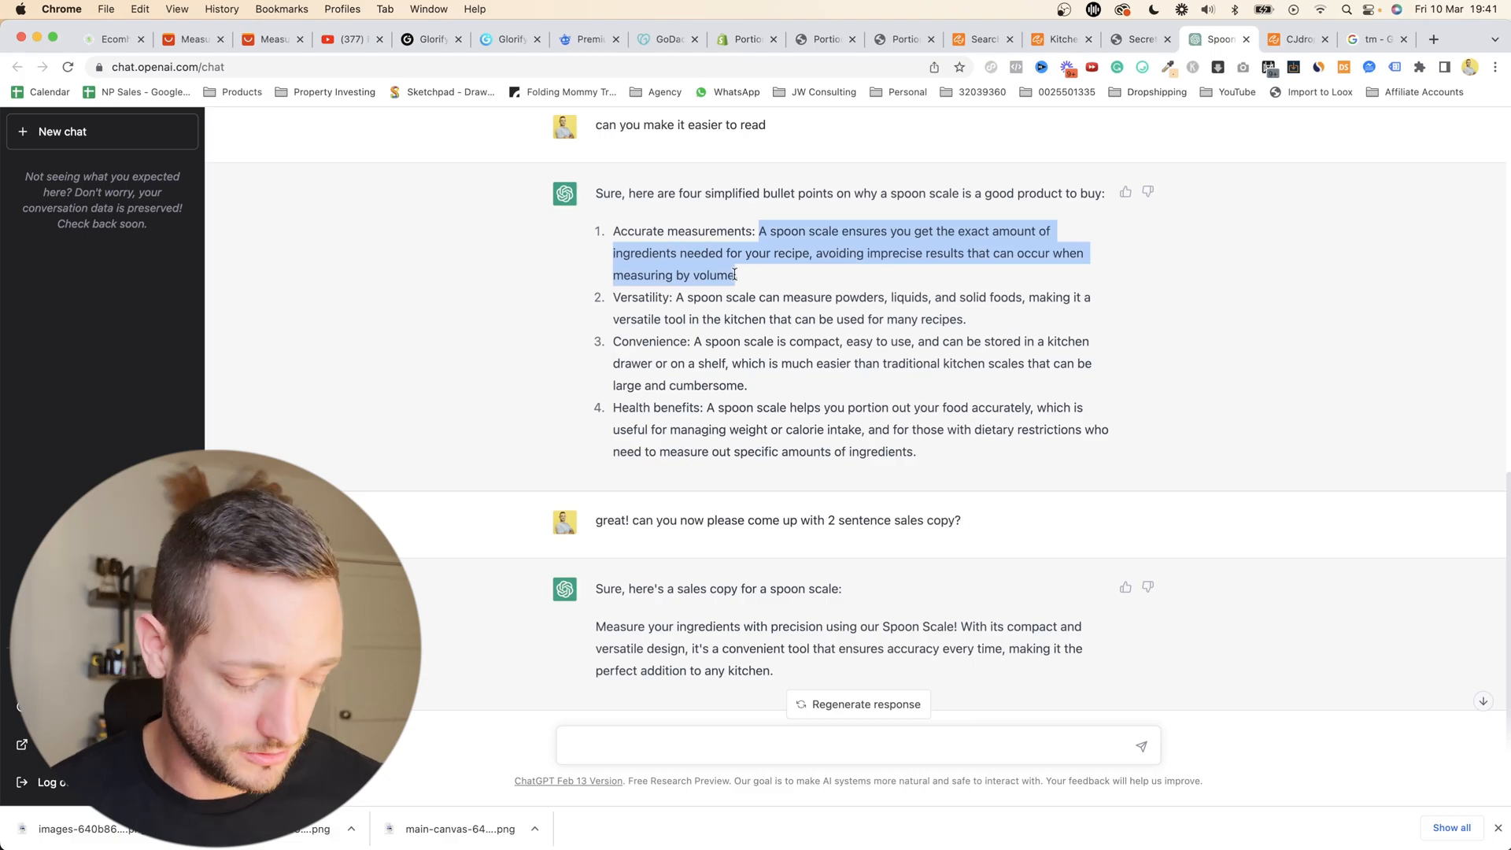
pyautogui.click(735, 43)
pyautogui.click(986, 337)
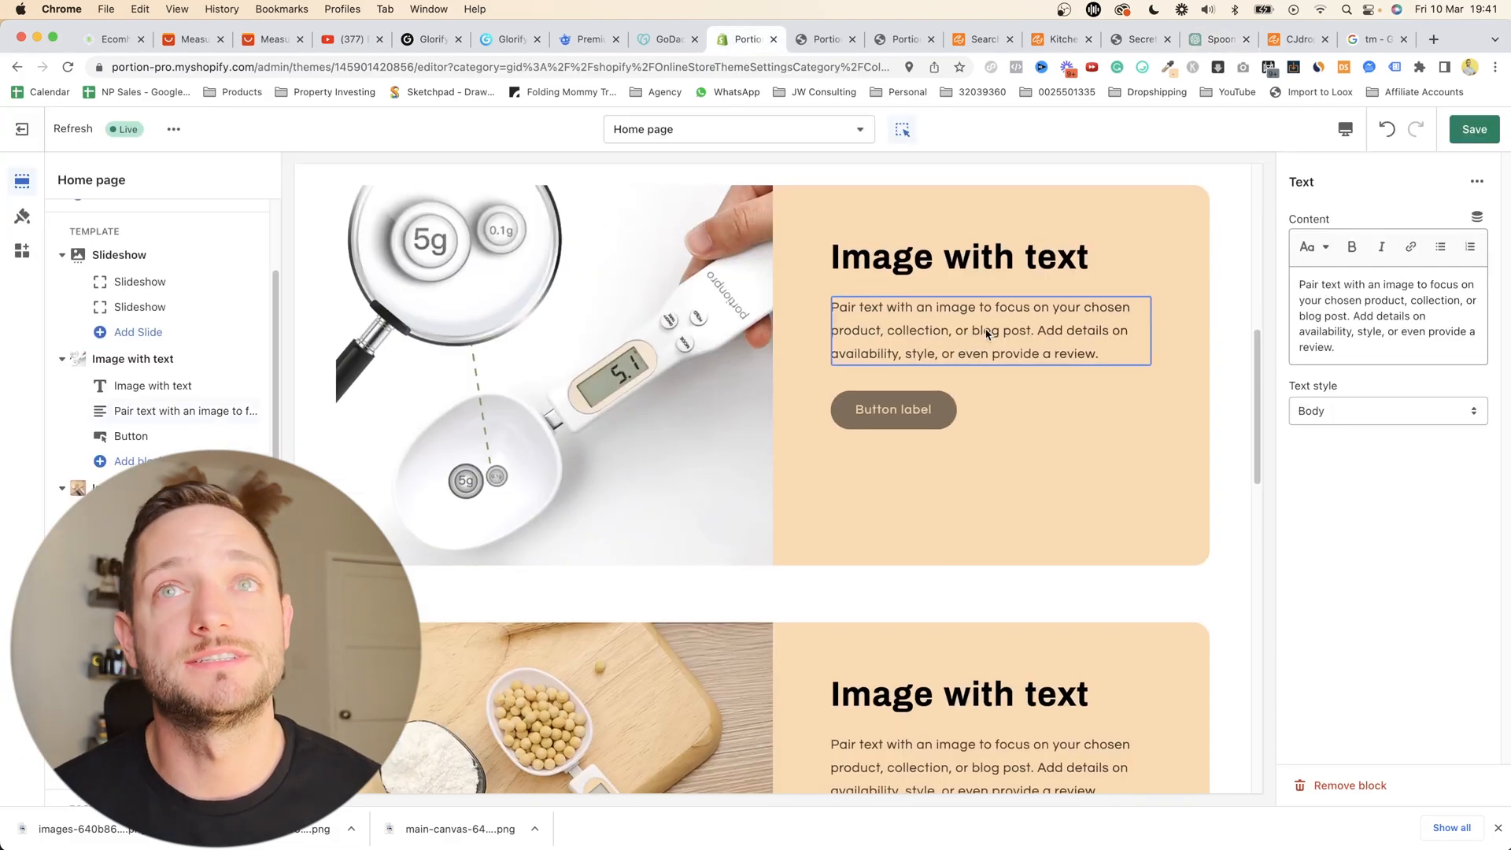
pyautogui.click(1376, 292)
pyautogui.press('super+a')
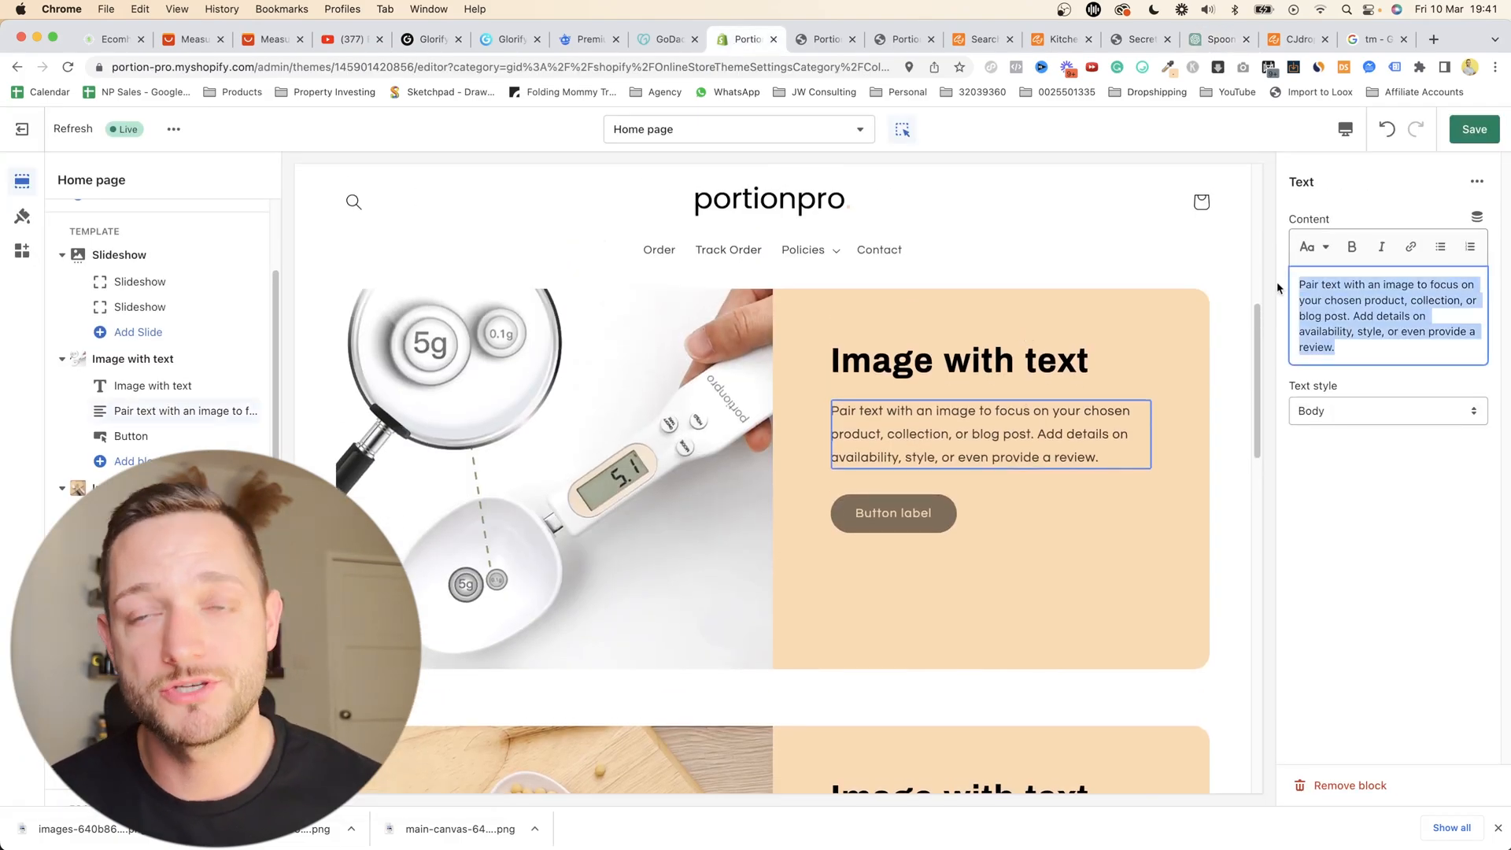
pyautogui.press('BackSpace')
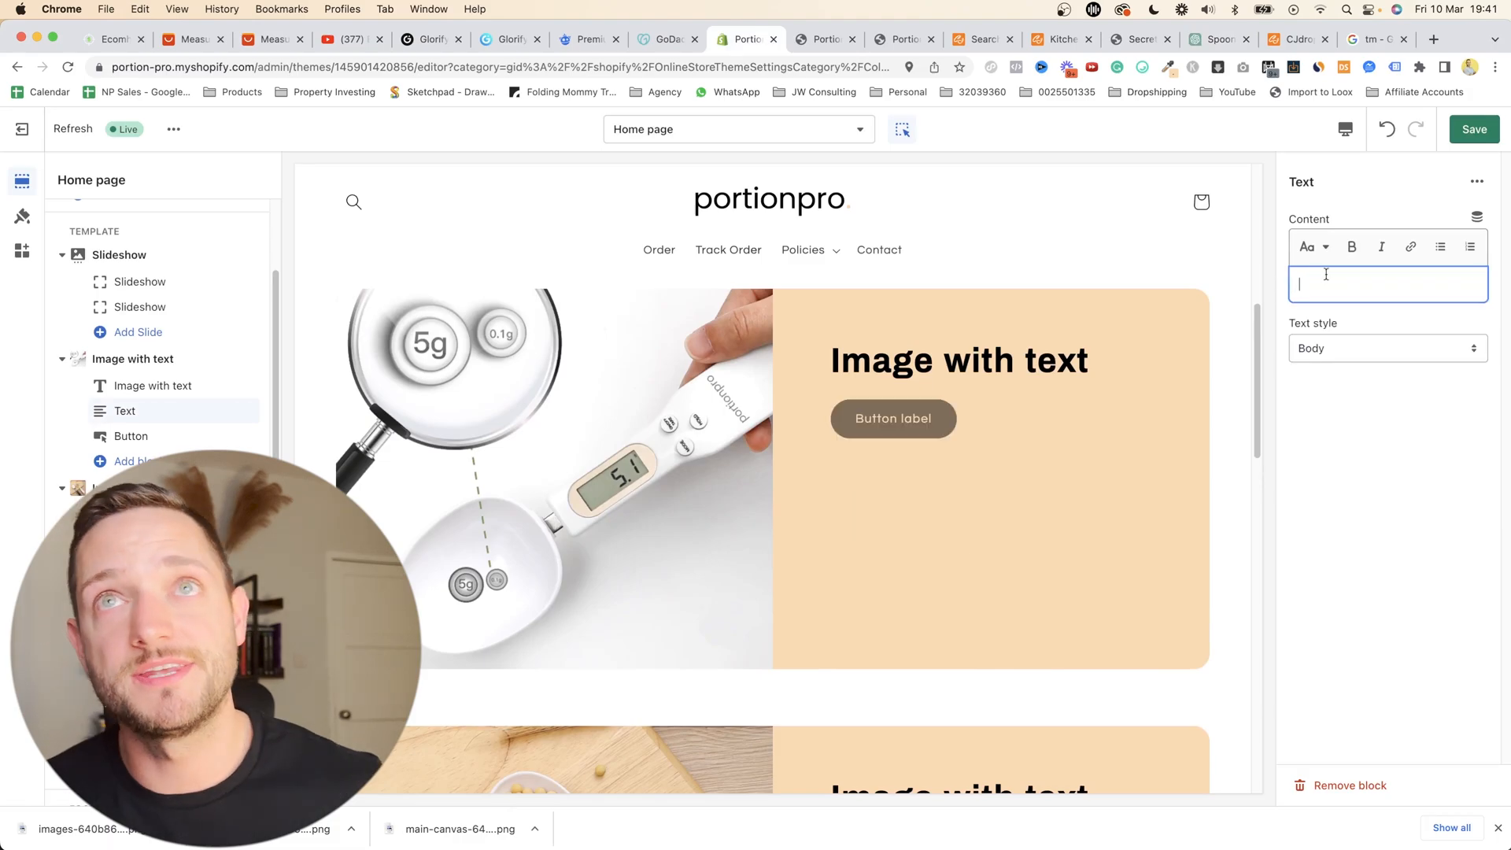
pyautogui.click(1441, 249)
pyautogui.write('A spoon scale ensures you get the exact amount of ingredients needed for your recipe, avoiding imprecise results that can occur when measuring by volume')
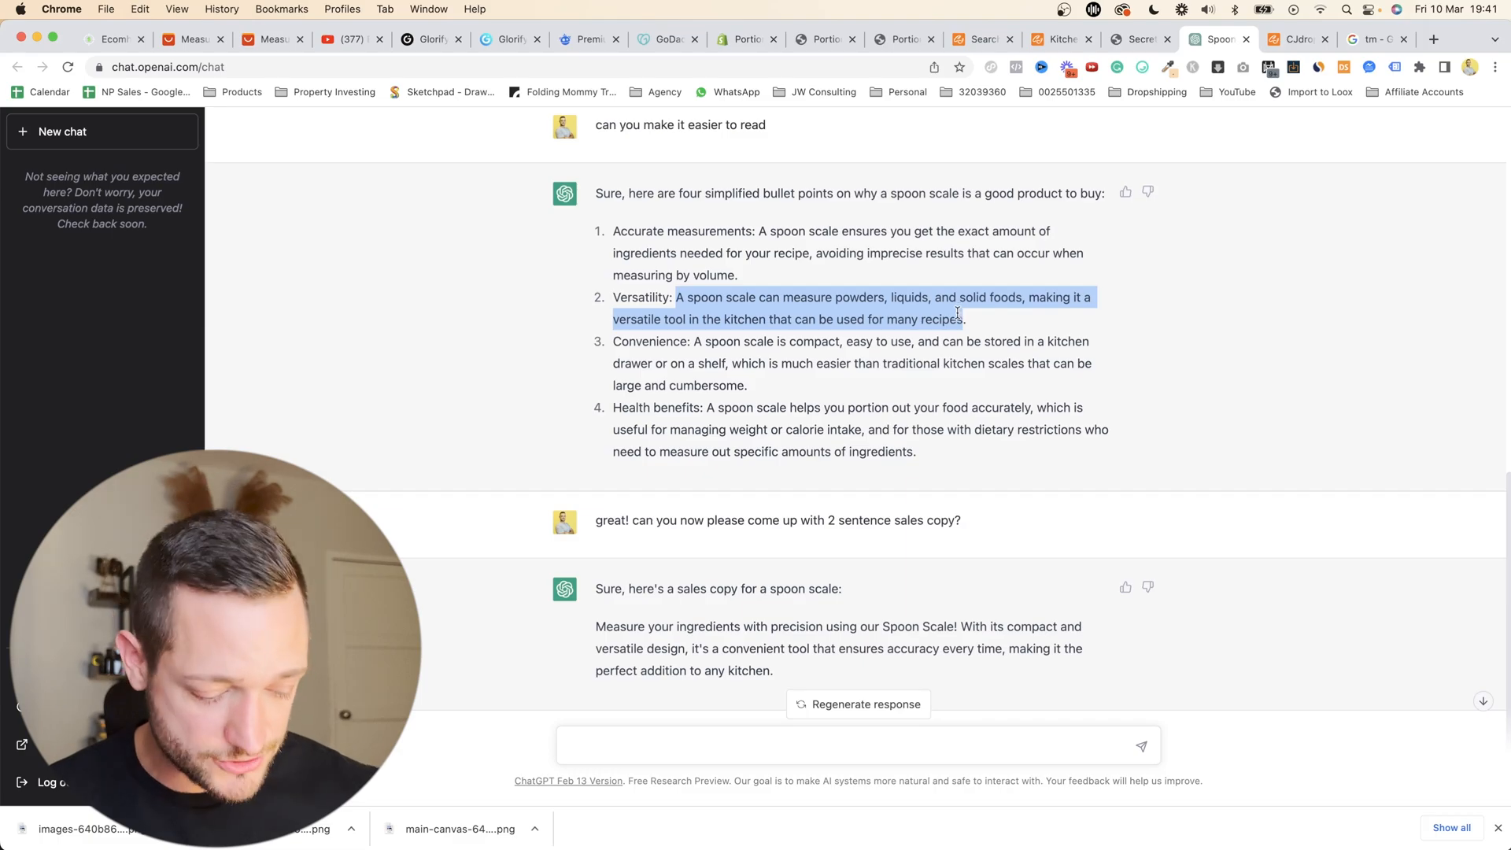
# - Check the venom-love.com product page's list and add ChatGPT's versatility sentence as a second bullet in the first Image with text section
pyautogui.click(1138, 38)
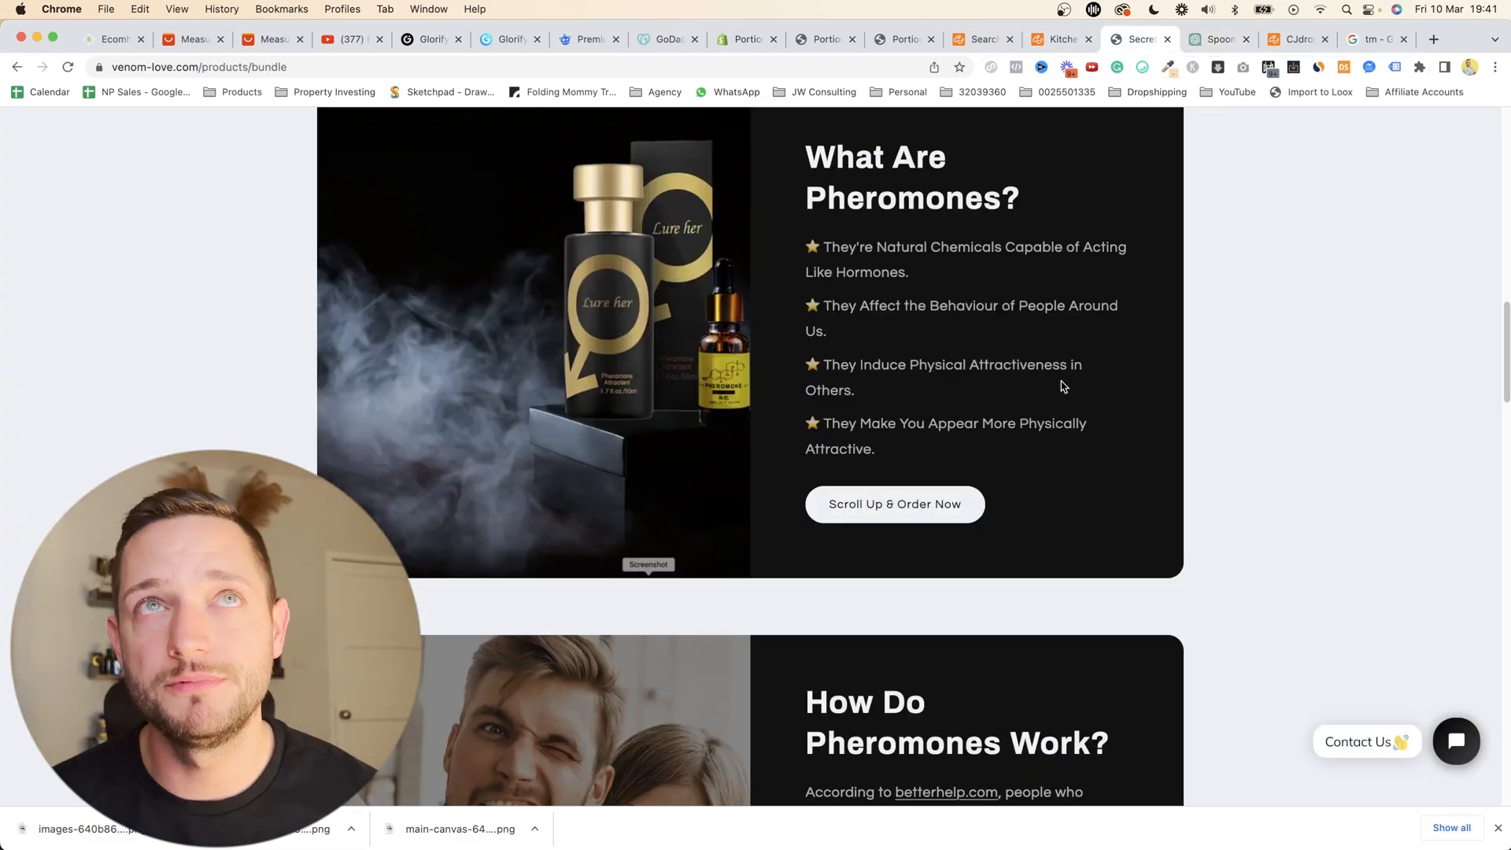
pyautogui.moveTo(904, 270); pyautogui.dragTo(824, 247)
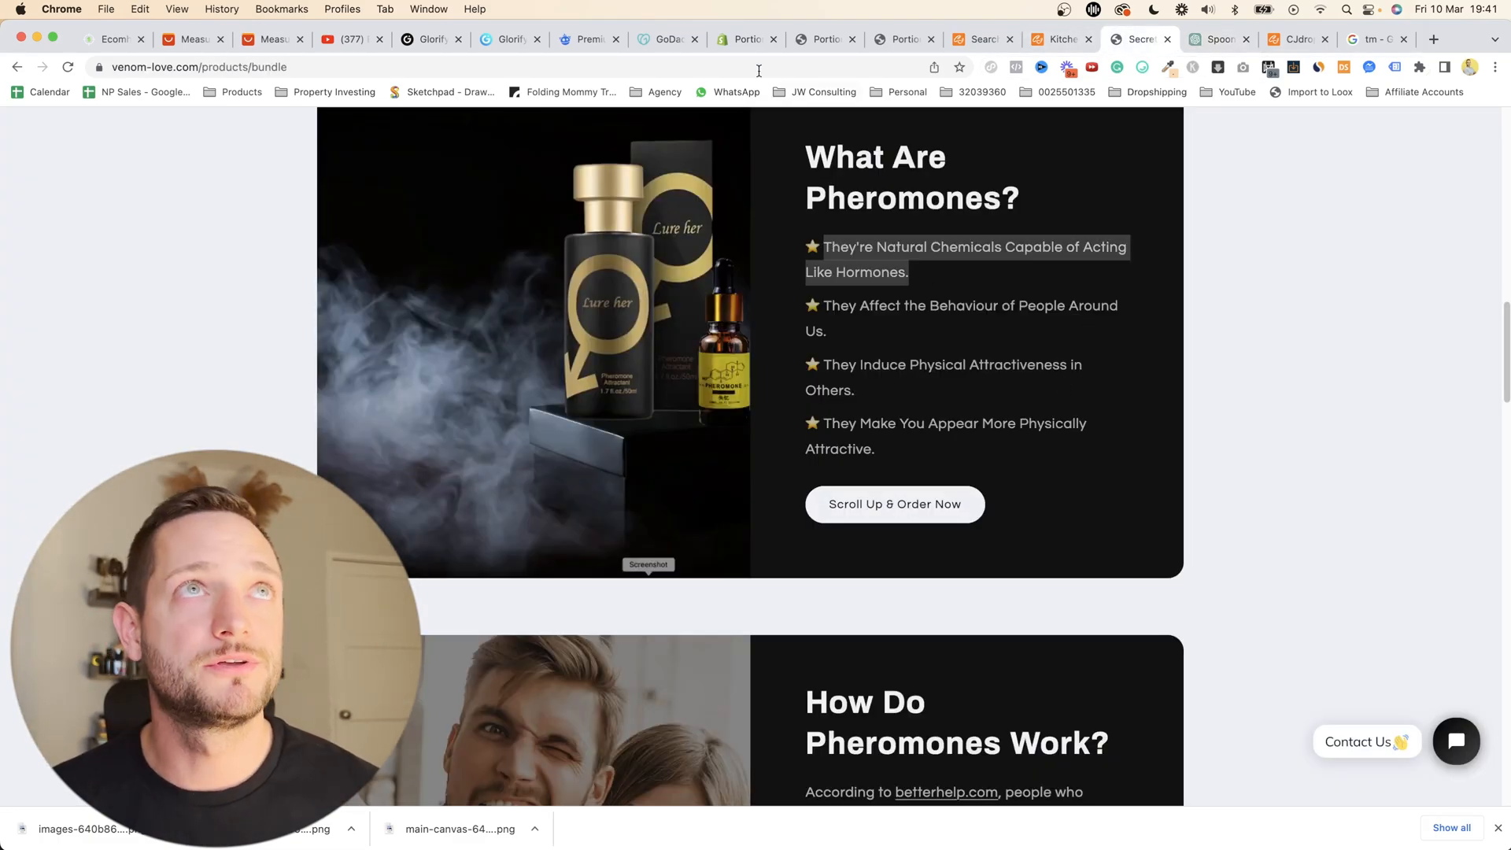
pyautogui.click(749, 39)
pyautogui.write('A spoon scale can measure powders, liquids, and solid foods, making it a versatile tool in the kitchen that can be used for many recipes')
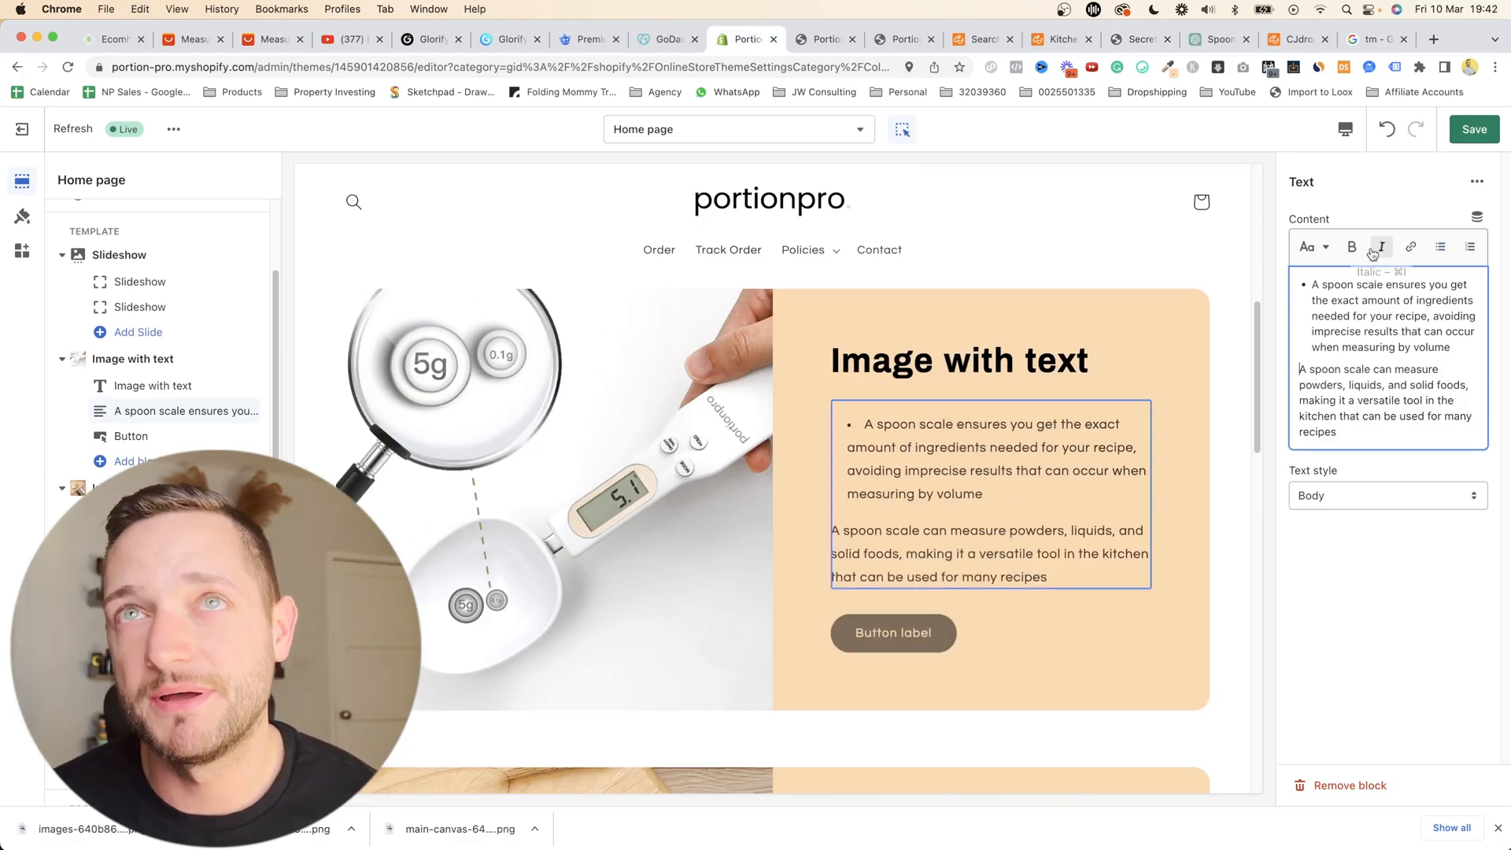
pyautogui.click(1440, 246)
# - Replace the first bullet with a star emoji copied from JoyPixels, modelled on the star list on the venom-love.com page
pyautogui.click(1127, 39)
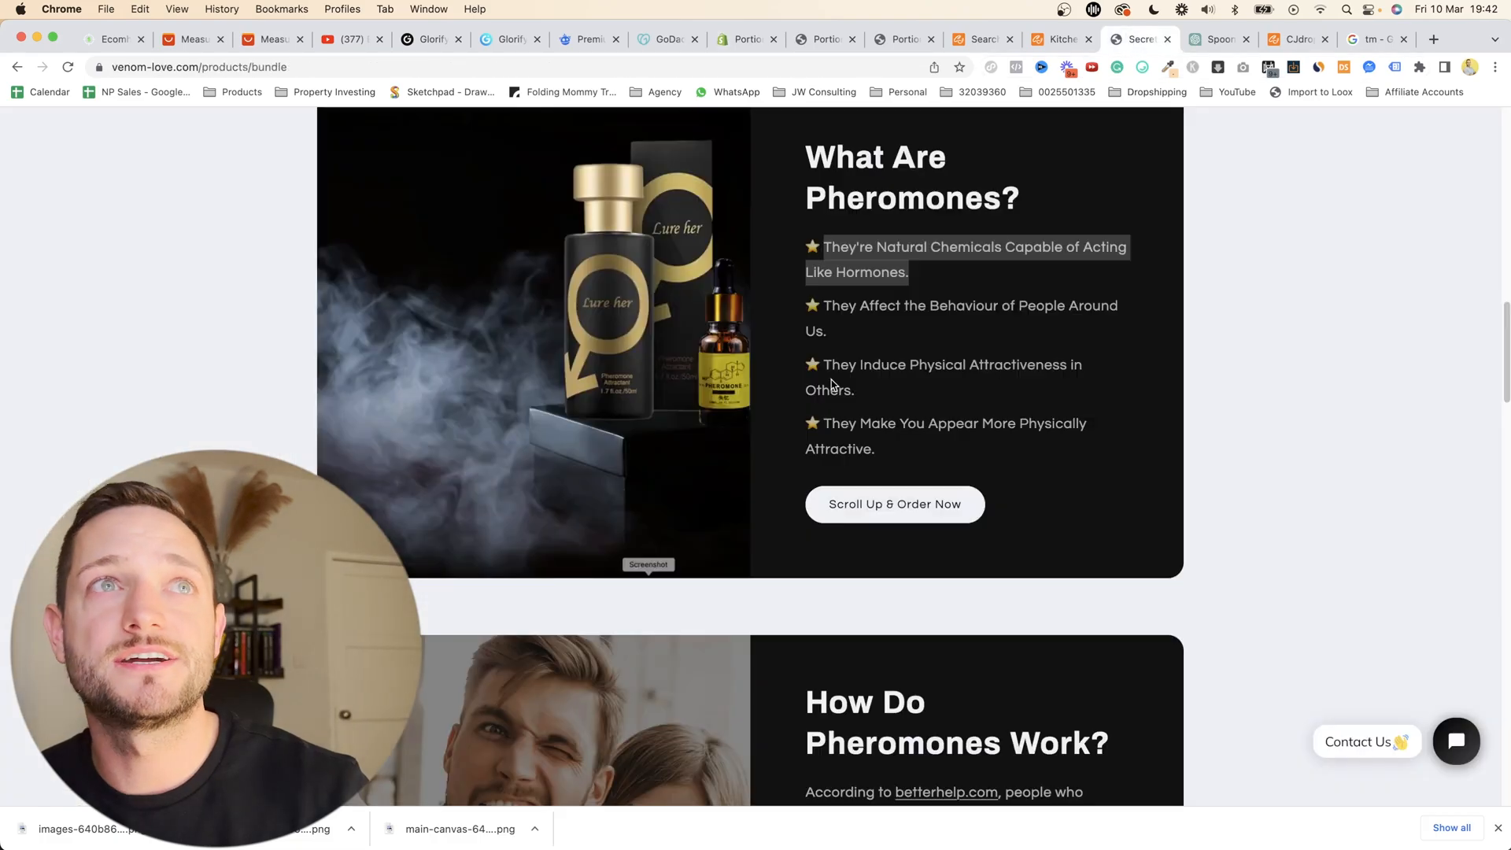
pyautogui.moveTo(819, 262); pyautogui.dragTo(829, 255)
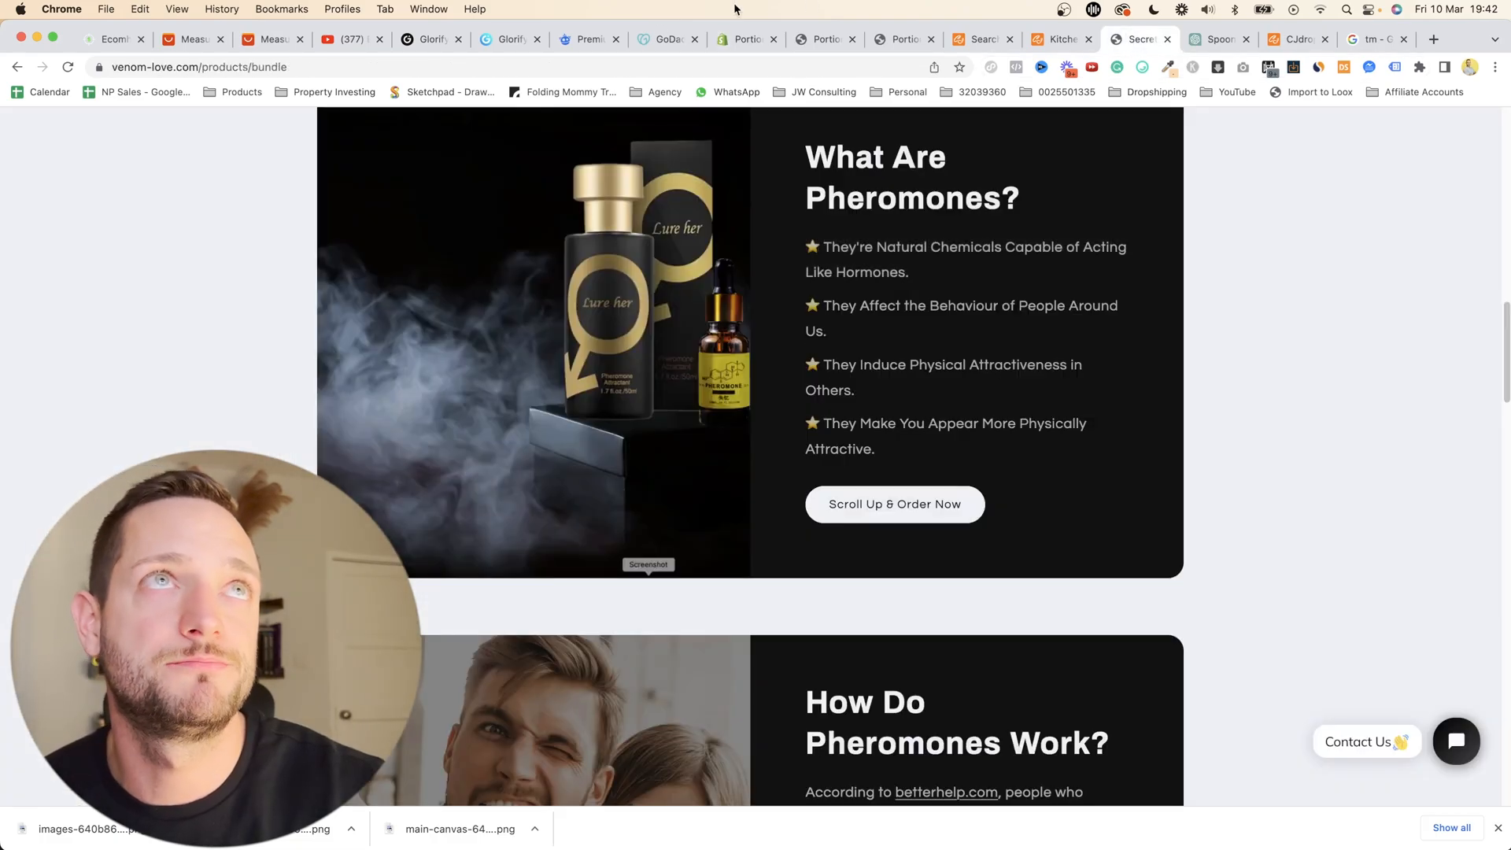
pyautogui.click(739, 39)
pyautogui.scroll(-2, 1055, 252)
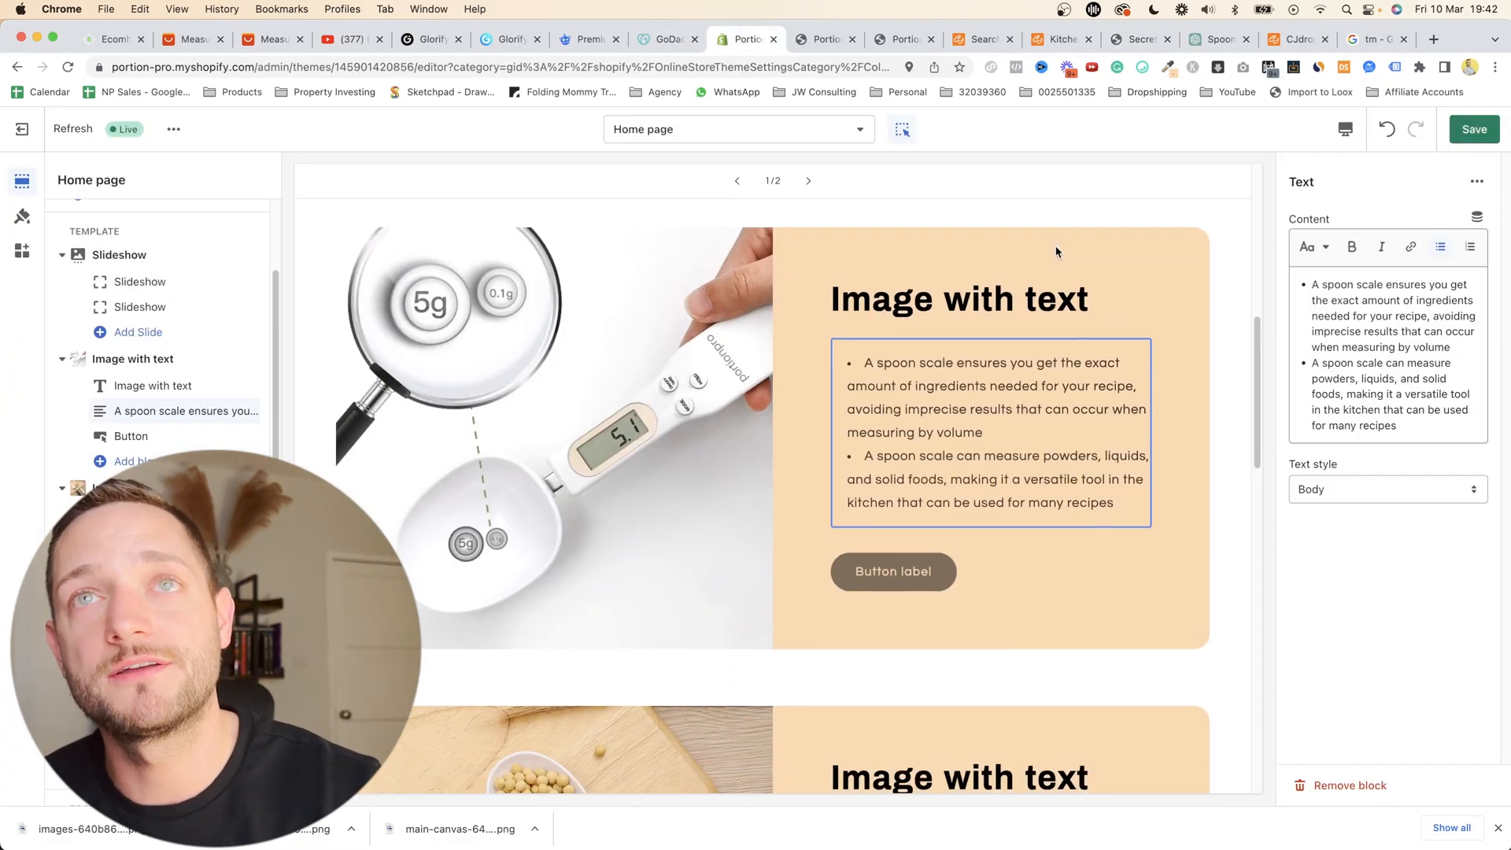
pyautogui.click(1141, 68)
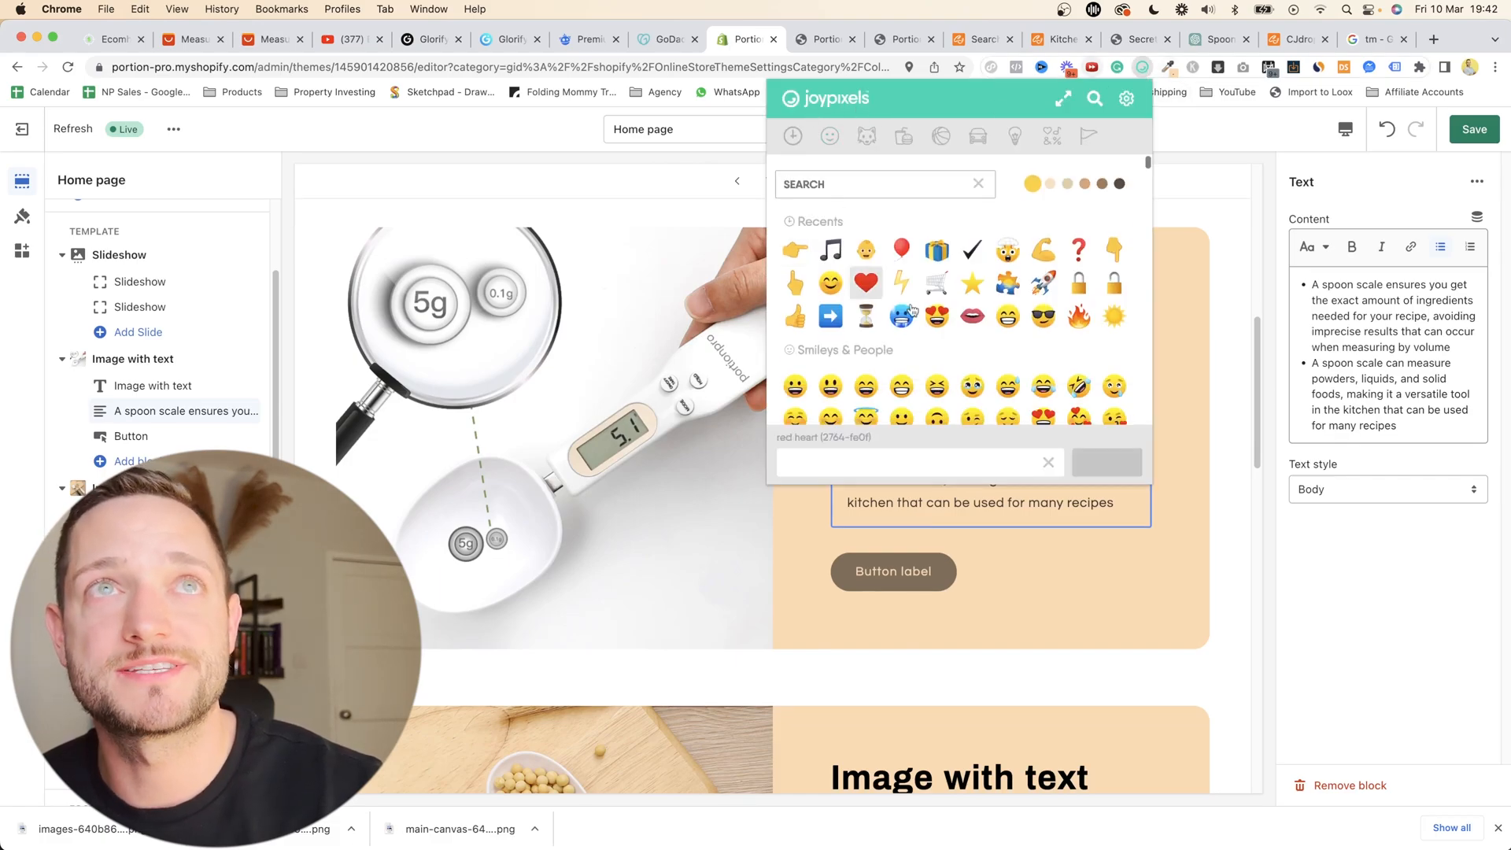
pyautogui.click(977, 293)
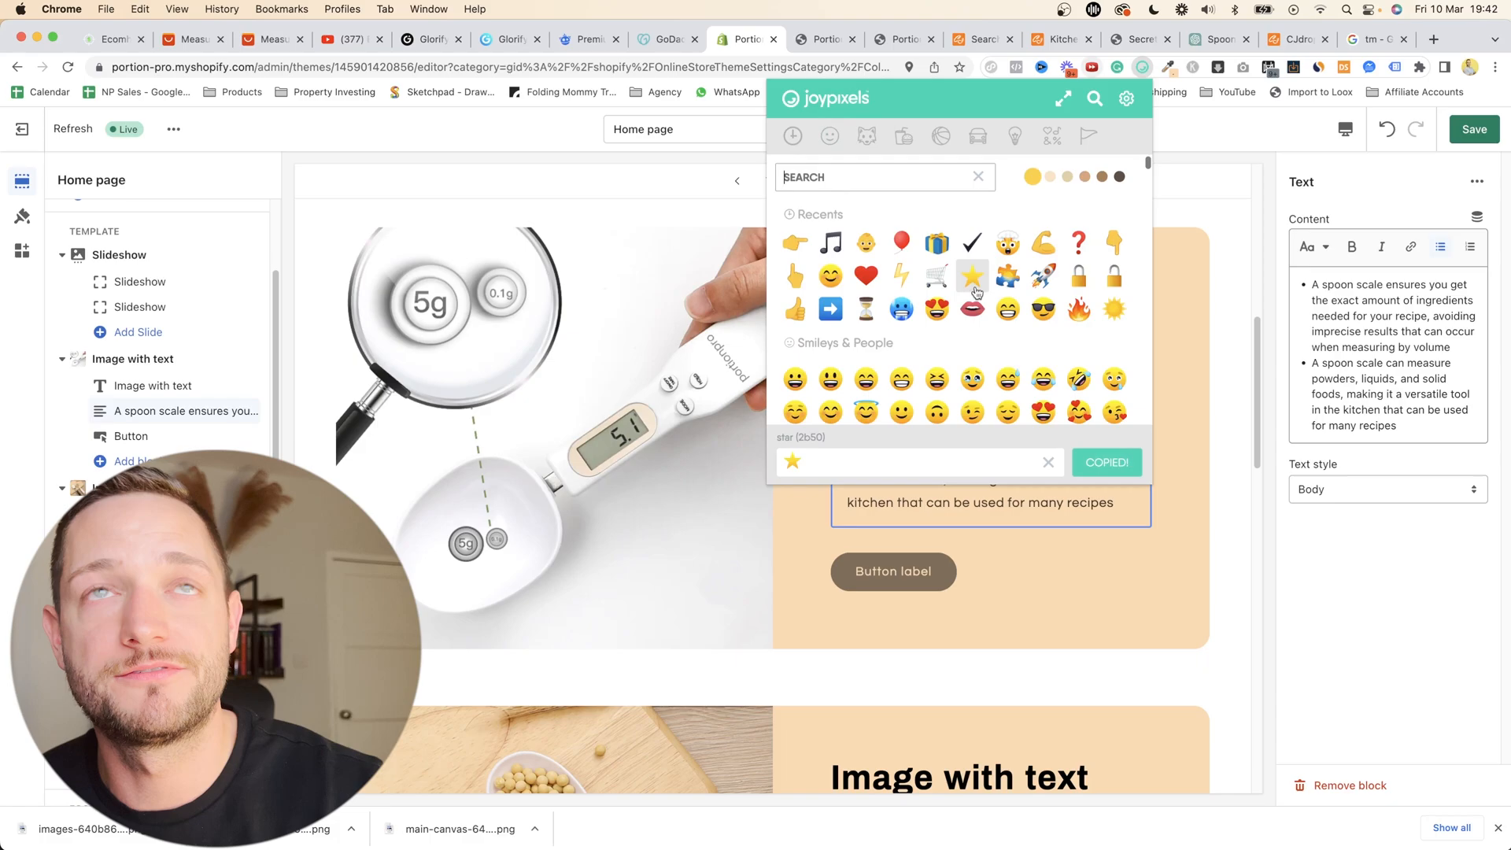
pyautogui.click(1326, 293)
pyautogui.click(1314, 283)
pyautogui.click(1449, 249)
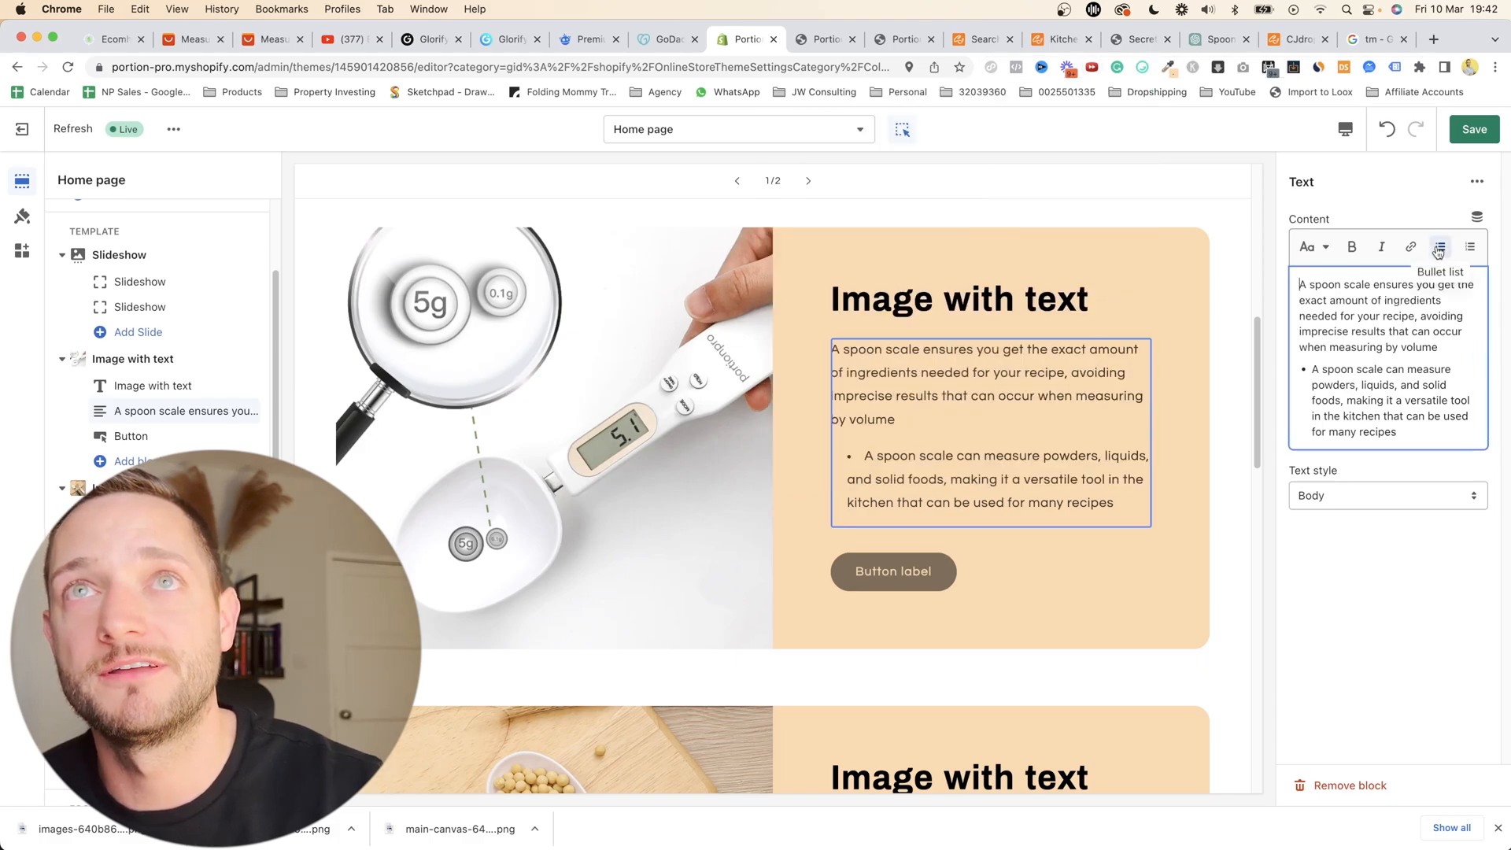
pyautogui.write('⭐')
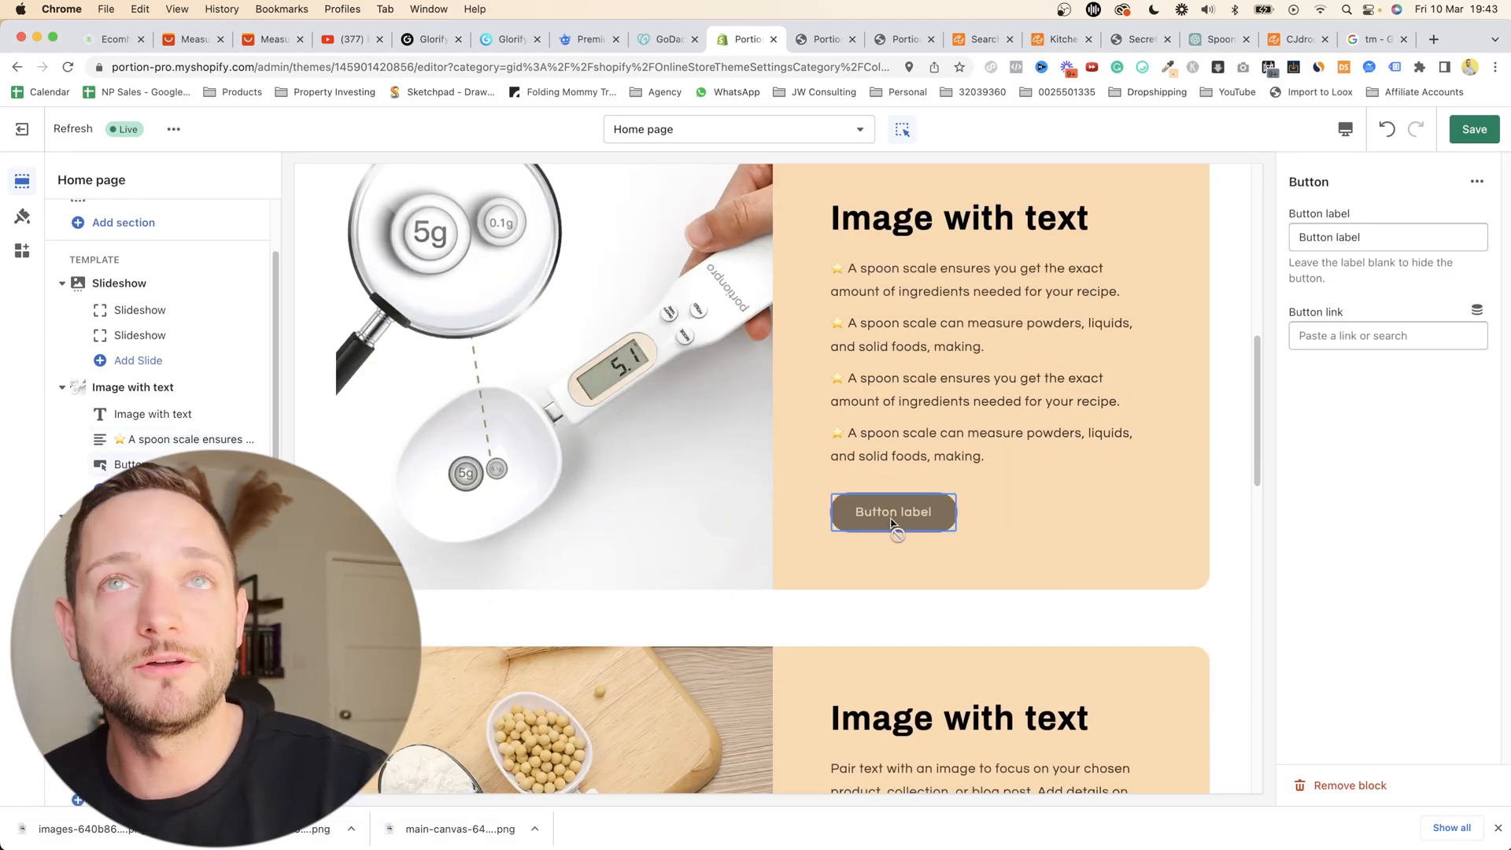
# - Link the first Image with text section's button through Pages and set the section's heading to "Why SpoonPro™"
pyautogui.click(1347, 336)
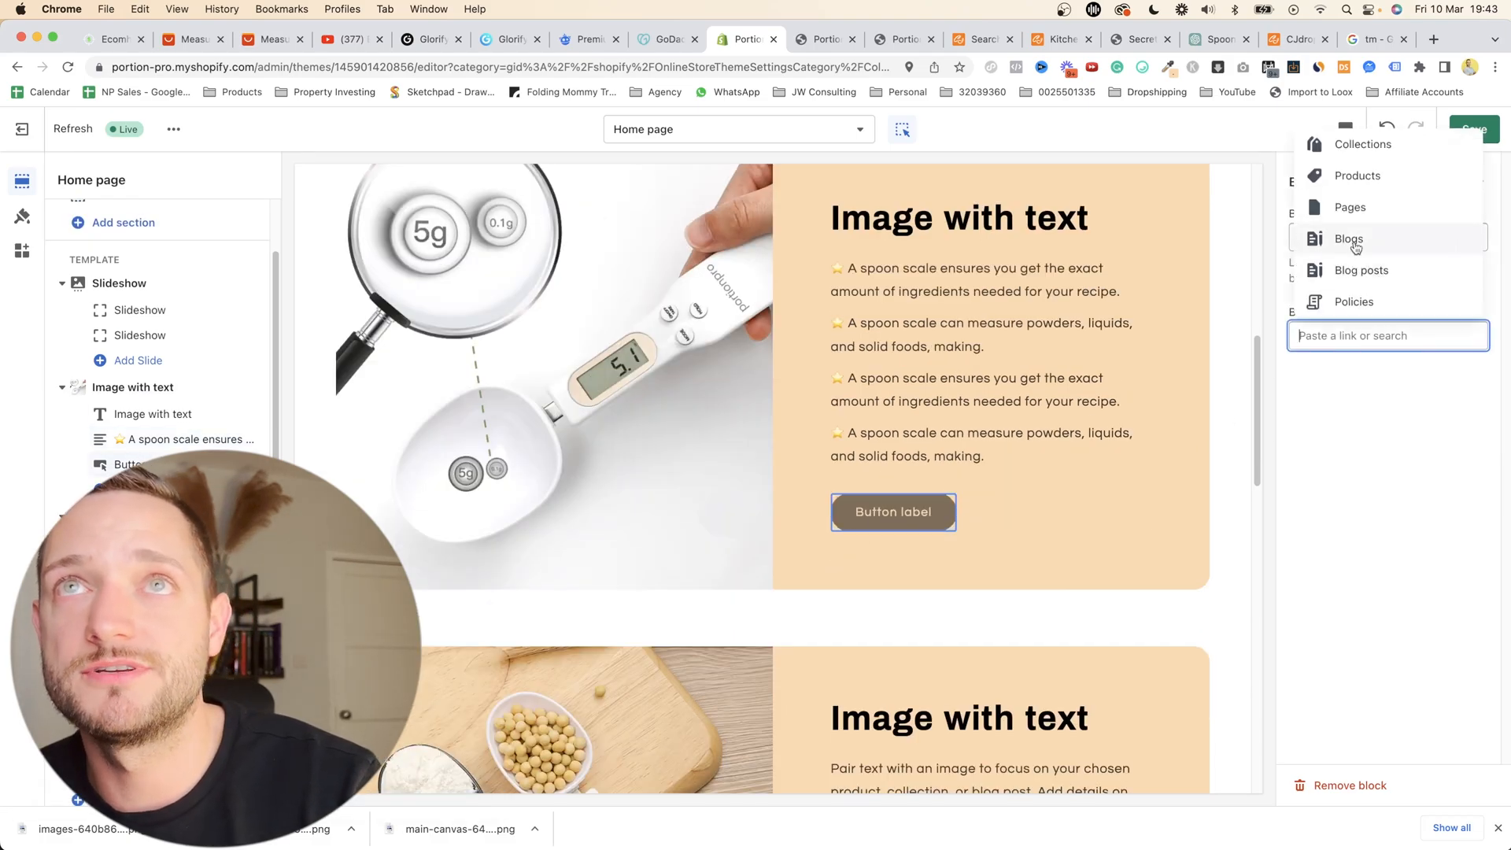
pyautogui.click(1354, 213)
pyautogui.click(897, 421)
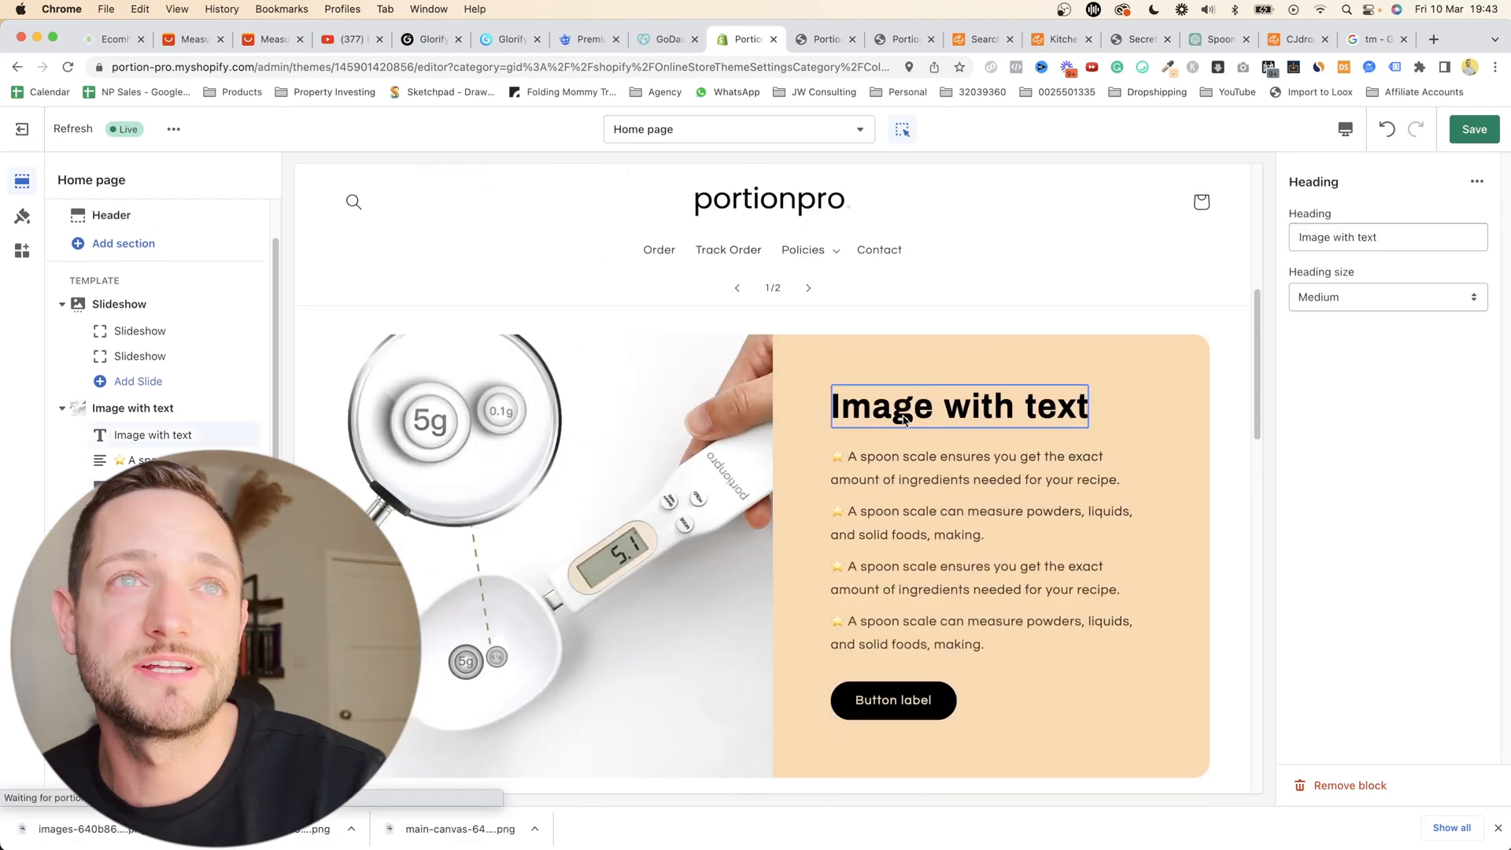
pyautogui.tripleClick(1406, 246)
pyautogui.write('Why Spo')
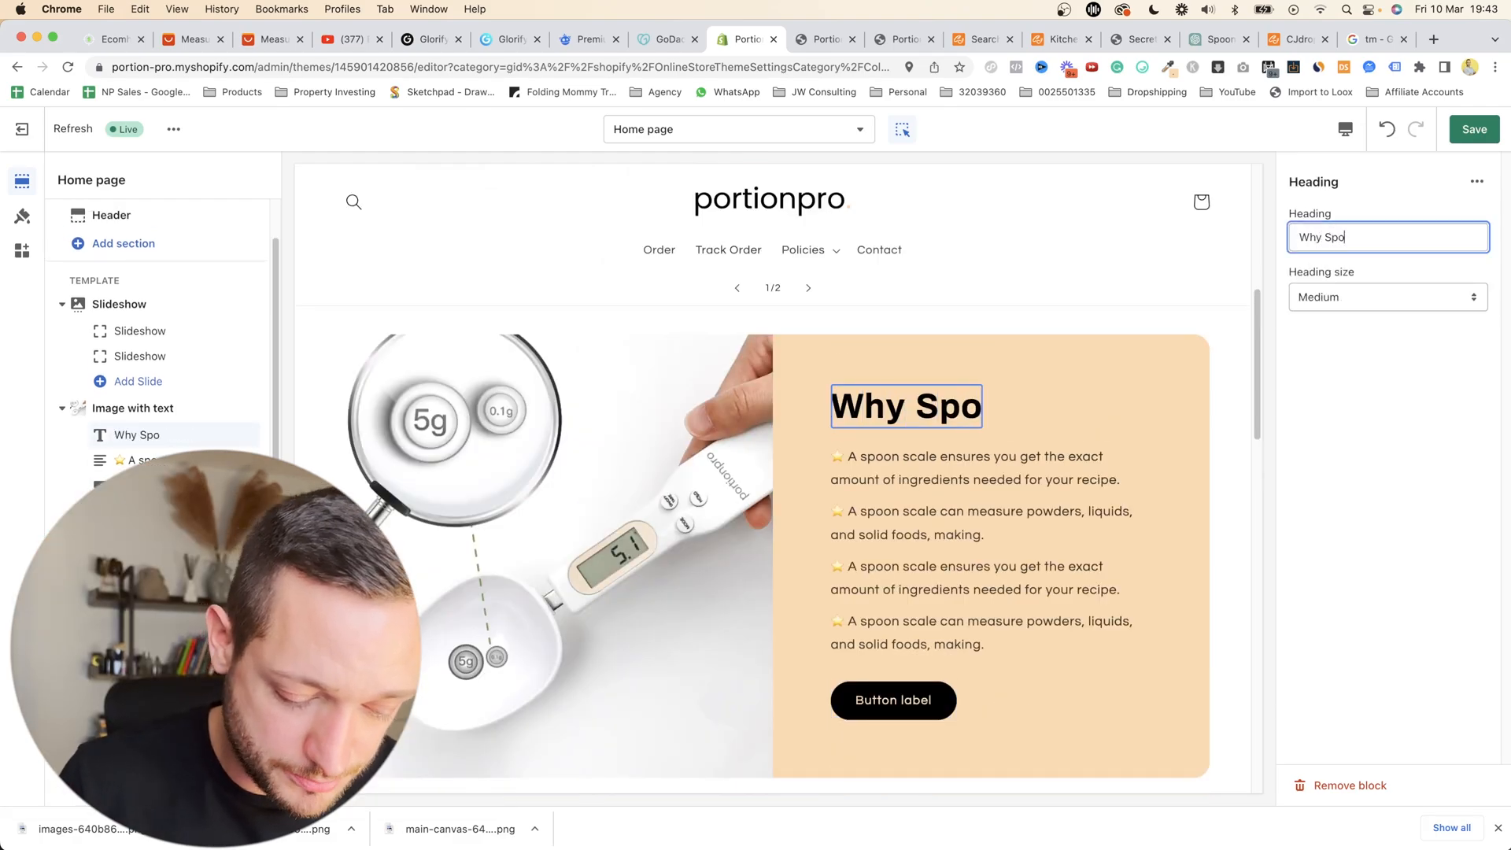
pyautogui.click(1381, 47)
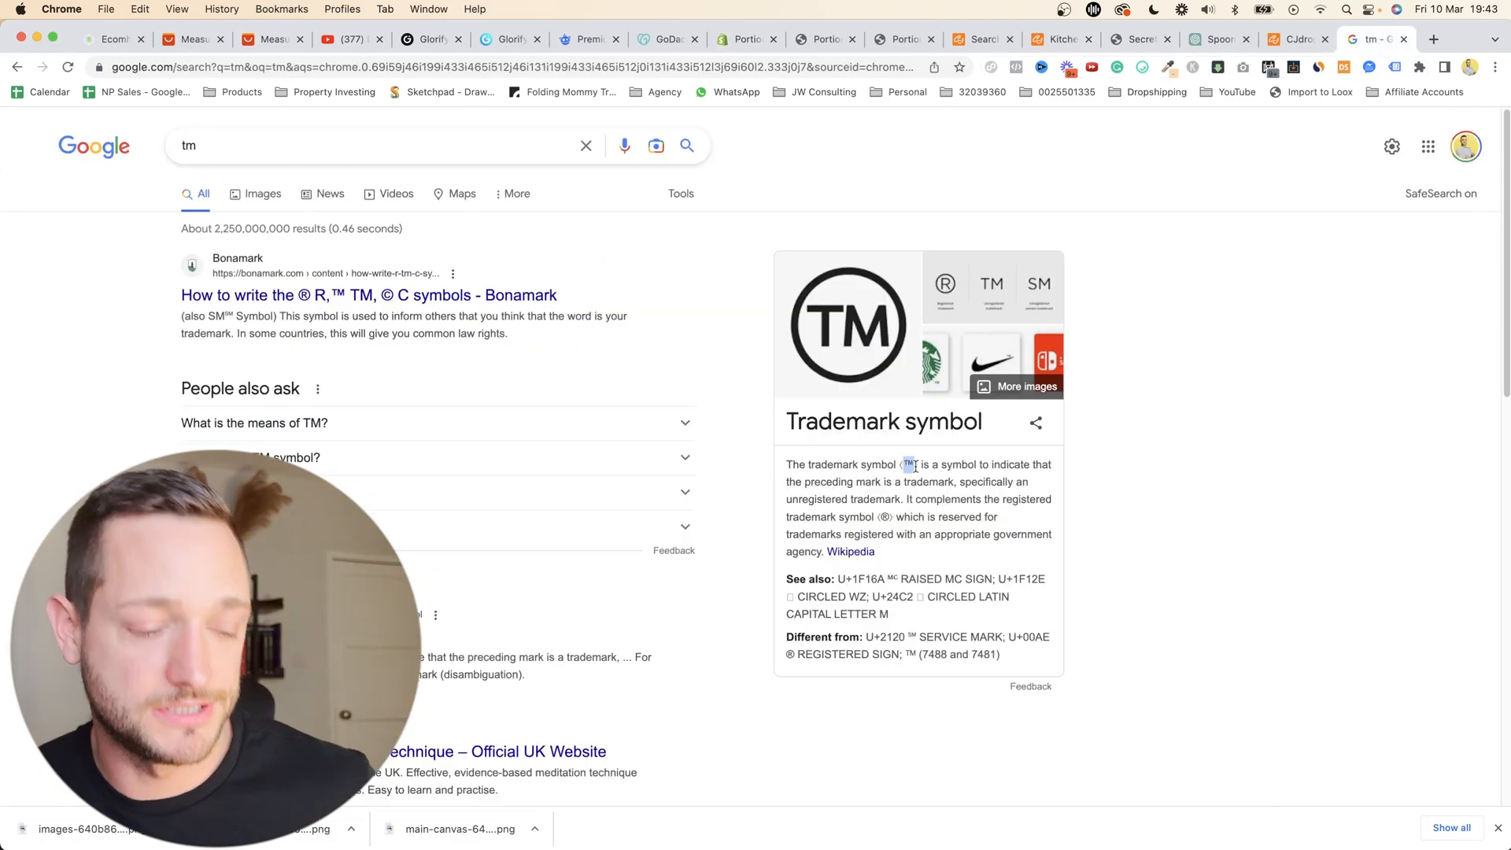
pyautogui.click(744, 40)
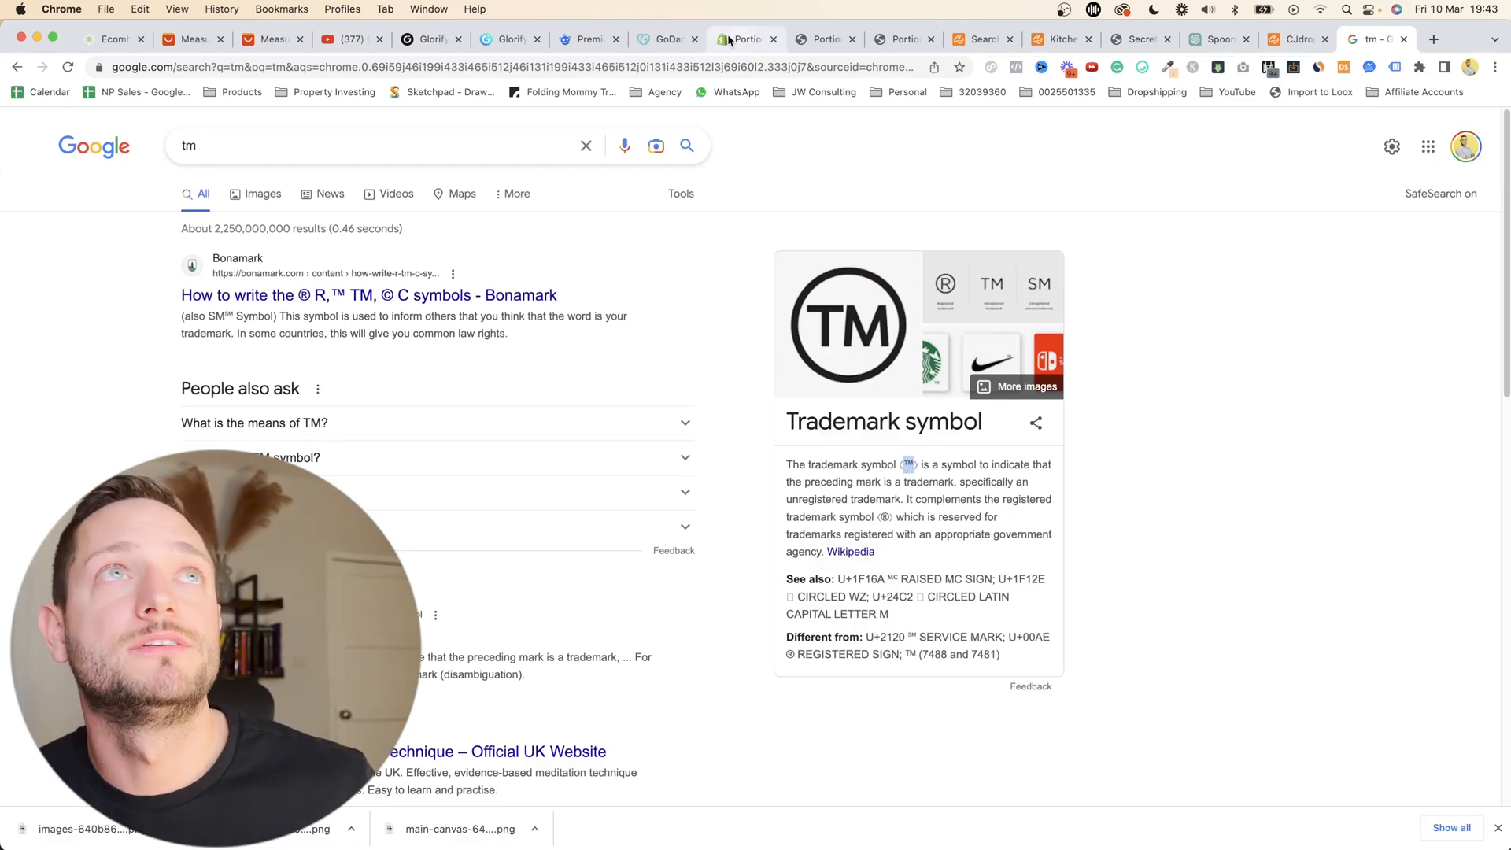
pyautogui.write('™')
pyautogui.click(971, 614)
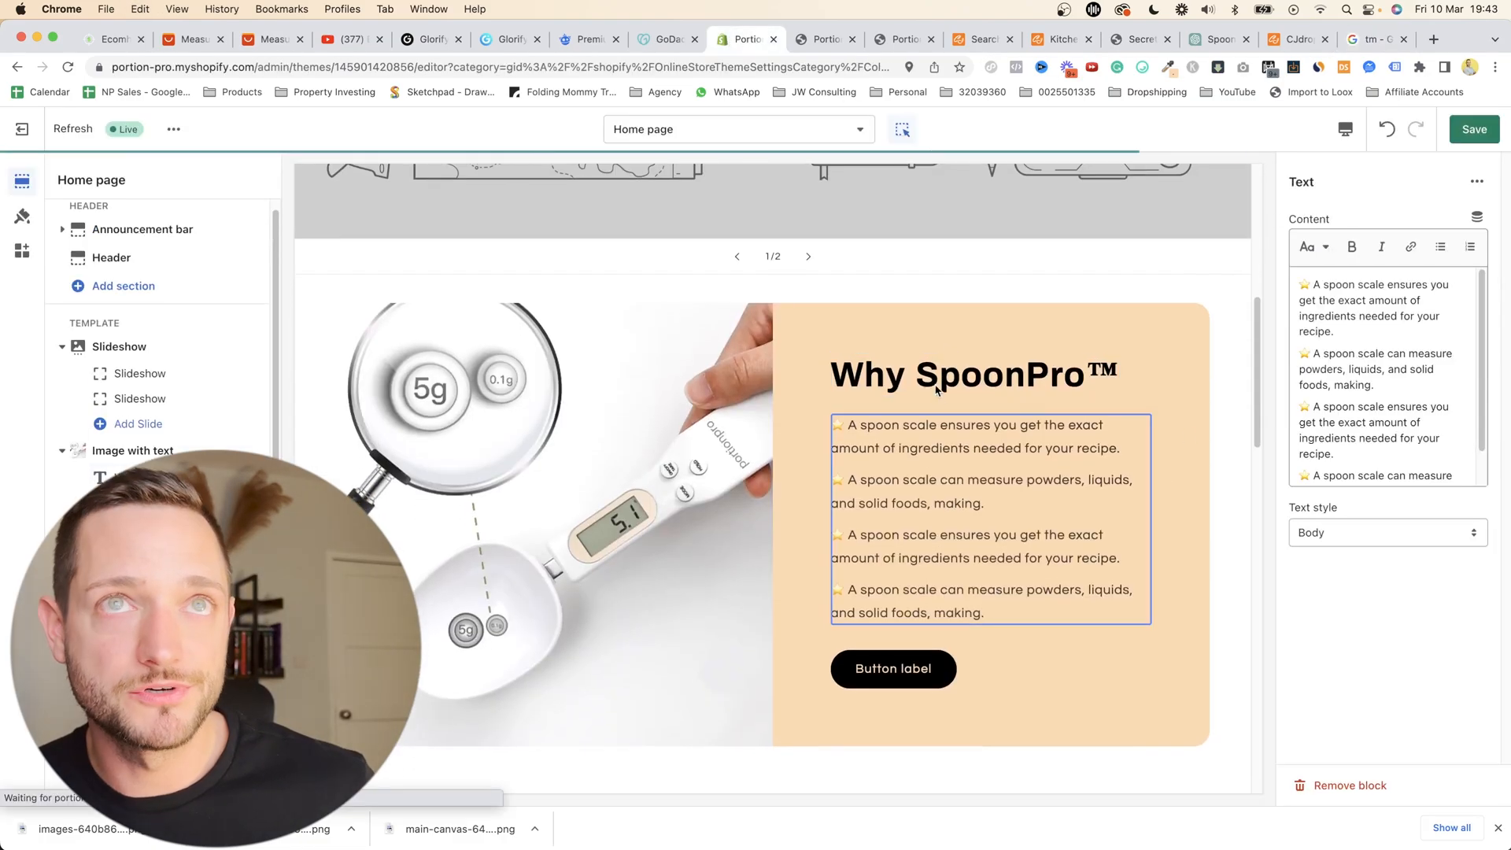
# - Fill the second Image with text section with the heading "Measure your ingredients with precision" and ChatGPT's remaining sales copy starting "Using our Spoon Scale!"
pyautogui.scroll(-3, 973, 598)
pyautogui.click(977, 530)
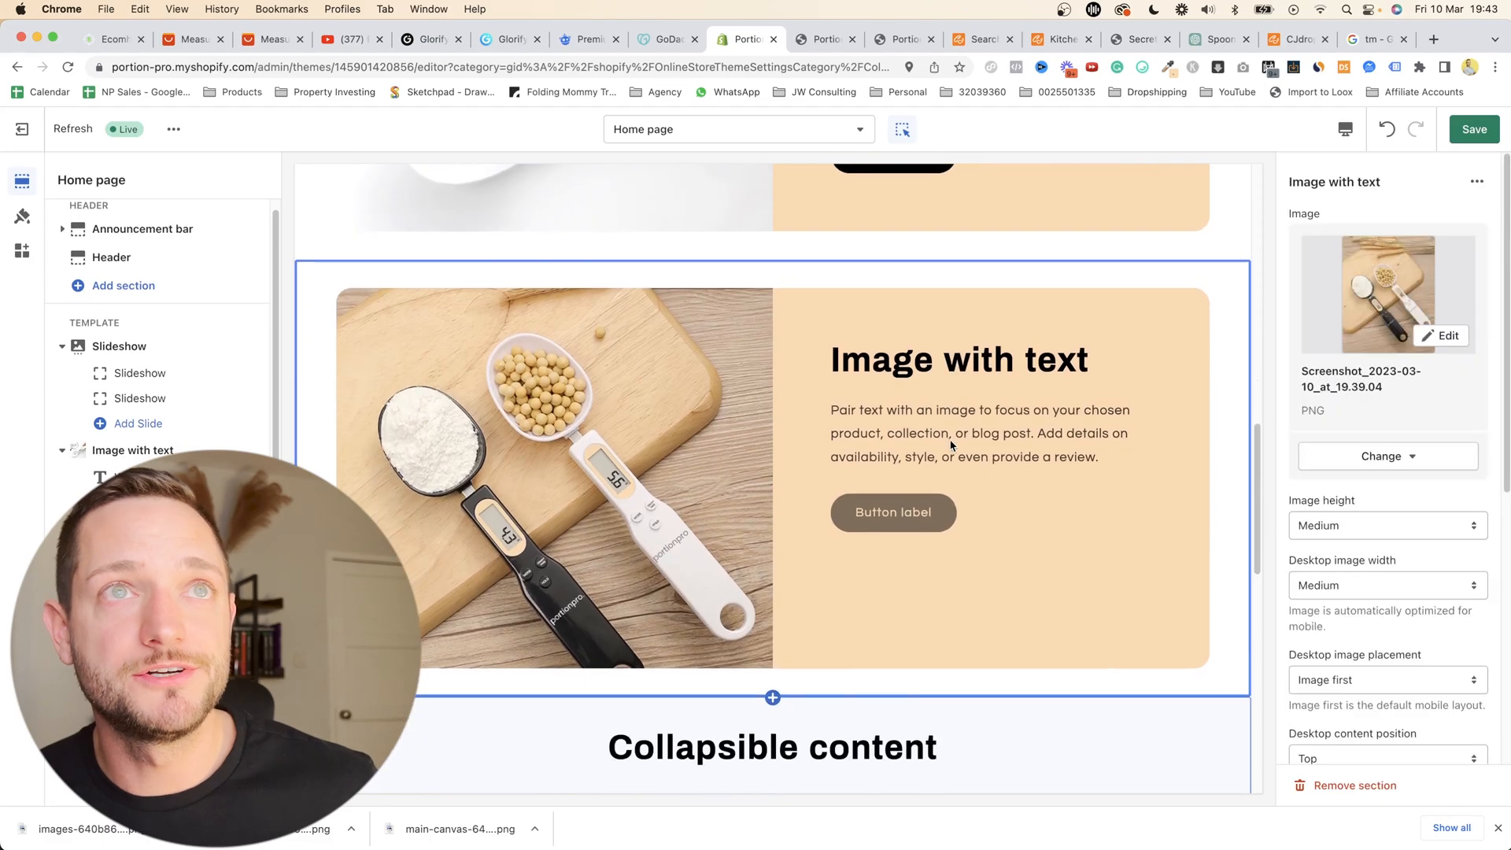
pyautogui.click(952, 442)
pyautogui.click(969, 363)
pyautogui.moveTo(1398, 241); pyautogui.dragTo(1281, 246)
pyautogui.press('BackSpace')
pyautogui.click(1139, 39)
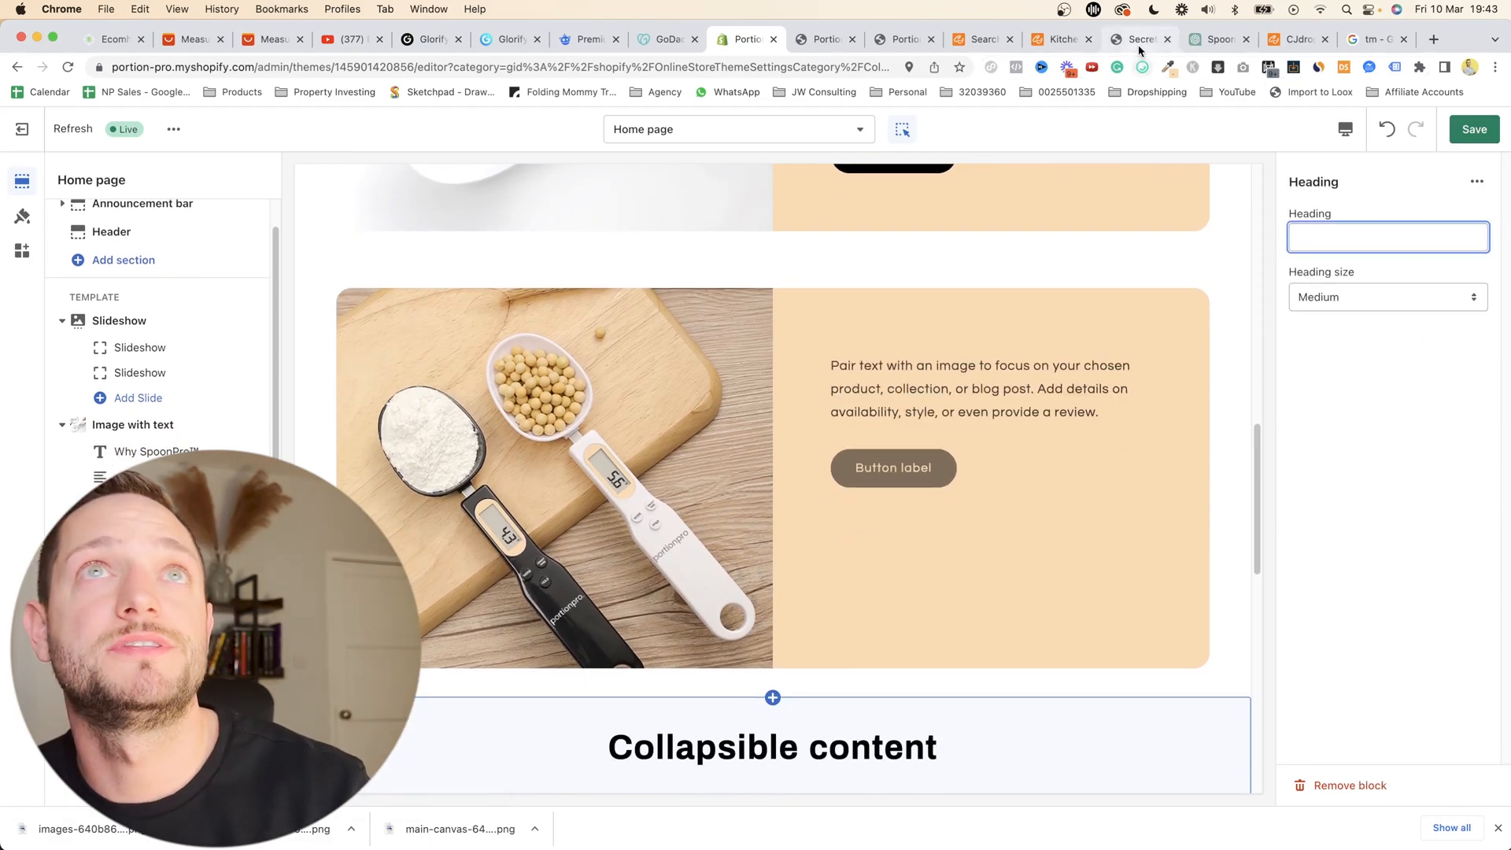
pyautogui.click(1217, 40)
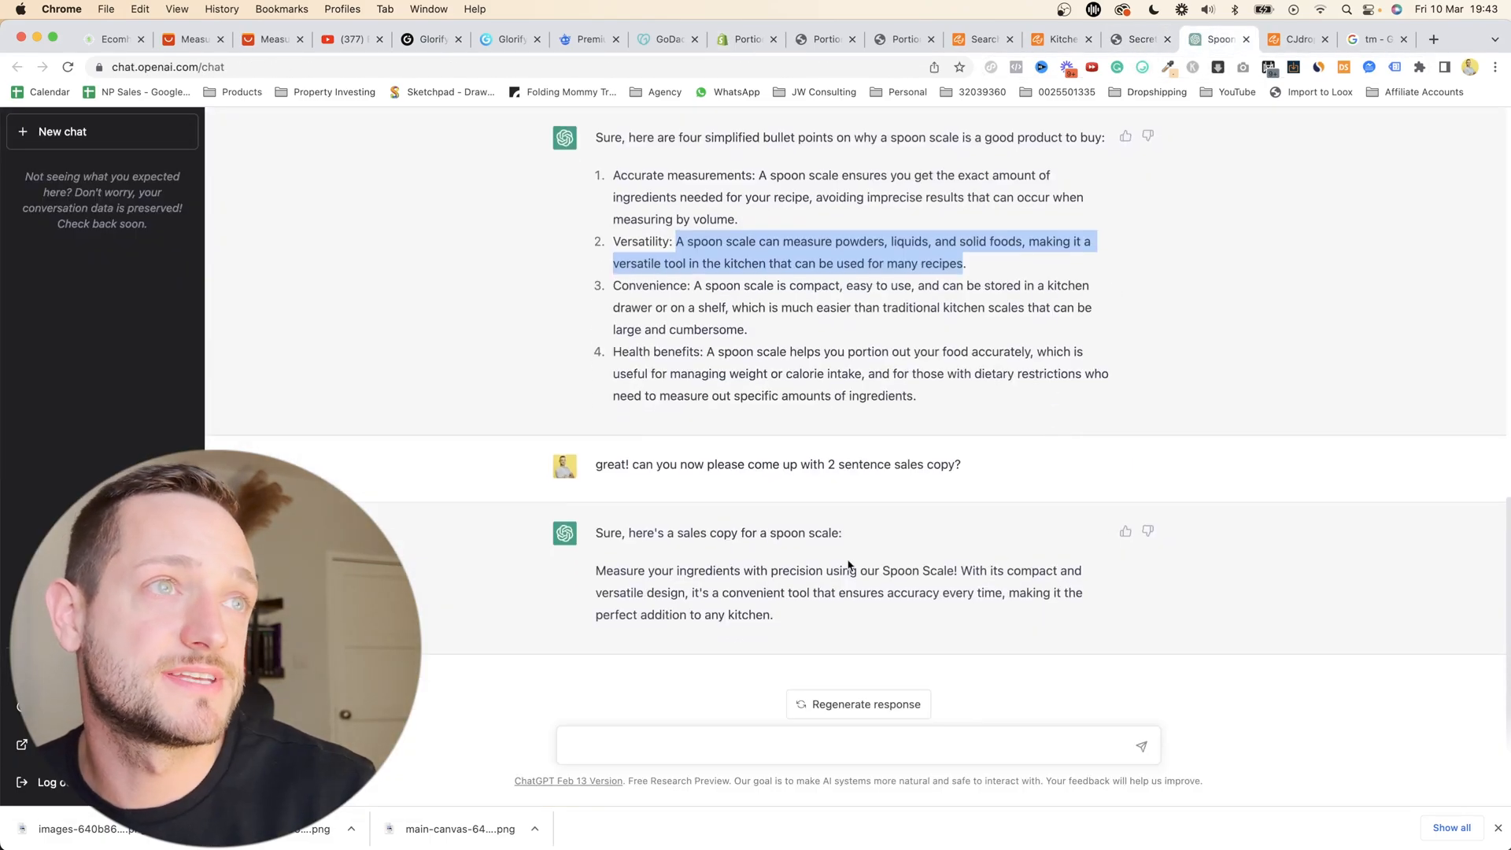
pyautogui.moveTo(595, 570); pyautogui.dragTo(858, 566)
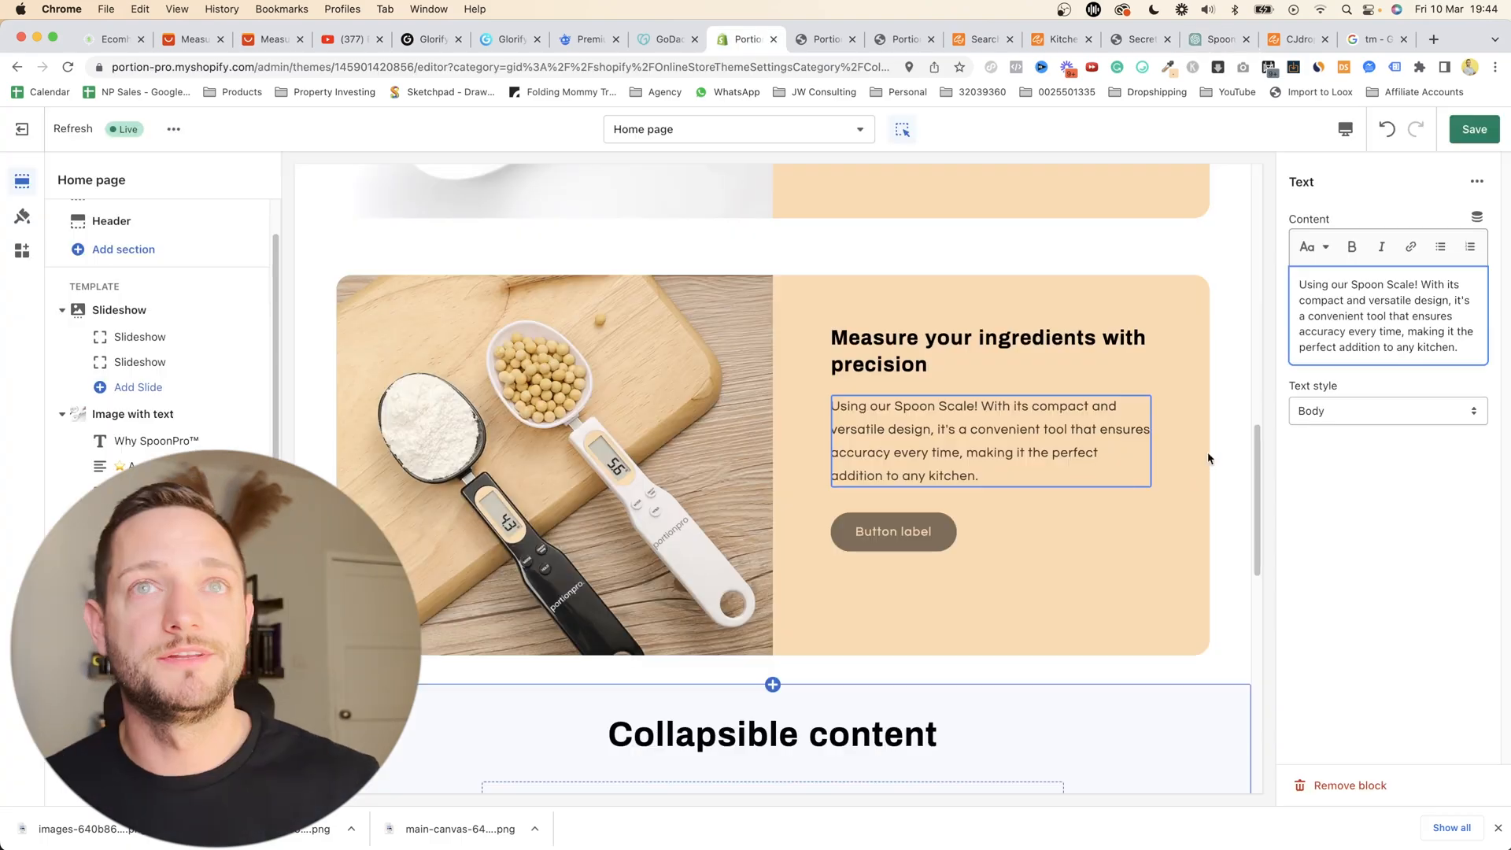
pyautogui.click(1221, 479)
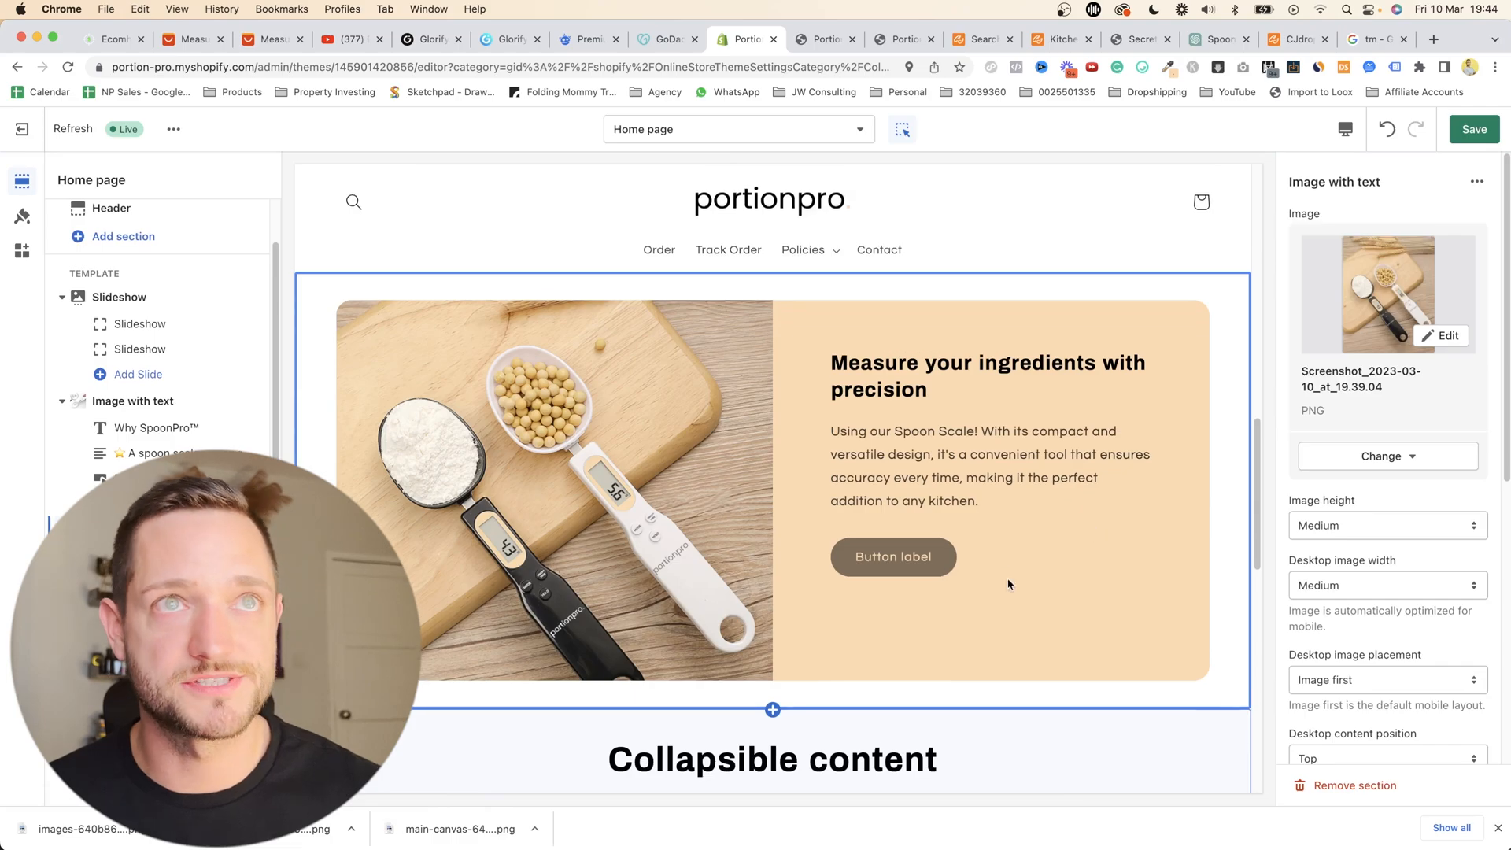
# - Link the second Image with text section's button to the product "SpoonPro™ - Spoon Scale"
pyautogui.click(912, 558)
pyautogui.click(1334, 336)
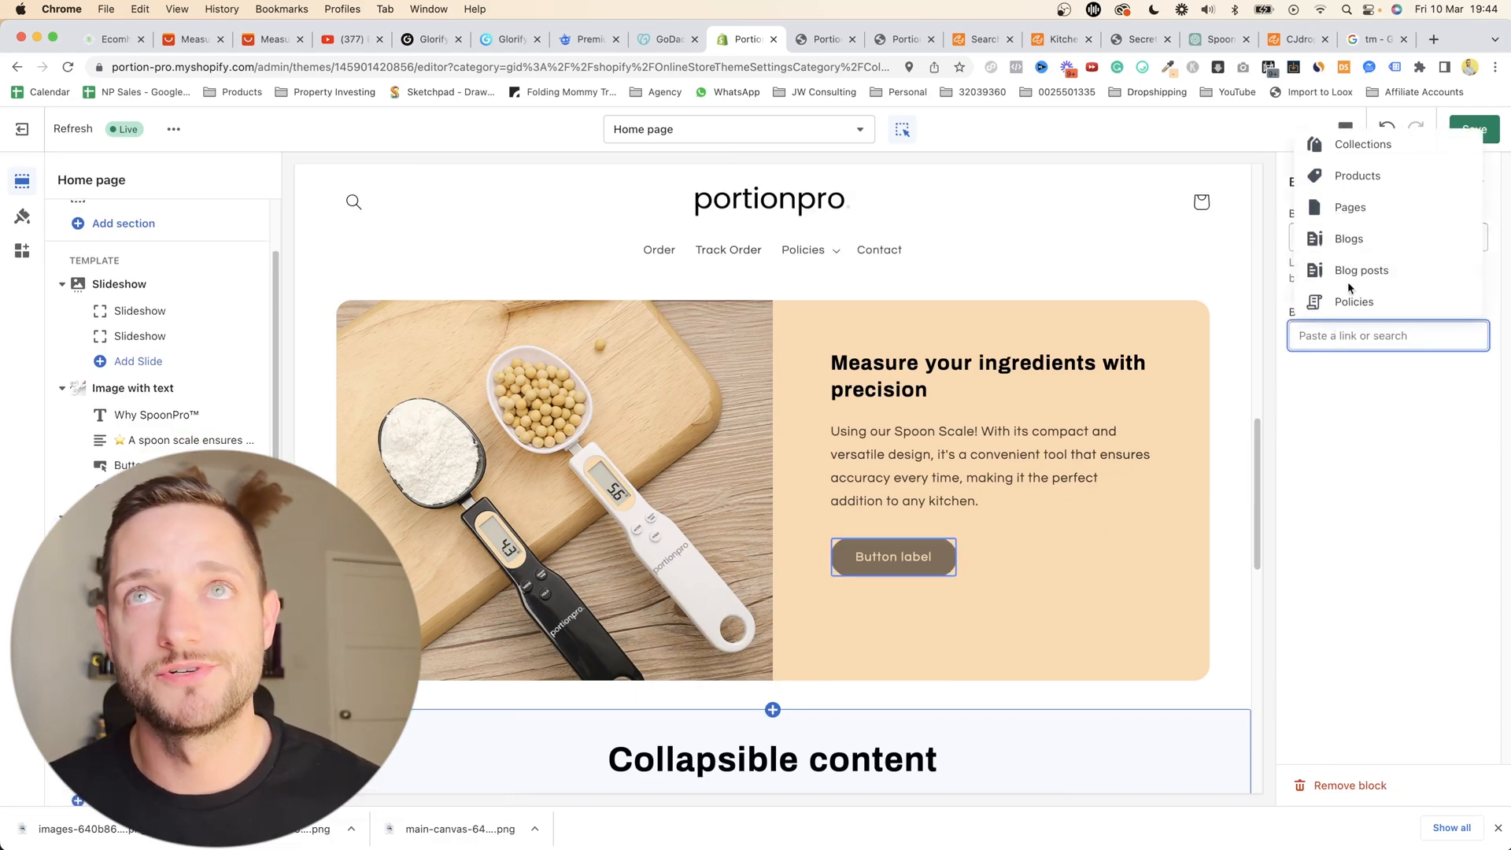
pyautogui.click(1360, 177)
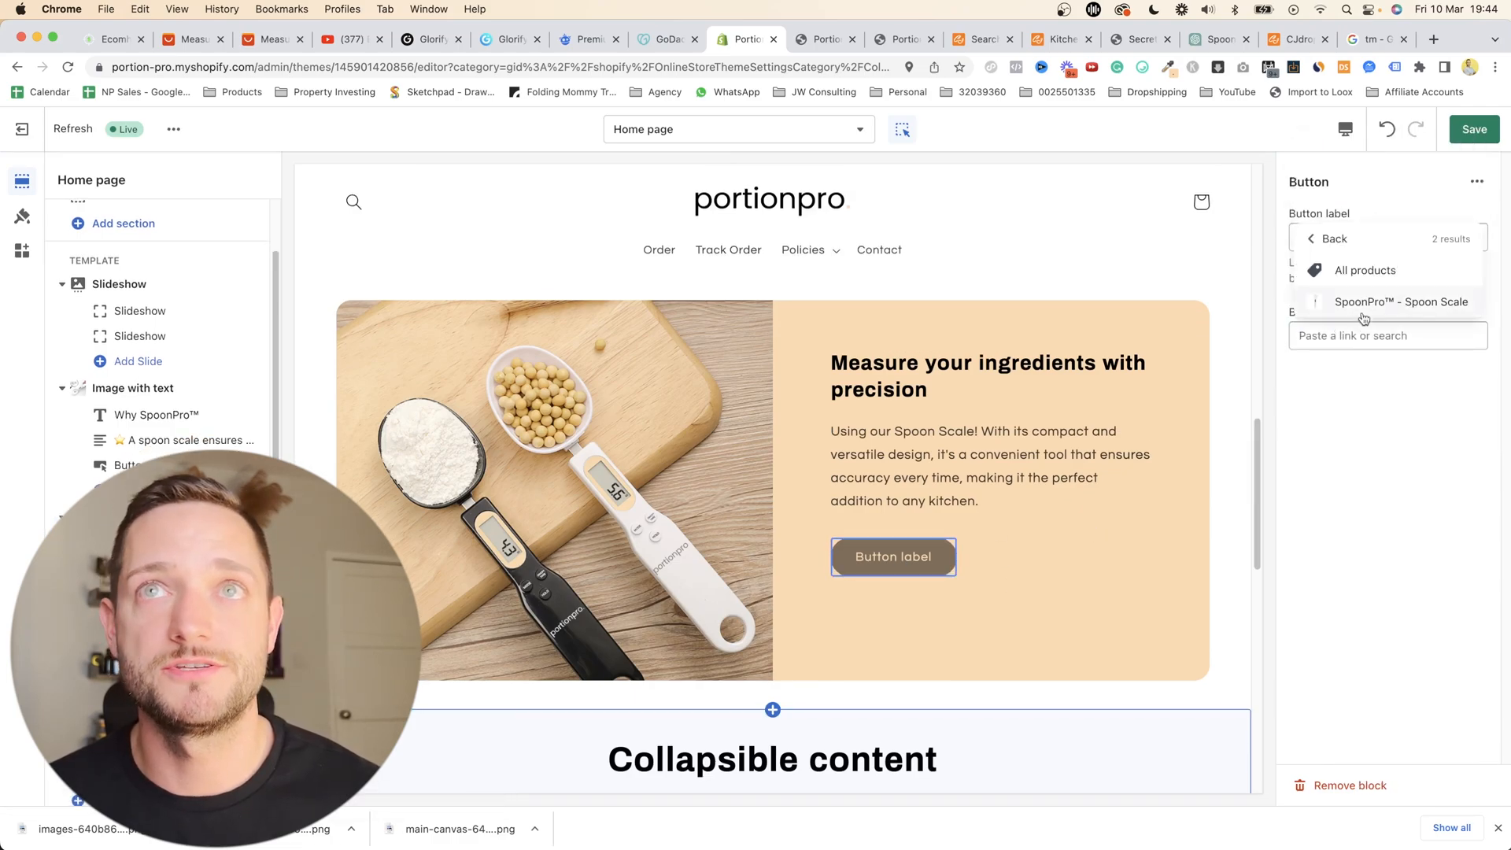
pyautogui.click(1385, 296)
# - Collapse the "Features of SpoonPro™" row and set the Collapsible content section's heading to "Frequently Asked Questions"
pyautogui.scroll(-5, 692, 378)
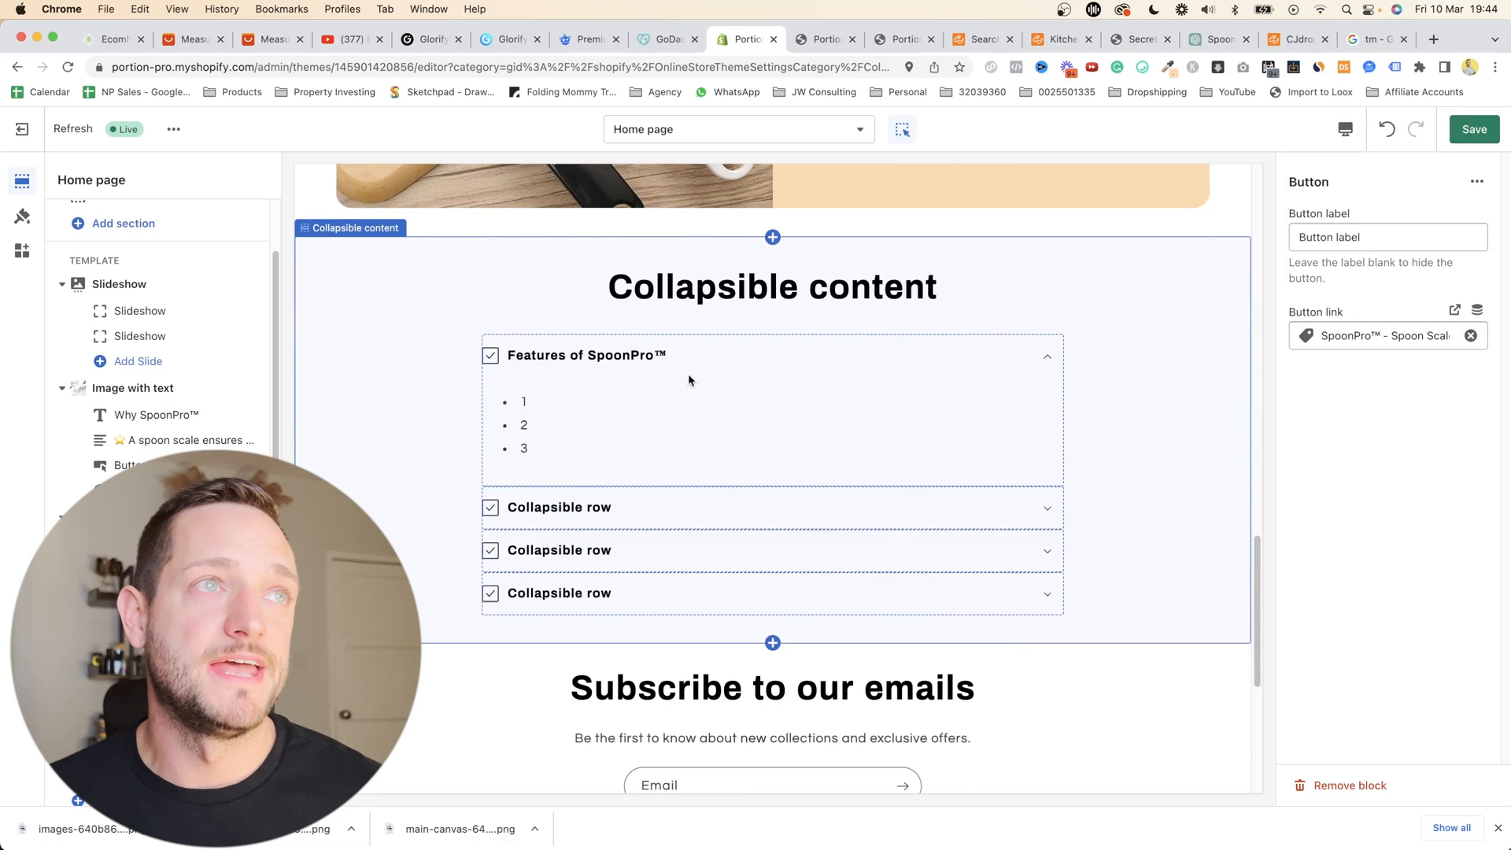
pyautogui.click(1047, 361)
pyautogui.click(799, 288)
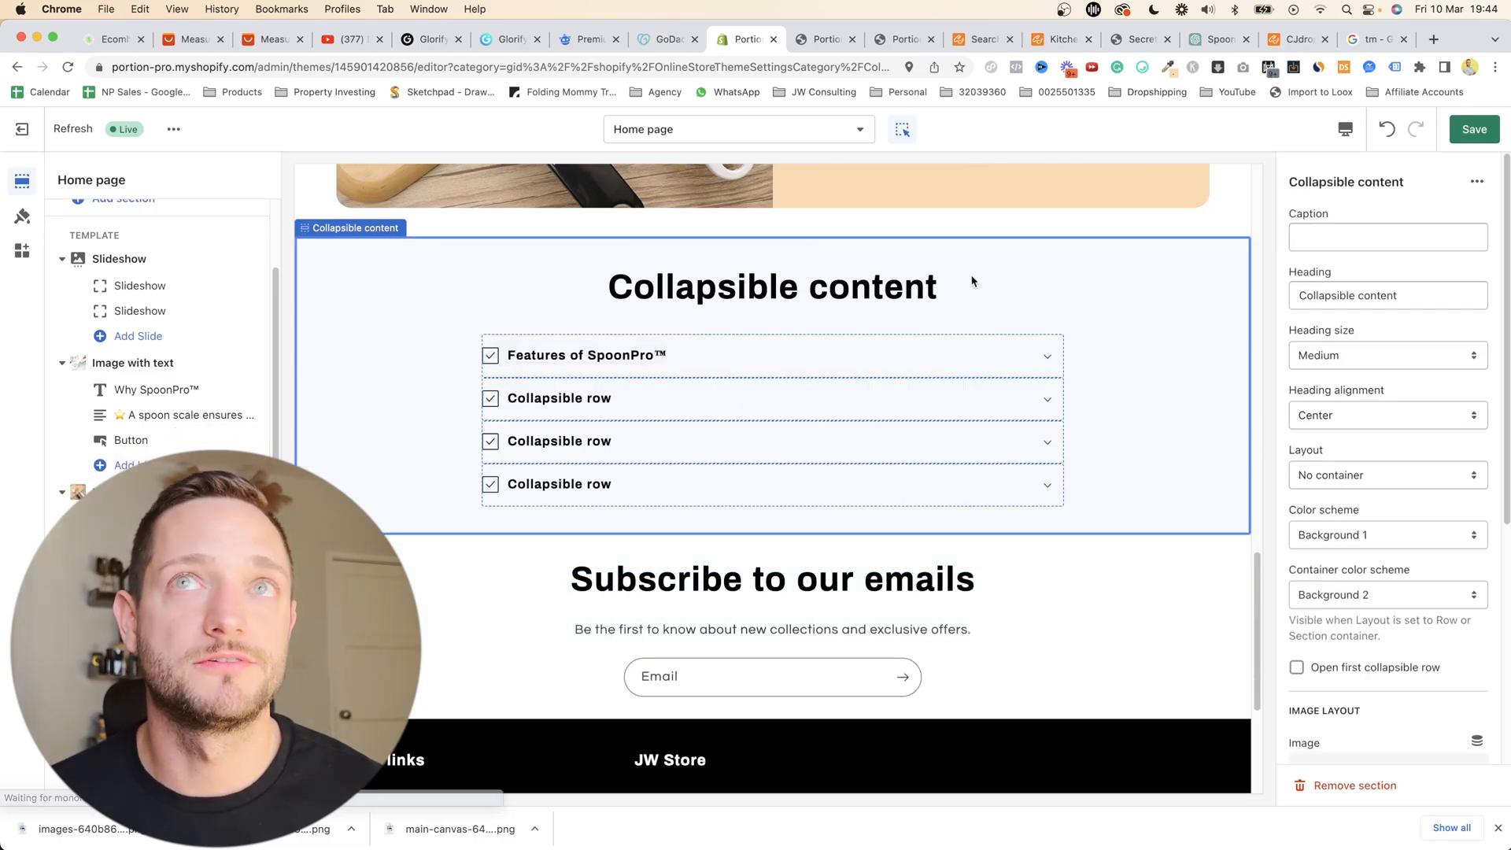
pyautogui.moveTo(1419, 297); pyautogui.dragTo(1217, 302)
pyautogui.write('Fre')
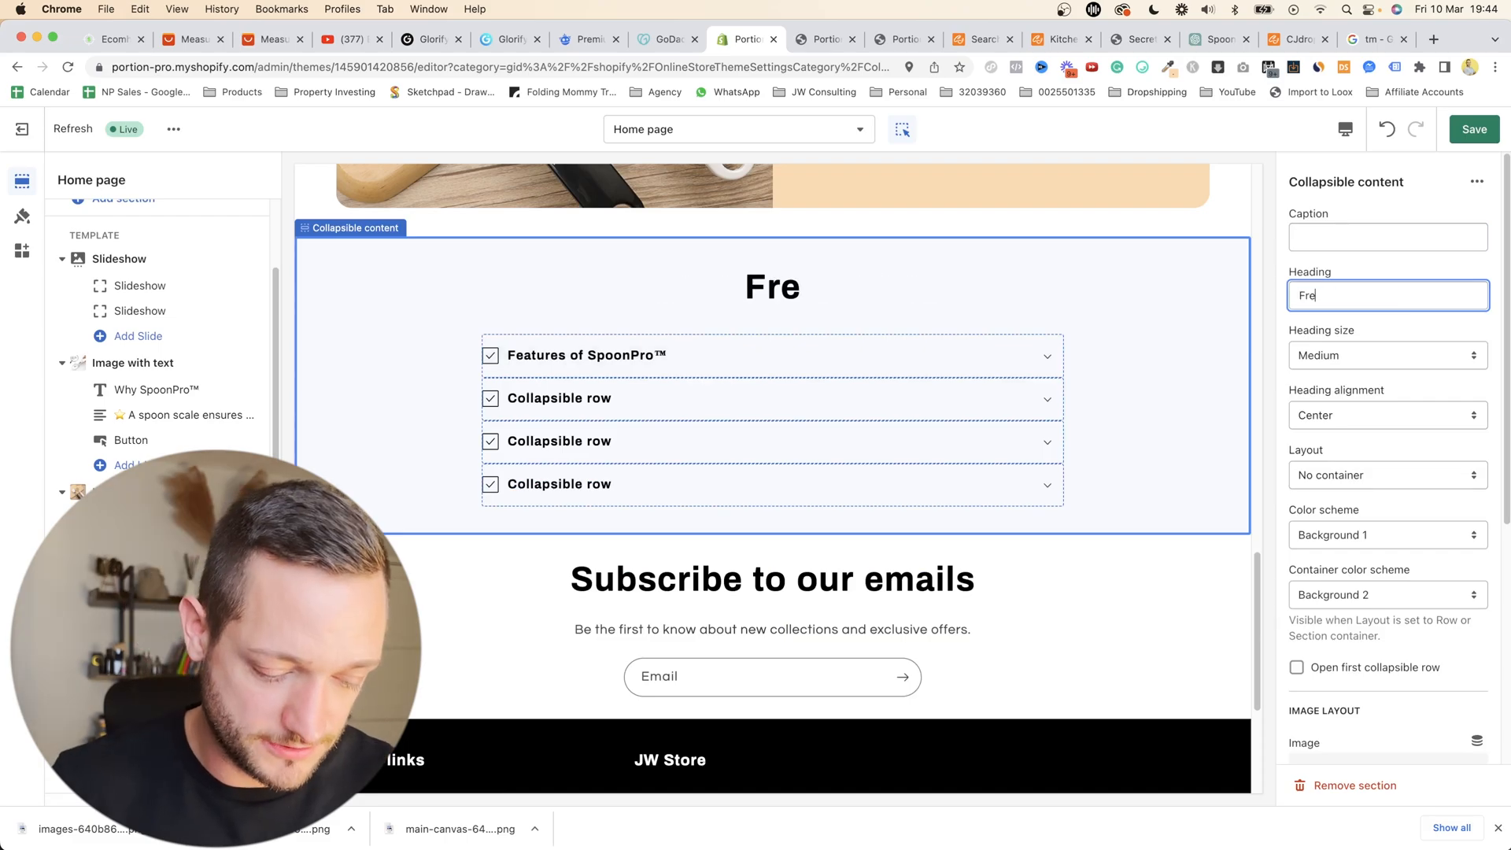
pyautogui.write('quently Asked Questions')
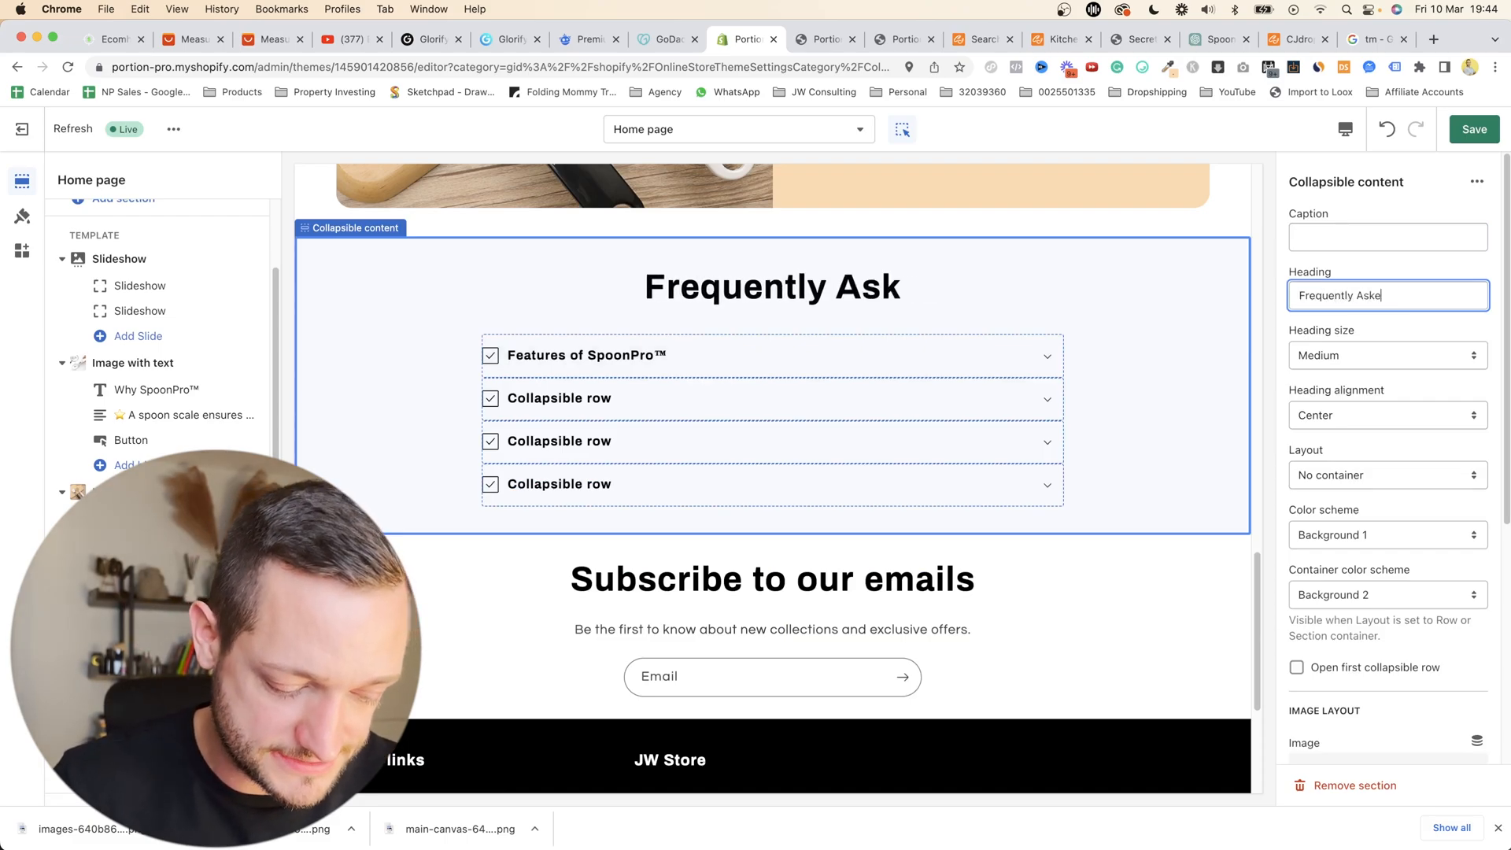
pyautogui.click(802, 600)
# - Add an Image with text section between the Frequently Asked Questions section and the email signup
pyautogui.scroll(-3, 803, 599)
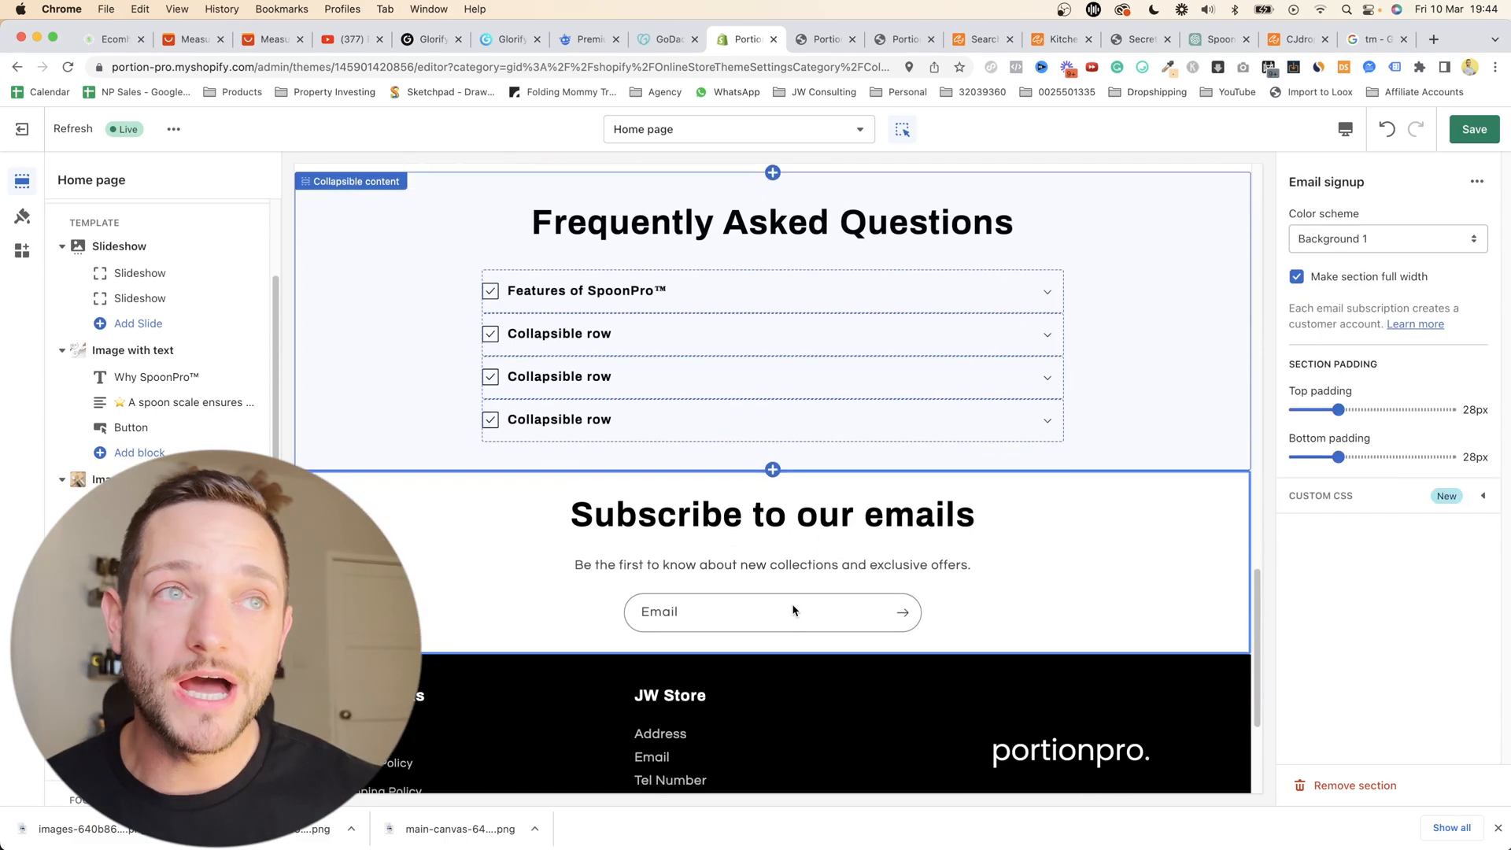
pyautogui.click(1007, 499)
pyautogui.click(762, 580)
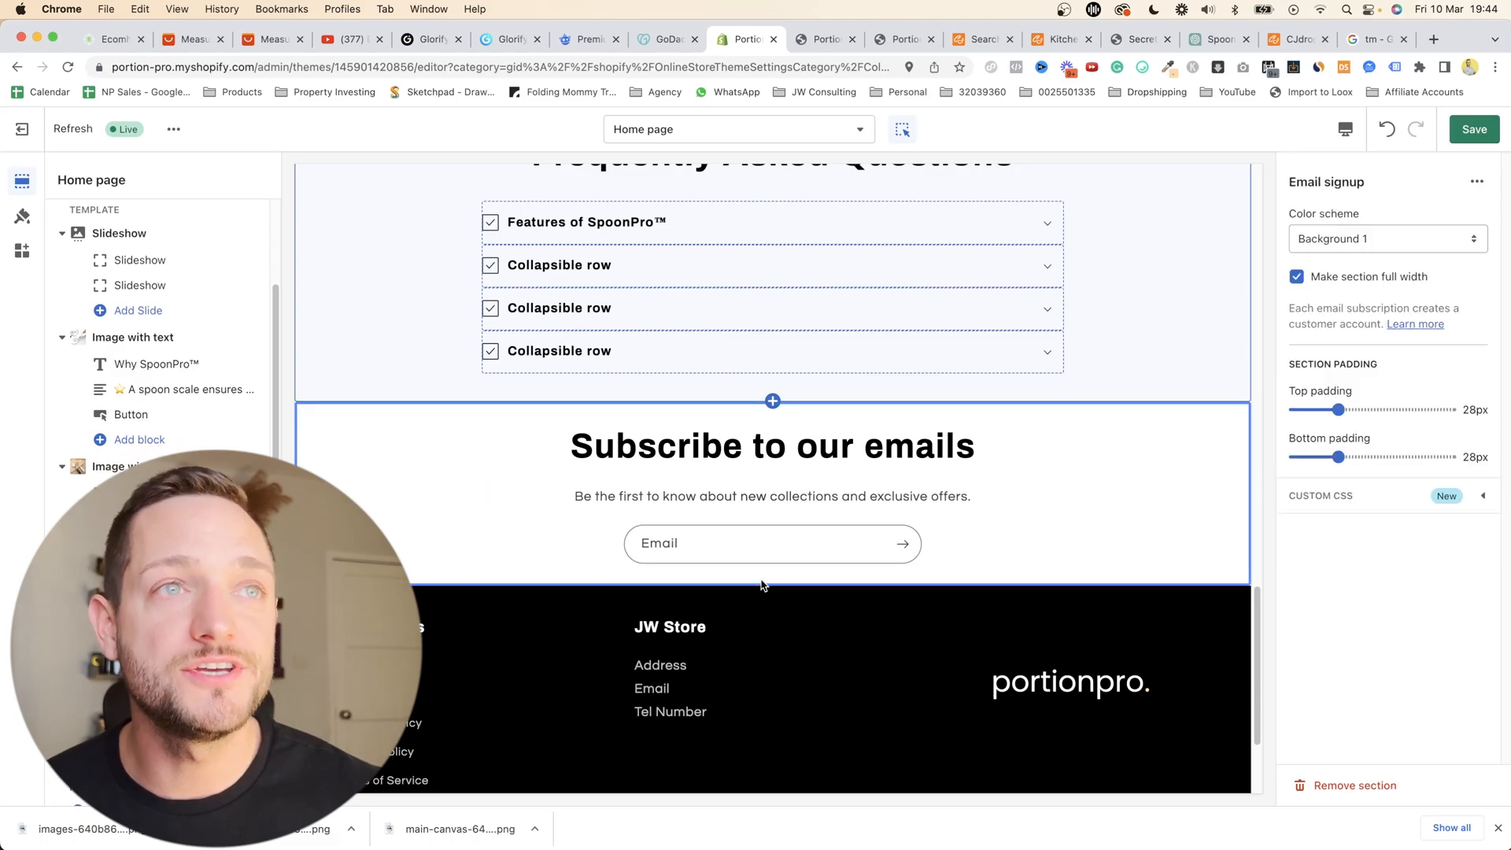
pyautogui.click(766, 582)
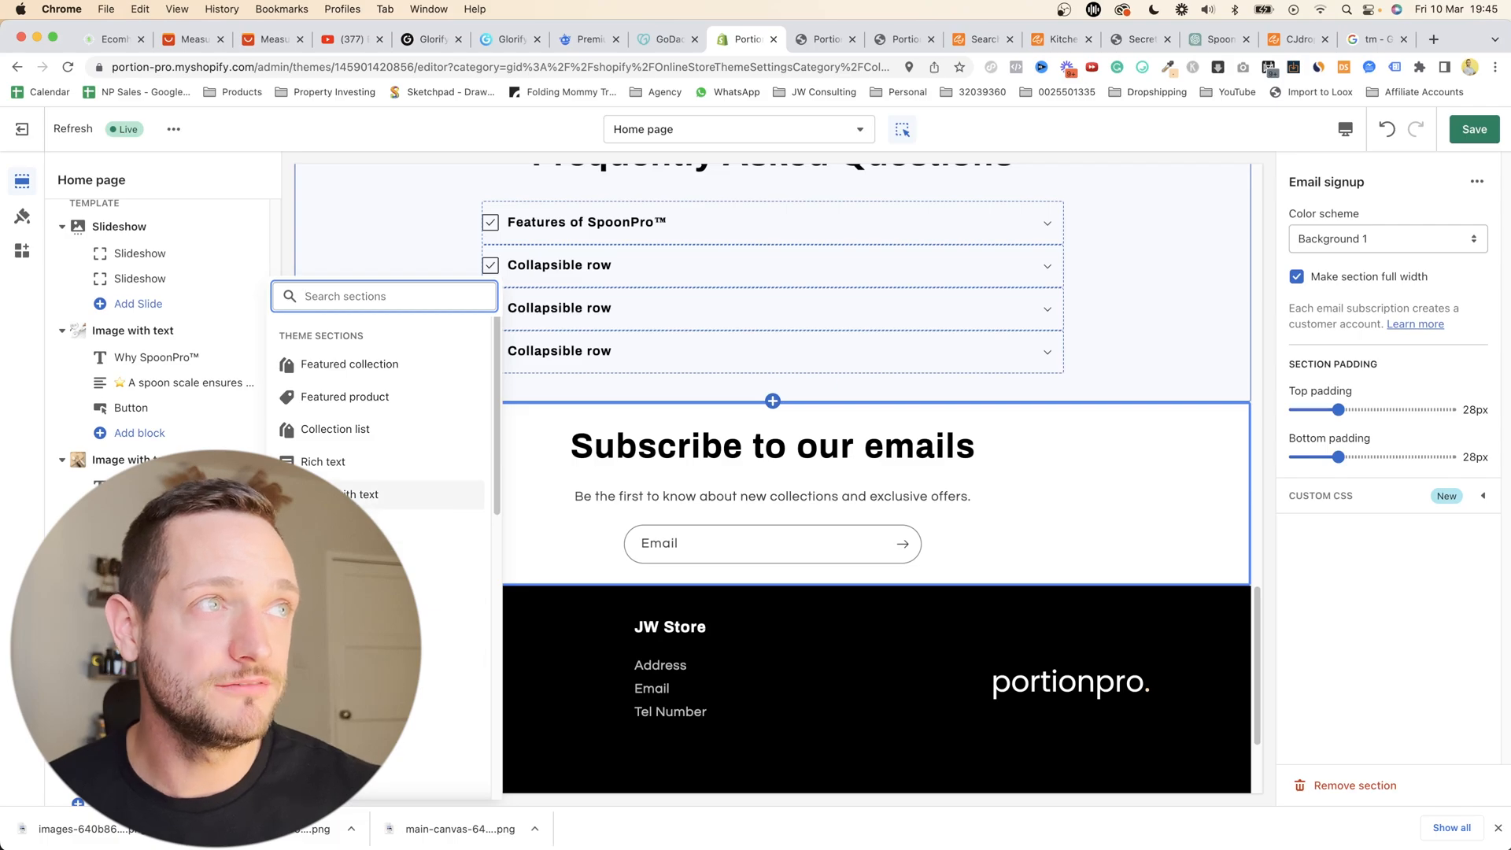
pyautogui.click(440, 494)
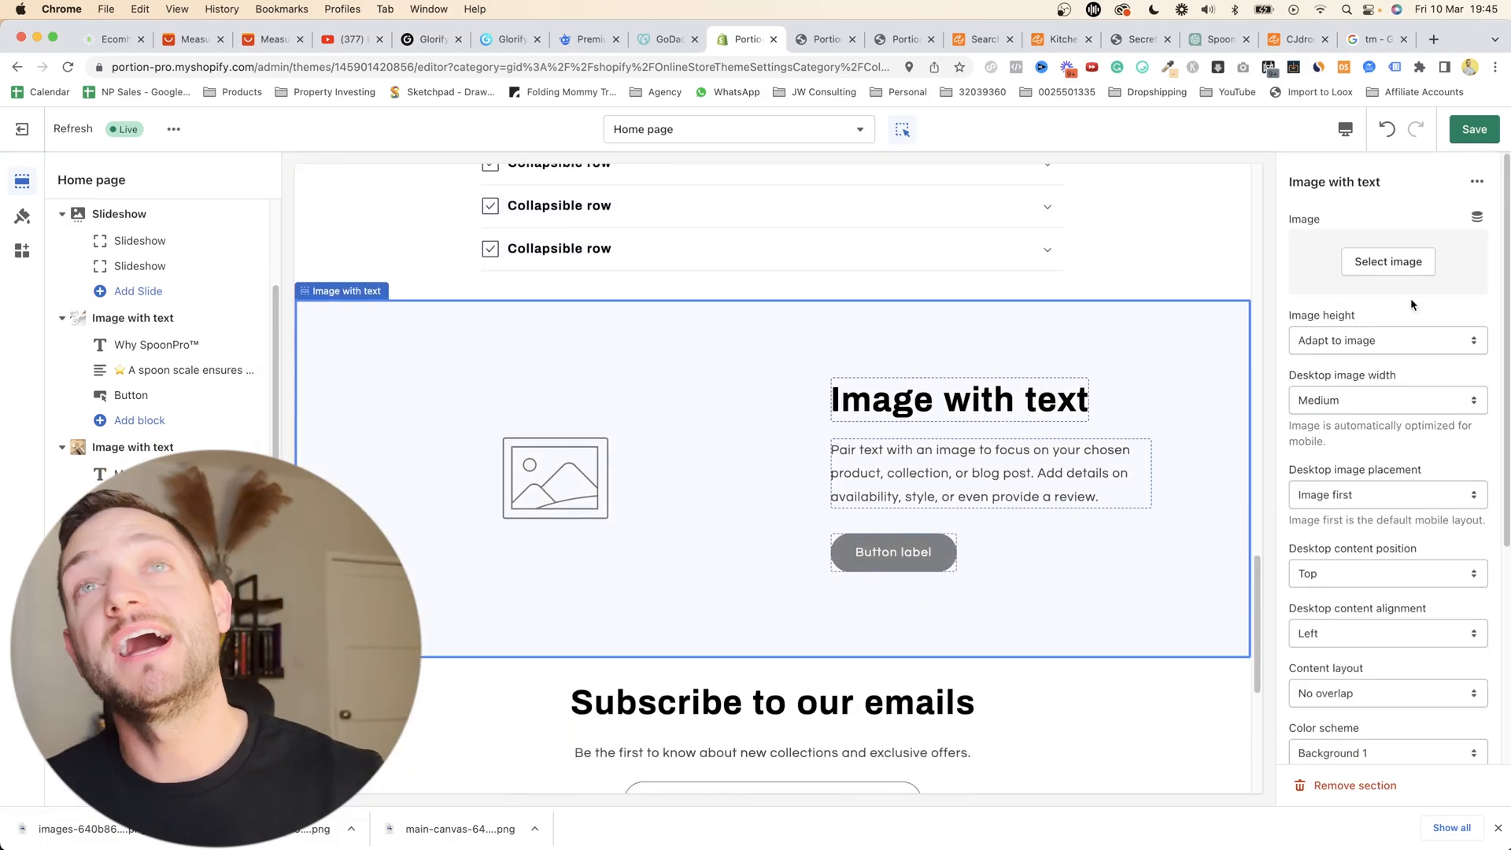
# - Upload the 5pUQElectronic-Kitchen JPG from Downloads as the new Image with text section's image and open the section's heading for editing
pyautogui.click(1421, 268)
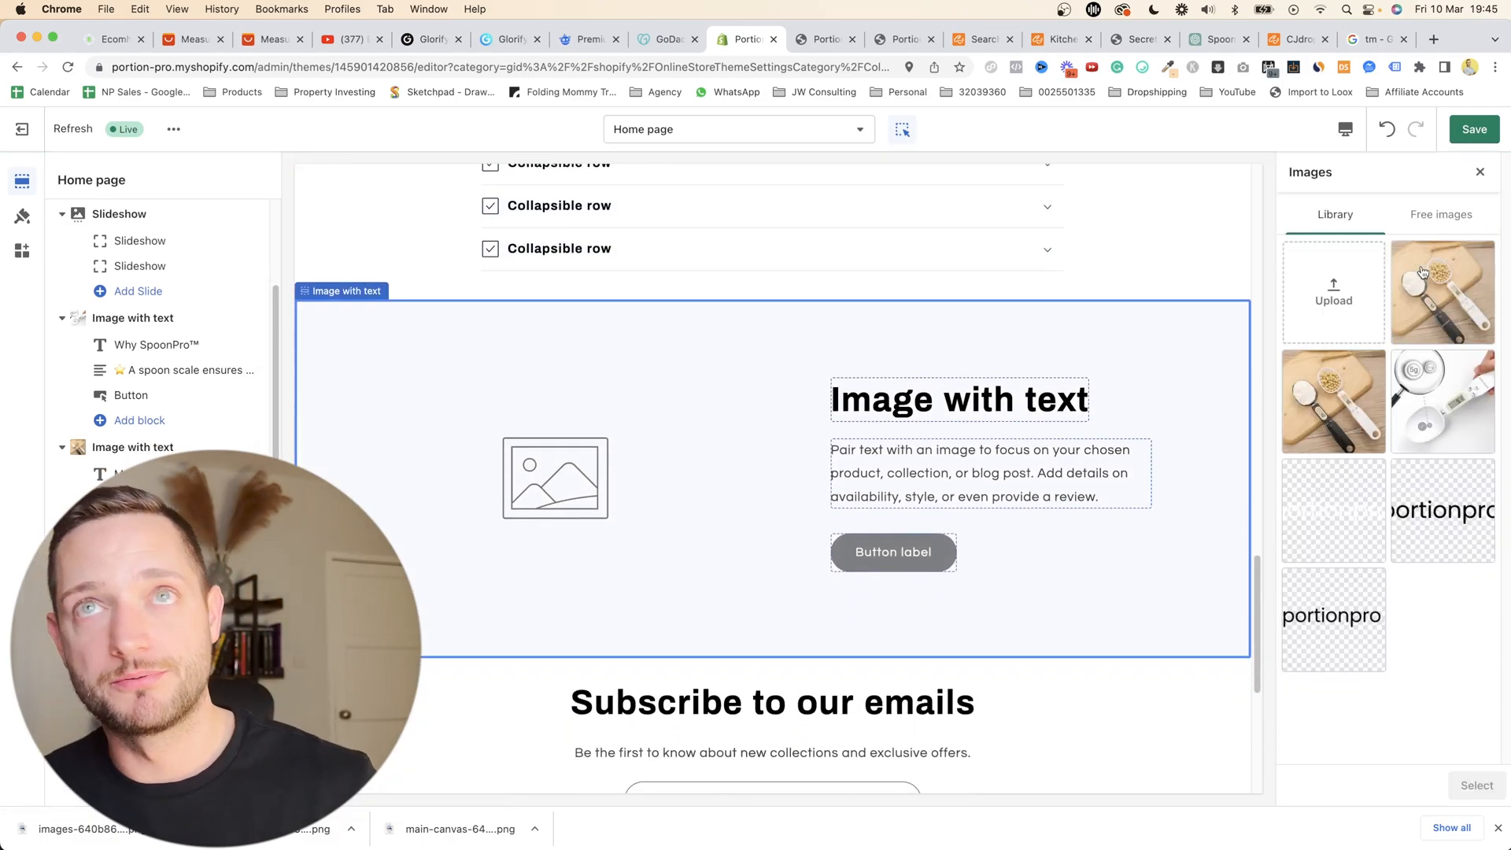
pyautogui.click(1359, 296)
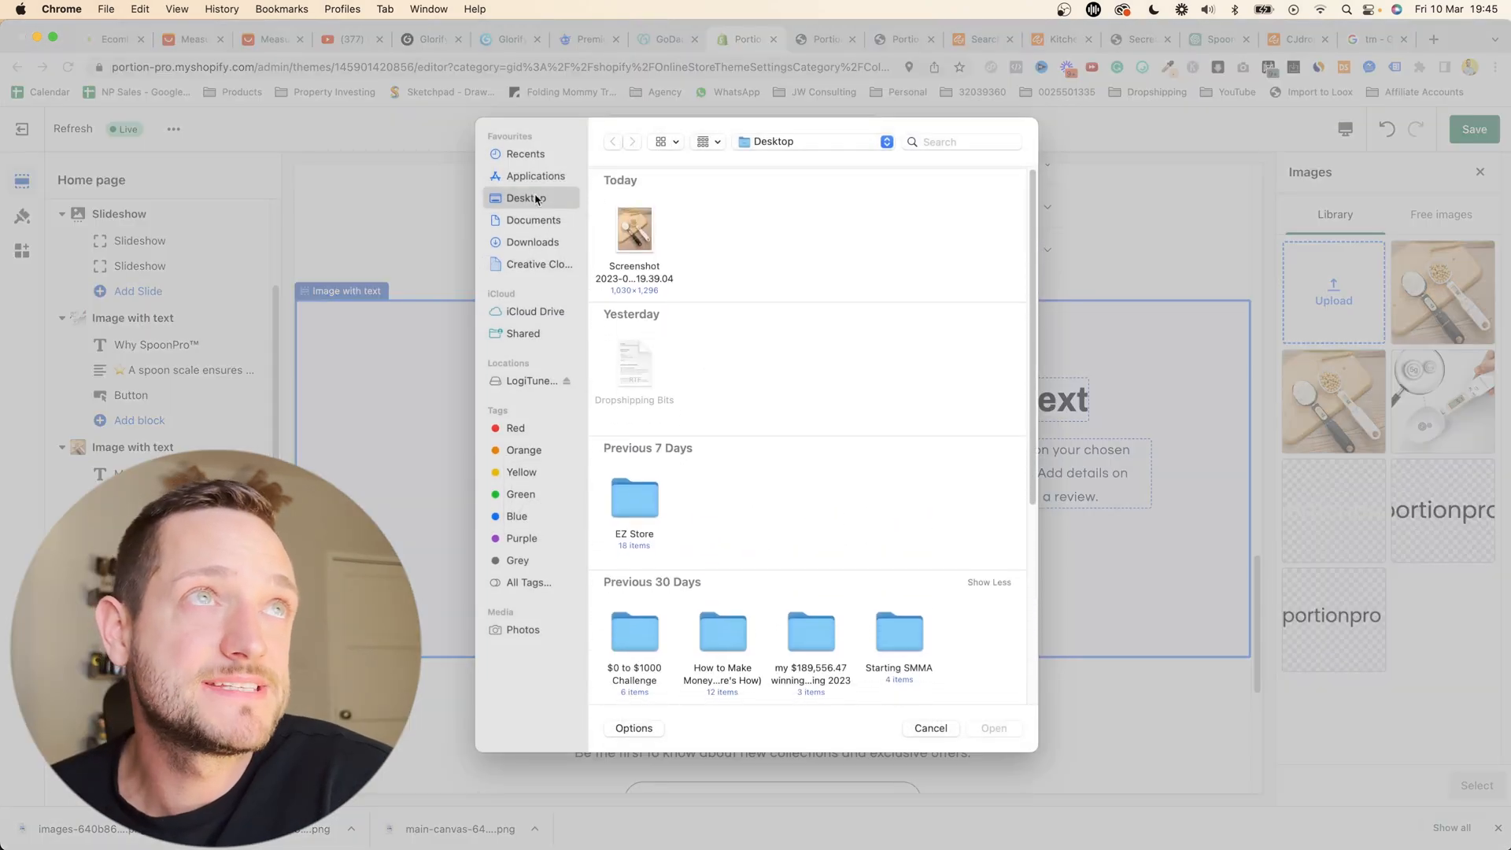
pyautogui.click(530, 243)
pyautogui.click(895, 222)
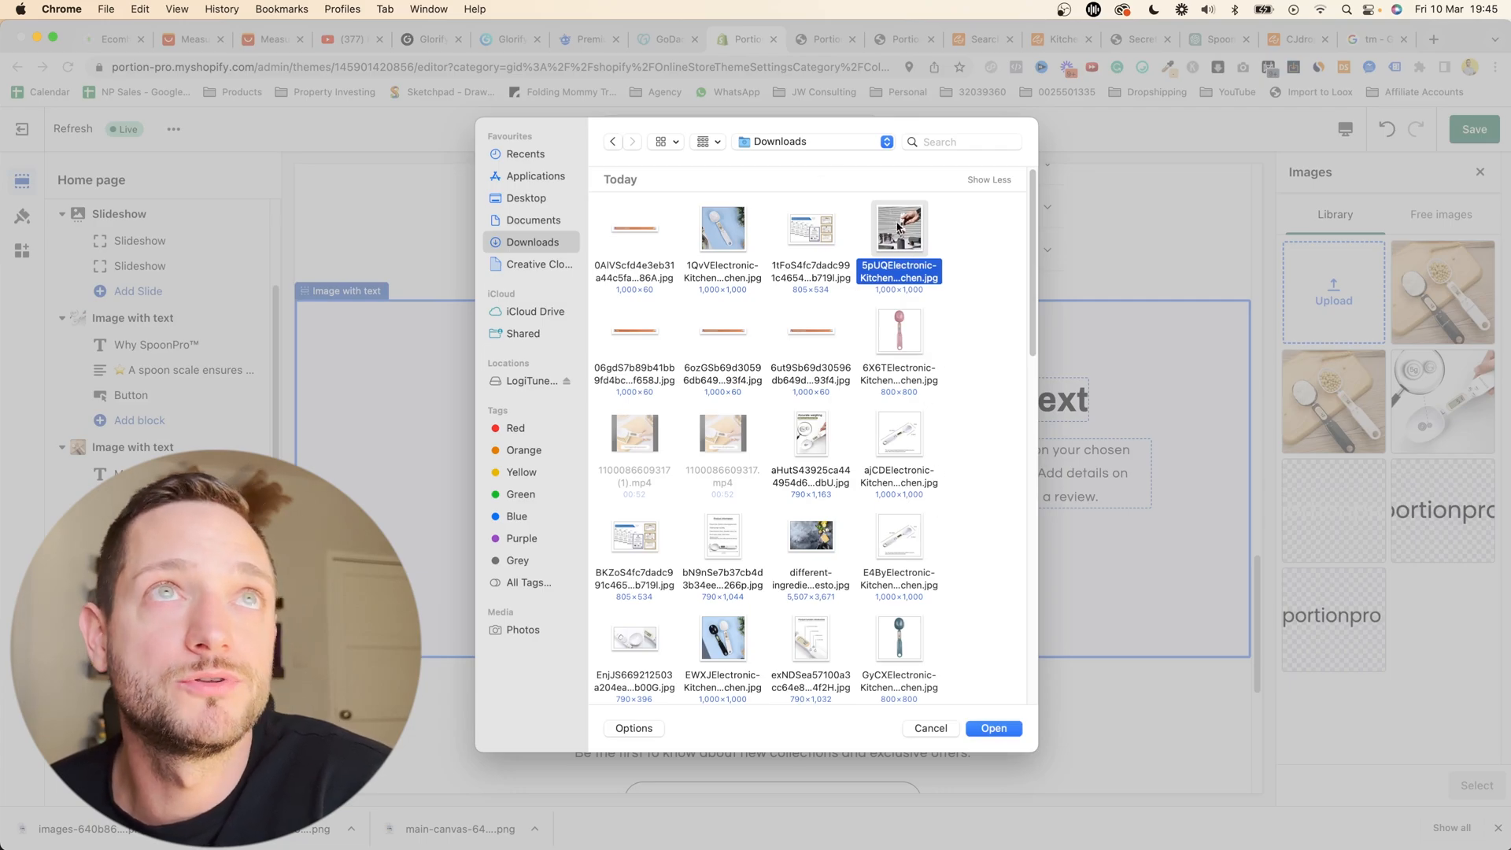
pyautogui.click(993, 729)
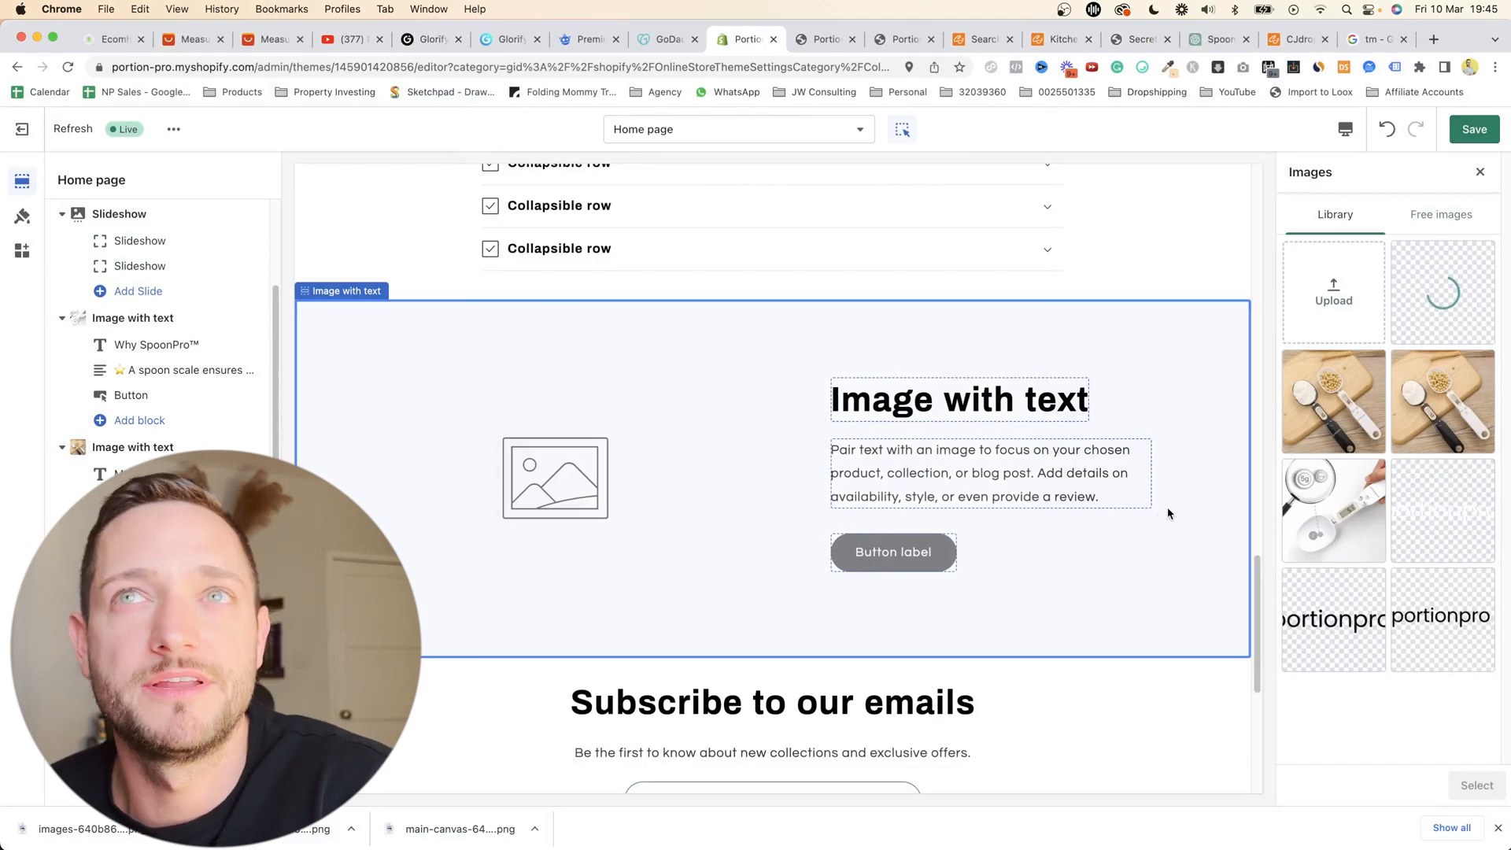
pyautogui.click(983, 369)
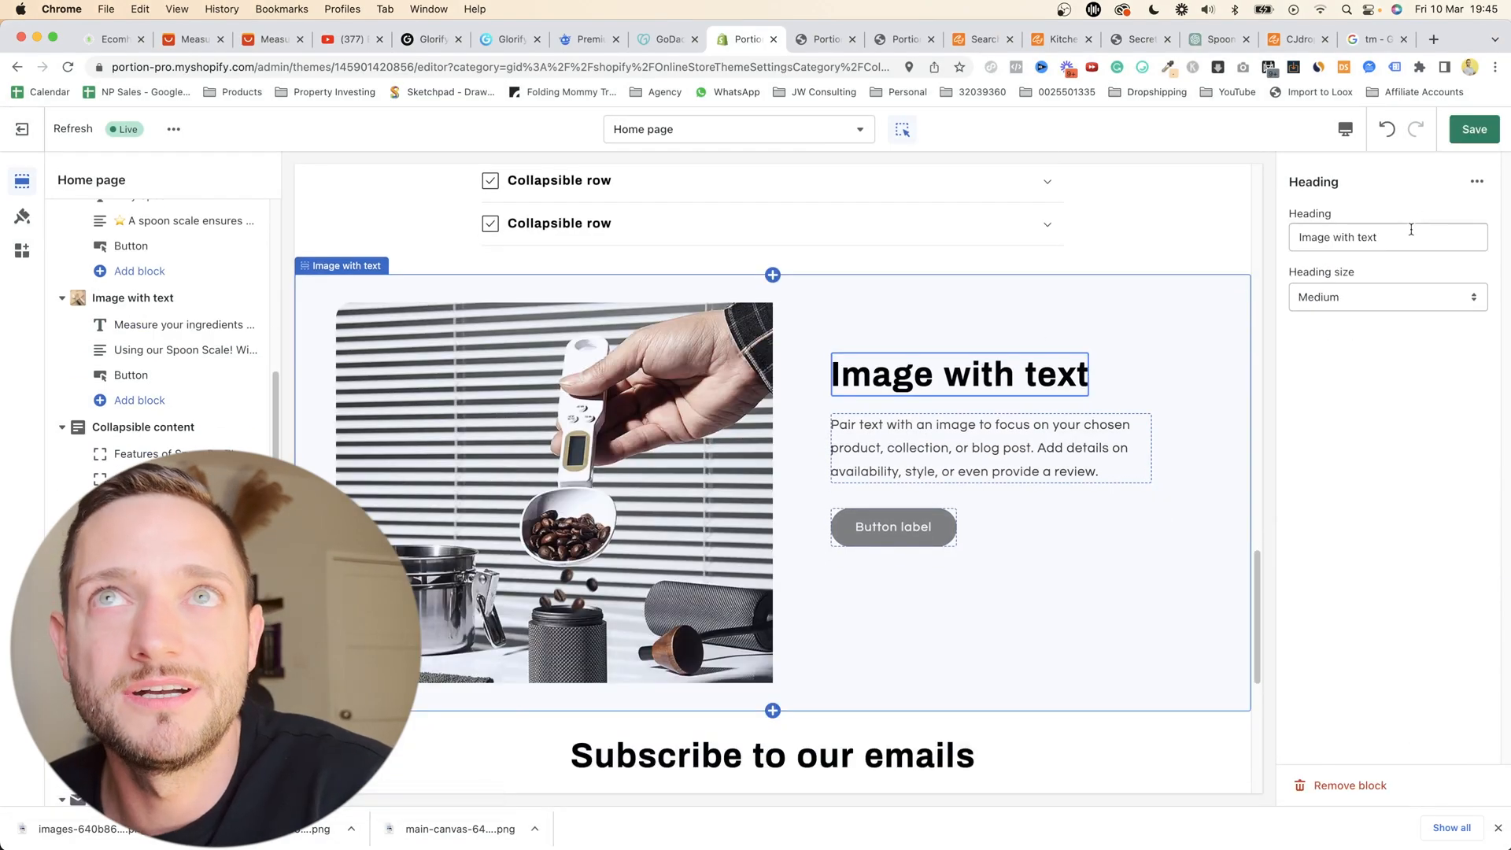
pyautogui.moveTo(1409, 233); pyautogui.dragTo(1256, 233)
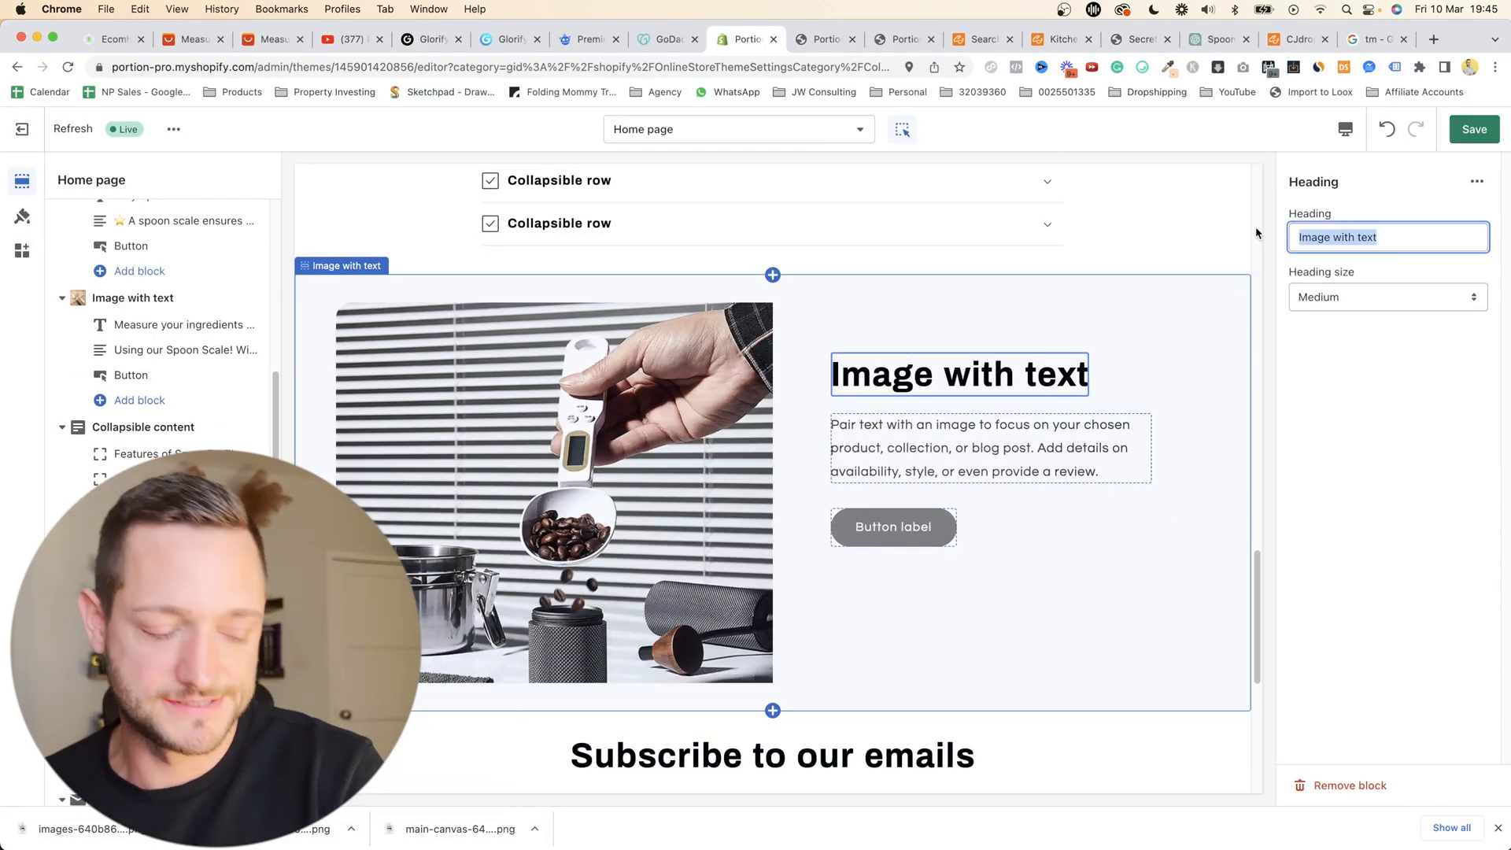
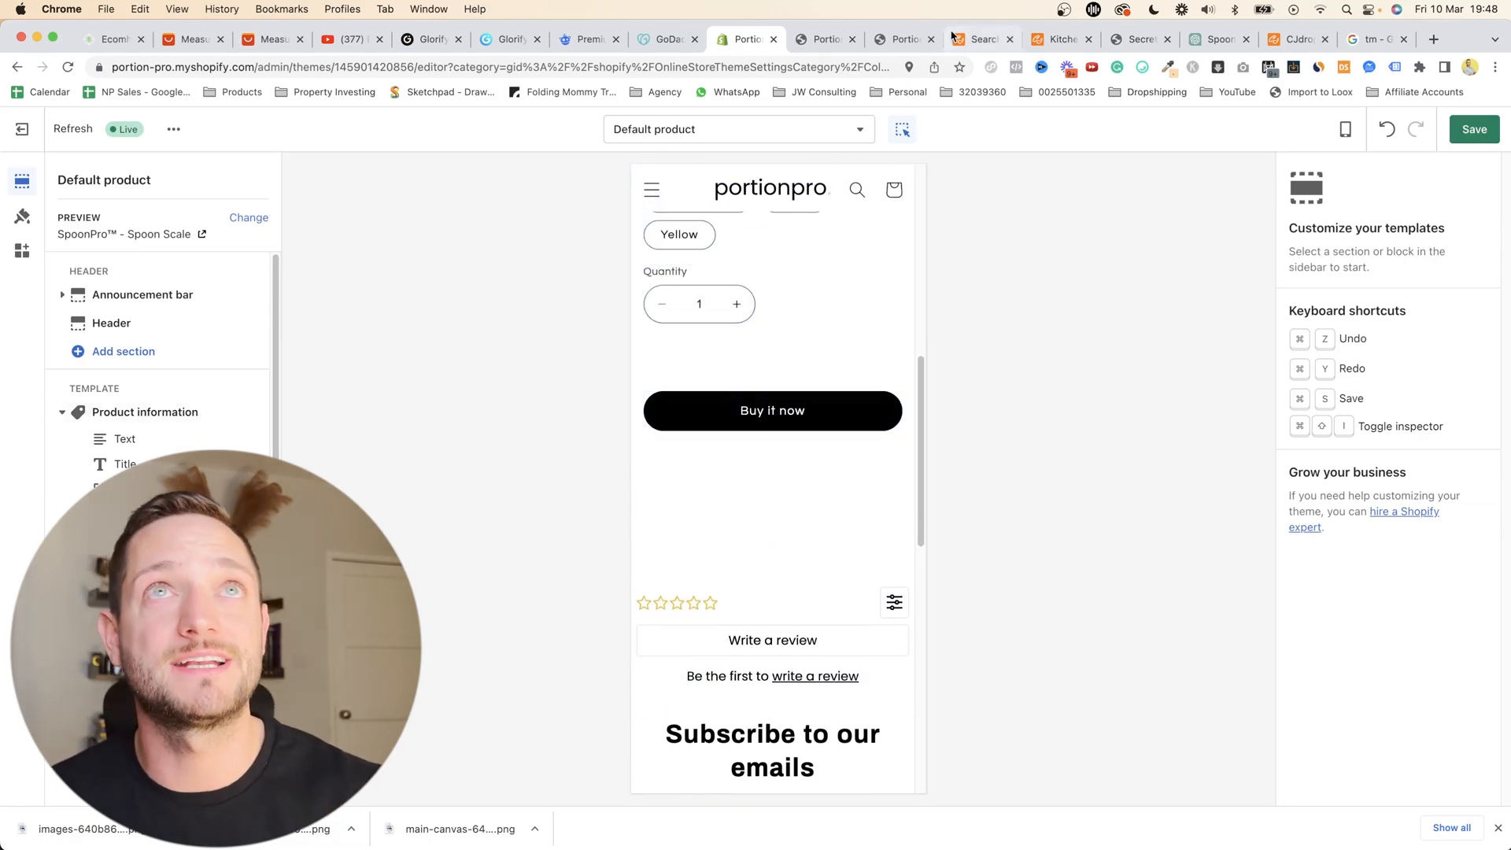
# - Open the venom-love.com product page and examine its section layout and the video's placement below the offer
pyautogui.click(1139, 39)
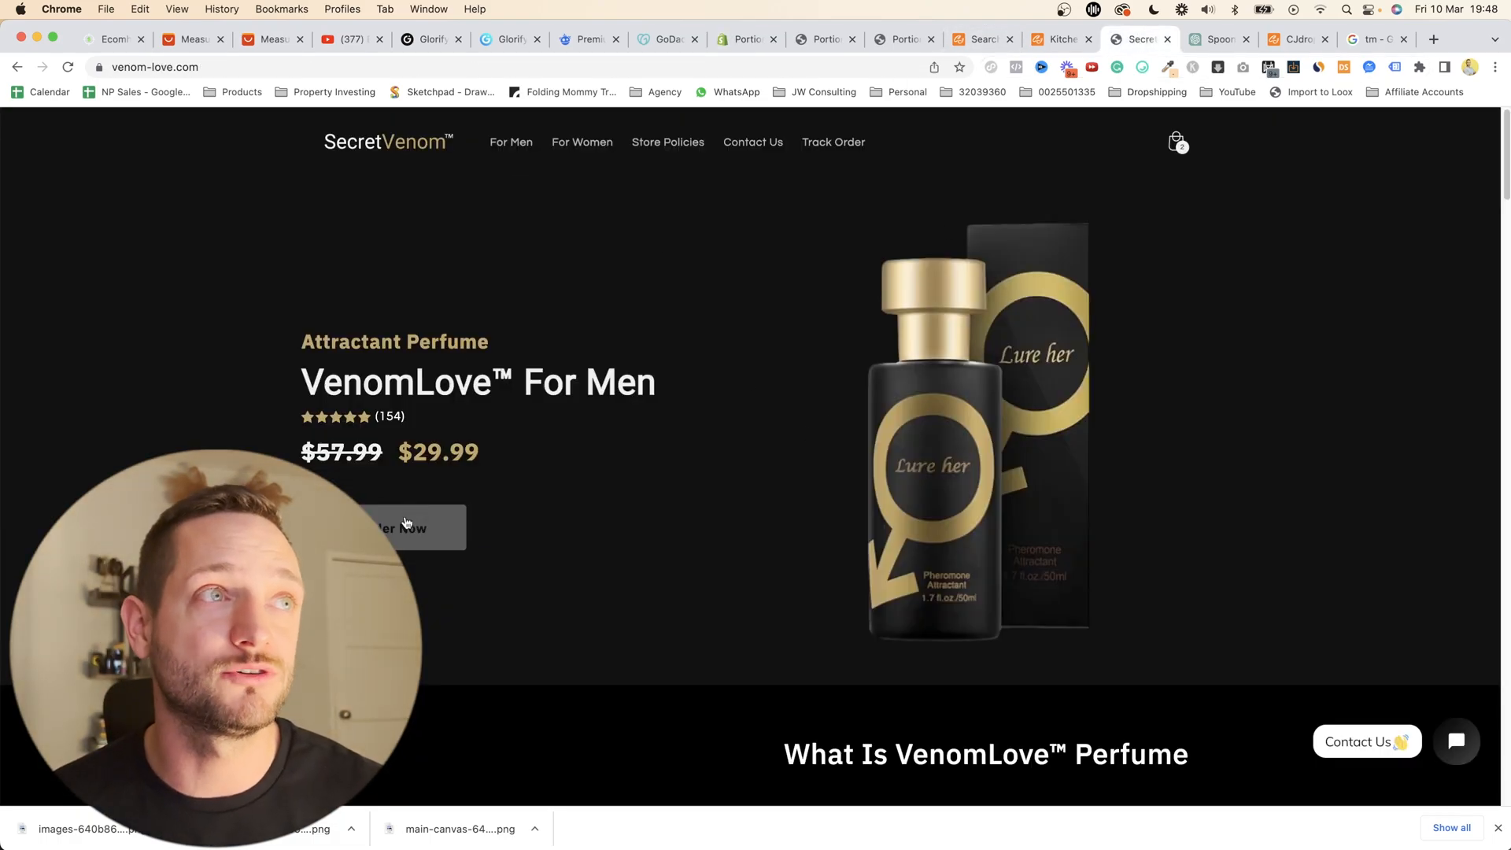
pyautogui.click(437, 520)
pyautogui.scroll(-3, 628, 474)
pyautogui.scroll(-15, 628, 473)
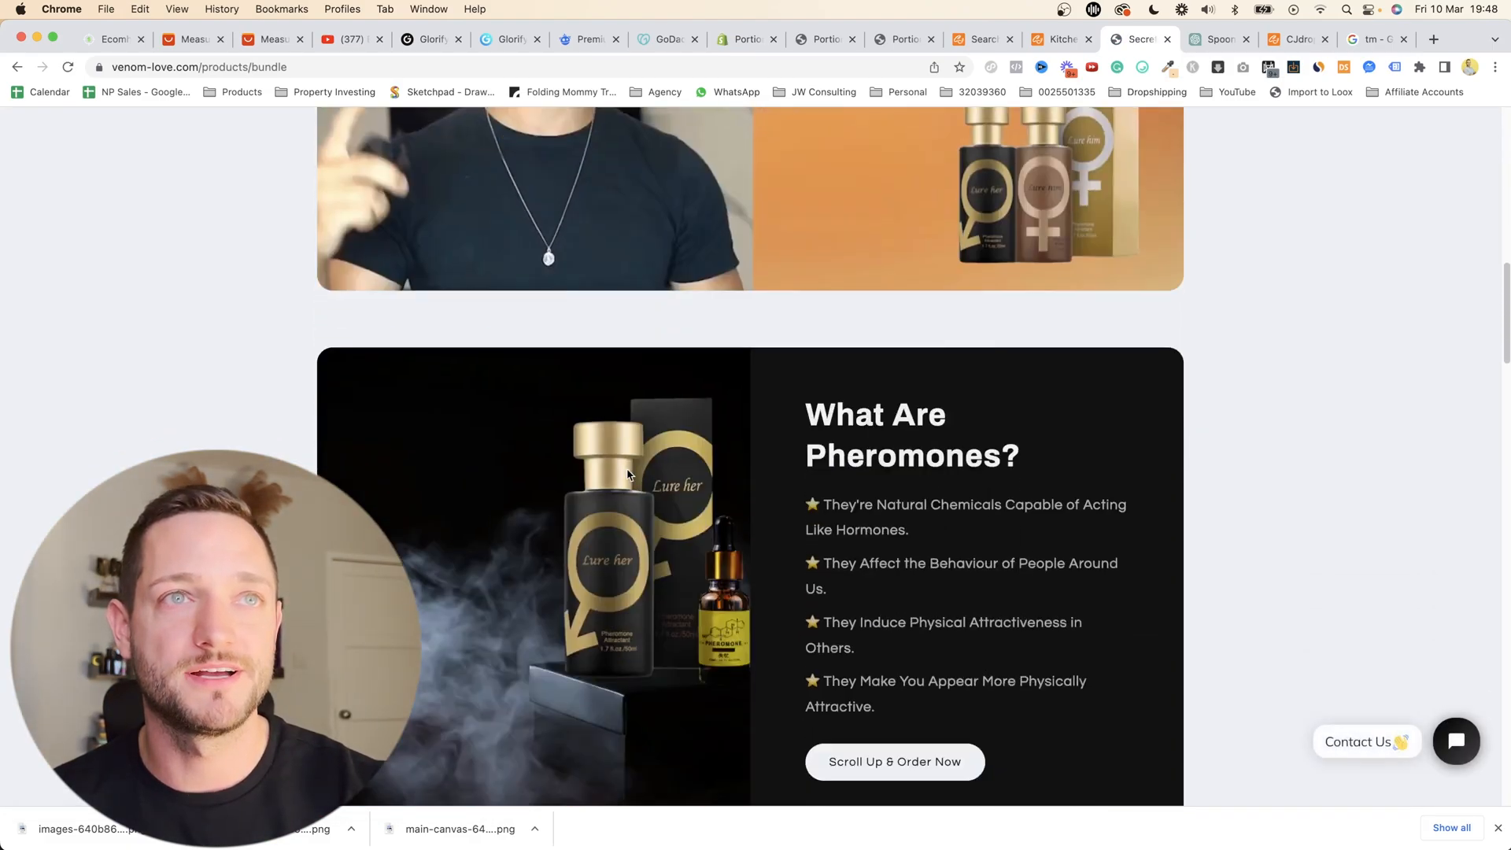
pyautogui.scroll(20, 625, 476)
pyautogui.scroll(-5, 806, 444)
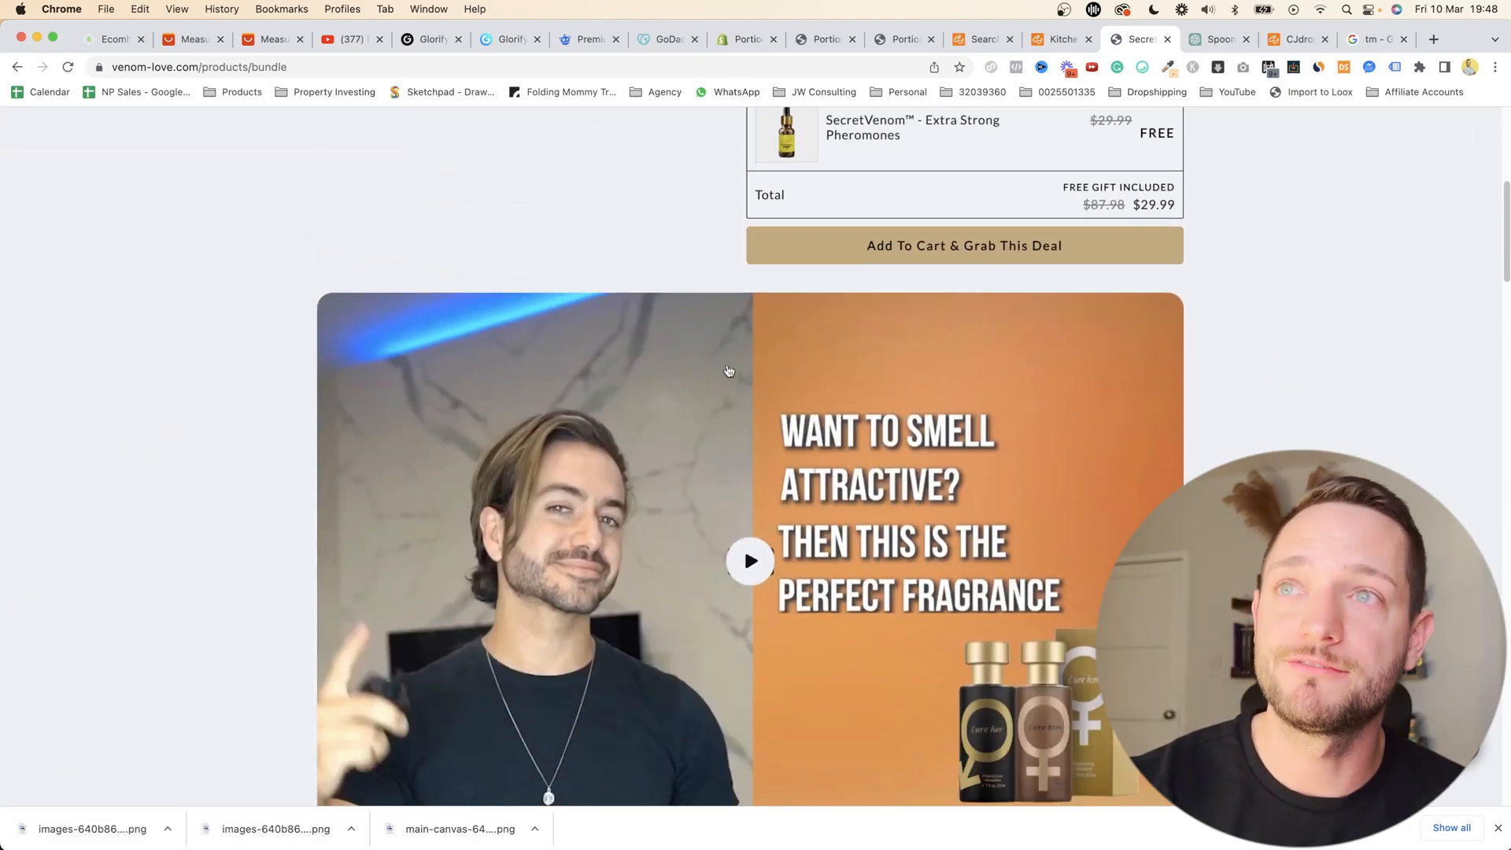
# - Add a Video section to the Default product template and place it directly below Product information
pyautogui.click(744, 38)
pyautogui.scroll(-2, 823, 513)
pyautogui.scroll(-2, 184, 435)
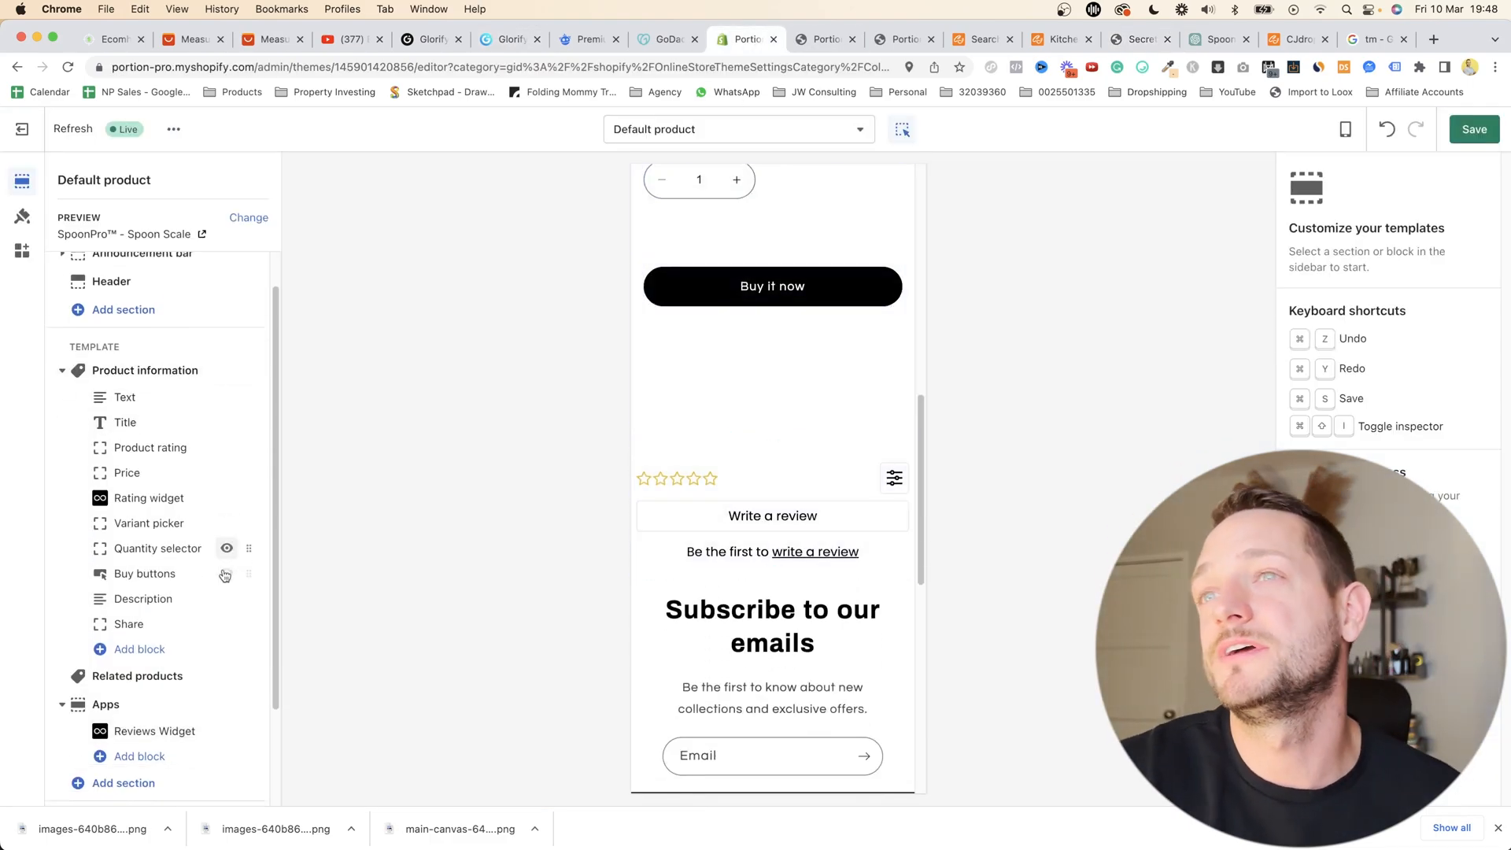
pyautogui.scroll(-2, 126, 636)
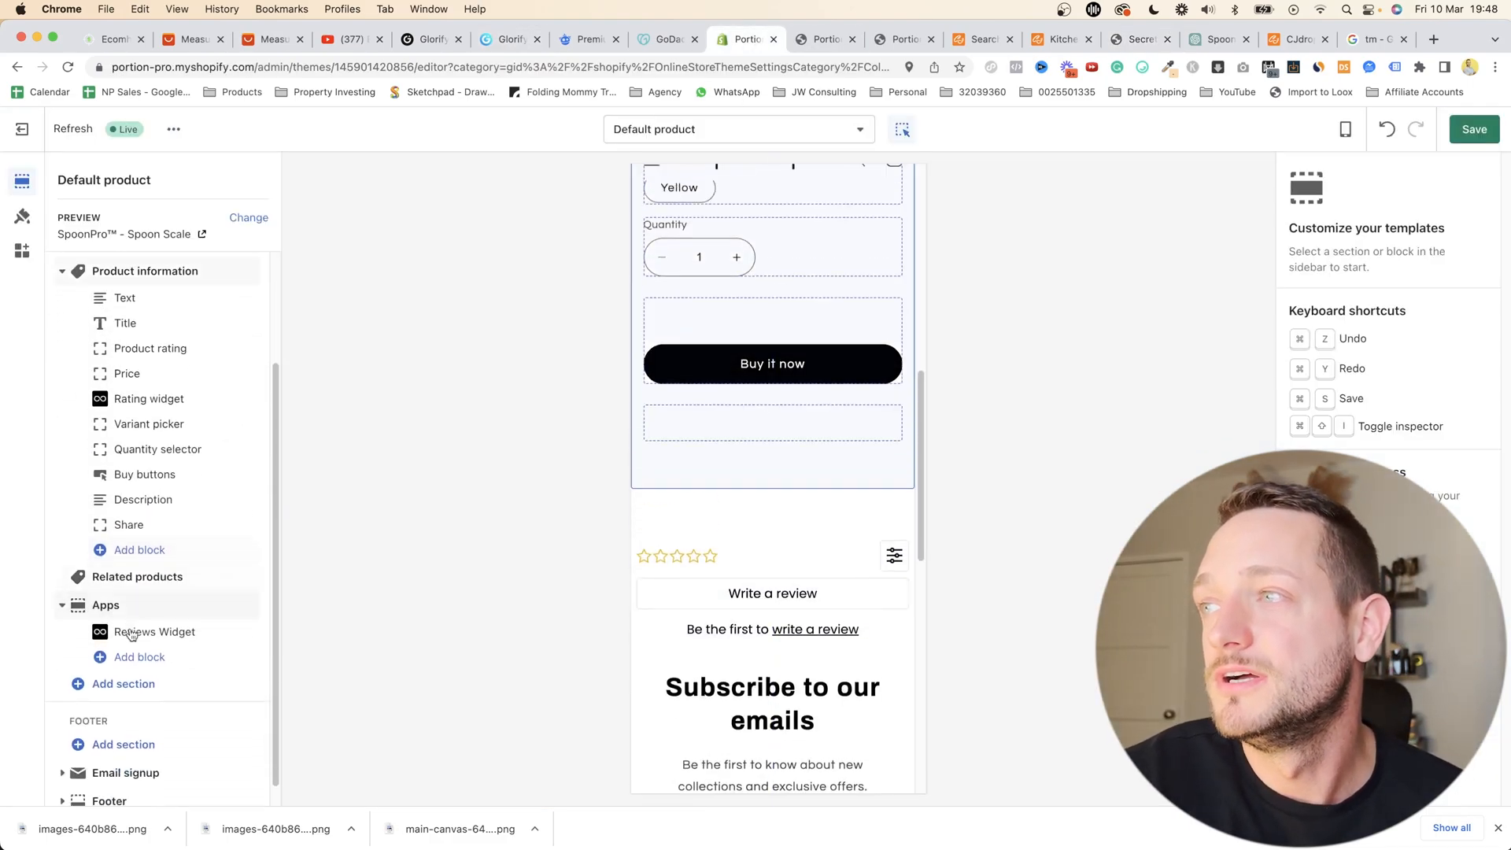
pyautogui.click(120, 661)
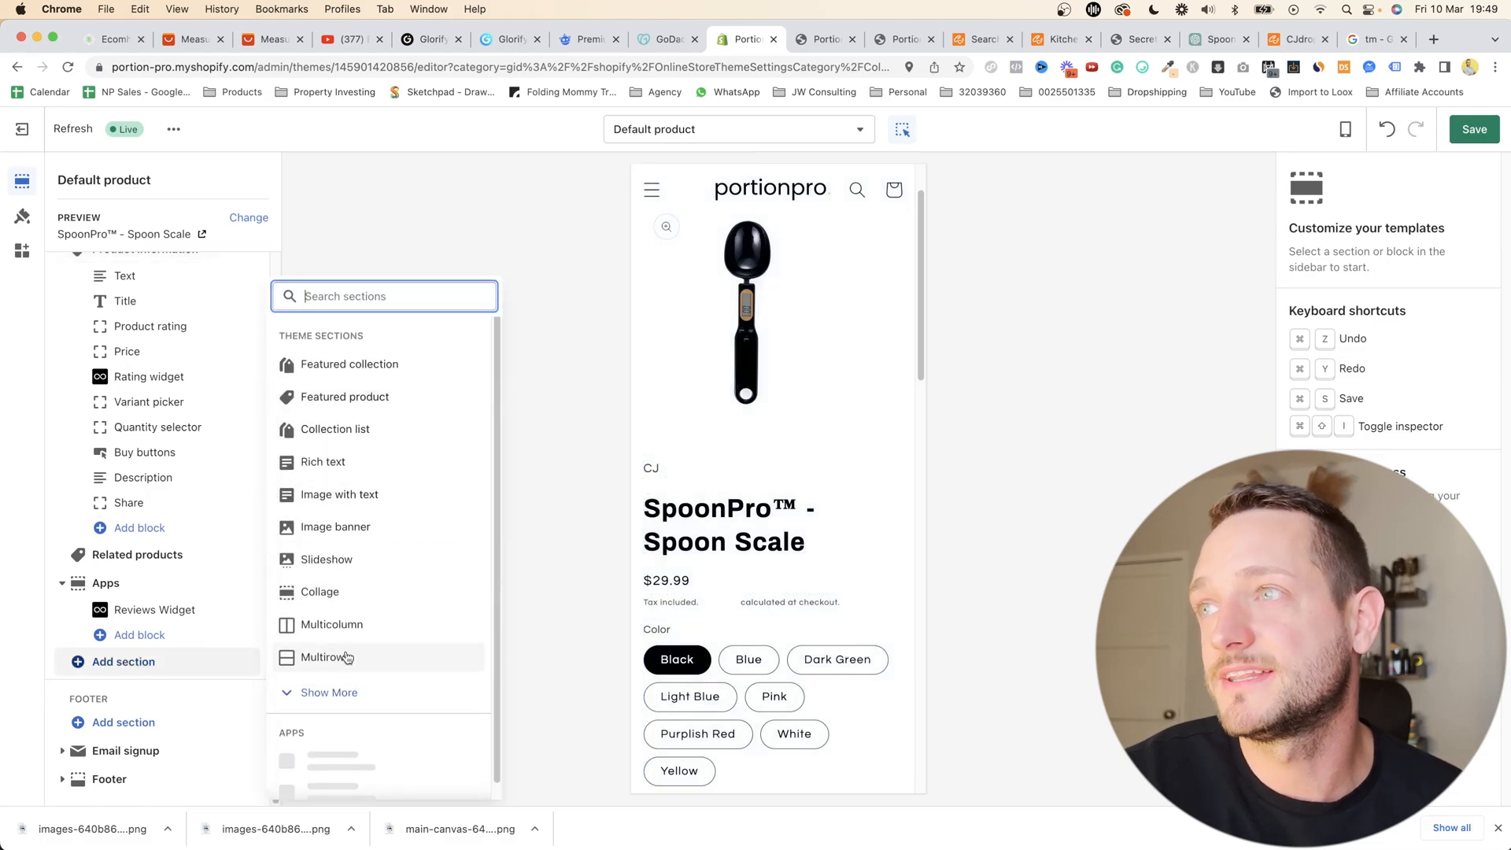
pyautogui.scroll(-3, 346, 629)
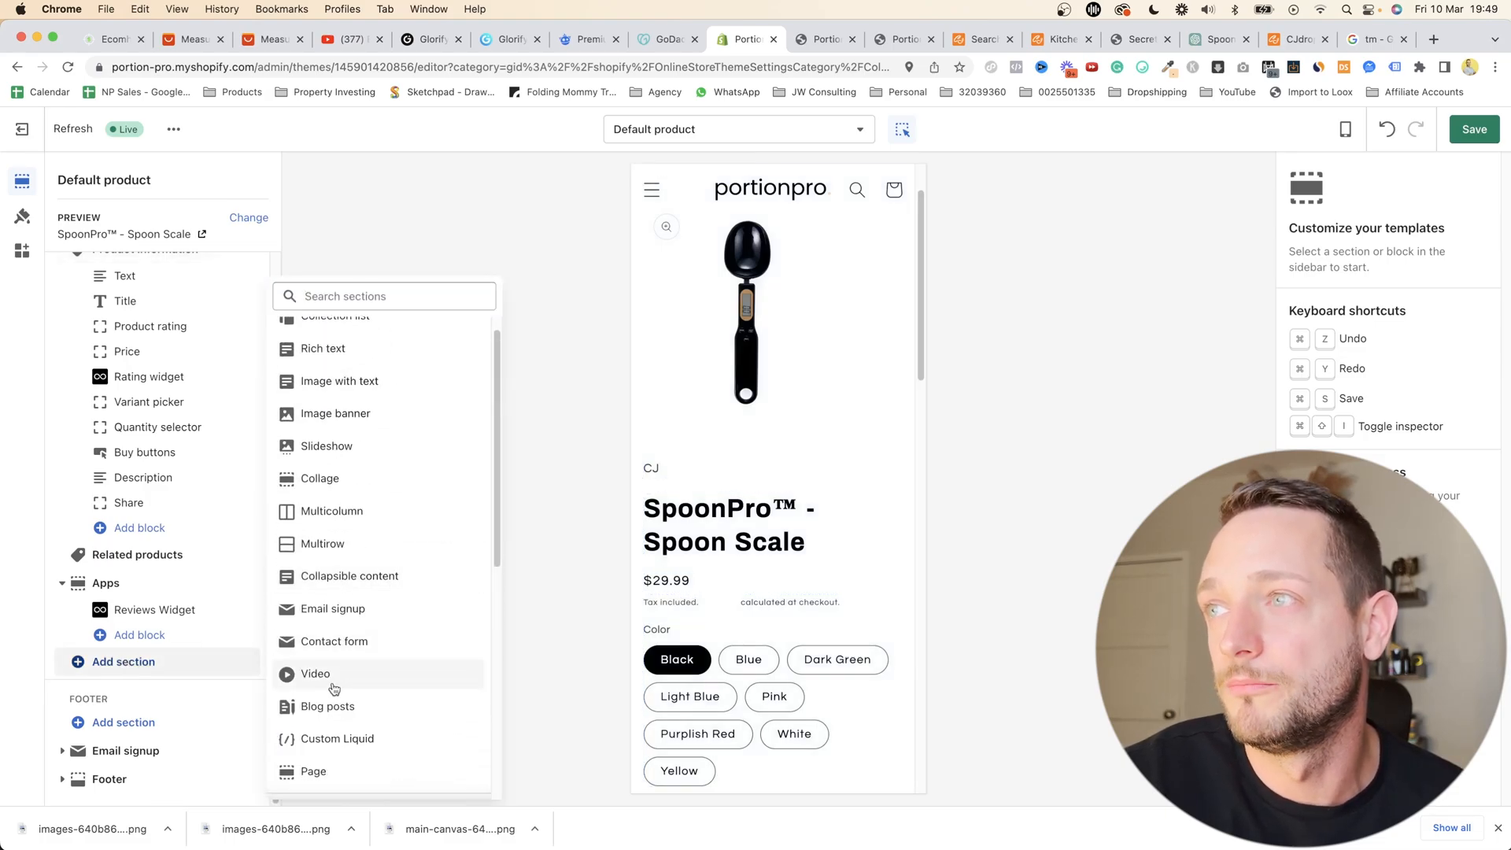
pyautogui.click(328, 684)
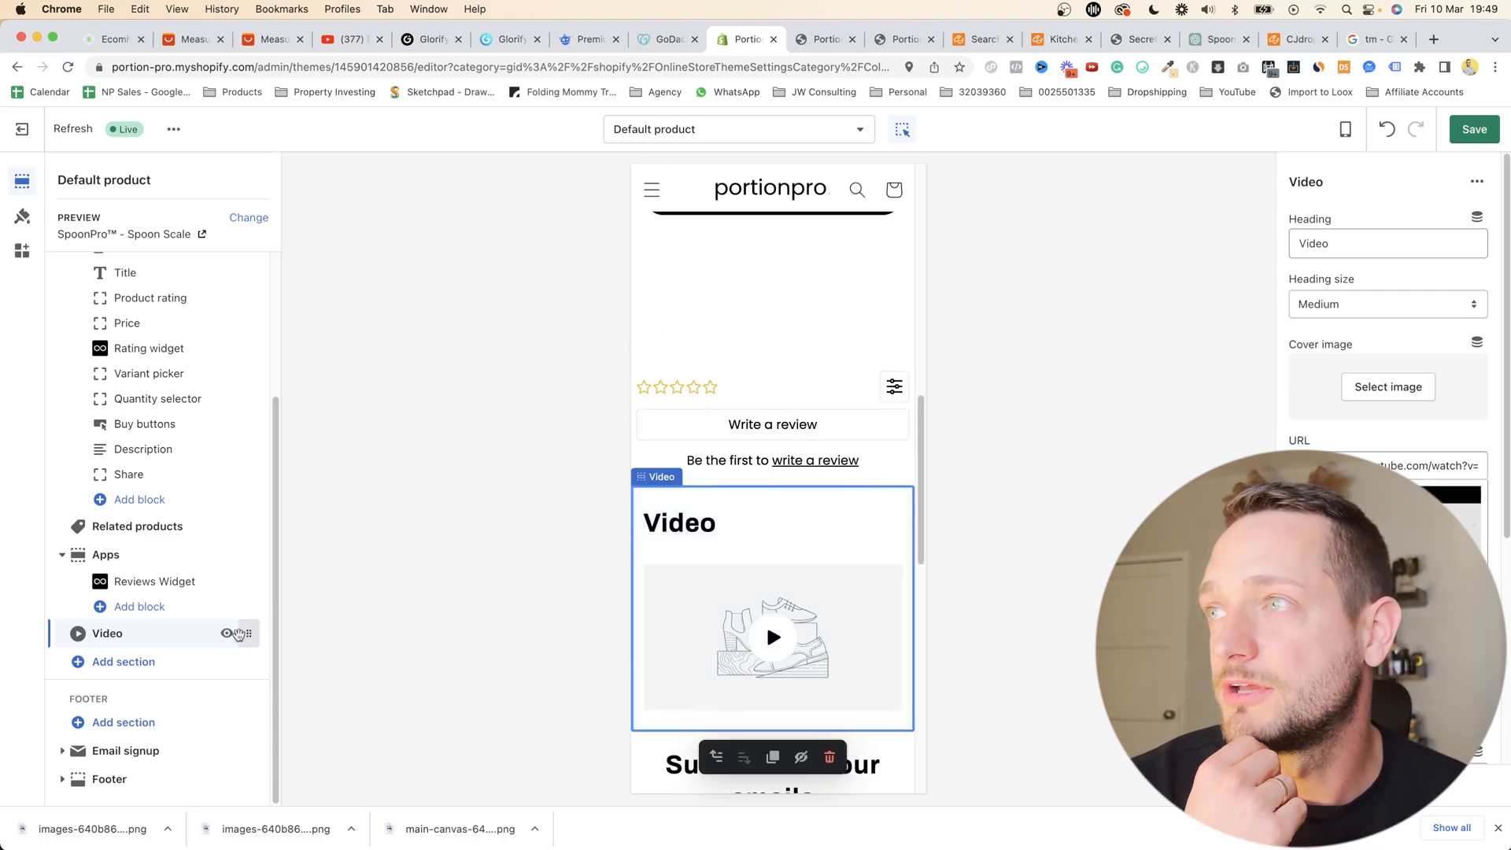
pyautogui.moveTo(247, 631); pyautogui.dragTo(257, 535)
# - Change the product page's variant picker so that colors are chosen from a dropdown
pyautogui.scroll(8, 800, 539)
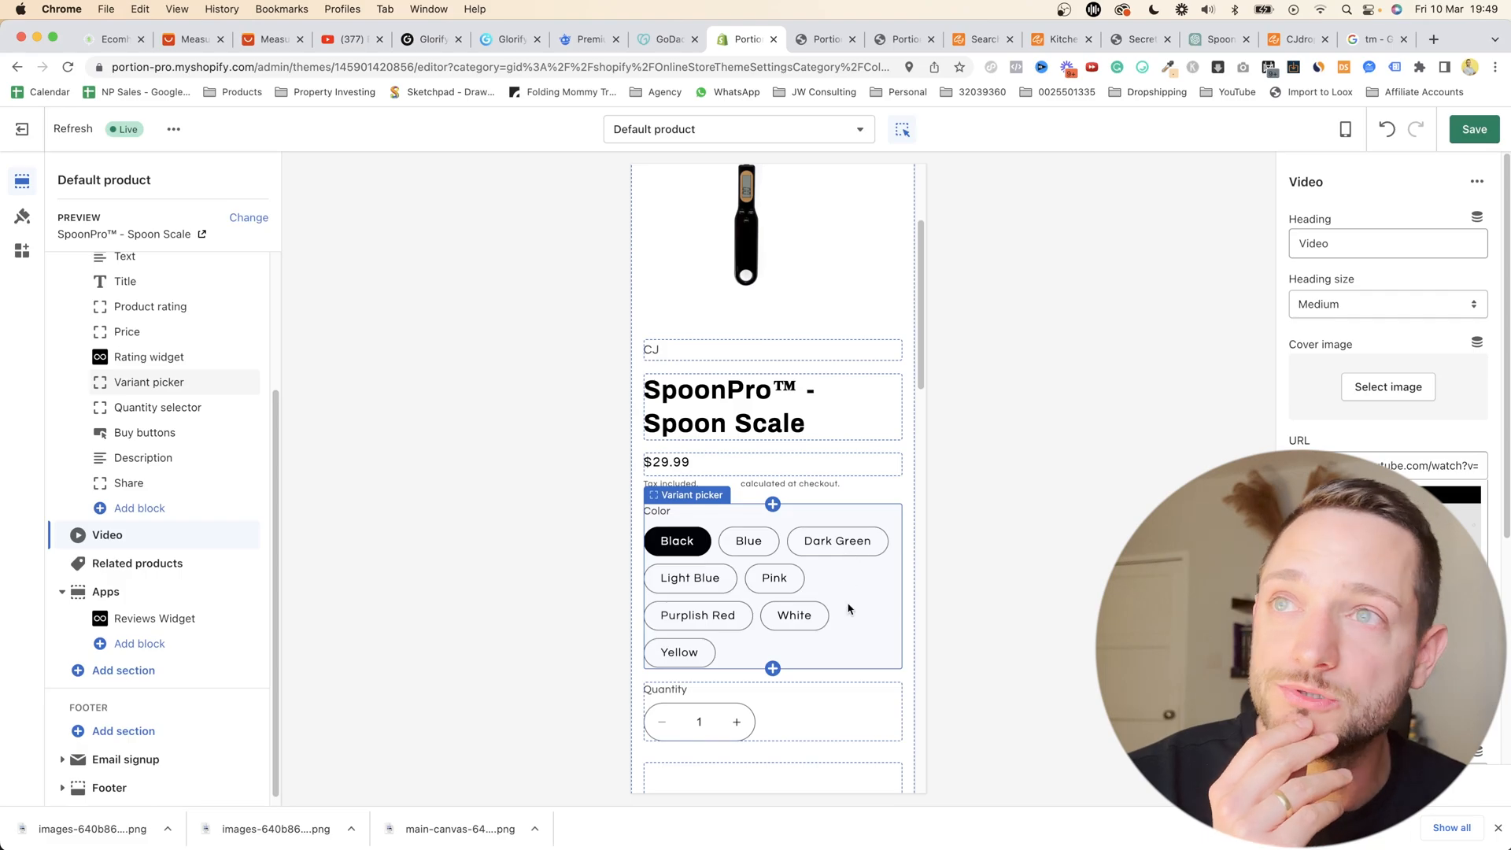
pyautogui.click(849, 609)
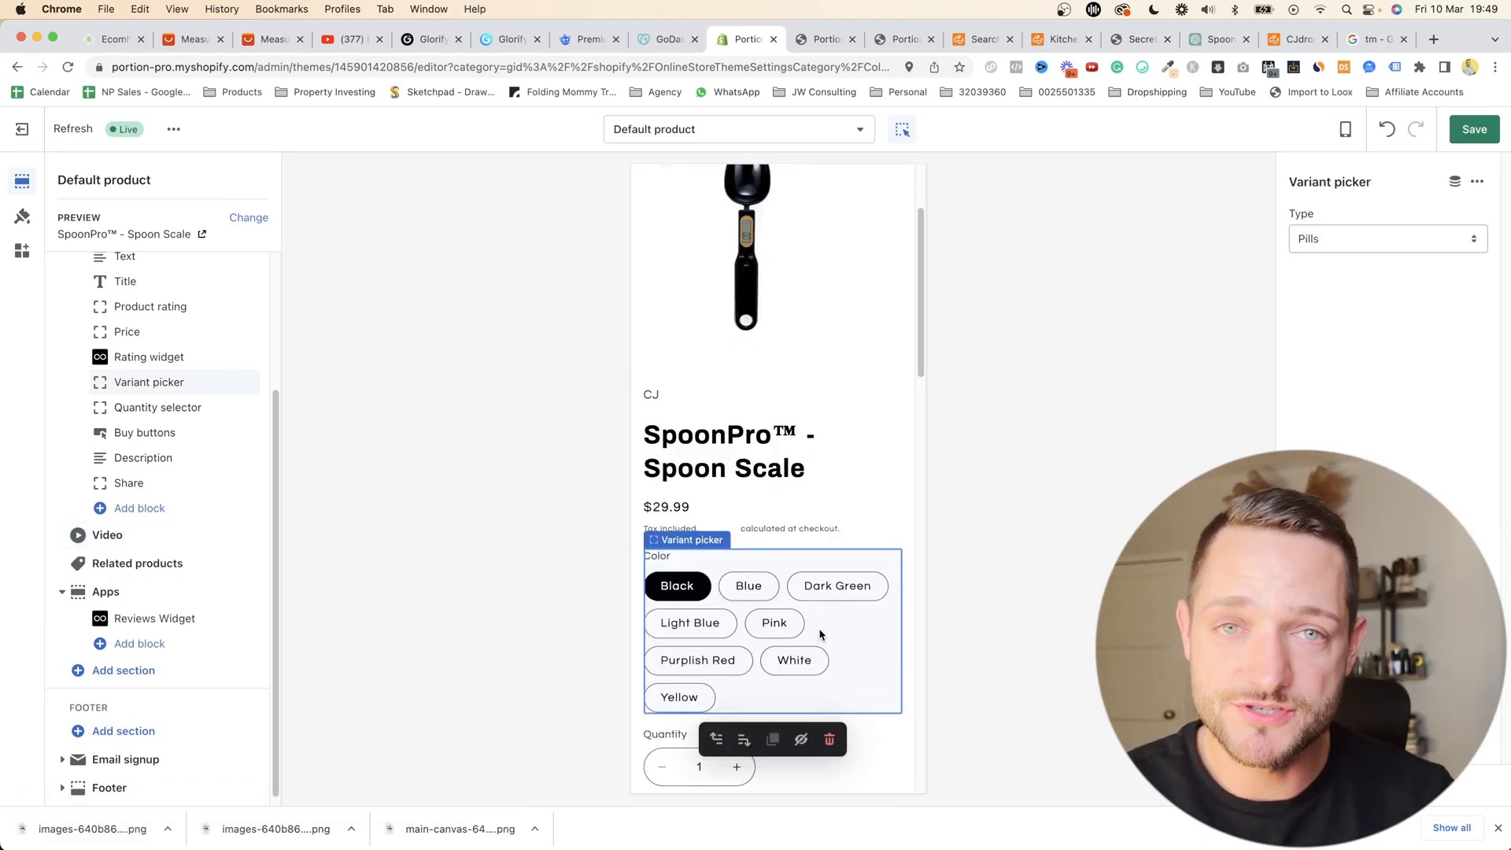
pyautogui.click(1326, 246)
pyautogui.click(1336, 228)
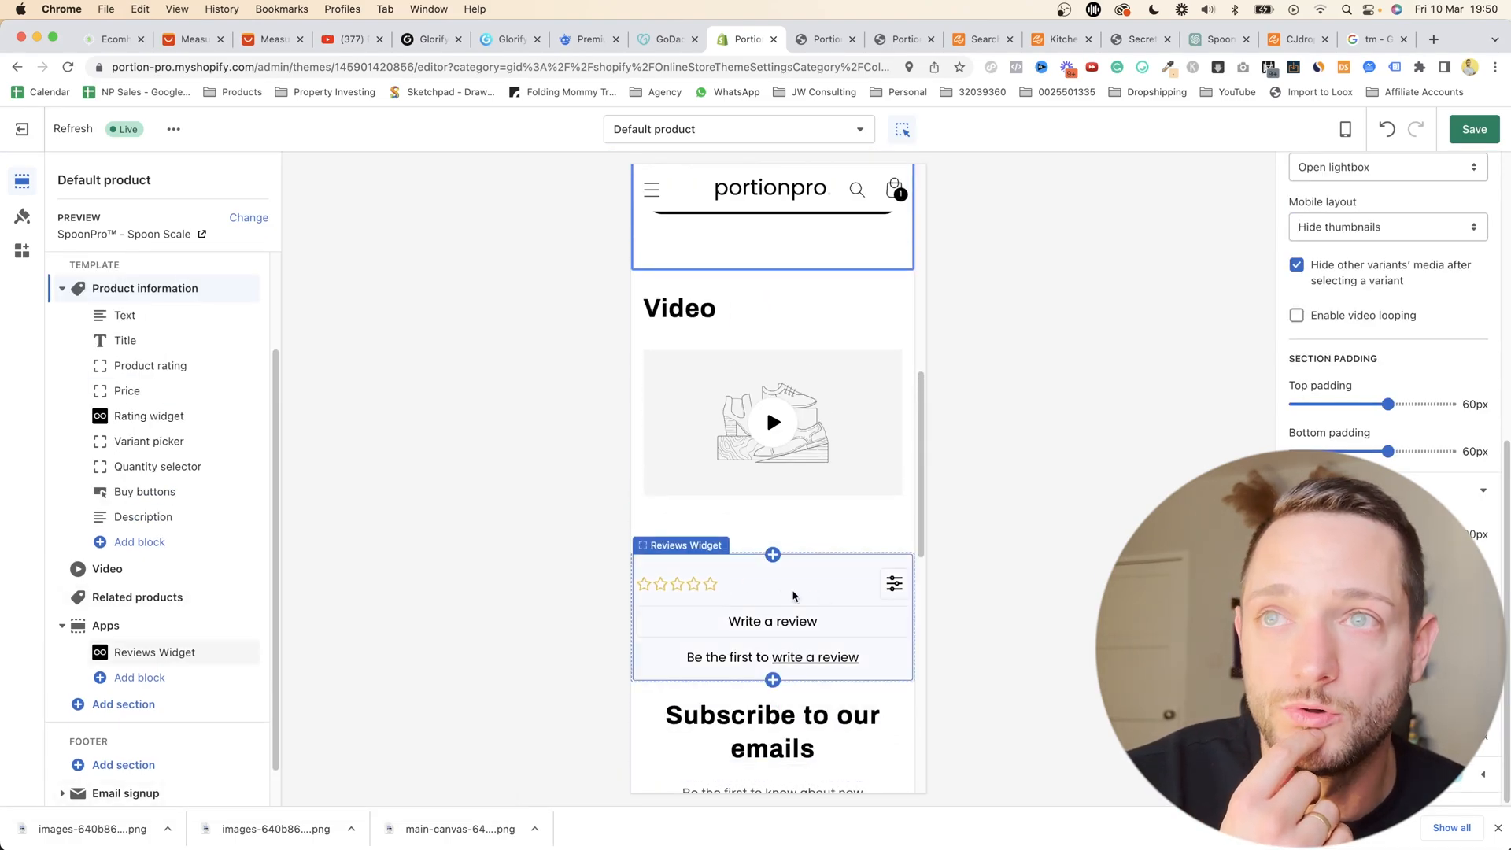
pyautogui.scroll(6, 806, 596)
pyautogui.scroll(3, 837, 666)
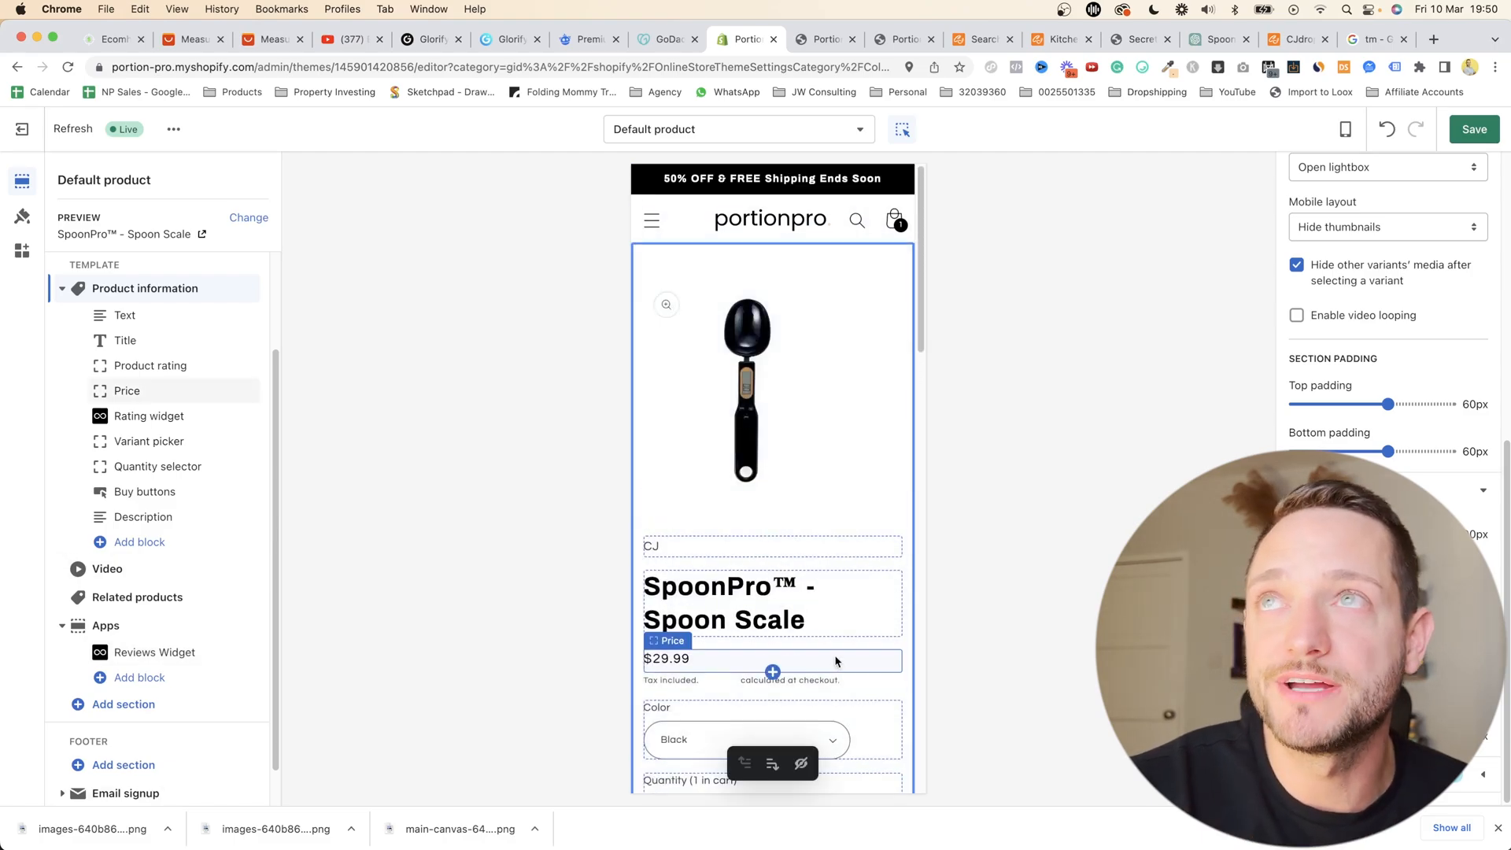
pyautogui.scroll(-6, 798, 680)
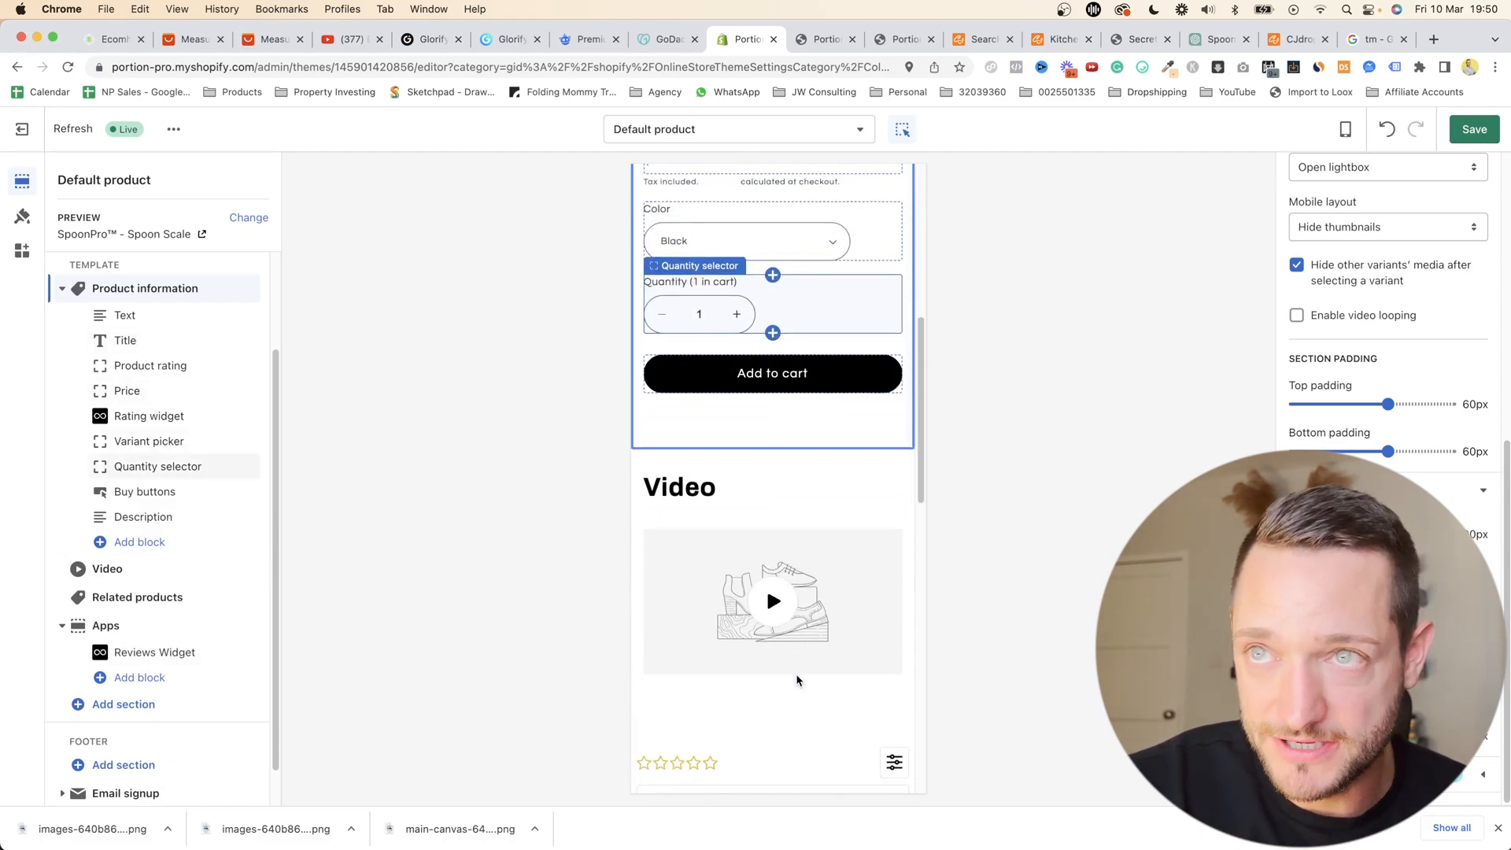
# - Save the Default product template and exit the theme editor to the store admin
pyautogui.scroll(6, 798, 680)
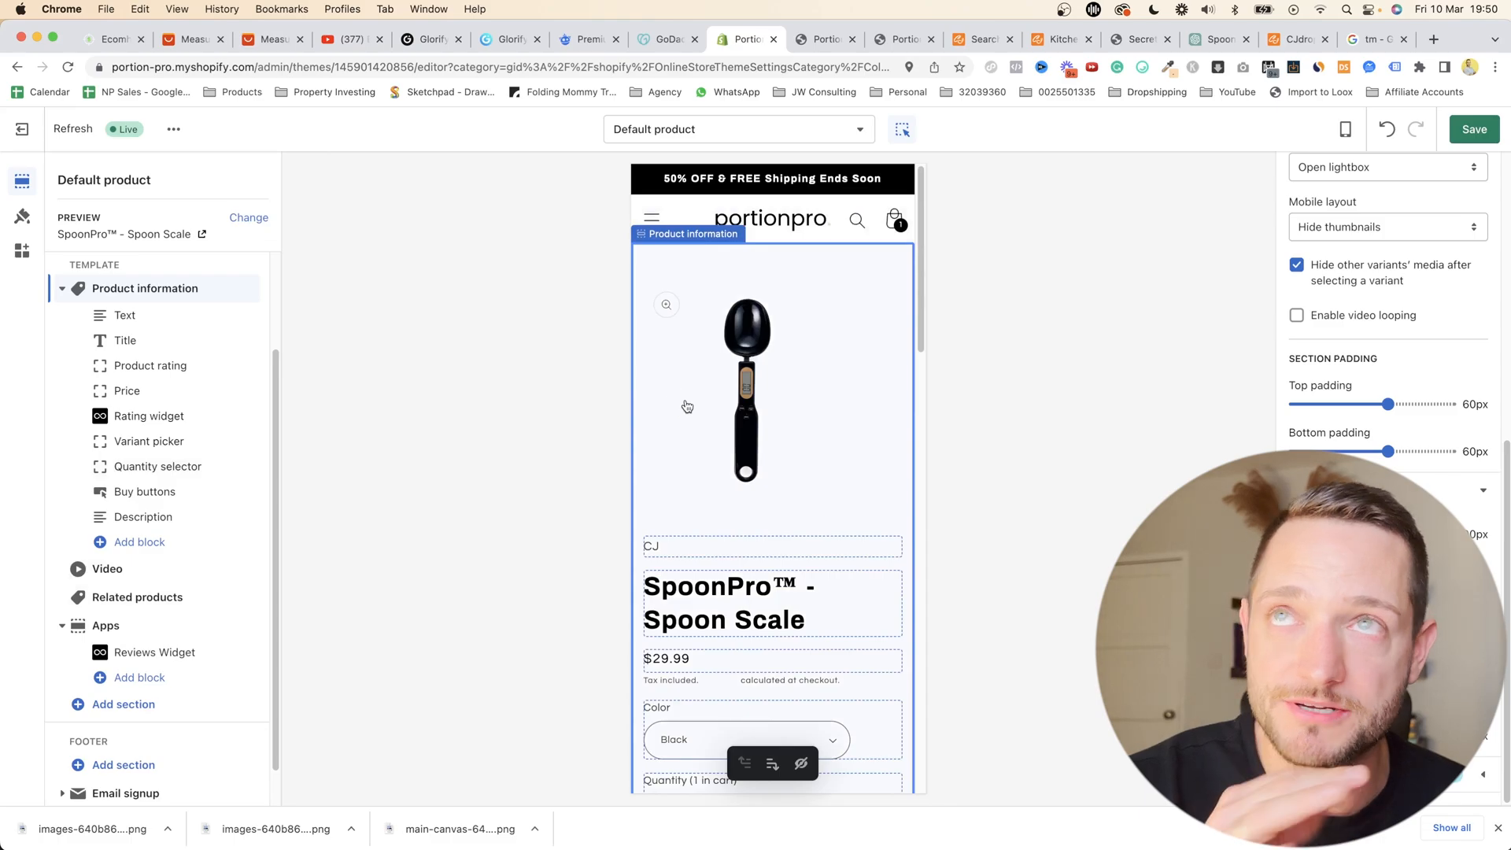
pyautogui.click(1475, 131)
pyautogui.click(25, 128)
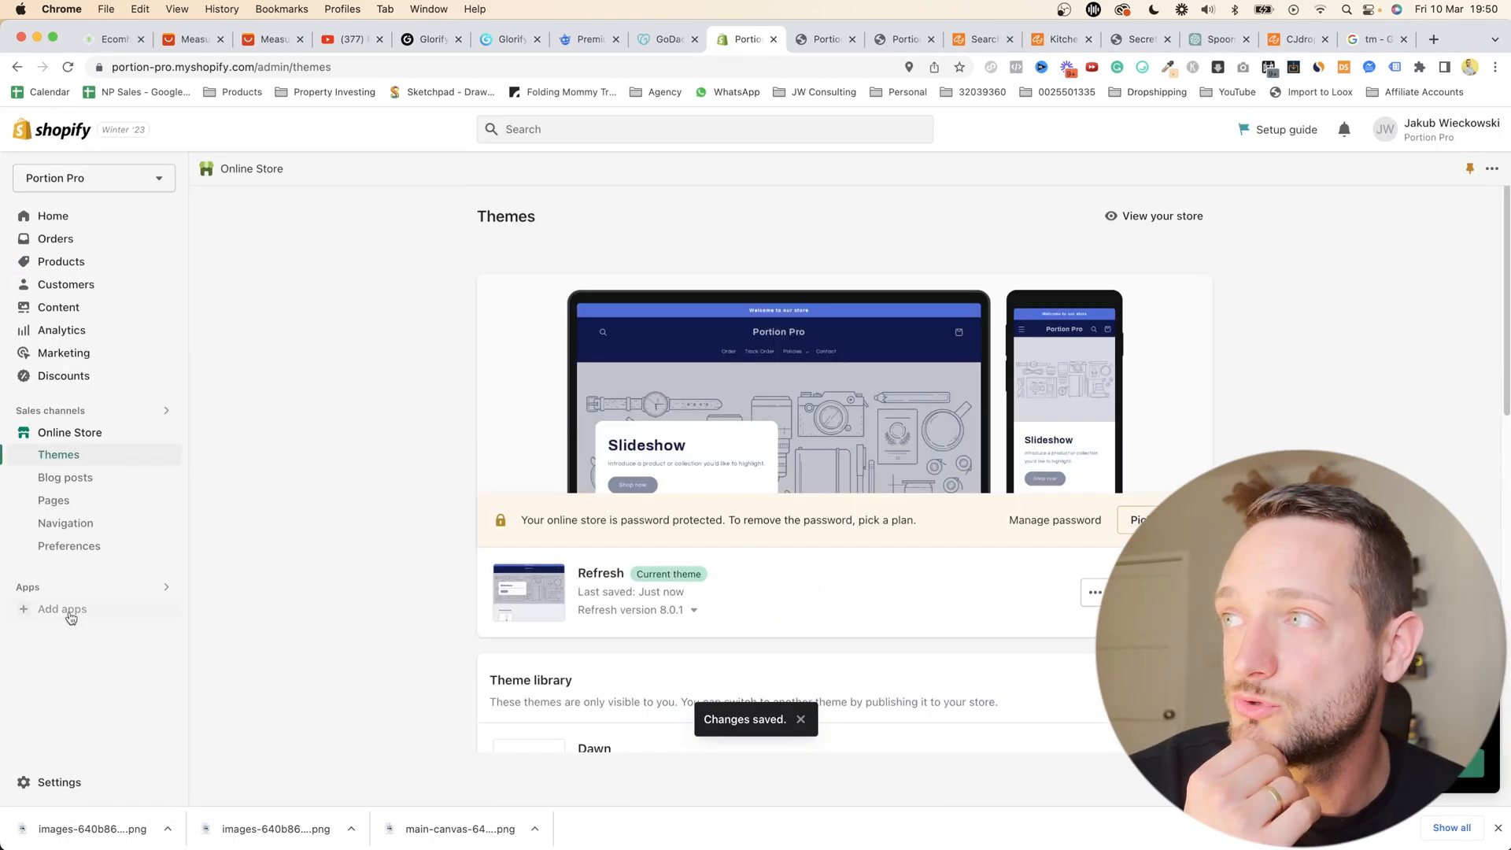
# - Open the Loox app's review import page and add its Import to Loox button to the browser's bookmarks bar
pyautogui.click(67, 612)
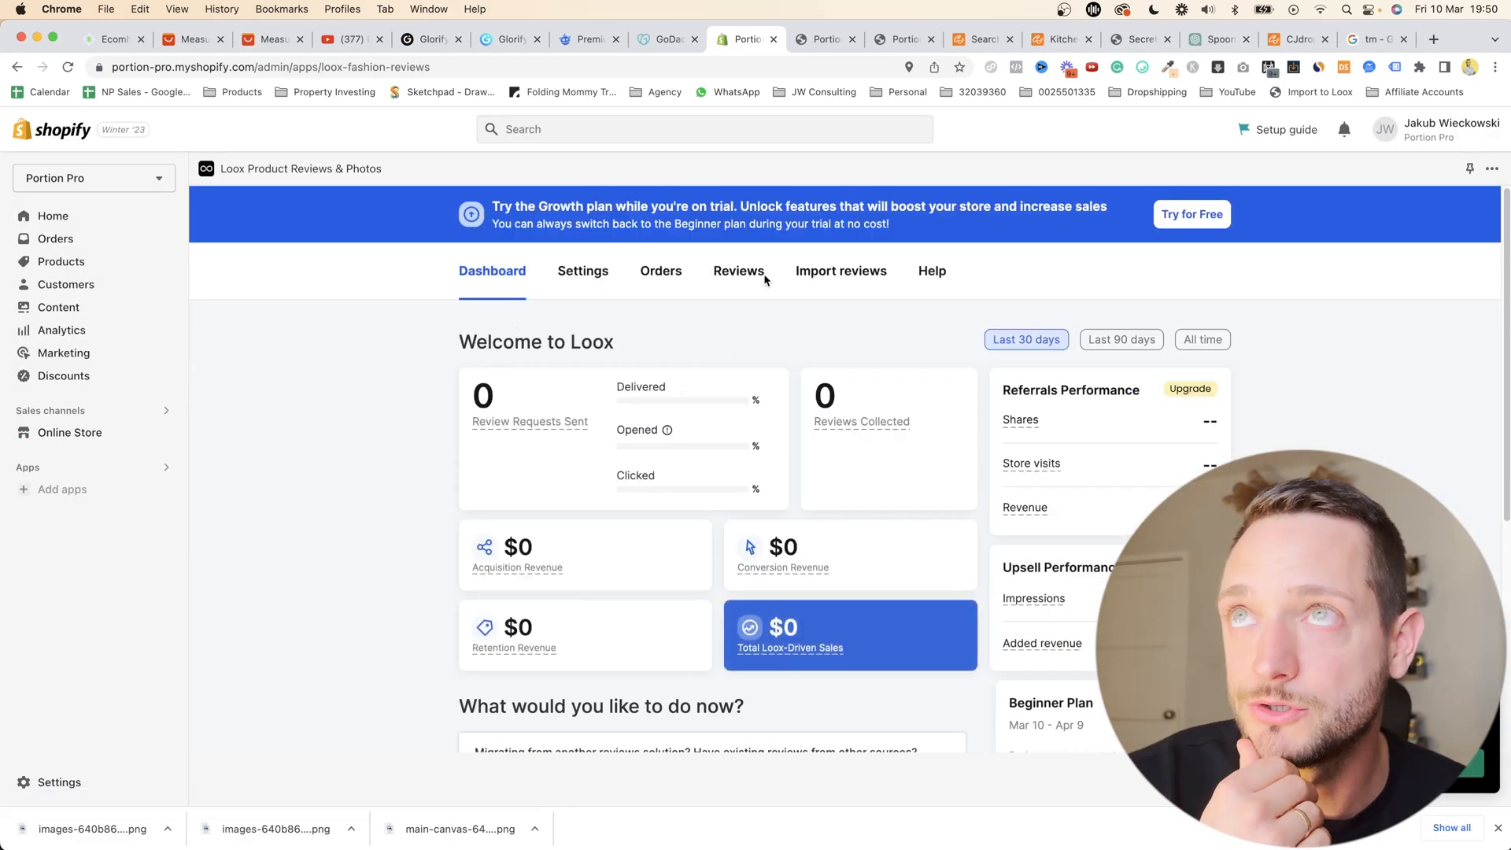
pyautogui.click(841, 271)
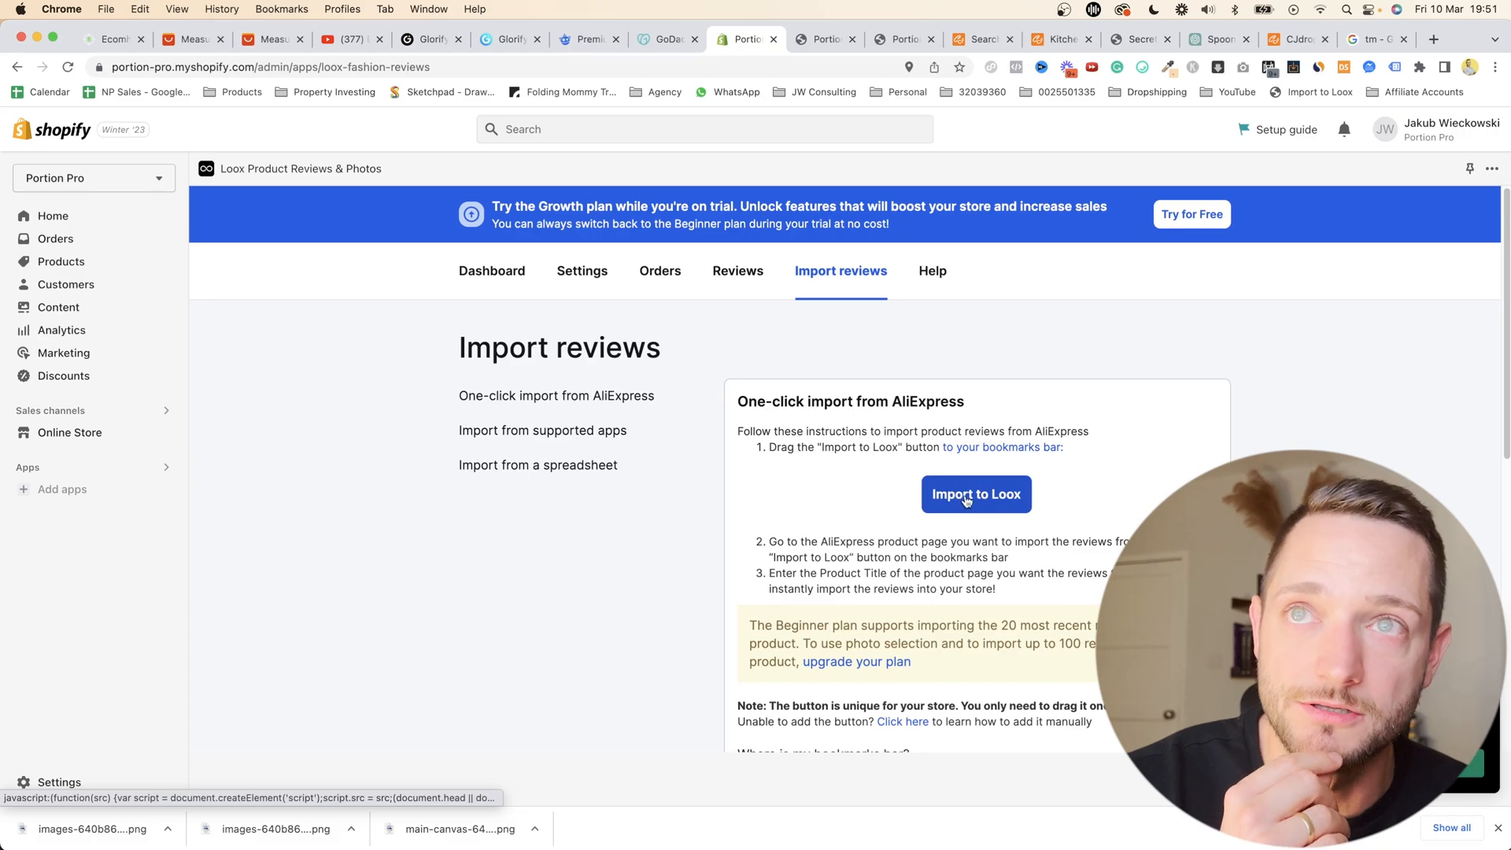
pyautogui.moveTo(979, 504); pyautogui.dragTo(429, 92)
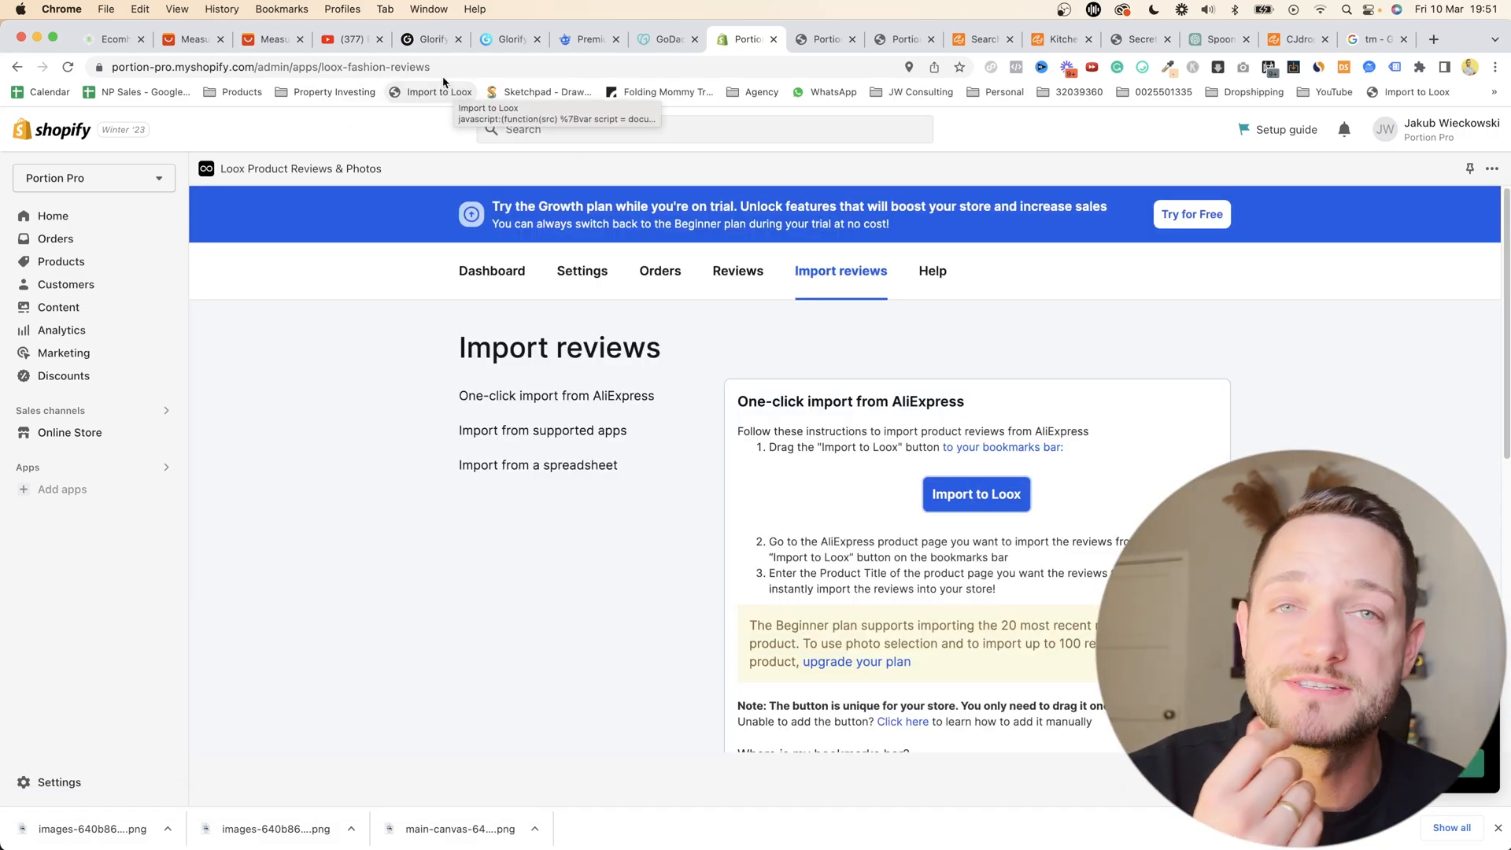
# - On the AliExpress spoon scale page, launch Import to Loox for SpoonPro™ - Spoon Scale with the rating filter 4 stars and up
pyautogui.click(190, 43)
pyautogui.scroll(20, 720, 462)
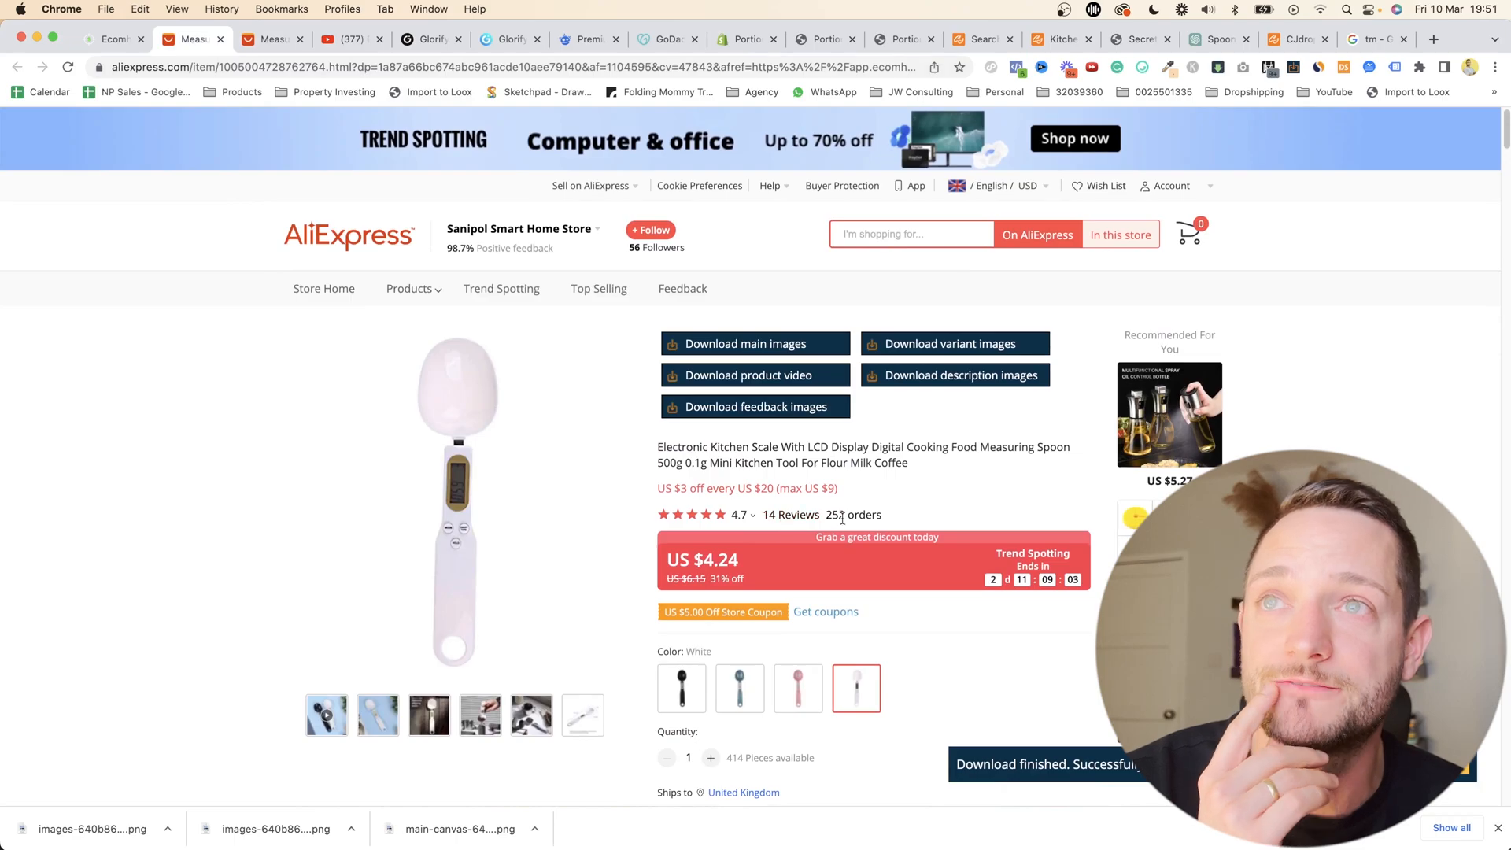
pyautogui.click(421, 95)
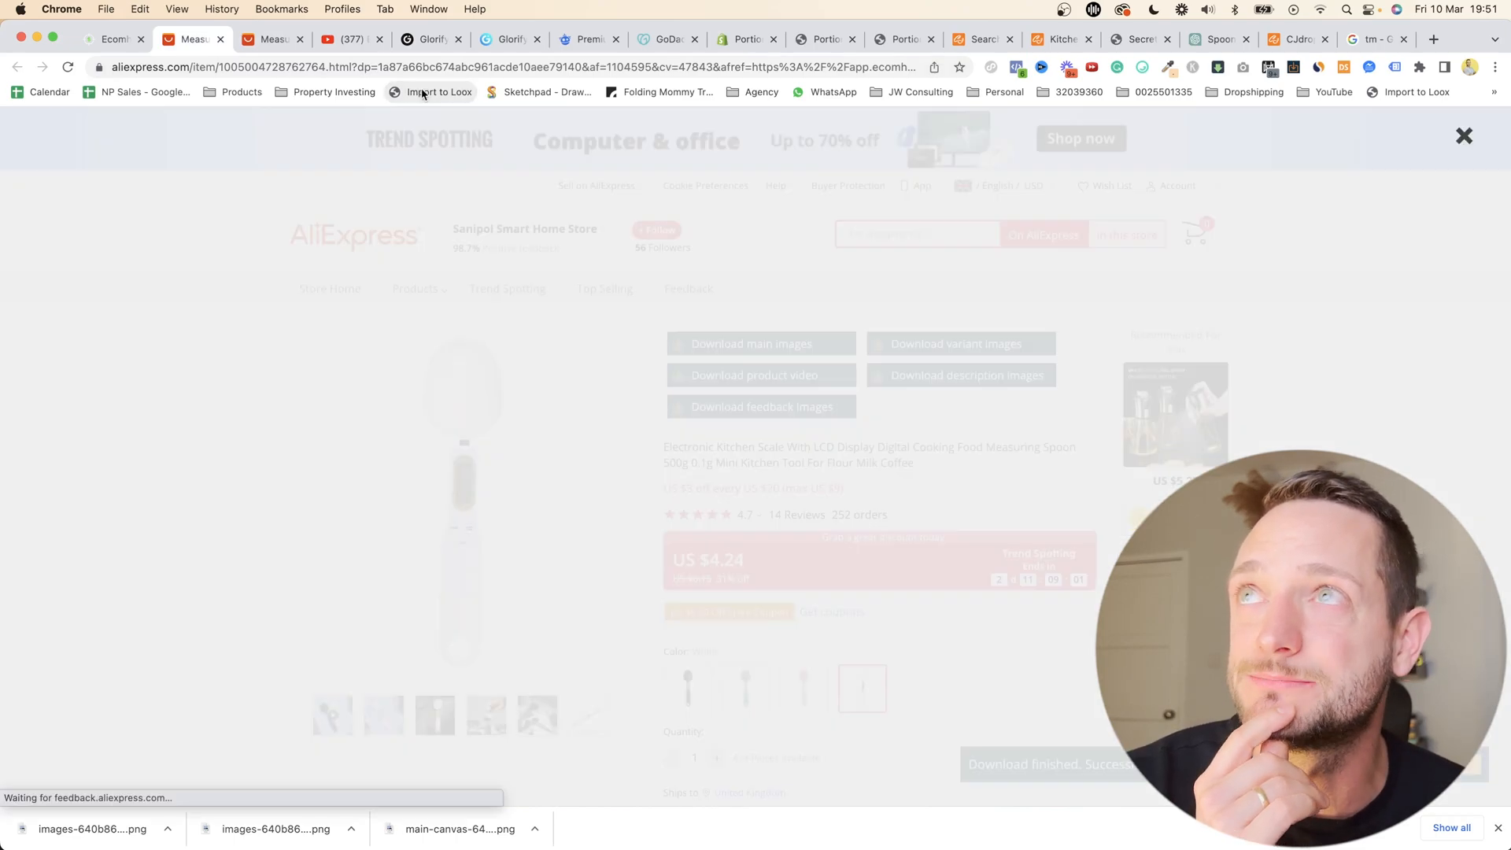
pyautogui.click(827, 297)
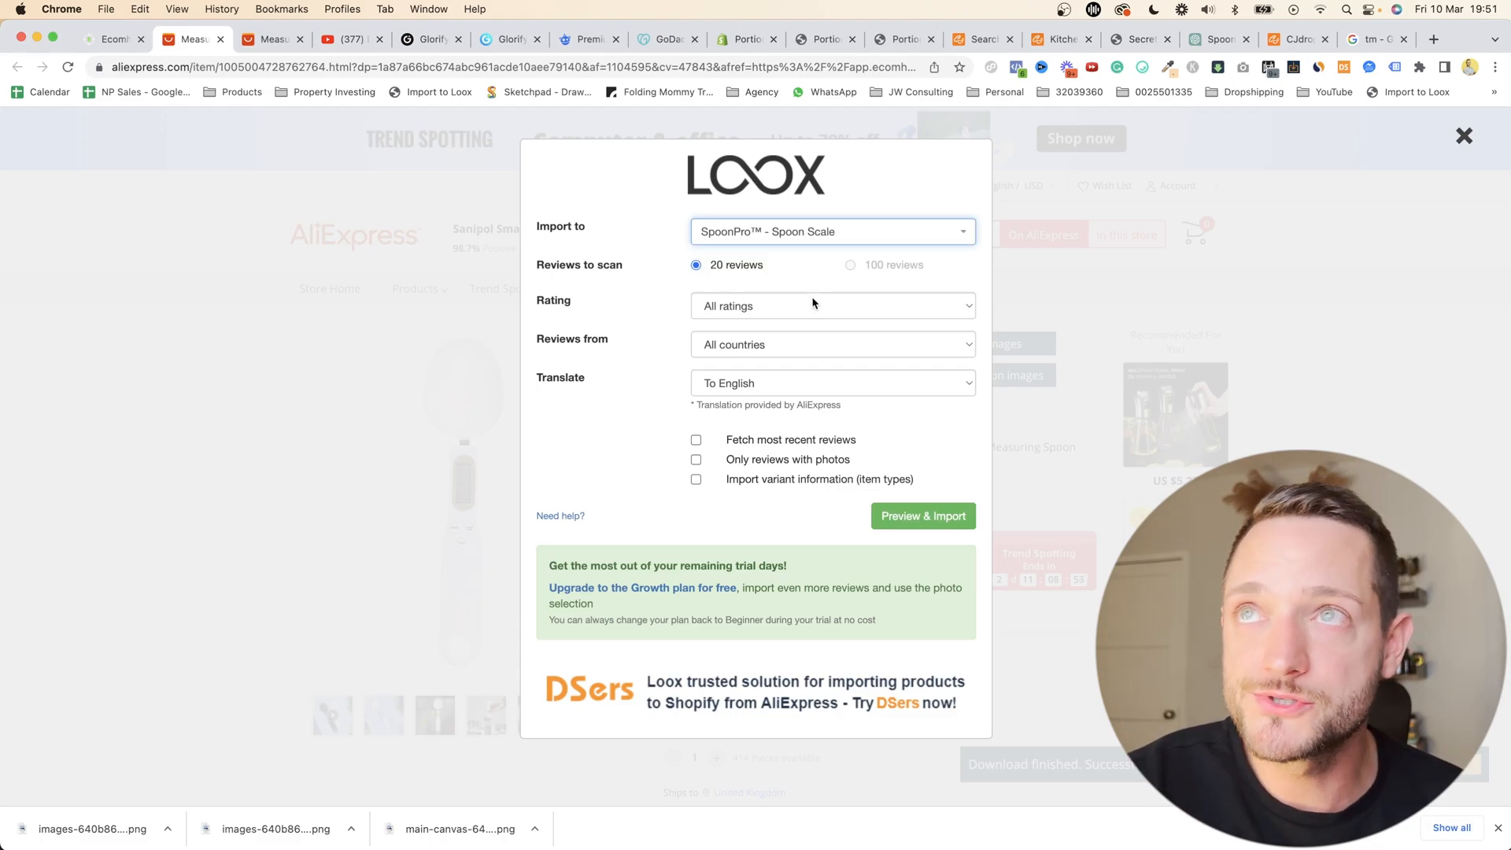
pyautogui.click(738, 344)
pyautogui.click(771, 309)
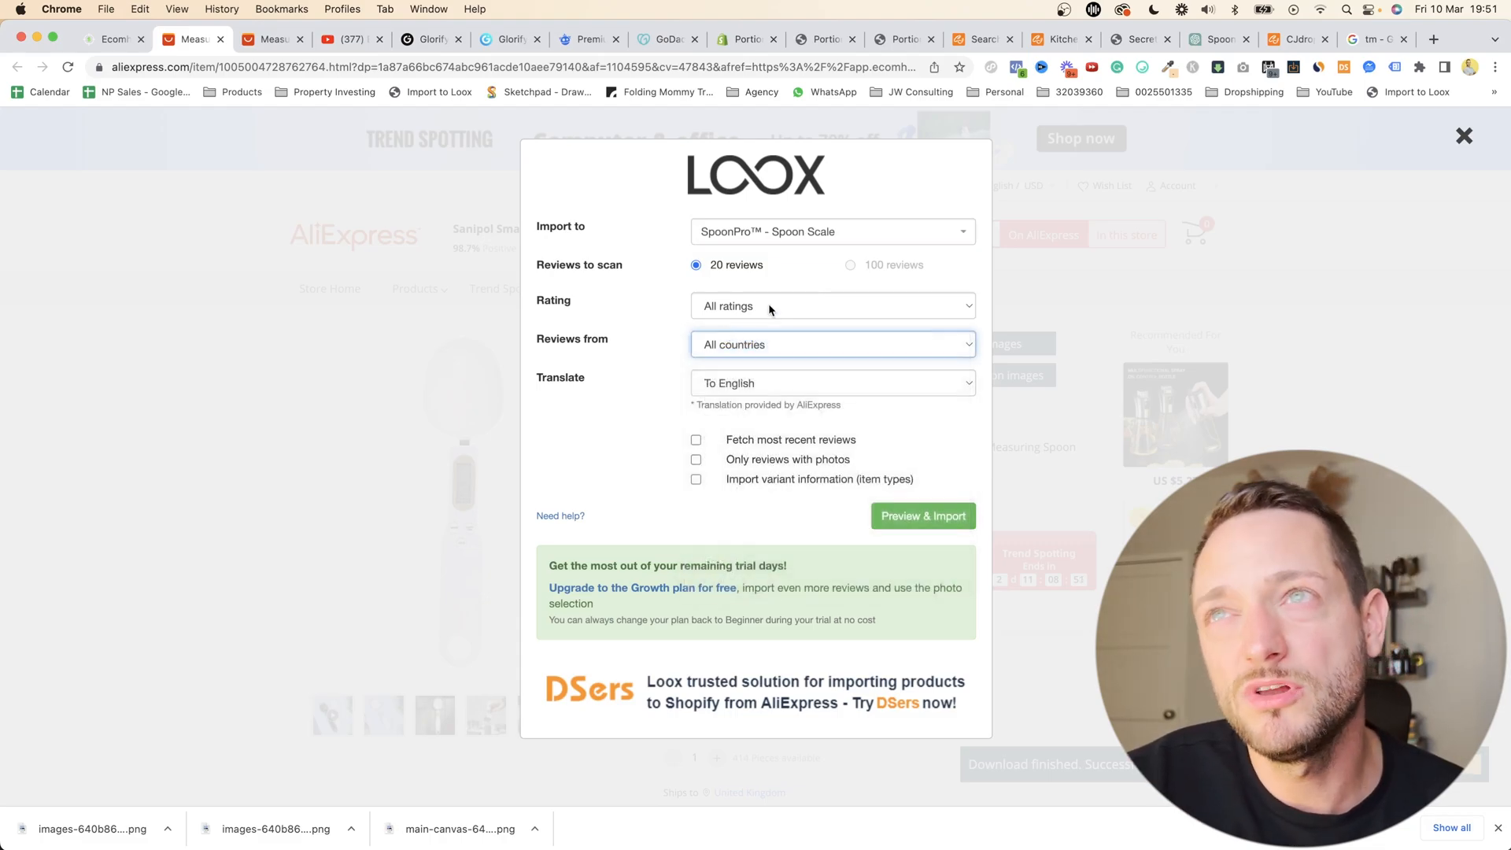
pyautogui.click(770, 310)
pyautogui.click(732, 346)
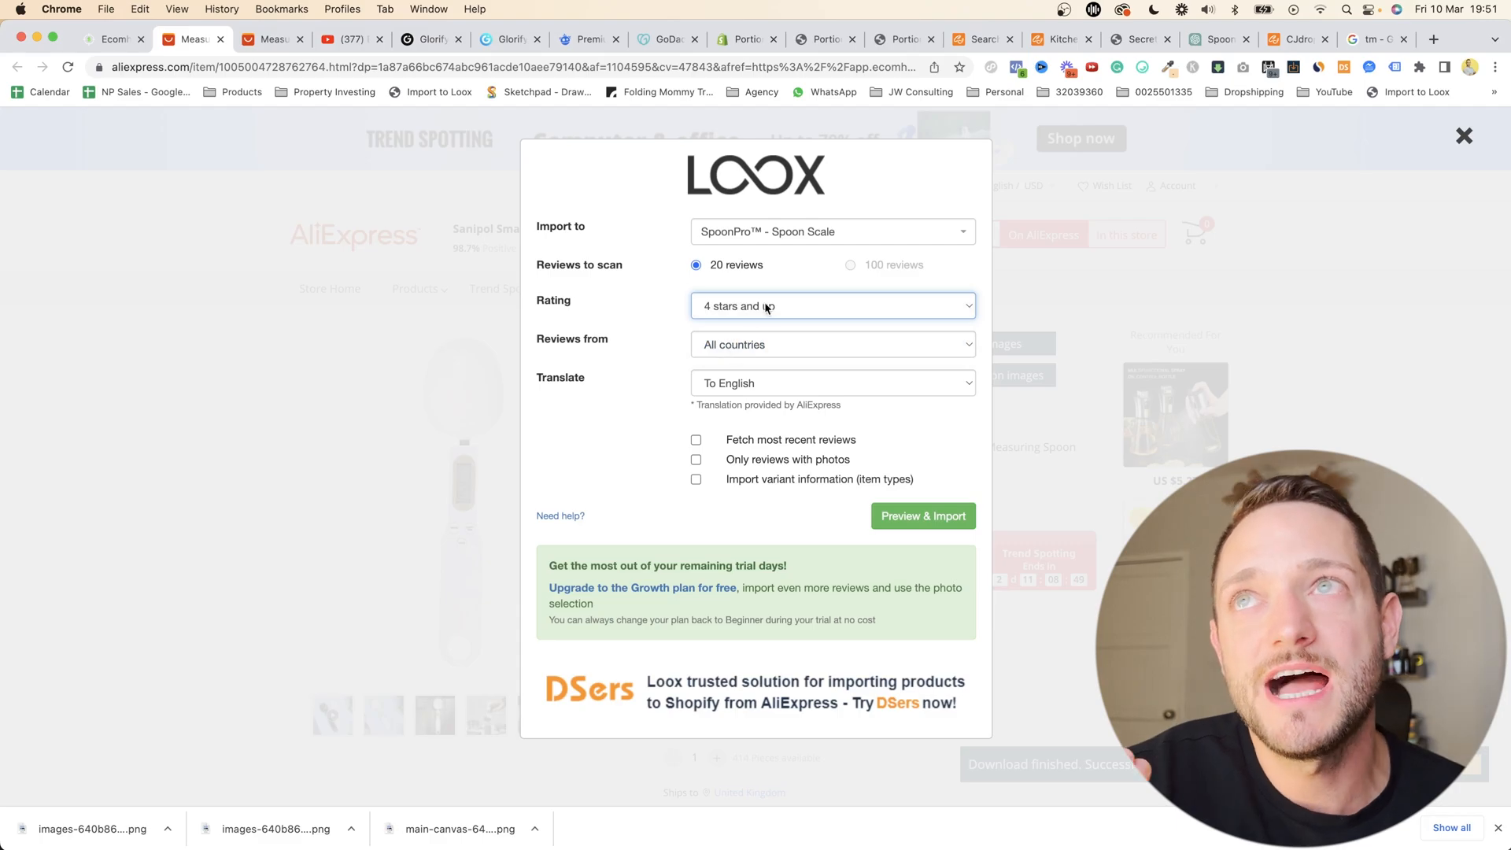
# - Preview the scanned AliExpress reviews and import them one after another with their text
pyautogui.click(923, 516)
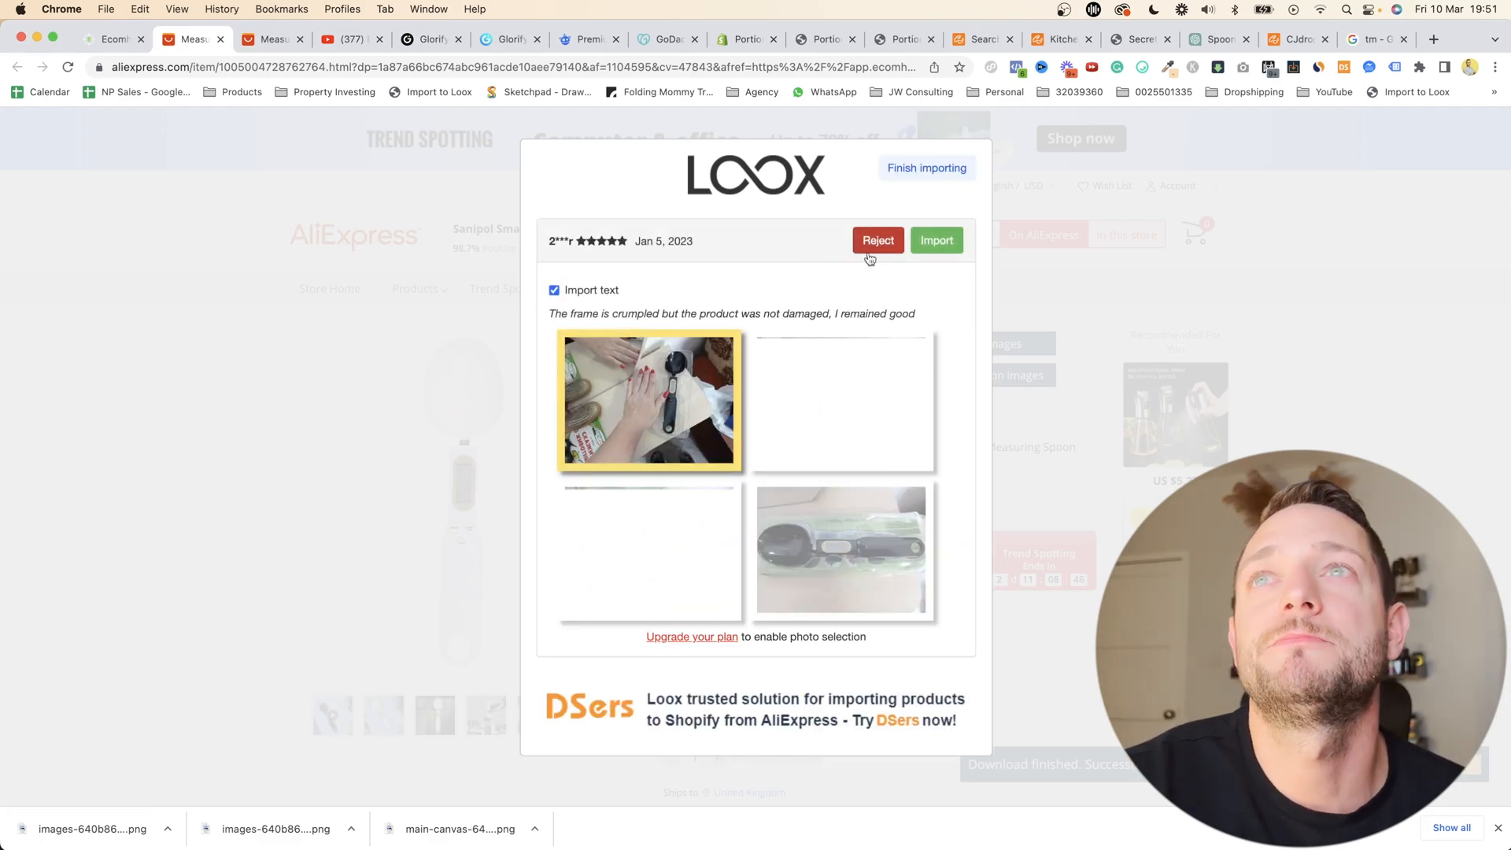
pyautogui.click(937, 240)
pyautogui.click(937, 242)
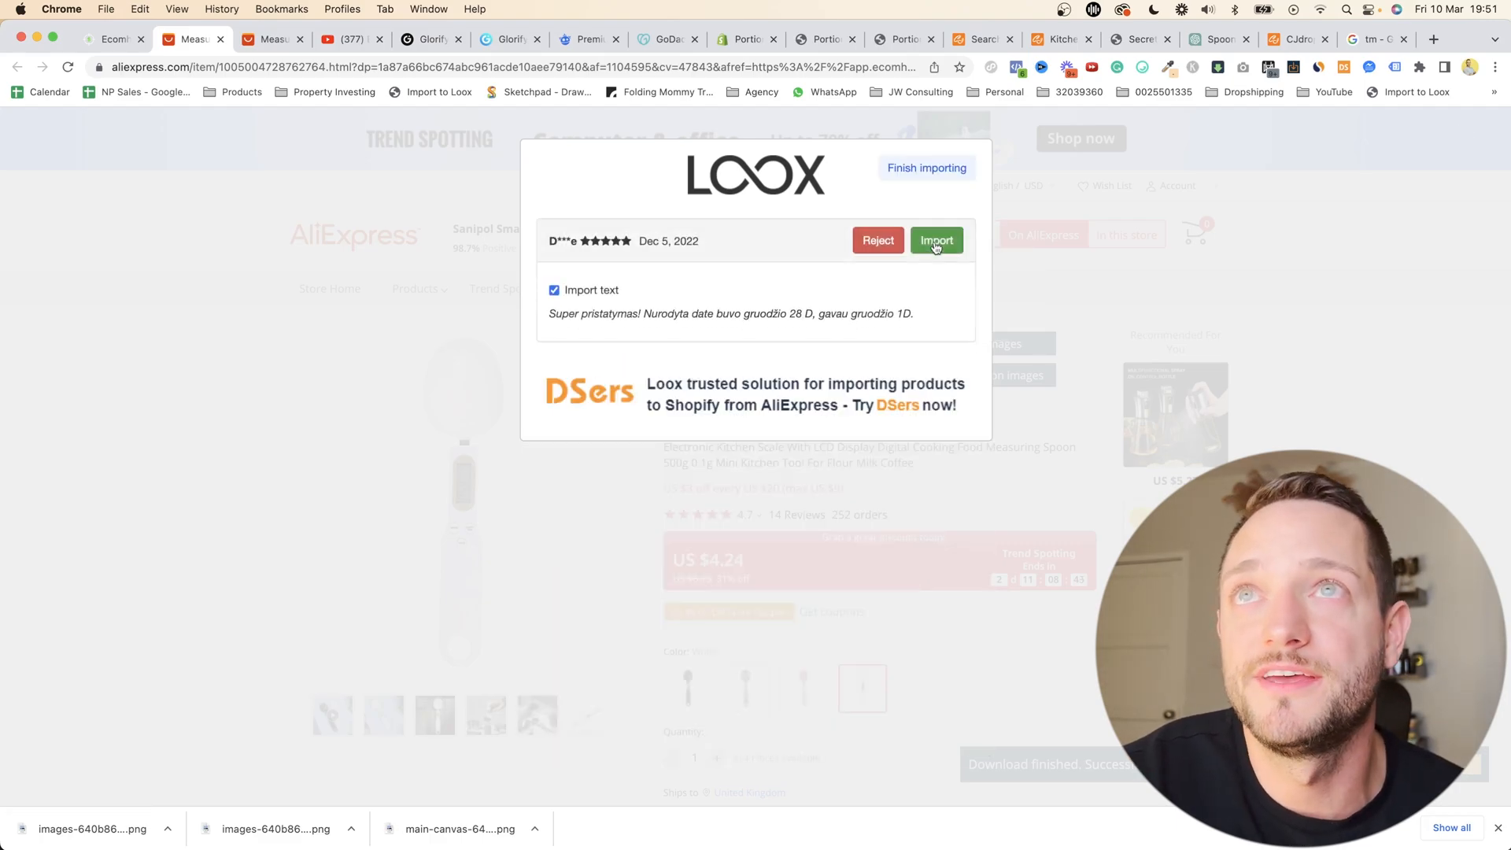
pyautogui.click(936, 243)
pyautogui.click(936, 242)
pyautogui.click(937, 242)
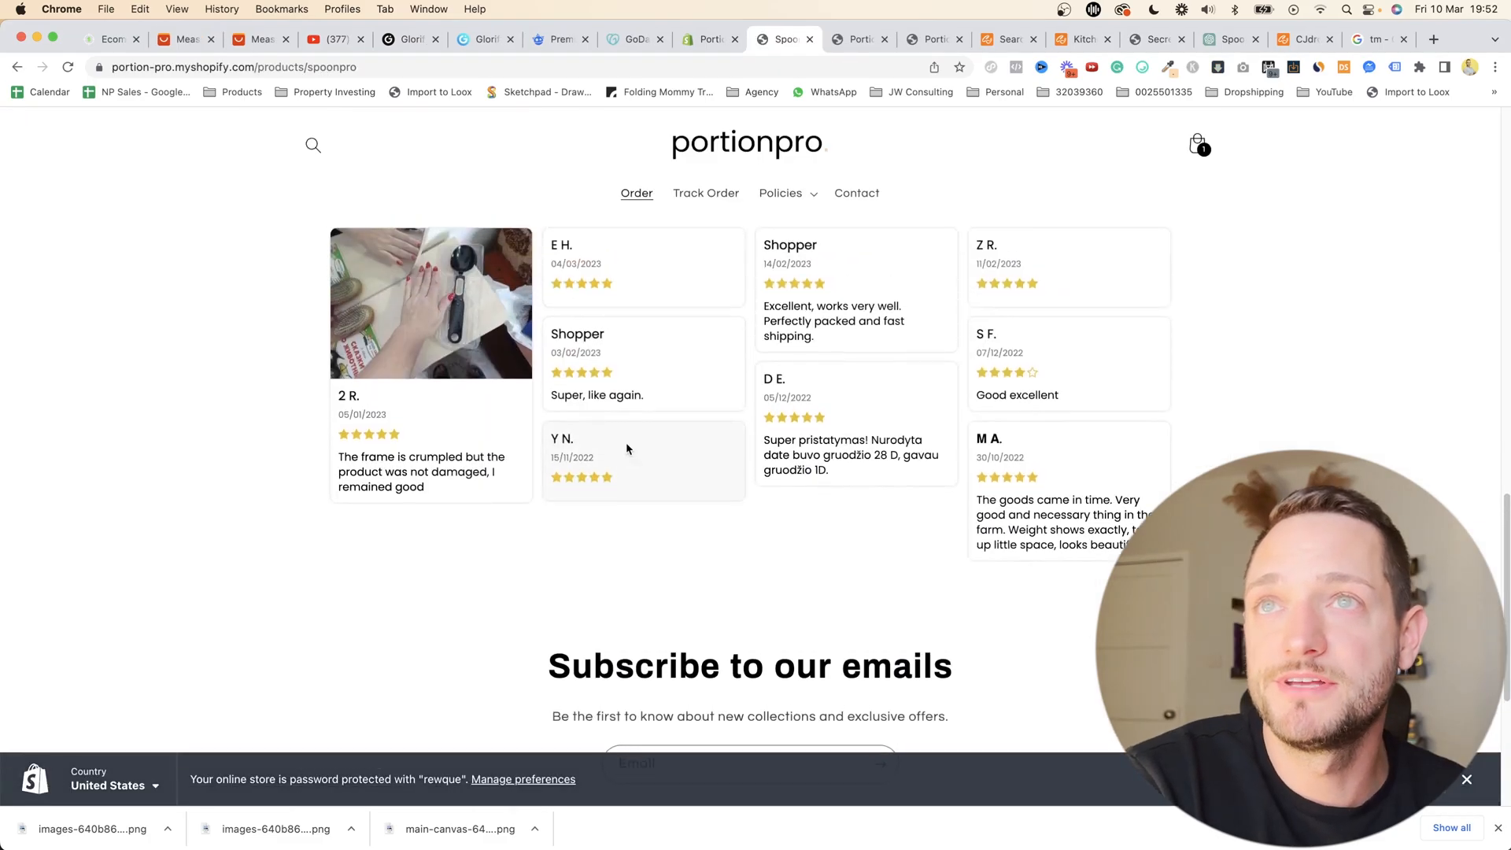
# - Check the live SpoonPro™ product page's star rating and follow it to the imported Loox reviews
pyautogui.scroll(15, 626, 448)
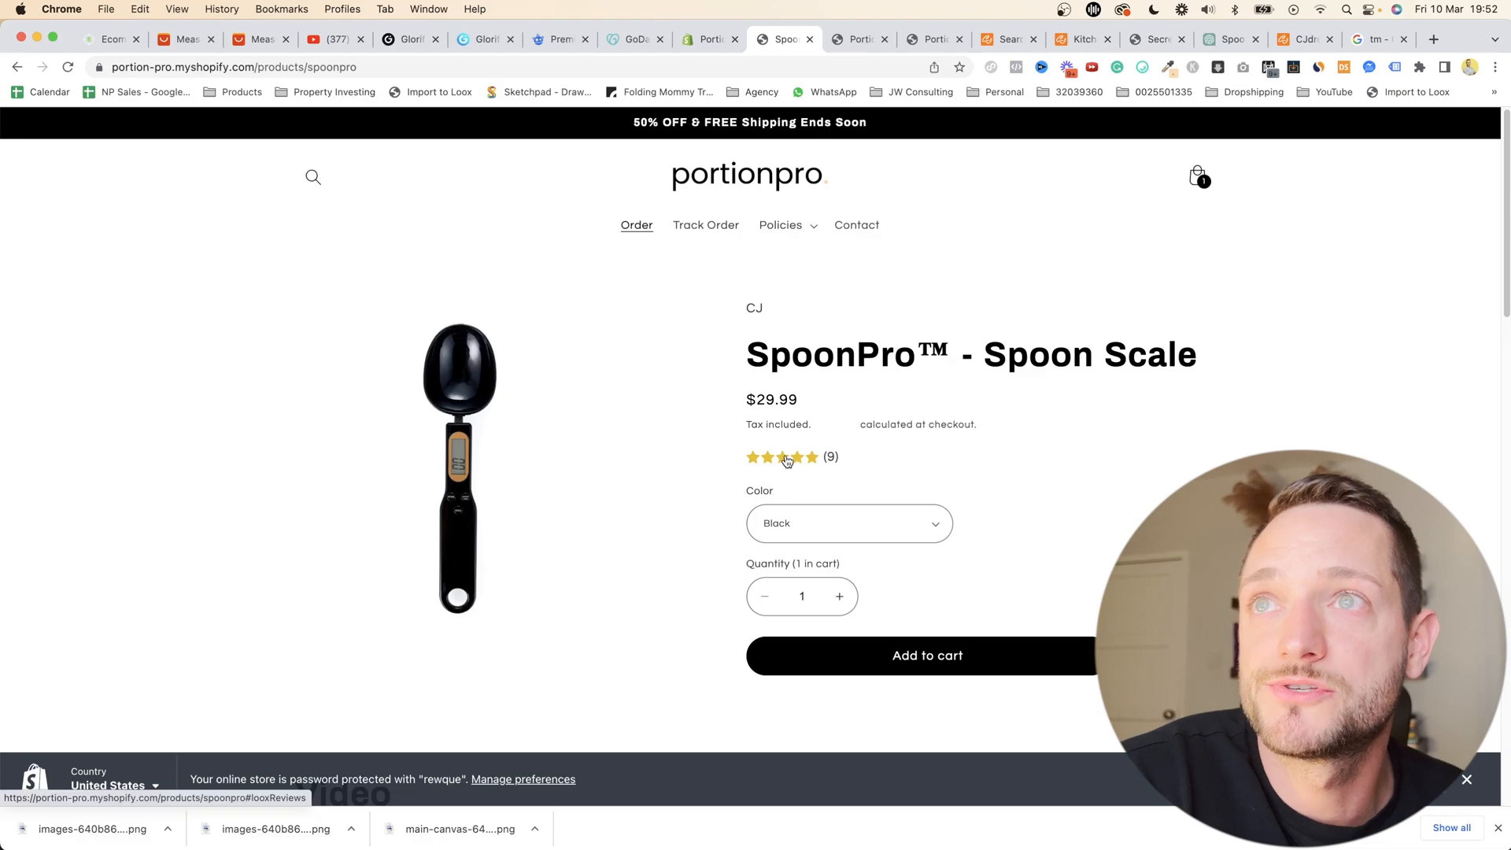
pyautogui.click(787, 461)
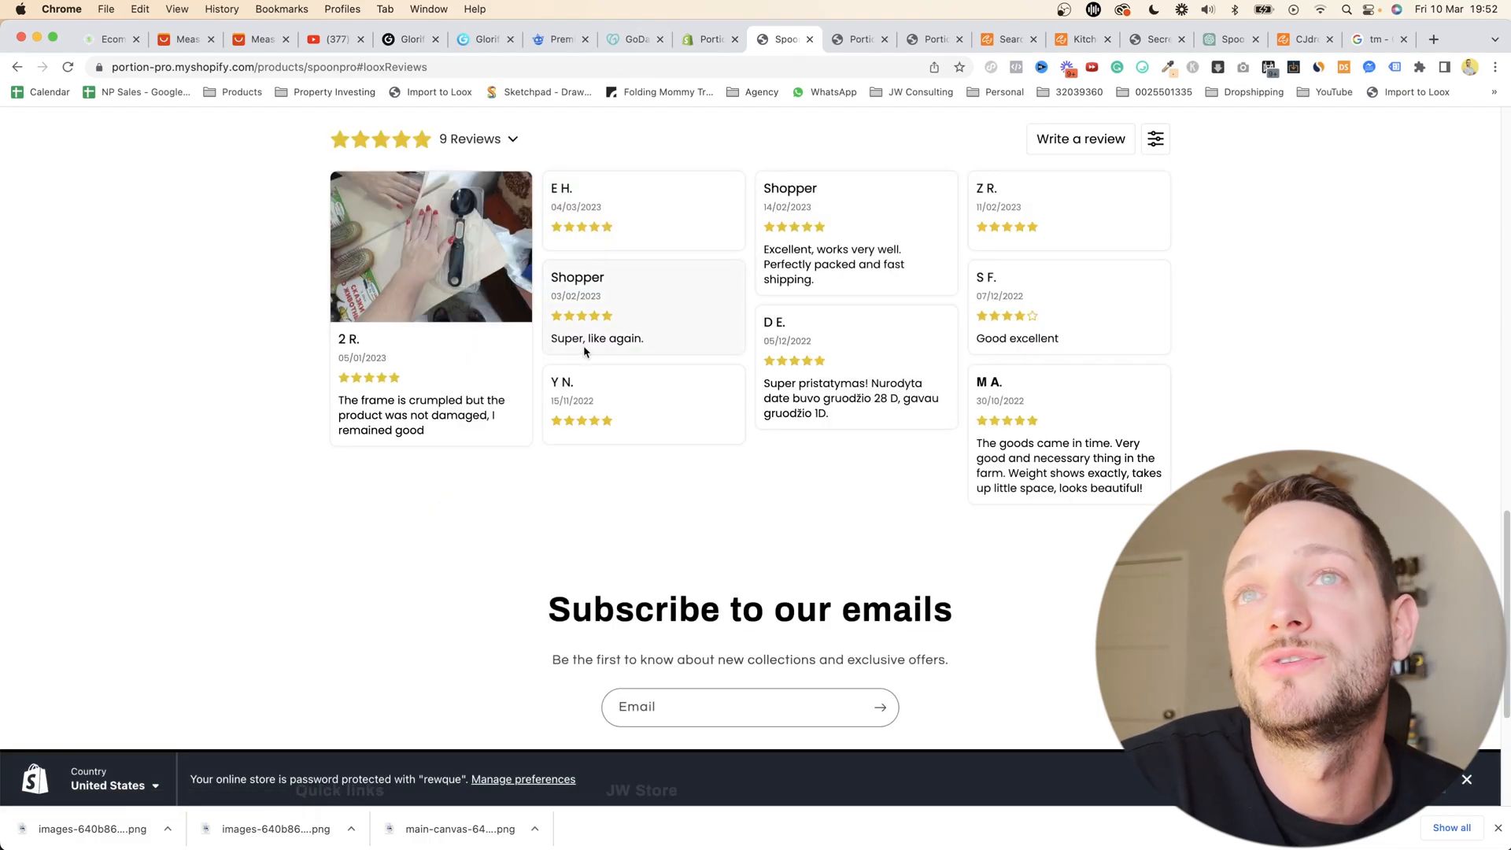
pyautogui.scroll(10, 583, 350)
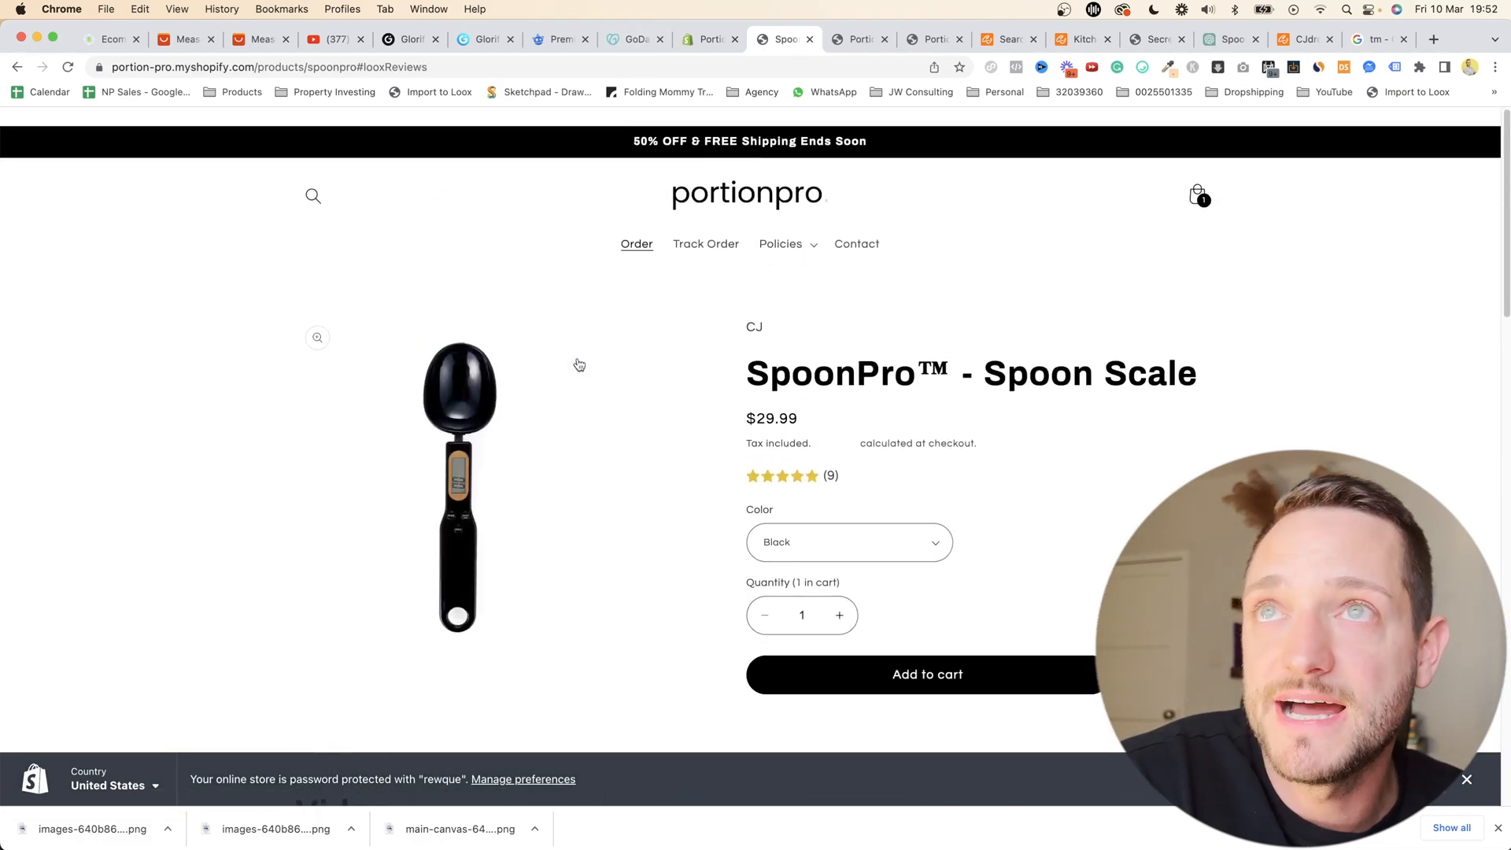
pyautogui.scroll(-10, 579, 364)
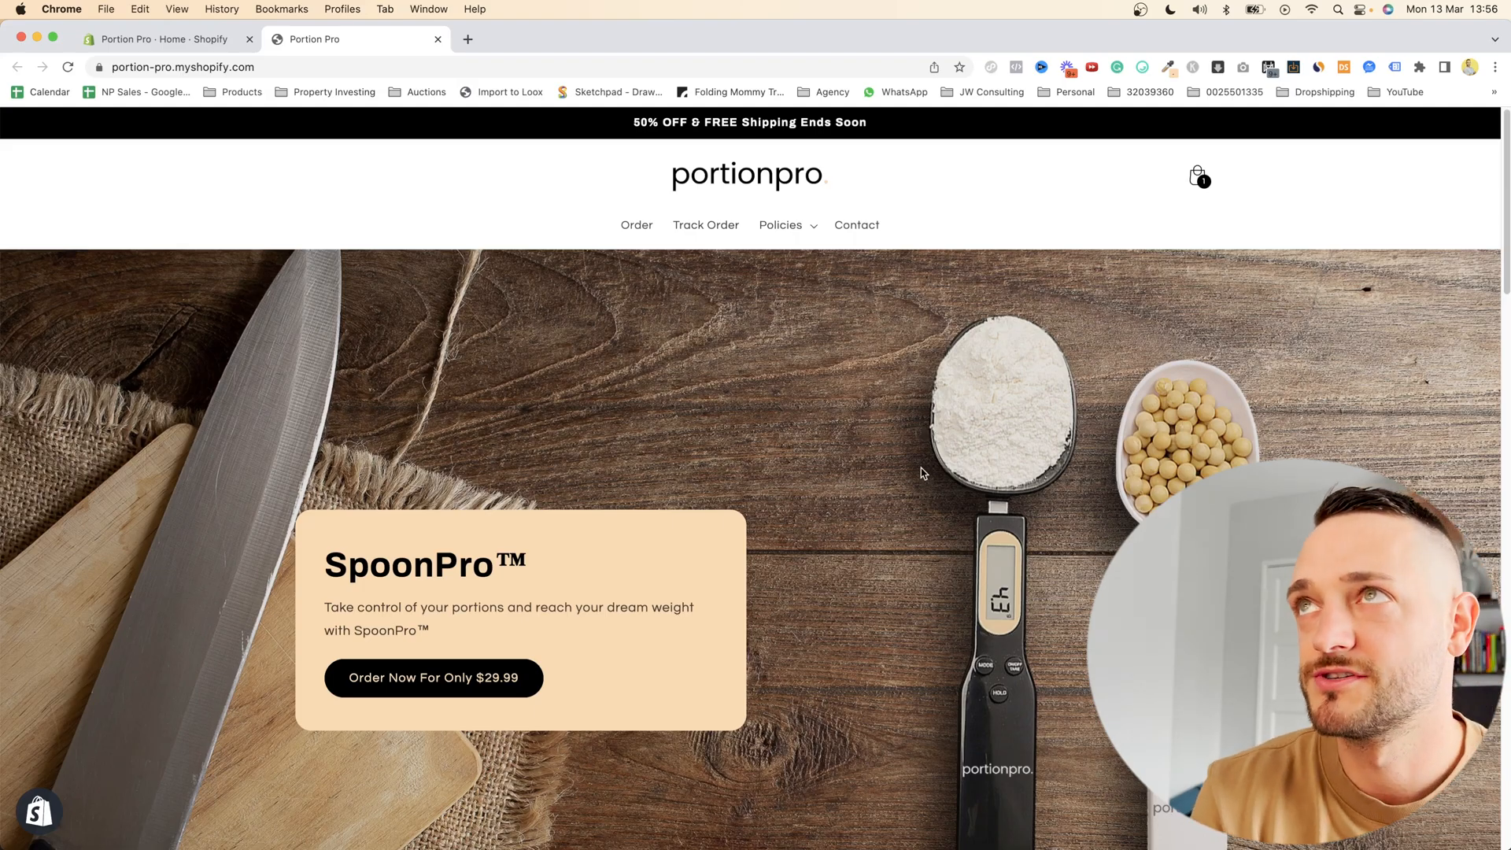
# - Examine the live store's home page from the hero banner through the SpoonPro™ content sections and FAQ to the footer
pyautogui.scroll(-5, 922, 461)
pyautogui.scroll(5, 968, 425)
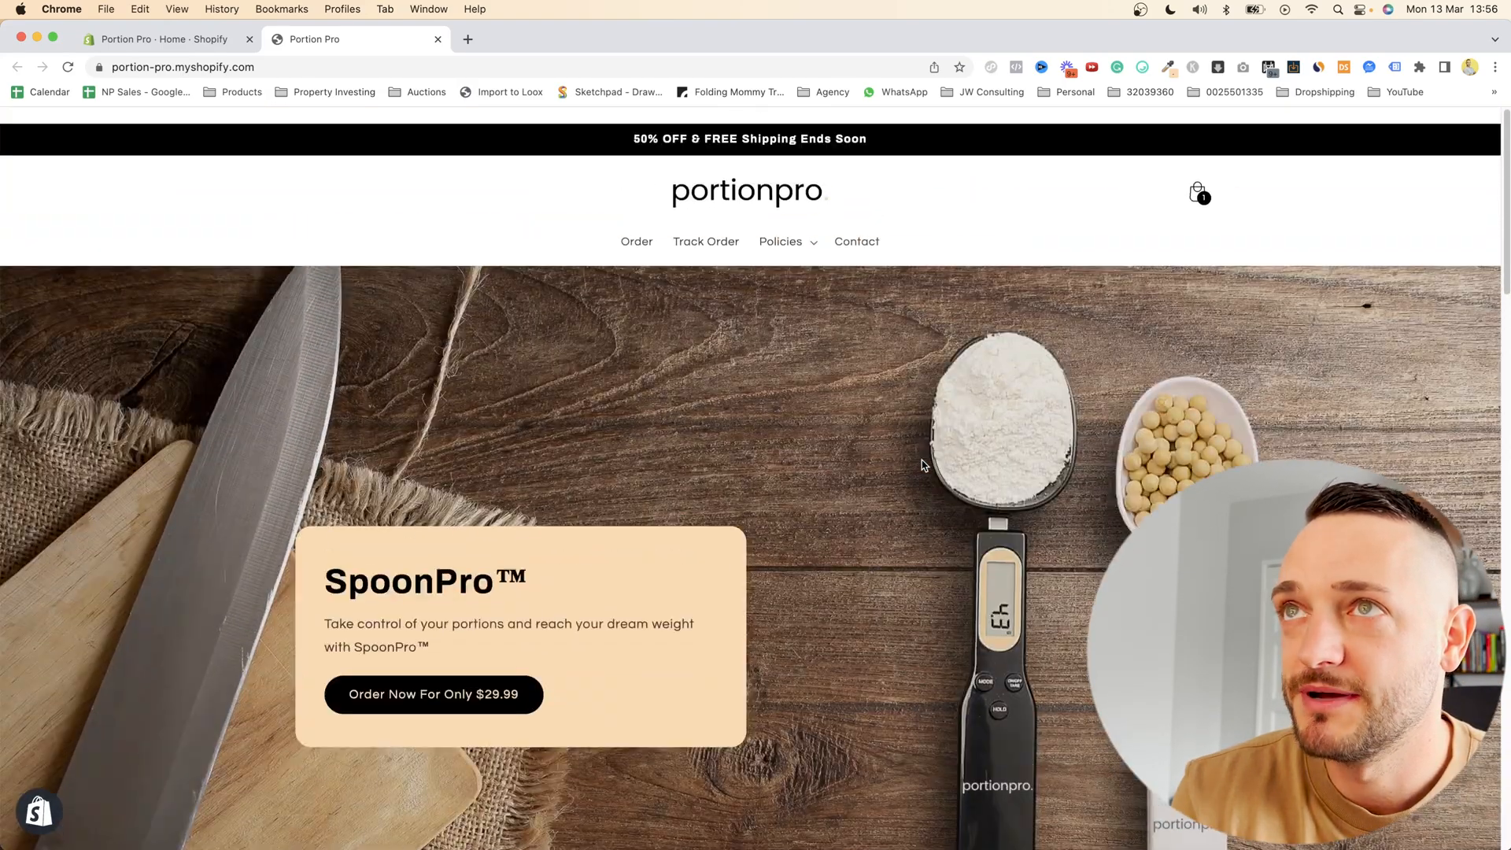
pyautogui.scroll(-3, 823, 386)
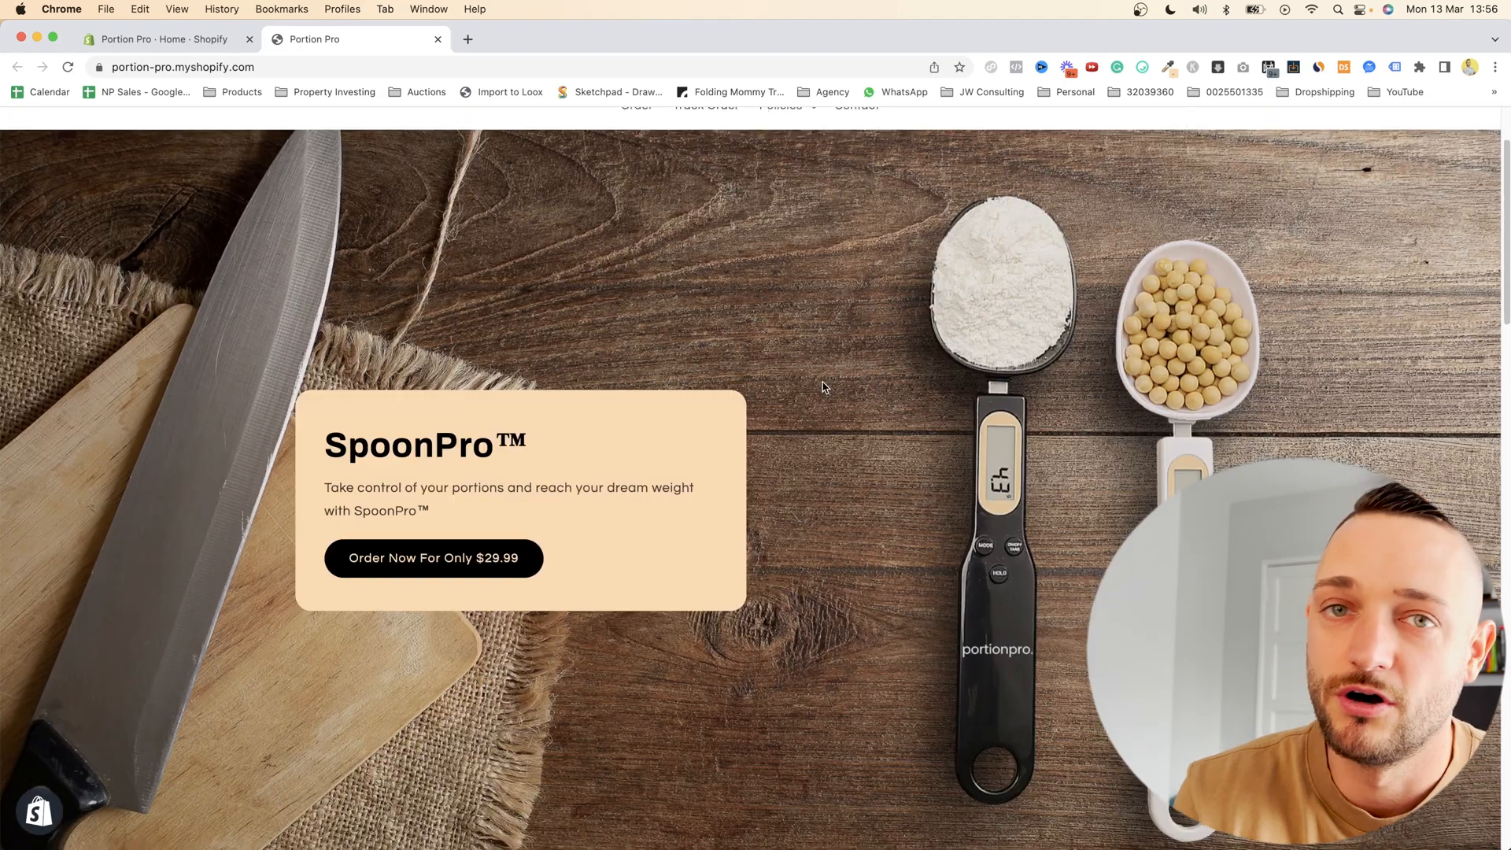
pyautogui.scroll(-3, 826, 386)
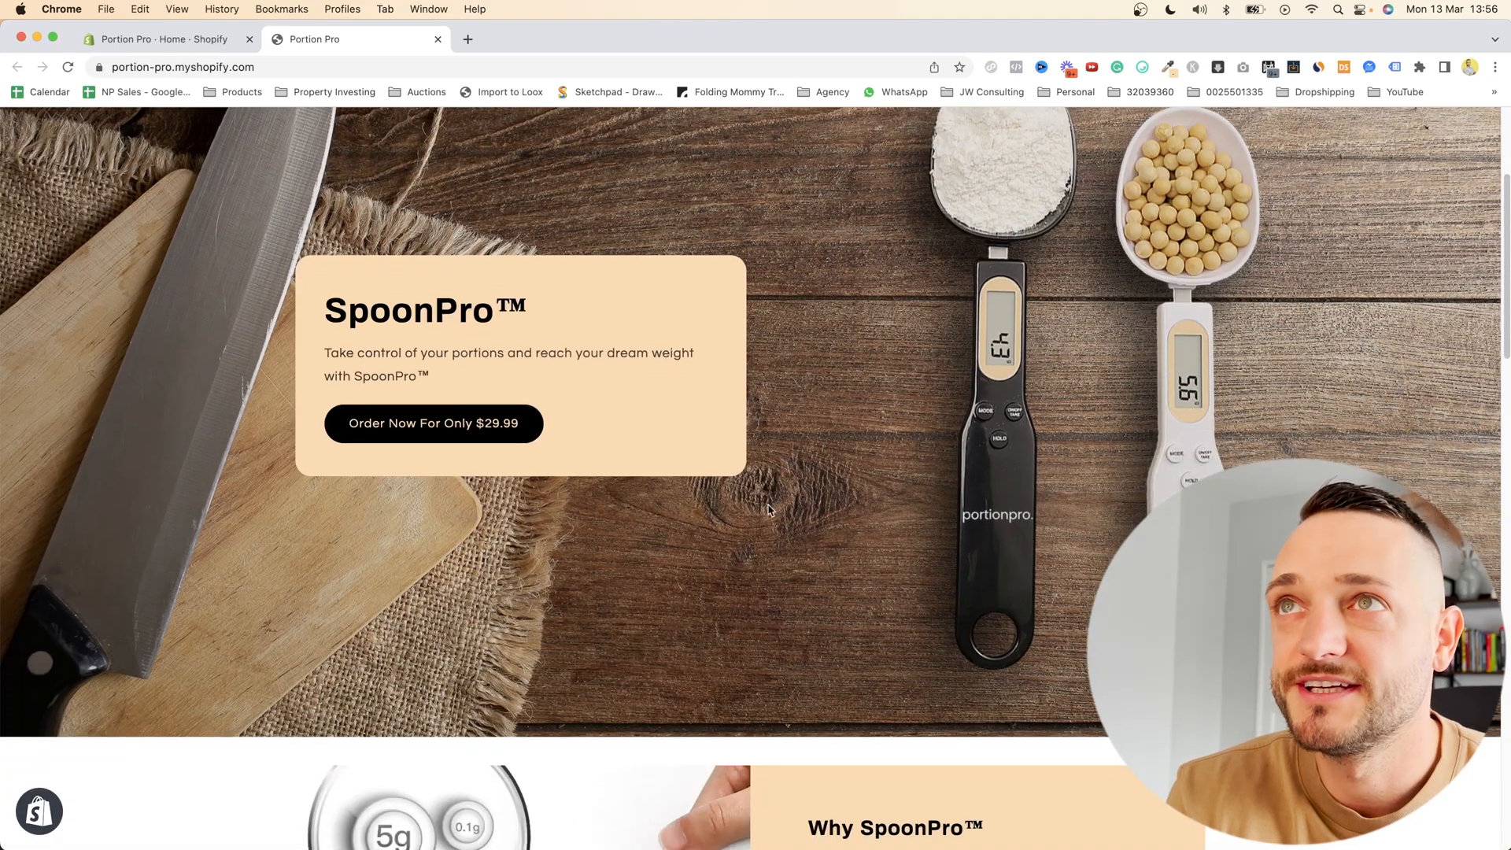
pyautogui.scroll(2, 786, 504)
pyautogui.scroll(-2, 826, 494)
pyautogui.scroll(2, 869, 483)
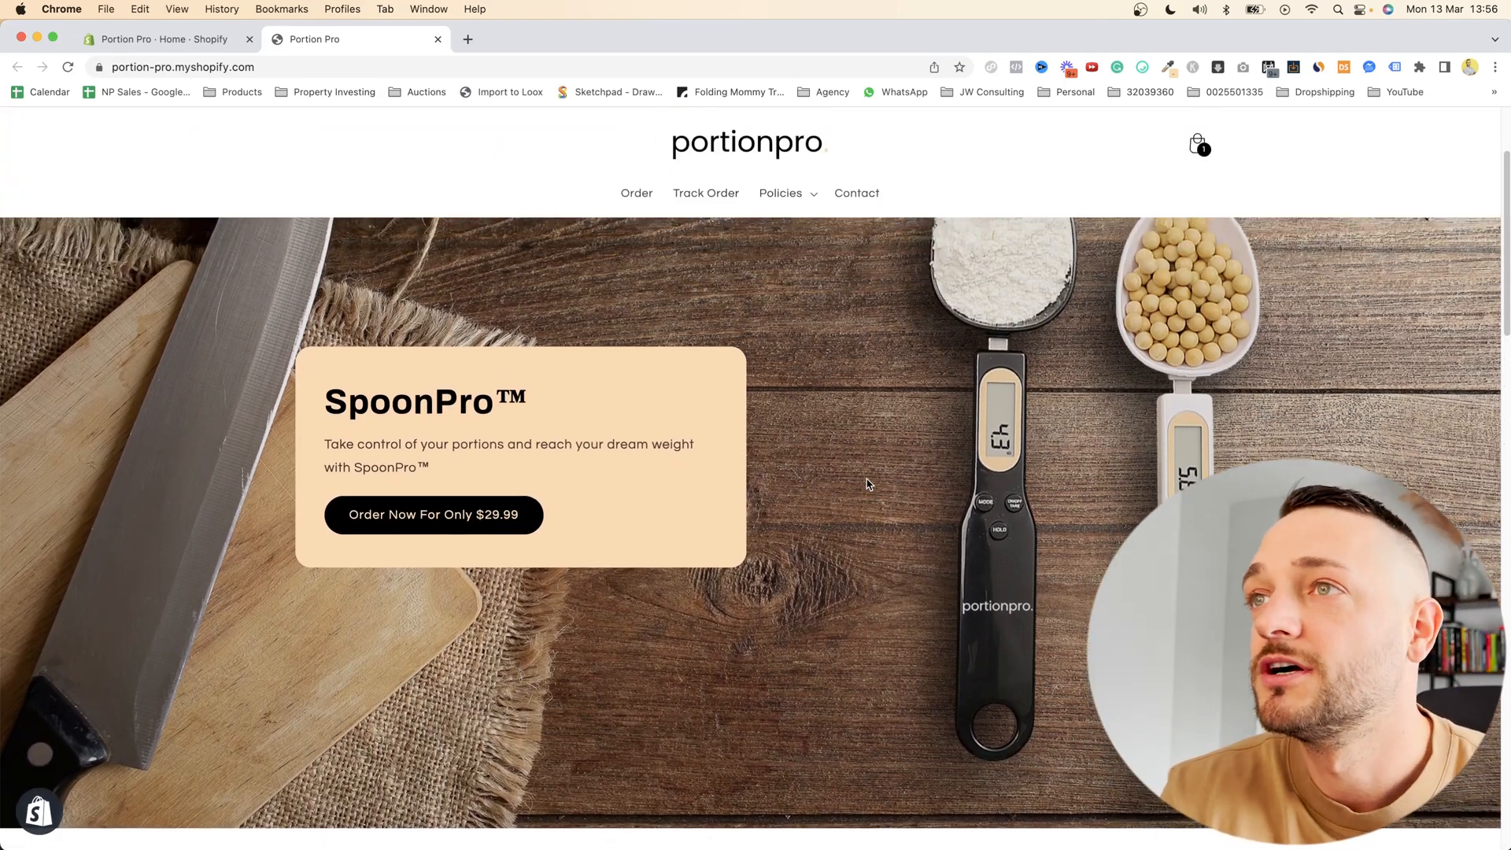
pyautogui.scroll(-5, 869, 483)
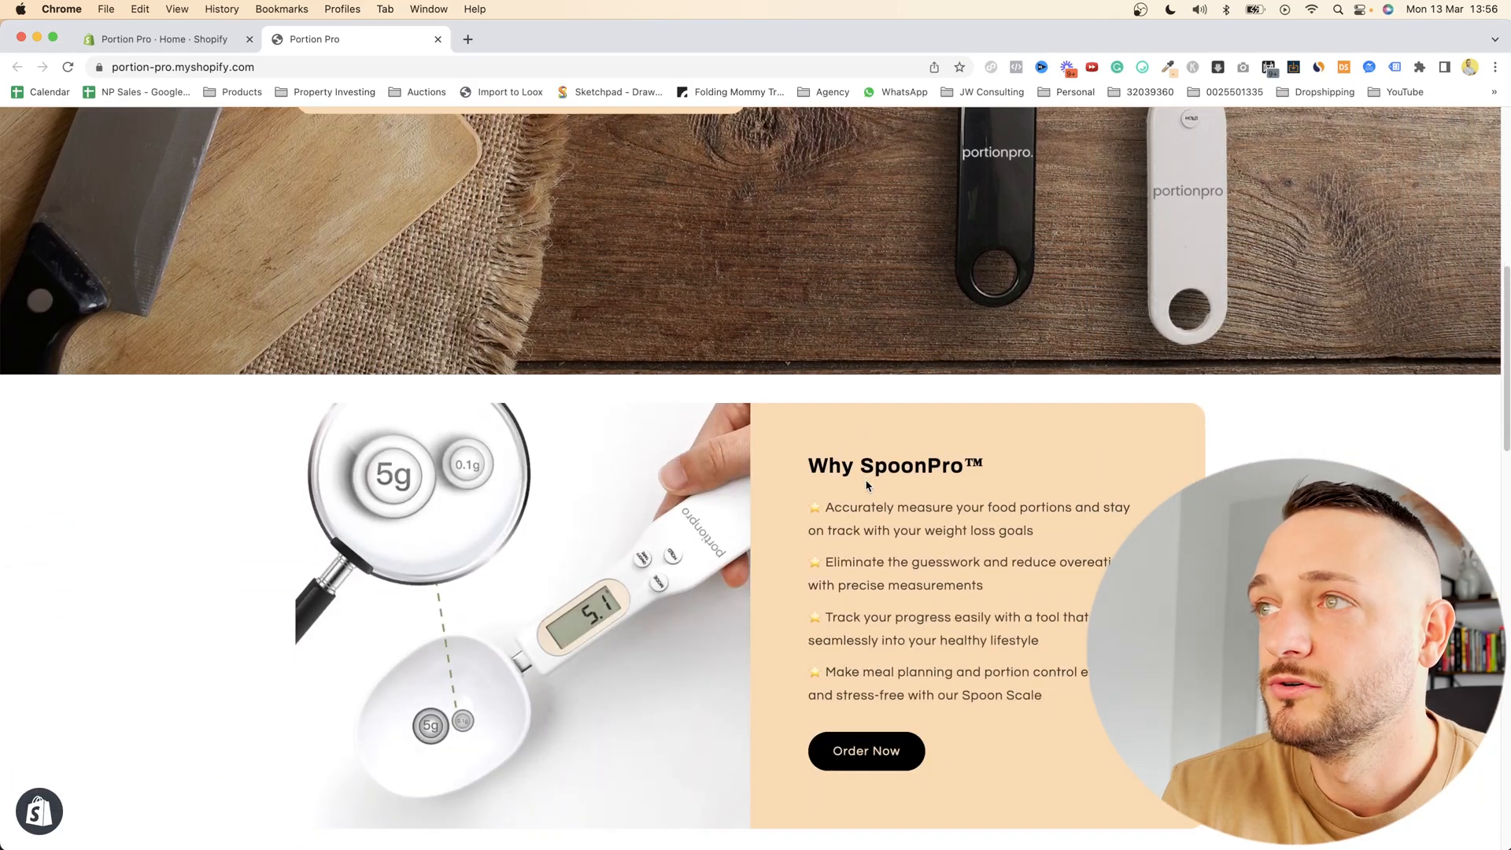
pyautogui.scroll(-4, 868, 484)
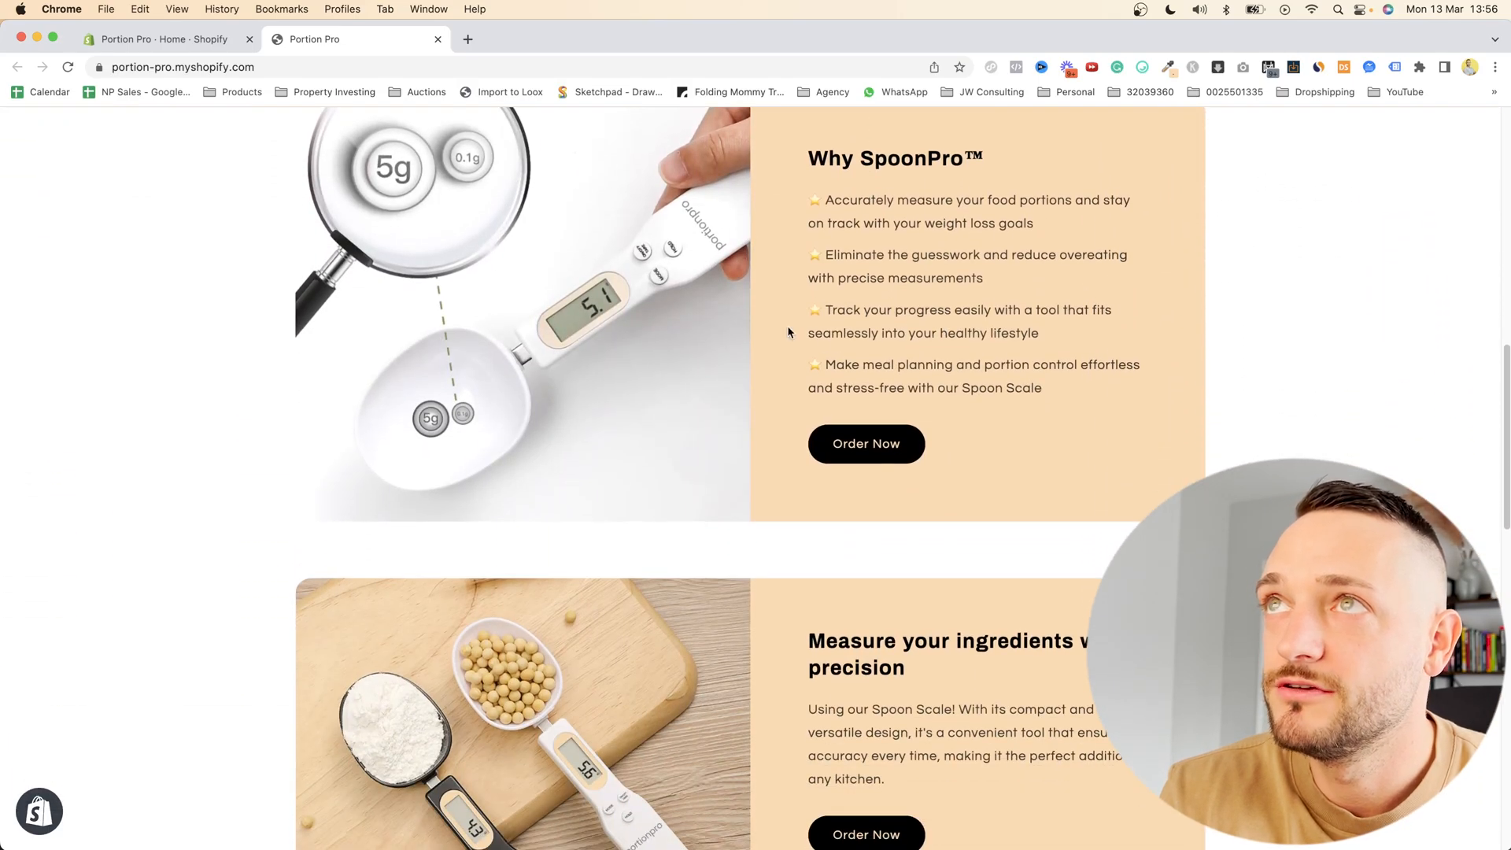
pyautogui.scroll(-8, 865, 704)
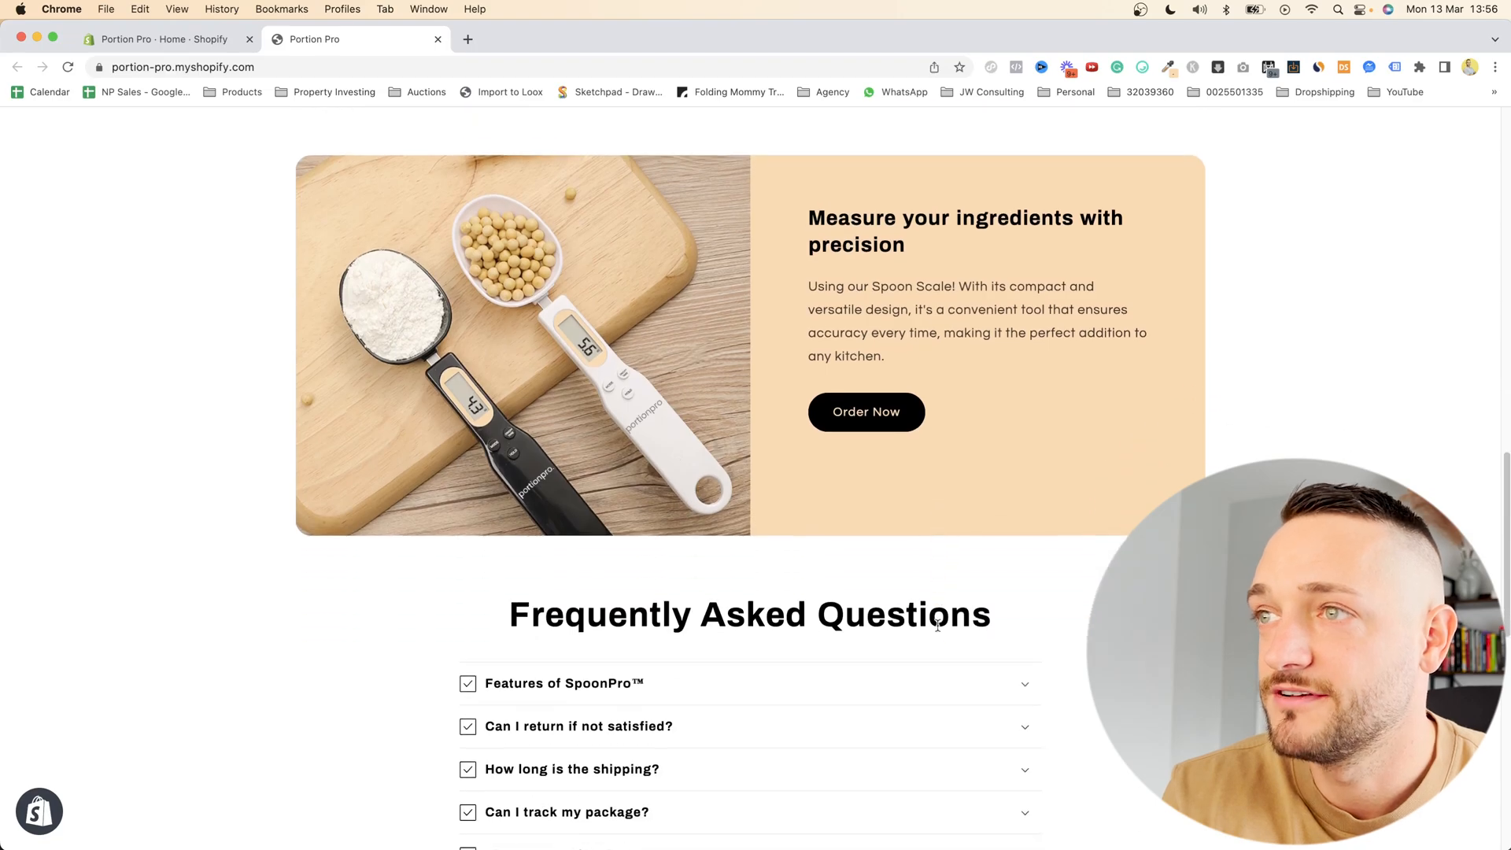
pyautogui.scroll(-3, 939, 635)
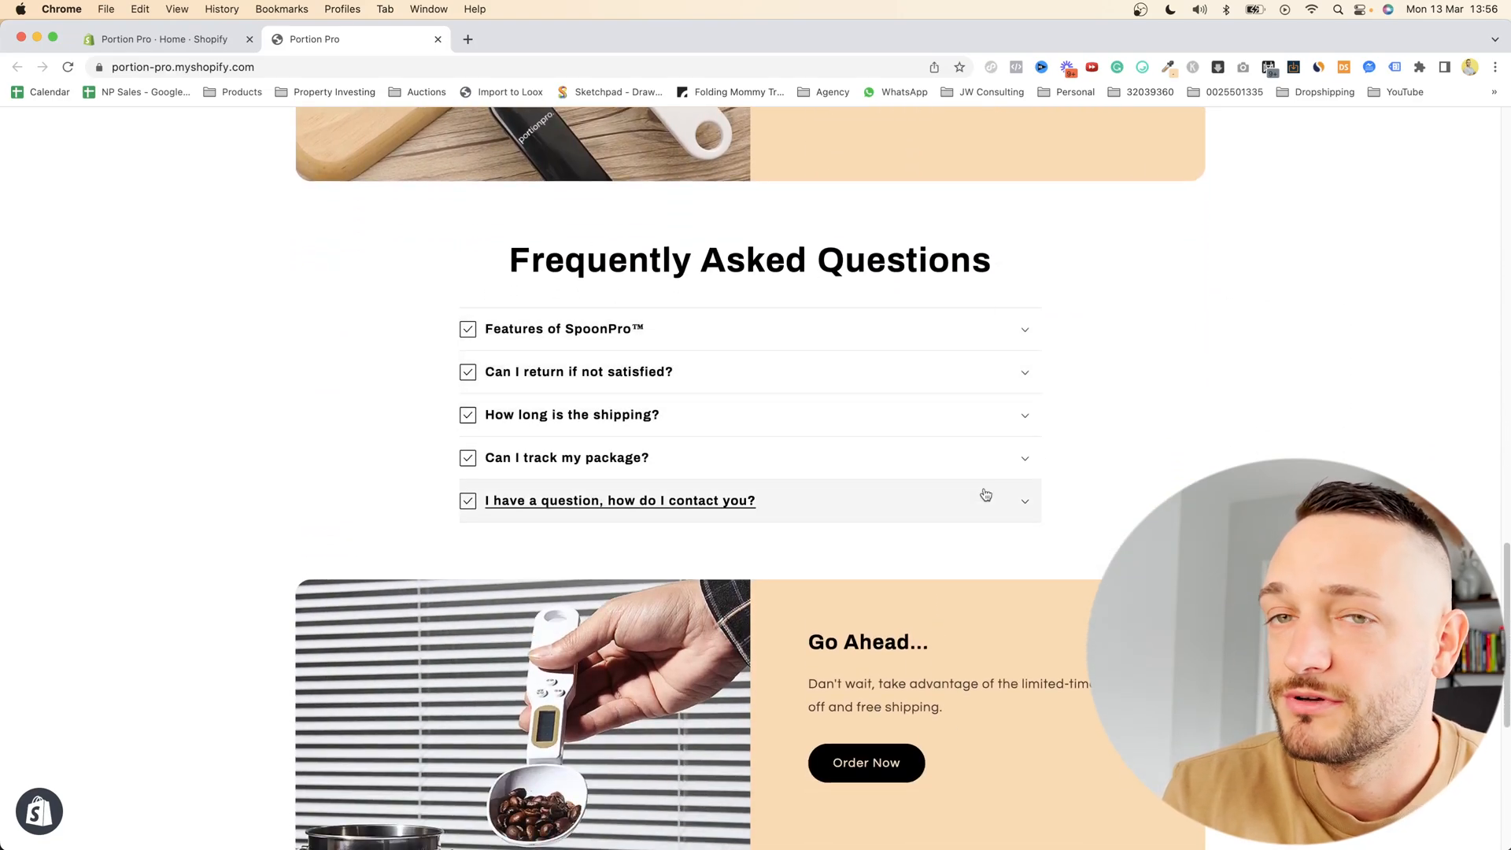
pyautogui.scroll(-10, 987, 504)
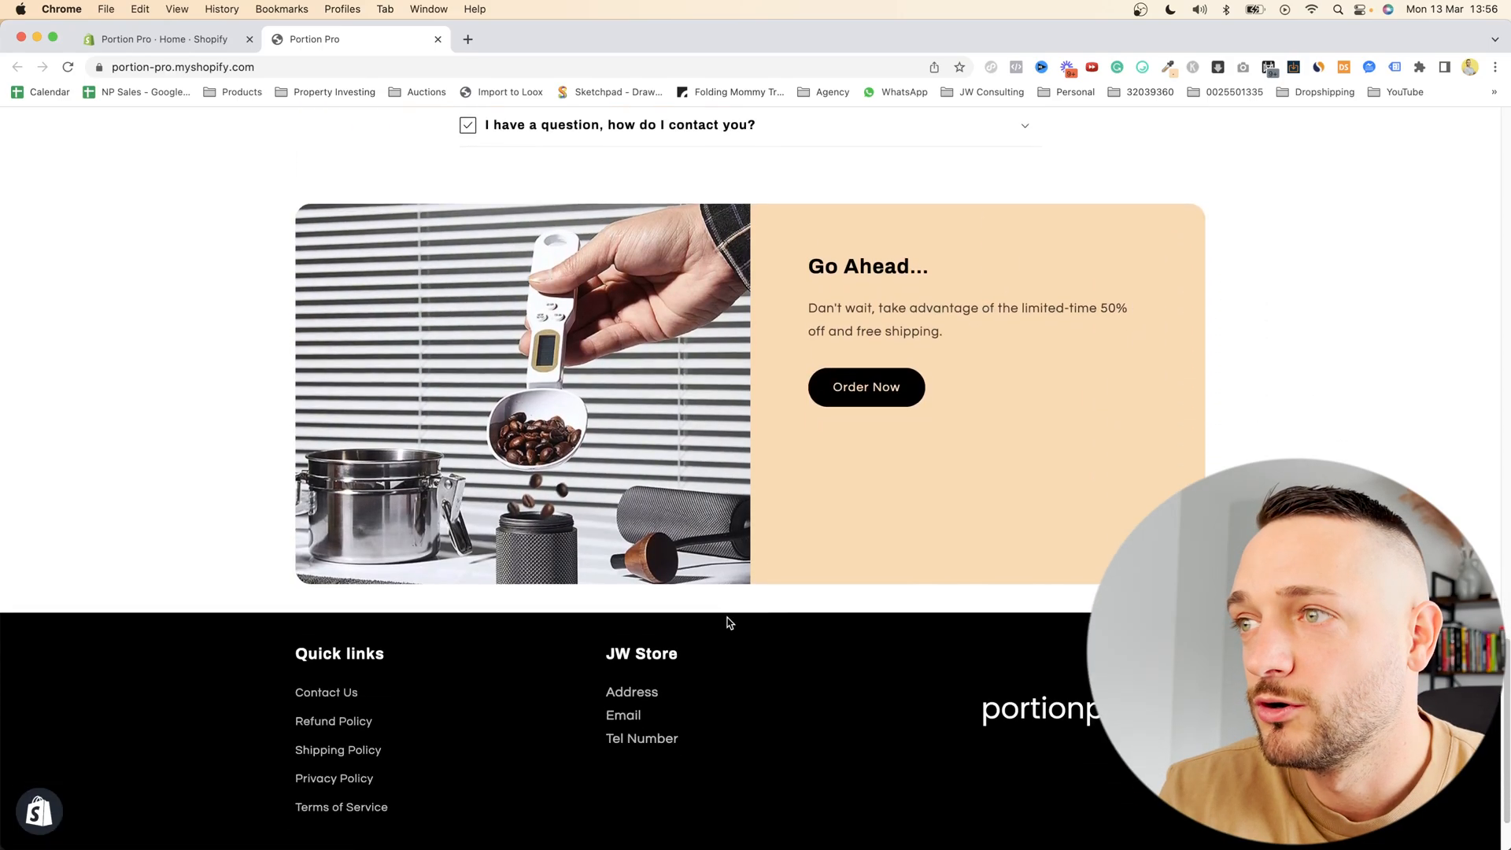
pyautogui.scroll(5, 728, 622)
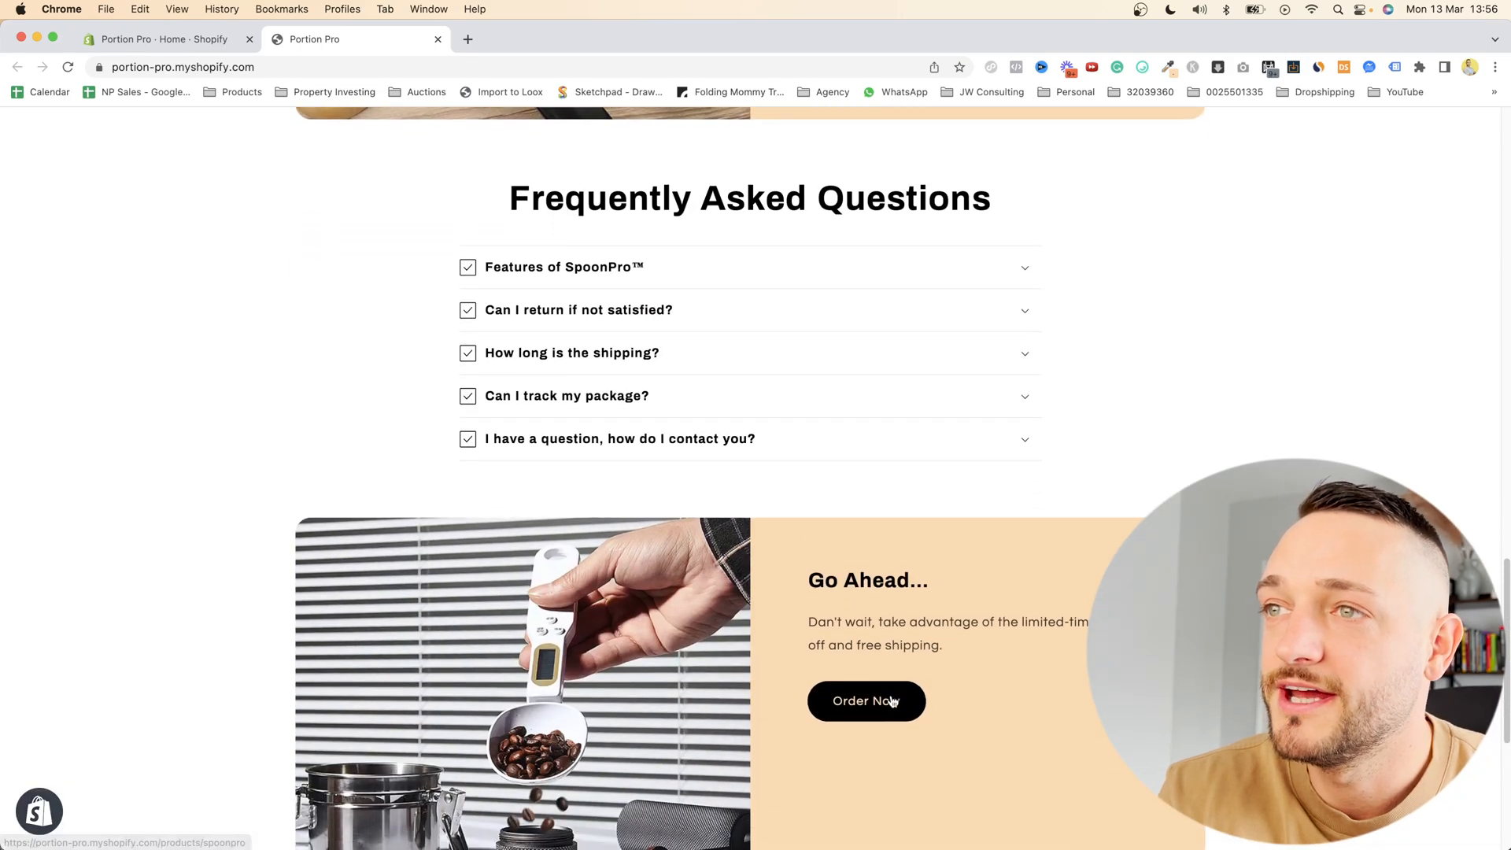
# - Open the product page from the Go Ahead section's Order Now link, review its sections, and test its own Order Now link
pyautogui.click(893, 701)
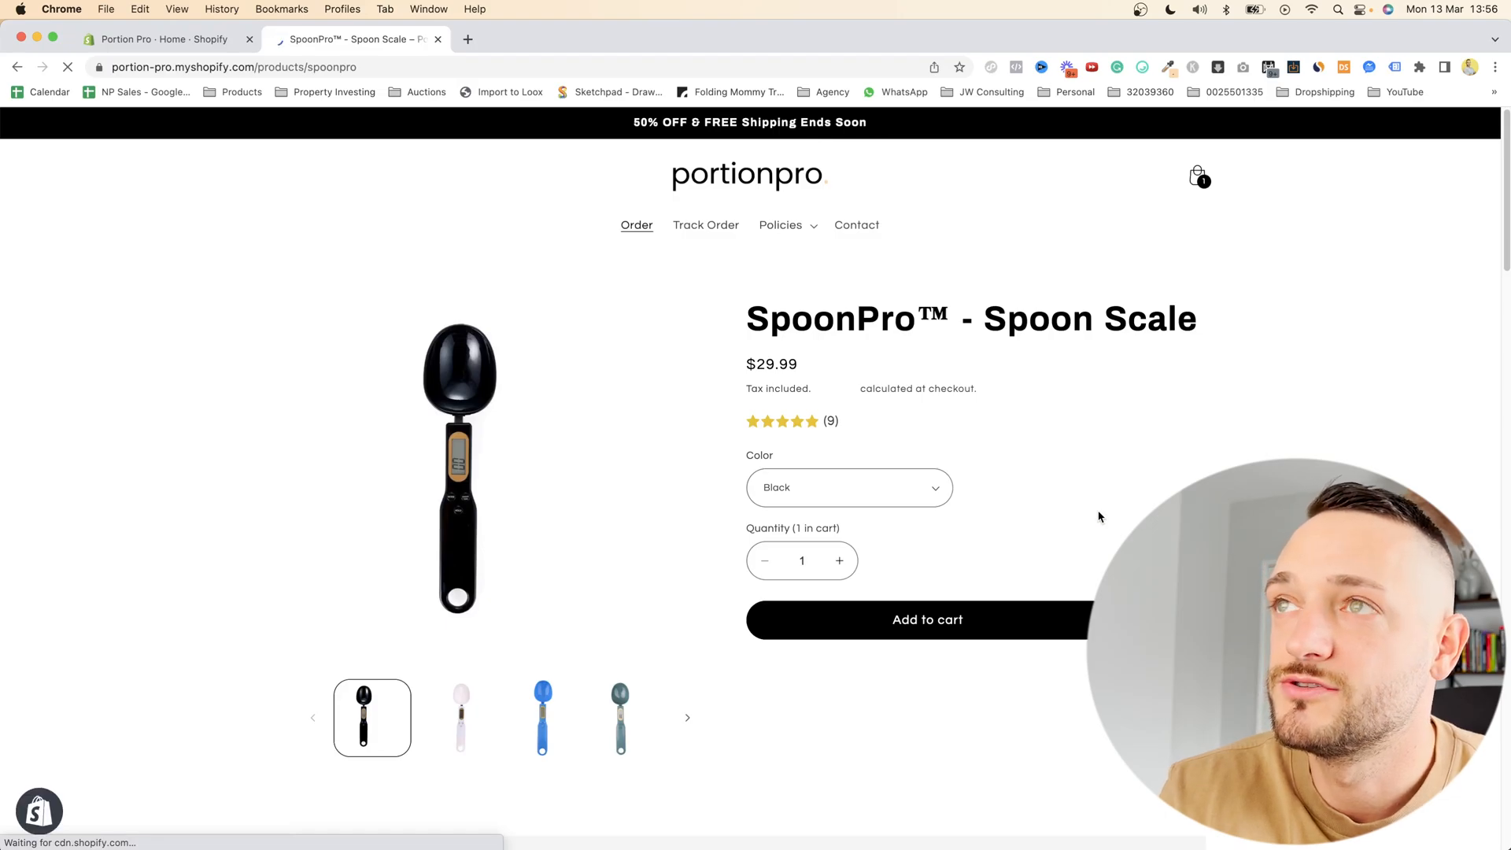
pyautogui.scroll(-5, 1218, 445)
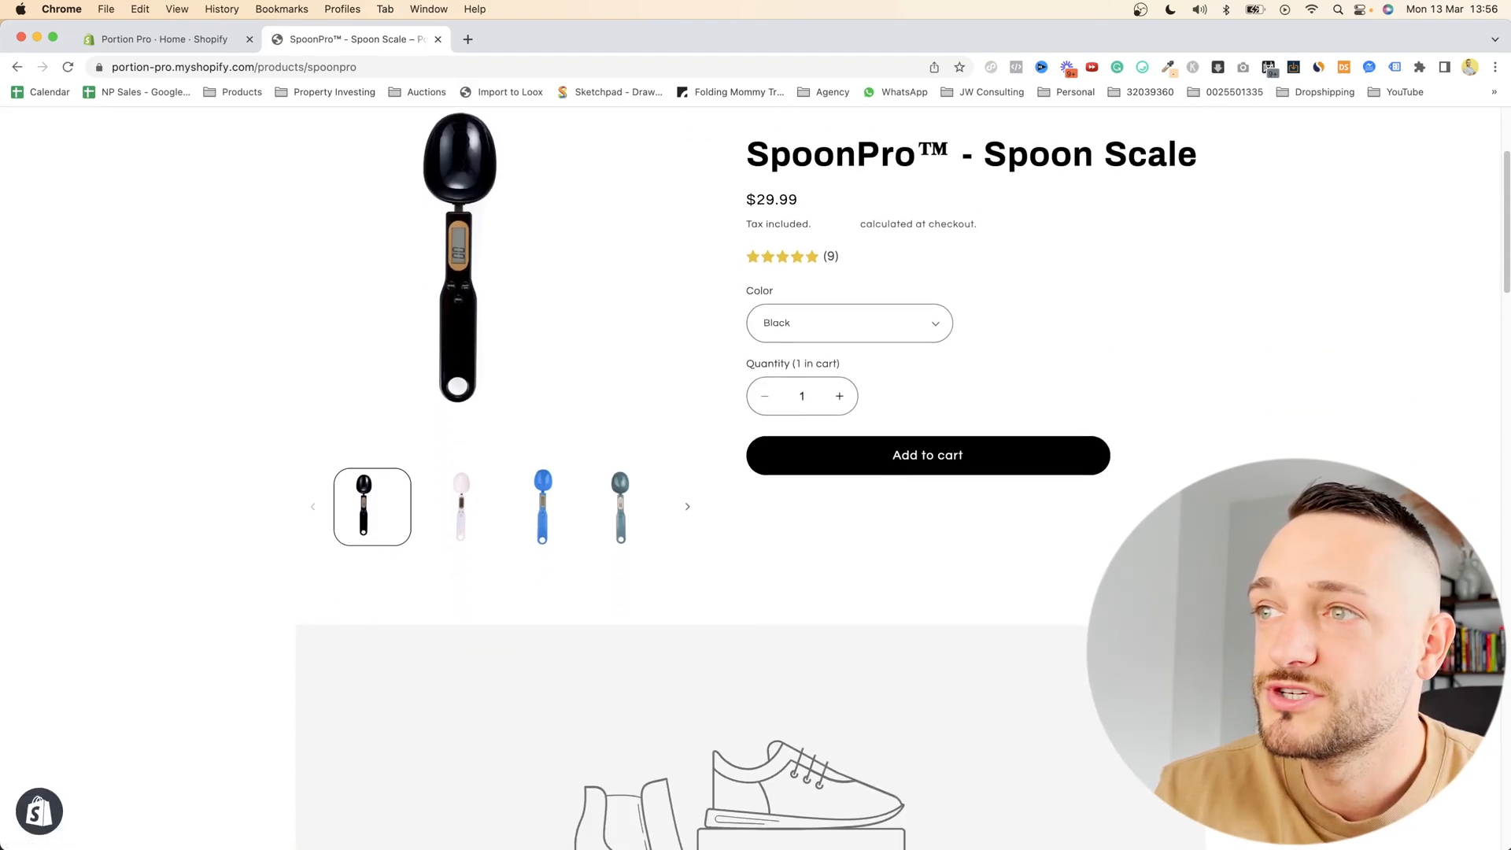
pyautogui.scroll(-10, 750, 480)
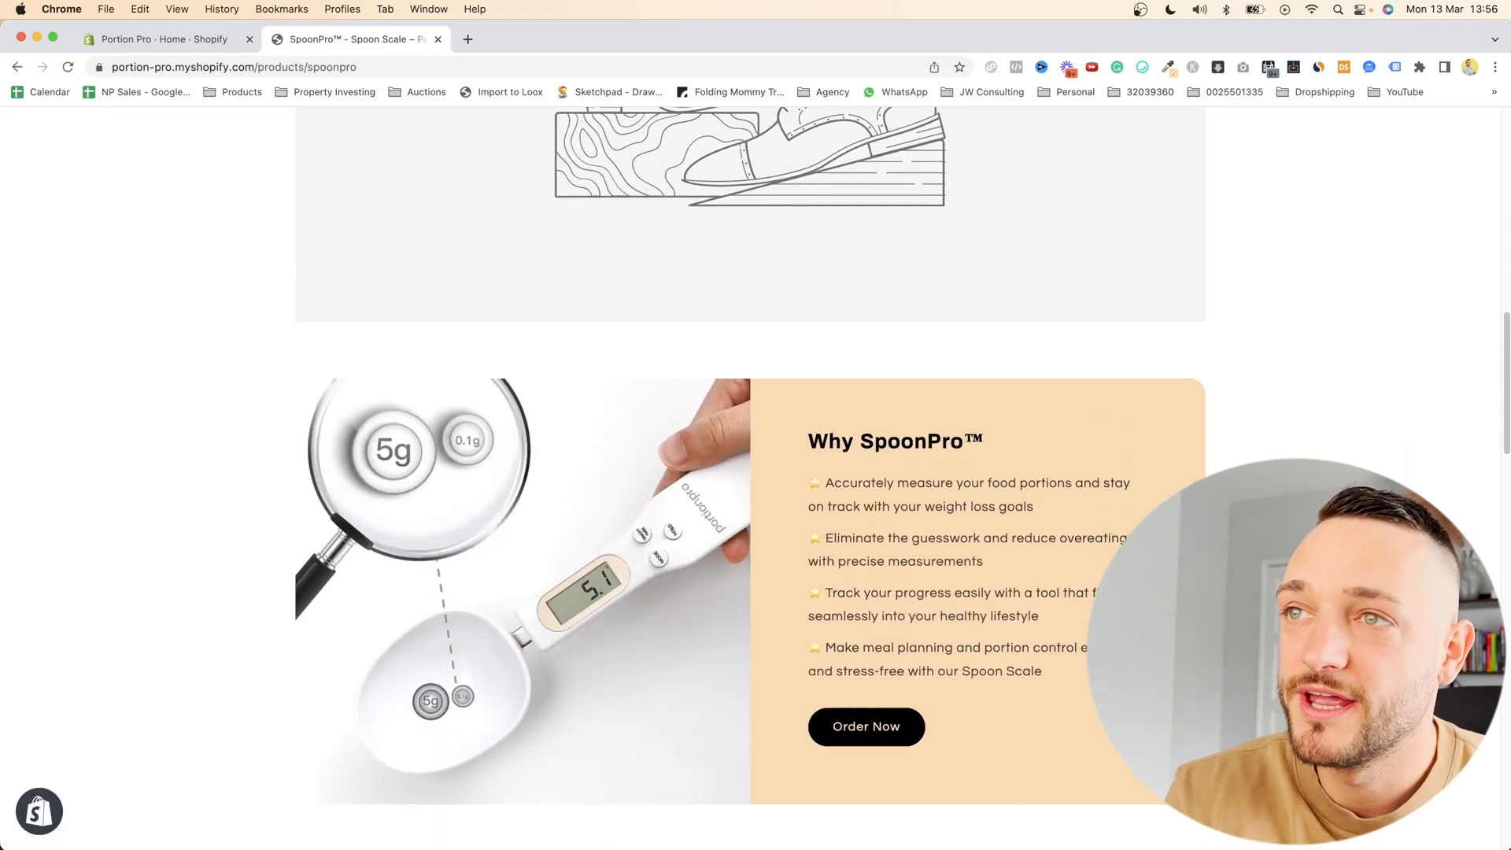
pyautogui.scroll(-10, 750, 478)
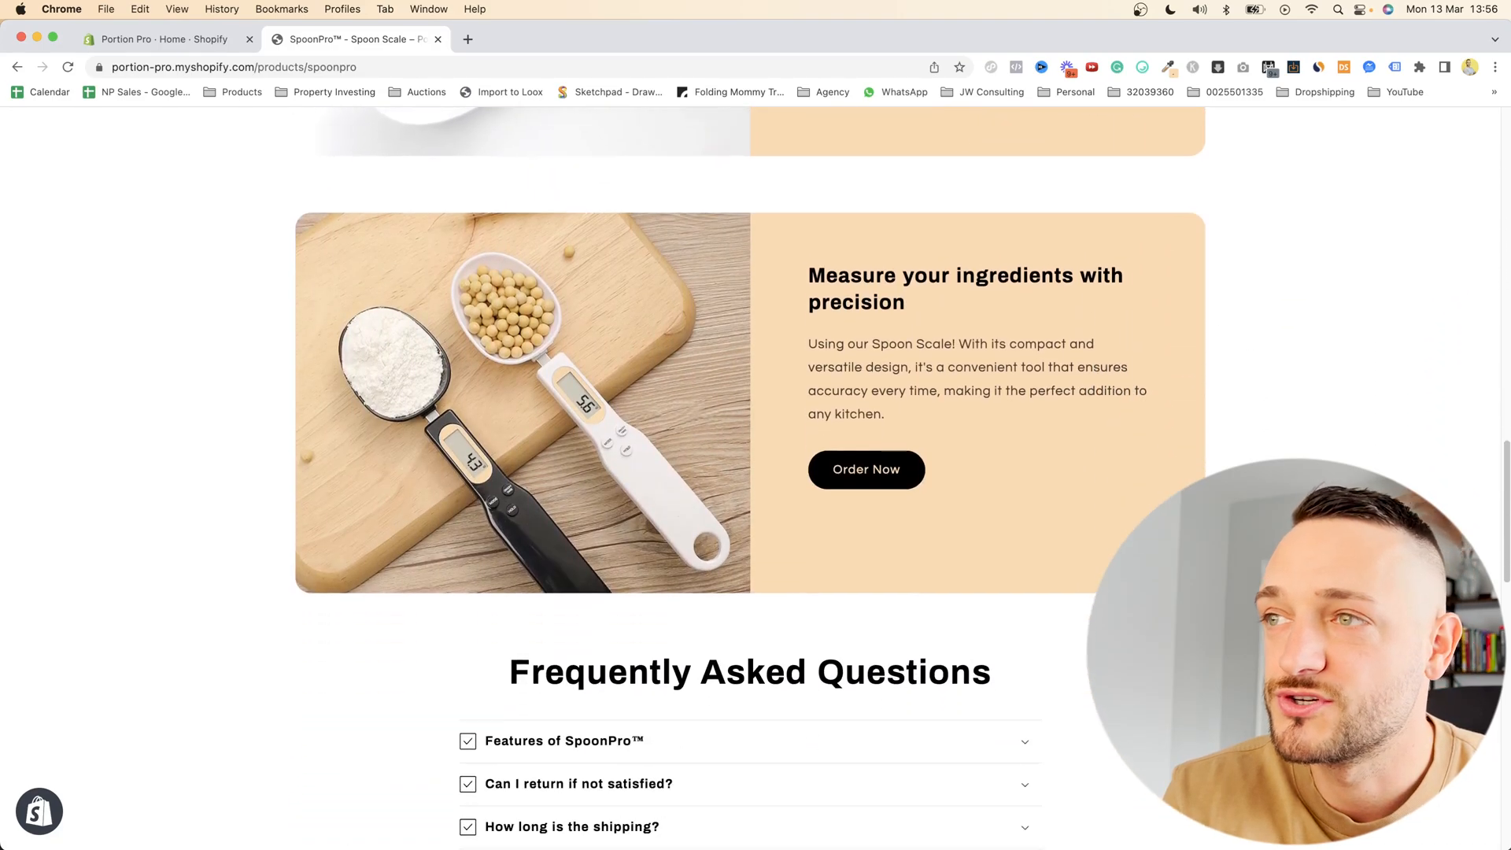
pyautogui.scroll(-7, 1046, 543)
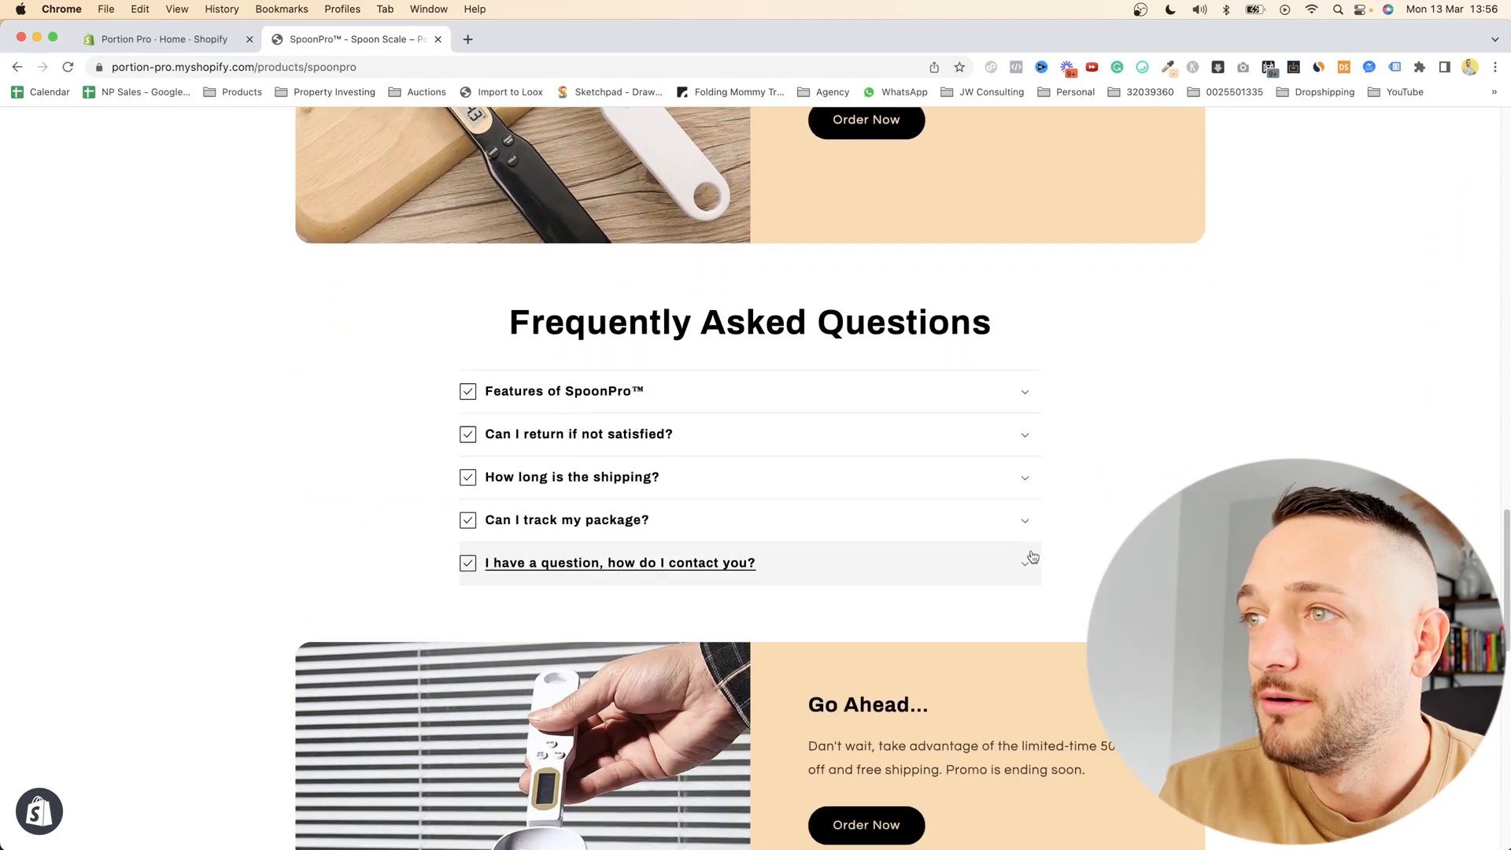
pyautogui.scroll(-7, 1033, 552)
pyautogui.scroll(3, 1028, 556)
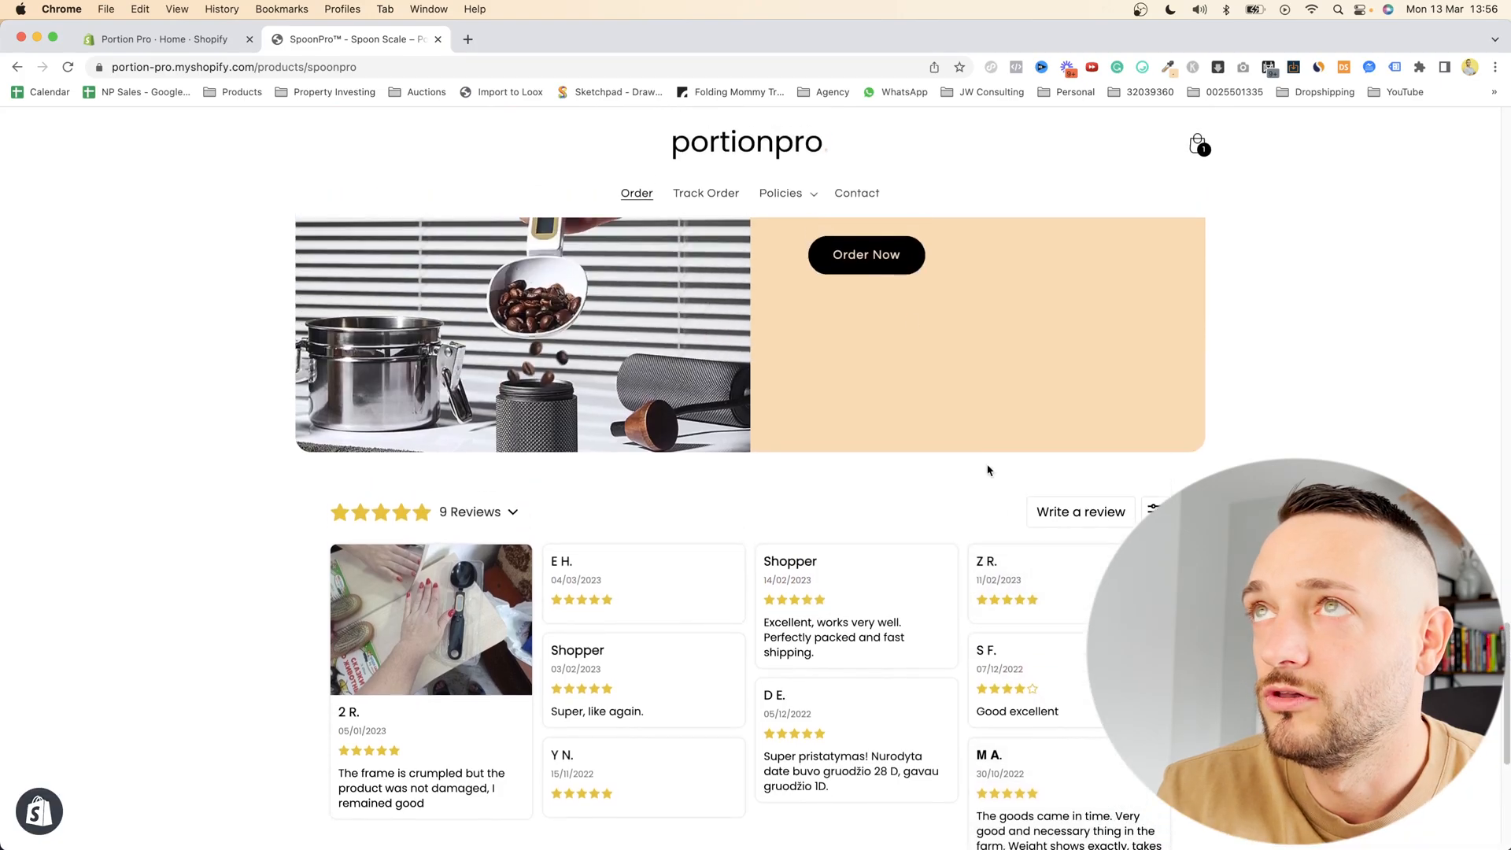
pyautogui.click(862, 265)
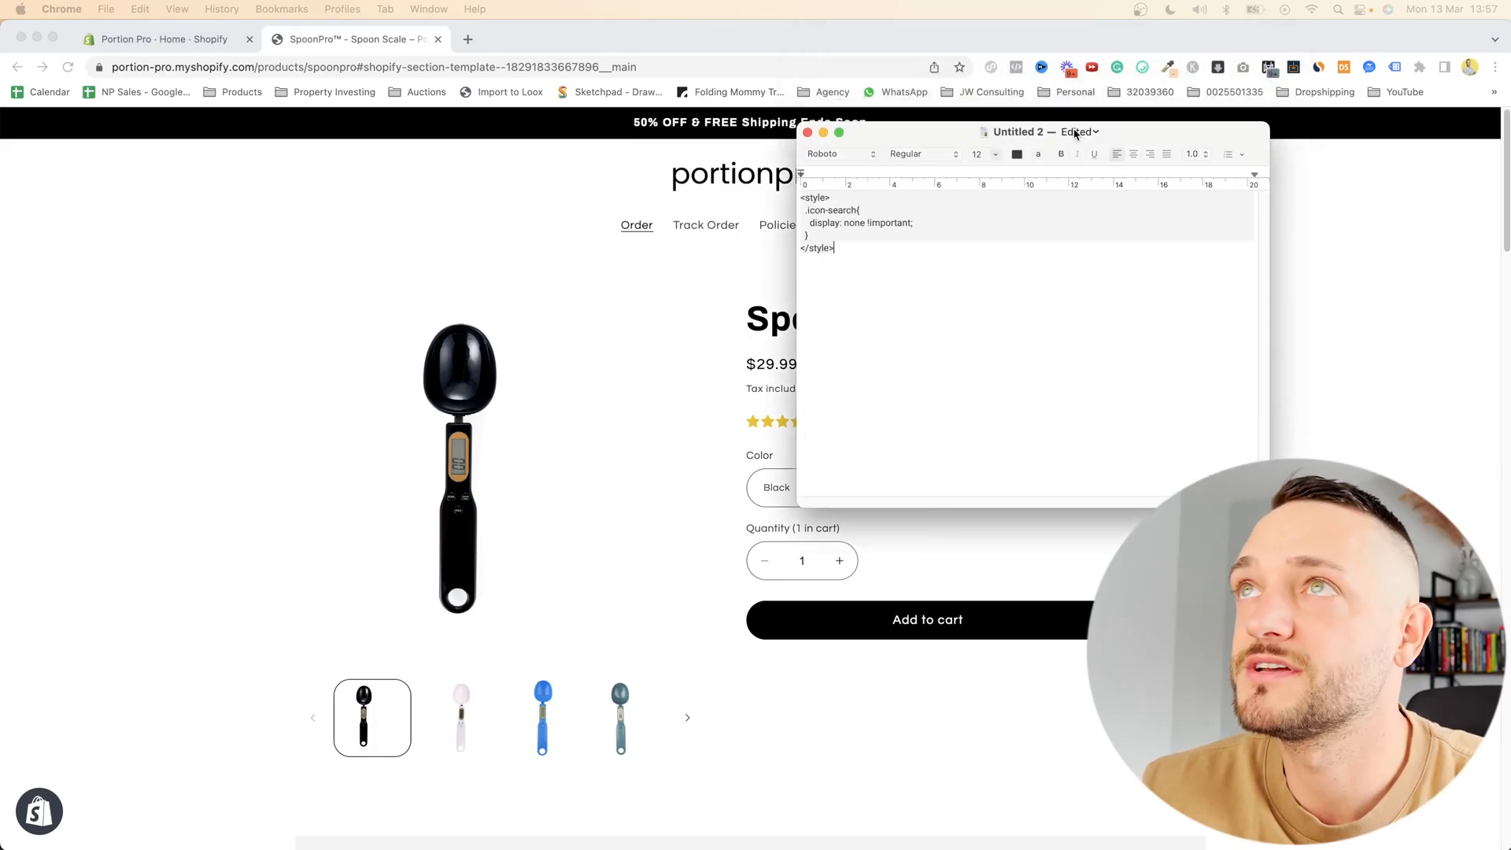
# - Compare the .icon-search style snippet in the text note with the style block at the end of the Refresh theme's theme.liquid
pyautogui.moveTo(1075, 132); pyautogui.dragTo(1075, 177)
pyautogui.moveTo(856, 303); pyautogui.dragTo(786, 239)
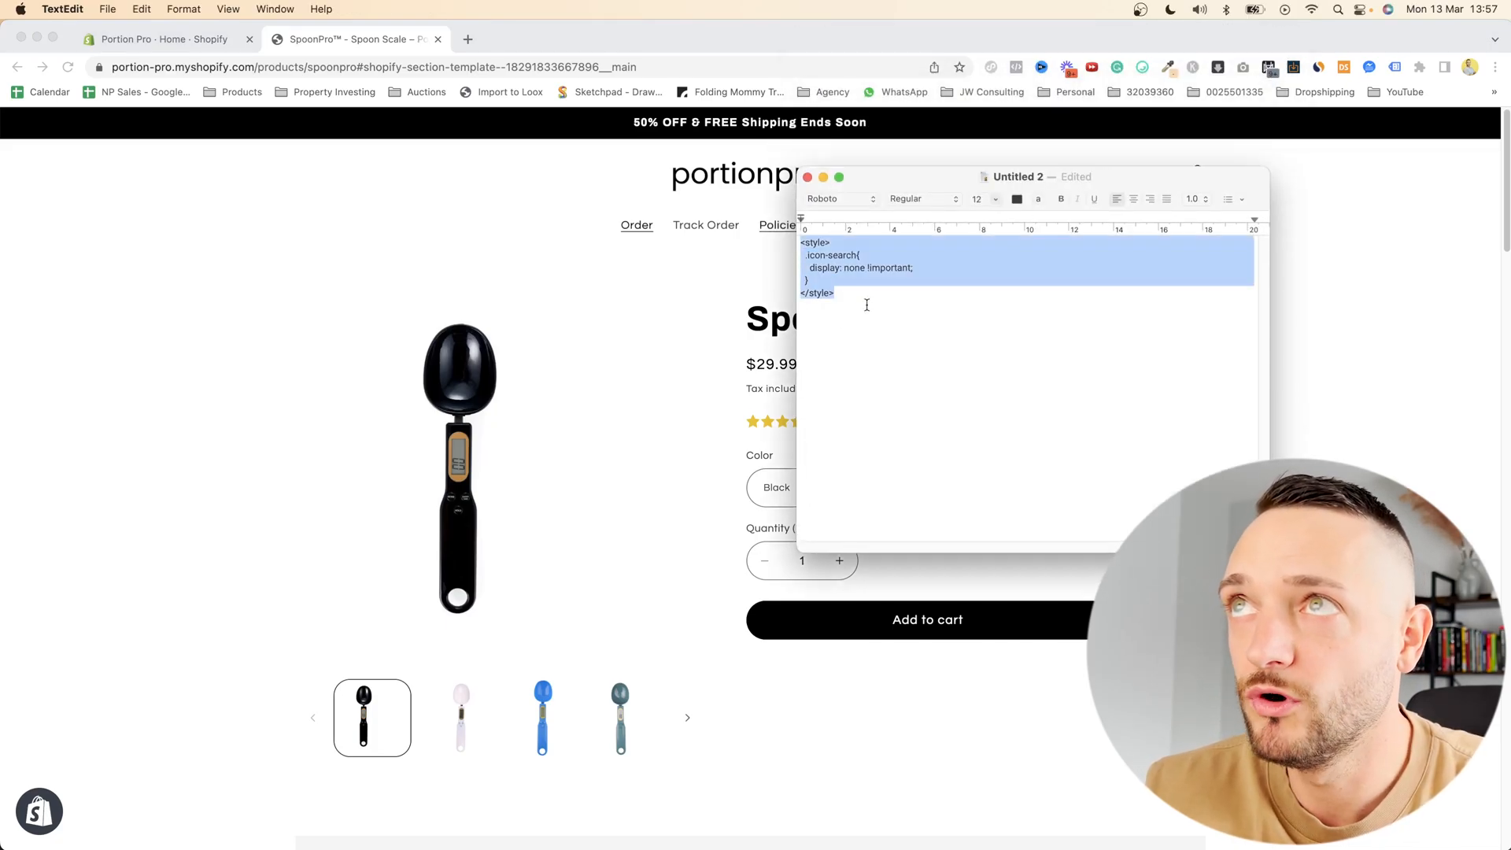
pyautogui.click(197, 39)
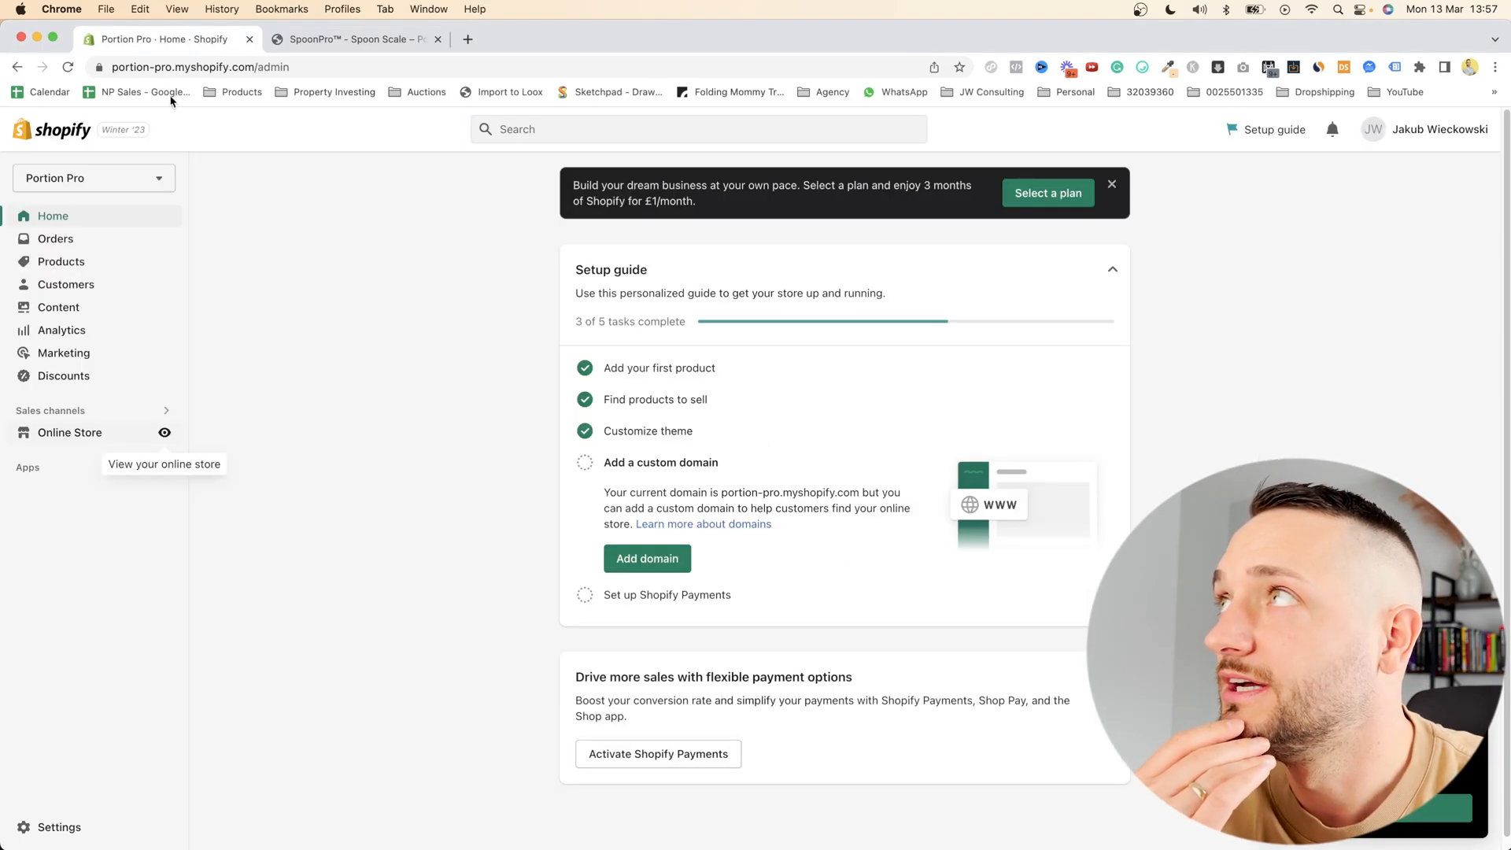
pyautogui.click(70, 434)
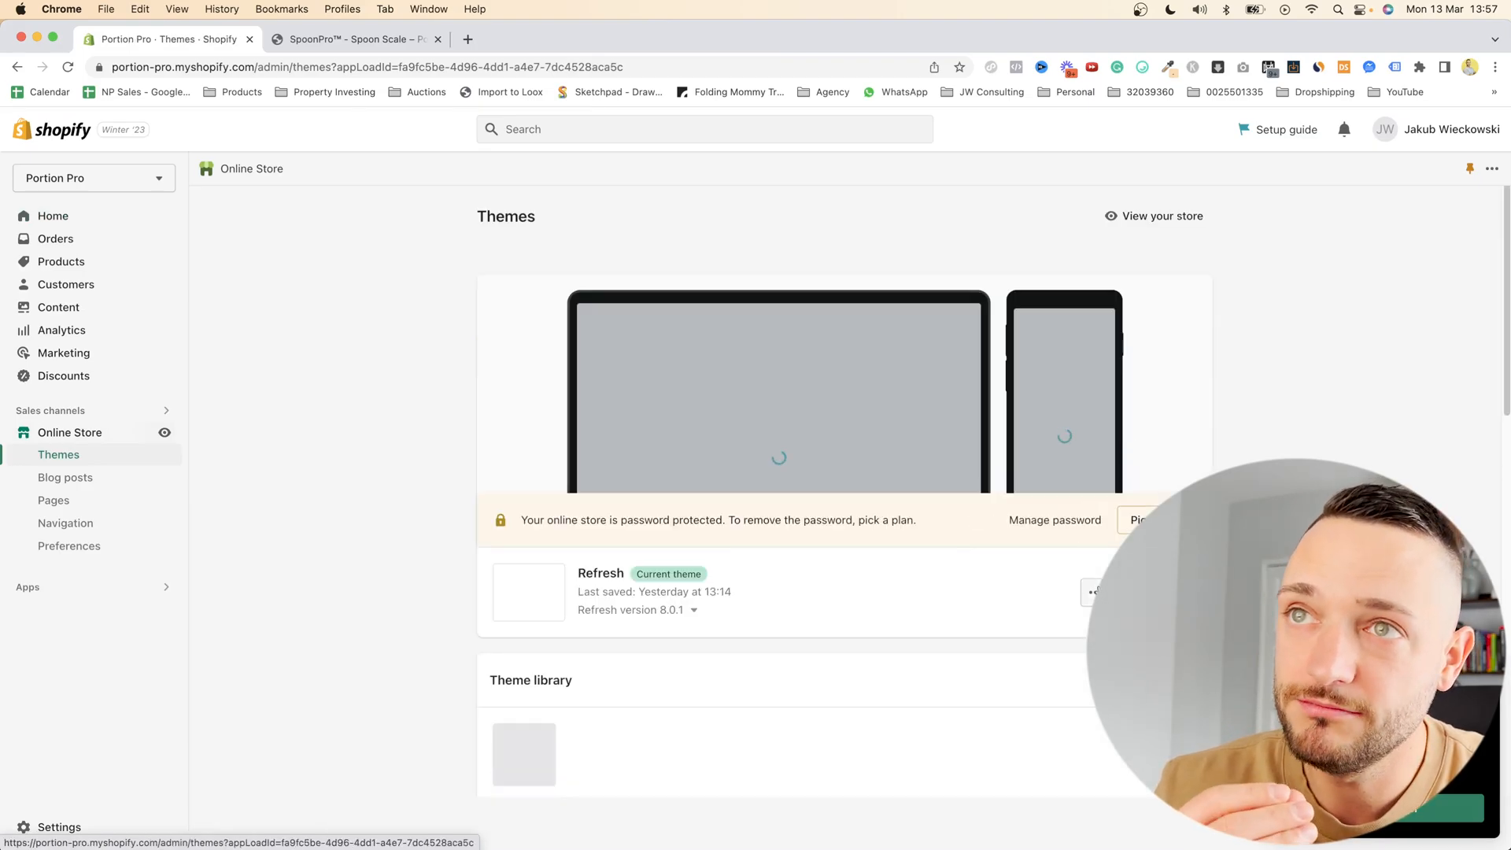
pyautogui.click(1093, 595)
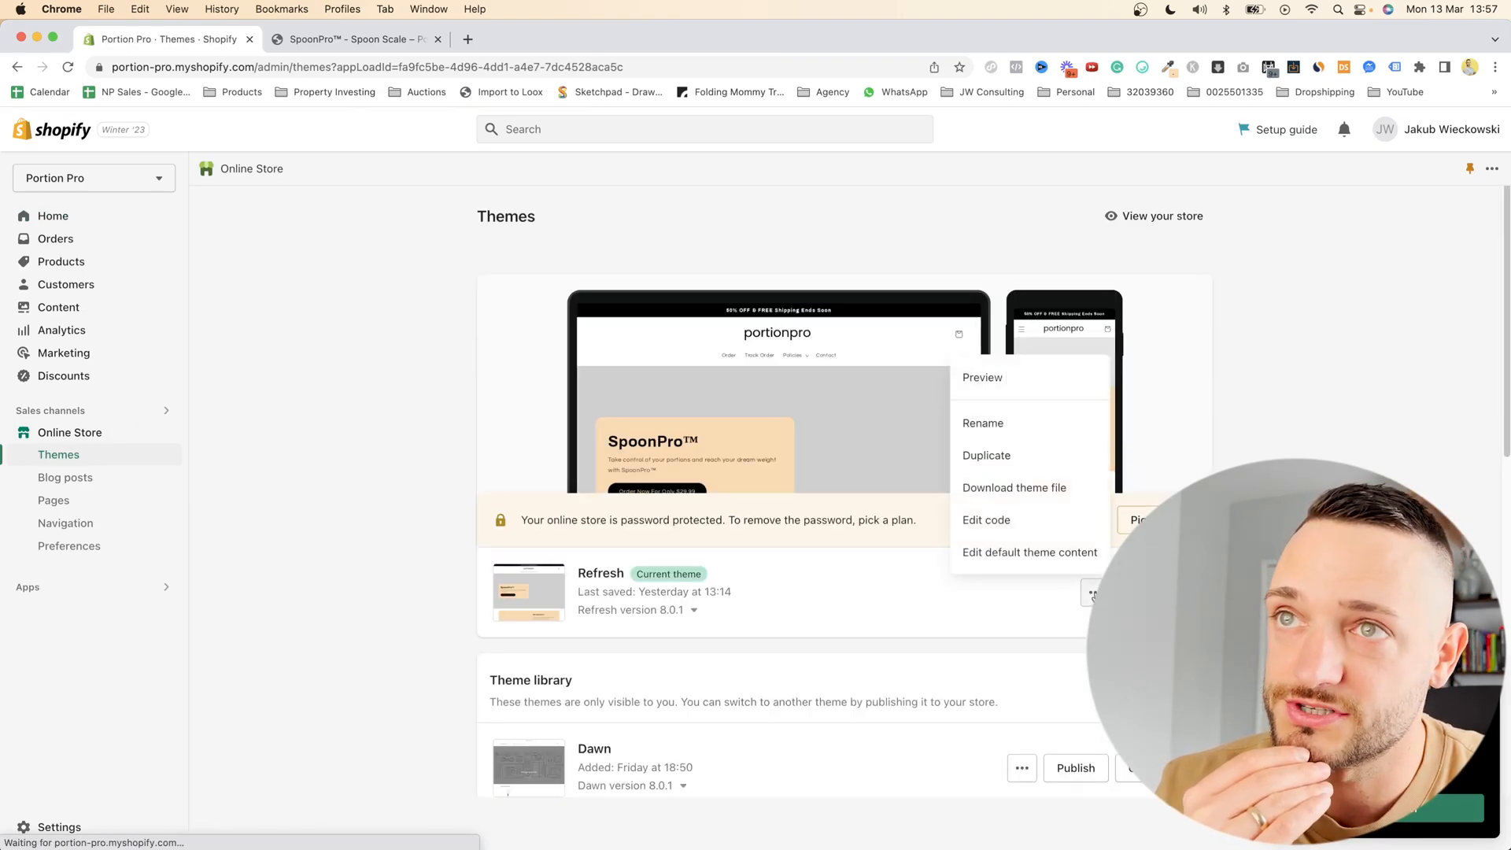
pyautogui.click(981, 521)
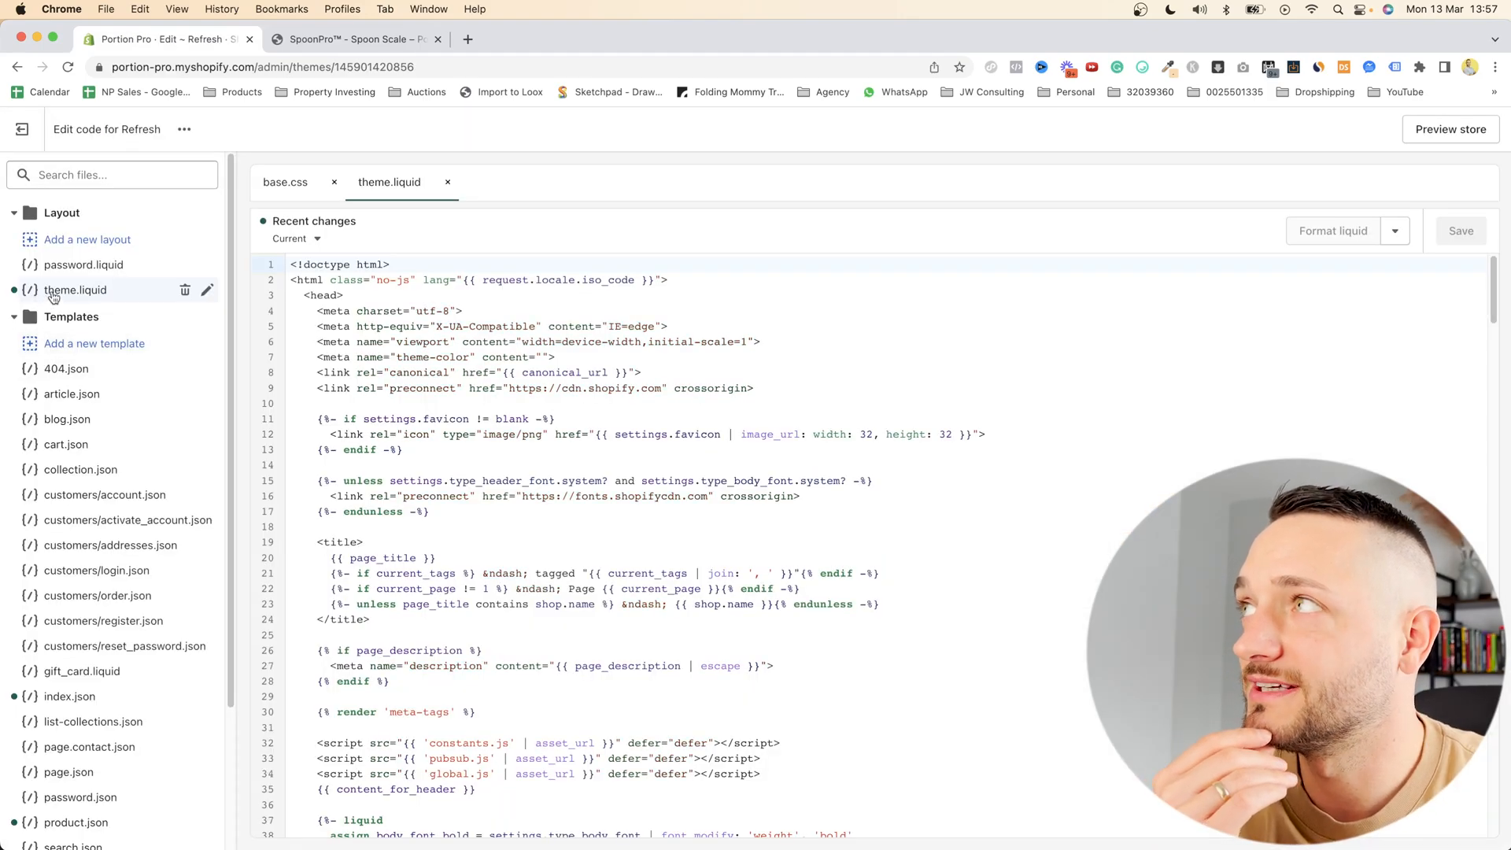
pyautogui.scroll(-20, 487, 511)
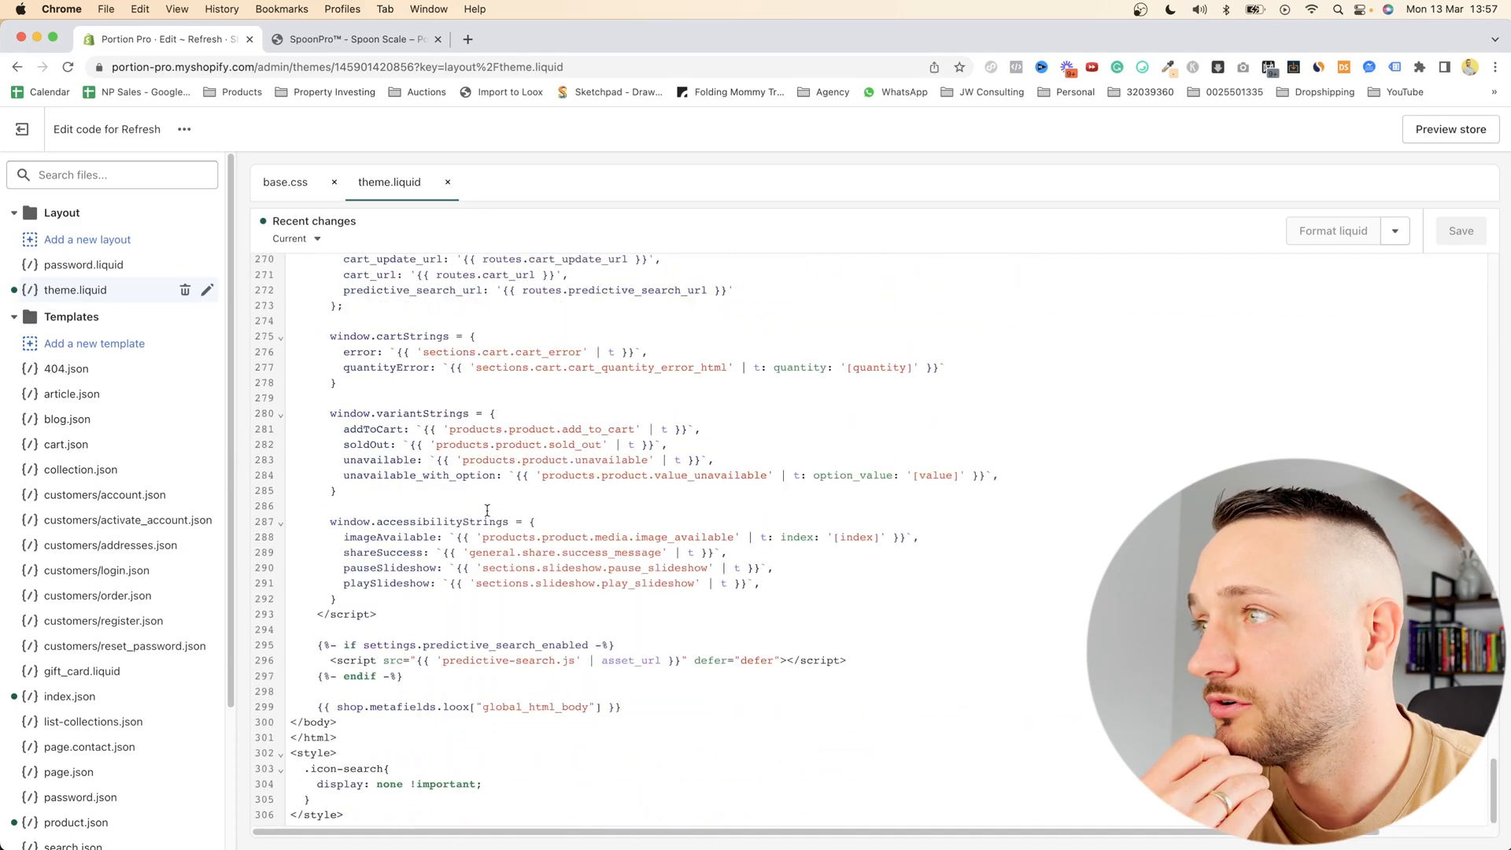
pyautogui.moveTo(346, 815); pyautogui.dragTo(290, 722)
pyautogui.click(562, 764)
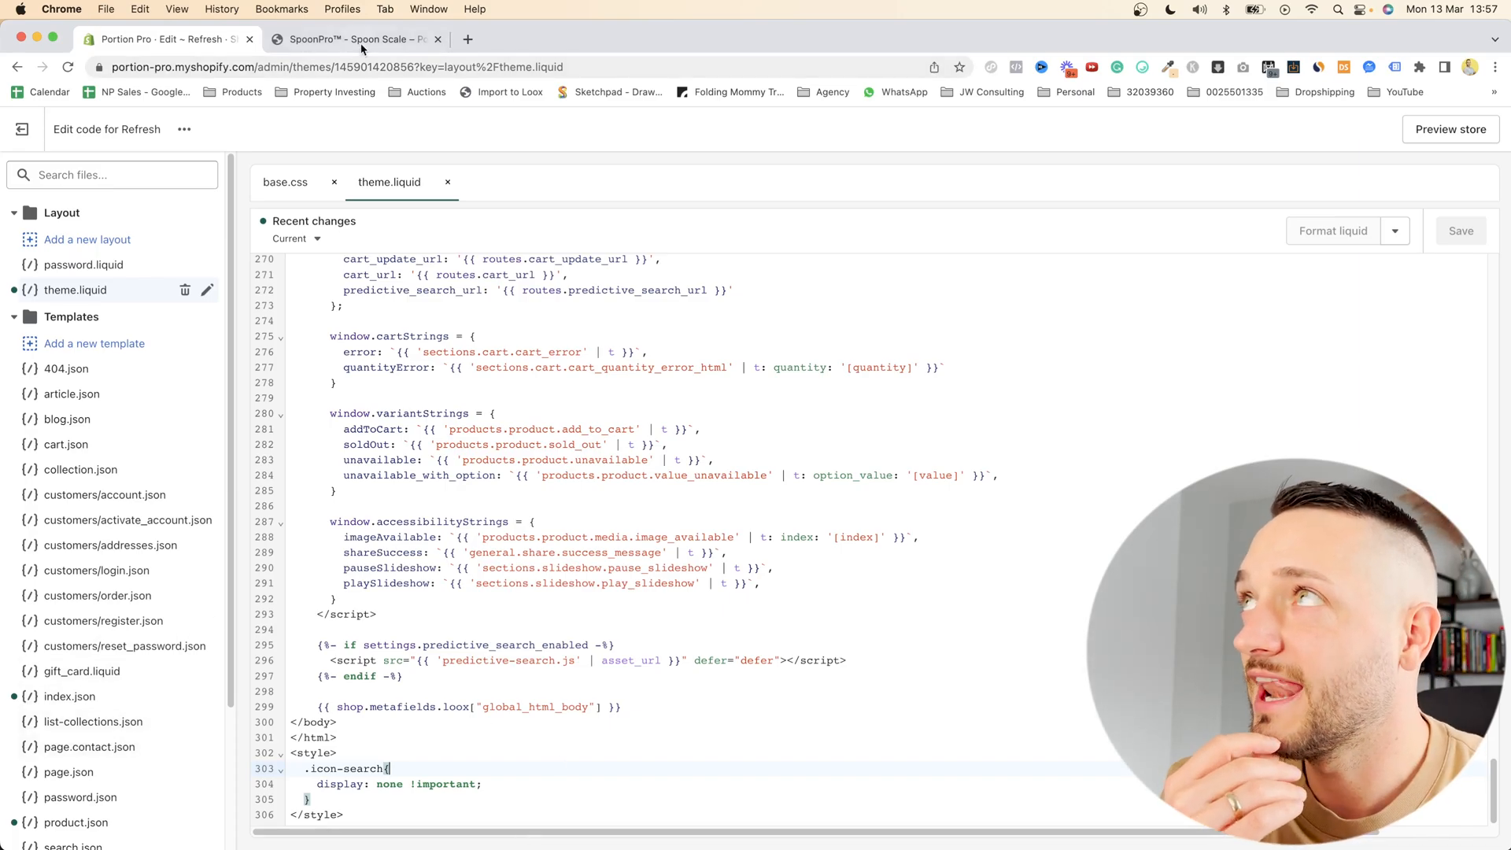
# - Test the Order Now button of the Why SpoonPro™ section on the live product page and check where it leads
pyautogui.click(361, 46)
pyautogui.scroll(-10, 1089, 695)
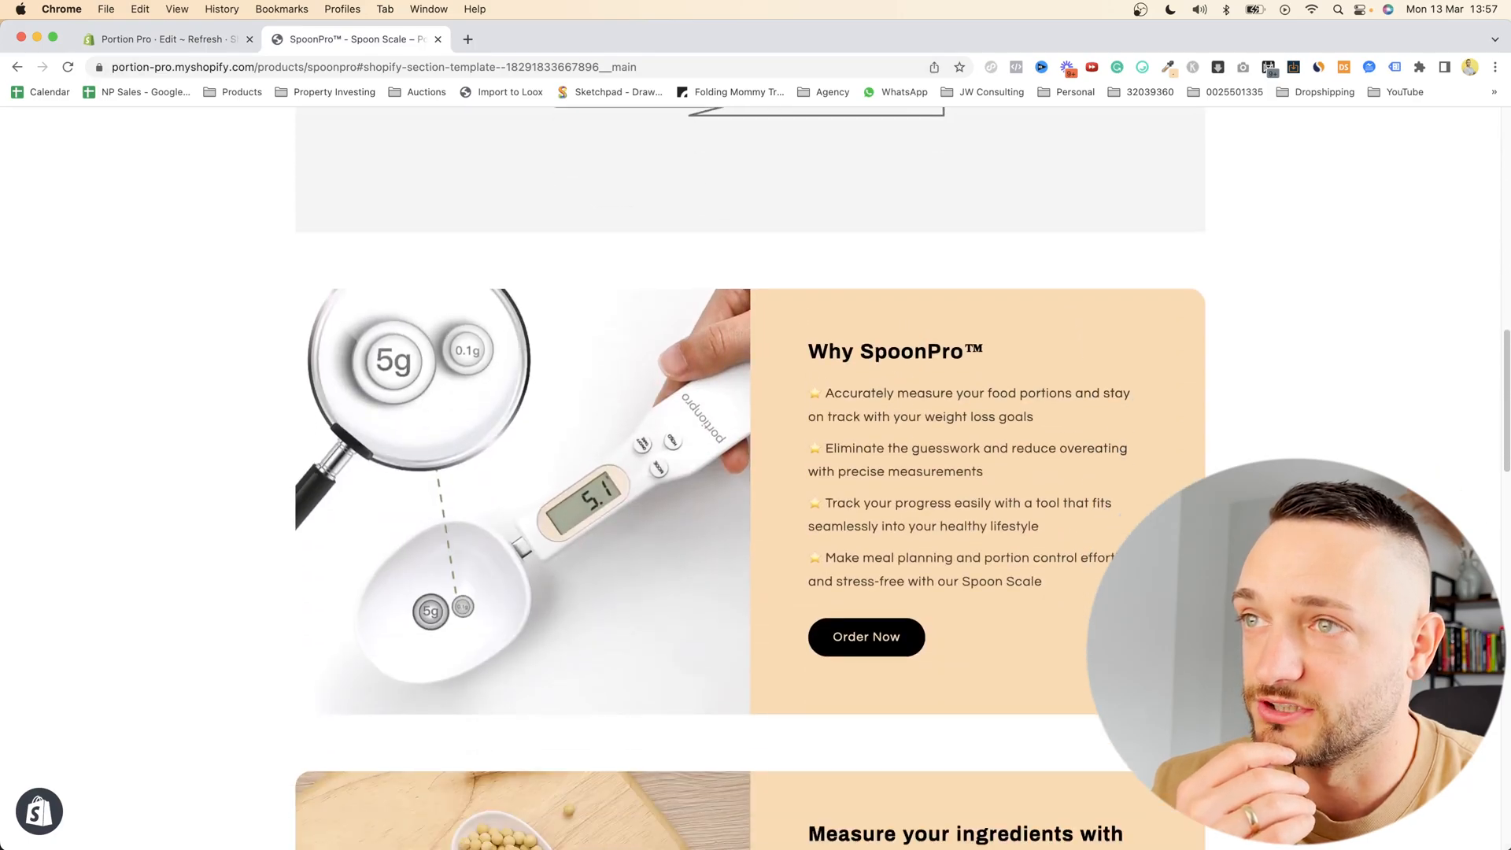
pyautogui.scroll(1, 1089, 695)
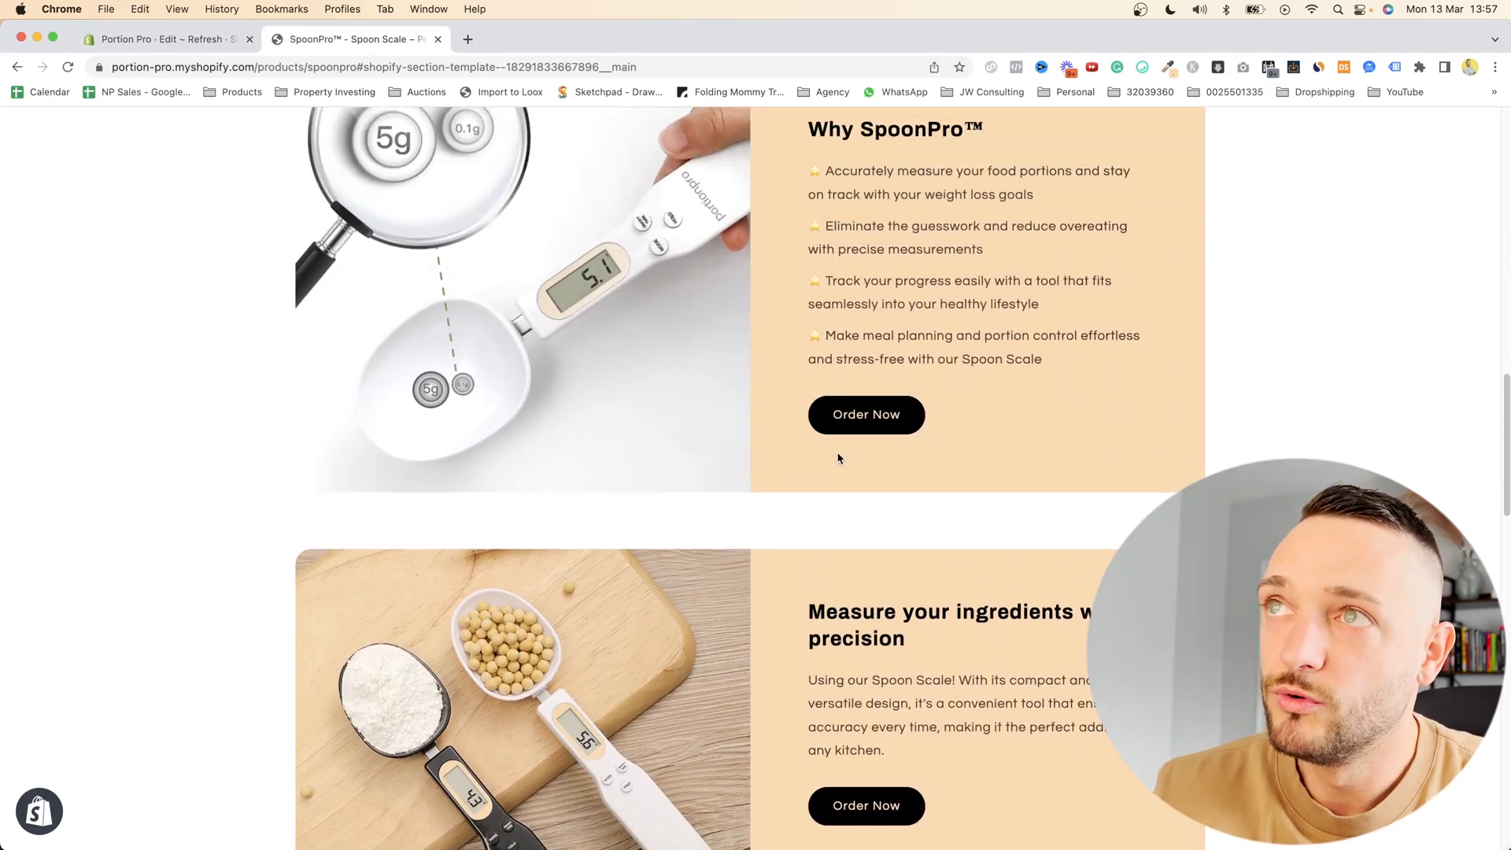
pyautogui.click(878, 423)
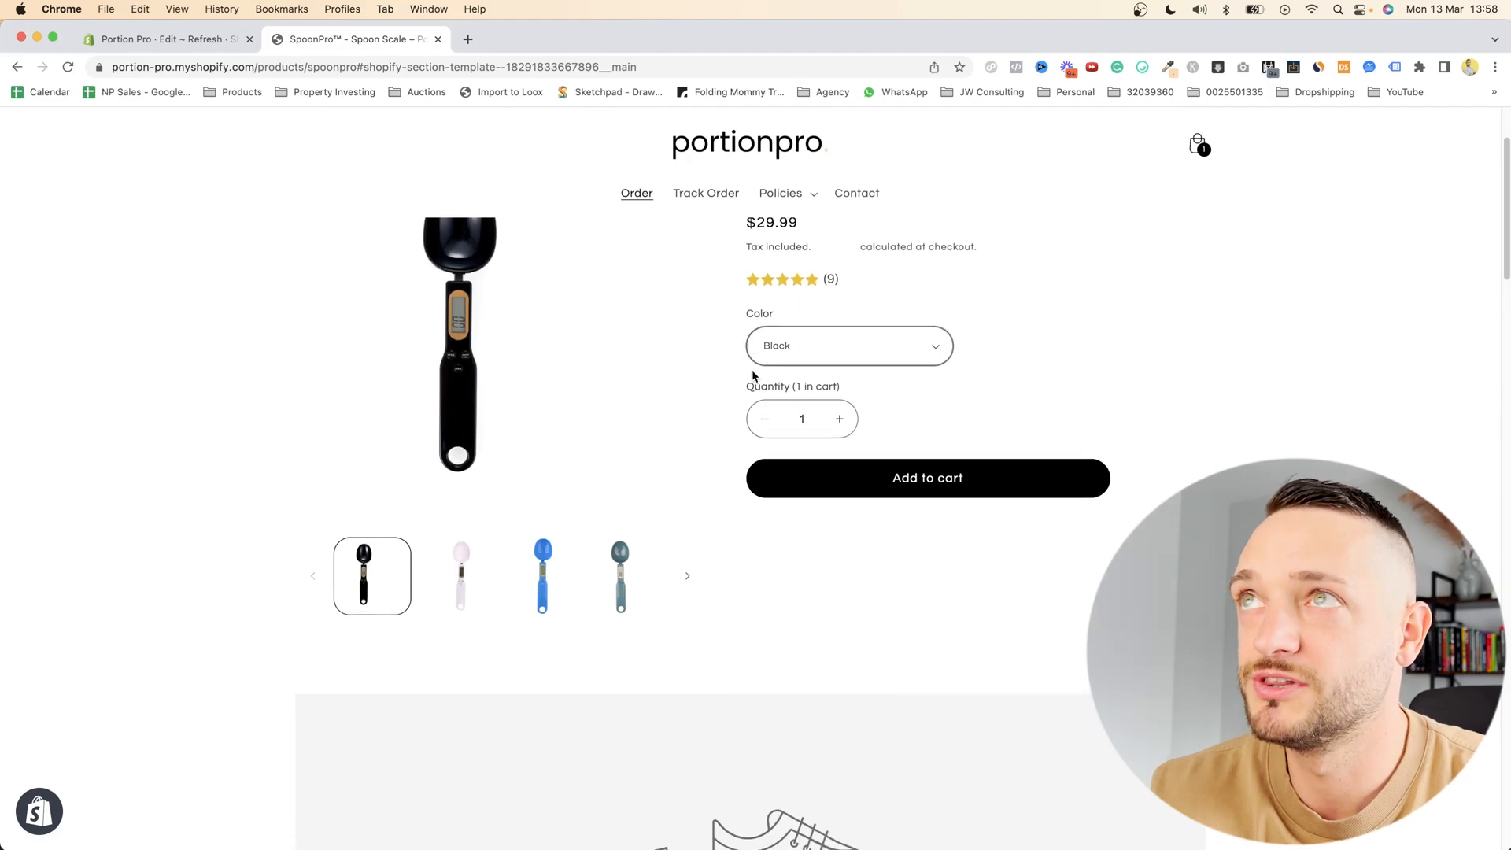
pyautogui.scroll(-6, 701, 526)
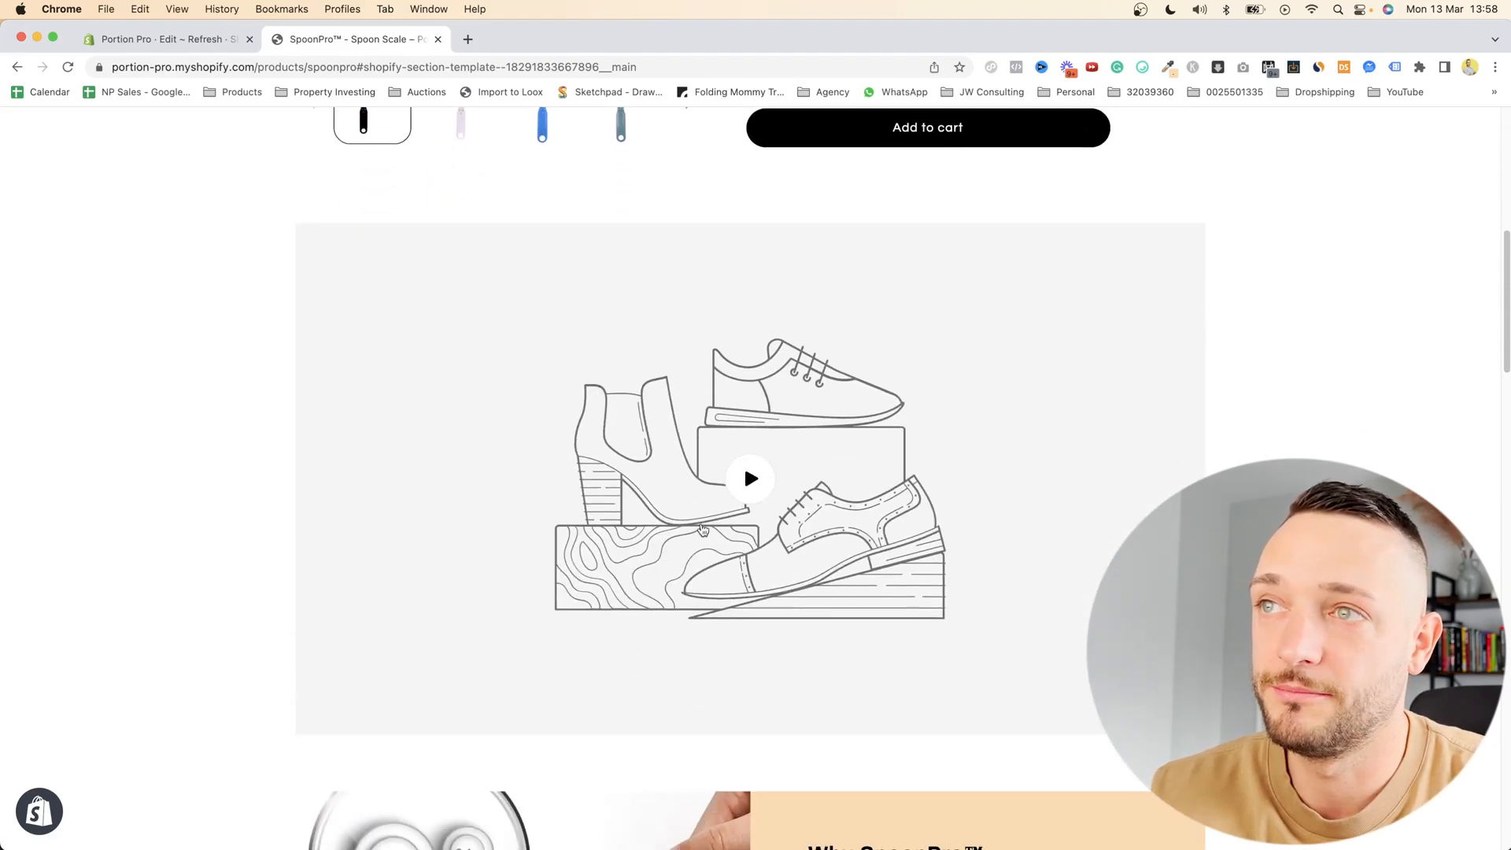
pyautogui.scroll(6, 702, 528)
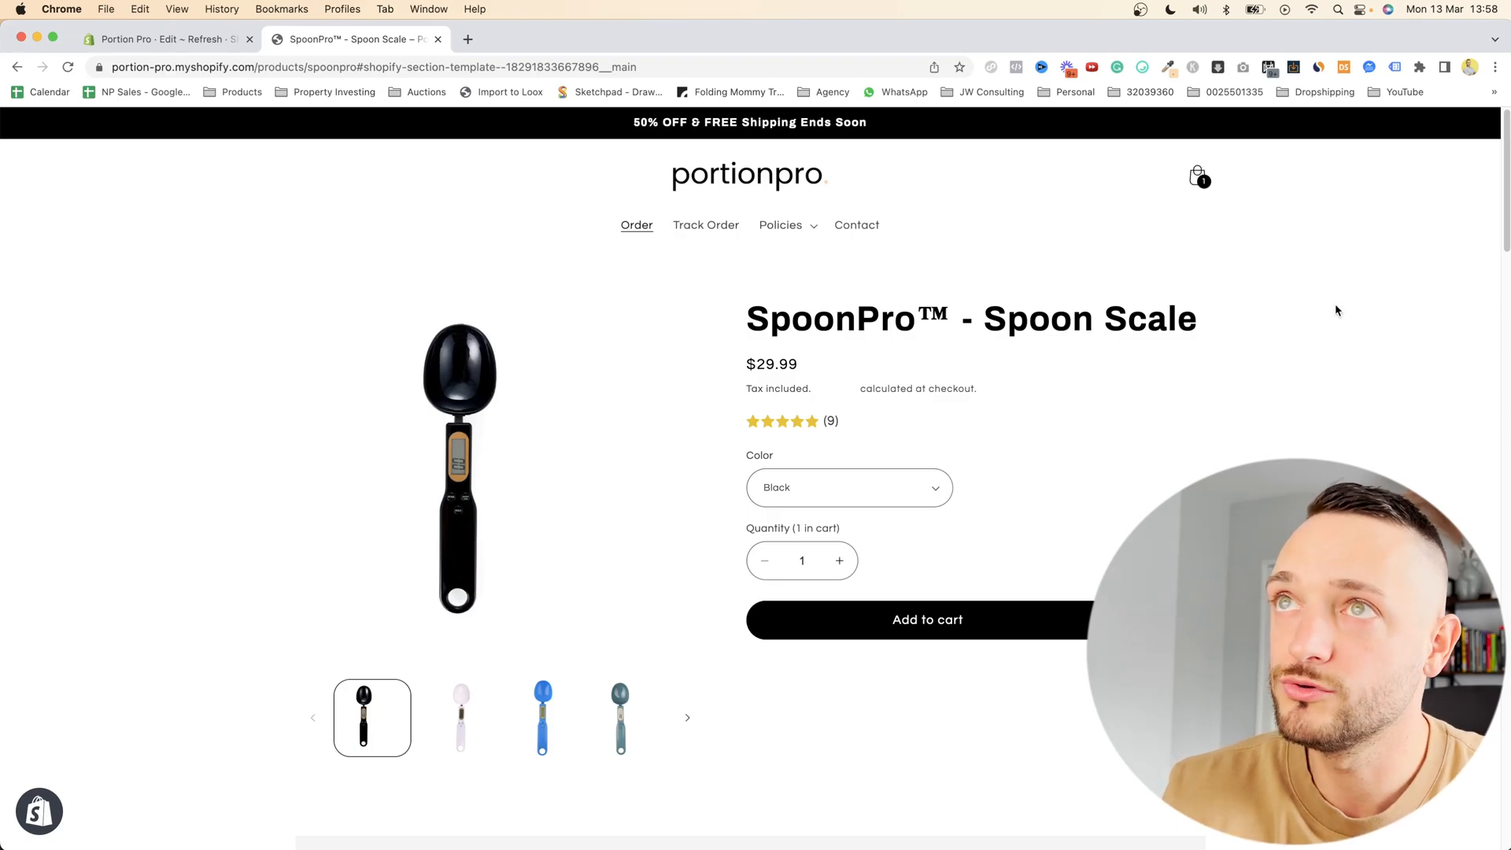
# - Inspect the live product page and copy the selector of its MainContent main element
pyautogui.rightClick(161, 299)
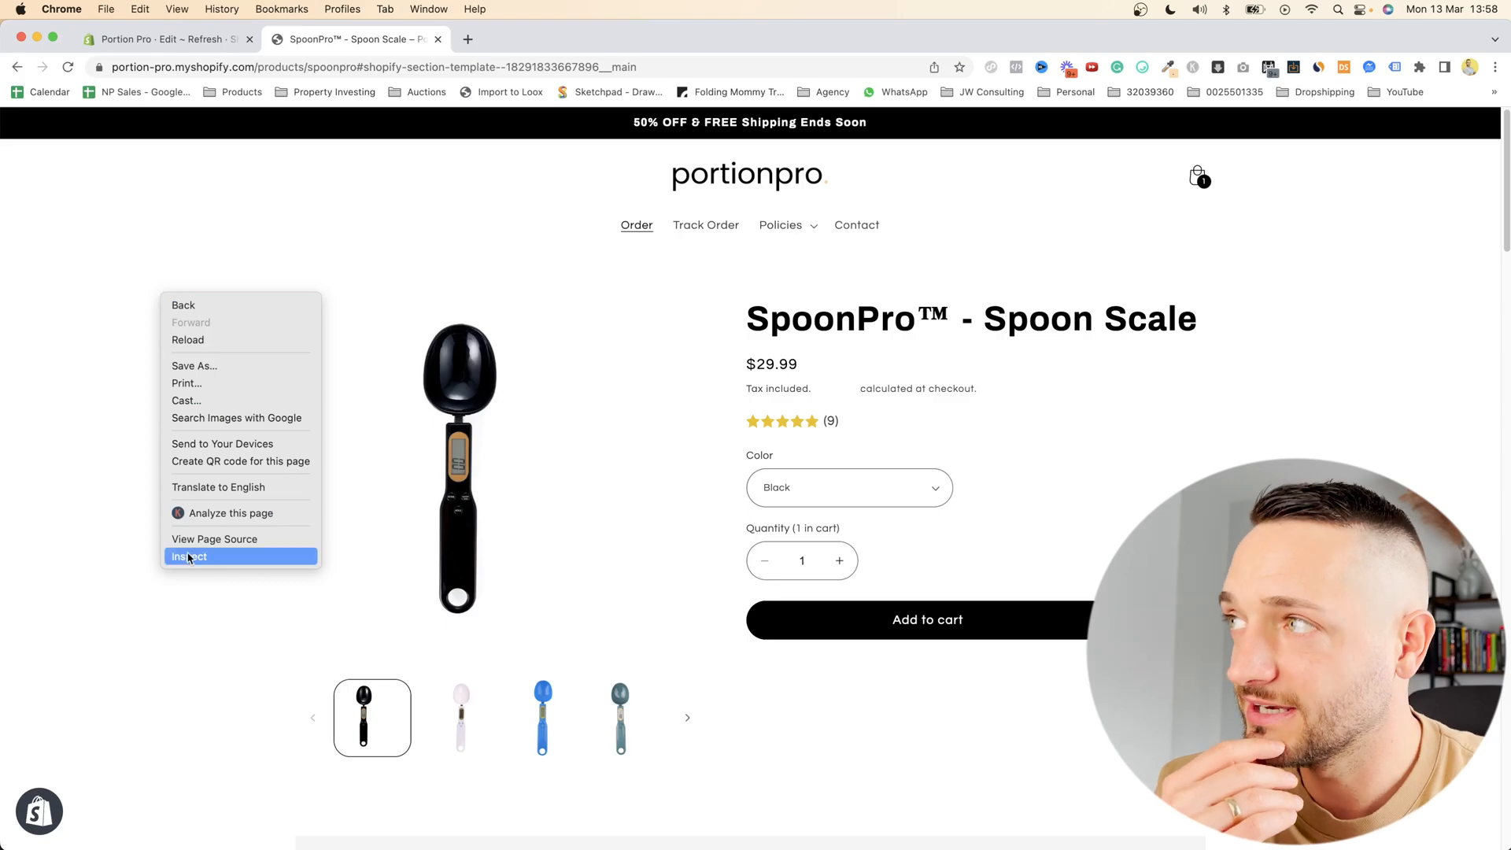
pyautogui.click(191, 563)
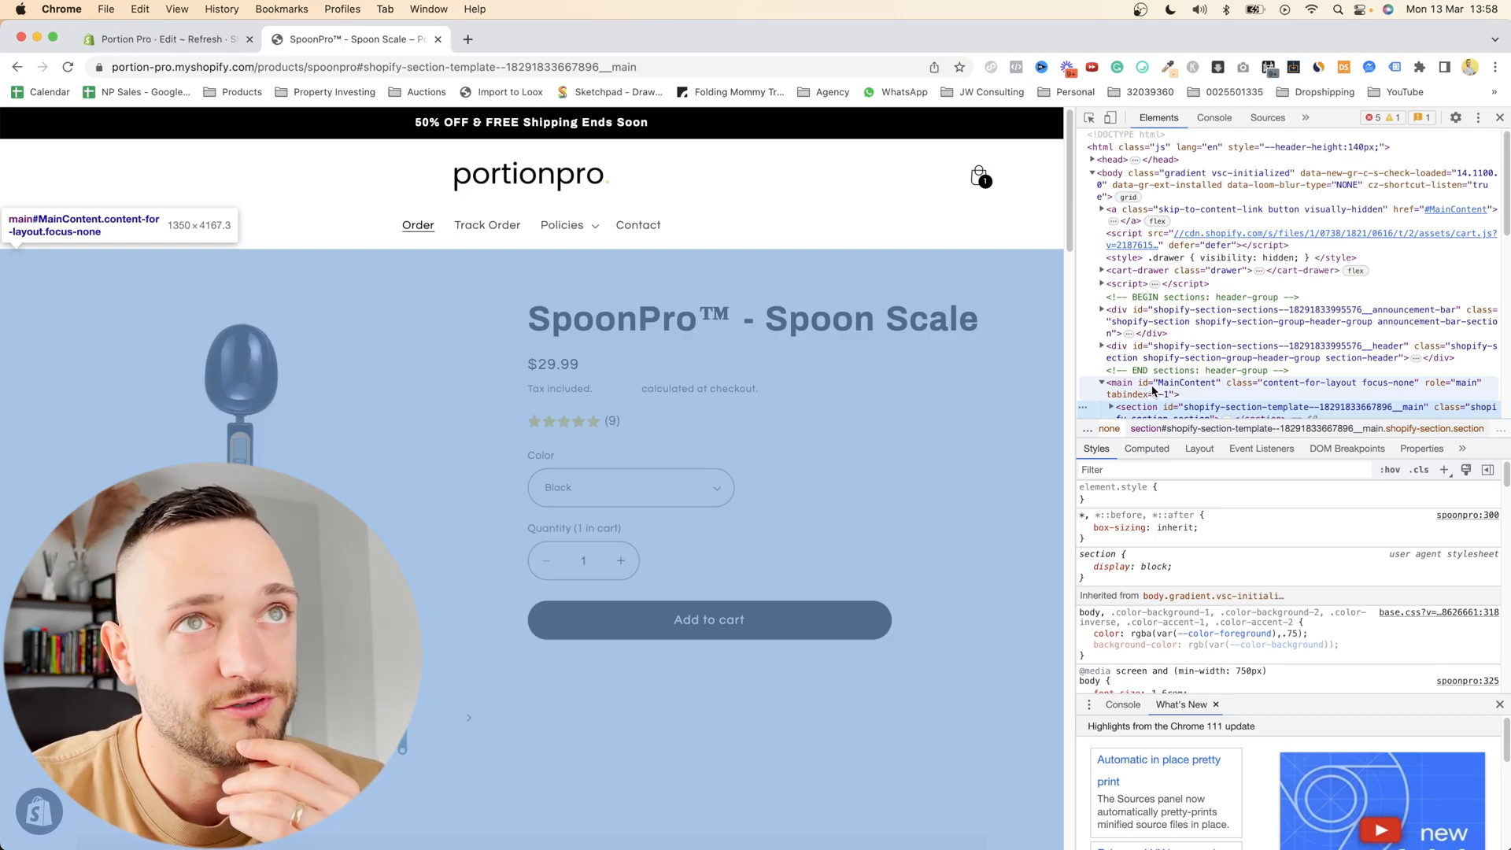
pyautogui.rightClick(1152, 390)
pyautogui.moveTo(1177, 514)
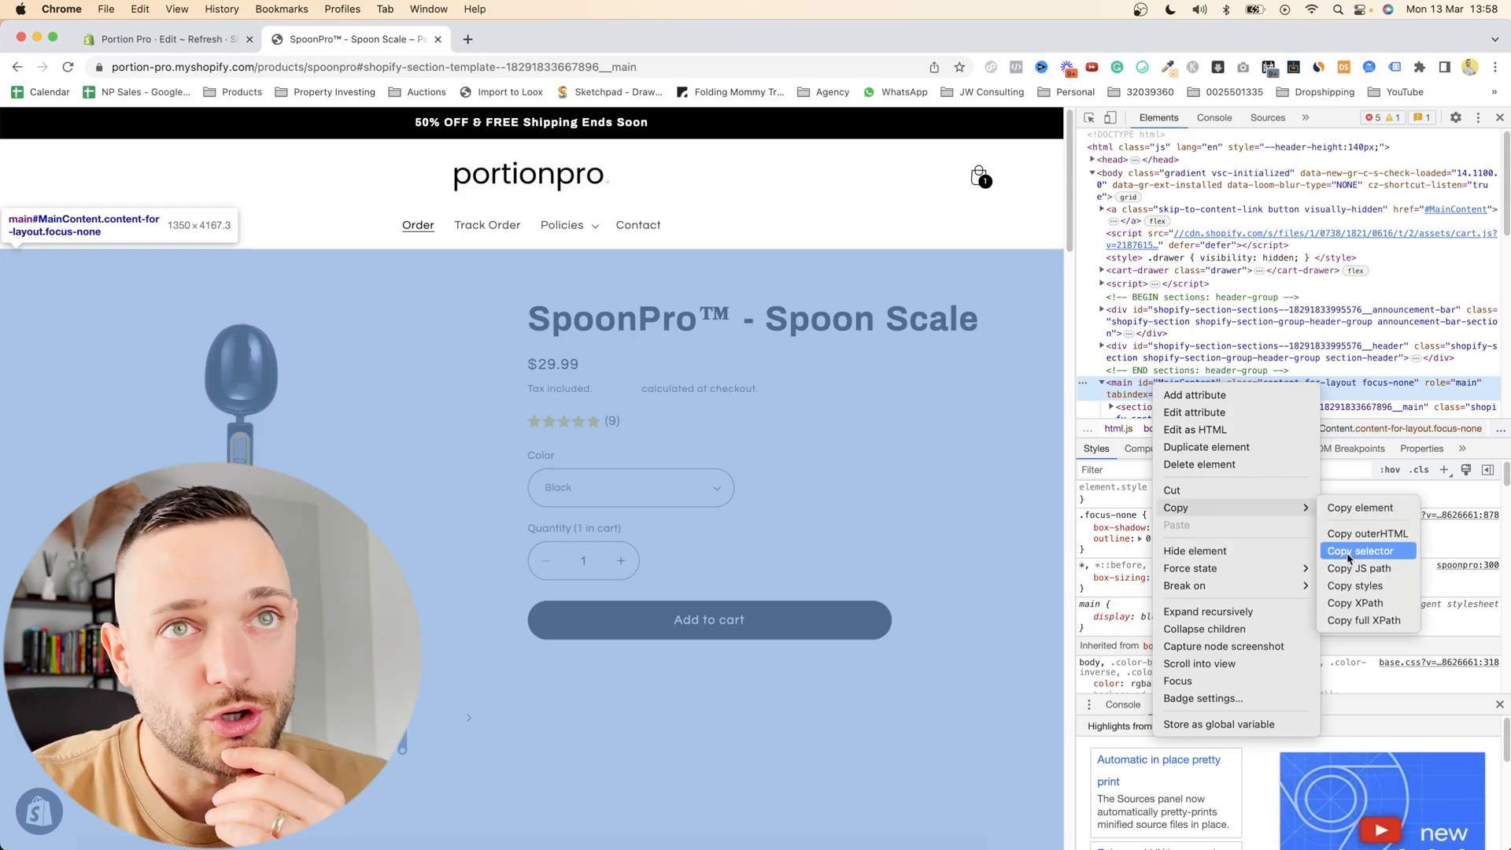
pyautogui.click(1366, 556)
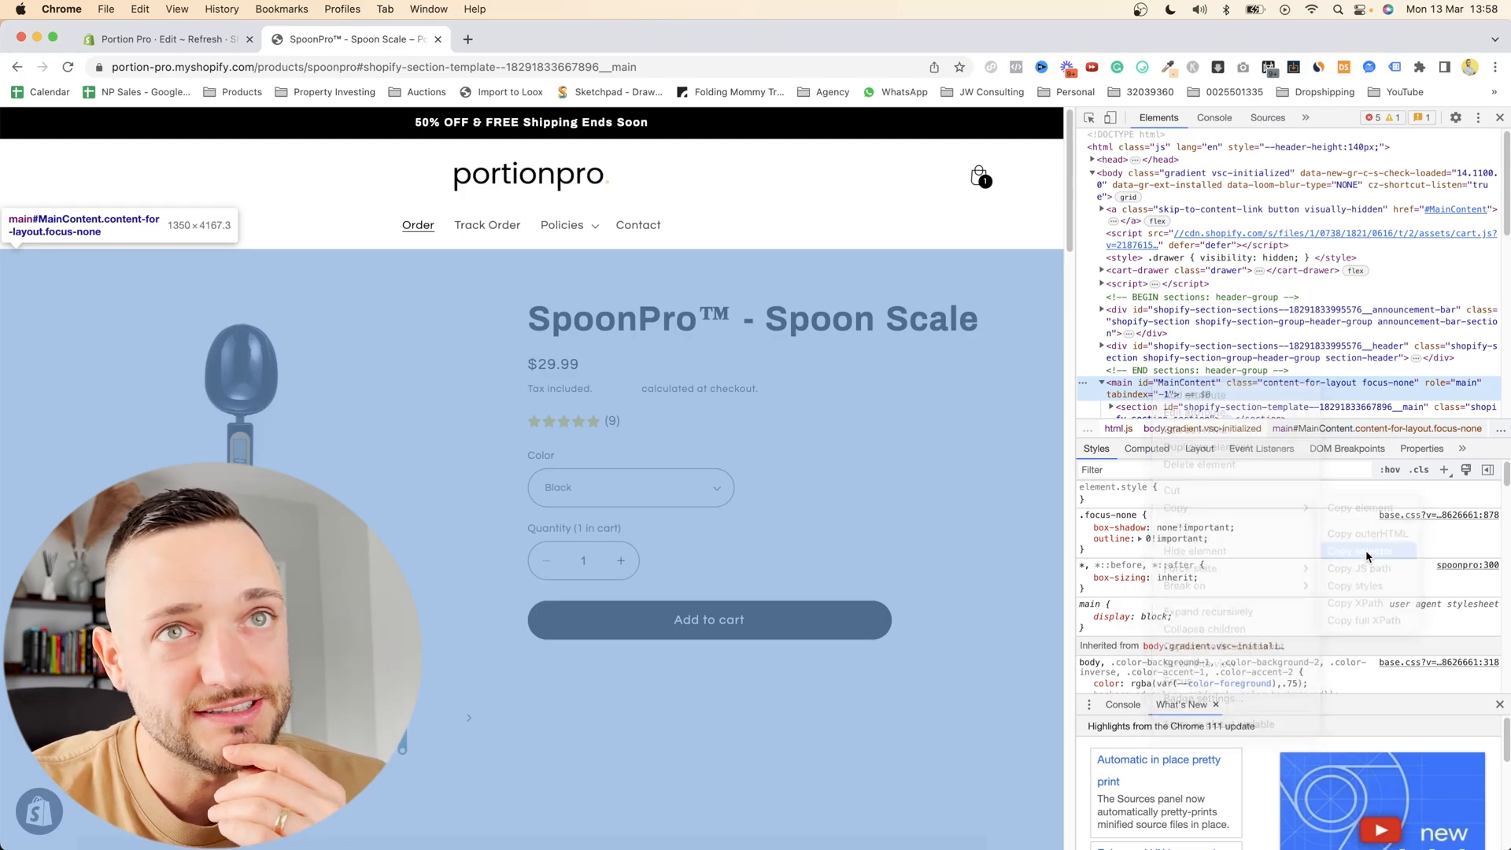
# - Exit the theme code and open the Refresh theme's Default product template for customizing
pyautogui.click(148, 48)
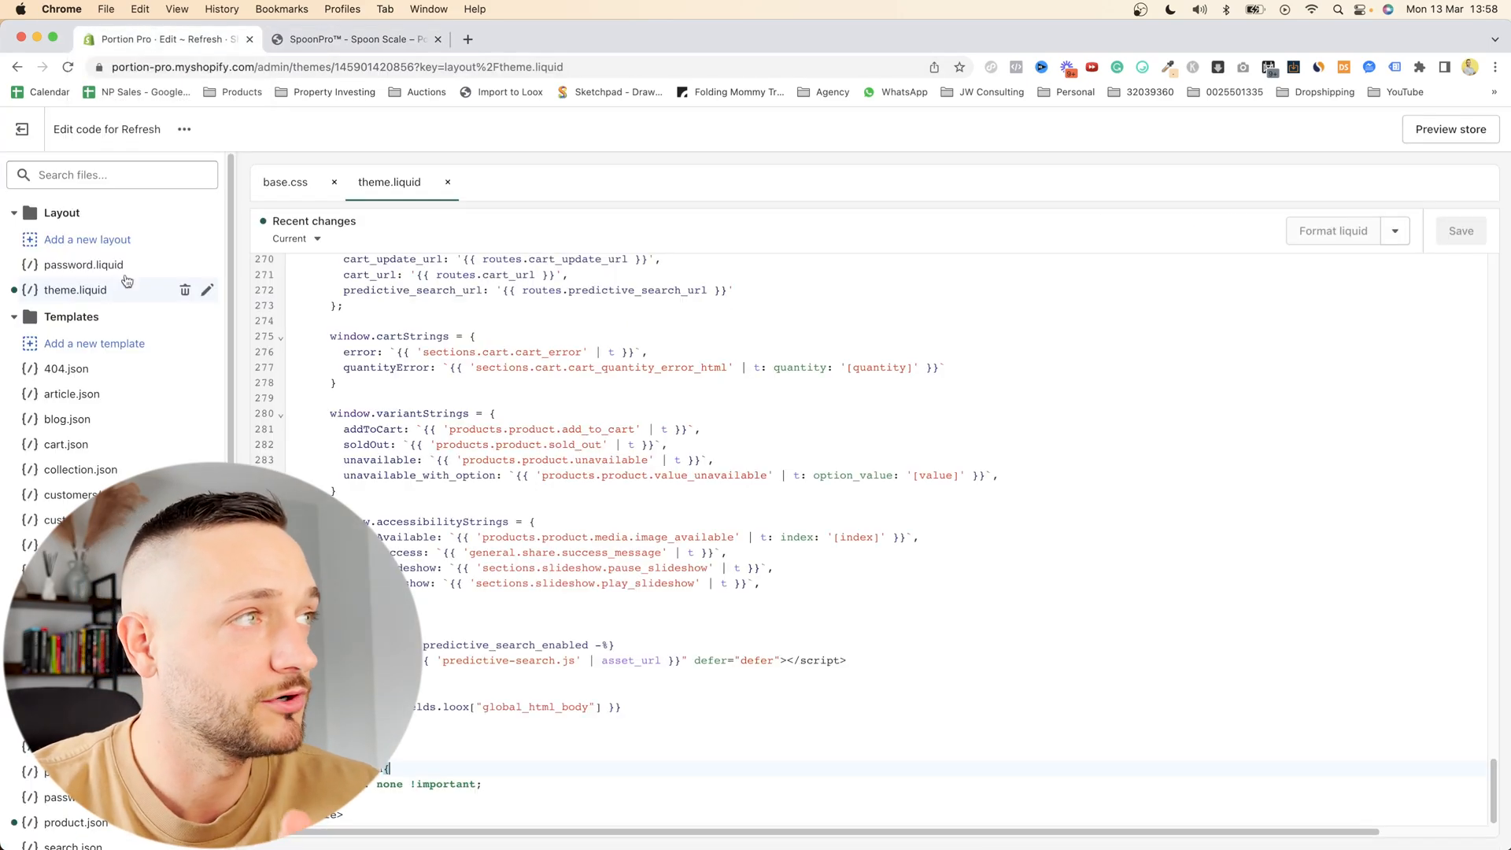
pyautogui.click(22, 129)
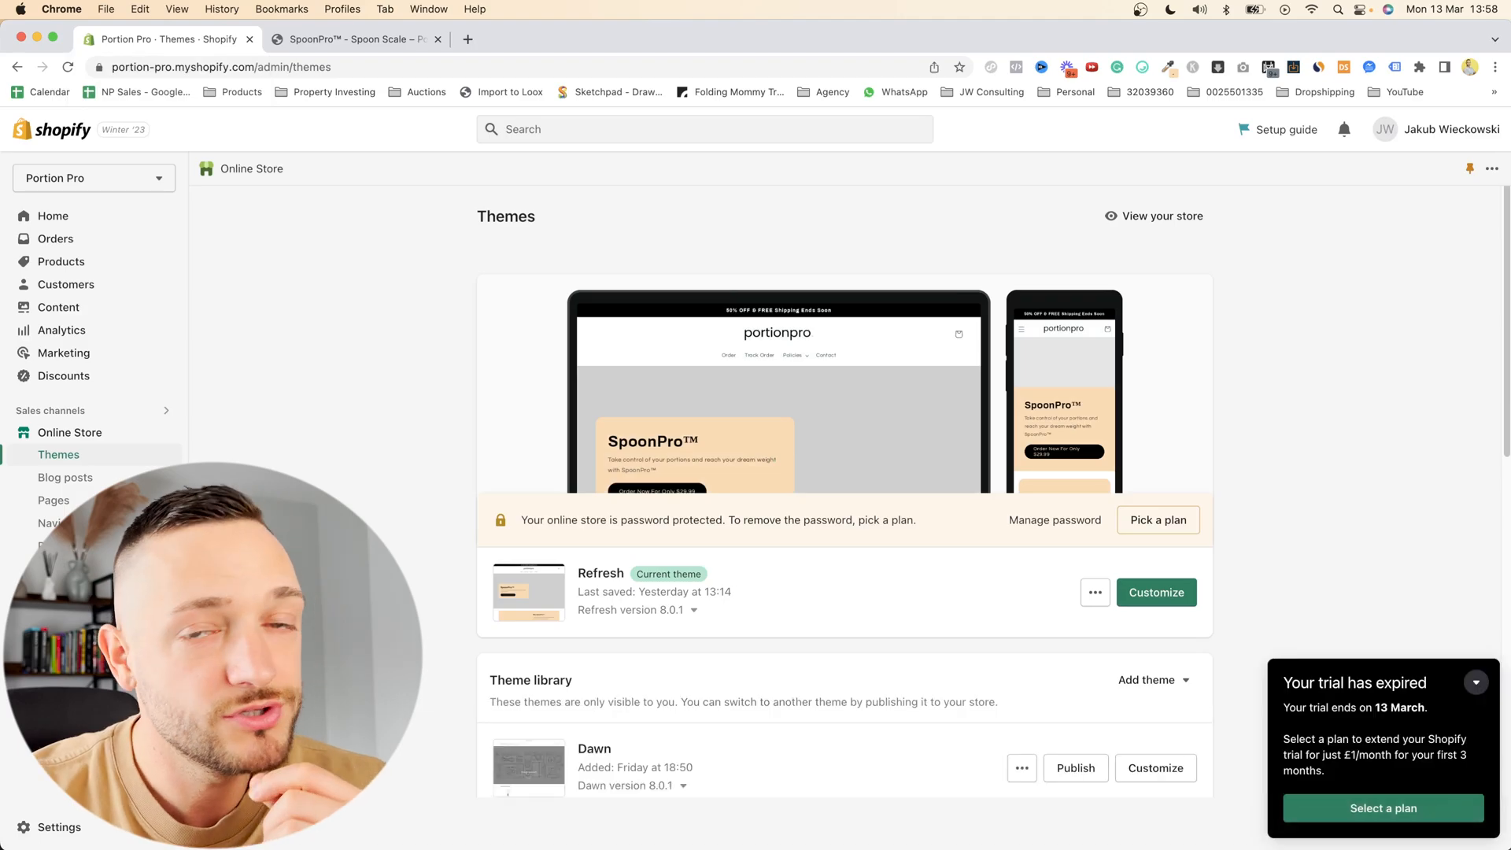
pyautogui.click(1149, 592)
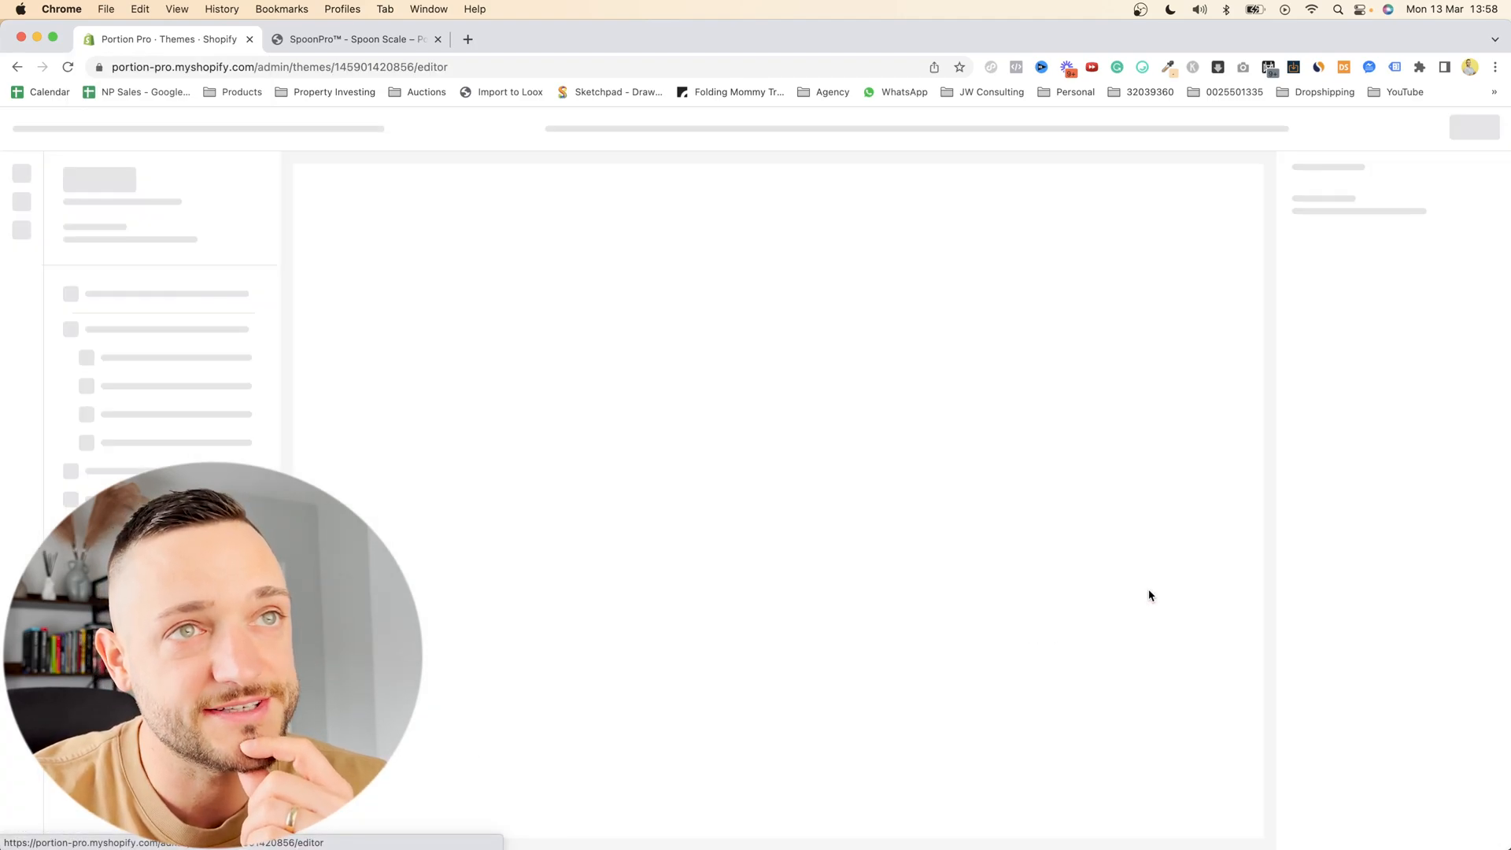
pyautogui.click(692, 128)
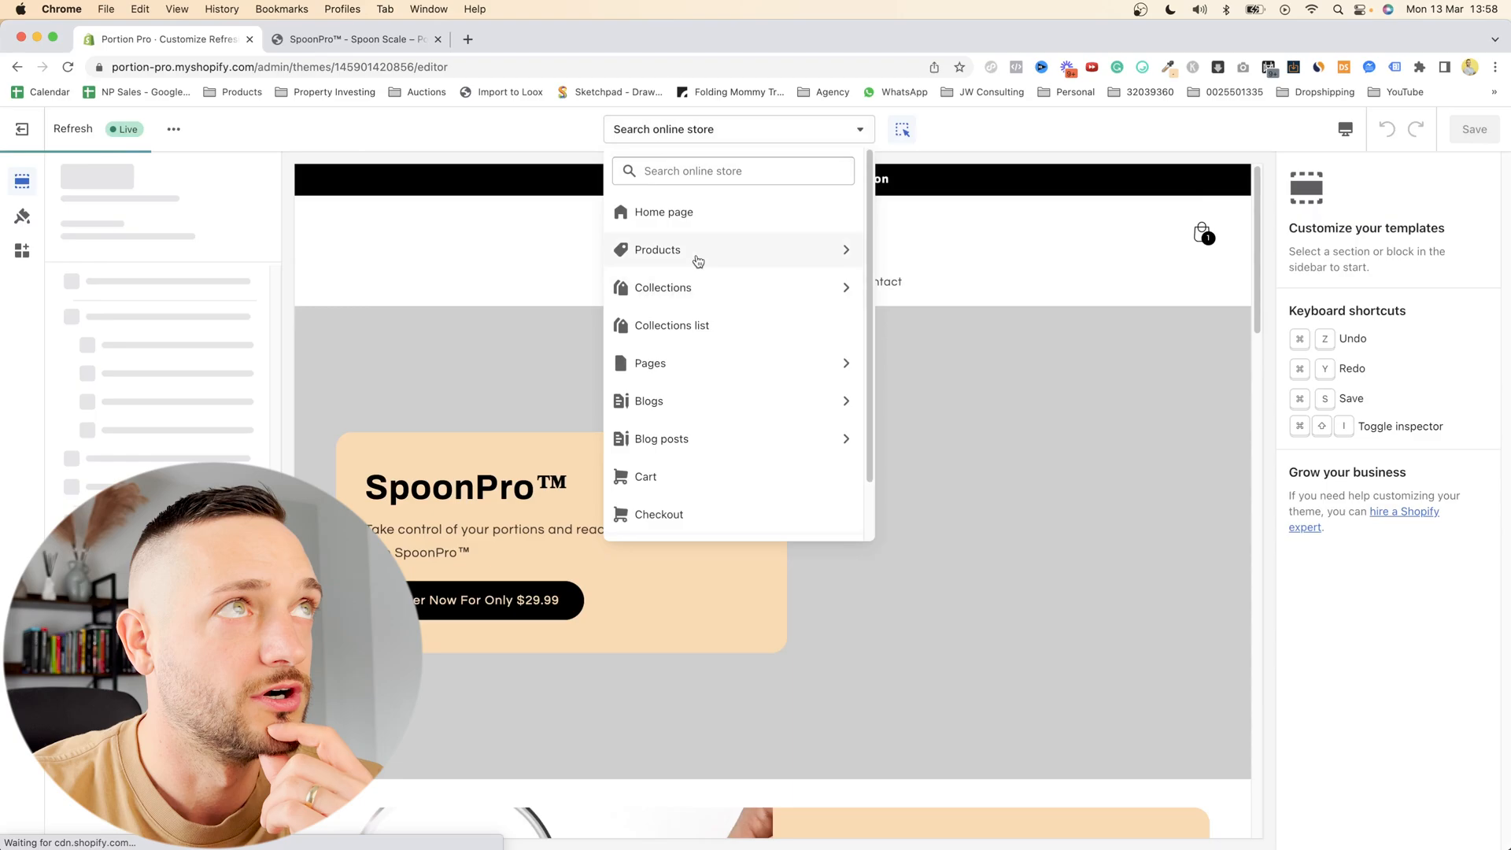
pyautogui.click(698, 255)
pyautogui.click(697, 260)
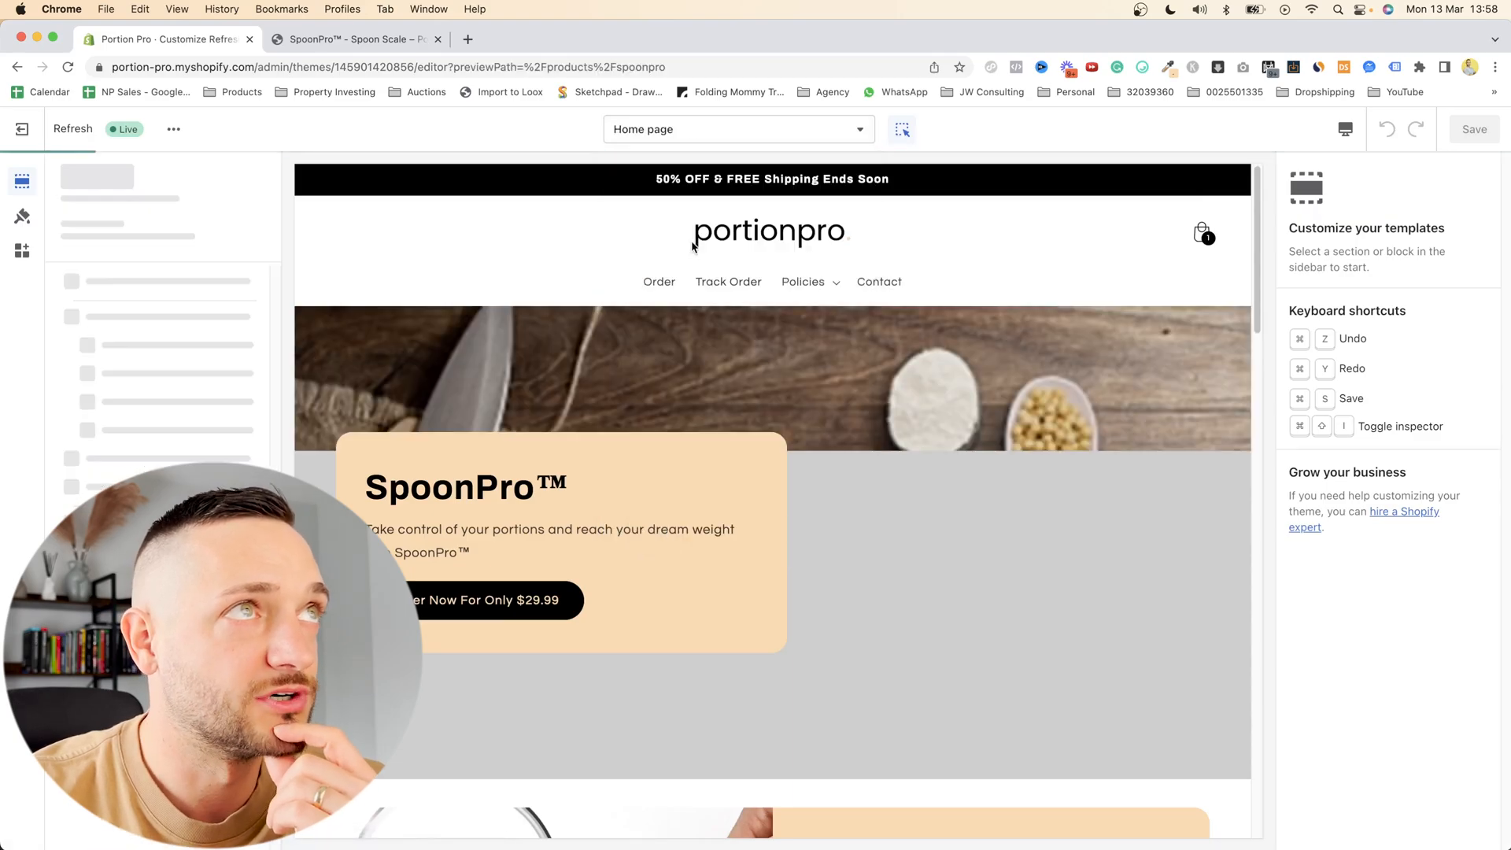
# - Set the link of the Why SpoonPro™ section's Order Now button to the copied selector #MainContent
pyautogui.scroll(-15, 829, 558)
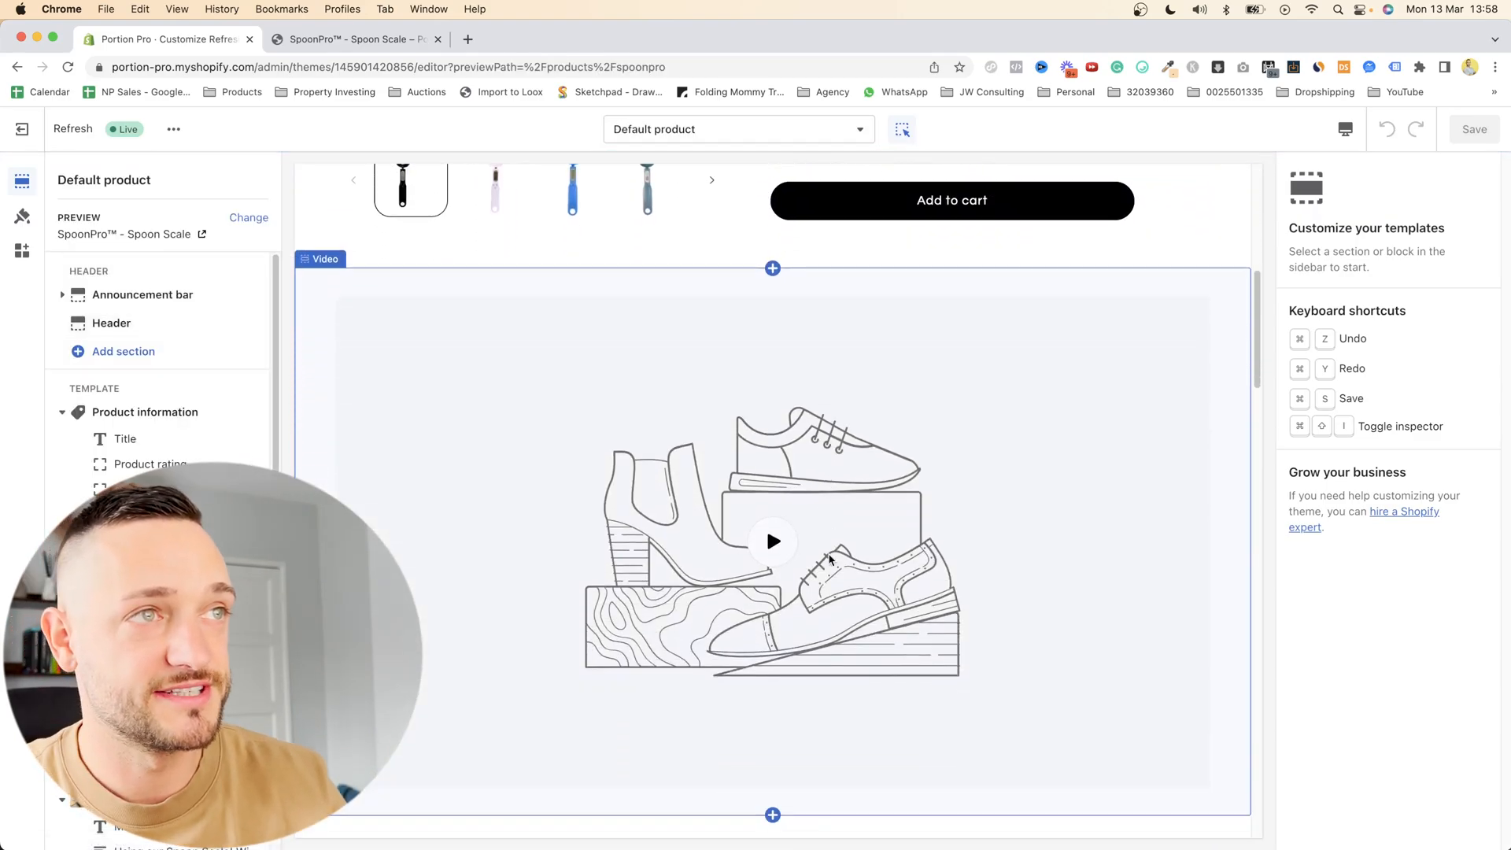
pyautogui.click(888, 601)
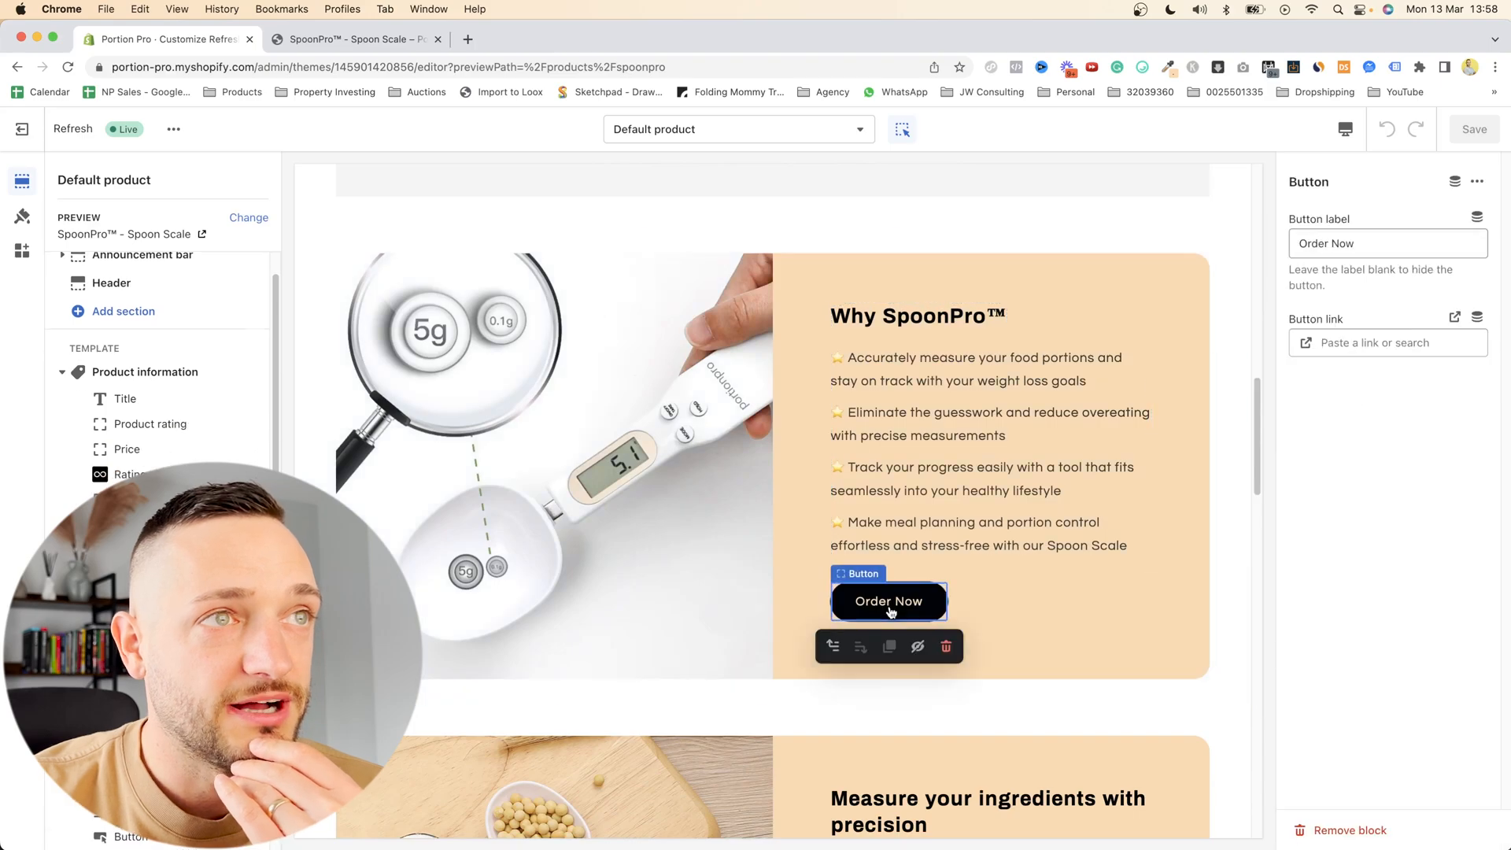
pyautogui.rightClick(1347, 343)
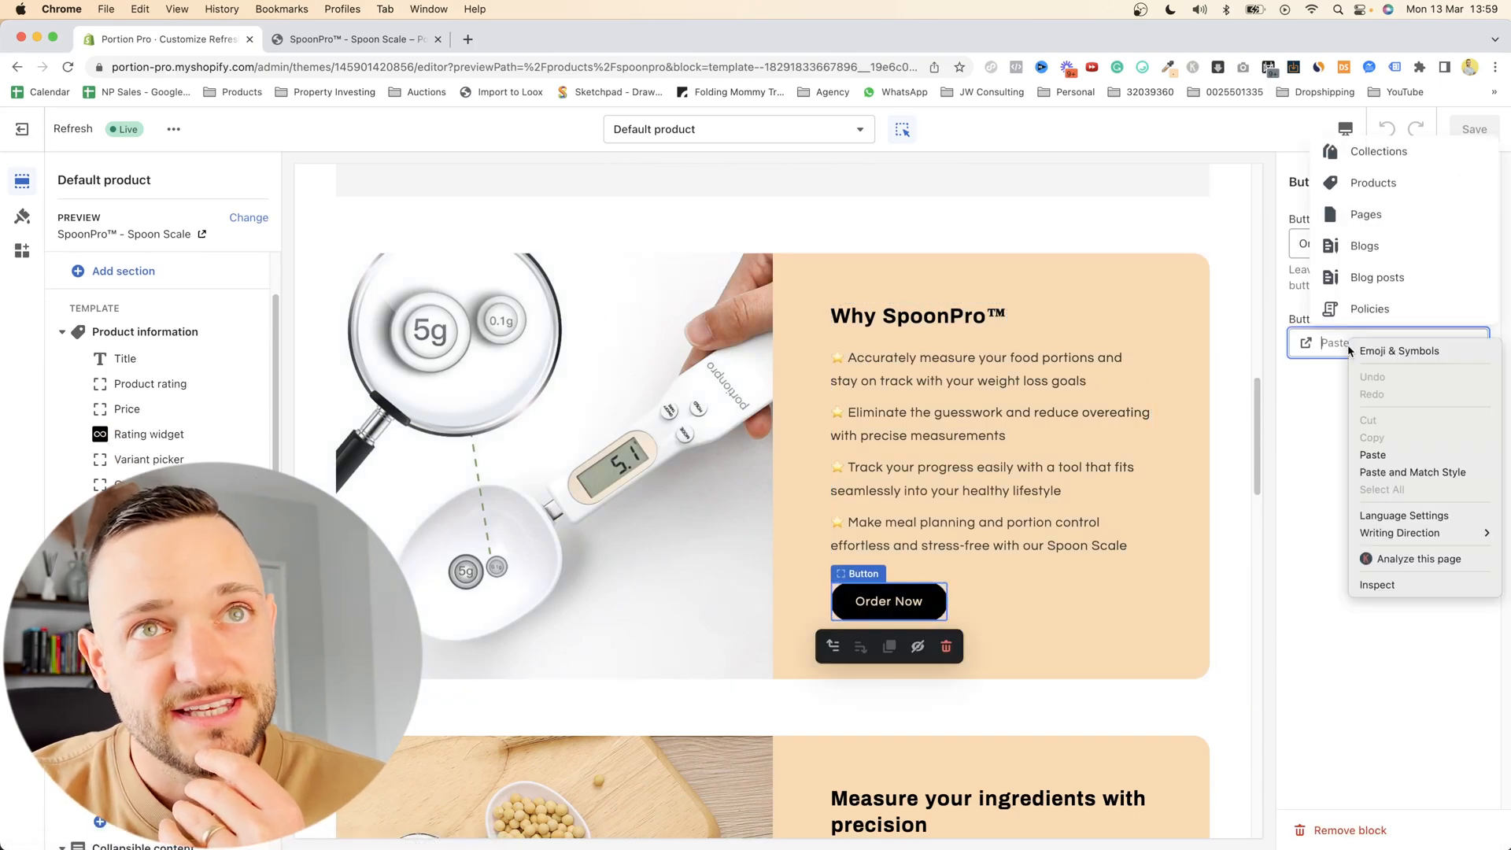
pyautogui.click(1373, 455)
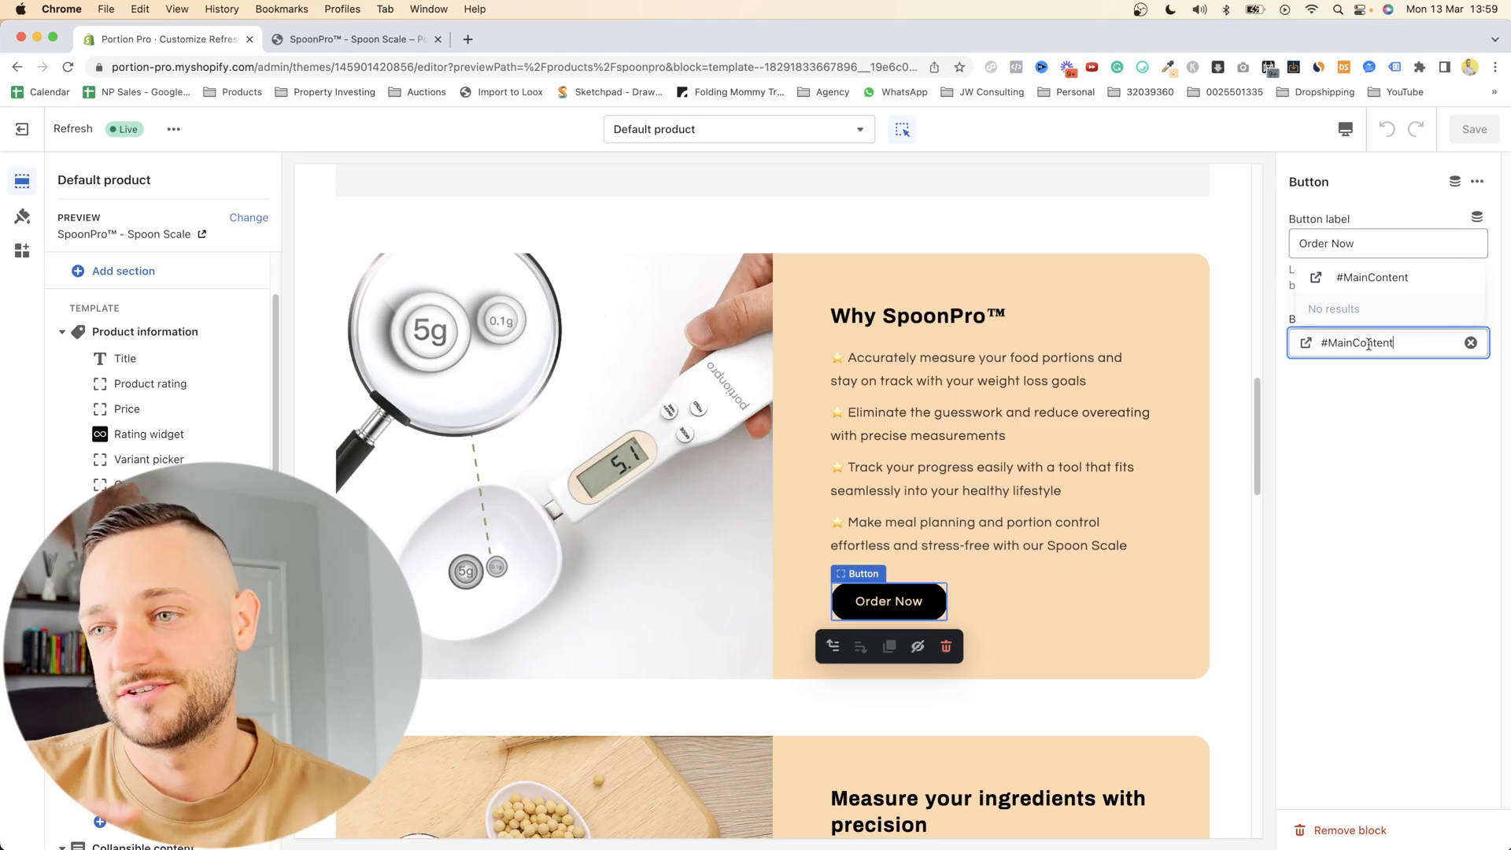
pyautogui.click(1370, 280)
# - Test the Order Now buttons of the Why SpoonPro™ section and the section below it in the preview, and leave the editor without saving
pyautogui.click(880, 620)
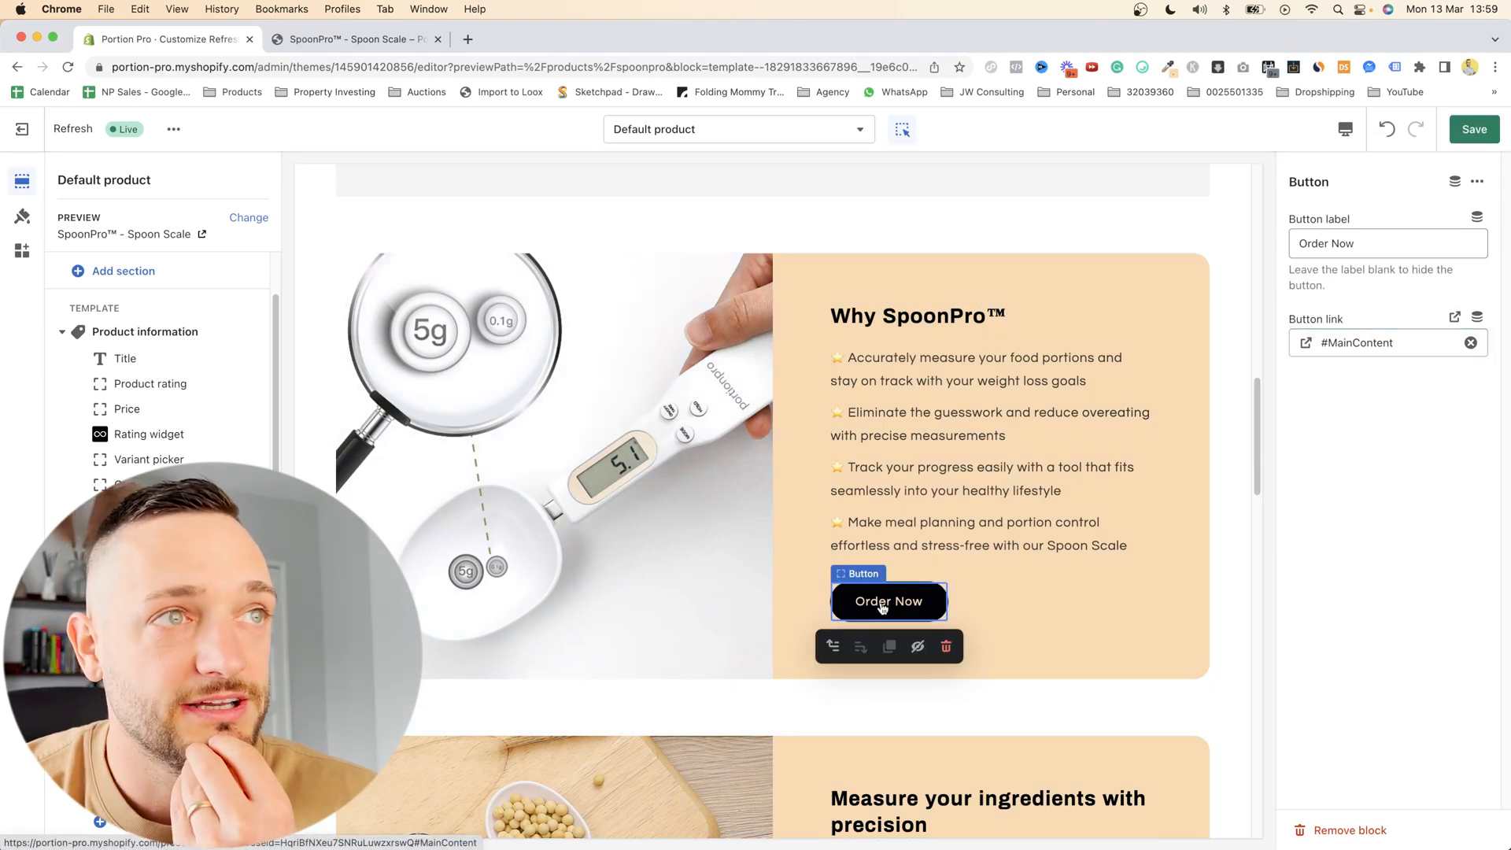
pyautogui.scroll(3, 881, 609)
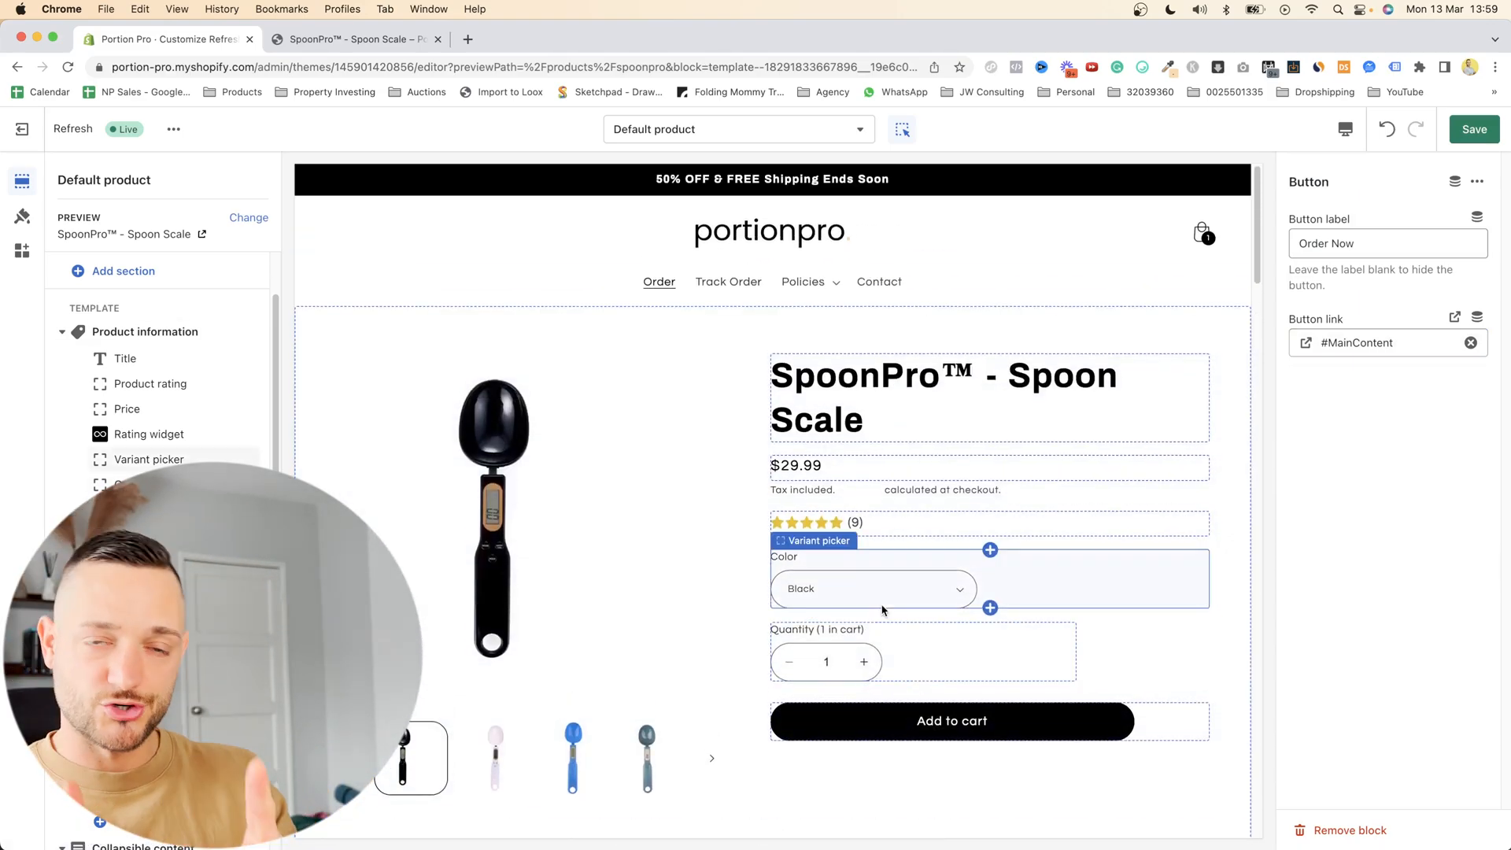
pyautogui.scroll(-10, 883, 610)
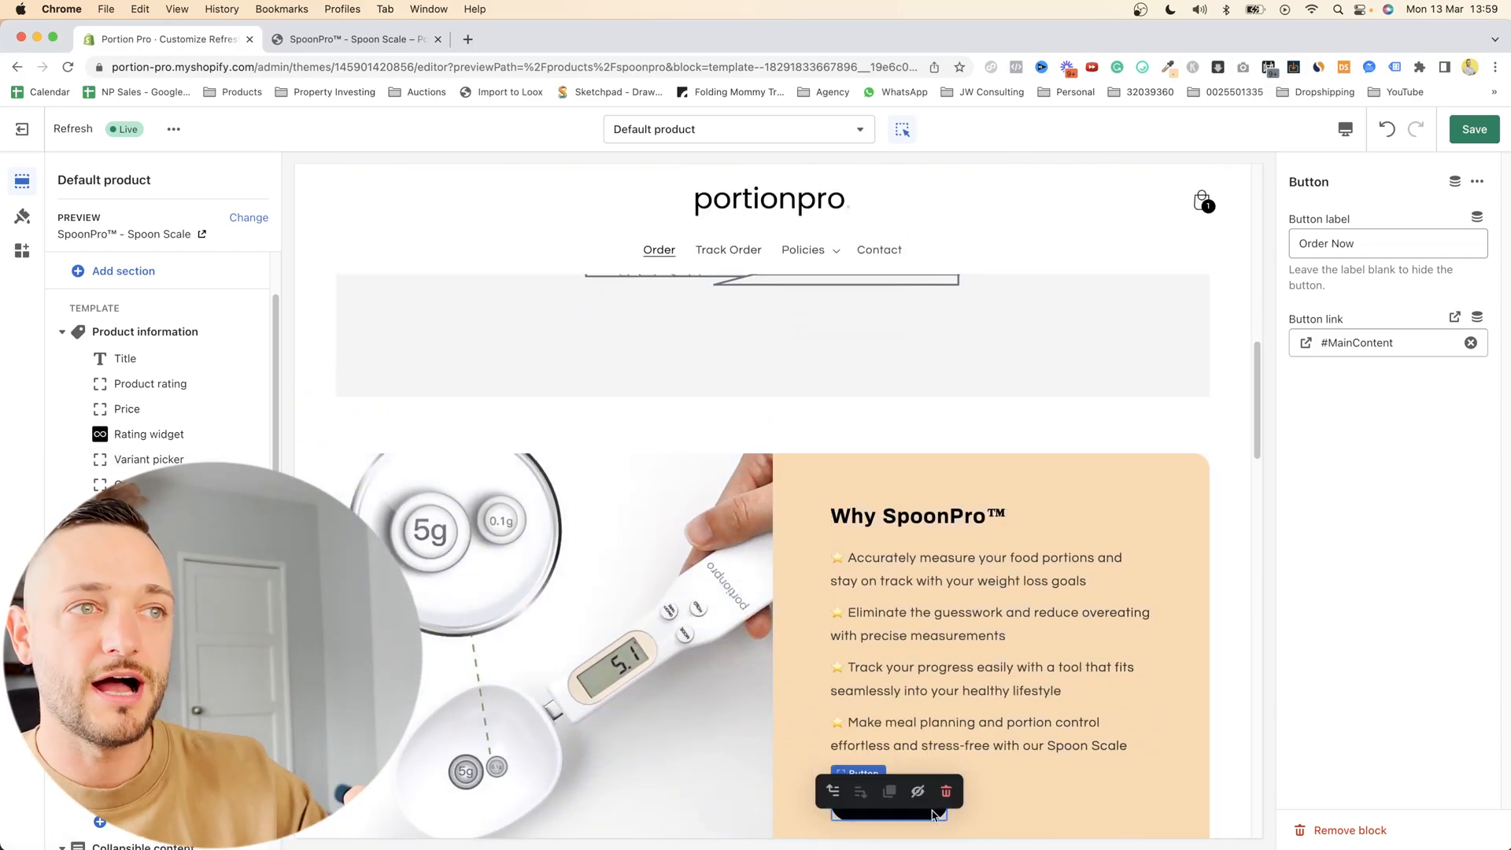
pyautogui.scroll(-7, 890, 802)
pyautogui.click(890, 592)
pyautogui.scroll(18, 890, 595)
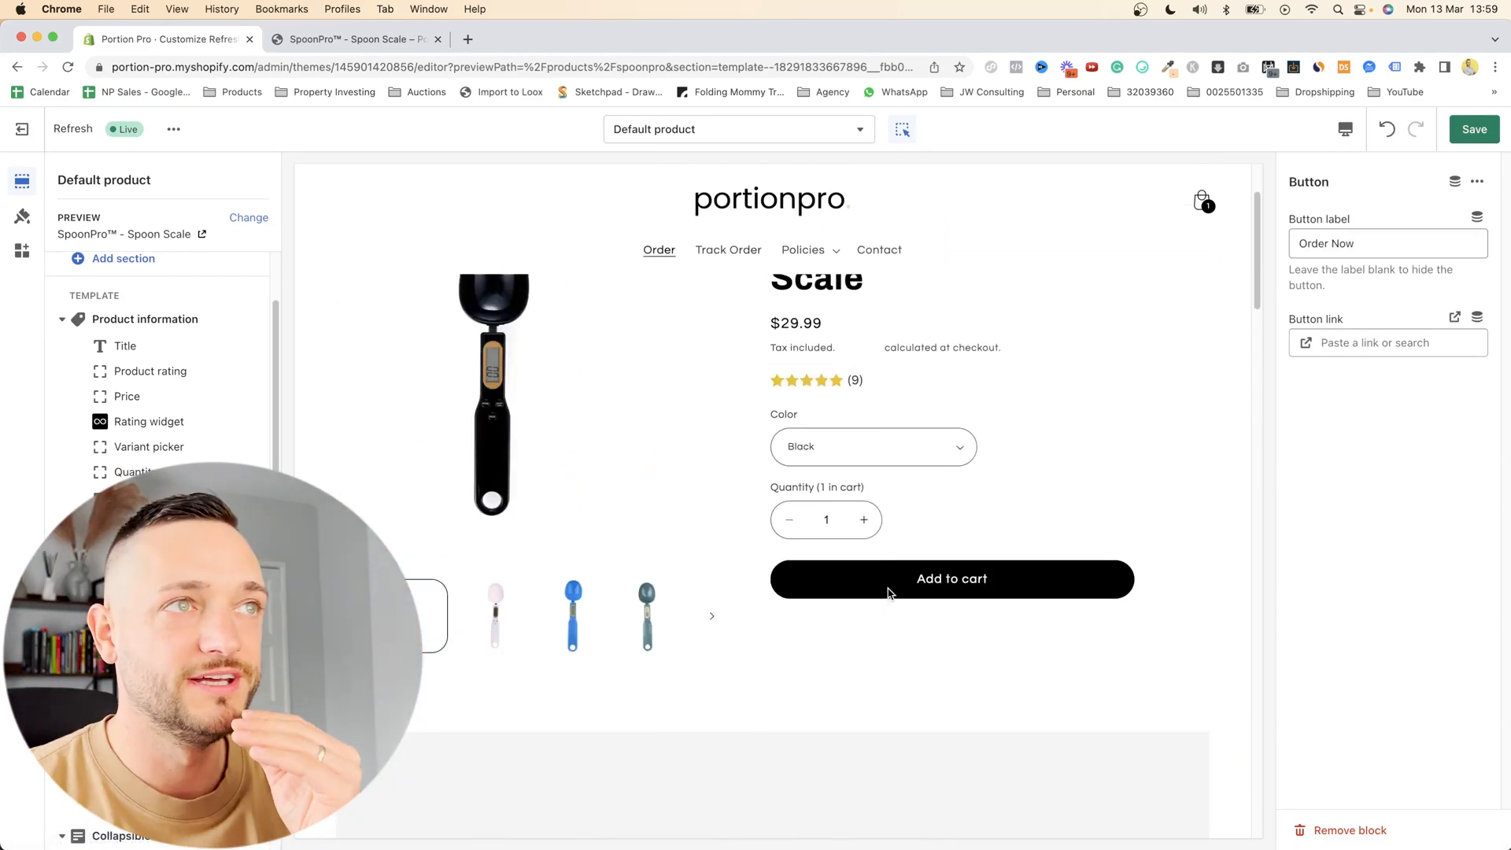
pyautogui.scroll(-4, 888, 592)
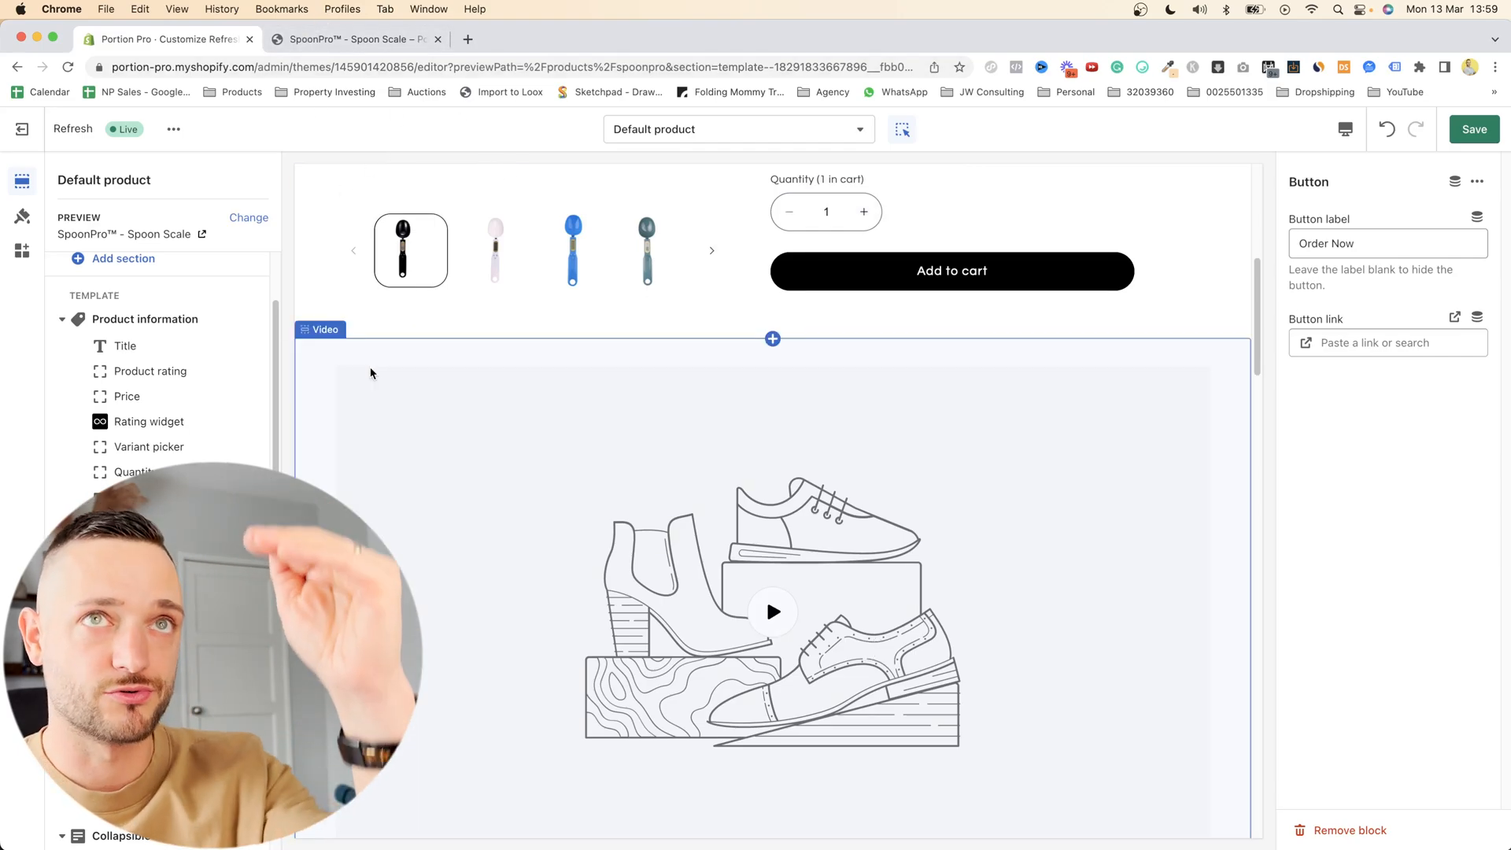
pyautogui.scroll(-2, 1027, 468)
pyautogui.scroll(-3, 1031, 475)
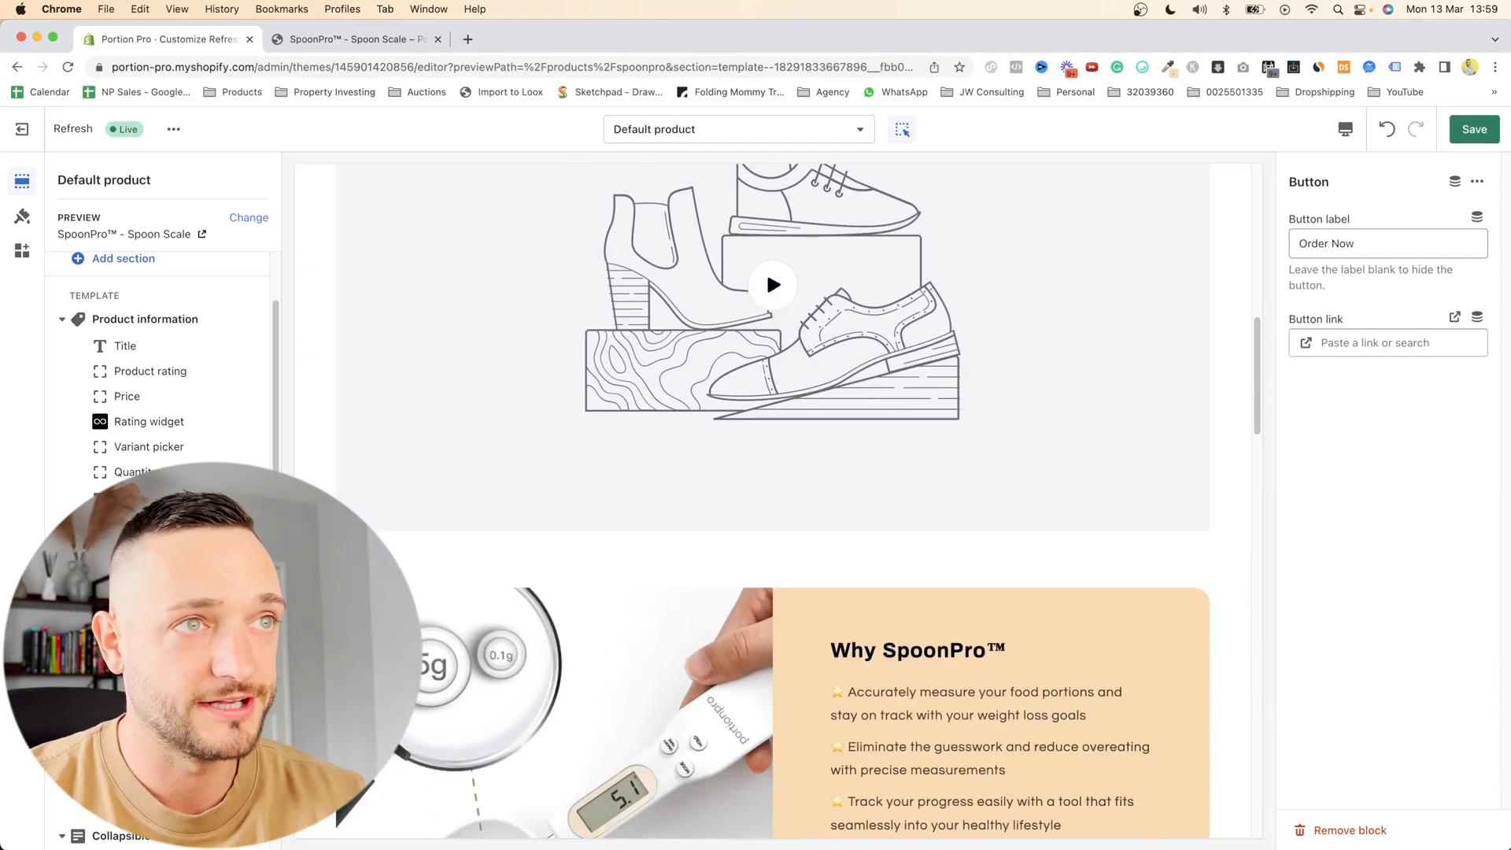
pyautogui.click(22, 129)
pyautogui.click(945, 621)
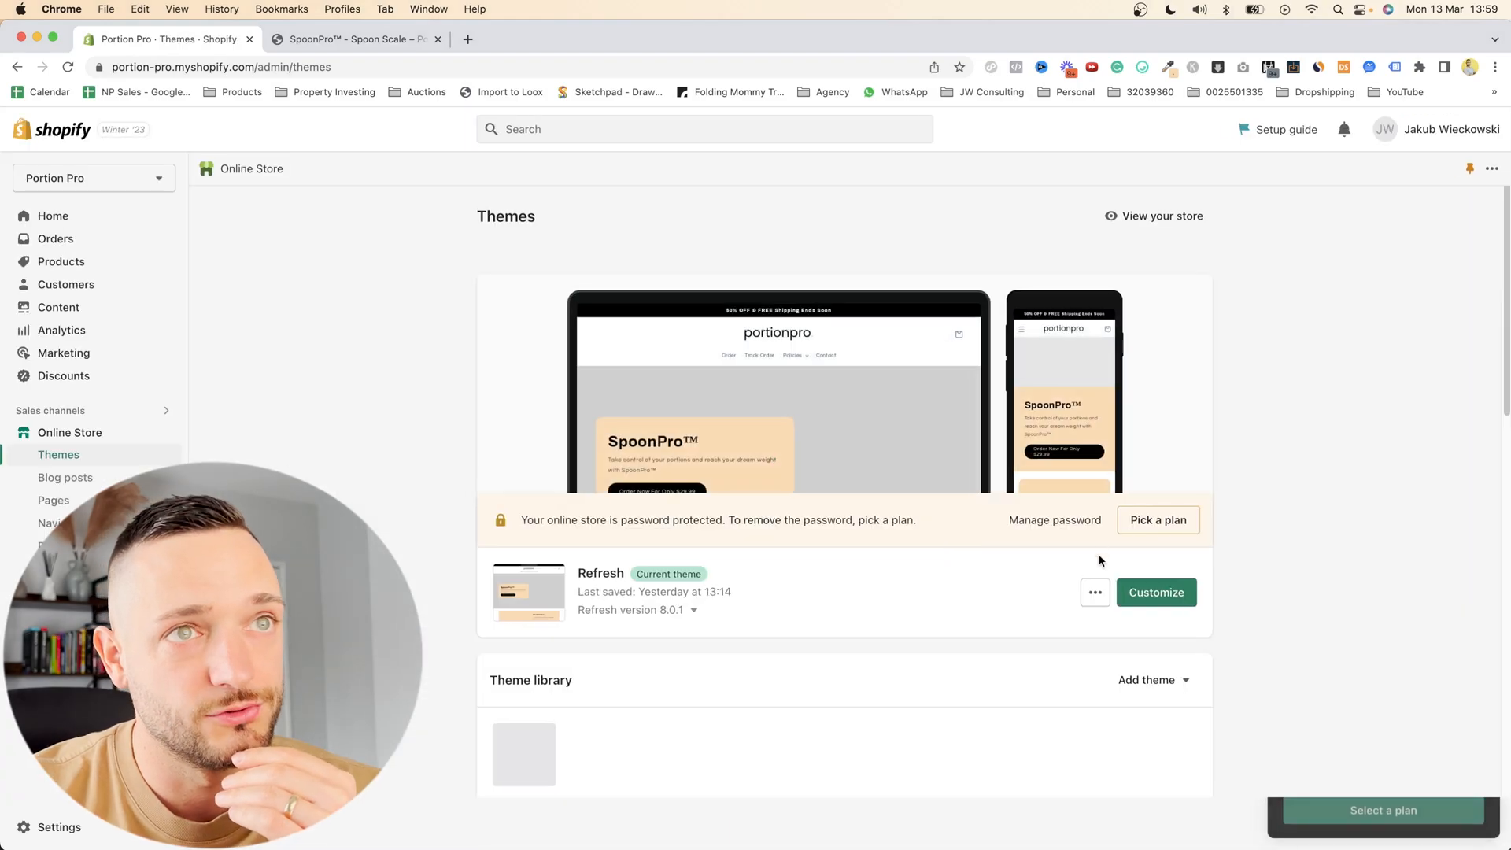
# - Open the Refresh theme's code and bring up the base.css file from the Assets folder
pyautogui.click(1093, 596)
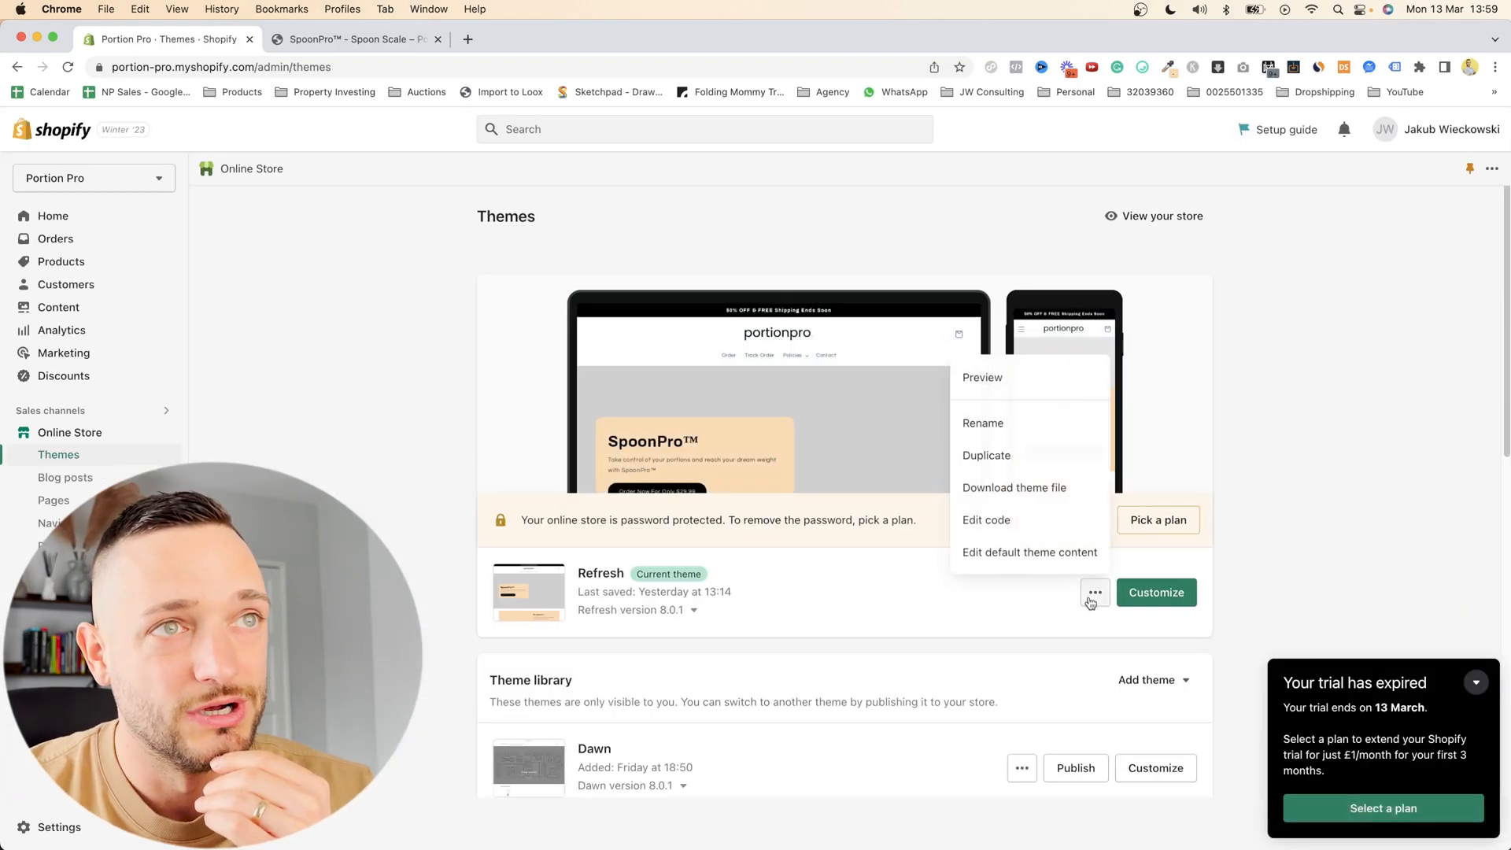
pyautogui.click(993, 520)
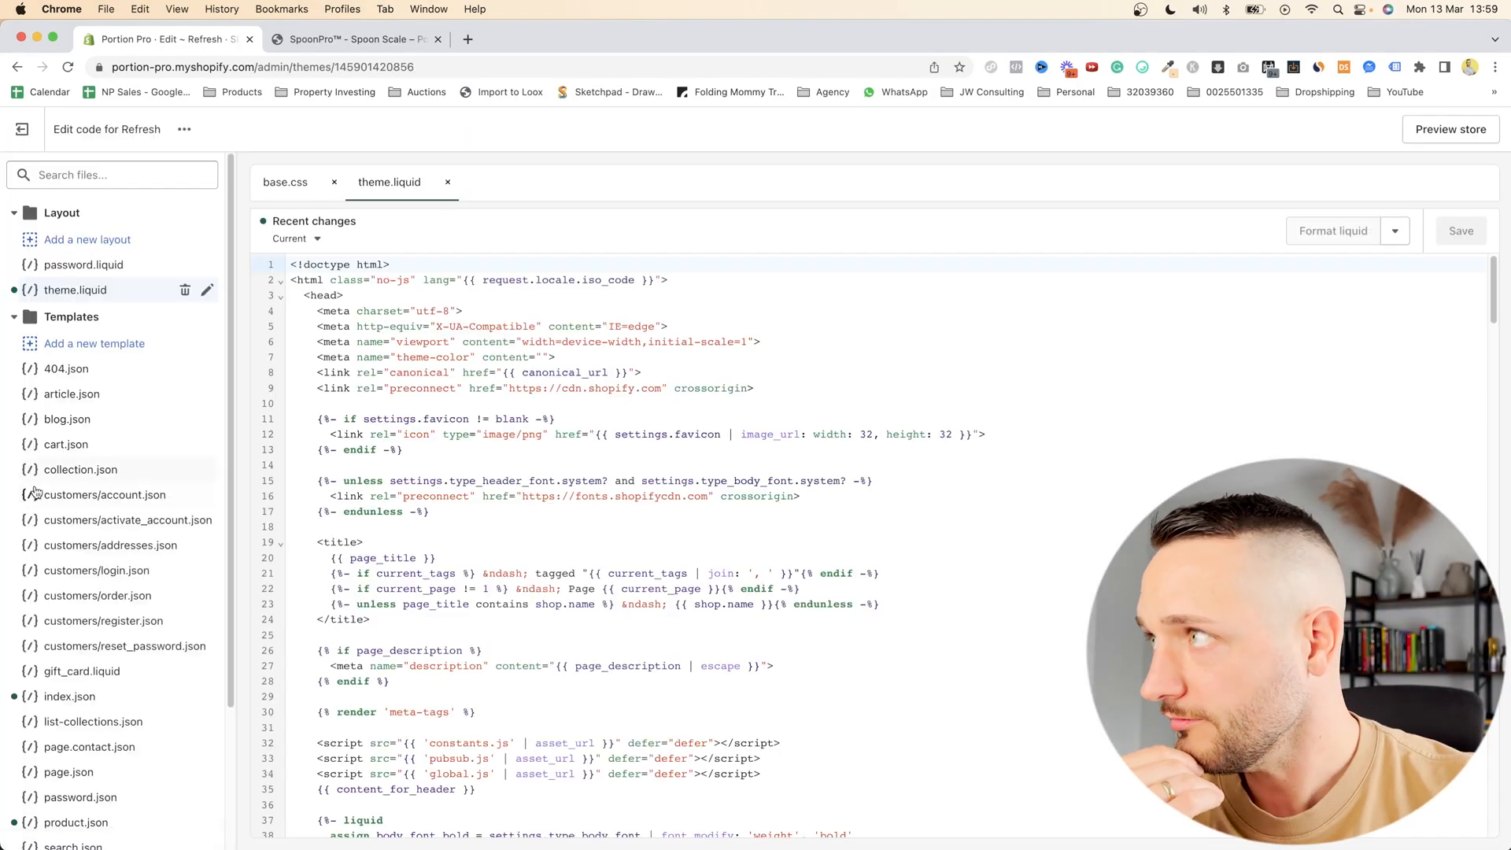
pyautogui.scroll(-5, 158, 574)
pyautogui.click(68, 785)
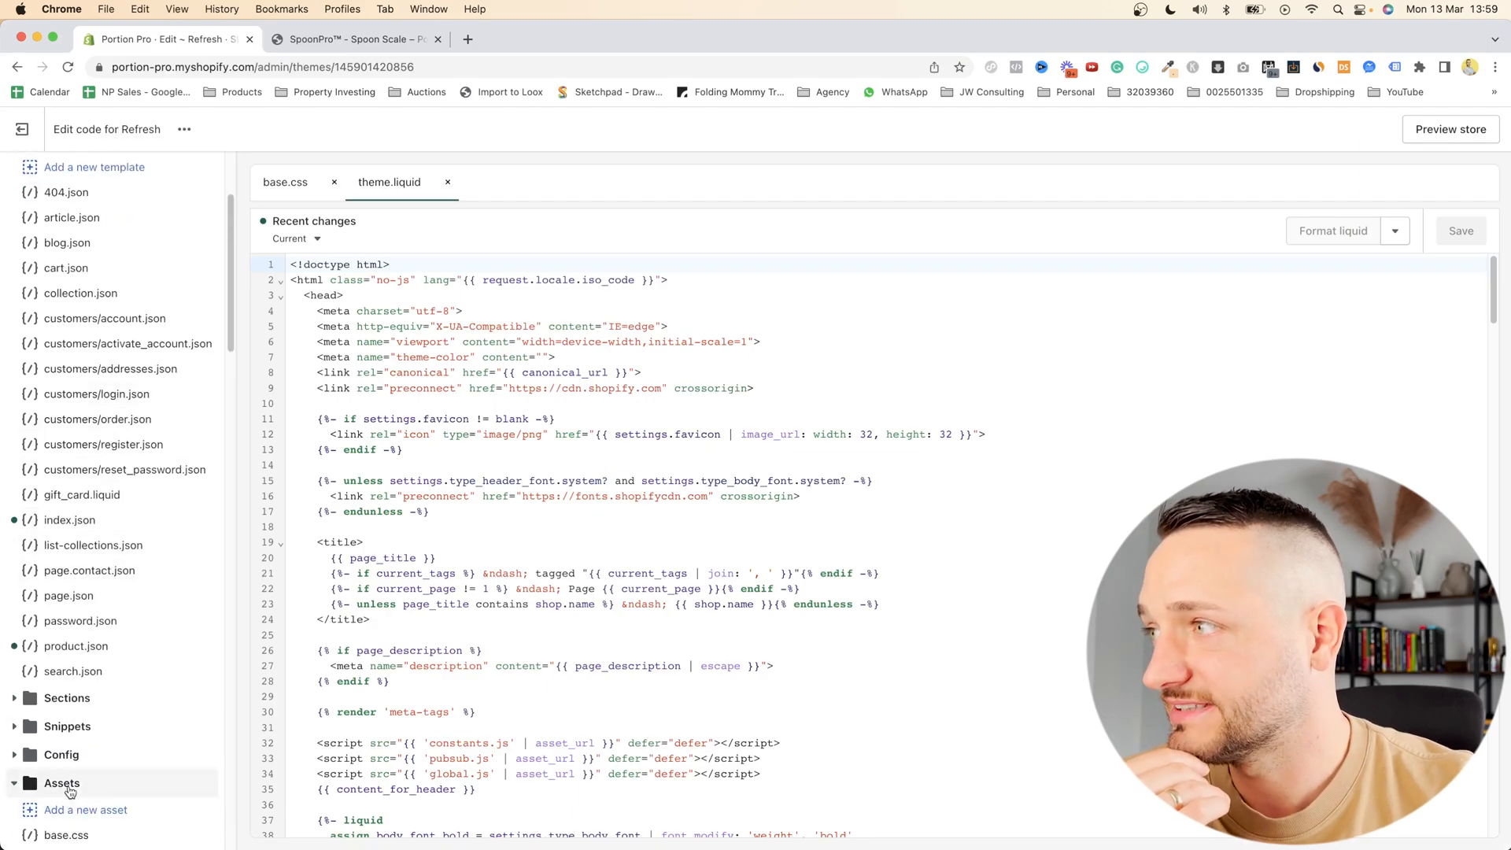
pyautogui.scroll(-3, 67, 787)
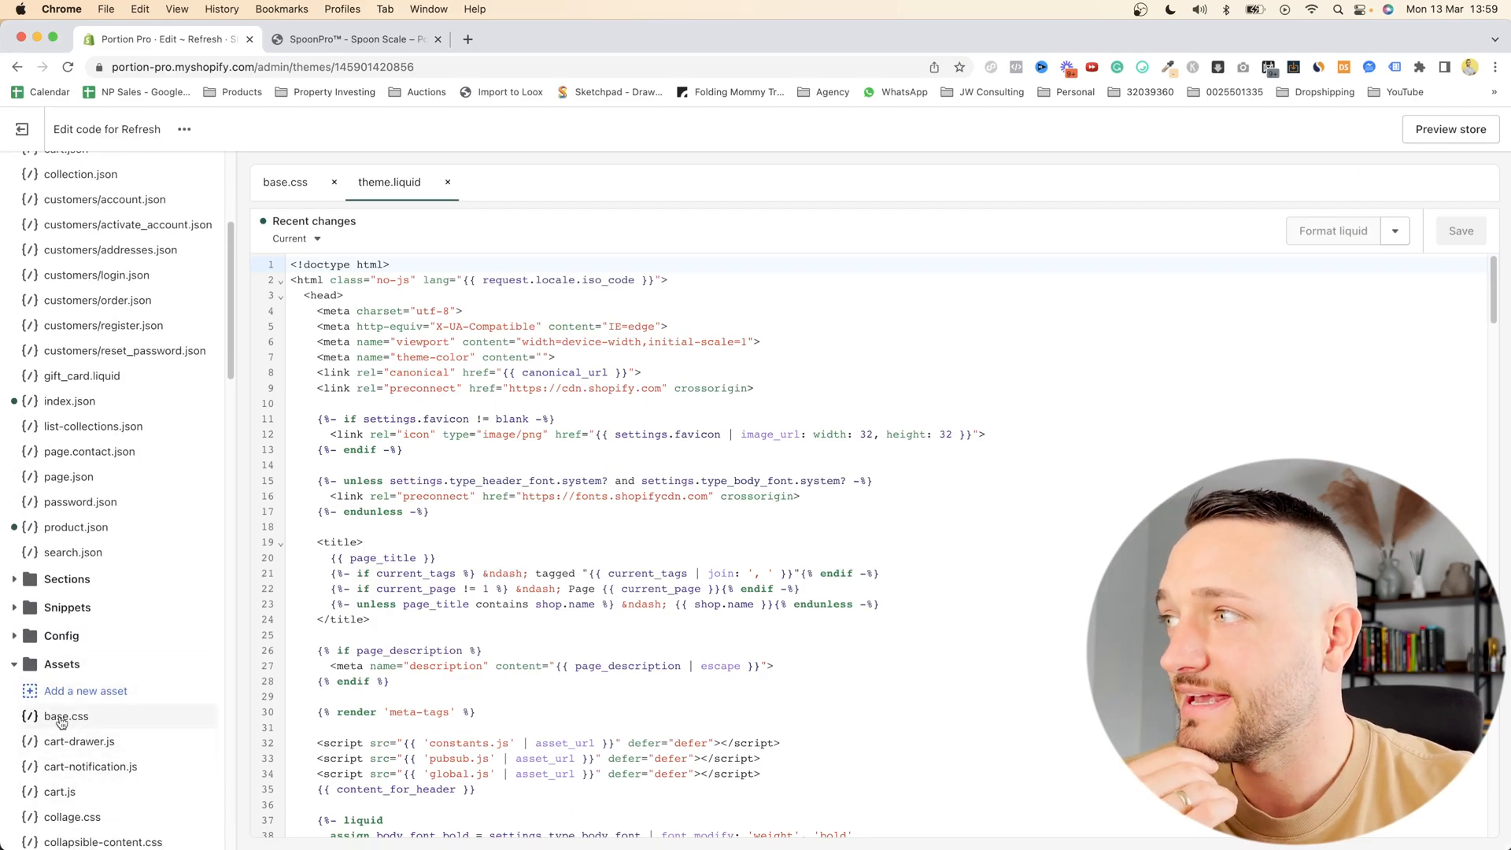
pyautogui.click(68, 716)
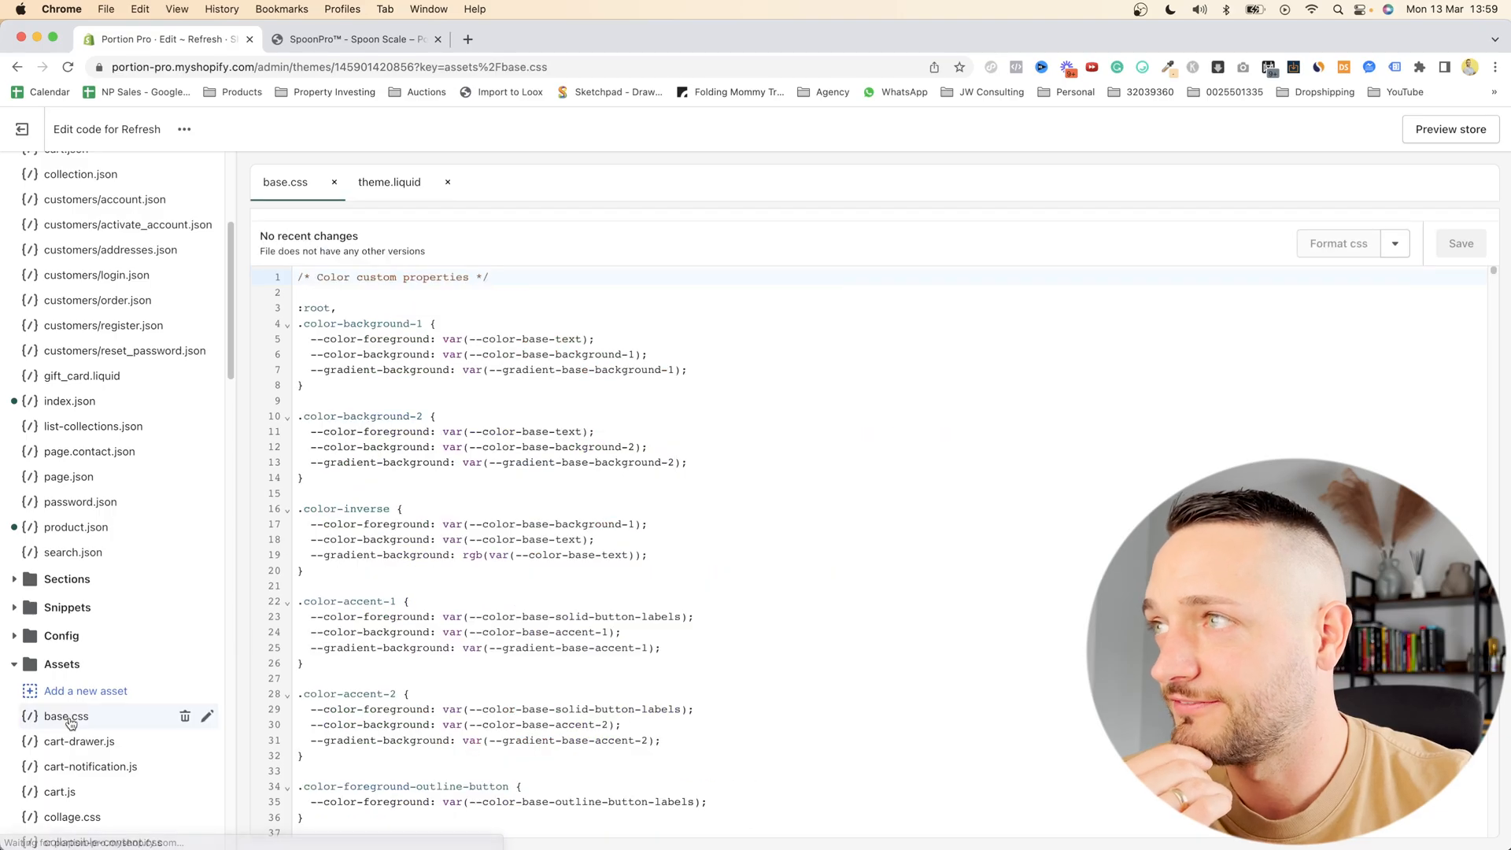
# - Select the html scroll-behavior: smooth rule at the end of base.css, and switch to the TextEdit note with the icon-search style snippet
pyautogui.scroll(-20, 499, 722)
pyautogui.scroll(-20, 499, 723)
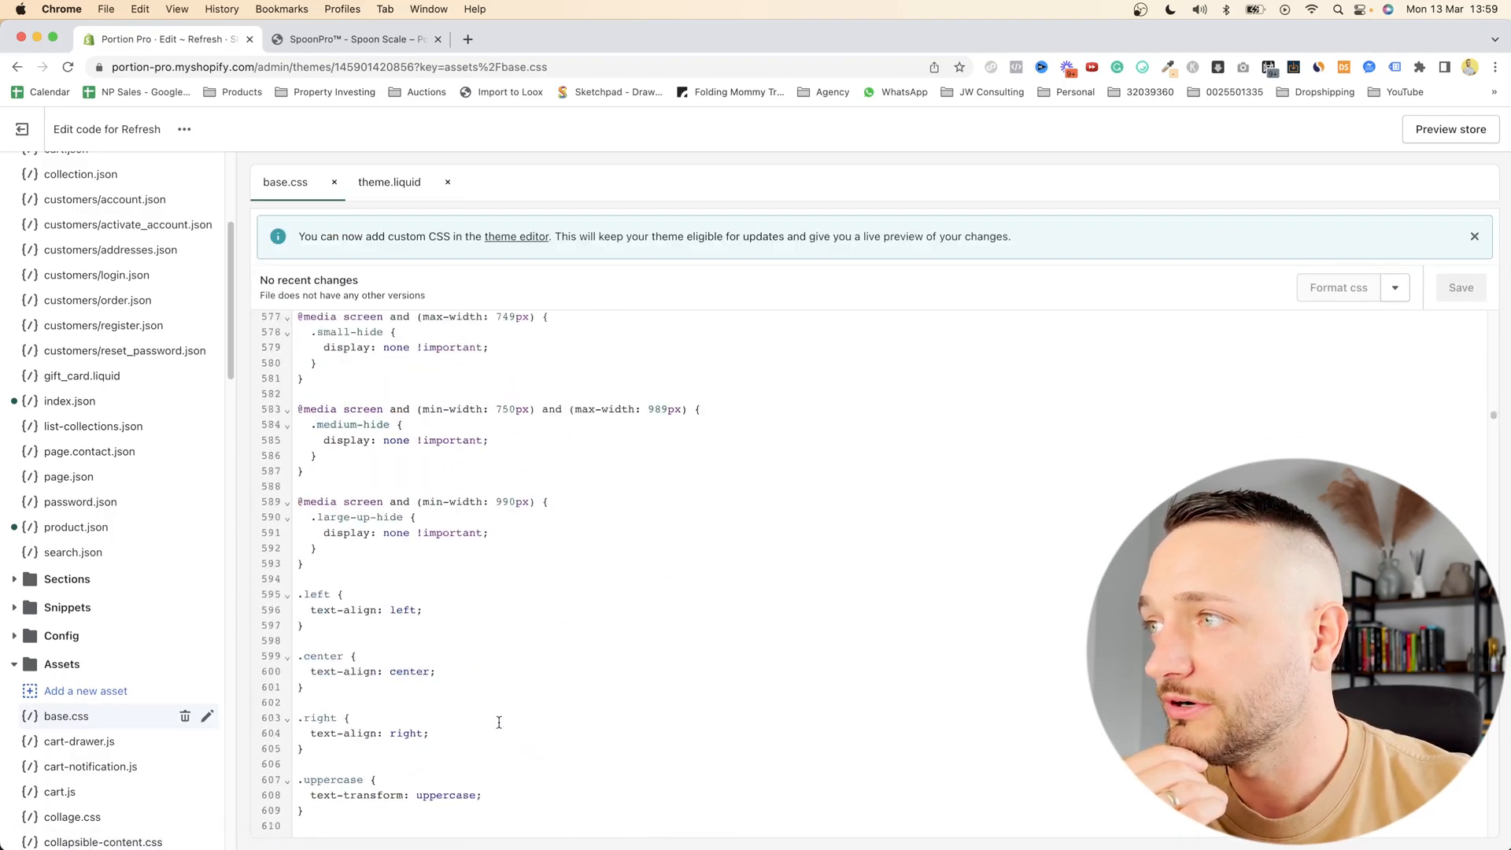
pyautogui.scroll(-20, 499, 723)
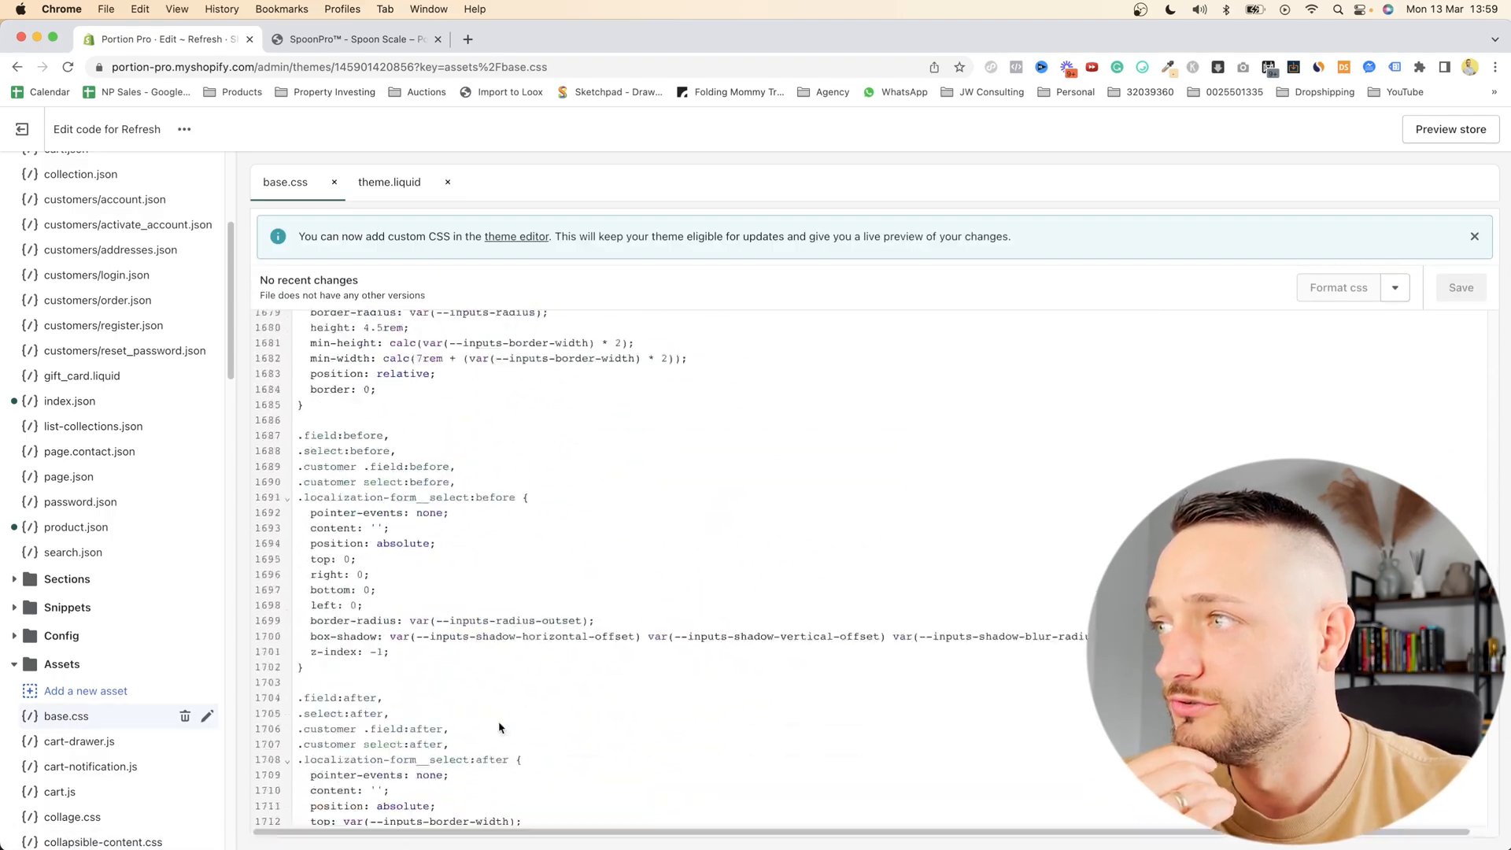
pyautogui.scroll(-20, 499, 722)
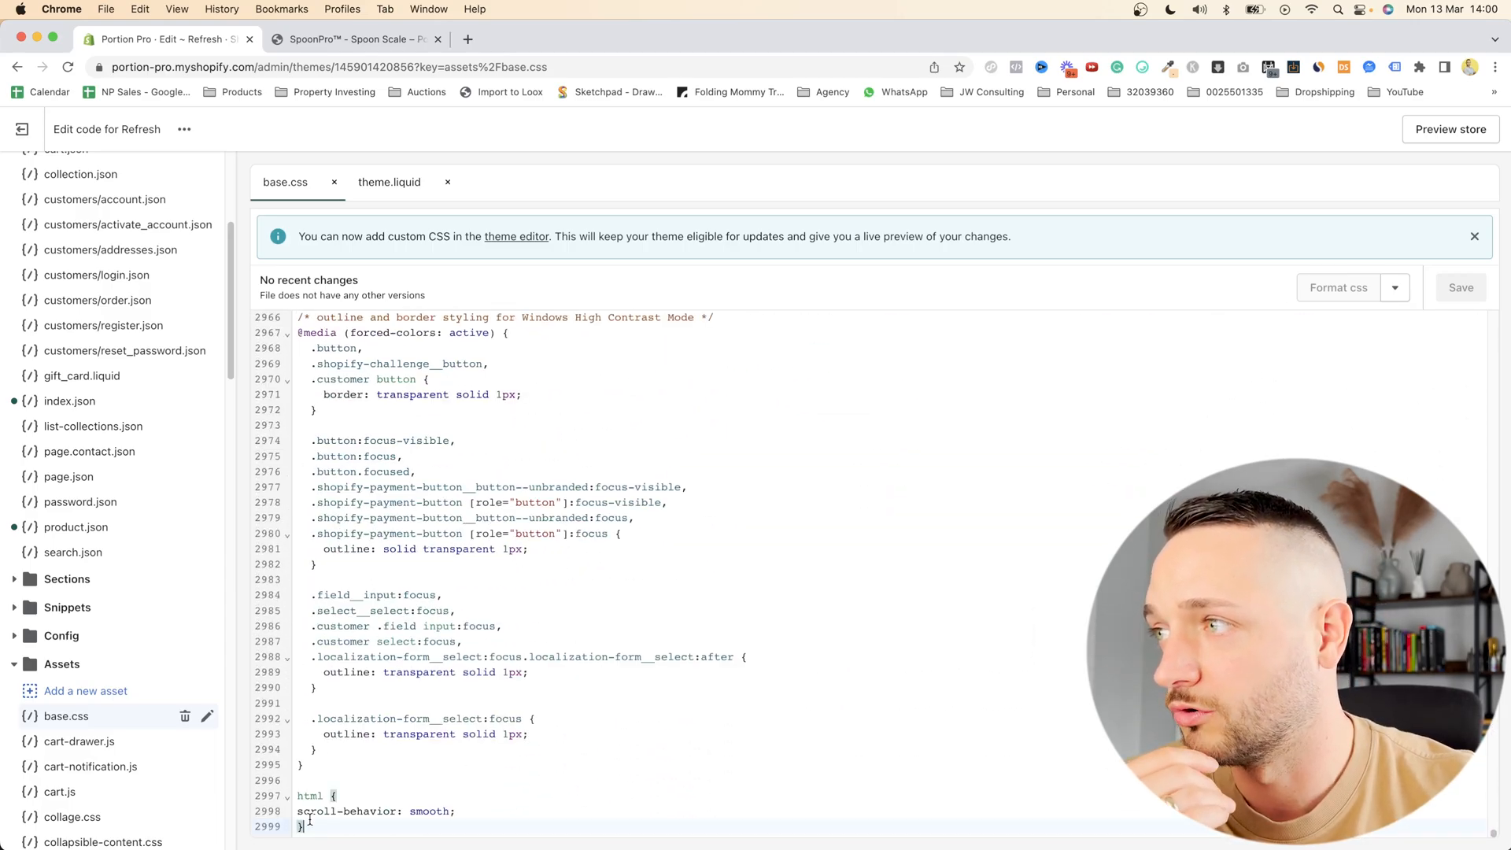
pyautogui.moveTo(309, 820); pyautogui.dragTo(296, 795)
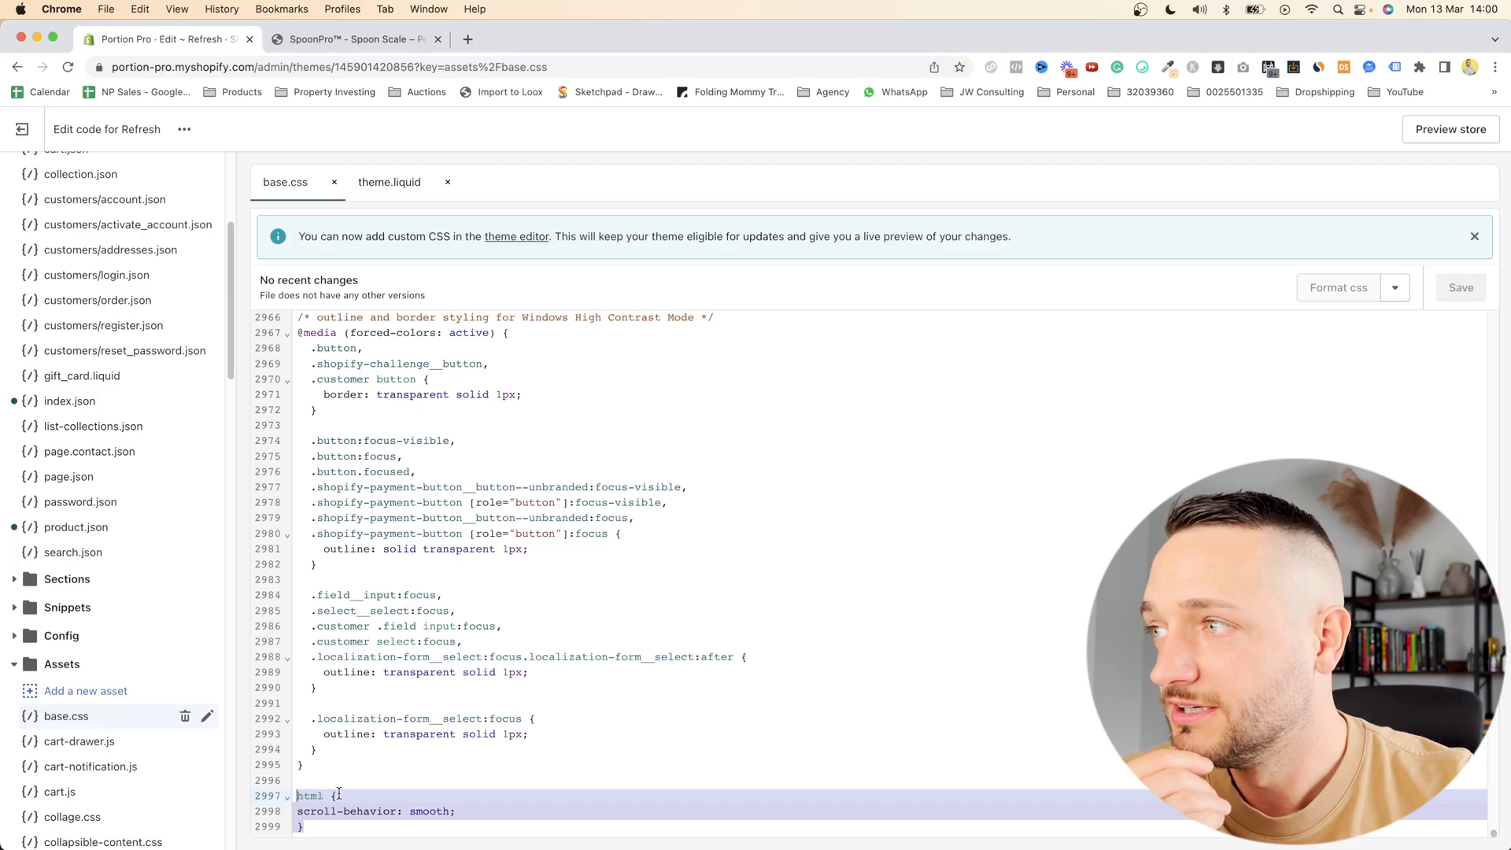
pyautogui.click(334, 797)
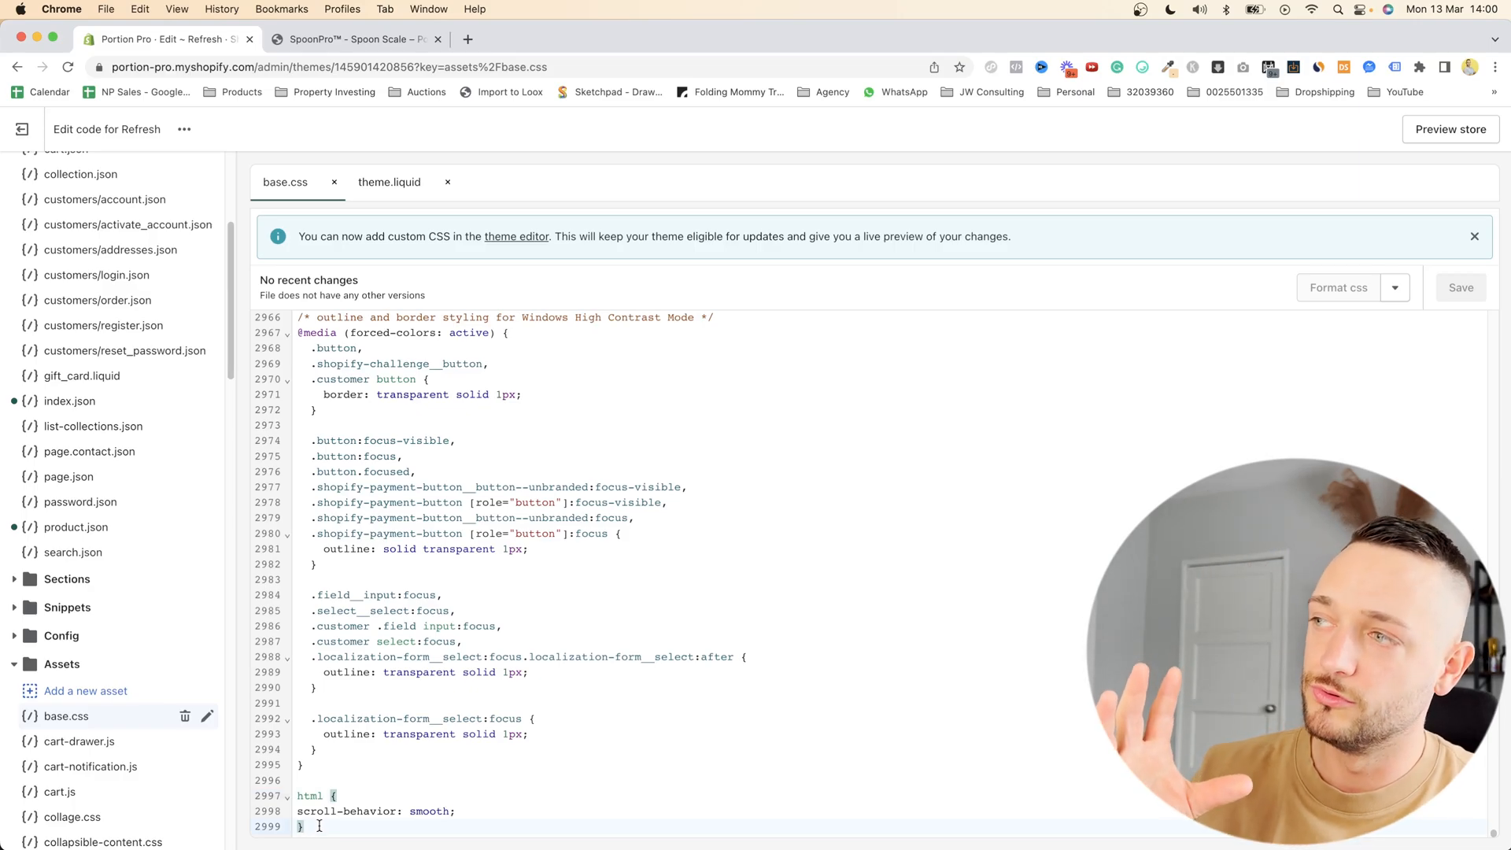
pyautogui.moveTo(316, 827); pyautogui.dragTo(292, 794)
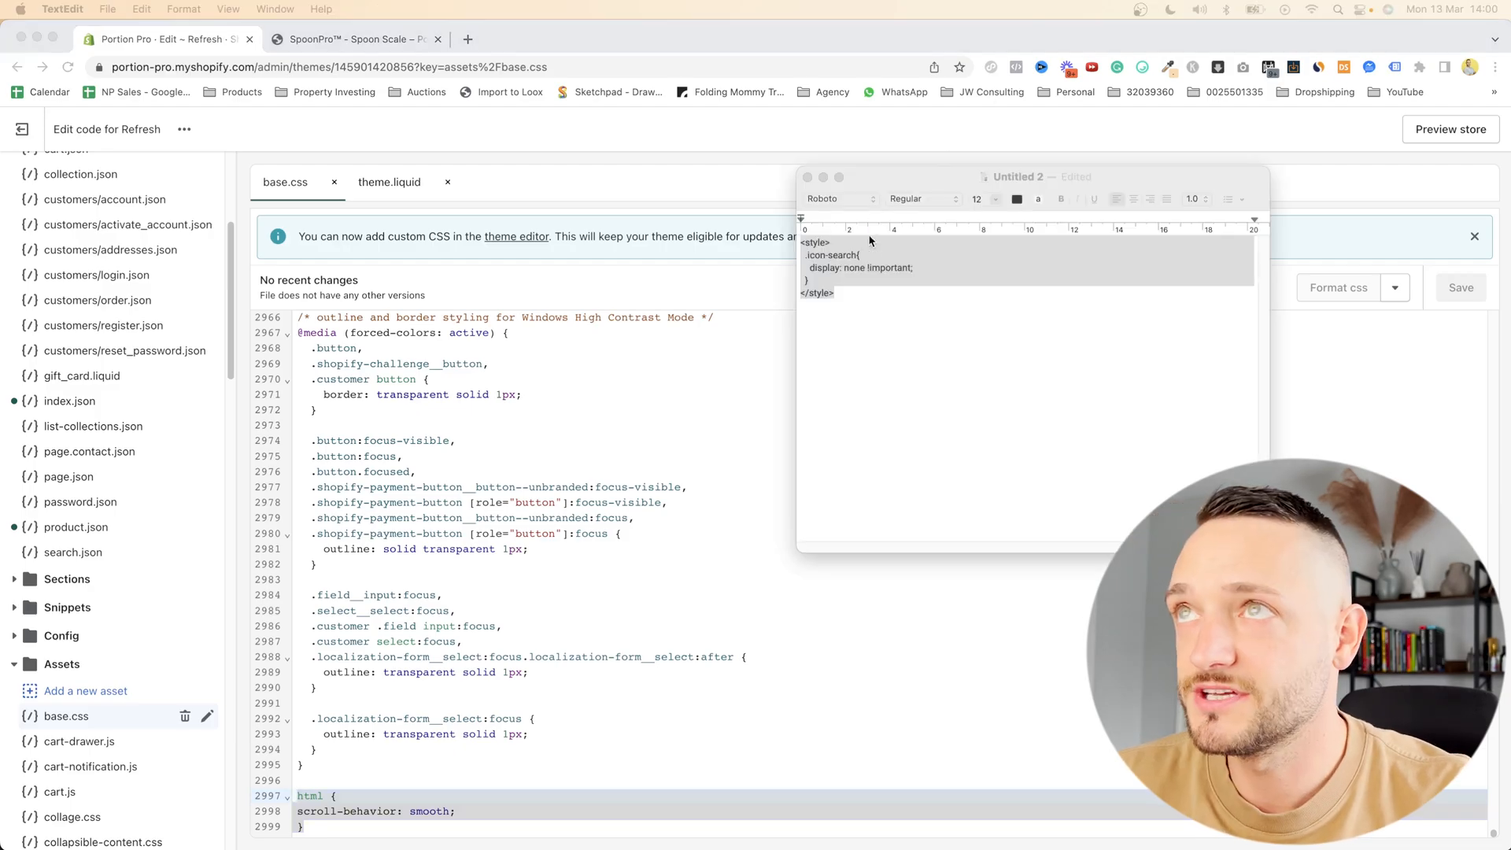
pyautogui.click(904, 330)
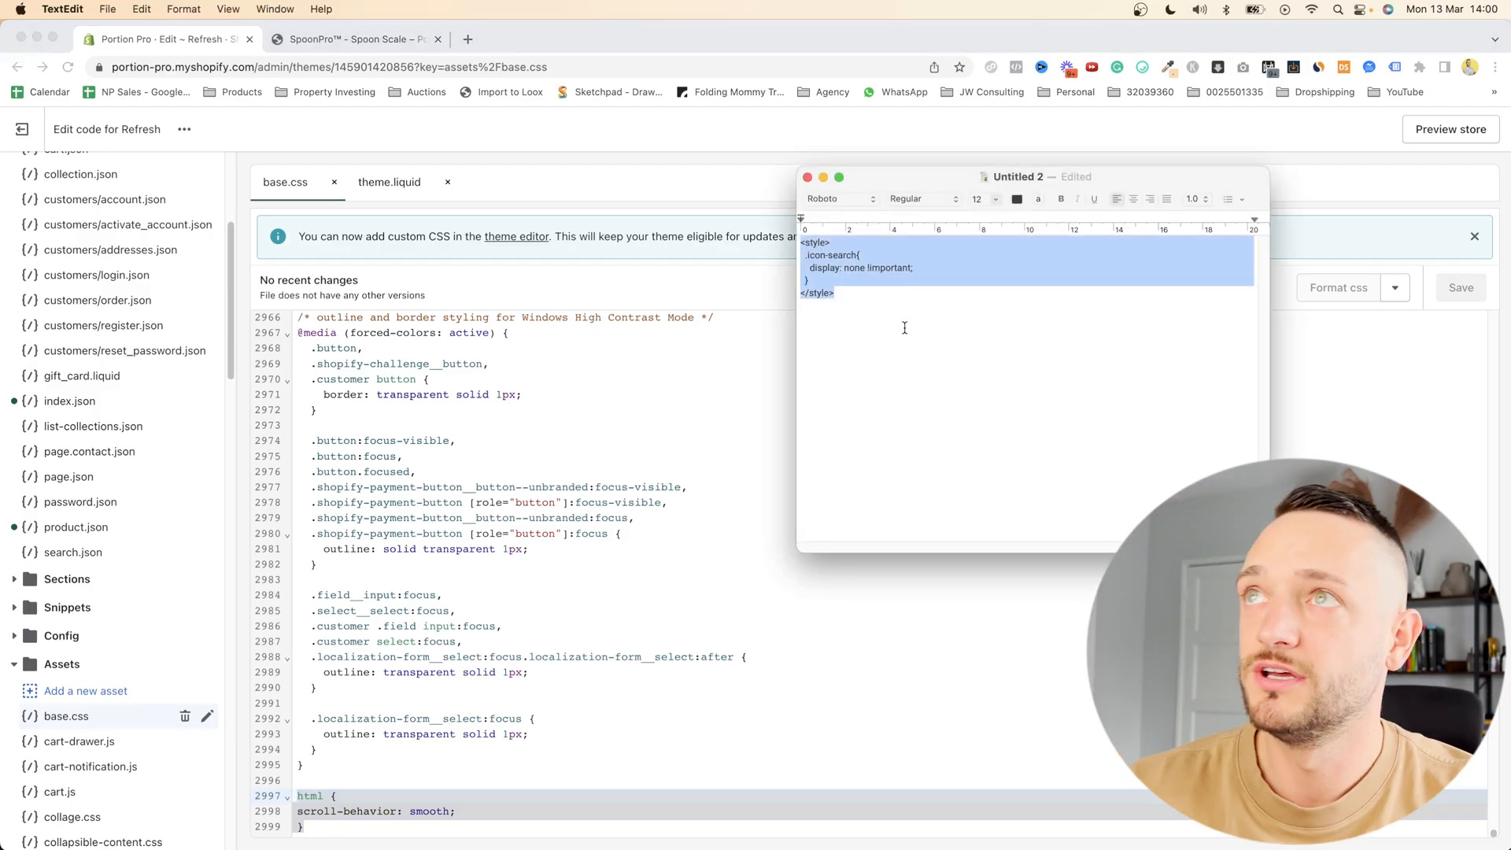
pyautogui.click(903, 325)
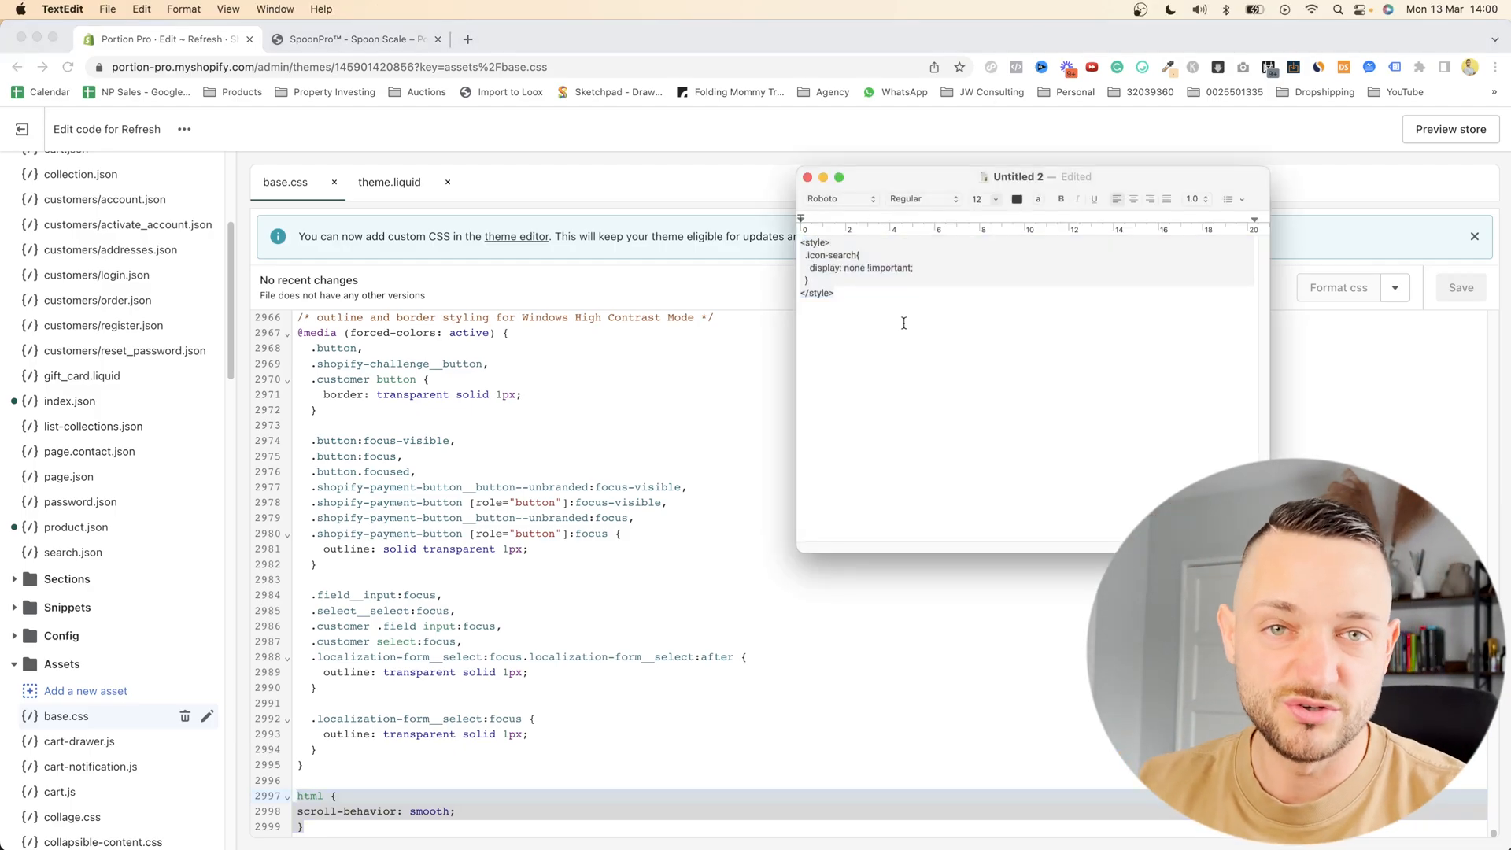
# - Review the live SpoonPro™ product page in Chrome's mobile device view, and test the Order Now button in the Go Ahead... section
pyautogui.click(337, 44)
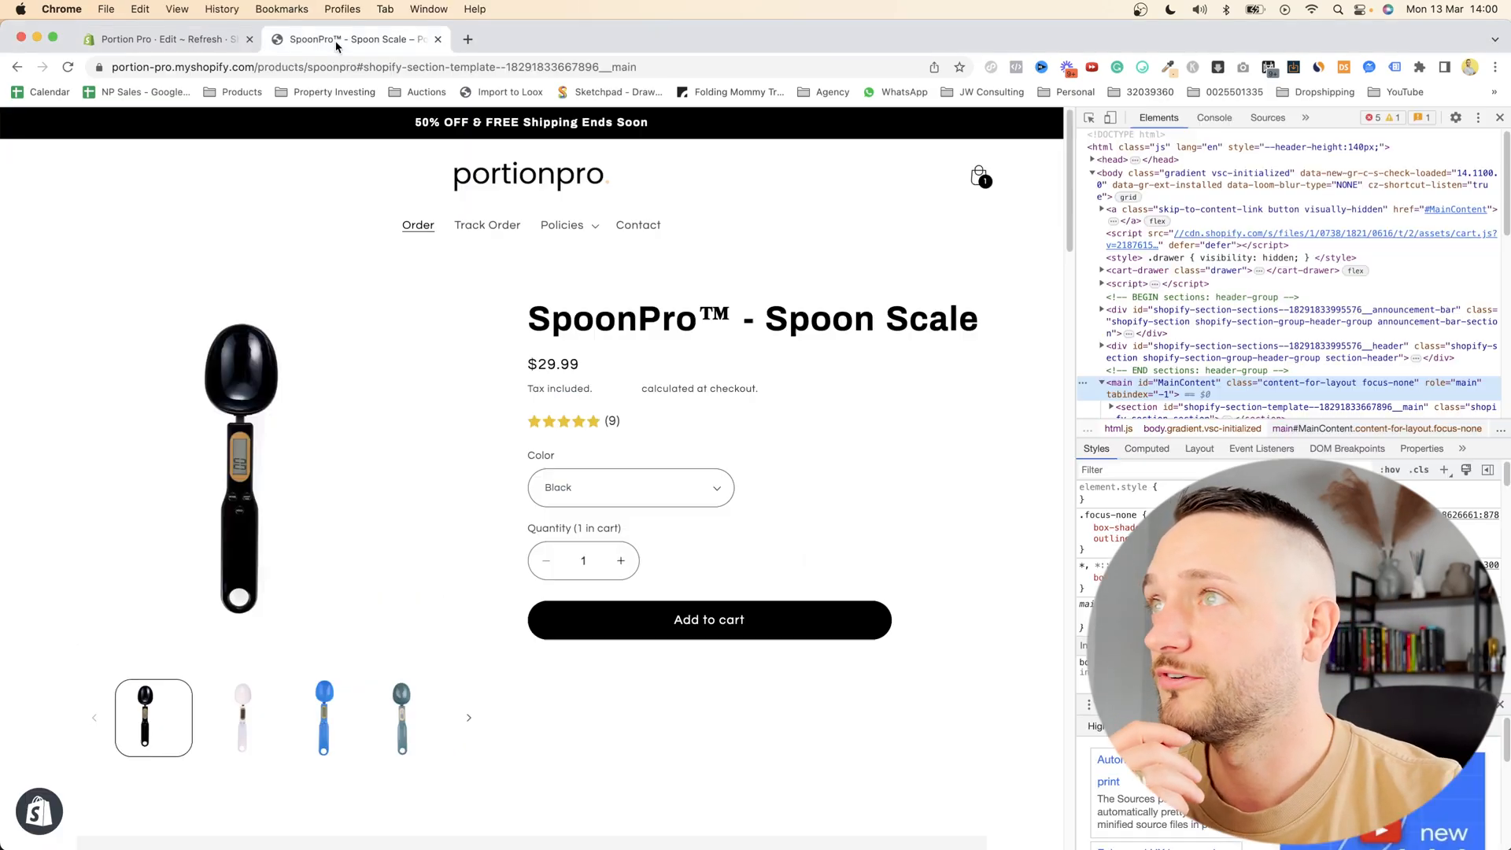
pyautogui.click(1110, 118)
pyautogui.scroll(-5, 582, 547)
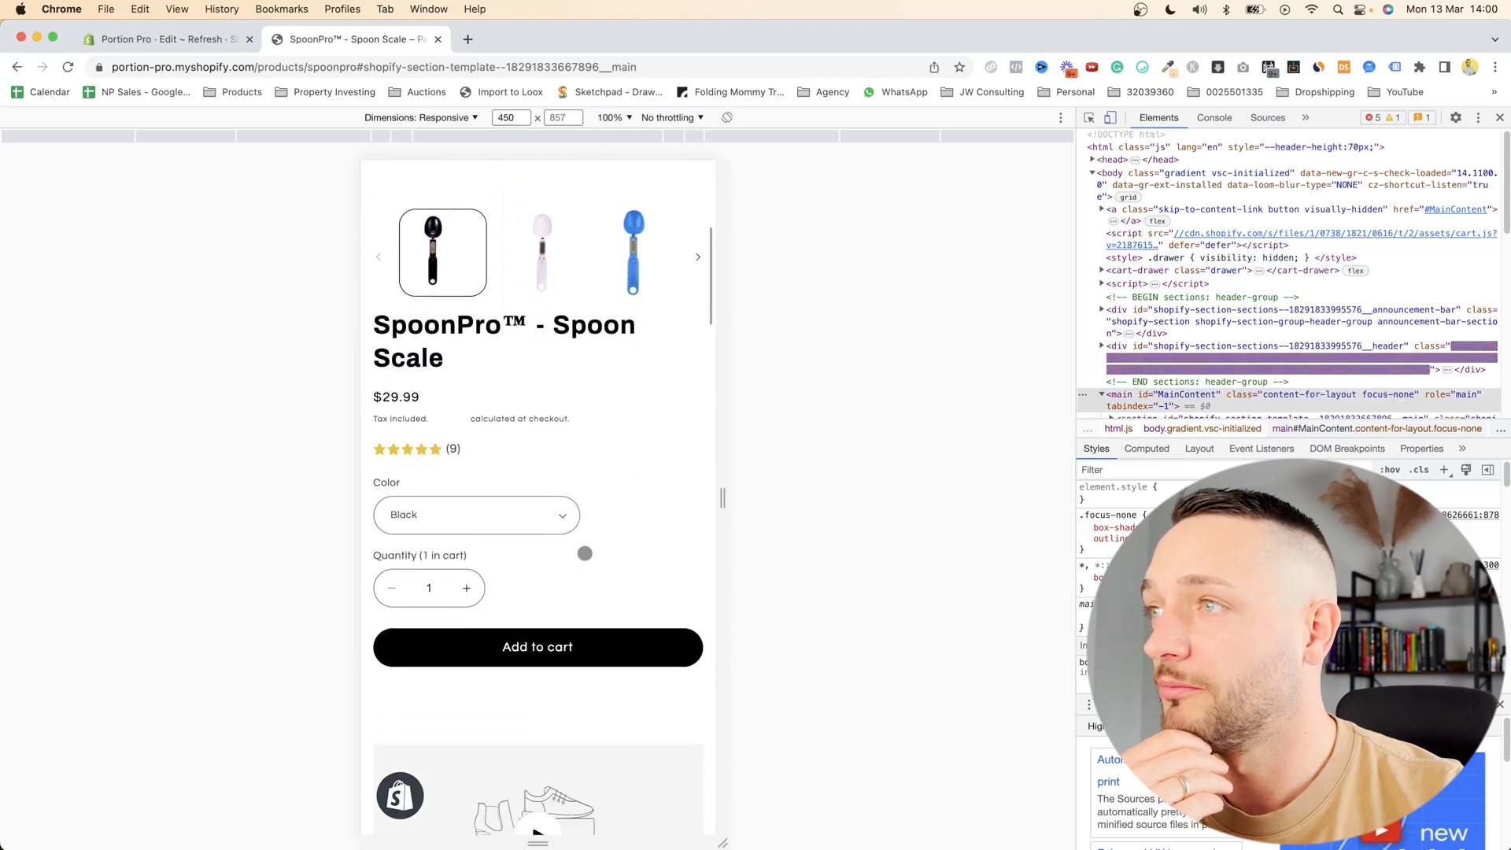
pyautogui.scroll(-5, 585, 553)
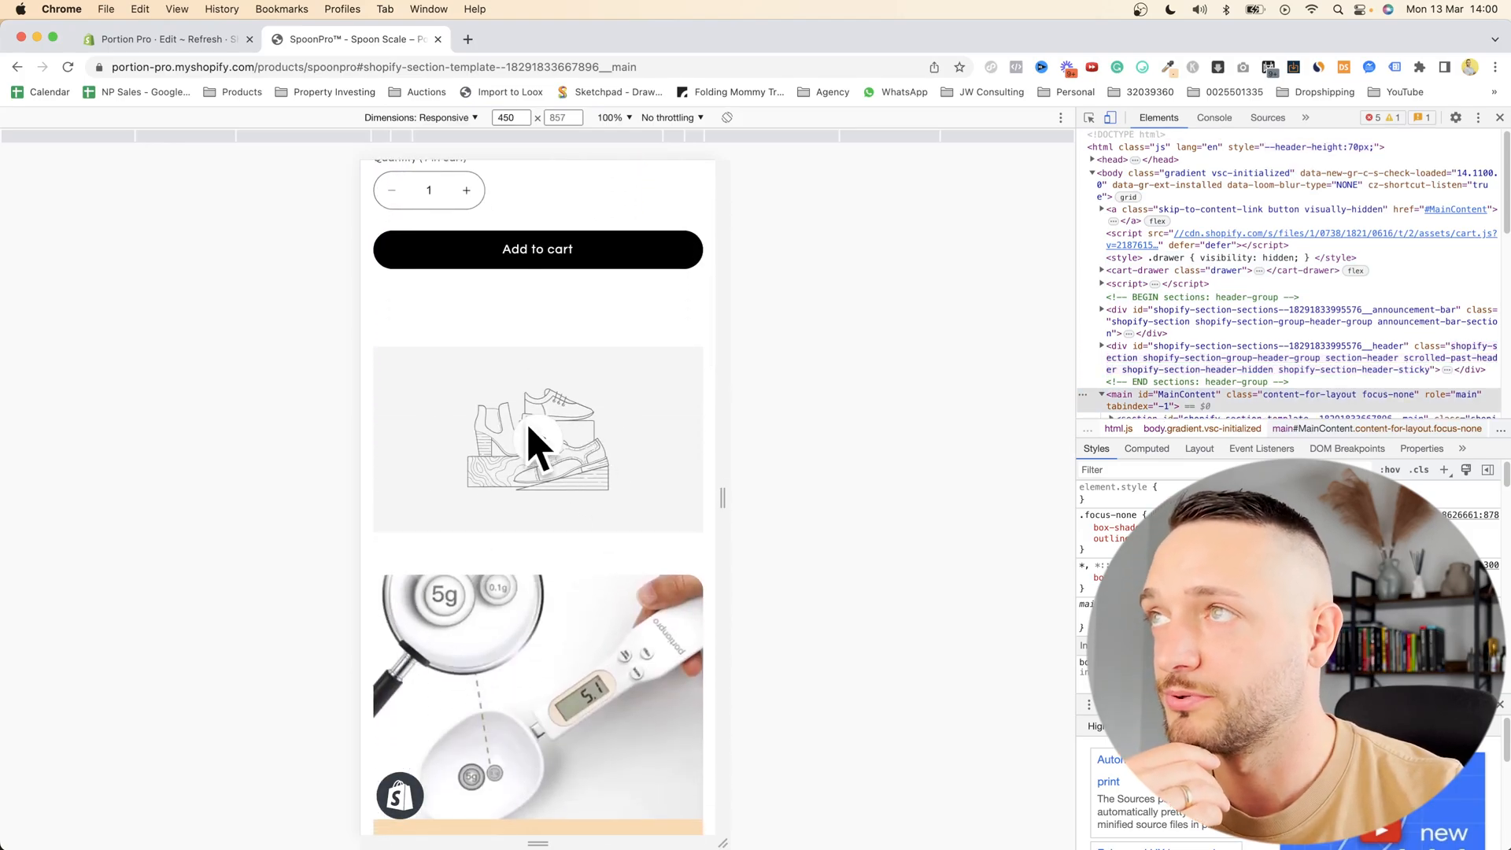
pyautogui.scroll(-10, 532, 434)
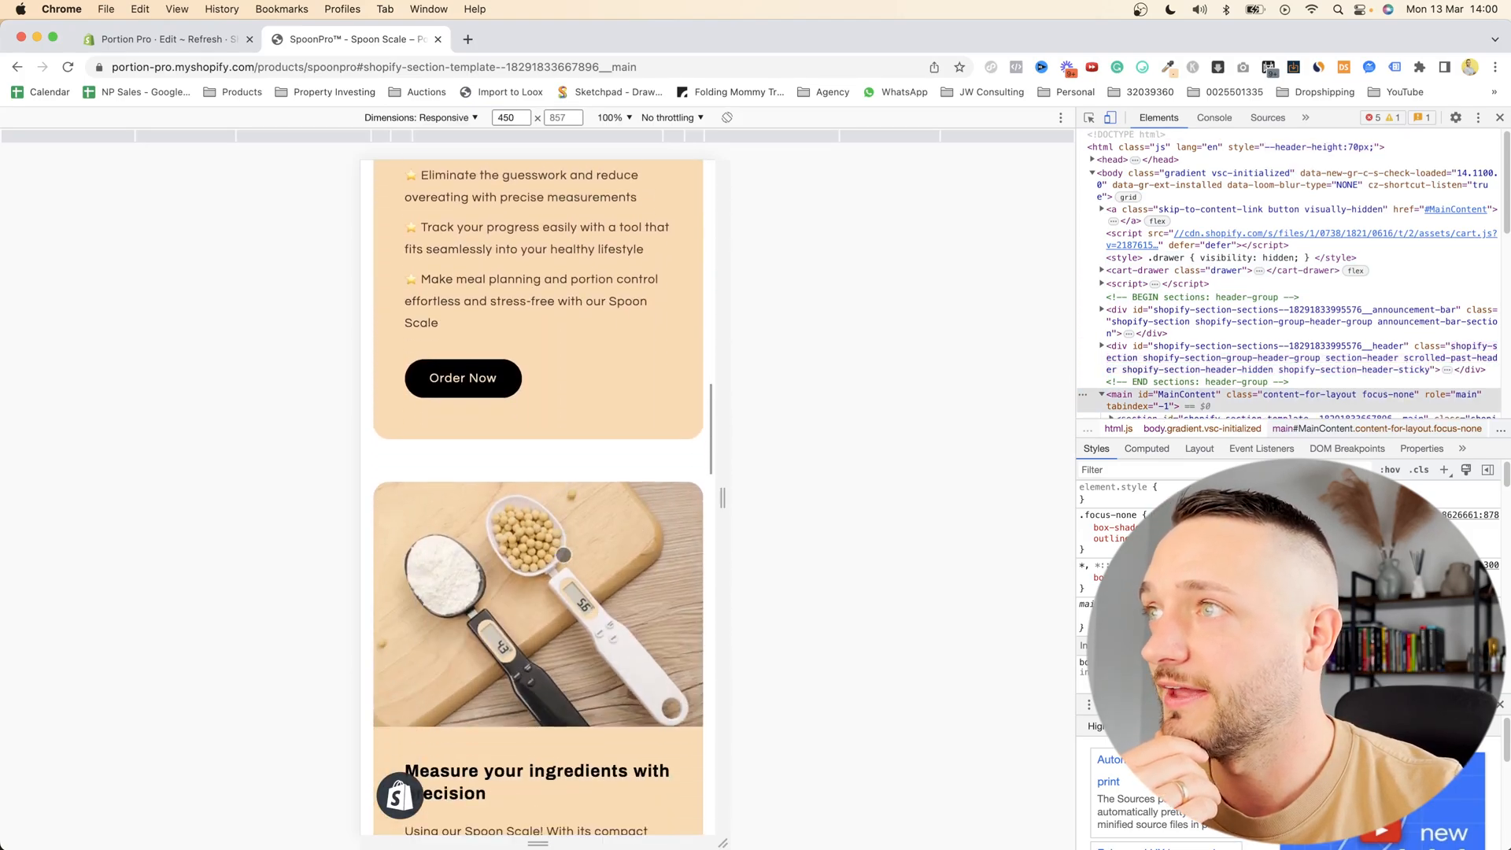
pyautogui.scroll(-12, 564, 555)
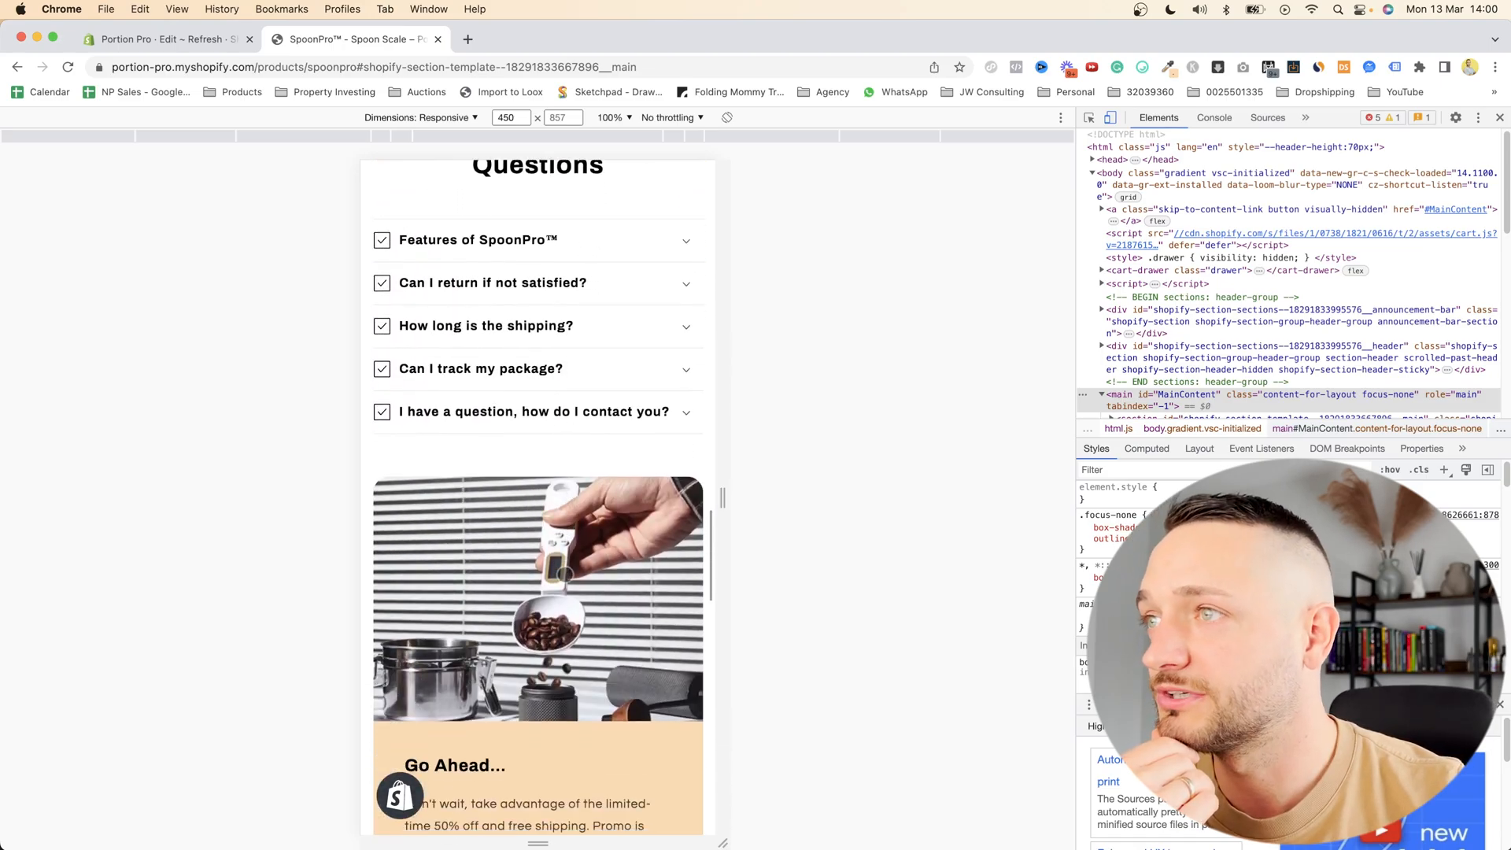
pyautogui.scroll(-8, 468, 472)
pyautogui.scroll(2, 467, 379)
pyautogui.click(467, 373)
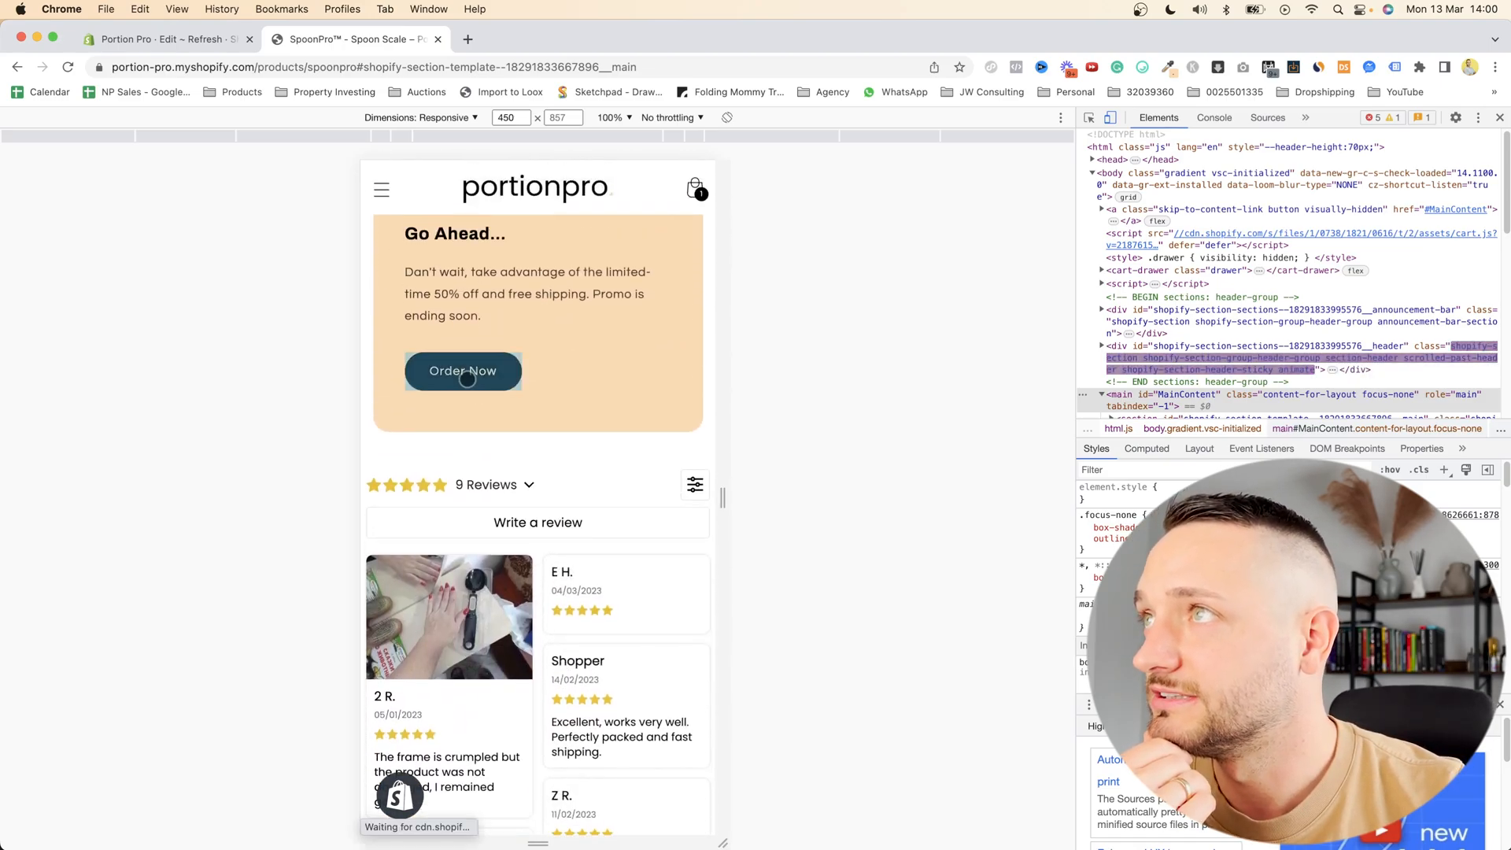
# - Open the store's home page in the mobile view and look through its sections down to Go Ahead...
pyautogui.click(529, 186)
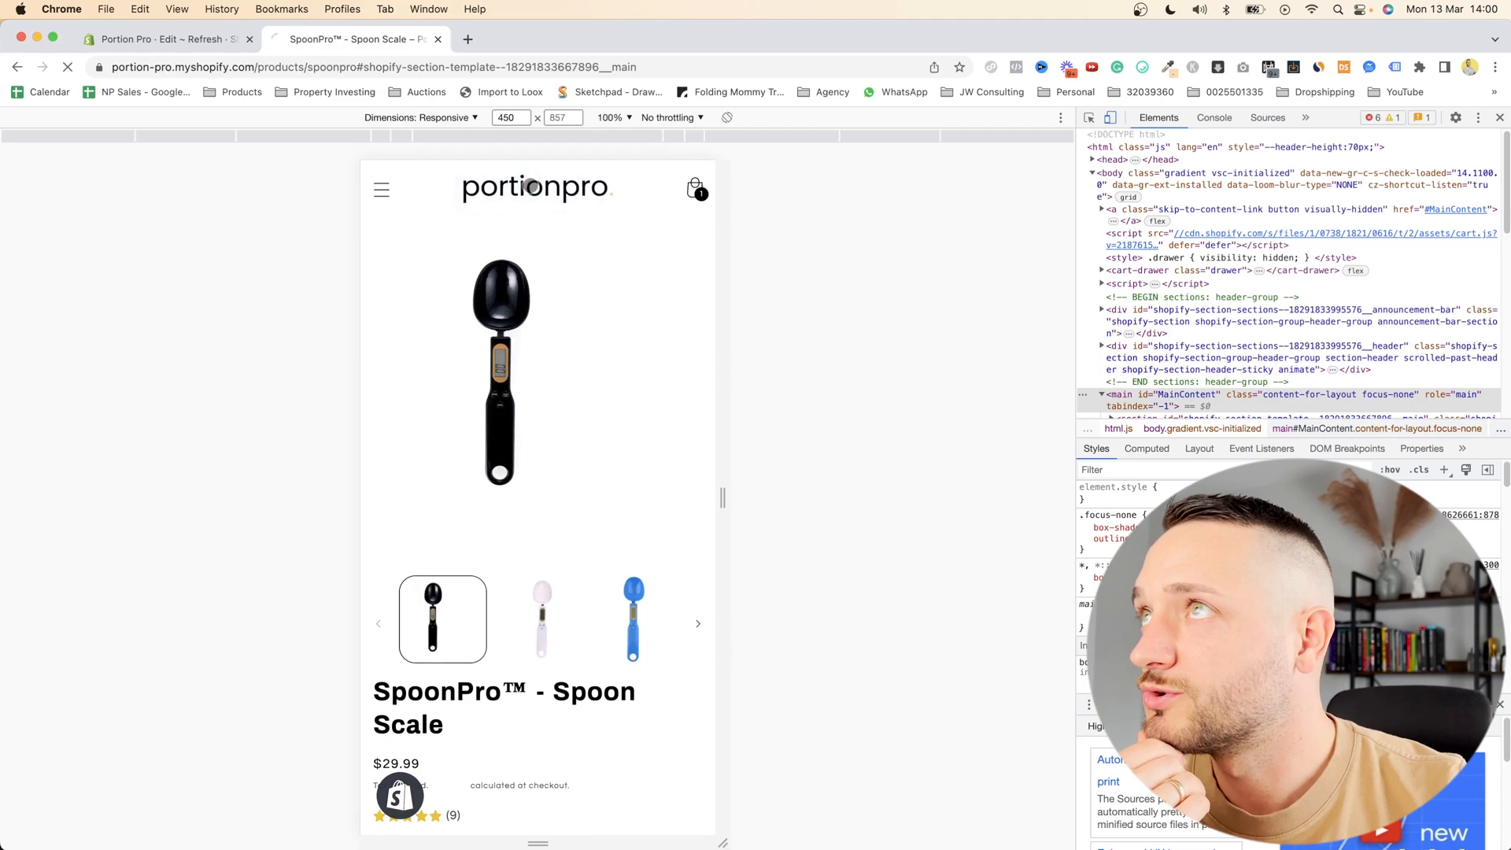
pyautogui.scroll(-20, 563, 533)
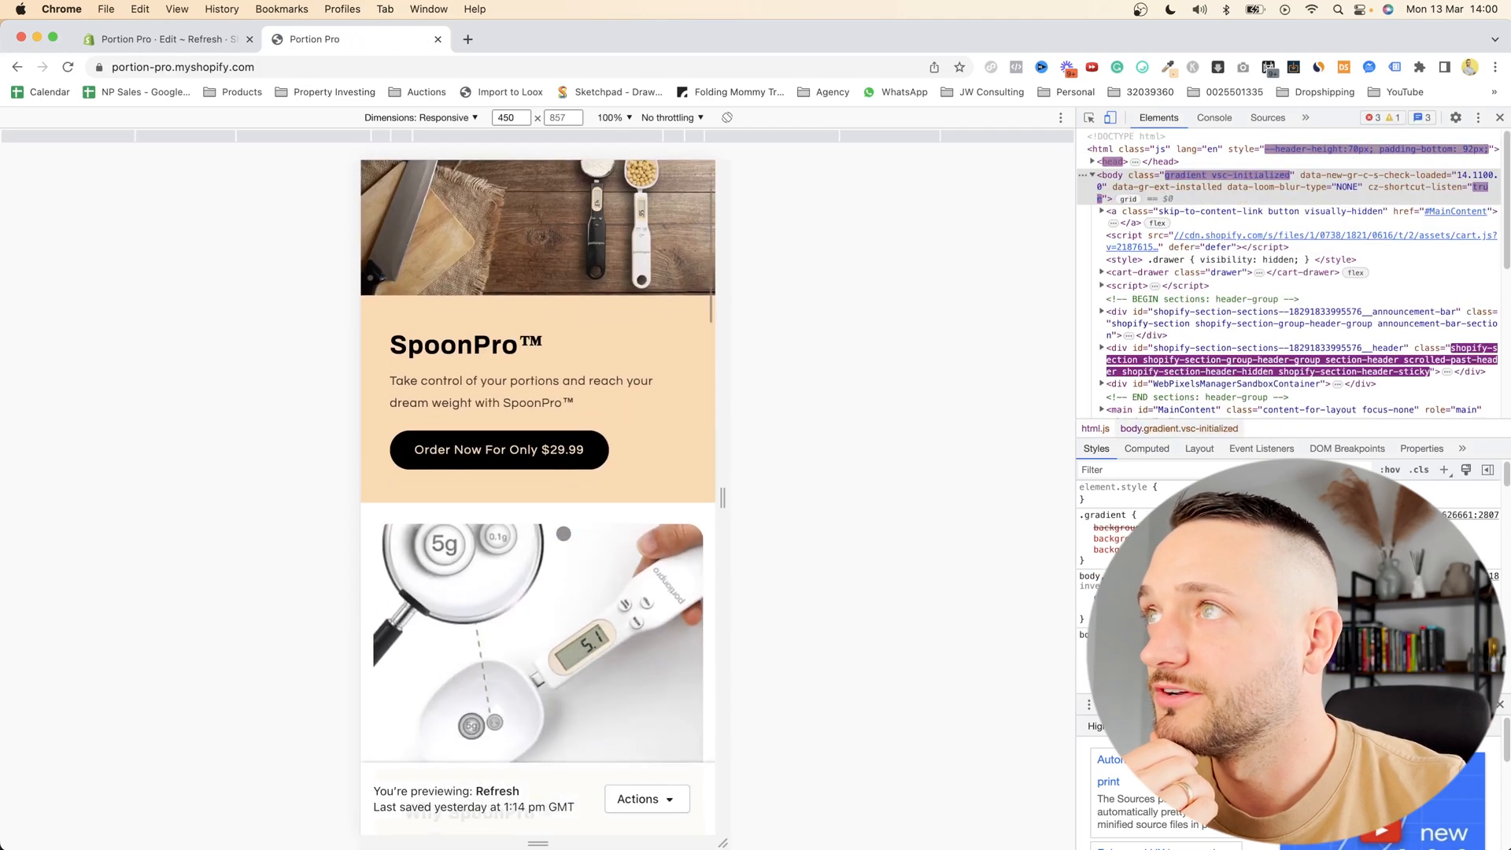
pyautogui.scroll(-6, 563, 533)
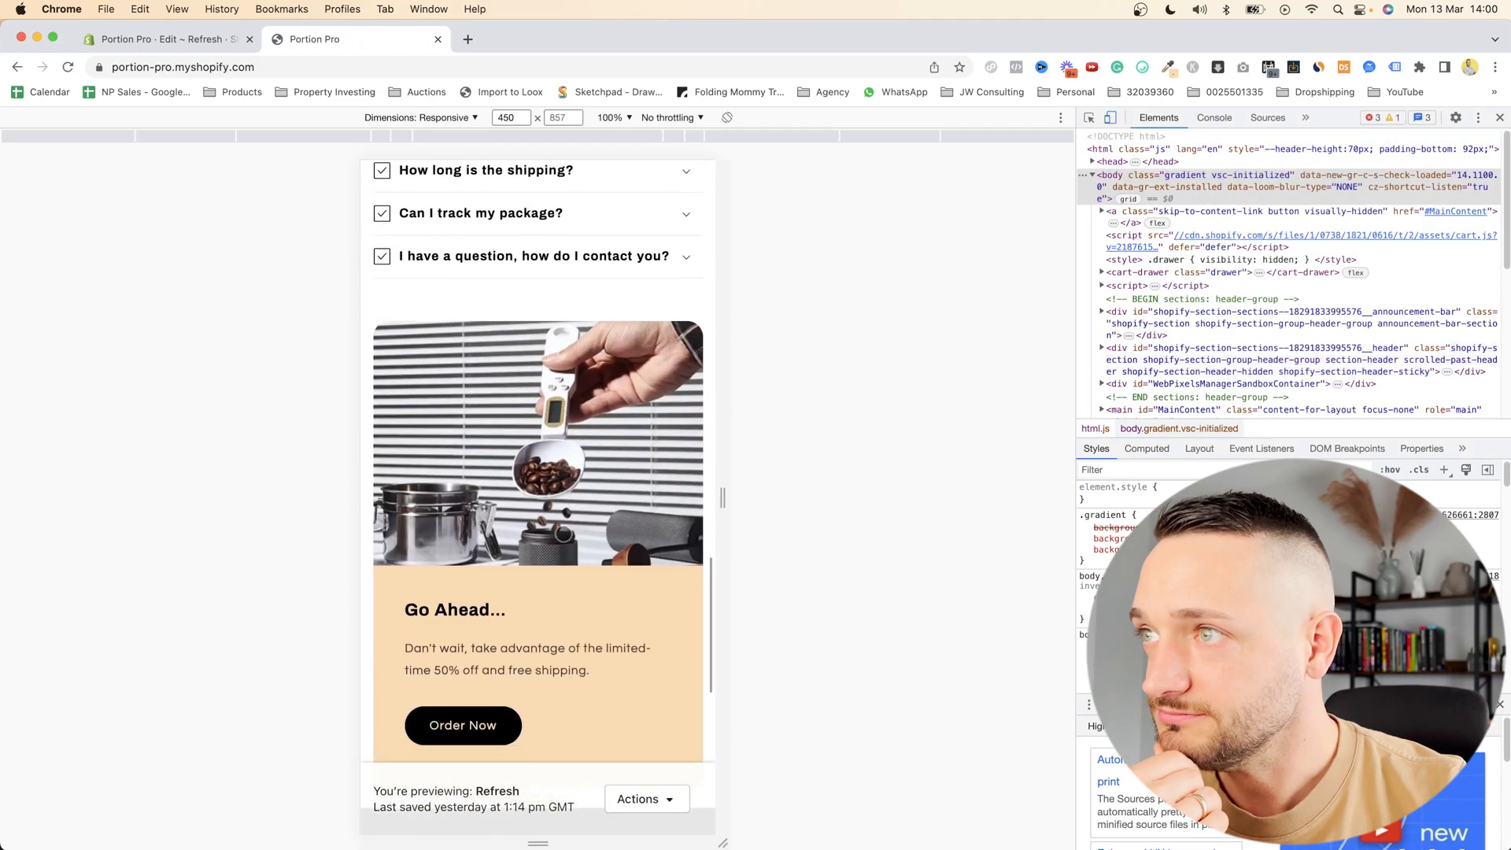